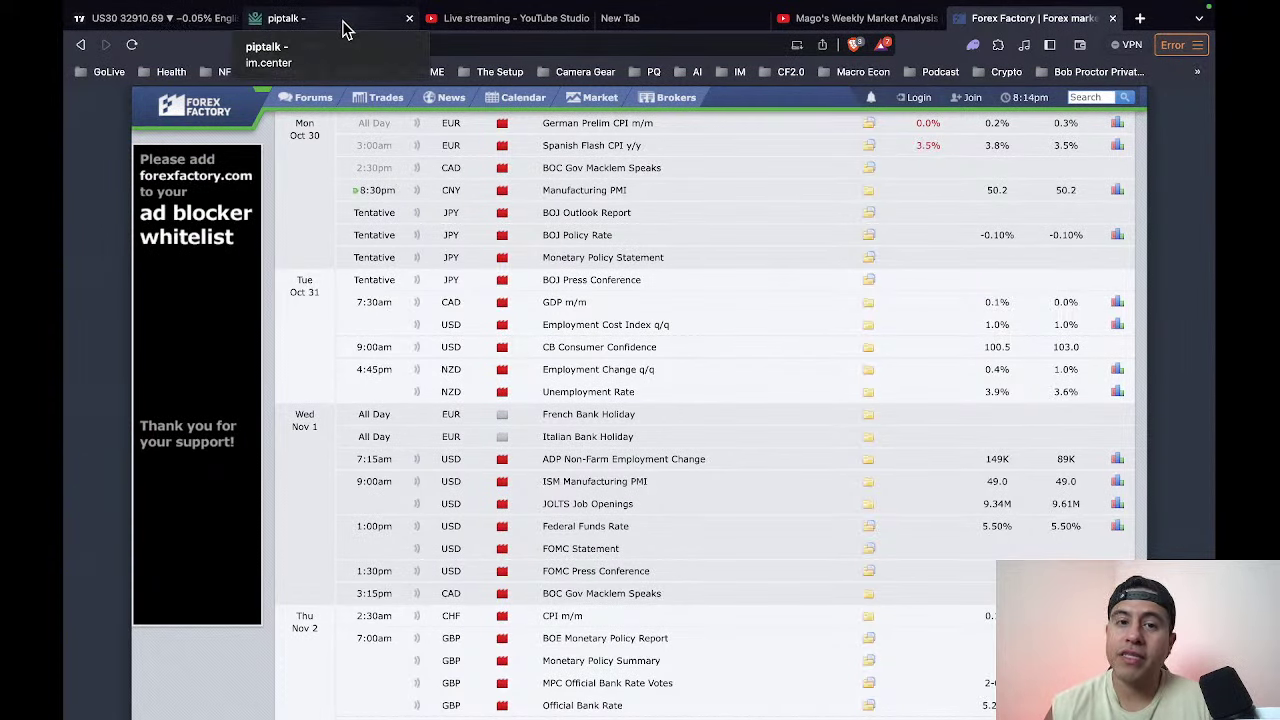
# Step: Review the piptalk club post listing the Oct 29 - Nov 3, 2023 trade results and new trade ideas
pyautogui.click(343, 30)
pyautogui.scroll(-3, 749, 451)
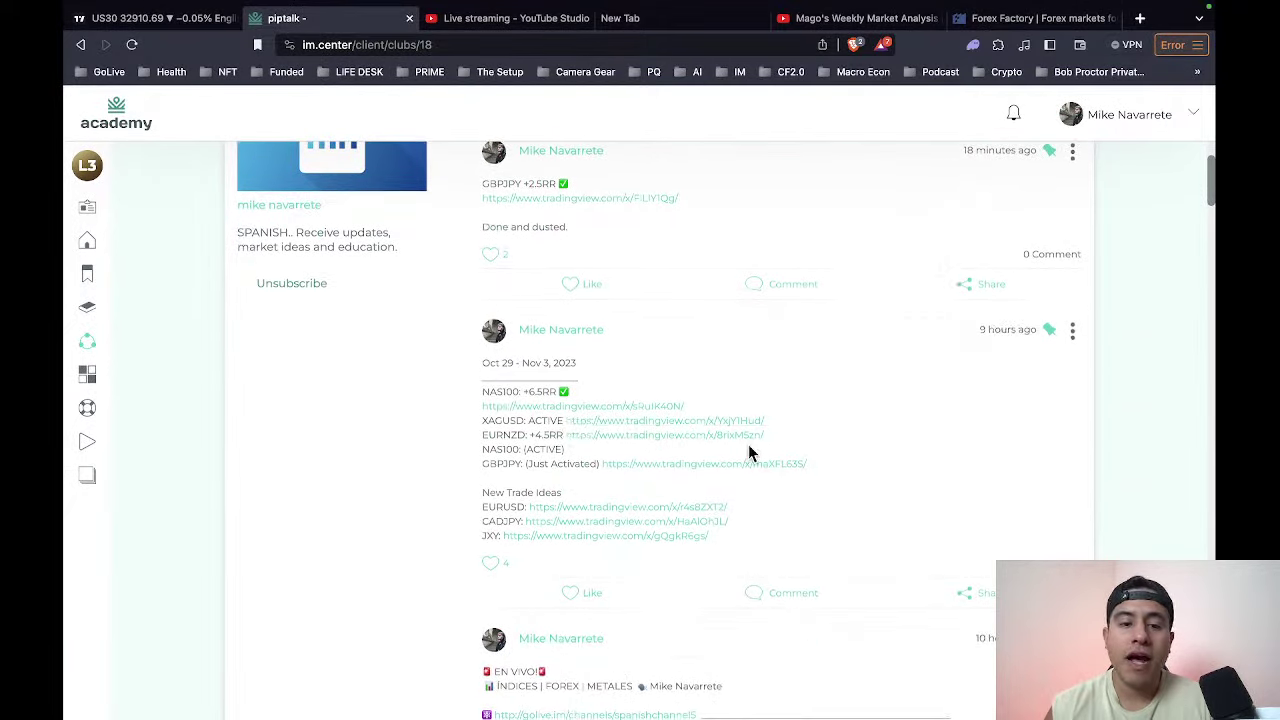
pyautogui.scroll(-2, 551, 436)
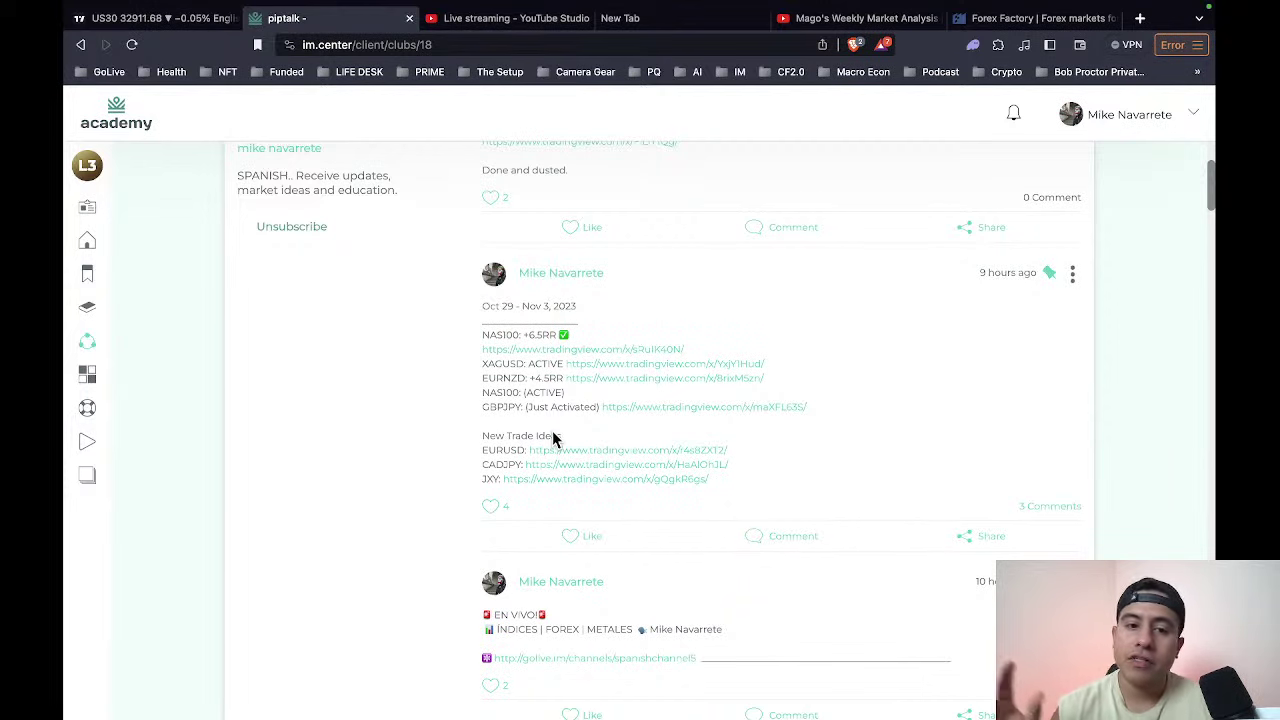
pyautogui.scroll(-1, 550, 438)
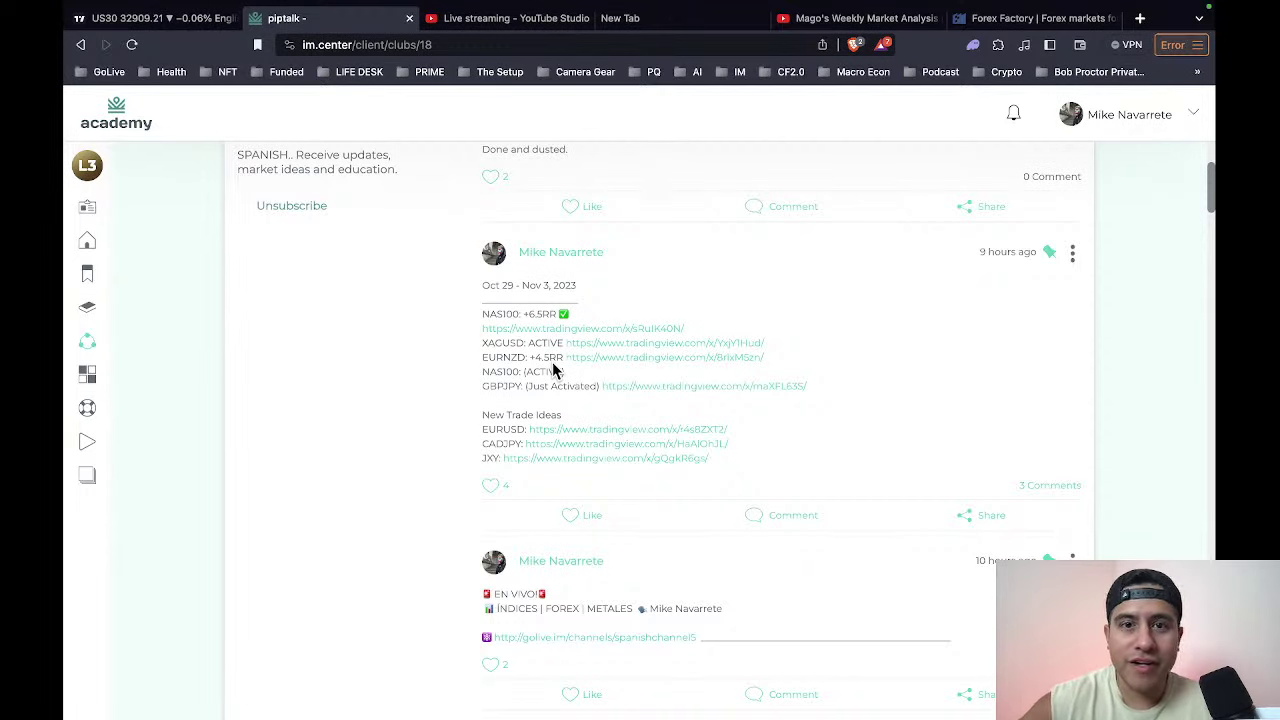
# Step: Switch to the TradingView chart, load XAUUSD from the New York watchlist, and show the chart in full screen with the watchlist hidden
pyautogui.click(178, 18)
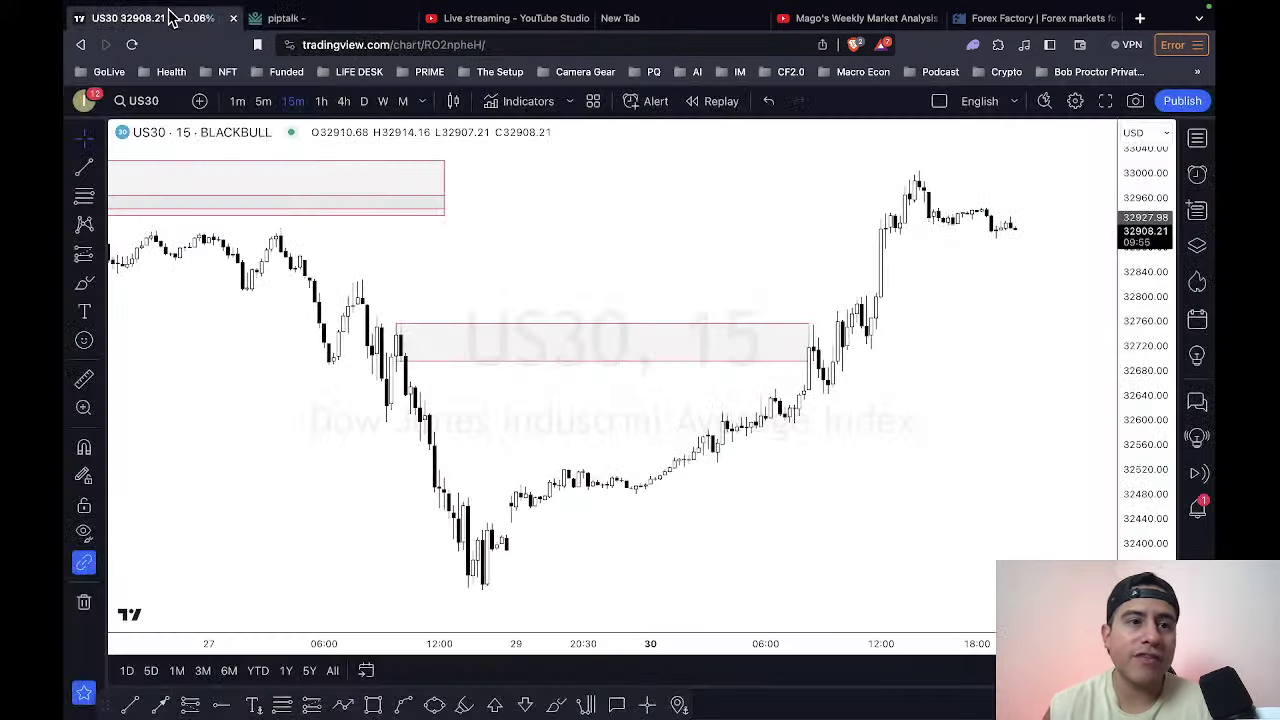
pyautogui.click(1197, 138)
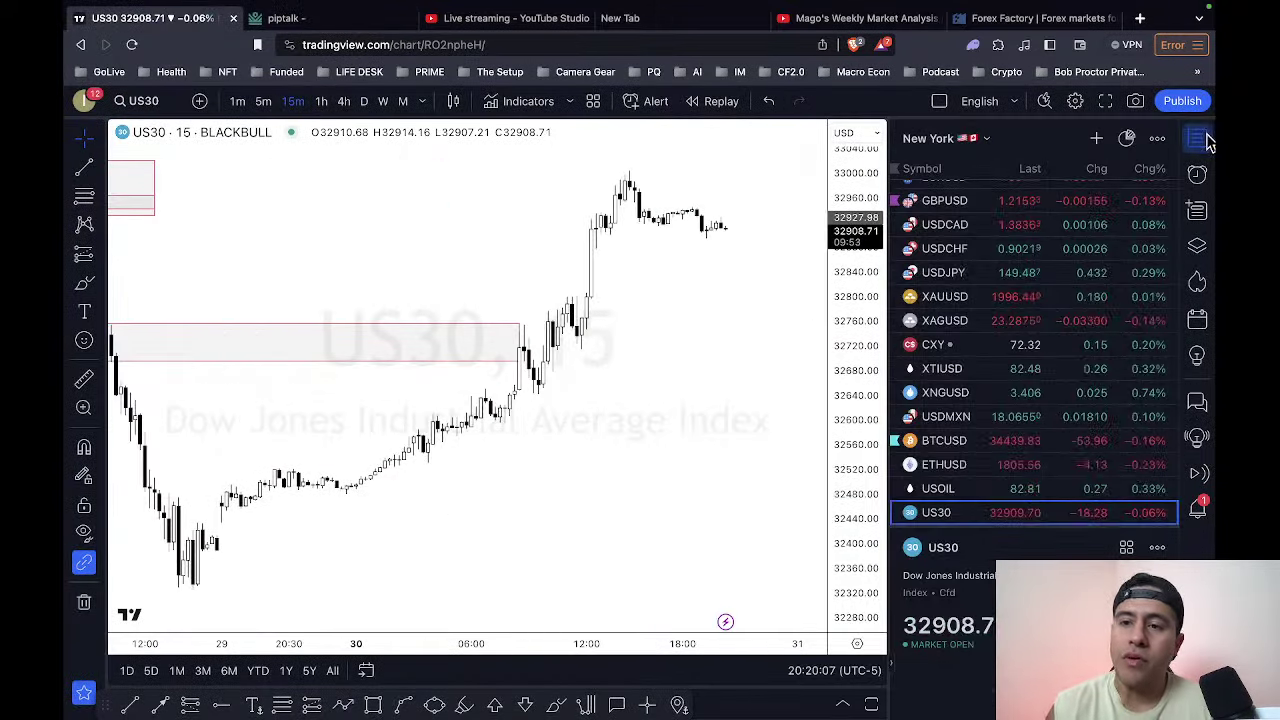
pyautogui.click(971, 296)
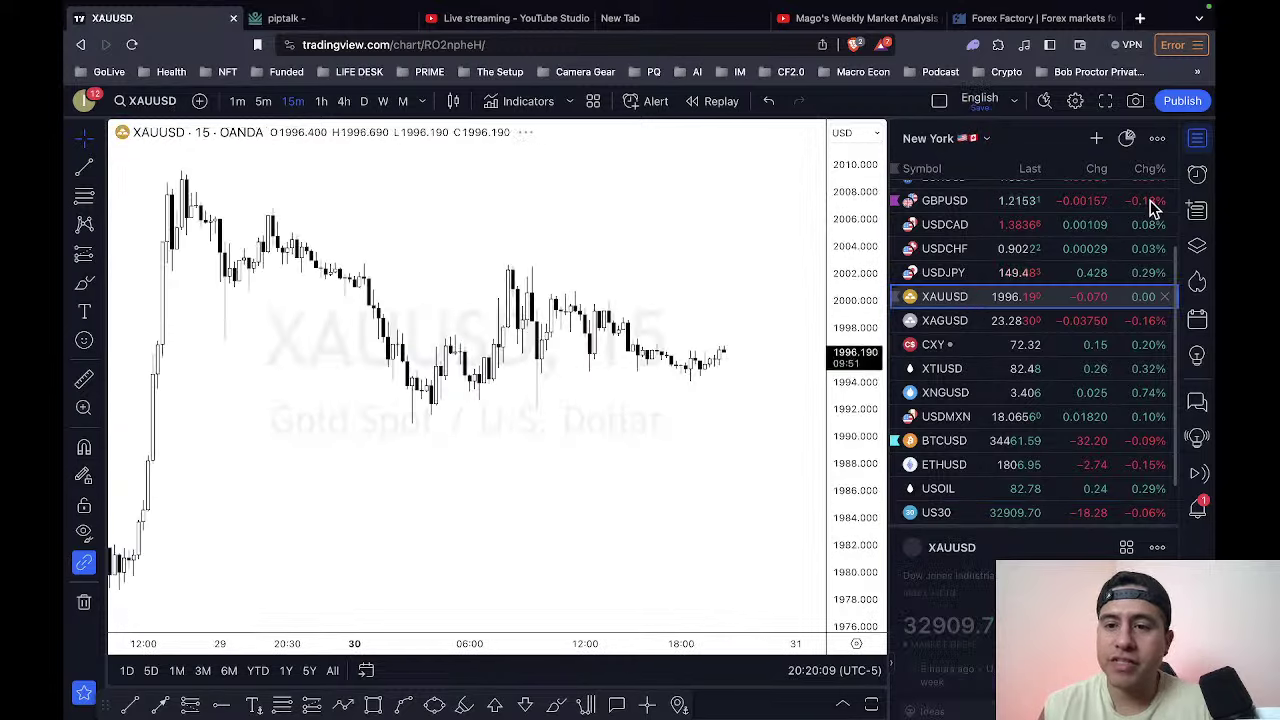
pyautogui.click(1197, 138)
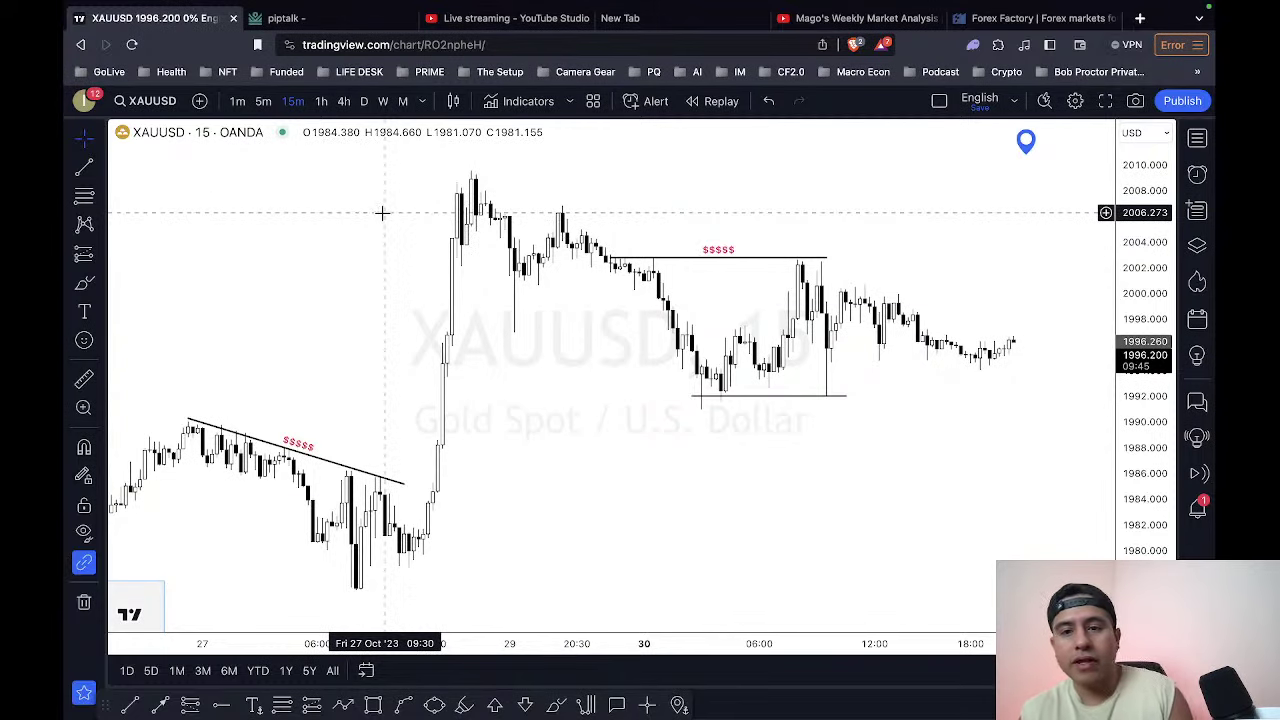
pyautogui.hotkey('shift', 'f')
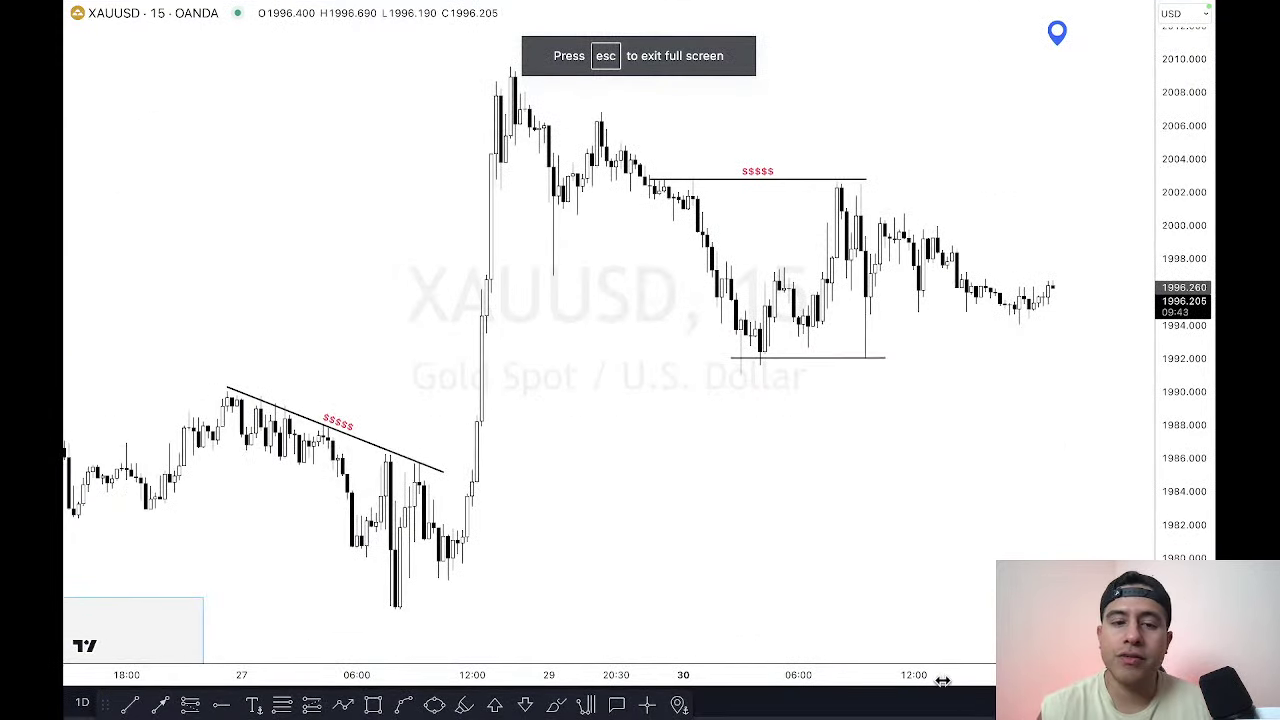
# Step: Draw a descending trend line between the 27 October high at about 2009.8 and the latest candles at about 1996.8
pyautogui.scroll(1, 925, 678)
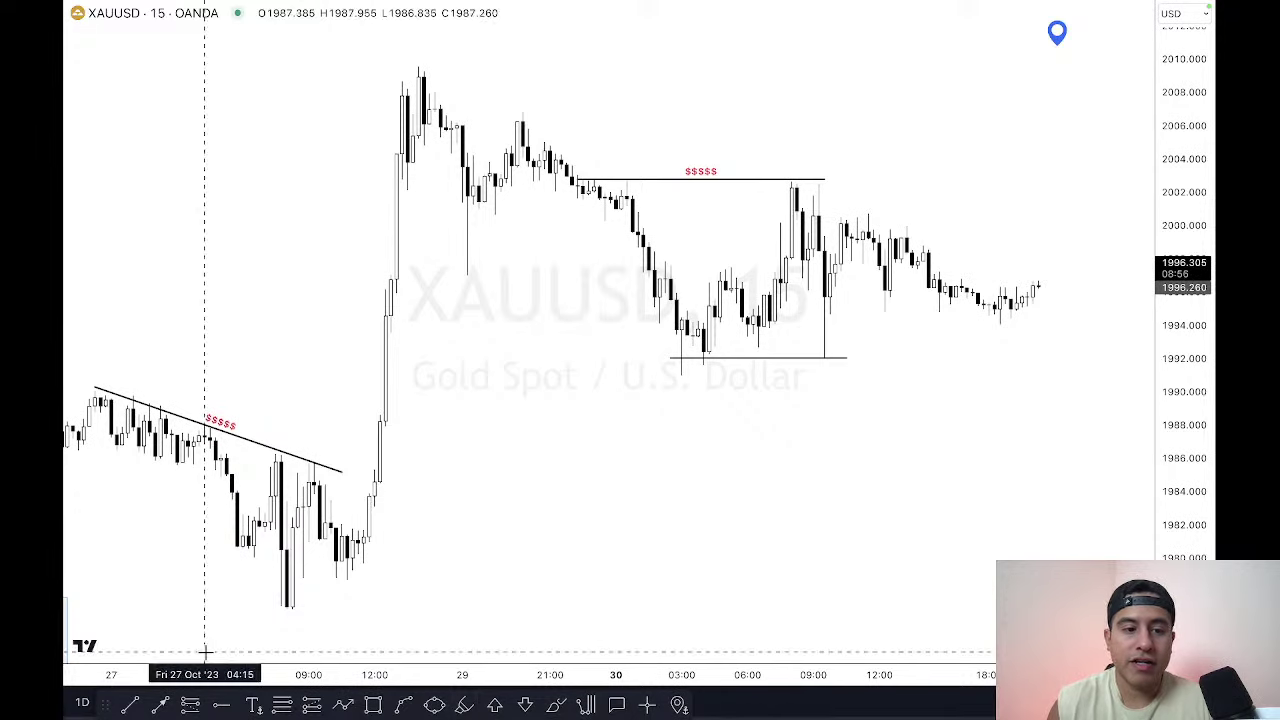
pyautogui.click(1046, 287)
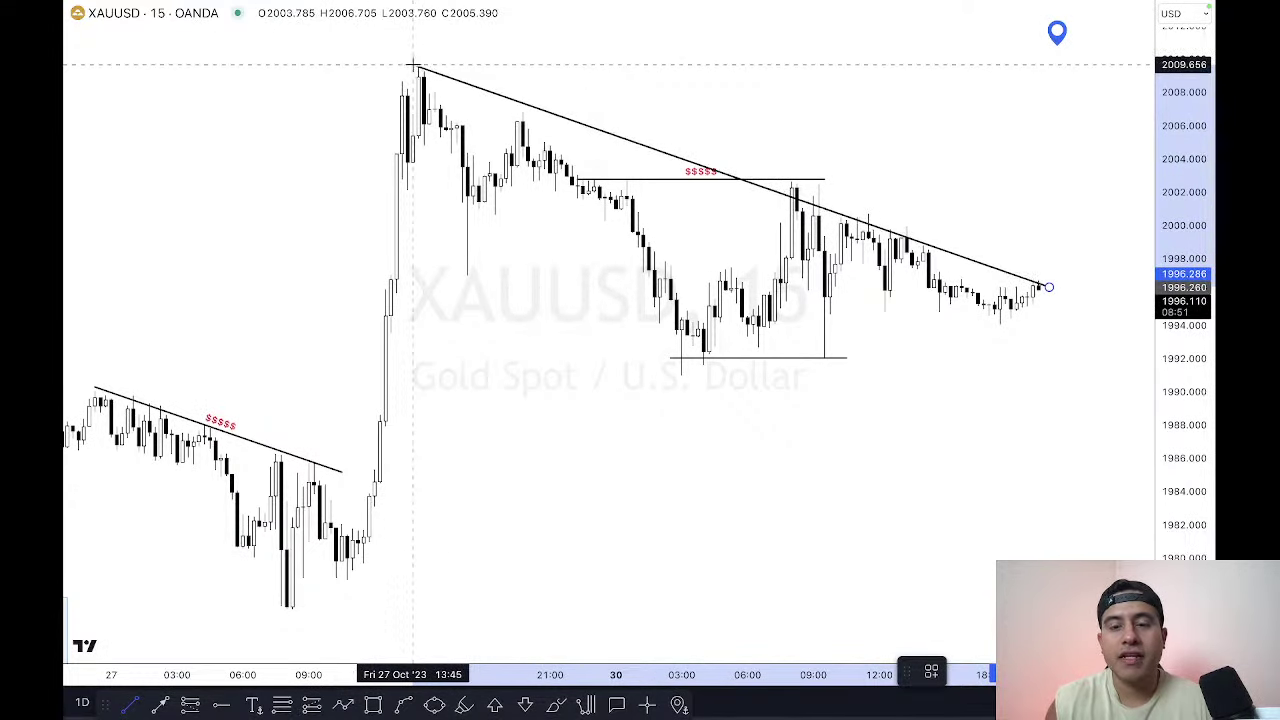
pyautogui.click(408, 61)
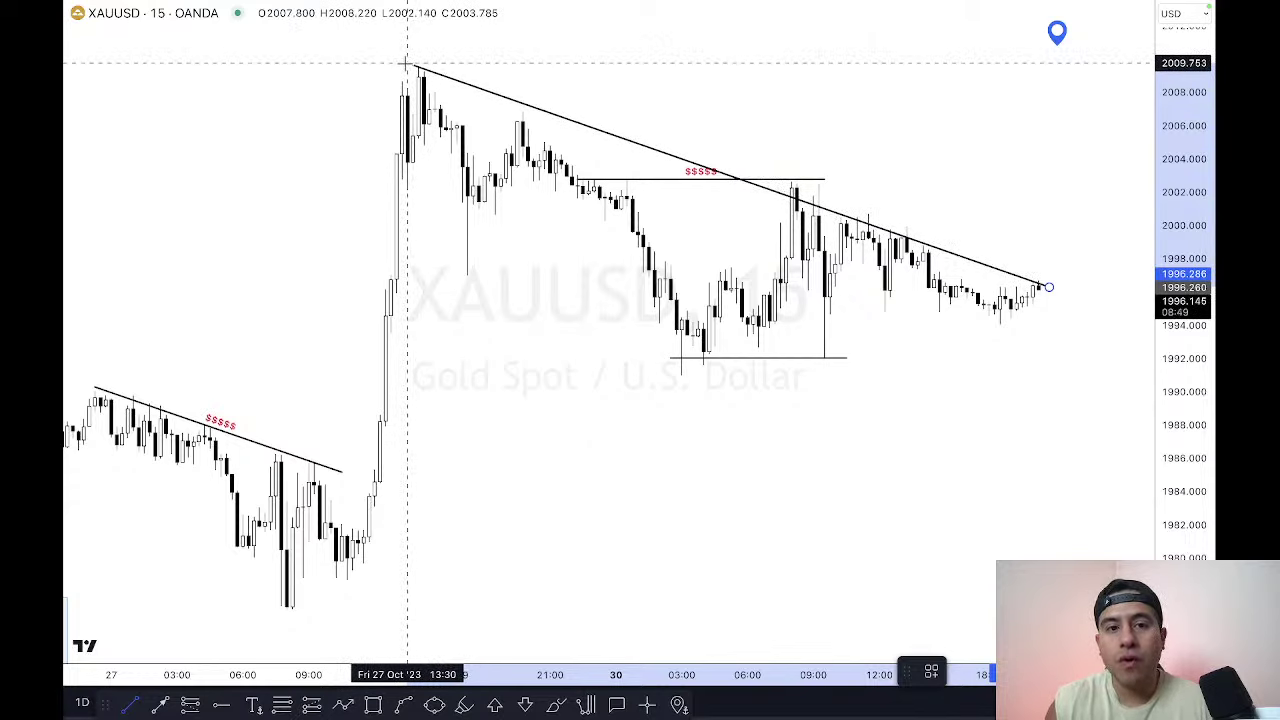
pyautogui.moveTo(1048, 287); pyautogui.dragTo(1050, 279)
# Step: Label the new descending trend line "$$$$$" with the text aligned to the top
pyautogui.doubleClick(1049, 280)
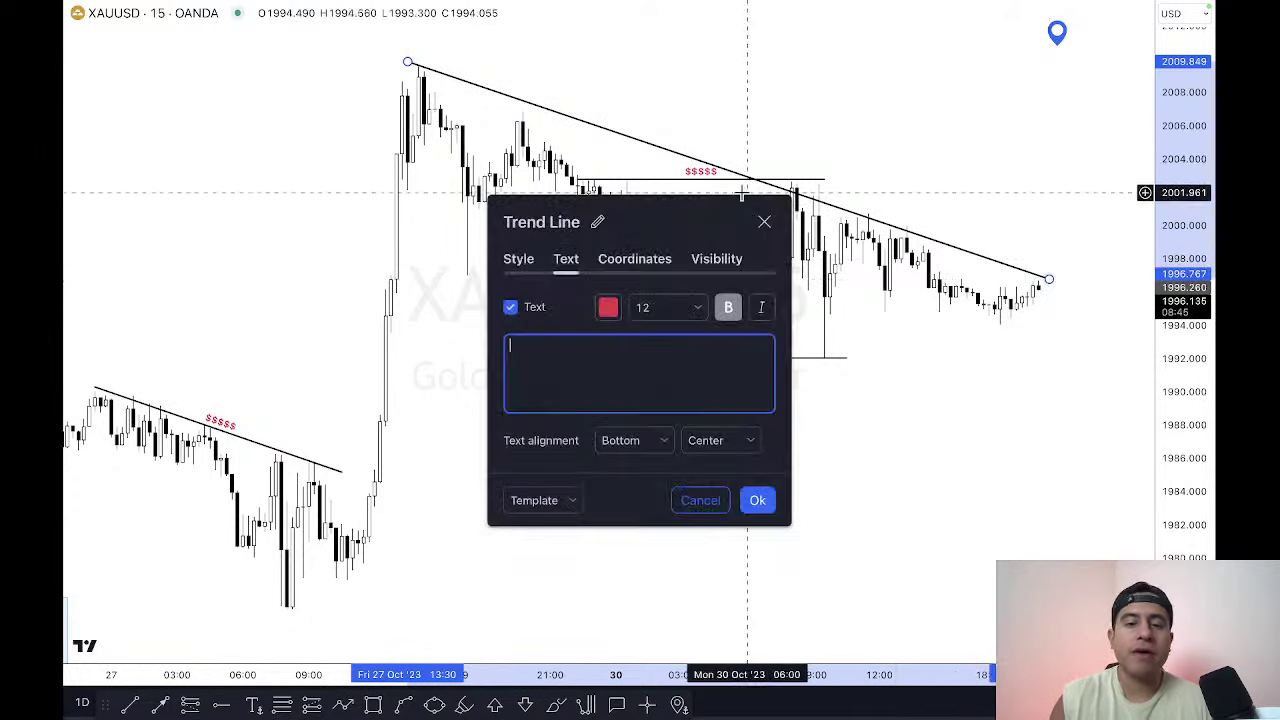
pyautogui.write('$$$$$')
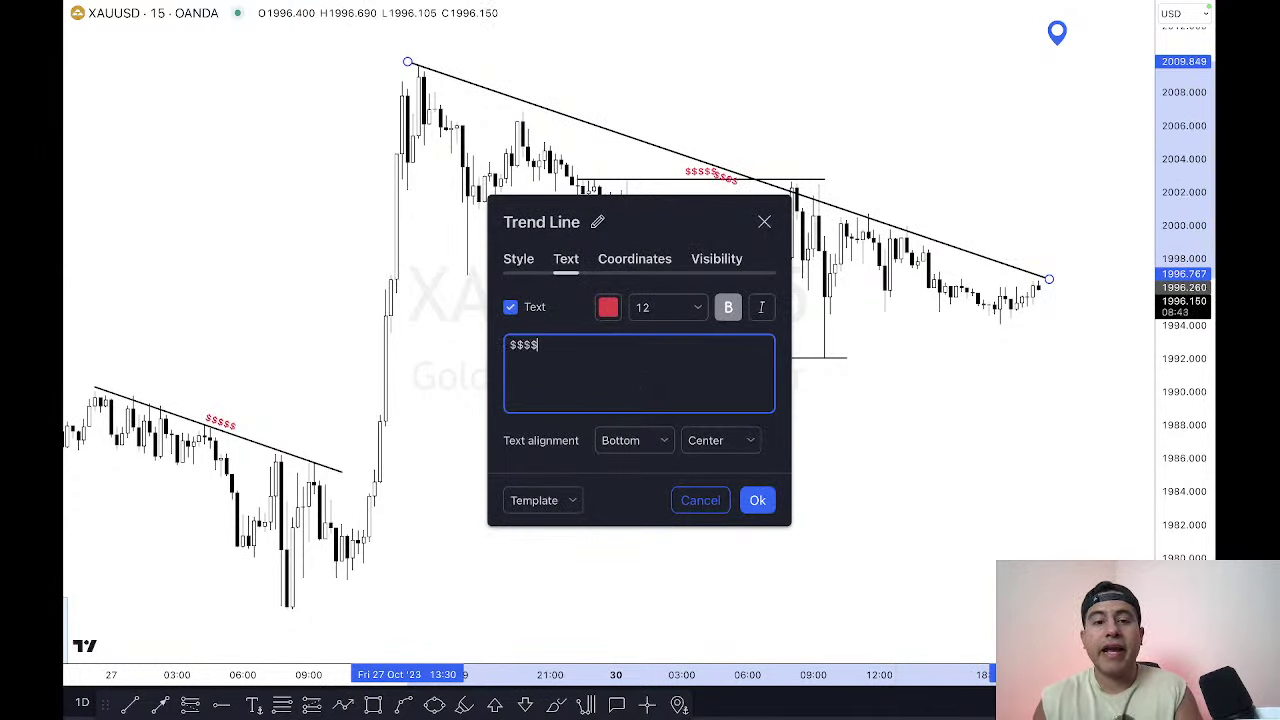
pyautogui.click(609, 445)
pyautogui.click(618, 466)
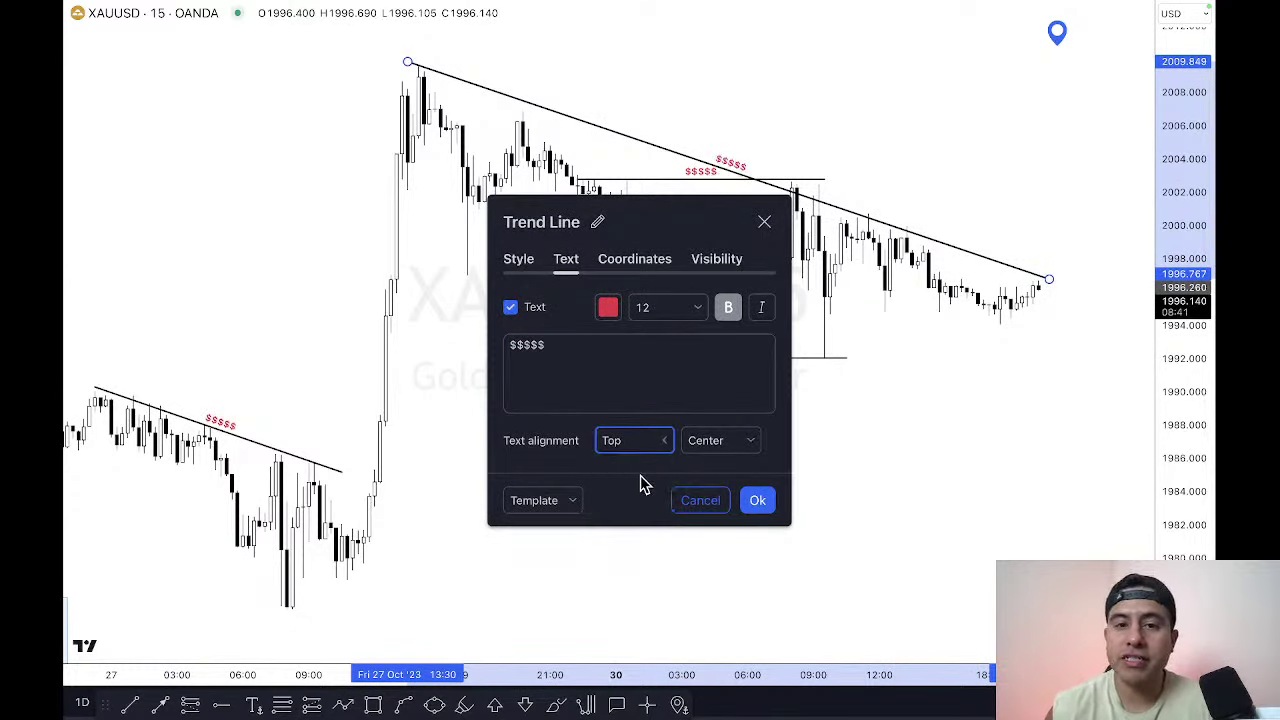
pyautogui.click(757, 500)
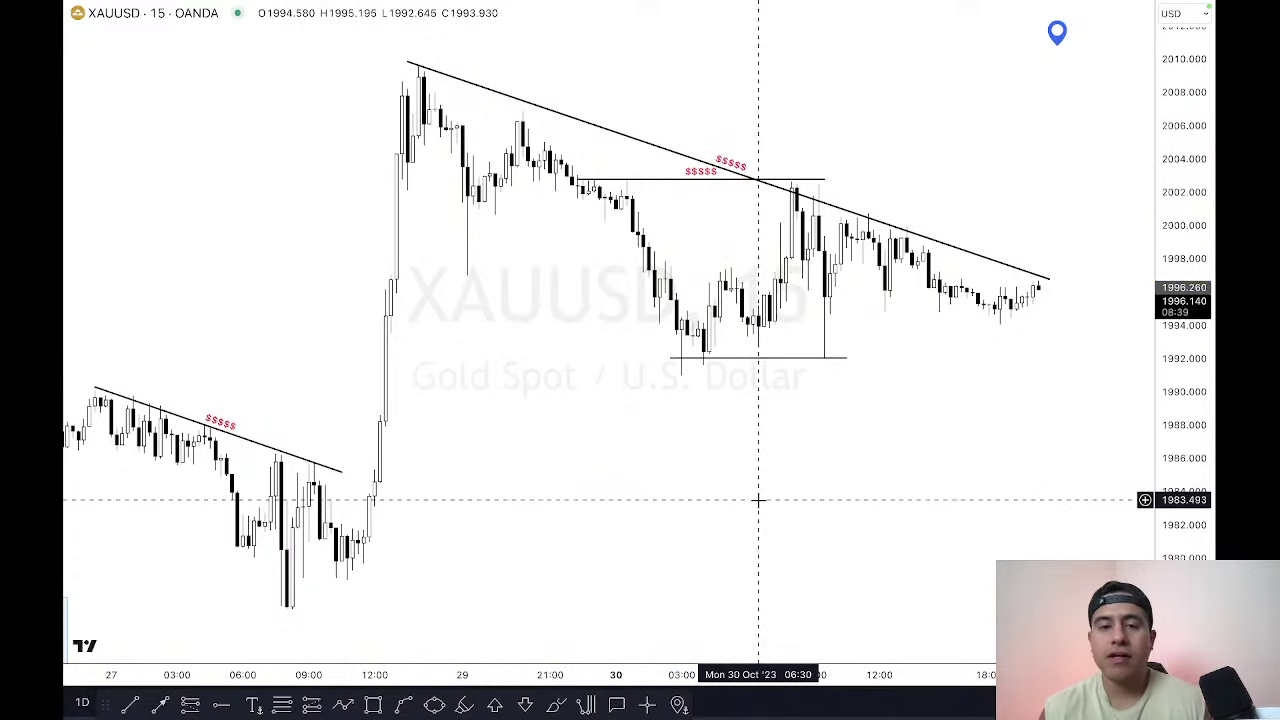
# Step: Glance at the 15-minute XAGUSD chart and return to XAUUSD
pyautogui.press('Down')
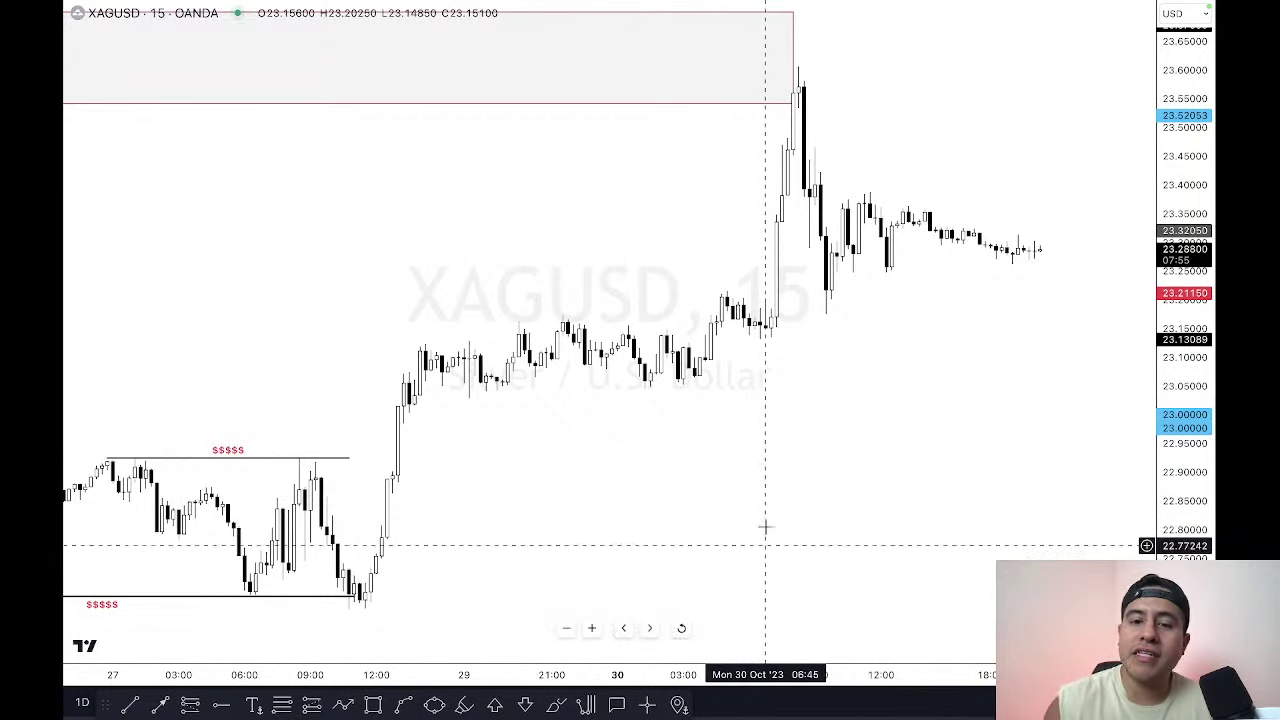
pyautogui.press('space')
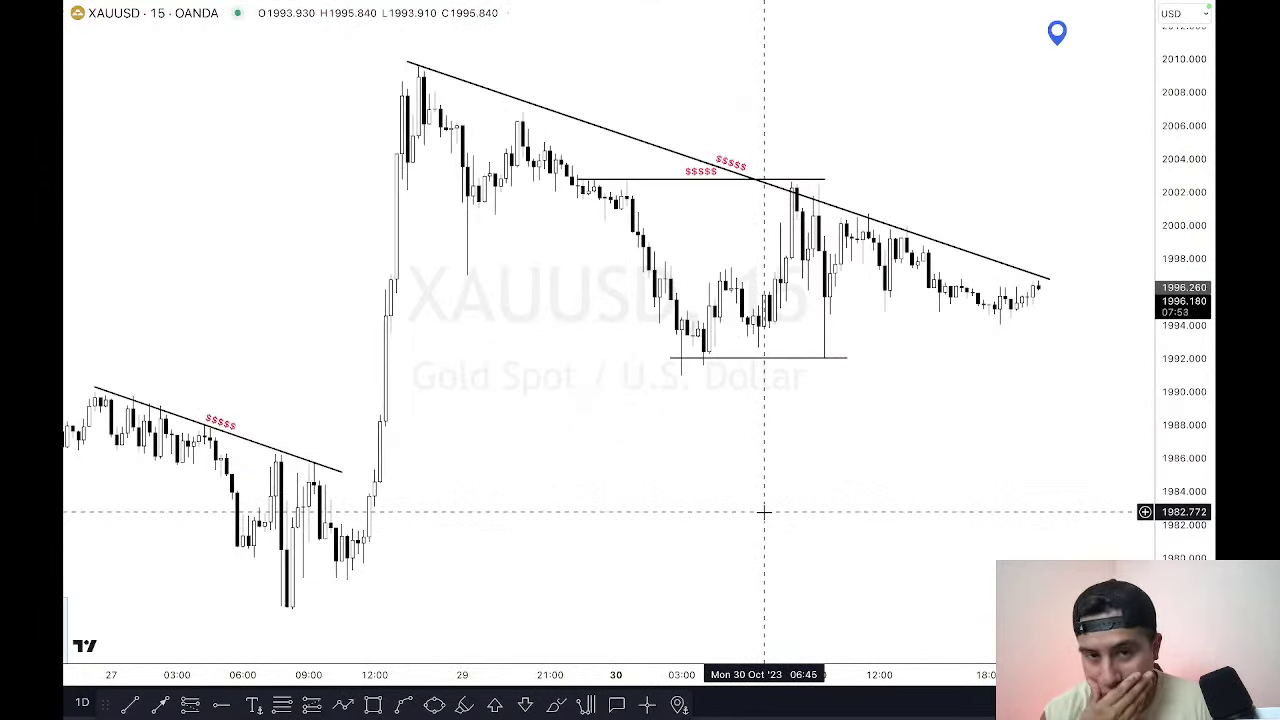
# Step: Quit Spotify
pyautogui.moveTo(935, 712)
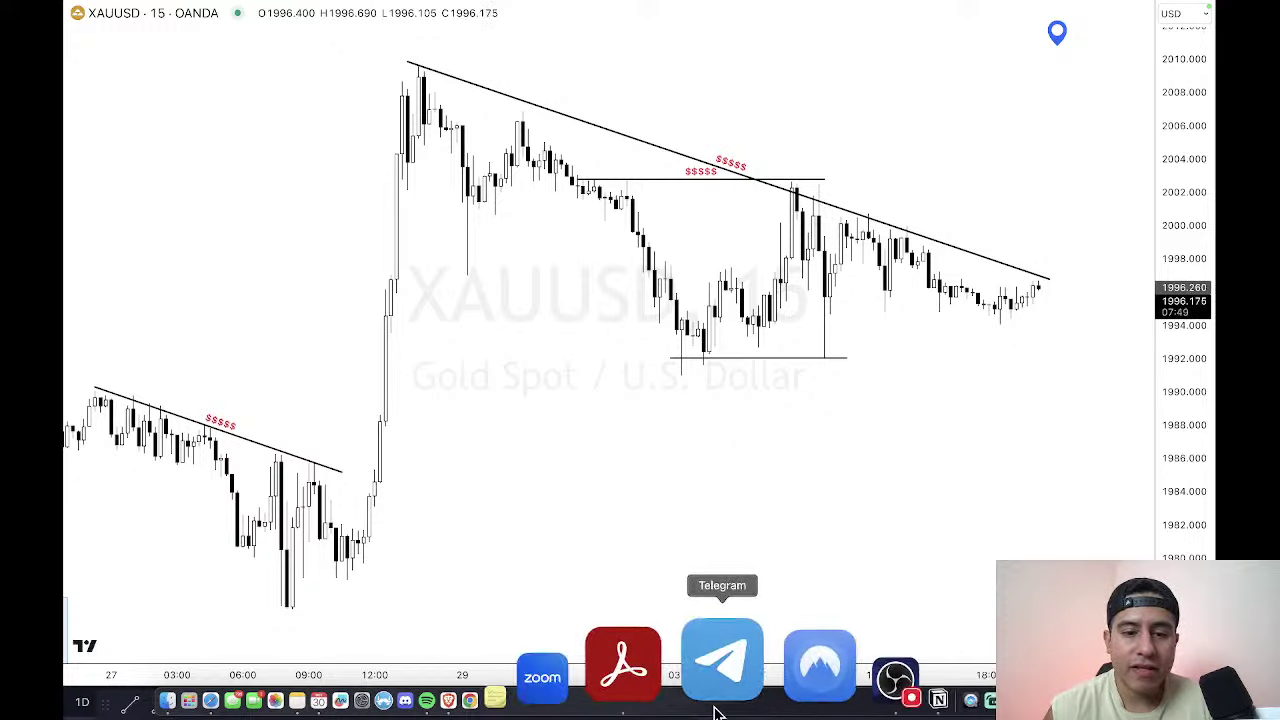
pyautogui.rightClick(588, 686)
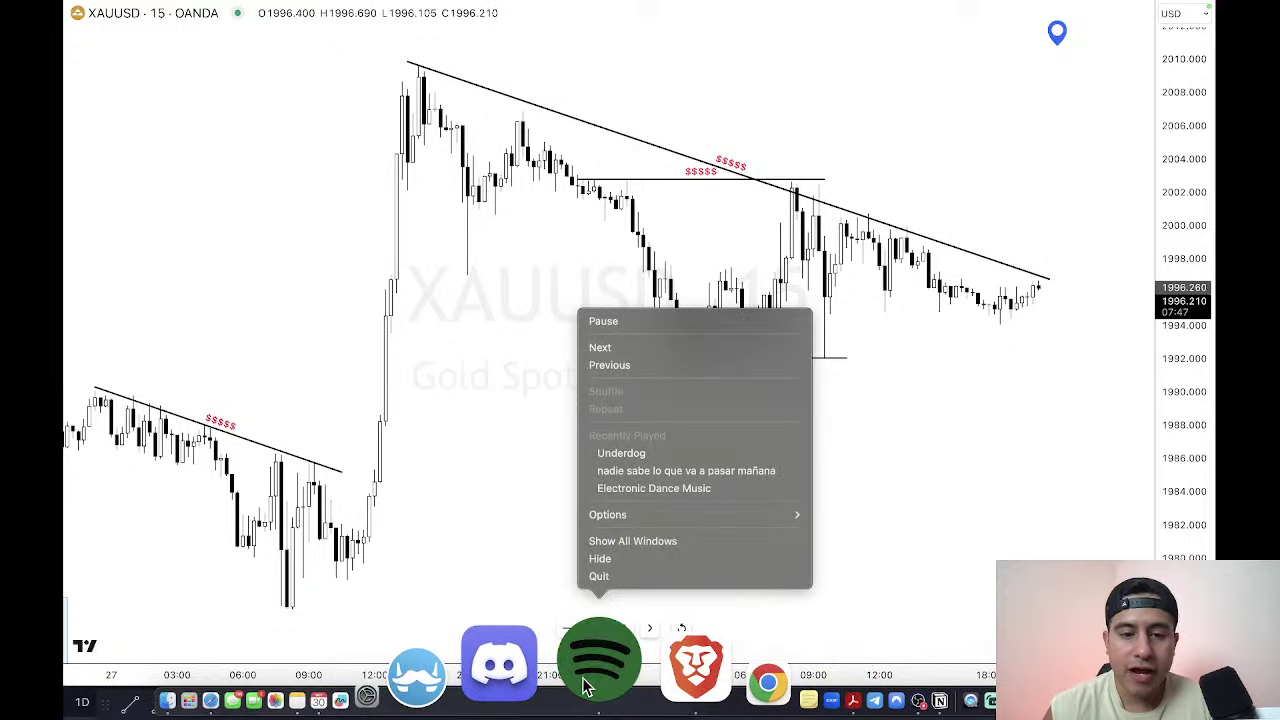
pyautogui.click(645, 576)
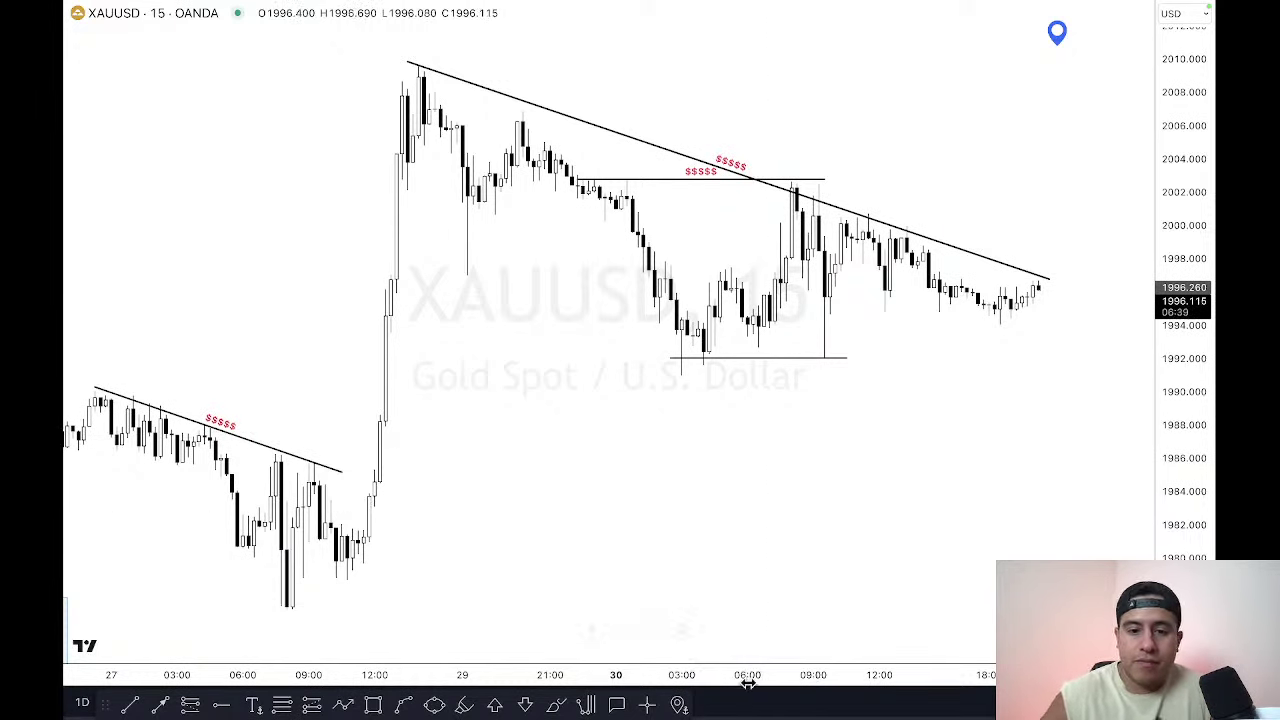
# Step: Examine the 15-minute gold price action back to 25 October, including the marked liquidity lines and the shaded zones below price
pyautogui.scroll(-1, 834, 656)
pyautogui.scroll(-1, 834, 656)
pyautogui.hscroll(-3, 760, 530)
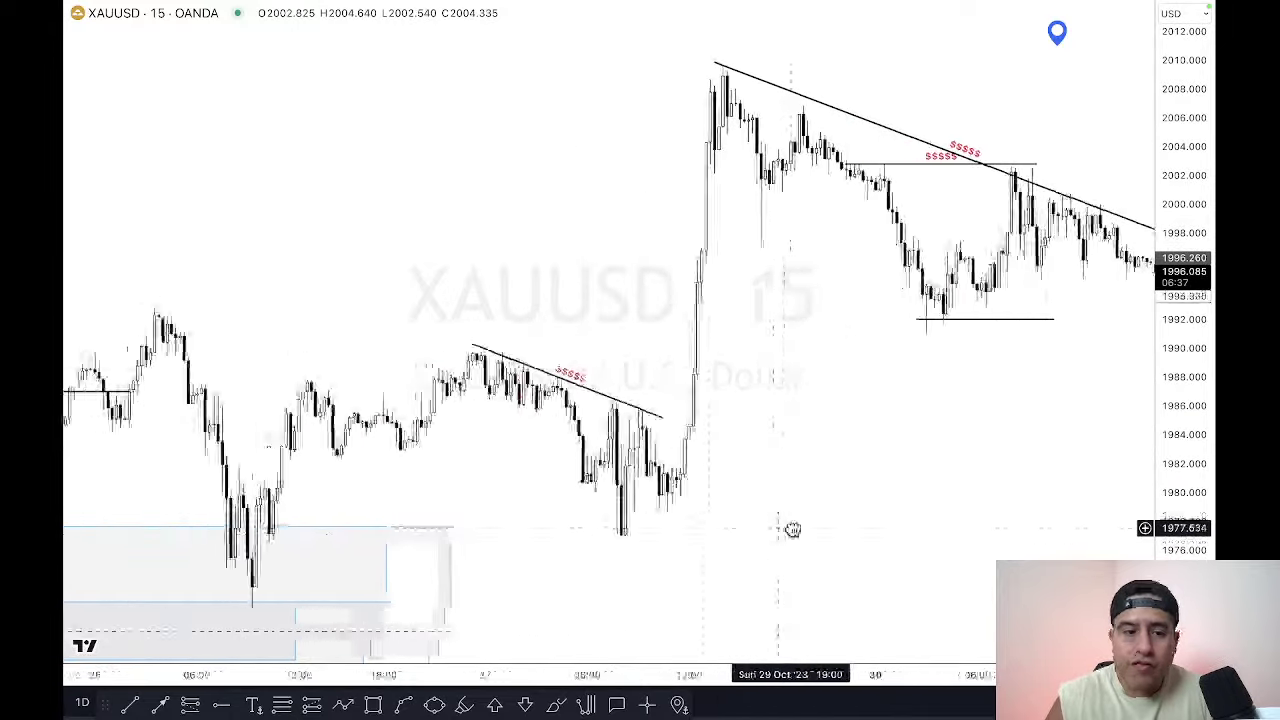
pyautogui.hscroll(3, 854, 457)
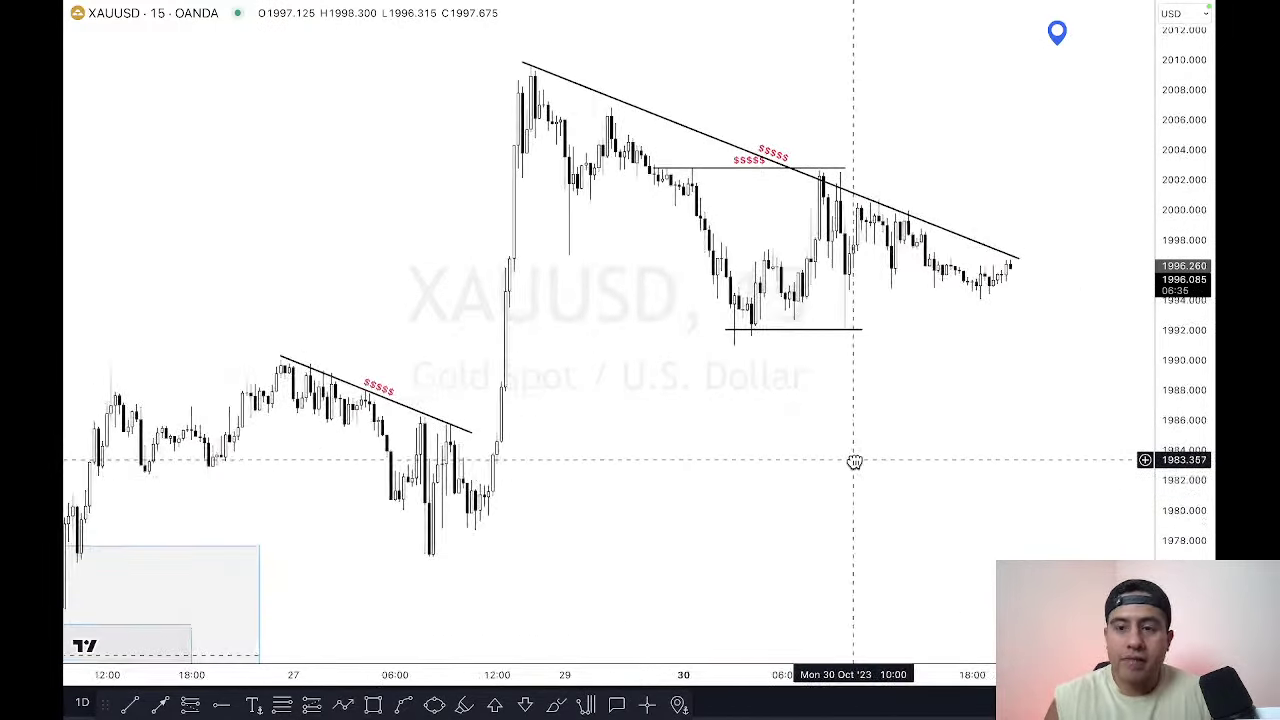
pyautogui.moveTo(1157, 345); pyautogui.dragTo(1162, 380)
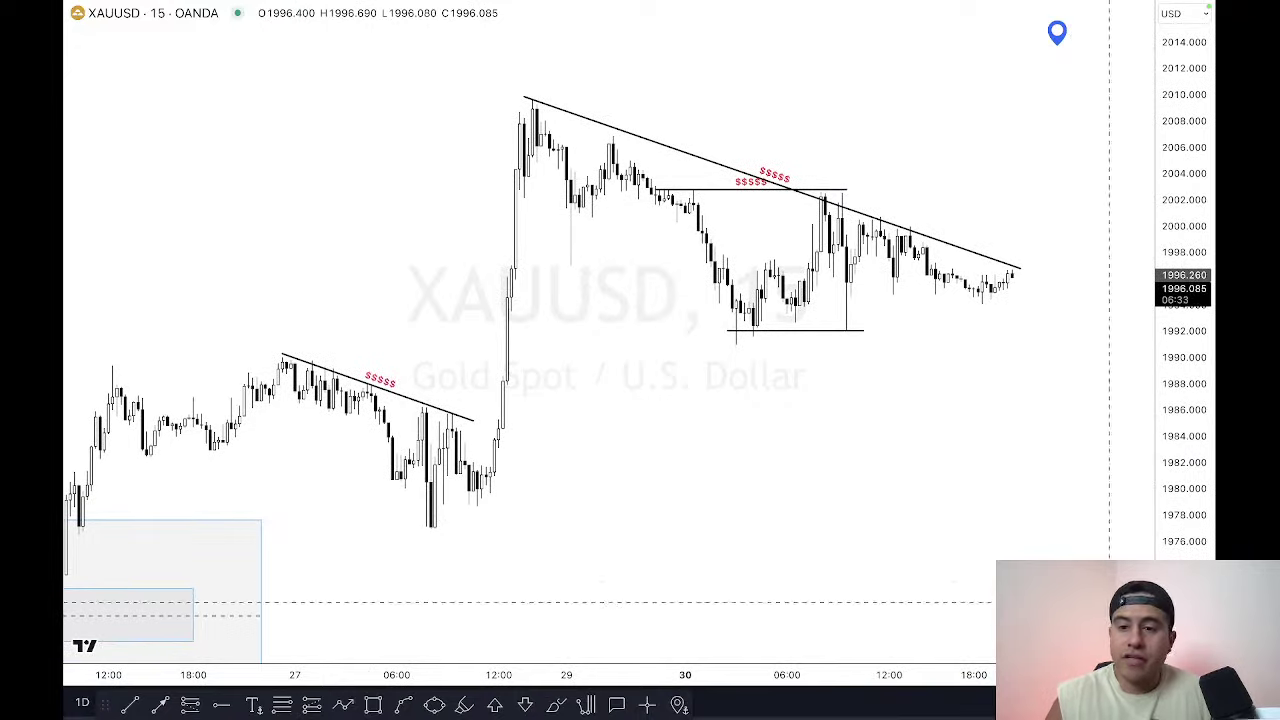
pyautogui.scroll(-3, 914, 514)
pyautogui.moveTo(914, 514); pyautogui.dragTo(980, 330)
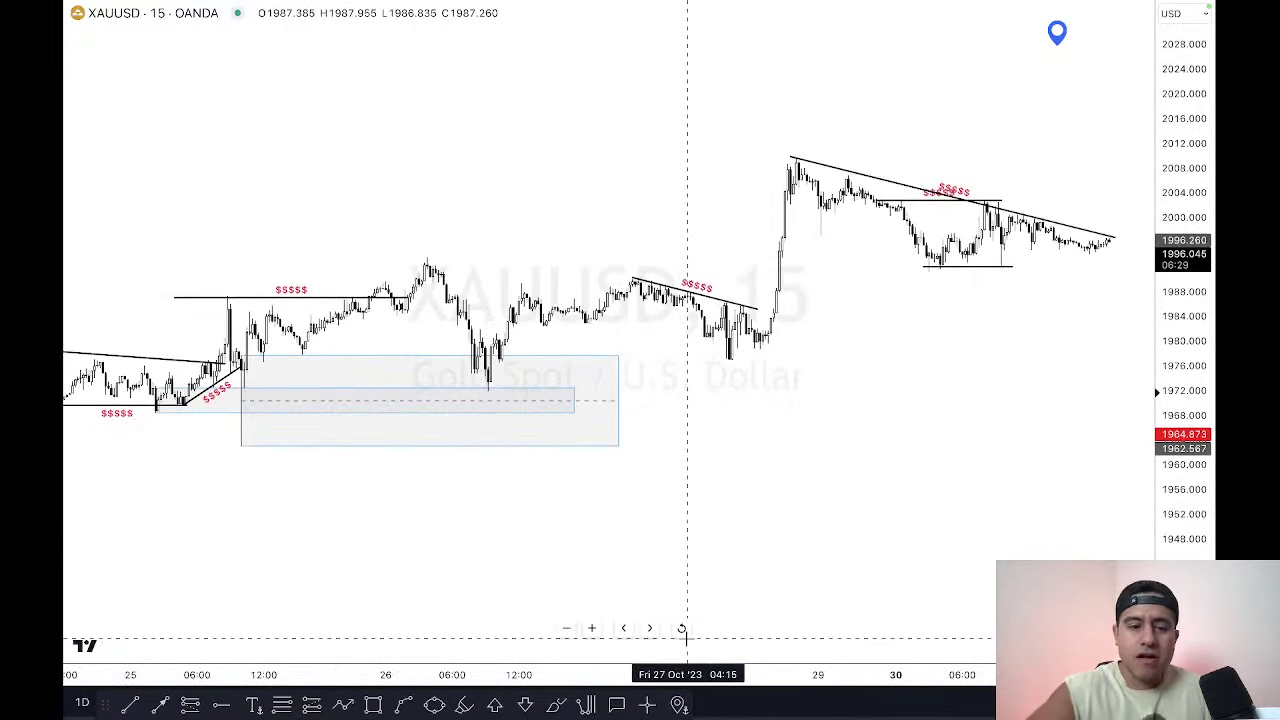
# Step: Change the XAUUSD chart interval to 4 hours
pyautogui.write('Q1H')
pyautogui.press('Return')
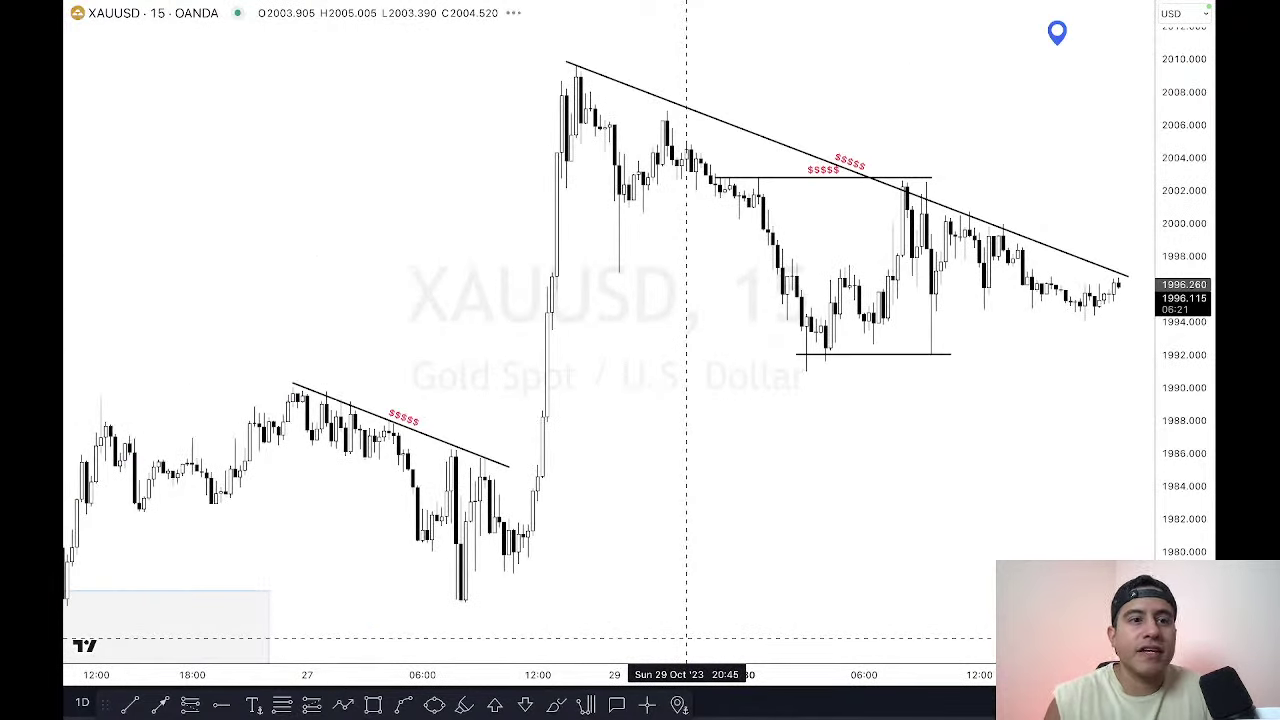
pyautogui.write('1H')
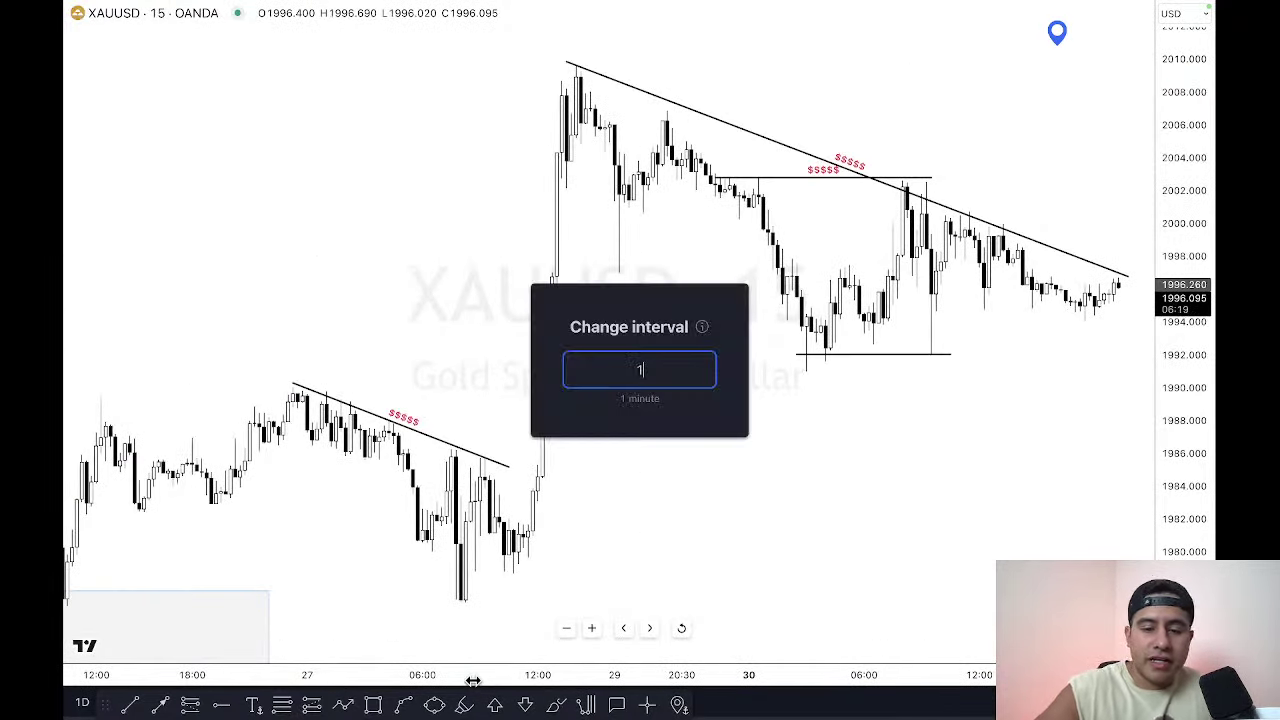
pyautogui.press('BackSpace')
pyautogui.press('BackSpace')
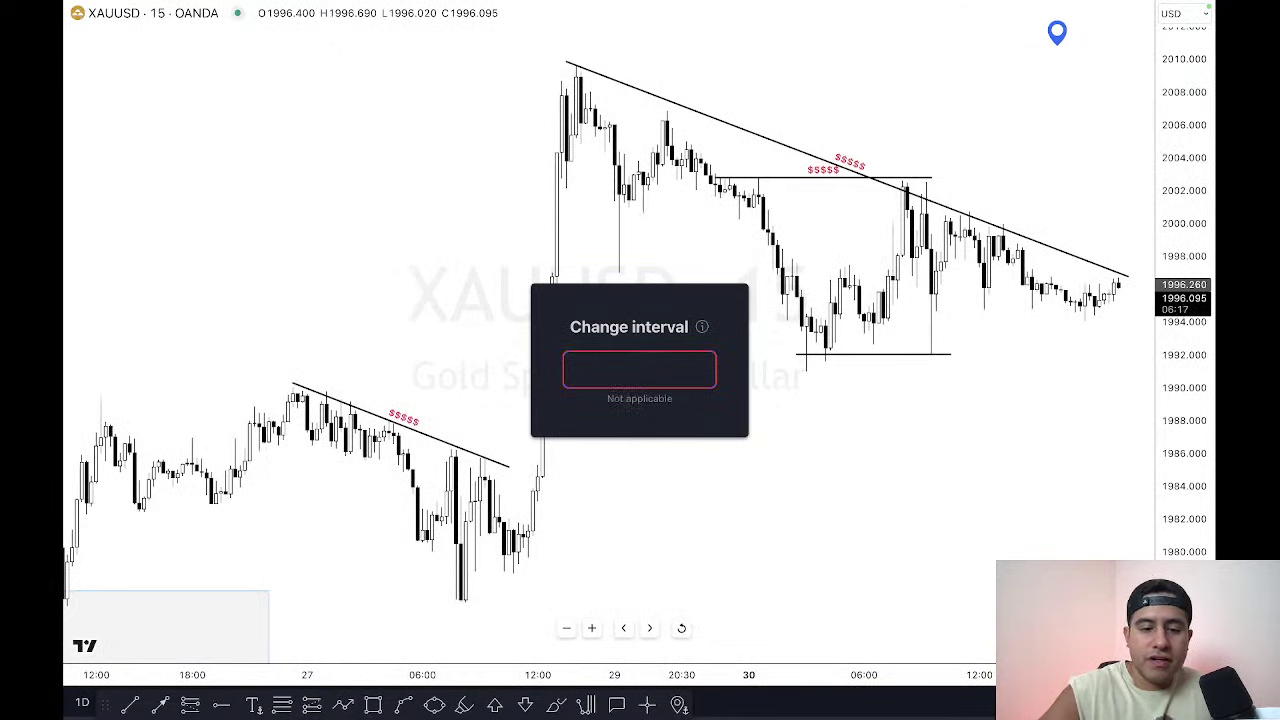
pyautogui.write('4H')
pyautogui.press('Return')
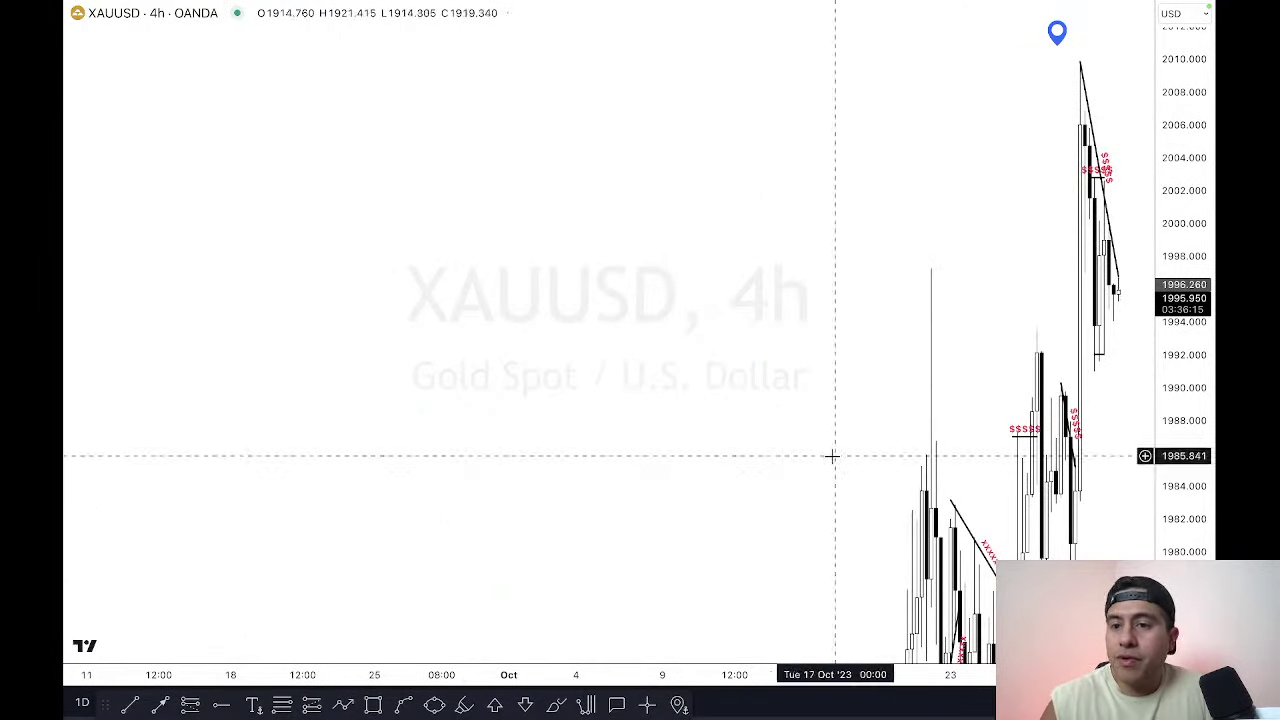
# Step: Examine the early-October sell-off, consolidation and breakout on the 4-hour gold chart
pyautogui.moveTo(1184, 92); pyautogui.dragTo(1183, 512)
pyautogui.moveTo(950, 600); pyautogui.dragTo(1055, 10)
pyautogui.moveTo(843, 311); pyautogui.dragTo(1037, 348)
pyautogui.scroll(5, 857, 537)
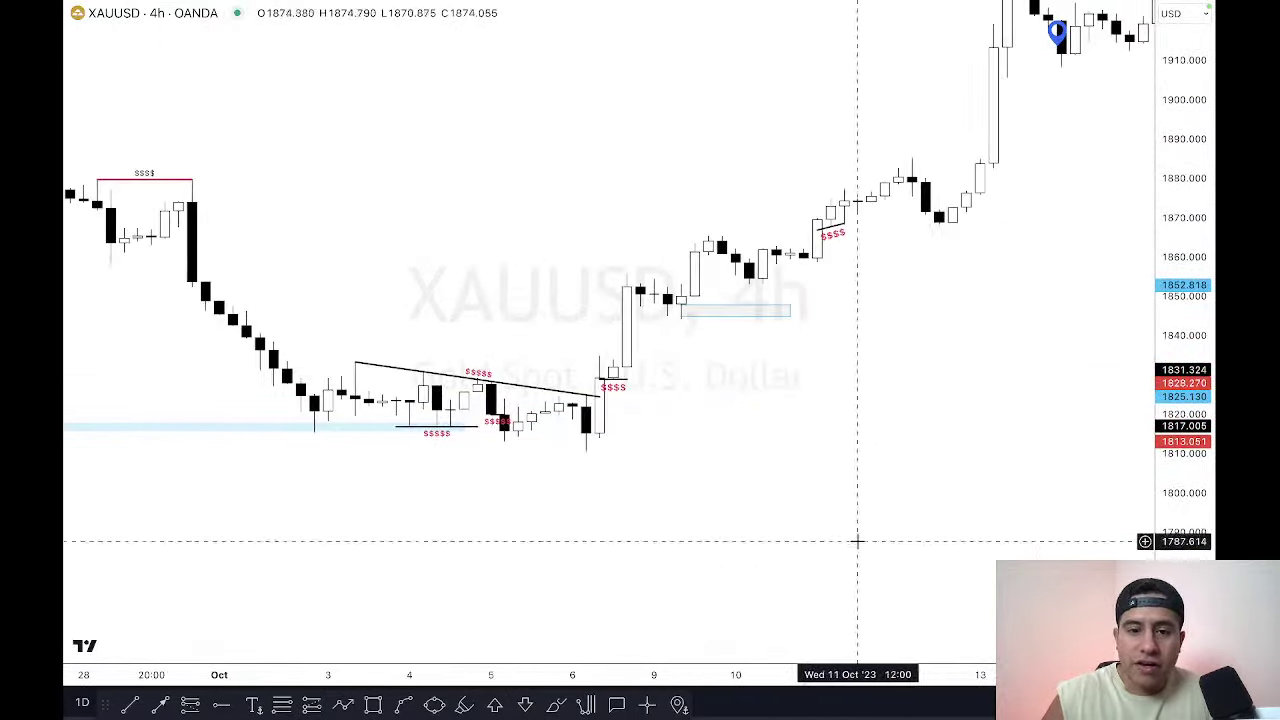
pyautogui.moveTo(857, 537); pyautogui.dragTo(1171, 443)
pyautogui.moveTo(1189, 549); pyautogui.dragTo(960, 673)
pyautogui.moveTo(1011, 538); pyautogui.dragTo(1060, 565)
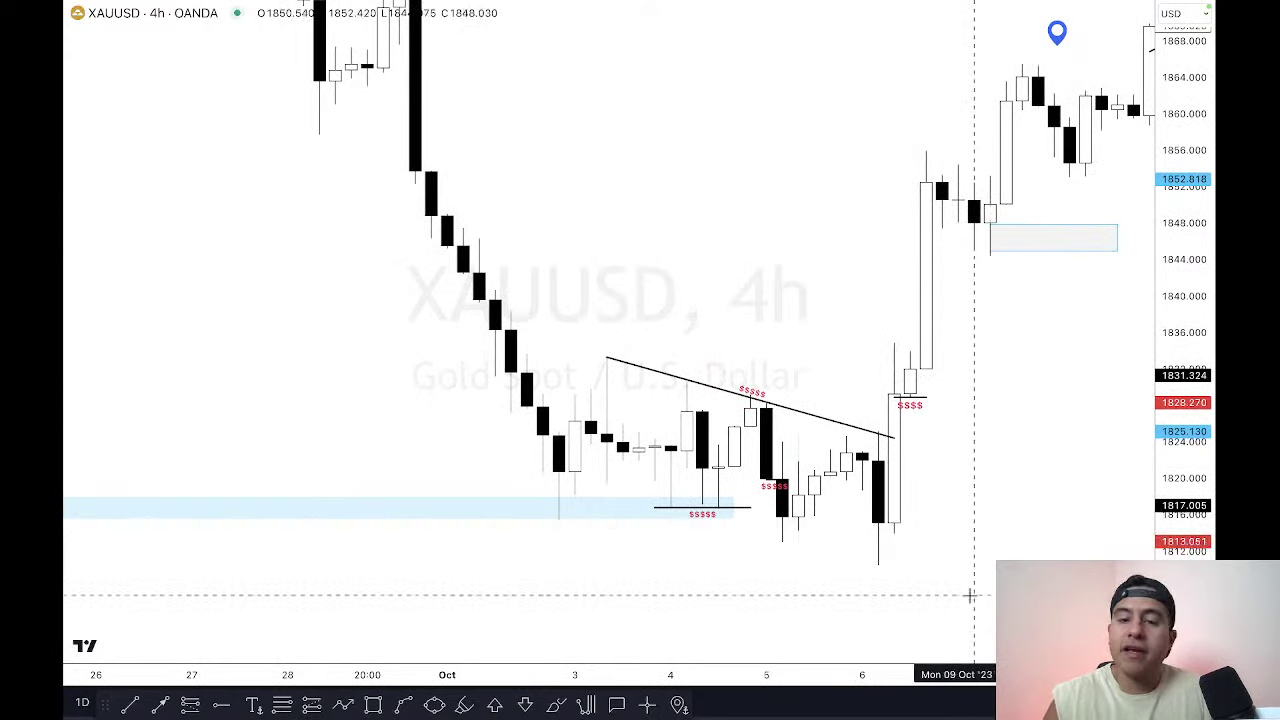
# Step: Compare the early-October price action on the 4-hour XAGUSD chart with the same period on XAUUSD
pyautogui.moveTo(991, 674); pyautogui.dragTo(949, 677)
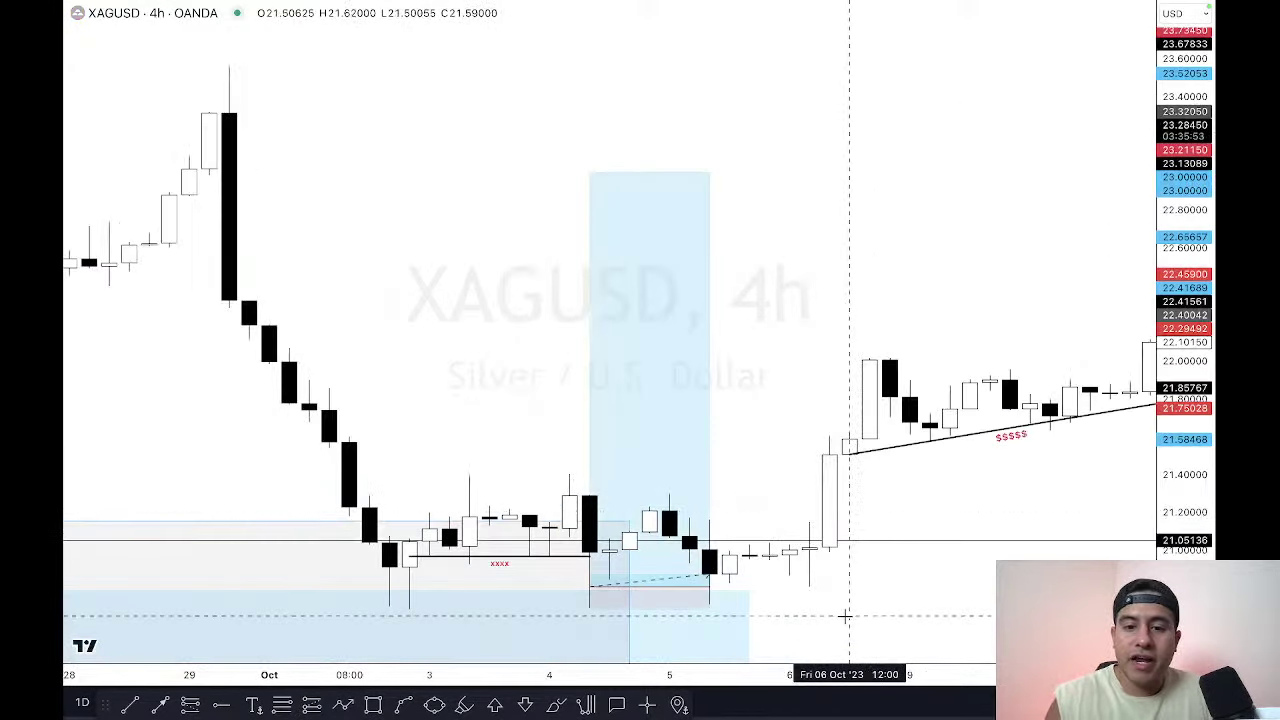
pyautogui.moveTo(846, 614); pyautogui.dragTo(847, 529)
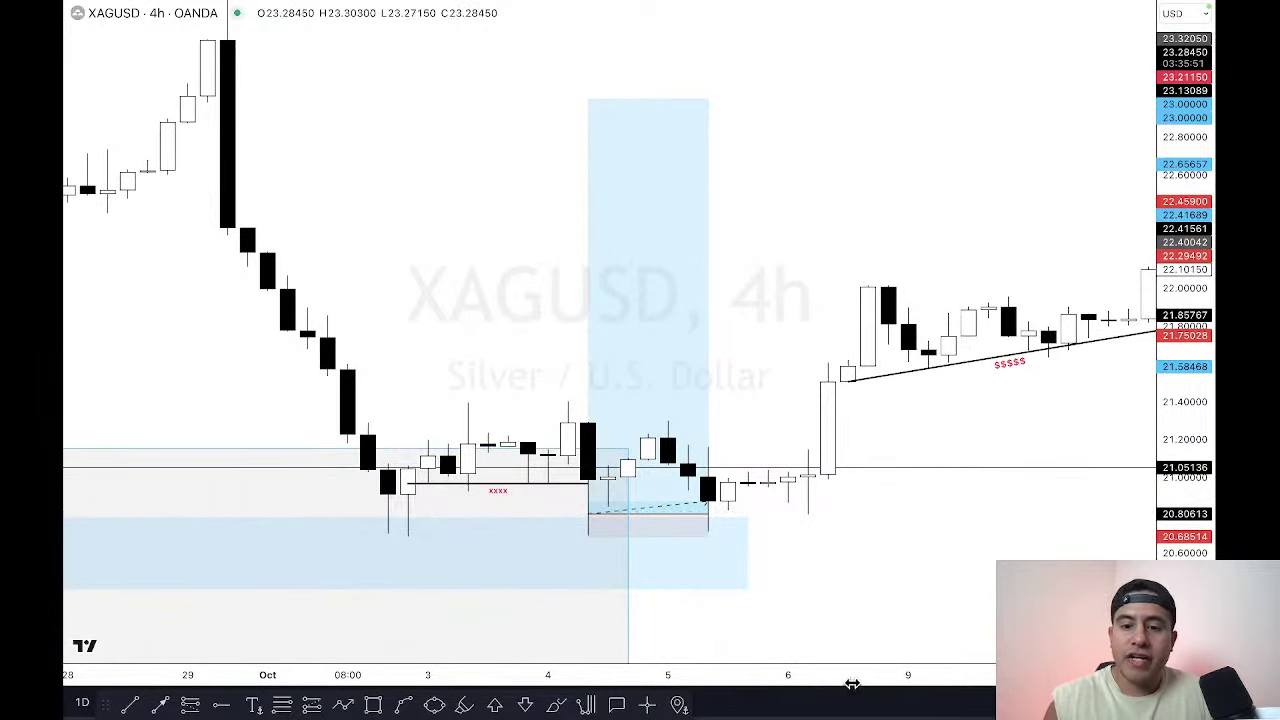
pyautogui.moveTo(851, 684); pyautogui.dragTo(945, 684)
pyautogui.moveTo(997, 160); pyautogui.dragTo(857, 247)
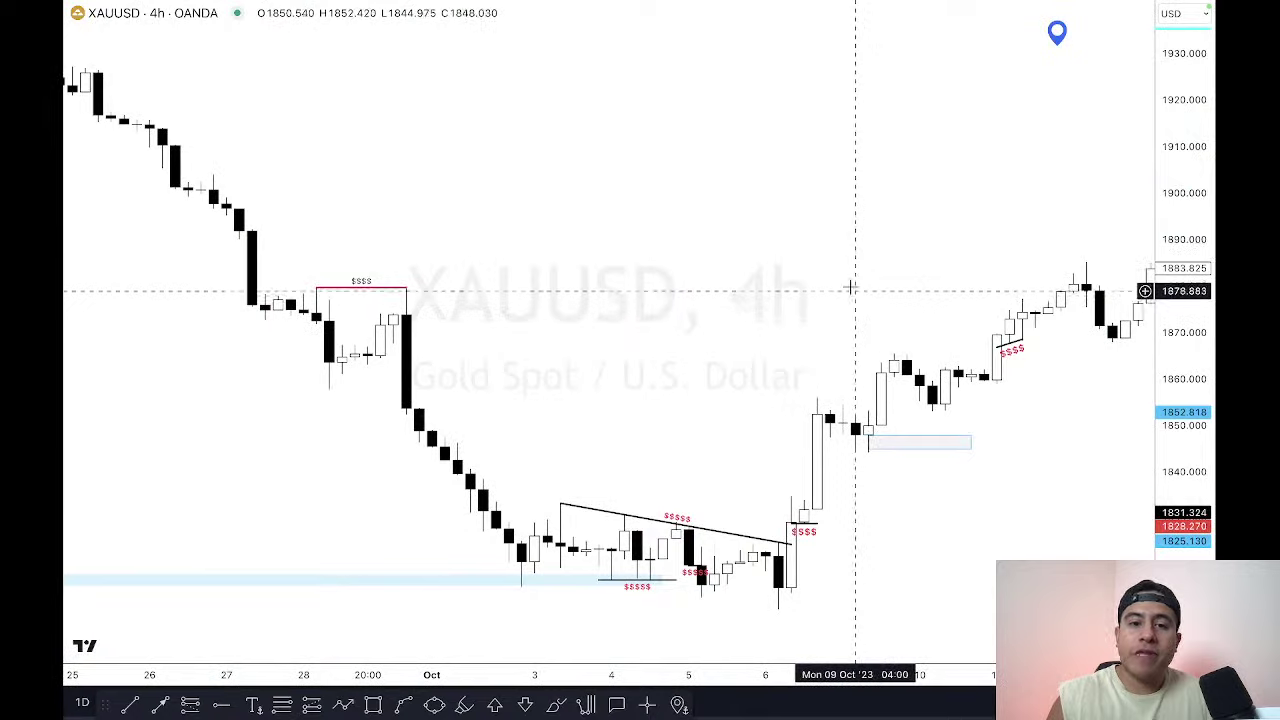
pyautogui.moveTo(857, 249); pyautogui.dragTo(846, 180)
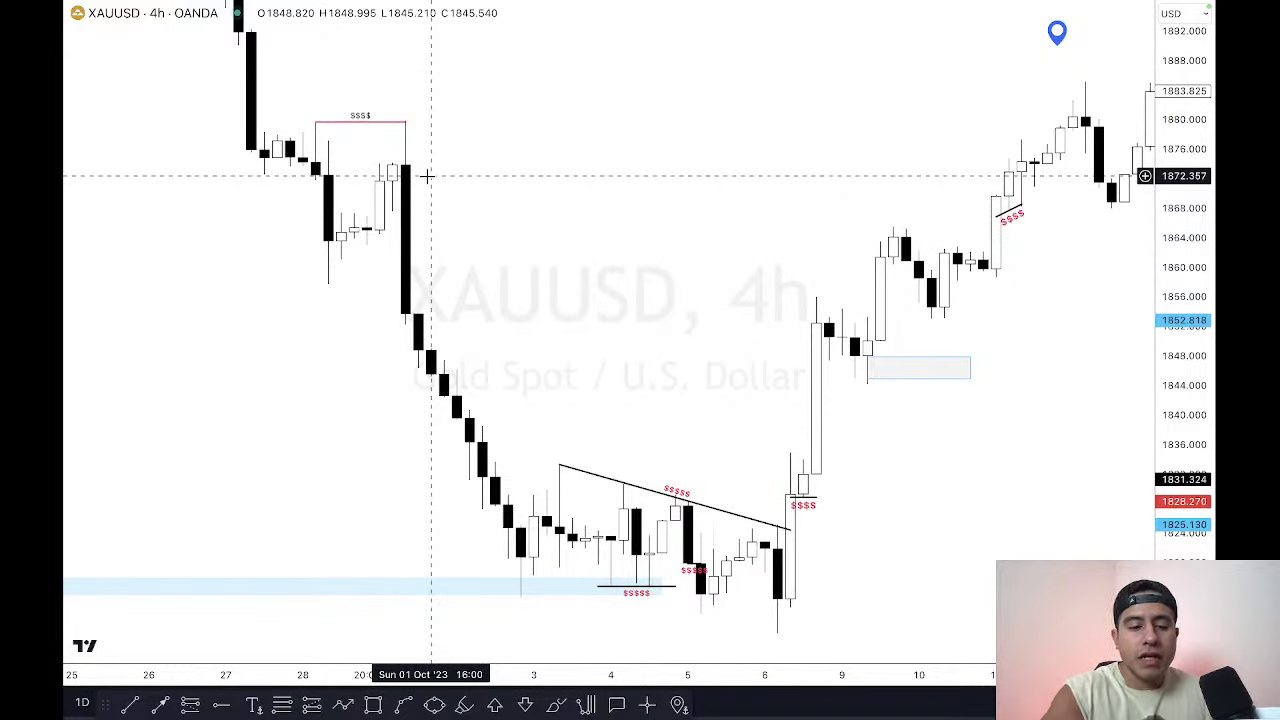
# Step: Change the XAUUSD chart interval to 1 hour
pyautogui.write('1h')
pyautogui.press('Return')
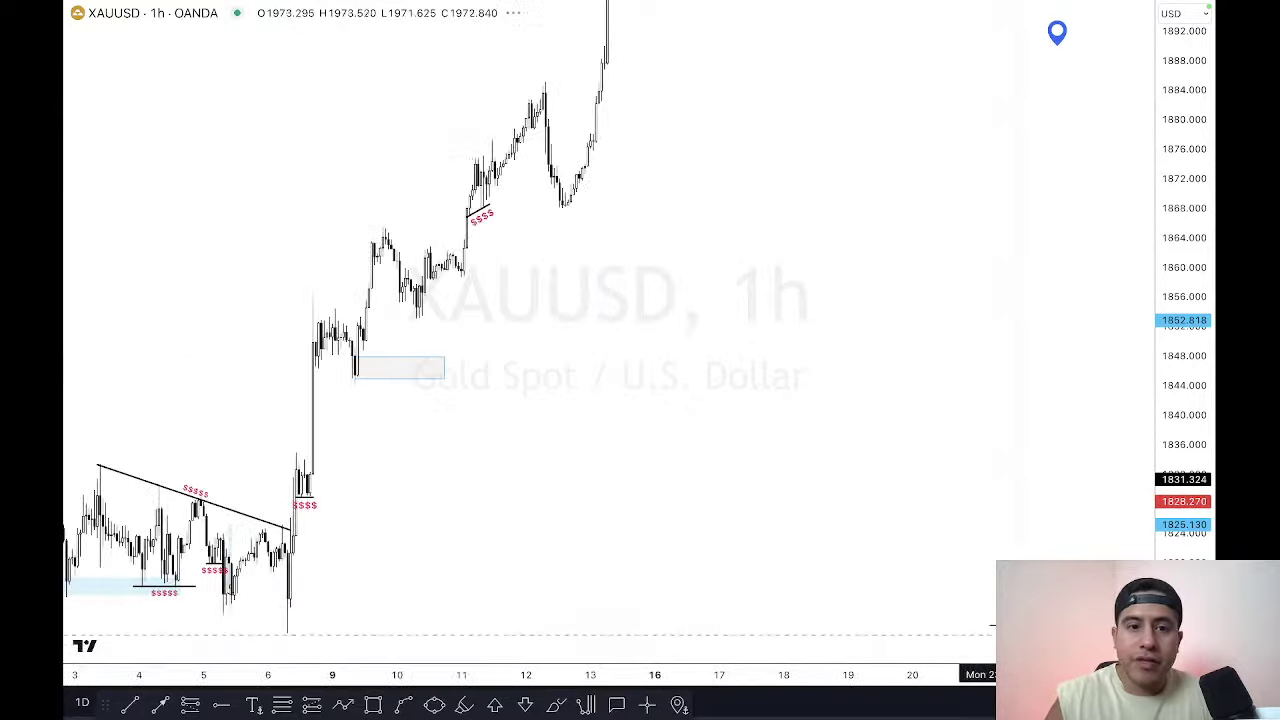
# Step: Draw a rectangle from XAUUSD's 29 September sell-off origin across to the 11 October candles, between about 1868 and 1880
pyautogui.moveTo(526, 446); pyautogui.dragTo(1210, 343)
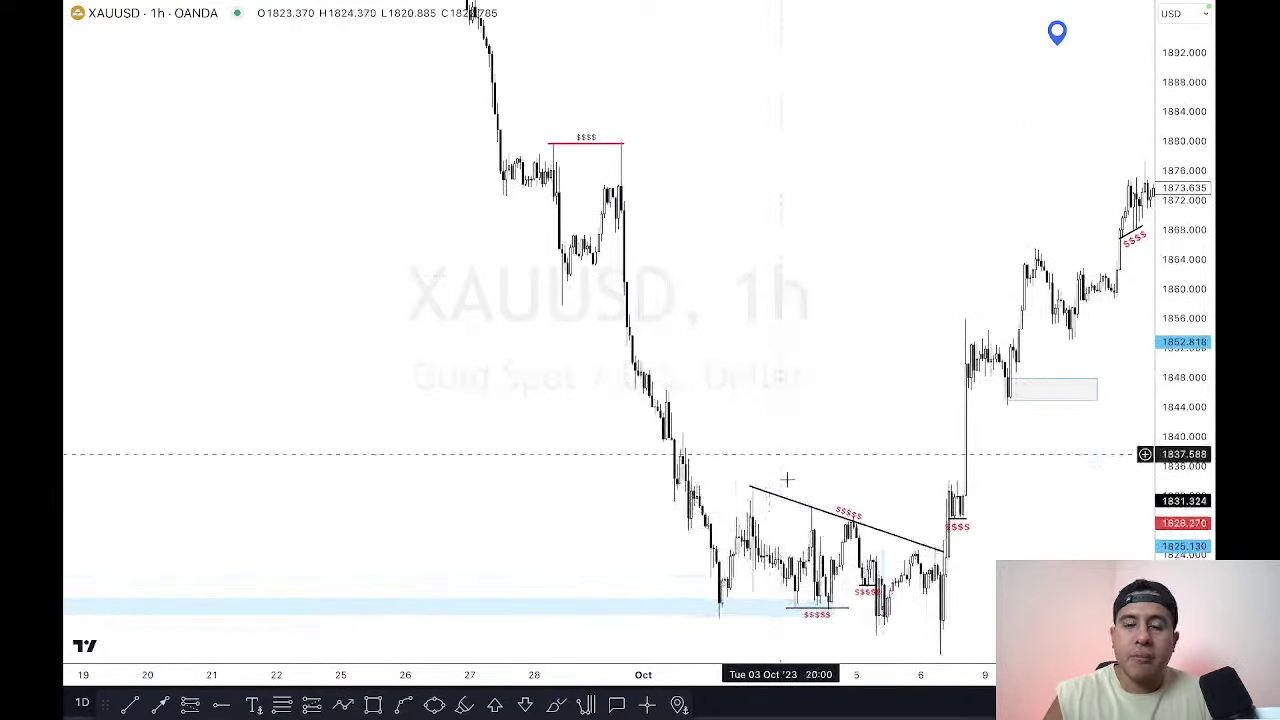
pyautogui.moveTo(790, 675); pyautogui.dragTo(843, 680)
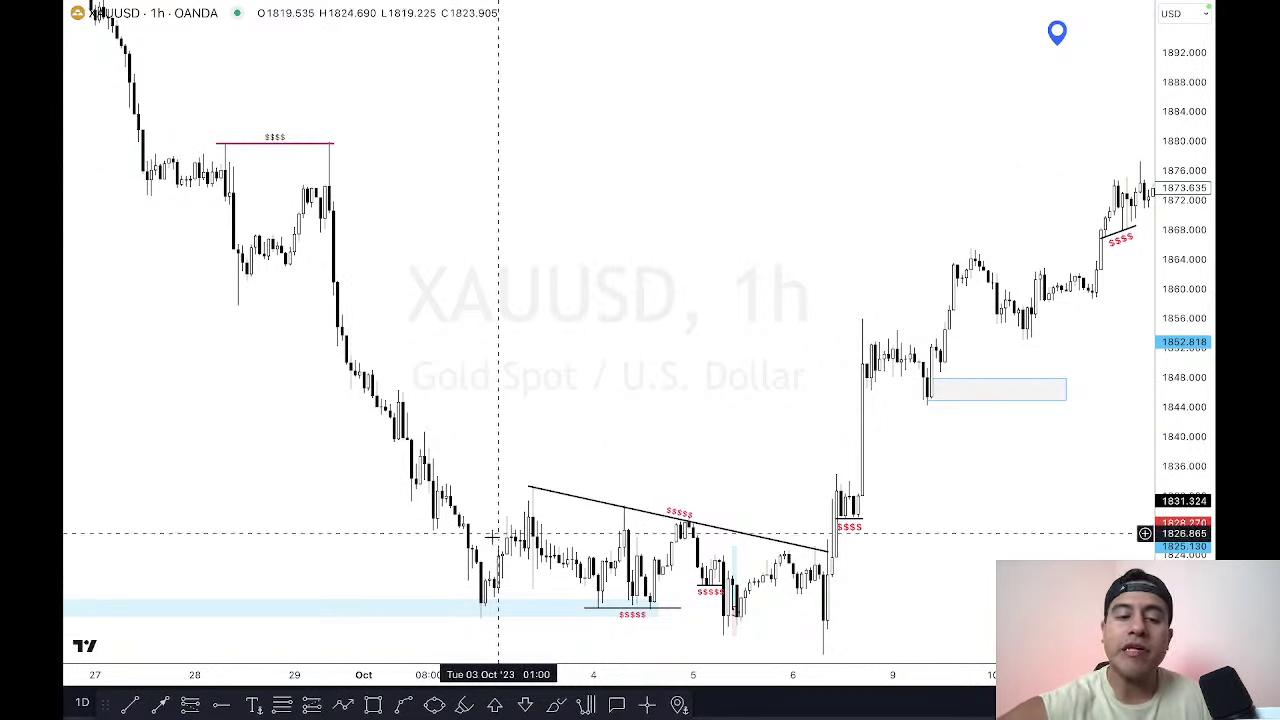
pyautogui.click(373, 705)
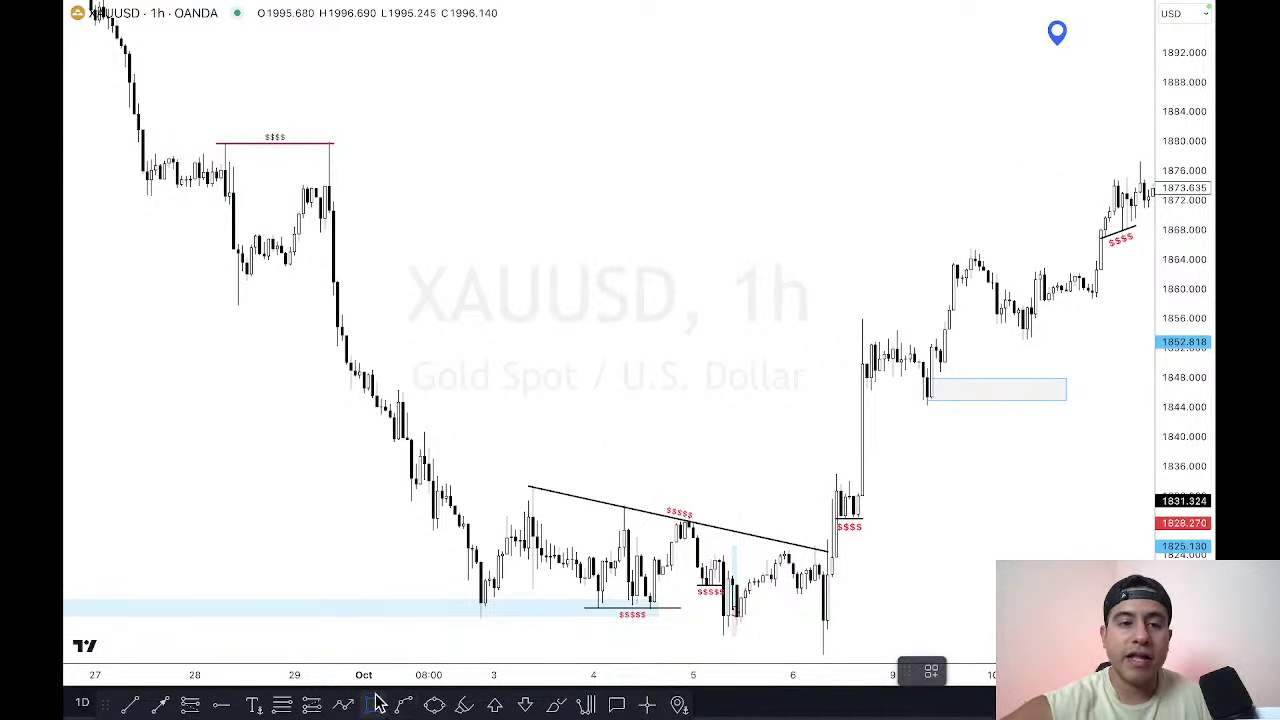
pyautogui.click(325, 228)
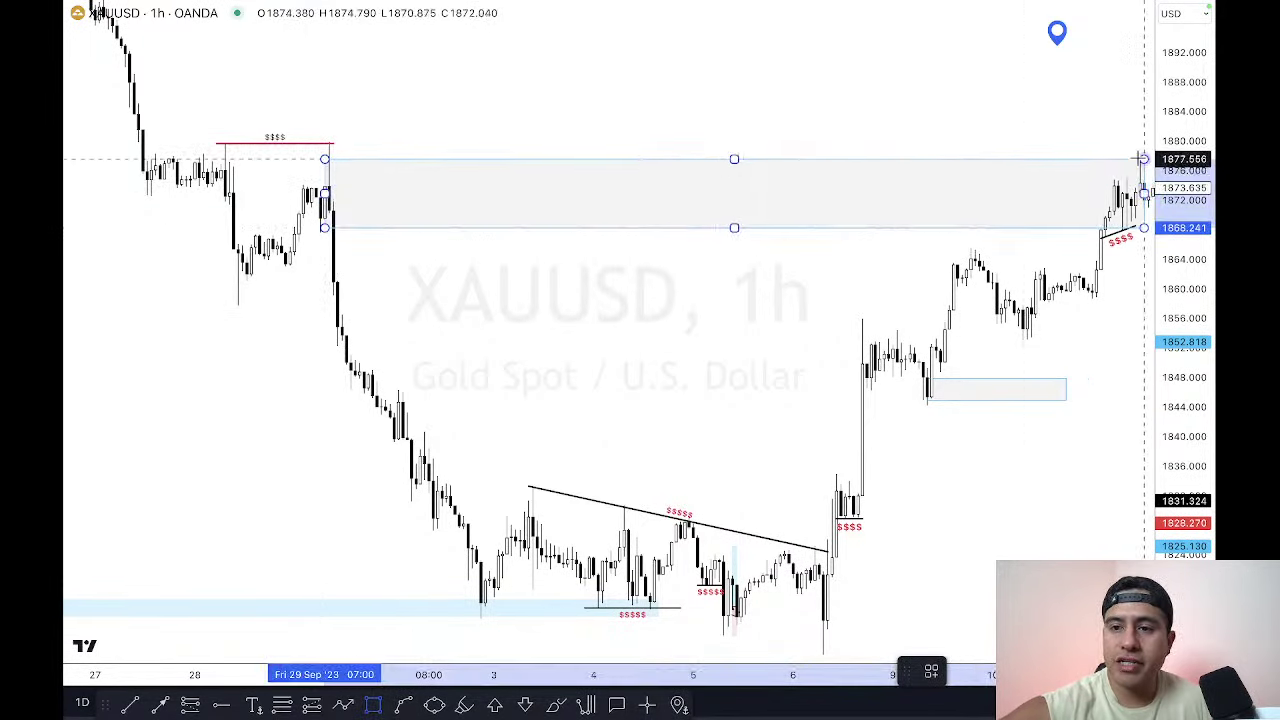
pyautogui.click(1120, 148)
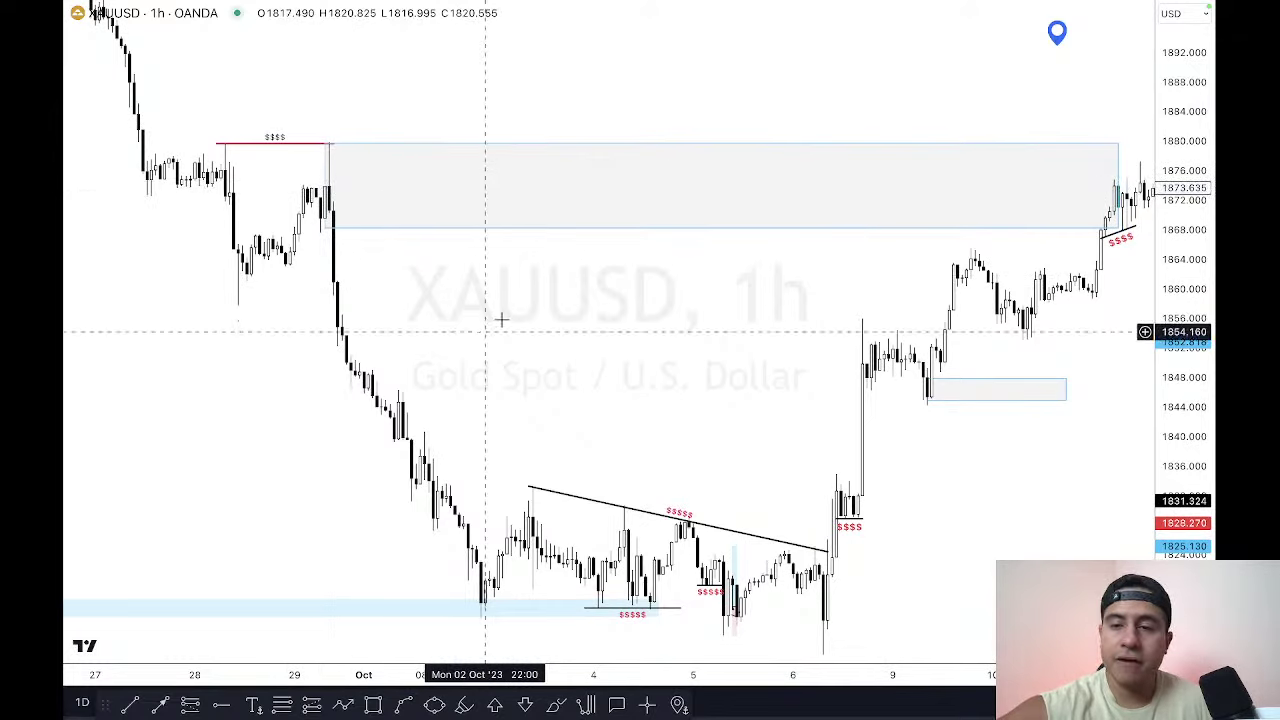
# Step: Delete the rectangle drawn from the 29 September sell-off origin on the XAUUSD chart
pyautogui.hscroll(5, 1020, 82)
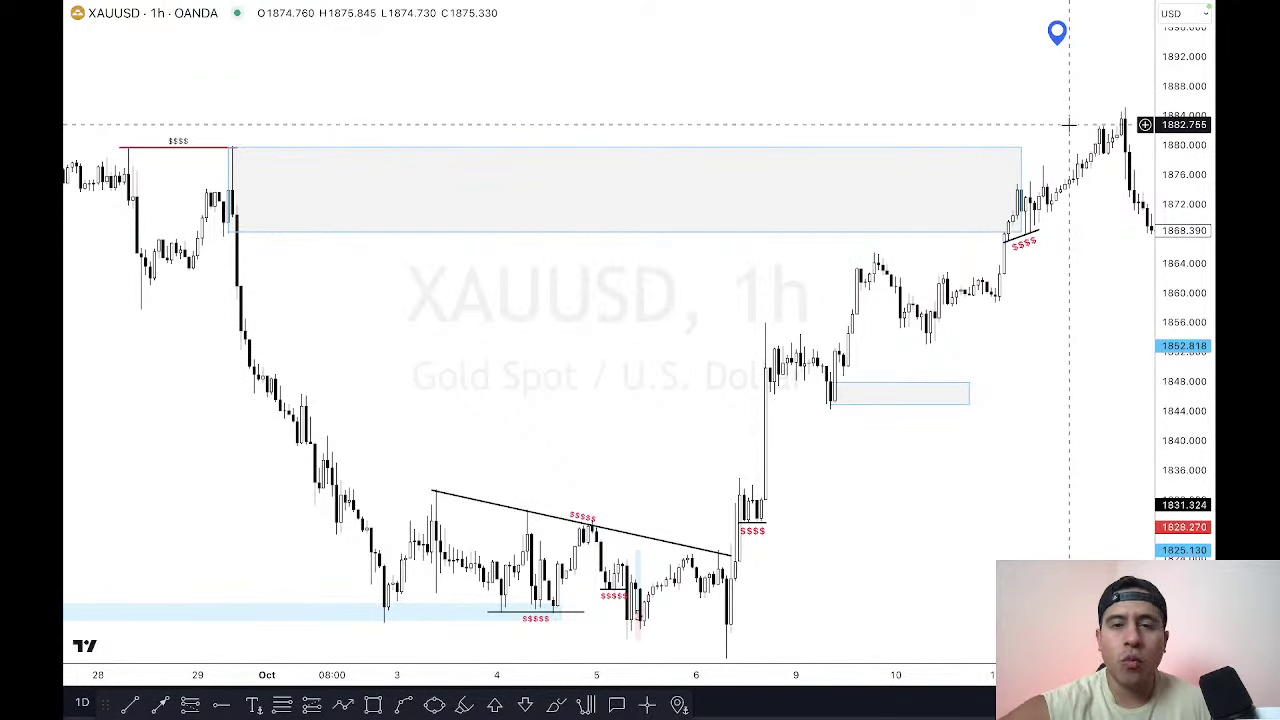
pyautogui.click(1021, 147)
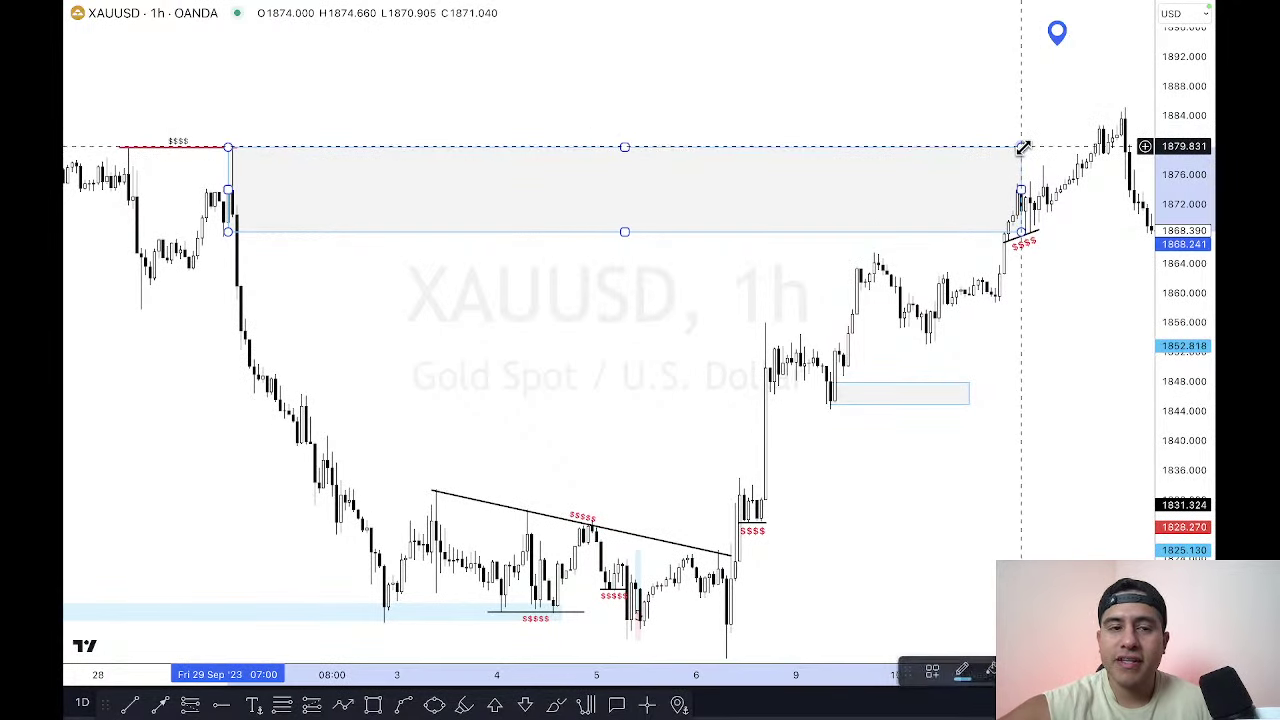
pyautogui.press('Delete')
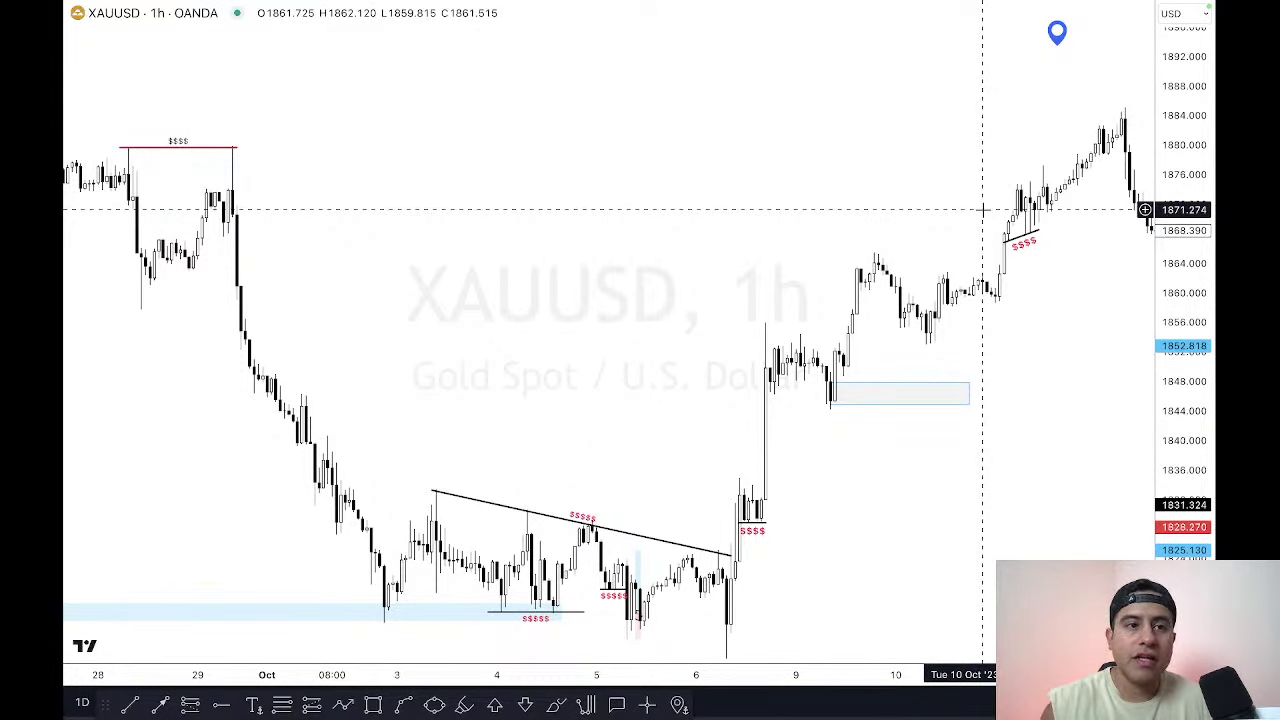
# Step: Examine the early-October sell-off, consolidation and recovery through 13 October on the 1-hour XAGUSD chart
pyautogui.press('Down')
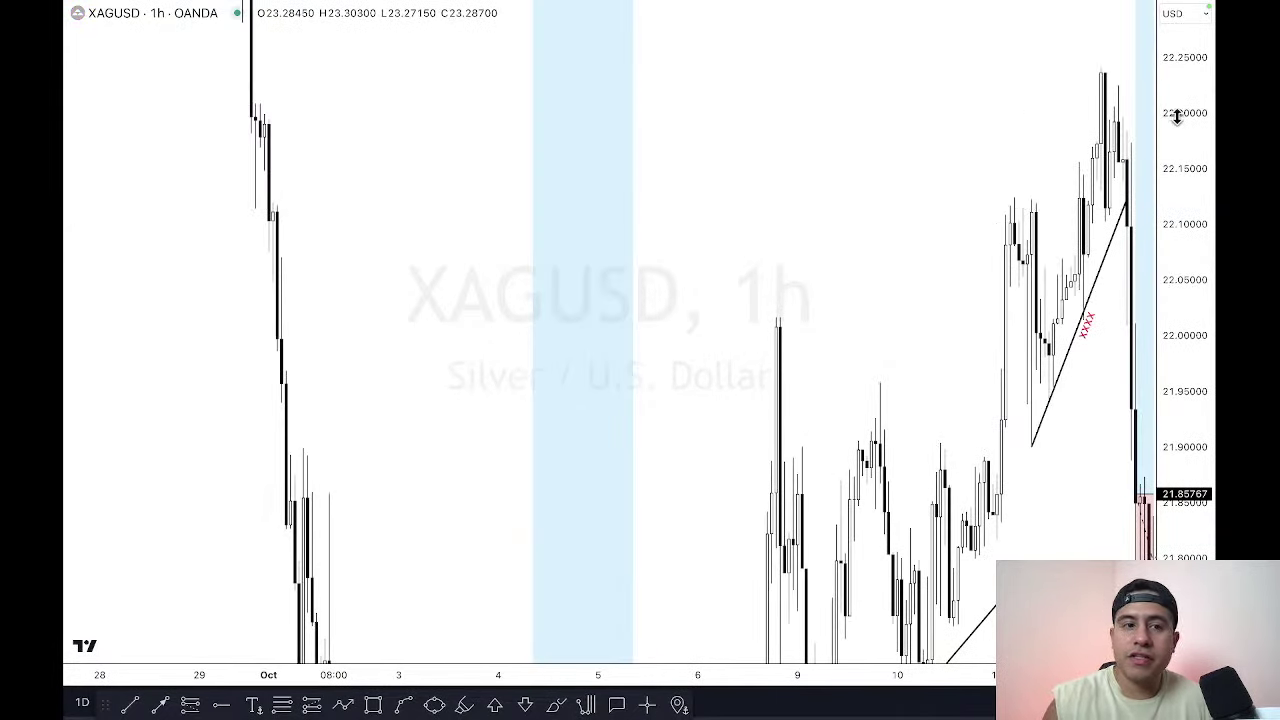
pyautogui.moveTo(1178, 120); pyautogui.dragTo(1173, 372)
pyautogui.doubleClick(1172, 250)
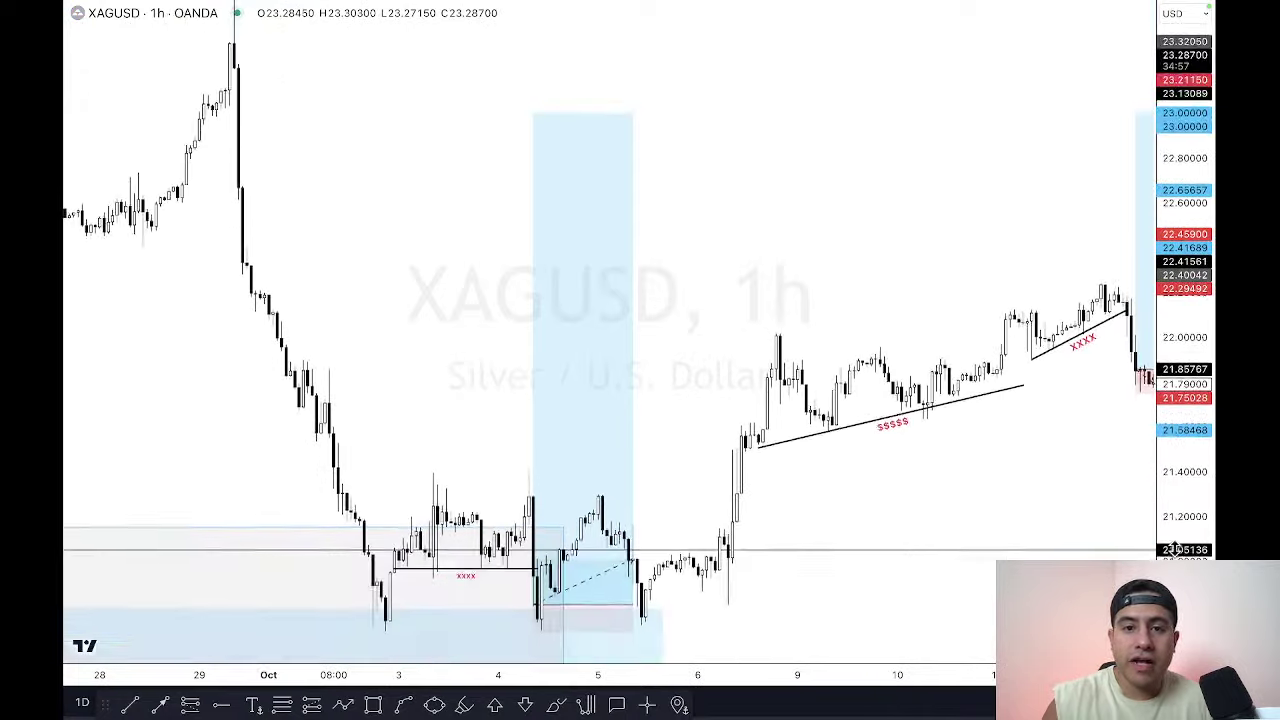
pyautogui.moveTo(1163, 132); pyautogui.dragTo(1165, 329)
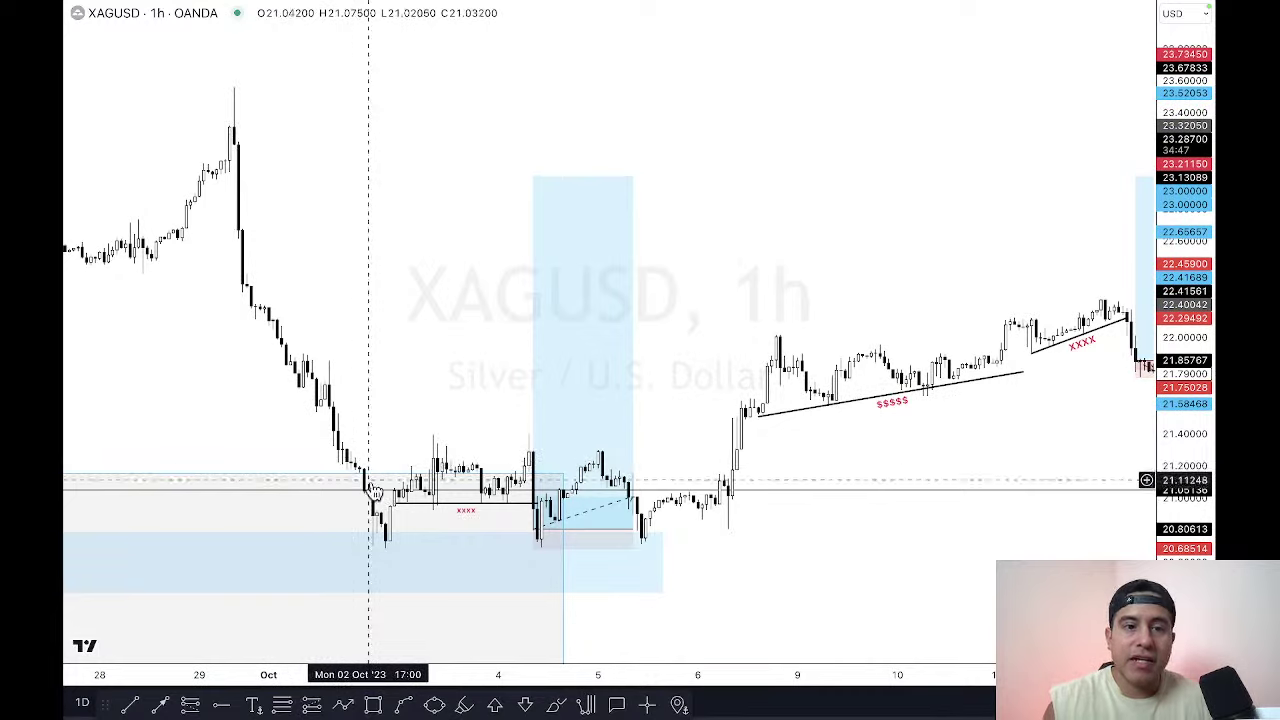
pyautogui.moveTo(1017, 251); pyautogui.dragTo(946, 264)
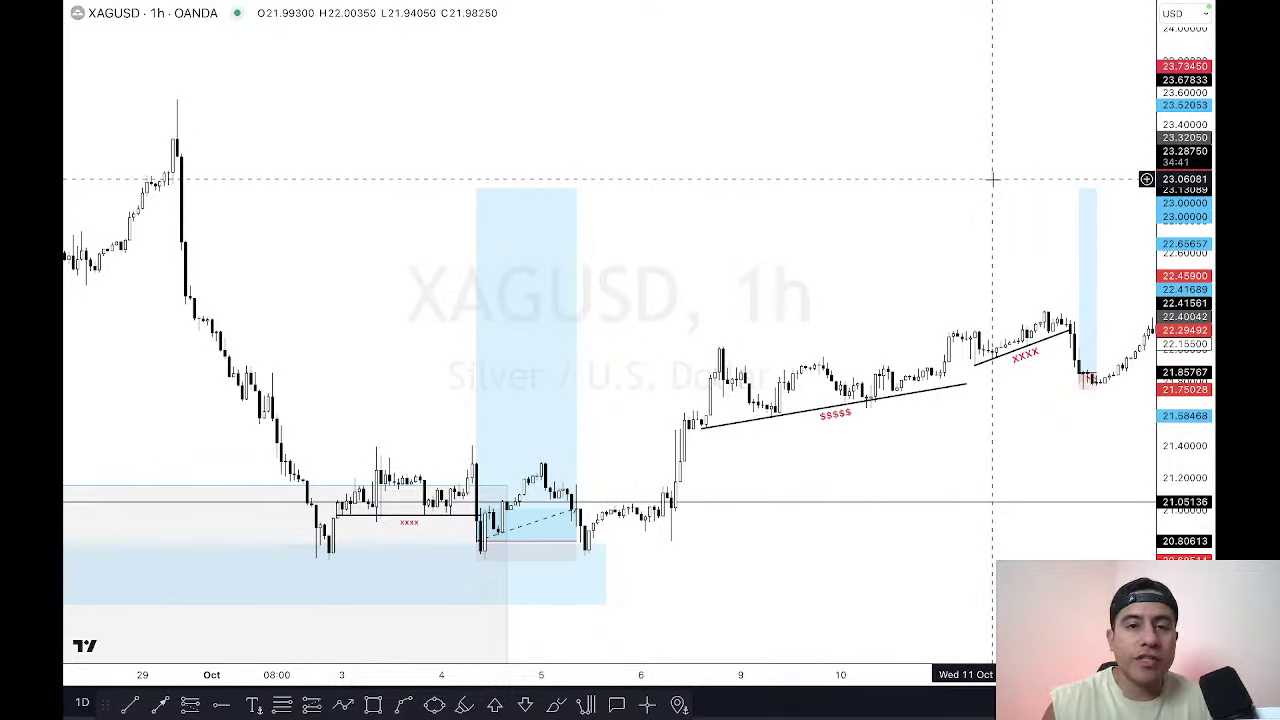
pyautogui.moveTo(1000, 286)
pyautogui.mouseDown()
pyautogui.moveTo(943, 291)
pyautogui.moveTo(975, 287)
pyautogui.mouseUp()
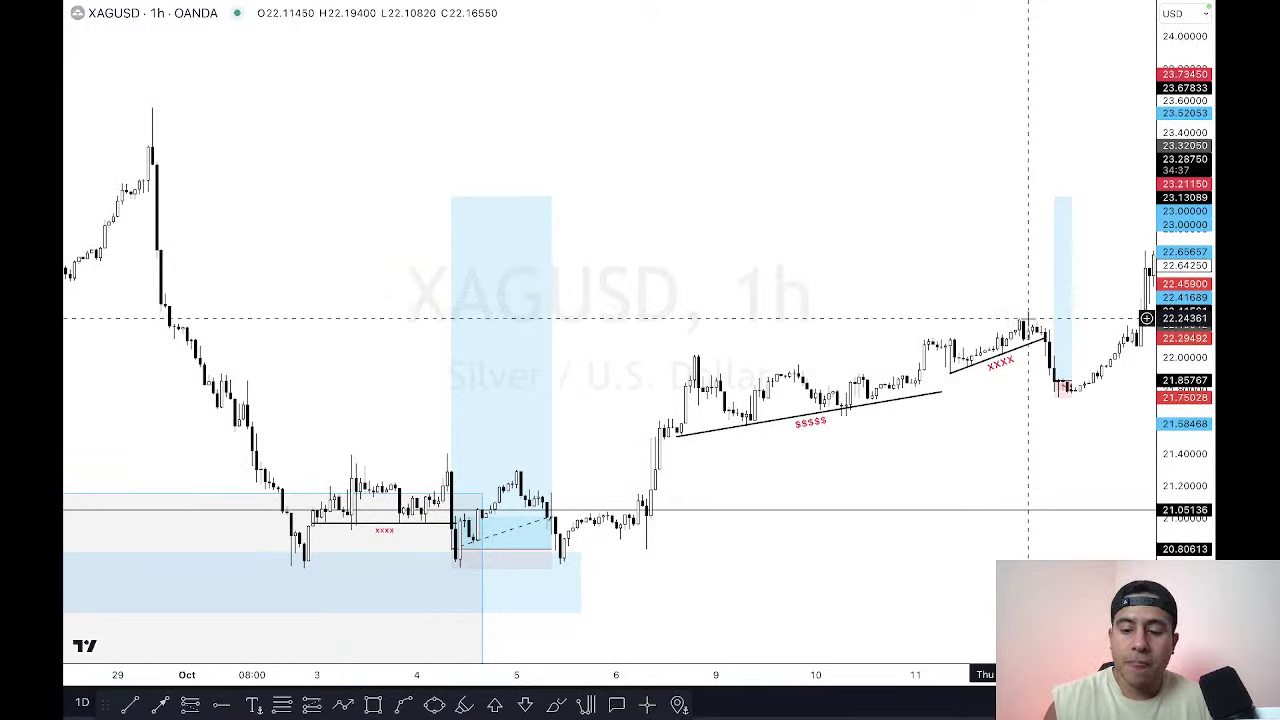
pyautogui.moveTo(1120, 260); pyautogui.dragTo(1040, 277)
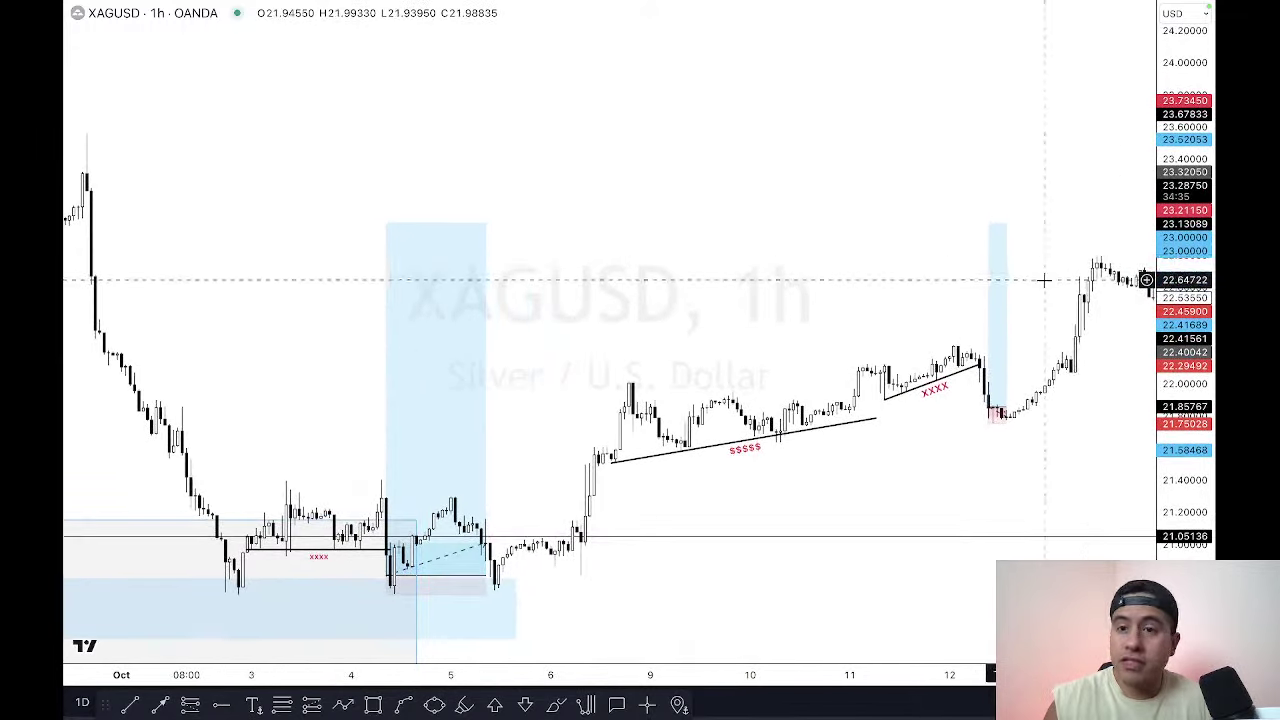
pyautogui.moveTo(1077, 220); pyautogui.dragTo(982, 246)
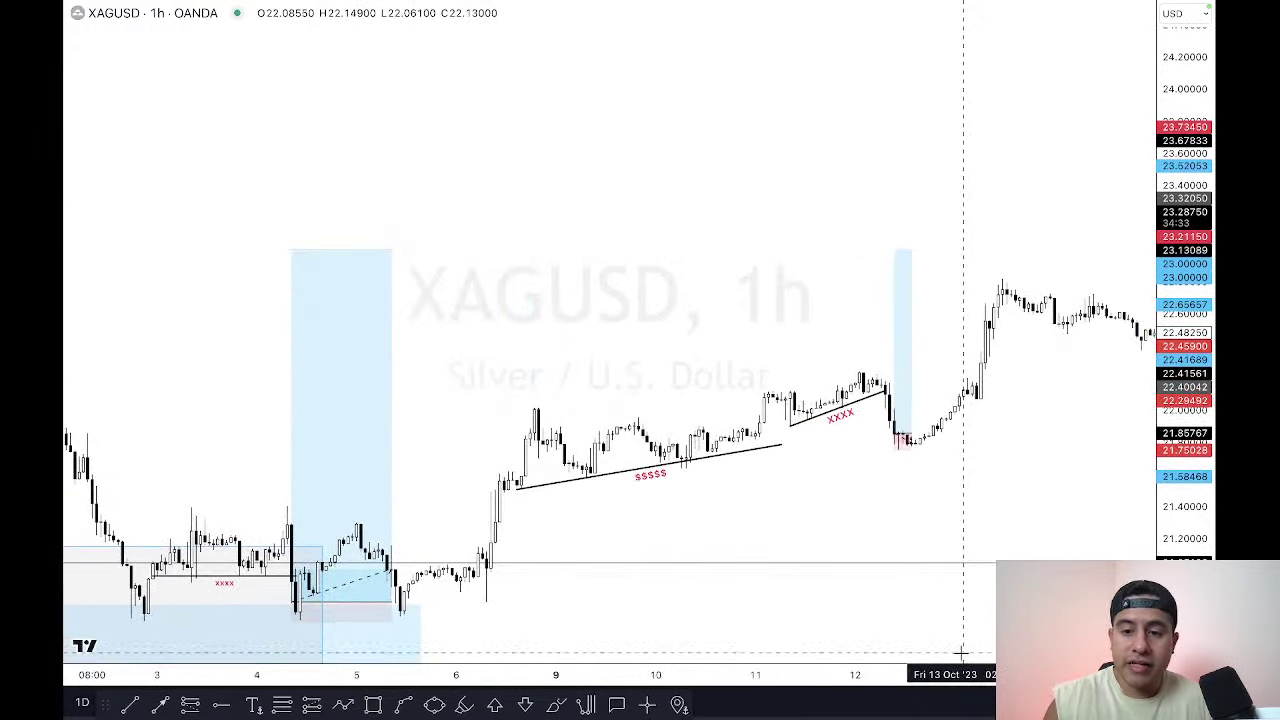
# Step: Draw a rectangle from XAGUSD's 29 September sell-off origin to just past the 18 October high, between about 23.04 and 23.56
pyautogui.moveTo(936, 672); pyautogui.dragTo(880, 672)
pyautogui.moveTo(1023, 474); pyautogui.dragTo(806, 466)
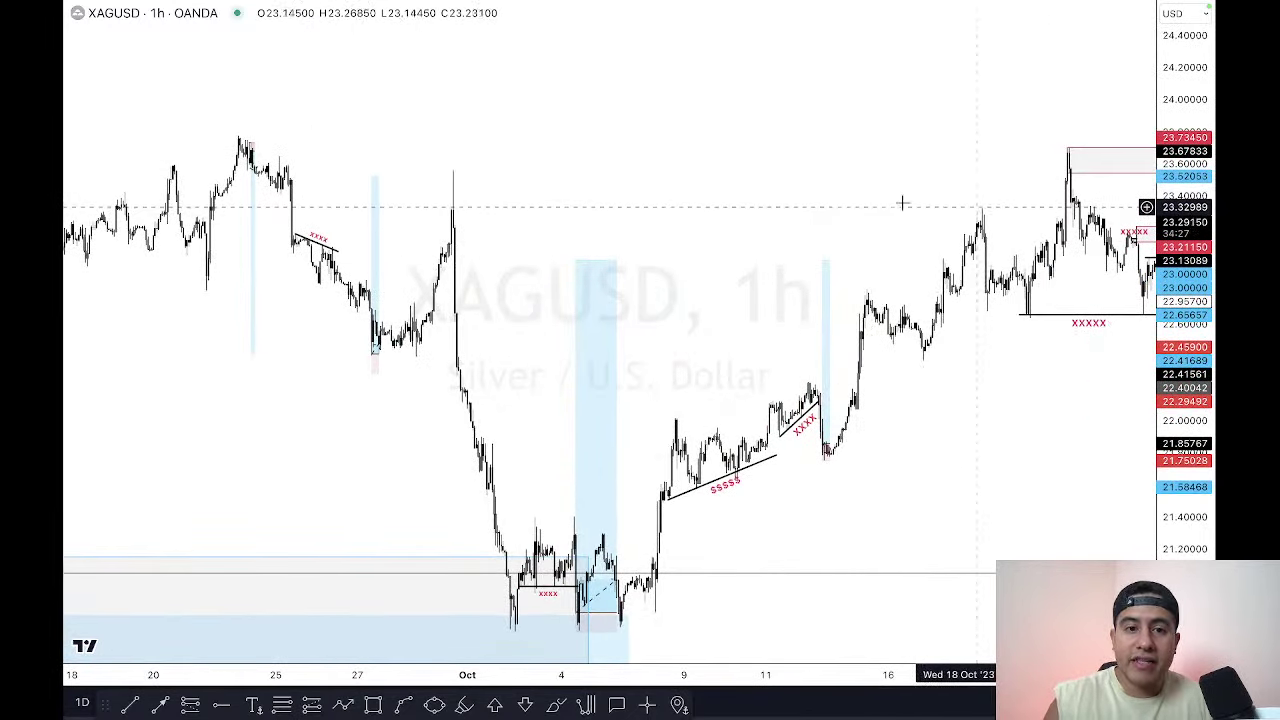
pyautogui.click(373, 705)
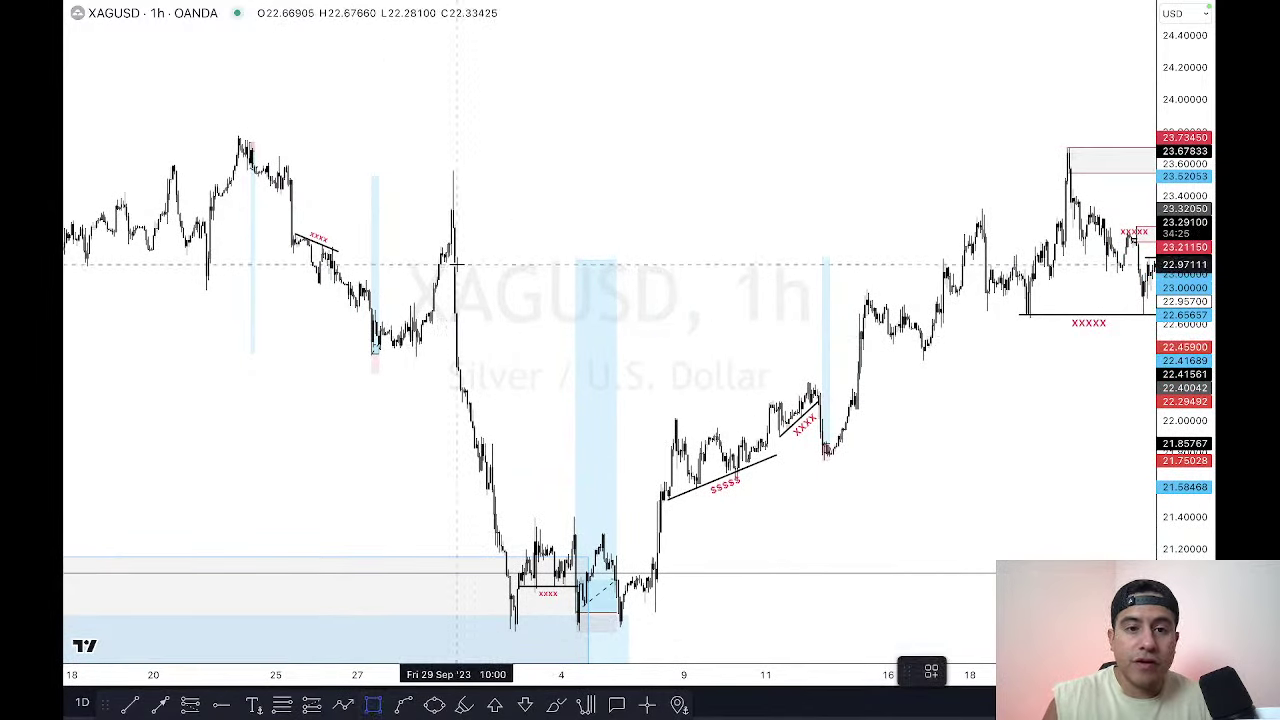
pyautogui.click(449, 254)
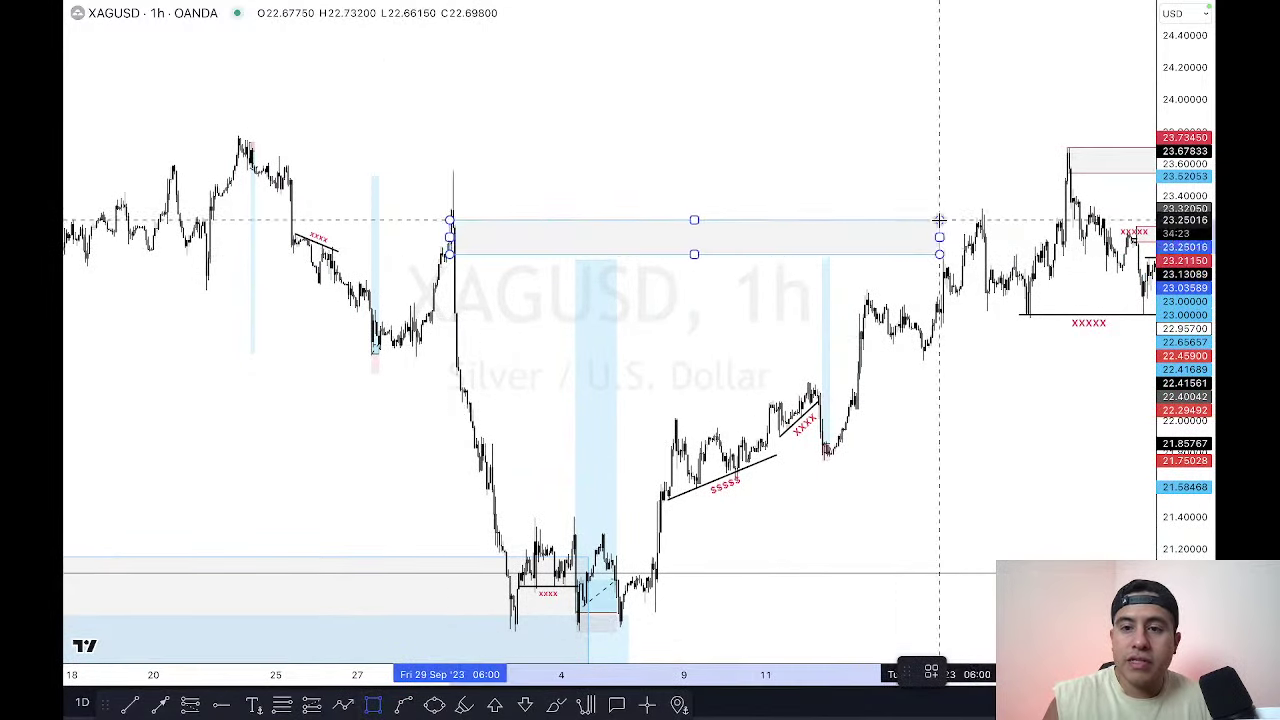
pyautogui.click(1001, 170)
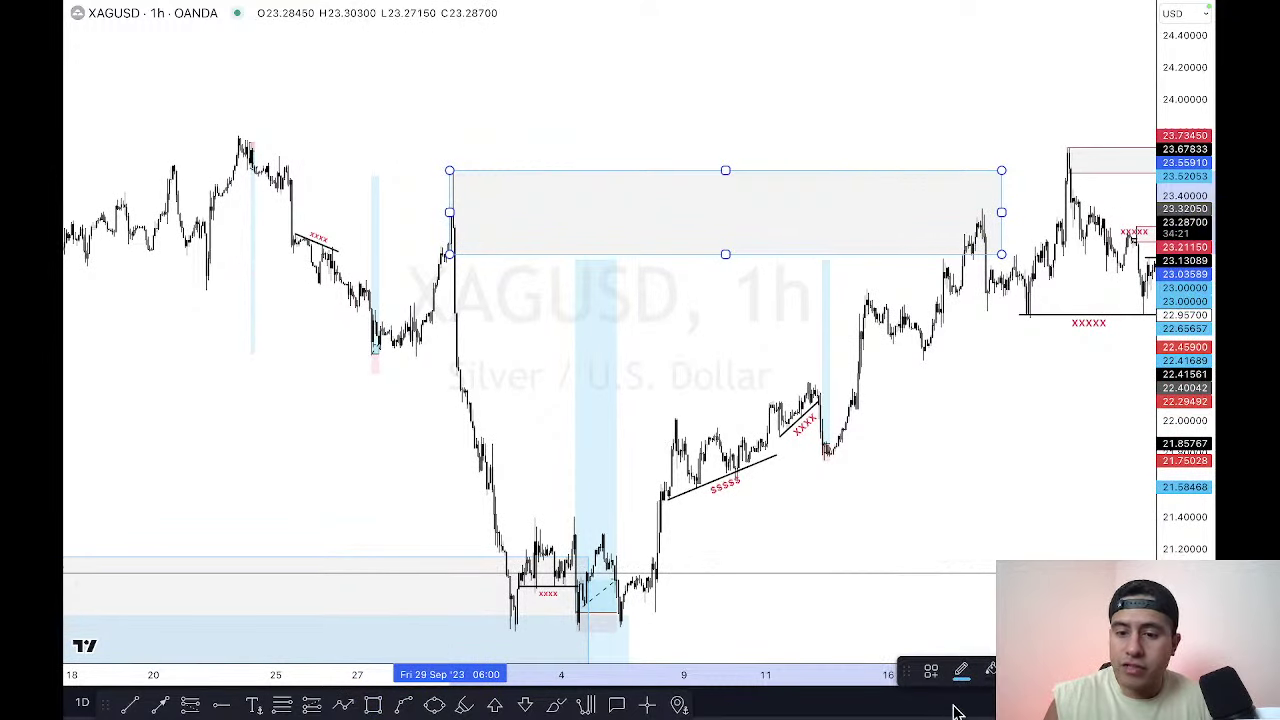
# Step: Set the new XAGUSD rectangle's border colour to red and send it to the back of the visual order
pyautogui.click(961, 670)
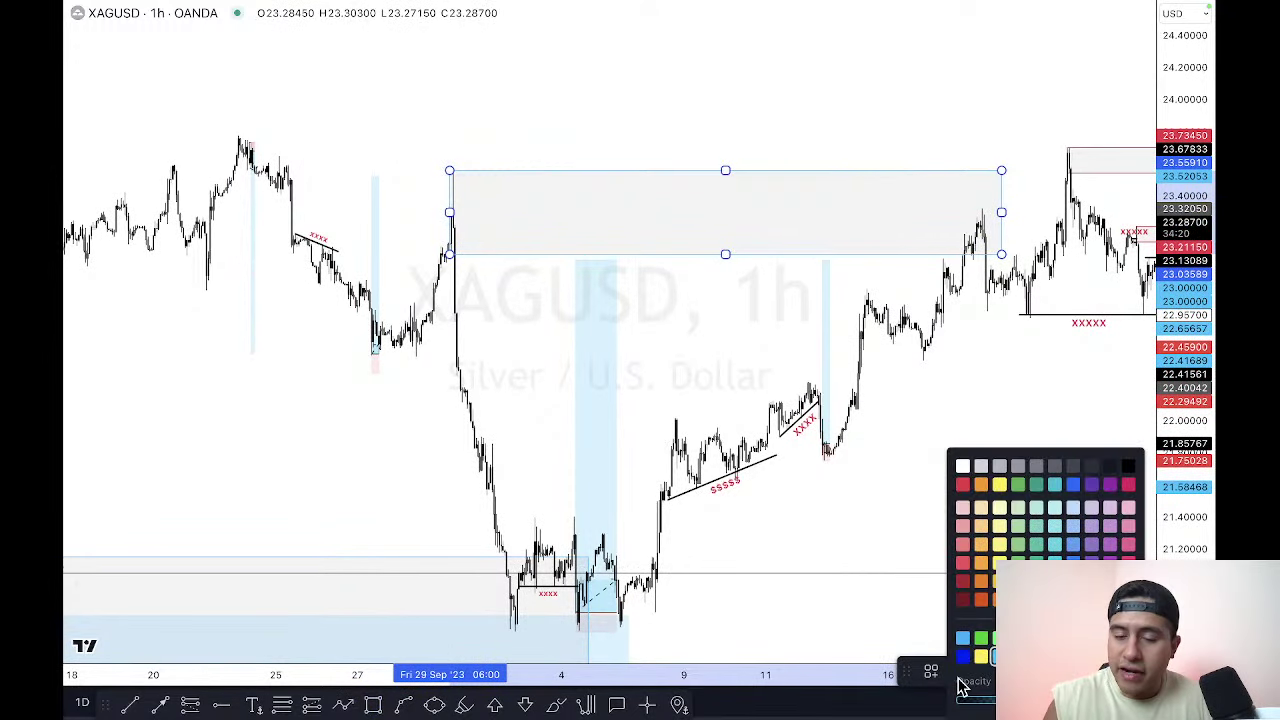
pyautogui.click(962, 486)
pyautogui.click(963, 371)
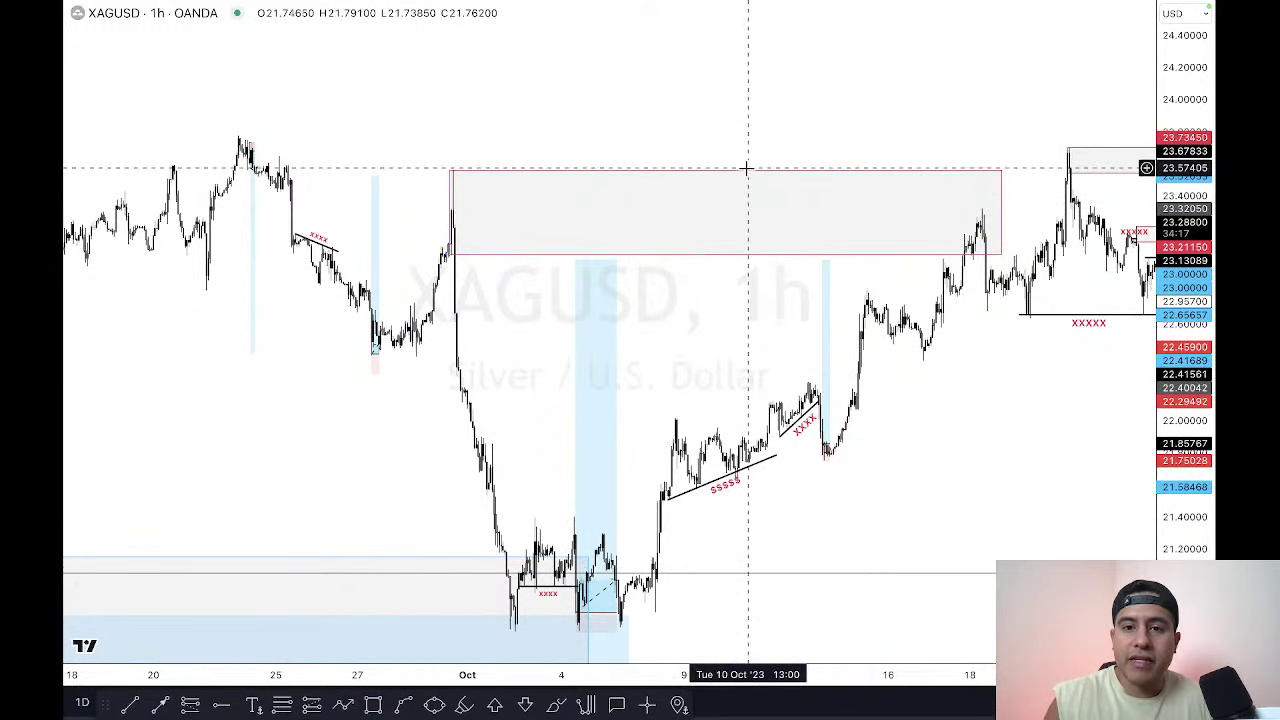
pyautogui.click(746, 169)
pyautogui.rightClick(748, 172)
pyautogui.moveTo(848, 218)
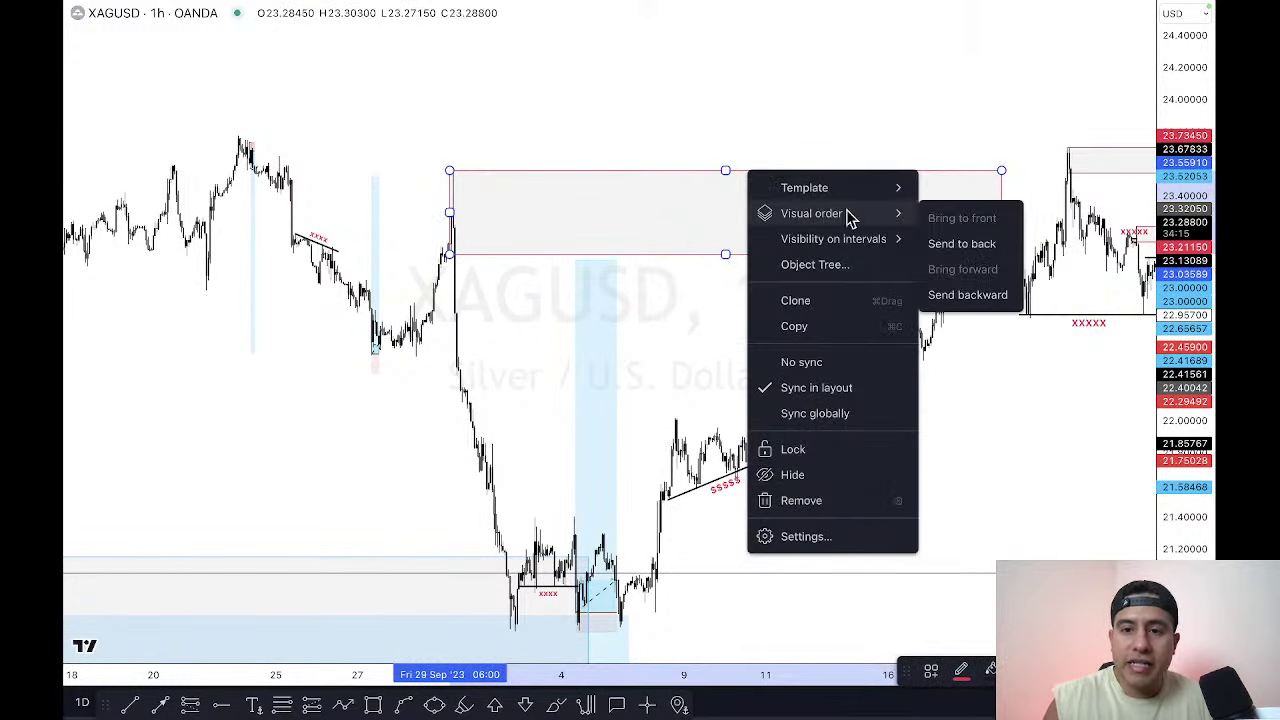
pyautogui.click(966, 243)
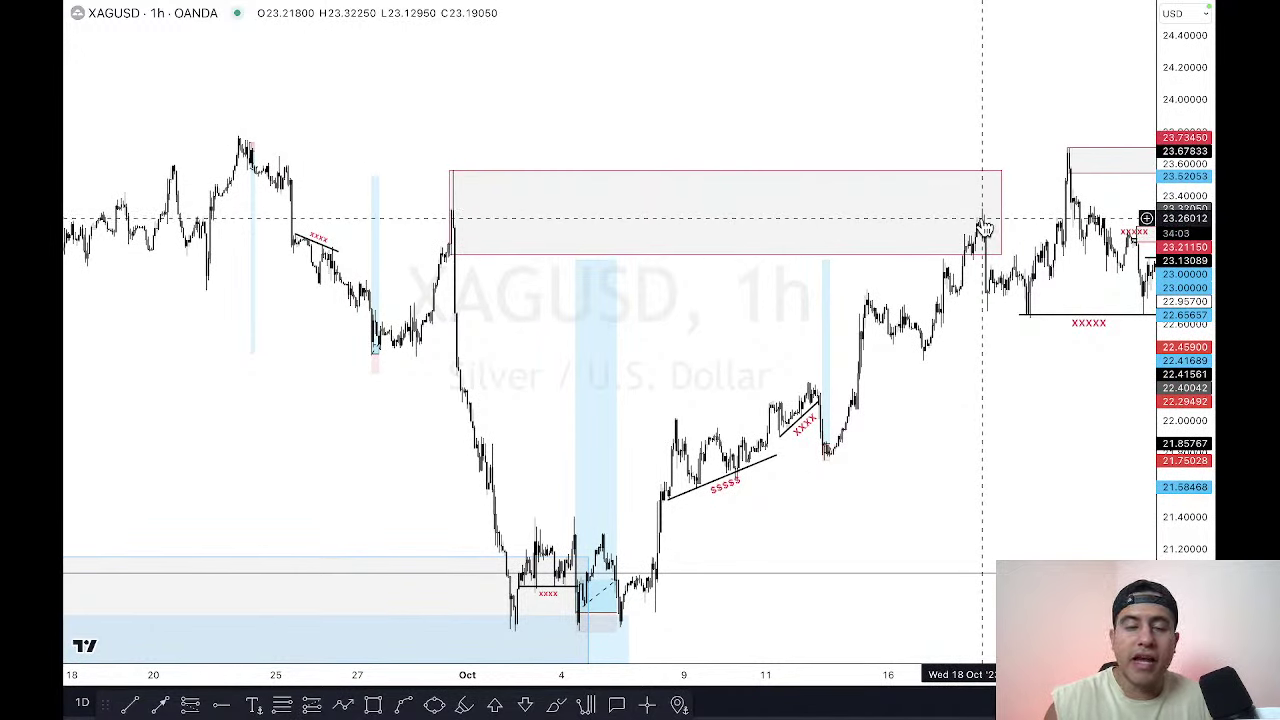
# Step: Examine the mid- to late-October advance and its marked liquidity on the 1-hour XAUUSD chart
pyautogui.press('Down')
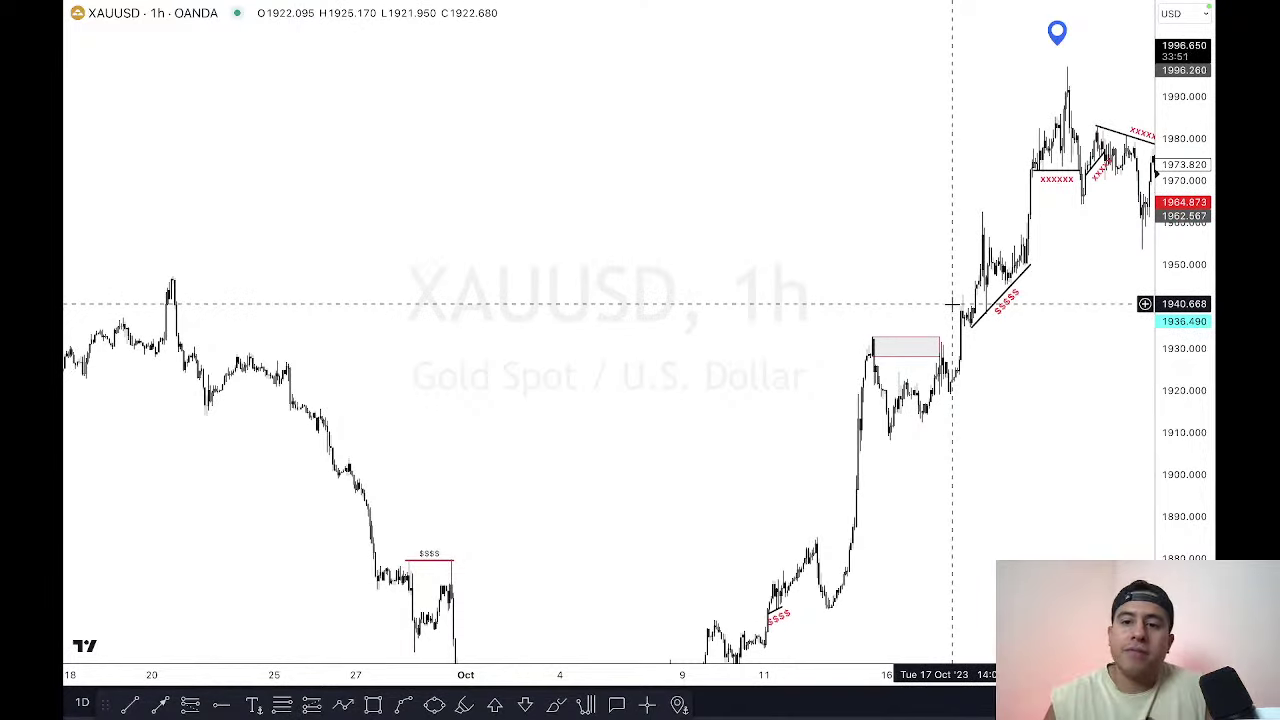
pyautogui.moveTo(1014, 480); pyautogui.dragTo(957, 537)
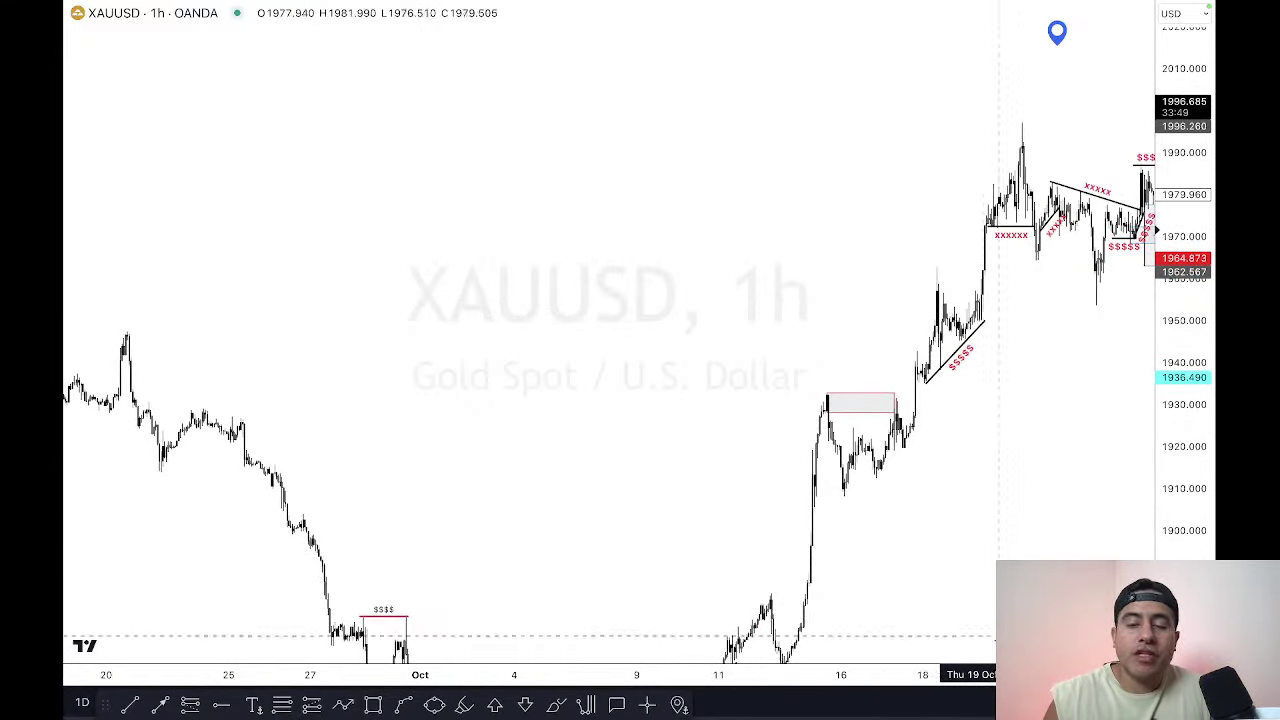
pyautogui.moveTo(998, 636); pyautogui.dragTo(877, 563)
pyautogui.moveTo(997, 494); pyautogui.dragTo(922, 529)
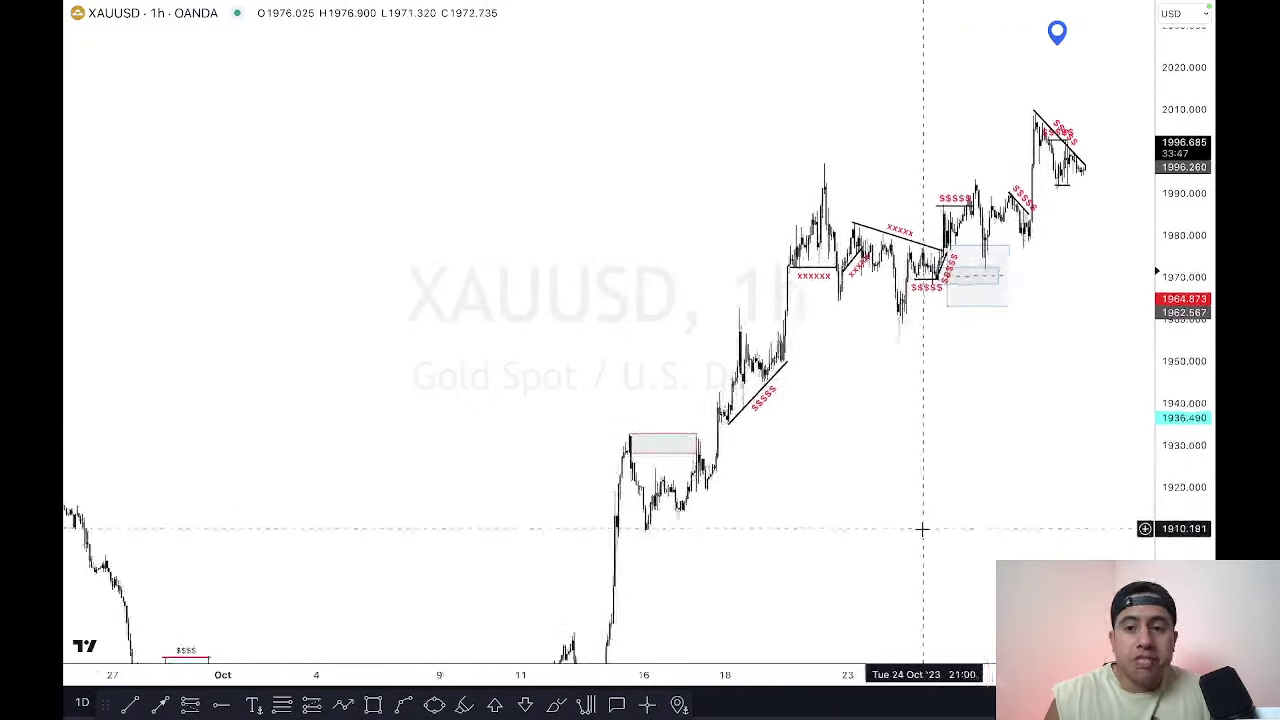
pyautogui.scroll(3, 920, 491)
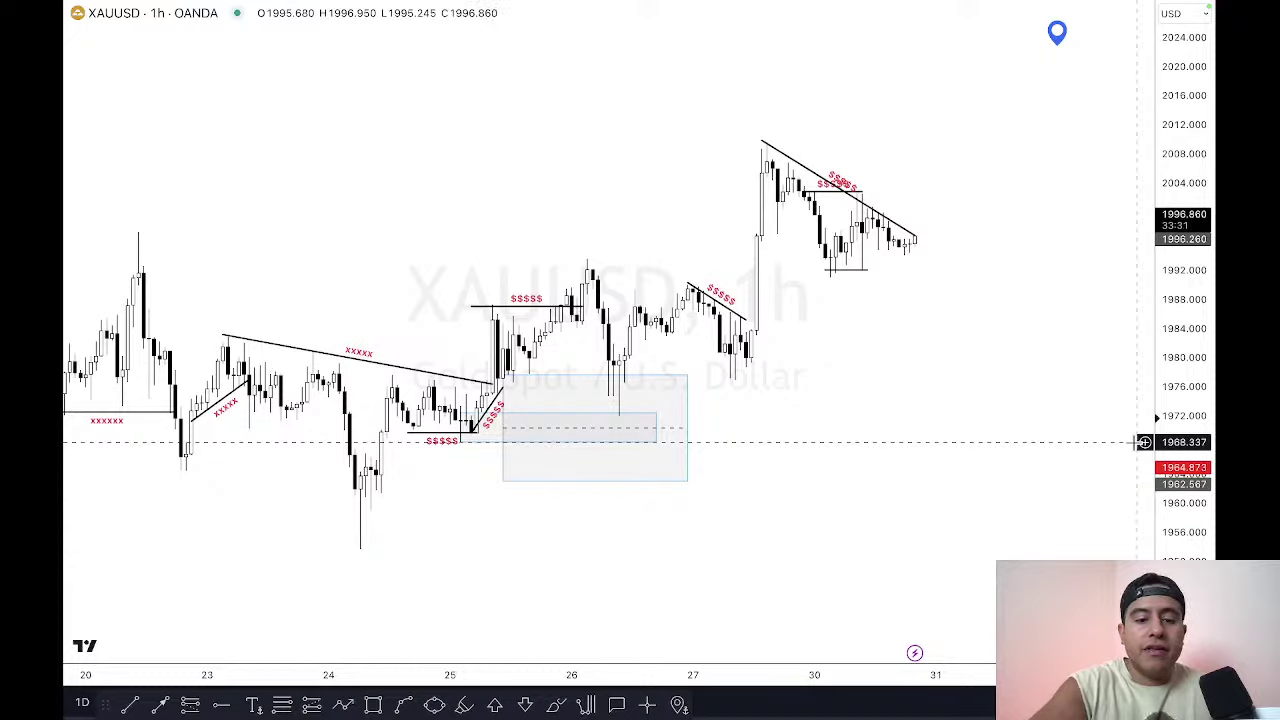
# Step: Change the XAUUSD chart interval to 15 minutes and fit the price scale to the late-October candles
pyautogui.write('15')
pyautogui.press('Return')
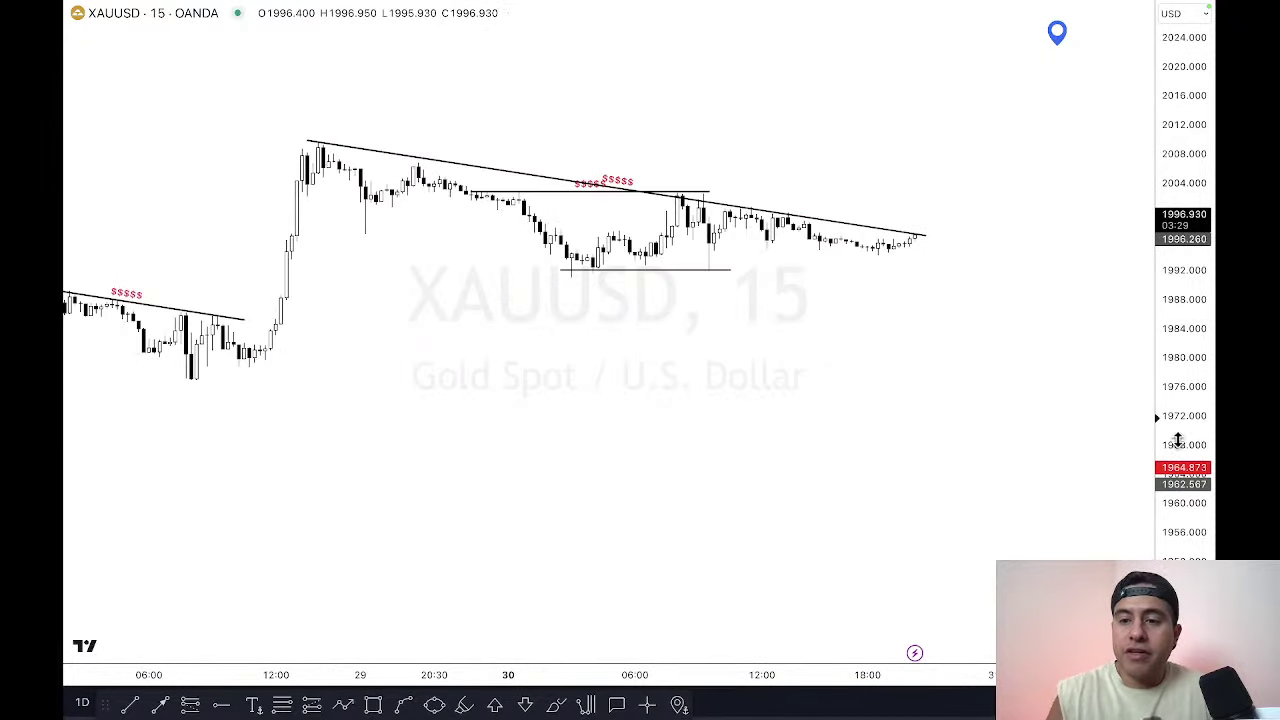
pyautogui.doubleClick(1178, 440)
pyautogui.moveTo(870, 672); pyautogui.dragTo(980, 676)
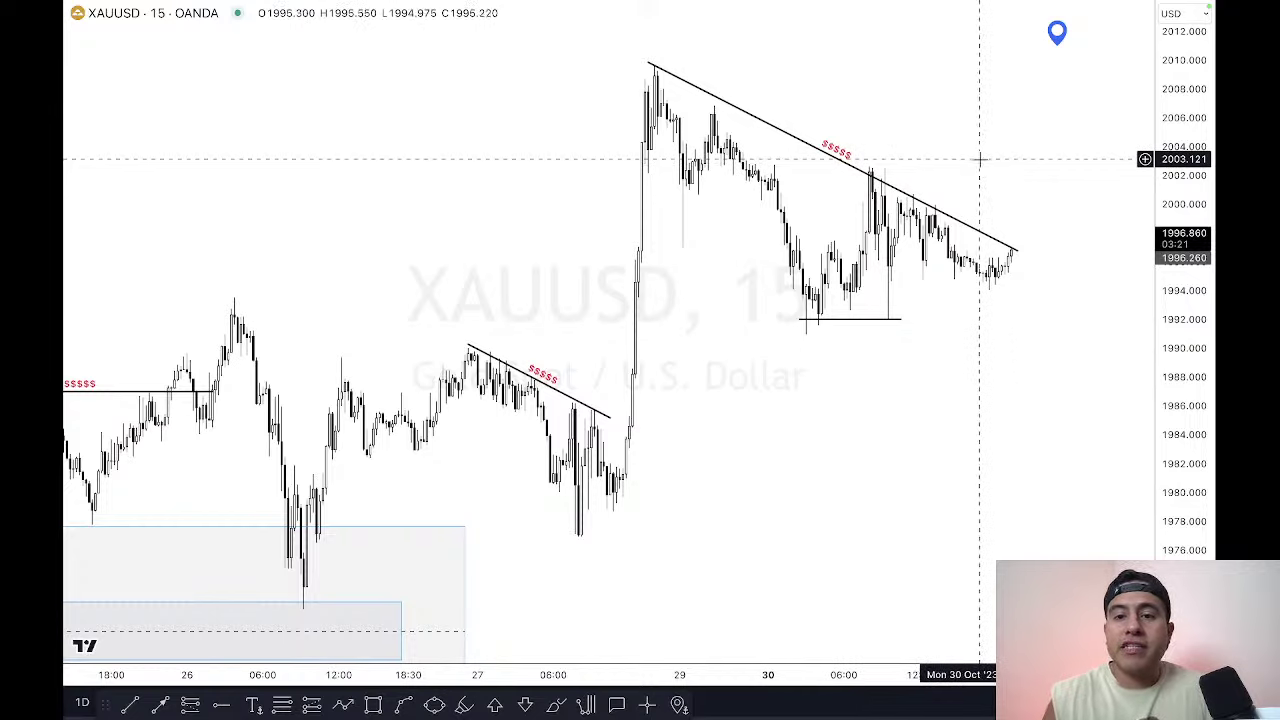
# Step: Compare the 30 October price action below gold's descending trend line with the same period on the 15-minute XAGUSD chart
pyautogui.moveTo(980, 163); pyautogui.dragTo(943, 161)
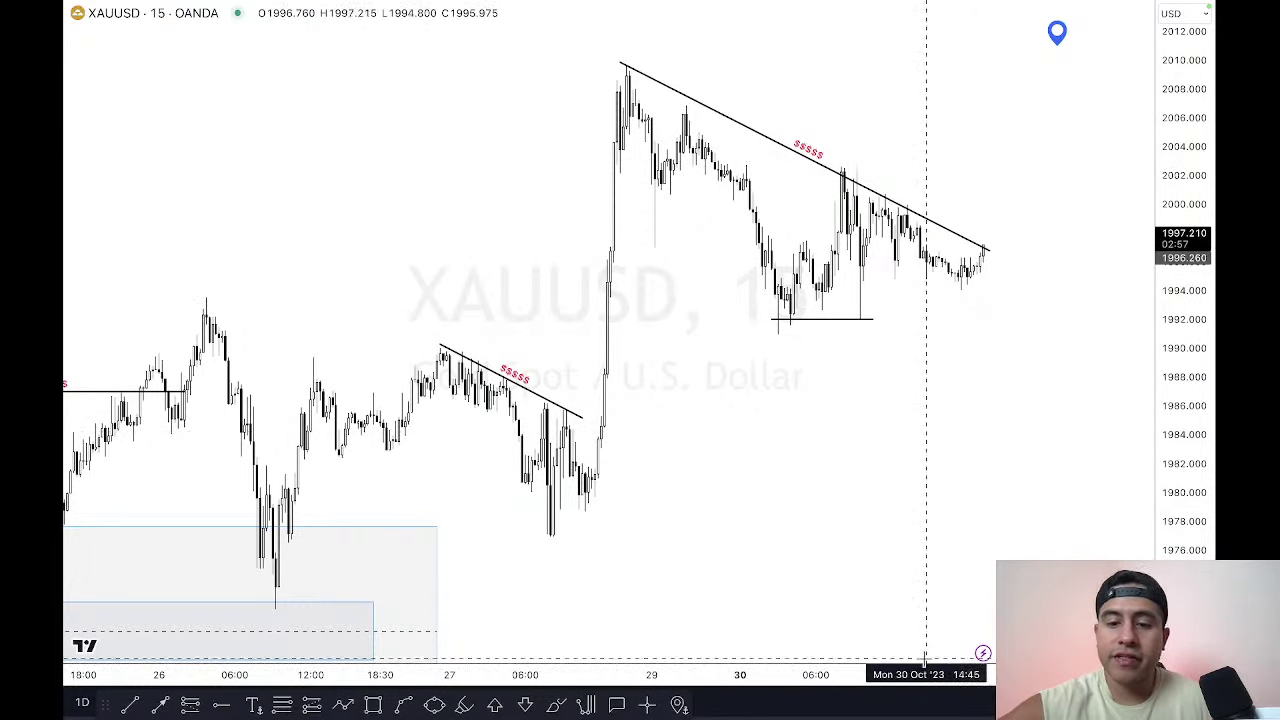
pyautogui.moveTo(971, 673); pyautogui.dragTo(907, 675)
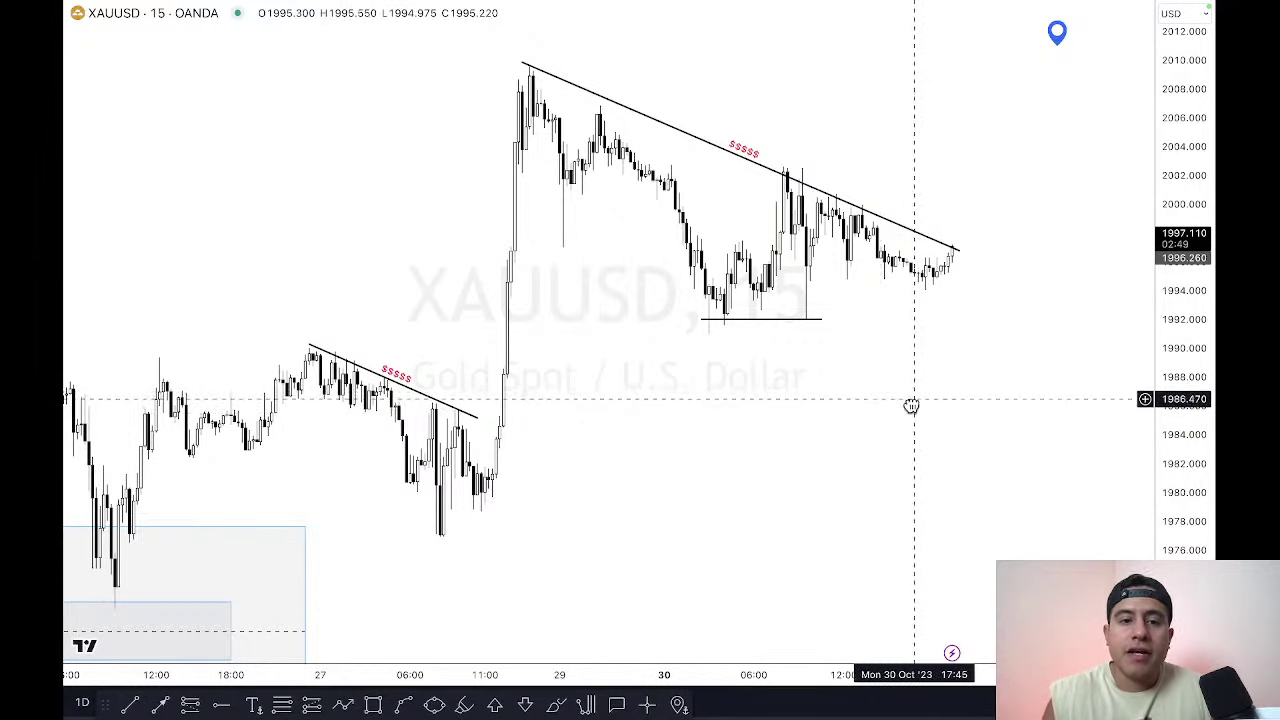
pyautogui.moveTo(911, 406); pyautogui.dragTo(876, 433)
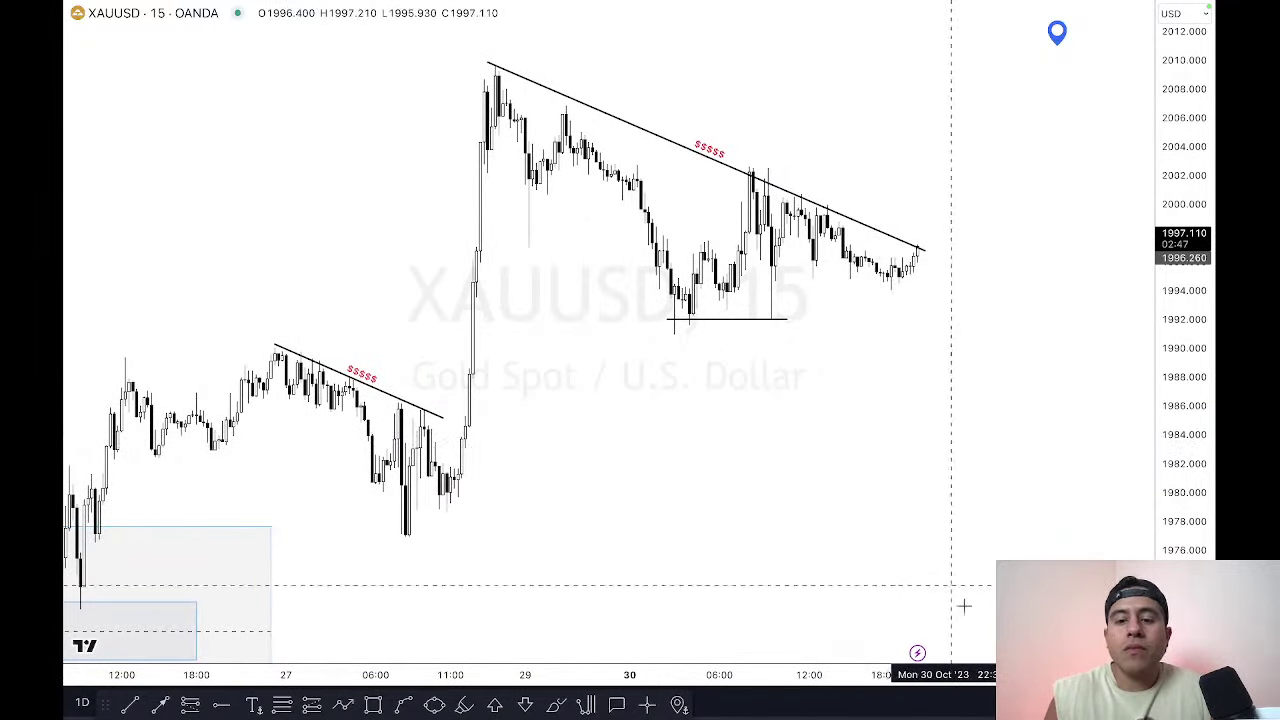
pyautogui.scroll(3, 500, 360)
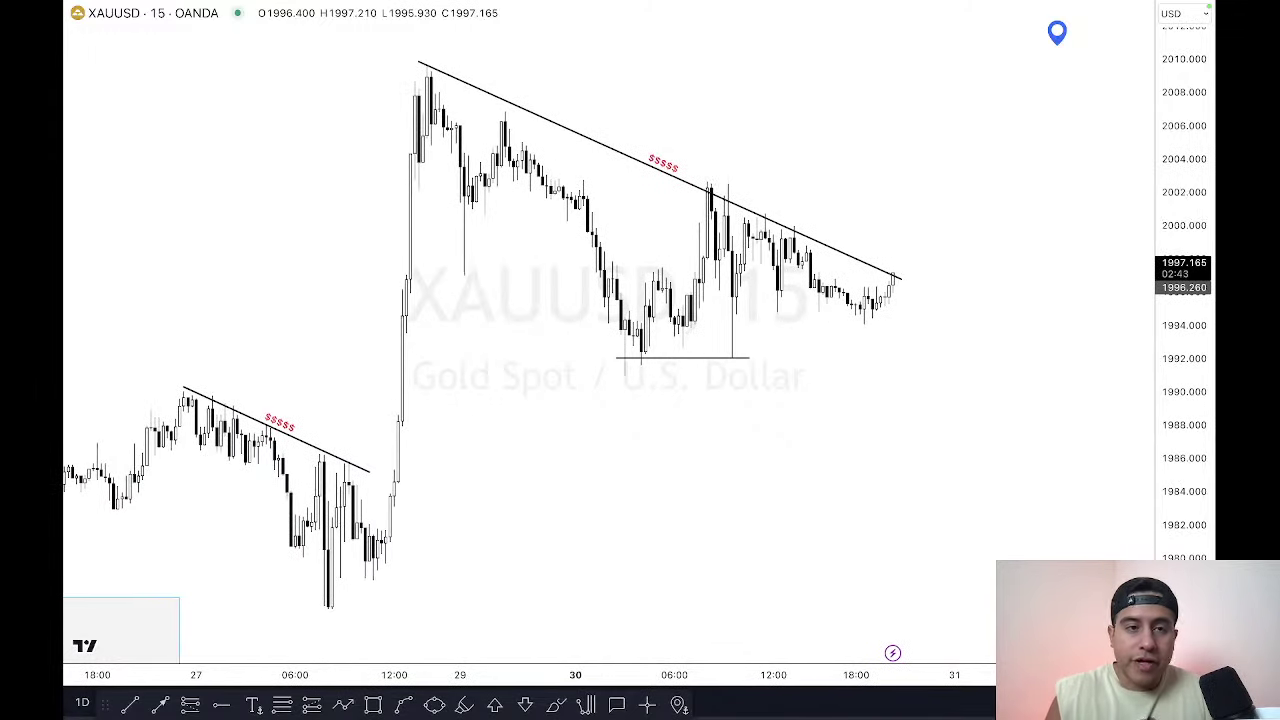
pyautogui.press('Down')
pyautogui.press('Up')
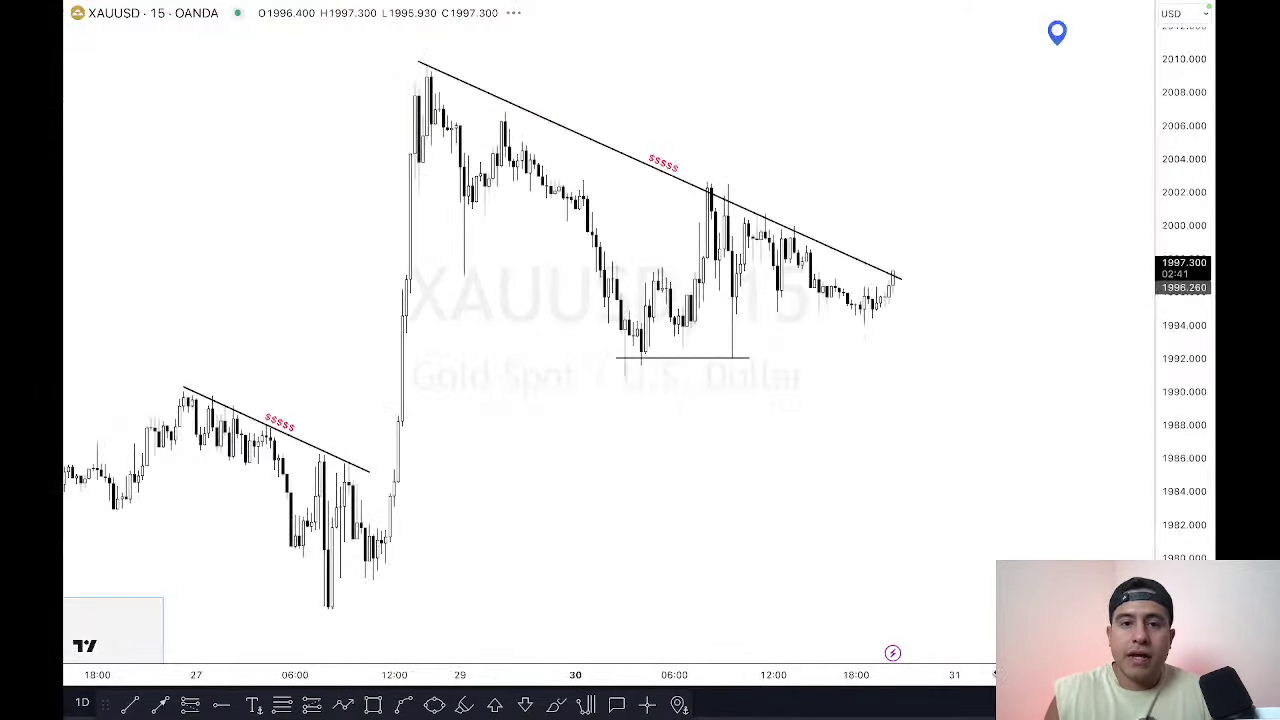
pyautogui.press('Down')
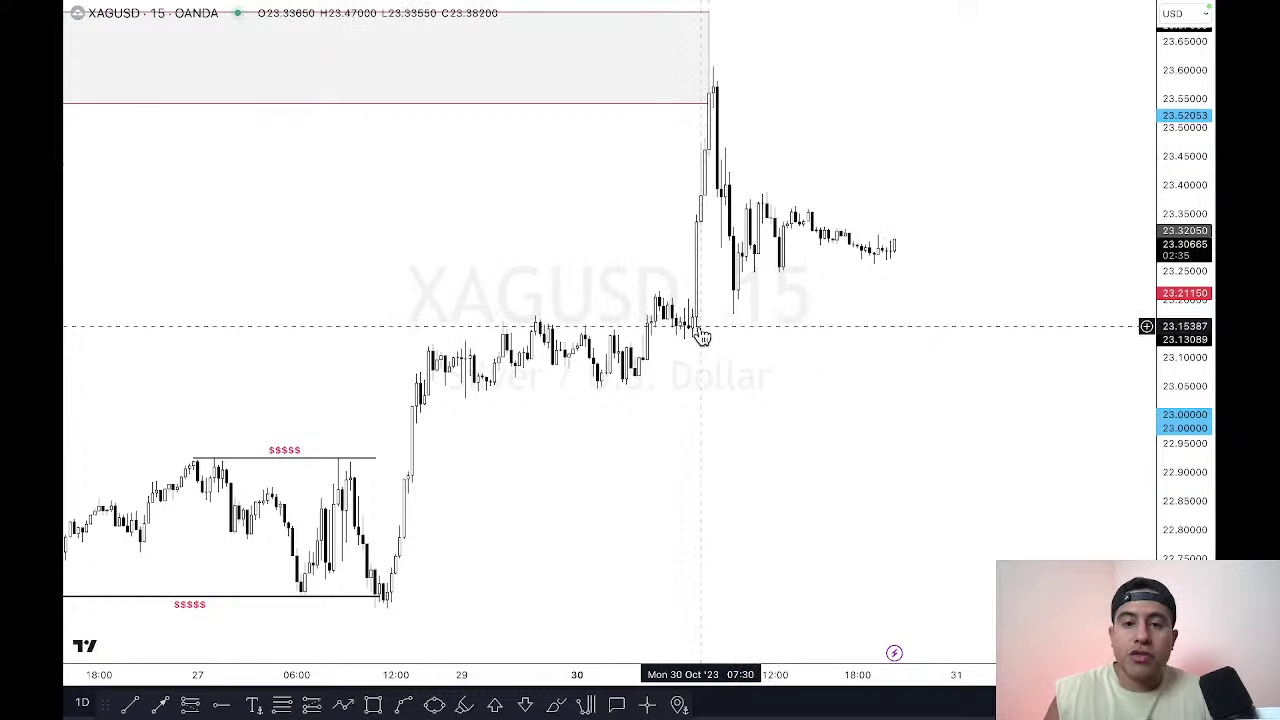
# Step: Change the XAGUSD chart interval to 1 hour and frame the candles from 20 to 30 October
pyautogui.moveTo(752, 73); pyautogui.dragTo(760, 69)
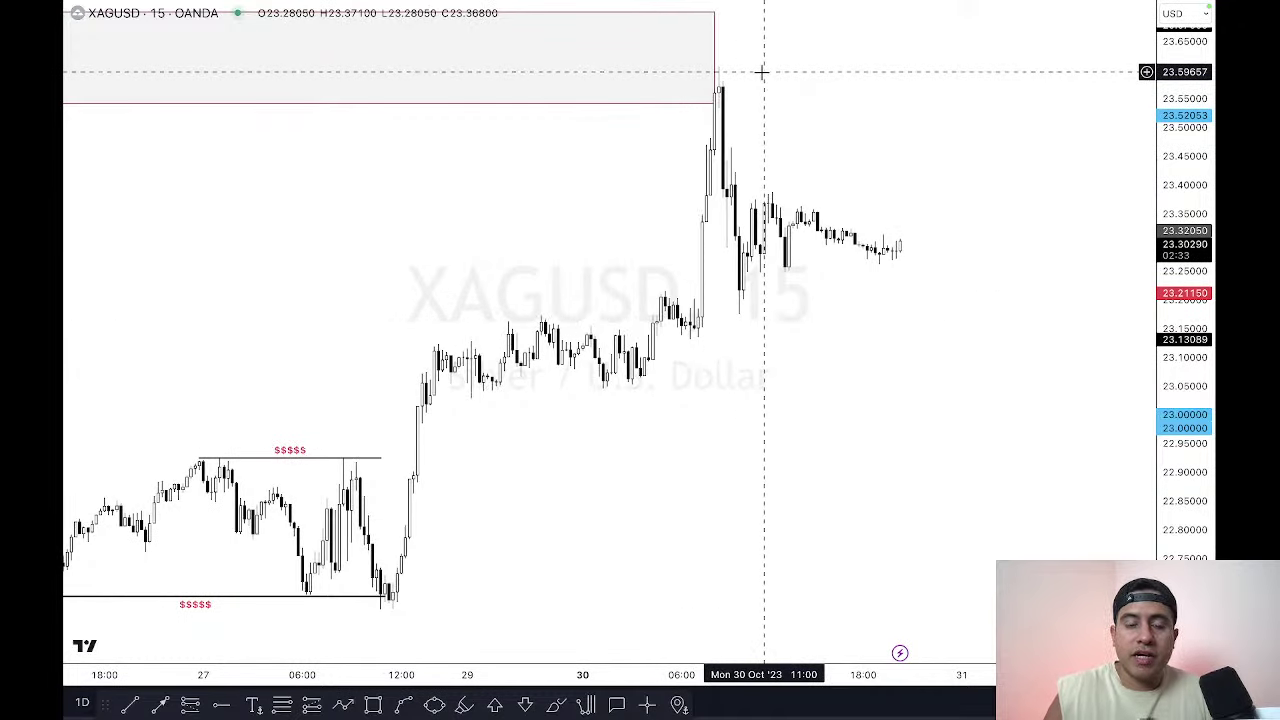
pyautogui.scroll(-5, 841, 409)
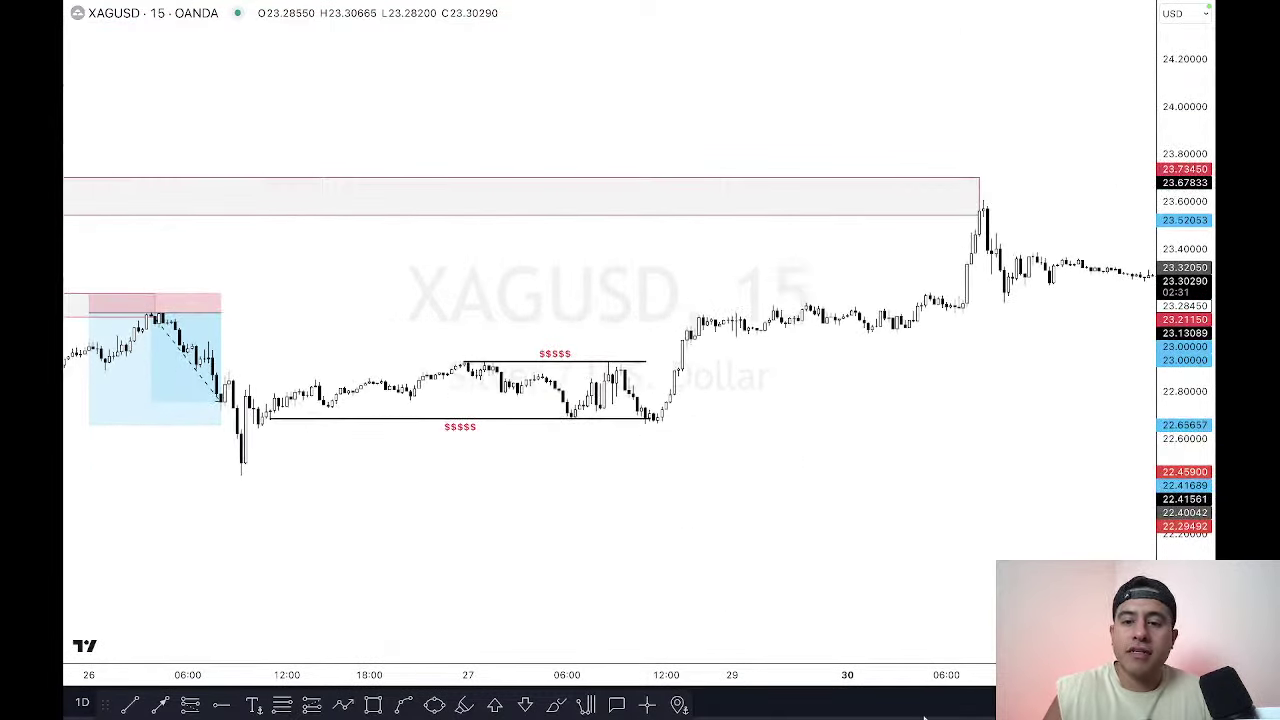
pyautogui.moveTo(915, 673); pyautogui.dragTo(1030, 673)
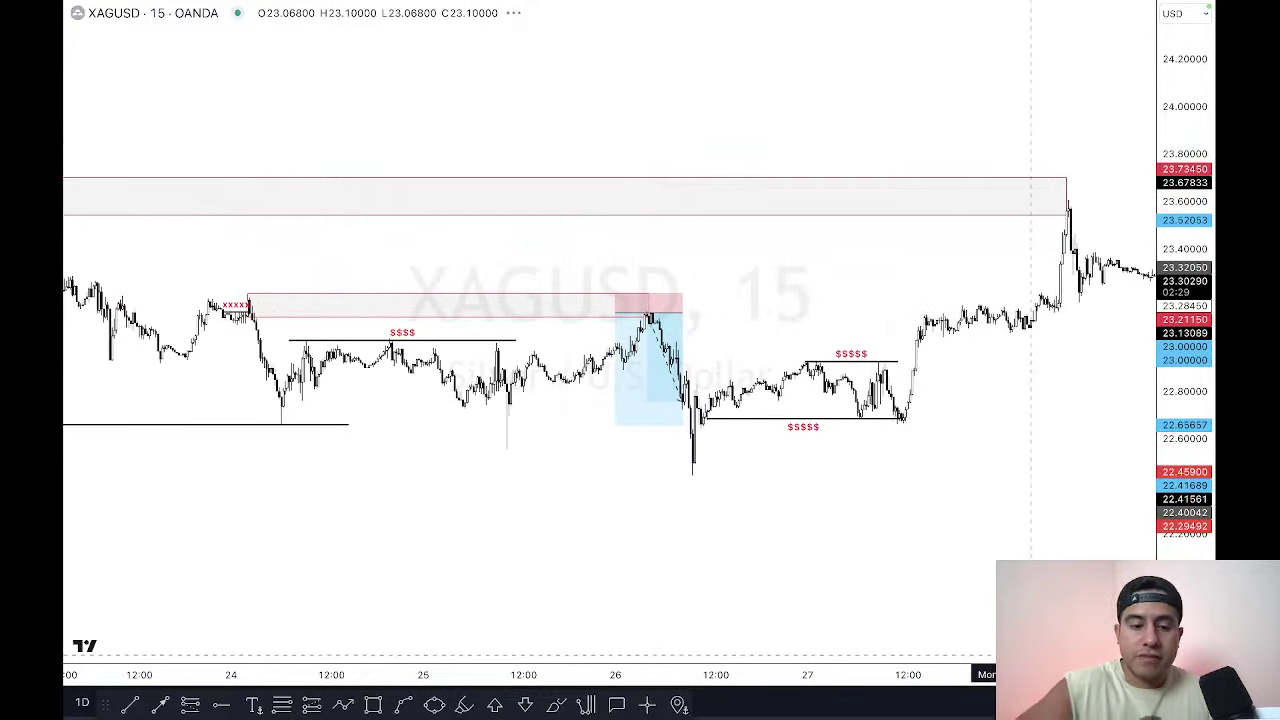
pyautogui.write('1H')
pyautogui.press('Return')
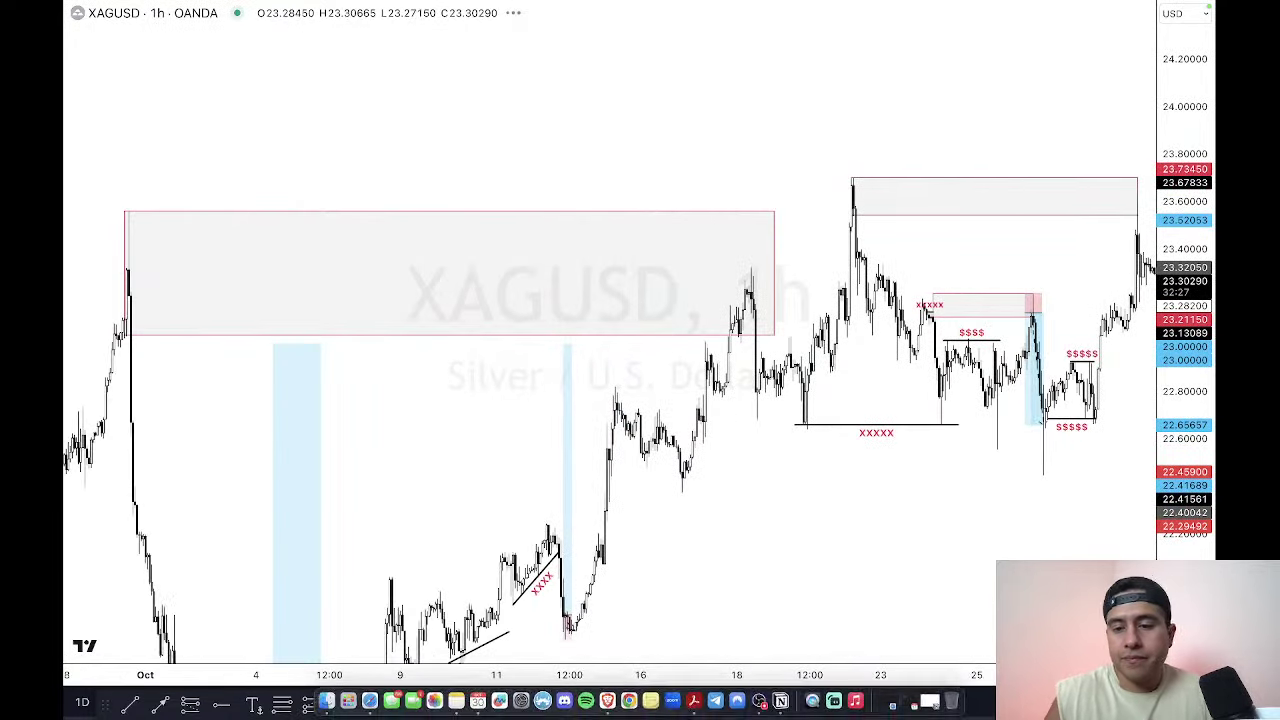
pyautogui.moveTo(1090, 674); pyautogui.dragTo(1040, 674)
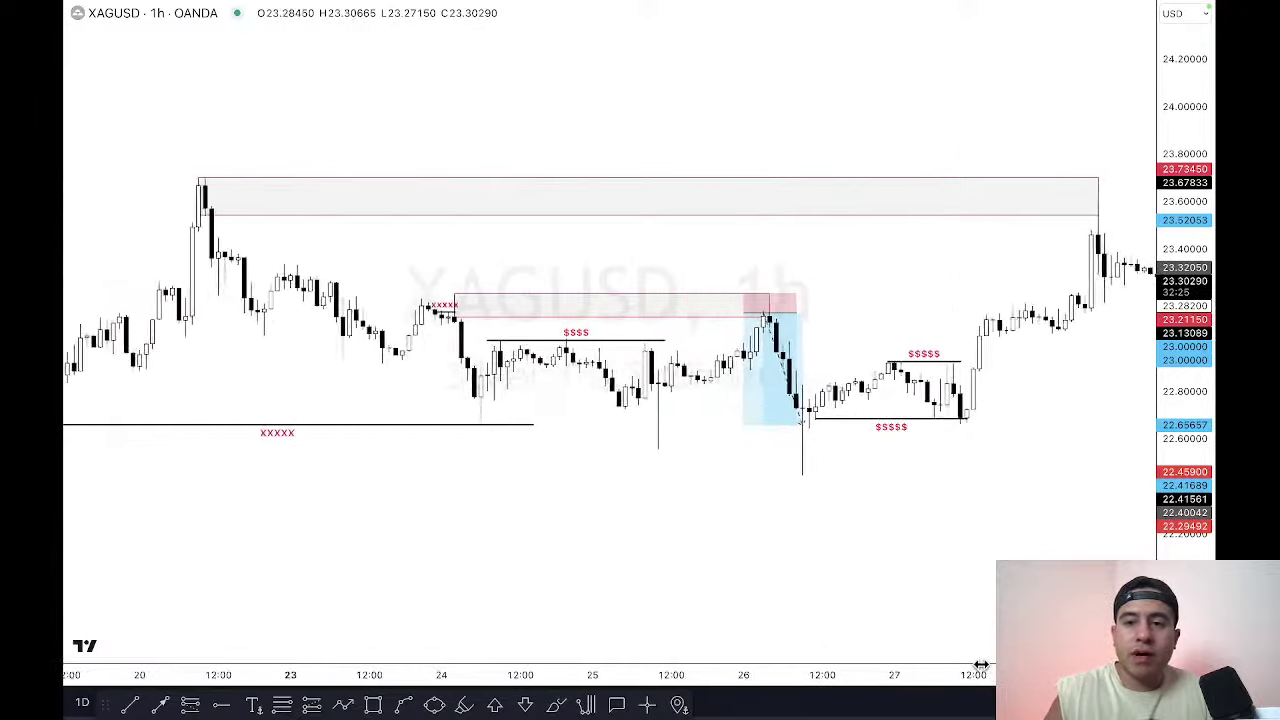
# Step: Compare silver's 30 October reaction at the red-bordered supply zone with gold's descending trend line on the 1-hour charts
pyautogui.click(401, 210)
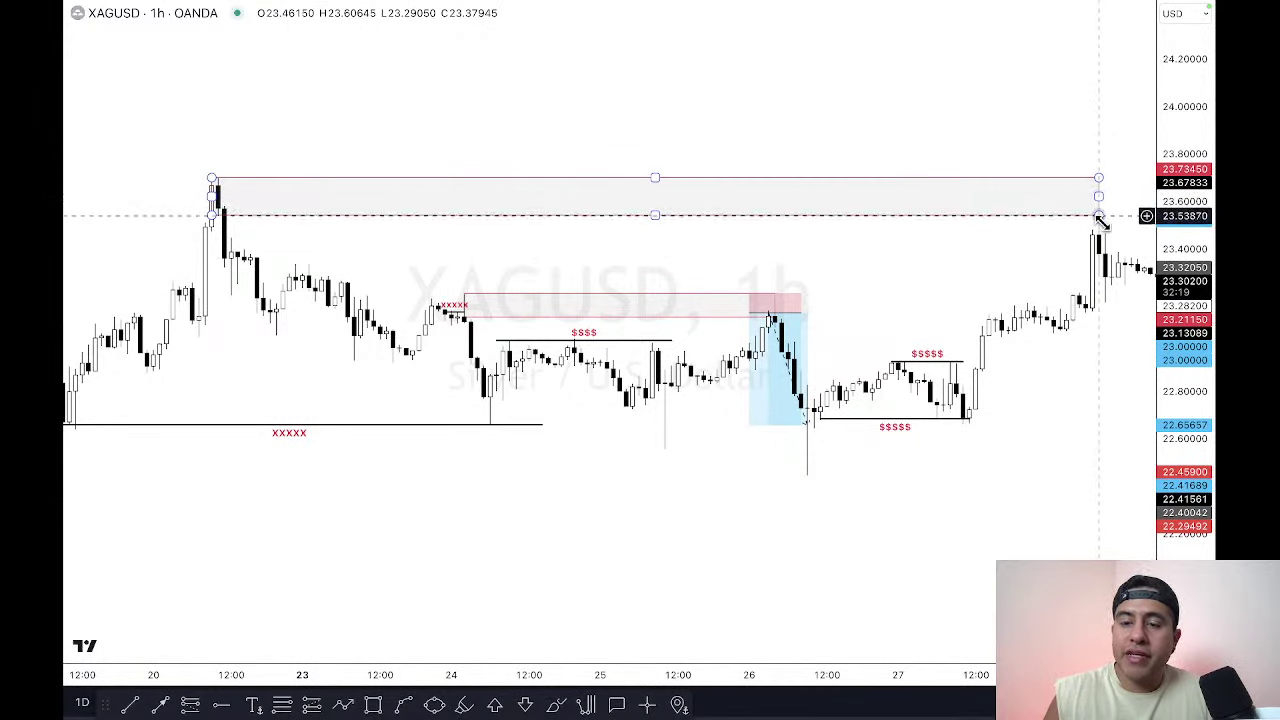
pyautogui.click(1108, 292)
pyautogui.moveTo(1118, 305); pyautogui.dragTo(1094, 298)
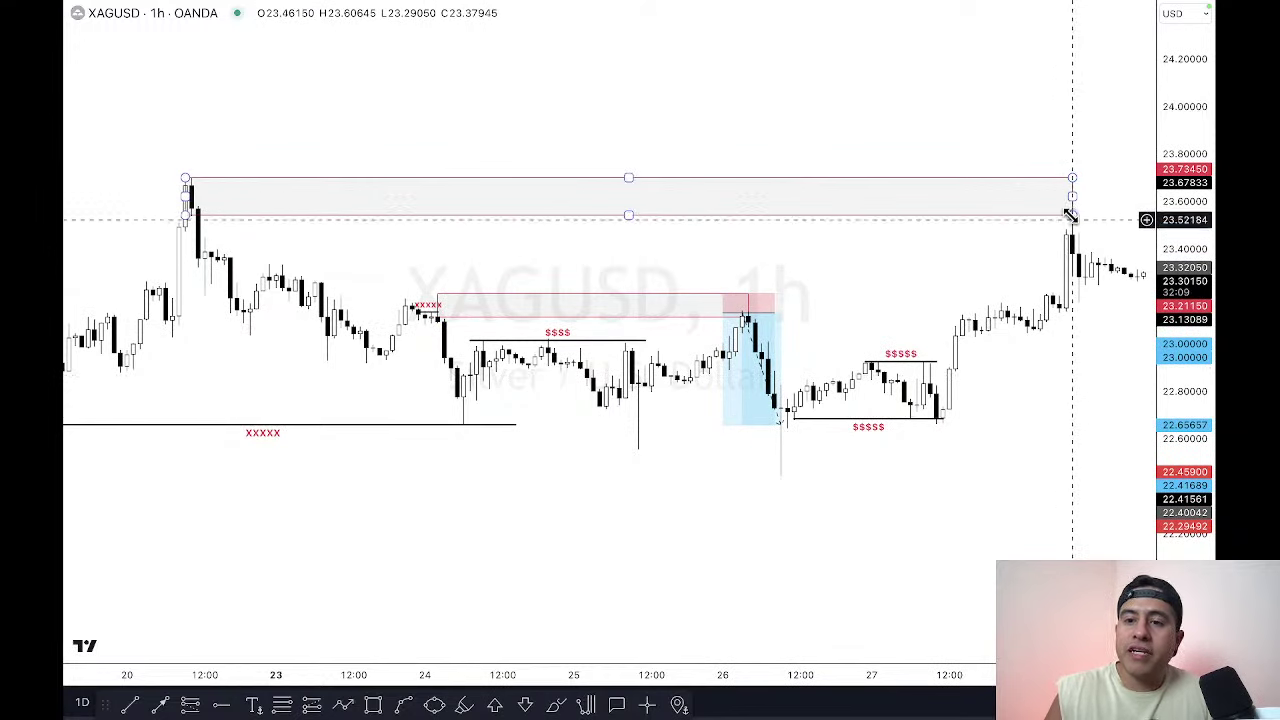
pyautogui.moveTo(1070, 218); pyautogui.dragTo(1070, 214)
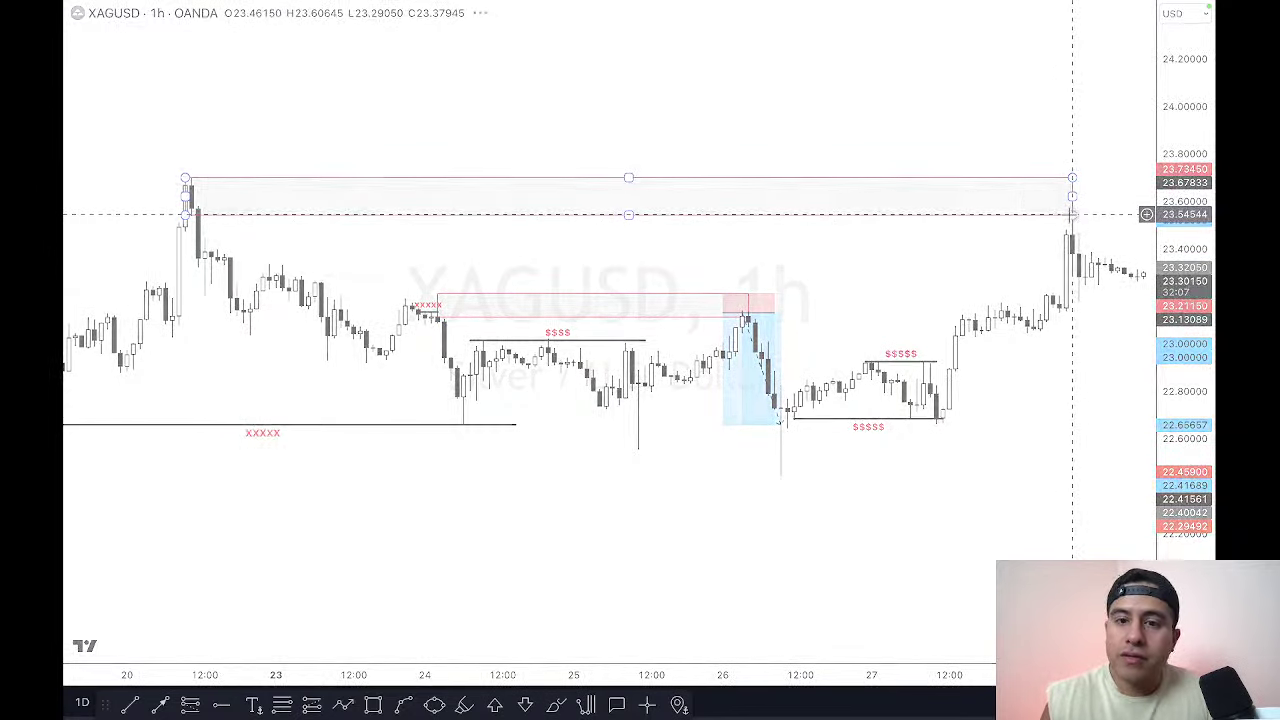
pyautogui.press('space')
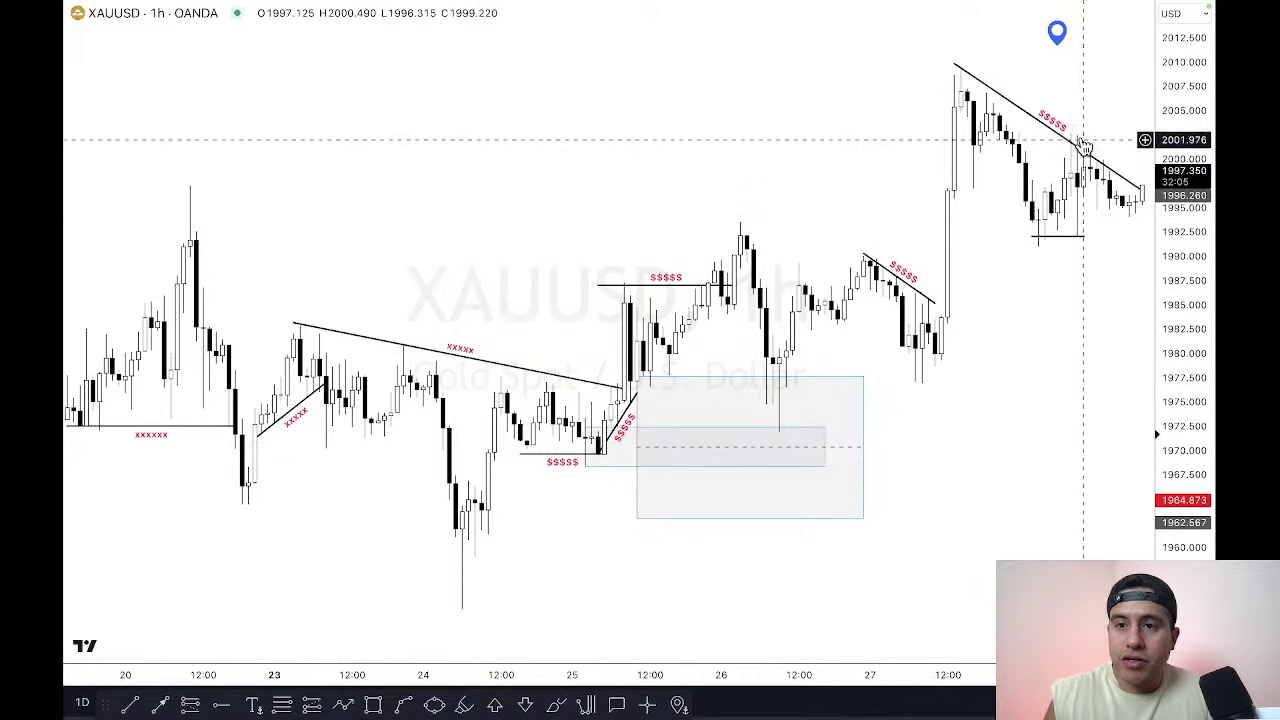
pyautogui.hscroll(3, 1090, 131)
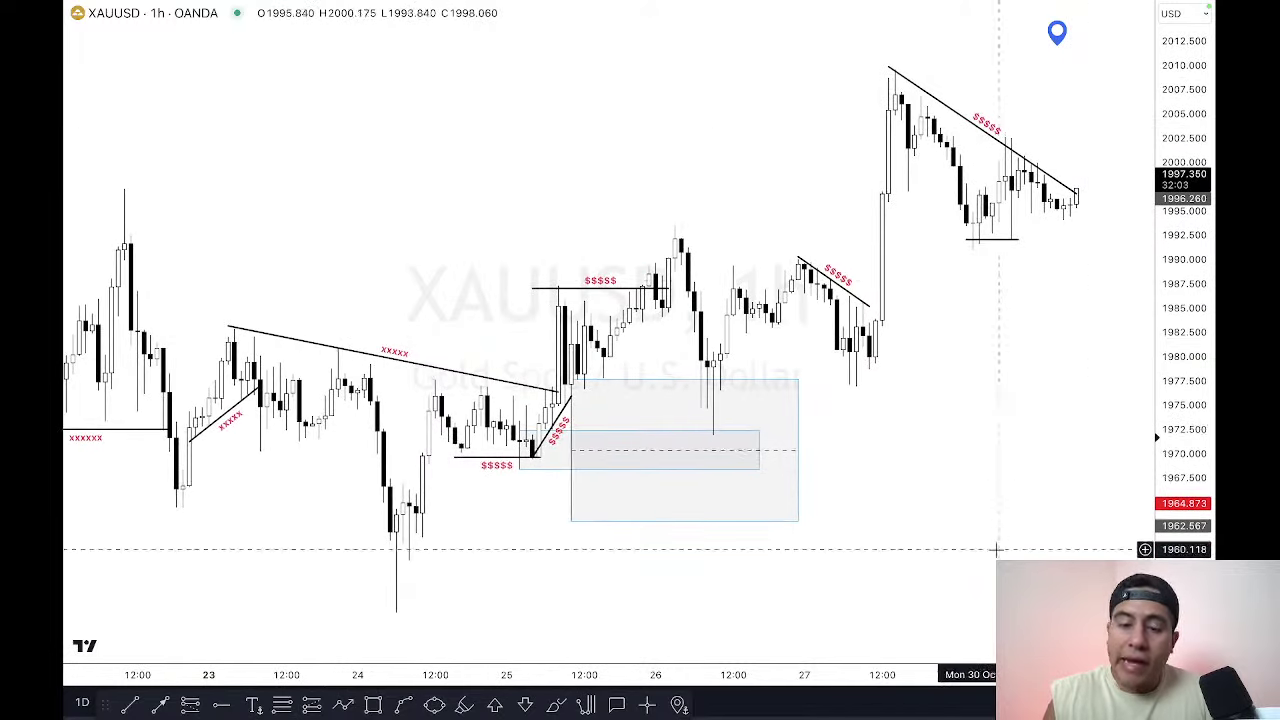
pyautogui.scroll(5, 937, 517)
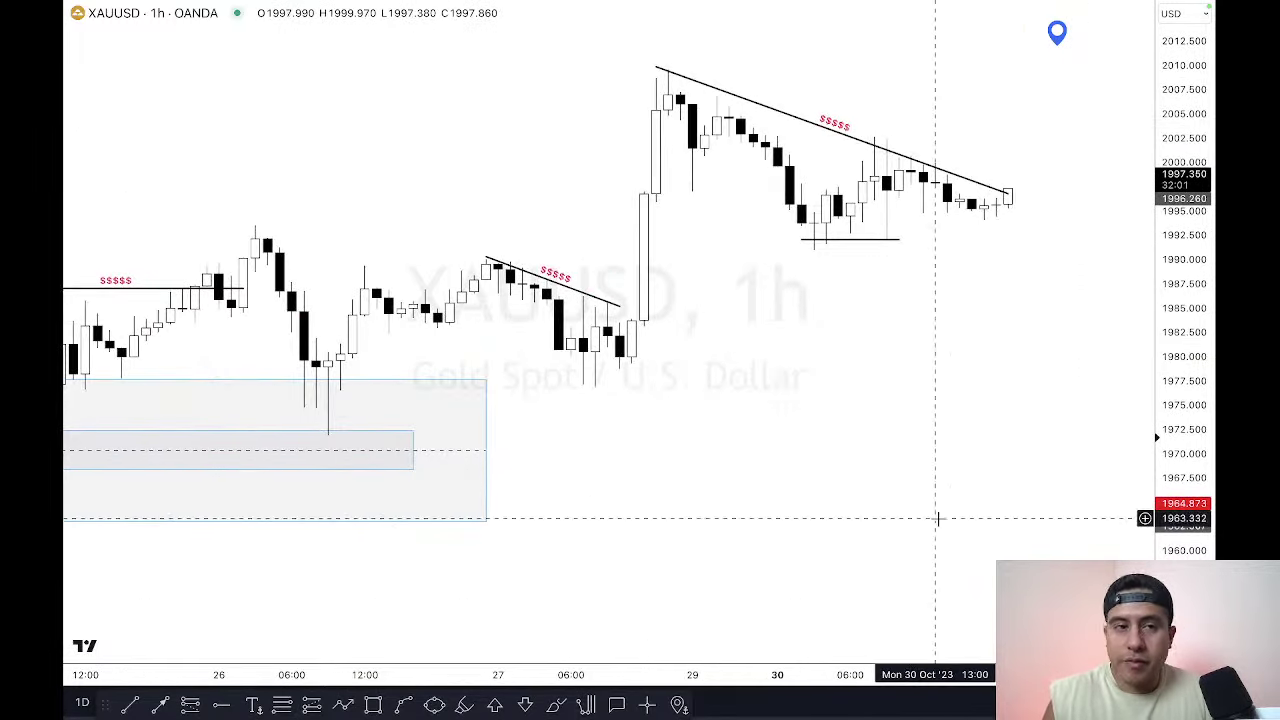
# Step: Change the XAUUSD chart interval to 15 minutes and frame the 27 to 30 October price action
pyautogui.write('15')
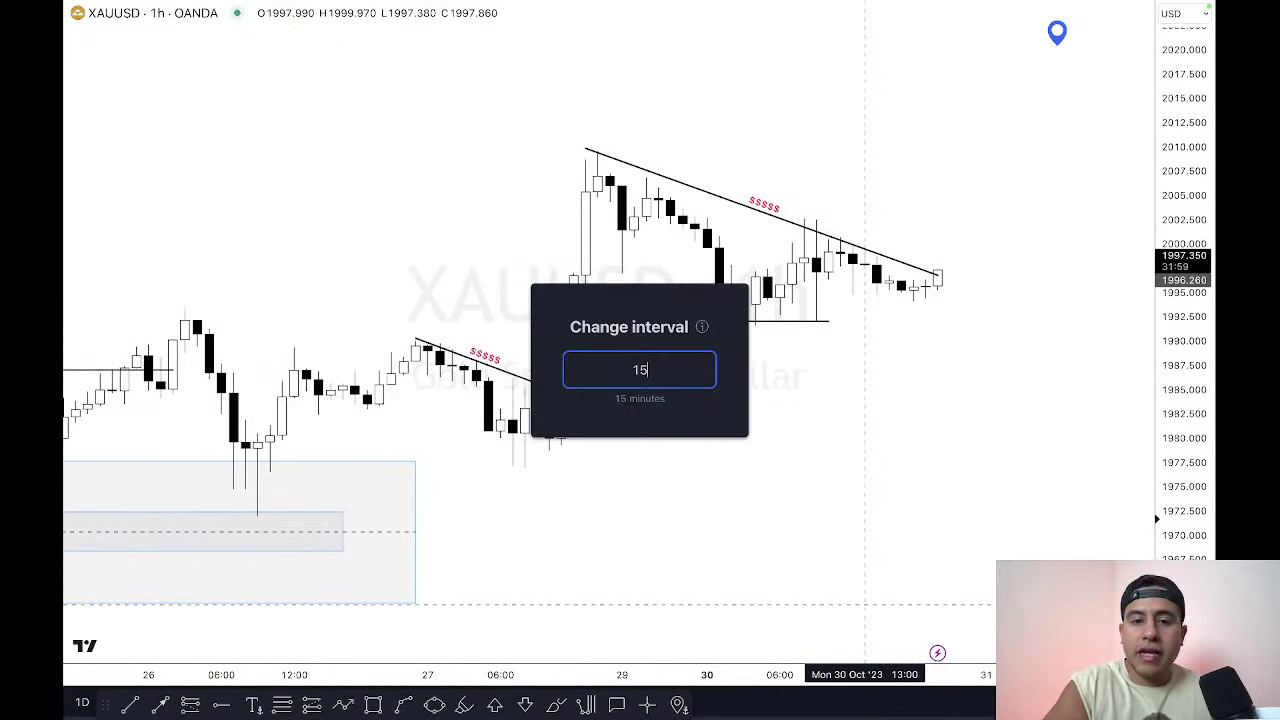
pyautogui.press('Return')
pyautogui.moveTo(815, 705)
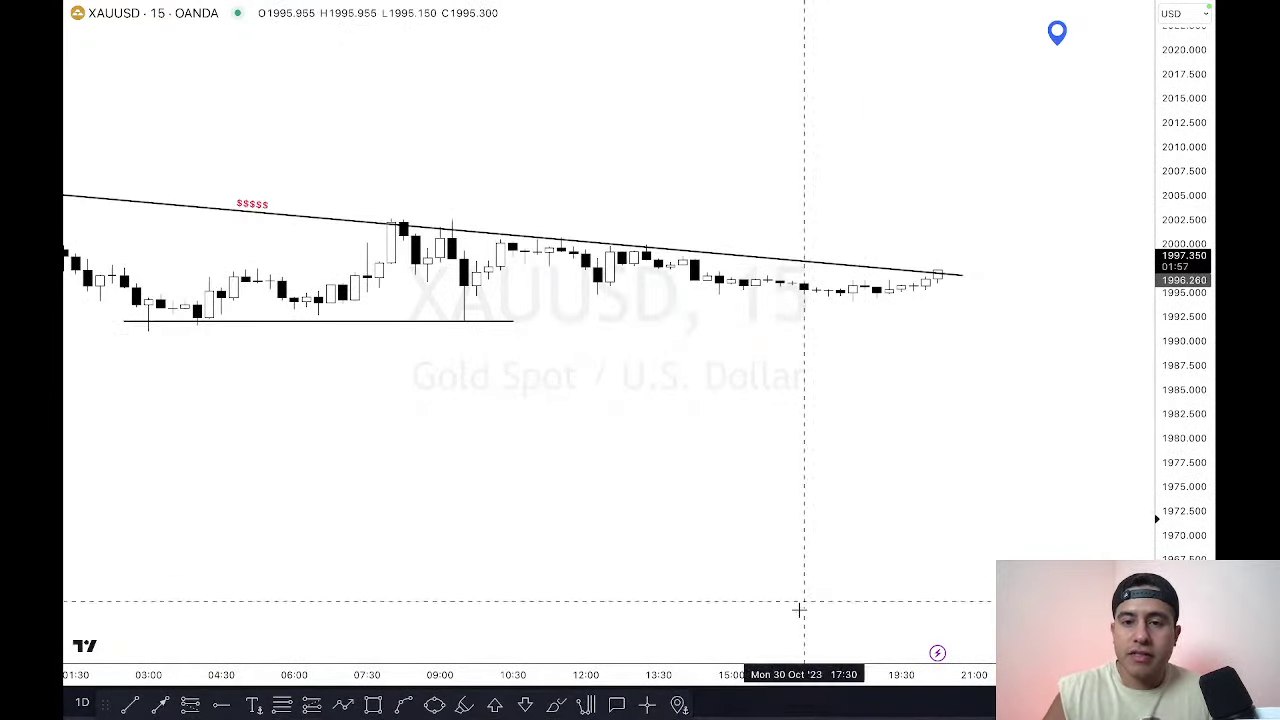
pyautogui.scroll(-5, 771, 660)
pyautogui.scroll(5, 905, 525)
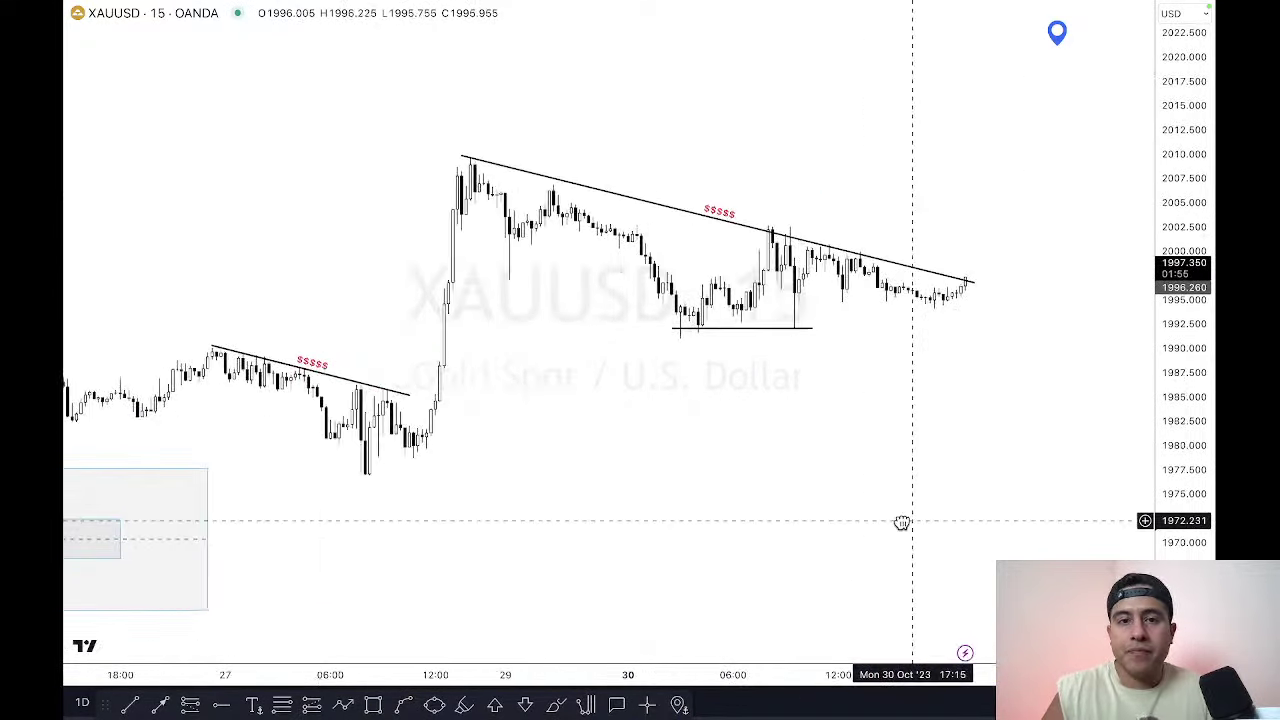
# Step: Raise the lower end of gold's late-October descending trend line slightly so it sits just above the latest candle
pyautogui.moveTo(1117, 411); pyautogui.dragTo(1026, 491)
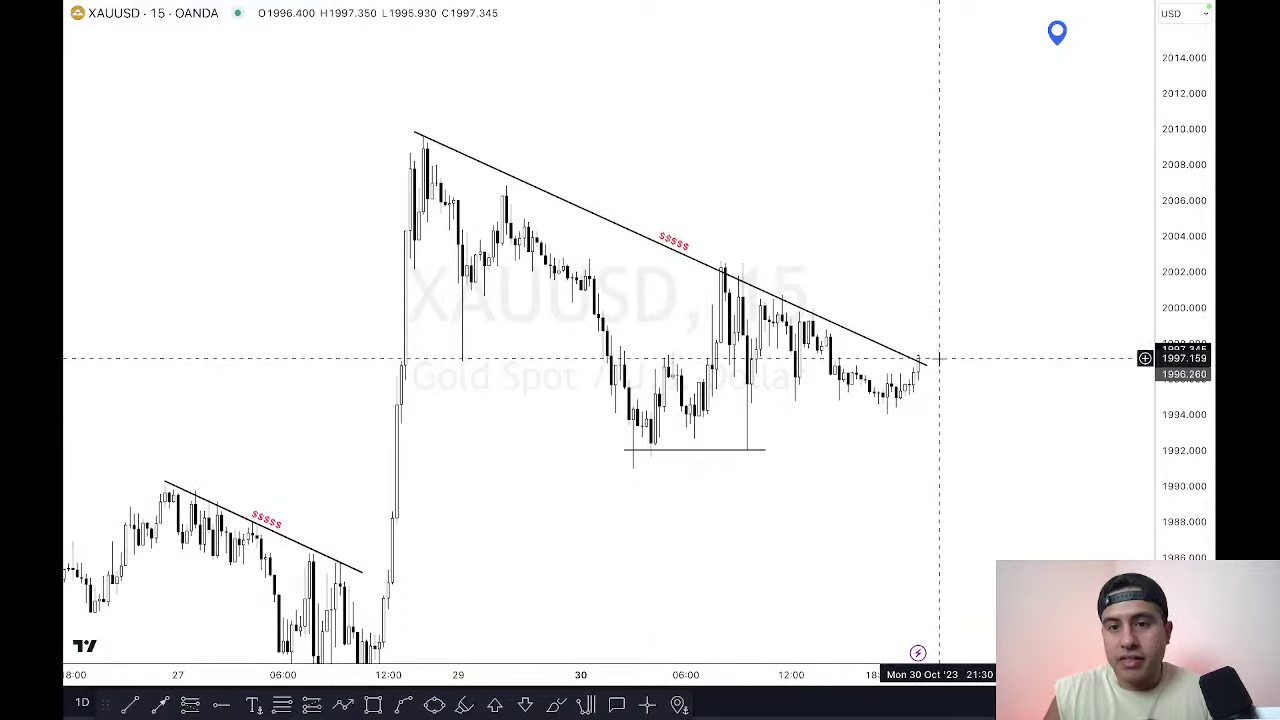
pyautogui.moveTo(930, 365); pyautogui.dragTo(930, 358)
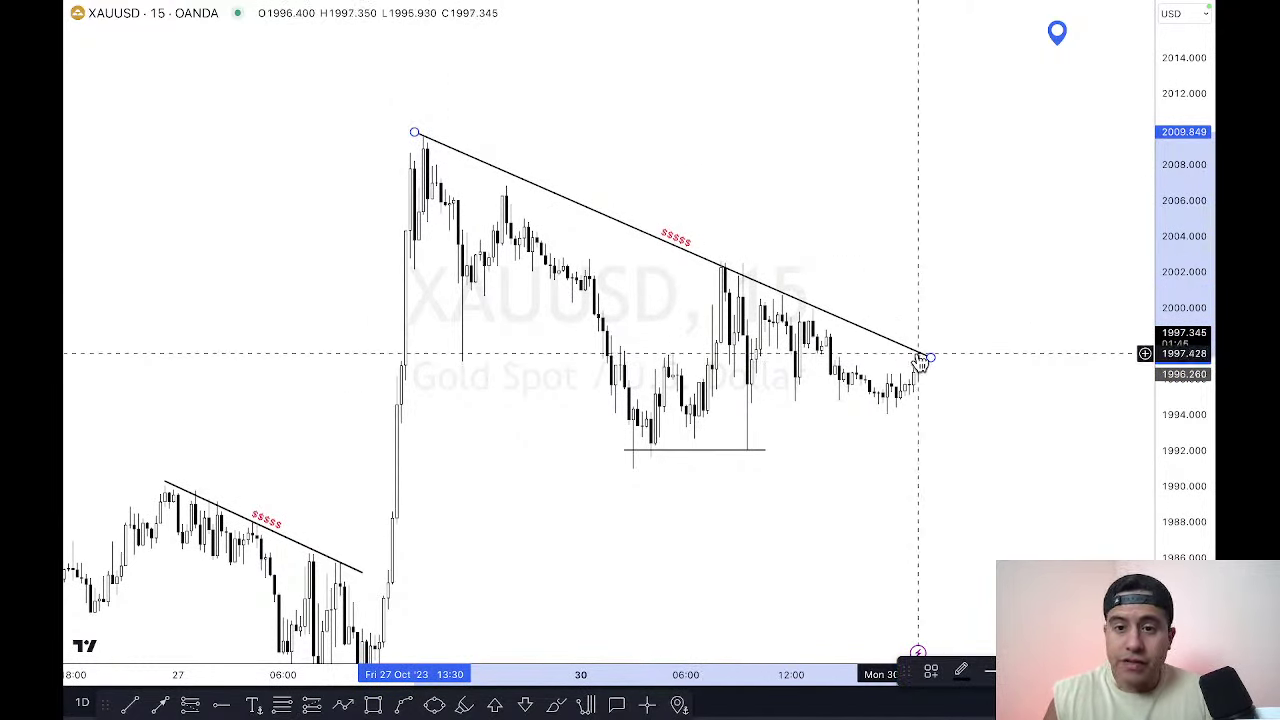
pyautogui.click(966, 323)
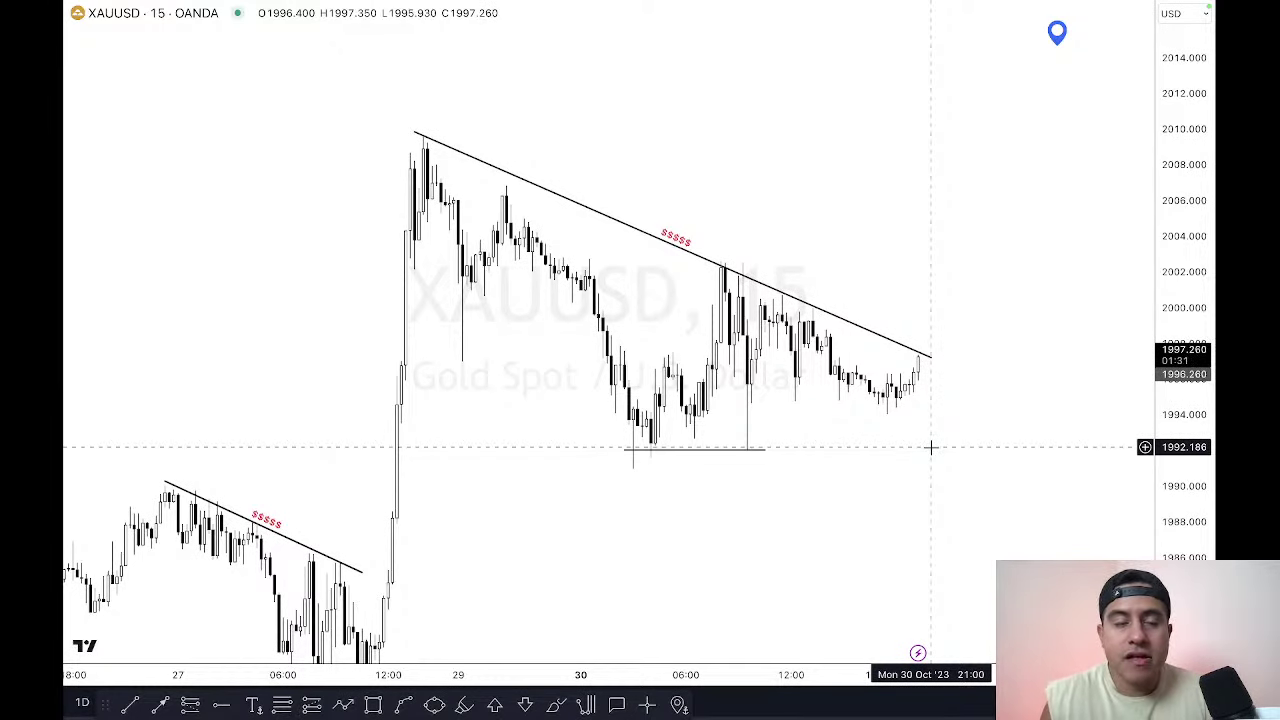
# Step: Draw a descending trend line on the 15-minute XAGUSD chart from about 23.390 at 30 October 11:15 to about 23.285 at 21:30
pyautogui.press('Down')
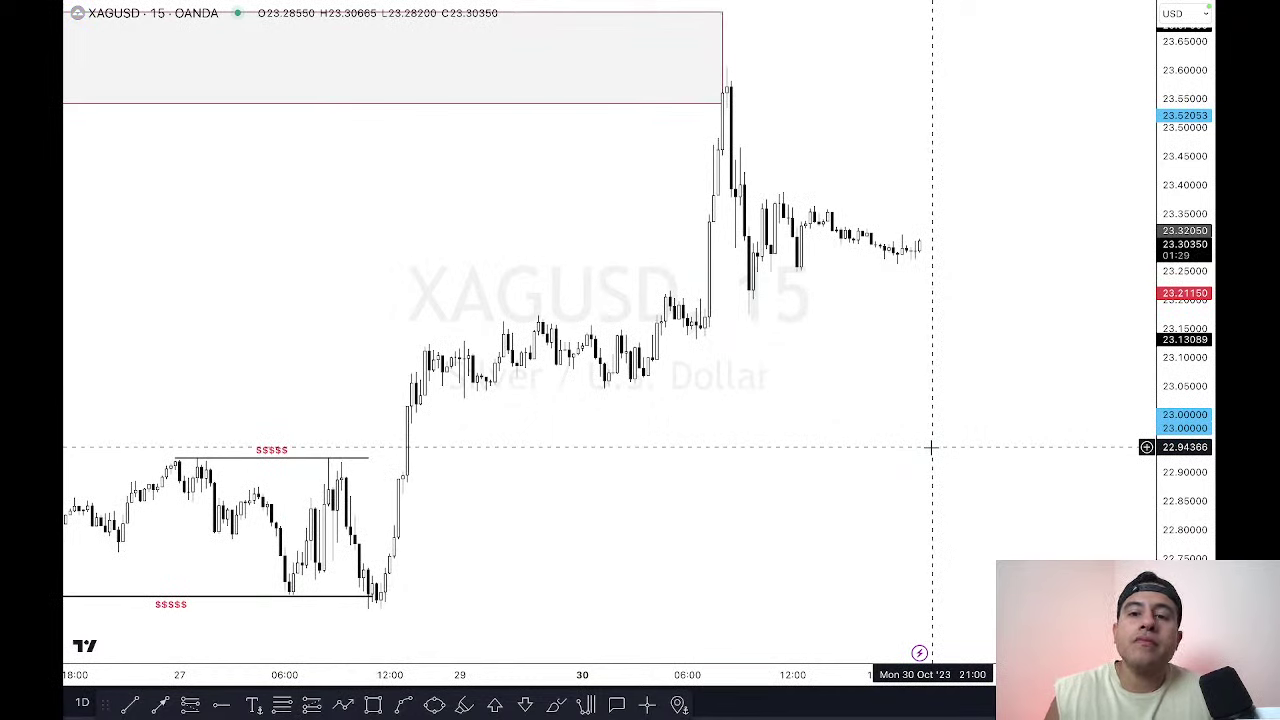
pyautogui.scroll(3, 980, 675)
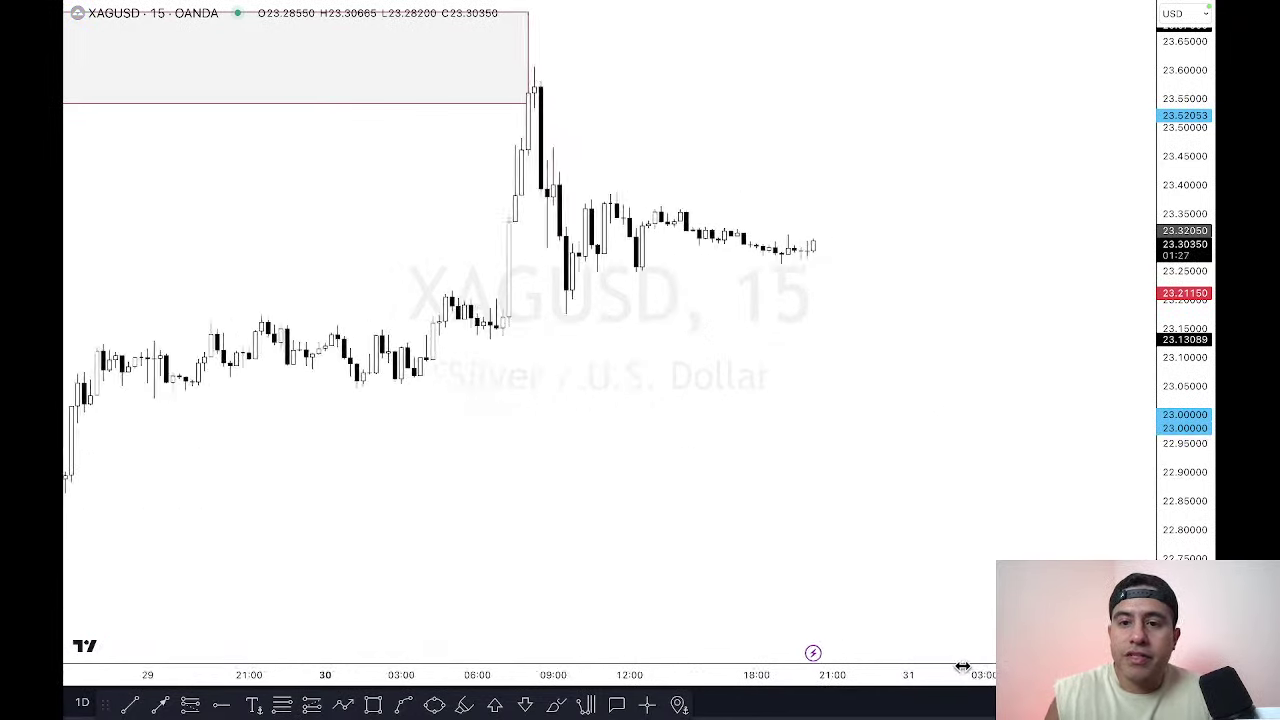
pyautogui.scroll(3, 1198, 482)
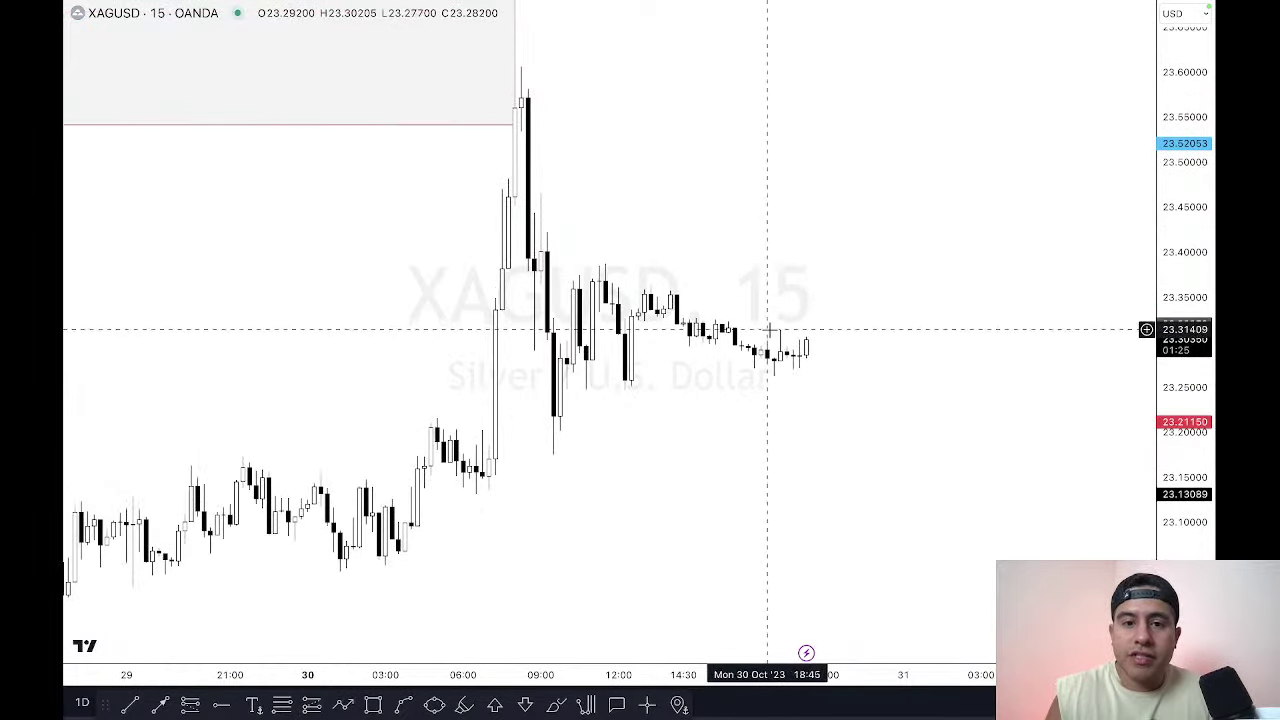
pyautogui.click(130, 705)
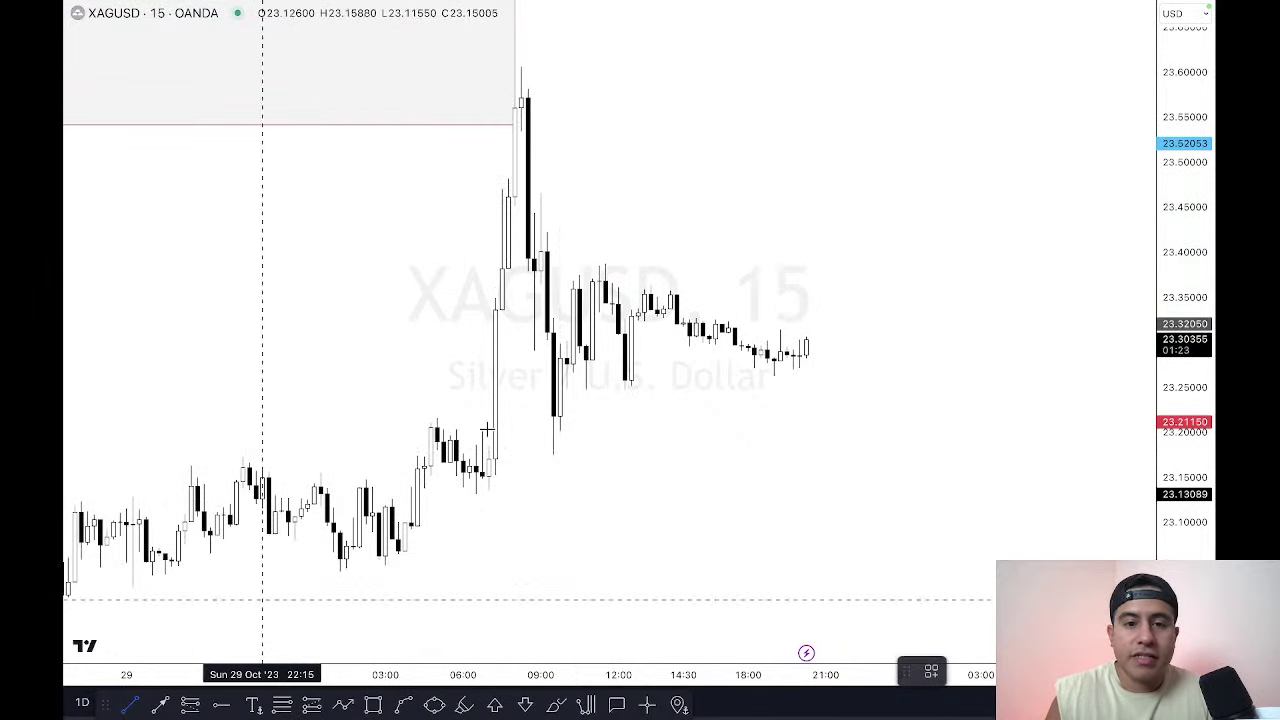
pyautogui.click(599, 260)
pyautogui.doubleClick(838, 355)
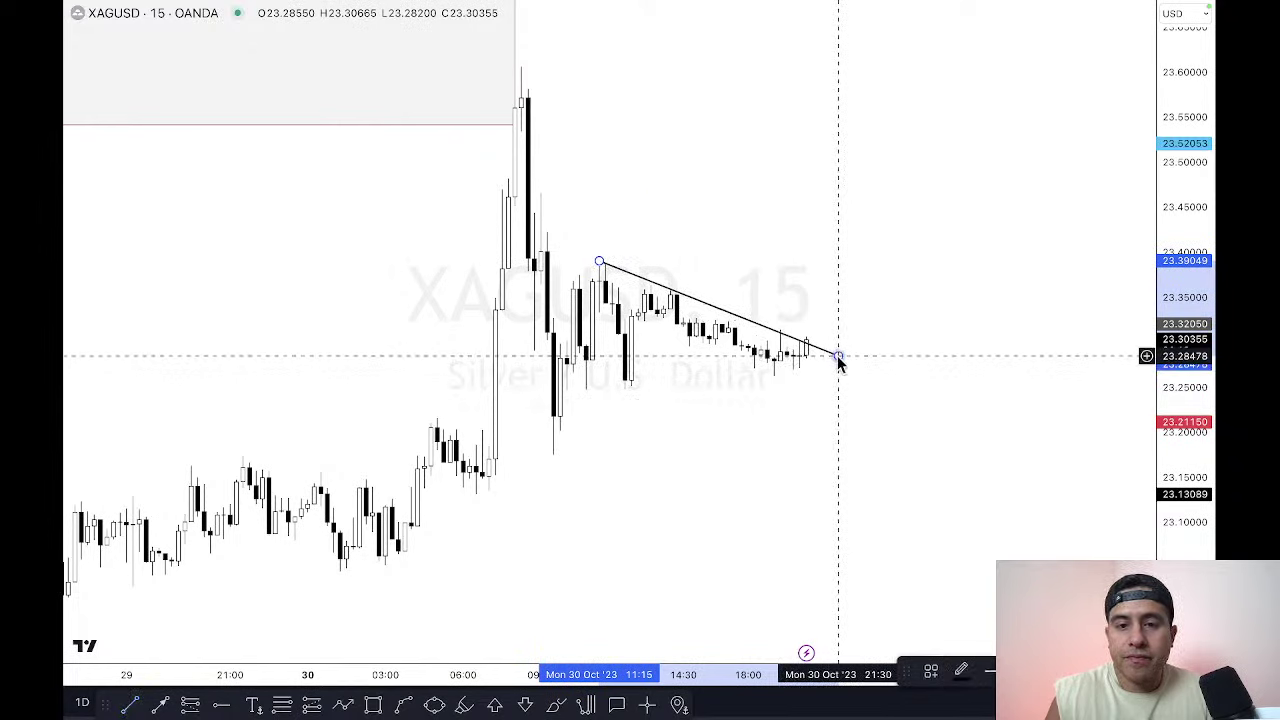
pyautogui.press('Escape')
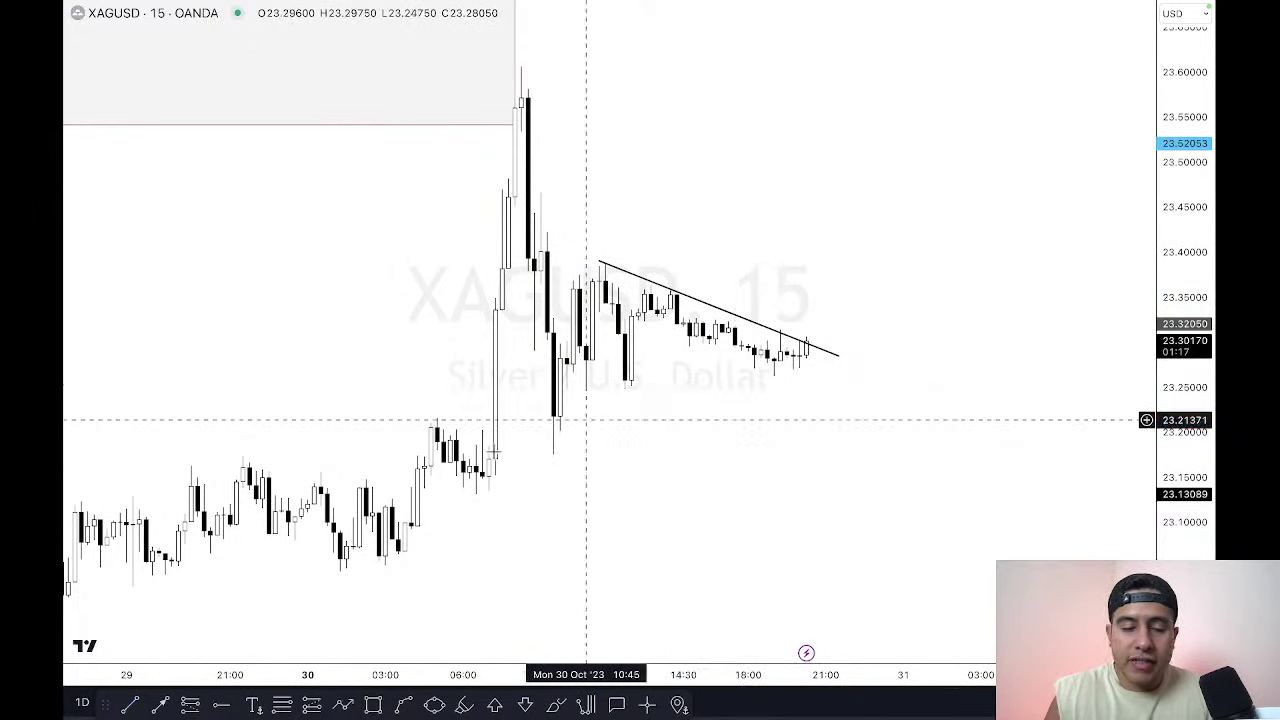
# Step: Draw a horizontal trend line under the 30 October XAGUSD lows at about 23.248 and label it $$$$$ with bottom text alignment
pyautogui.click(129, 705)
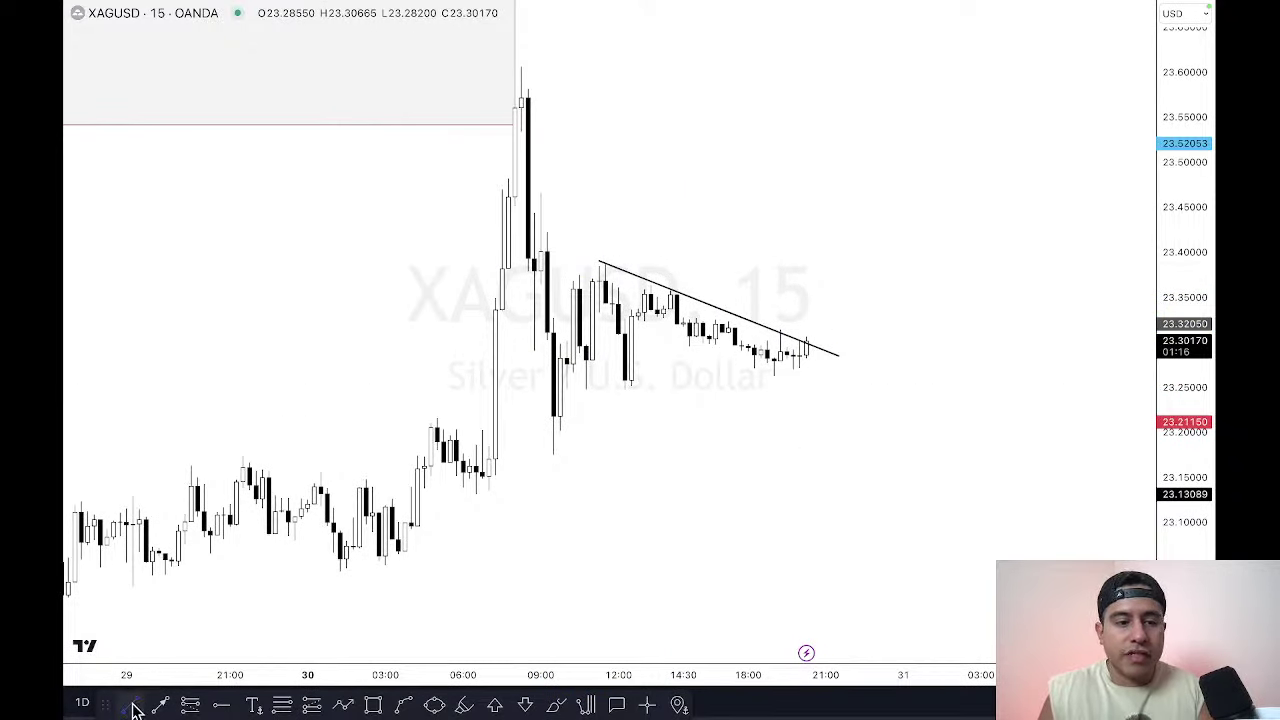
pyautogui.click(566, 389)
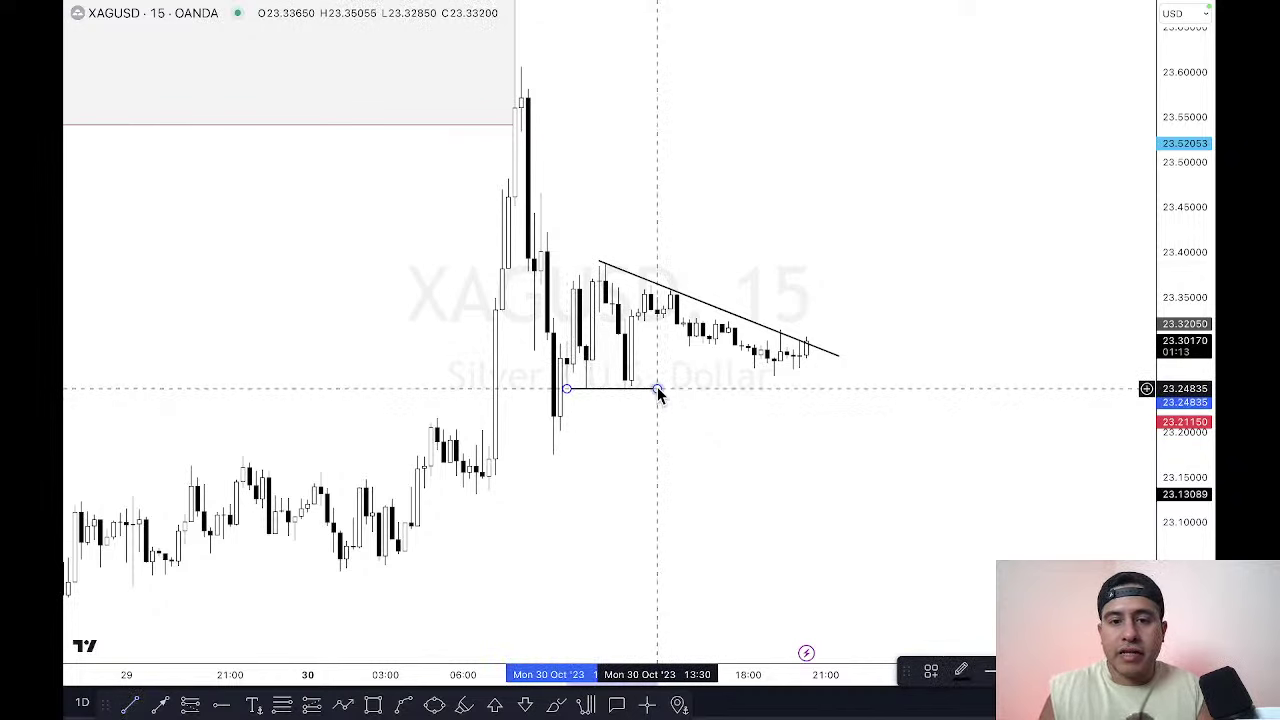
pyautogui.doubleClick(657, 389)
pyautogui.write('$$$$$')
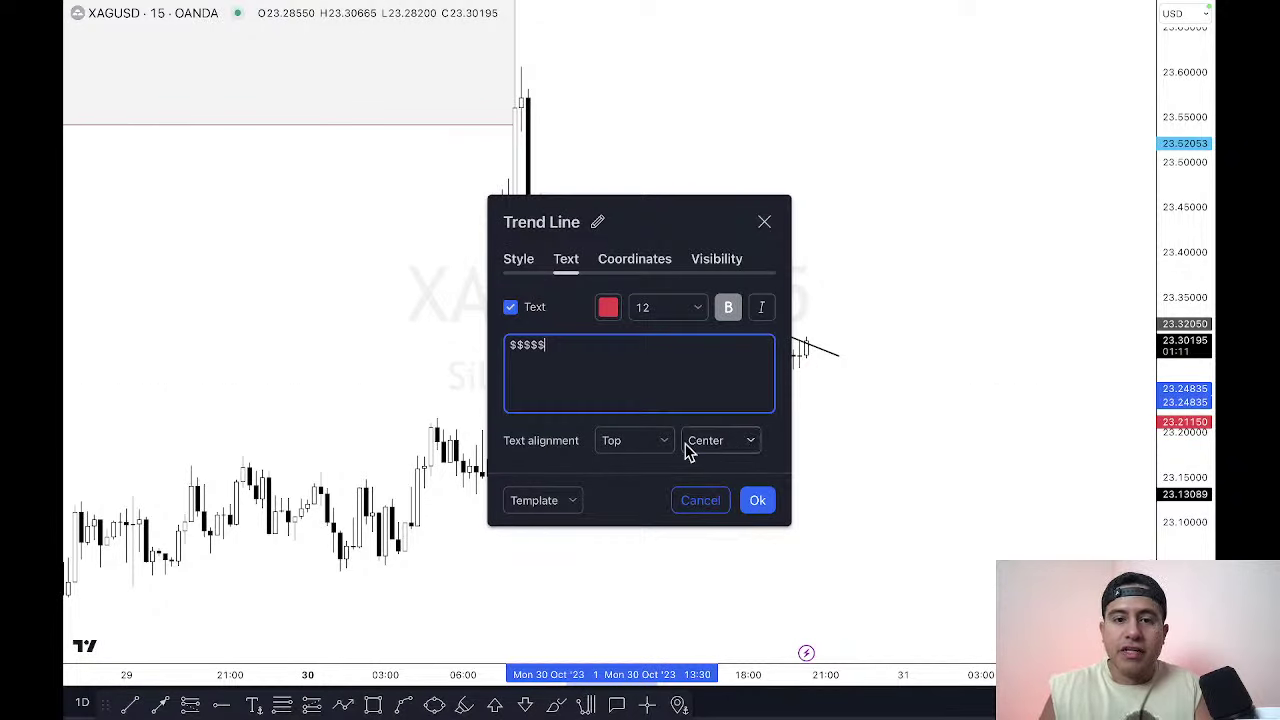
pyautogui.click(652, 442)
pyautogui.click(640, 523)
pyautogui.click(745, 510)
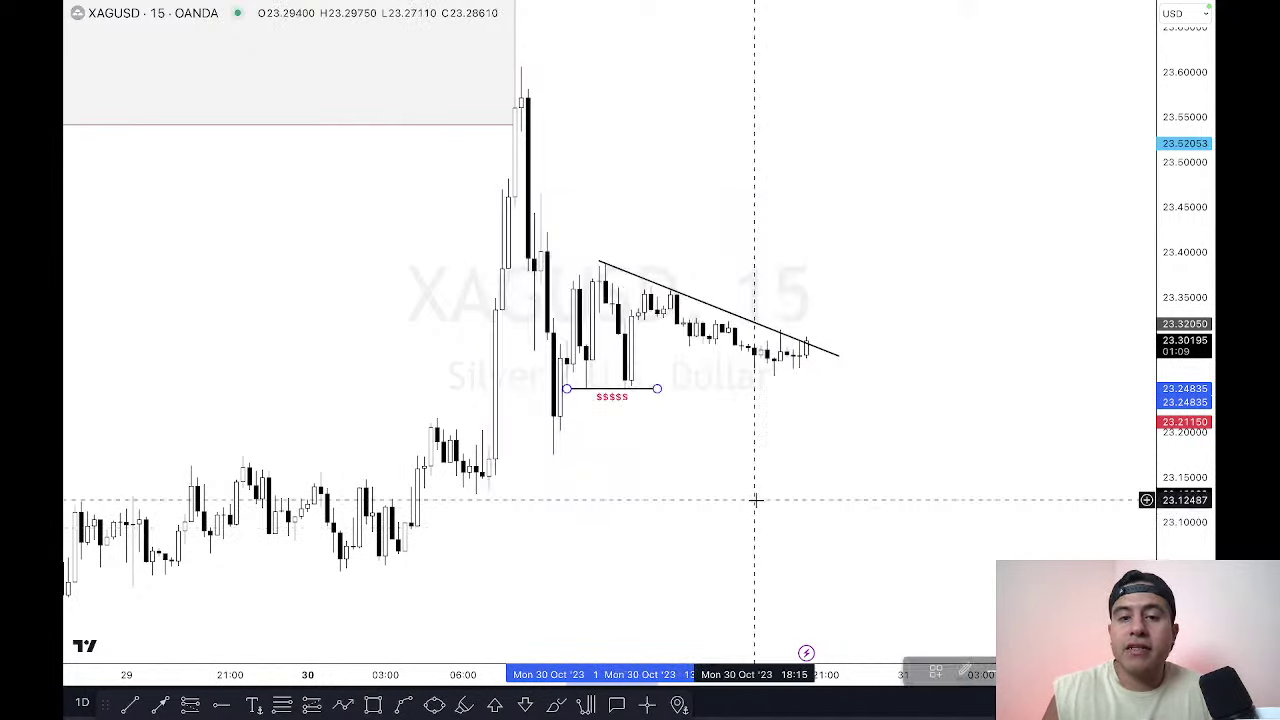
# Step: Label the descending XAGUSD trend line with the text $$$$$
pyautogui.doubleClick(770, 335)
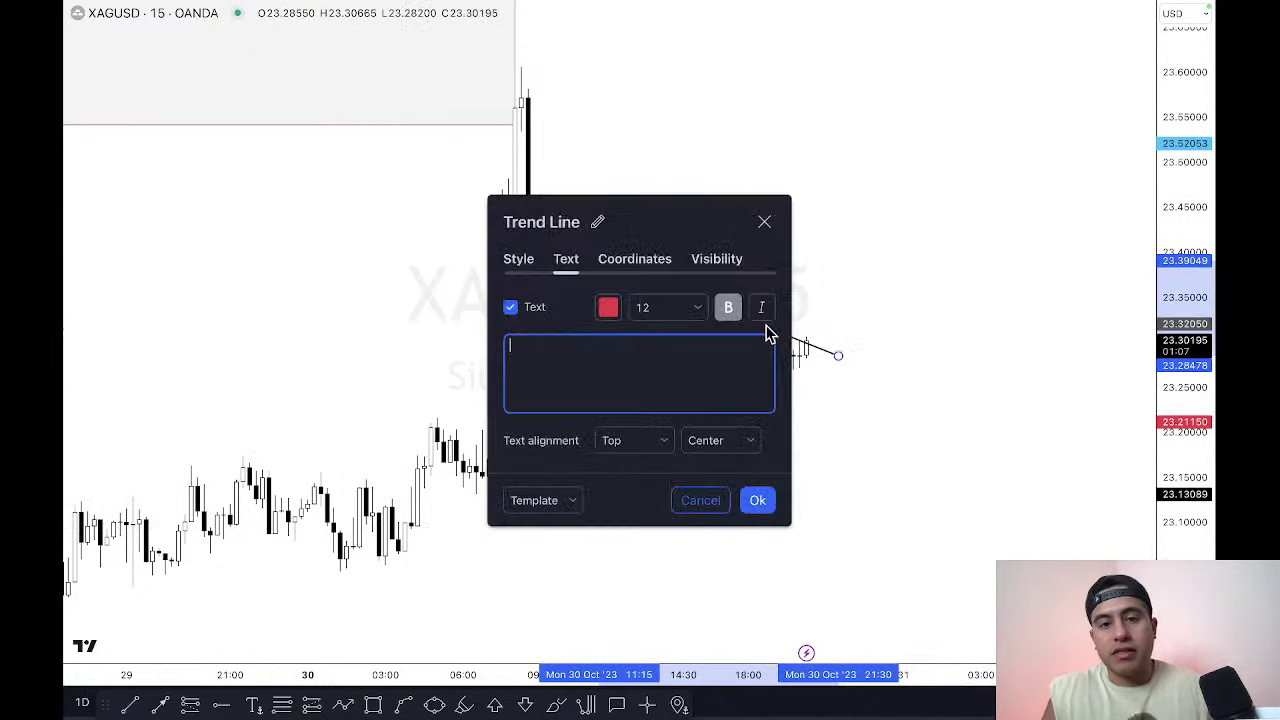
pyautogui.write('$$$$$')
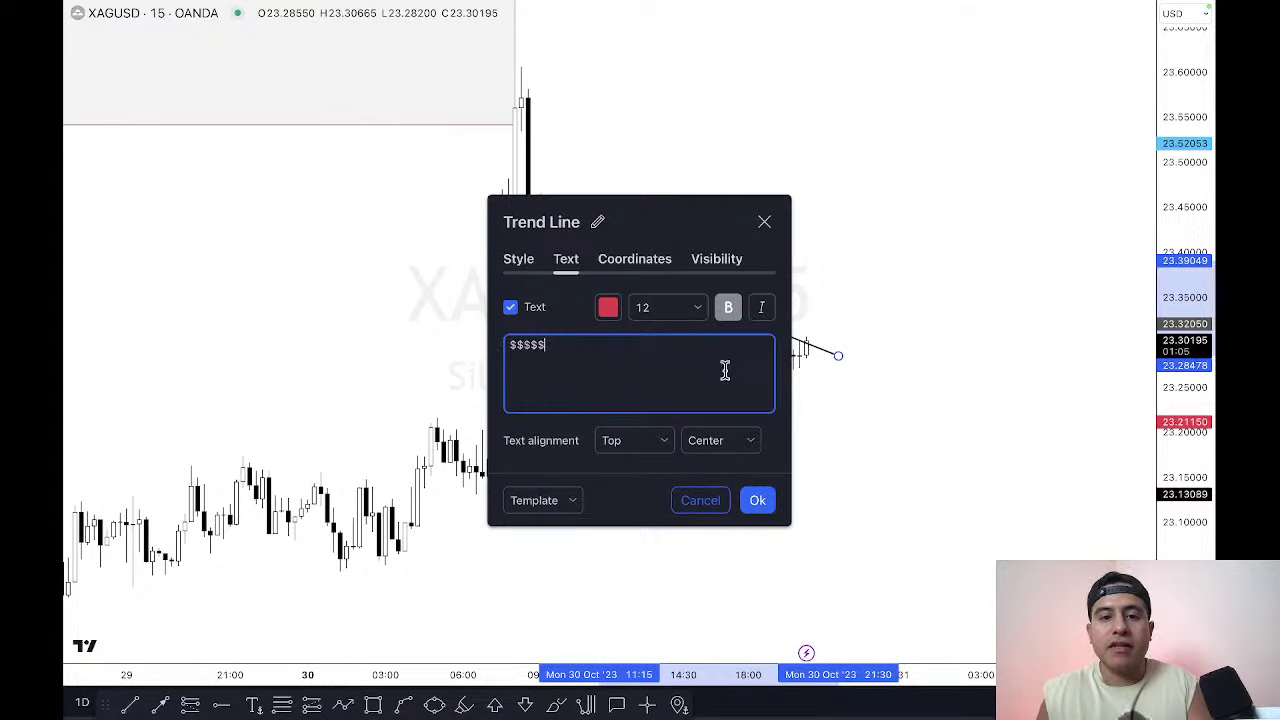
pyautogui.click(757, 500)
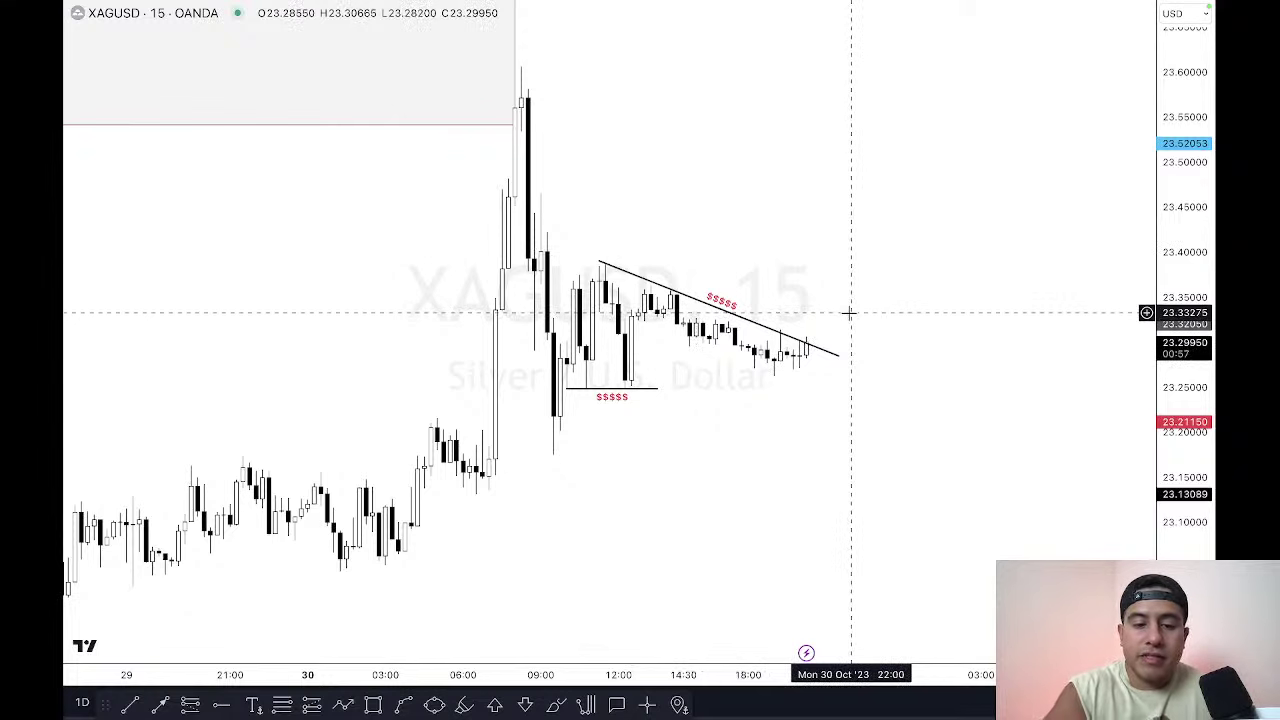
# Step: Change the XAGUSD chart interval to 5 minutes, frame the 30 October price action, and exit full screen
pyautogui.write('5')
pyautogui.press('Return')
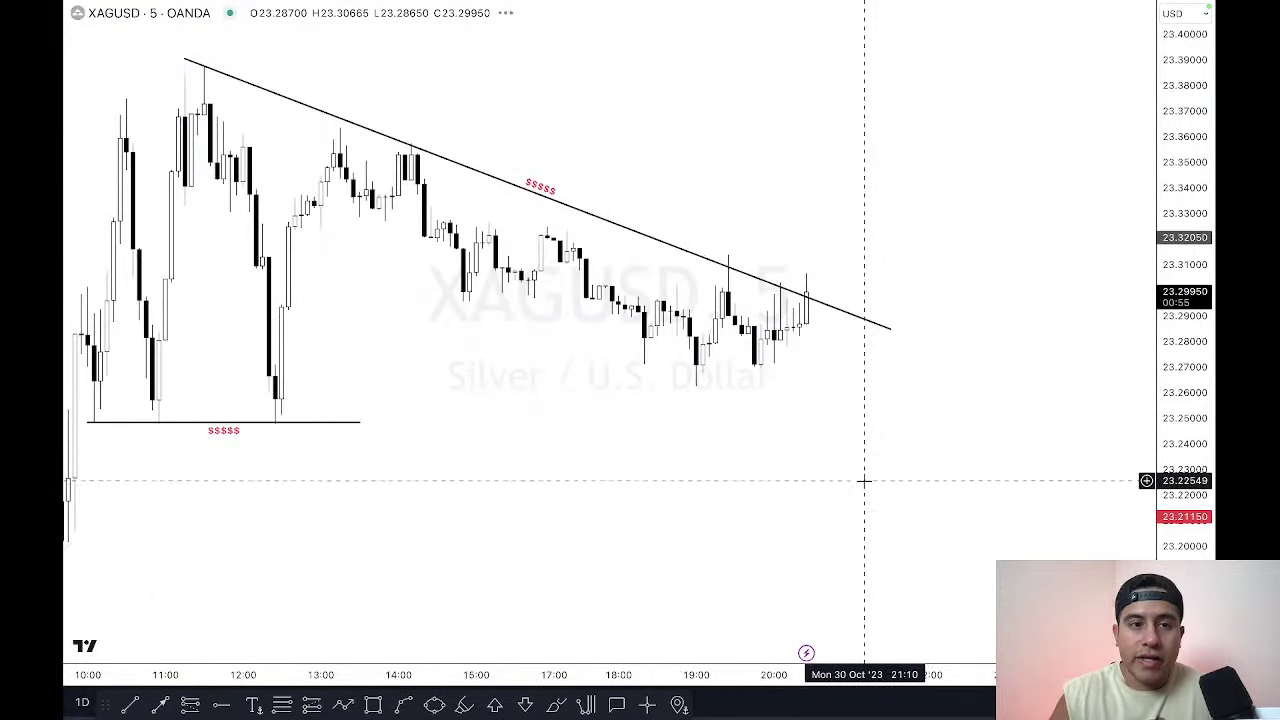
pyautogui.scroll(-5, 787, 660)
pyautogui.scroll(2, 909, 655)
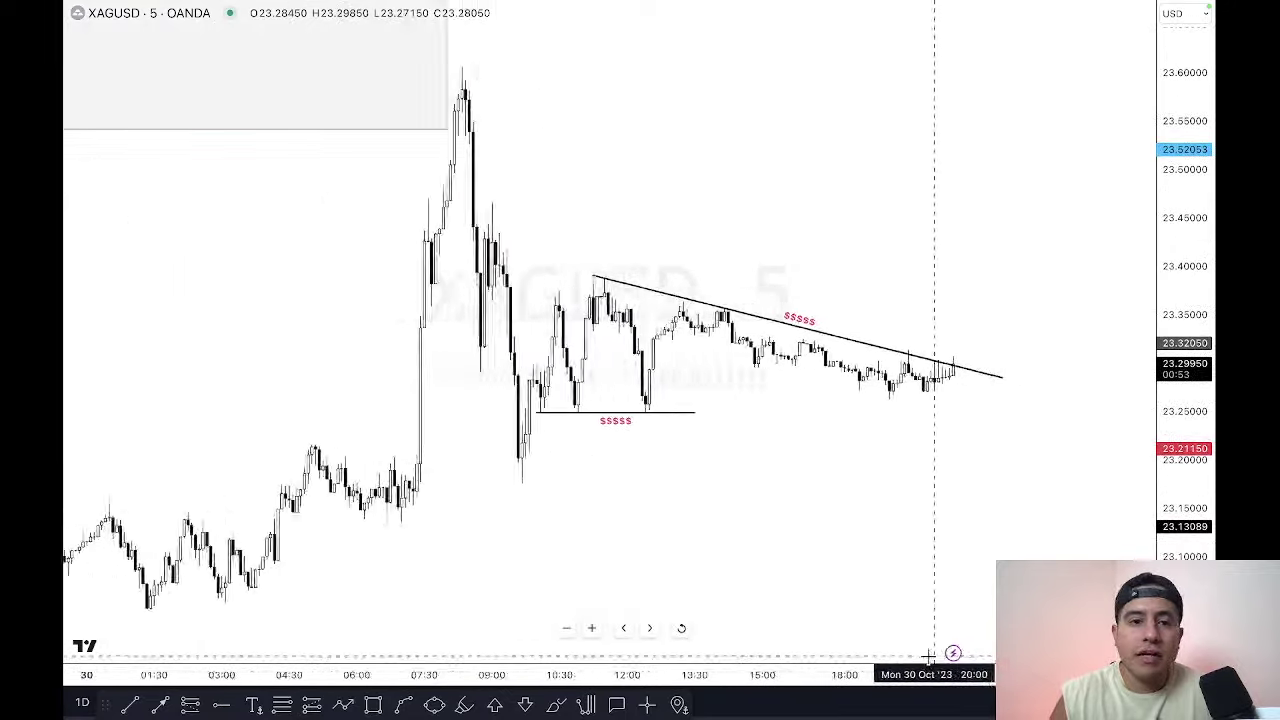
pyautogui.scroll(1, 909, 655)
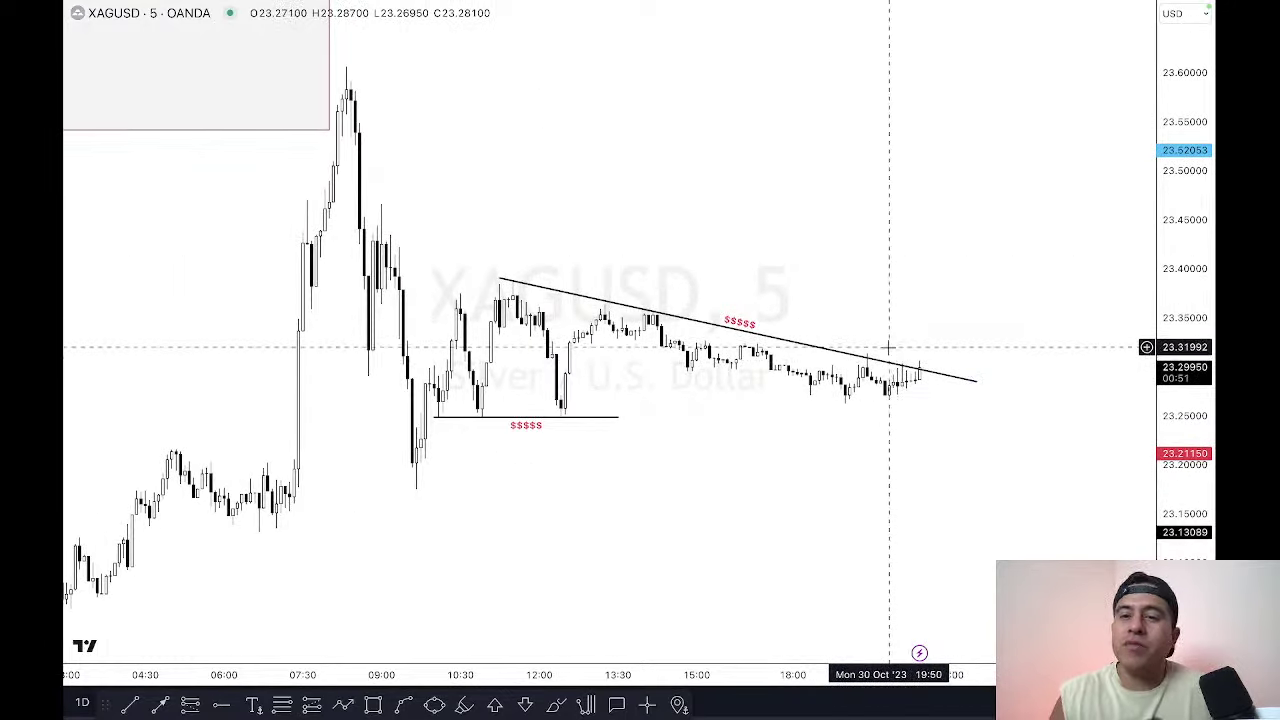
pyautogui.moveTo(965, 283); pyautogui.dragTo(930, 283)
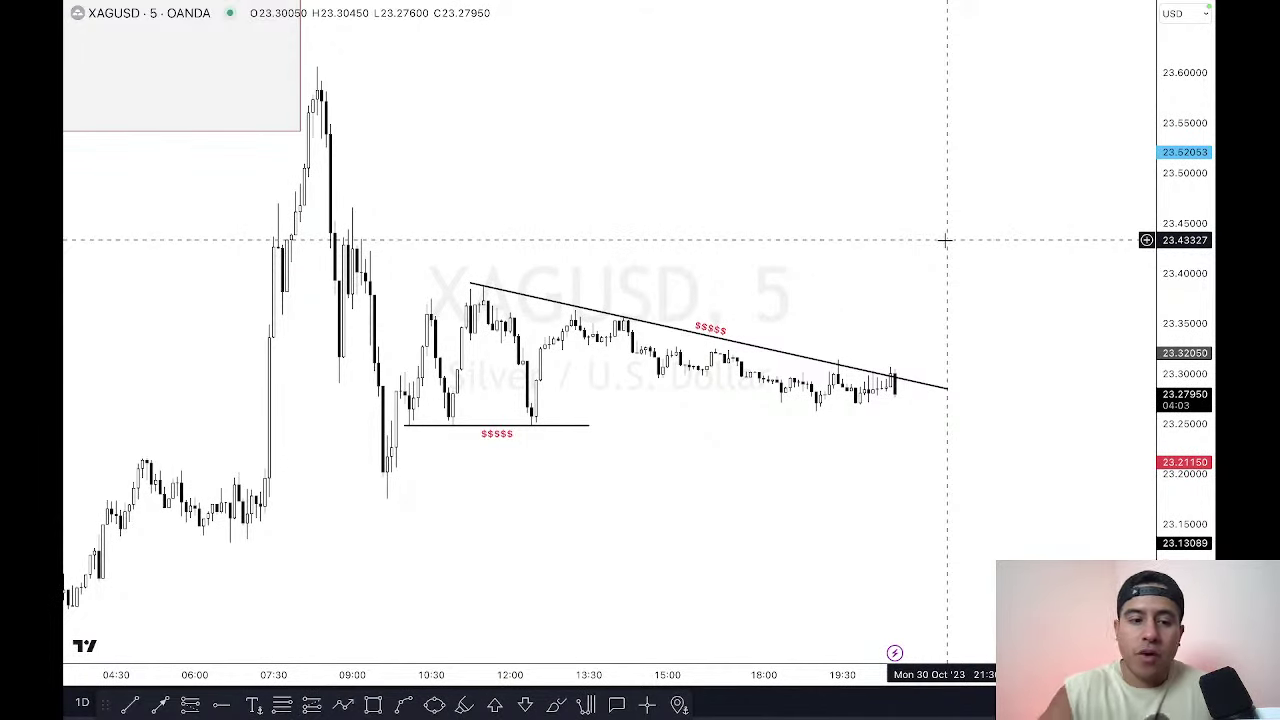
pyautogui.press('ctrl+super+f')
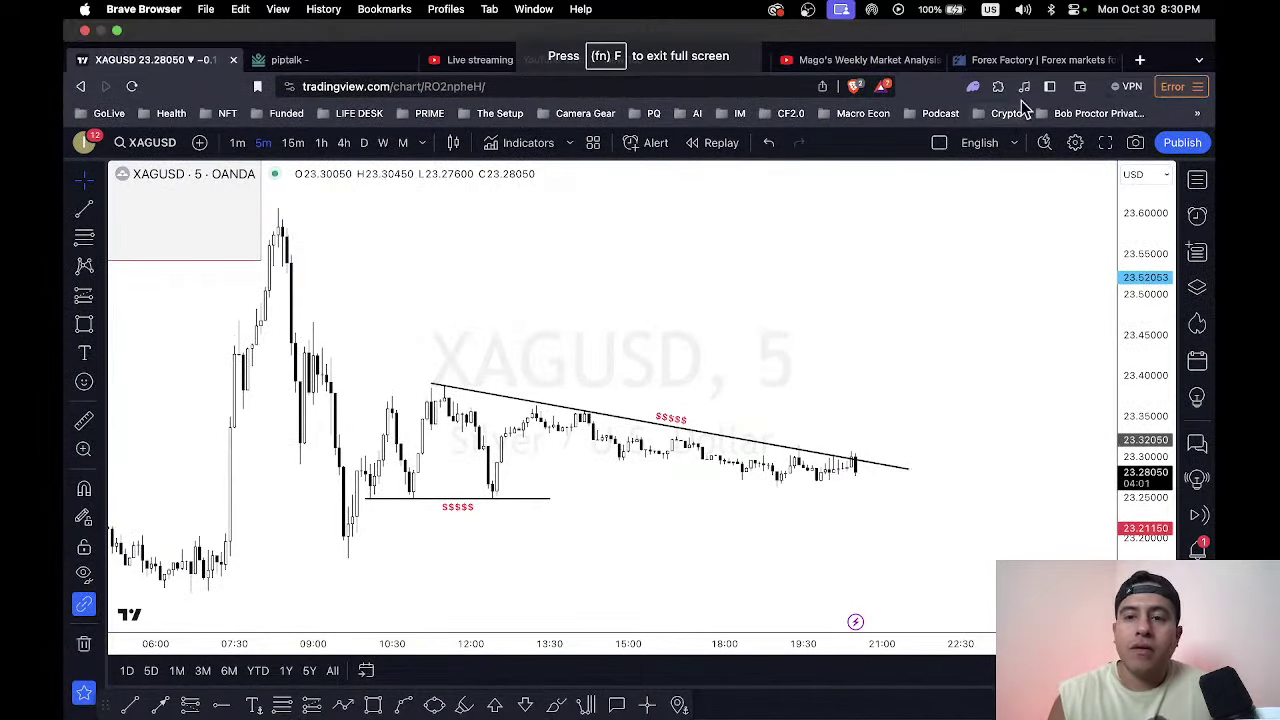
# Step: Switch to Forex Factory and examine the economic calendar for Oct 29 to Nov 4, covering high-impact releases from Monday through Friday
pyautogui.click(1028, 62)
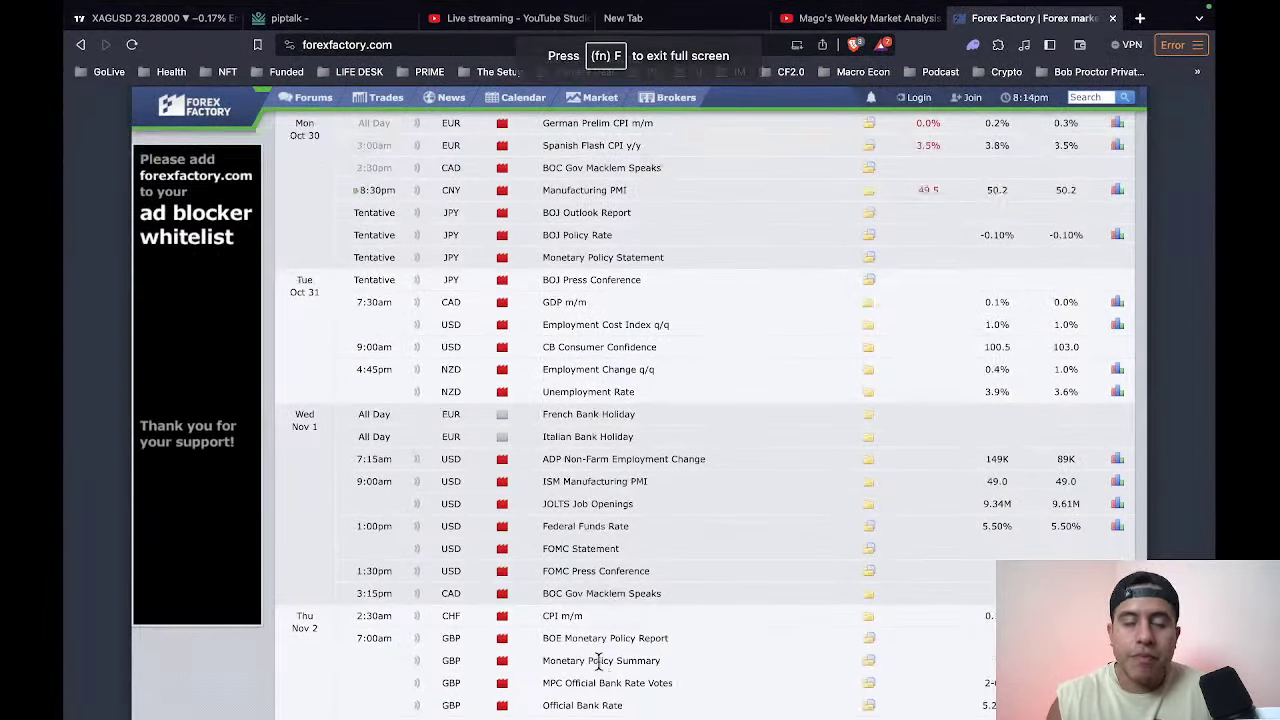
pyautogui.scroll(-1, 667, 457)
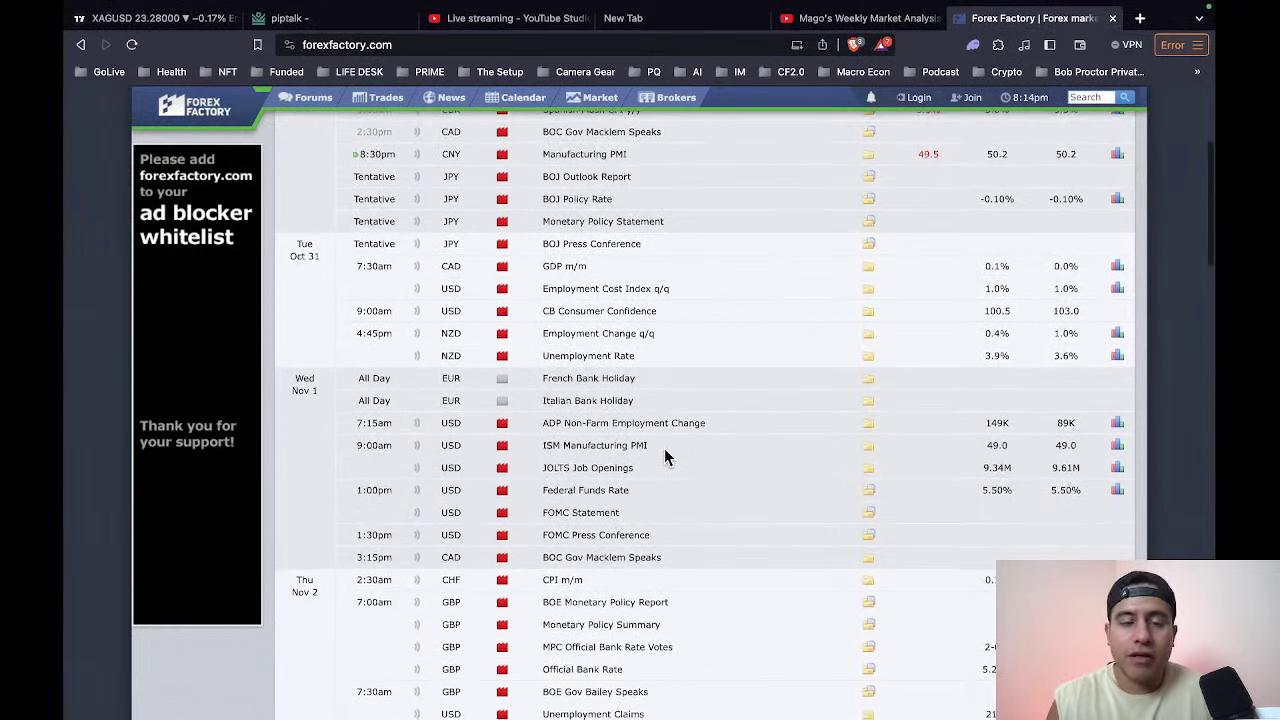
pyautogui.scroll(-1, 667, 457)
pyautogui.scroll(1, 667, 457)
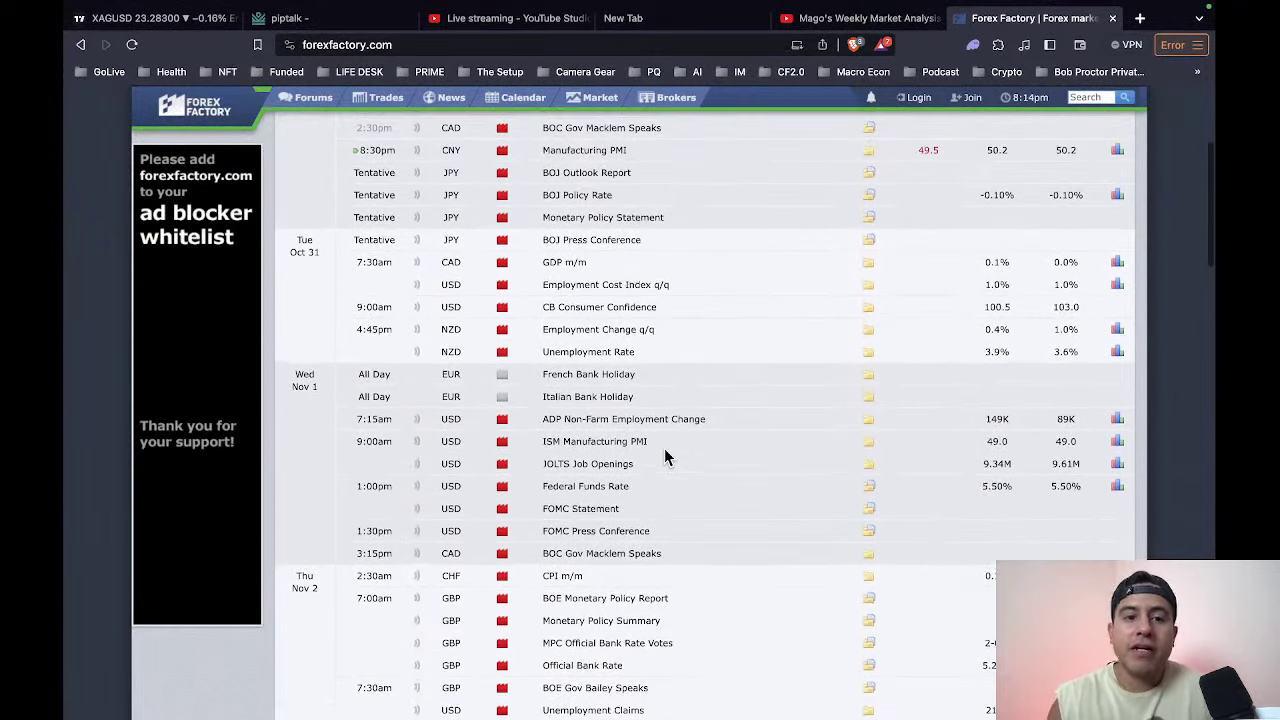
pyautogui.scroll(1, 551, 479)
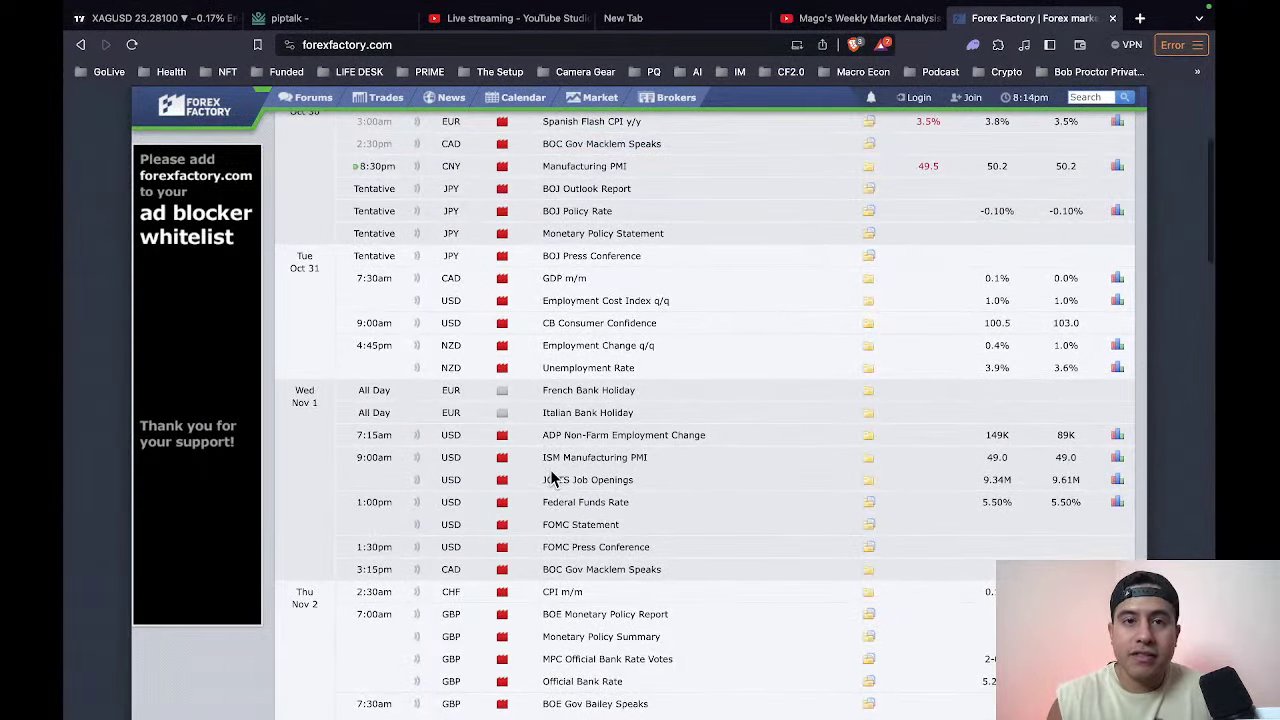
pyautogui.scroll(-1, 551, 477)
pyautogui.scroll(1, 551, 474)
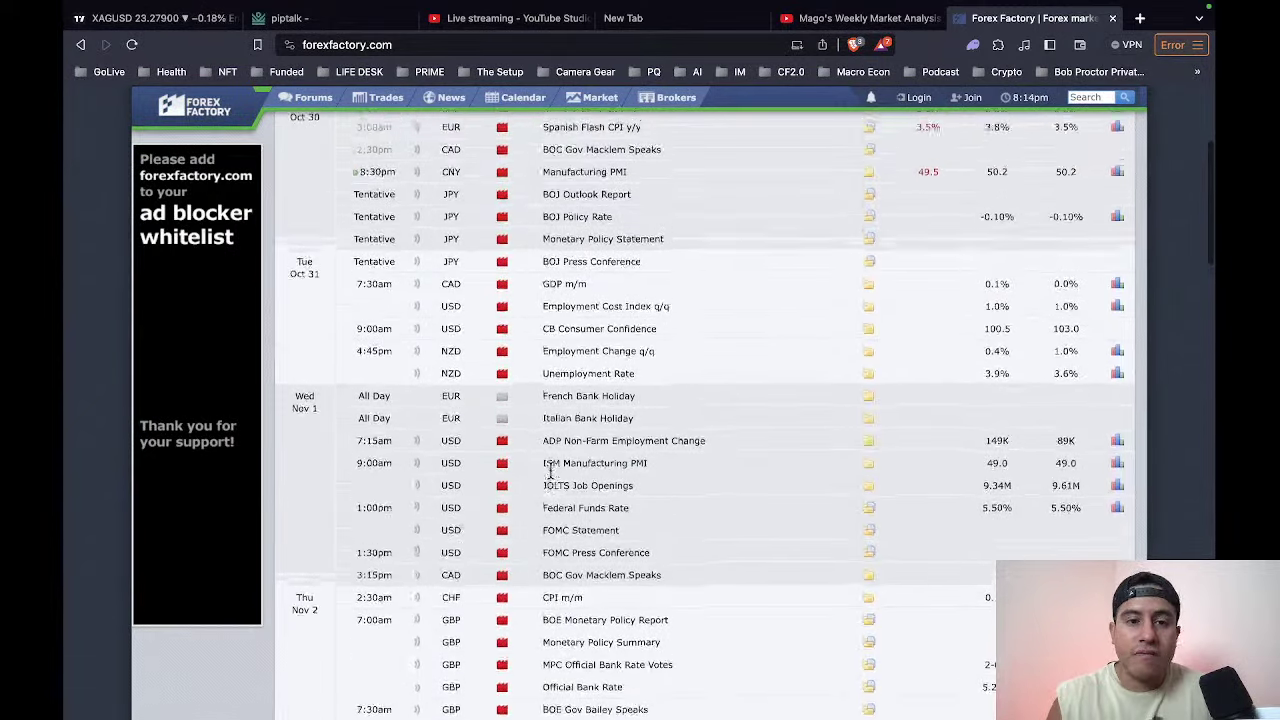
pyautogui.scroll(1, 550, 472)
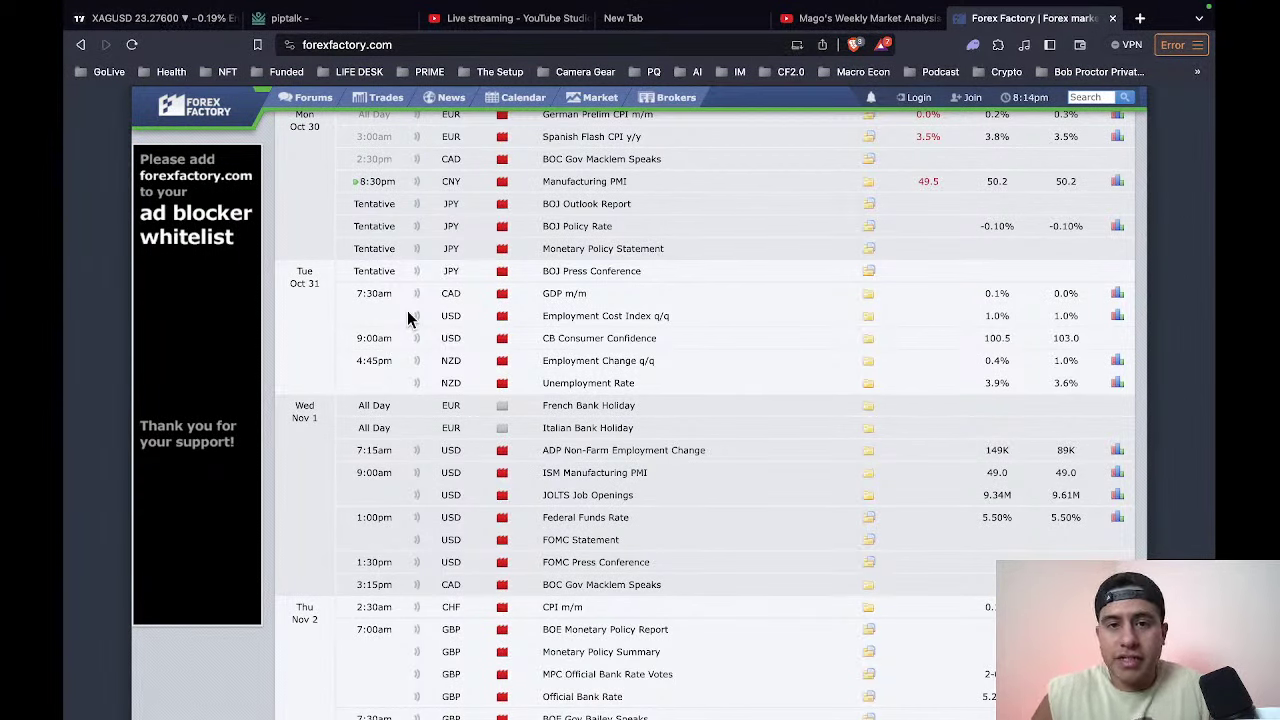
pyautogui.scroll(2, 407, 318)
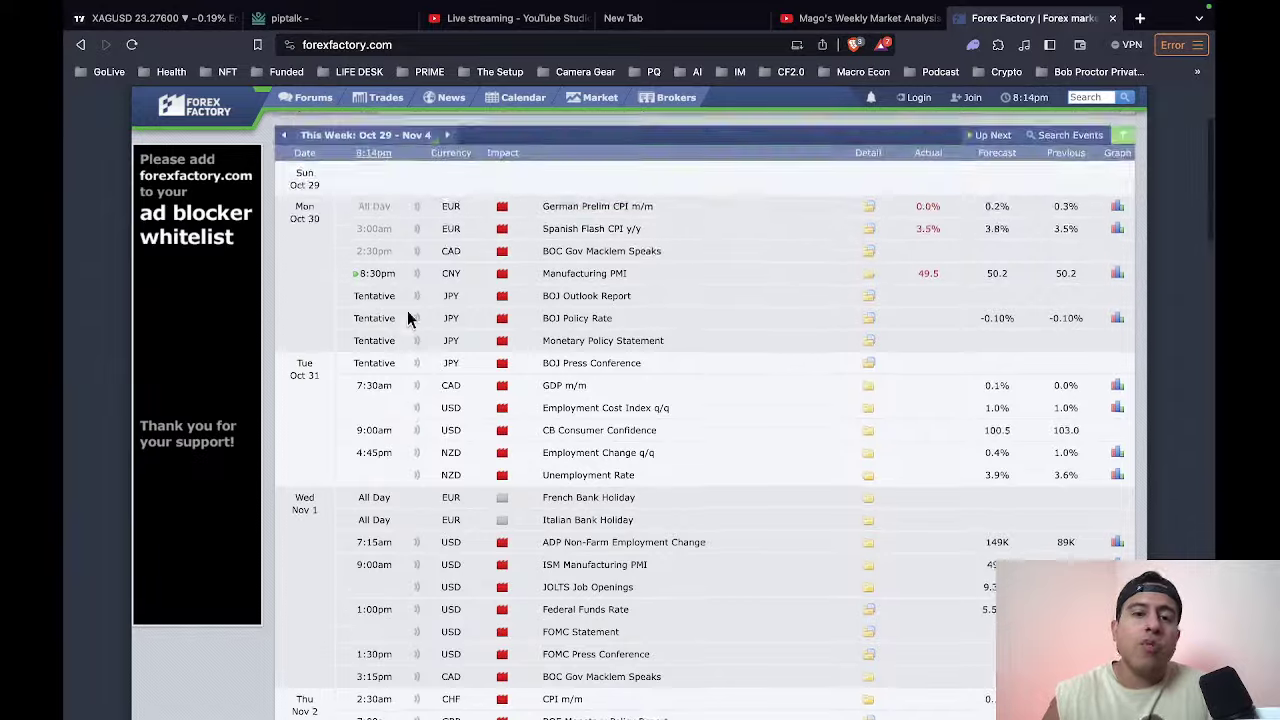
pyautogui.scroll(-10, 407, 318)
pyautogui.scroll(5, 407, 318)
pyautogui.scroll(2, 407, 318)
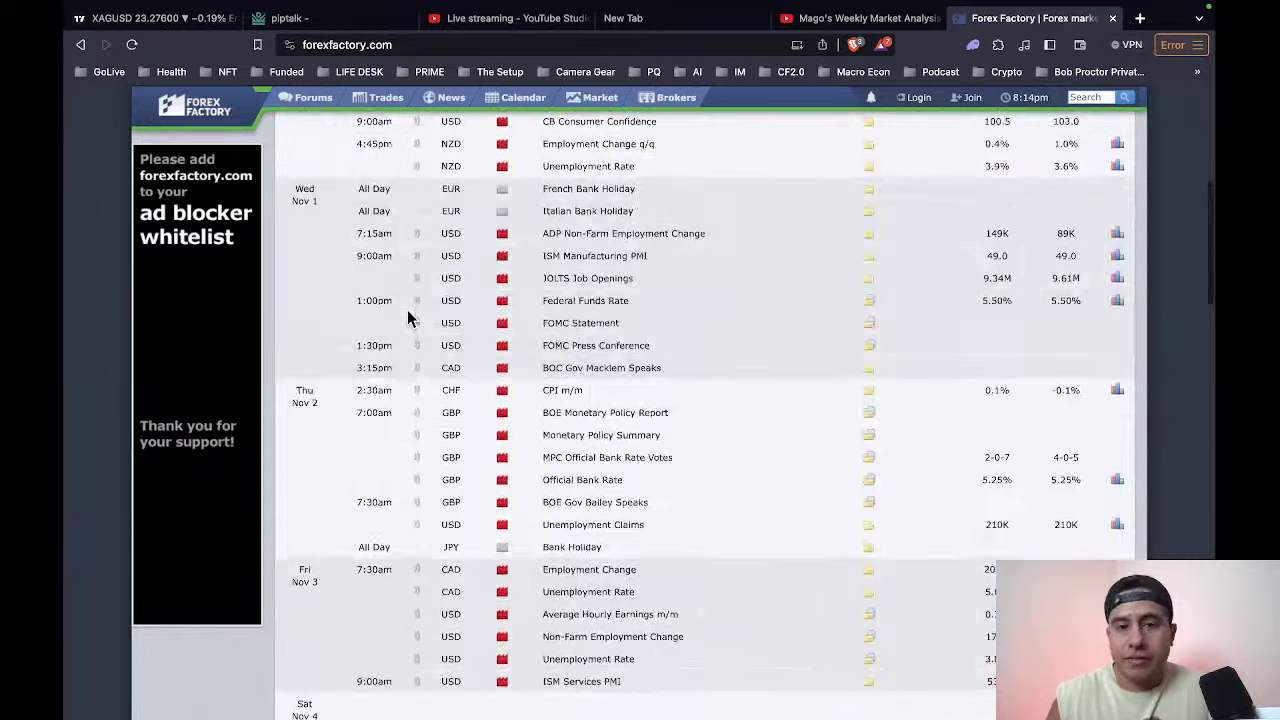
pyautogui.scroll(4, 398, 338)
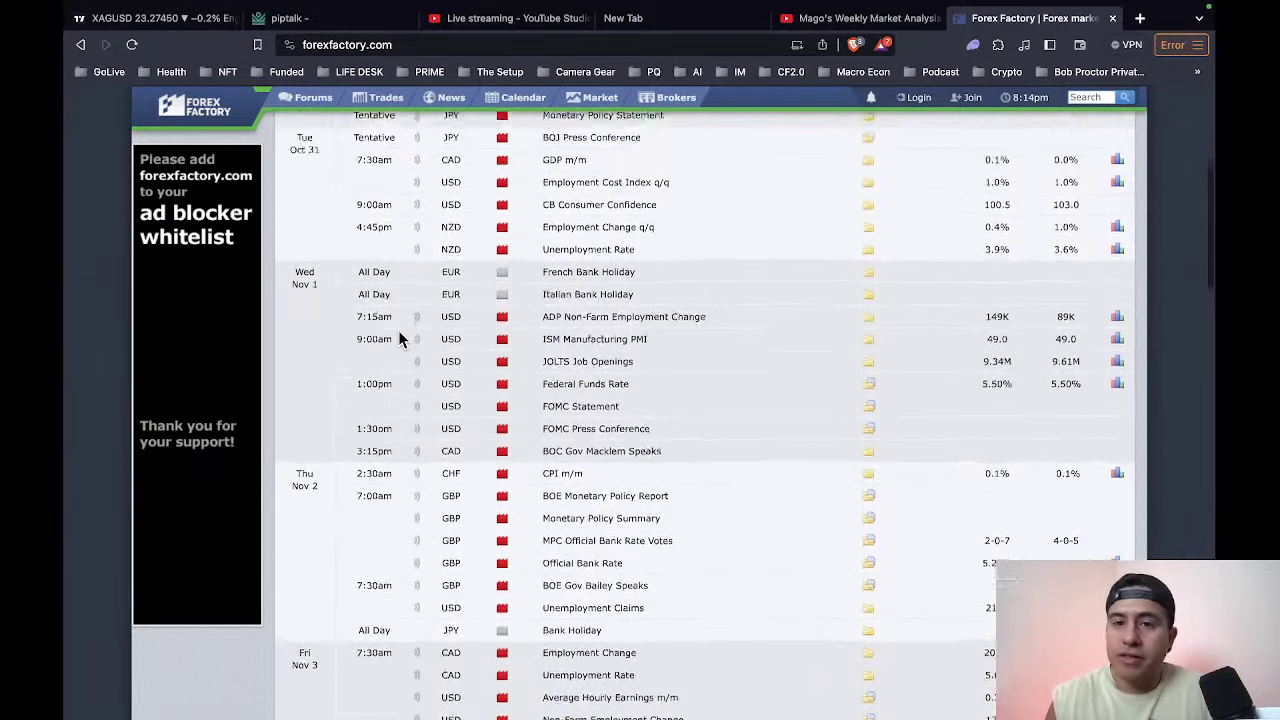
pyautogui.scroll(1, 399, 338)
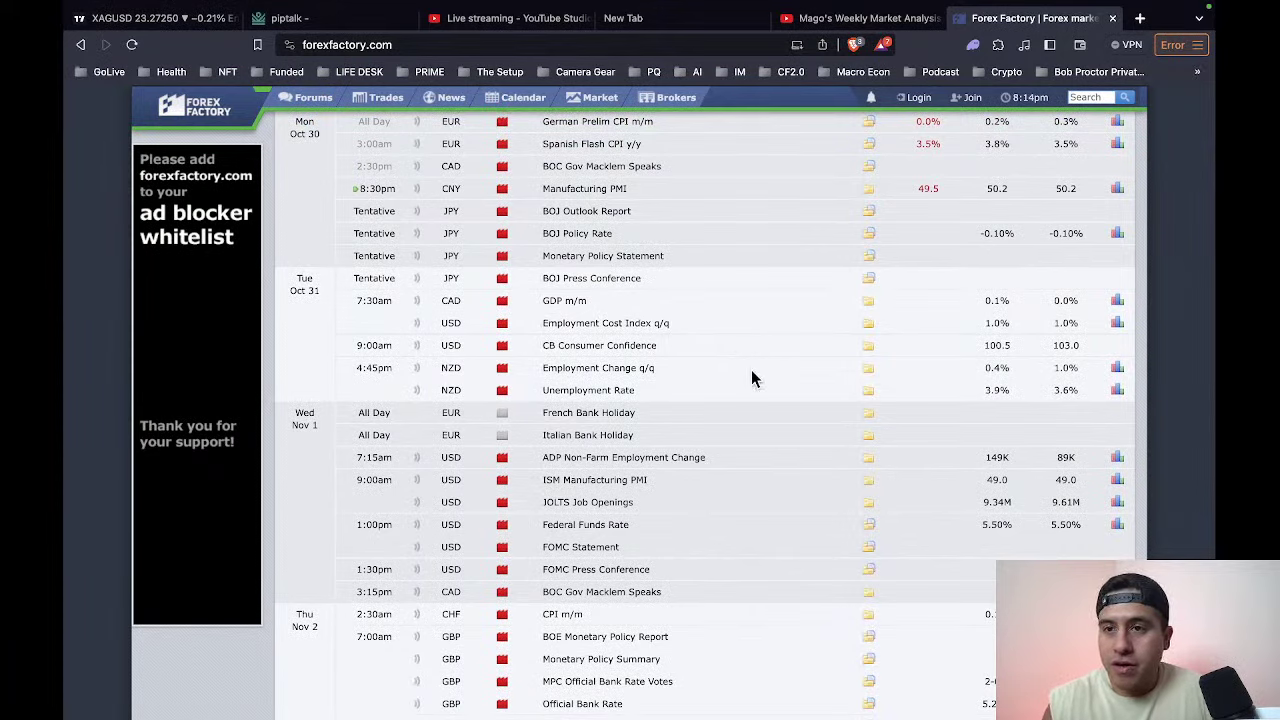
pyautogui.scroll(1, 751, 369)
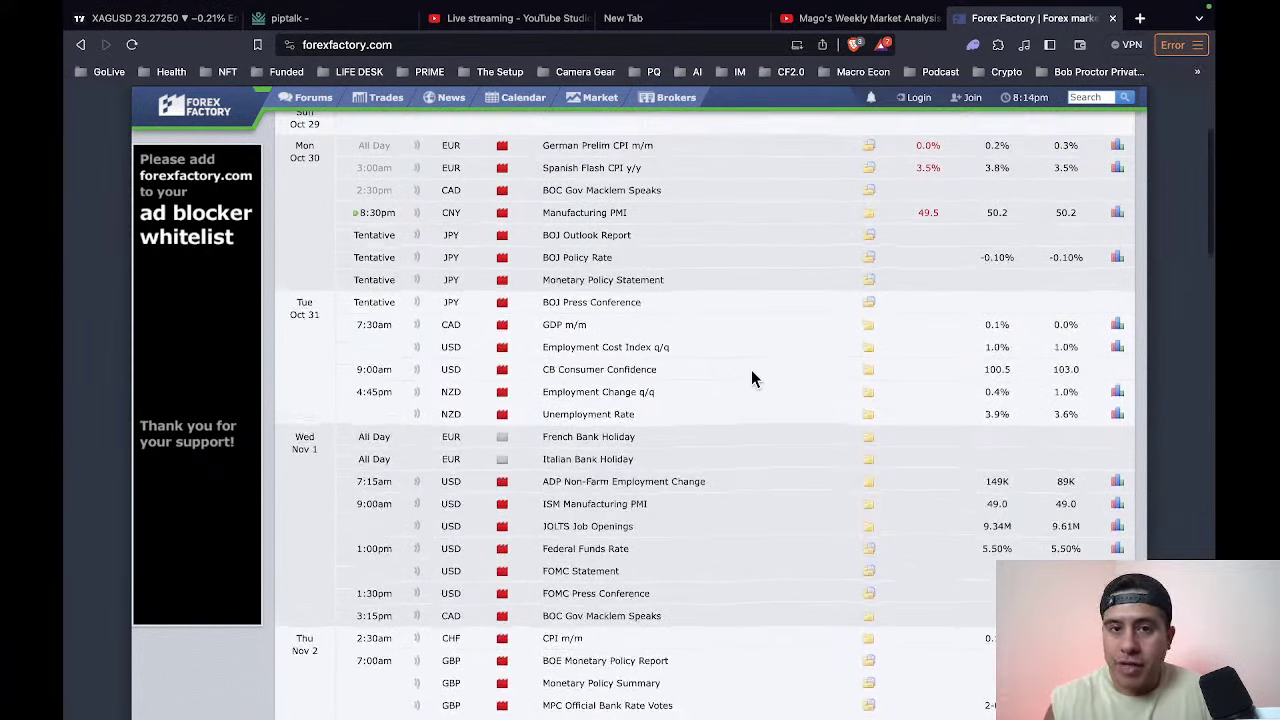
# Step: Back in TradingView, on the full-screen 4-hour XAGUSD chart, delete the lines, labels and zones between about 20 and 26 October below the upper zone
pyautogui.click(201, 24)
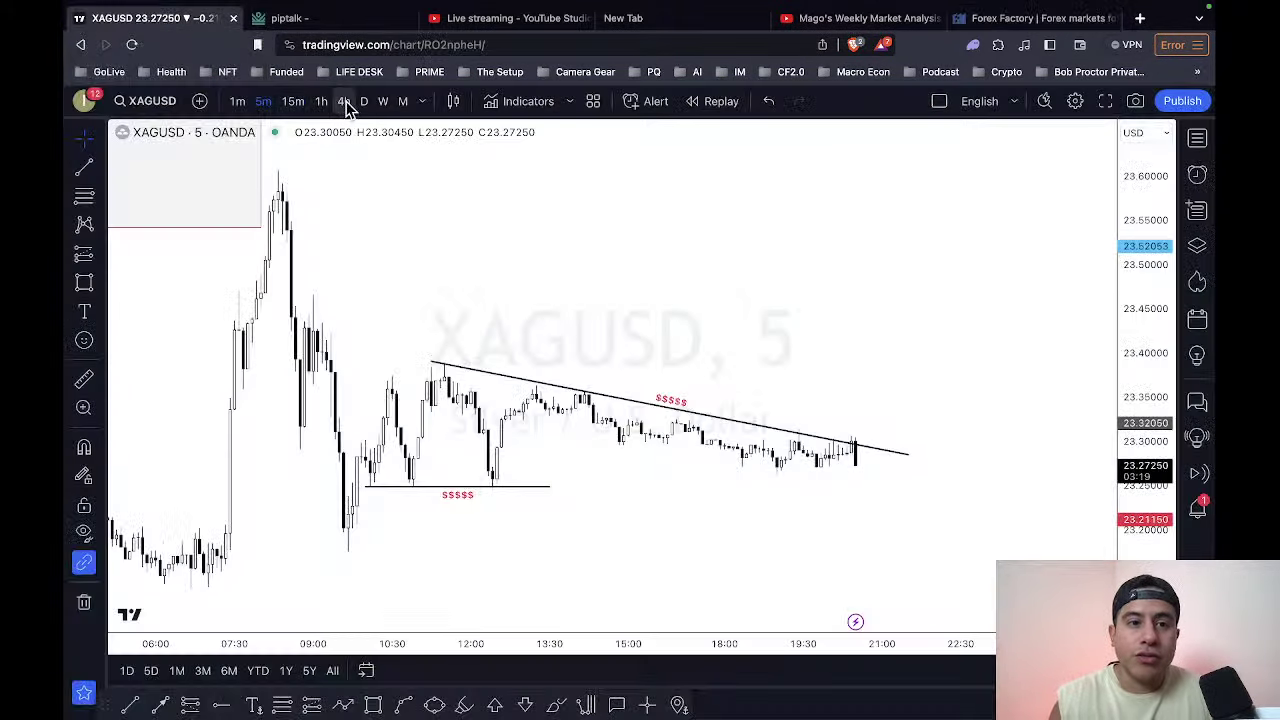
pyautogui.click(341, 101)
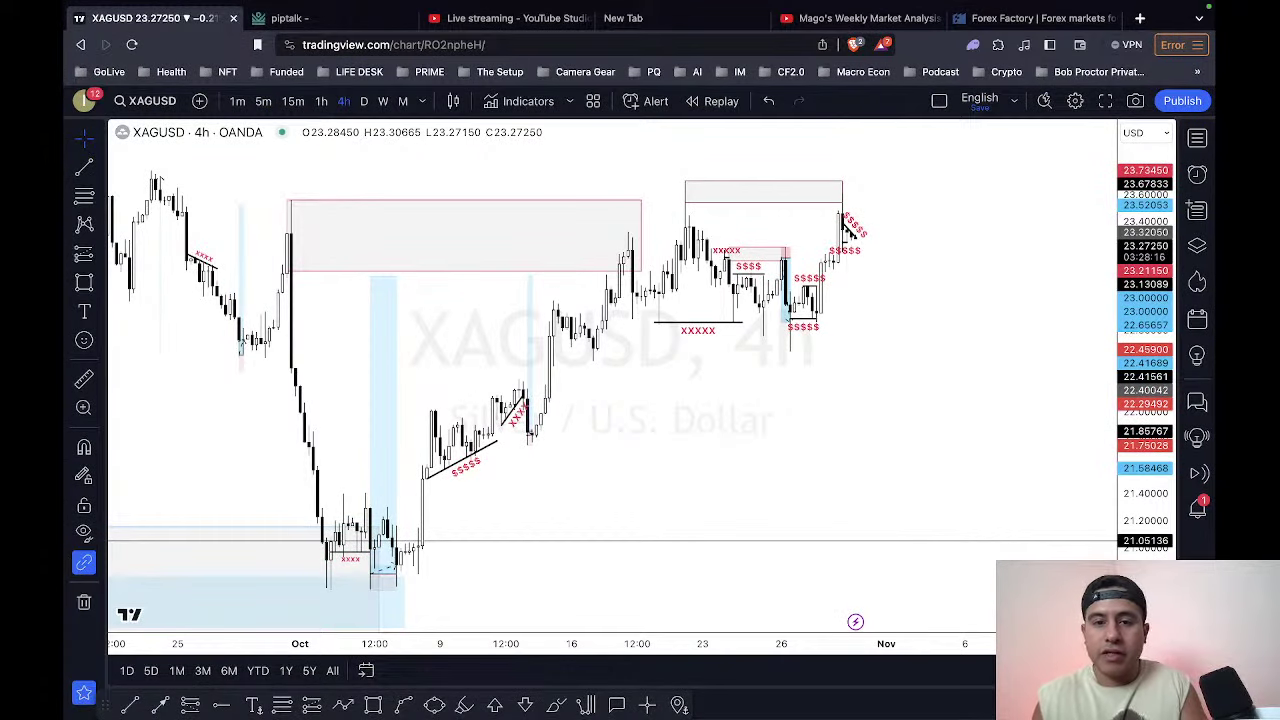
pyautogui.hotkey('shift', 'f')
pyautogui.moveTo(690, 290); pyautogui.dragTo(842, 160)
pyautogui.press('Delete')
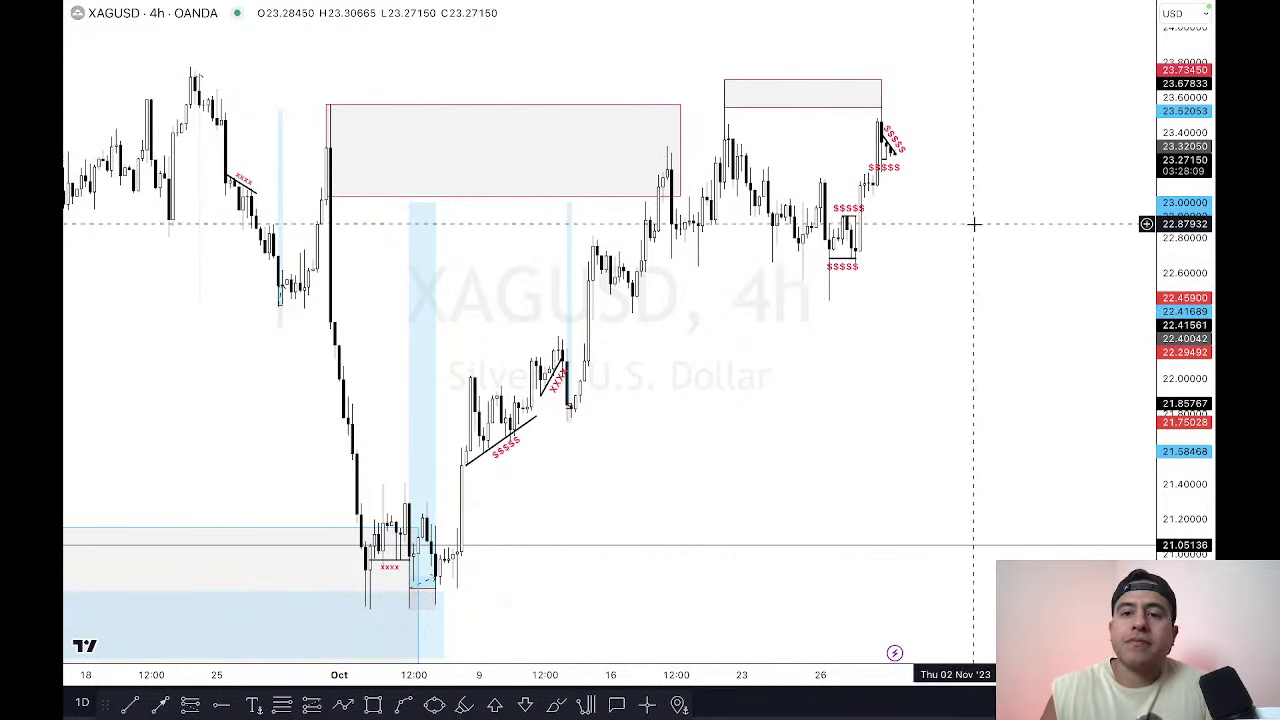
# Step: Change the XAGUSD chart interval to 1 week and frame the 2023 price action
pyautogui.moveTo(974, 224); pyautogui.dragTo(1066, 242)
pyautogui.write('1W')
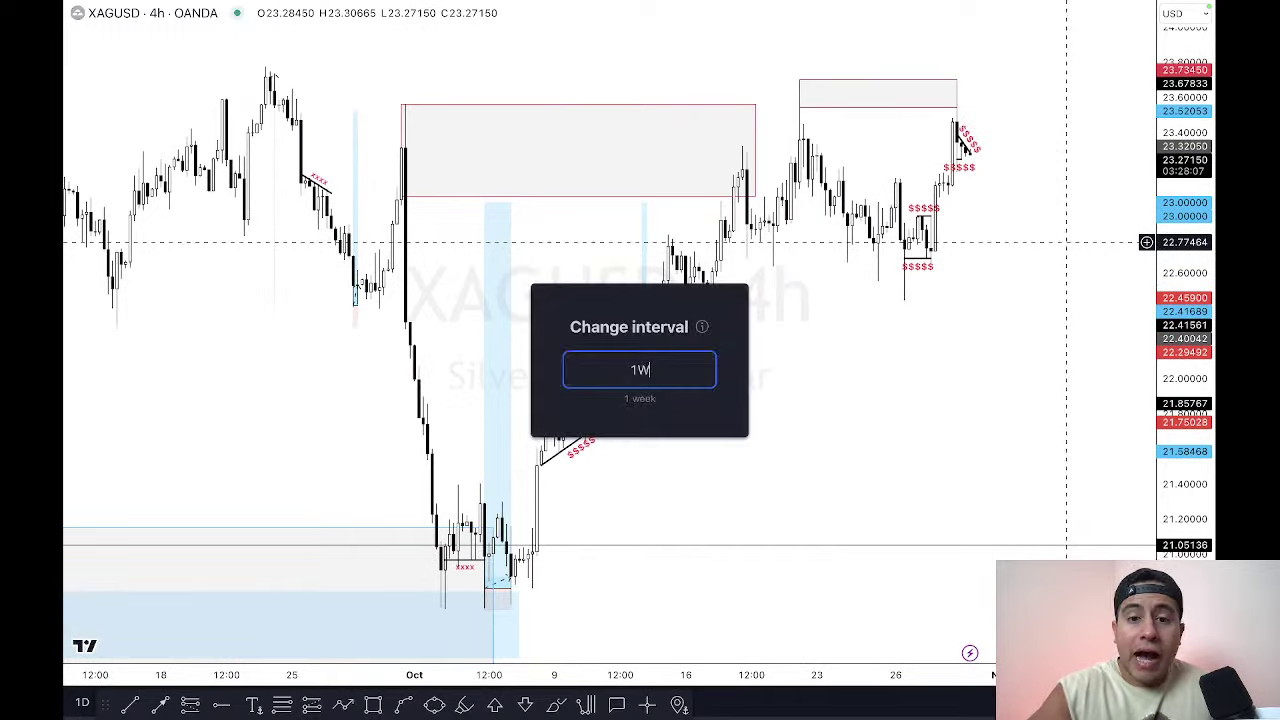
pyautogui.press('Return')
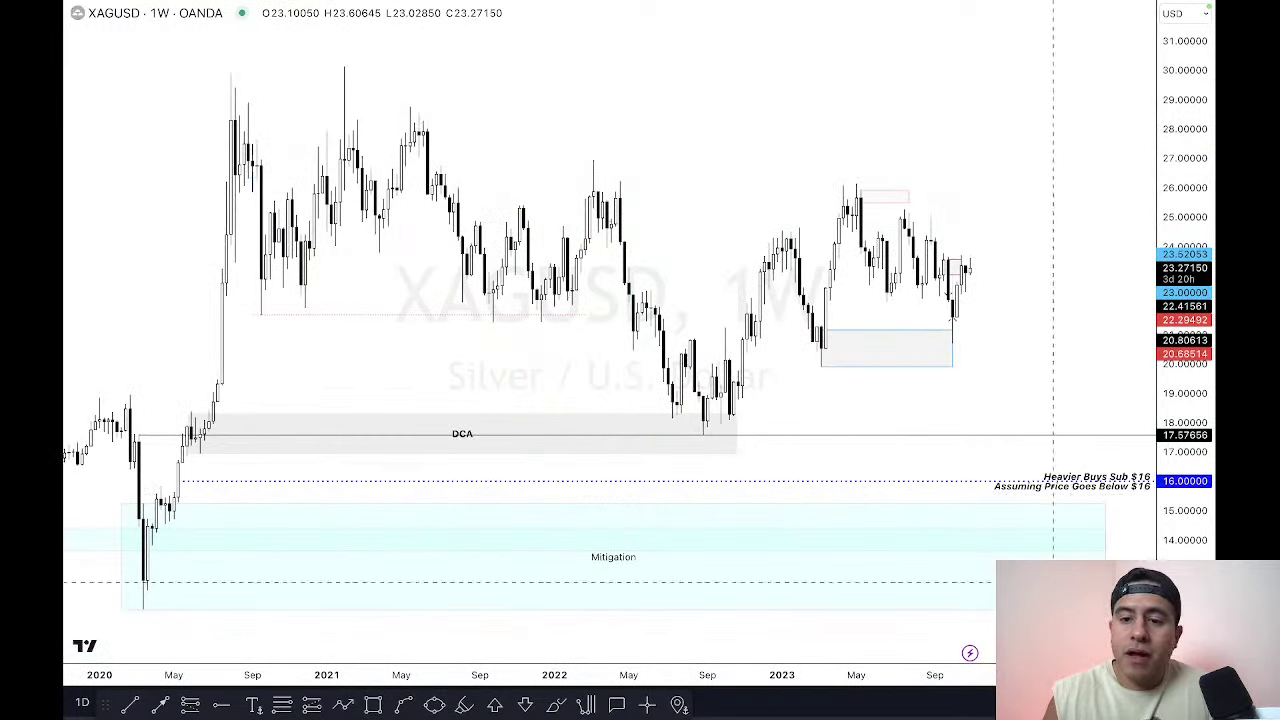
pyautogui.scroll(5, 777, 372)
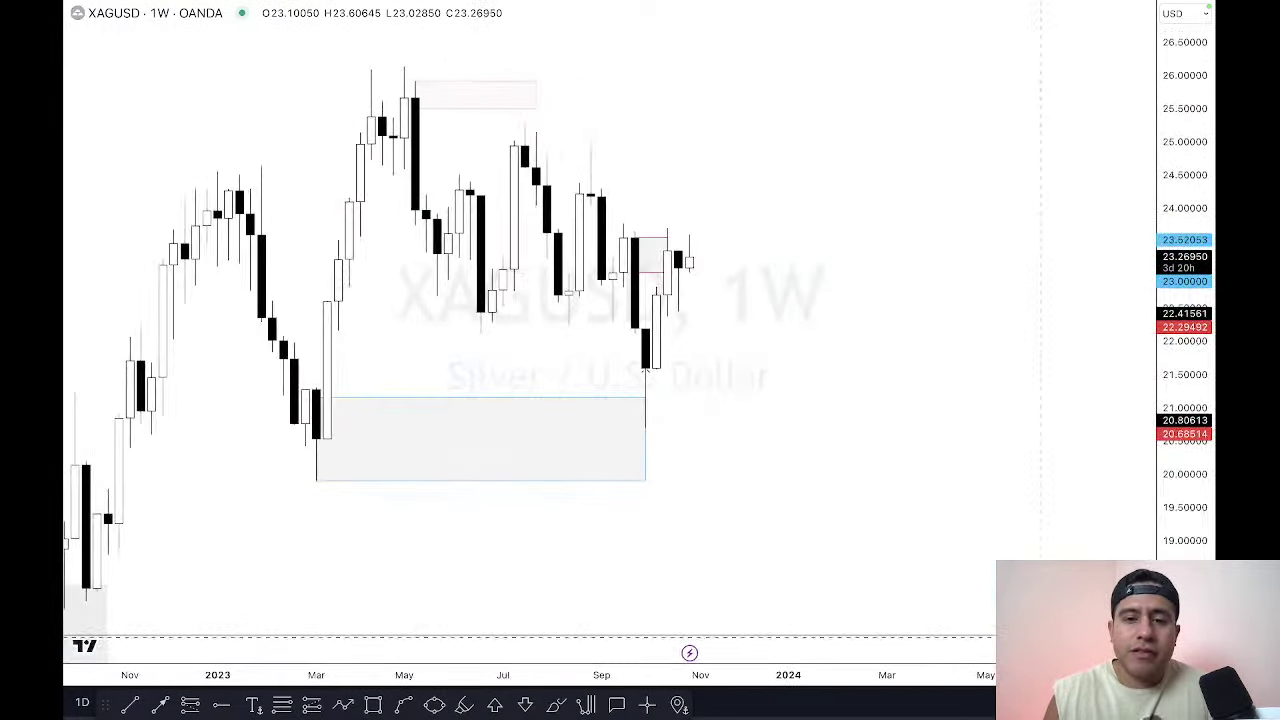
pyautogui.moveTo(777, 372); pyautogui.dragTo(964, 374)
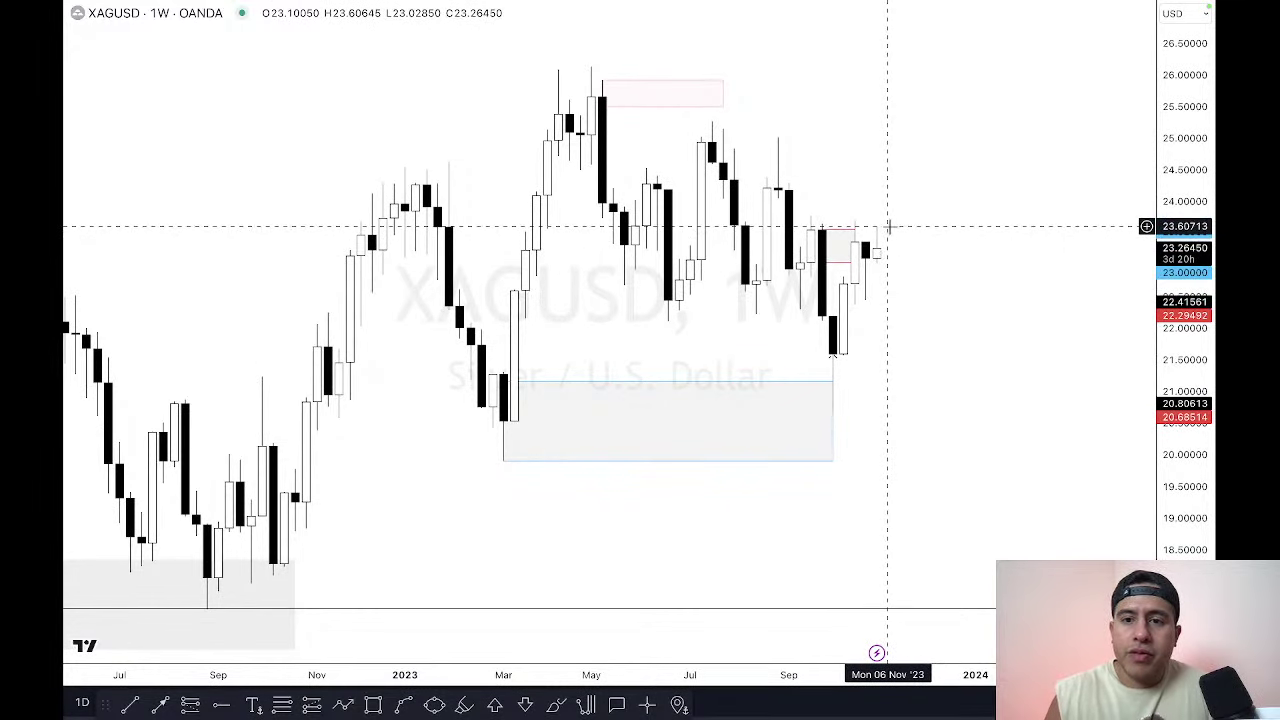
# Step: Change the XAGUSD chart interval to 1 day to examine the October price action
pyautogui.write('1')
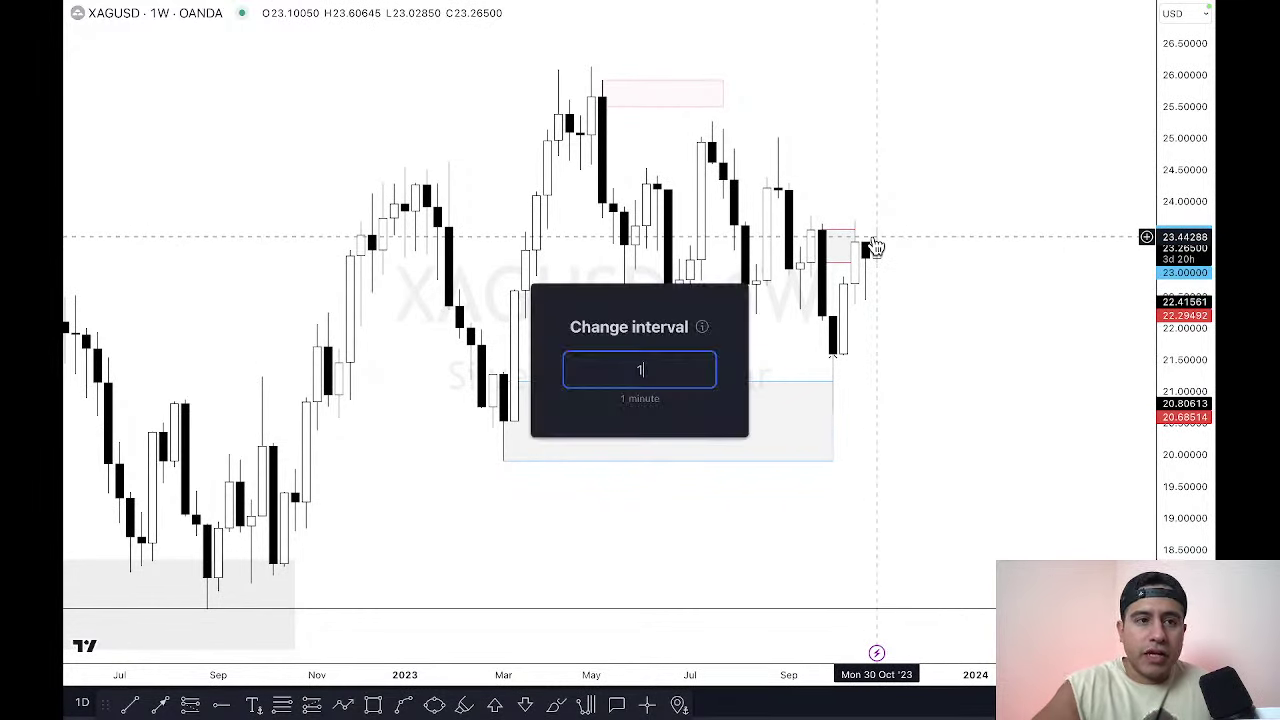
pyautogui.write('D')
pyautogui.press('Return')
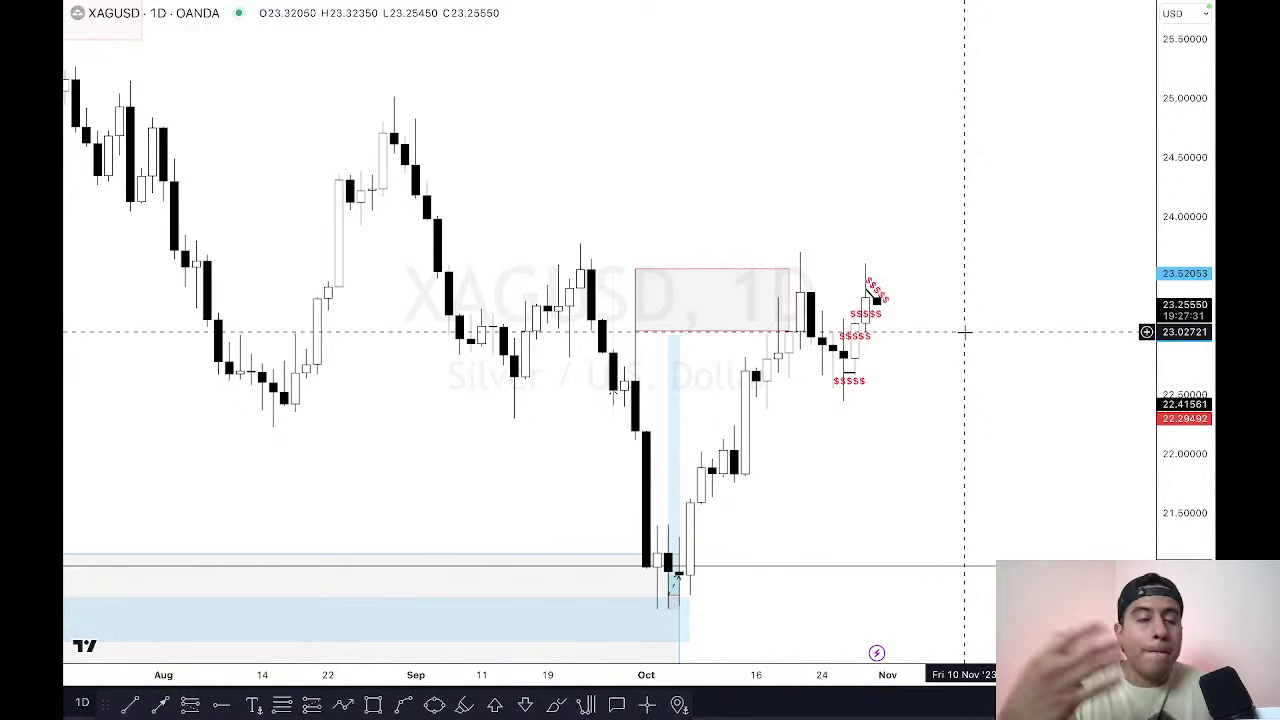
# Step: Change the XAGUSD chart interval to 4 hours and frame price action from late September through 30 October
pyautogui.write('4h')
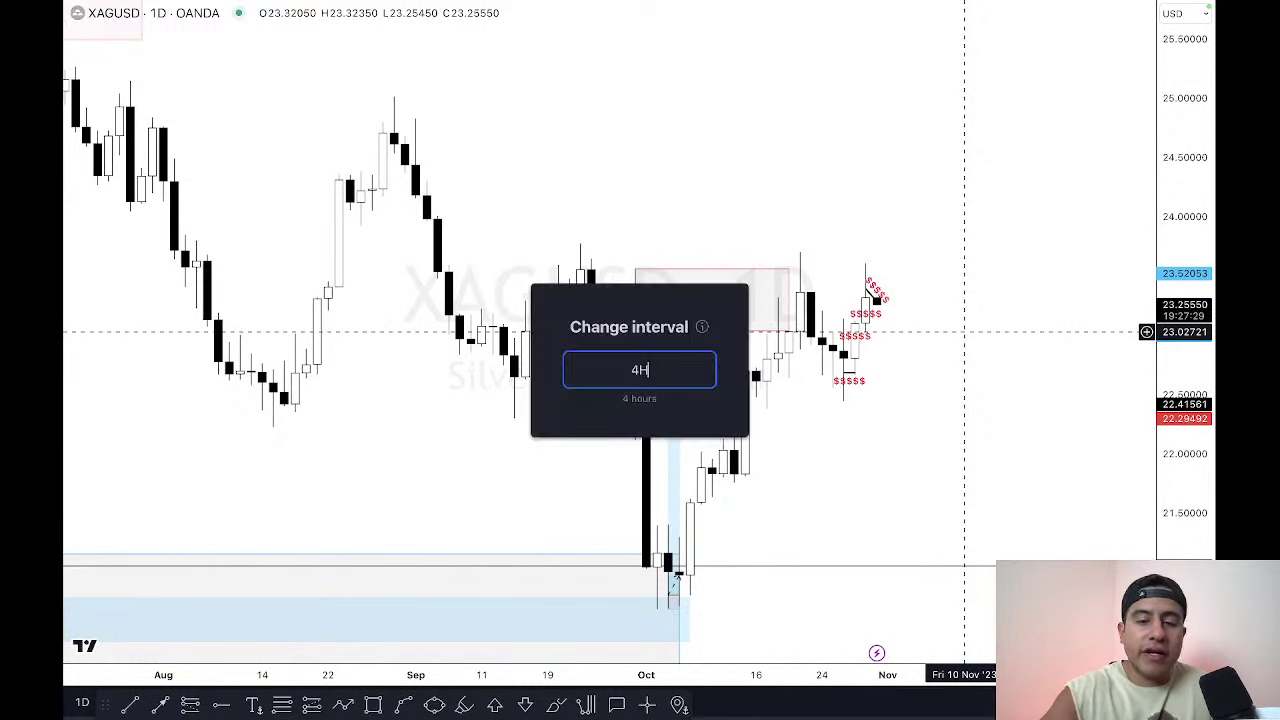
pyautogui.press('Return')
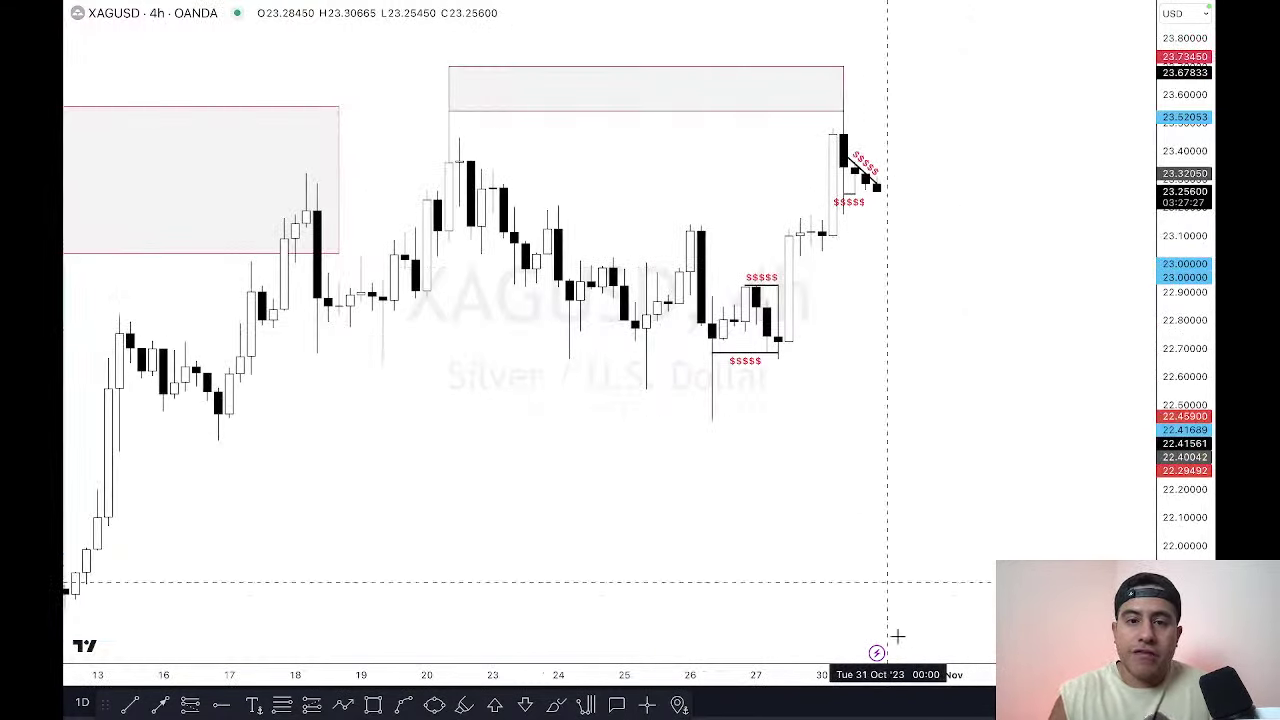
pyautogui.scroll(-5, 983, 677)
pyautogui.scroll(-2, 983, 677)
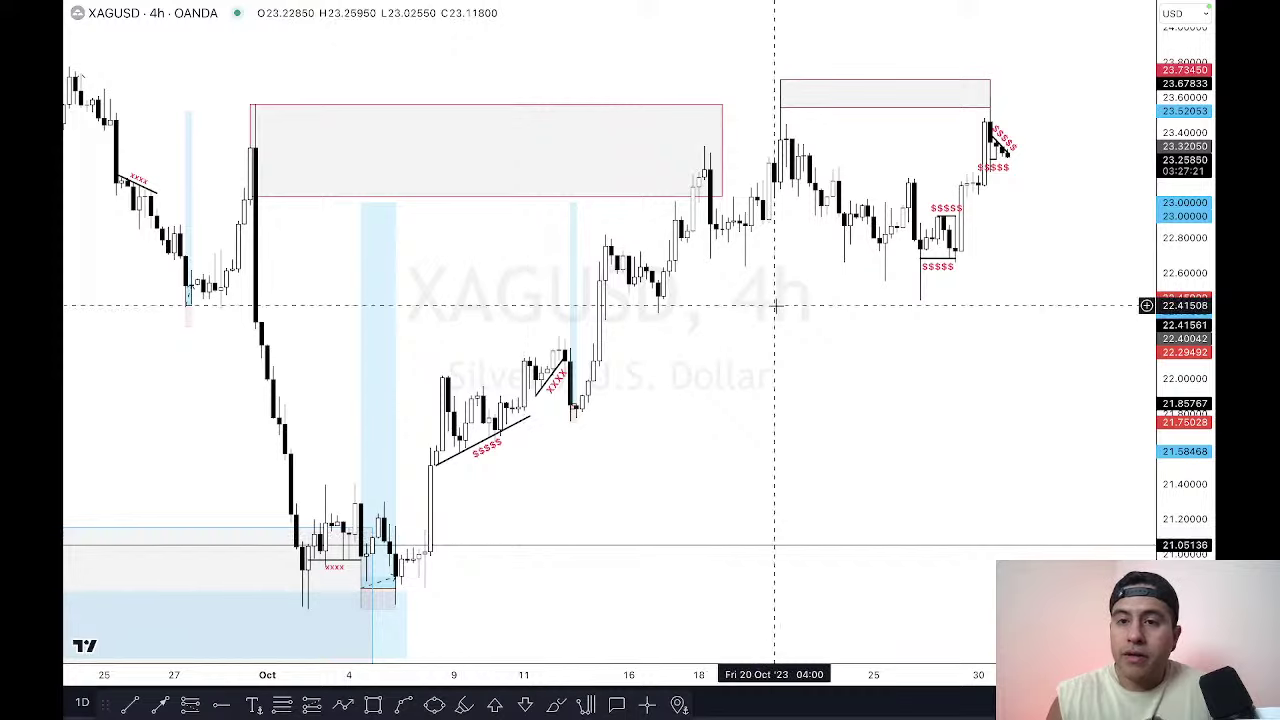
pyautogui.moveTo(946, 318); pyautogui.dragTo(831, 309)
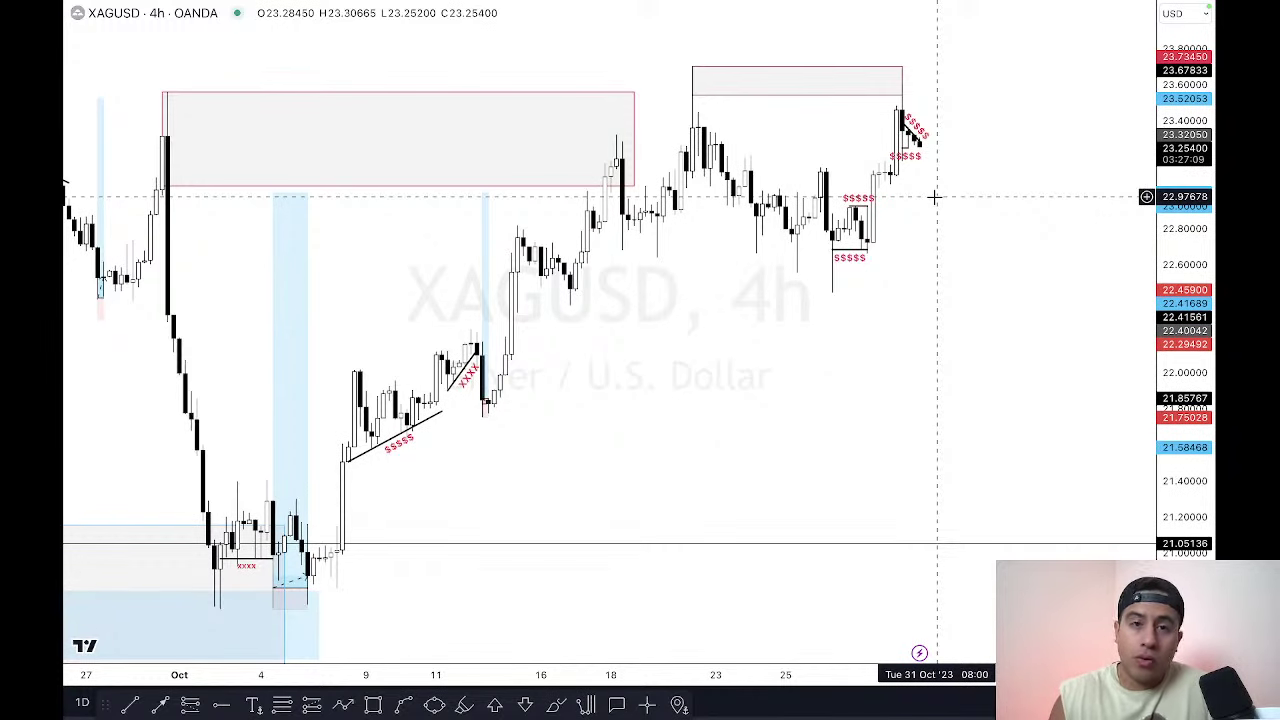
# Step: Switch the chart to XAUUSD, set the interval to 1 hour, and frame price action from 20 to 30 October
pyautogui.press('space')
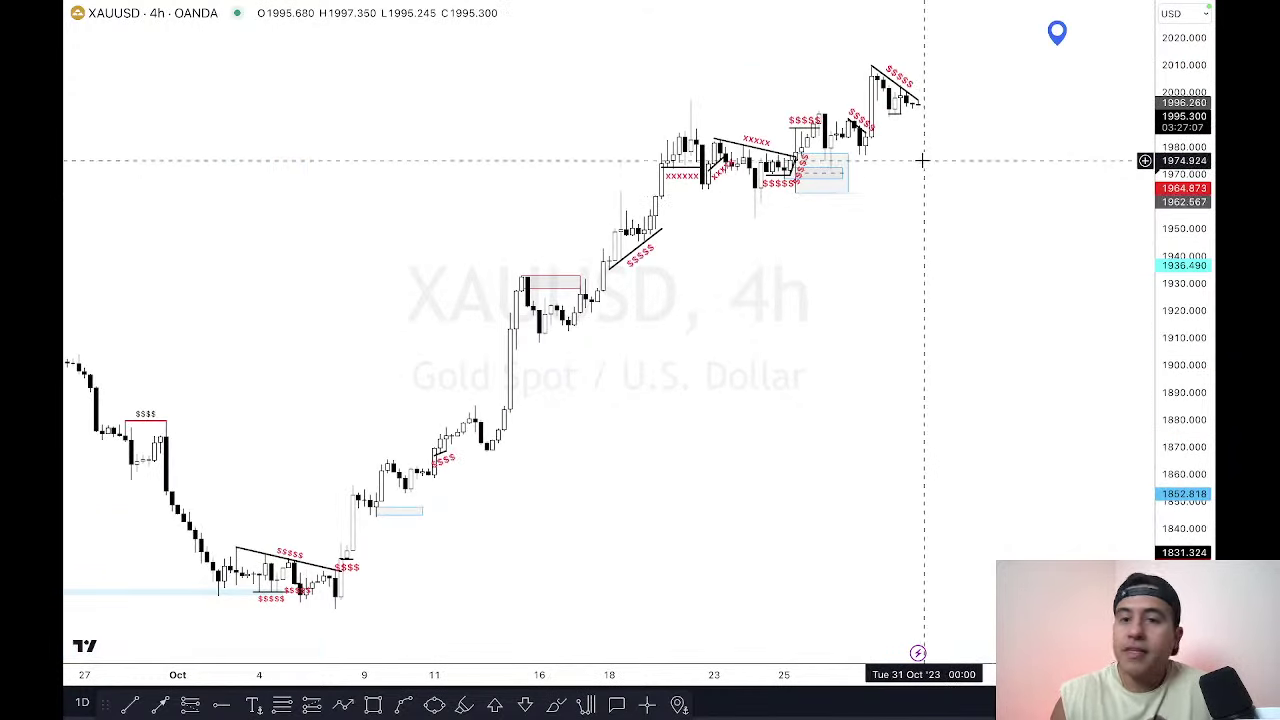
pyautogui.write('1H')
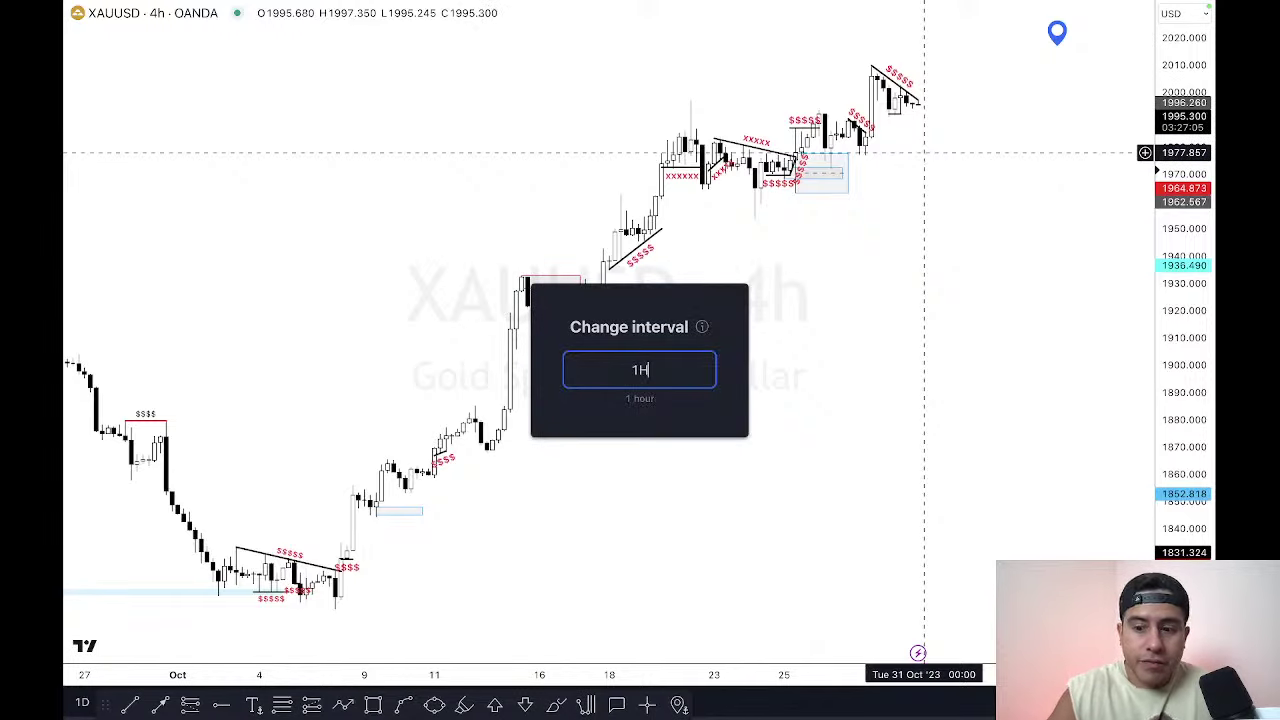
pyautogui.press('Return')
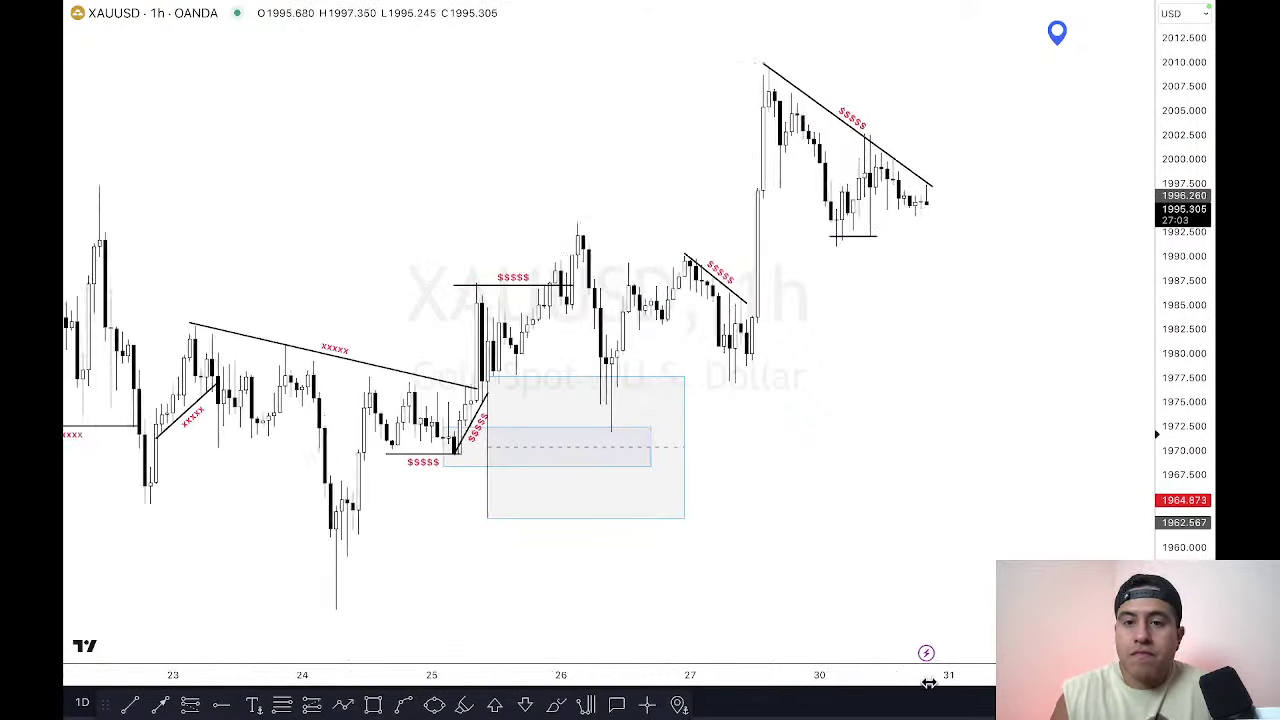
pyautogui.moveTo(929, 683)
pyautogui.mouseDown()
pyautogui.moveTo(962, 683)
pyautogui.moveTo(938, 683)
pyautogui.mouseUp()
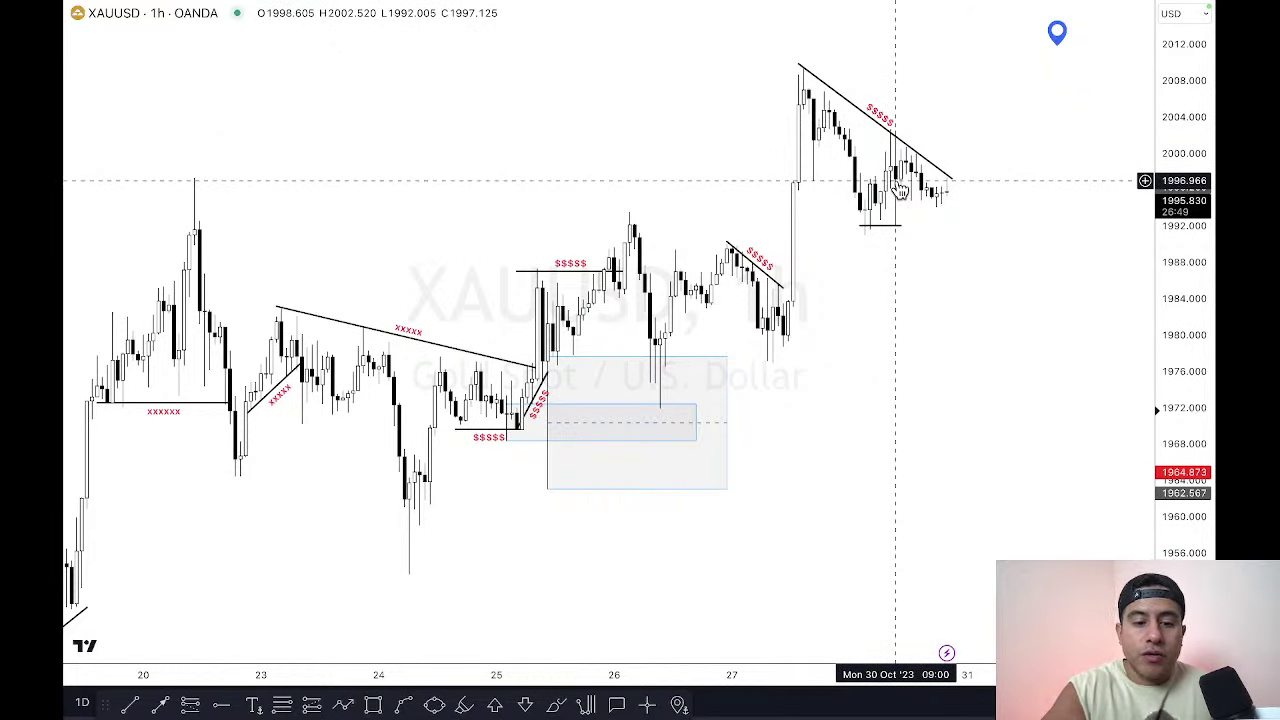
# Step: Change the XAUUSD chart interval to 15 minutes and frame the price action from 26 to 30 October
pyautogui.write('15')
pyautogui.press('Return')
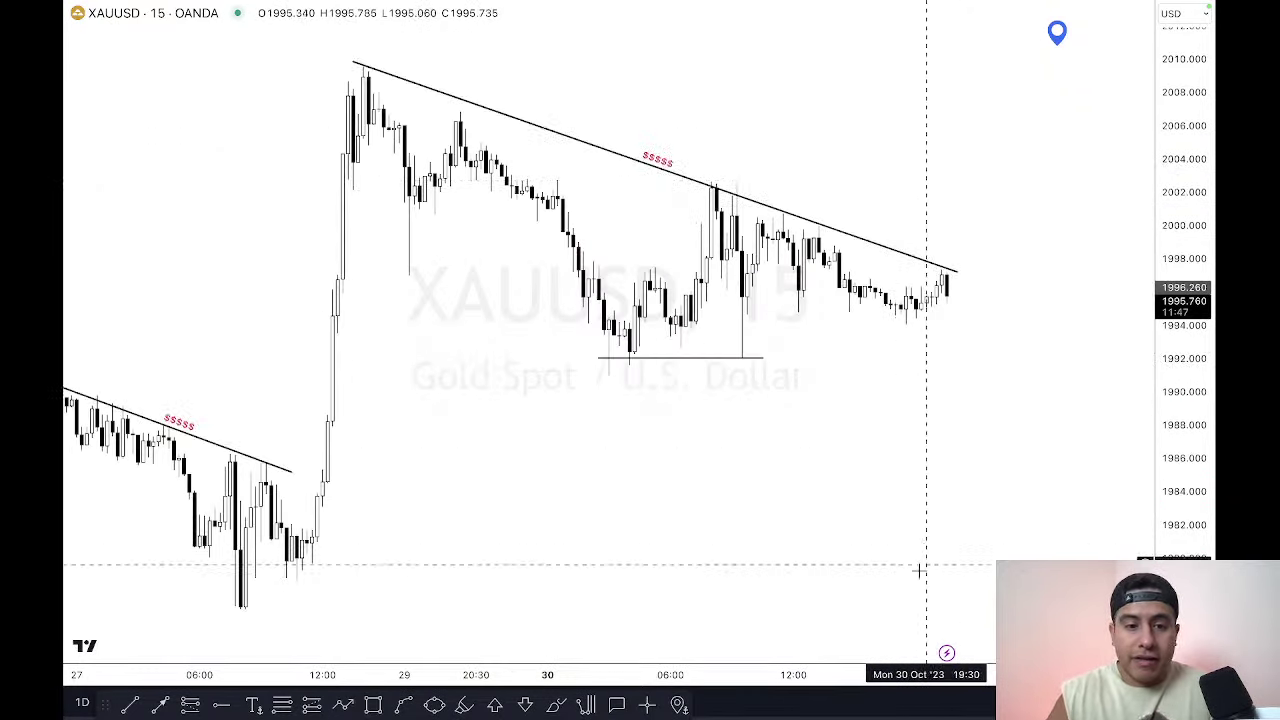
pyautogui.scroll(-5, 970, 675)
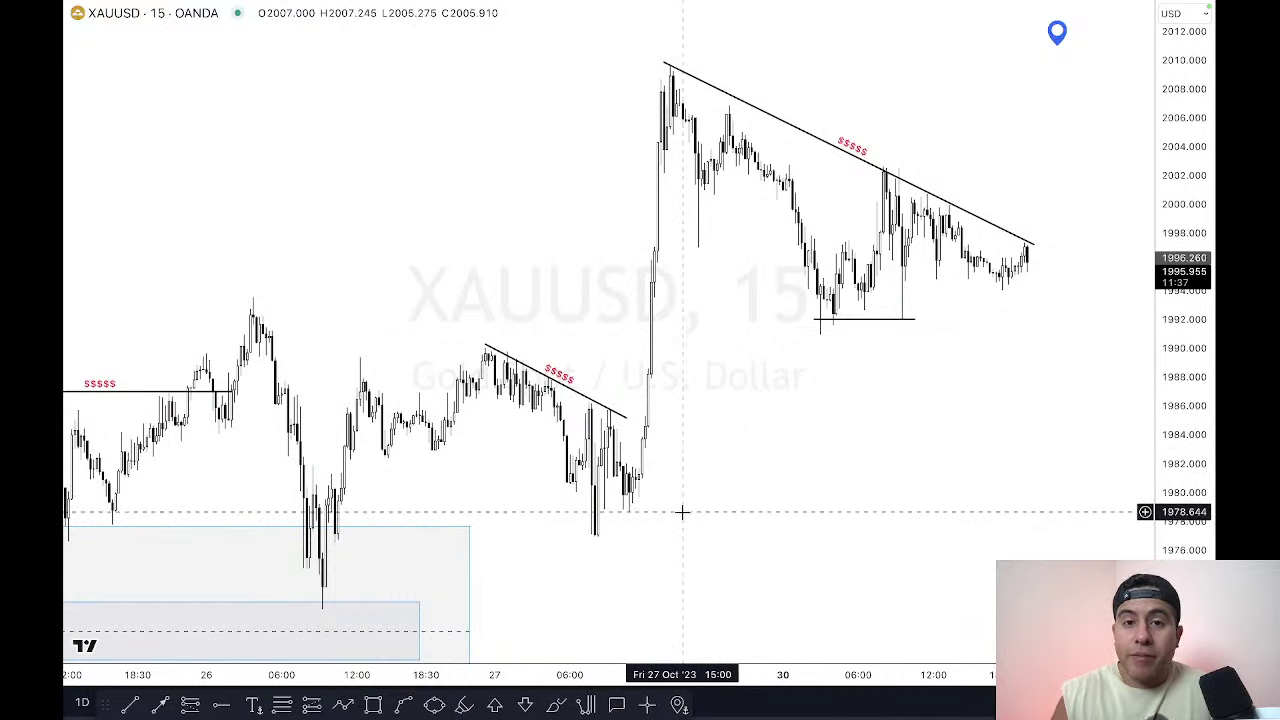
# Step: Compare the 15-minute XAUUSD chart with XAGUSD over the same dates, finishing on XAUUSD with the latest 30 October candles framed
pyautogui.press('space')
pyautogui.press('space')
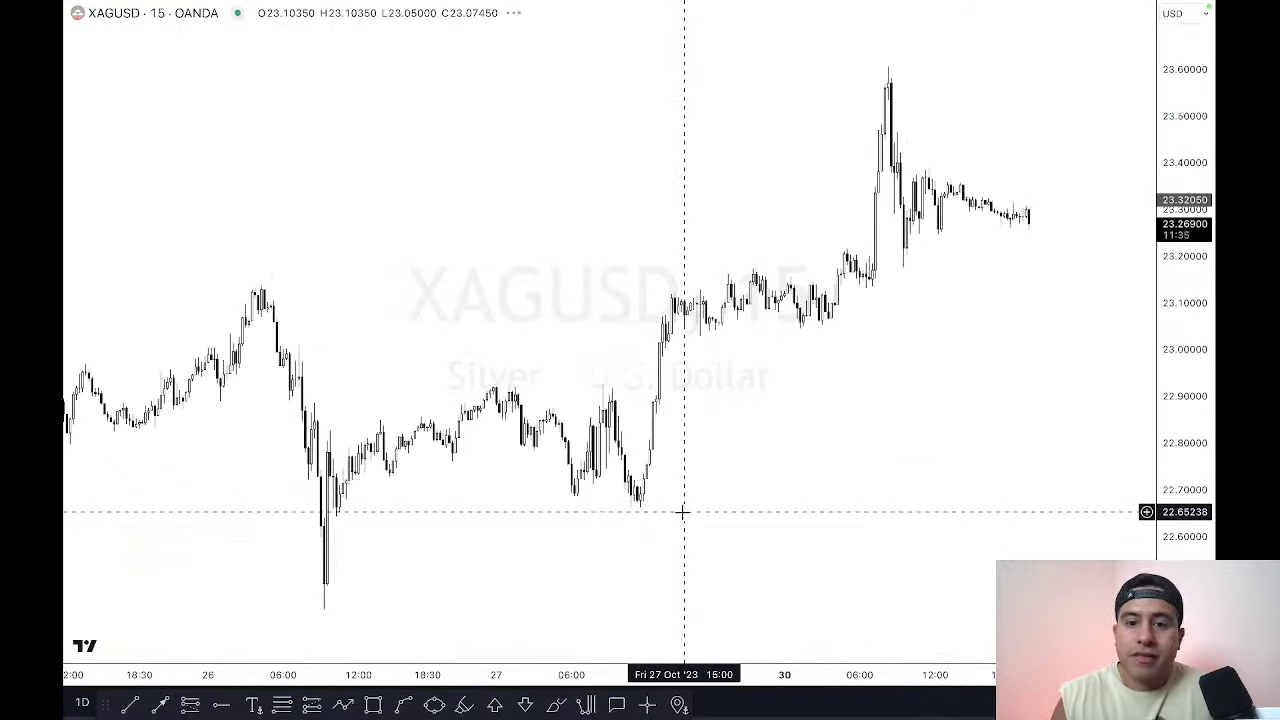
pyautogui.press('space')
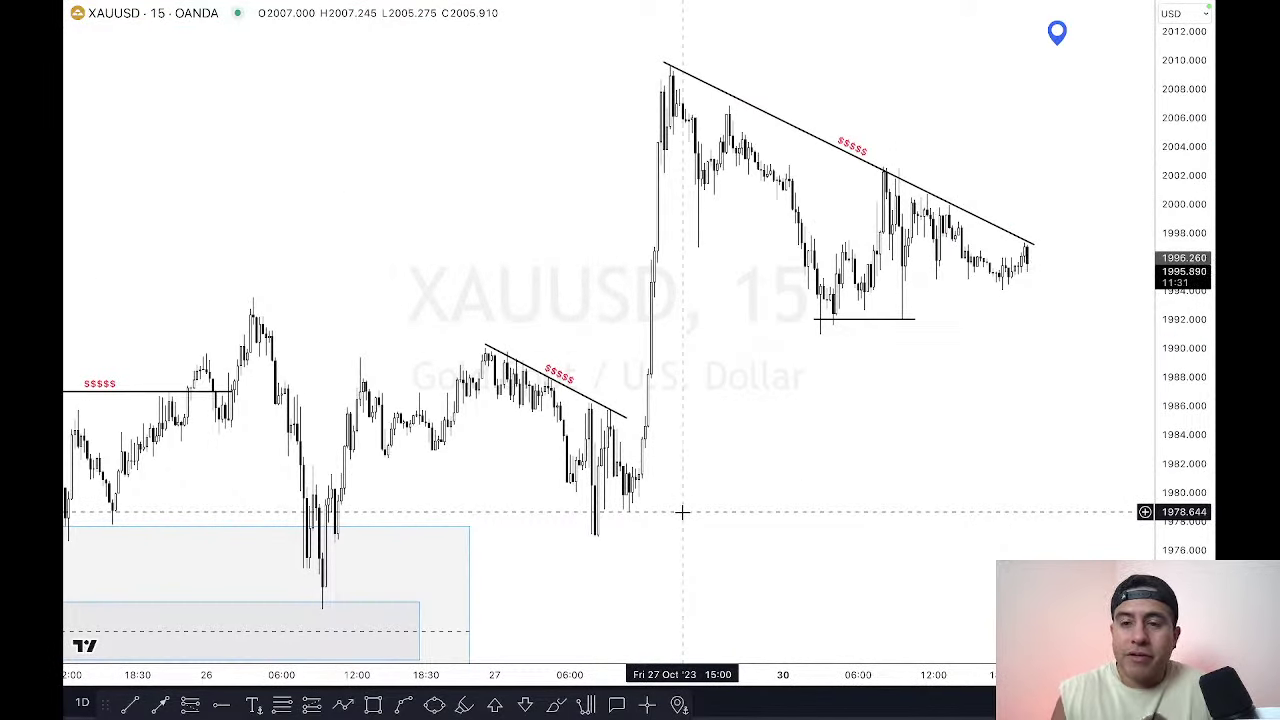
pyautogui.hscroll(5, 846, 503)
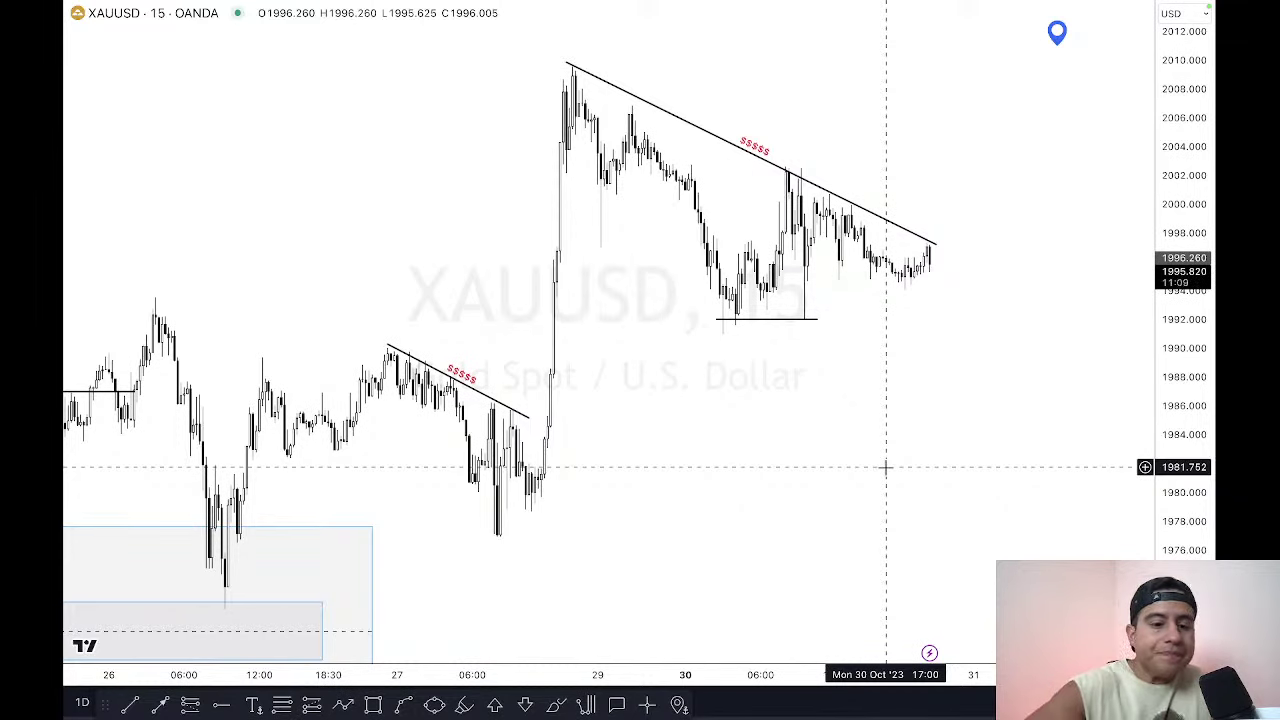
# Step: Change the XAUUSD chart interval to 4 hours and frame price action from late August through 30 October
pyautogui.write('4H')
pyautogui.press('Return')
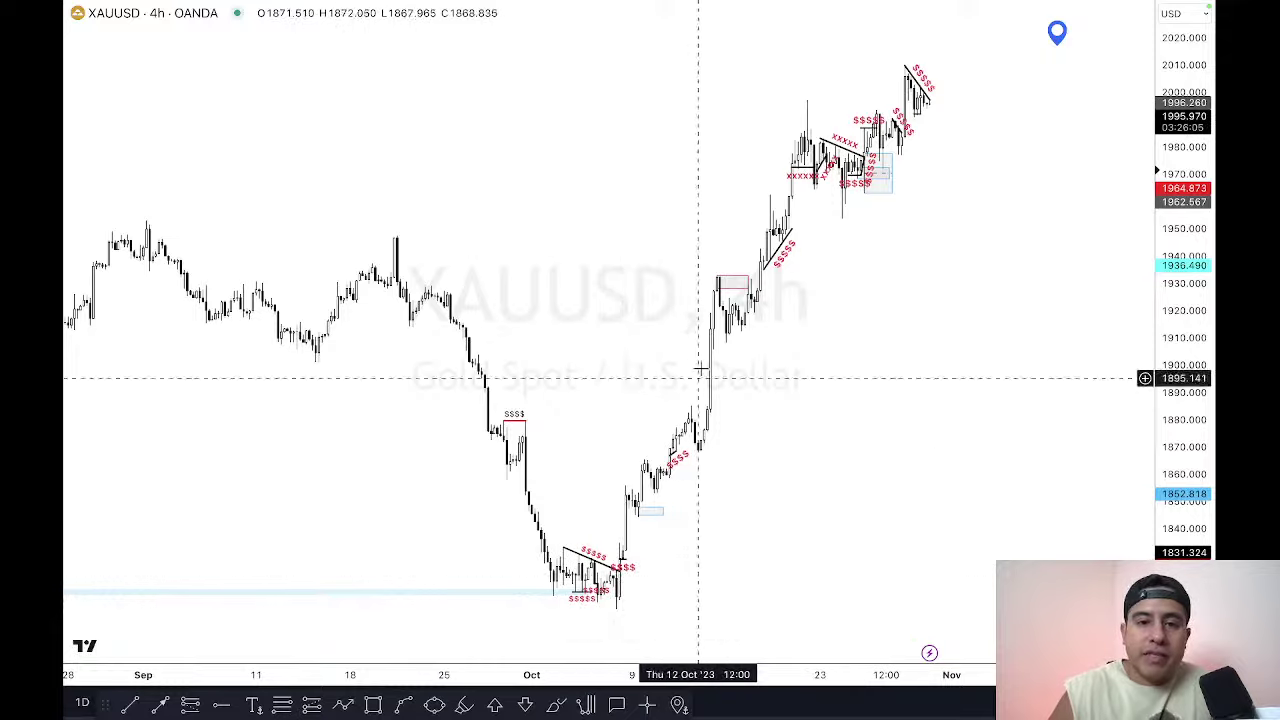
pyautogui.moveTo(615, 298); pyautogui.dragTo(735, 300)
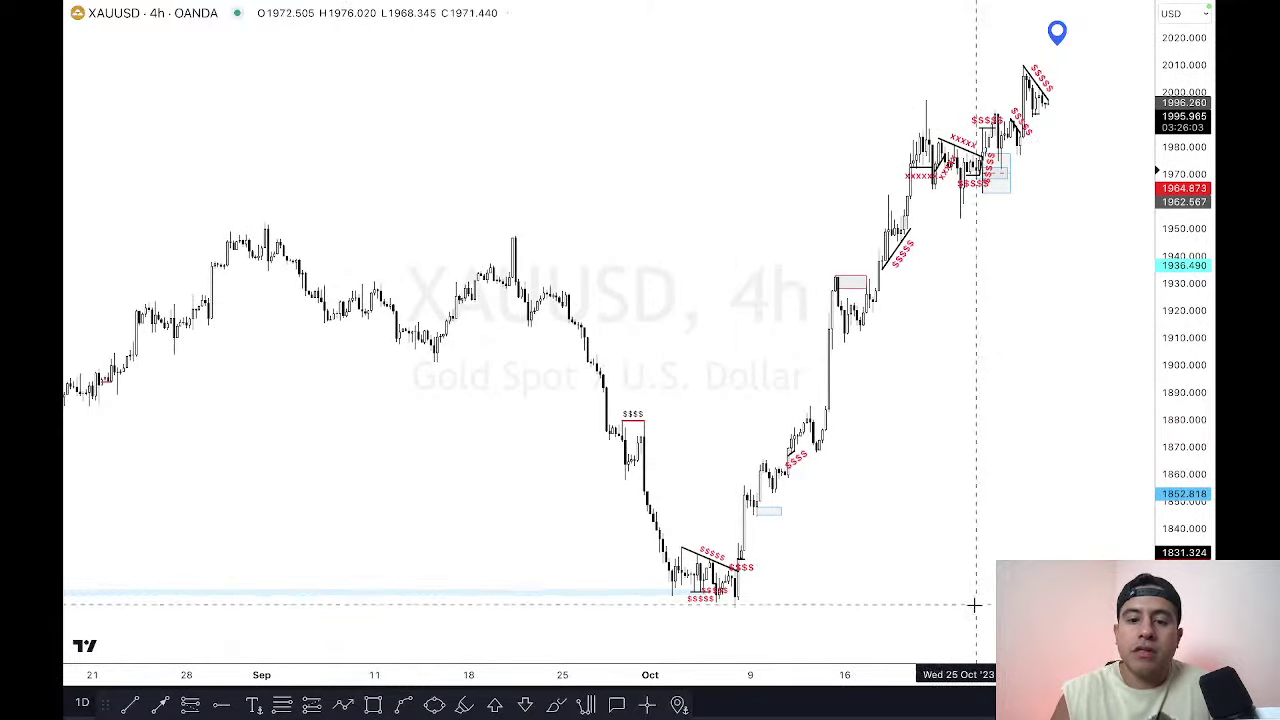
# Step: Compare the 4-hour XAUUSD chart with XAGUSD, framing price action from mid-September through late October
pyautogui.moveTo(988, 675); pyautogui.dragTo(928, 675)
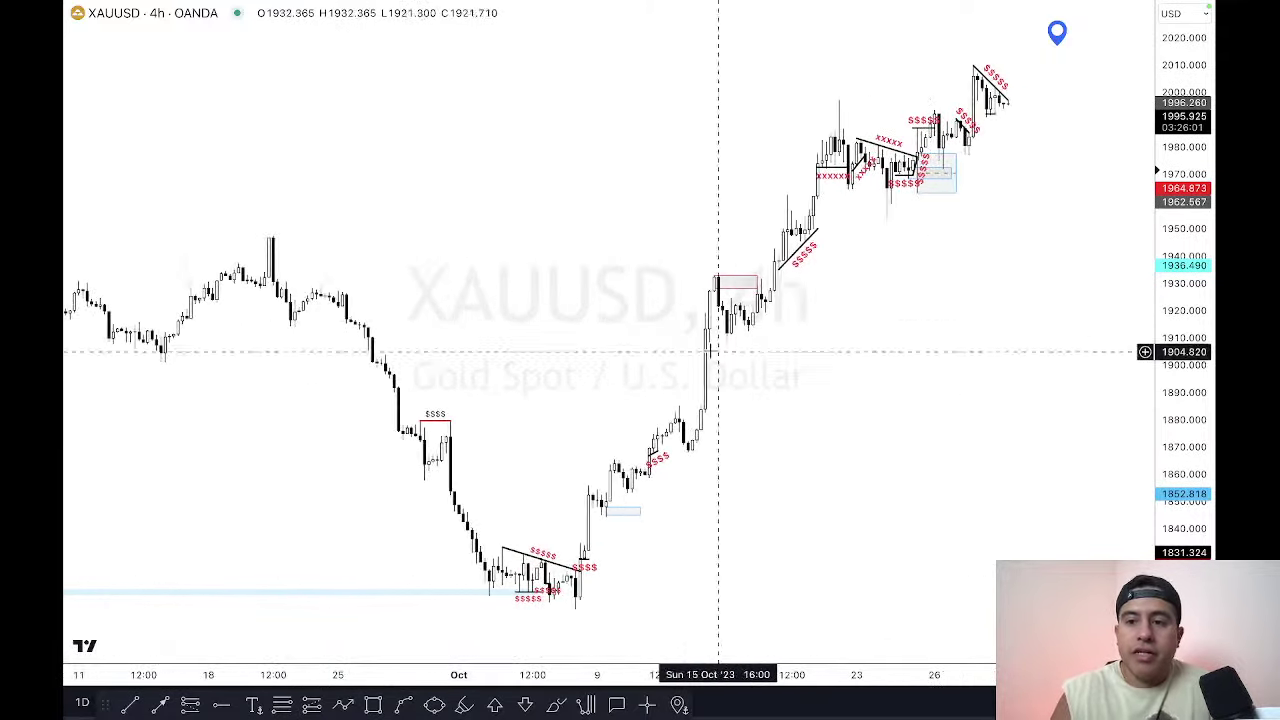
pyautogui.moveTo(560, 289); pyautogui.dragTo(632, 276)
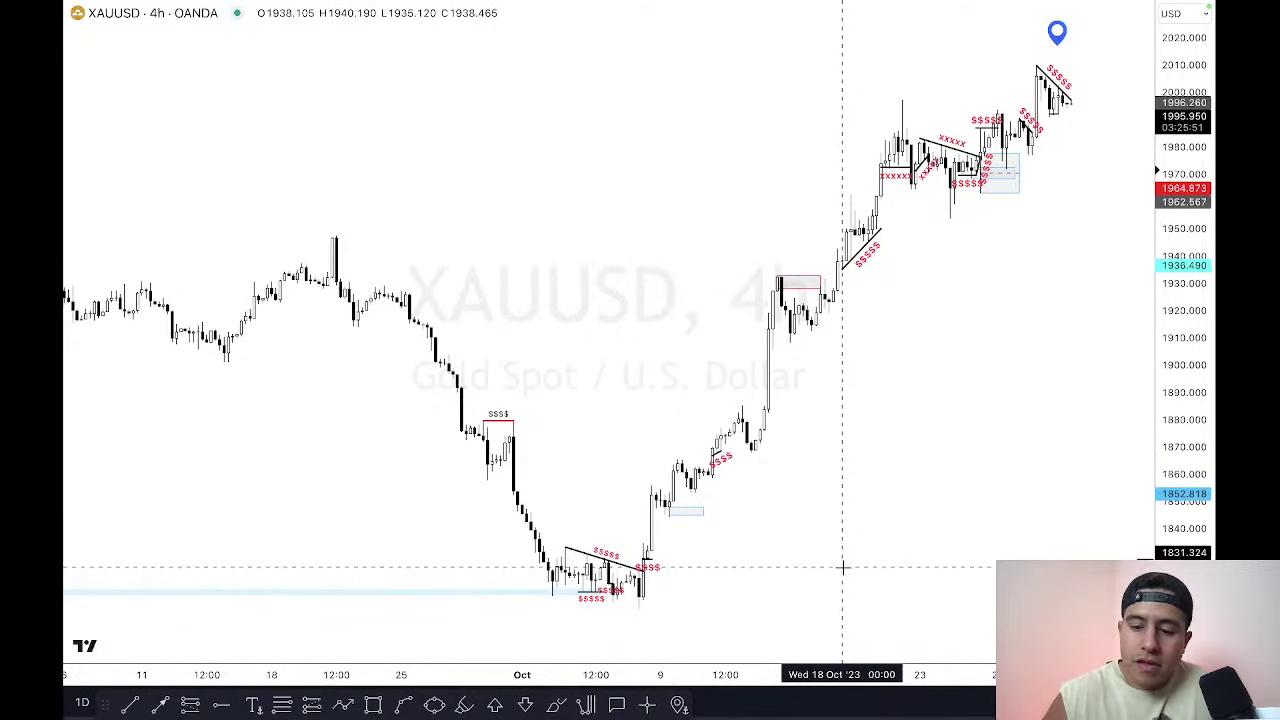
pyautogui.press('Down')
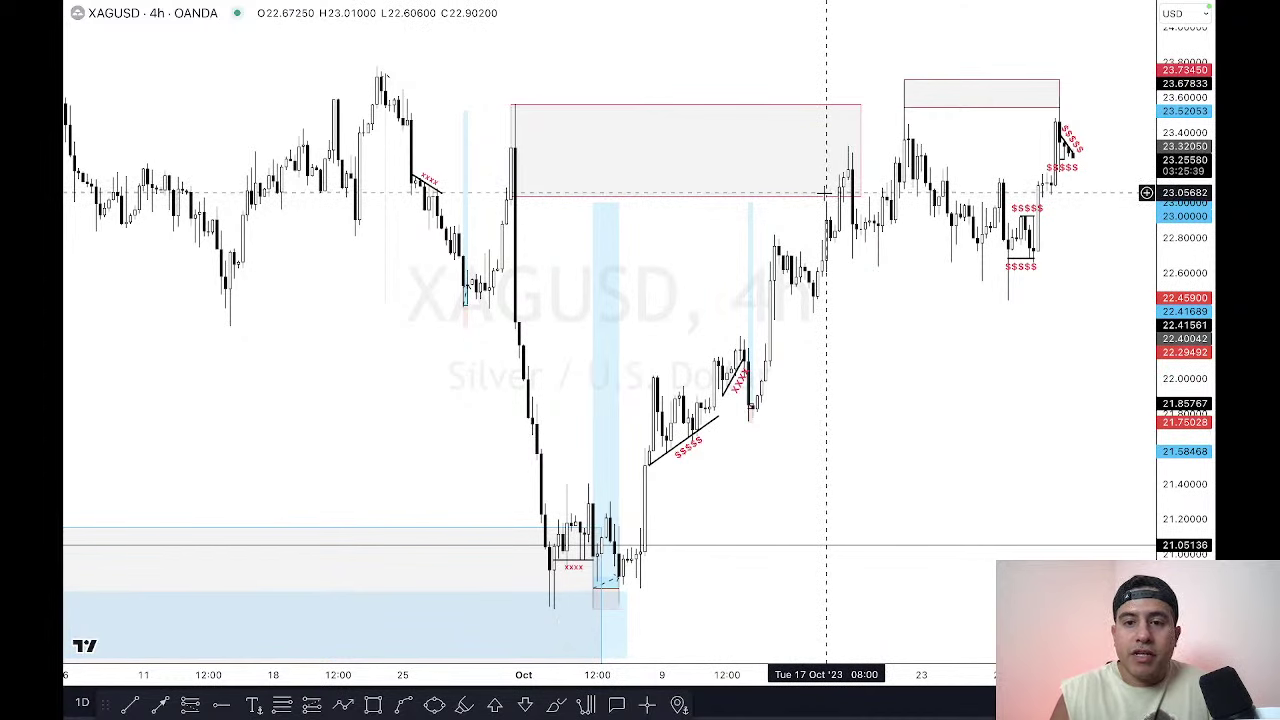
pyautogui.moveTo(902, 405); pyautogui.dragTo(836, 404)
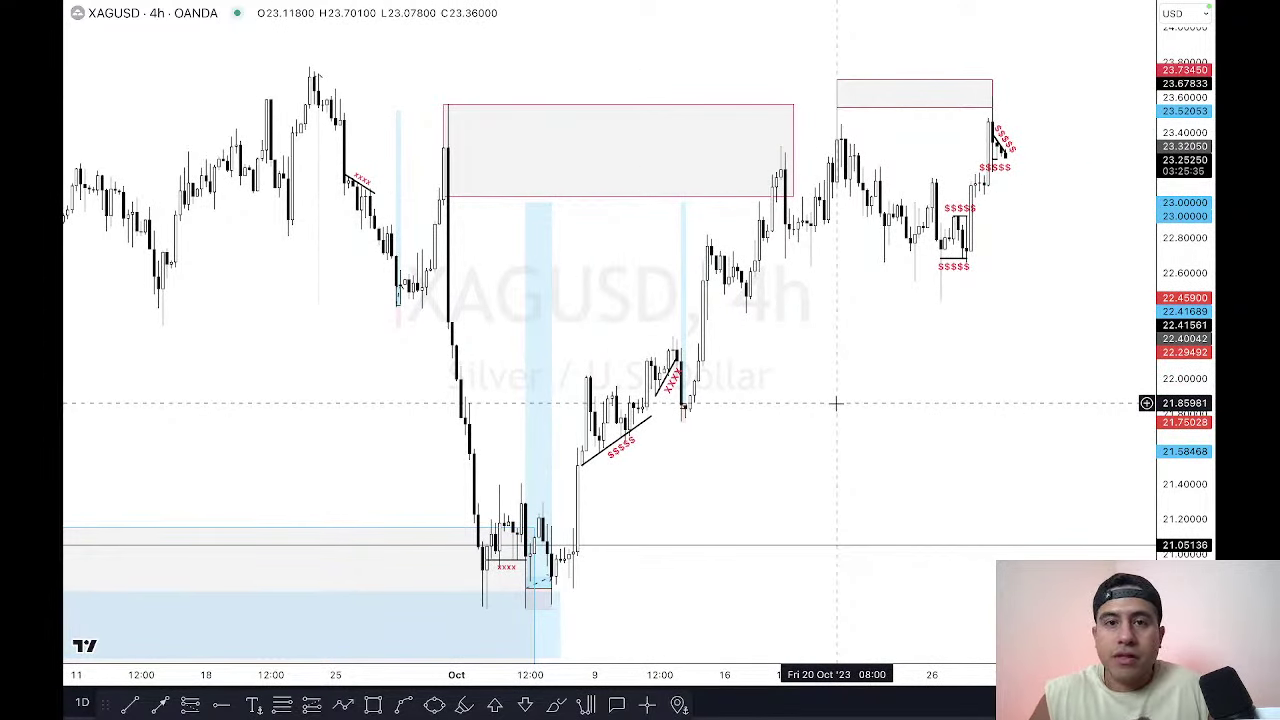
# Step: Close the empty browser tab, check the week's Forex Factory economic calendar, and return to the TradingView chart
pyautogui.press('Escape')
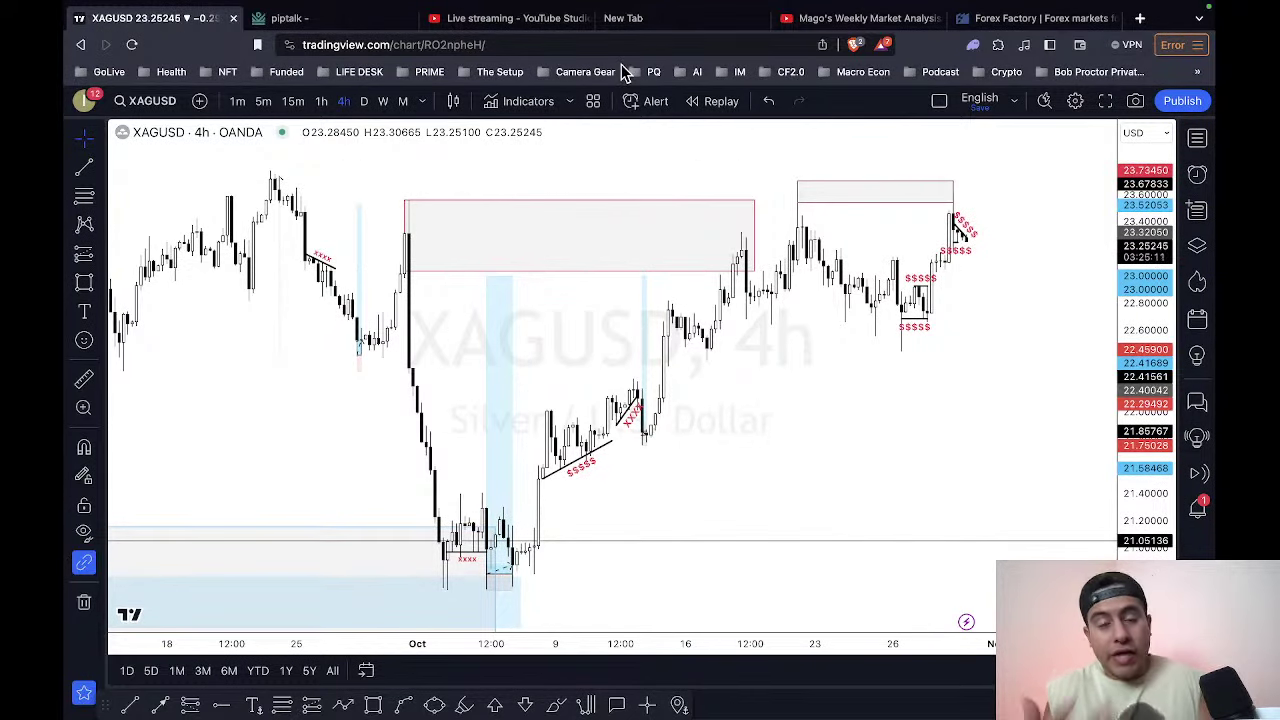
pyautogui.click(760, 20)
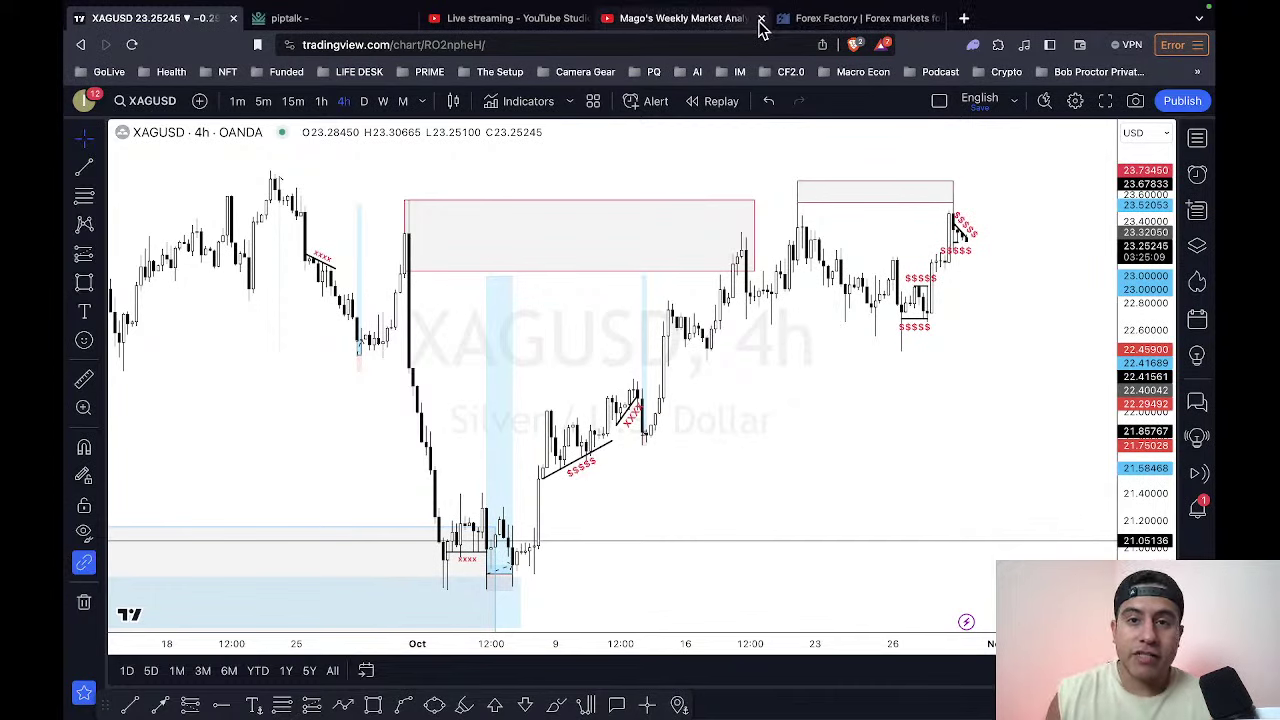
pyautogui.click(818, 27)
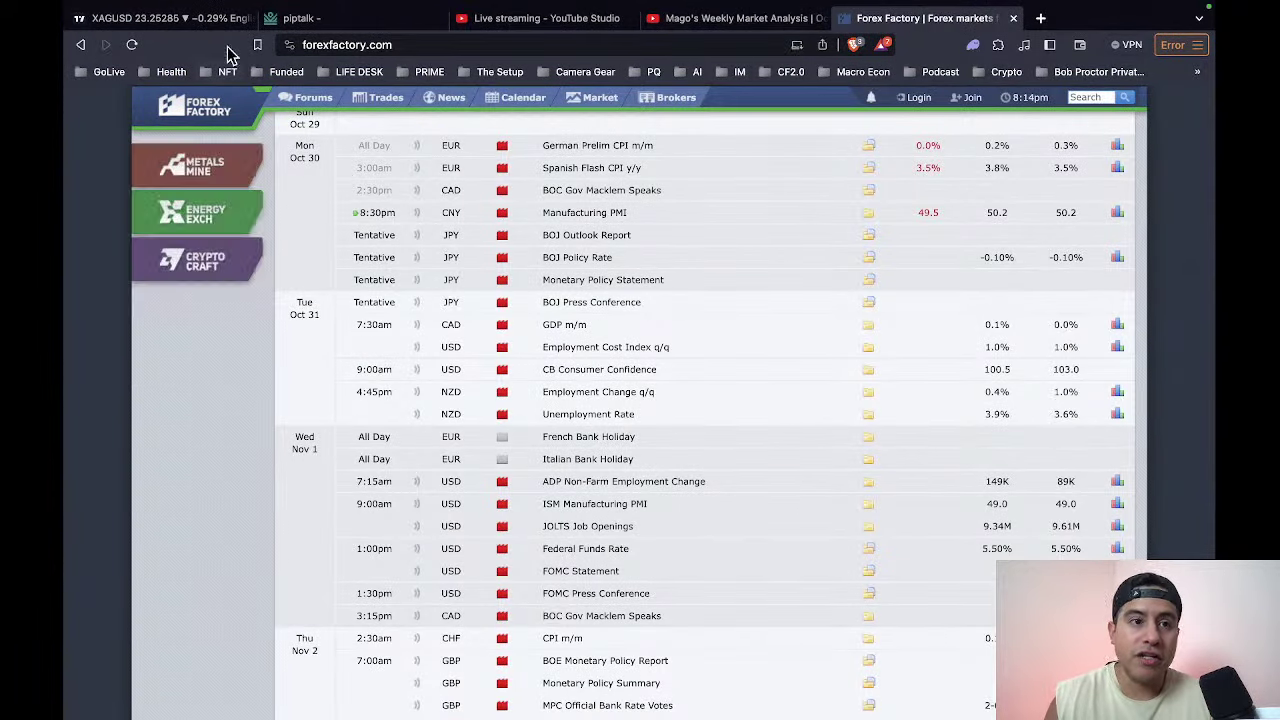
pyautogui.click(160, 18)
# Step: Switch the watchlist to JPY and load AUDJPY on the chart, hiding the watchlist again
pyautogui.click(1197, 138)
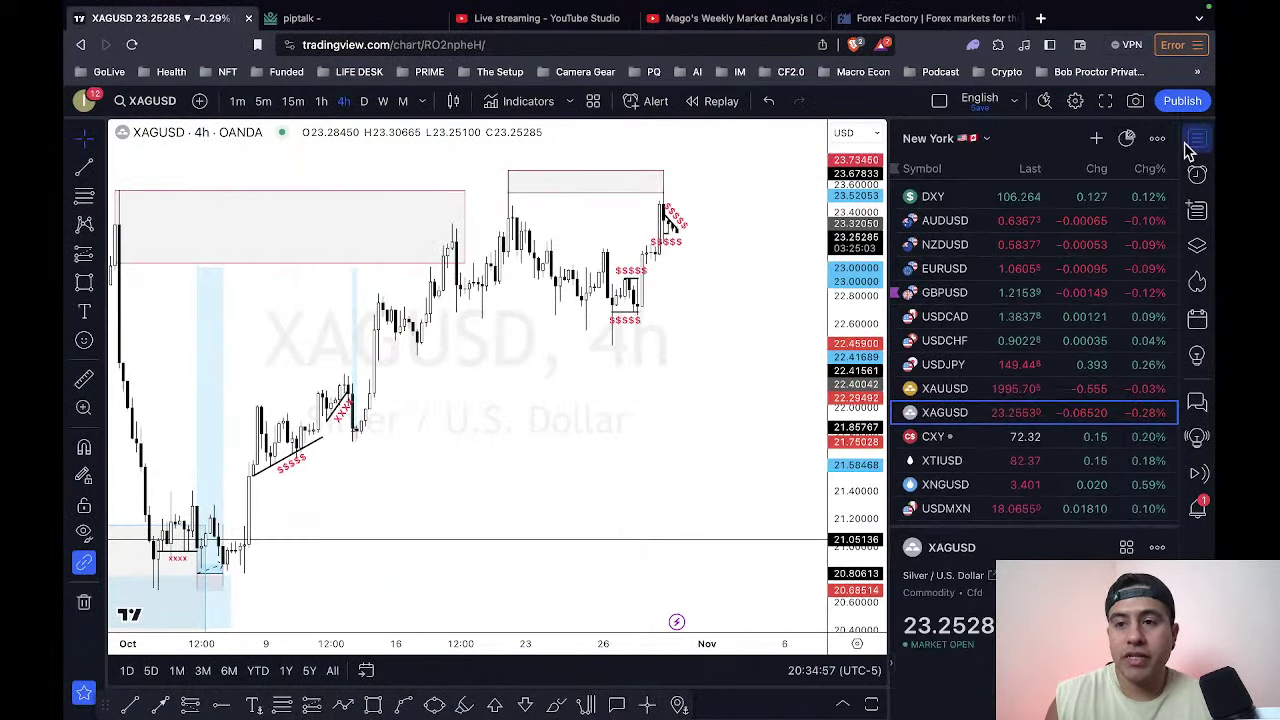
pyautogui.click(968, 138)
pyautogui.scroll(-5, 994, 467)
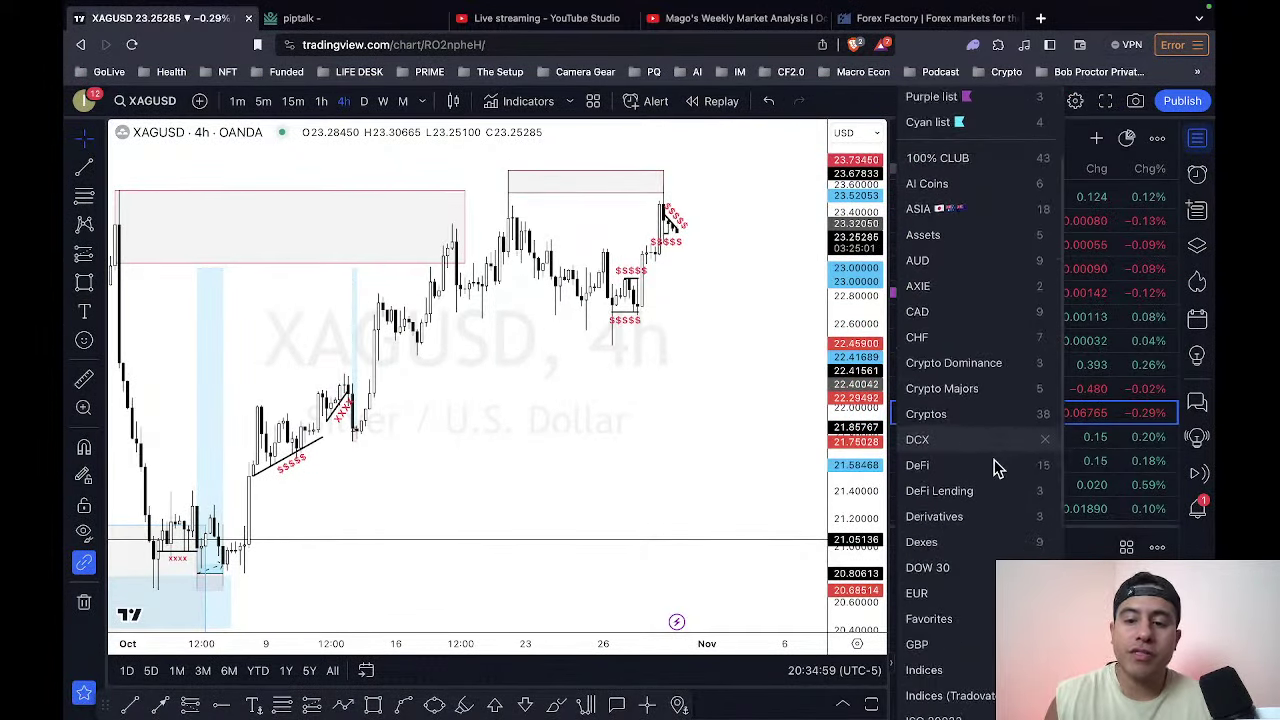
pyautogui.click(971, 500)
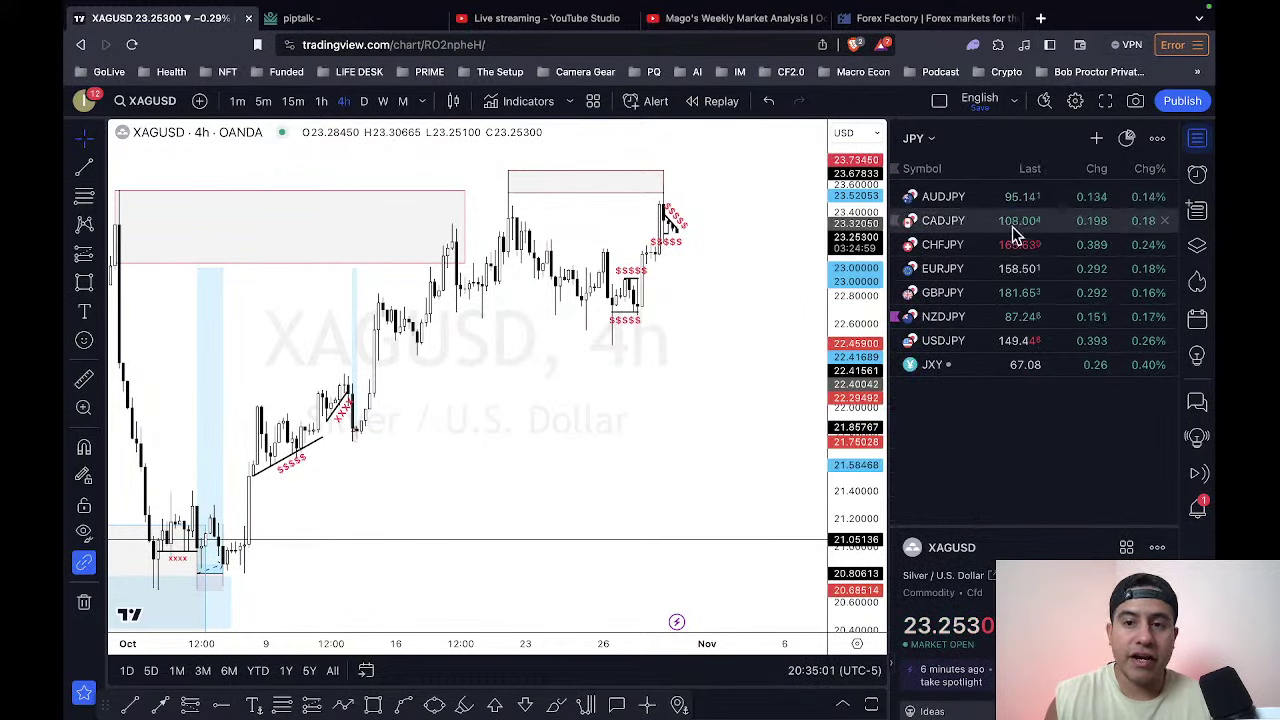
pyautogui.click(943, 196)
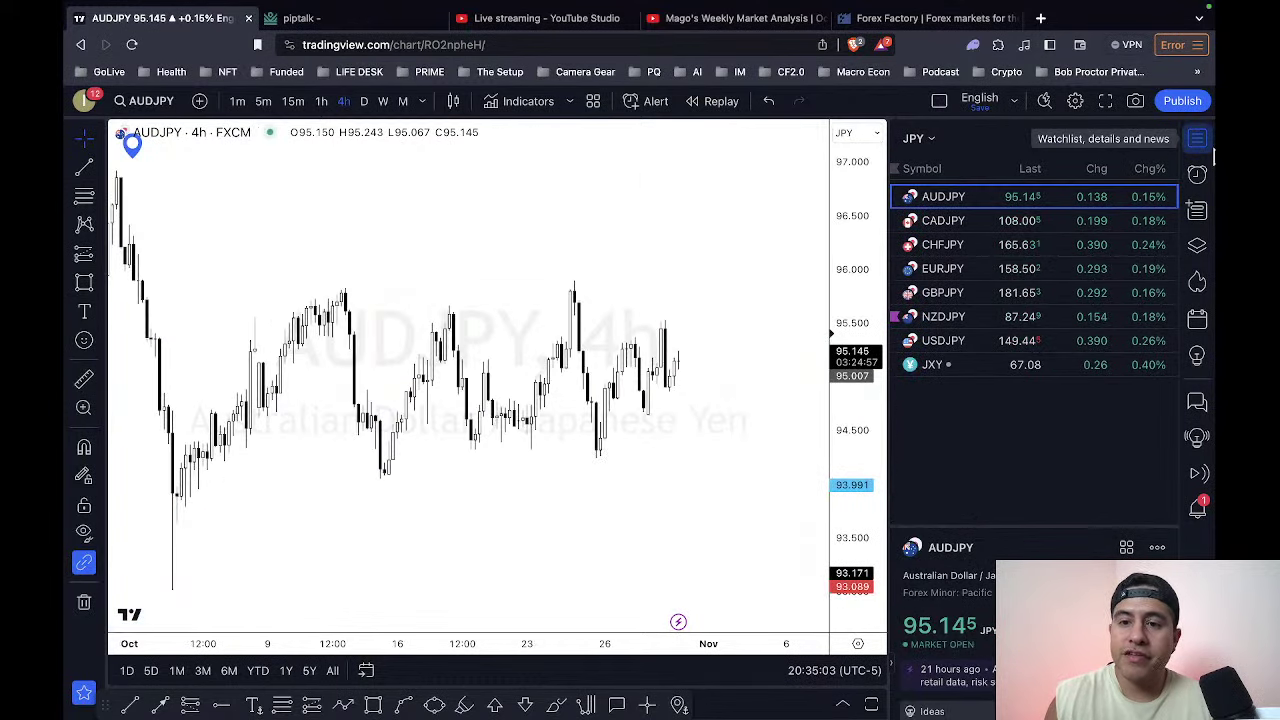
pyautogui.click(1199, 142)
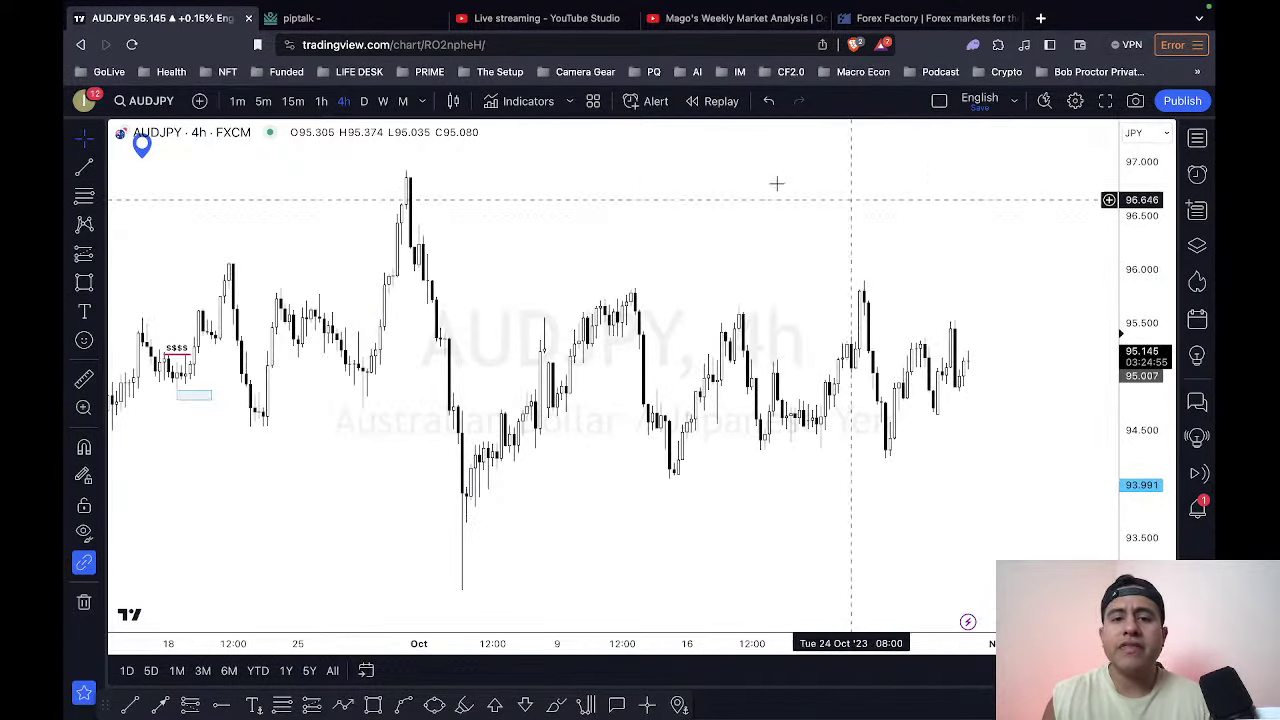
# Step: Examine AUDJPY in the enlarged chart view on the 1-hour and 15-minute intervals
pyautogui.click(320, 101)
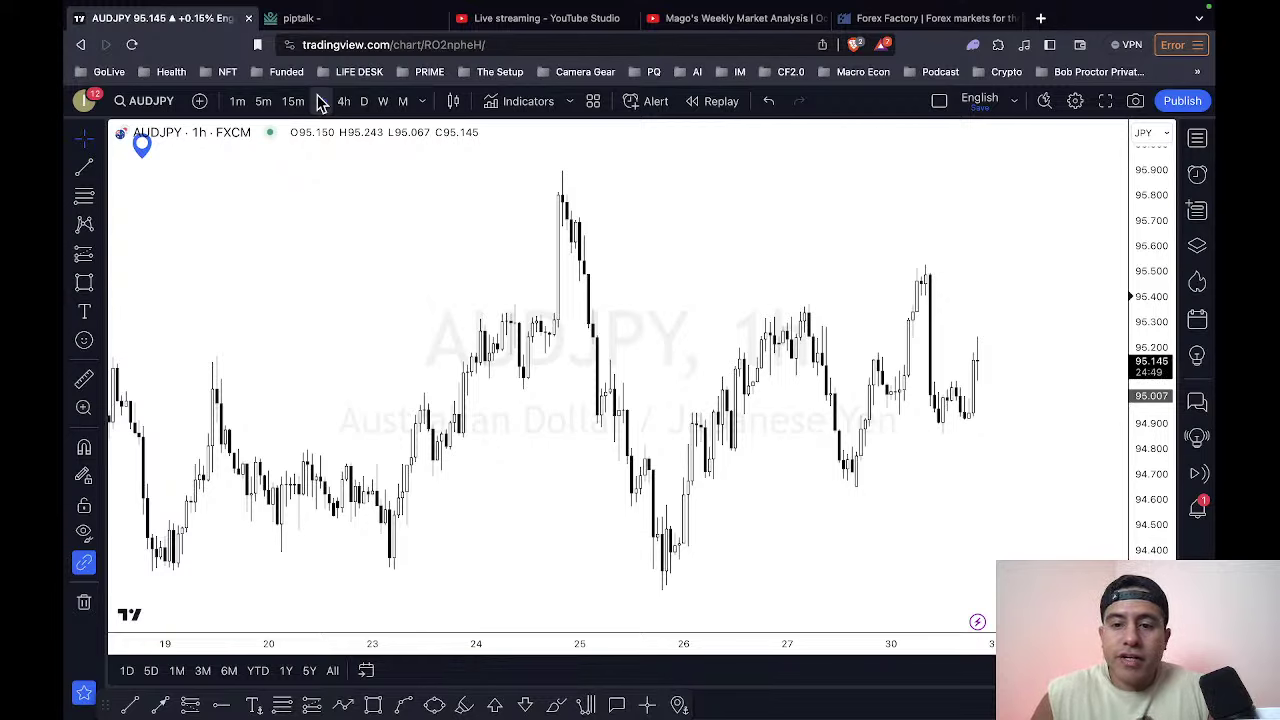
pyautogui.hotkey('shift', 'f')
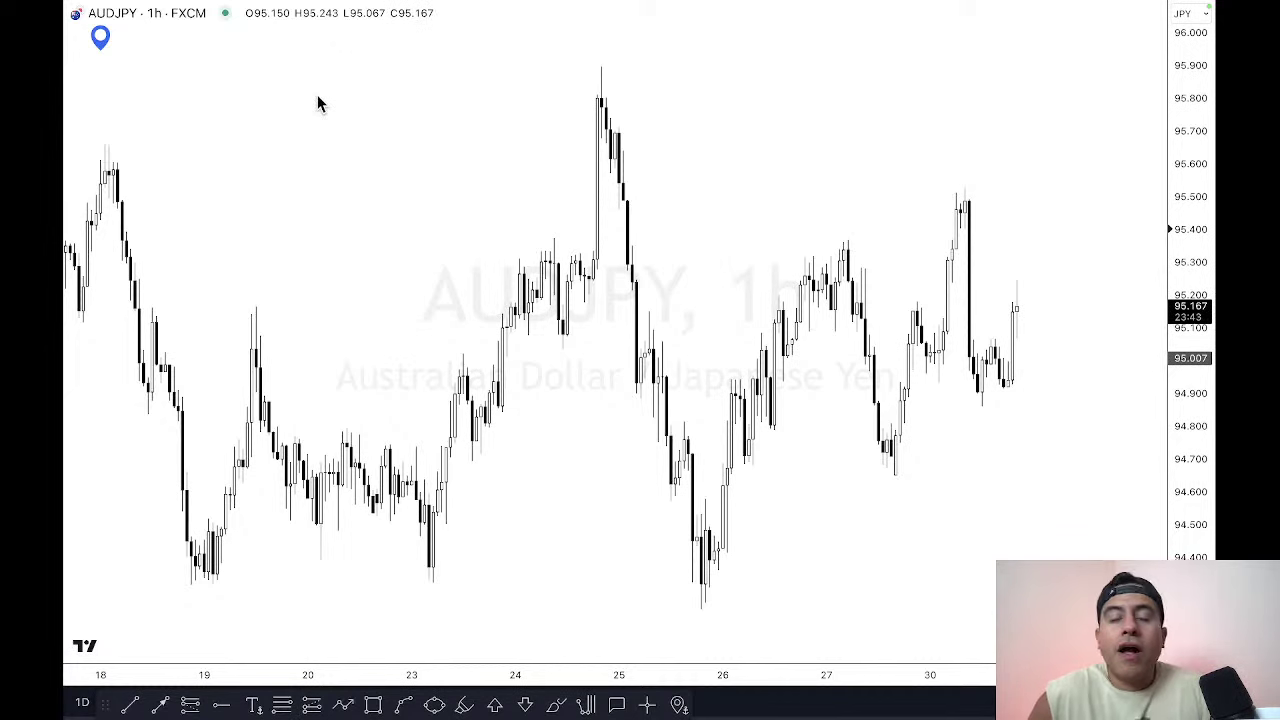
pyautogui.write('15')
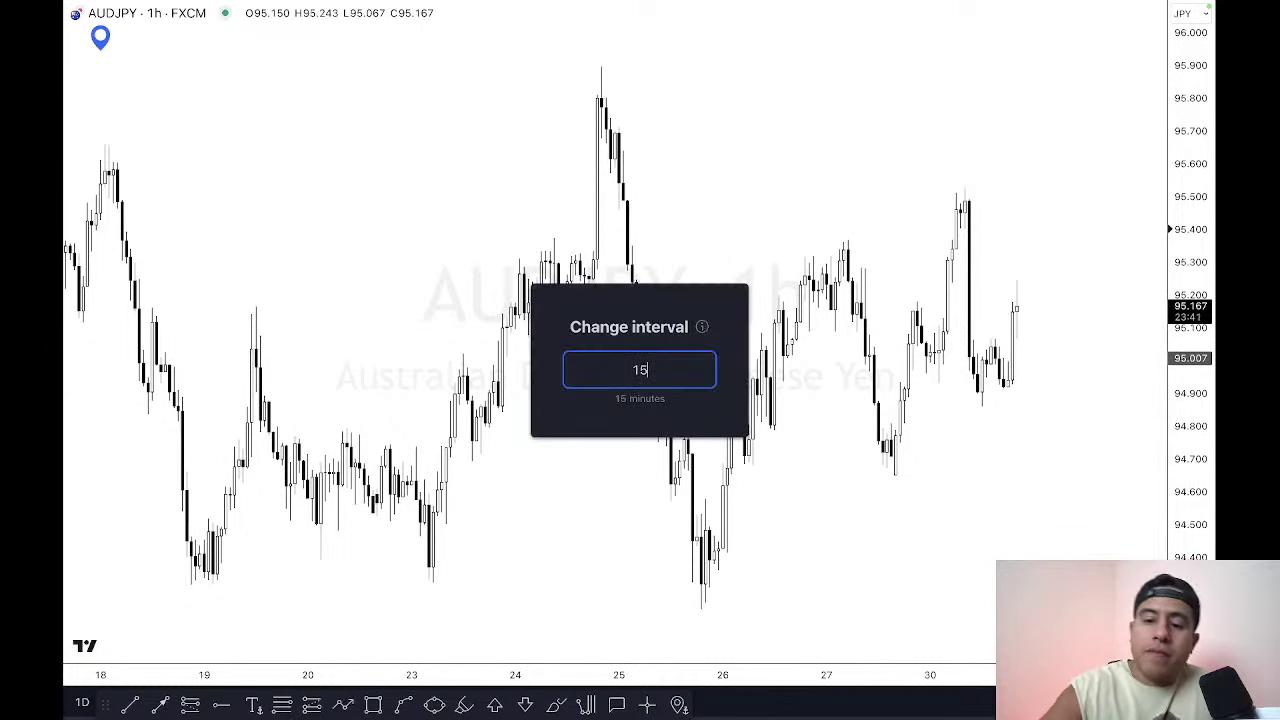
pyautogui.press('Return')
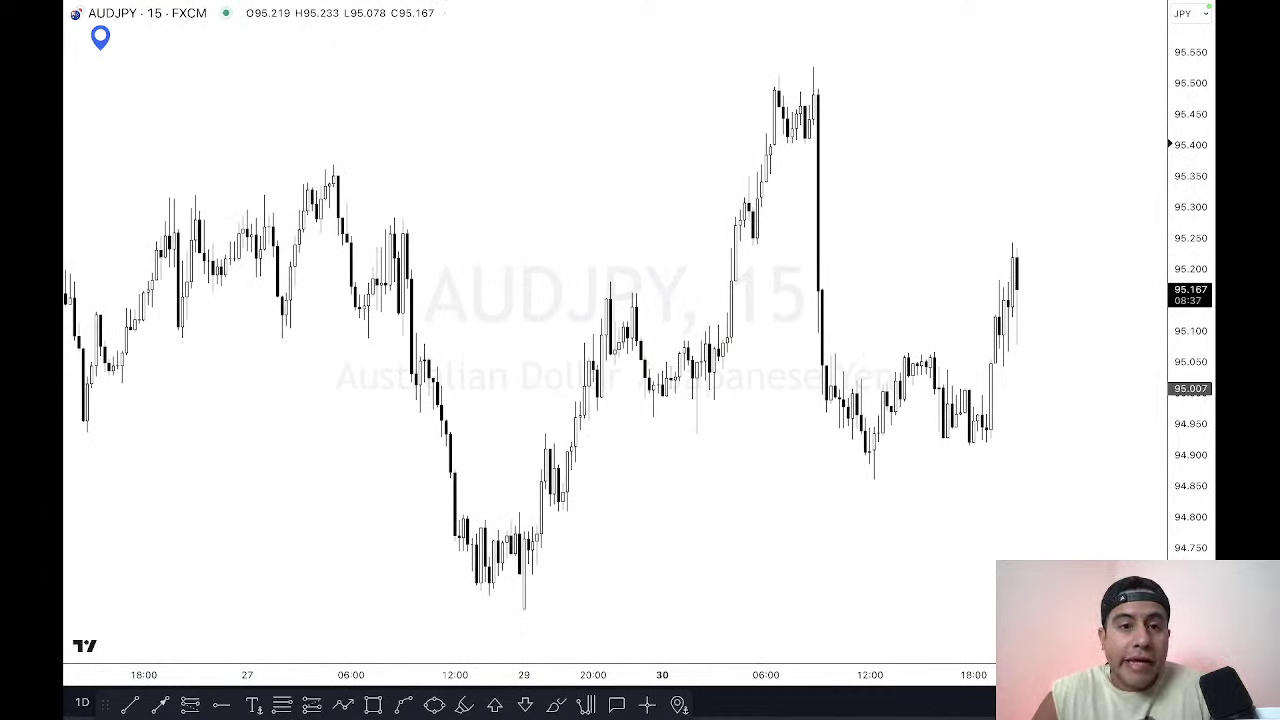
# Step: Load the Japanese Yen Currency Index (JXY) and set the chart interval to 1 week
pyautogui.write('JXY')
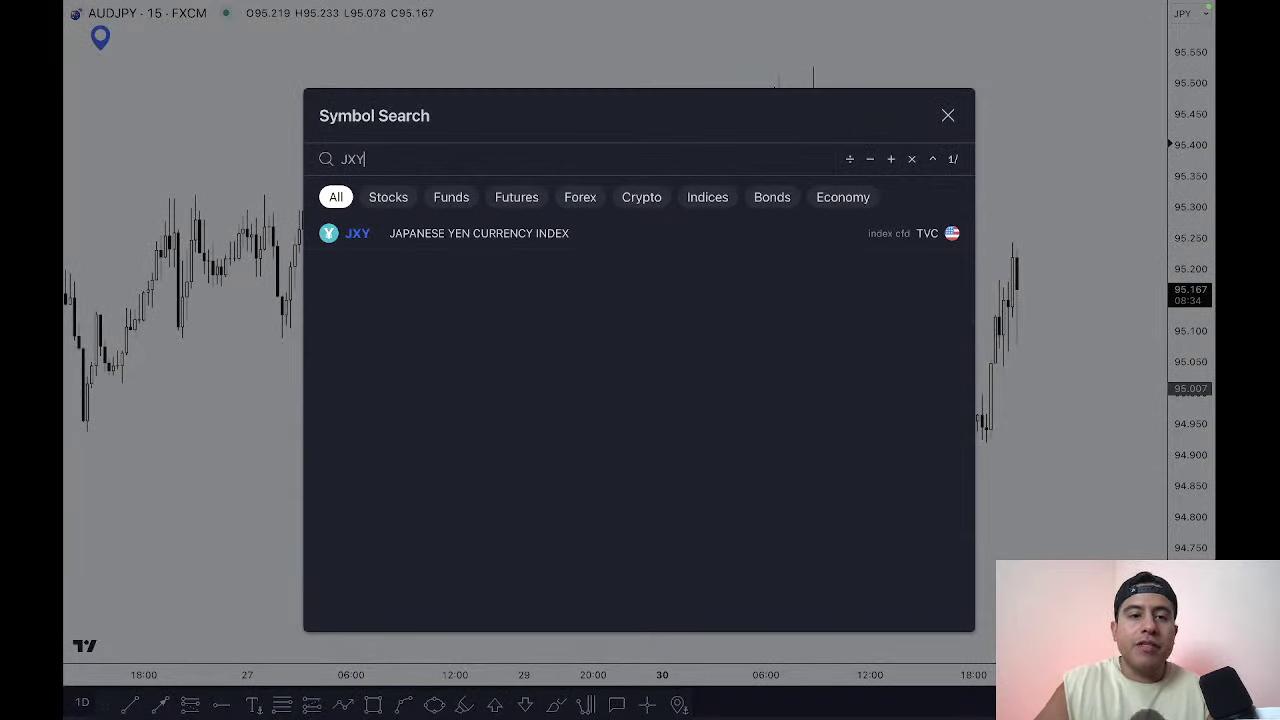
pyautogui.click(571, 237)
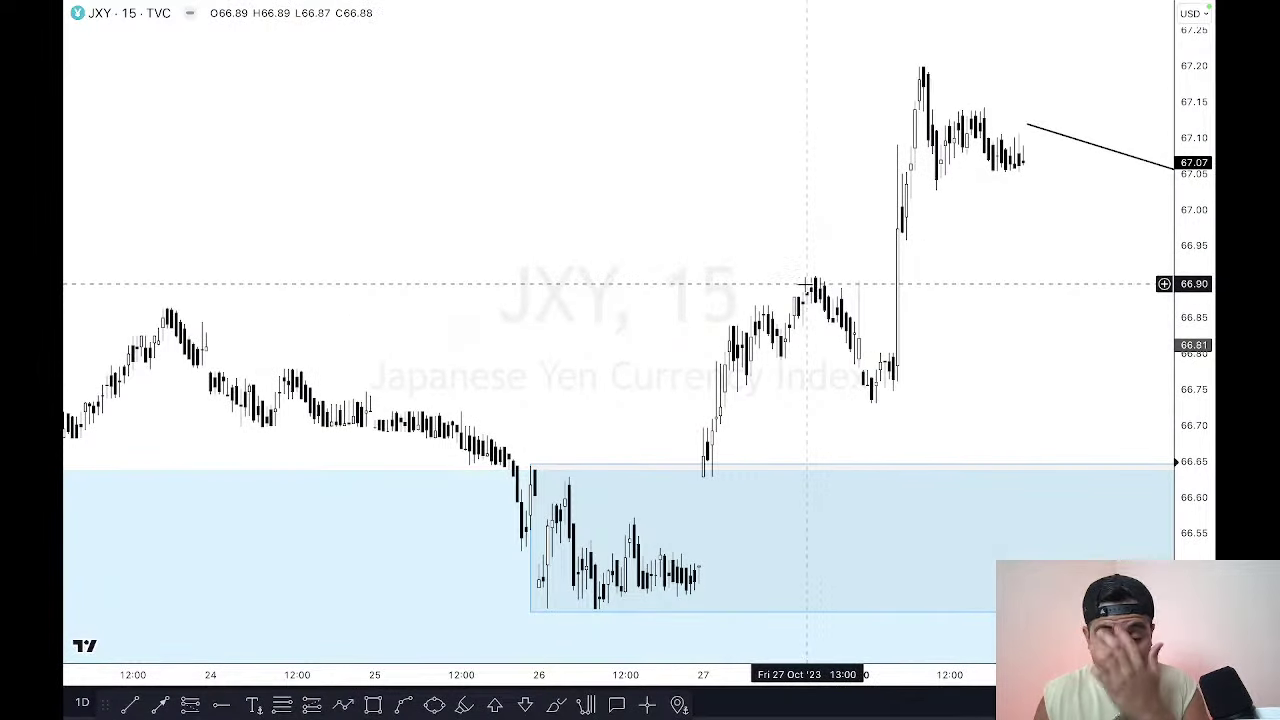
pyautogui.write('1w')
pyautogui.press('Return')
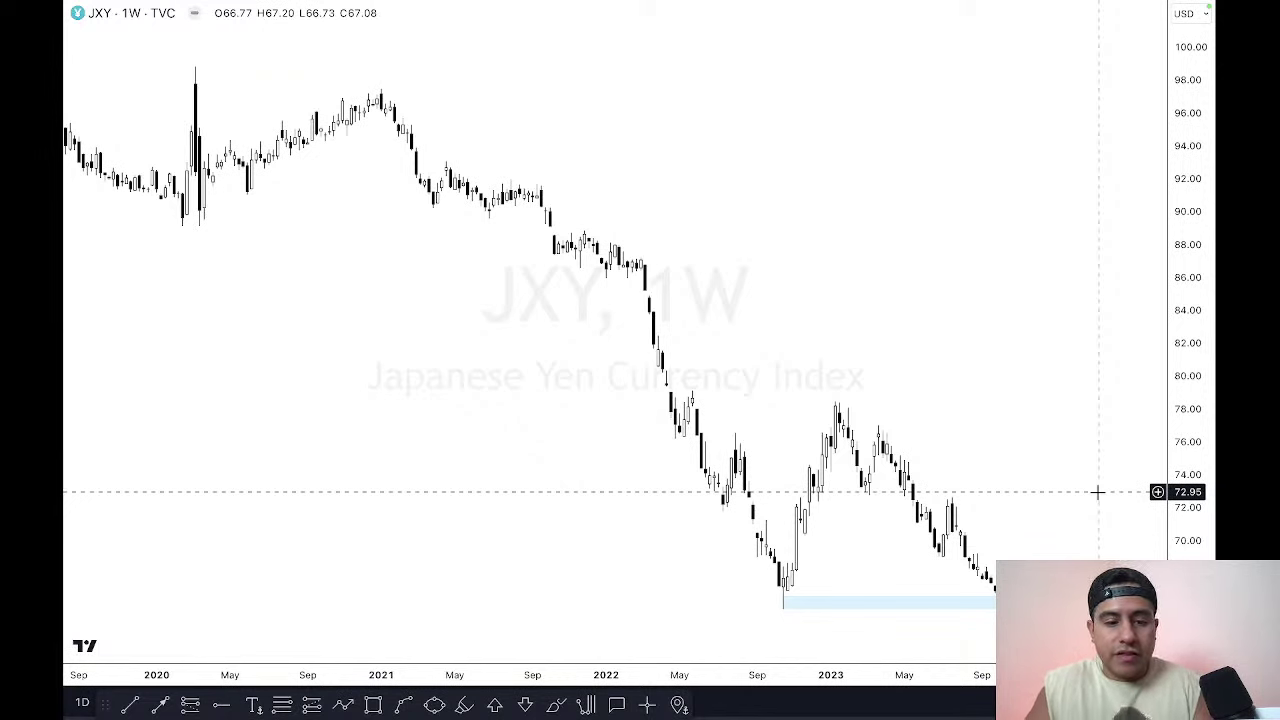
# Step: Change the JXY chart interval to 12 months and frame the enlarged yearly candles from 2007 to 2023
pyautogui.write('12M')
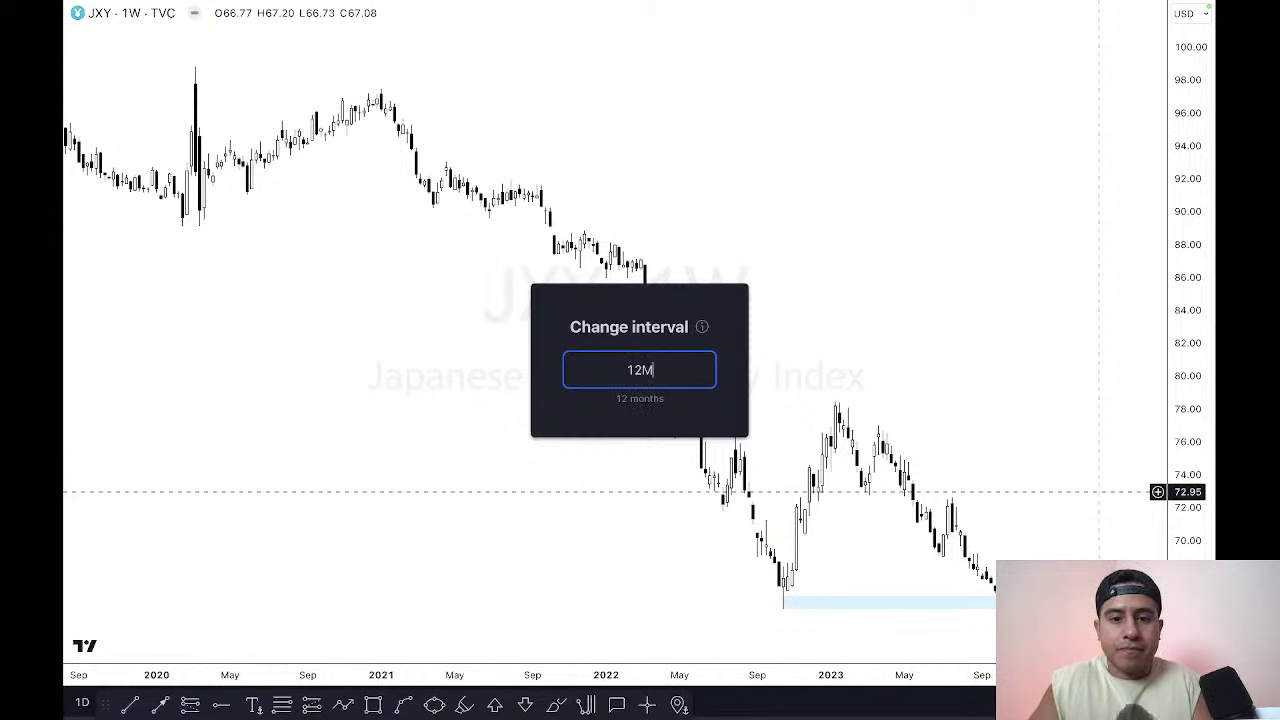
pyautogui.press('Return')
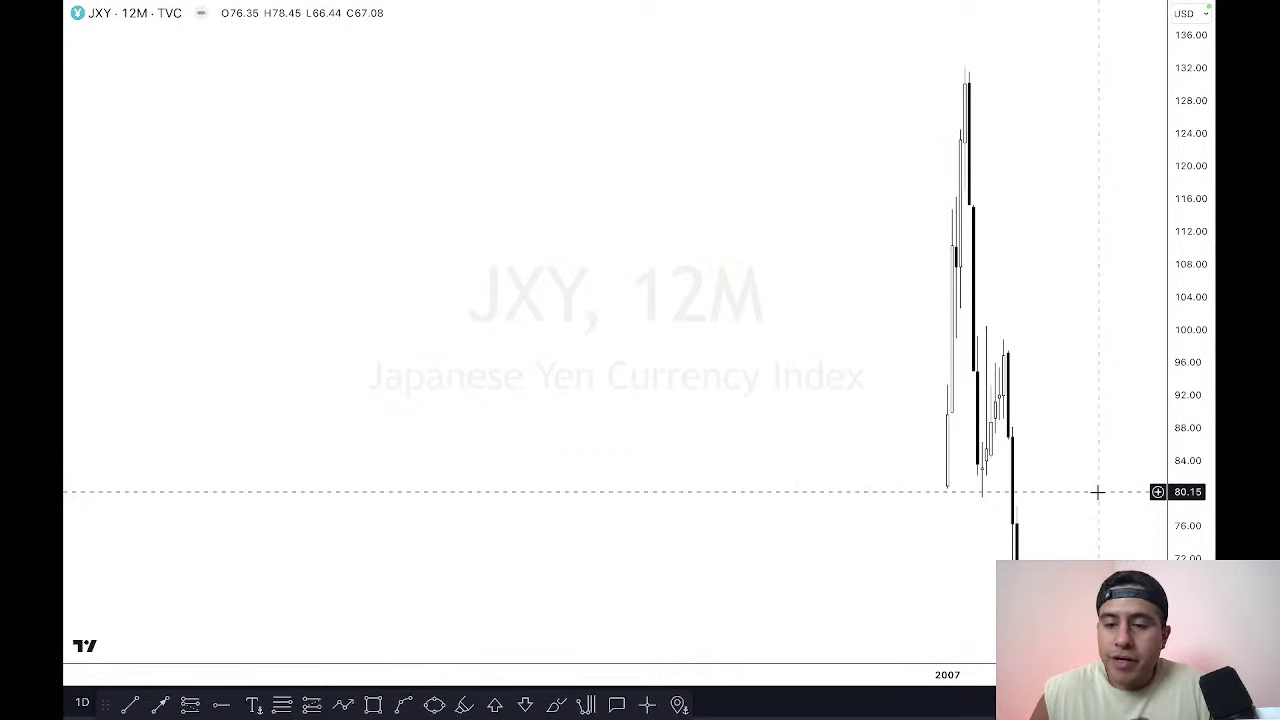
pyautogui.scroll(5, 874, 486)
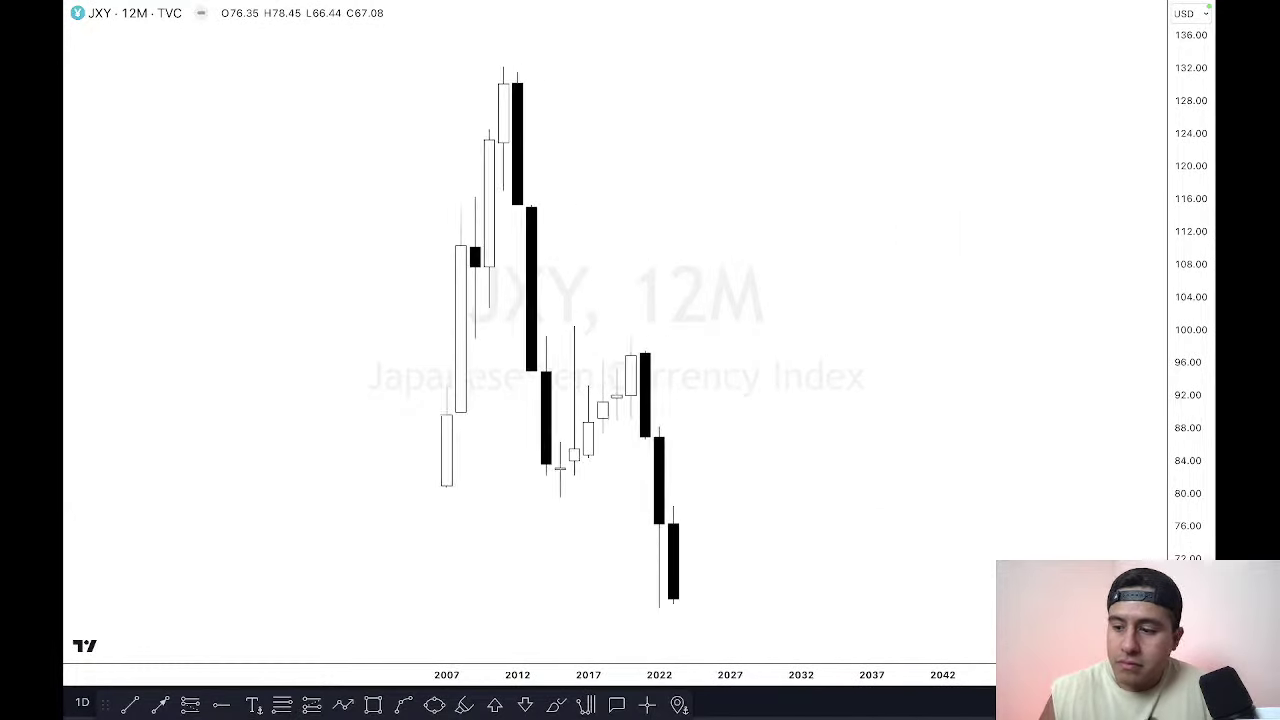
pyautogui.moveTo(874, 486); pyautogui.dragTo(1123, 486)
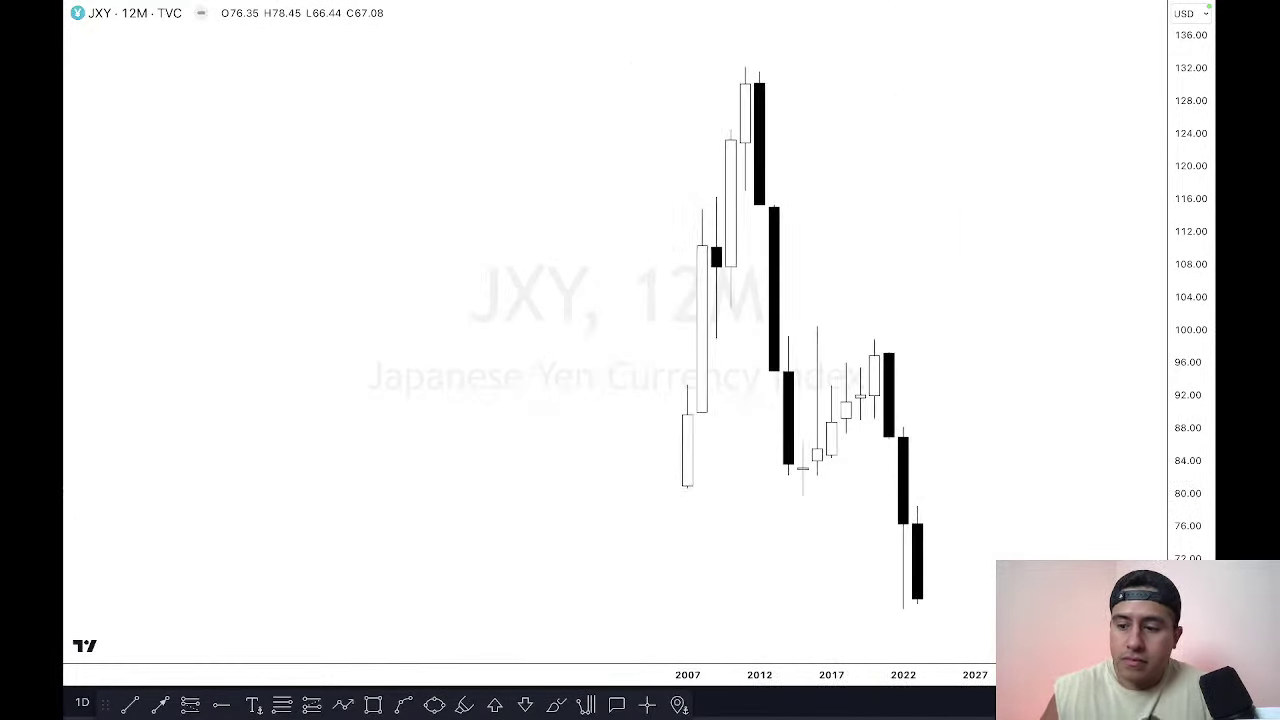
pyautogui.scroll(3, 1080, 675)
pyautogui.moveTo(934, 534); pyautogui.dragTo(1158, 532)
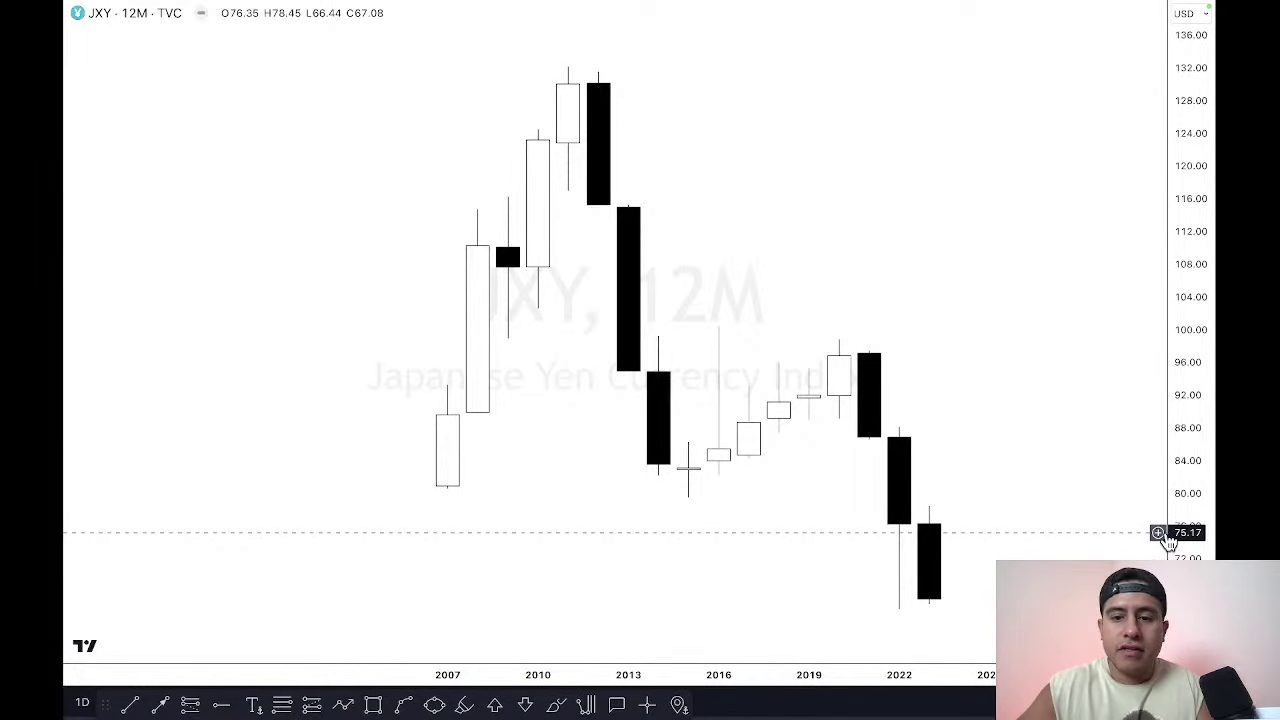
# Step: Compare the 12-month U.S. Dollar Index (DXY) chart with JXY, finishing on JXY
pyautogui.write('DXY')
pyautogui.click(845, 236)
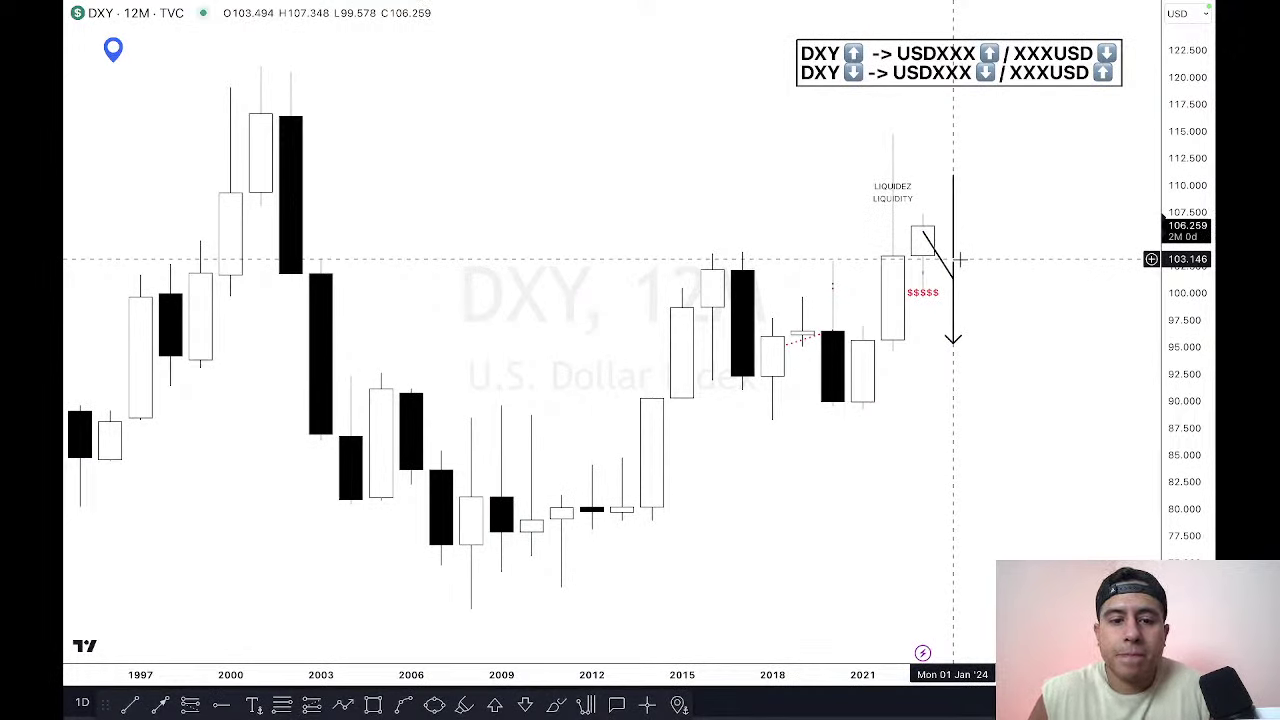
pyautogui.write('JXY')
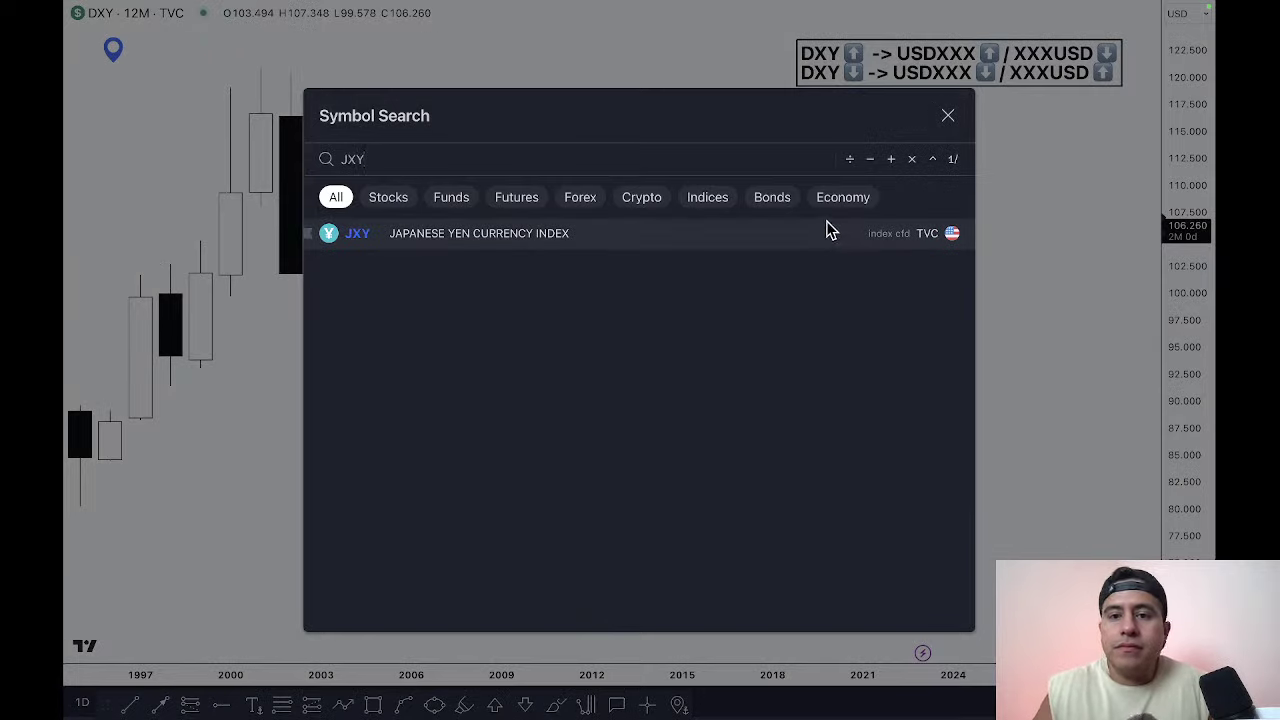
pyautogui.click(826, 231)
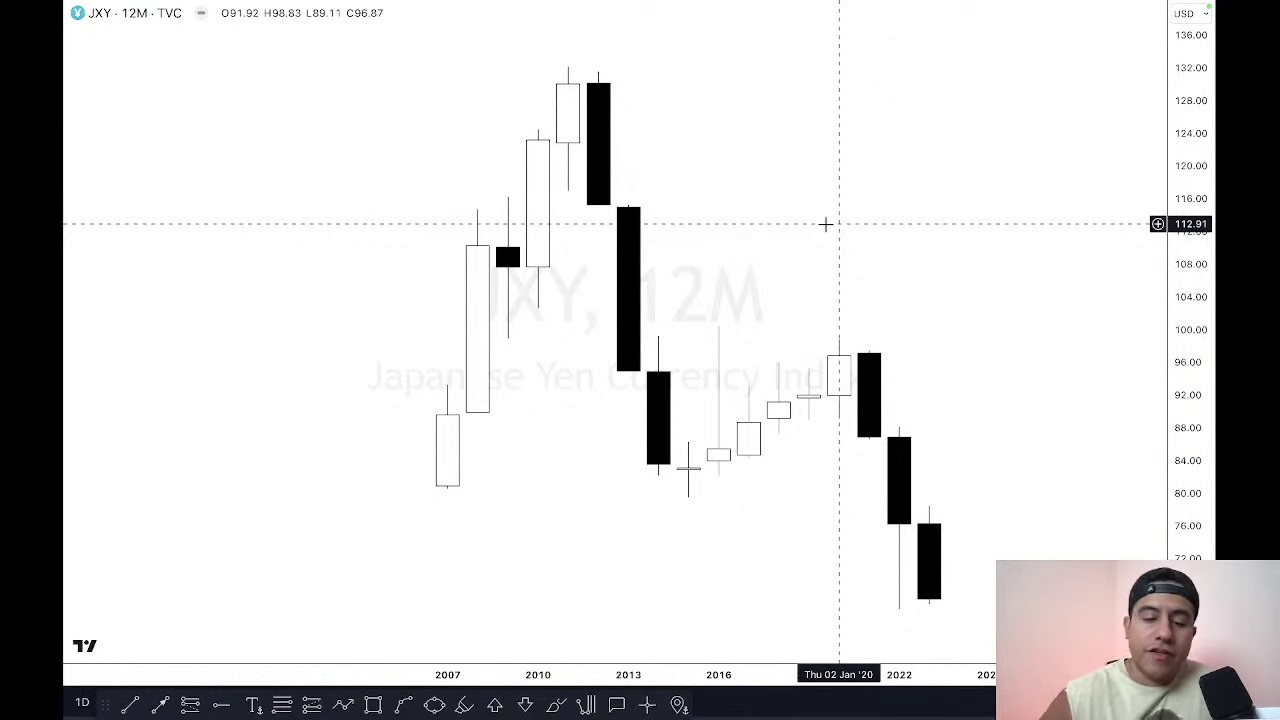
# Step: Set the JXY chart interval to 1 week and frame price action from September 2022 through October 2023
pyautogui.write('1W')
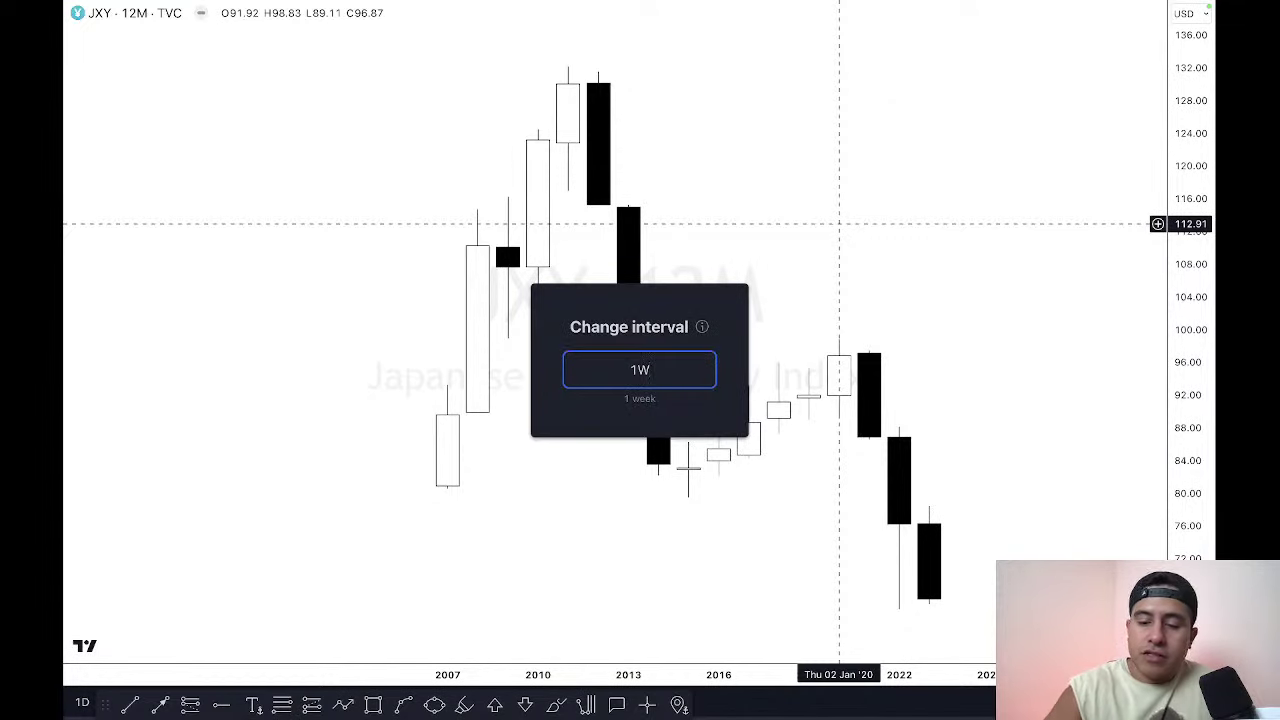
pyautogui.press('Return')
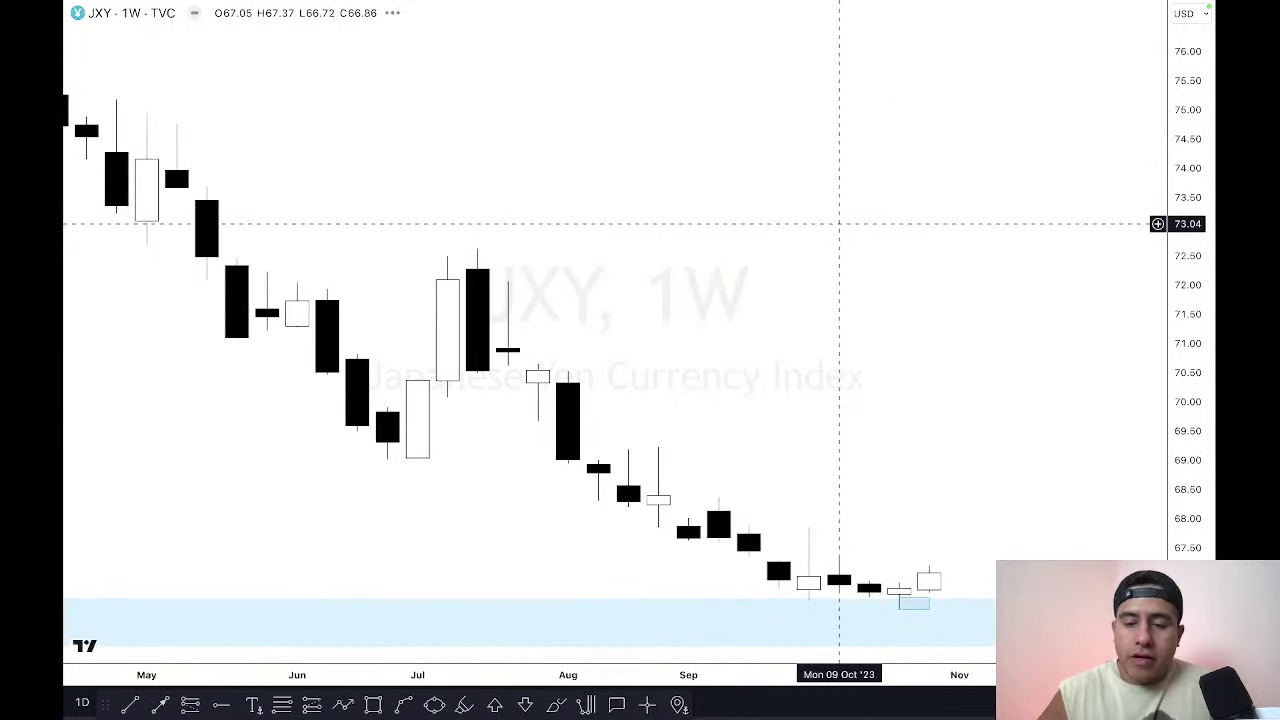
pyautogui.moveTo(790, 674); pyautogui.dragTo(900, 674)
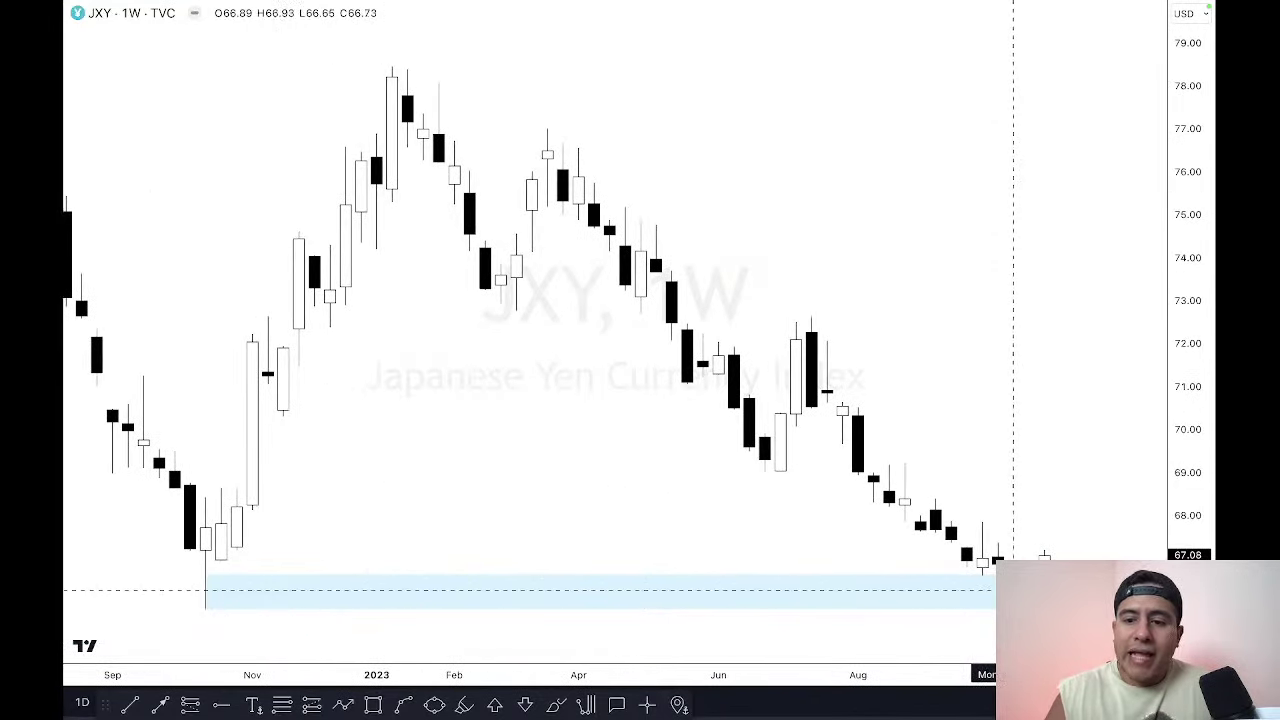
# Step: Examine the blue zone from the October 2022 low on weekly JXY and enlarge the latest candles above it
pyautogui.click(214, 590)
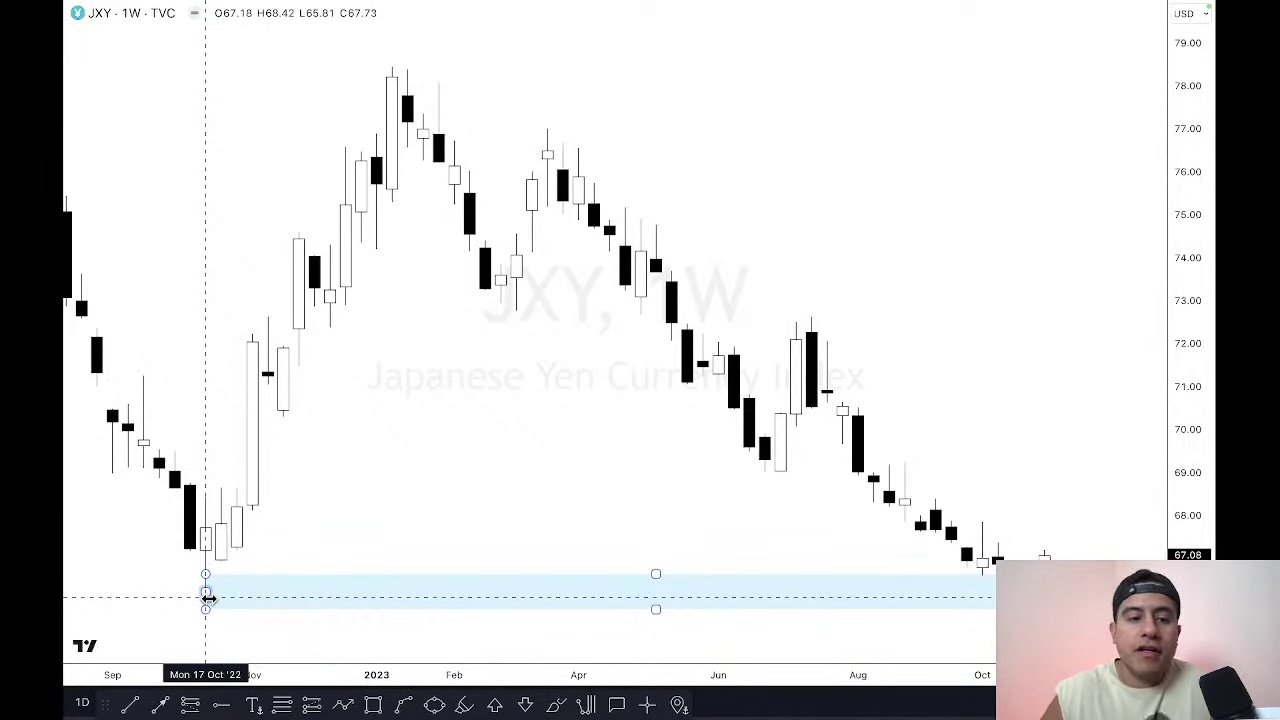
pyautogui.hscroll(-5, 473, 657)
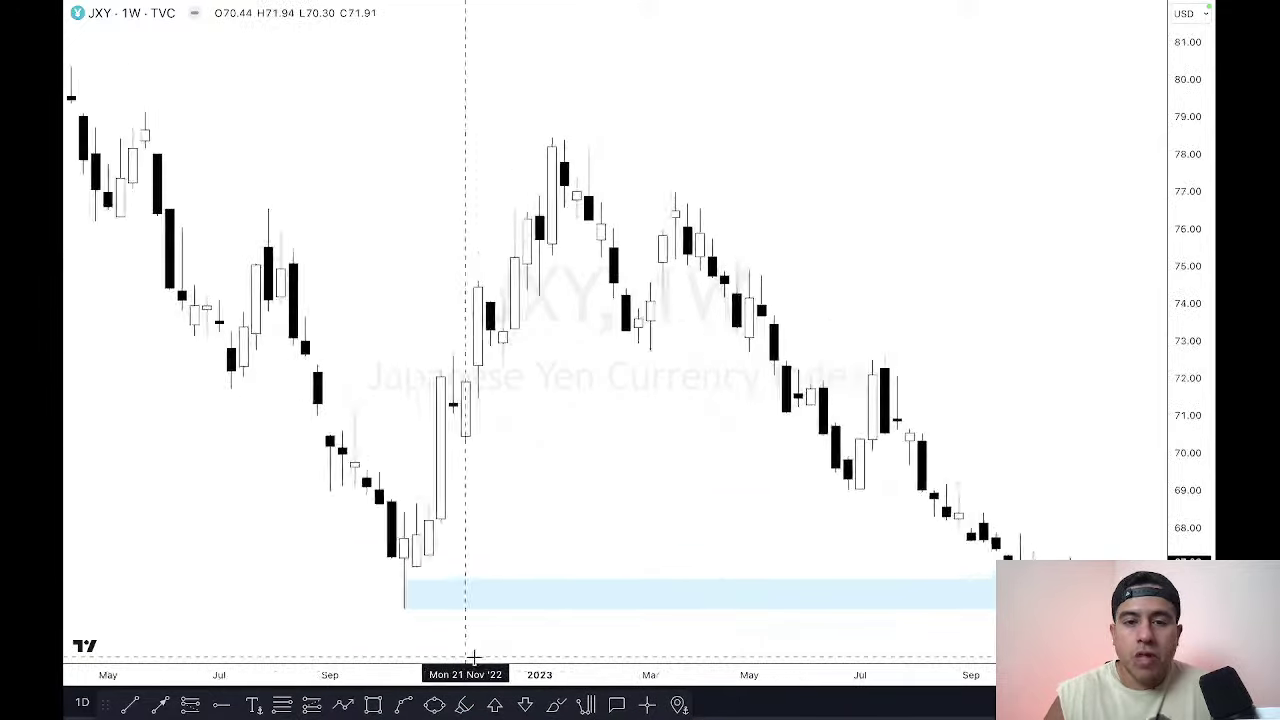
pyautogui.scroll(-3, 473, 657)
pyautogui.scroll(3, 537, 650)
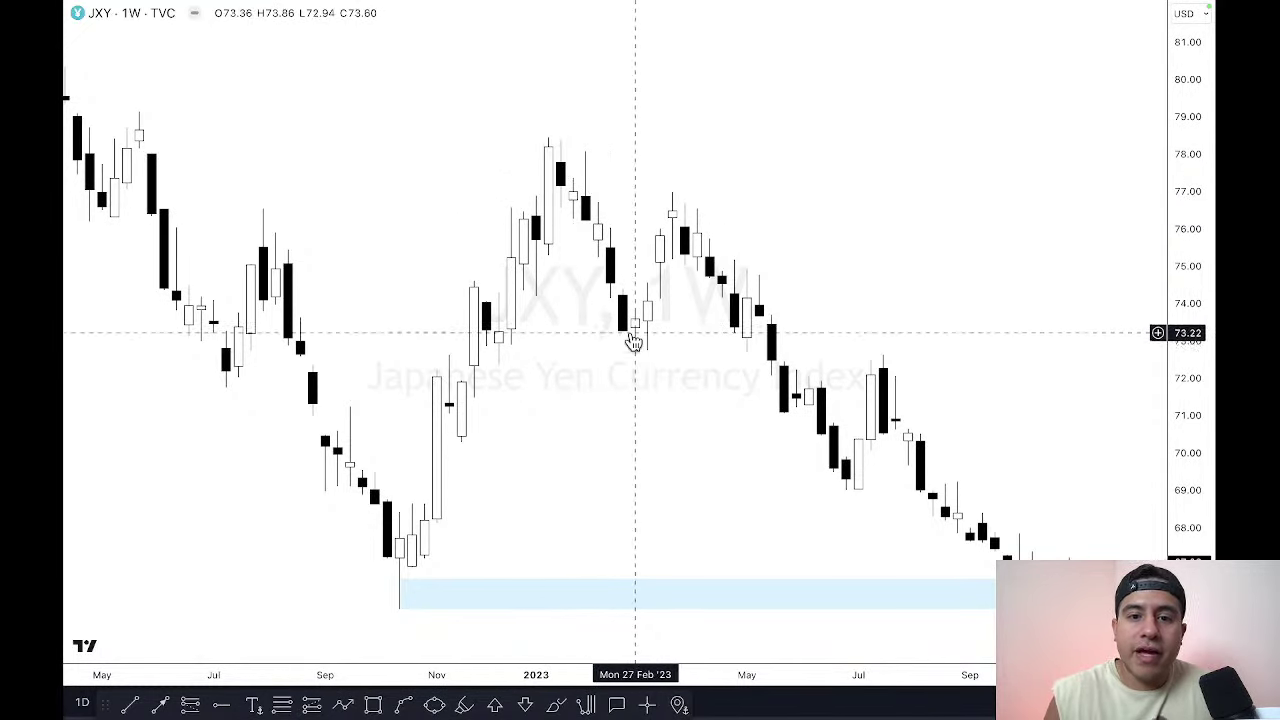
pyautogui.moveTo(974, 395); pyautogui.dragTo(908, 395)
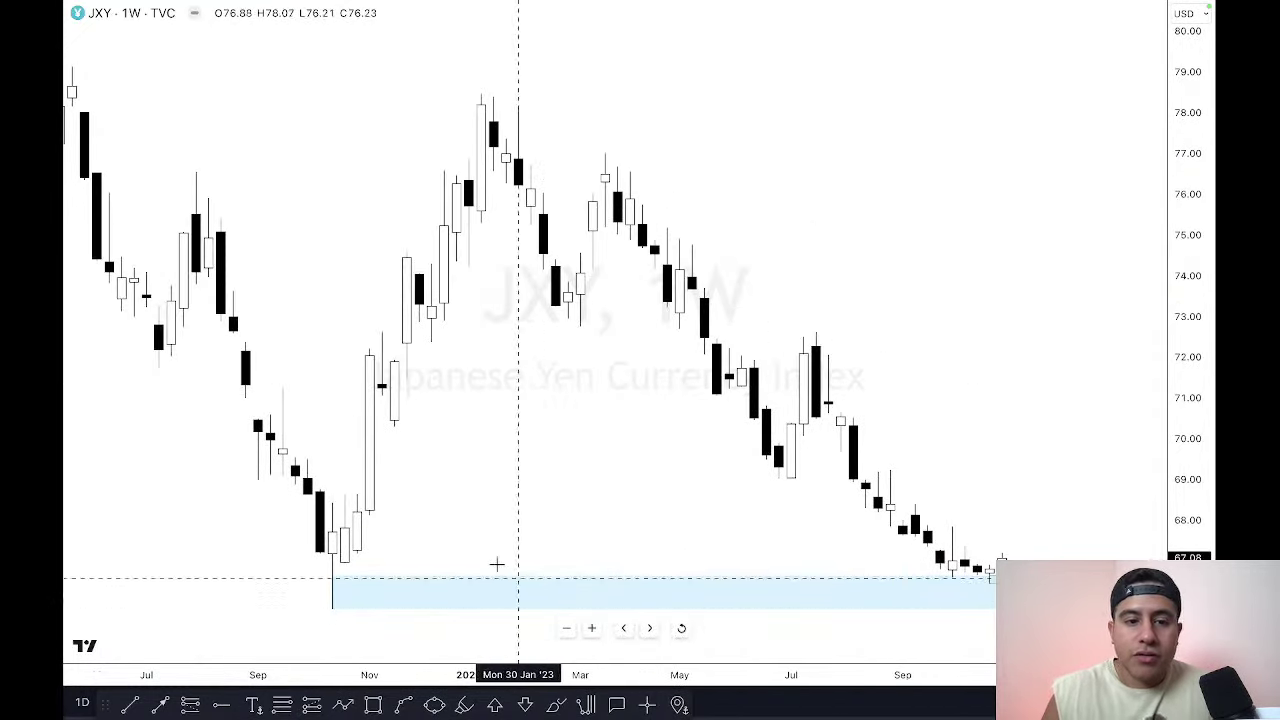
pyautogui.moveTo(1212, 527); pyautogui.dragTo(990, 464)
pyautogui.scroll(2, 988, 600)
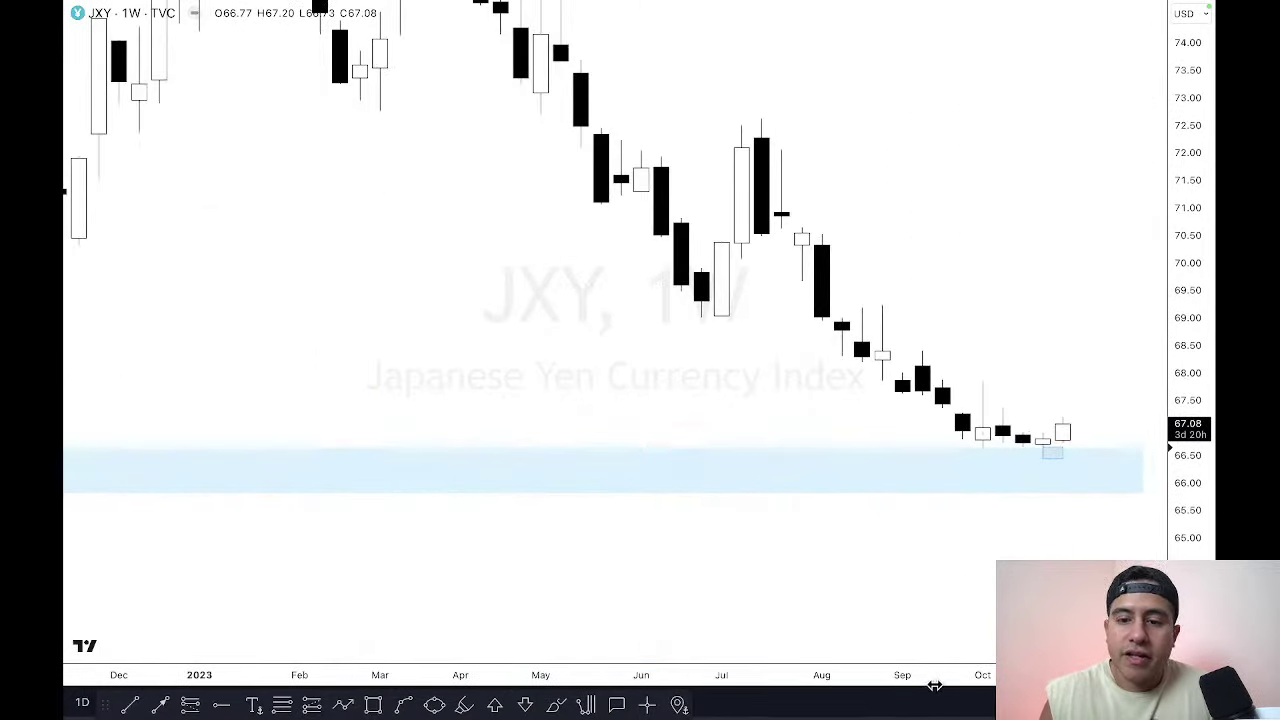
# Step: Open the settings of the blue zone drawn from the October 2022 low and set its border colour to light blue
pyautogui.scroll(-1, 936, 688)
pyautogui.click(846, 458)
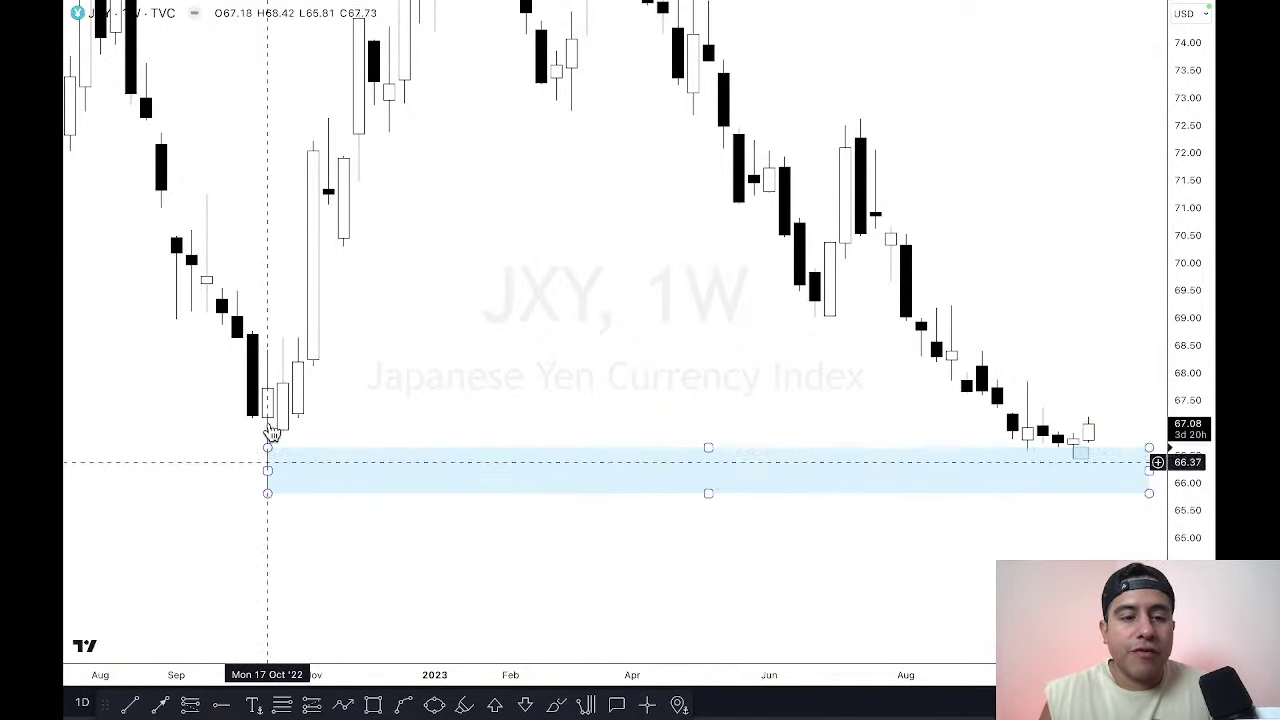
pyautogui.click(465, 460)
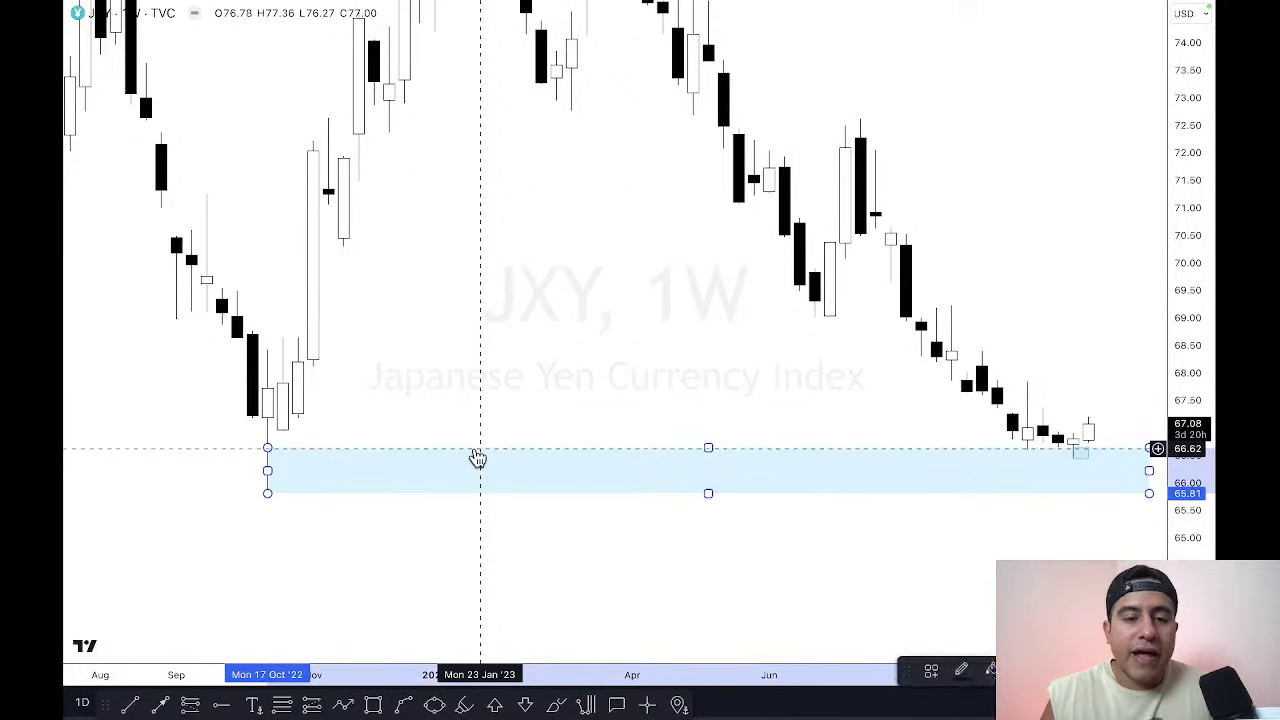
pyautogui.doubleClick(477, 457)
pyautogui.click(632, 261)
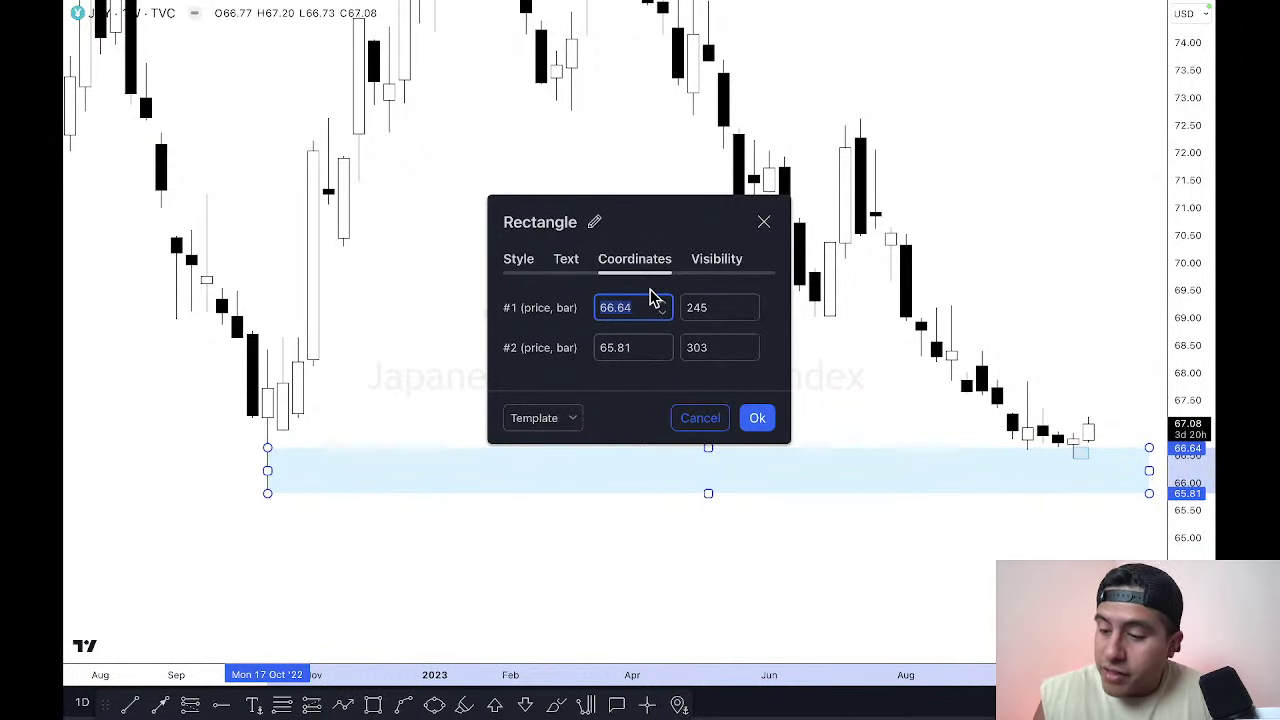
pyautogui.click(568, 262)
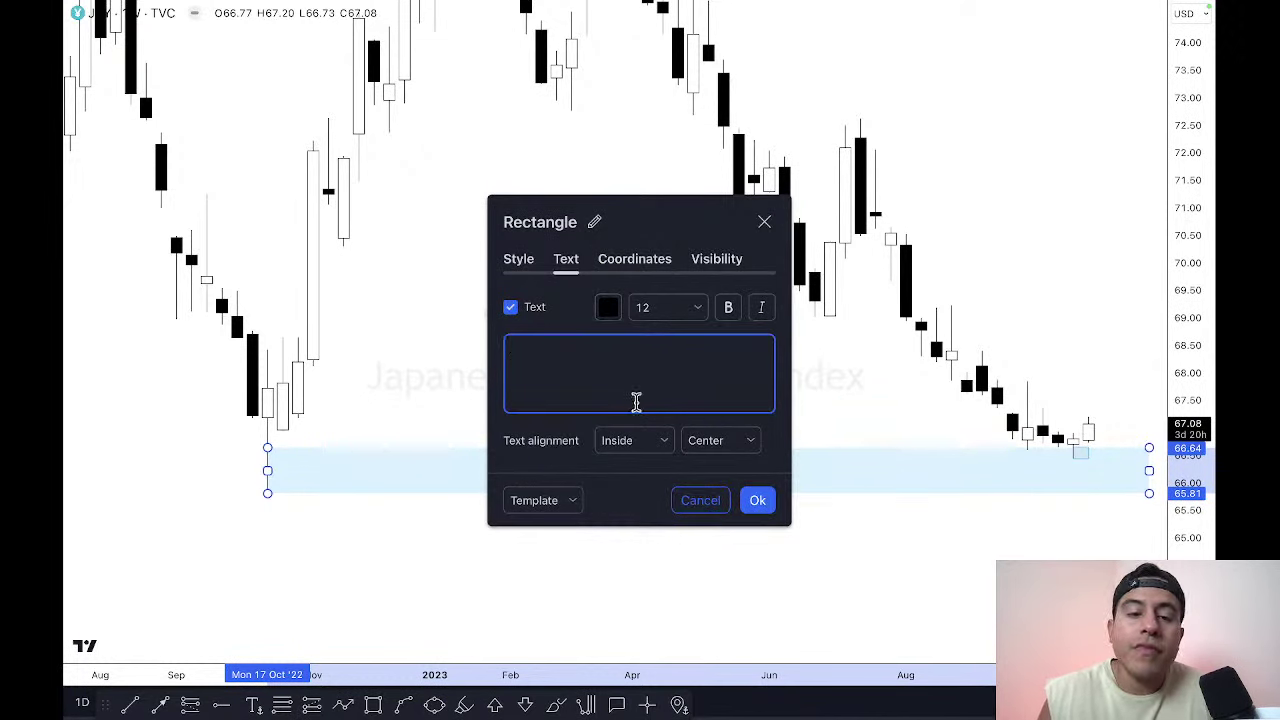
pyautogui.click(516, 260)
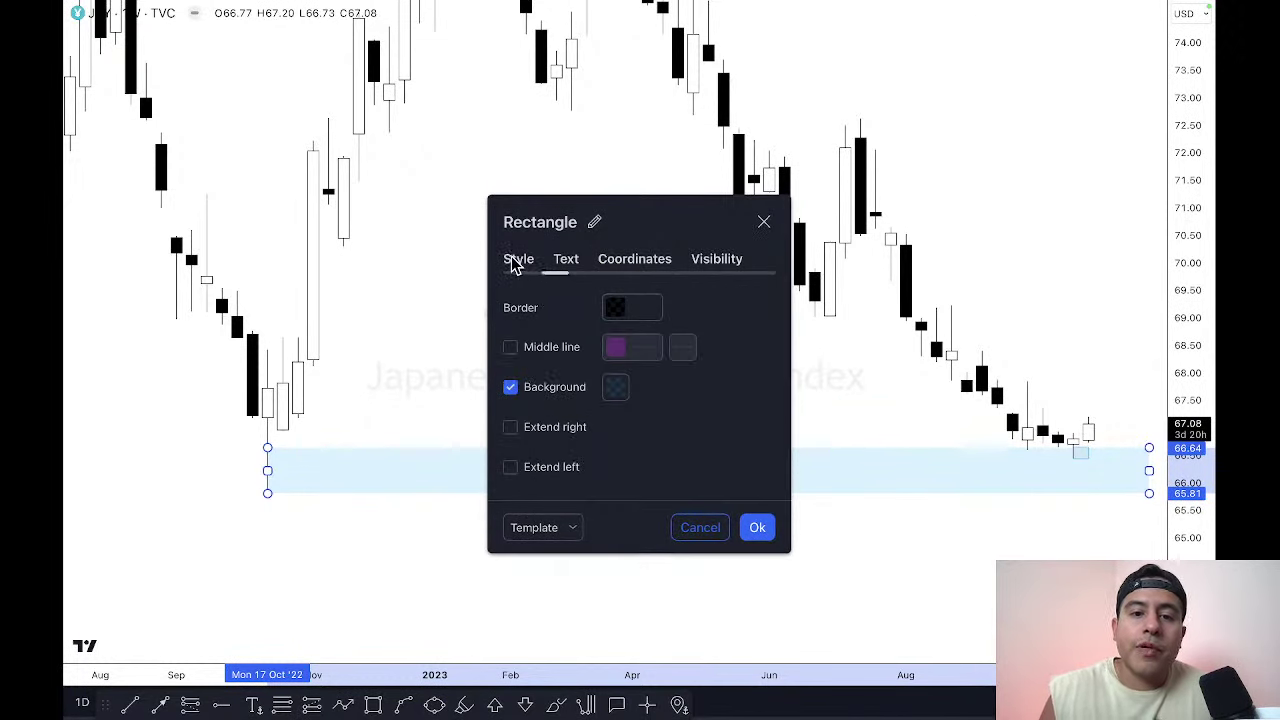
pyautogui.click(616, 388)
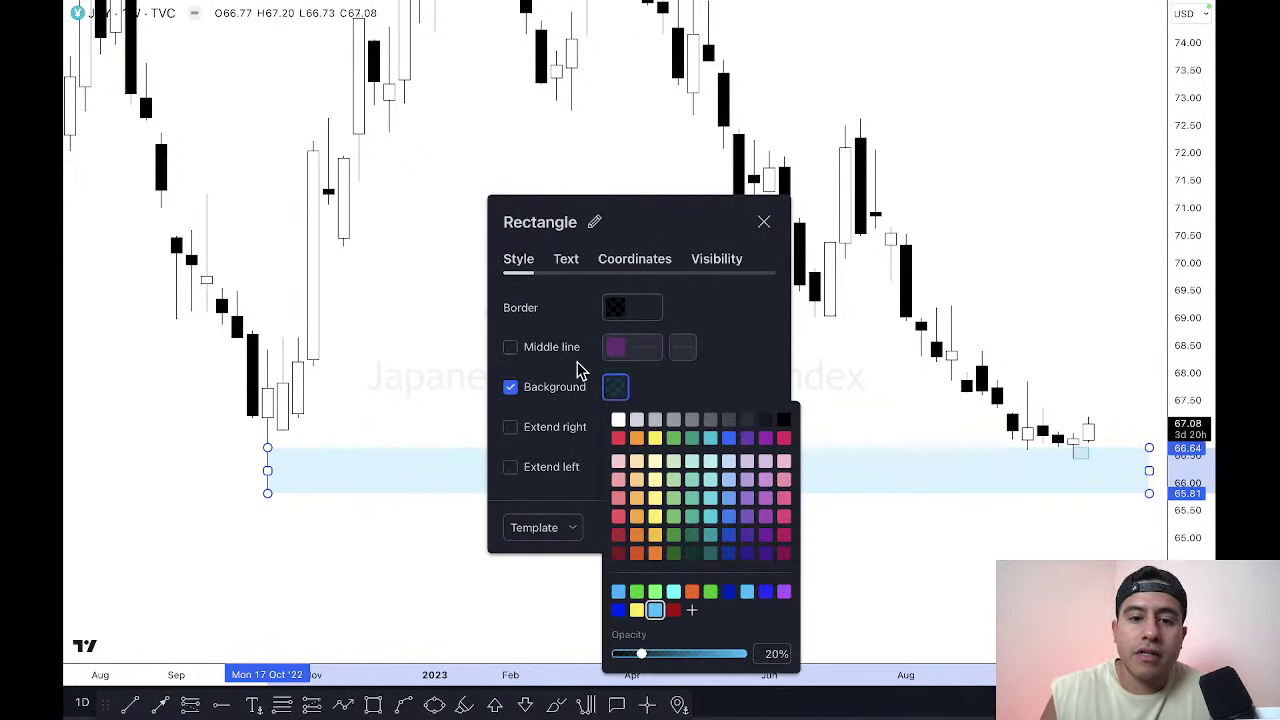
pyautogui.click(580, 365)
pyautogui.click(616, 308)
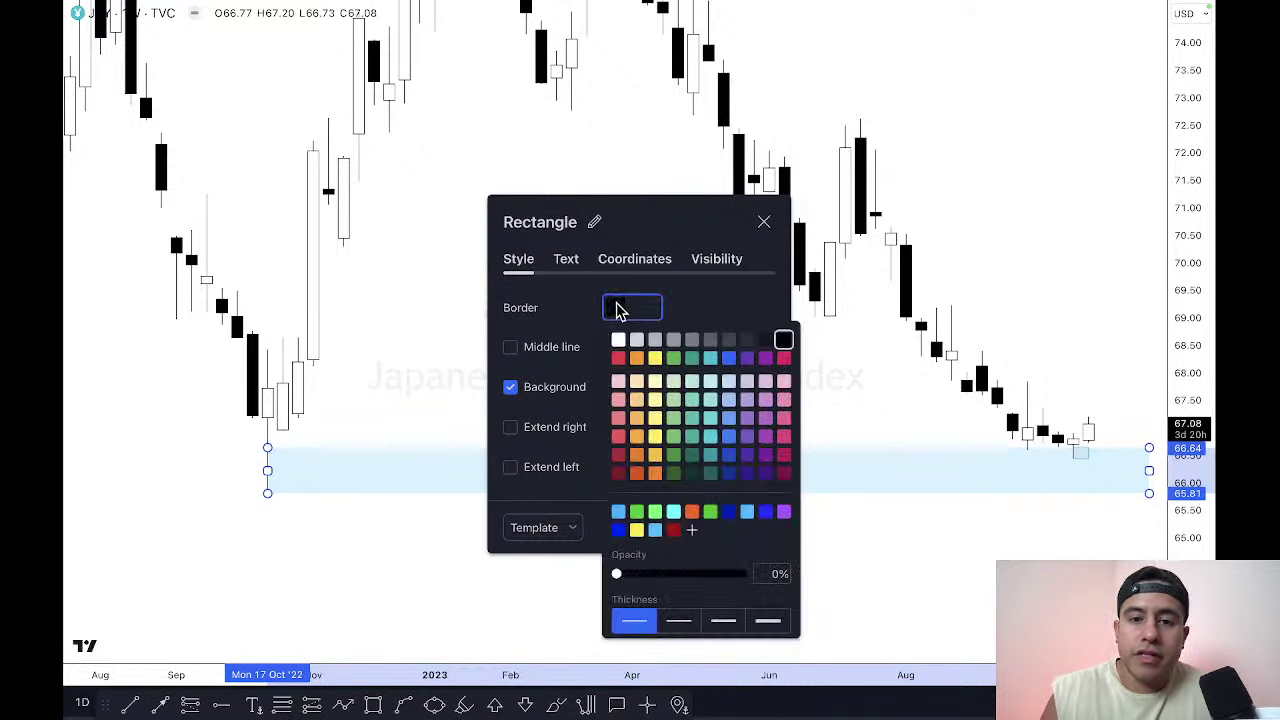
pyautogui.click(656, 531)
pyautogui.click(693, 297)
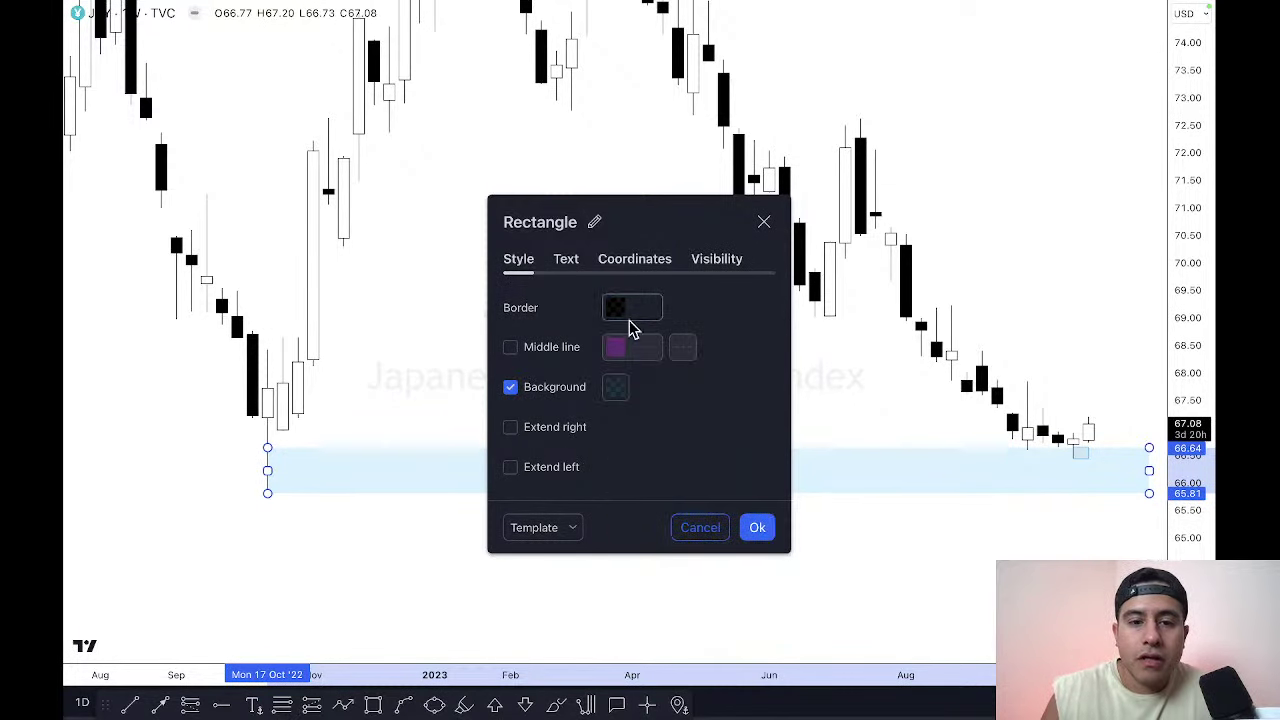
# Step: Keep the zone's background fill enabled and change its colour to grey
pyautogui.click(512, 390)
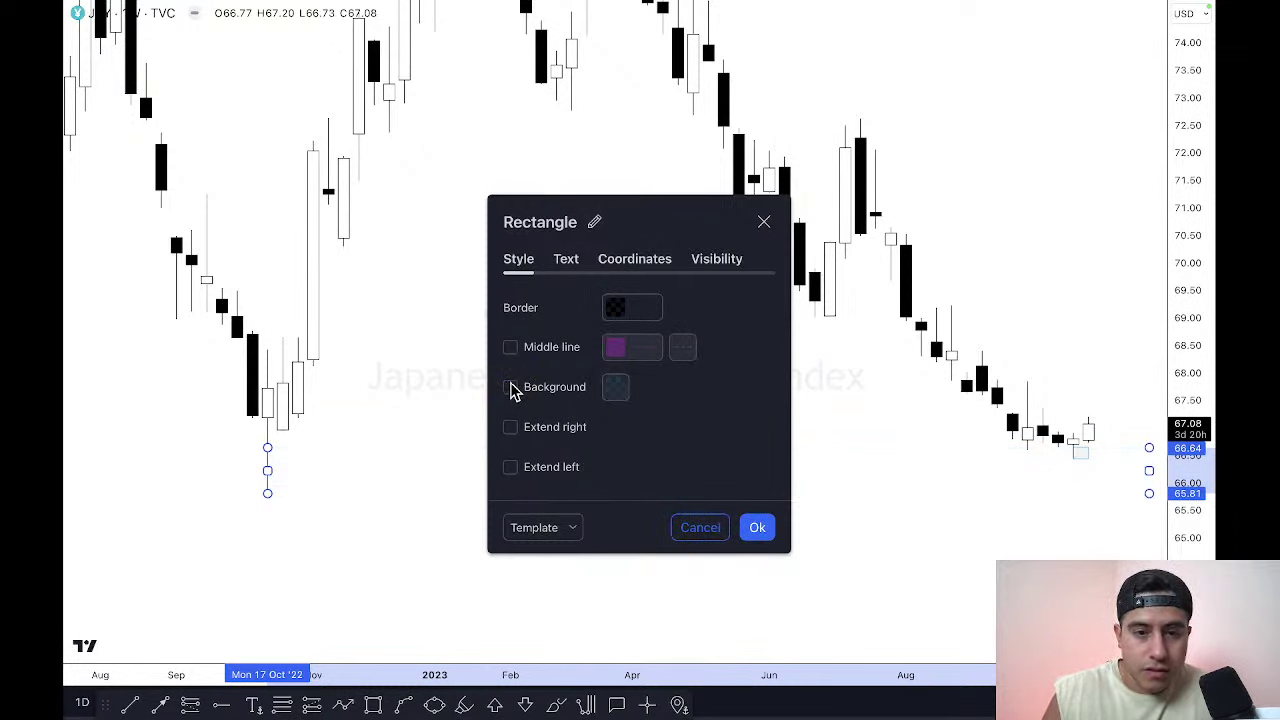
pyautogui.click(521, 391)
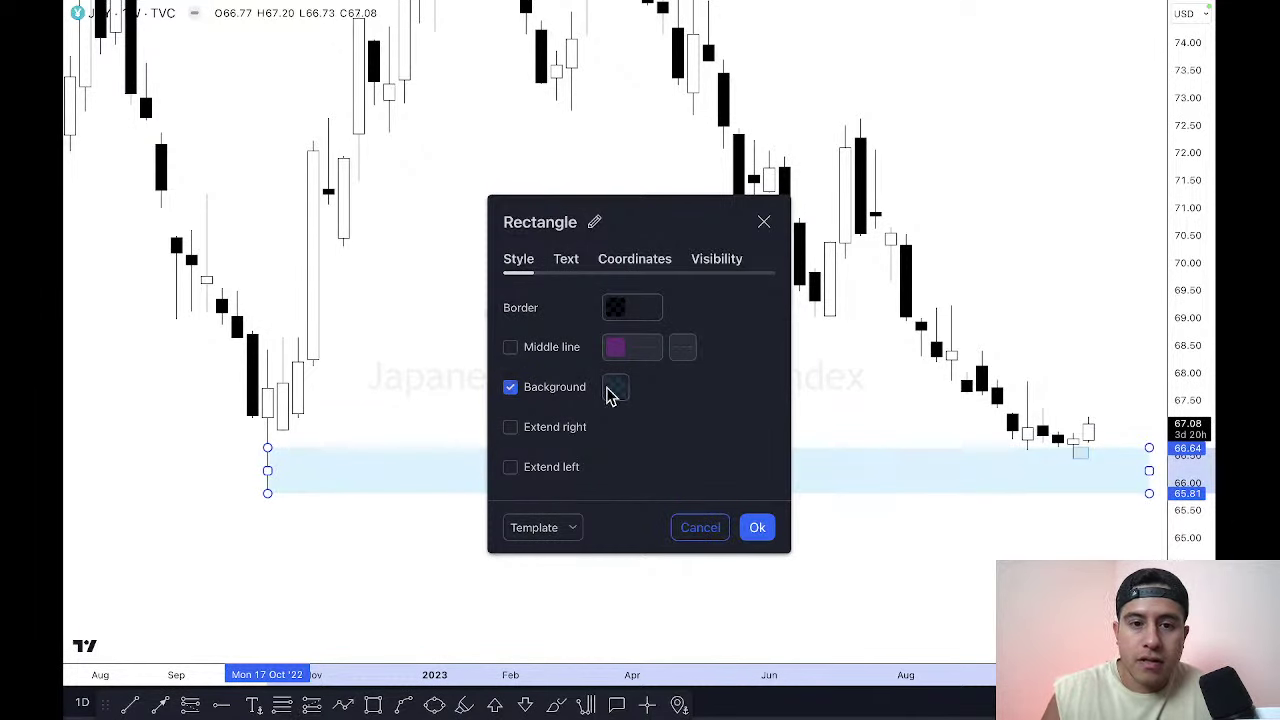
pyautogui.click(616, 388)
pyautogui.click(689, 421)
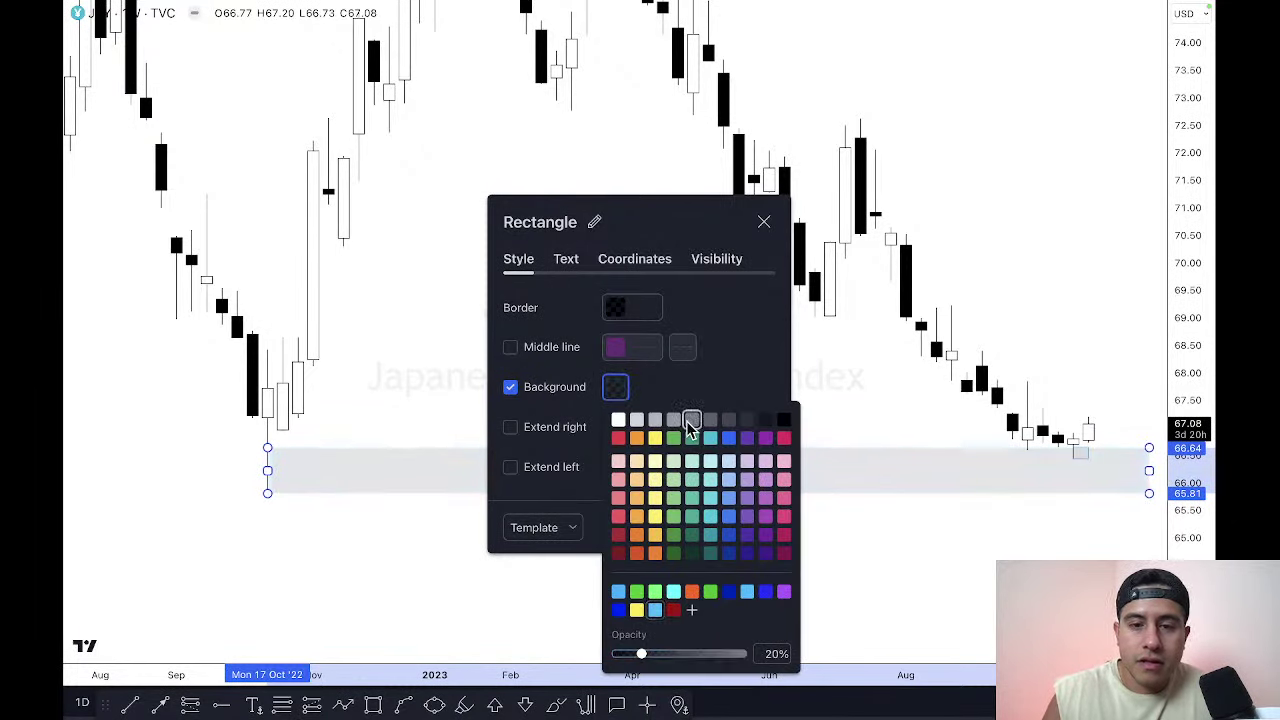
# Step: Set the zone's border opacity to 100%, apply the rectangle settings and deselect the zone
pyautogui.click(620, 312)
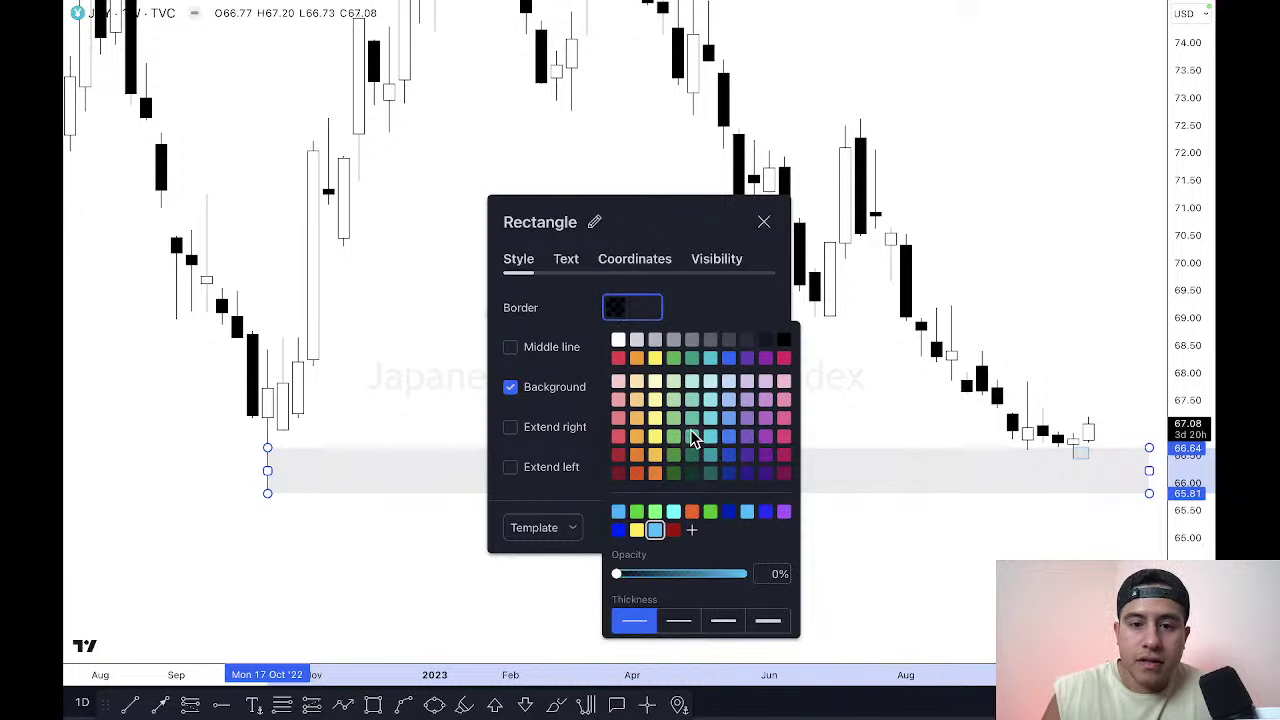
pyautogui.moveTo(632, 578); pyautogui.dragTo(843, 580)
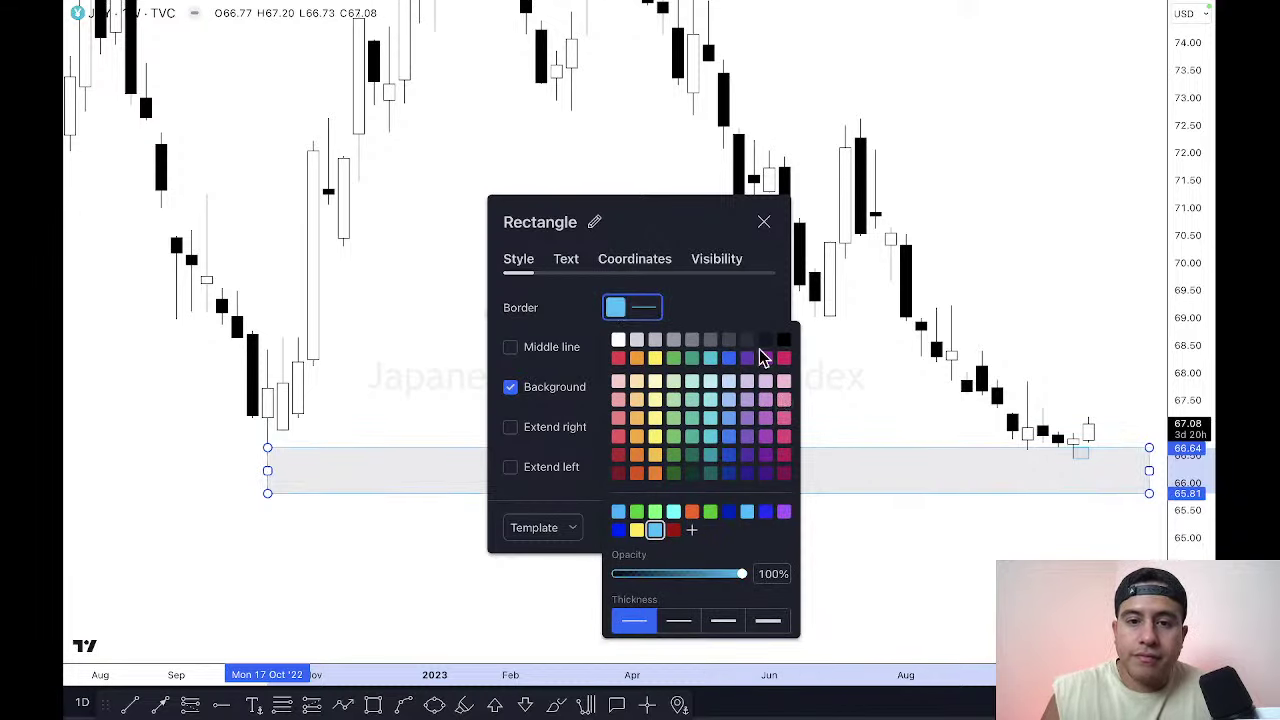
pyautogui.click(738, 313)
pyautogui.click(614, 389)
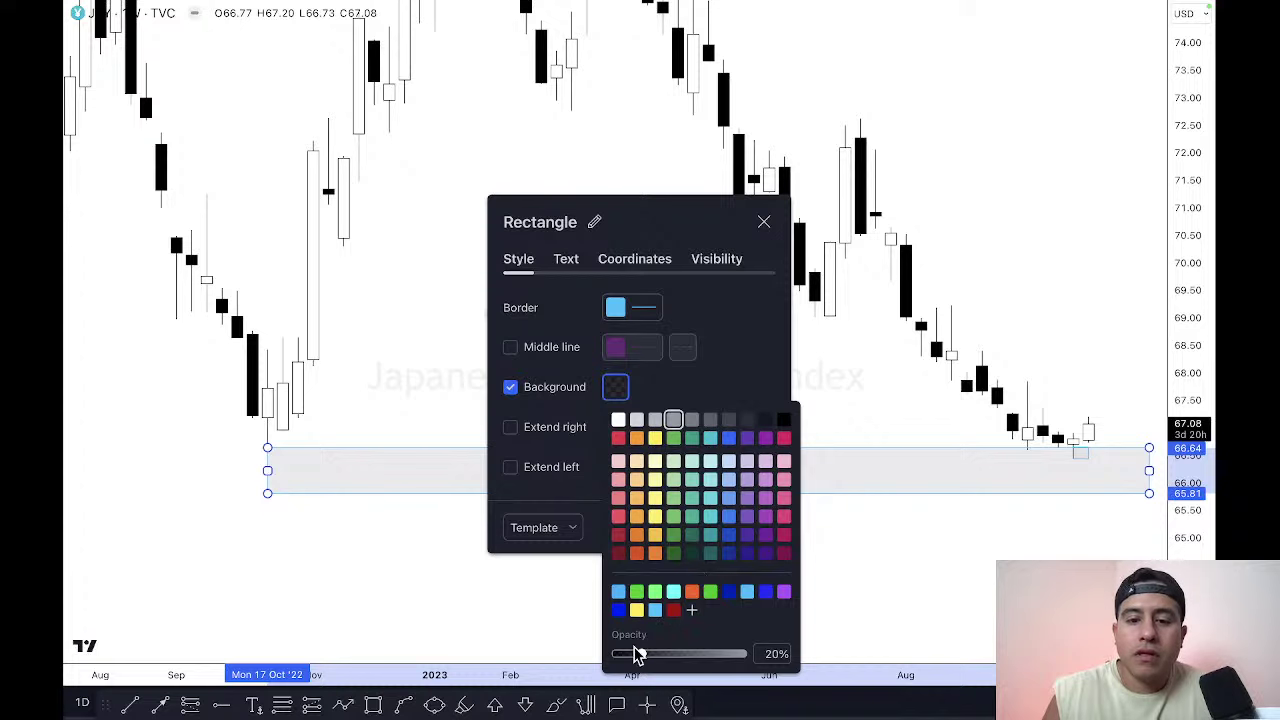
pyautogui.click(706, 384)
pyautogui.click(757, 528)
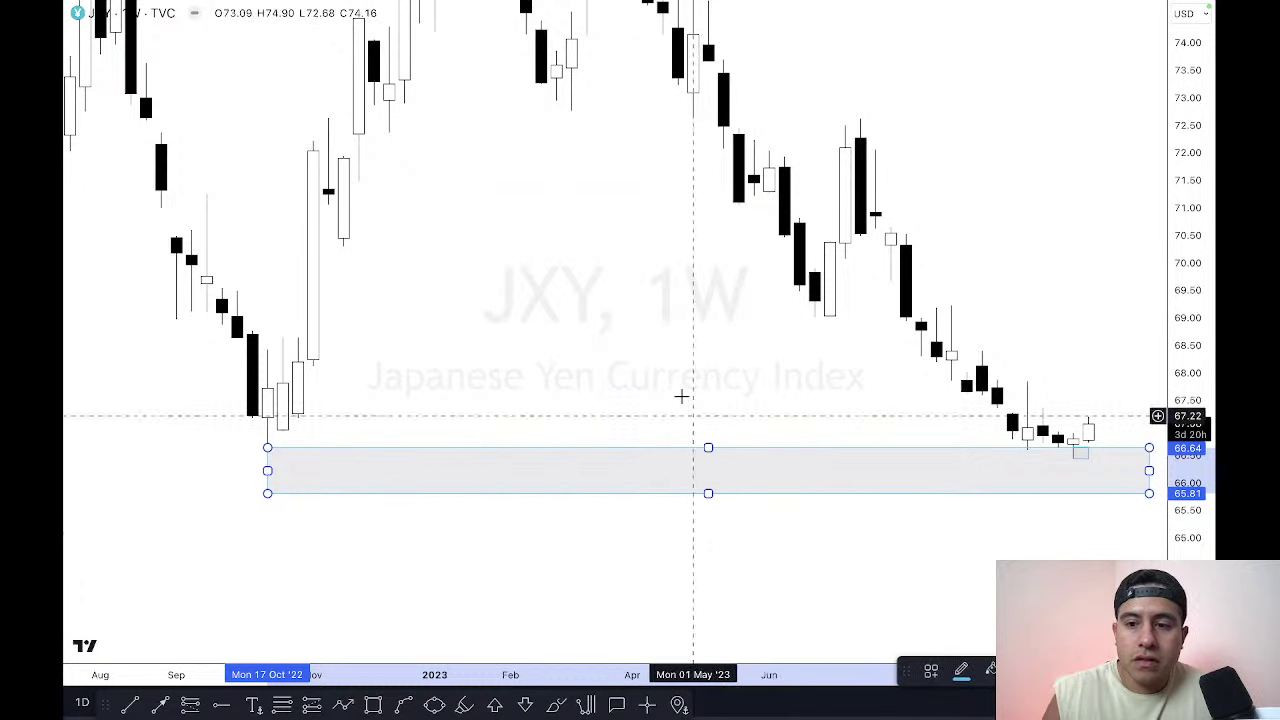
pyautogui.click(651, 363)
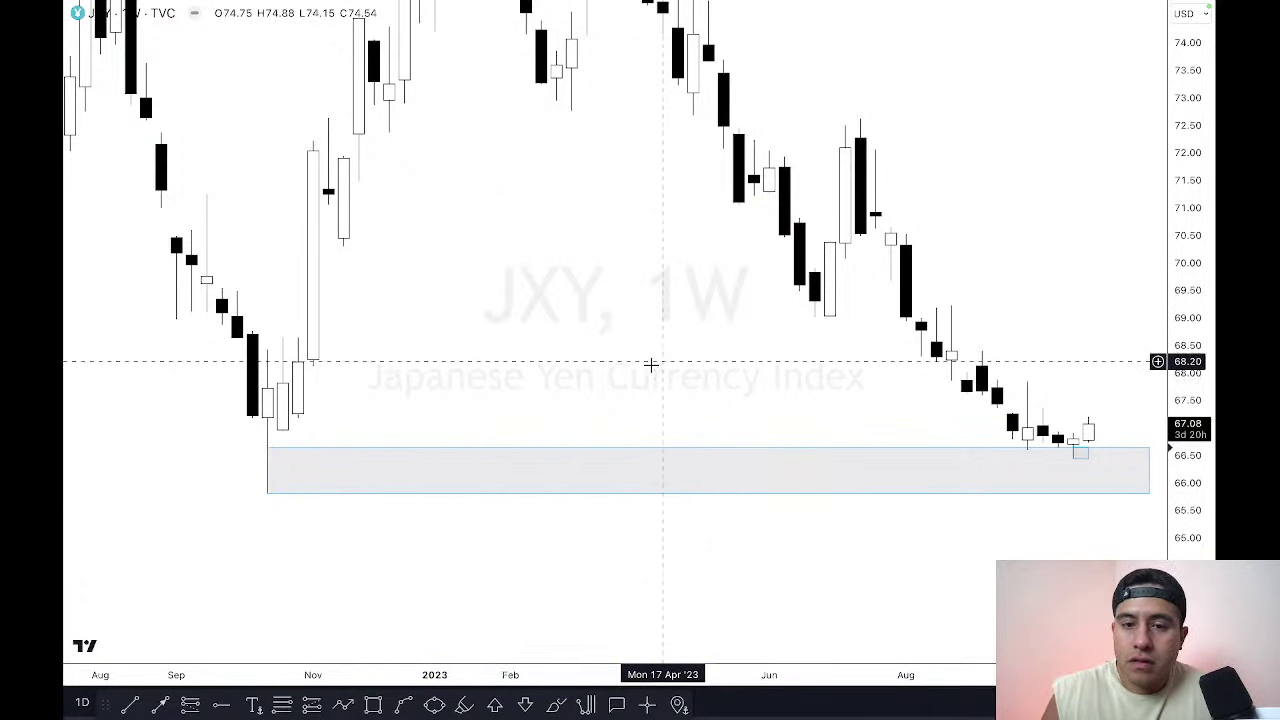
# Step: Exit the full-screen chart and start a bar replay on weekly JXY from just after the October 2022 low
pyautogui.click(283, 458)
pyautogui.press('Escape')
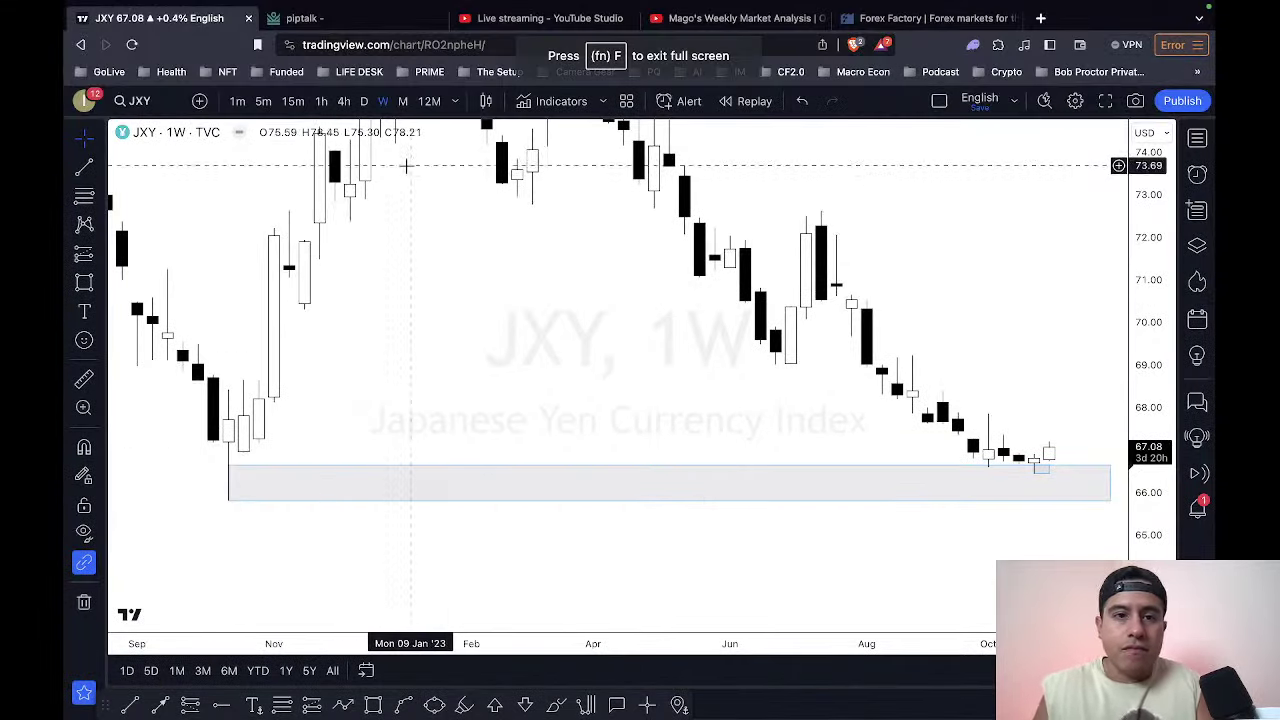
pyautogui.click(752, 102)
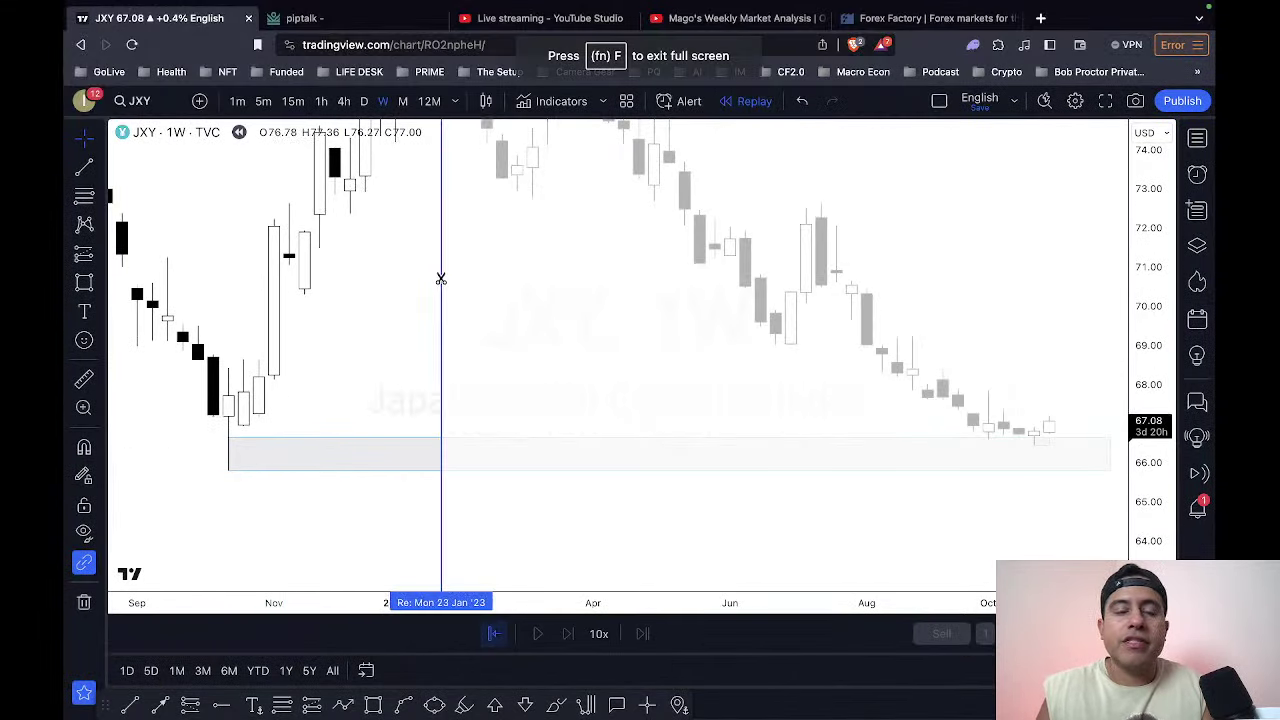
pyautogui.click(258, 370)
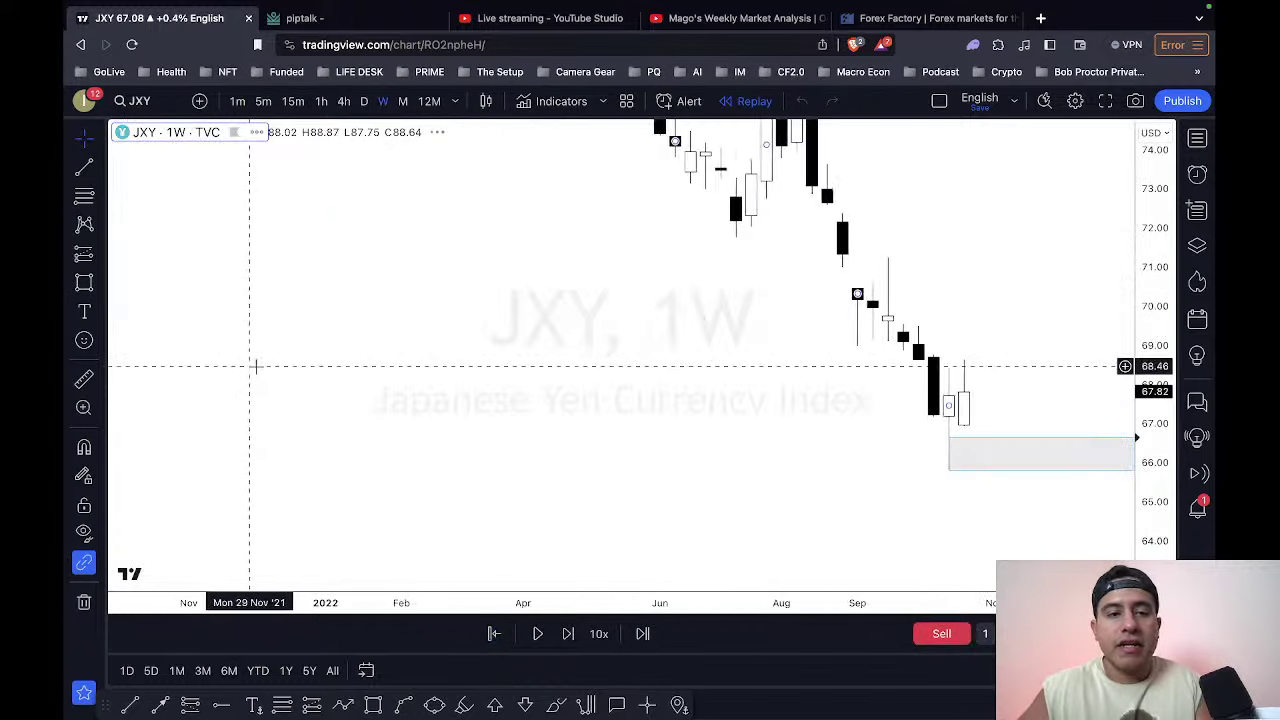
# Step: Examine the October 2022 low in the replay at 1-day and 4-hour intervals with the chart in full screen
pyautogui.write('1D')
pyautogui.press('Return')
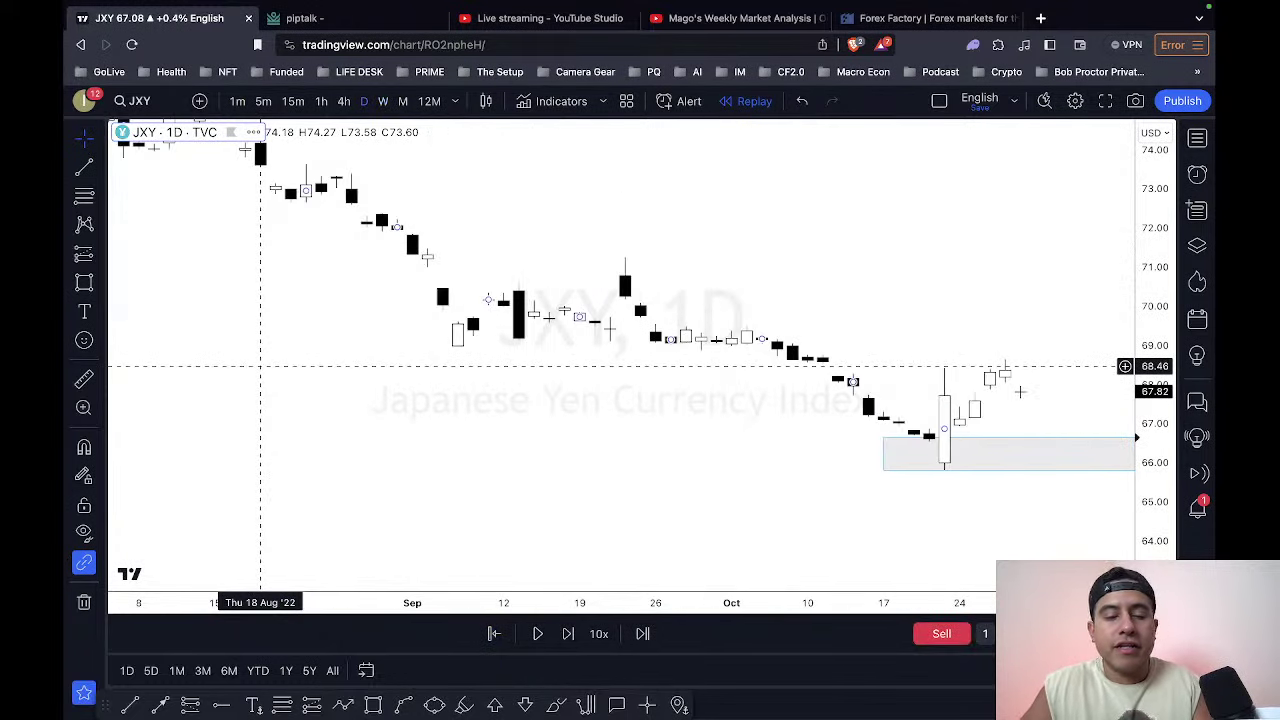
pyautogui.hotkey('shift', 'f')
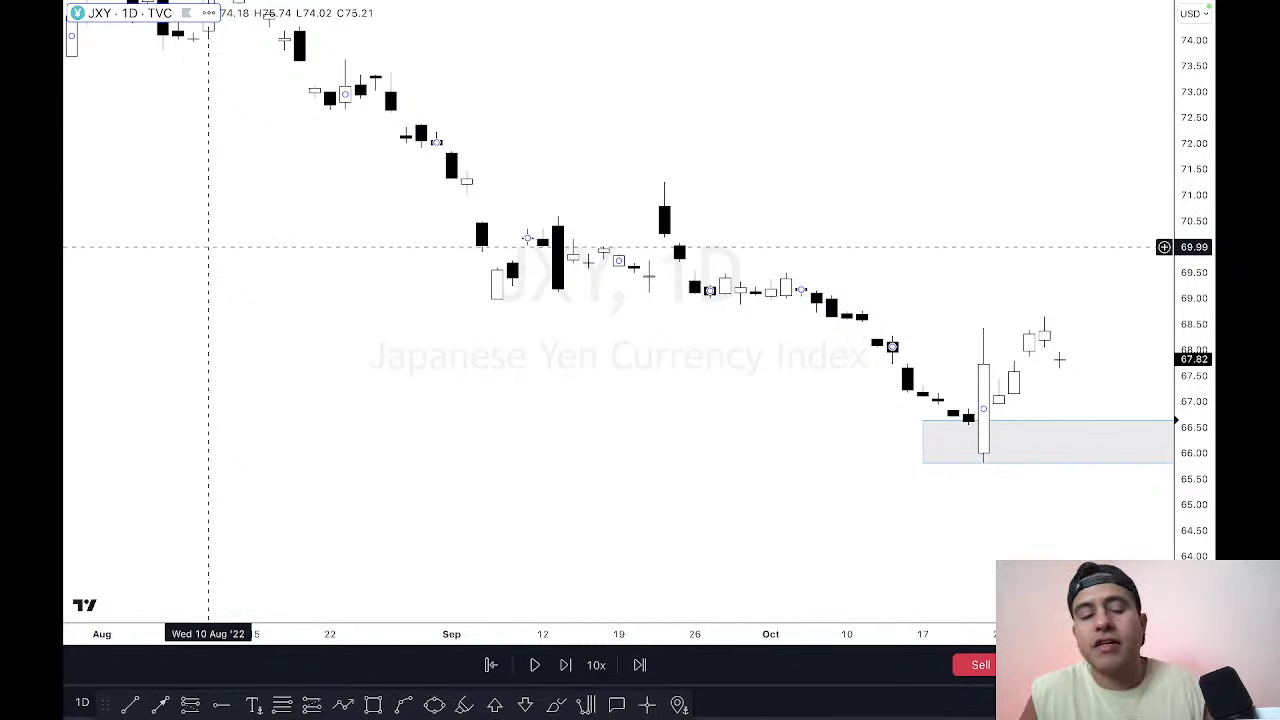
pyautogui.write('4h')
pyautogui.press('Return')
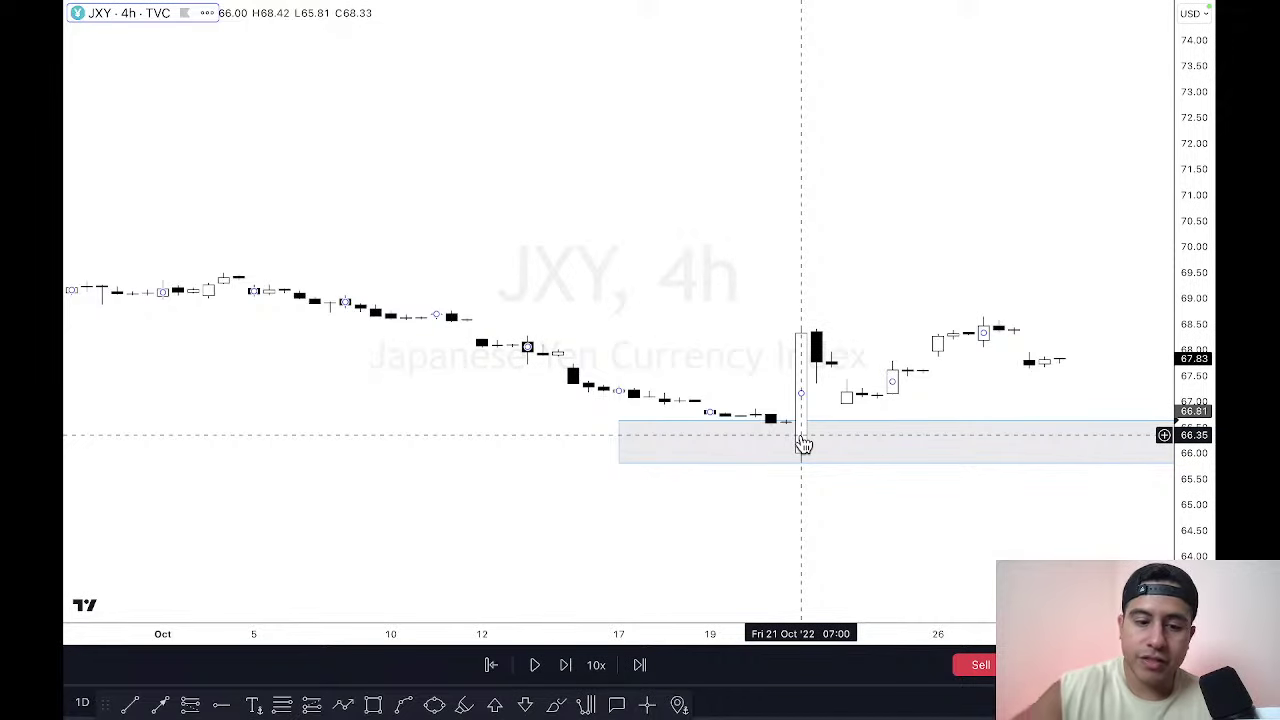
# Step: Set the replayed JXY chart to 1 hour and frame price action from about 10 to 28 October 2022 around the zone
pyautogui.write('1h')
pyautogui.press('Return')
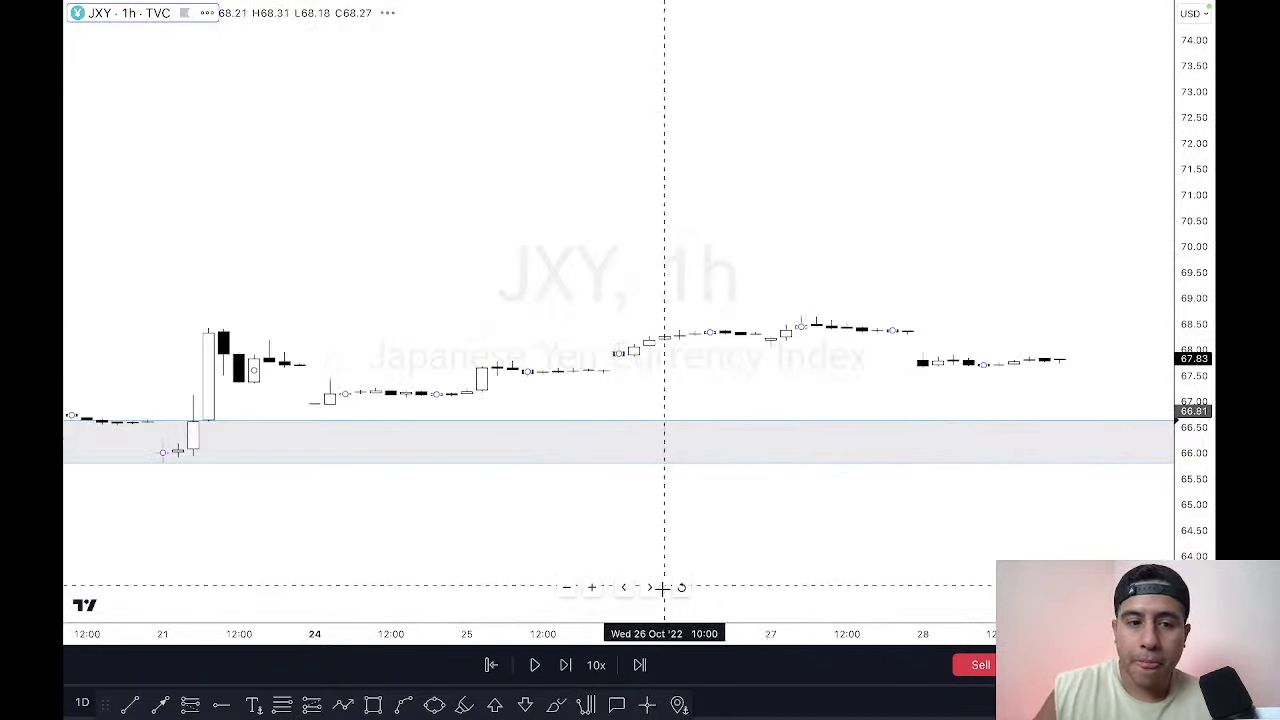
pyautogui.moveTo(650, 626); pyautogui.dragTo(932, 626)
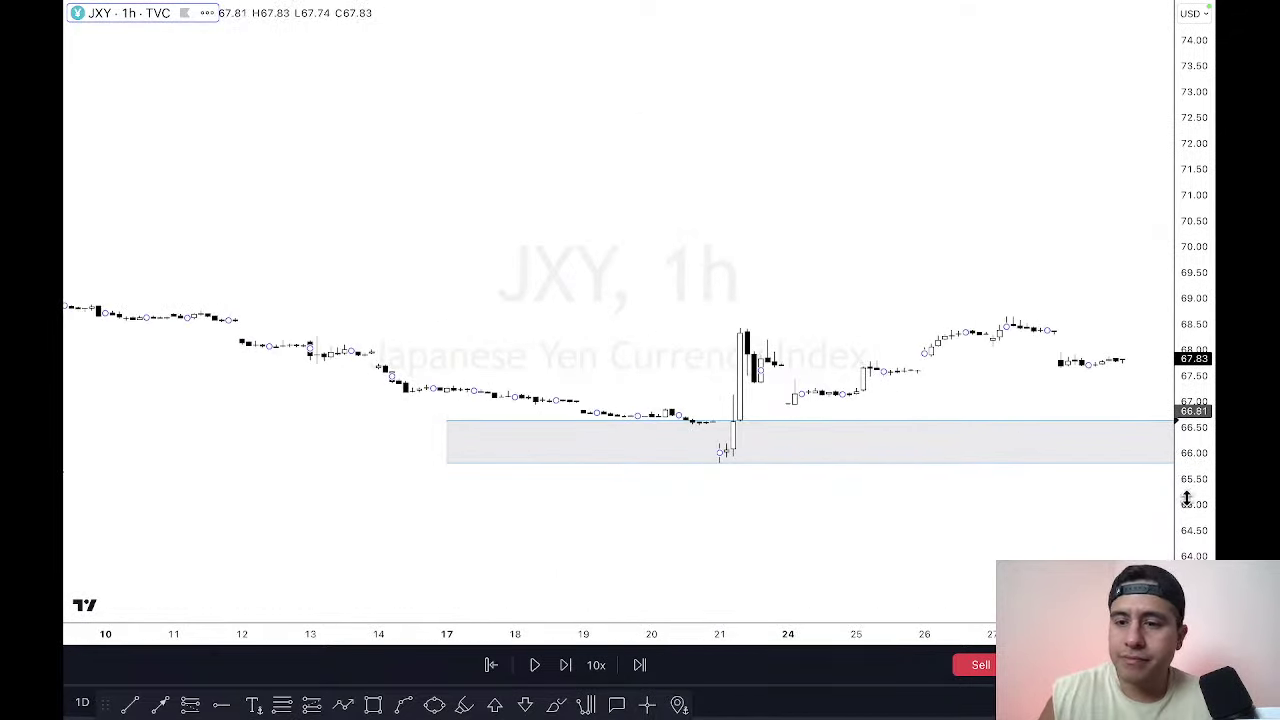
pyautogui.moveTo(903, 297); pyautogui.dragTo(848, 157)
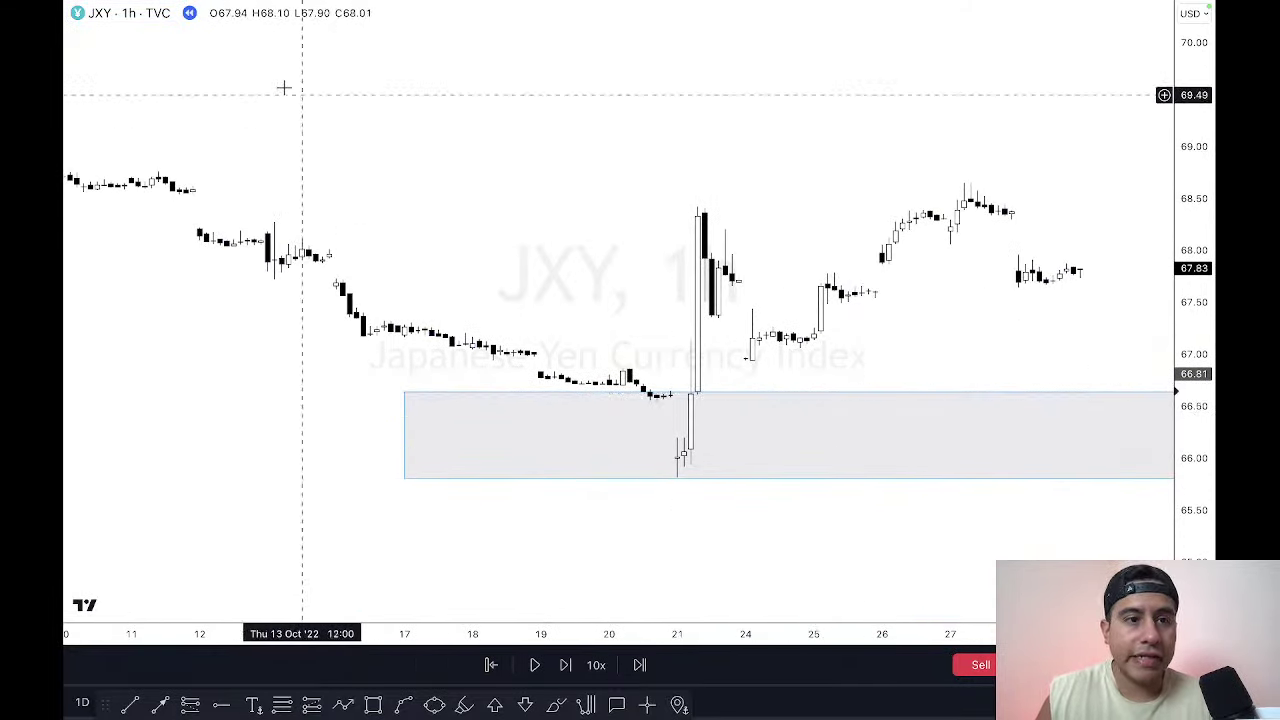
pyautogui.keyDown('shift'); pyautogui.click(670, 395); pyautogui.keyUp('shift')
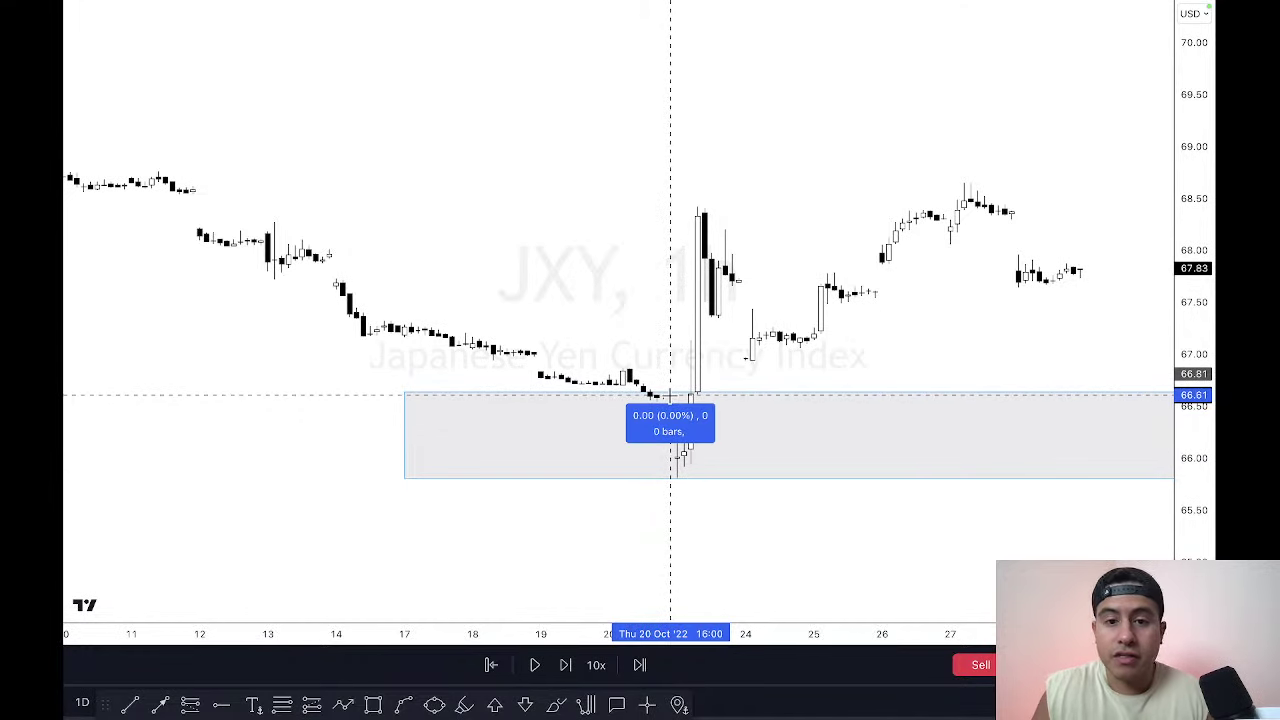
pyautogui.doubleClick(685, 445)
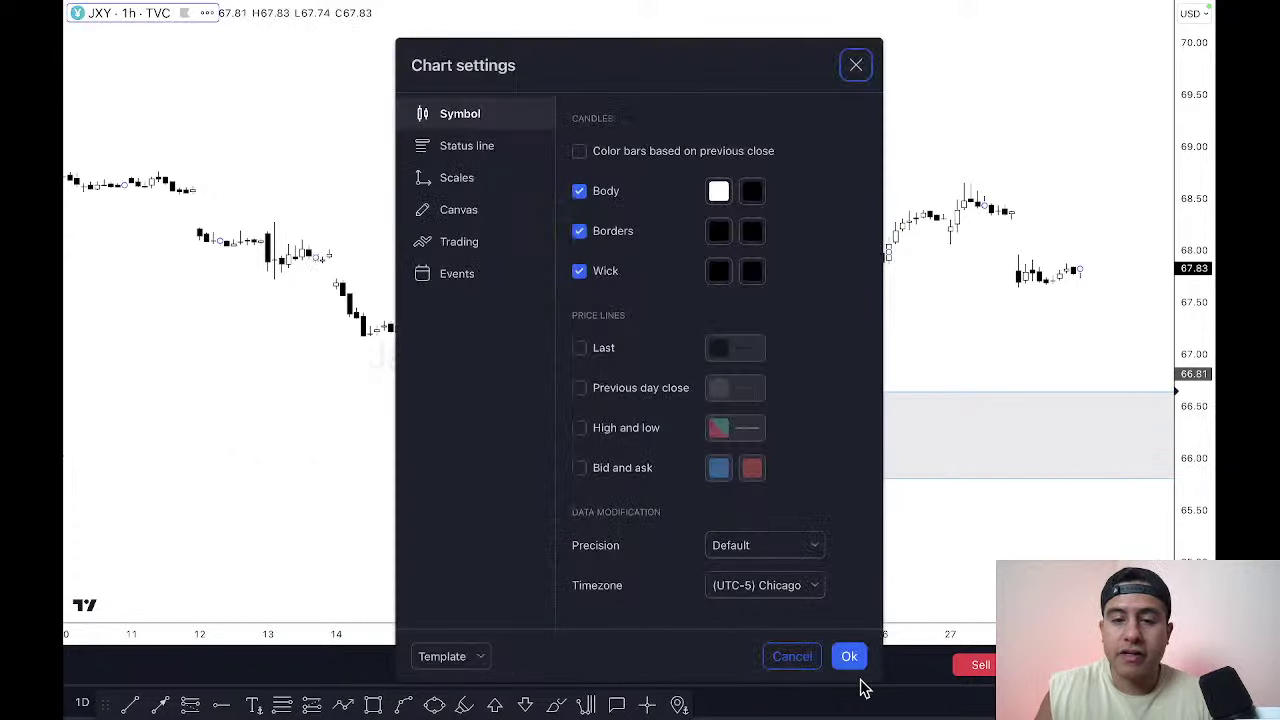
pyautogui.click(856, 65)
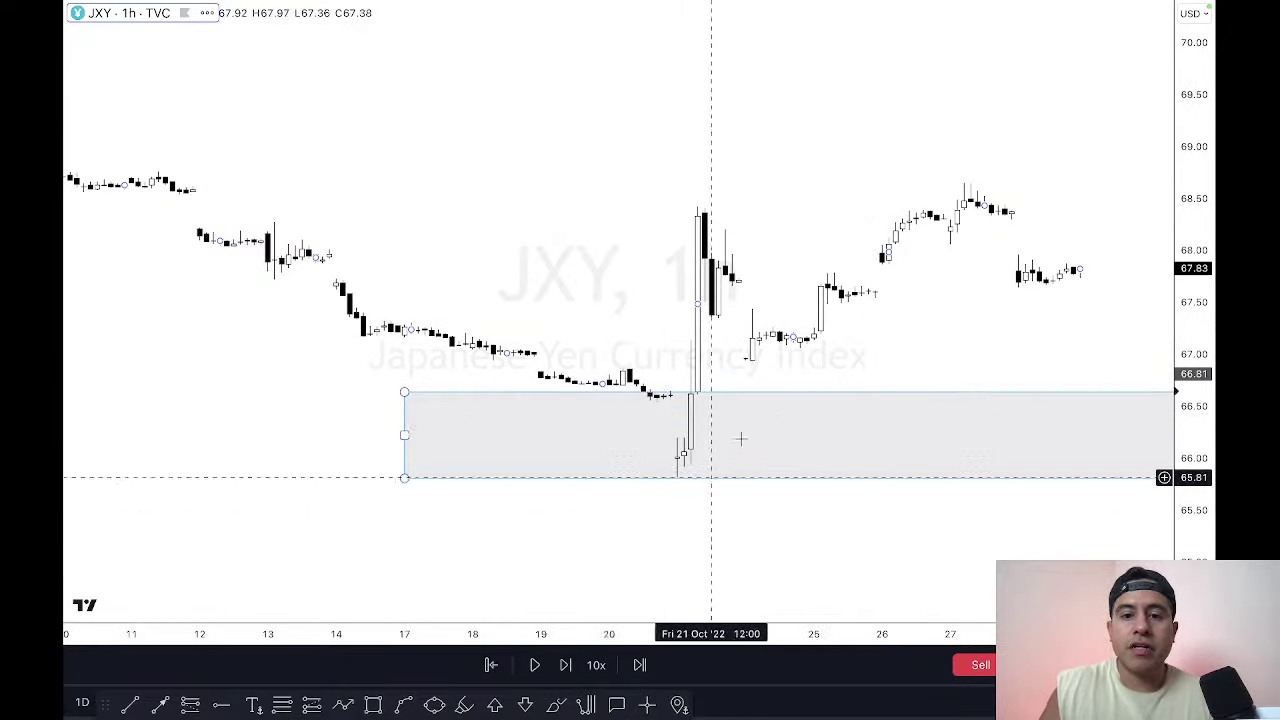
# Step: Move the grey zone's starting edge to 20 October 2022, just before the sharp rally
pyautogui.click(680, 394)
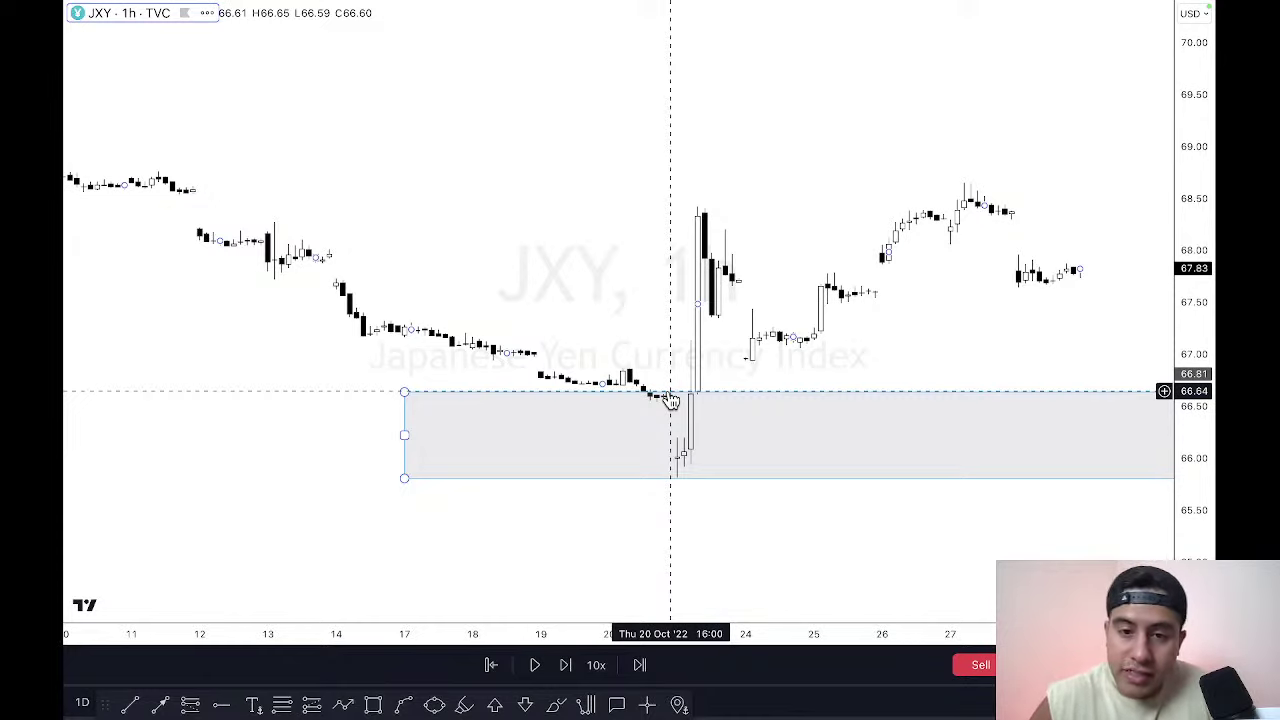
pyautogui.click(700, 360)
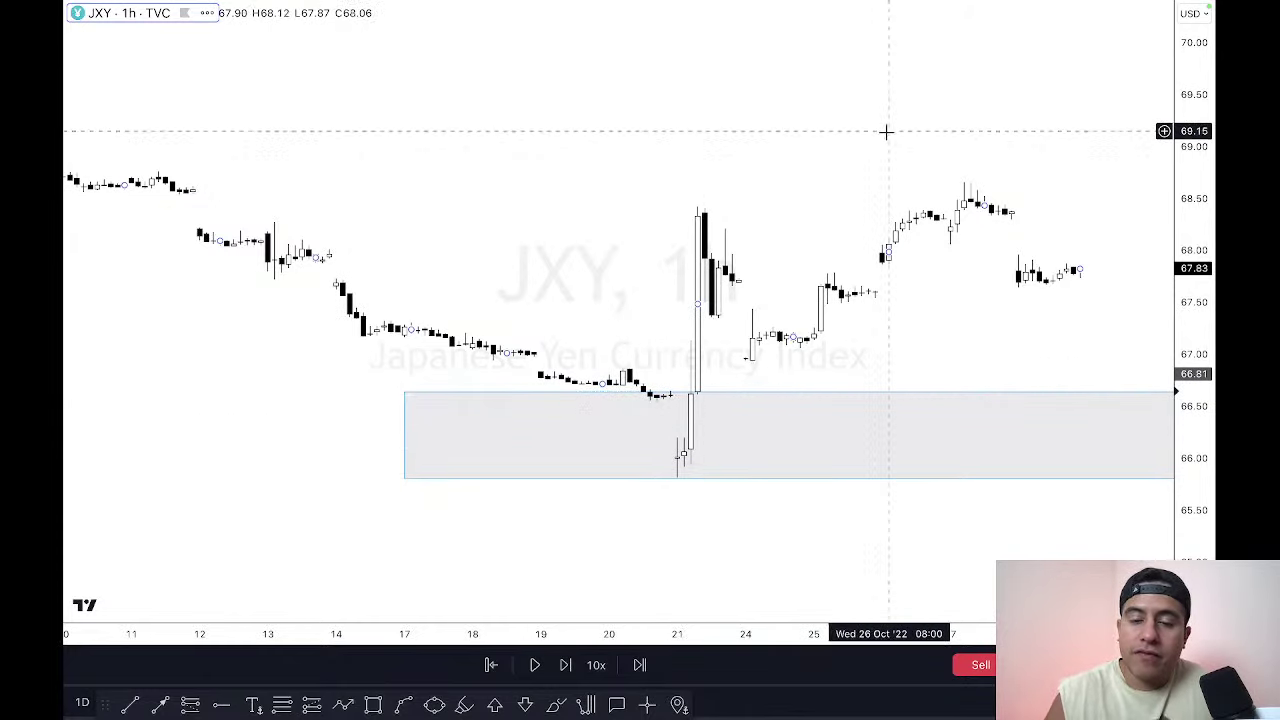
pyautogui.moveTo(898, 143); pyautogui.dragTo(733, 137)
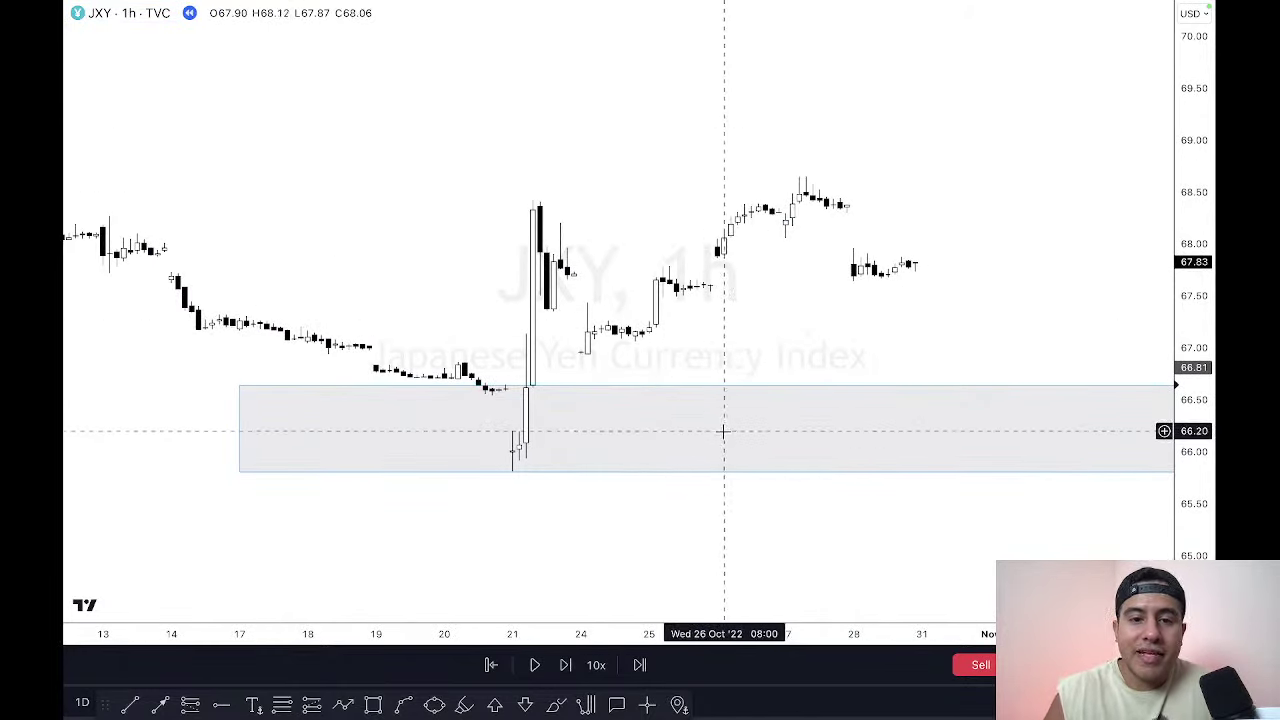
pyautogui.moveTo(239, 428); pyautogui.dragTo(497, 420)
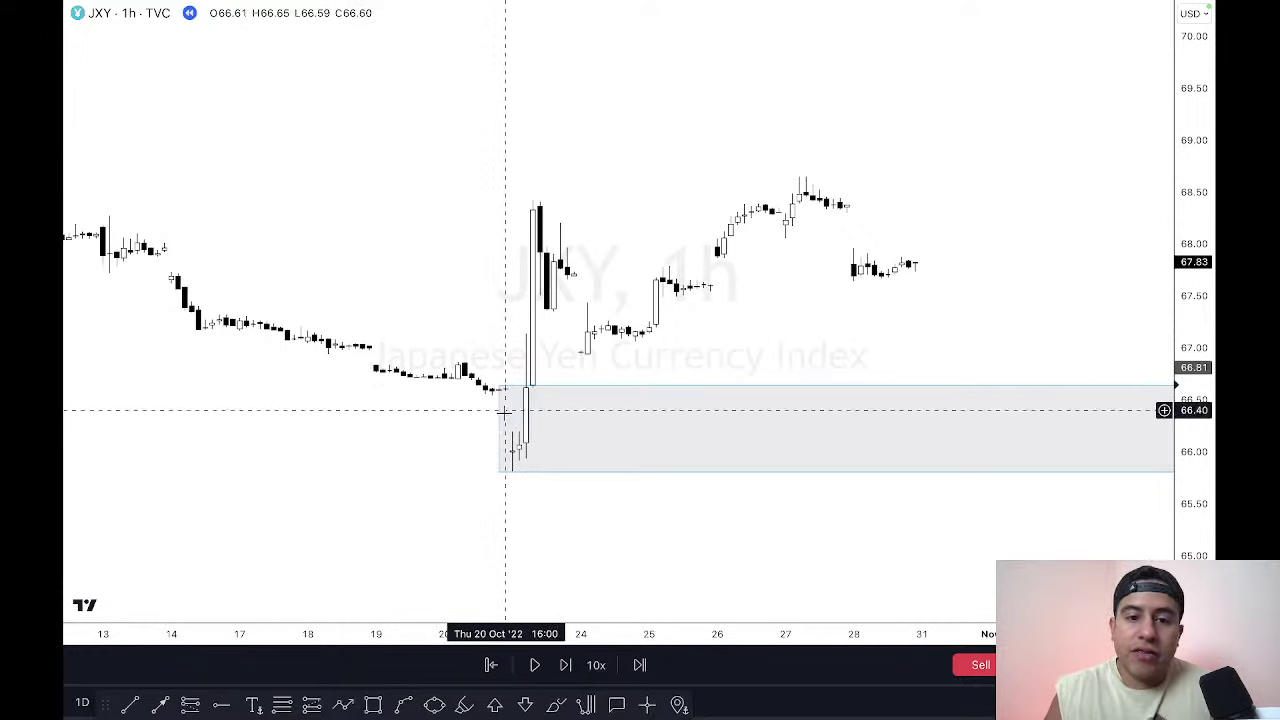
# Step: Exit bar replay mode and frame the October 2023 hourly JXY candles at the grey zones
pyautogui.hscroll(2, 585, 400)
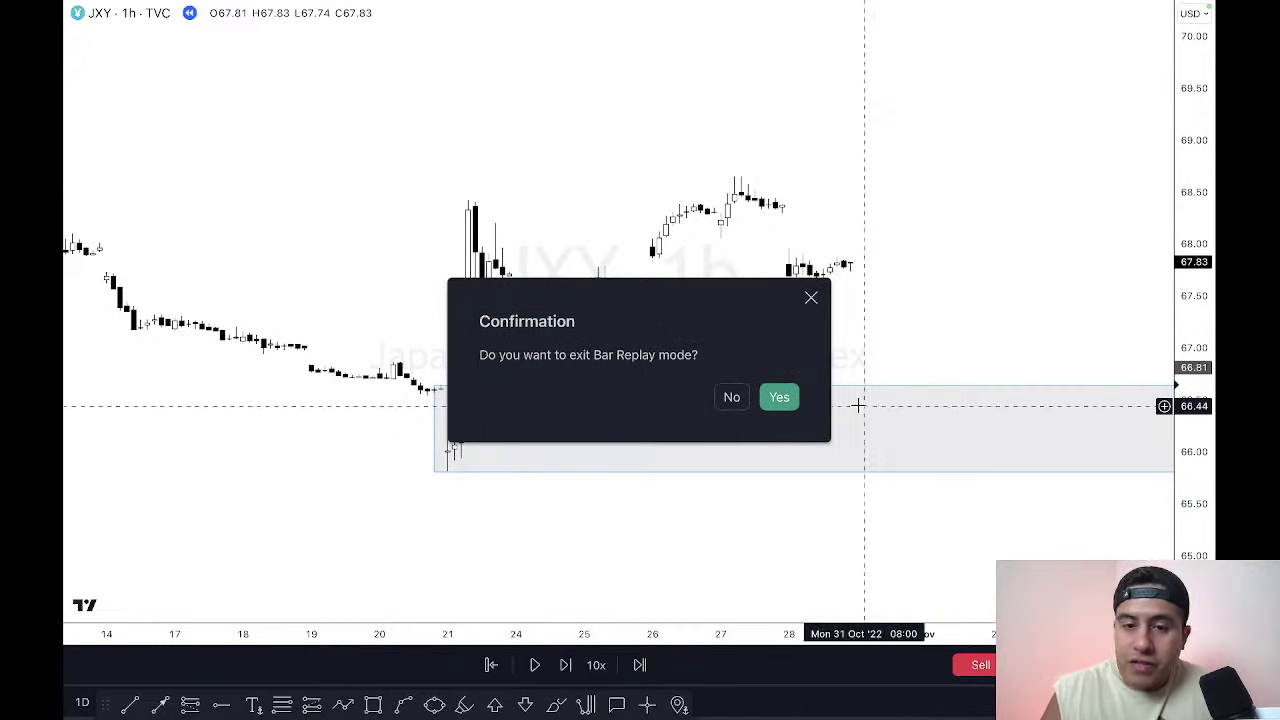
pyautogui.click(776, 400)
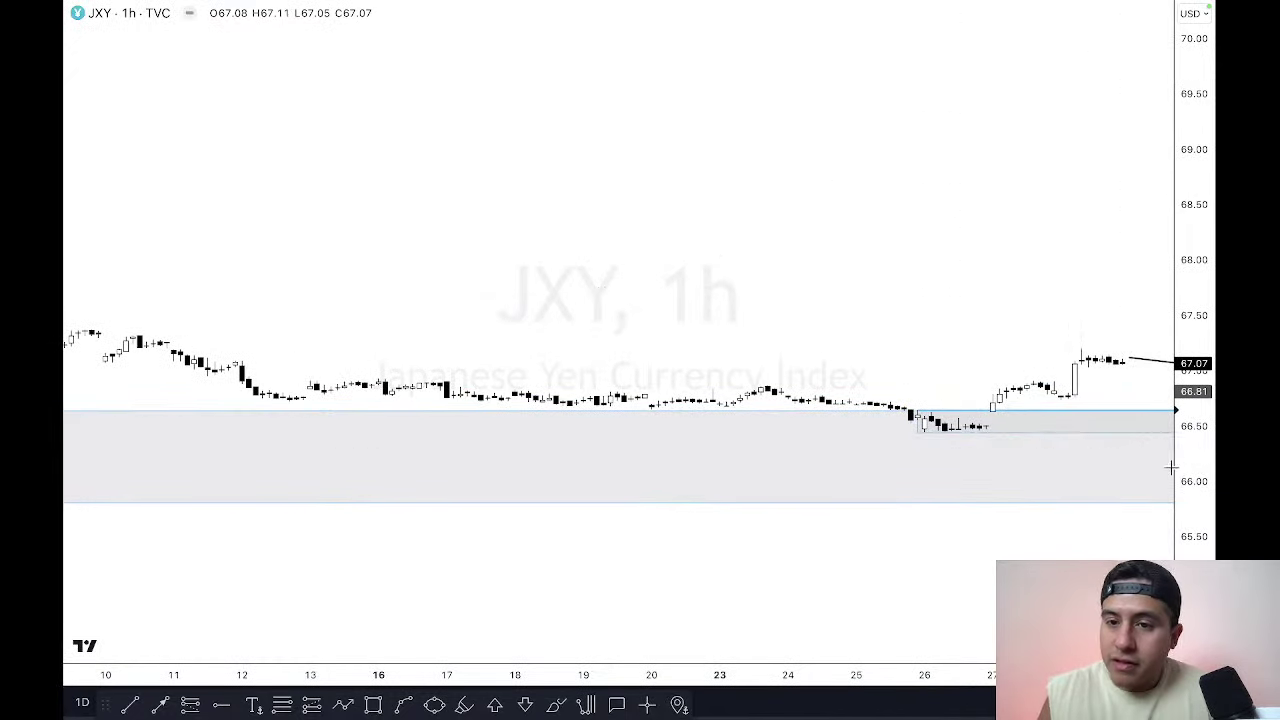
pyautogui.scroll(-5, 980, 574)
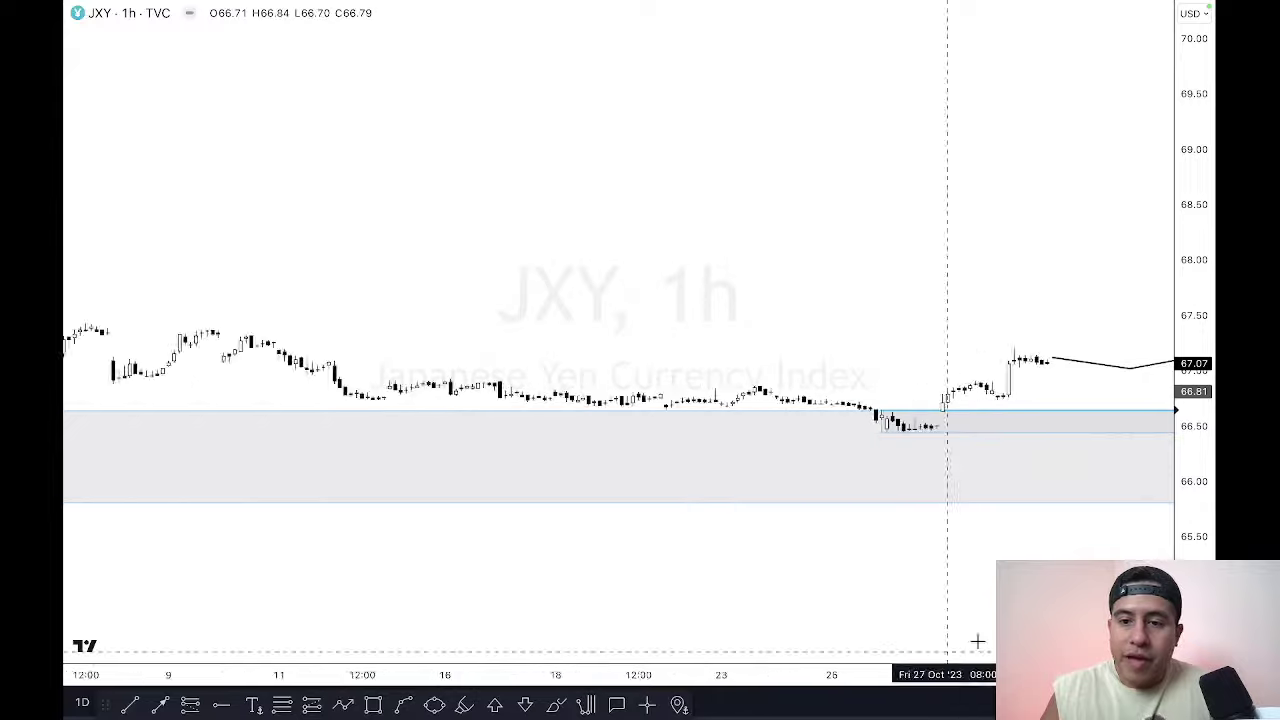
# Step: Extend the end of the small grey zone at the late-October 2023 low past the bottom of the projected path
pyautogui.scroll(3, 980, 590)
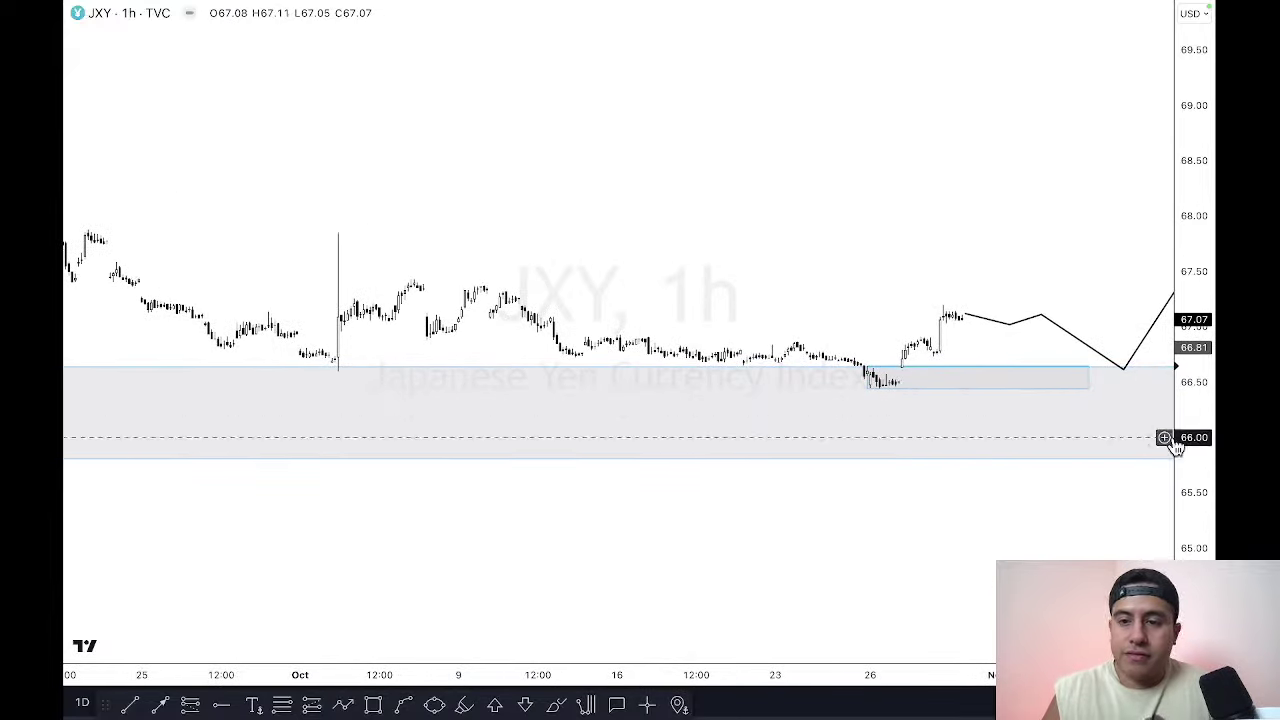
pyautogui.moveTo(1203, 555); pyautogui.dragTo(1114, 189)
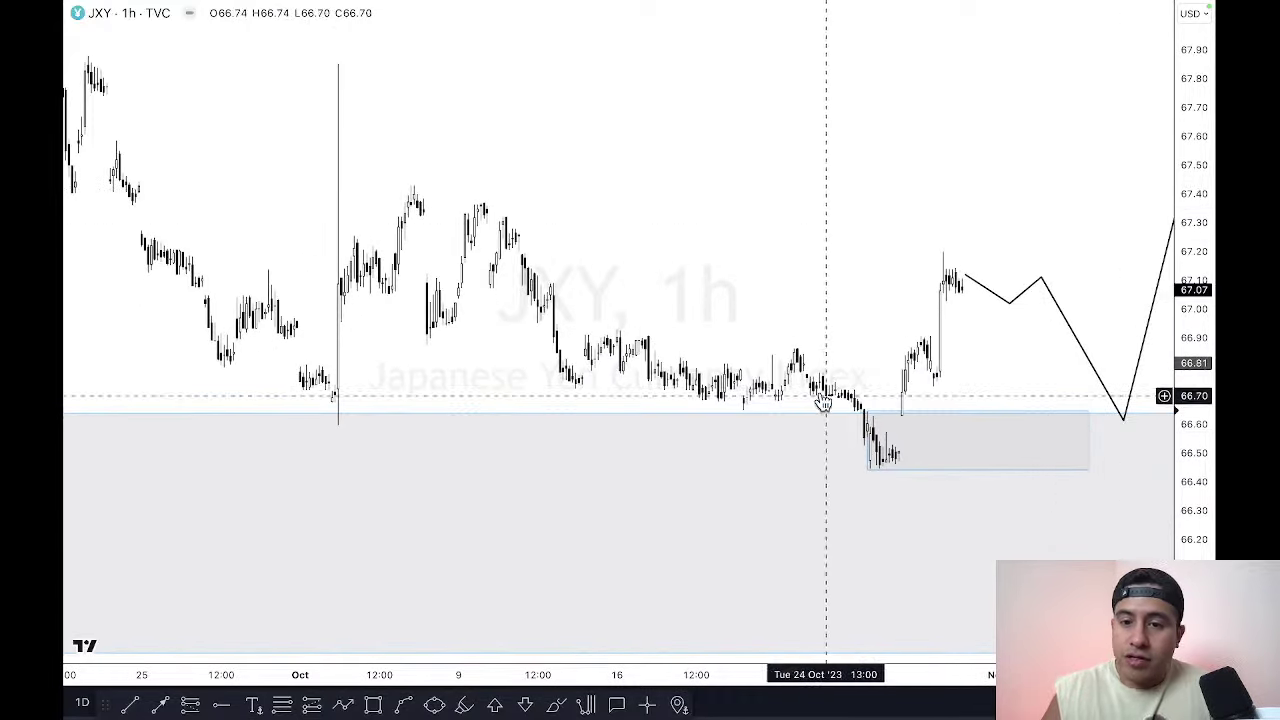
pyautogui.moveTo(785, 342); pyautogui.dragTo(747, 293)
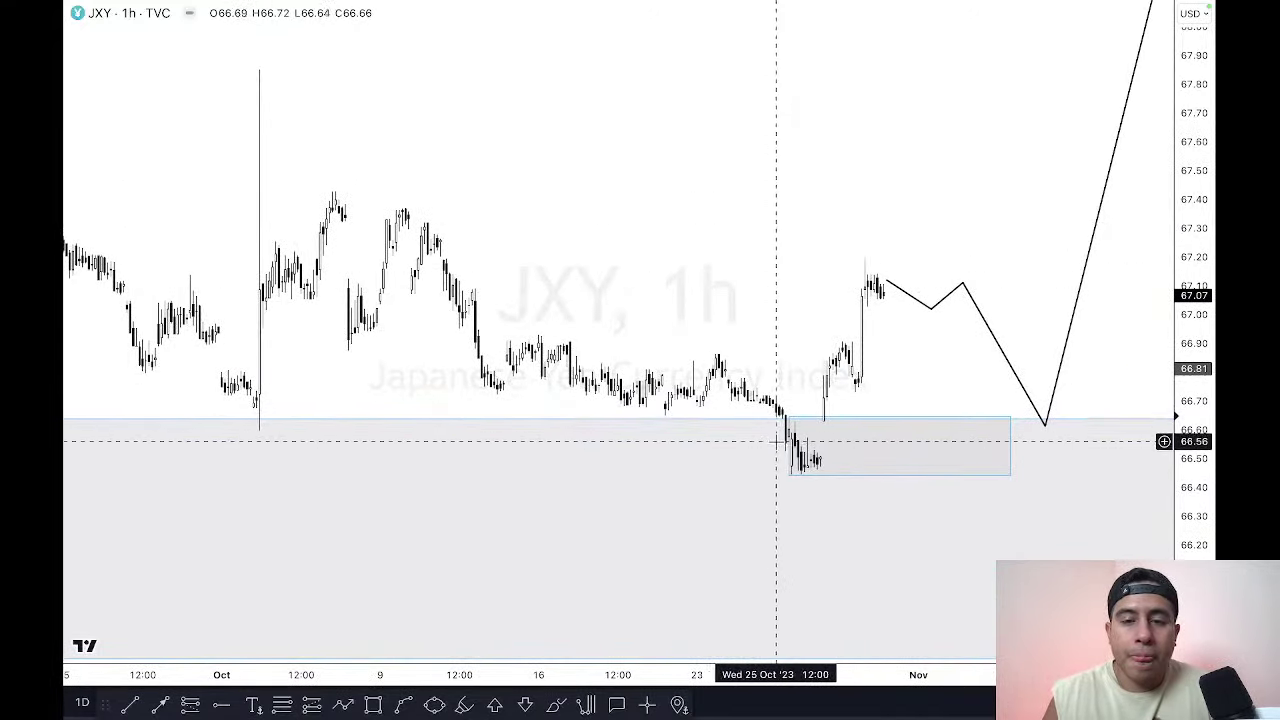
pyautogui.moveTo(1192, 522); pyautogui.dragTo(1094, 300)
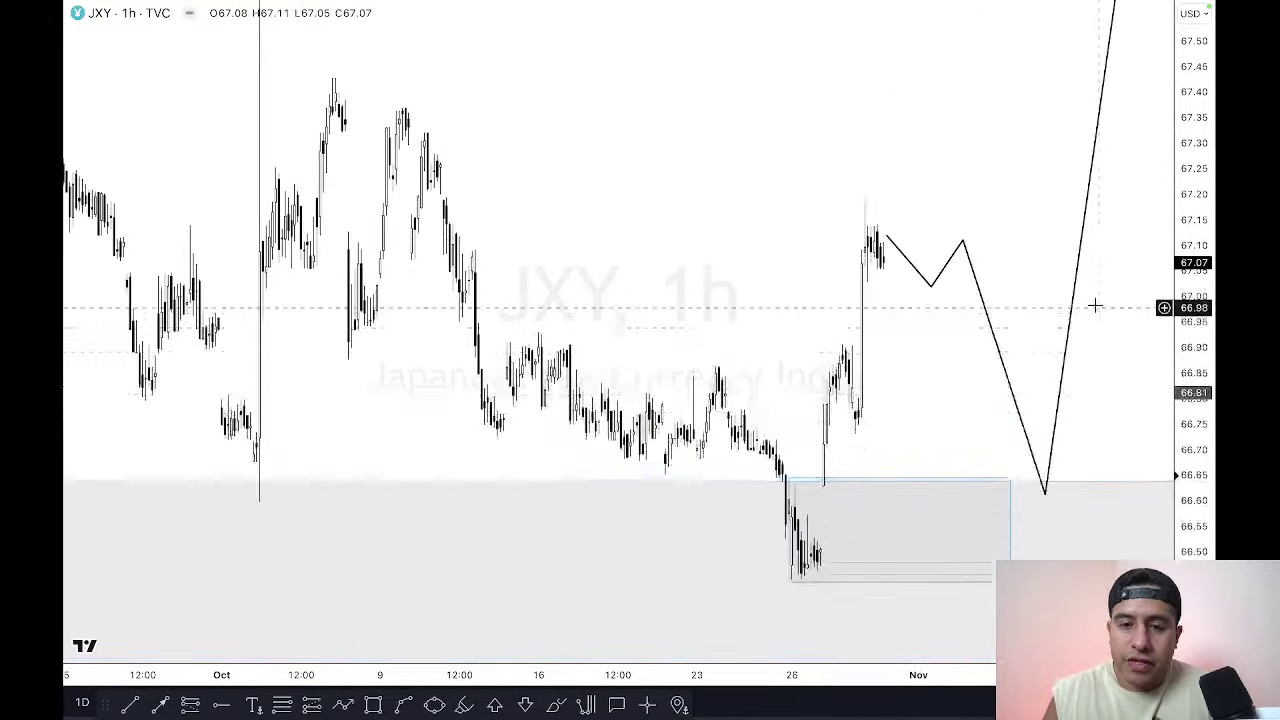
pyautogui.moveTo(740, 300); pyautogui.dragTo(727, 270)
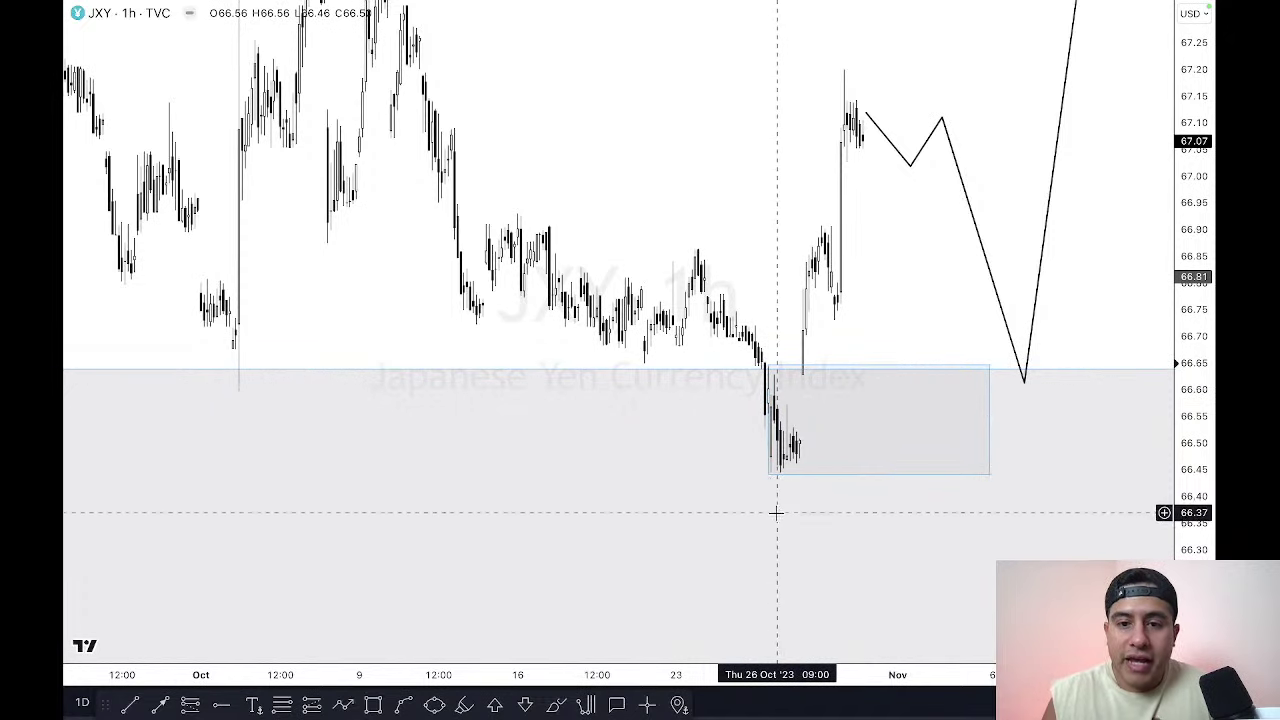
pyautogui.click(990, 419)
pyautogui.moveTo(990, 419); pyautogui.dragTo(1080, 417)
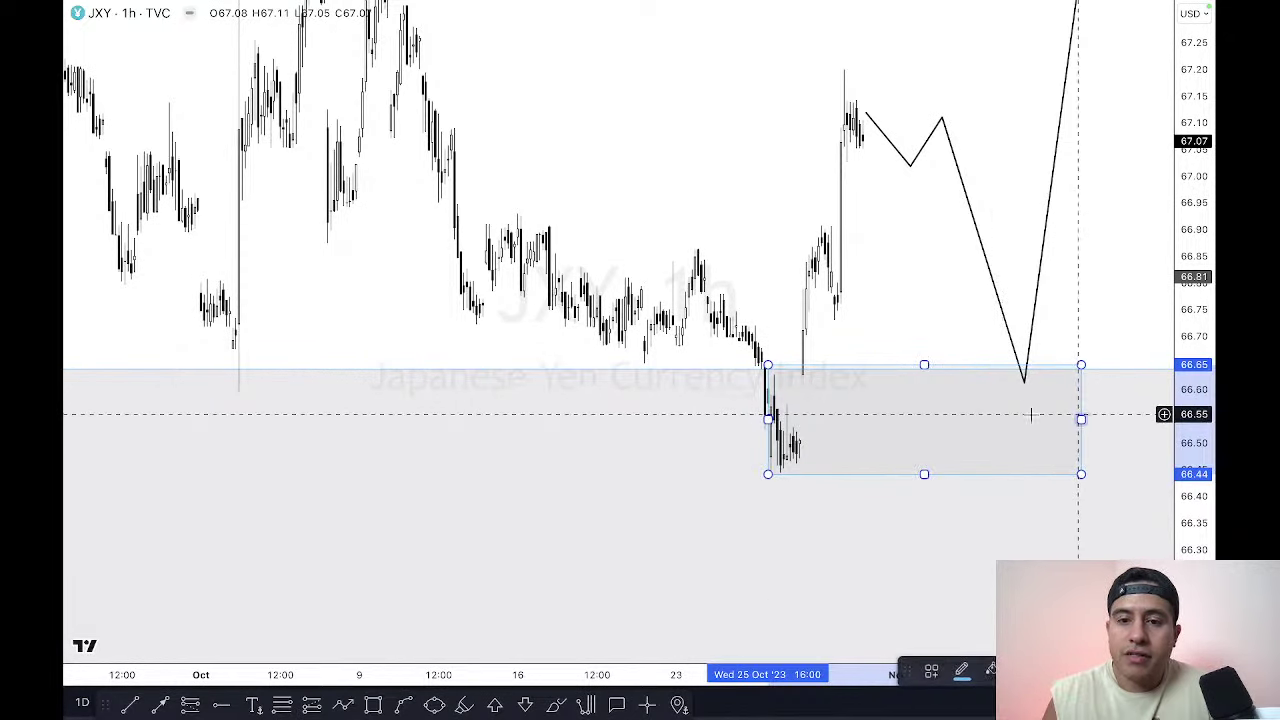
# Step: Turn off the background fill of the large grey zone rectangle behind the small one
pyautogui.doubleClick(728, 376)
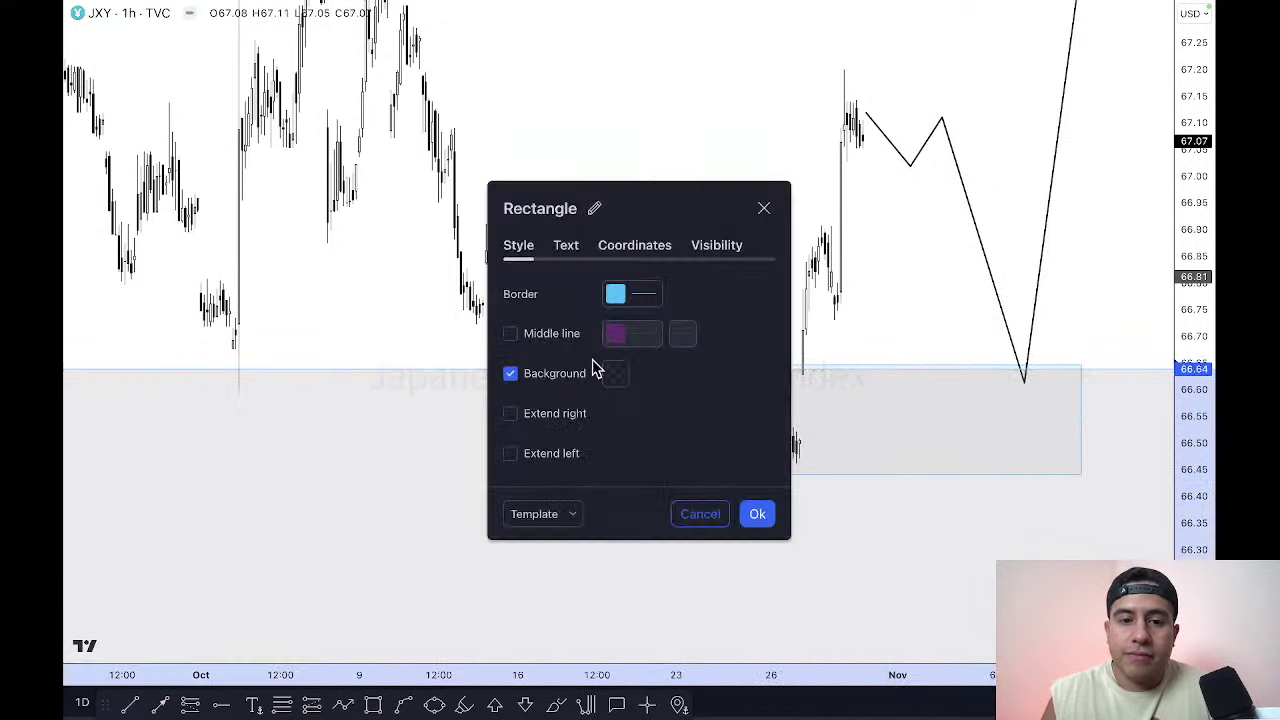
pyautogui.click(510, 375)
pyautogui.click(757, 514)
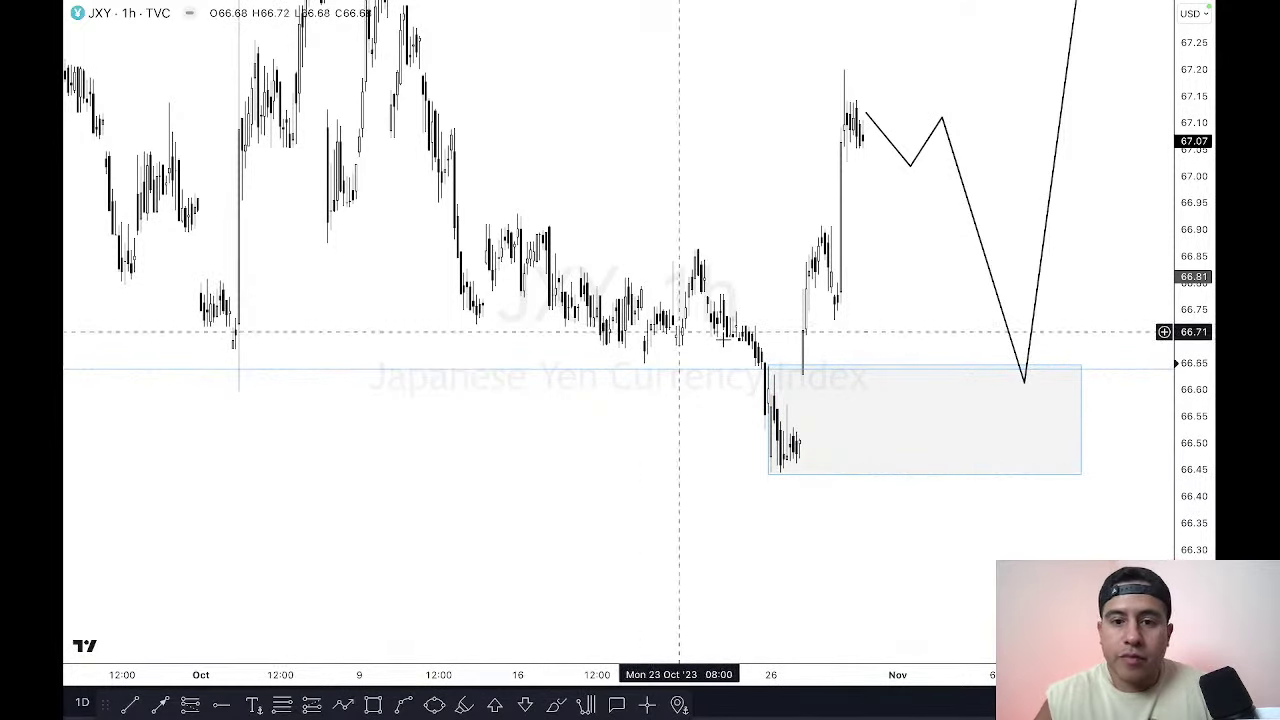
pyautogui.click(768, 366)
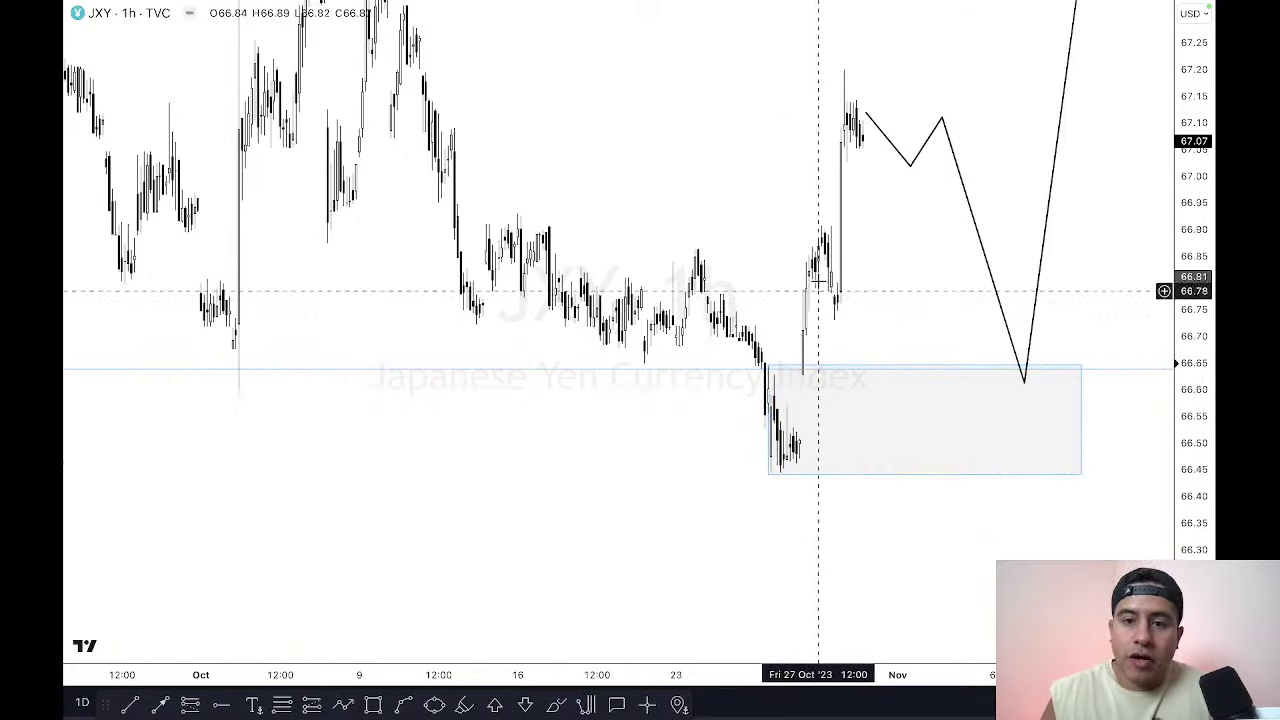
# Step: Reframe the hourly JXY chart to examine the October 2023 rally, the small zone and the projected path
pyautogui.moveTo(734, 157); pyautogui.dragTo(674, 169)
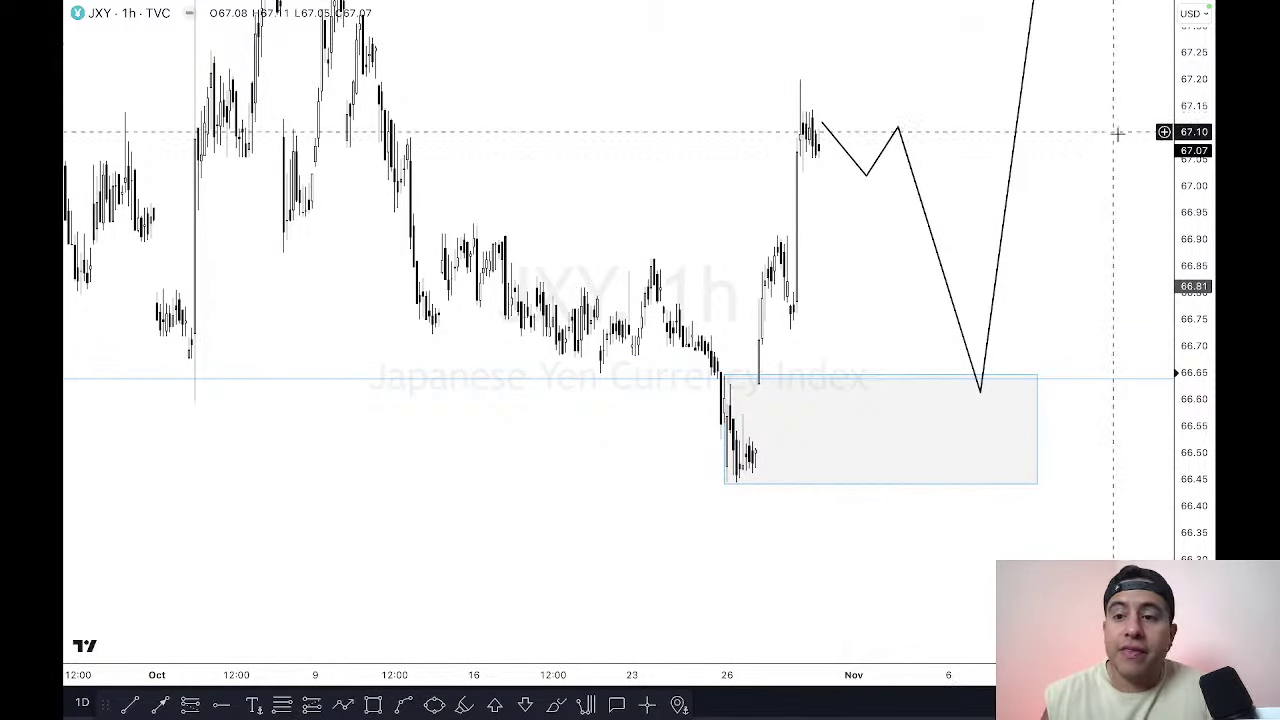
pyautogui.moveTo(1187, 117); pyautogui.dragTo(1187, 140)
pyautogui.moveTo(1080, 157); pyautogui.dragTo(1064, 323)
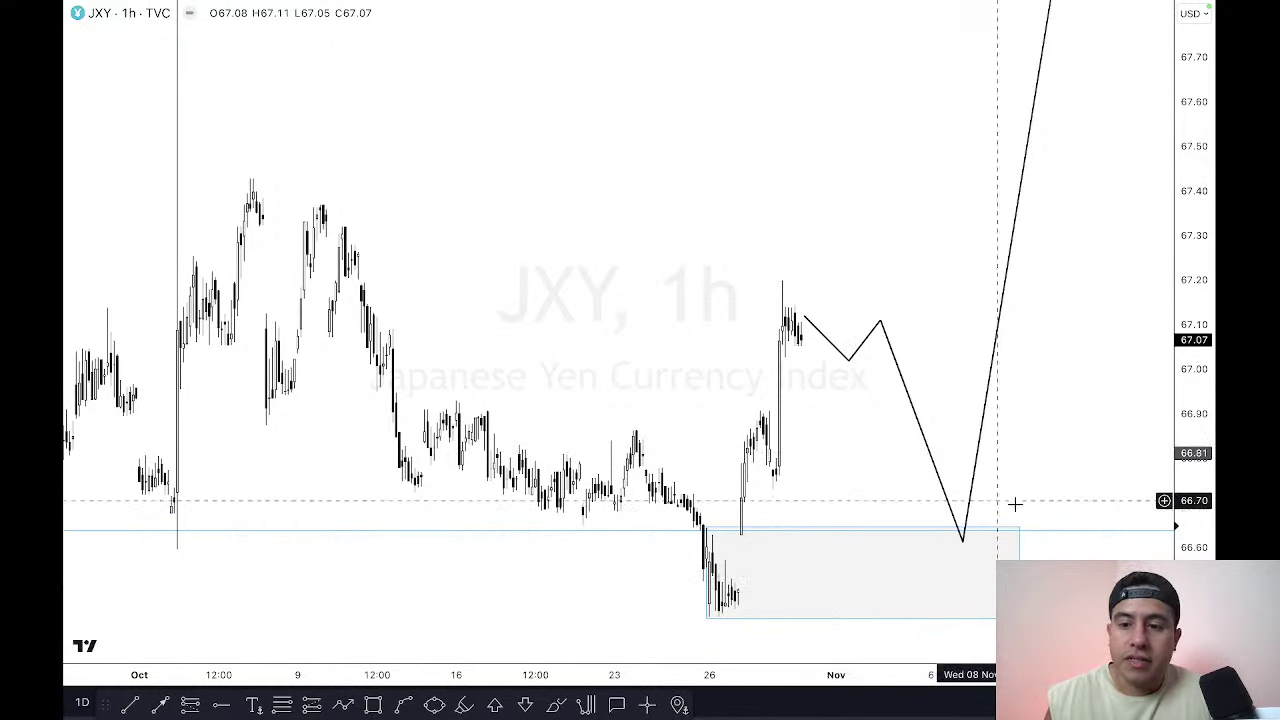
pyautogui.click(746, 530)
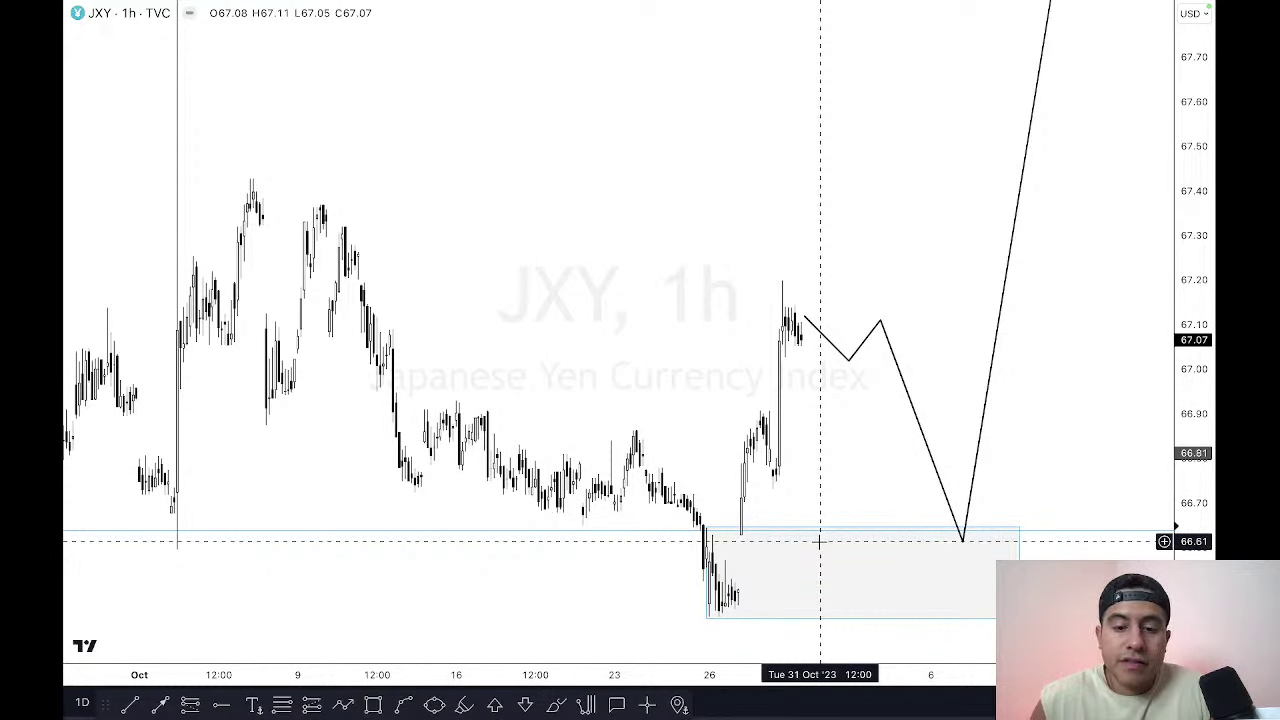
# Step: Review the JPY watchlist outside full screen, hide it again and return the JXY chart to full screen
pyautogui.press('Escape')
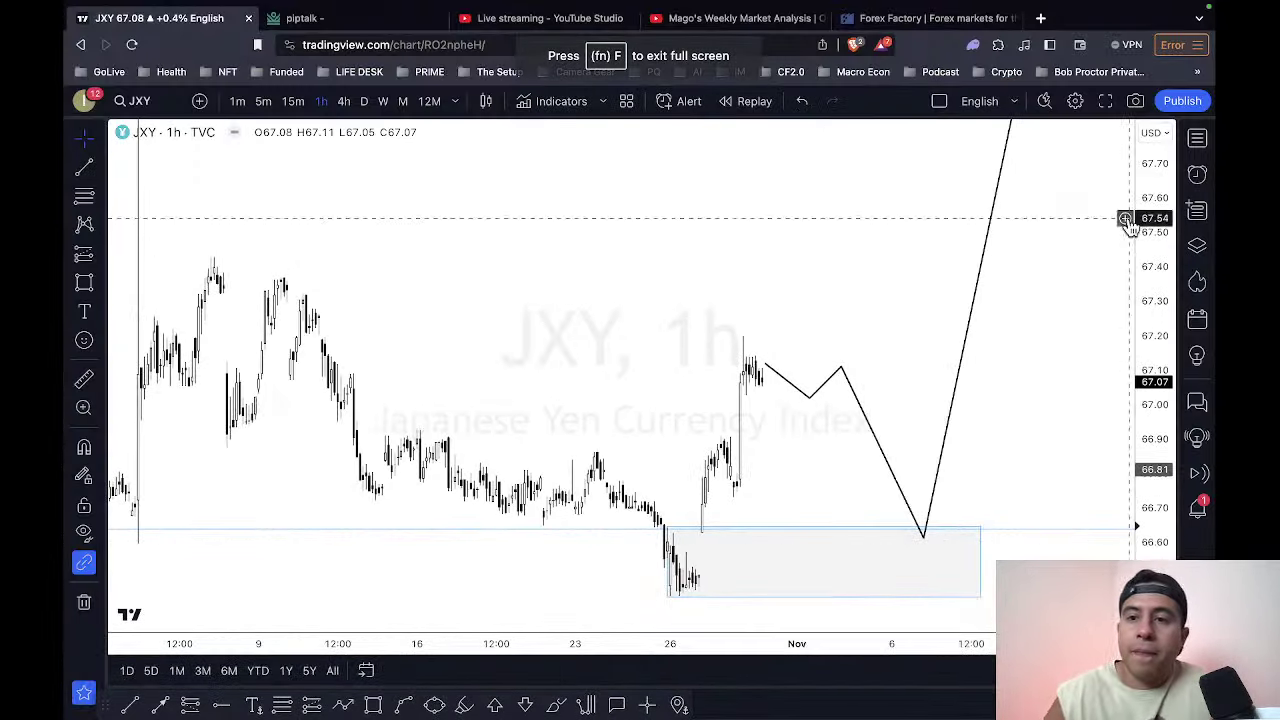
pyautogui.click(1199, 138)
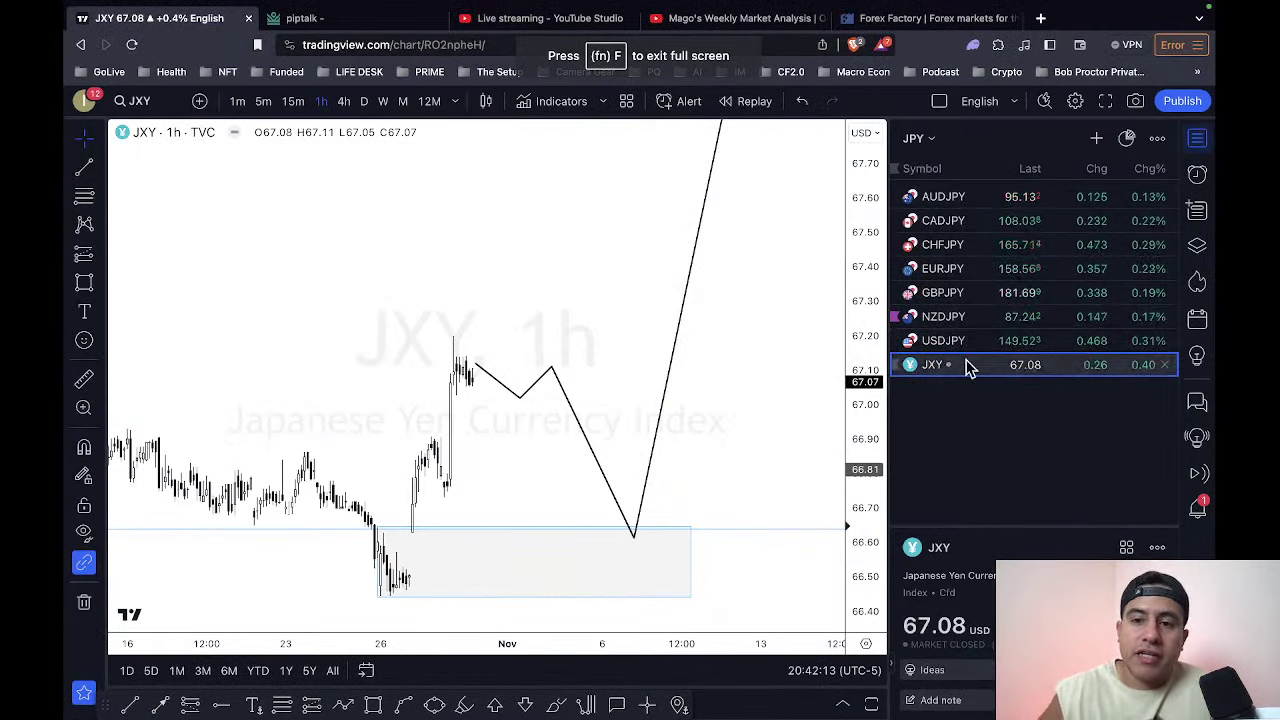
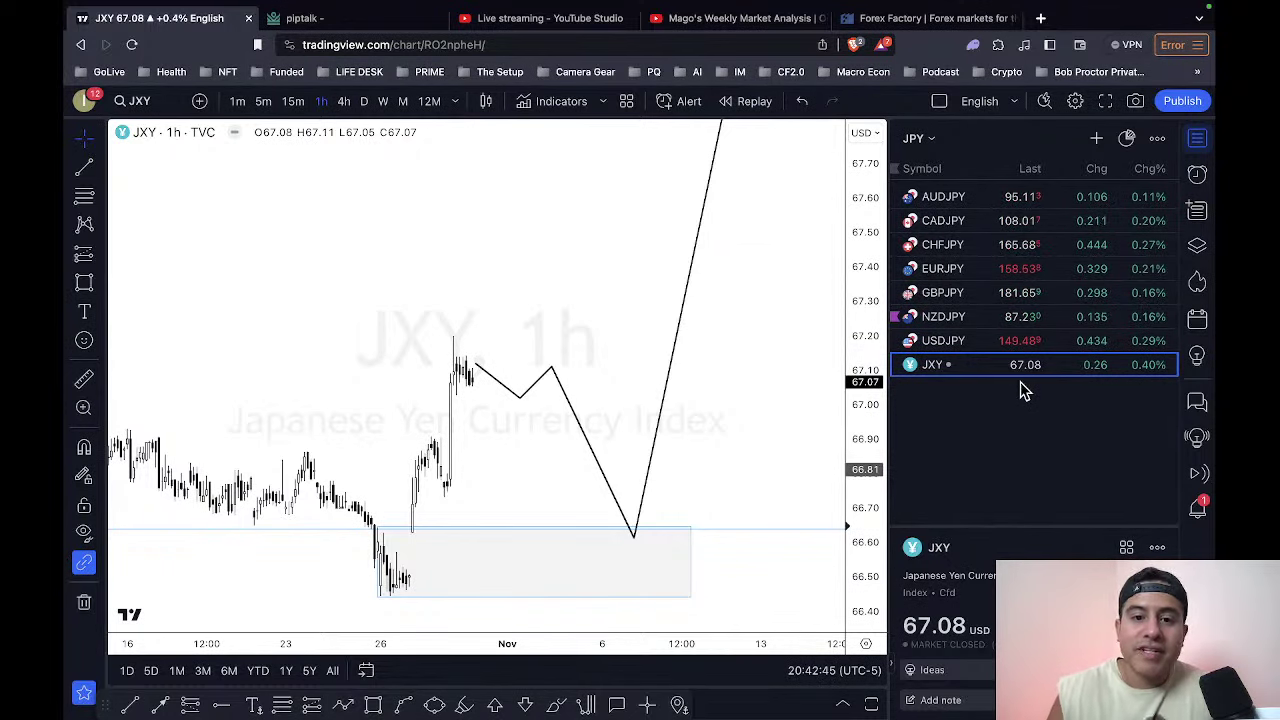
pyautogui.click(1193, 138)
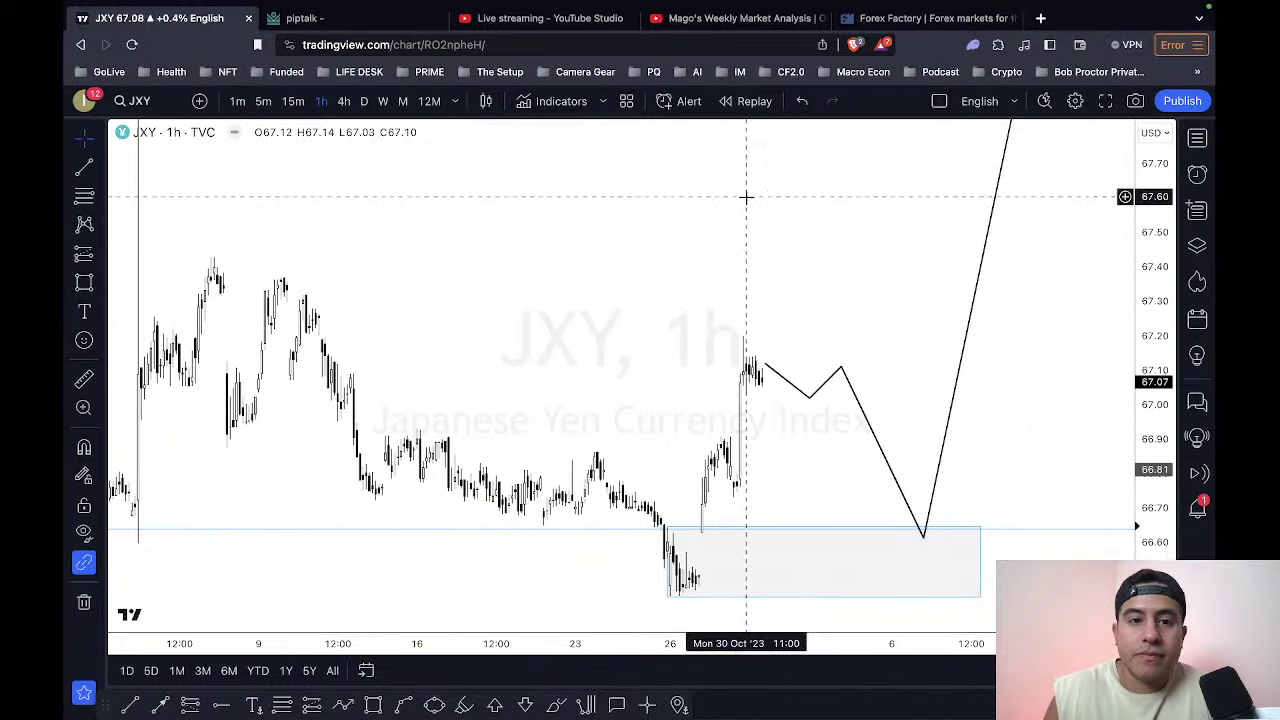
pyautogui.hotkey('shift', 'f')
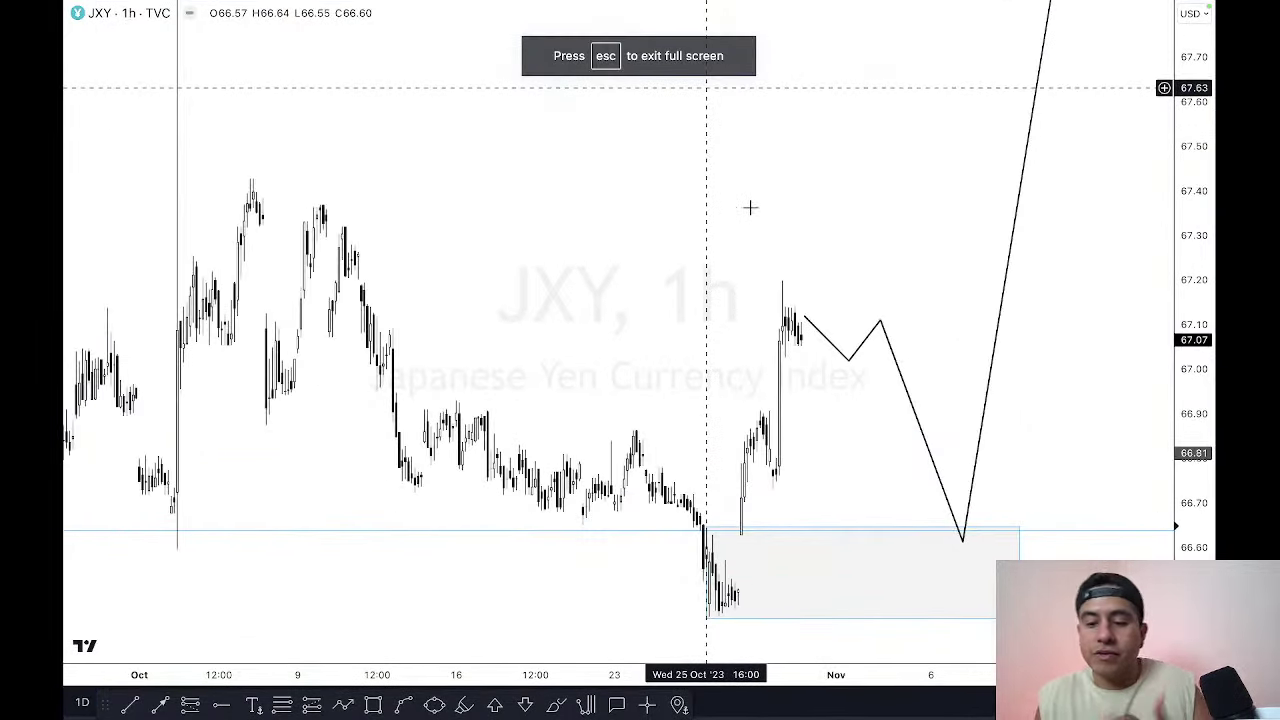
# Step: Switch through the JPY watchlist to the hourly USDJPY chart and frame the late-October 2023 drop
pyautogui.press('space')
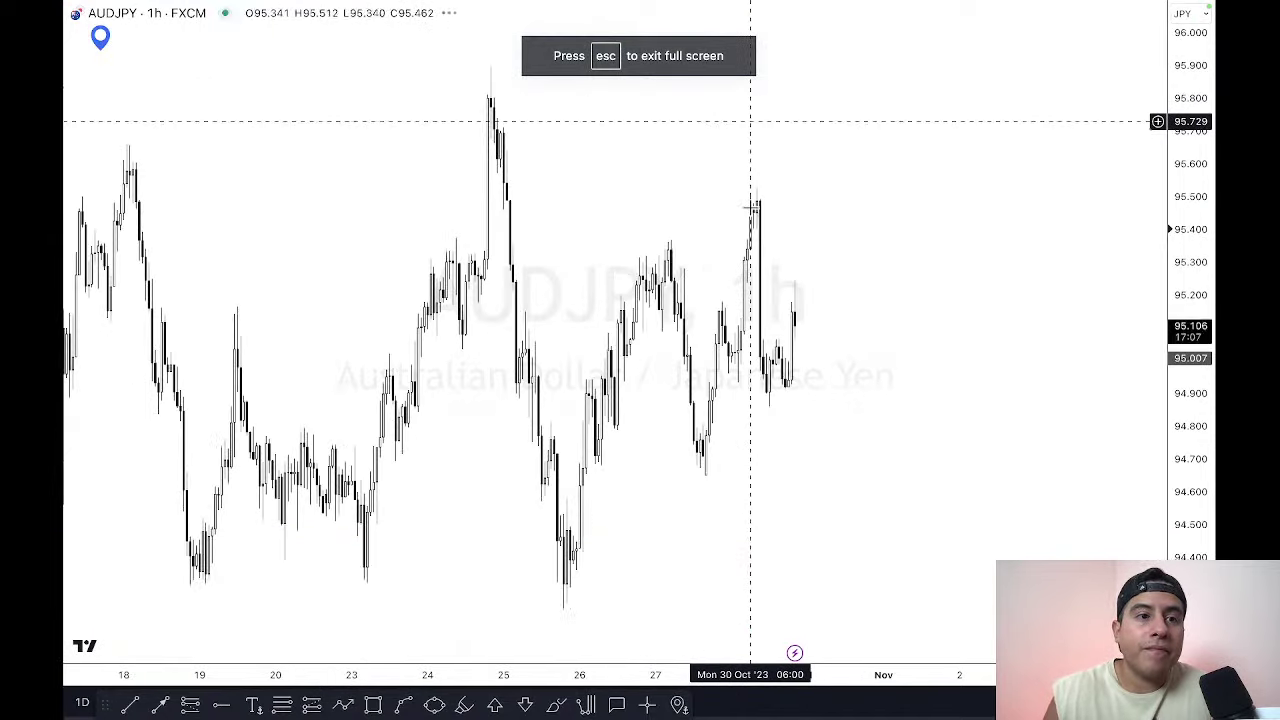
pyautogui.hotkey('shift', 'space')
pyautogui.press('space')
pyautogui.press('space')
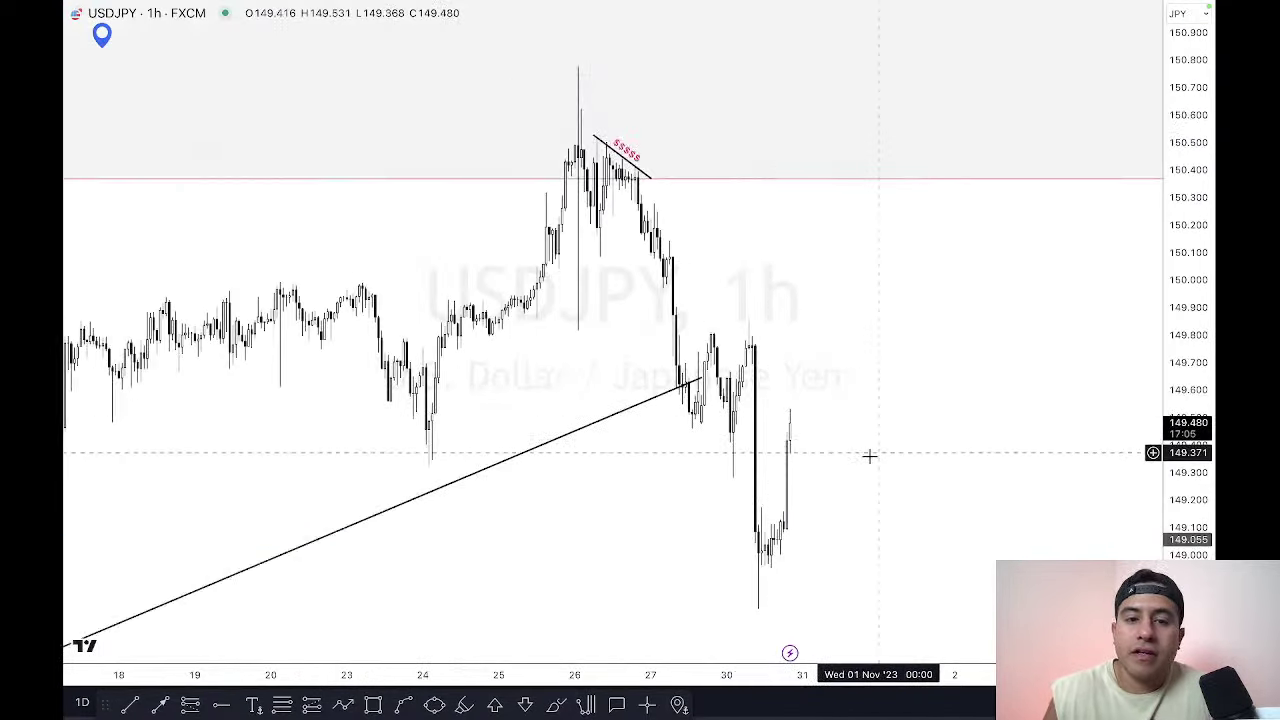
pyautogui.hscroll(-5, 863, 446)
pyautogui.moveTo(1188, 228); pyautogui.dragTo(1160, 425)
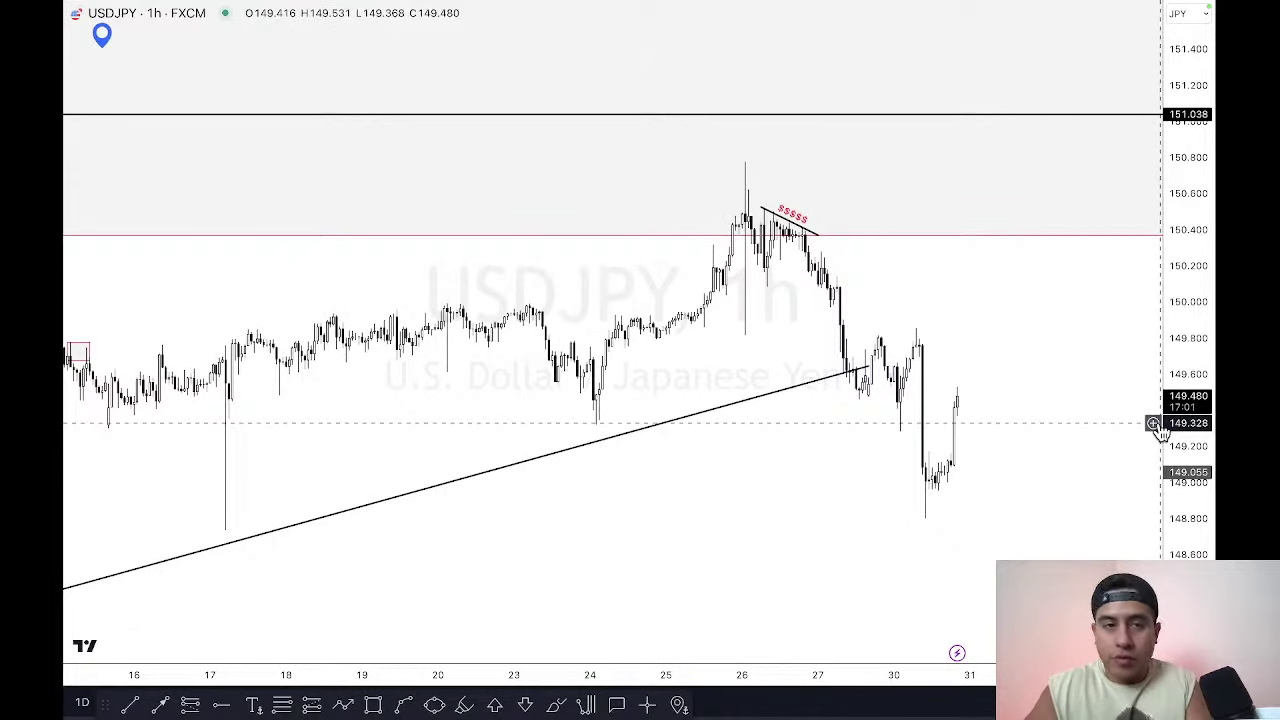
# Step: Set the USDJPY chart to 4 hours and frame the whole upper grey zone with recent price
pyautogui.write('4')
pyautogui.press('Return')
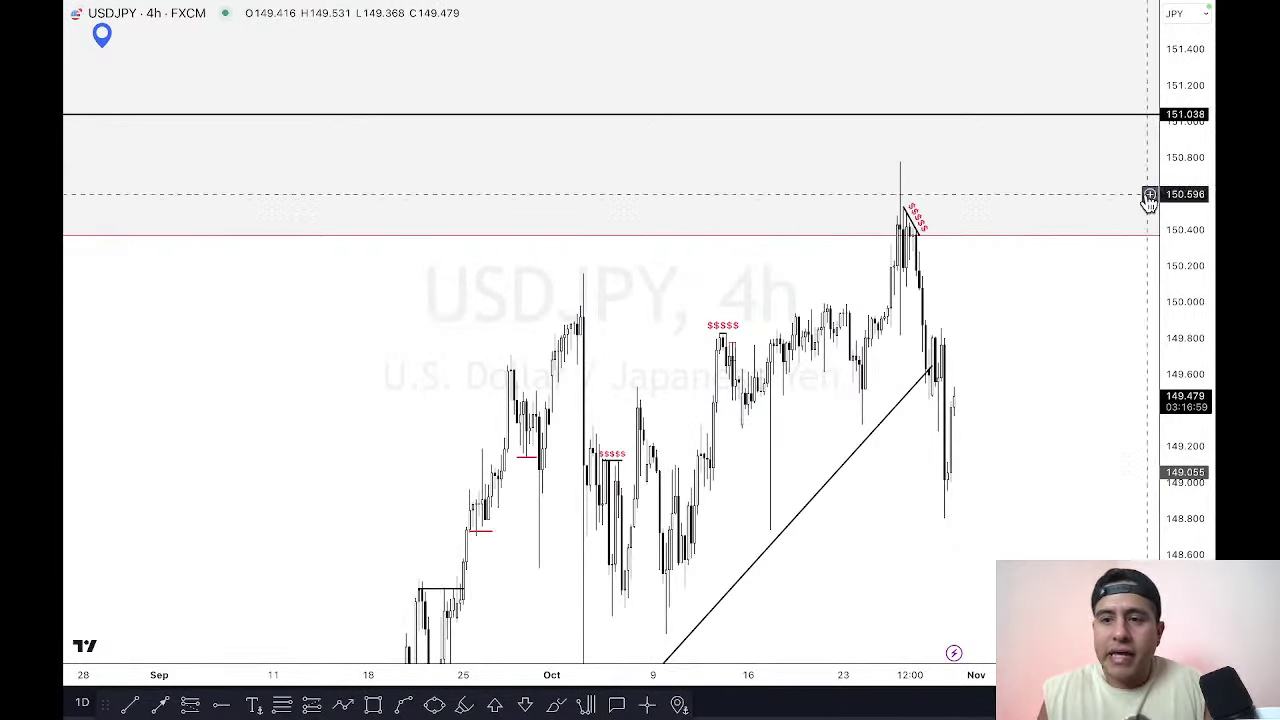
pyautogui.moveTo(1150, 198); pyautogui.dragTo(1128, 418)
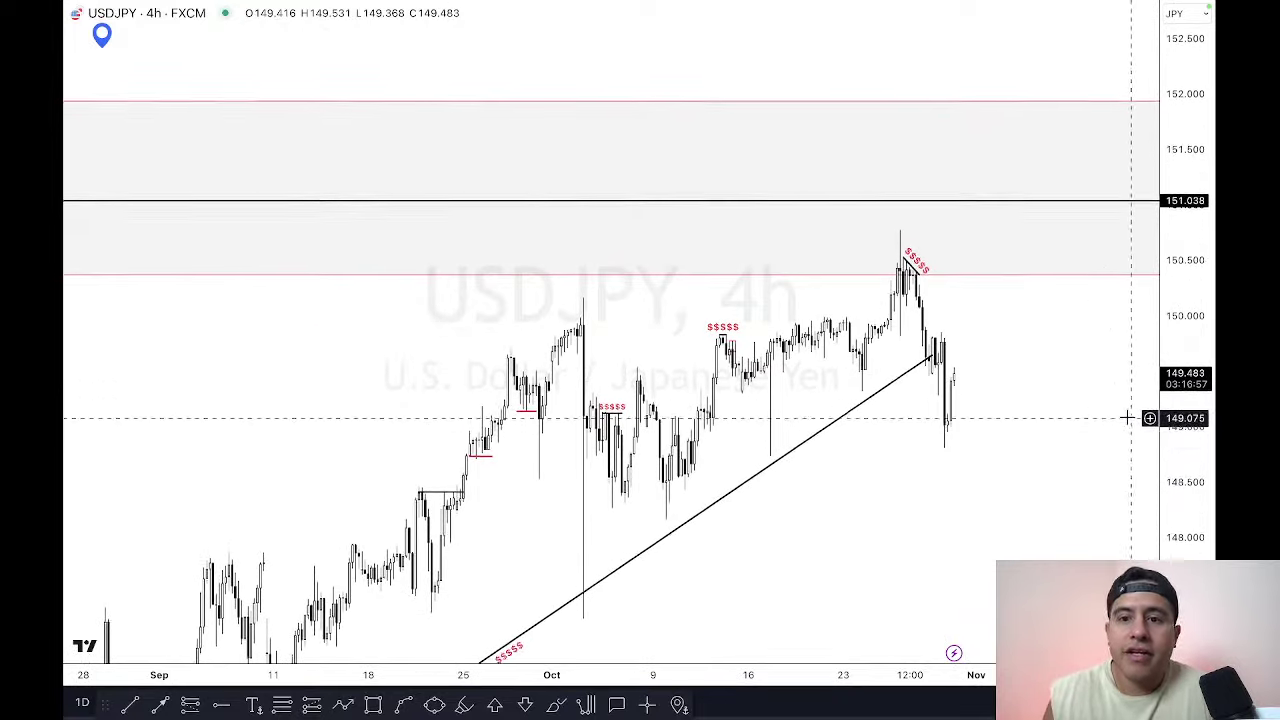
pyautogui.moveTo(1060, 377); pyautogui.dragTo(967, 379)
# Step: Set the USDJPY chart to 1 week and frame the October 2022 high, the grey zone and the current highs
pyautogui.write('1W')
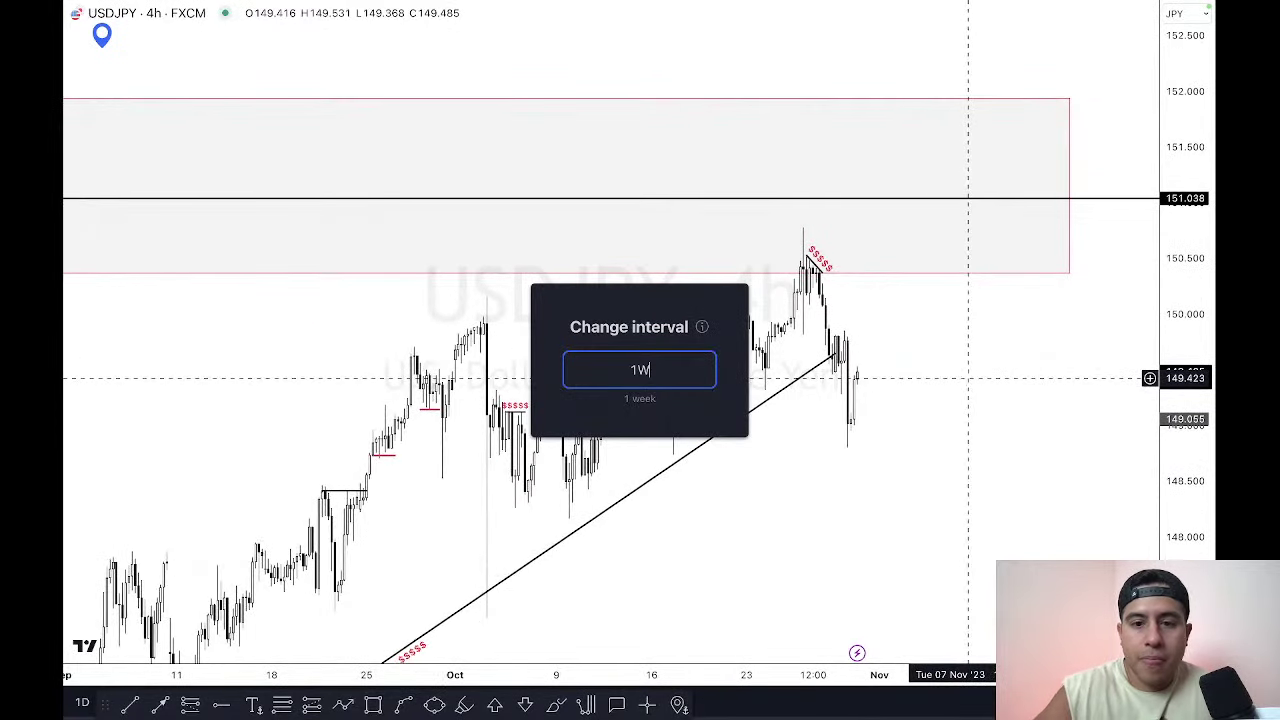
pyautogui.press('Return')
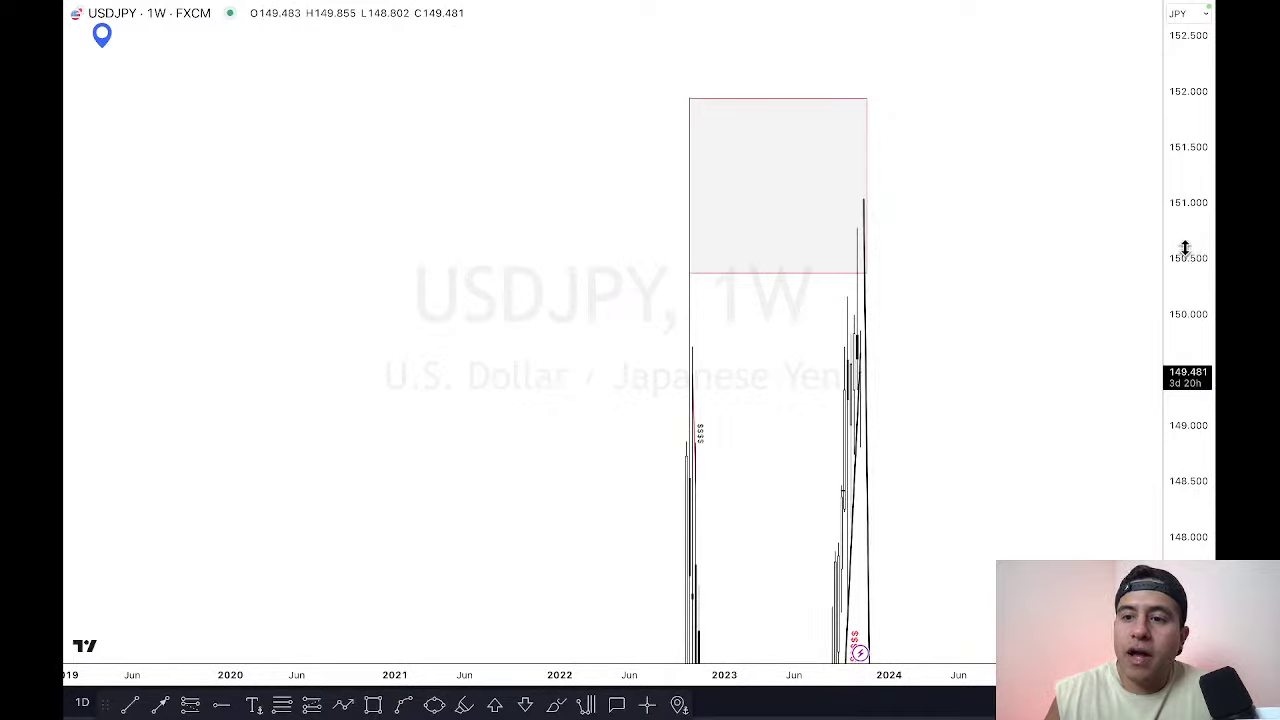
pyautogui.scroll(5, 754, 466)
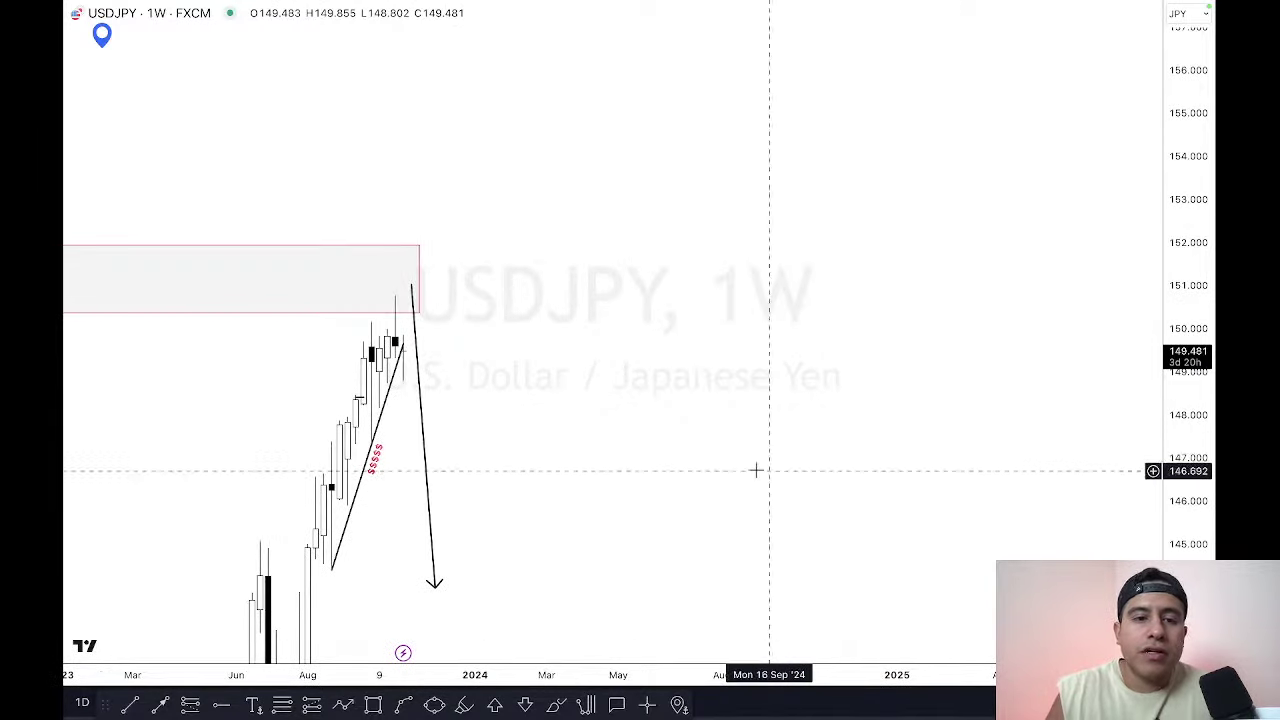
pyautogui.hscroll(-5, 1111, 309)
pyautogui.moveTo(1210, 280); pyautogui.dragTo(1210, 320)
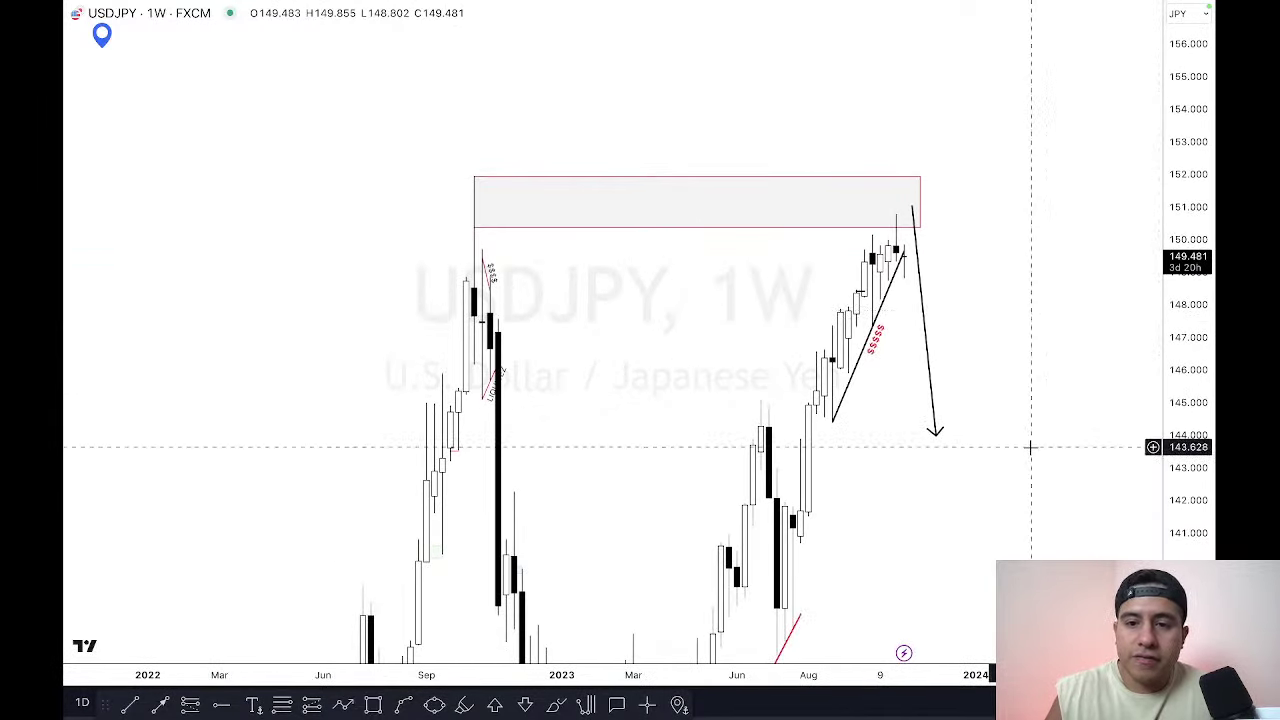
pyautogui.moveTo(1029, 443); pyautogui.dragTo(1118, 341)
pyautogui.scroll(5, 1000, 480)
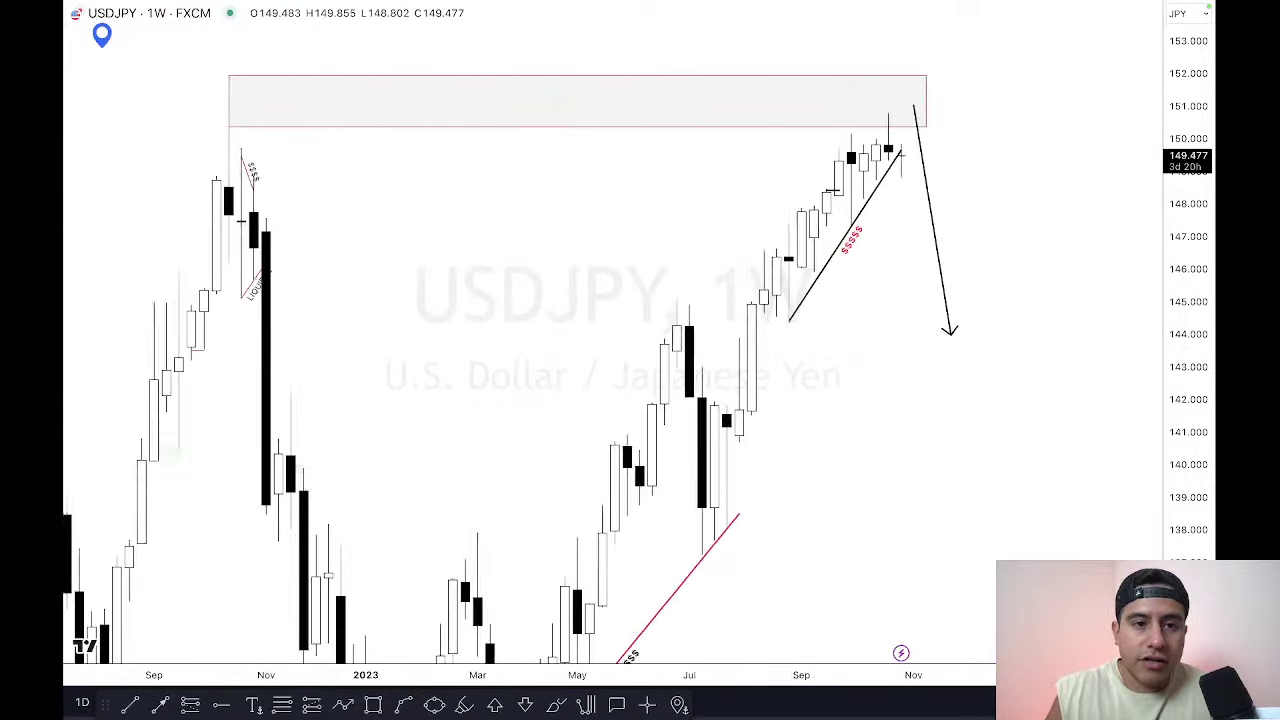
pyautogui.moveTo(1000, 480); pyautogui.dragTo(1118, 478)
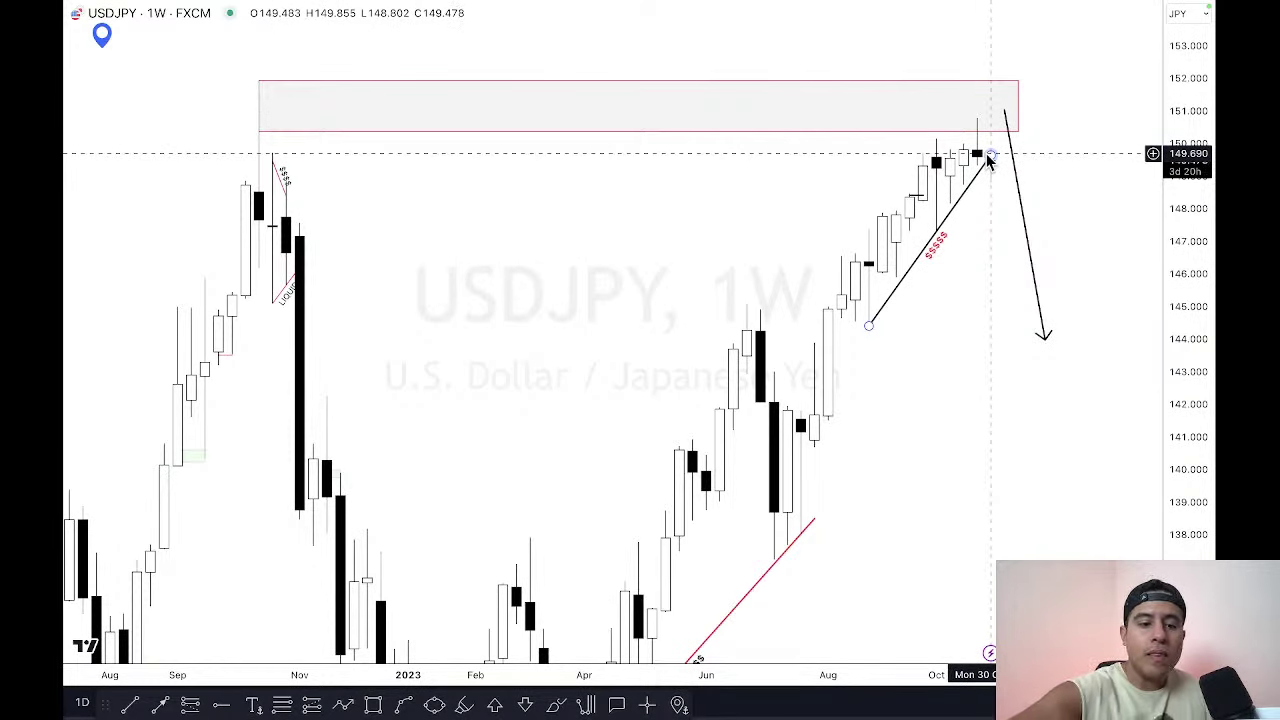
# Step: Return USDJPY to the 1-hour interval, refit the price scale and frame candles from about 18 to 30 October
pyautogui.write('1h')
pyautogui.press('Return')
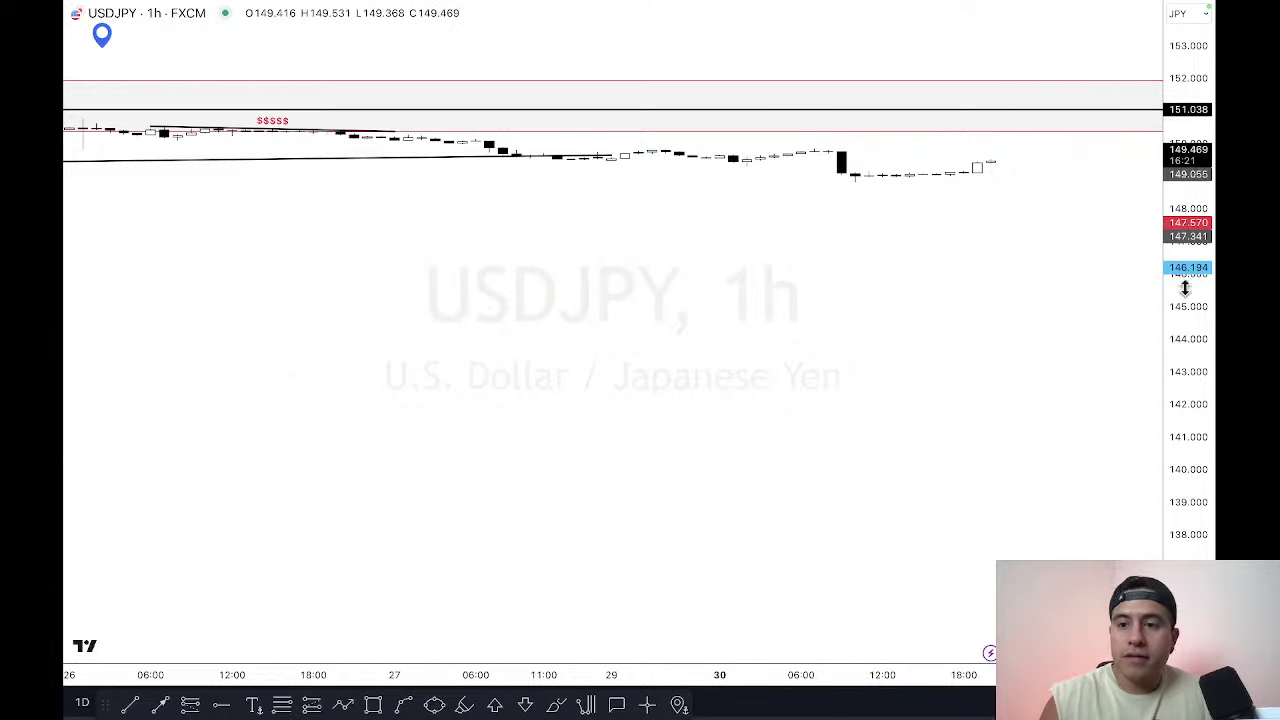
pyautogui.doubleClick(1185, 288)
pyautogui.moveTo(843, 672); pyautogui.dragTo(1066, 672)
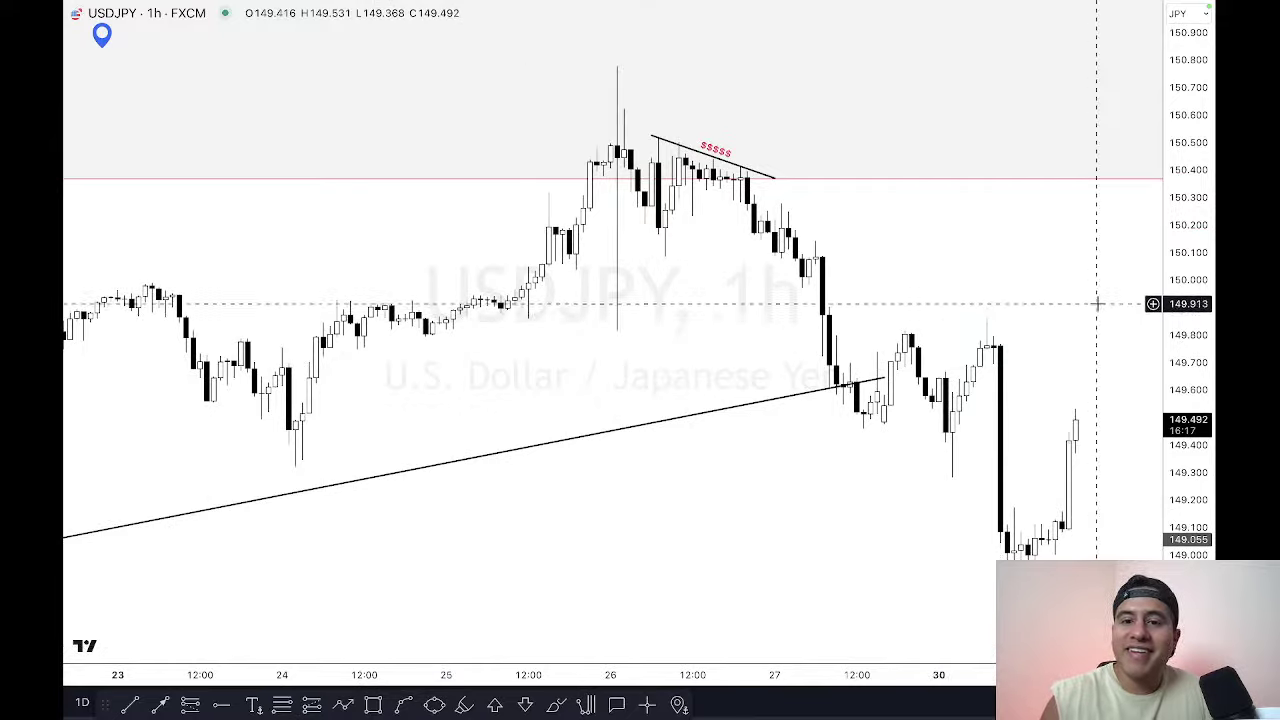
pyautogui.moveTo(1097, 303); pyautogui.dragTo(980, 297)
pyautogui.moveTo(922, 675); pyautogui.dragTo(880, 677)
pyautogui.moveTo(897, 477); pyautogui.dragTo(711, 477)
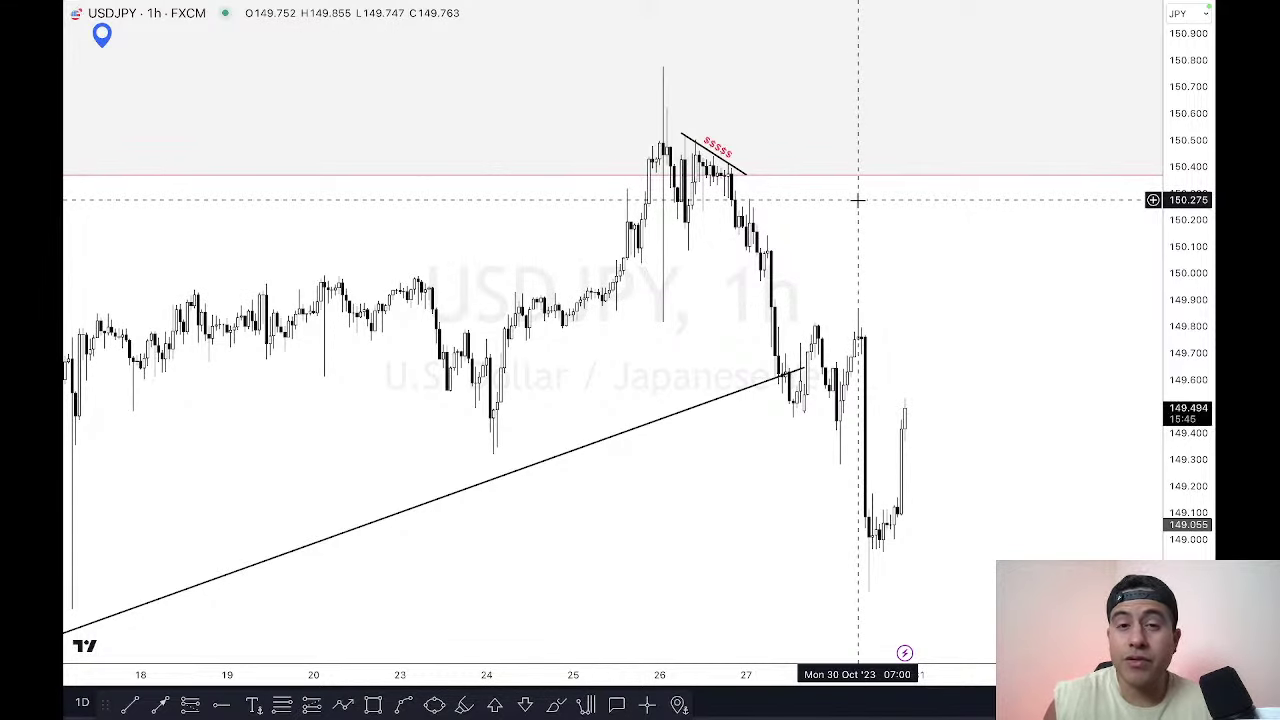
# Step: Examine the hourly NZDJPY candles from about 19 to 30 October and compare them with USDJPY
pyautogui.press('Down')
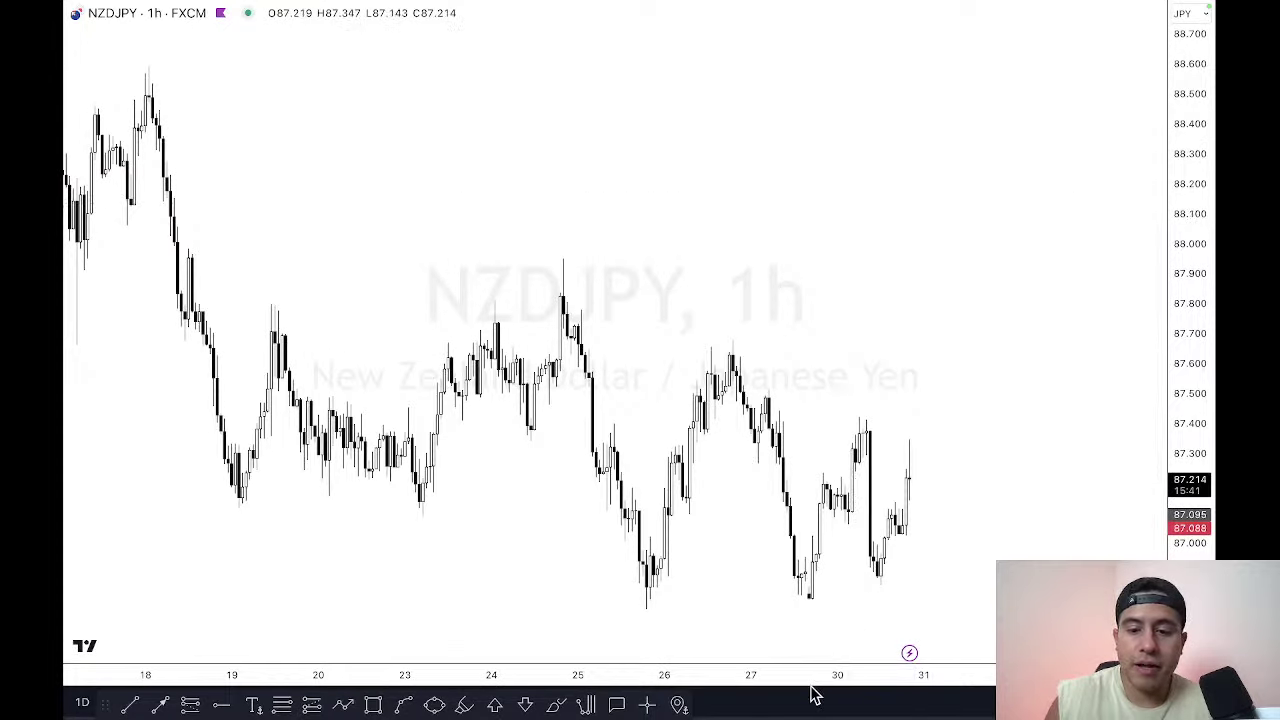
pyautogui.scroll(3, 810, 670)
pyautogui.scroll(-3, 810, 660)
pyautogui.scroll(2, 810, 655)
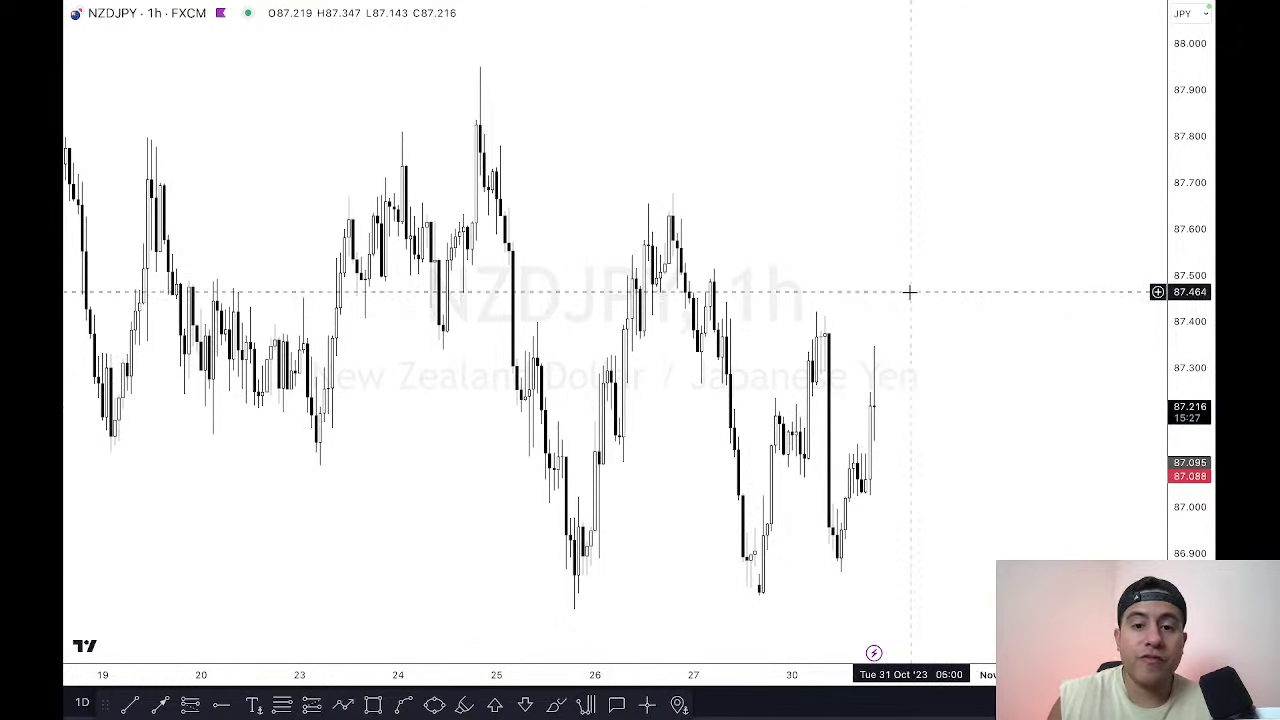
pyautogui.press('Down')
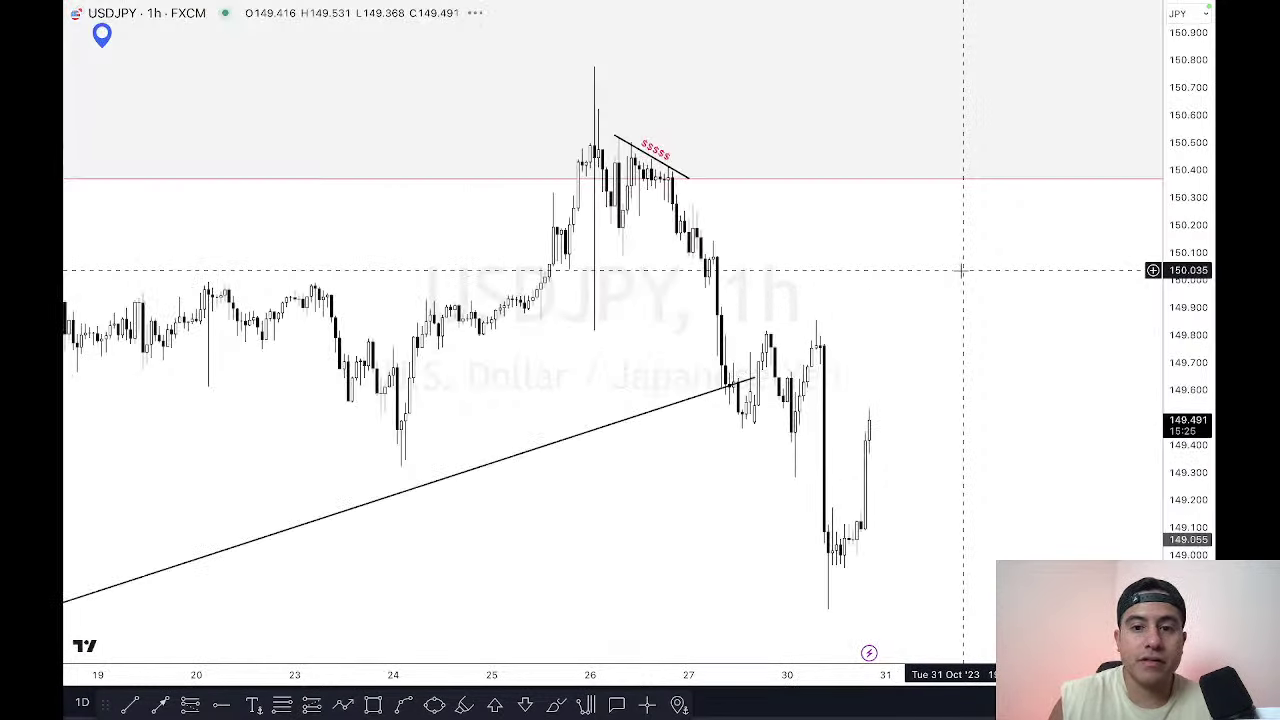
pyautogui.press('Up')
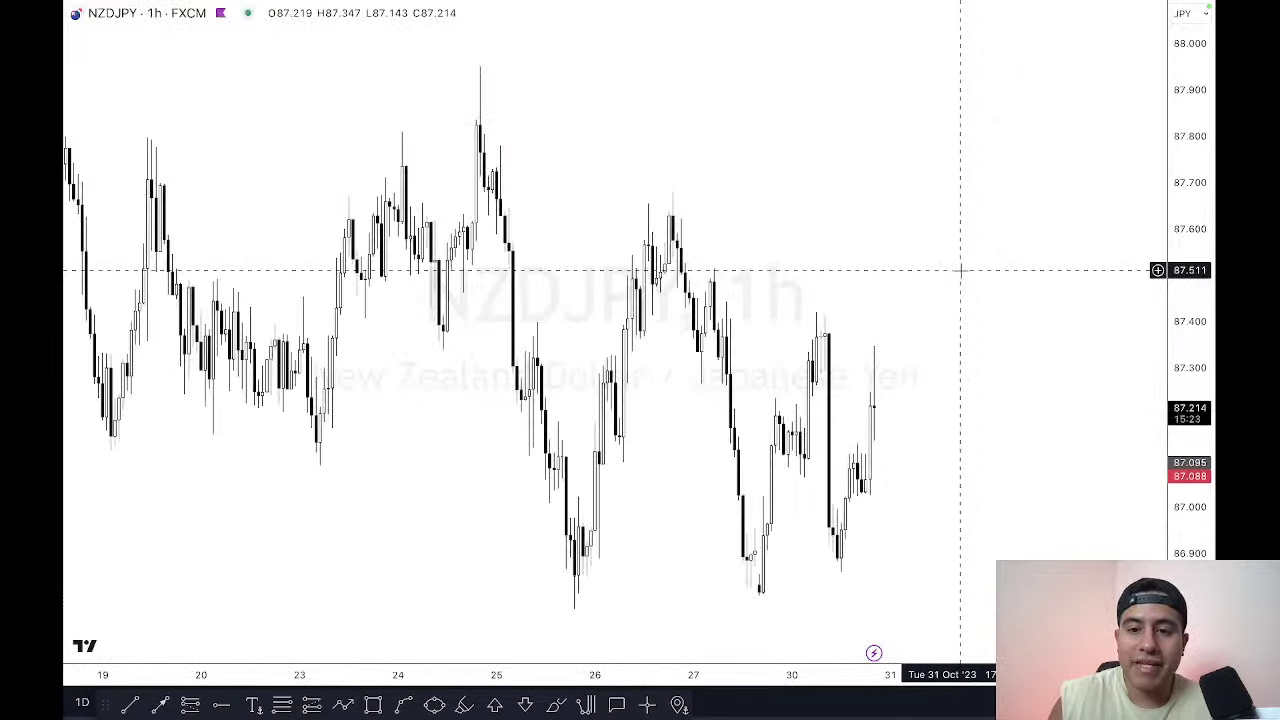
# Step: Switch the chart to hourly GBPJPY and frame the candles from about 9 to 30 October above the long support line
pyautogui.press('Up')
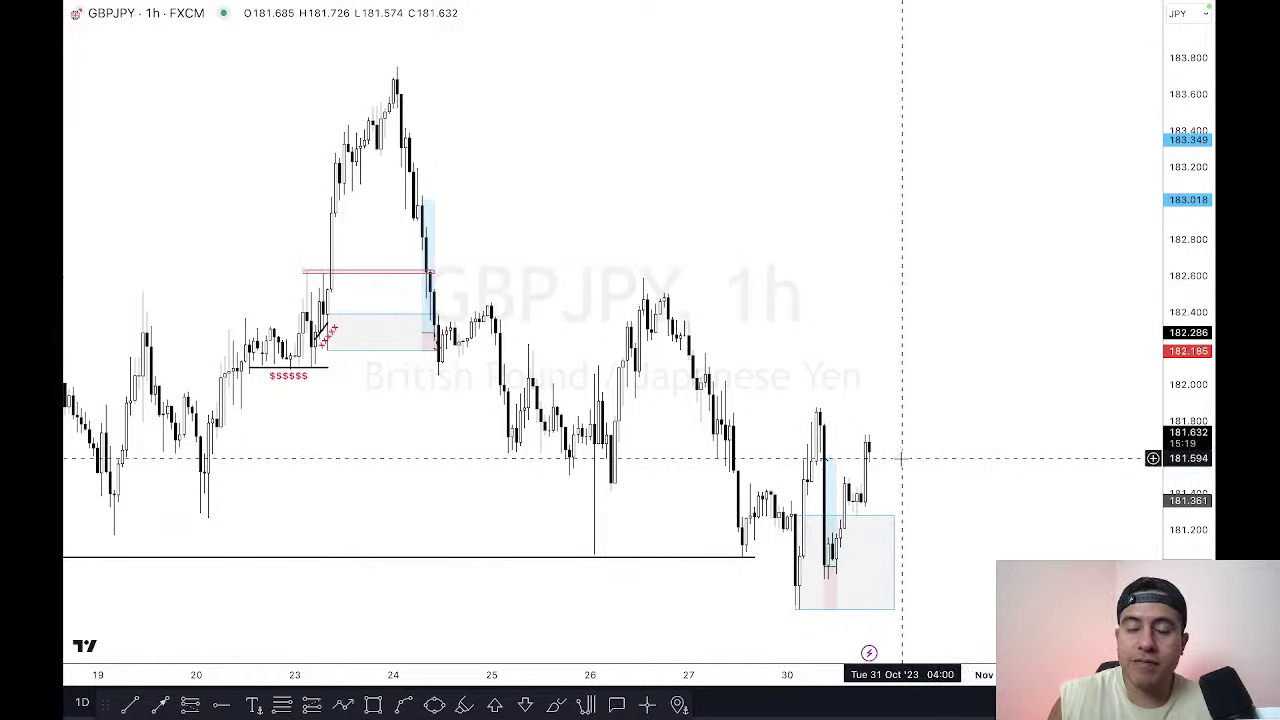
pyautogui.hscroll(1, 938, 677)
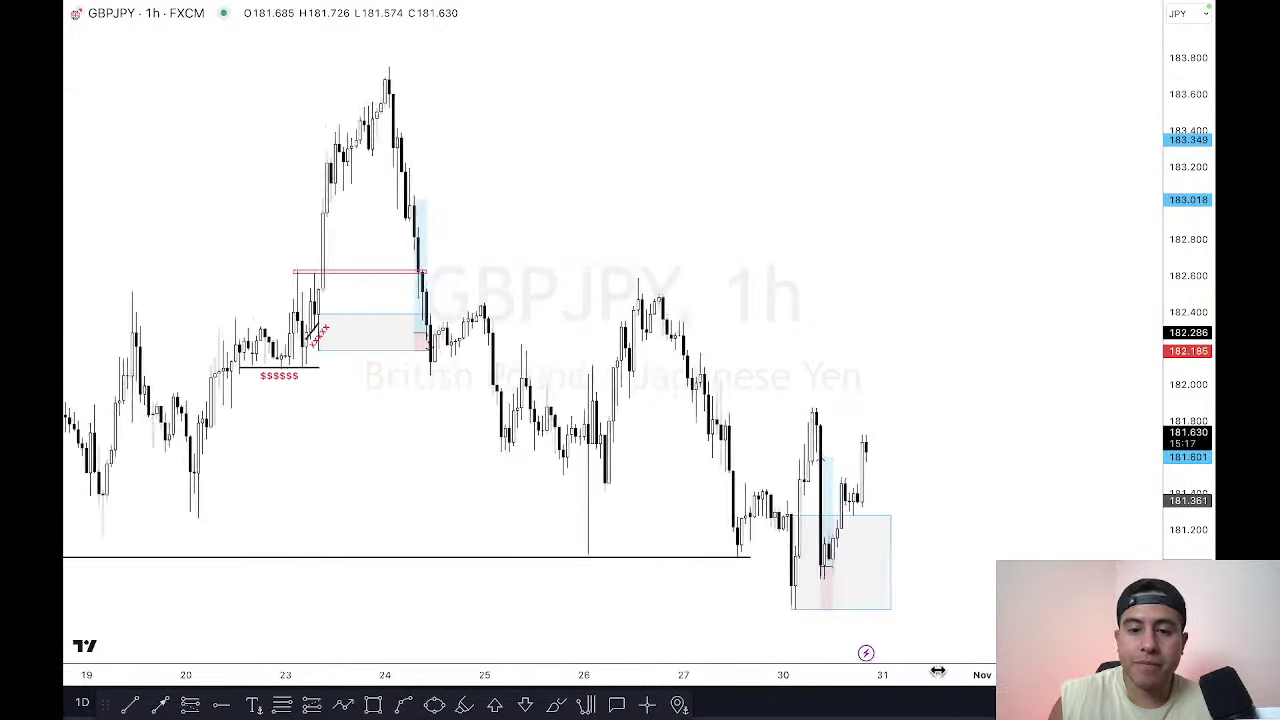
pyautogui.hscroll(-5, 977, 534)
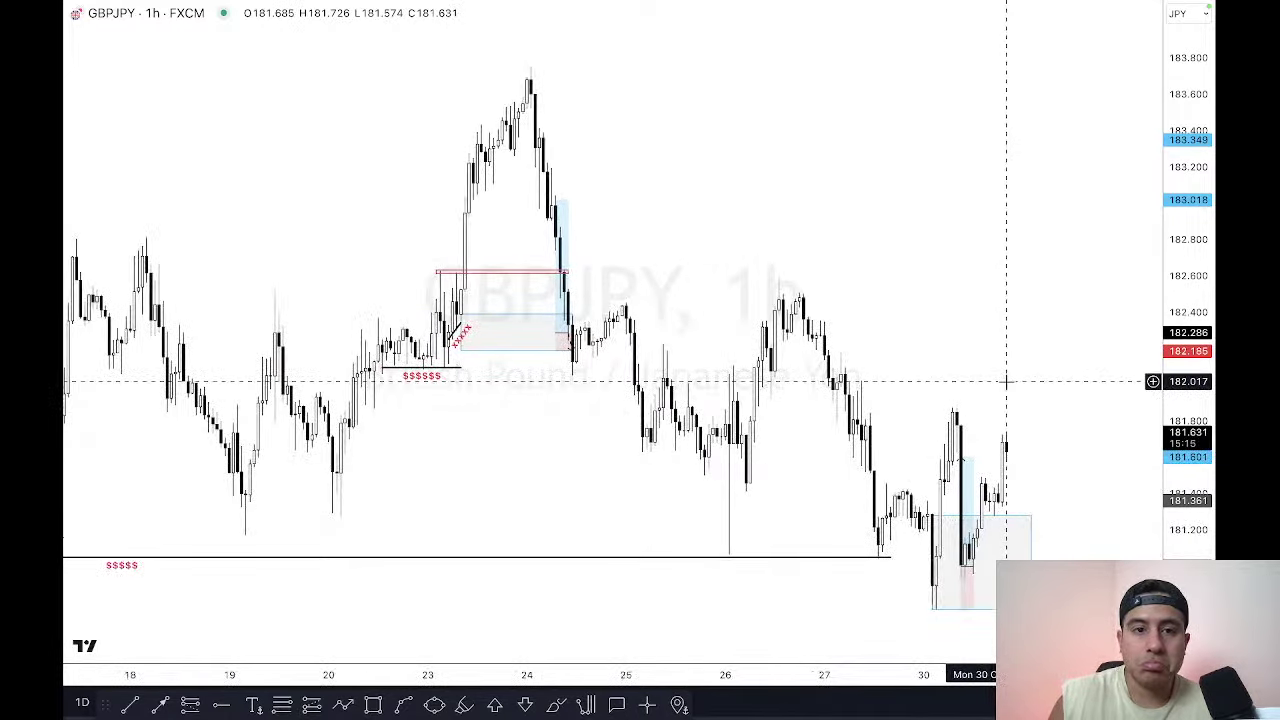
pyautogui.scroll(-6, 1030, 540)
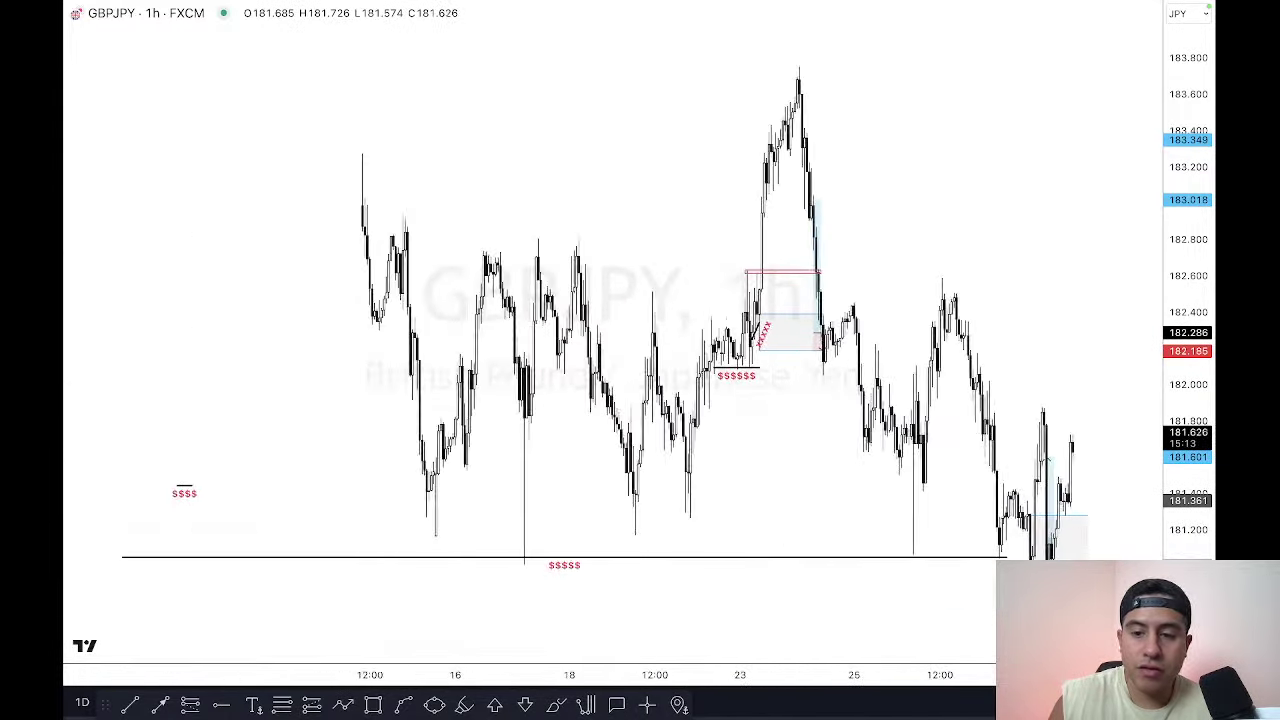
pyautogui.keyDown('shift'); pyautogui.click(1050, 558); pyautogui.keyUp('shift')
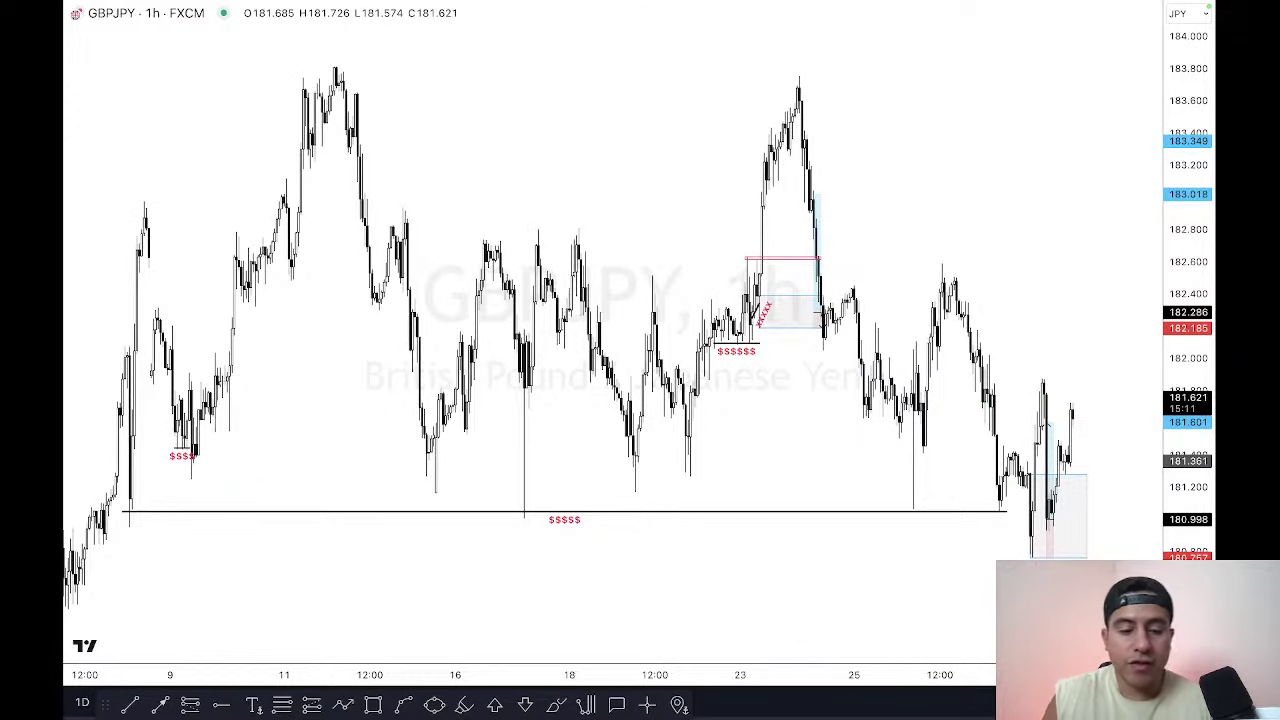
# Step: Raise the 30 October GBPJPY long position's target to 181.719 and extend the position's end to 30 October 23:00
pyautogui.scroll(1, 574, 338)
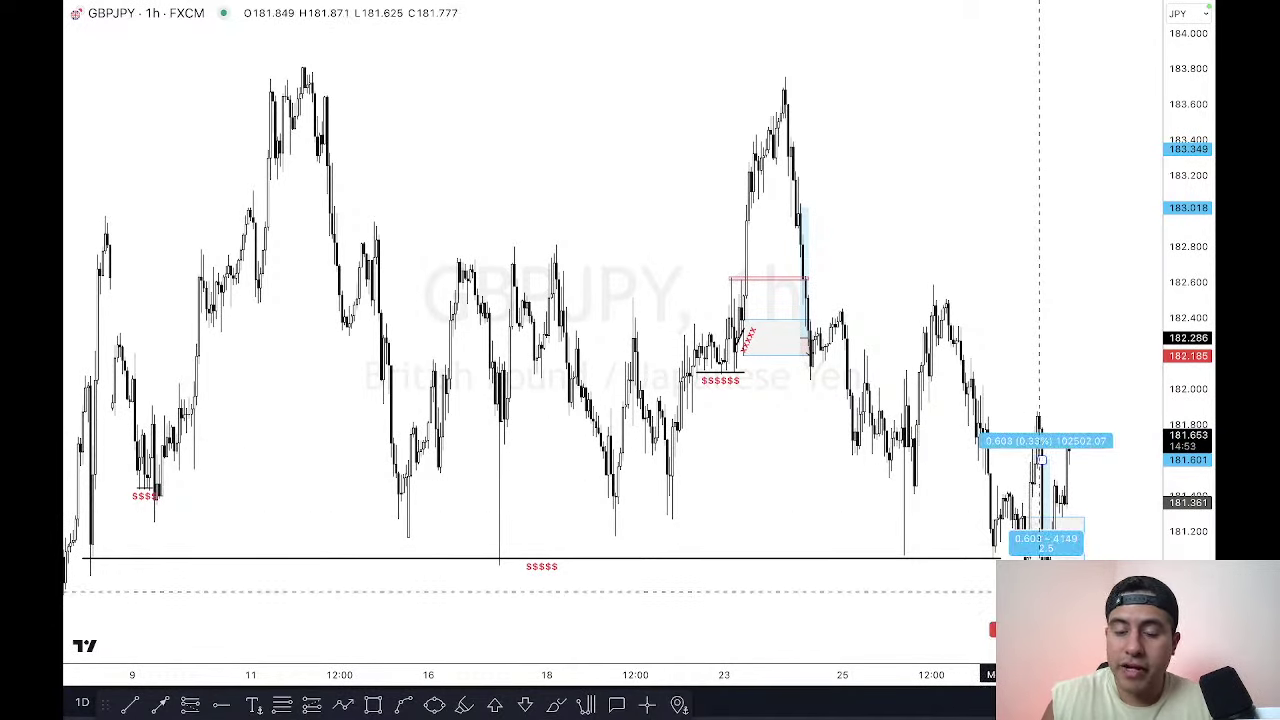
pyautogui.scroll(5, 935, 655)
pyautogui.scroll(2, 935, 655)
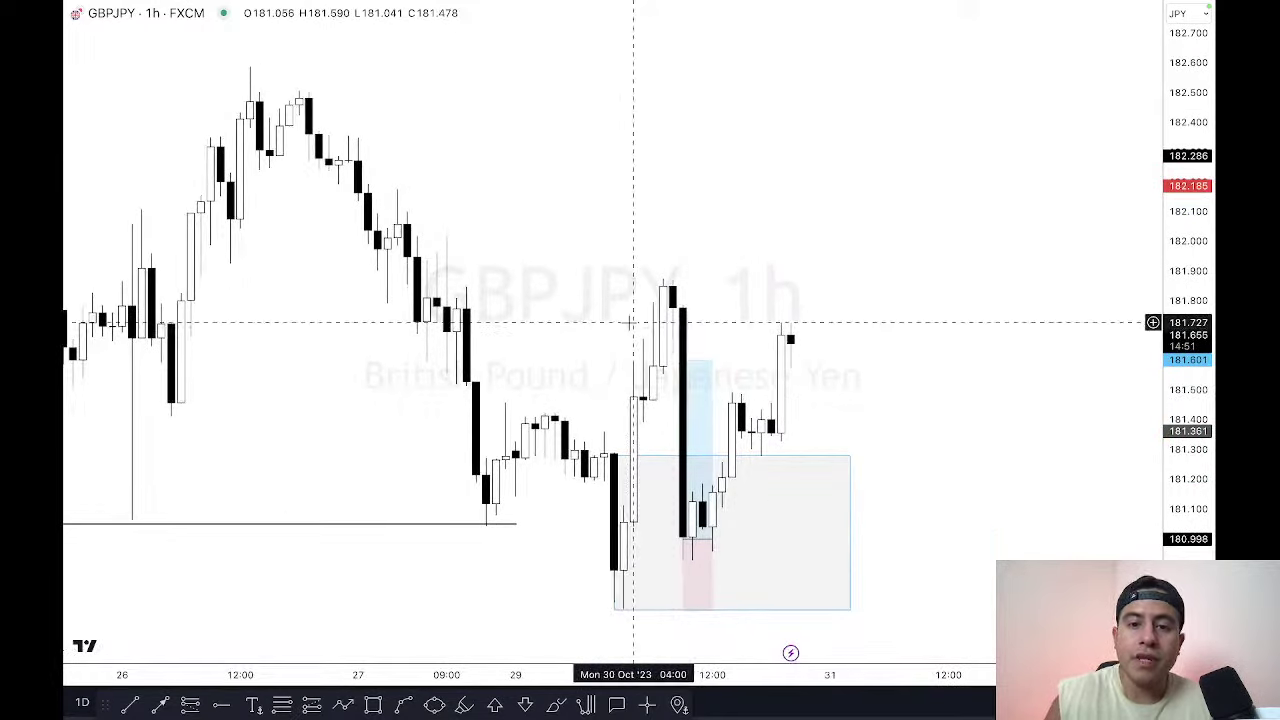
pyautogui.click(697, 540)
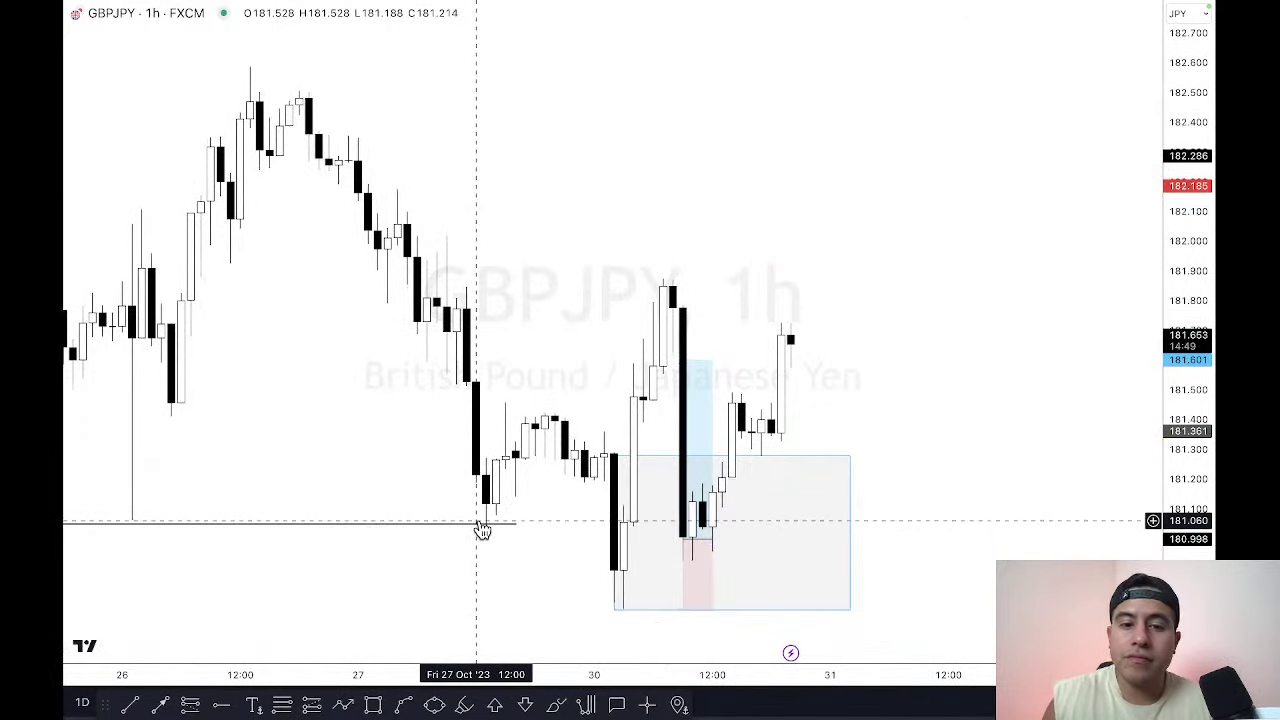
pyautogui.click(618, 558)
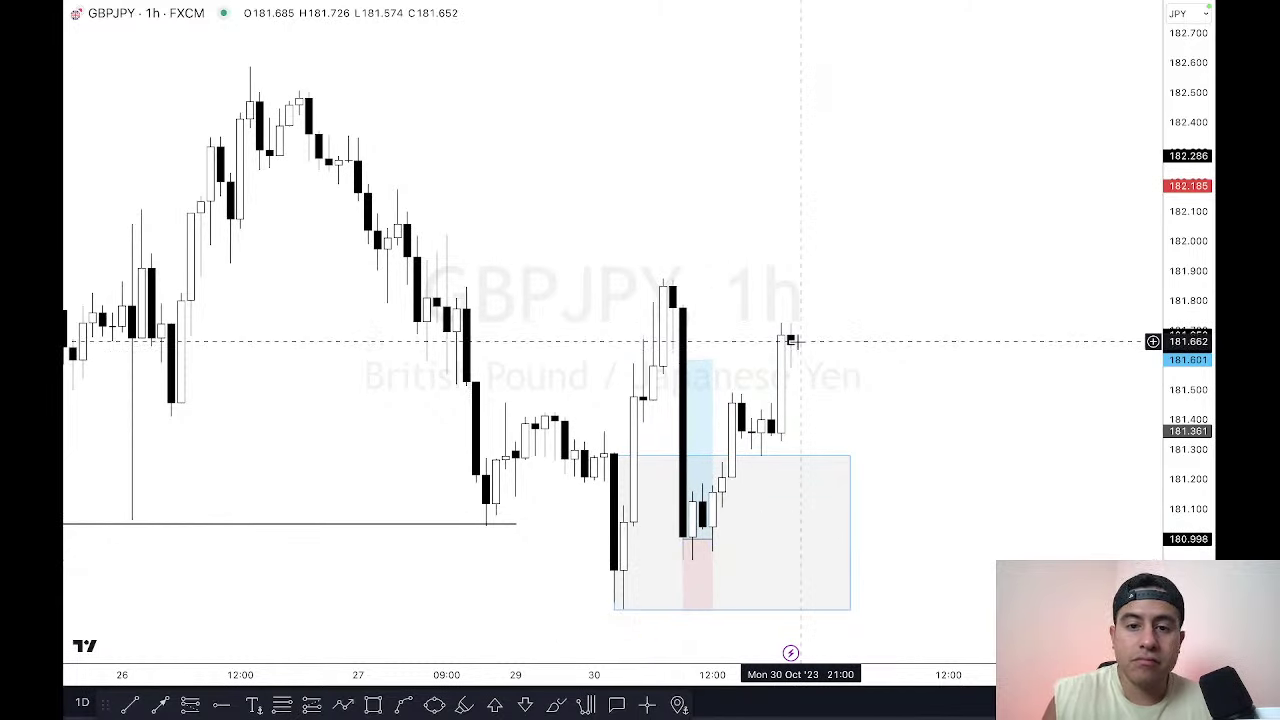
pyautogui.moveTo(715, 383)
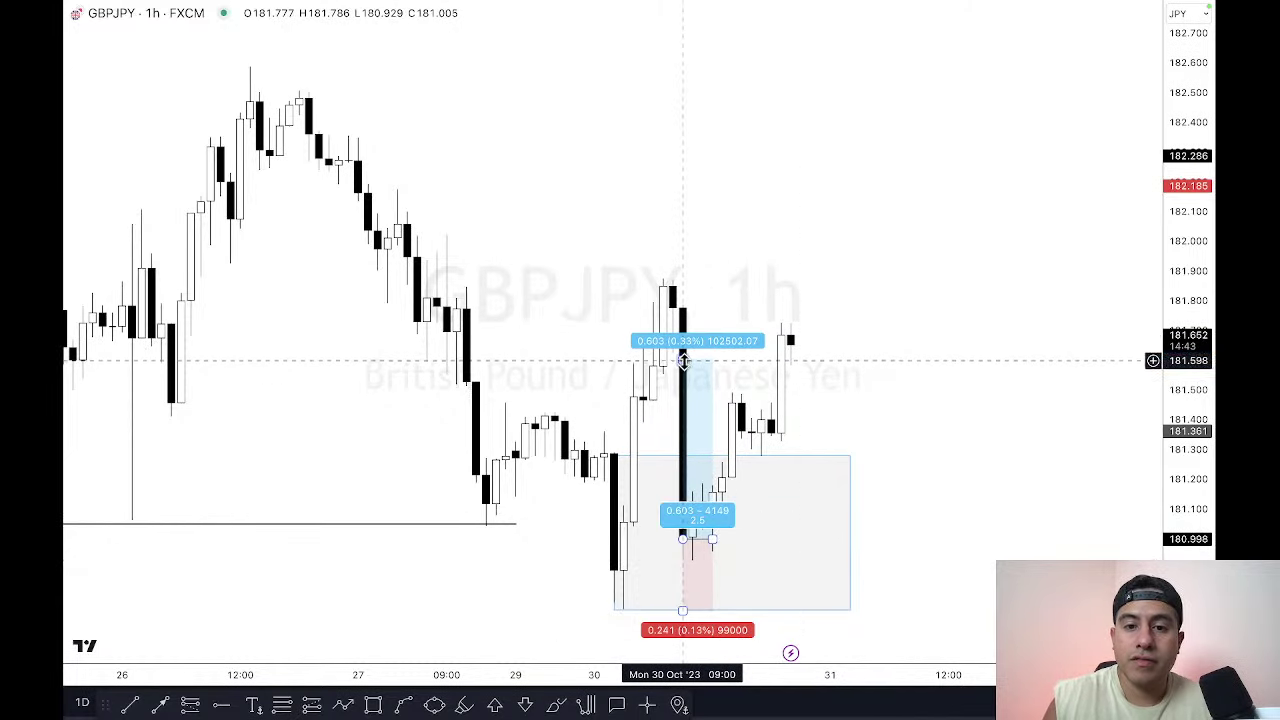
pyautogui.moveTo(696, 359); pyautogui.dragTo(696, 324)
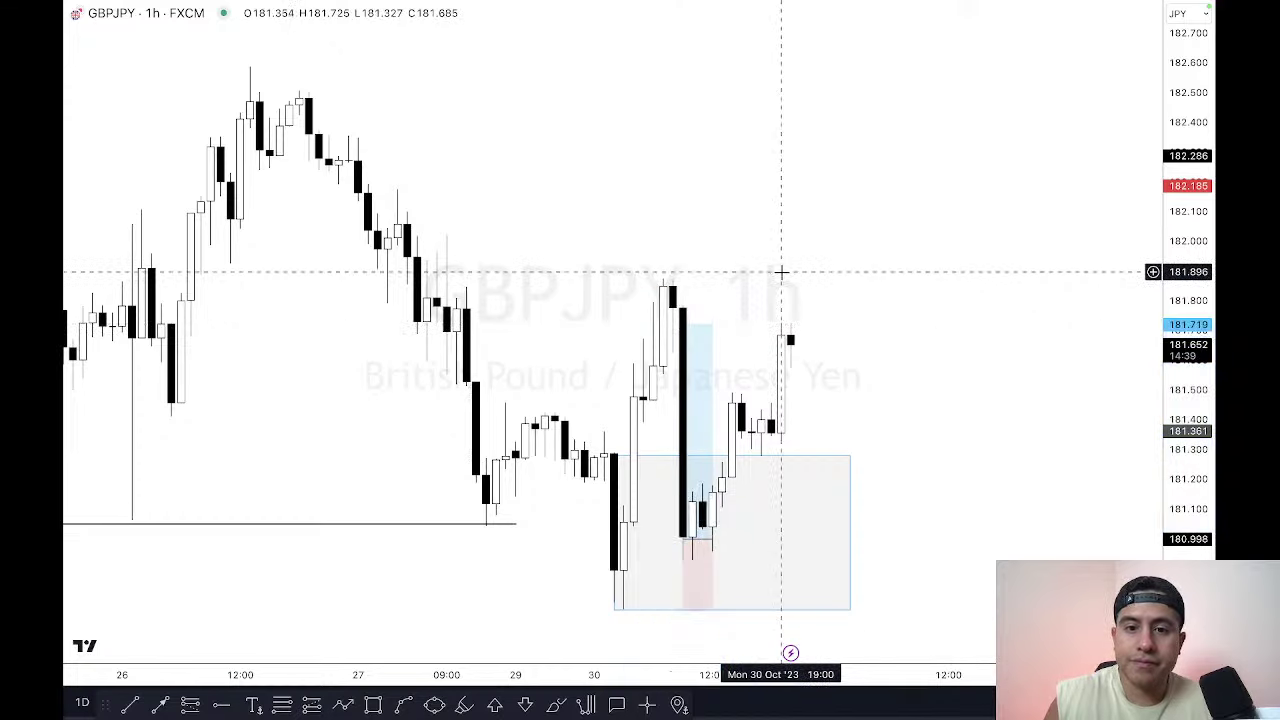
pyautogui.moveTo(713, 539); pyautogui.dragTo(820, 538)
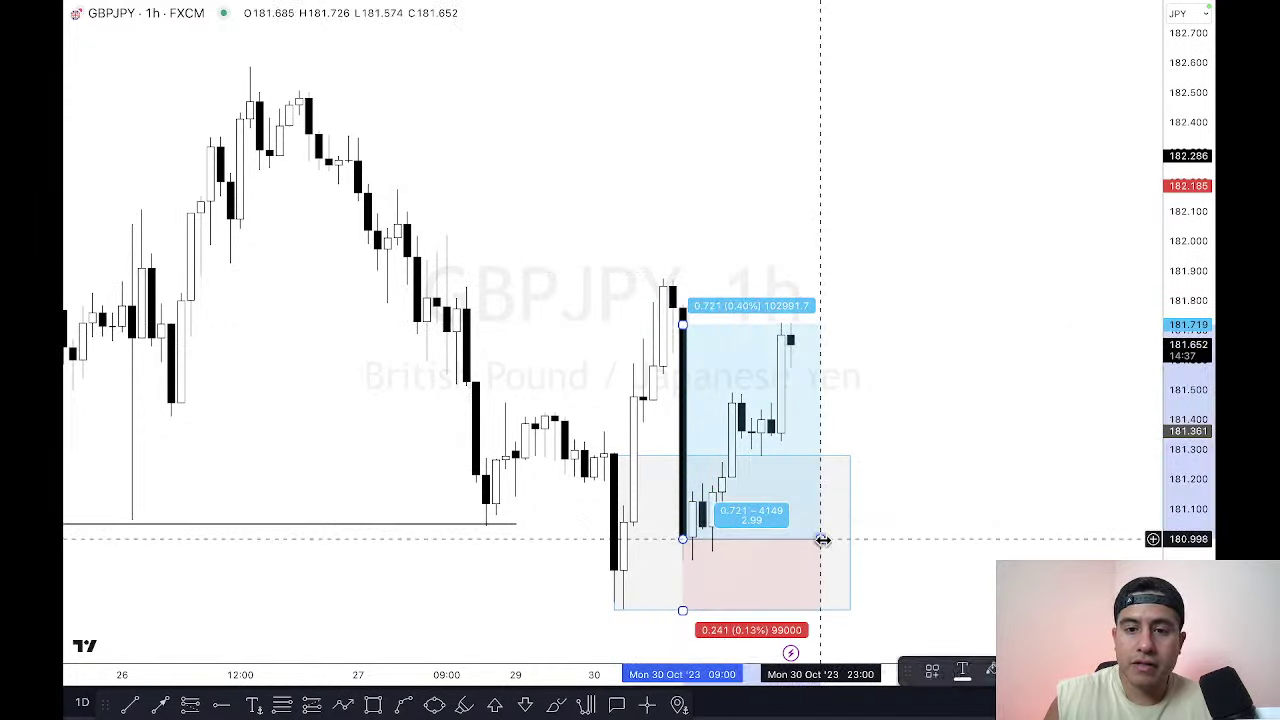
# Step: Switch to CADJPY, set the interval to 15 minutes and frame the candles from 29 October with the grey zone
pyautogui.moveTo(783, 251); pyautogui.dragTo(980, 249)
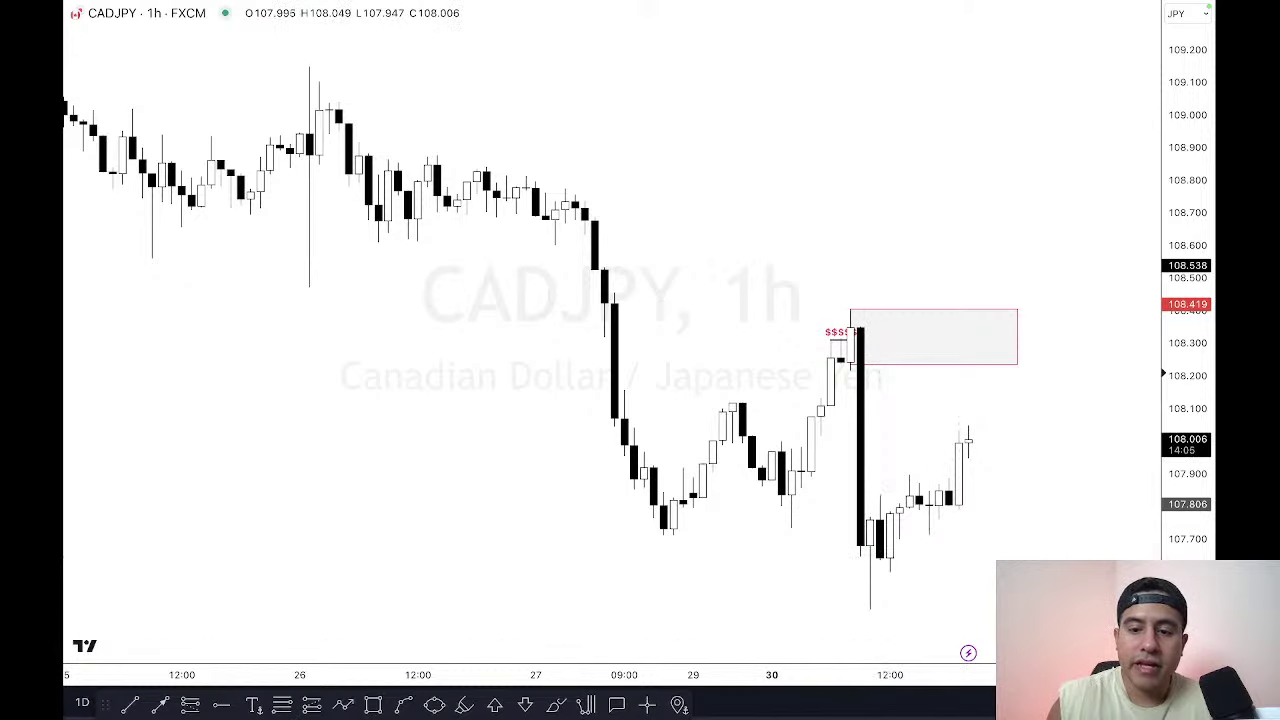
pyautogui.scroll(5, 940, 666)
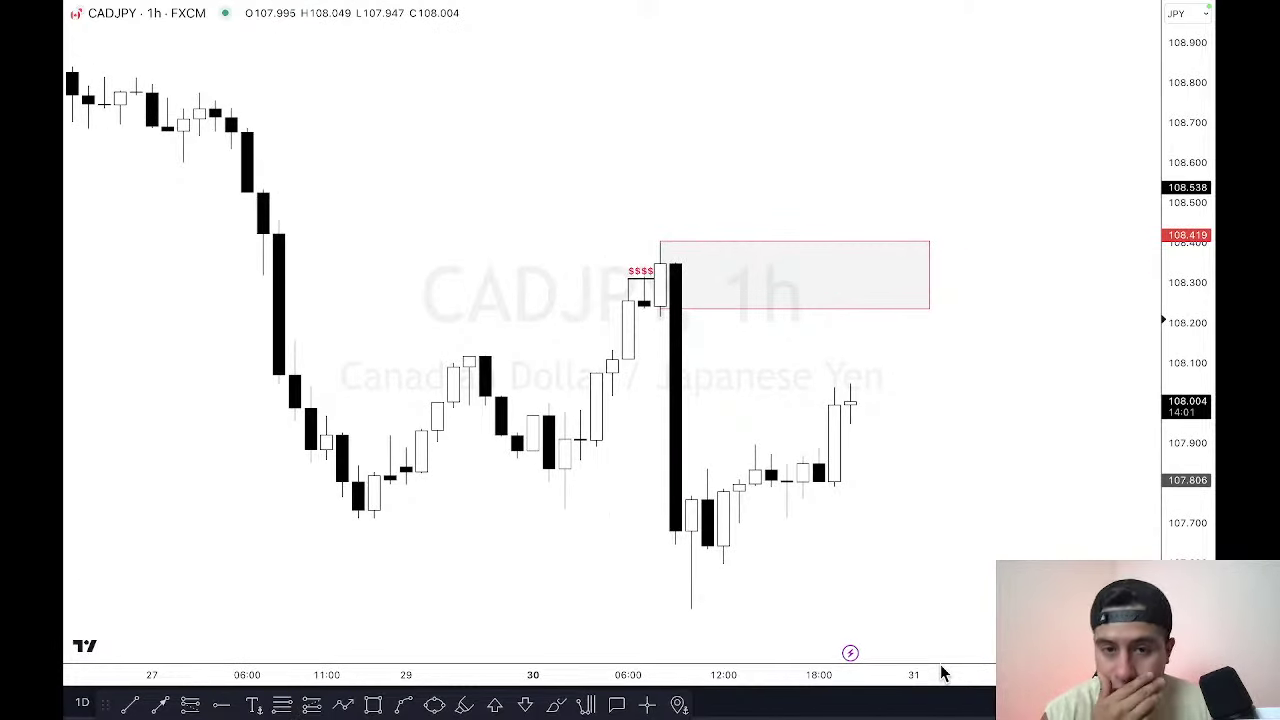
pyautogui.write('15')
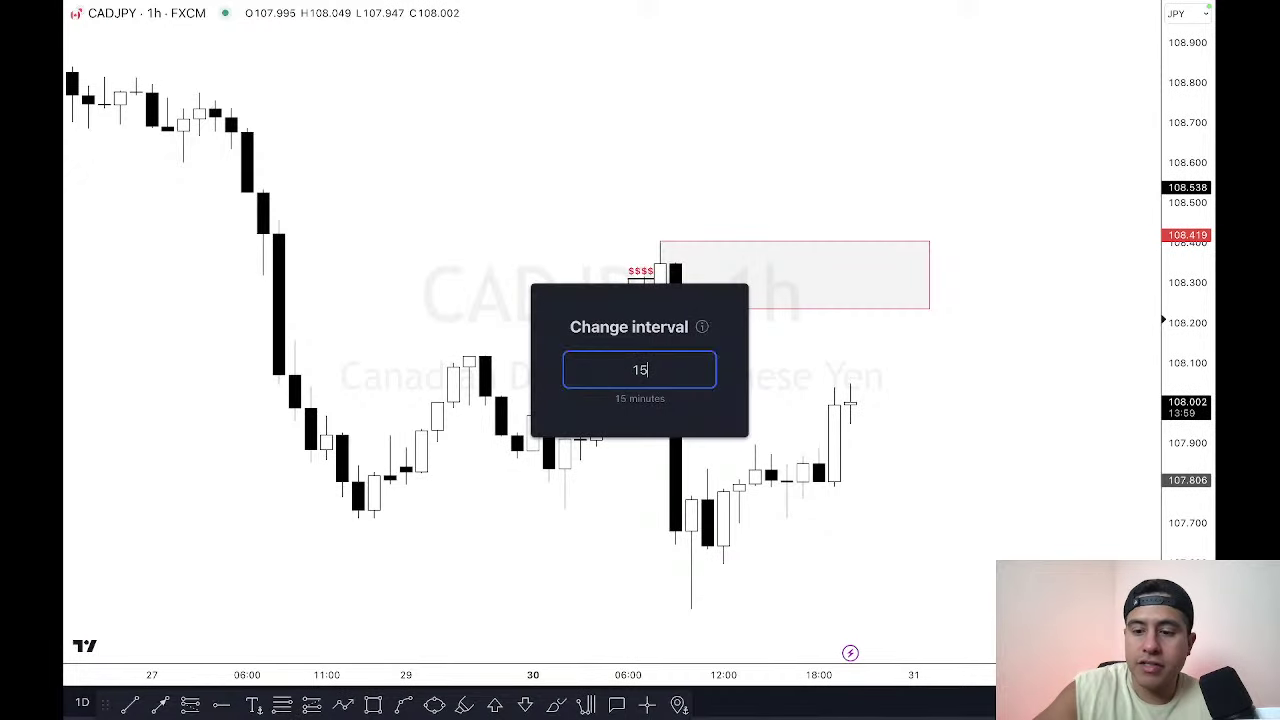
pyautogui.press('Return')
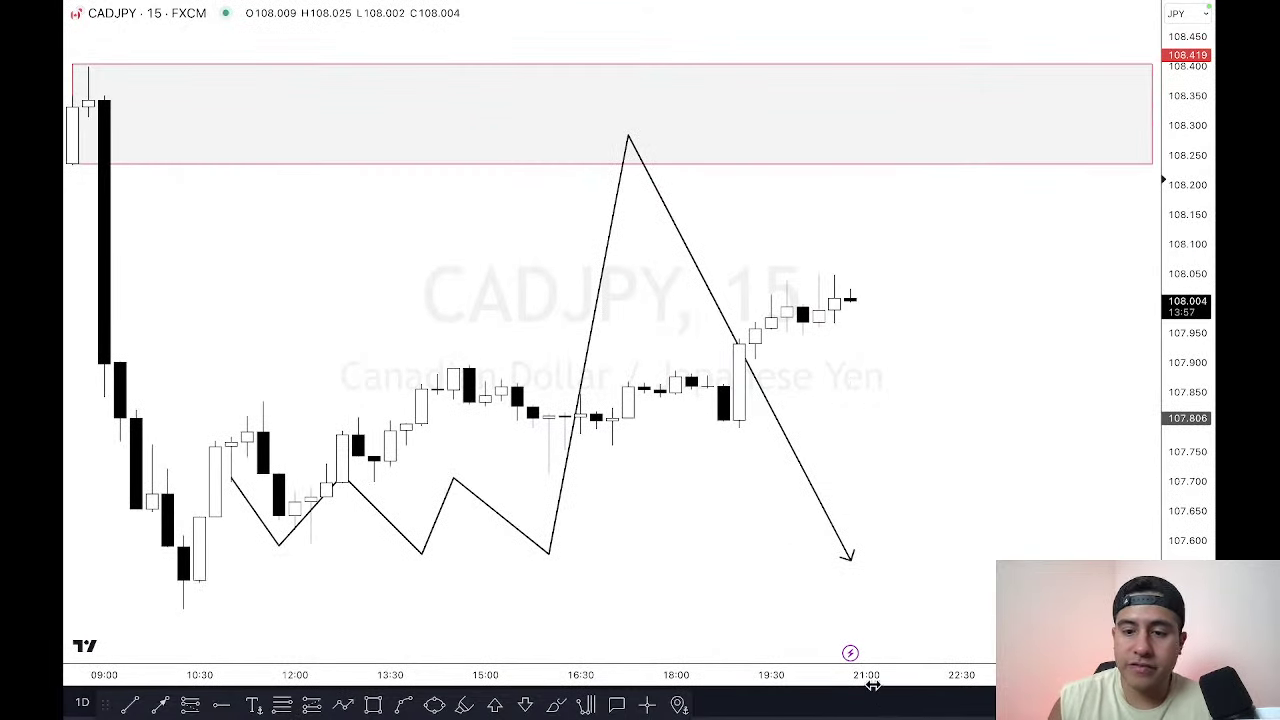
pyautogui.moveTo(873, 685); pyautogui.dragTo(700, 685)
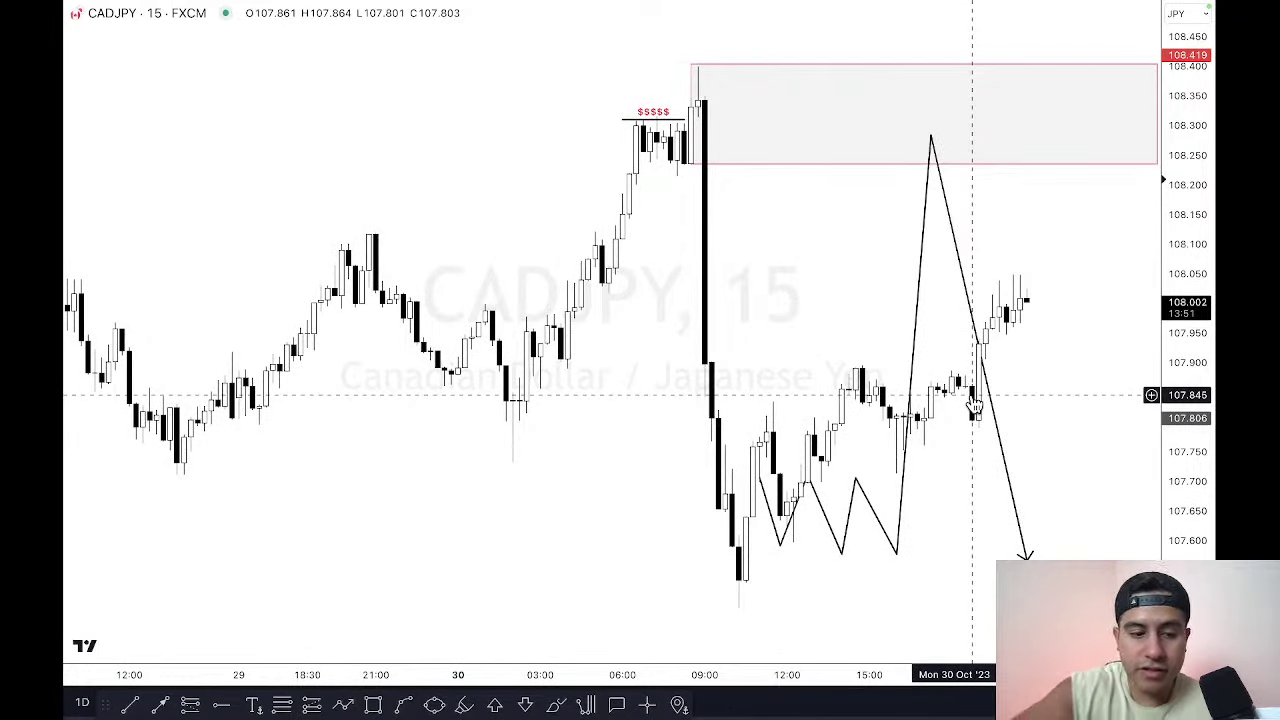
# Step: Switch to Forex Factory and check the economic calendar events for 30 and 31 October
pyautogui.press('Escape')
pyautogui.click(938, 20)
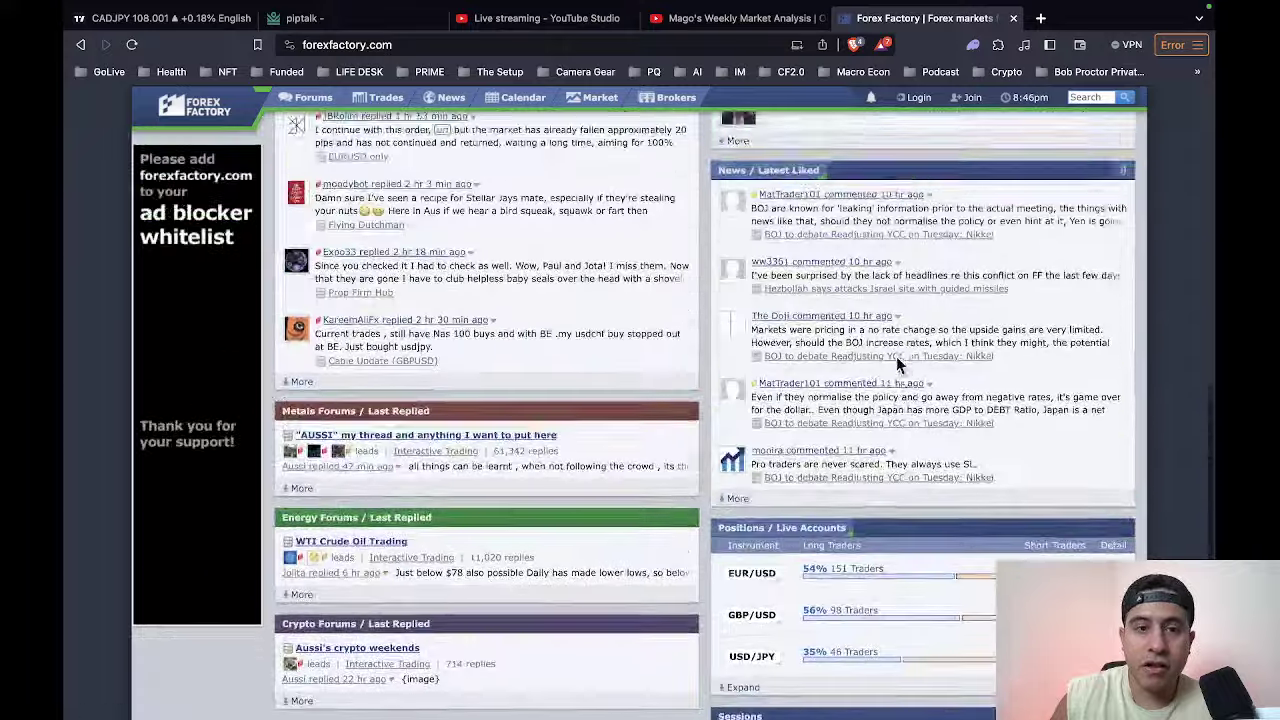
pyautogui.scroll(10, 896, 364)
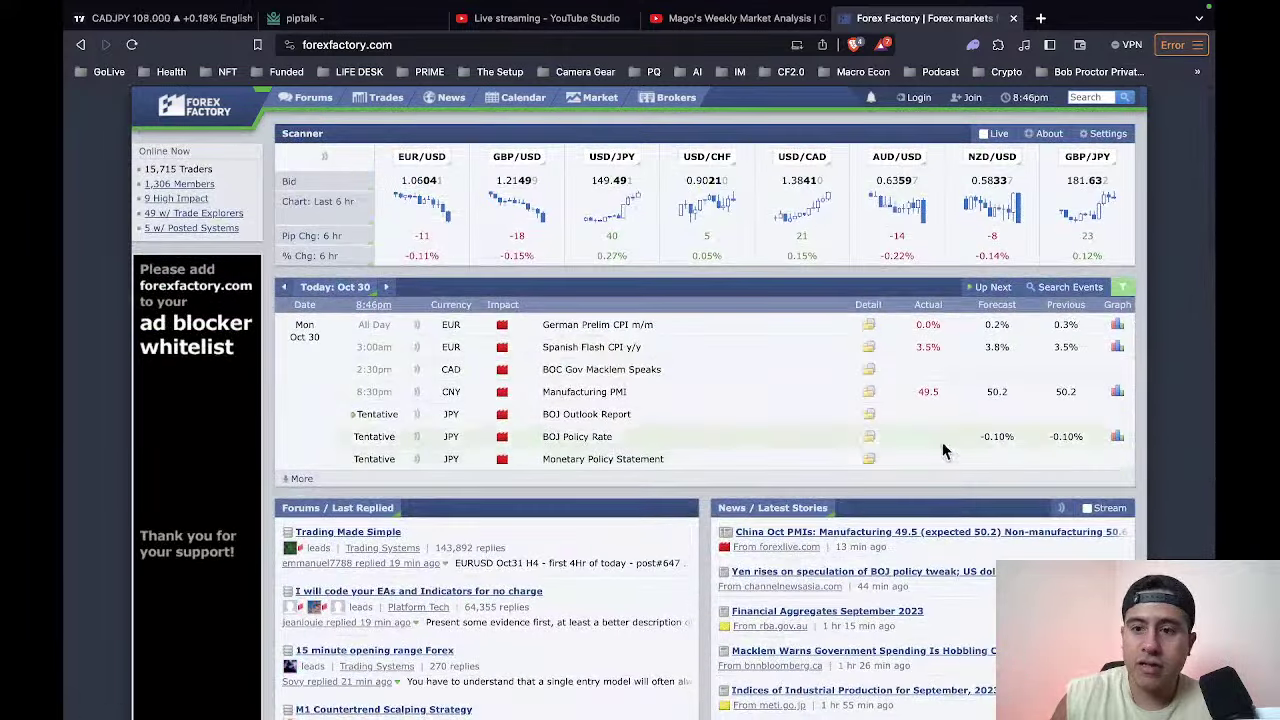
pyautogui.click(386, 287)
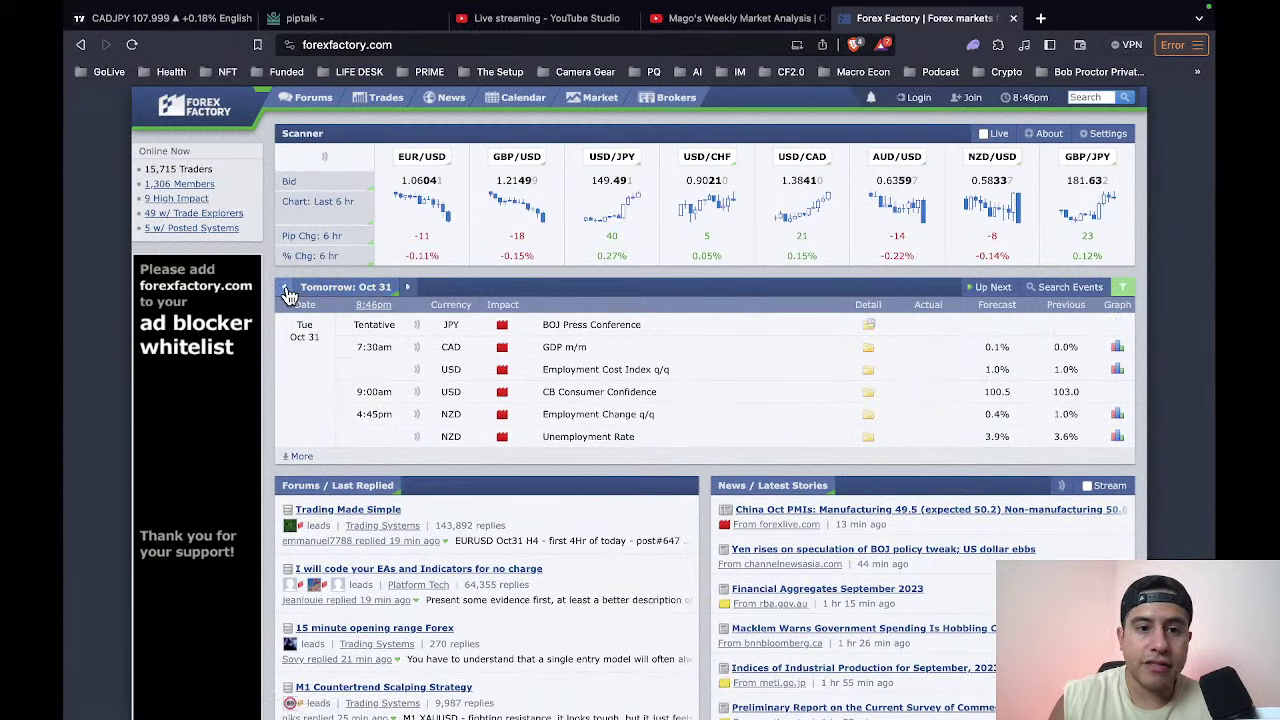
pyautogui.click(284, 287)
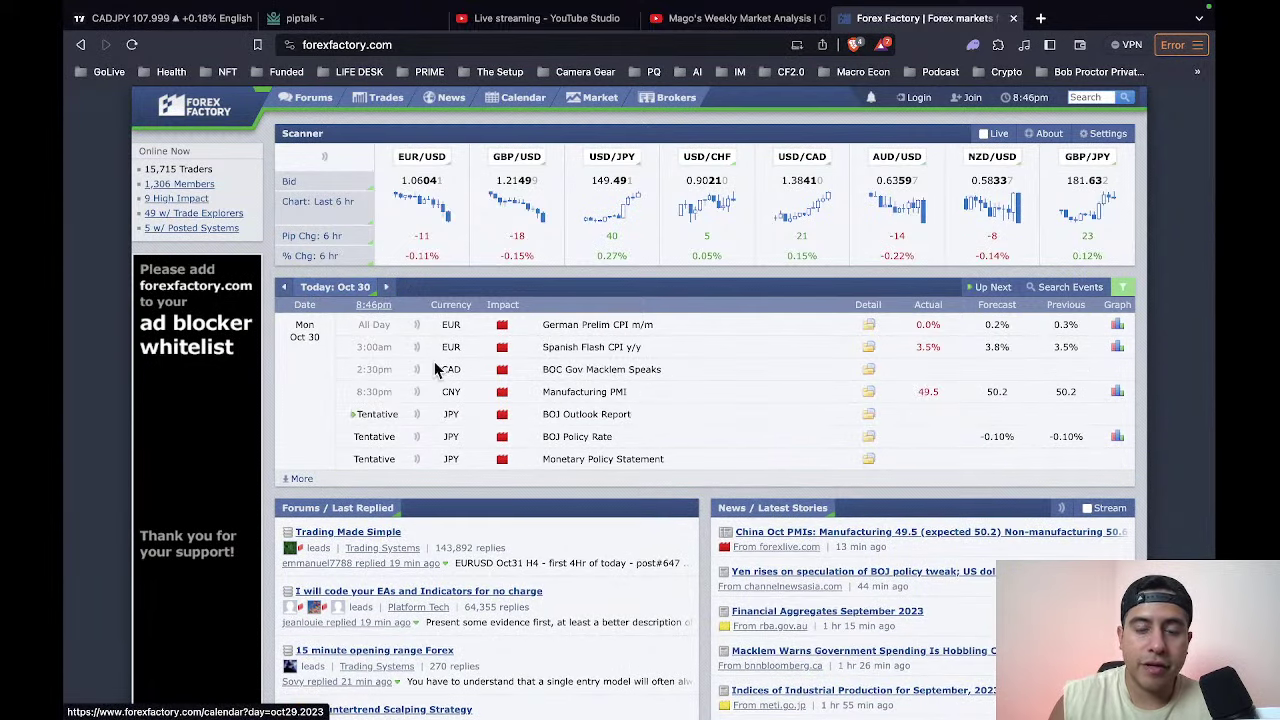
# Step: Read the details of the BOJ Outlook Report event in the 30 October calendar and close them again
pyautogui.click(869, 417)
pyautogui.scroll(-1, 607, 573)
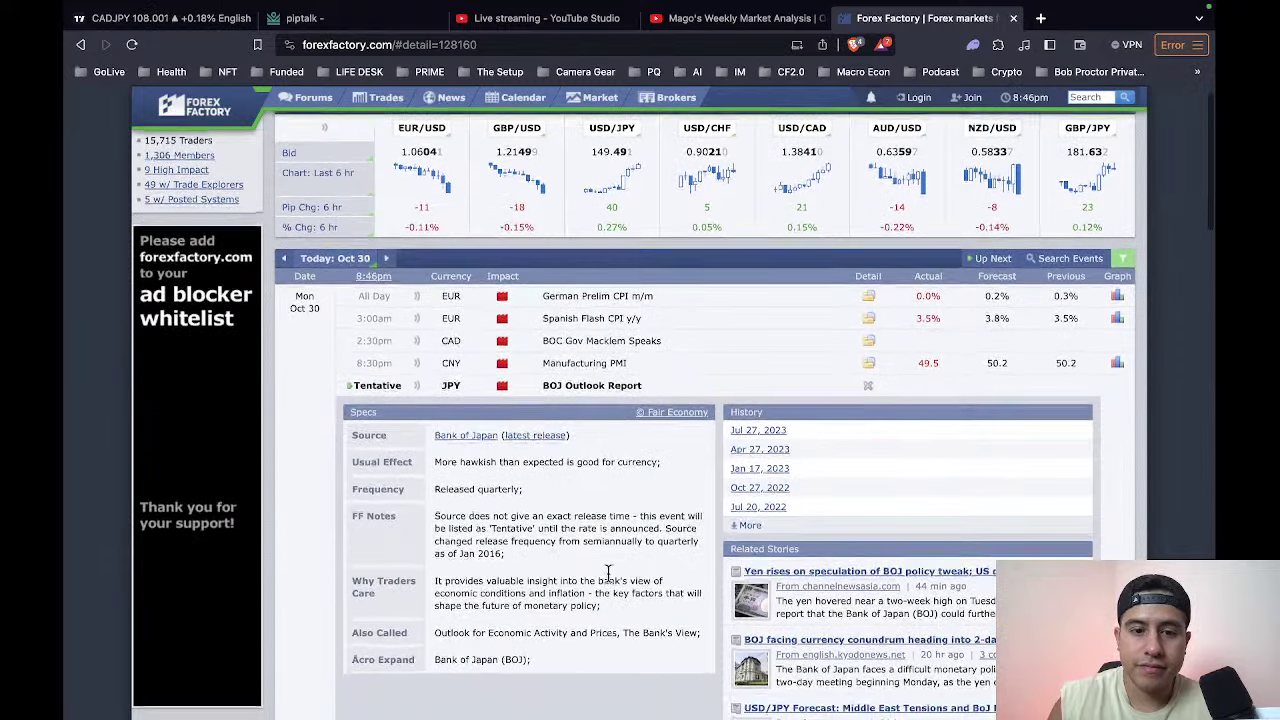
pyautogui.scroll(1, 607, 573)
pyautogui.click(869, 405)
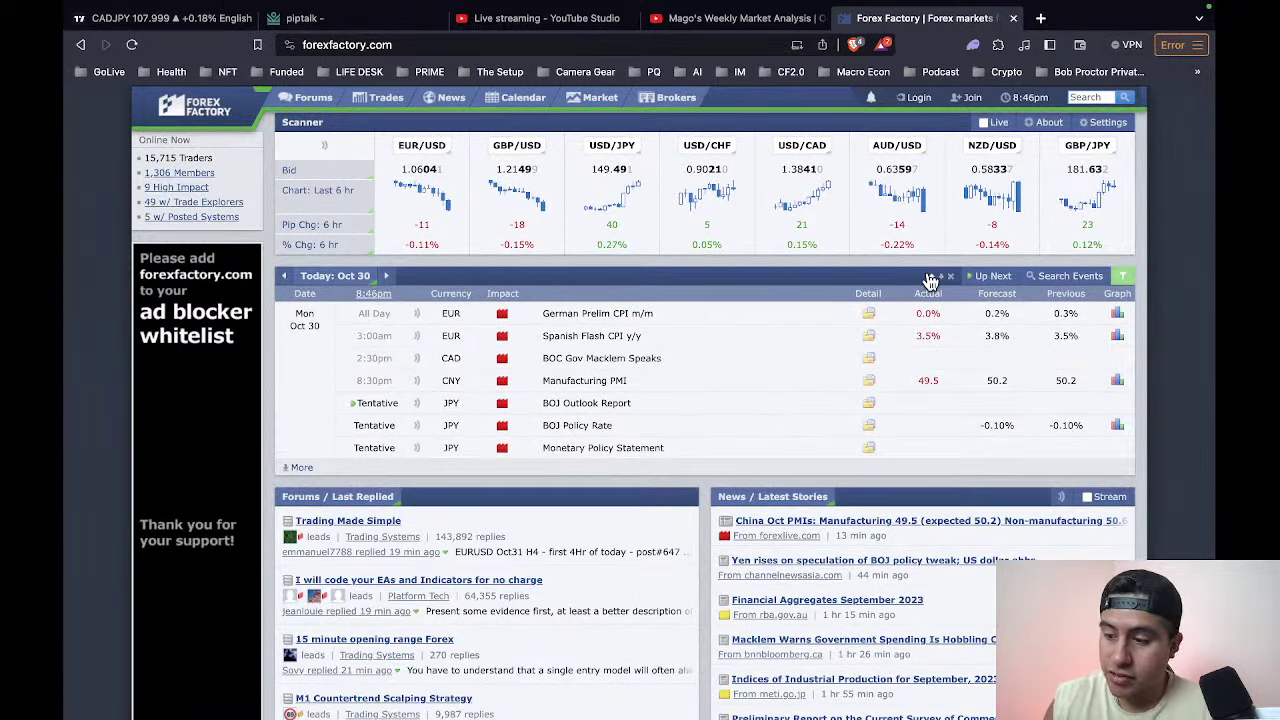
# Step: Return to the CADJPY chart in TradingView and delete the zigzag arrow path that projects price into the grey zone
pyautogui.click(203, 24)
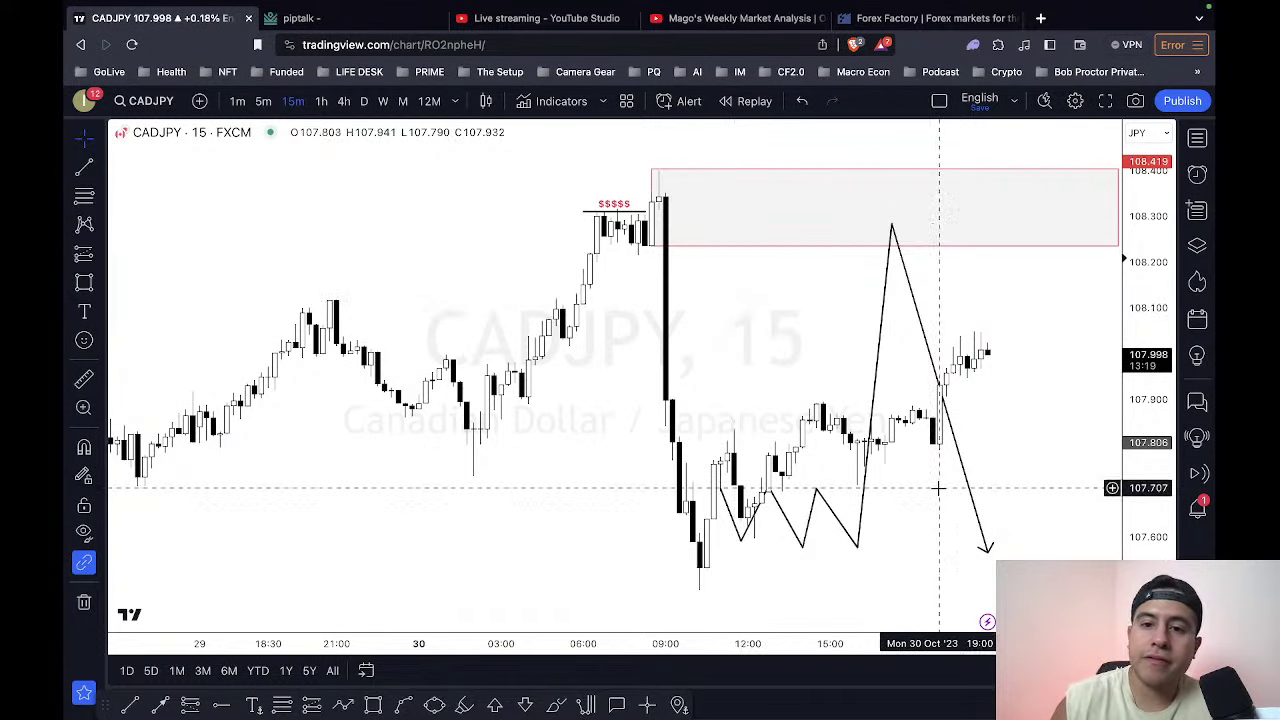
pyautogui.click(924, 328)
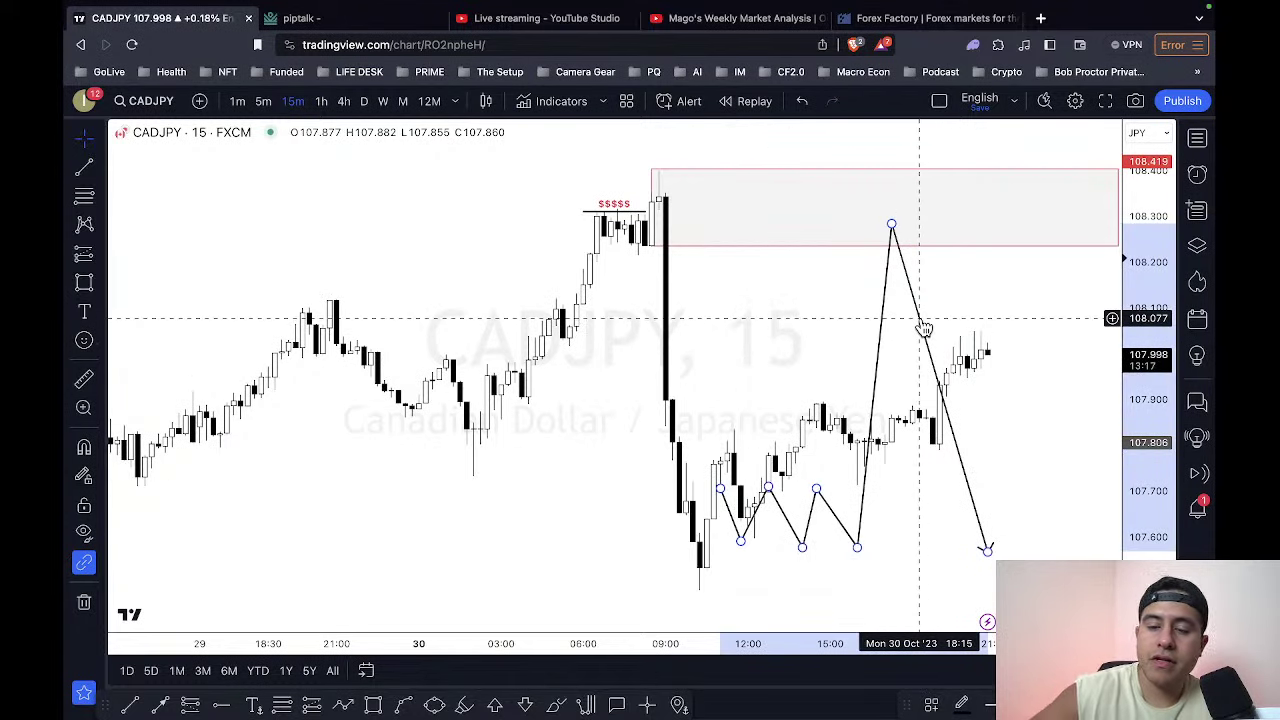
pyautogui.press('Delete')
pyautogui.moveTo(898, 320); pyautogui.dragTo(758, 321)
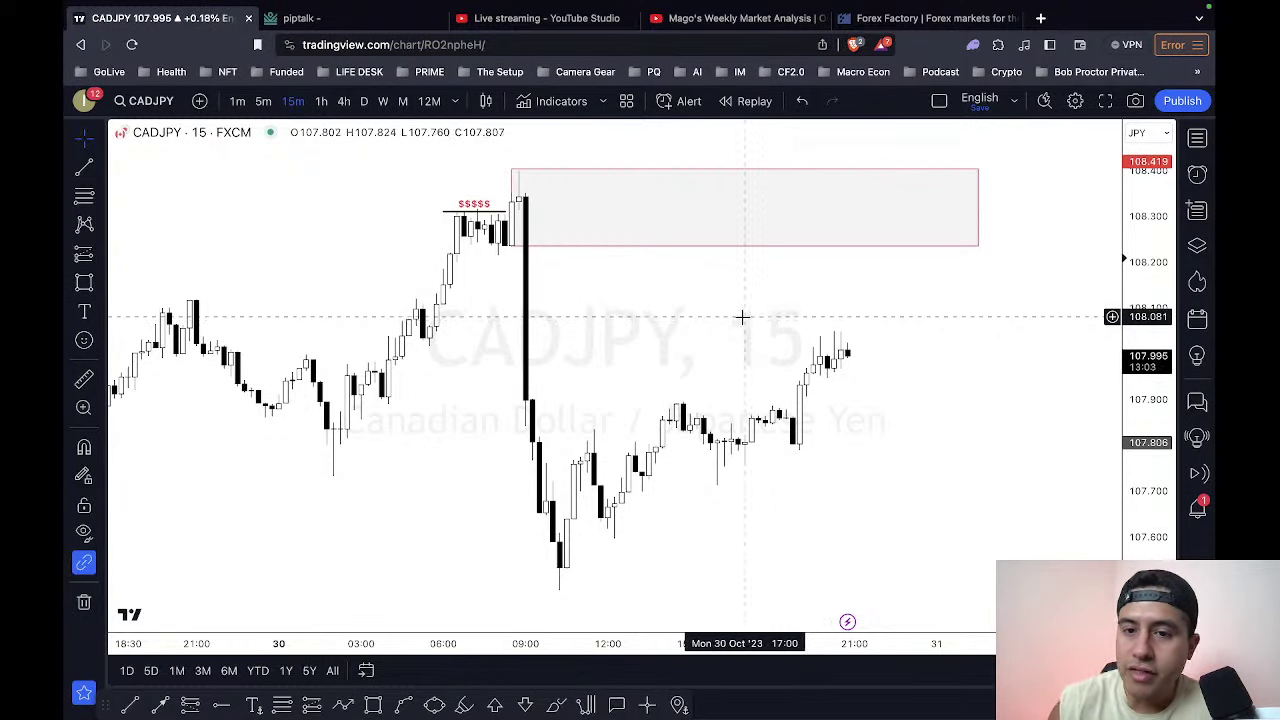
pyautogui.moveTo(740, 320); pyautogui.dragTo(816, 314)
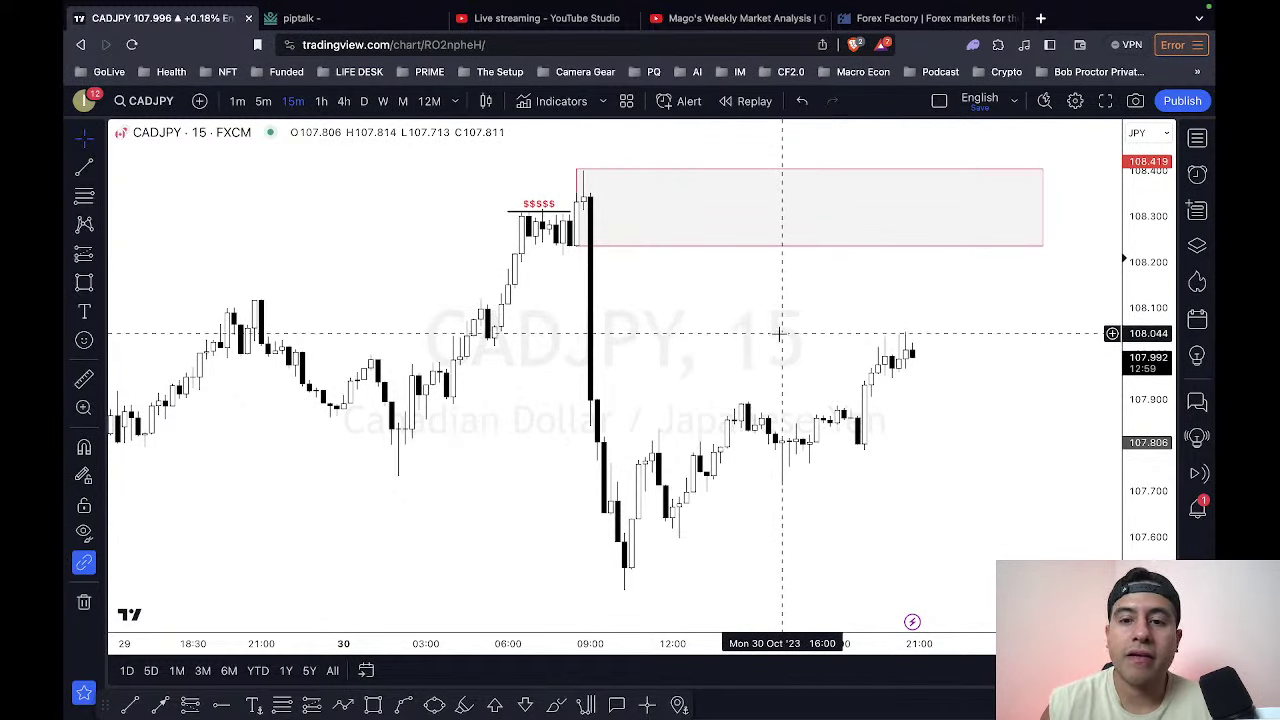
pyautogui.moveTo(794, 306); pyautogui.dragTo(791, 306)
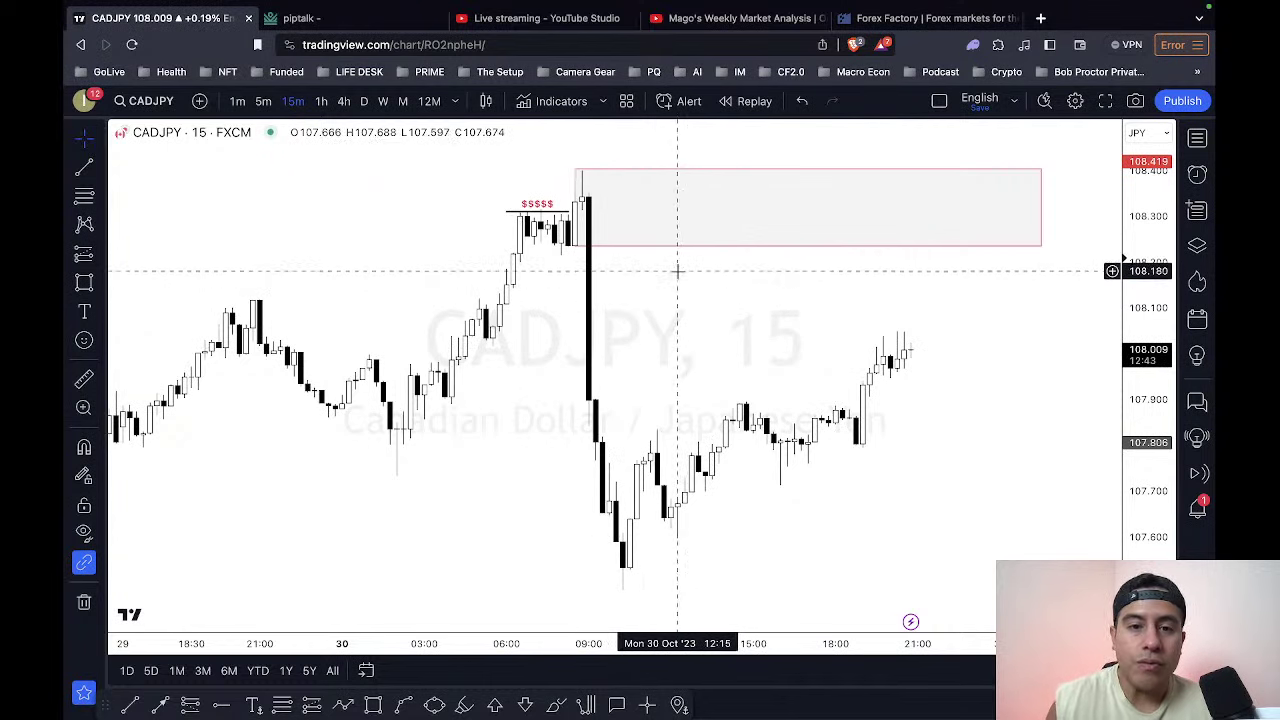
# Step: Show the 15-minute CADJPY chart in full screen and frame the candles from 27 to 30 October with the upper grey zone
pyautogui.click(575, 241)
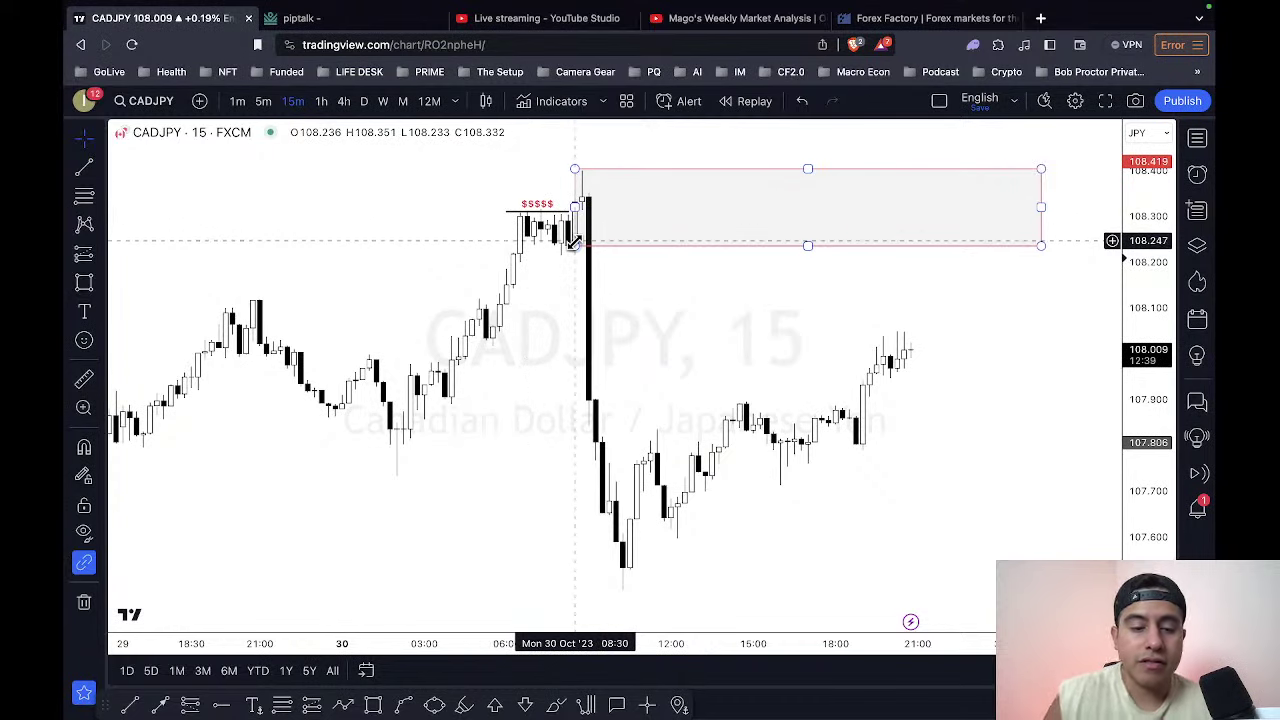
pyautogui.hotkey('shift', 'f')
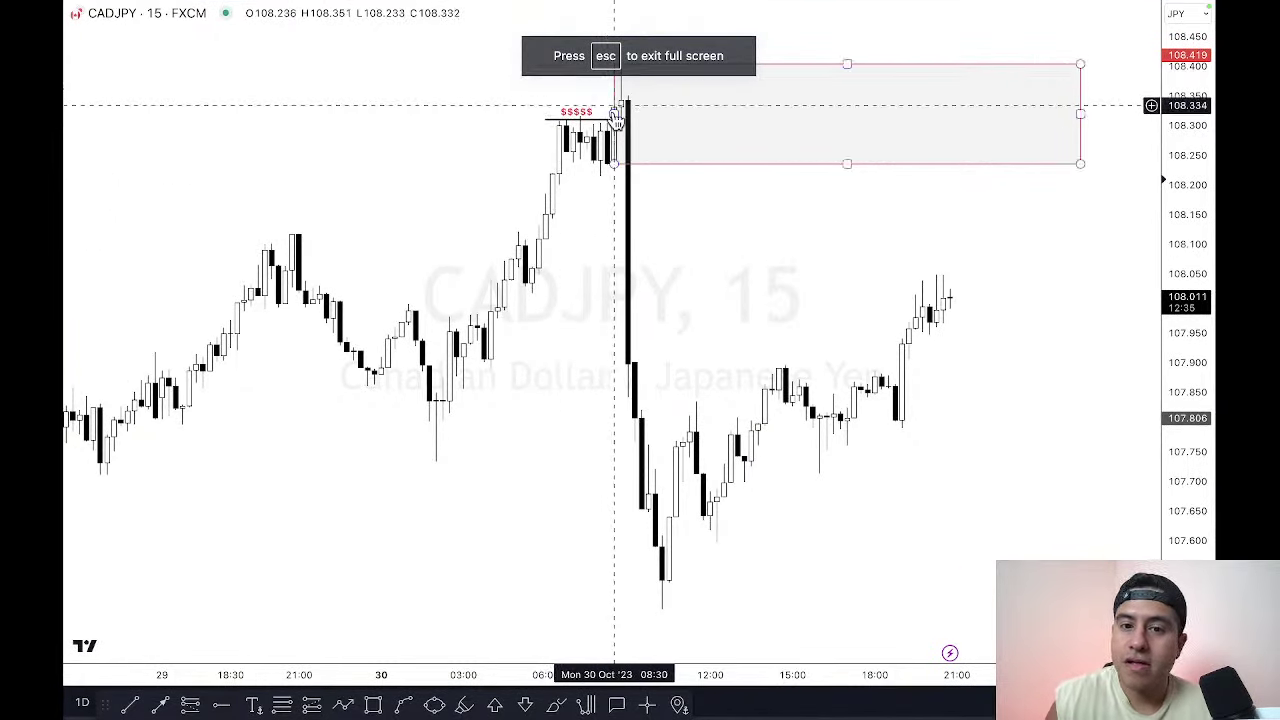
pyautogui.moveTo(692, 681); pyautogui.dragTo(770, 681)
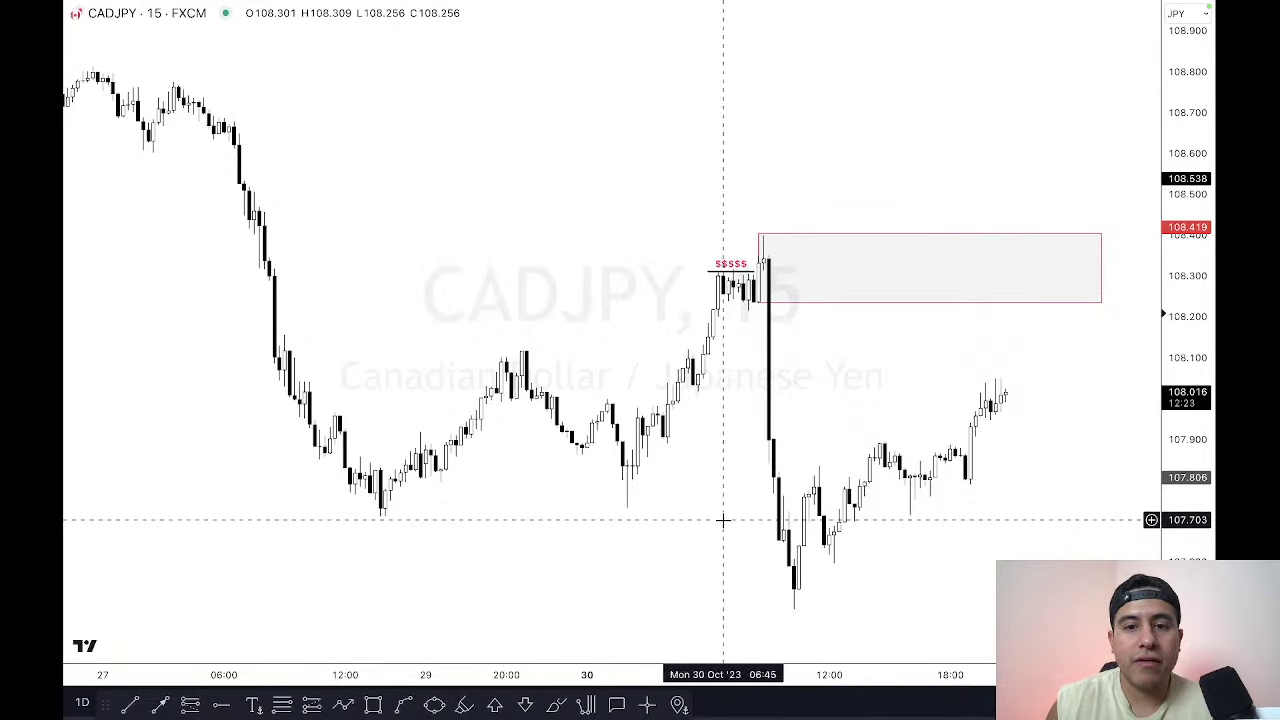
pyautogui.hscroll(3, 700, 518)
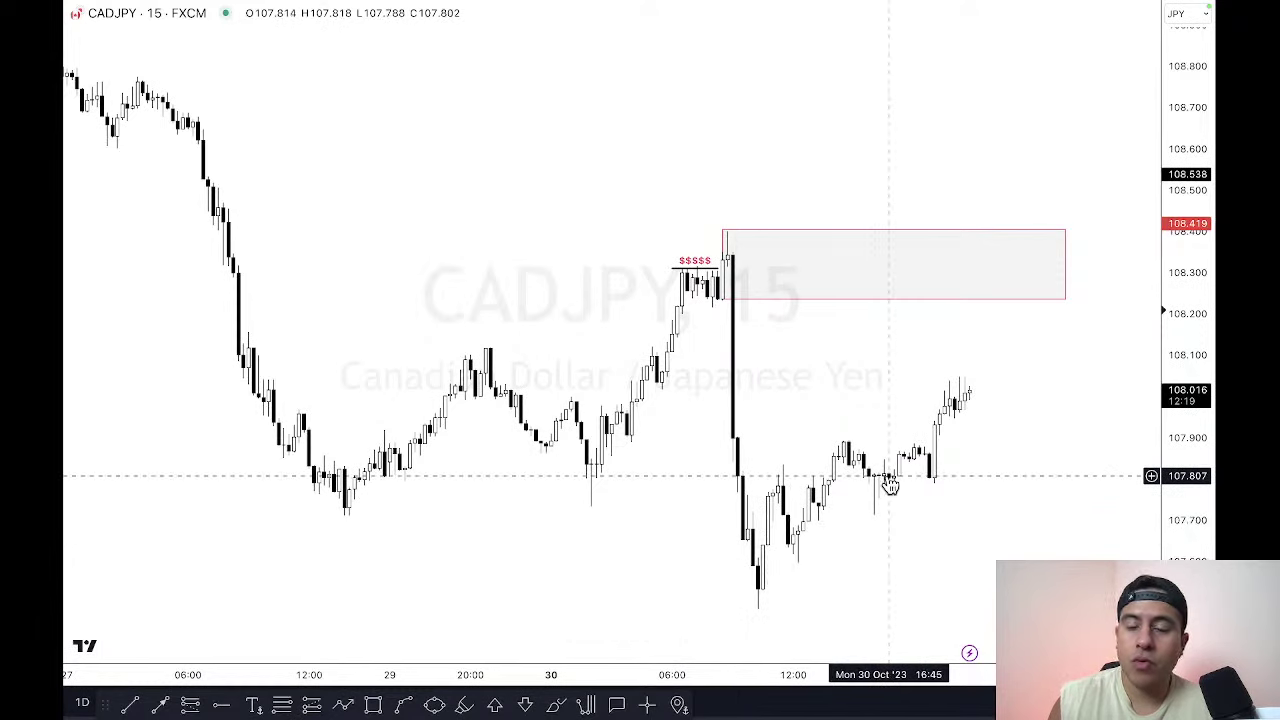
# Step: Try a rising trend line from the 30 October 10:15 low along the higher lows of the CADJPY recovery
pyautogui.click(131, 703)
pyautogui.click(757, 607)
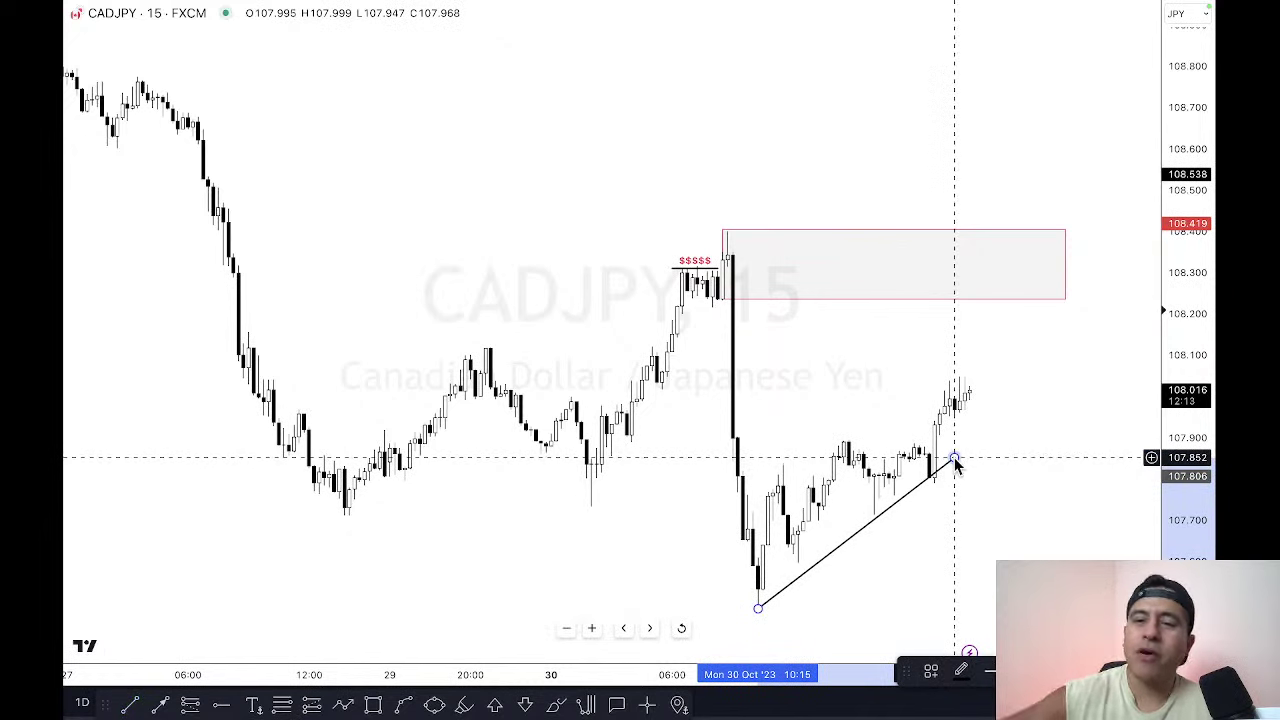
pyautogui.press('Escape')
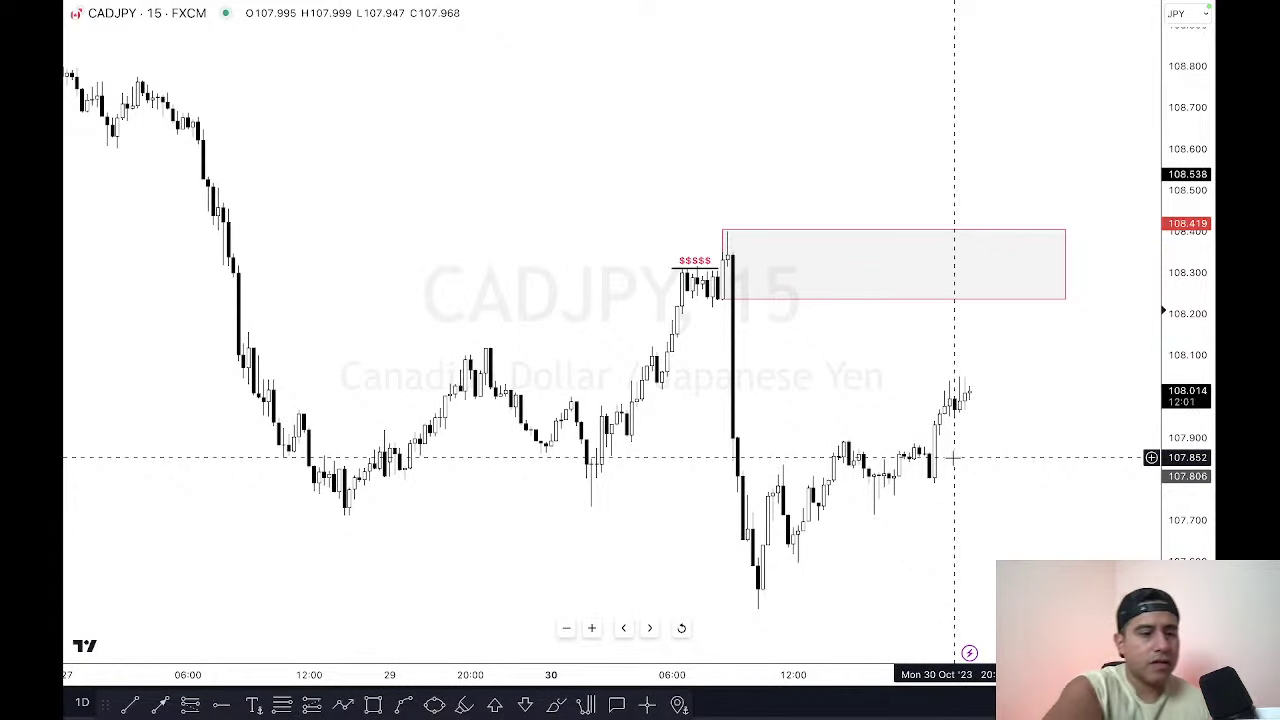
pyautogui.moveTo(729, 700)
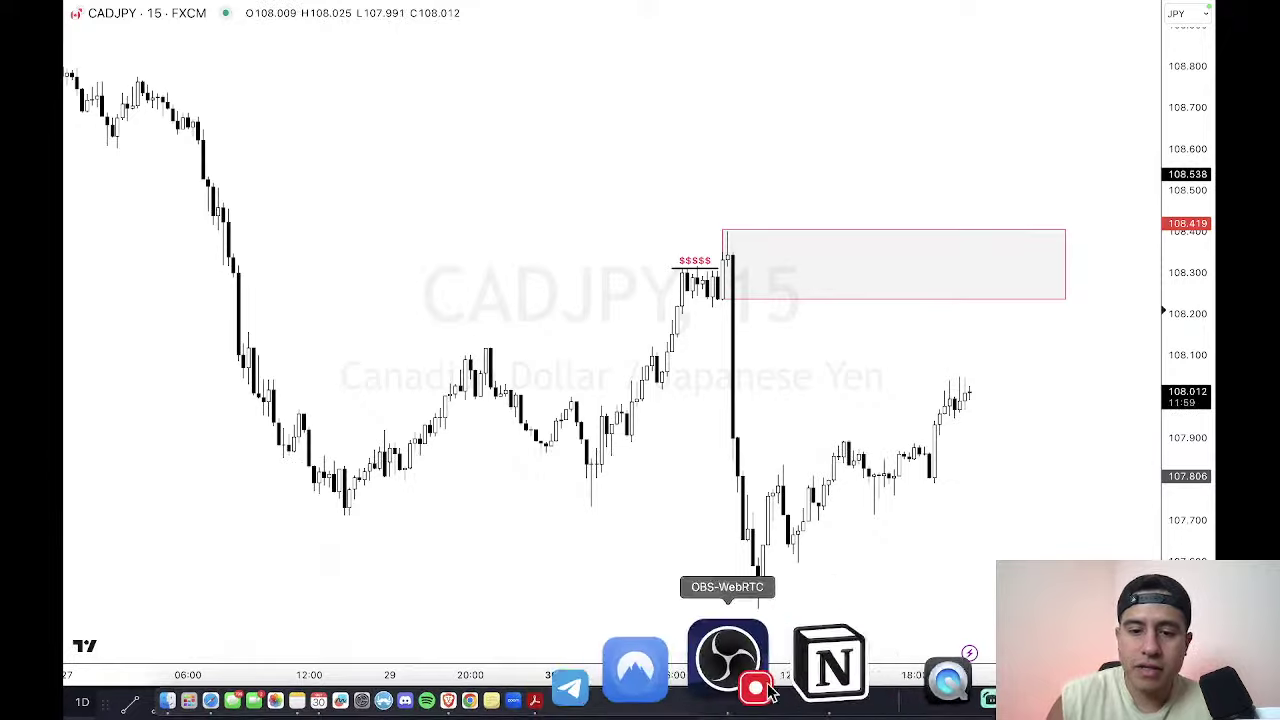
# Step: Switch to OBS, check the device selected in the Mic/Aux audio source's properties, and close the properties
pyautogui.click(777, 663)
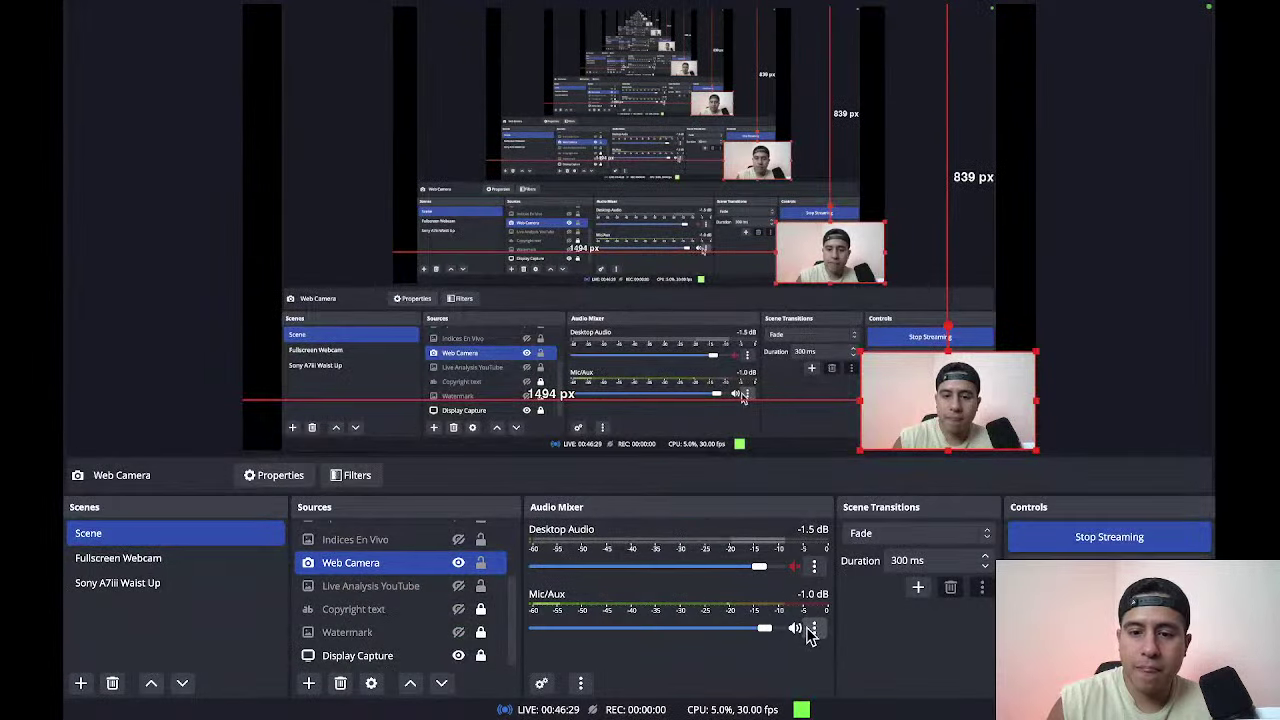
pyautogui.click(813, 628)
pyautogui.click(857, 588)
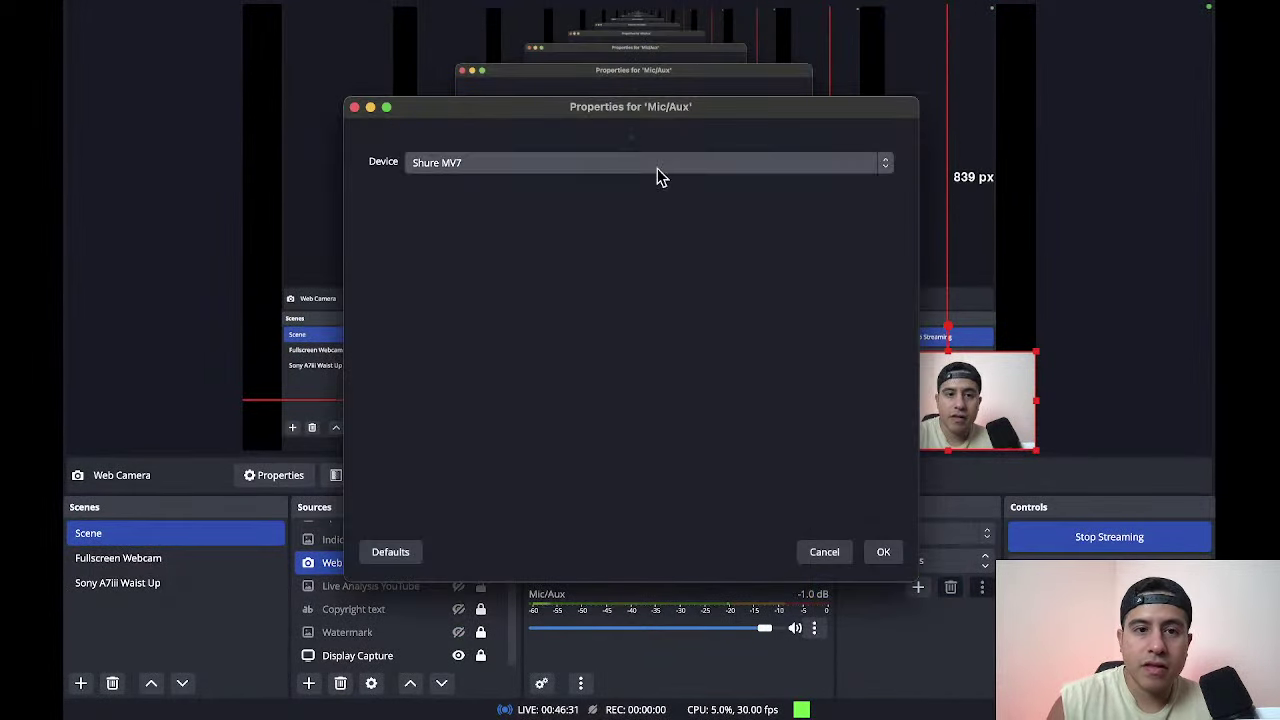
pyautogui.click(883, 553)
# Step: Return to the 15-minute CADJPY chart in TradingView and show more empty space after the latest 30 October candles
pyautogui.moveTo(695, 715)
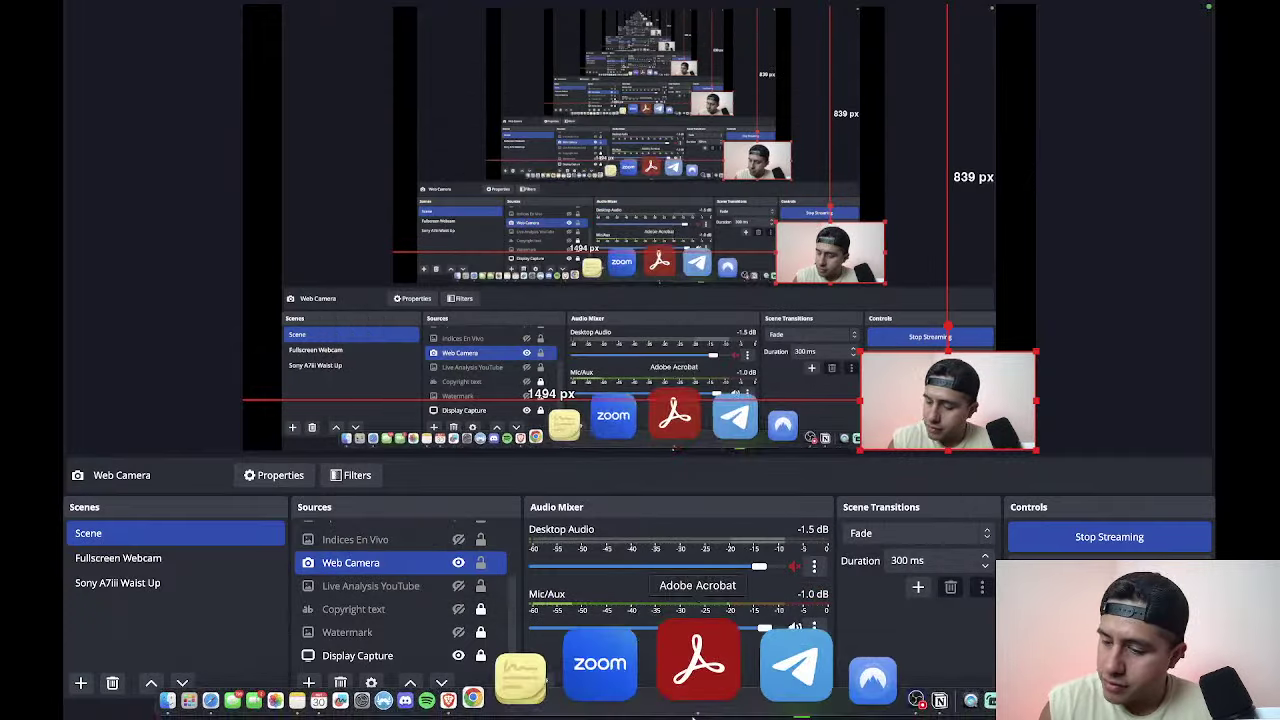
pyautogui.click(605, 710)
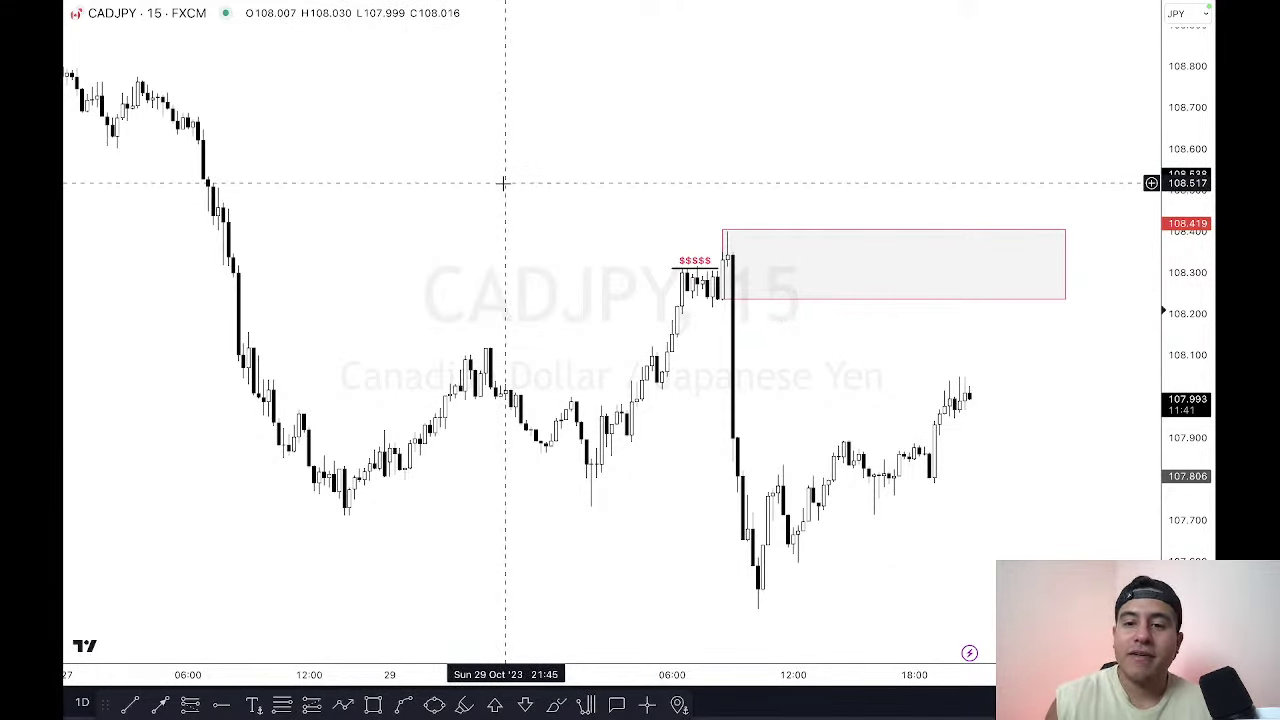
pyautogui.hscroll(3, 780, 350)
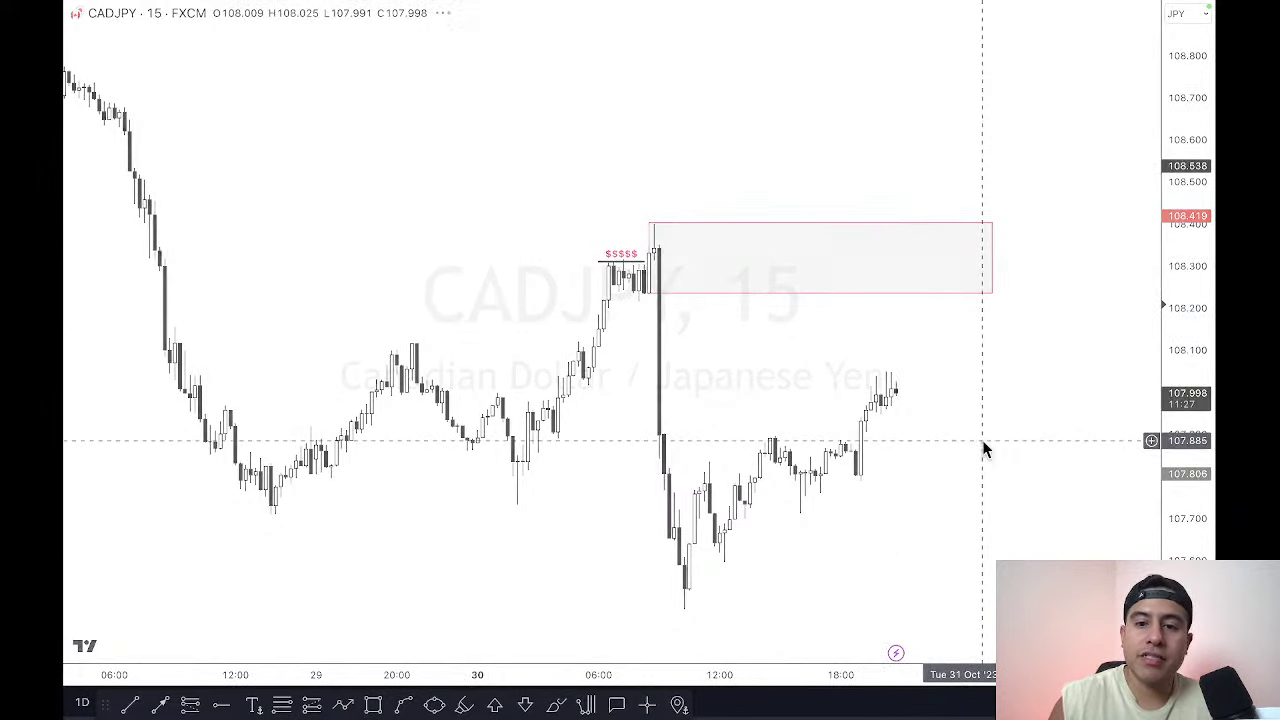
pyautogui.press('Down')
pyautogui.press('Up')
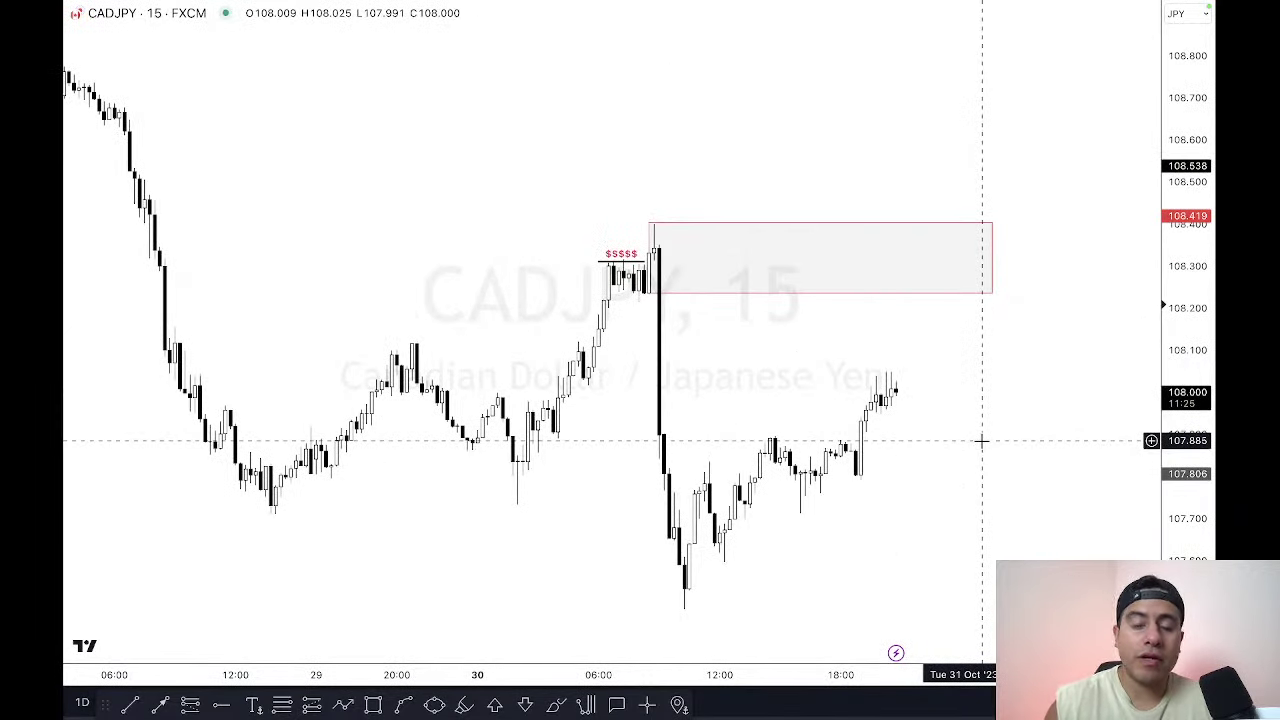
# Step: Draw a Fibonacci retracement on the CADJPY 15-minute chart from the 108.400 swing high to the 30 October swing low
pyautogui.press('Down')
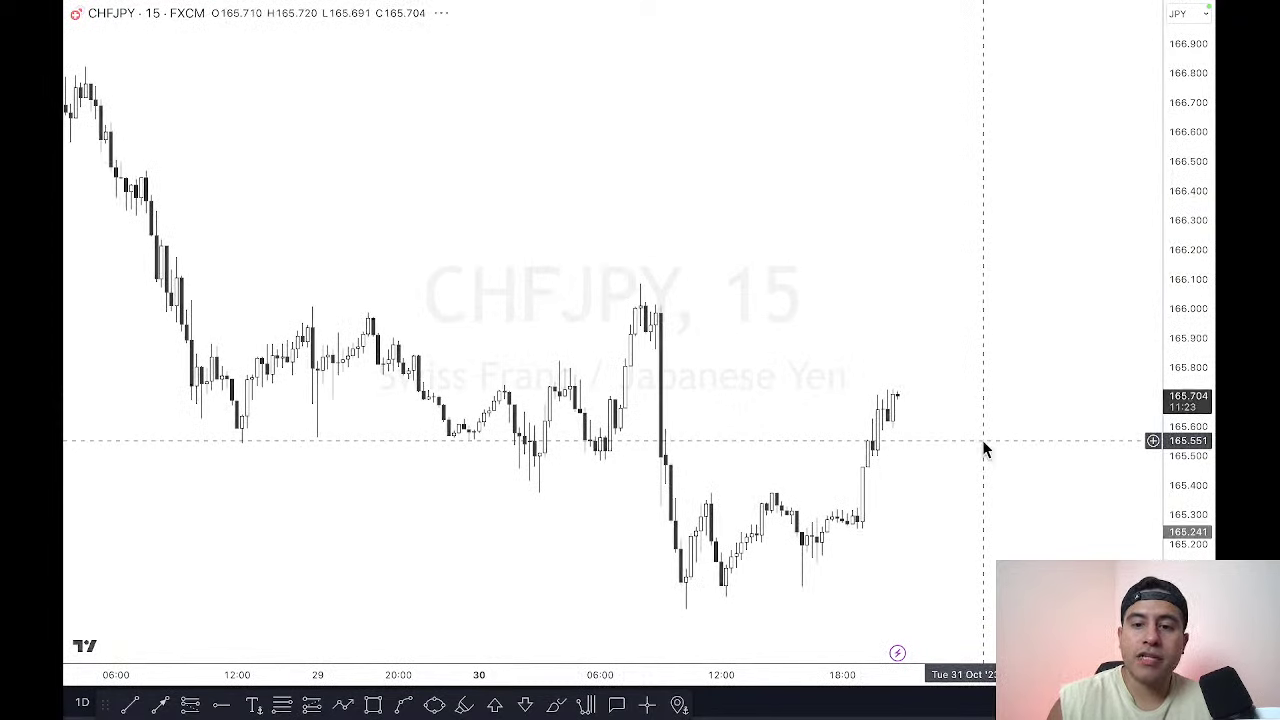
pyautogui.press('Up')
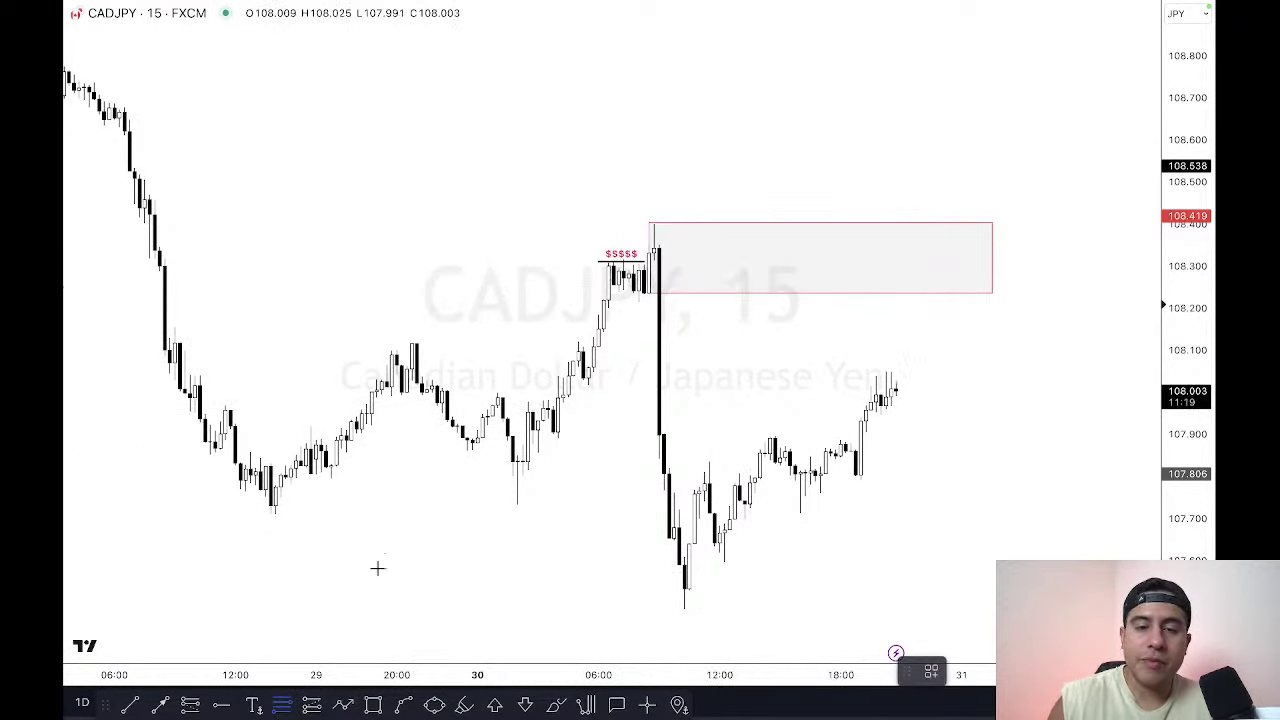
pyautogui.click(639, 220)
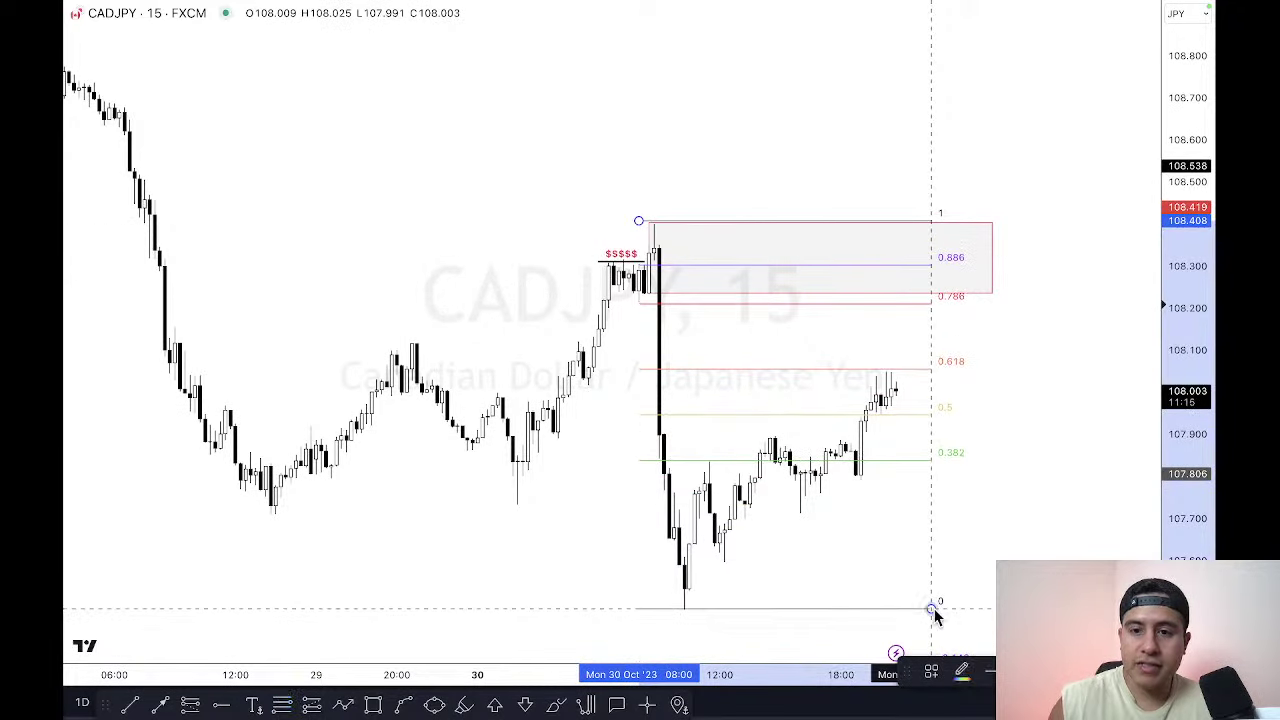
pyautogui.moveTo(641, 220); pyautogui.dragTo(634, 224)
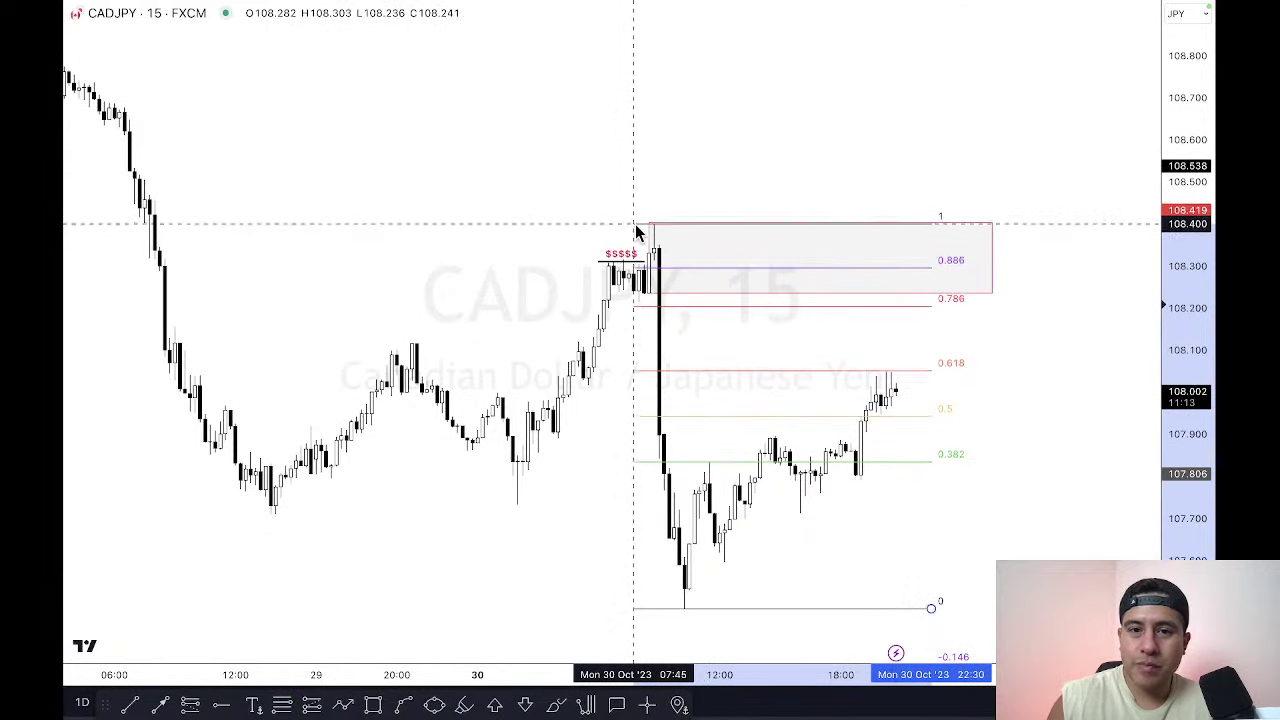
pyautogui.click(588, 218)
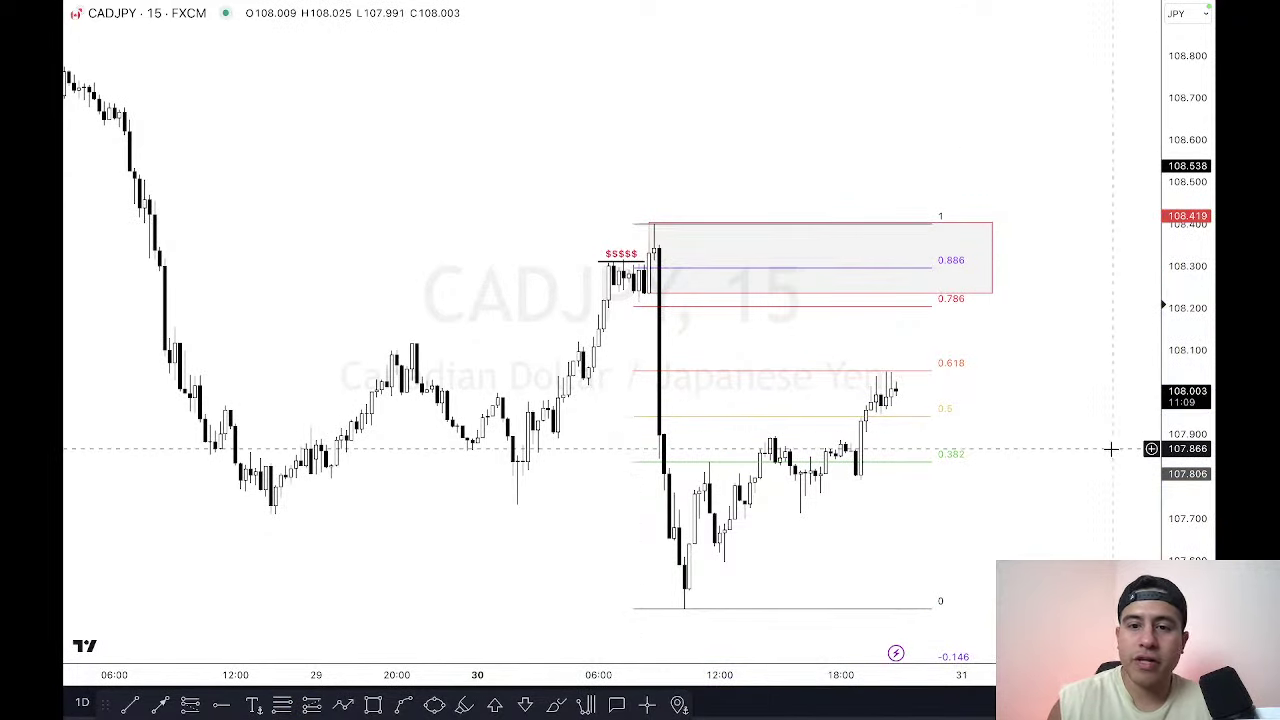
# Step: Examine the 15-minute price action of AUDJPY, JXY, USDJPY, NZDJPY, GBPJPY, EURJPY and CADJPY, ending on AUDJPY
pyautogui.press('Down')
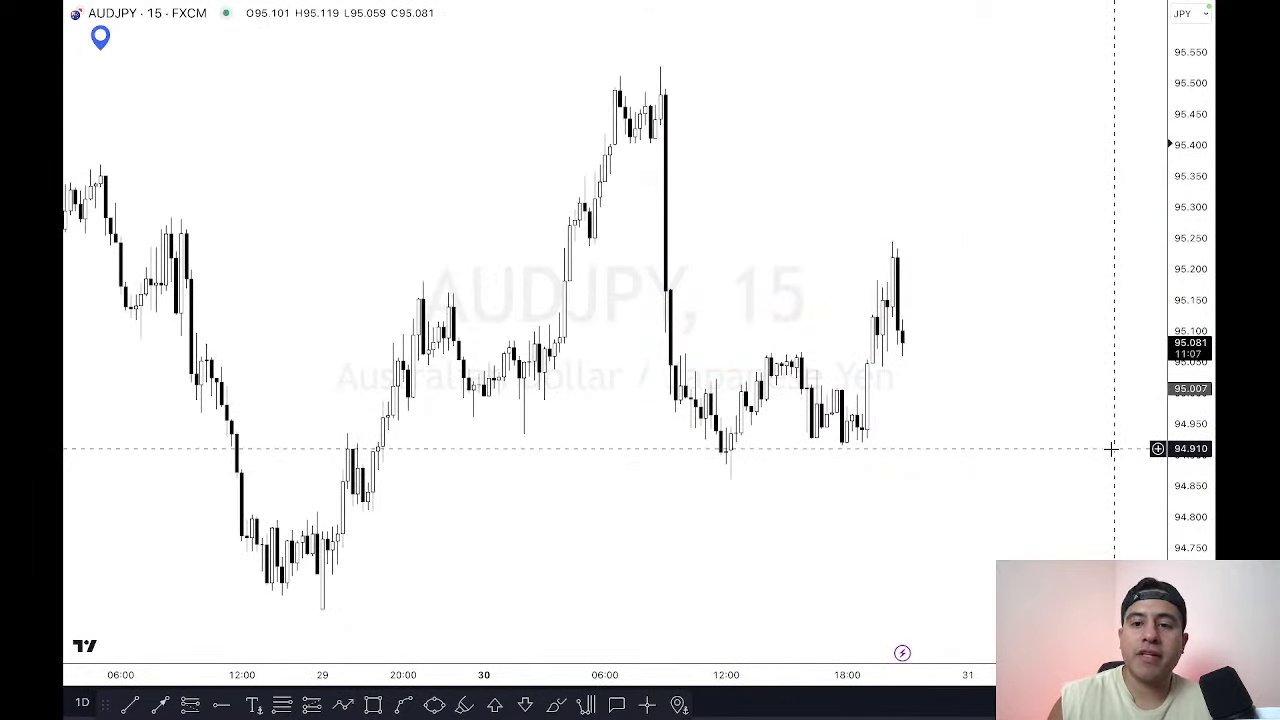
pyautogui.press('Down')
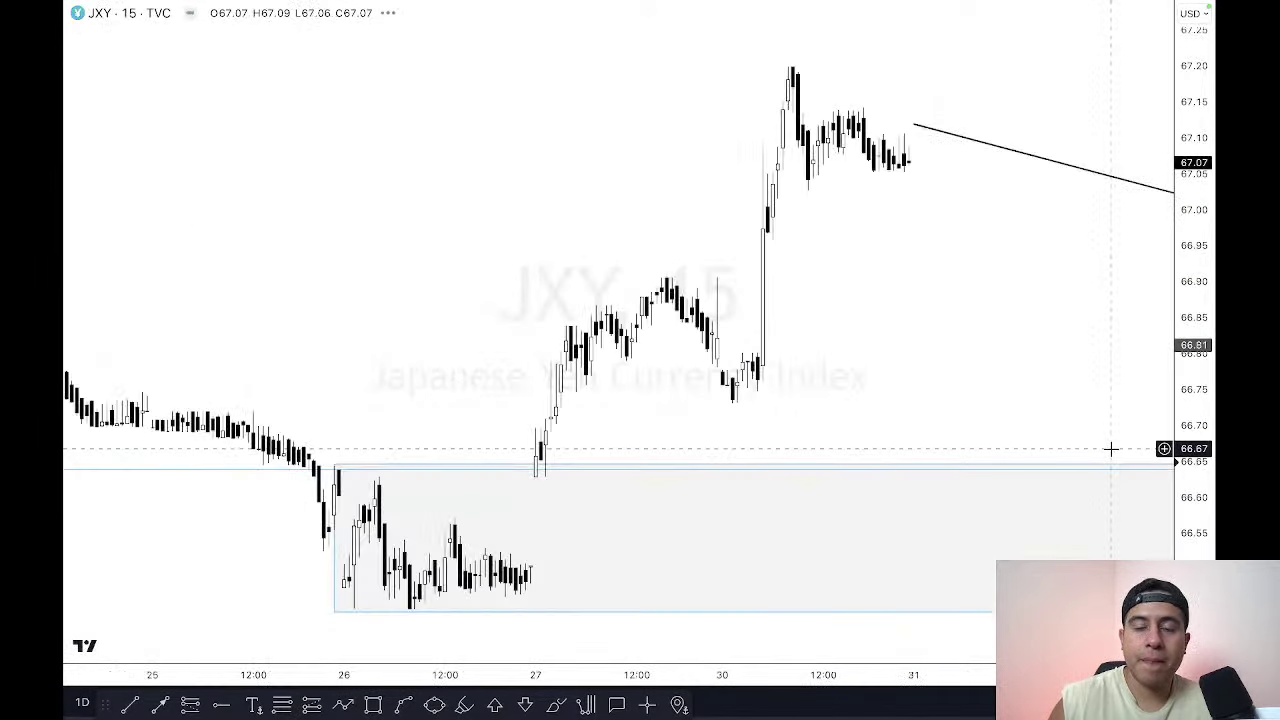
pyautogui.press('Down')
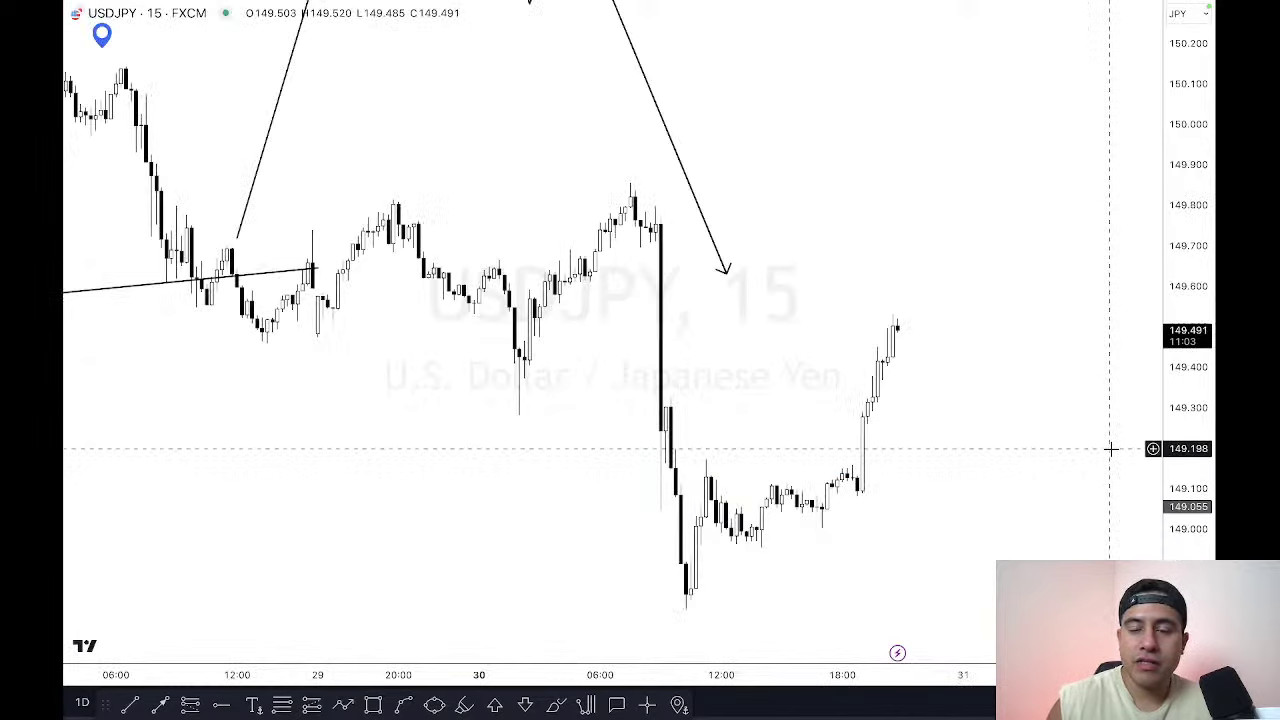
pyautogui.press('Down')
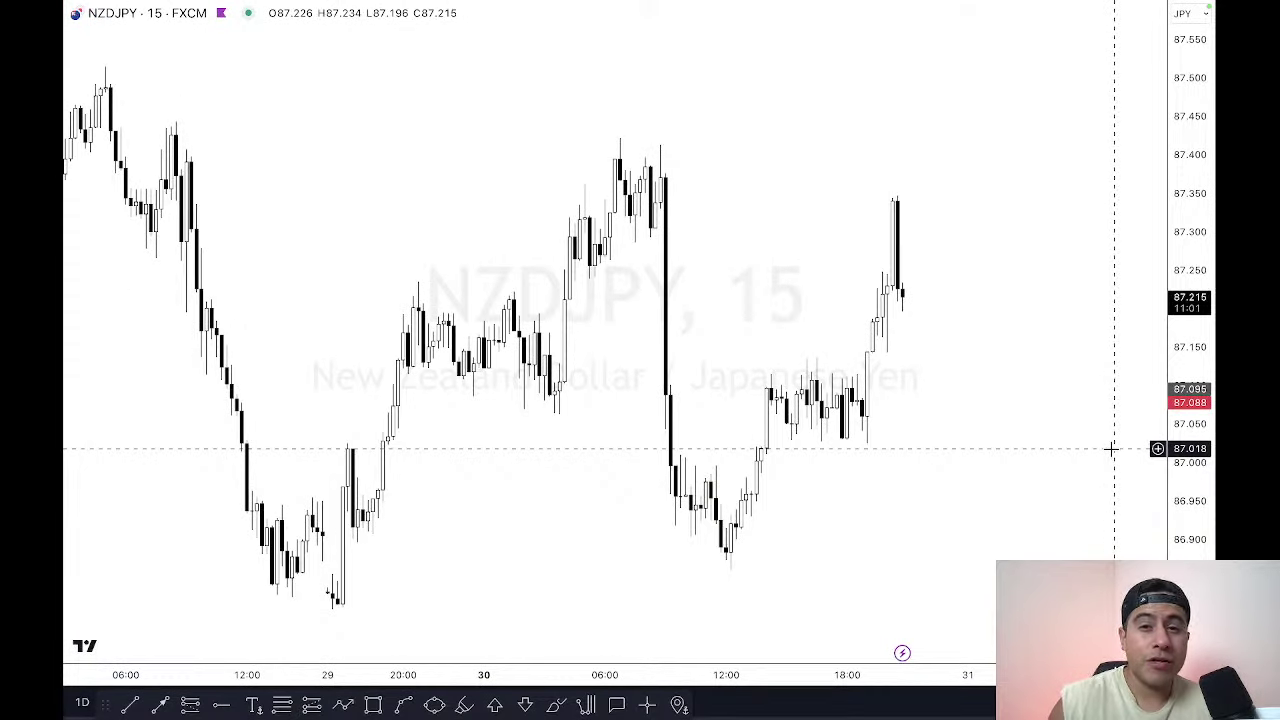
pyautogui.press('Down')
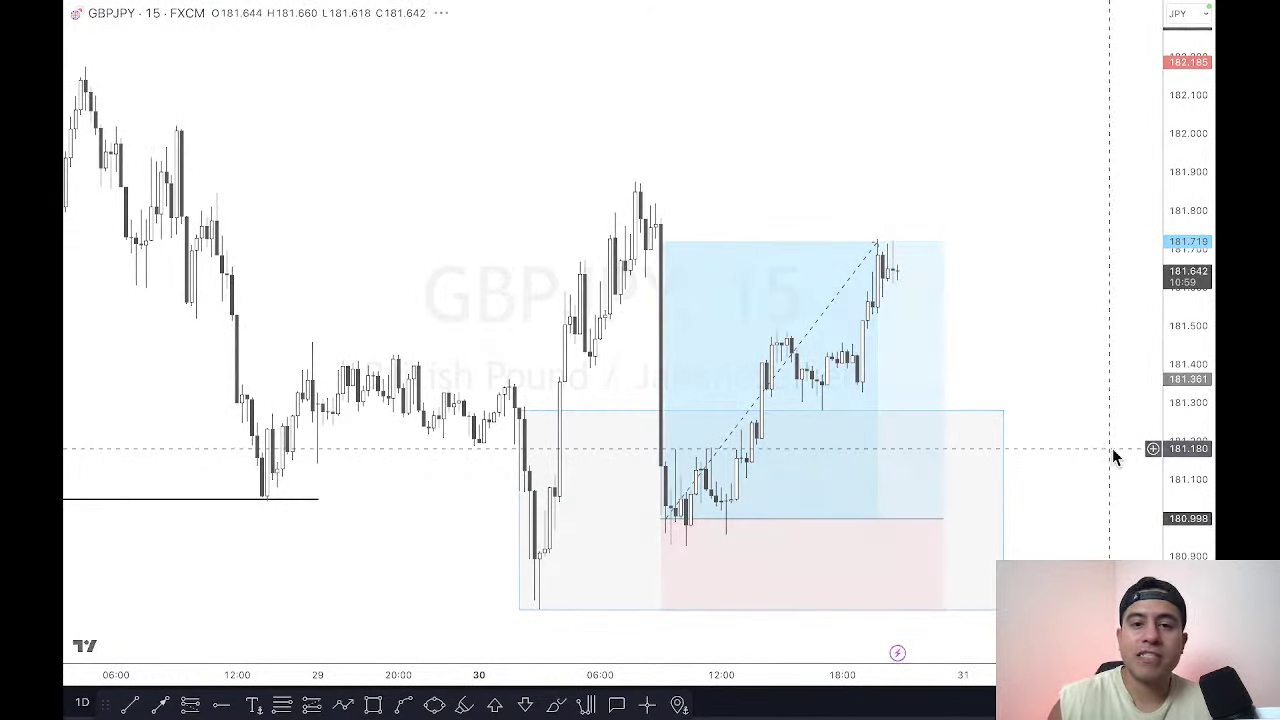
pyautogui.press('Down')
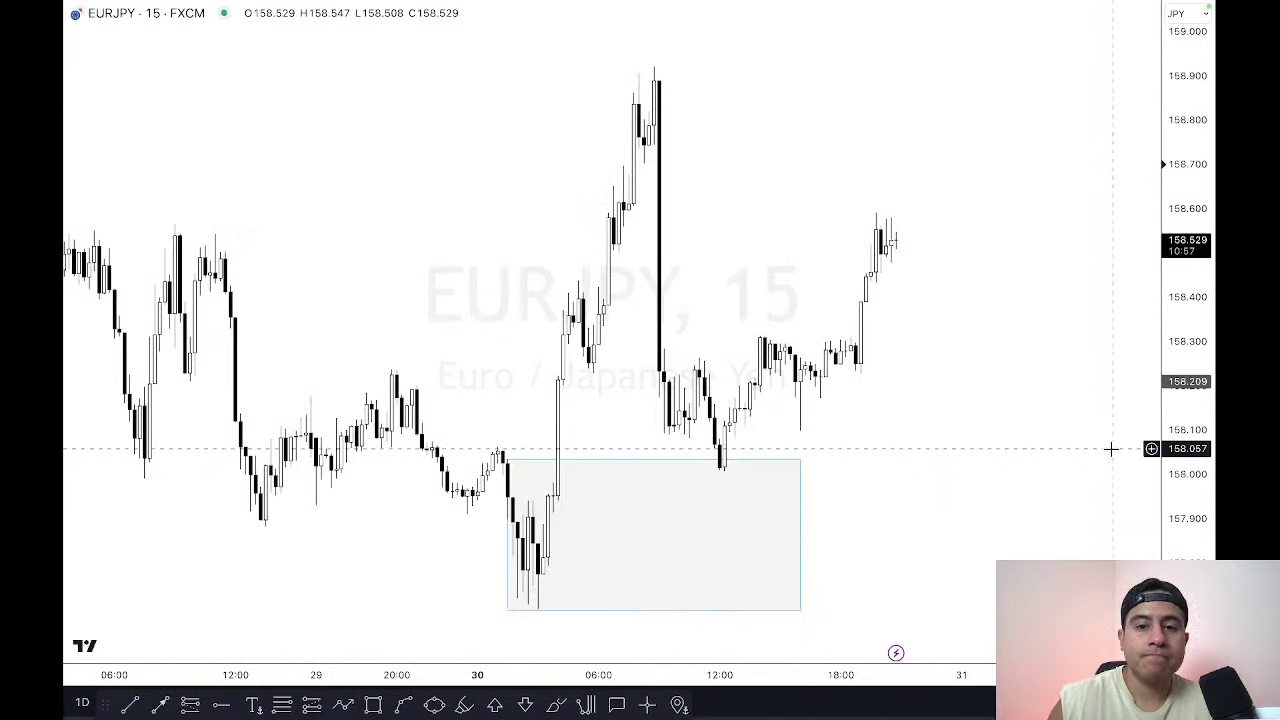
pyautogui.press('Down')
pyautogui.press('Down')
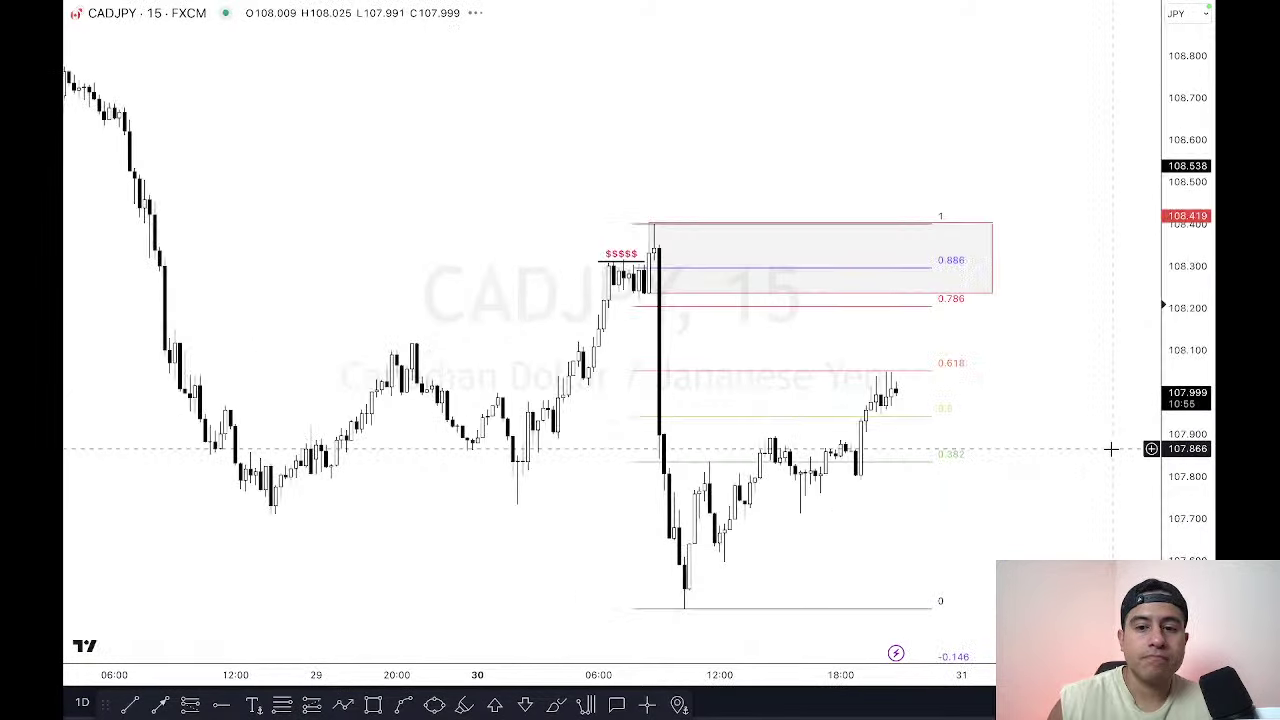
pyautogui.press('Down')
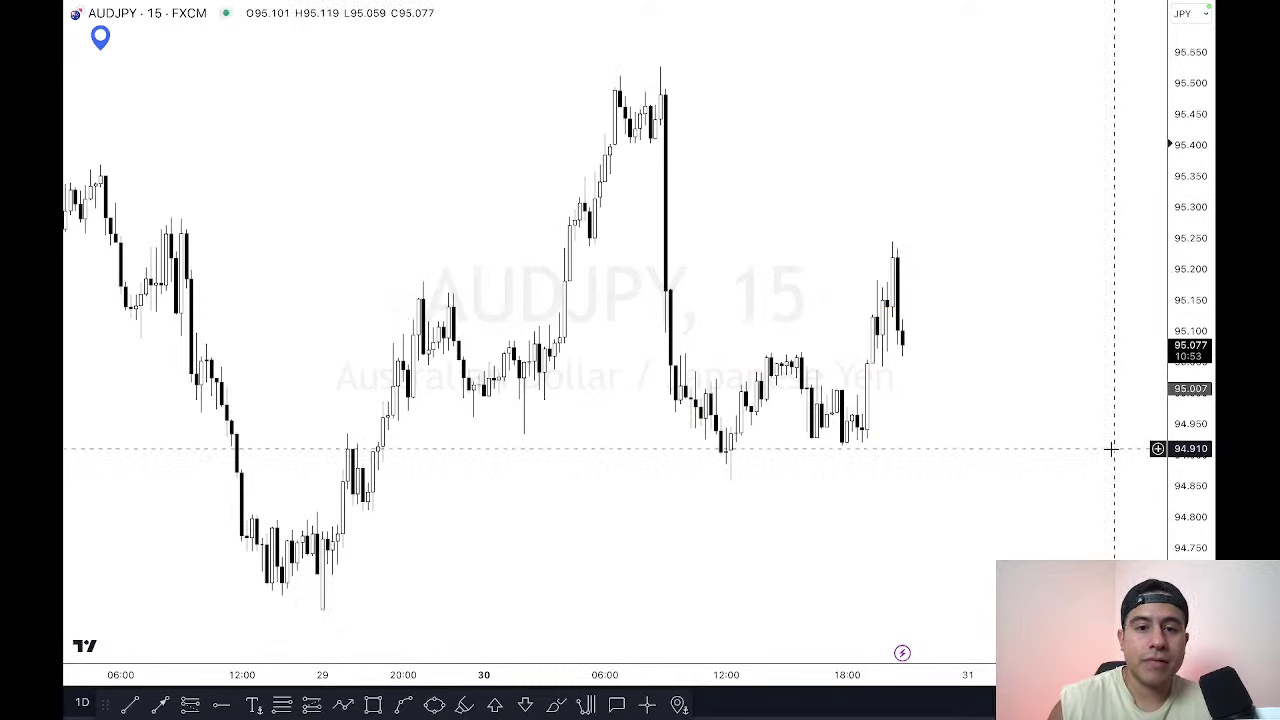
# Step: Lower the AUDJPY chart interval through 10 minutes to 5 minutes, with the 30 October swing high in view
pyautogui.hscroll(3, 714, 243)
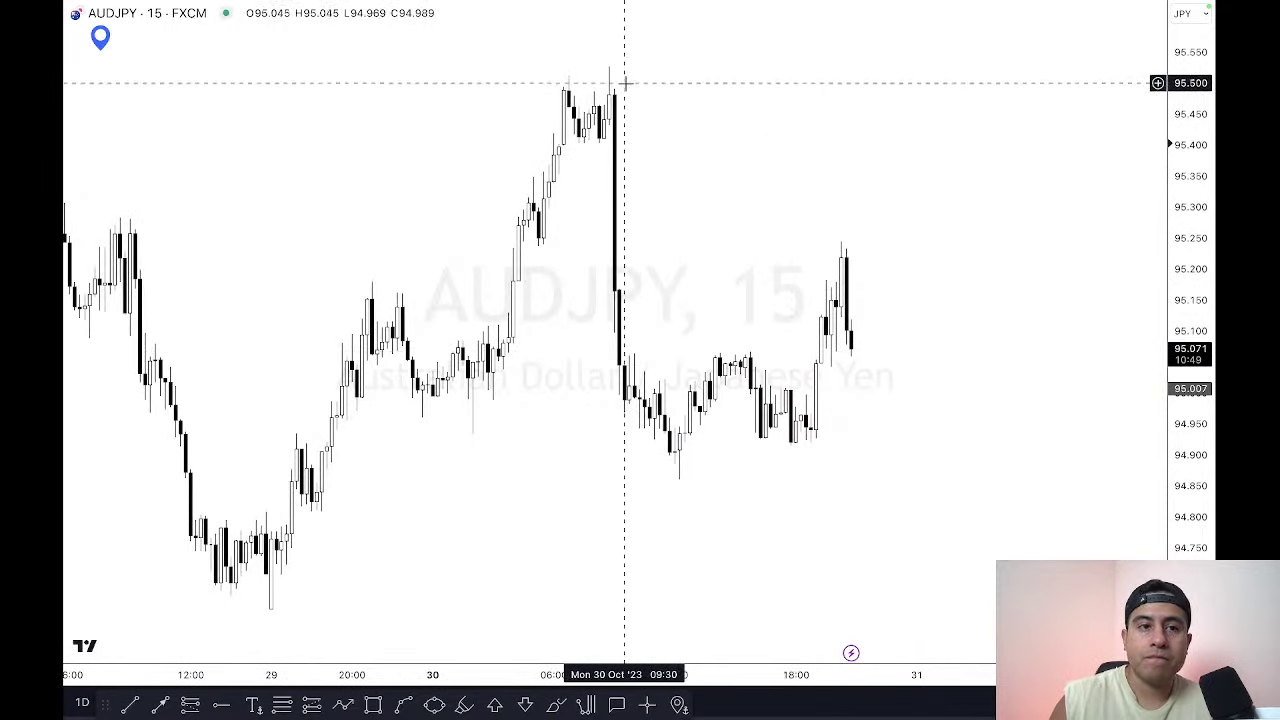
pyautogui.press('1')
pyautogui.press('Return')
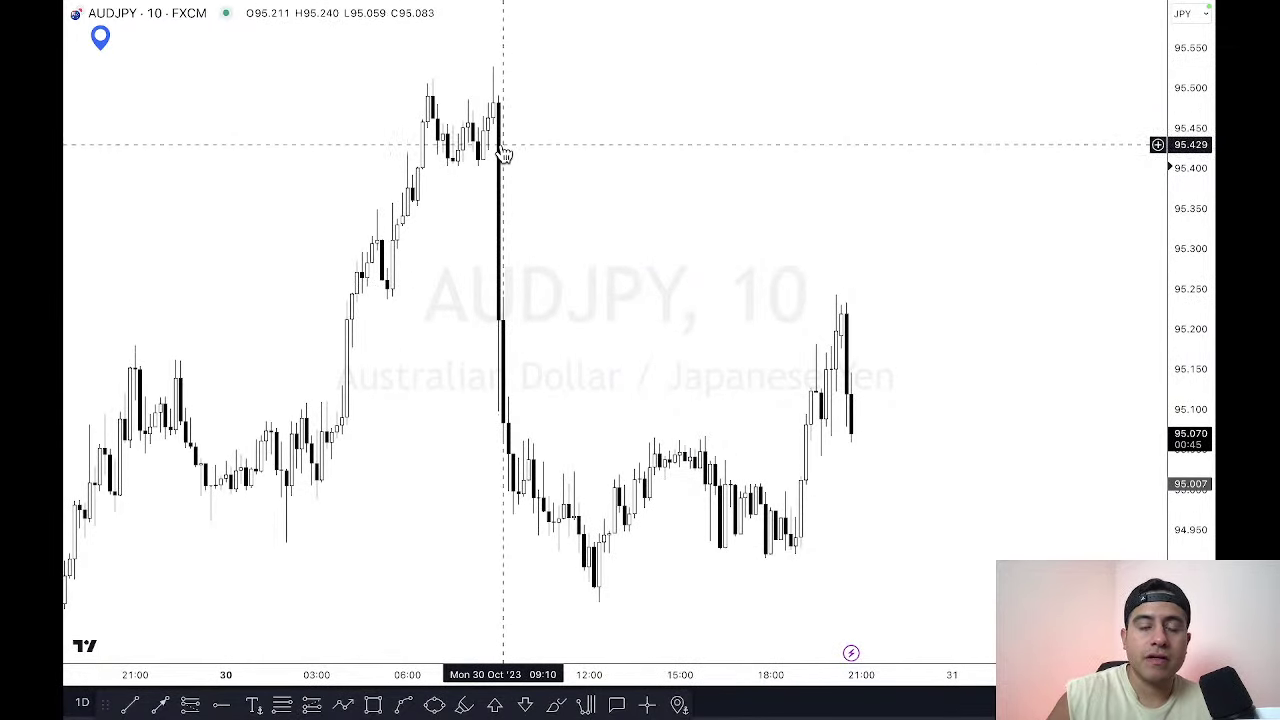
pyautogui.press('5')
pyautogui.press('Return')
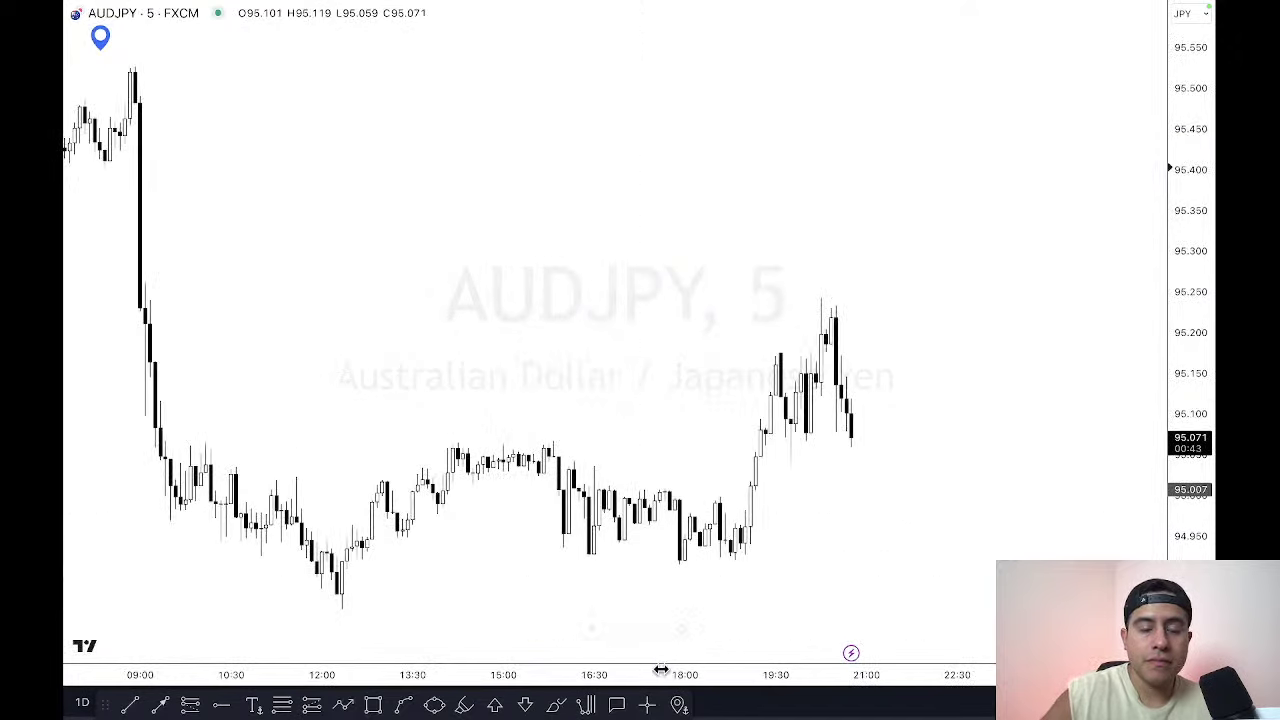
pyautogui.moveTo(660, 671); pyautogui.dragTo(814, 674)
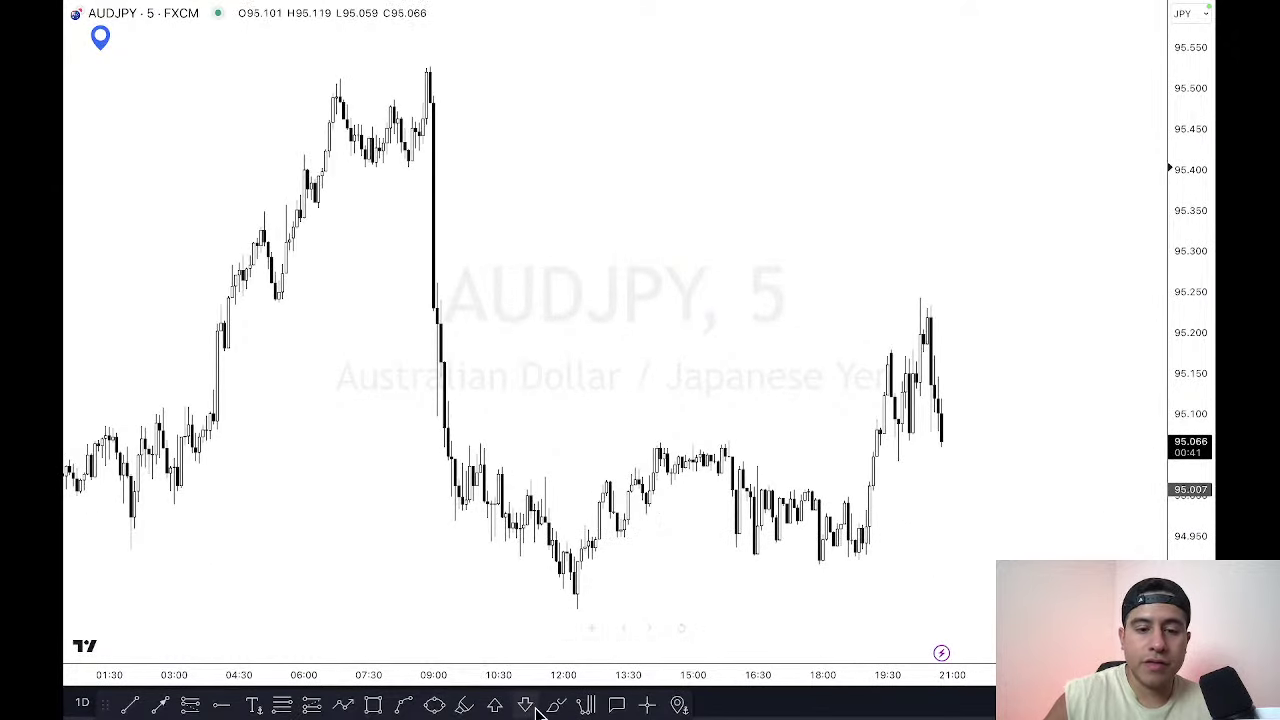
# Step: Draw a supply zone rectangle from 95.434 to 95.527 starting at the 08:45 swing high, and send it to the back
pyautogui.click(374, 706)
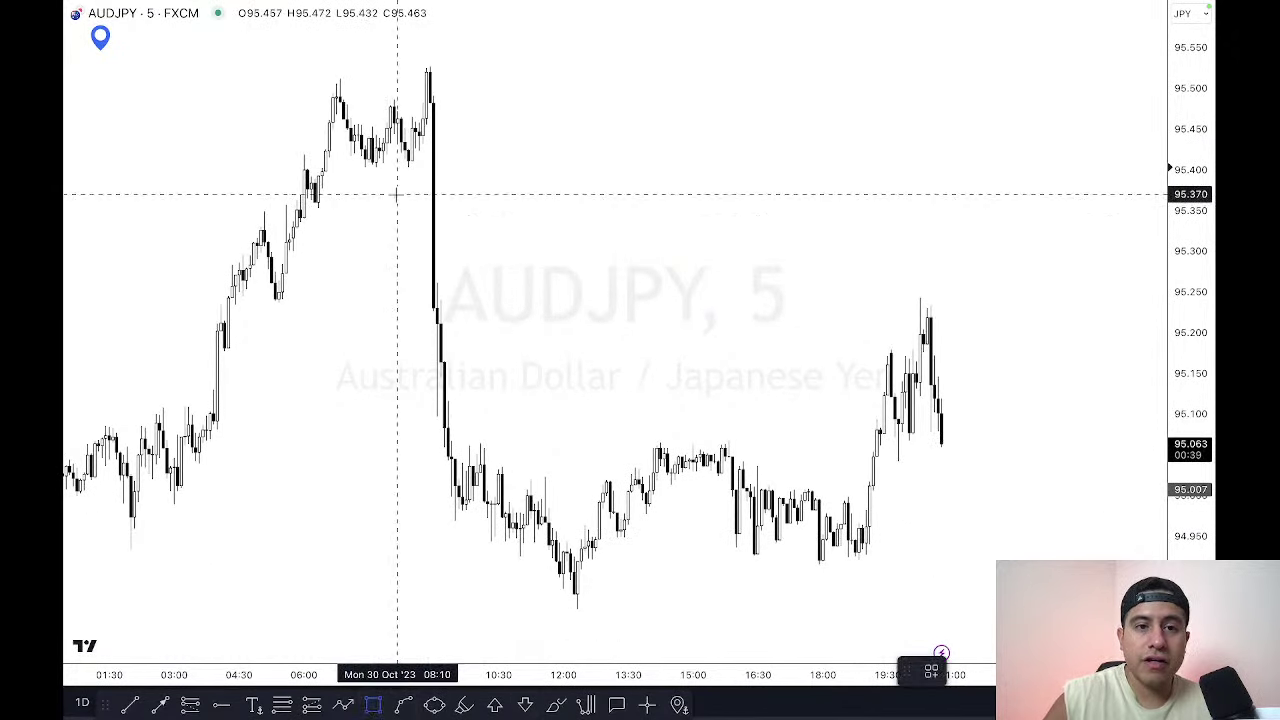
pyautogui.click(424, 142)
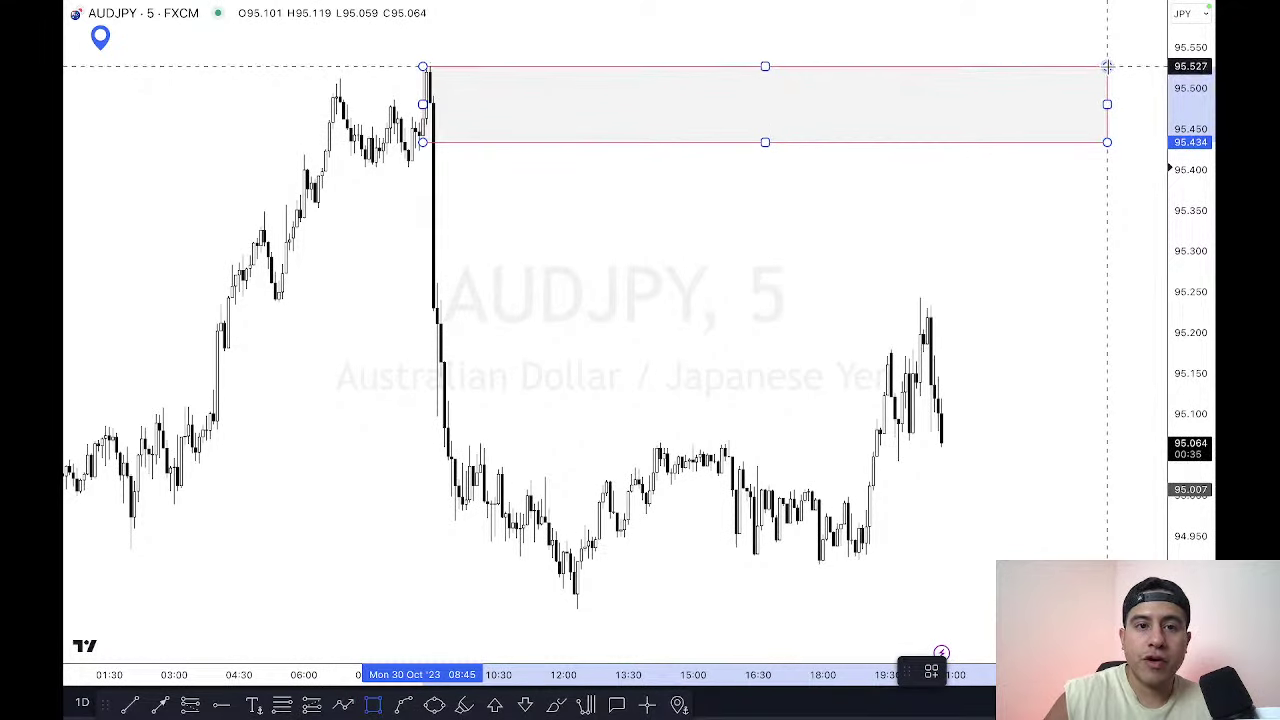
pyautogui.click(1107, 67)
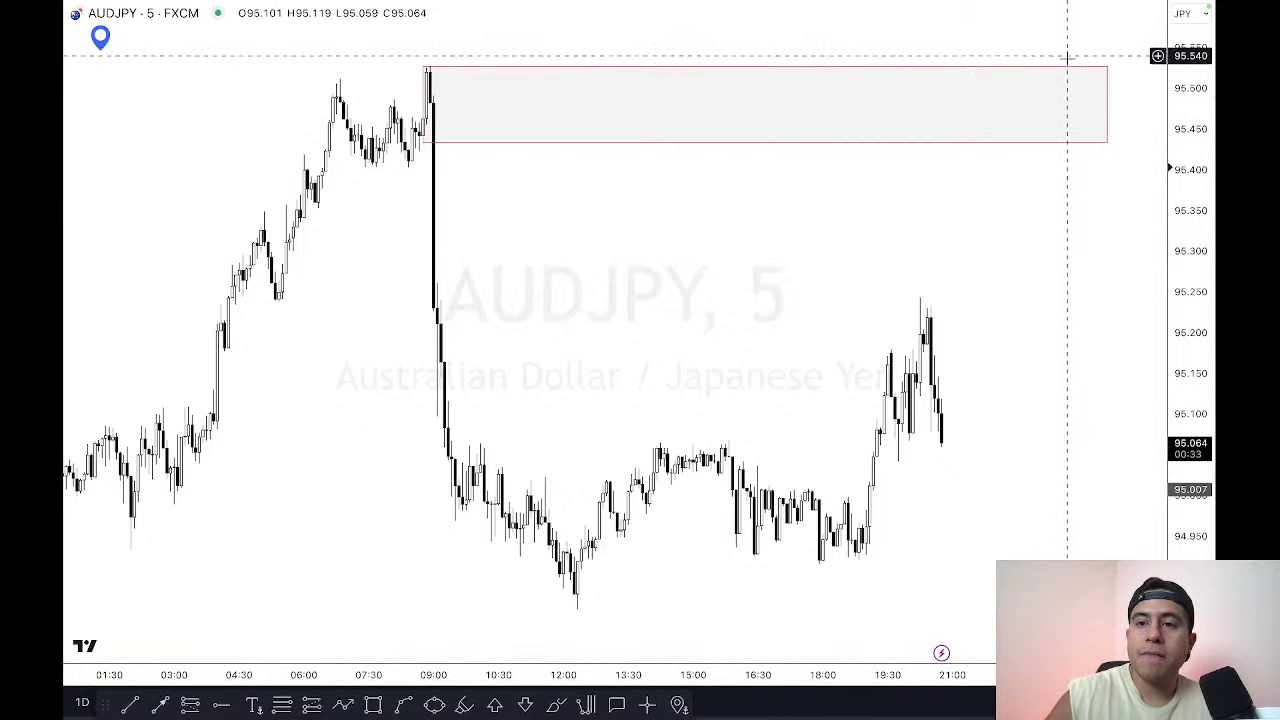
pyautogui.click(1072, 72)
pyautogui.rightClick(1072, 72)
pyautogui.moveTo(1115, 112)
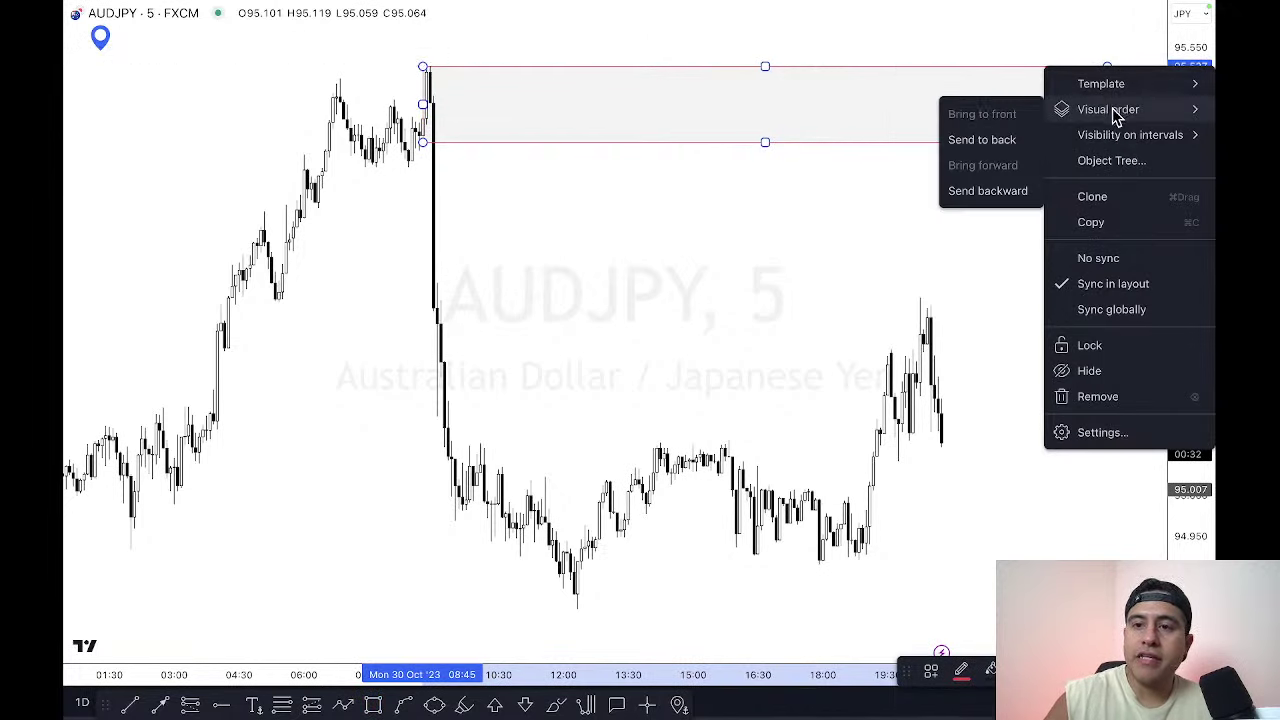
pyautogui.click(1016, 146)
pyautogui.moveTo(965, 230); pyautogui.dragTo(897, 234)
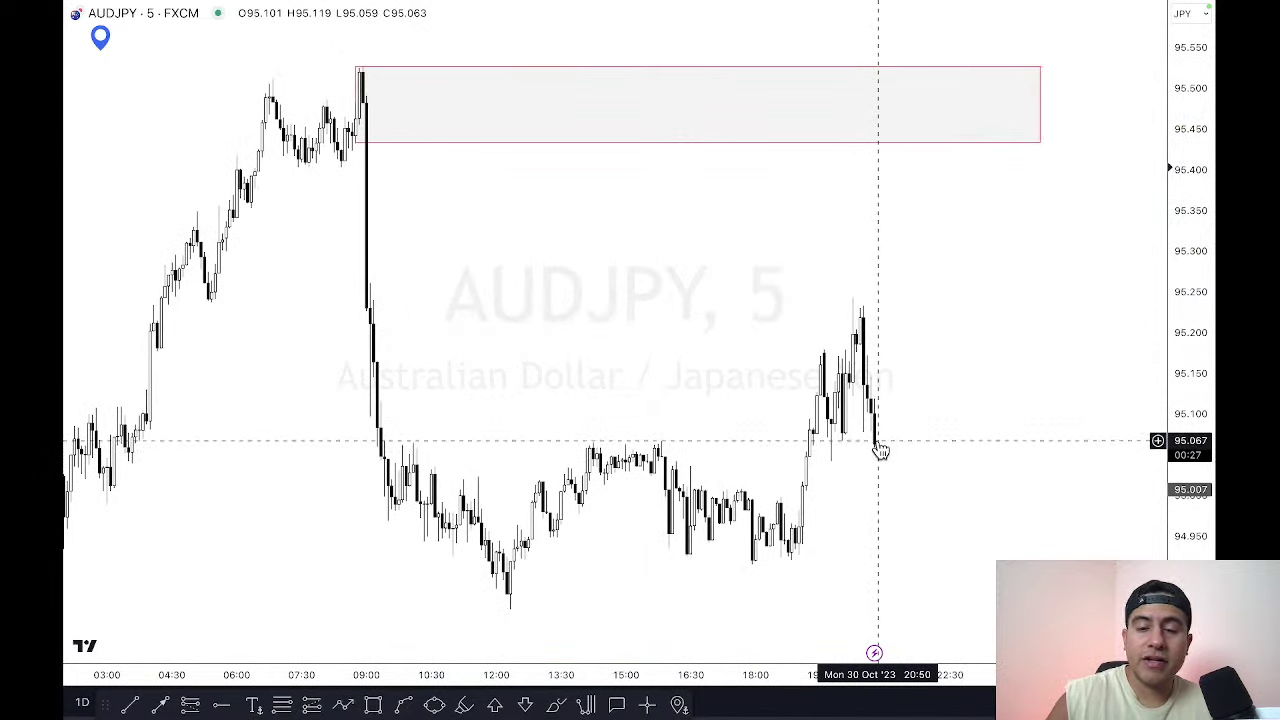
# Step: Draw a Fibonacci retracement on AUDJPY from the 95.527 swing high down to the 30 October swing low
pyautogui.click(285, 705)
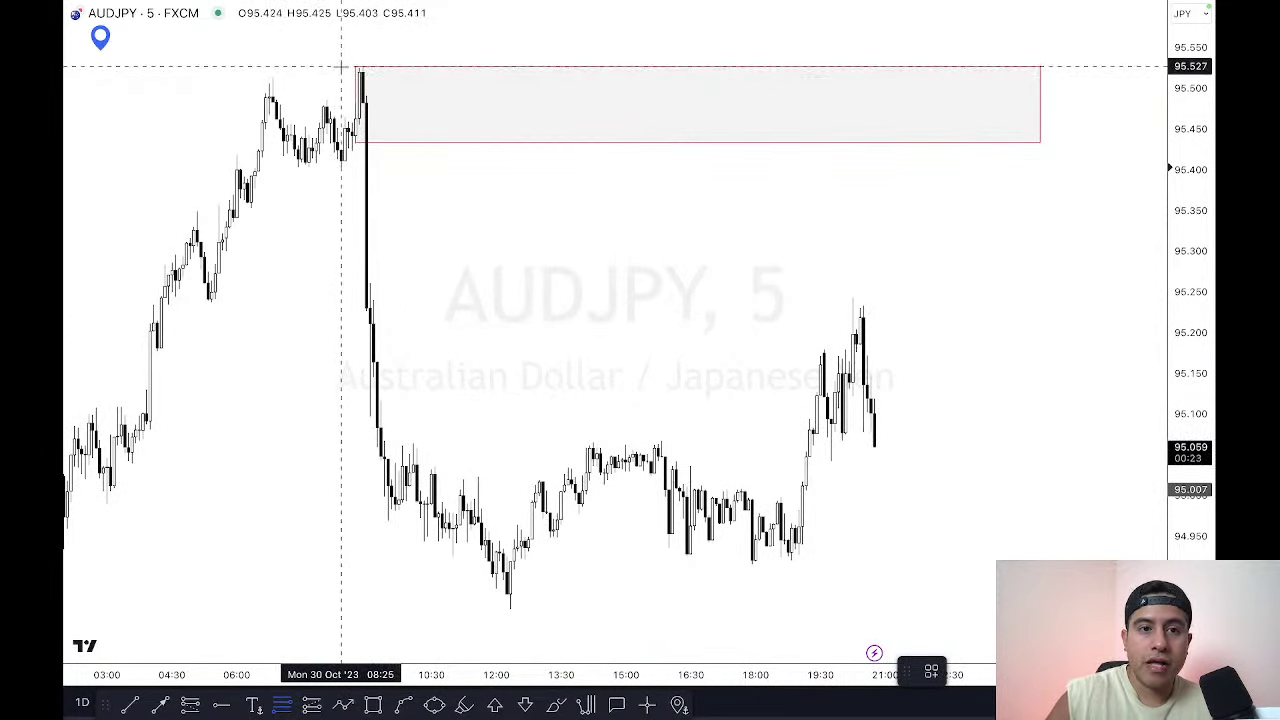
pyautogui.click(341, 67)
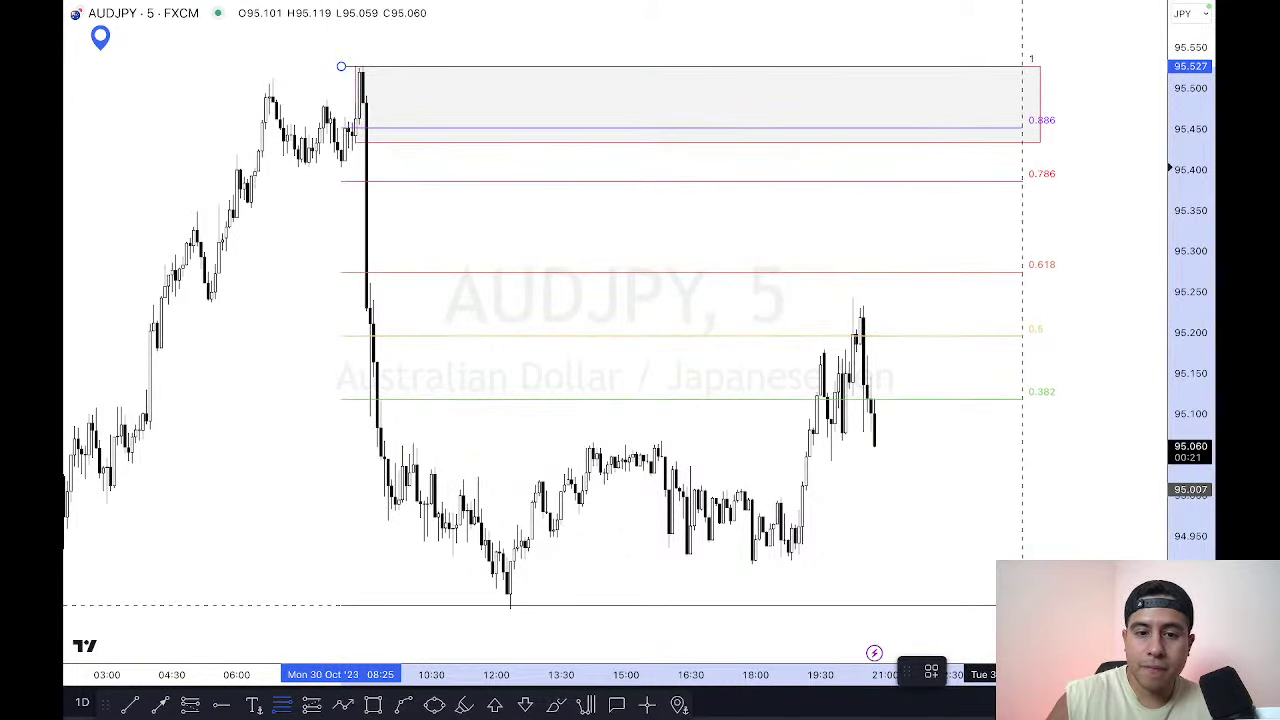
pyautogui.press('Escape')
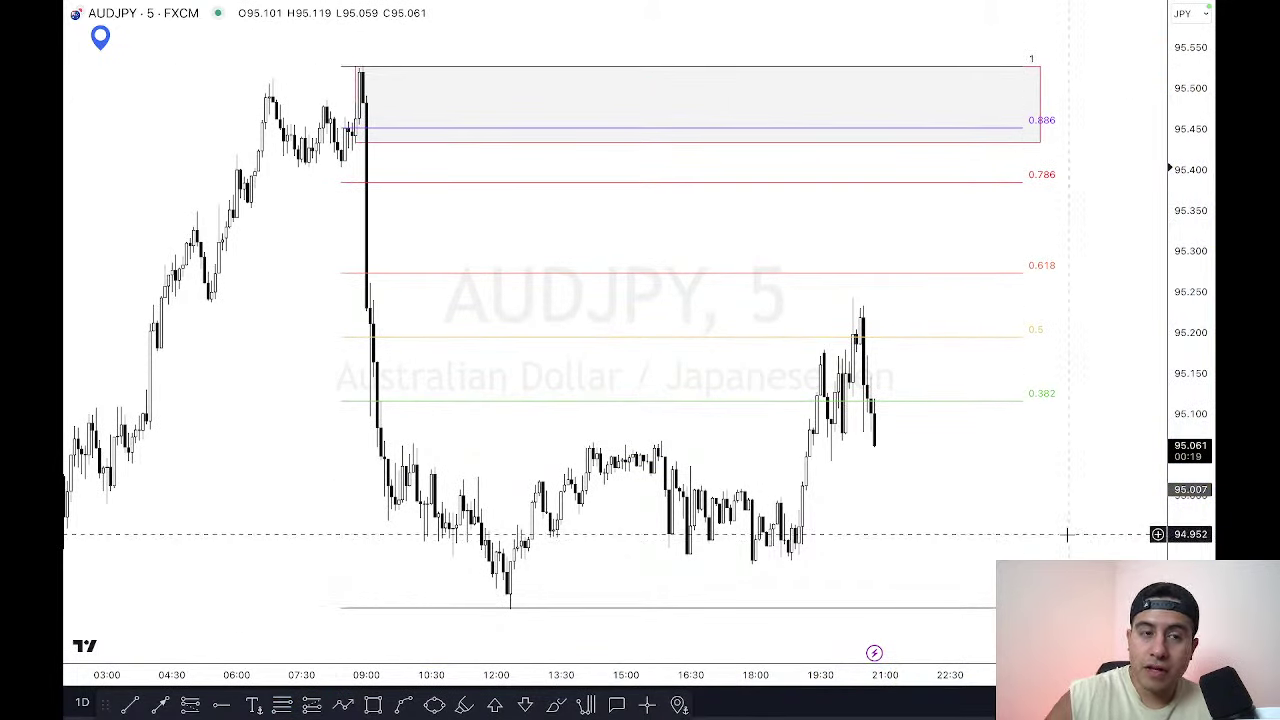
# Step: Set the interval to 15 minutes and compare the supply zones and Fibonacci levels of AUDJPY and CADJPY
pyautogui.write('15')
pyautogui.press('Return')
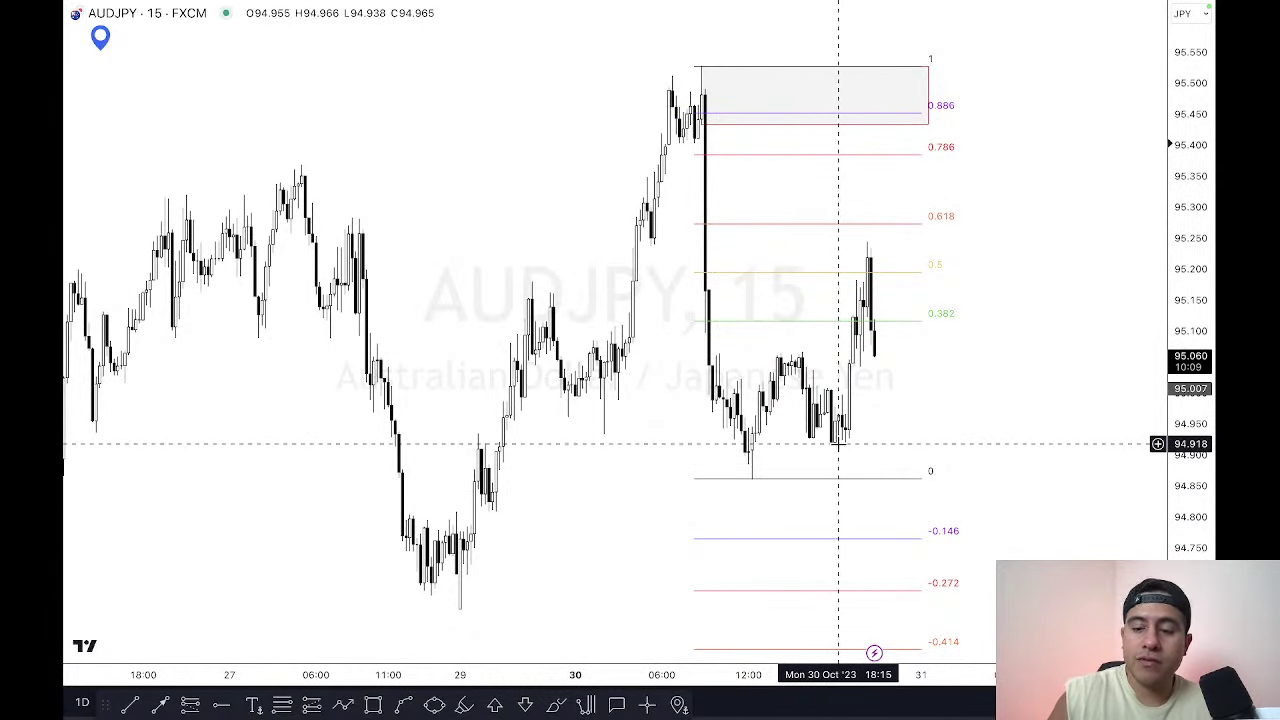
pyautogui.press('space')
pyautogui.hotkey('shift', 'space')
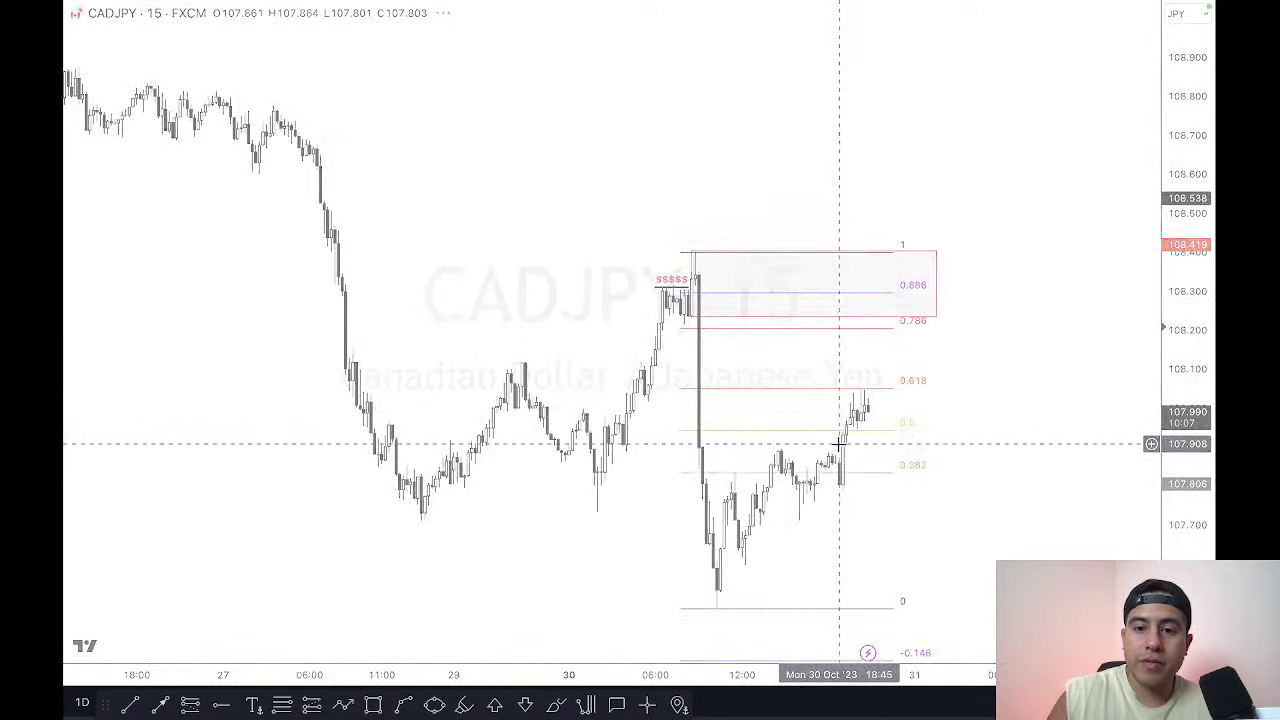
pyautogui.press('space')
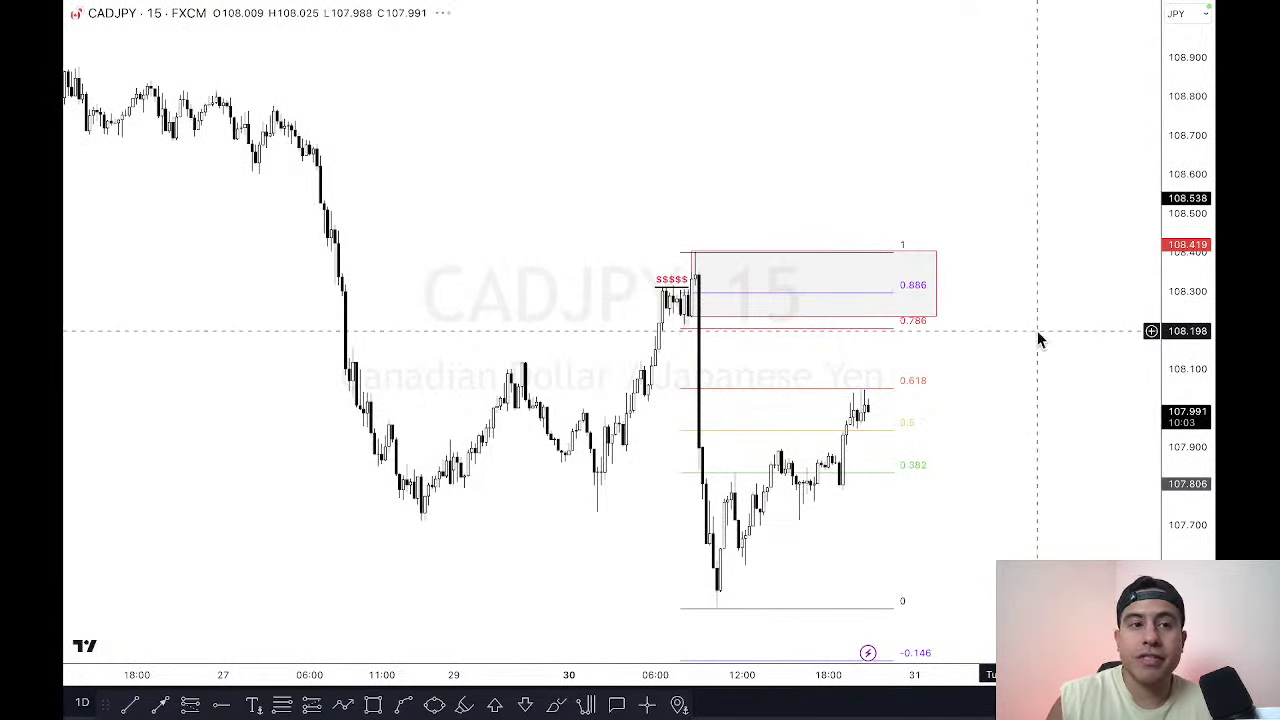
pyautogui.hotkey('shift', 'space')
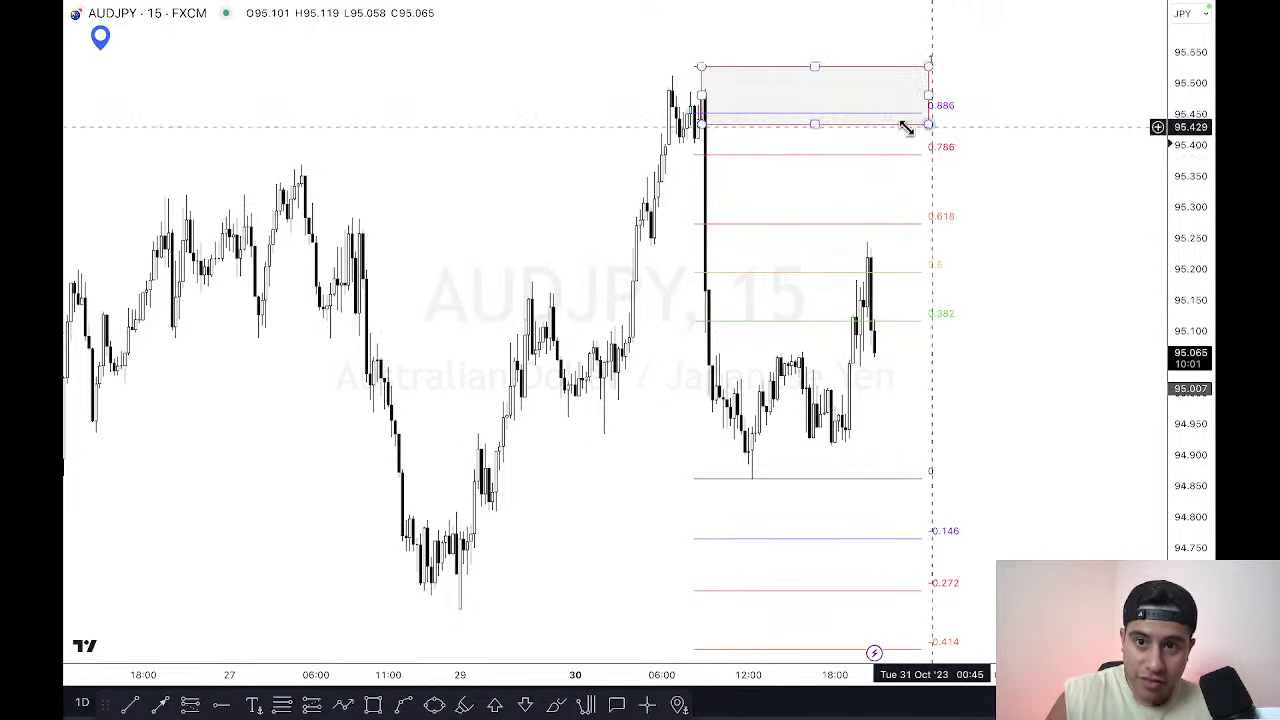
pyautogui.press('space')
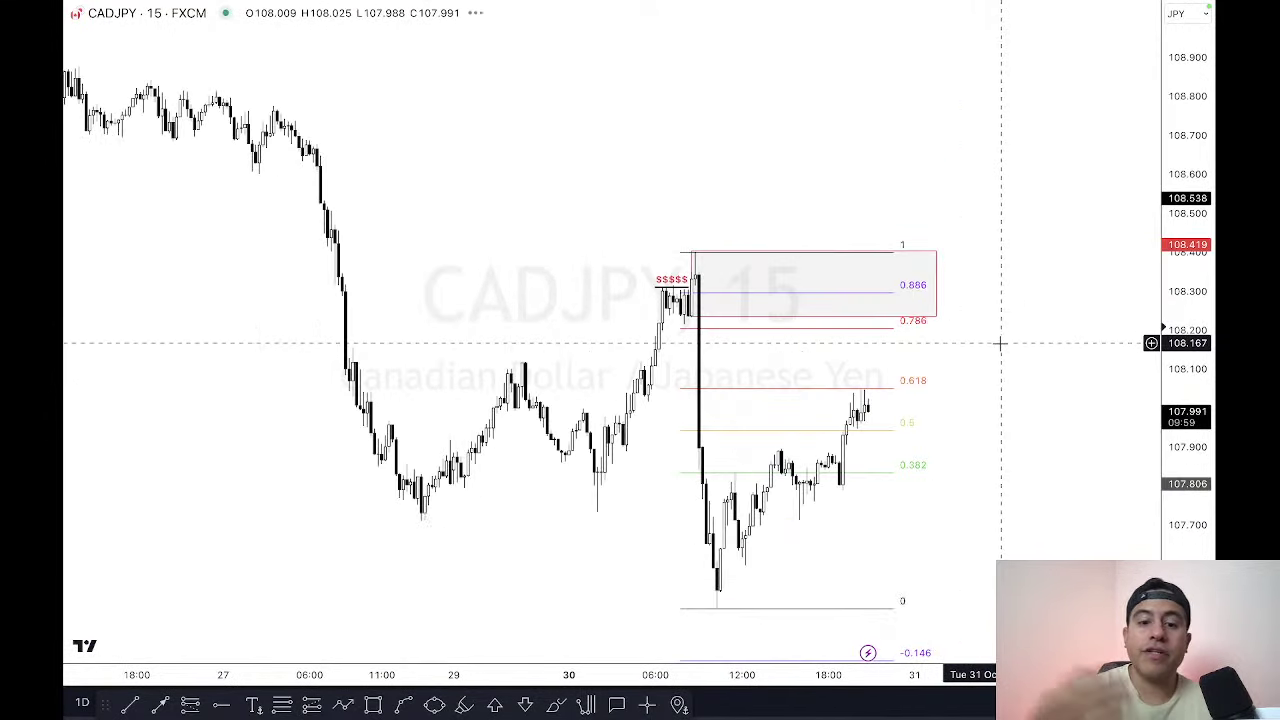
# Step: Set the chart interval to 1 hour on CADJPY and bring up AUDJPY at the same interval
pyautogui.write('1H')
pyautogui.press('Return')
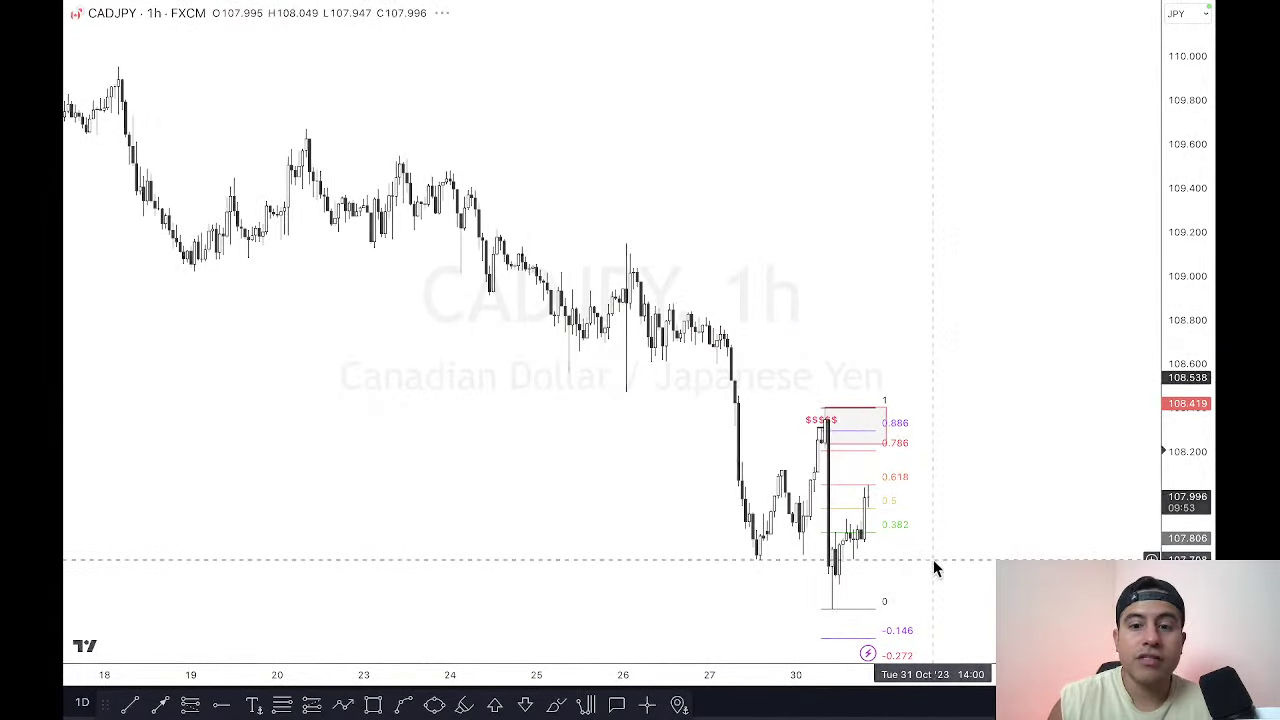
pyautogui.press('space')
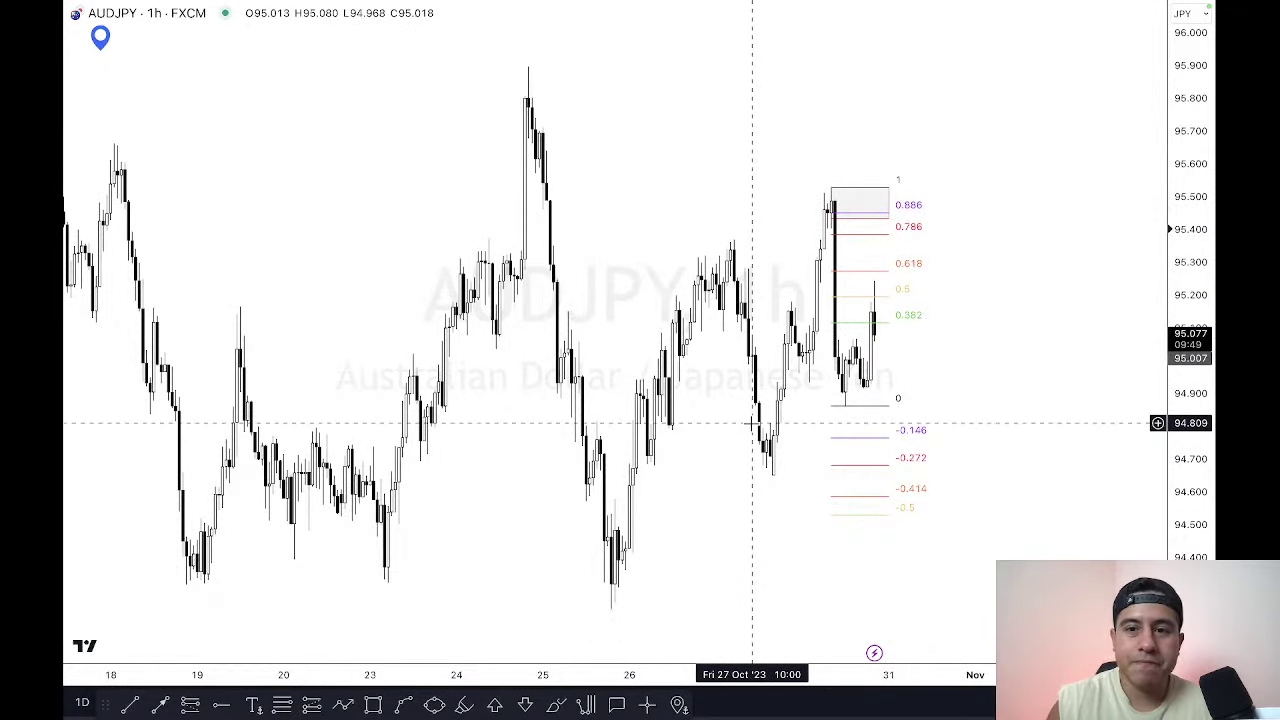
# Step: Extend the right edge of the AUDJPY supply zone past 31 October on the 1-hour chart
pyautogui.click(893, 205)
pyautogui.moveTo(893, 205); pyautogui.dragTo(957, 206)
pyautogui.click(1090, 237)
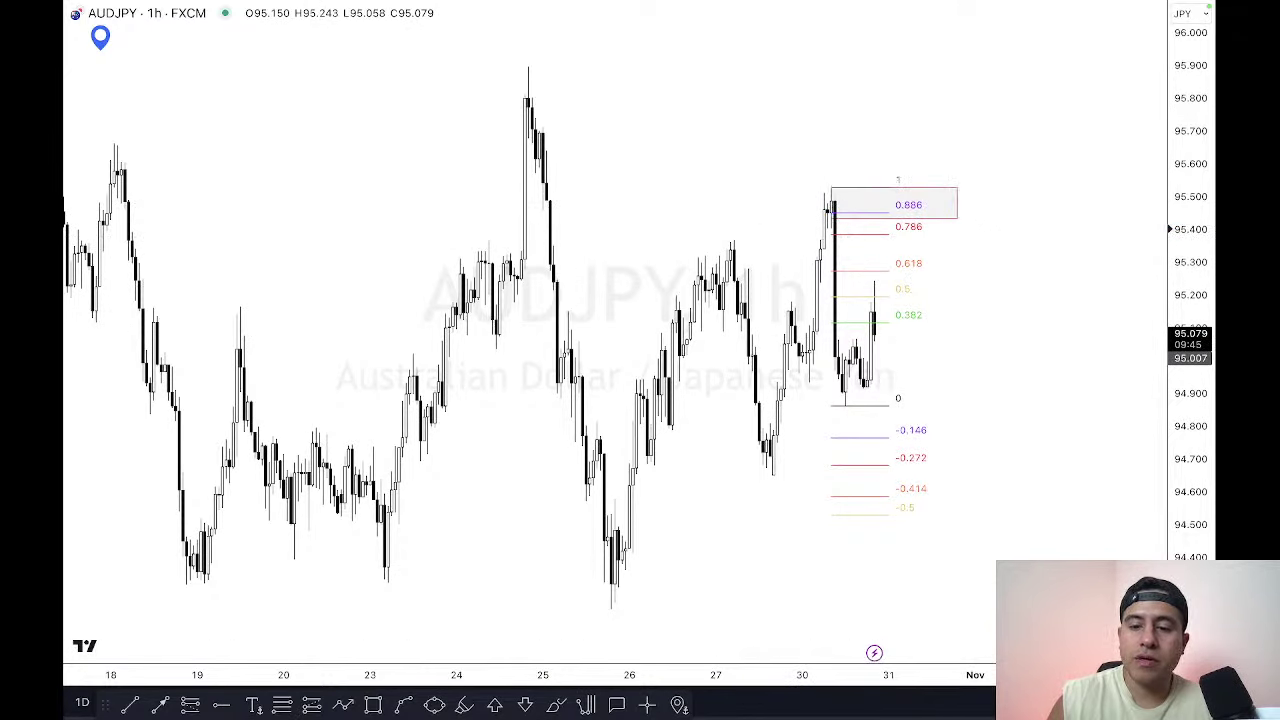
pyautogui.scroll(5, 789, 526)
pyautogui.moveTo(789, 526); pyautogui.dragTo(1142, 532)
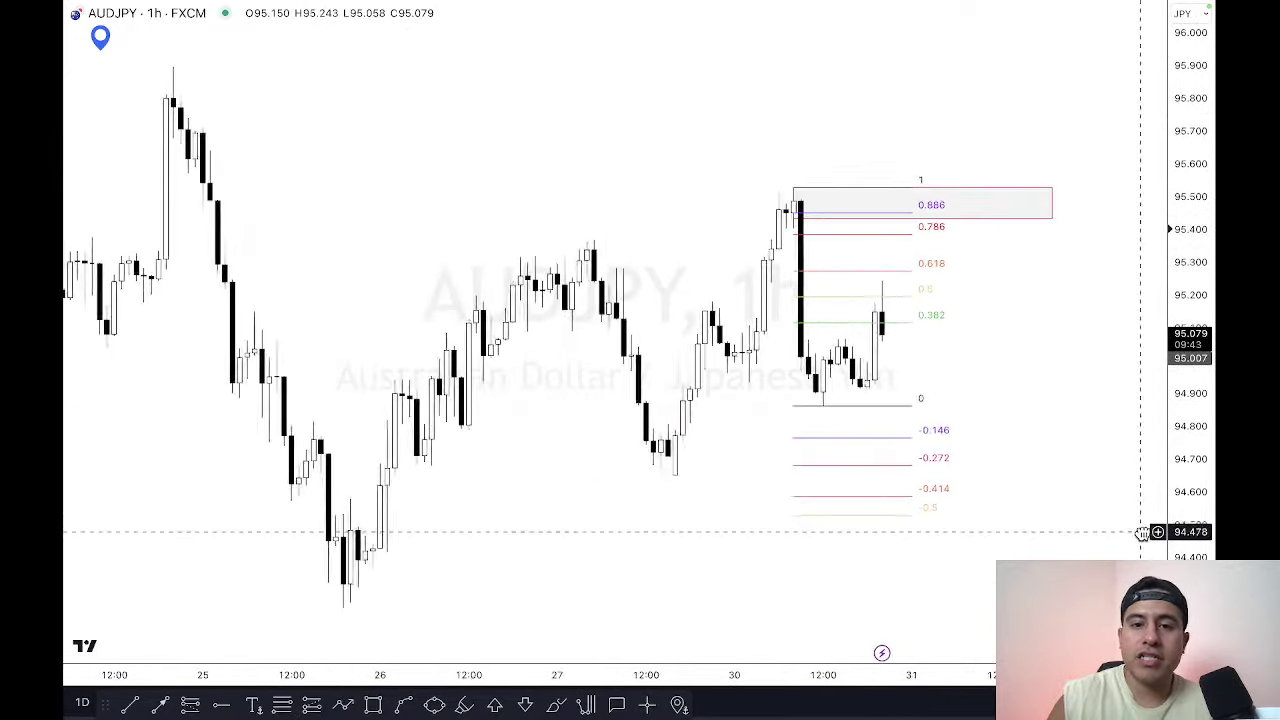
pyautogui.scroll(3, 615, 340)
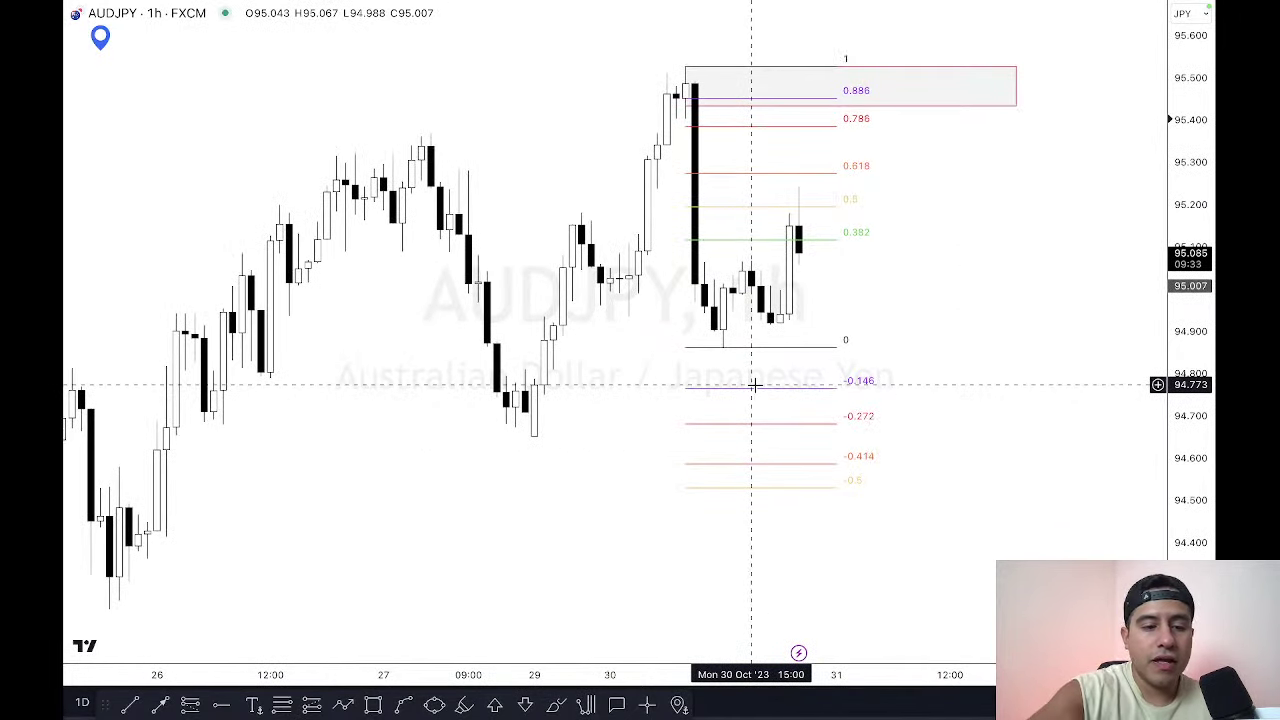
# Step: Split the layout into two side-by-side charts, load CADJPY in the second beside AUDJPY, and display them full screen
pyautogui.press('Escape')
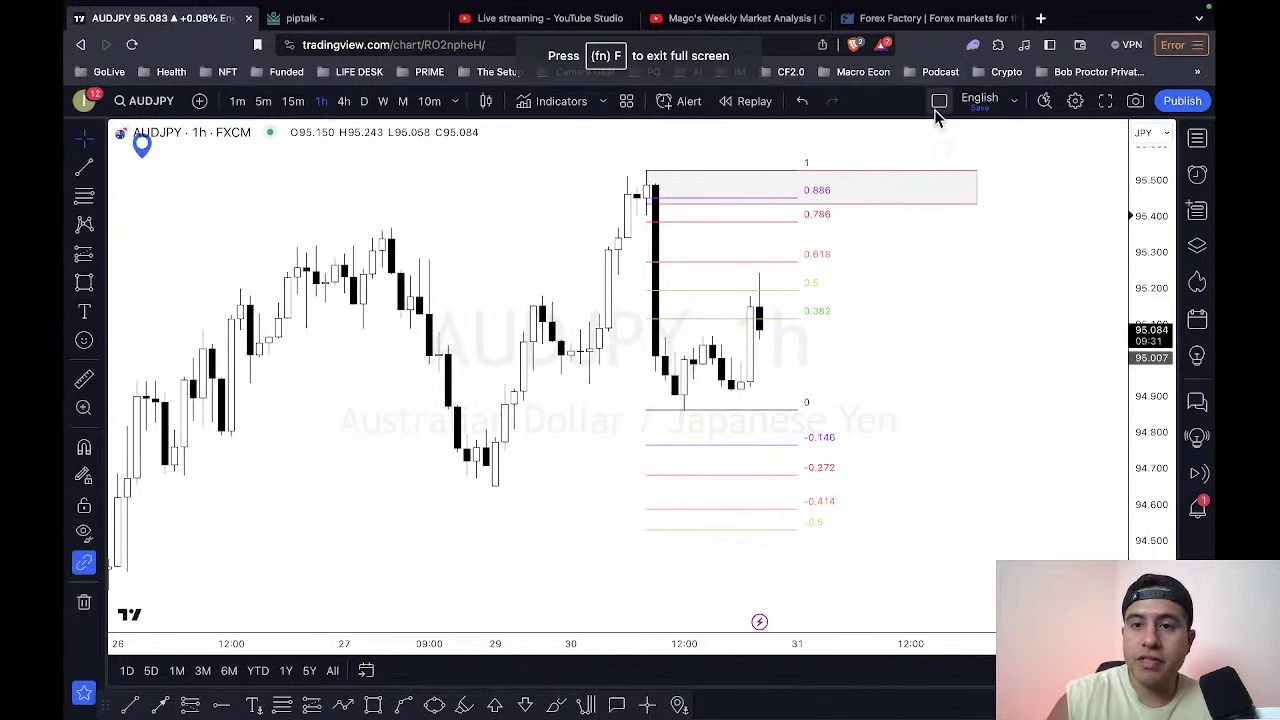
pyautogui.click(939, 103)
pyautogui.click(962, 176)
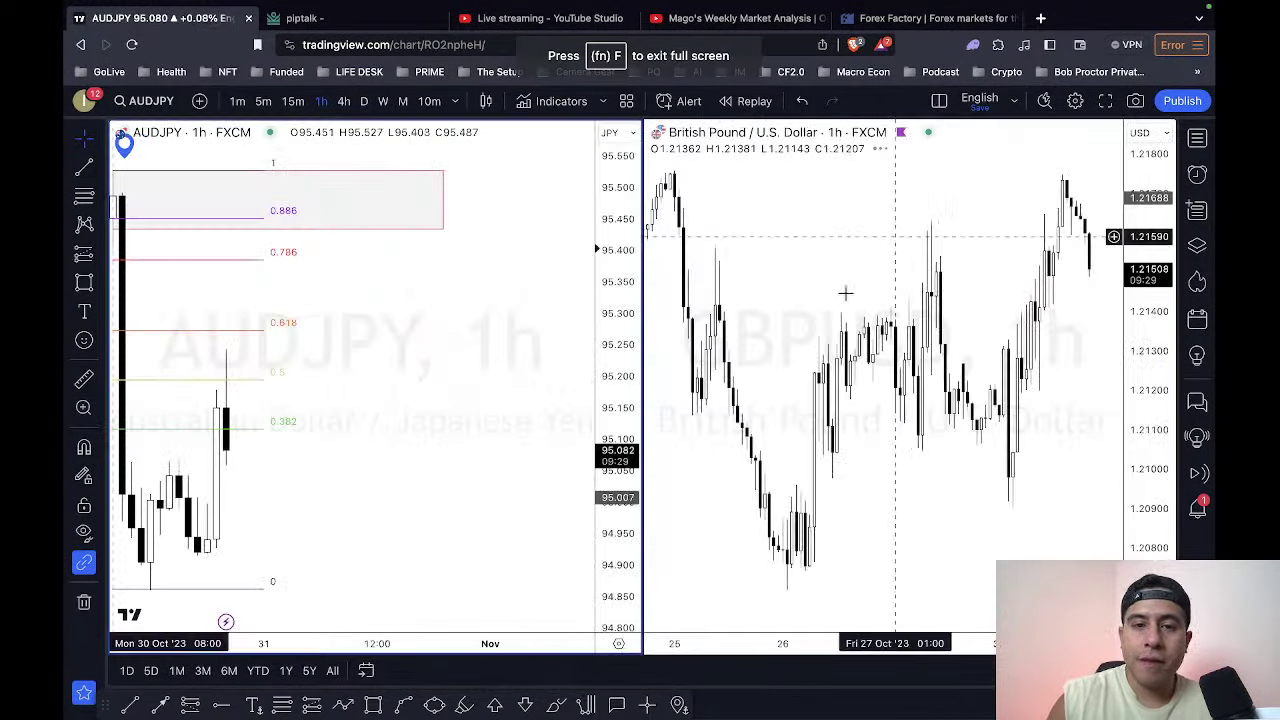
pyautogui.click(817, 224)
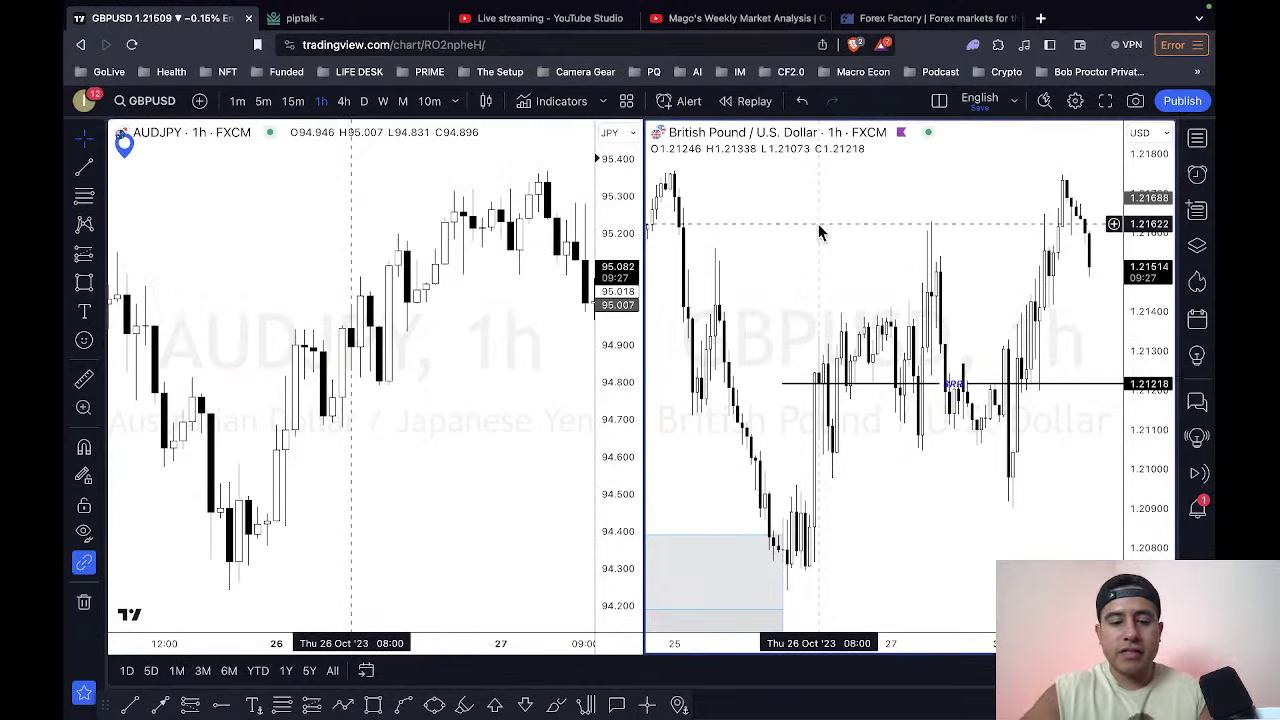
pyautogui.write('CADJPY')
pyautogui.click(780, 272)
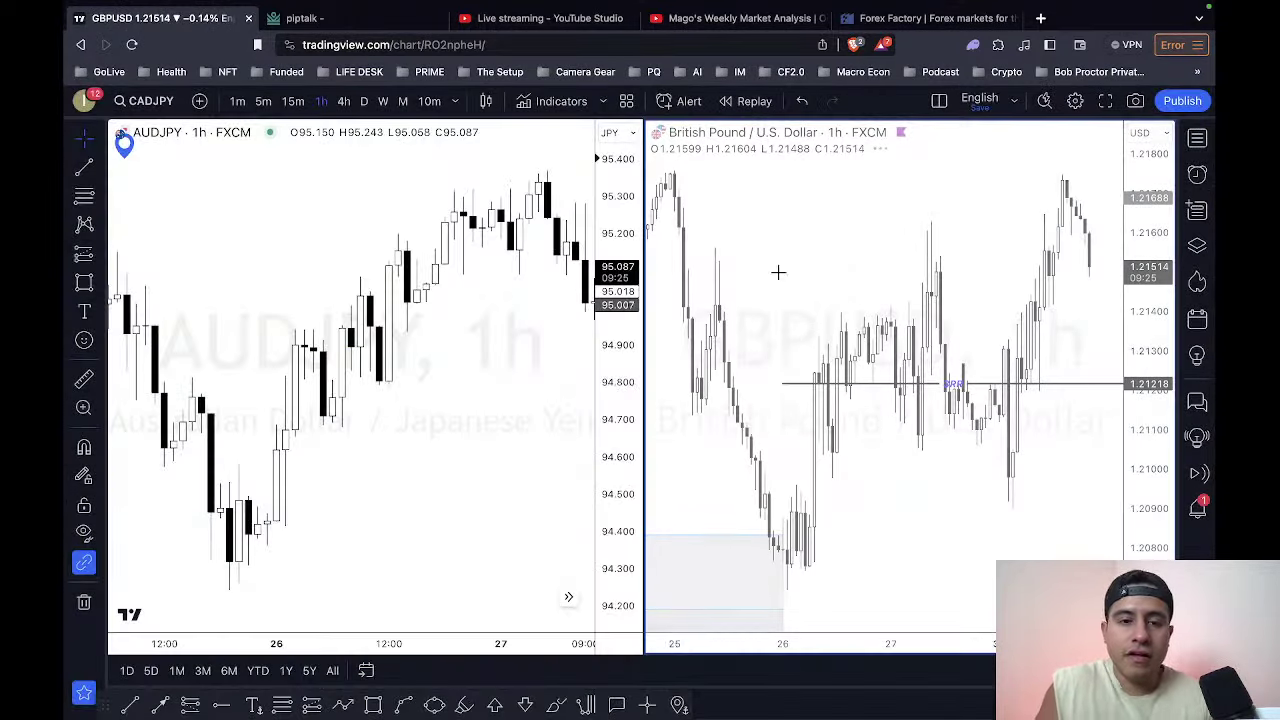
pyautogui.hotkey('shift', 'f')
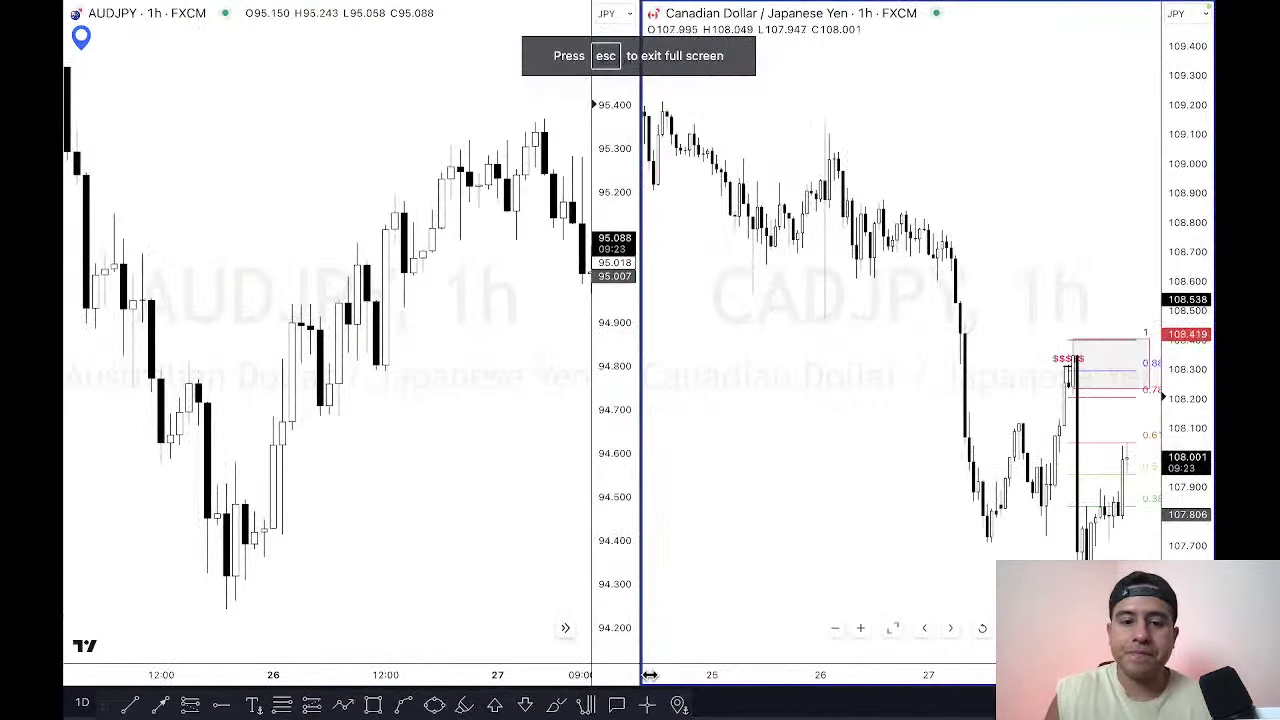
# Step: Shorten the AUDJPY supply zone by moving its right edge back to the early hours of 31 October
pyautogui.click(564, 632)
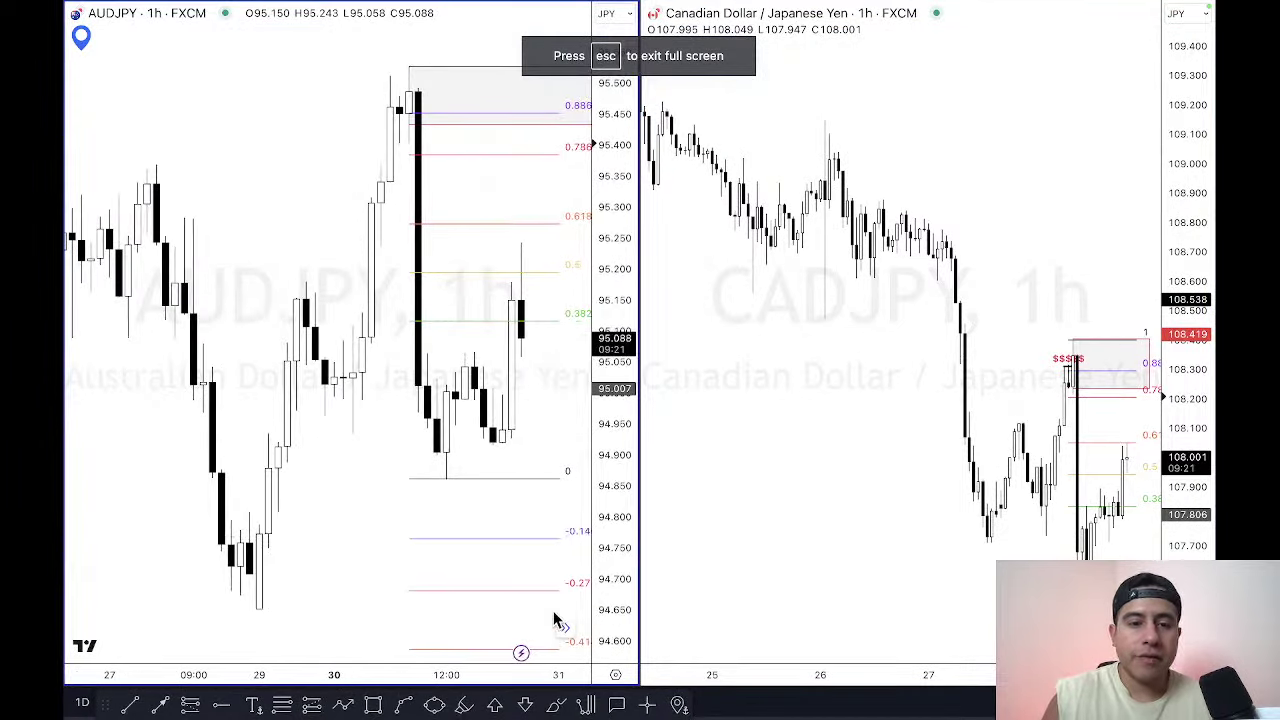
pyautogui.moveTo(270, 200); pyautogui.dragTo(143, 197)
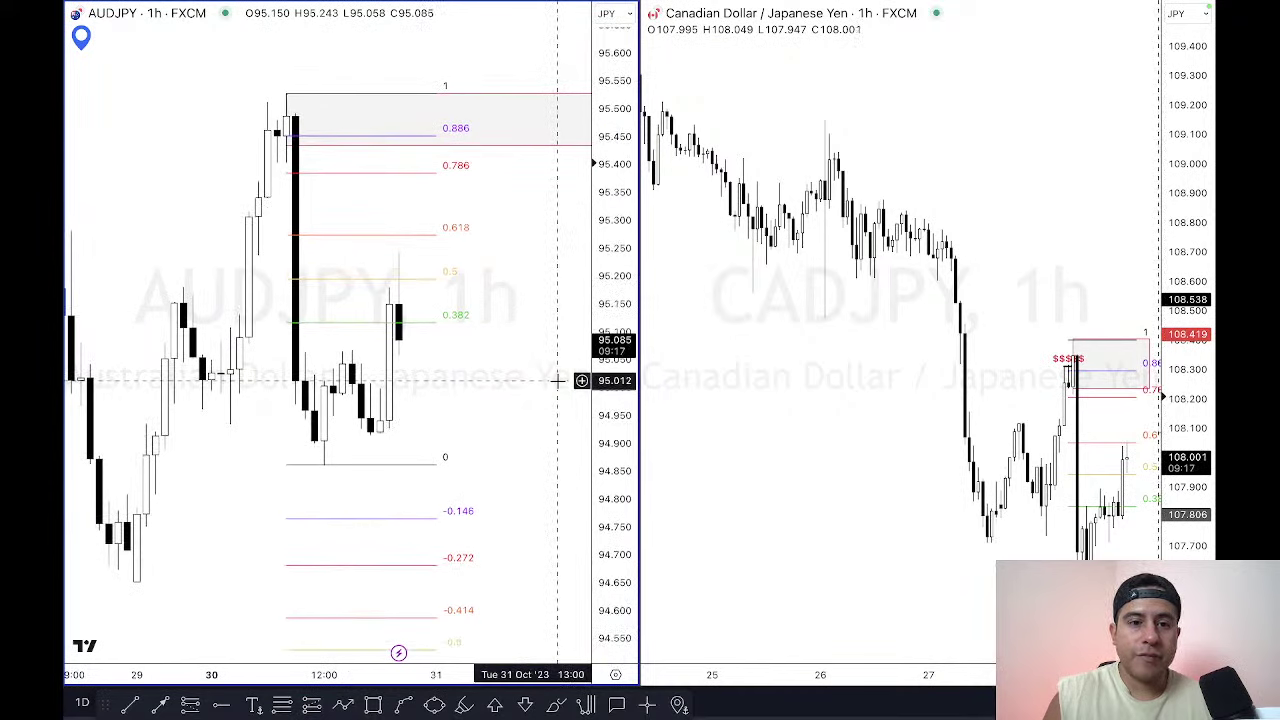
pyautogui.moveTo(563, 380); pyautogui.dragTo(507, 378)
pyautogui.moveTo(555, 125); pyautogui.dragTo(406, 122)
# Step: Delete the Fibonacci retracement from the AUDJPY chart and enlarge the price scale around the supply zone
pyautogui.hscroll(-5, 552, 177)
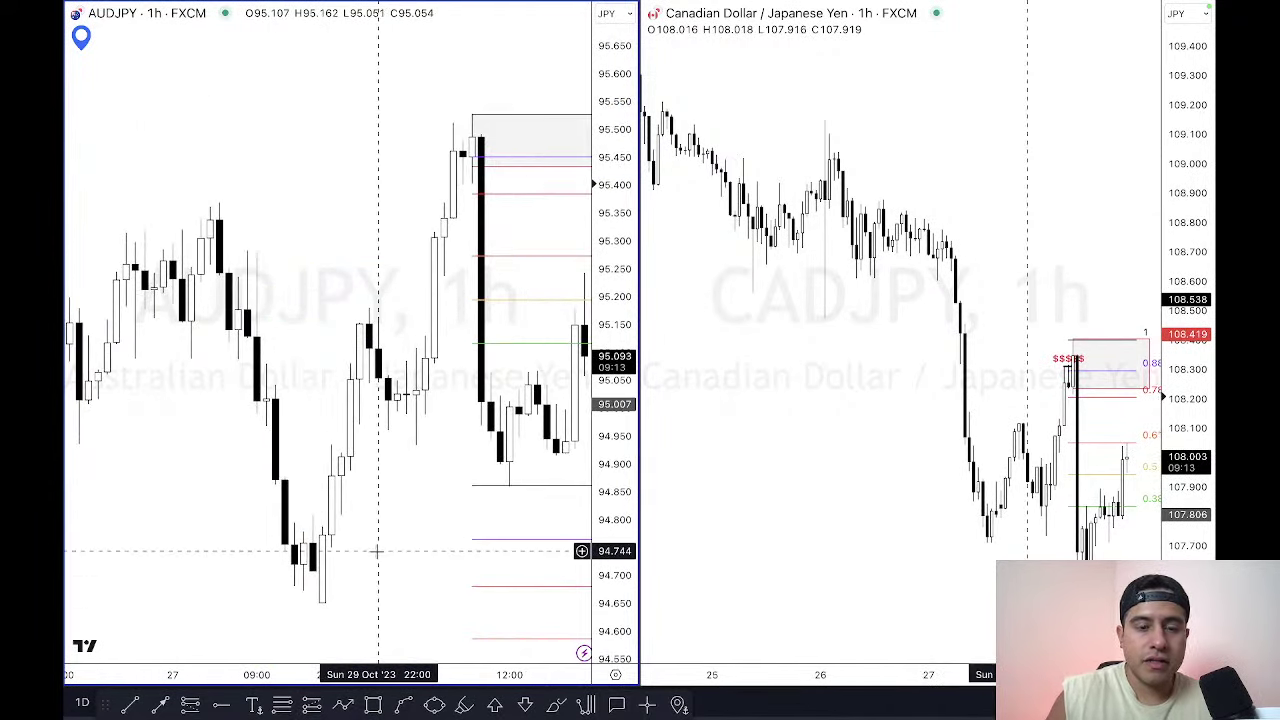
pyautogui.hscroll(3, 326, 536)
pyautogui.hscroll(-2, 274, 540)
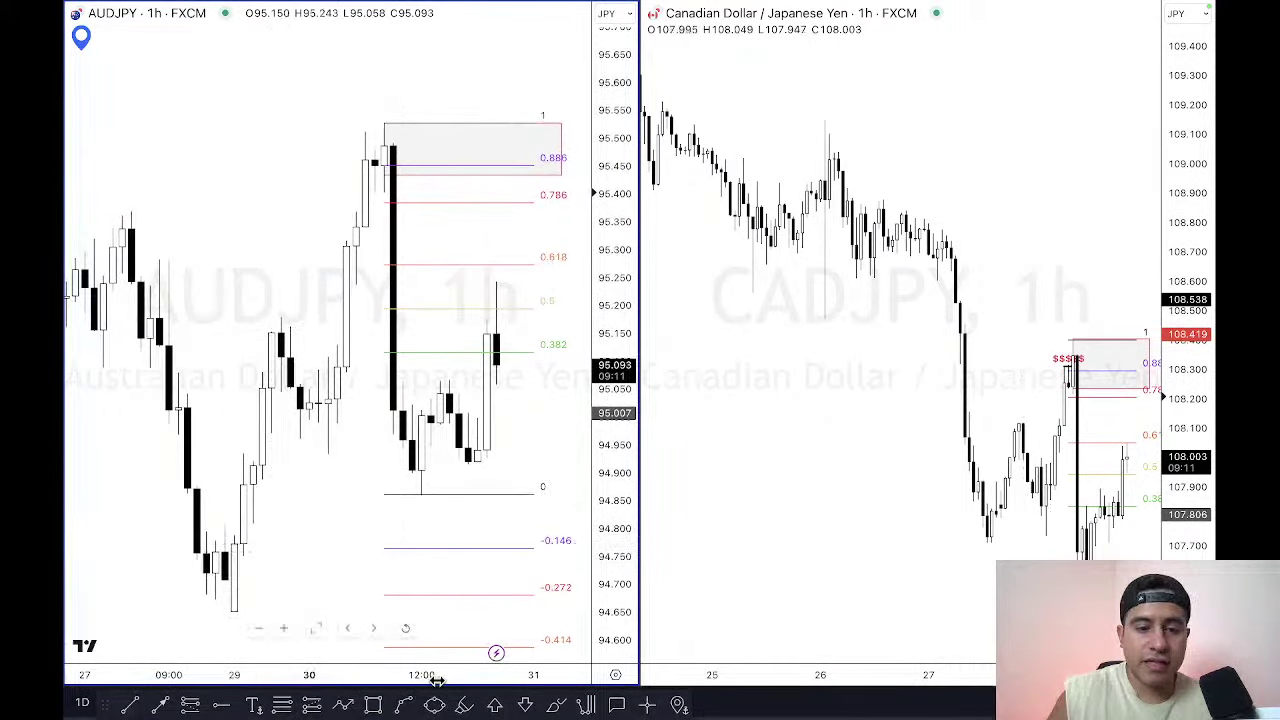
pyautogui.moveTo(483, 680); pyautogui.dragTo(443, 680)
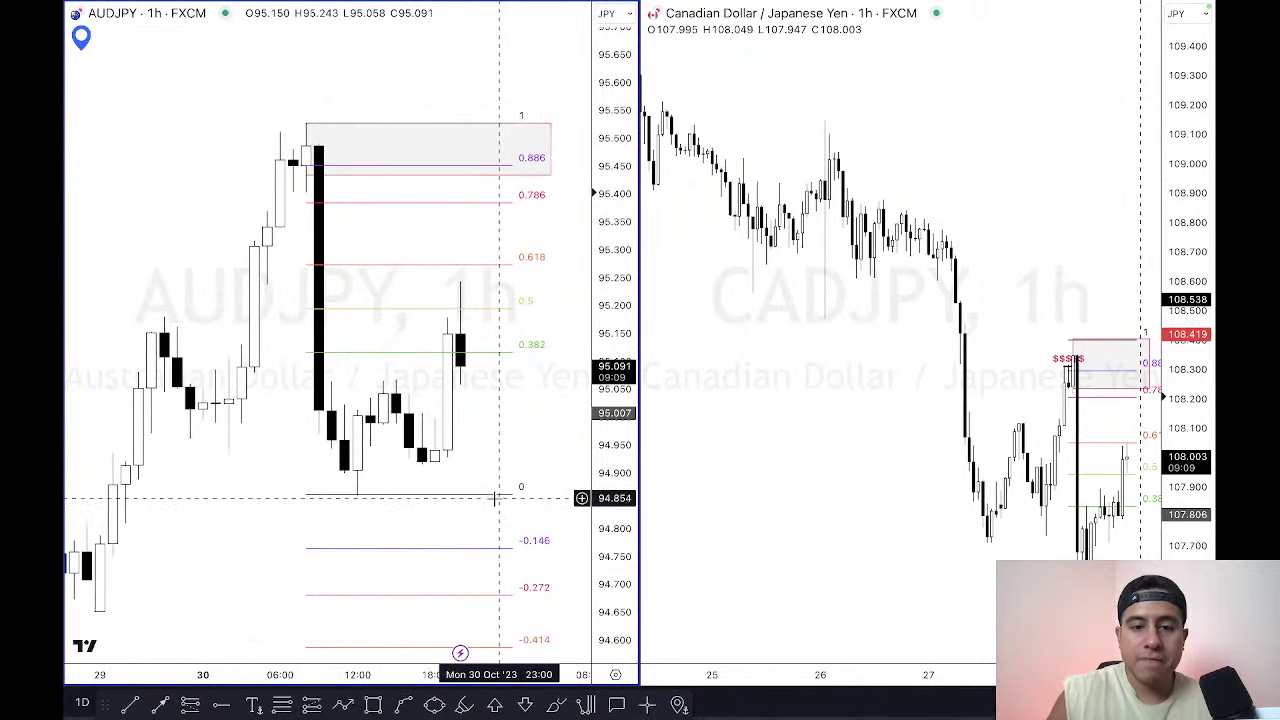
pyautogui.press('Delete')
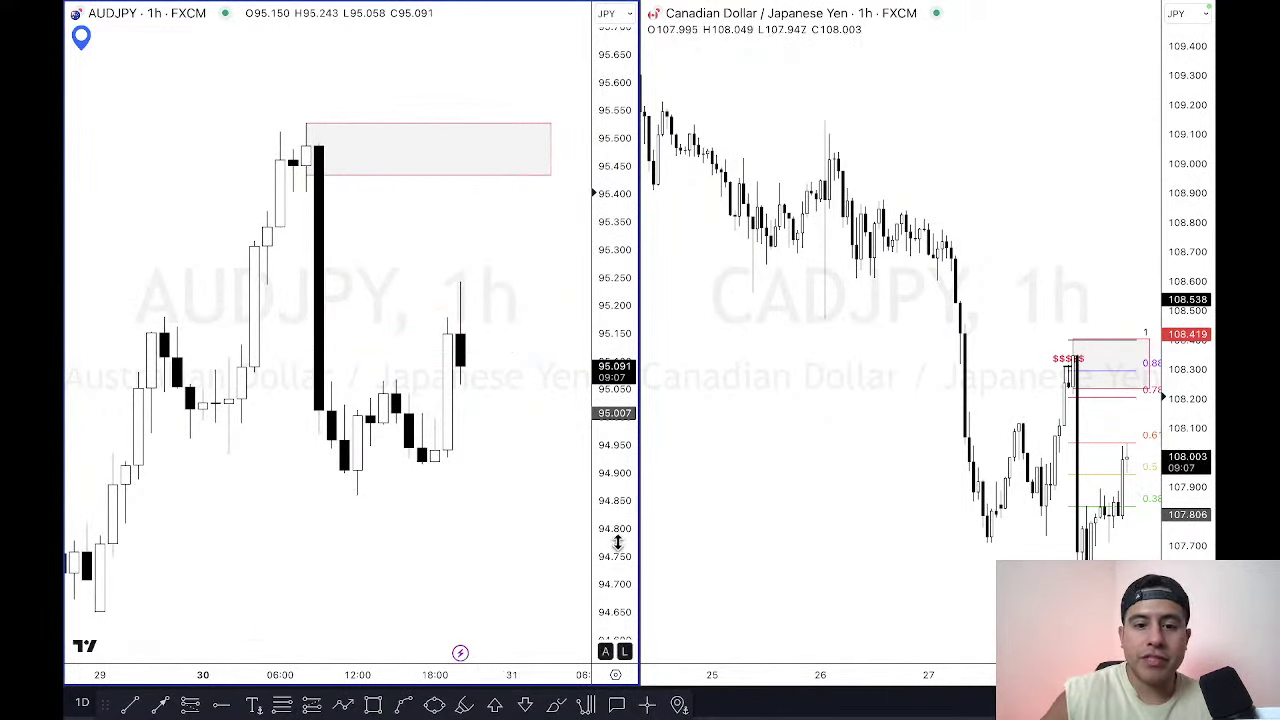
pyautogui.moveTo(617, 545); pyautogui.dragTo(606, 470)
pyautogui.moveTo(542, 423); pyautogui.dragTo(540, 443)
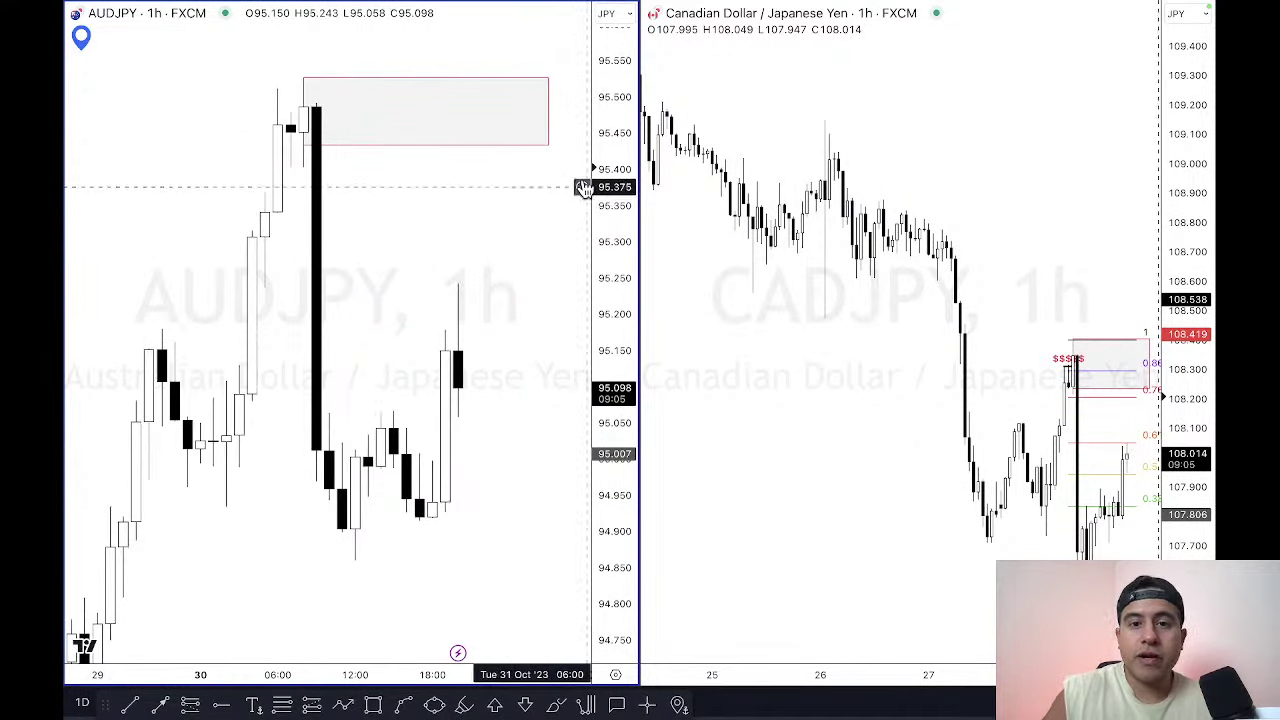
# Step: Delete the Fibonacci retracement from the CADJPY chart
pyautogui.hscroll(3, 934, 297)
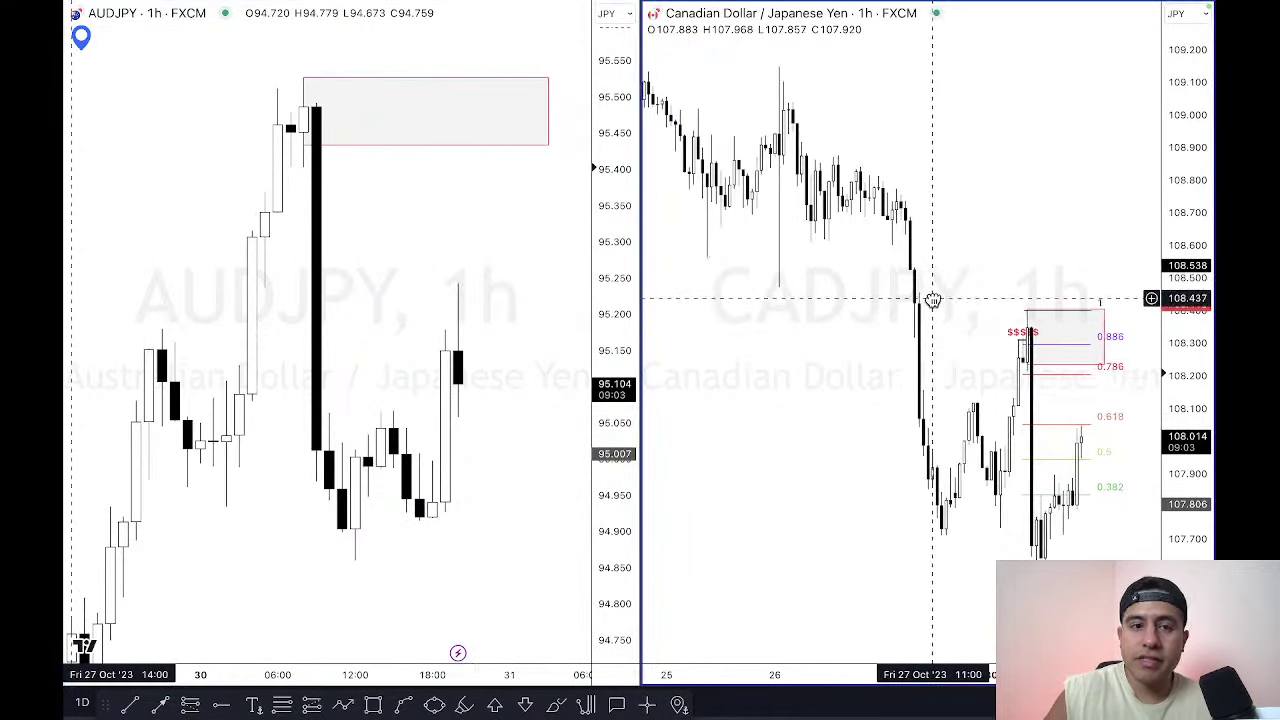
pyautogui.scroll(5, 989, 278)
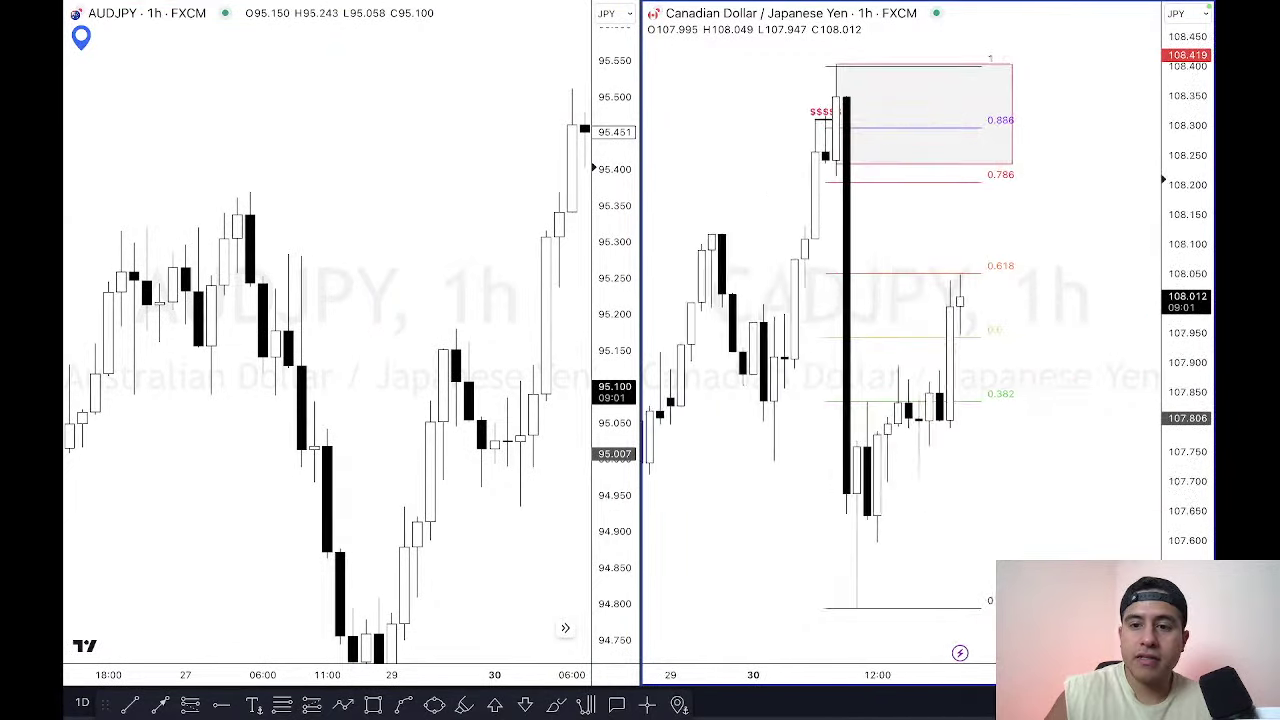
pyautogui.click(963, 284)
pyautogui.press('Delete')
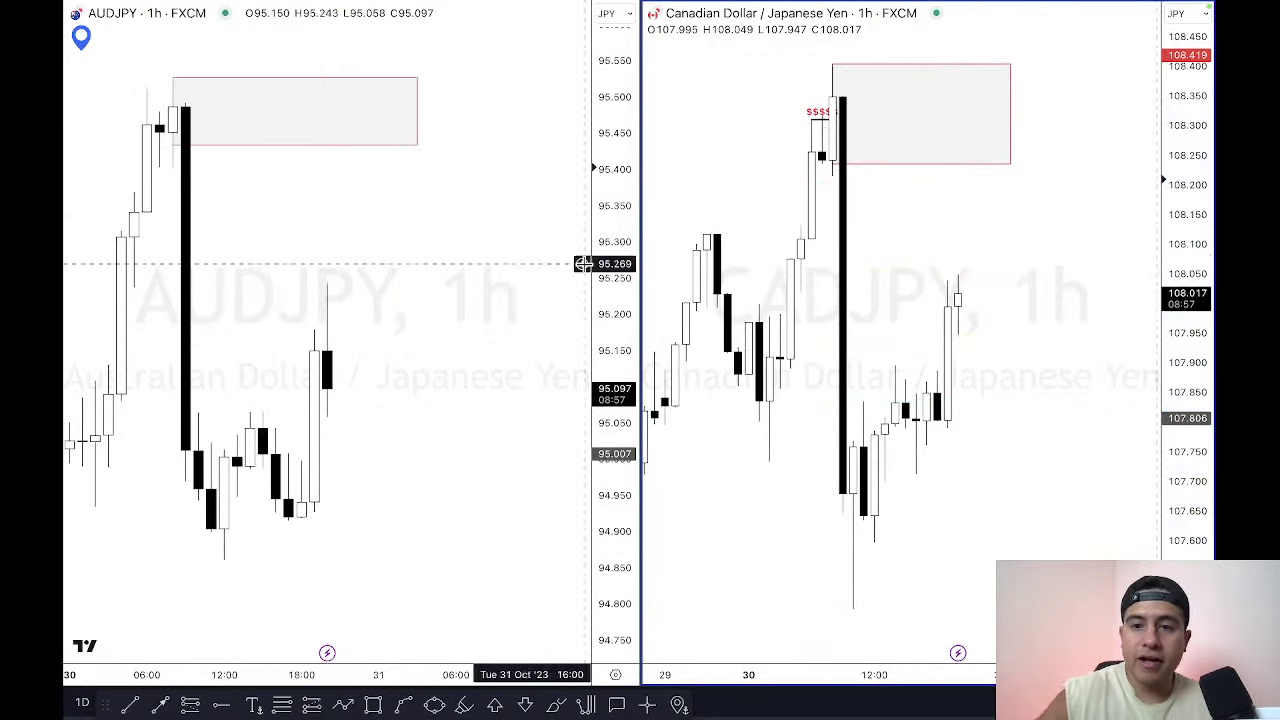
# Step: Extend the right edge of the CADJPY supply zone a few hours further into 31 October and copy a chart image link
pyautogui.moveTo(694, 169); pyautogui.dragTo(767, 165)
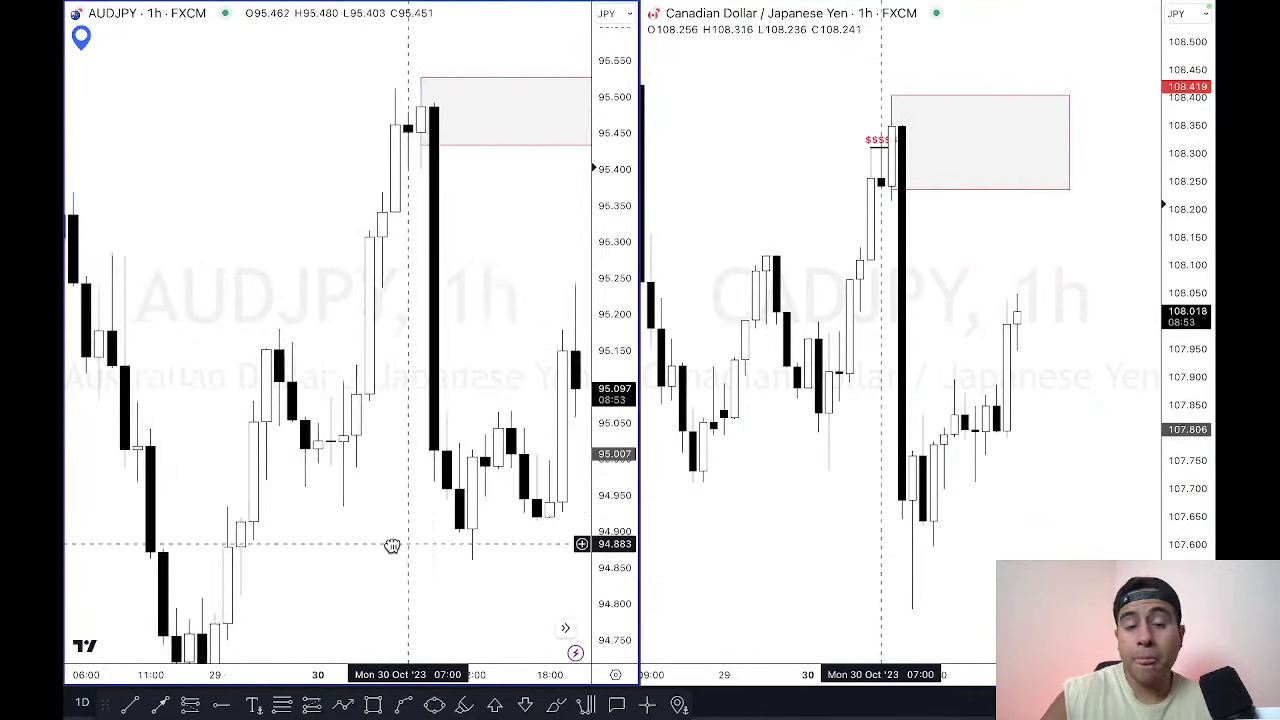
pyautogui.moveTo(392, 546); pyautogui.dragTo(320, 543)
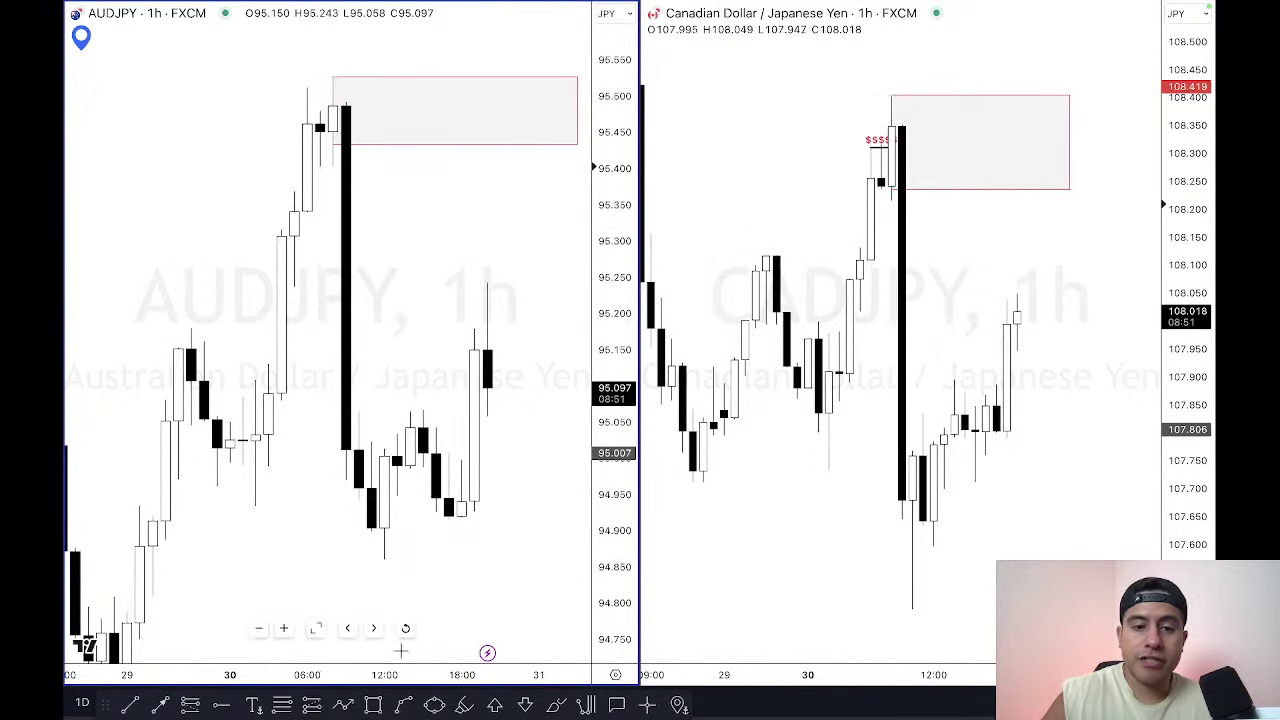
pyautogui.moveTo(406, 678); pyautogui.dragTo(328, 660)
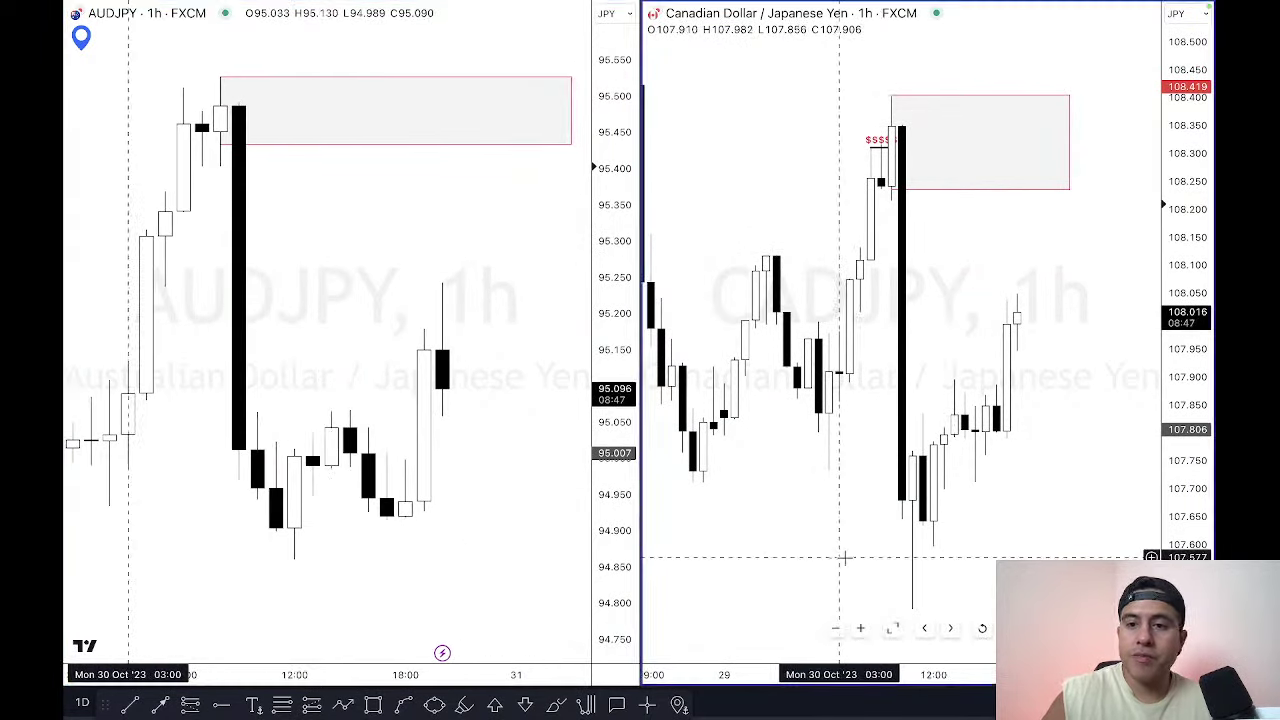
pyautogui.moveTo(845, 553)
pyautogui.mouseDown()
pyautogui.moveTo(857, 560)
pyautogui.moveTo(843, 551)
pyautogui.mouseUp()
pyautogui.click(1063, 128)
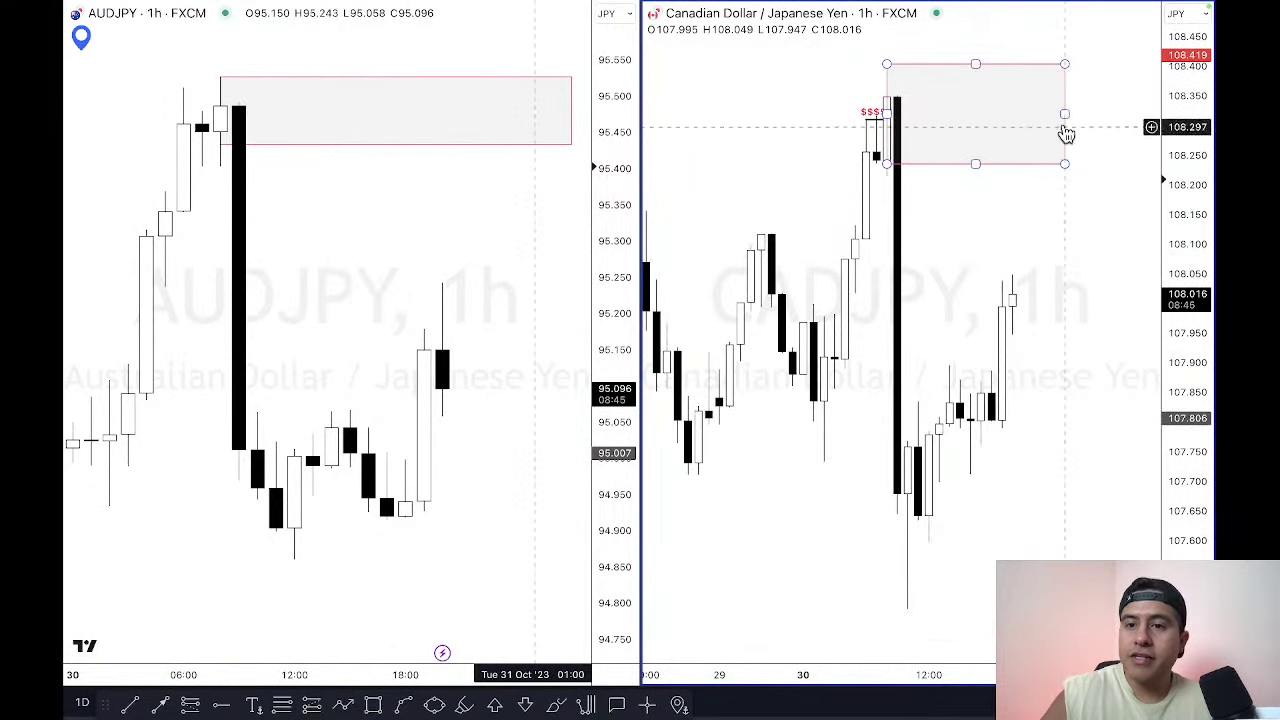
pyautogui.moveTo(1065, 117); pyautogui.dragTo(1096, 117)
pyautogui.click(917, 263)
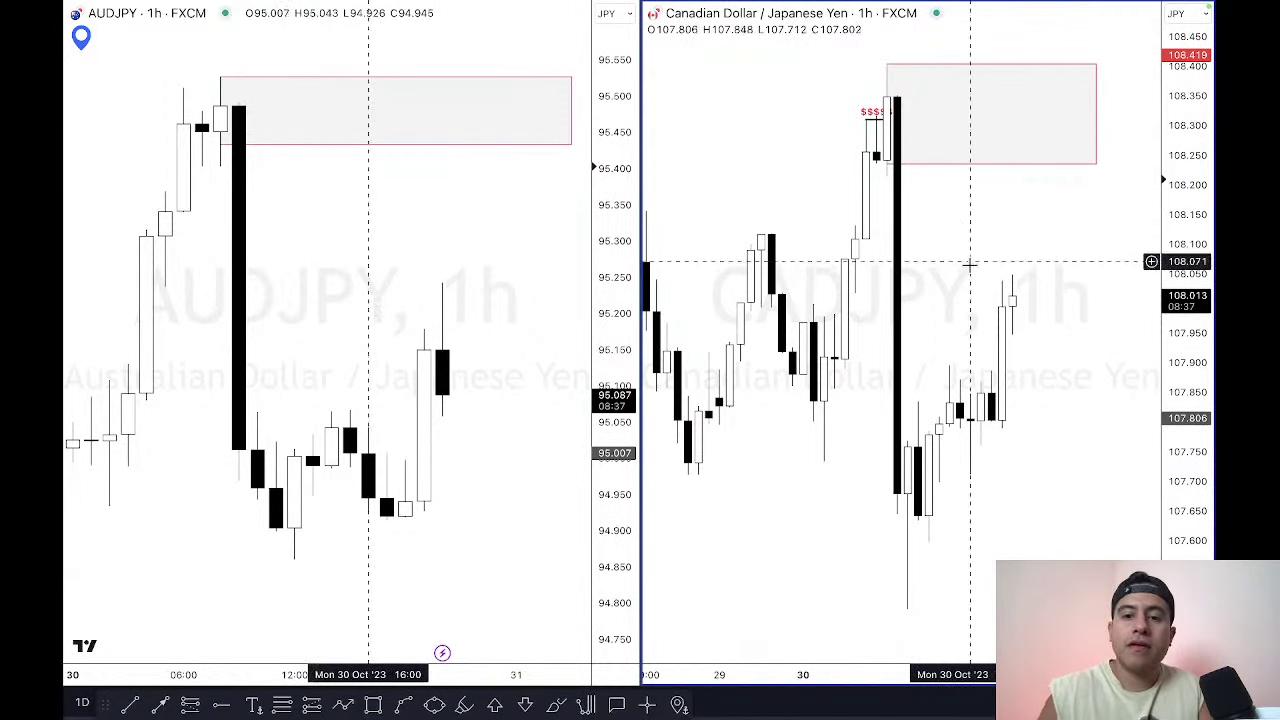
pyautogui.hotkey('alt', 's')
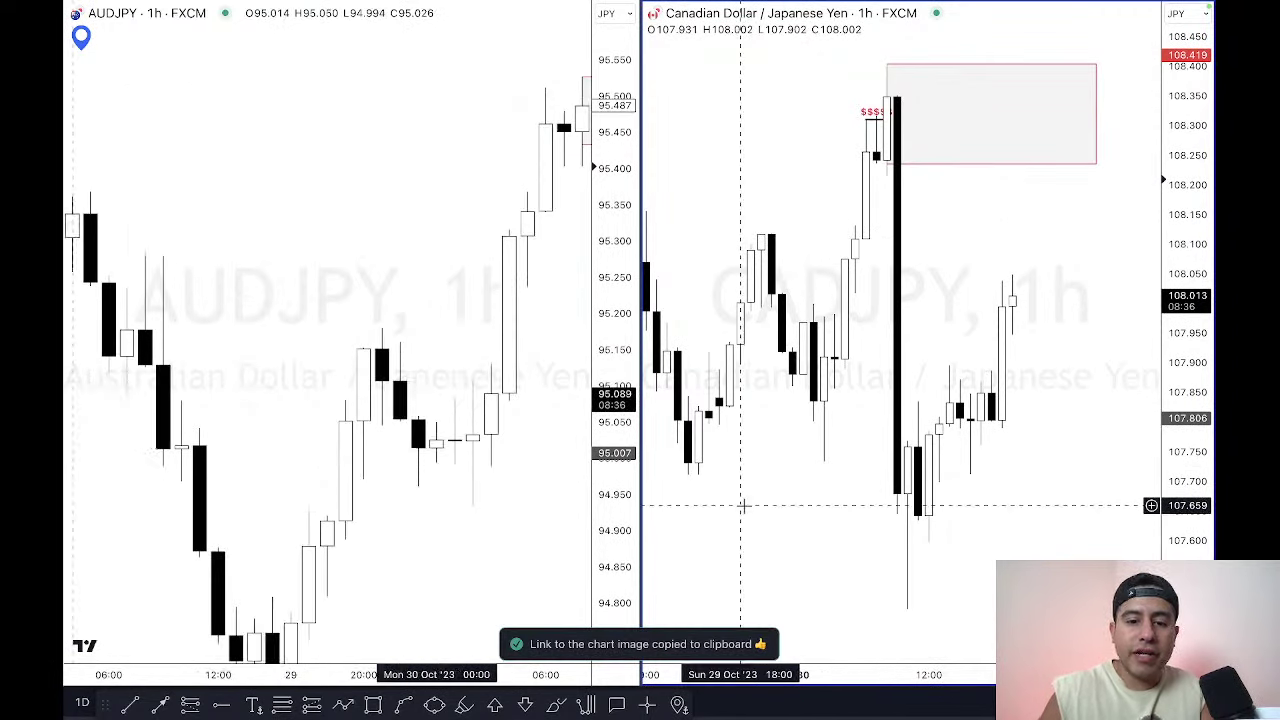
# Step: Add a callout below the CADJPY candles reading "I'll be selling whichever pair reaches the POI last."
pyautogui.click(567, 633)
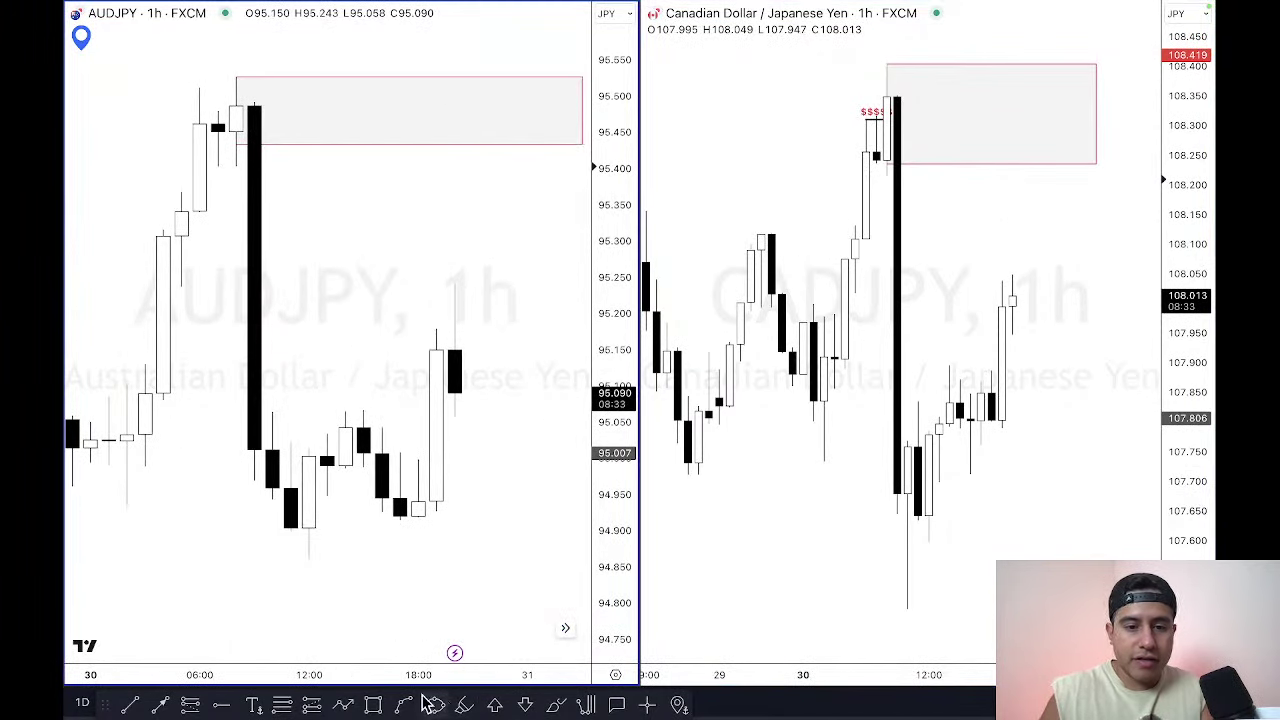
pyautogui.click(687, 524)
pyautogui.write('LO')
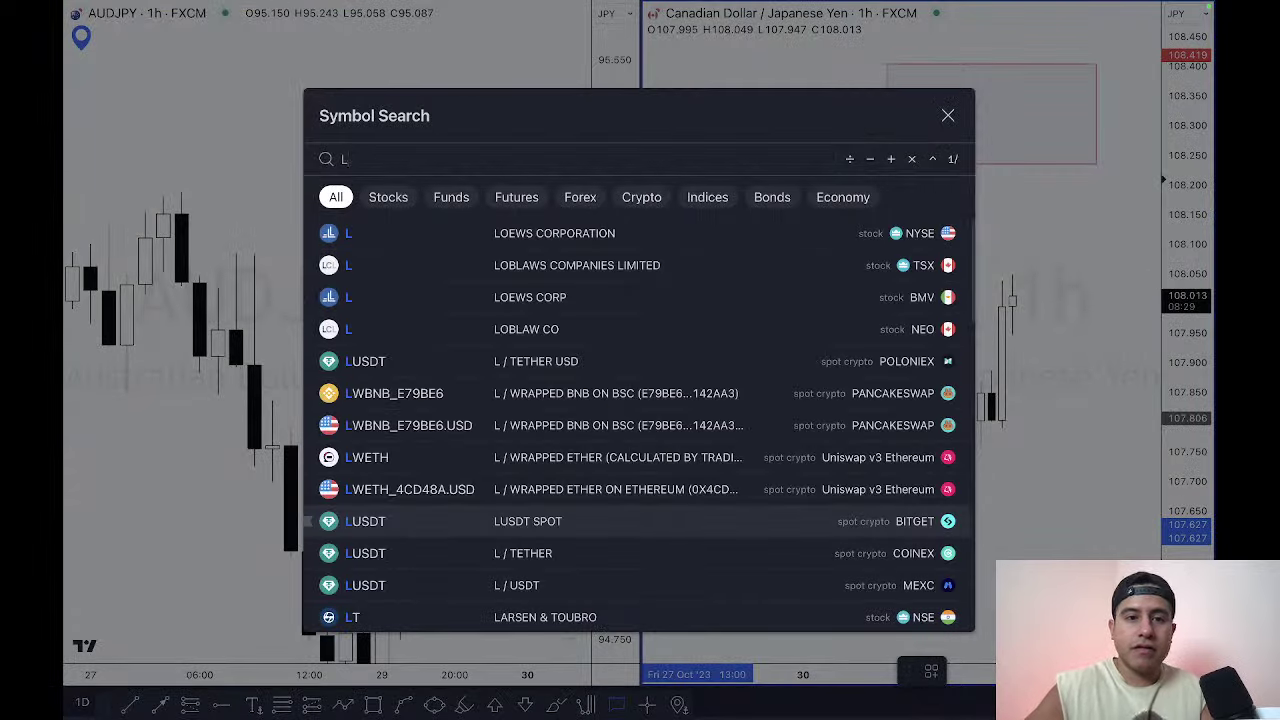
pyautogui.press('BackSpace')
pyautogui.press('Escape')
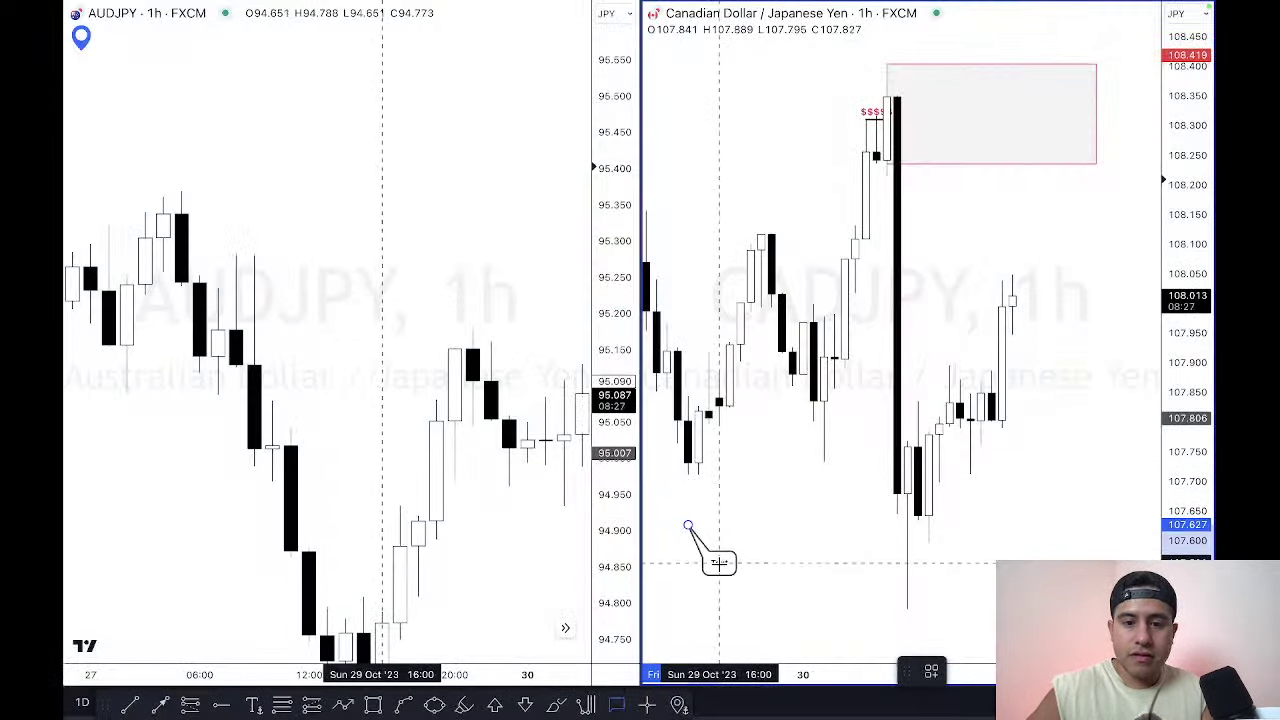
pyautogui.click(719, 563)
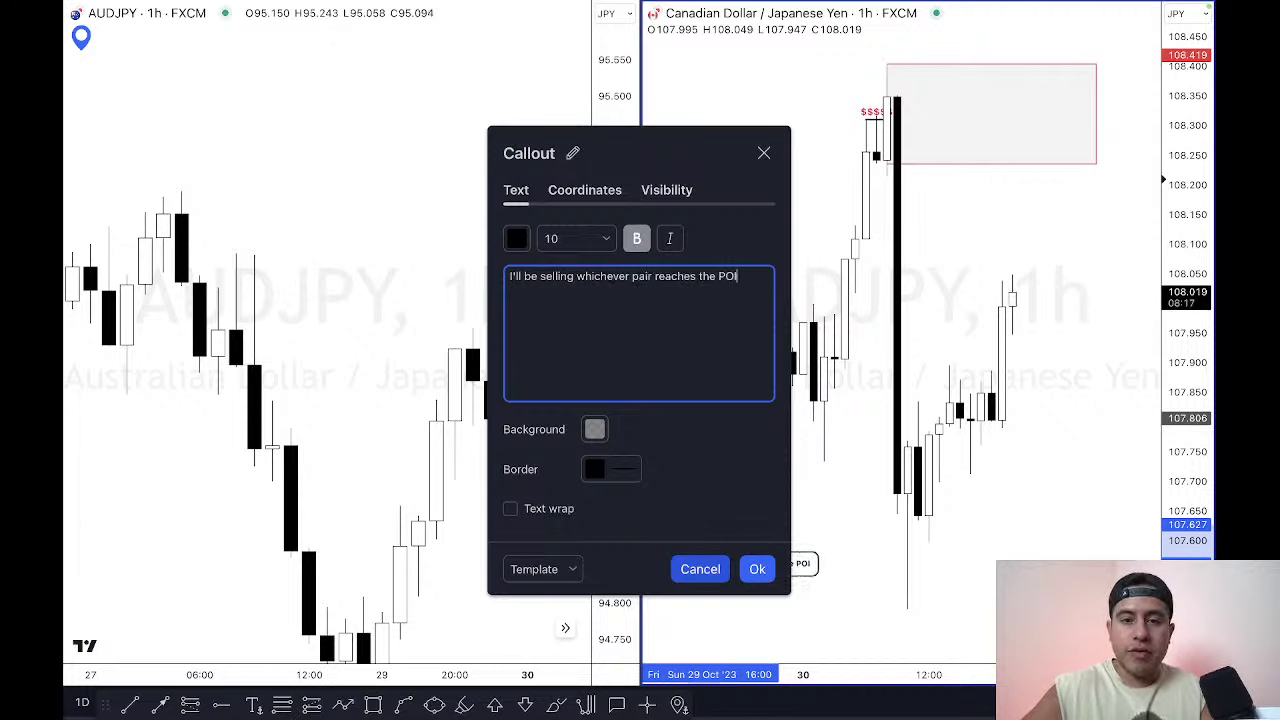
pyautogui.write('last.')
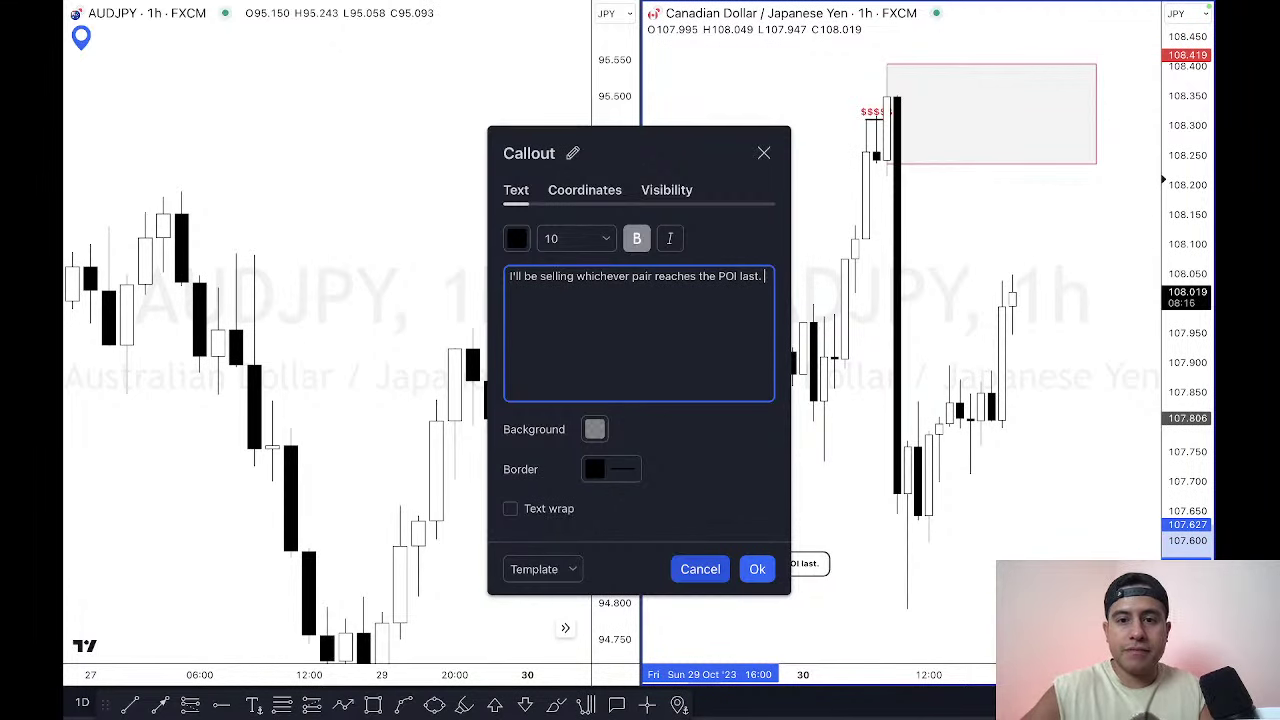
pyautogui.click(757, 570)
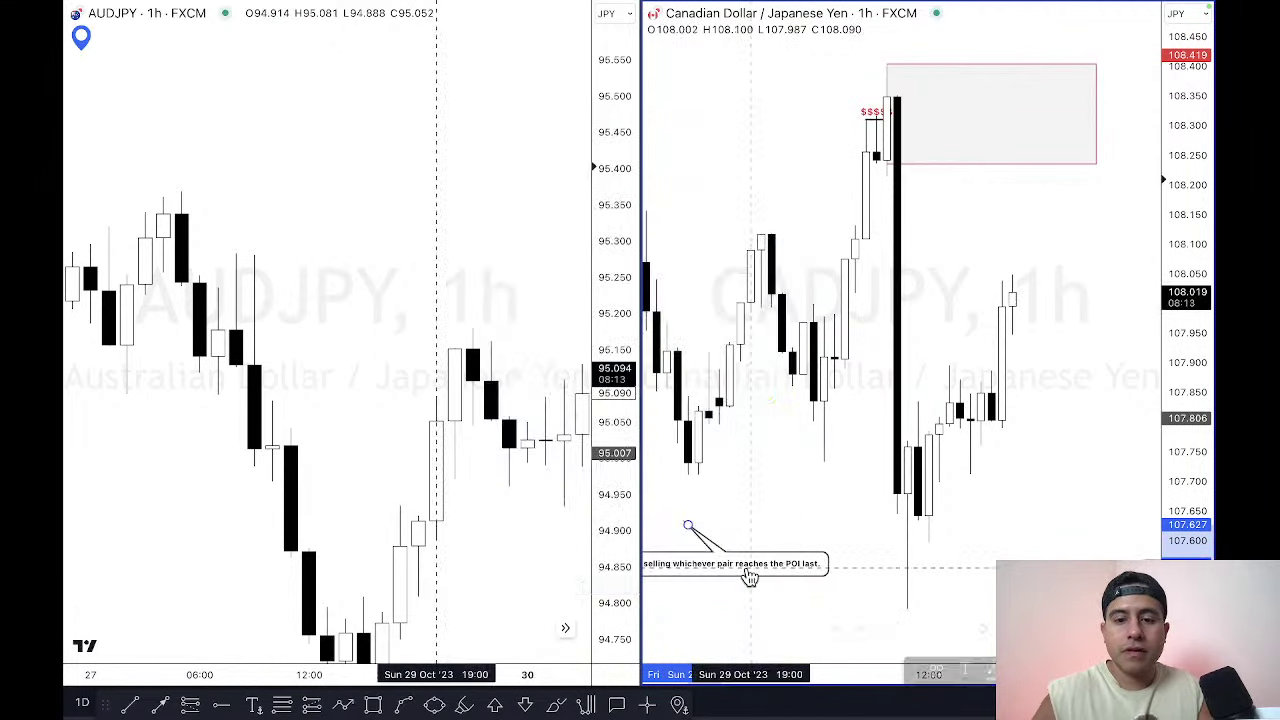
# Step: Set the text size of the CADJPY callout to 20
pyautogui.click(568, 635)
pyautogui.hscroll(10, 568, 635)
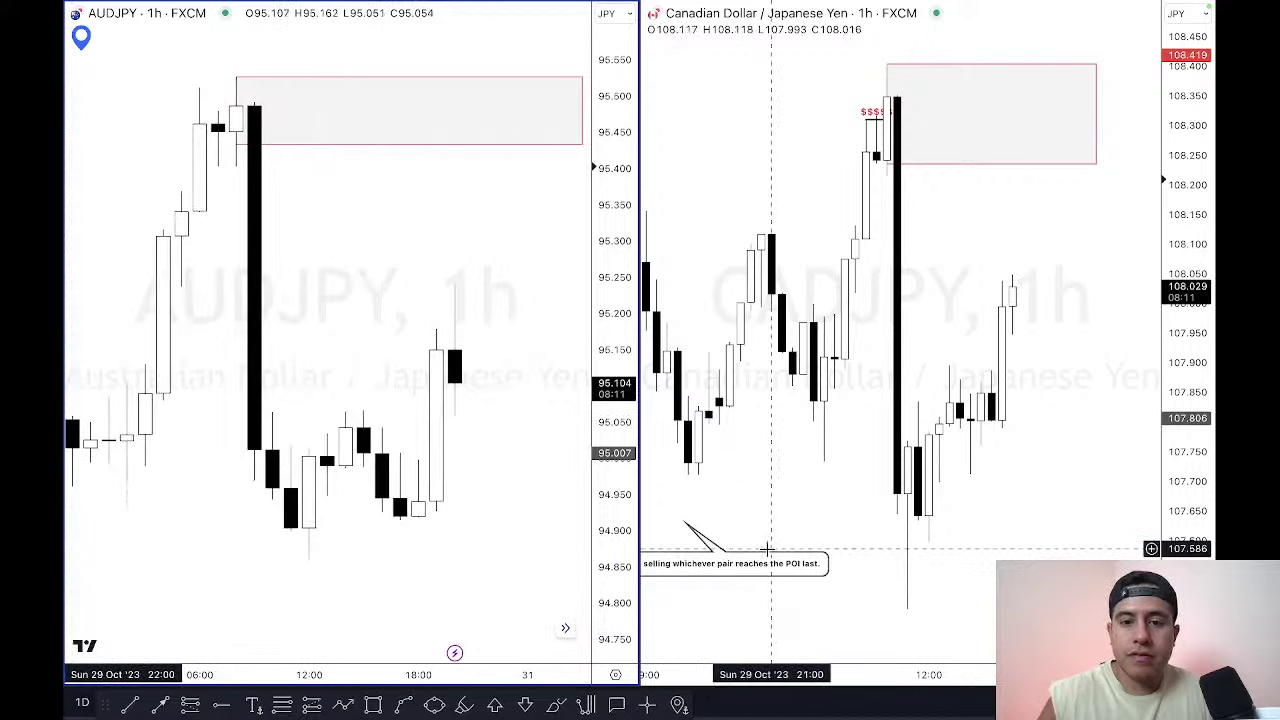
pyautogui.moveTo(740, 563); pyautogui.dragTo(813, 568)
pyautogui.doubleClick(817, 577)
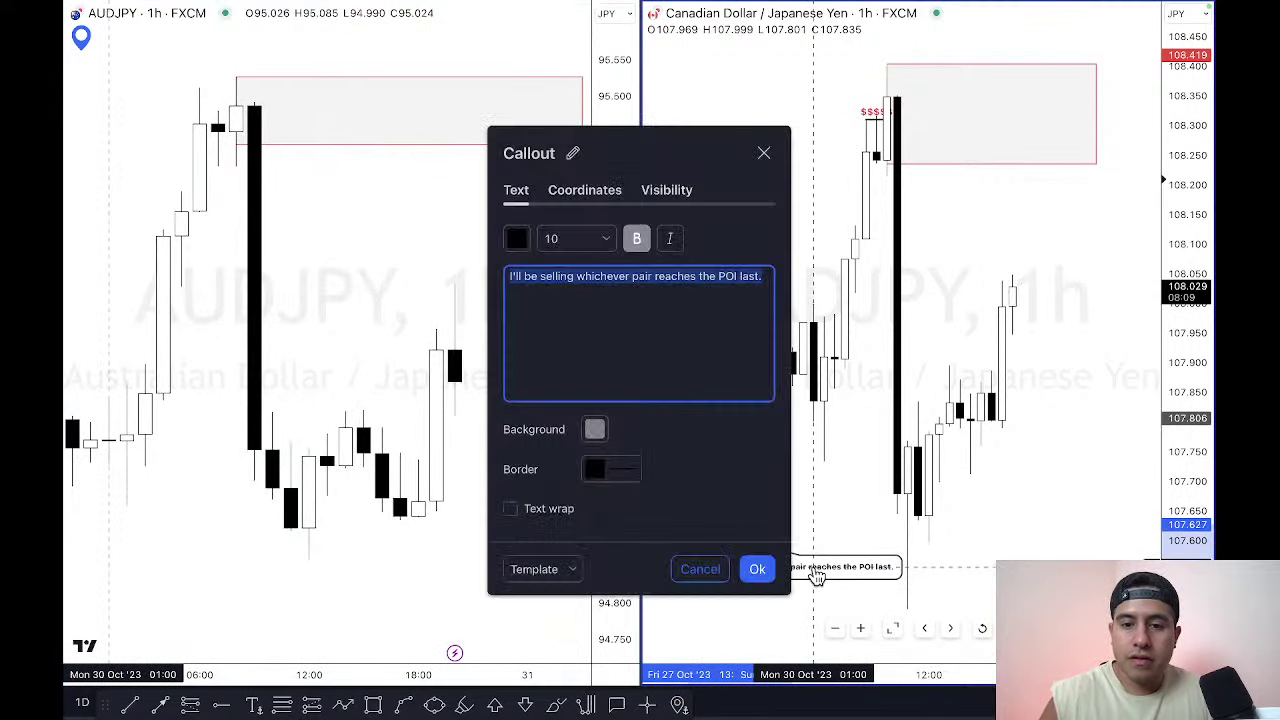
pyautogui.click(608, 240)
pyautogui.click(580, 398)
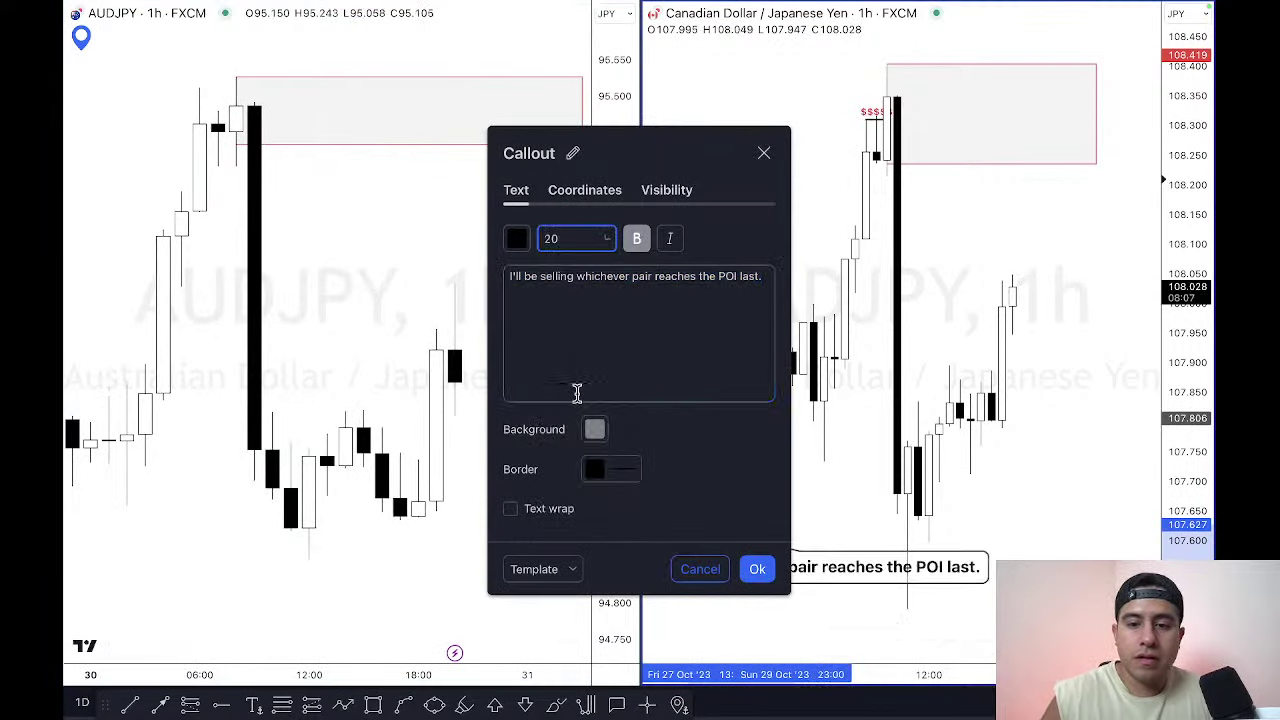
pyautogui.click(757, 569)
# Step: Position the callout box below the CADJPY candles with its pointer tip inside the supply zone near 108.300
pyautogui.moveTo(826, 580); pyautogui.dragTo(993, 203)
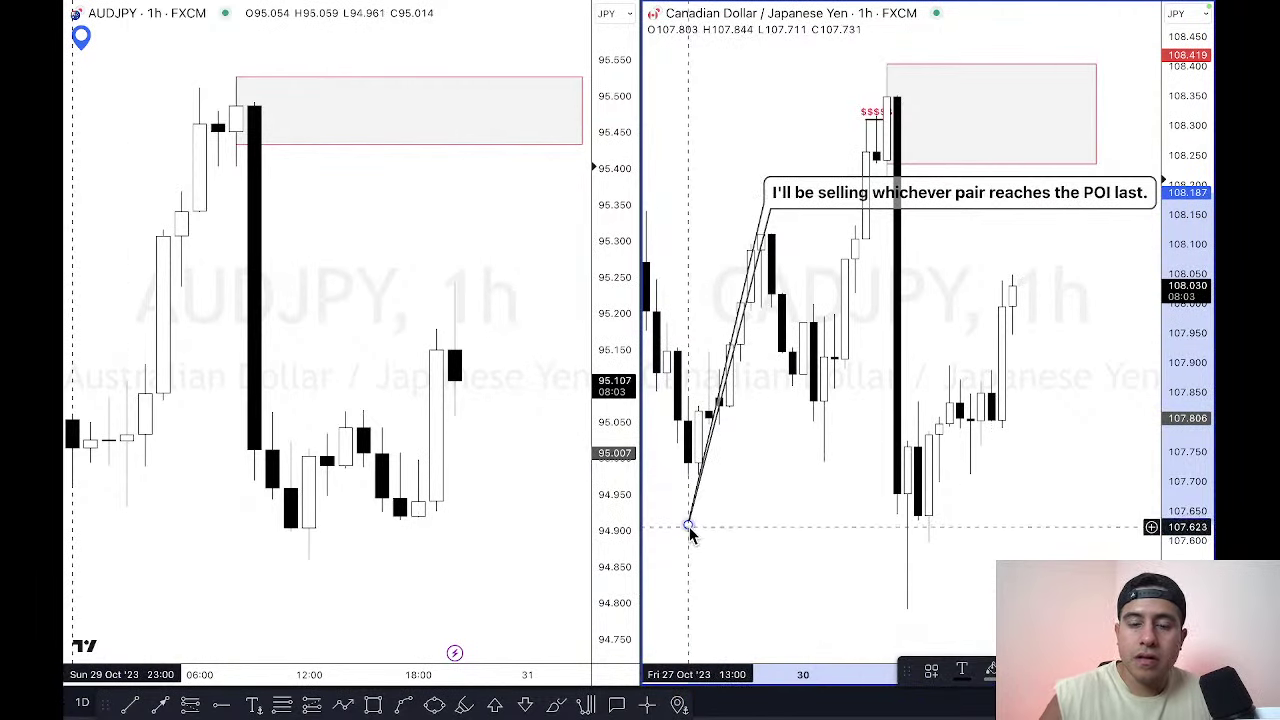
pyautogui.moveTo(688, 527); pyautogui.dragTo(1000, 135)
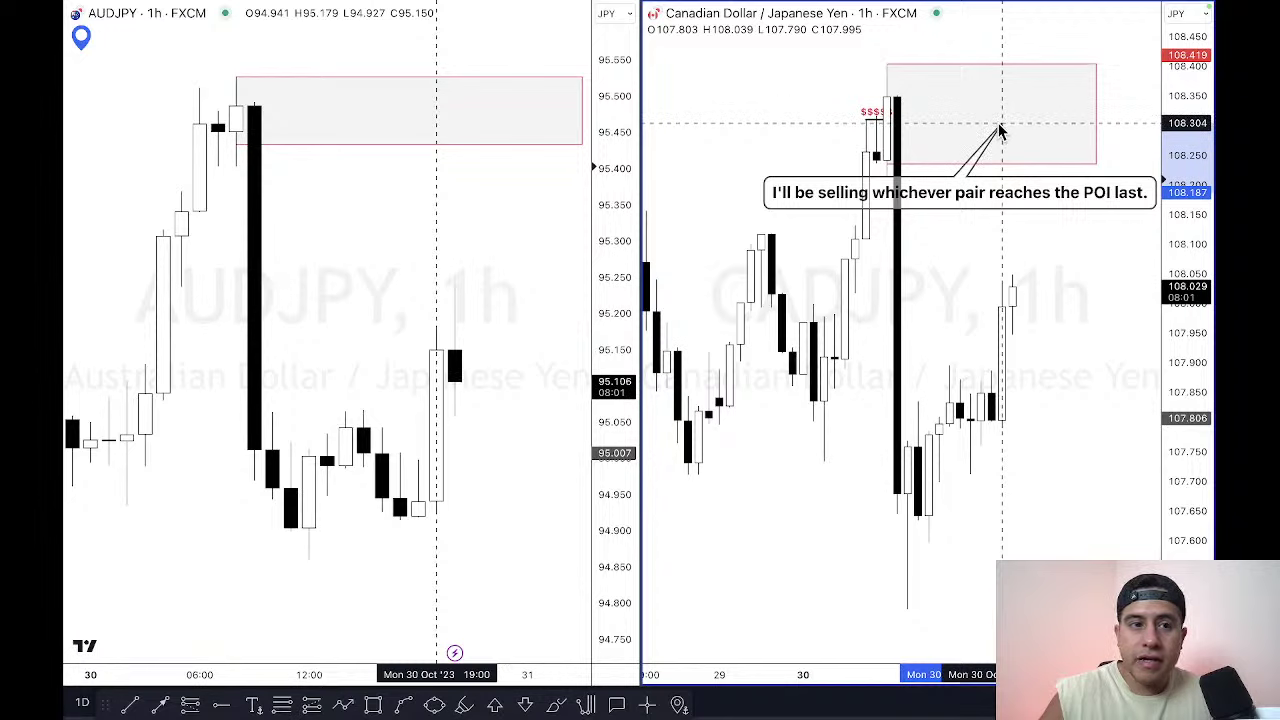
pyautogui.moveTo(1002, 192); pyautogui.dragTo(1045, 582)
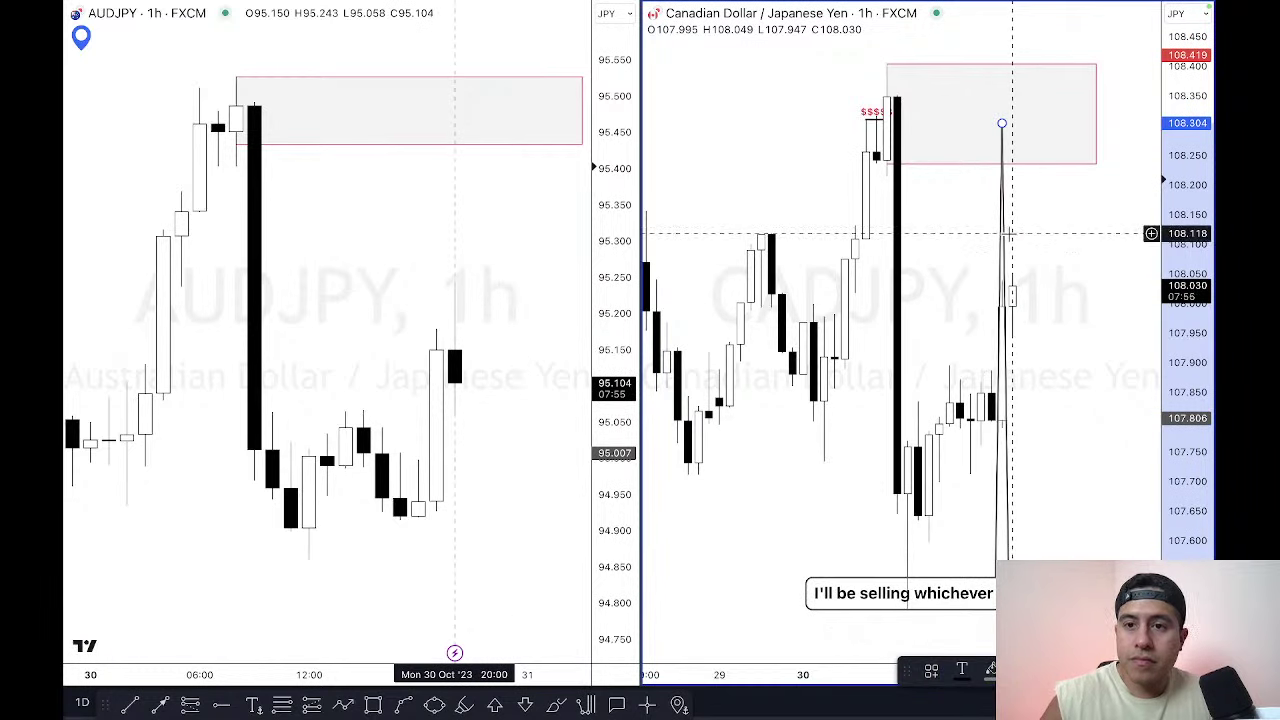
pyautogui.moveTo(1002, 123); pyautogui.dragTo(1054, 128)
pyautogui.moveTo(1065, 587); pyautogui.dragTo(982, 624)
pyautogui.click(1043, 537)
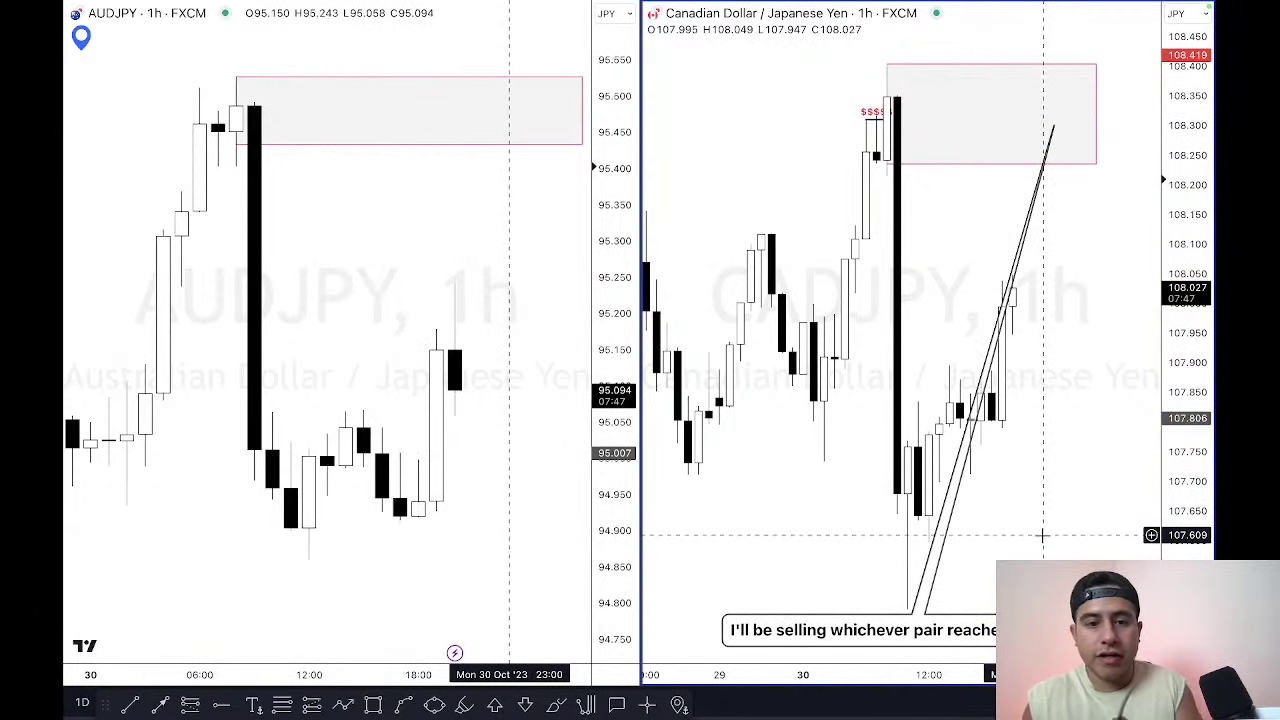
# Step: Copy a link to an image of the annotated two-chart layout and leave full screen
pyautogui.hotkey('alt', 's')
pyautogui.press('ctrl+super+f')
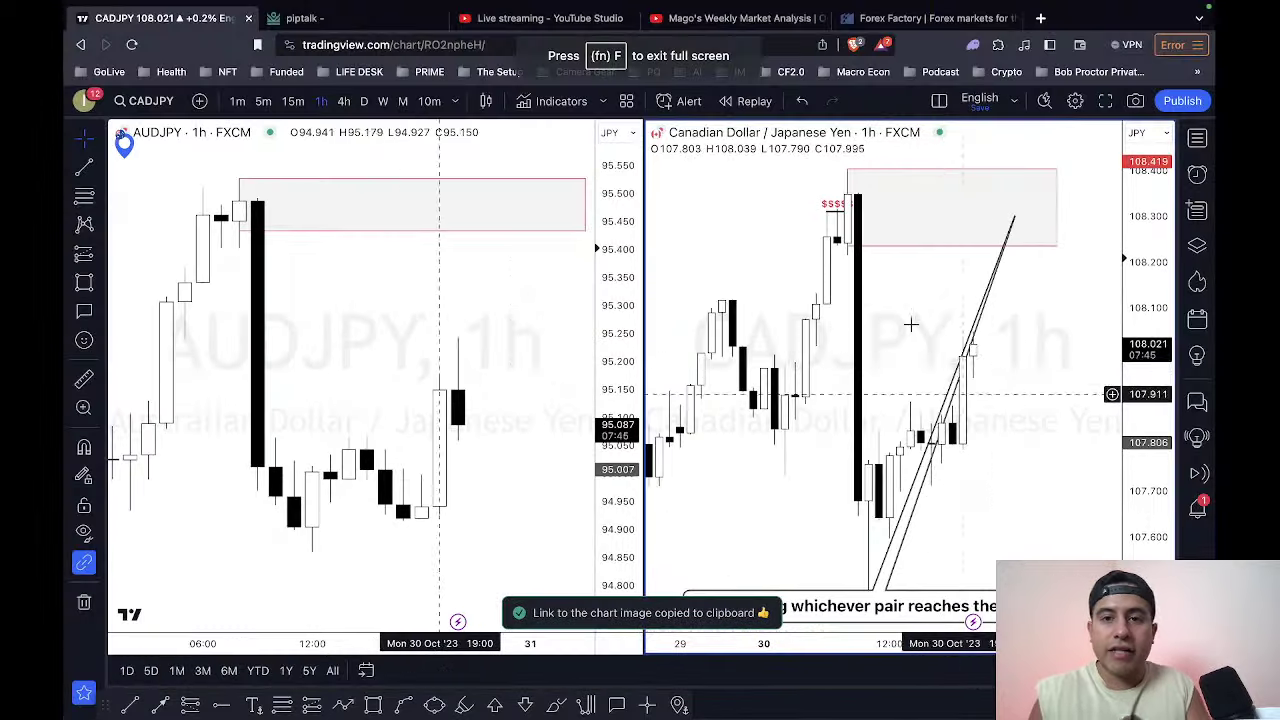
# Step: Switch to the YouTube live stream page and post "AUDJPY V CADJPY:" with the copied chart link in the chat
pyautogui.click(725, 24)
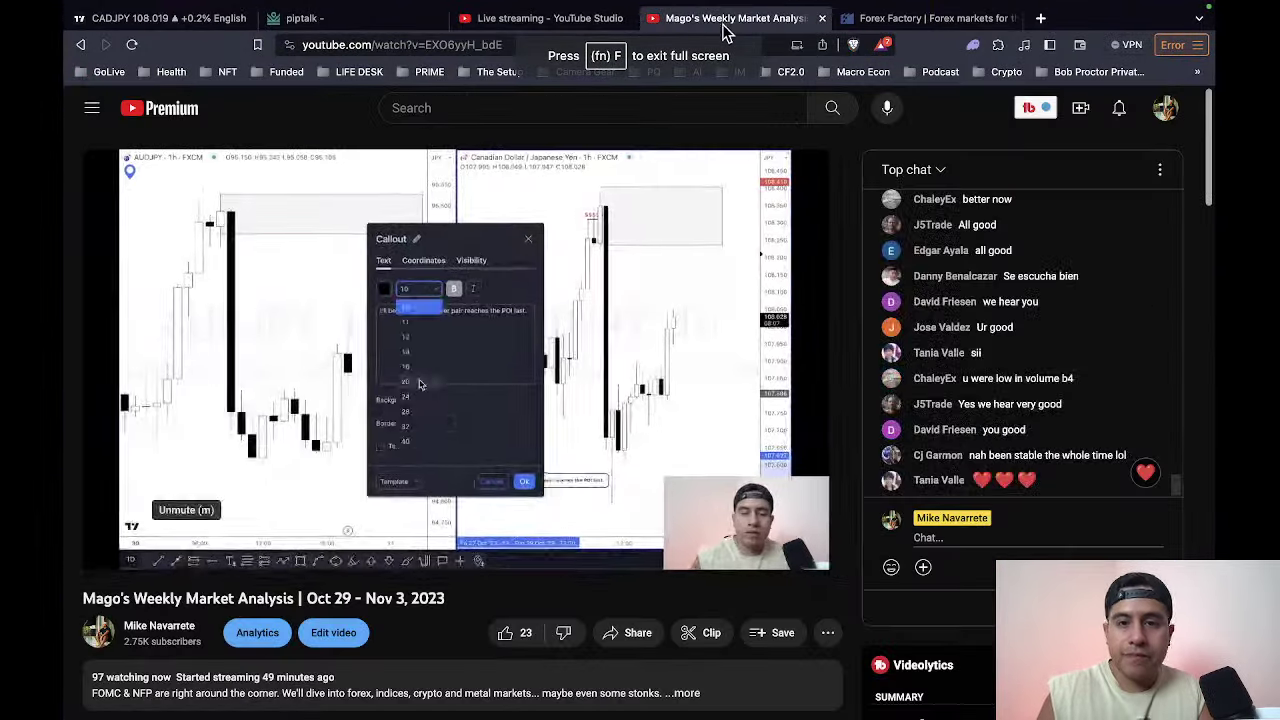
pyautogui.click(1031, 540)
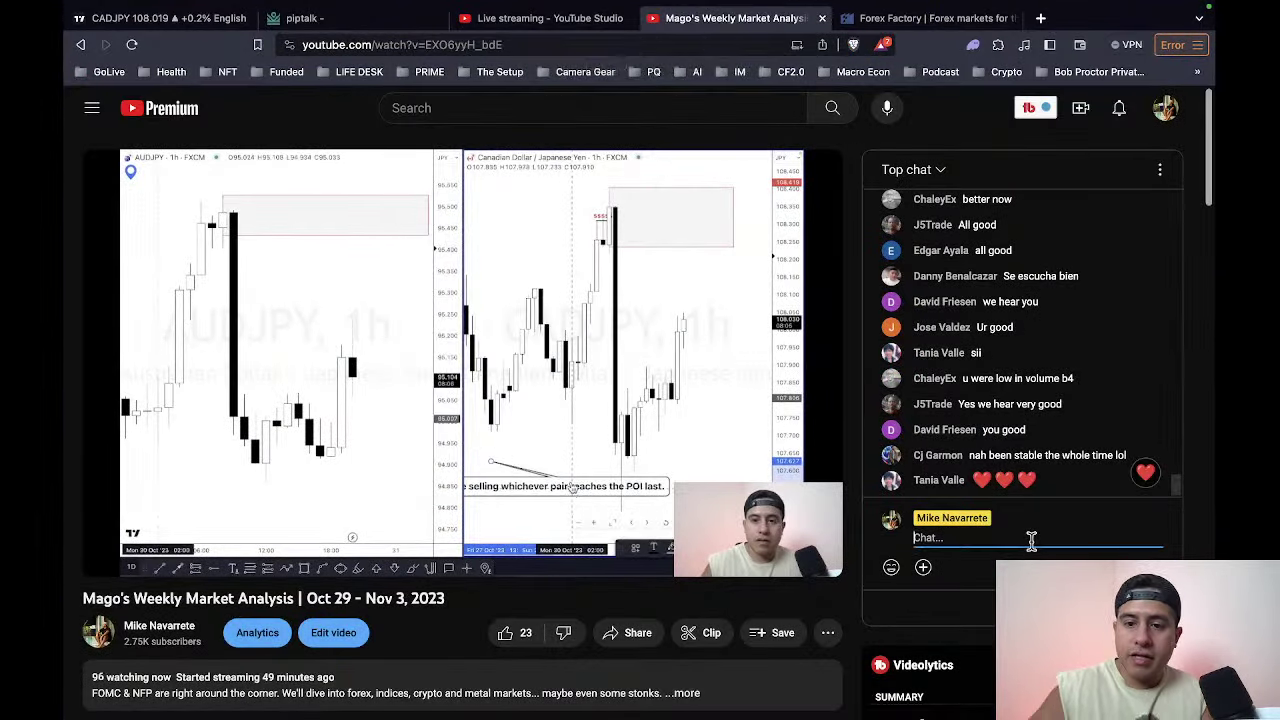
pyautogui.write('AUD')
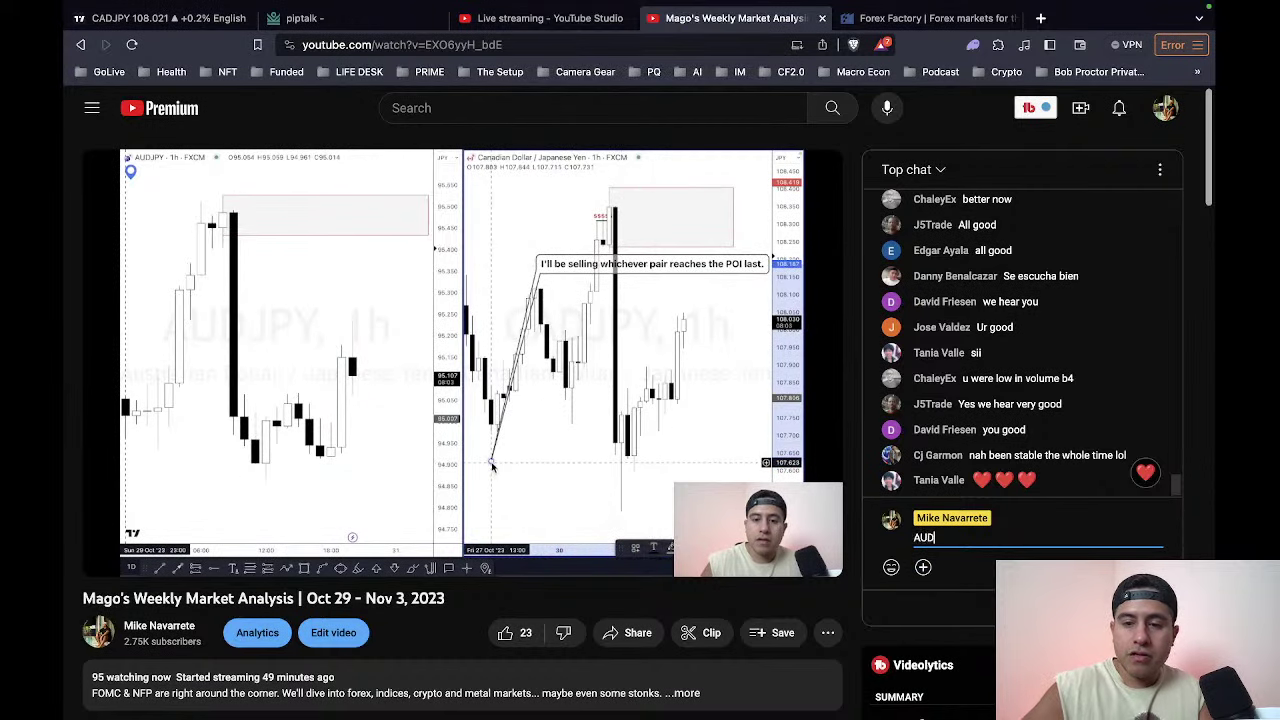
pyautogui.write('JPY V')
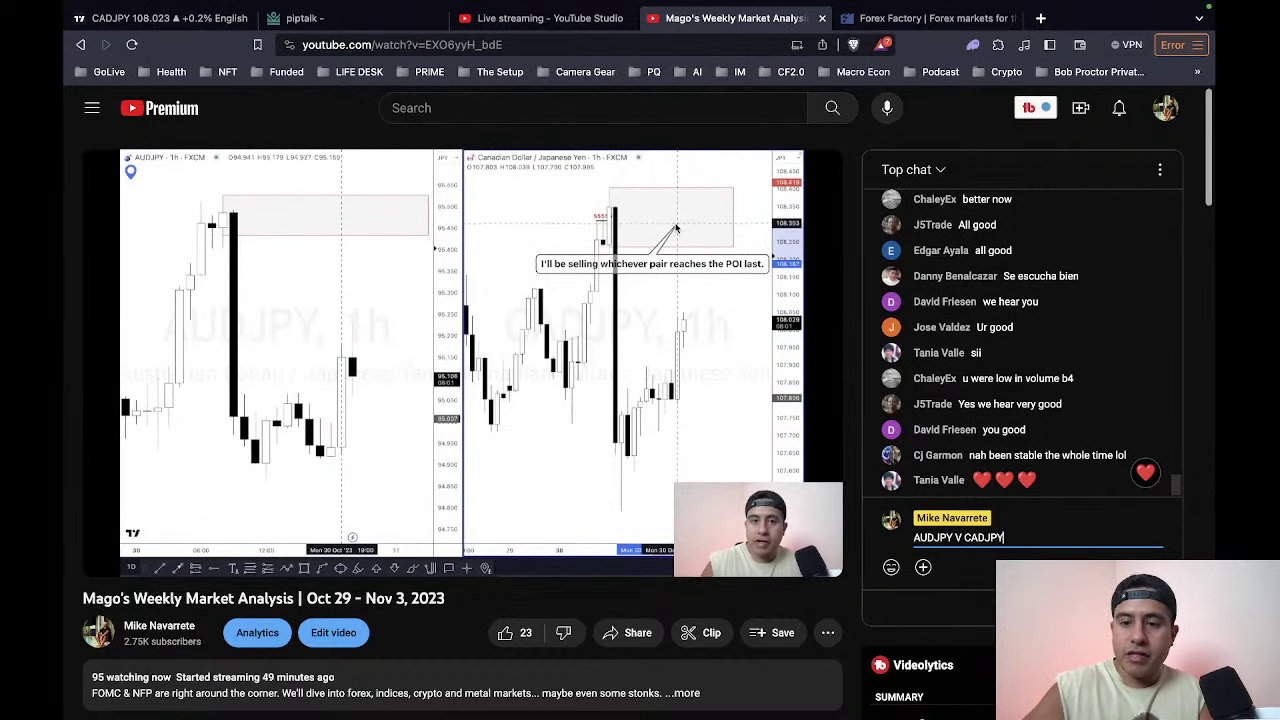
pyautogui.write(' CADJPY:')
pyautogui.hotkey('ctrl', 'v')
pyautogui.press('Return')
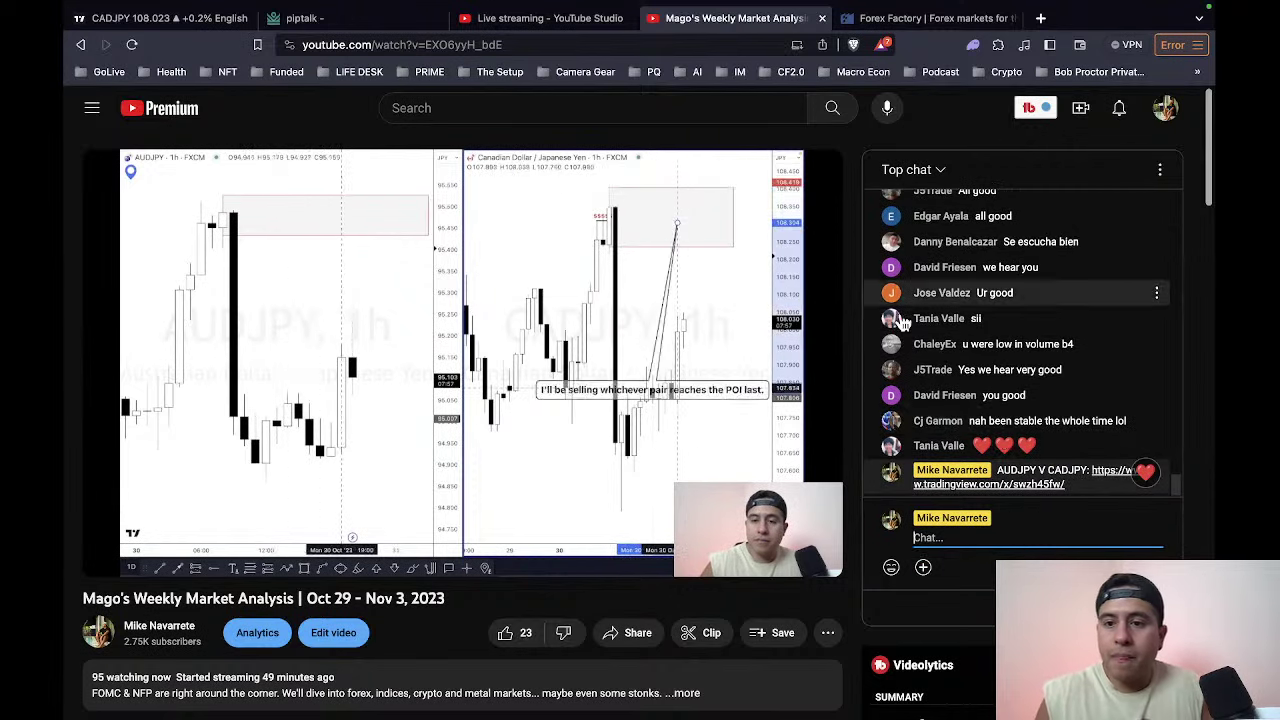
pyautogui.scroll(2, 985, 360)
pyautogui.scroll(4, 985, 360)
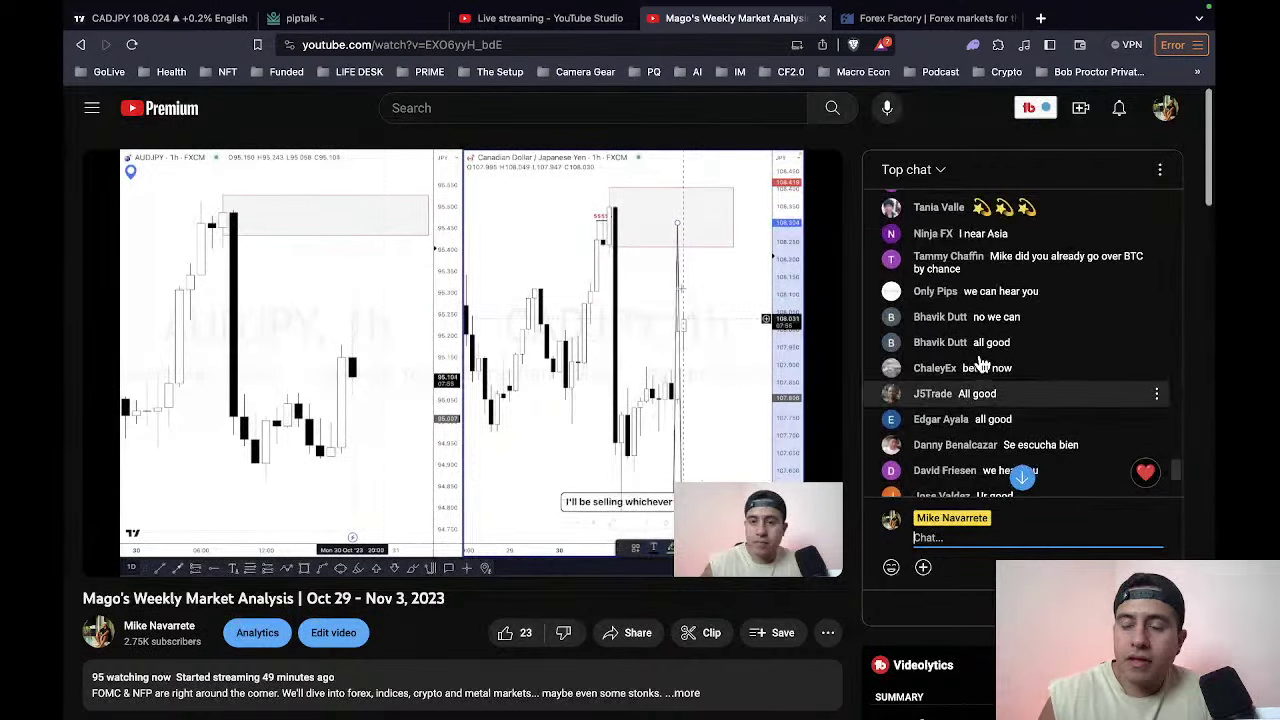
pyautogui.scroll(1, 980, 365)
pyautogui.scroll(-10, 980, 365)
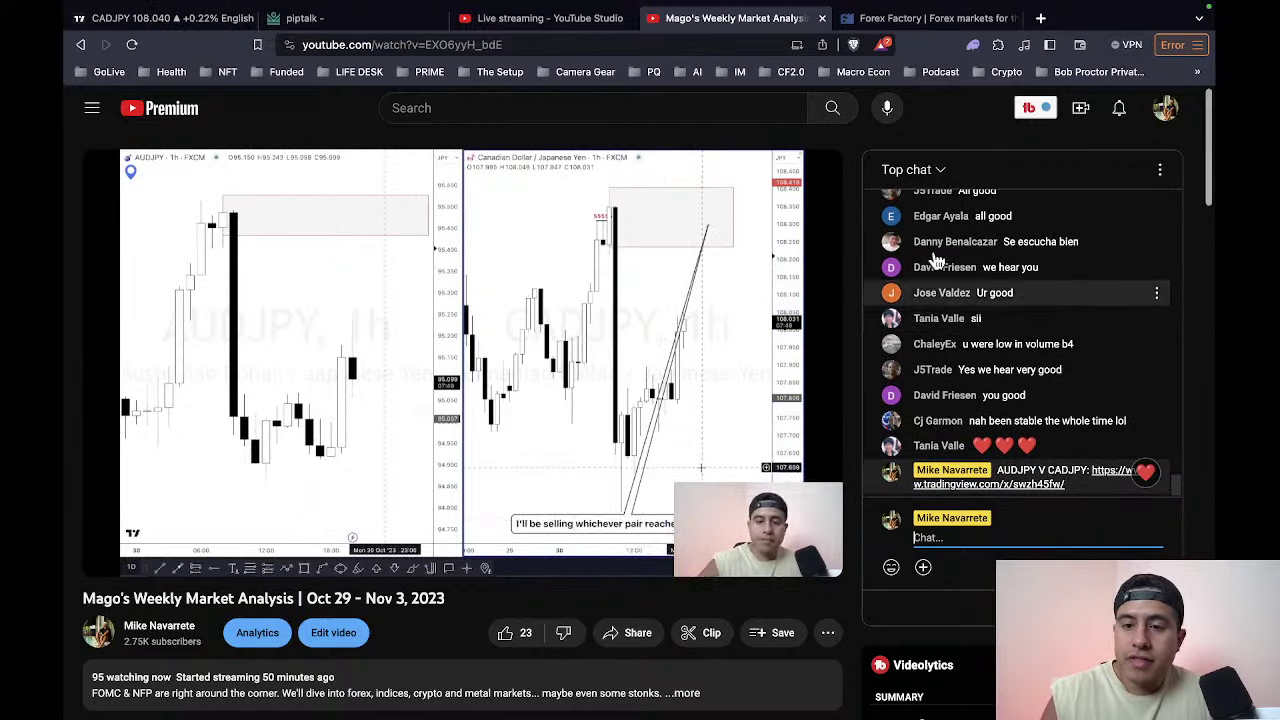
pyautogui.click(171, 20)
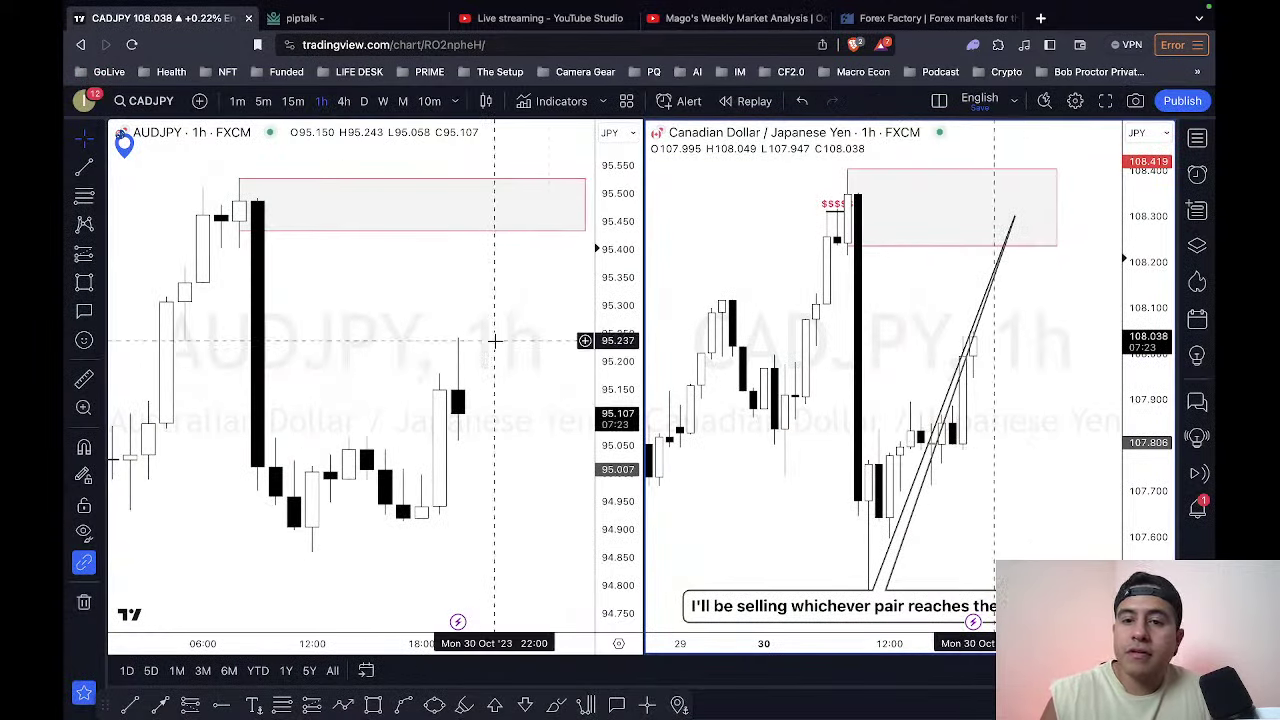
pyautogui.click(544, 340)
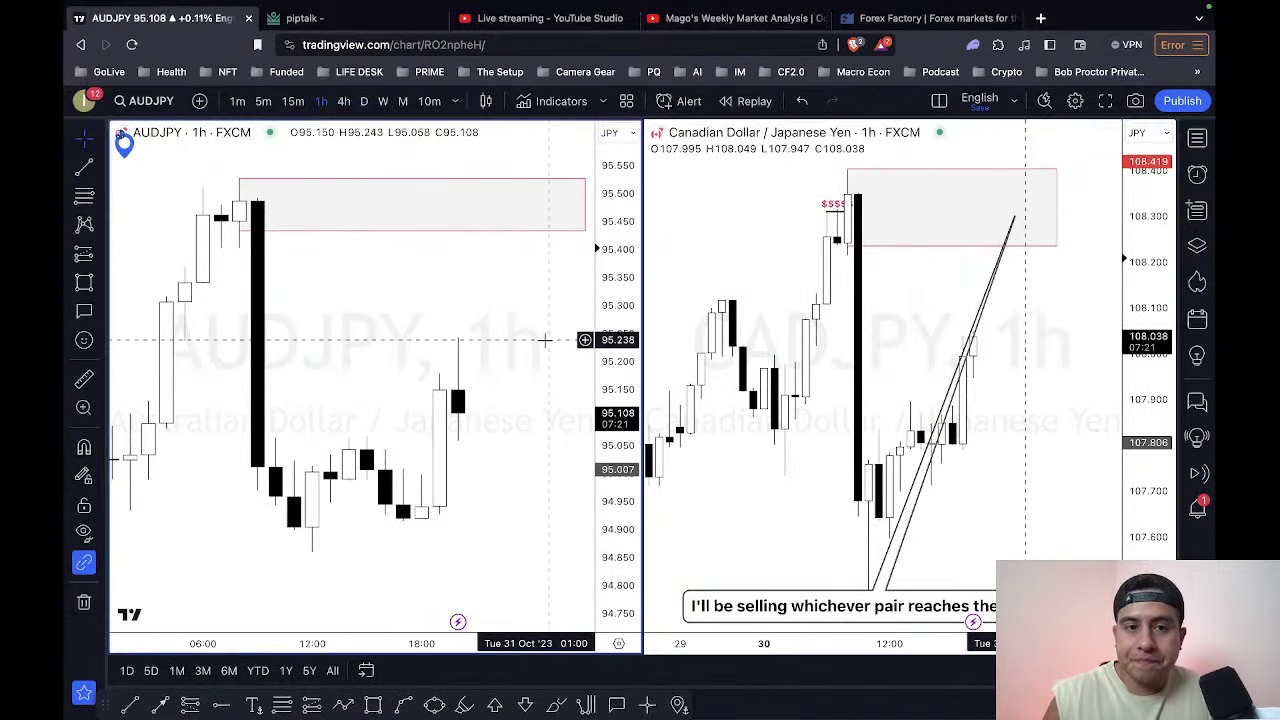
pyautogui.hotkey('shift', 'f')
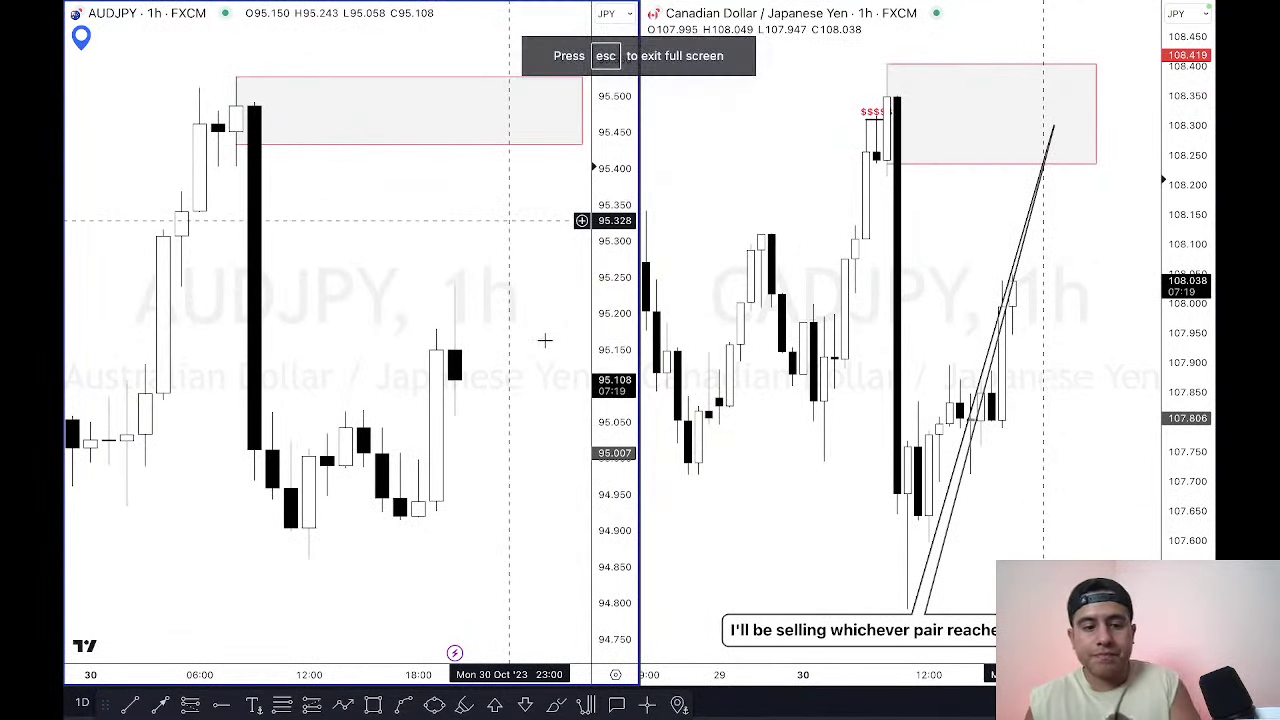
pyautogui.press('Escape')
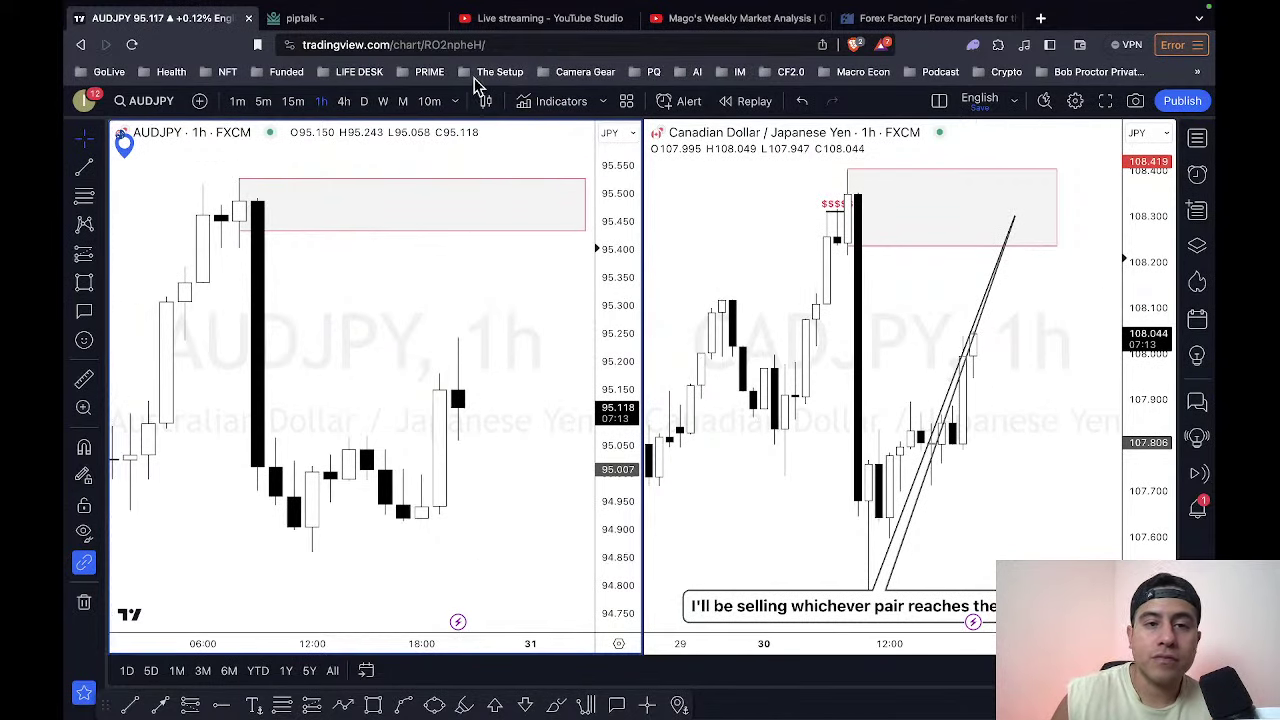
# Step: Switch to Forex Factory, review the calendar events for Oct 31, and return to the two-chart layout in TradingView
pyautogui.click(905, 20)
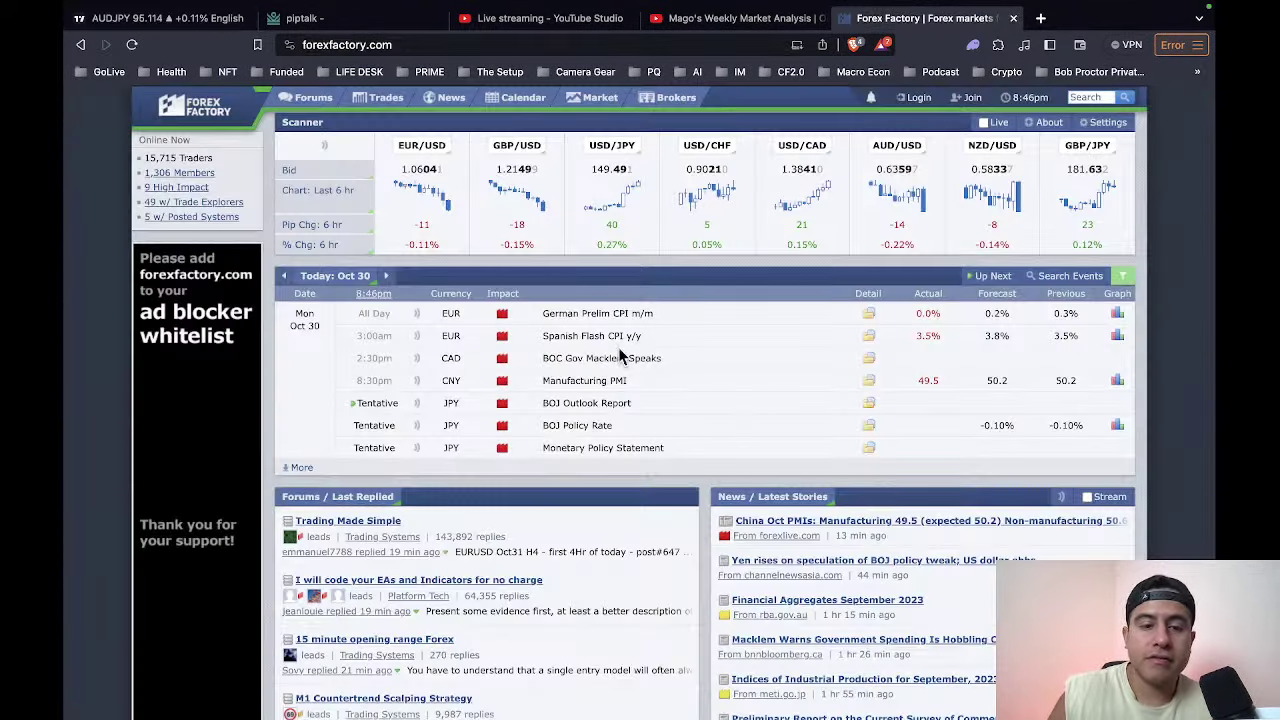
pyautogui.click(389, 277)
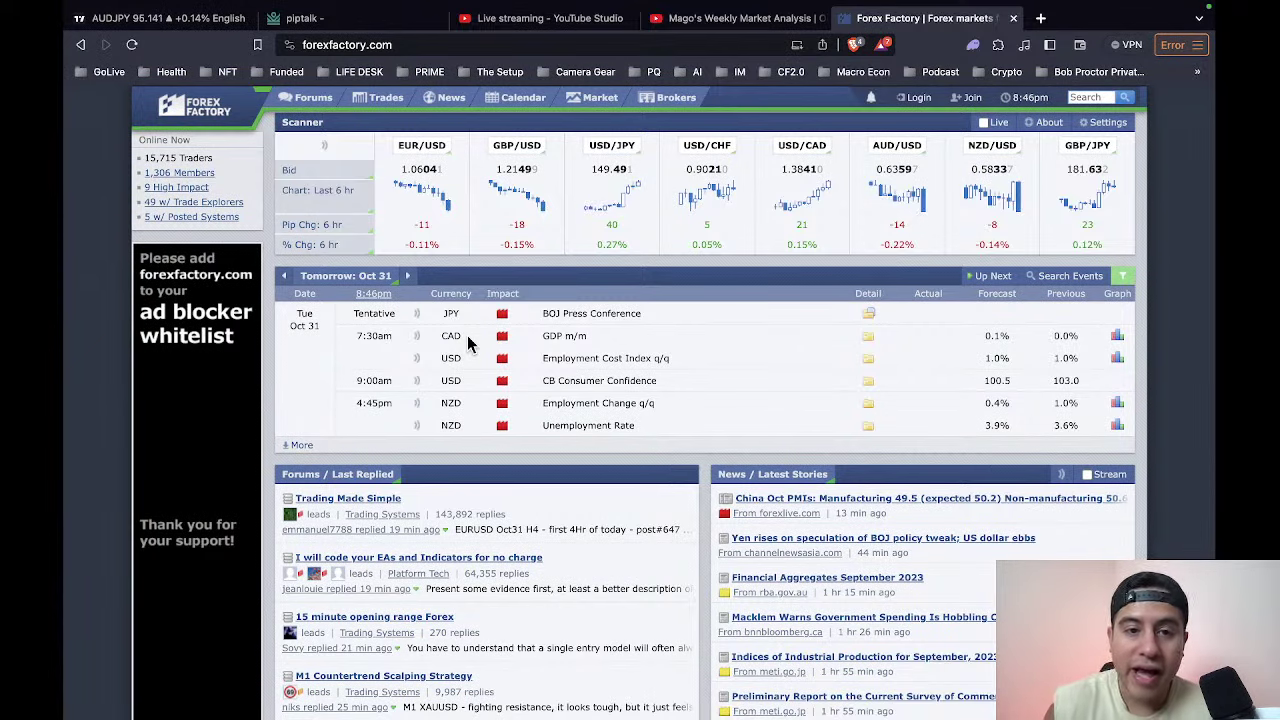
pyautogui.click(201, 20)
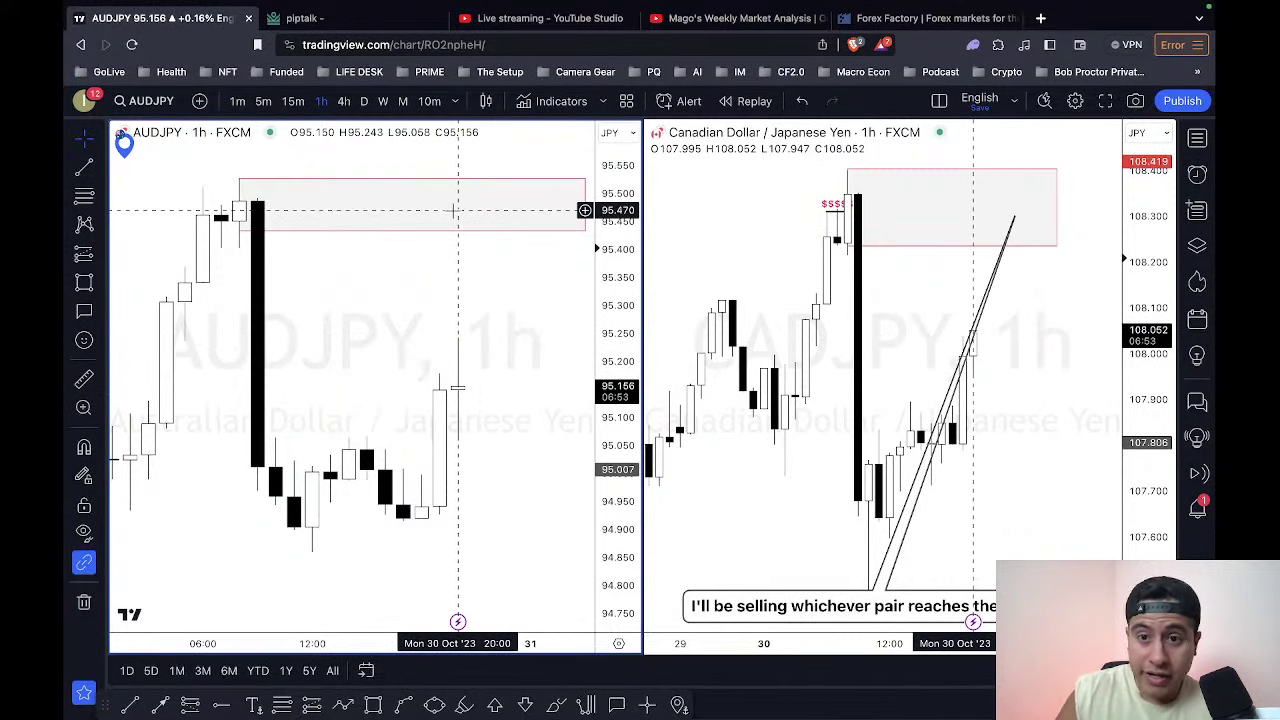
pyautogui.click(1058, 222)
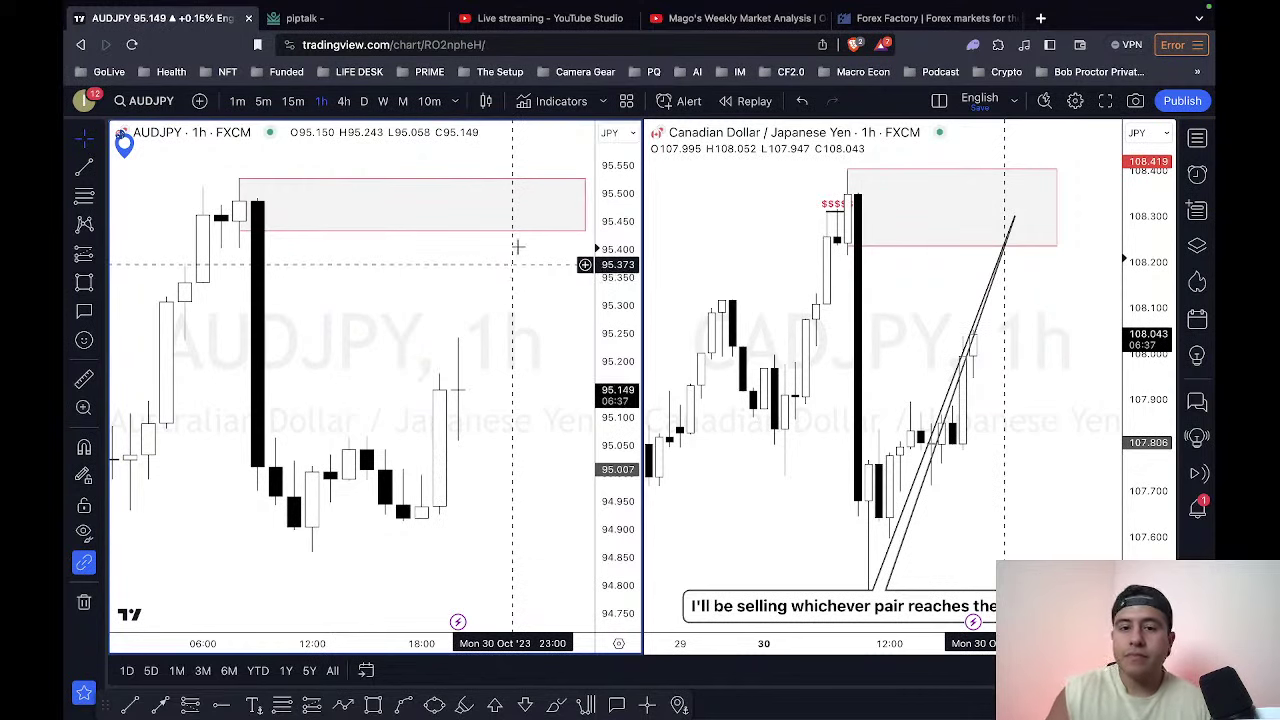
# Step: Switch to a single-chart layout and open AUDCAD from the CAD watchlist
pyautogui.click(940, 101)
pyautogui.click(958, 139)
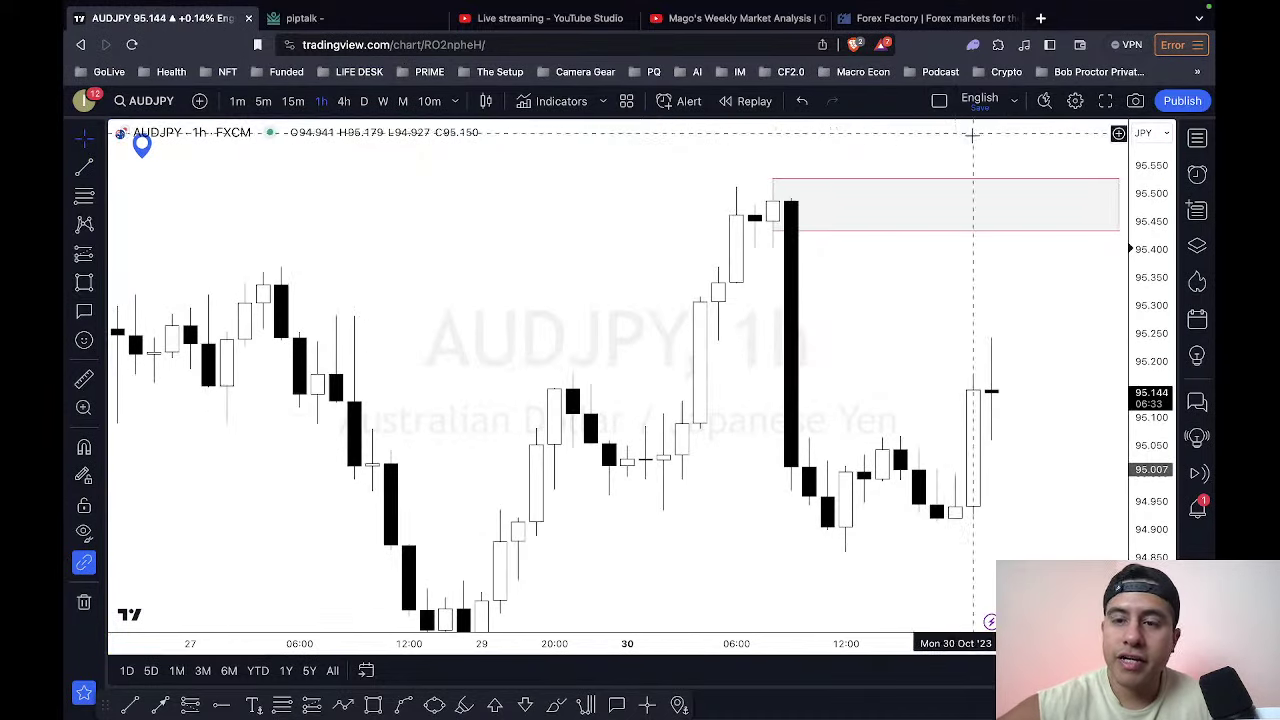
pyautogui.click(1197, 138)
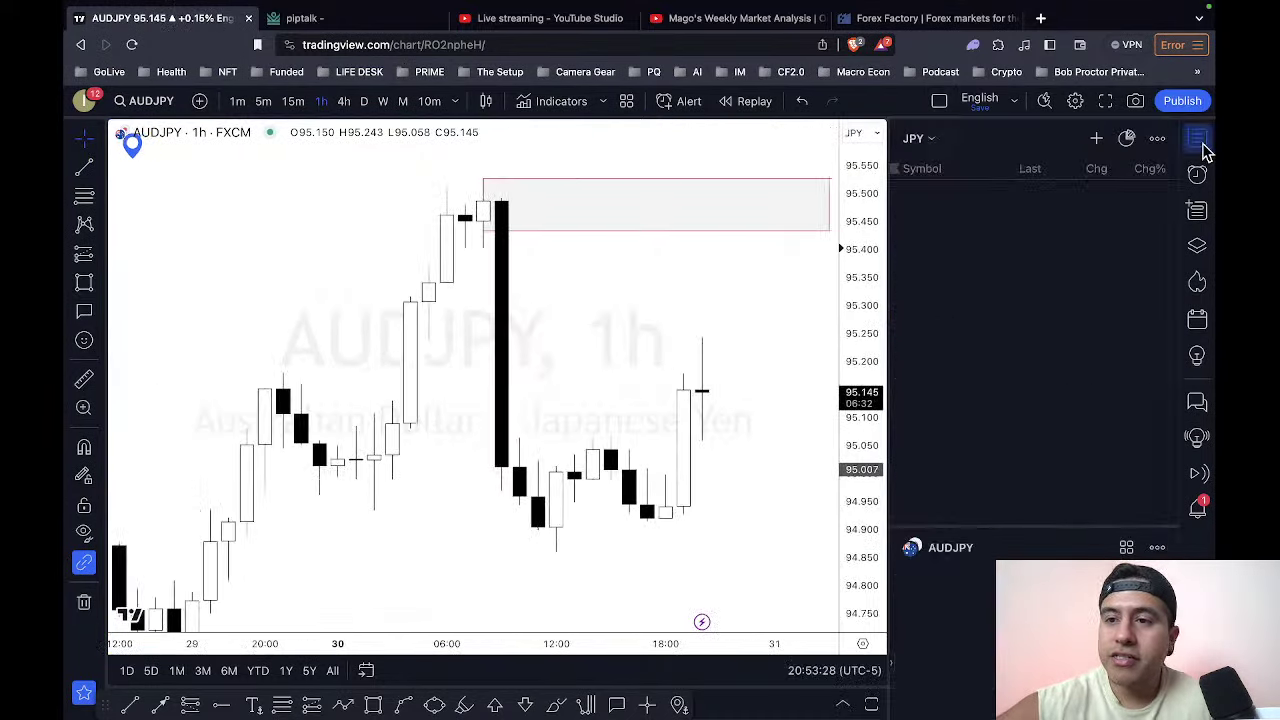
pyautogui.click(925, 138)
pyautogui.scroll(-1, 963, 394)
pyautogui.click(966, 378)
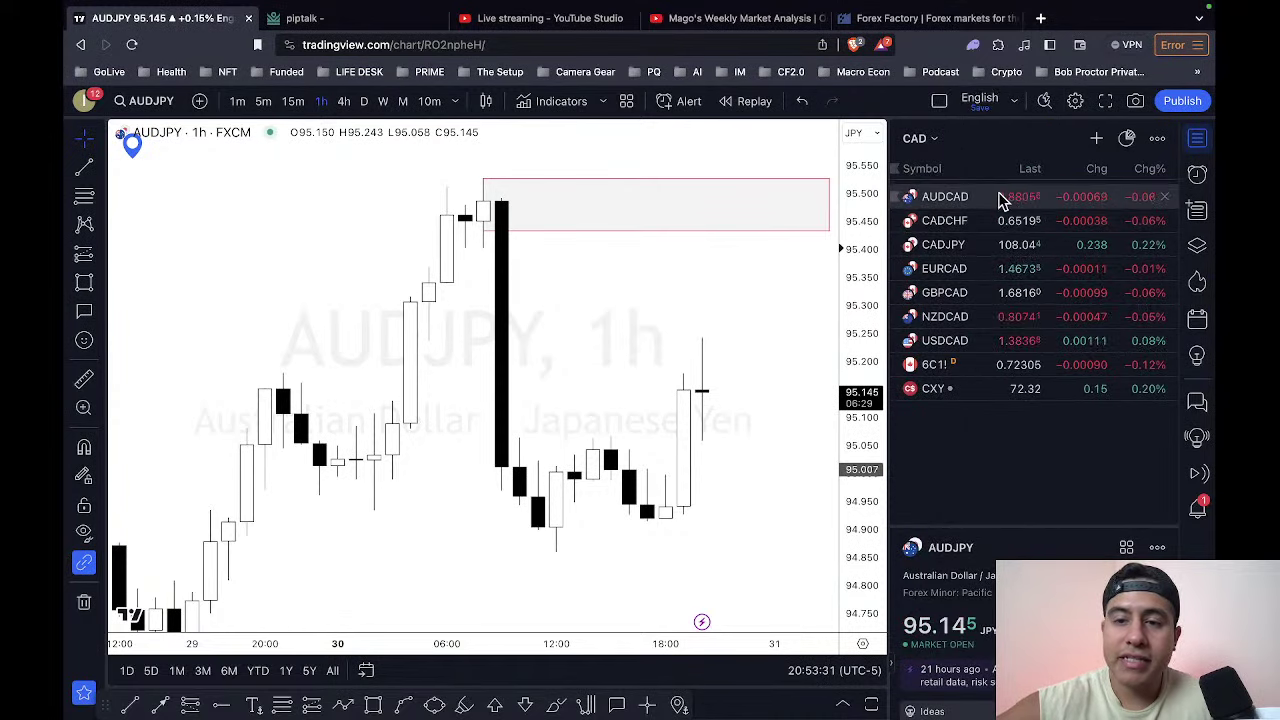
pyautogui.click(1006, 196)
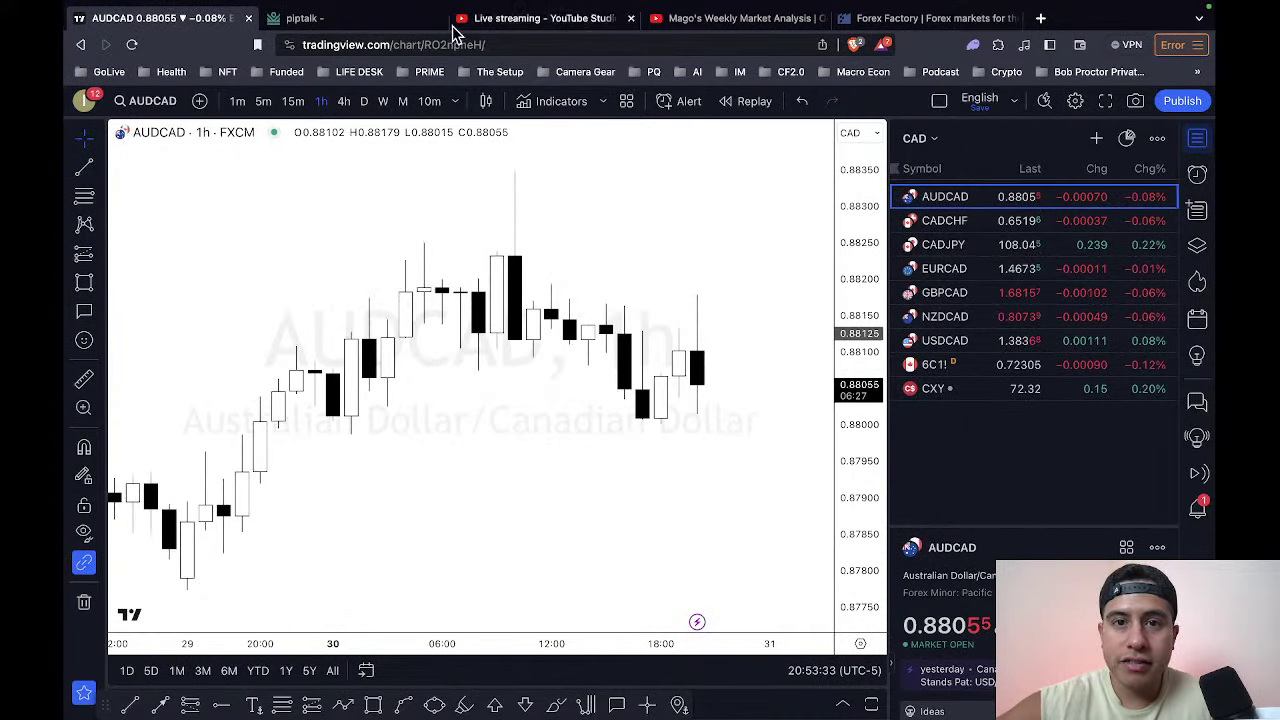
# Step: Review the Oct 31 CAD news on Forex Factory, check the live stream in YouTube Studio, and return to the AUDCAD chart
pyautogui.click(930, 18)
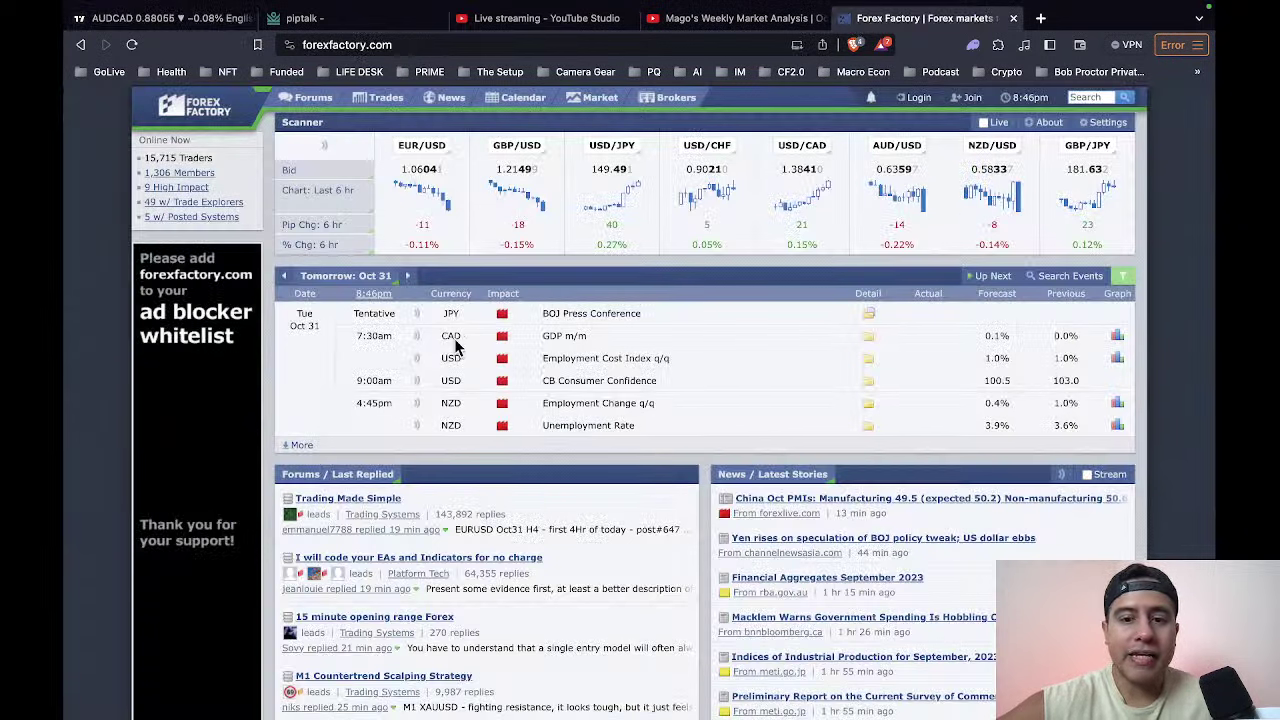
pyautogui.click(222, 30)
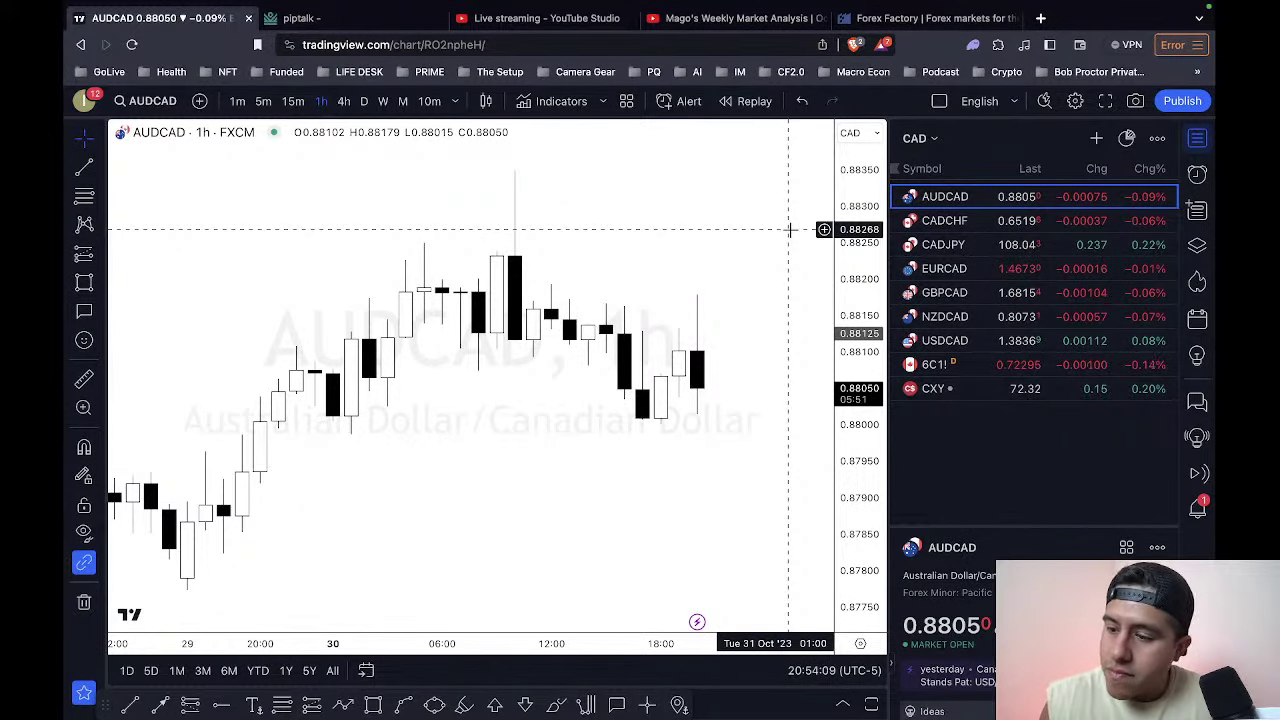
pyautogui.moveTo(702, 35)
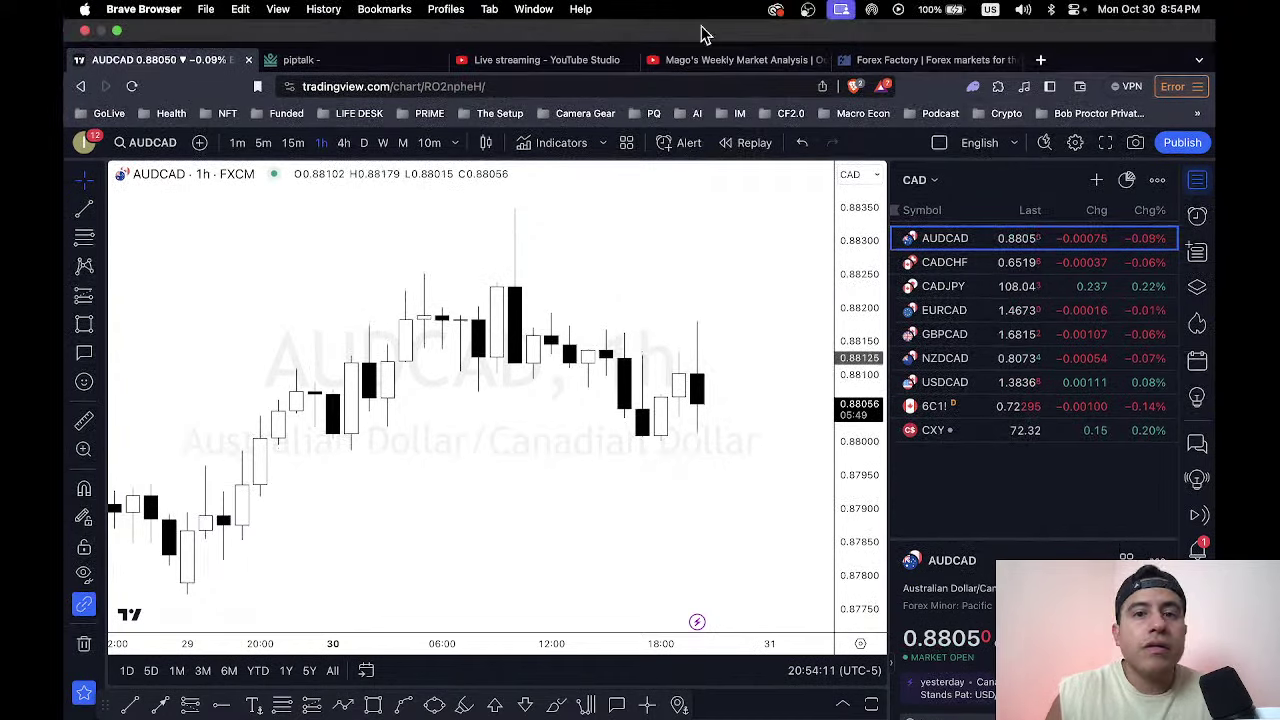
pyautogui.click(569, 63)
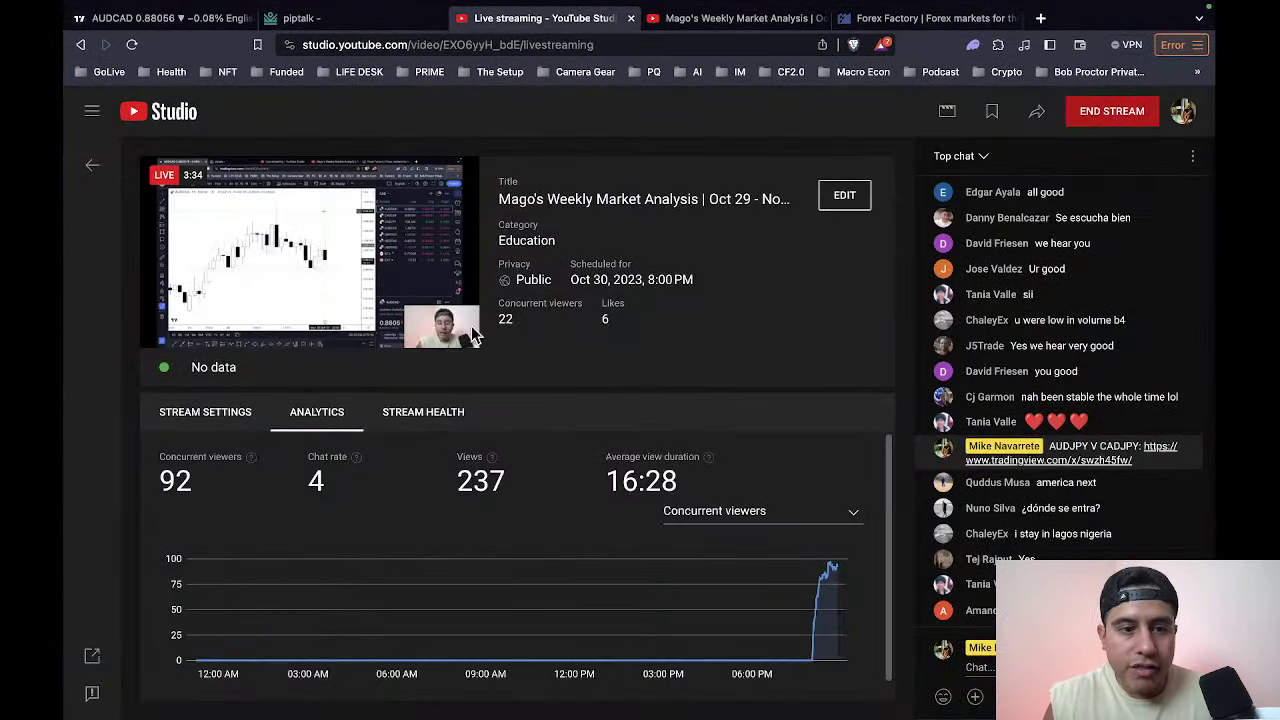
pyautogui.click(206, 24)
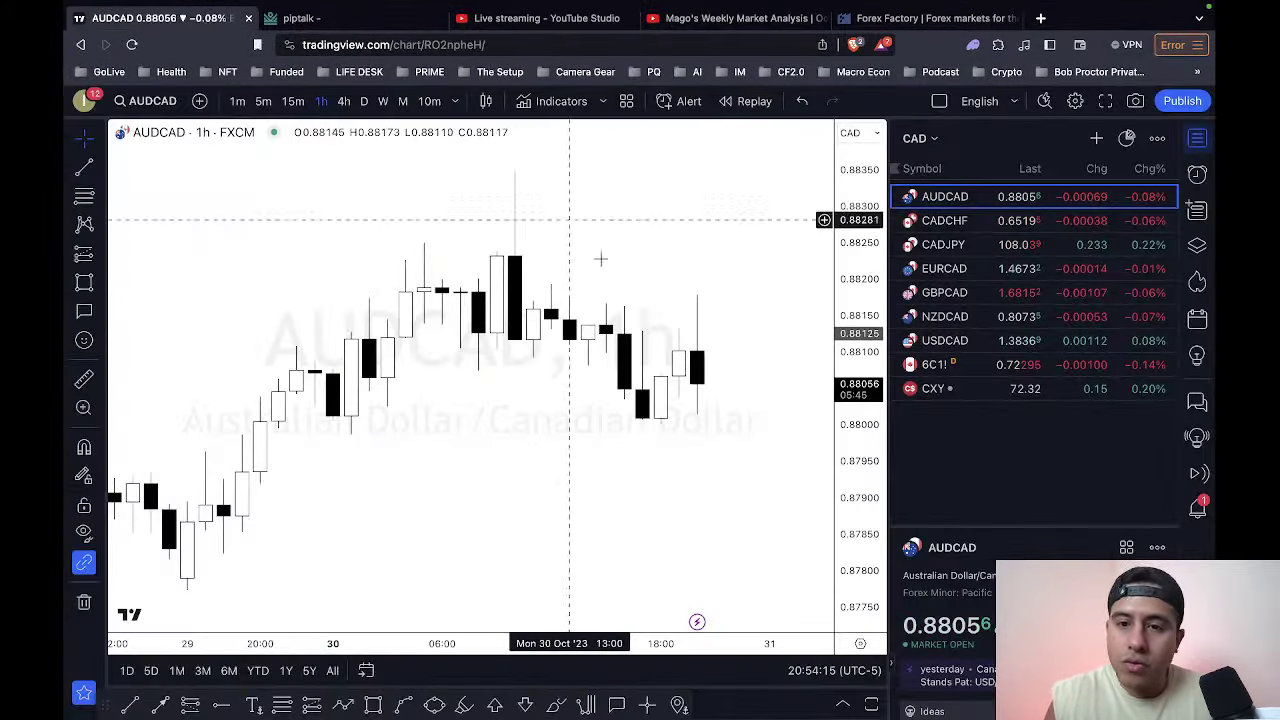
pyautogui.click(586, 20)
pyautogui.click(147, 20)
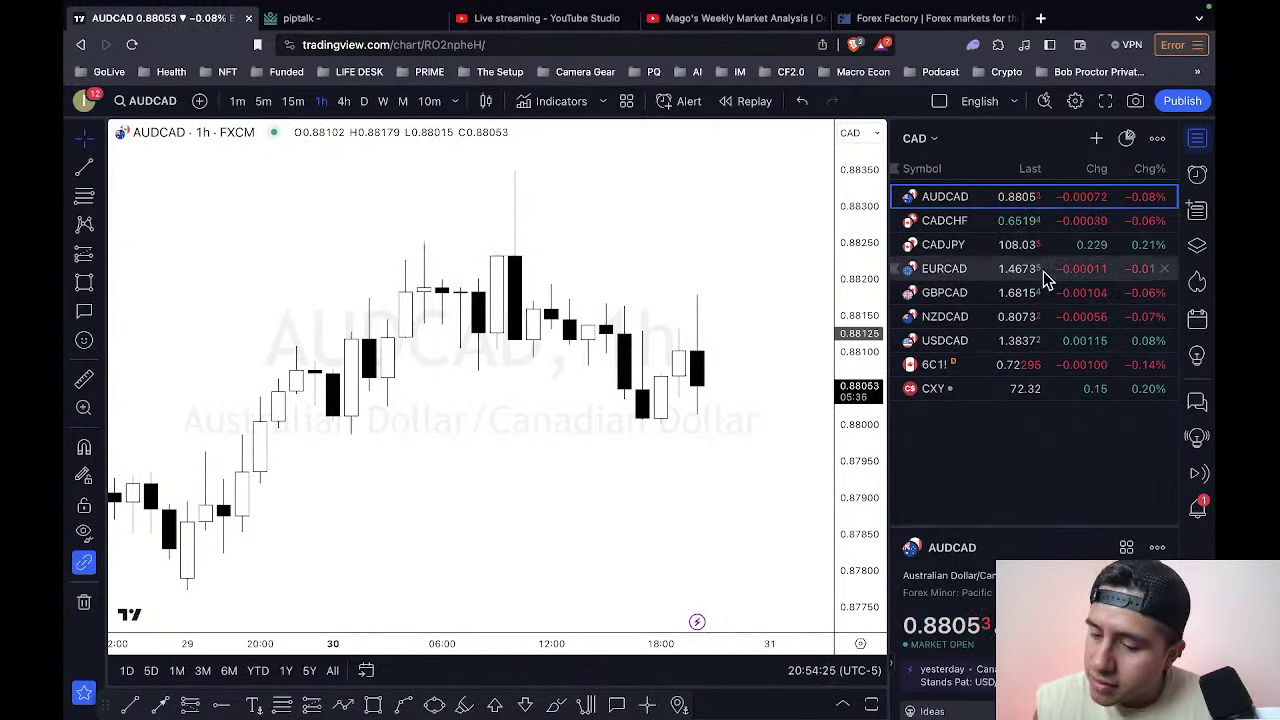
# Step: Show the AUDCAD chart full screen without the watchlist and view it on the 4h, 1h and 15-minute timeframes
pyautogui.click(1198, 141)
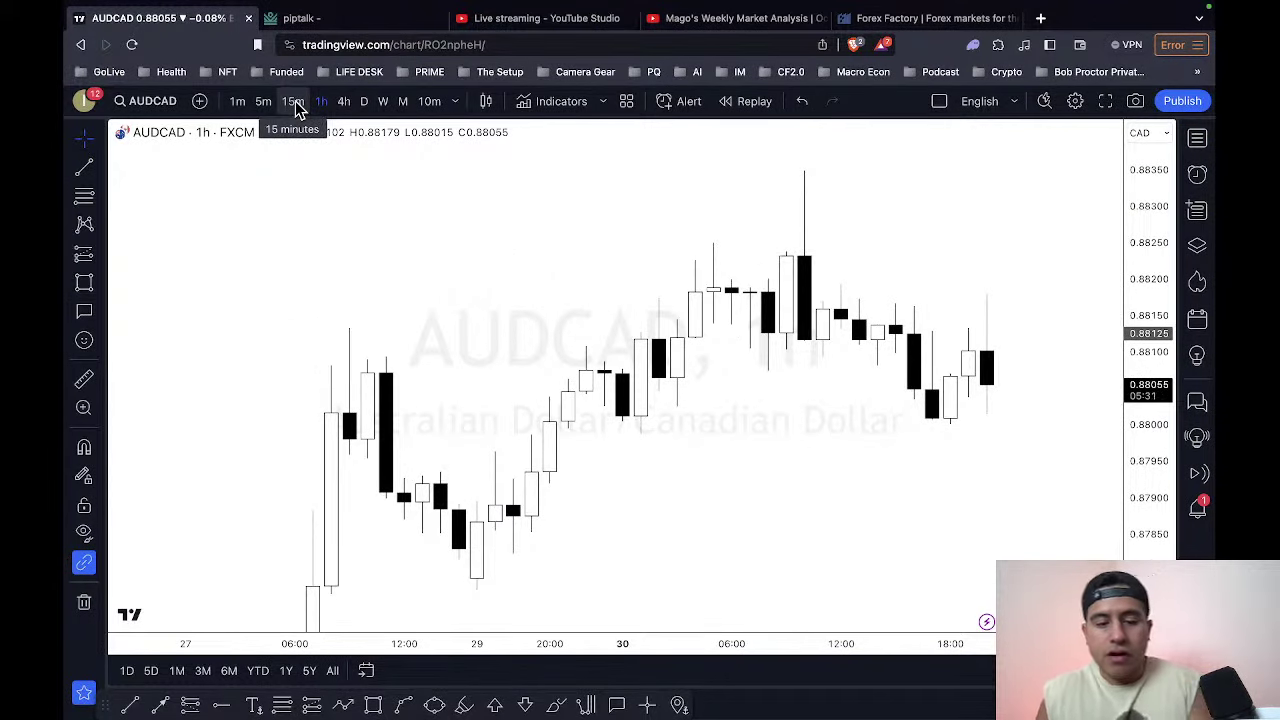
pyautogui.hotkey('shift', 'f')
pyautogui.write('4h')
pyautogui.press('Return')
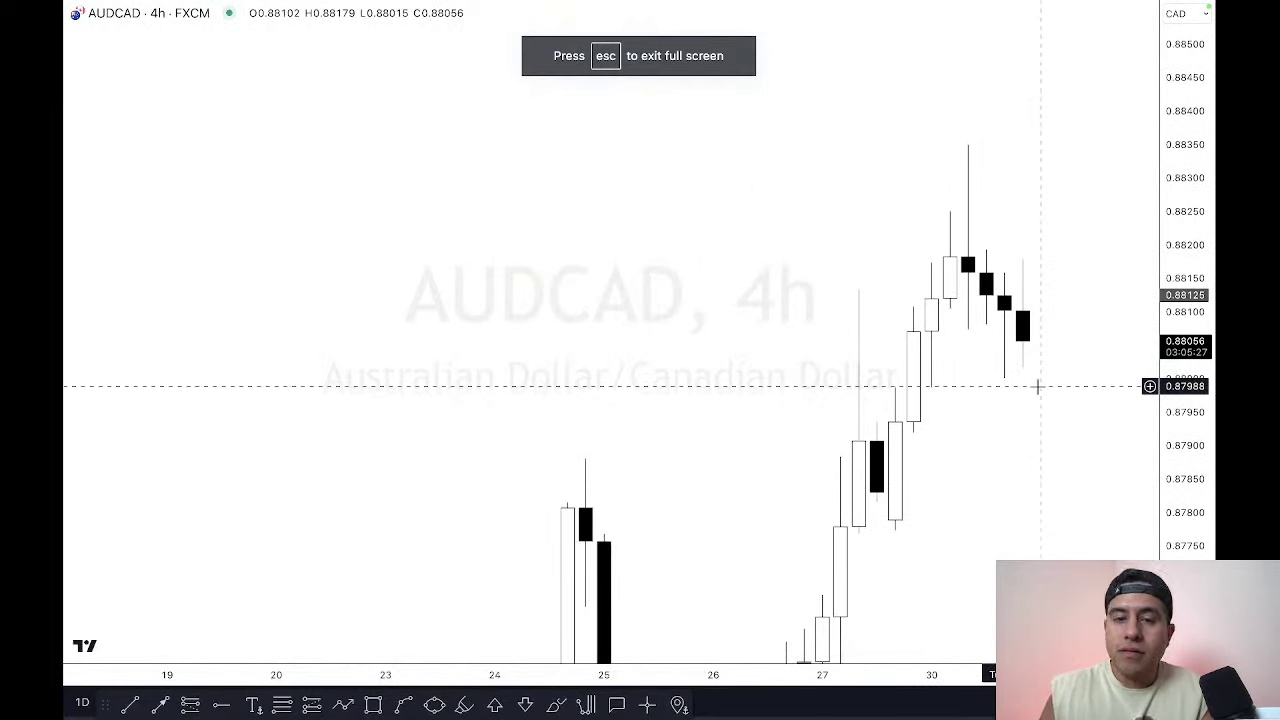
pyautogui.write('1h')
pyautogui.press('Return')
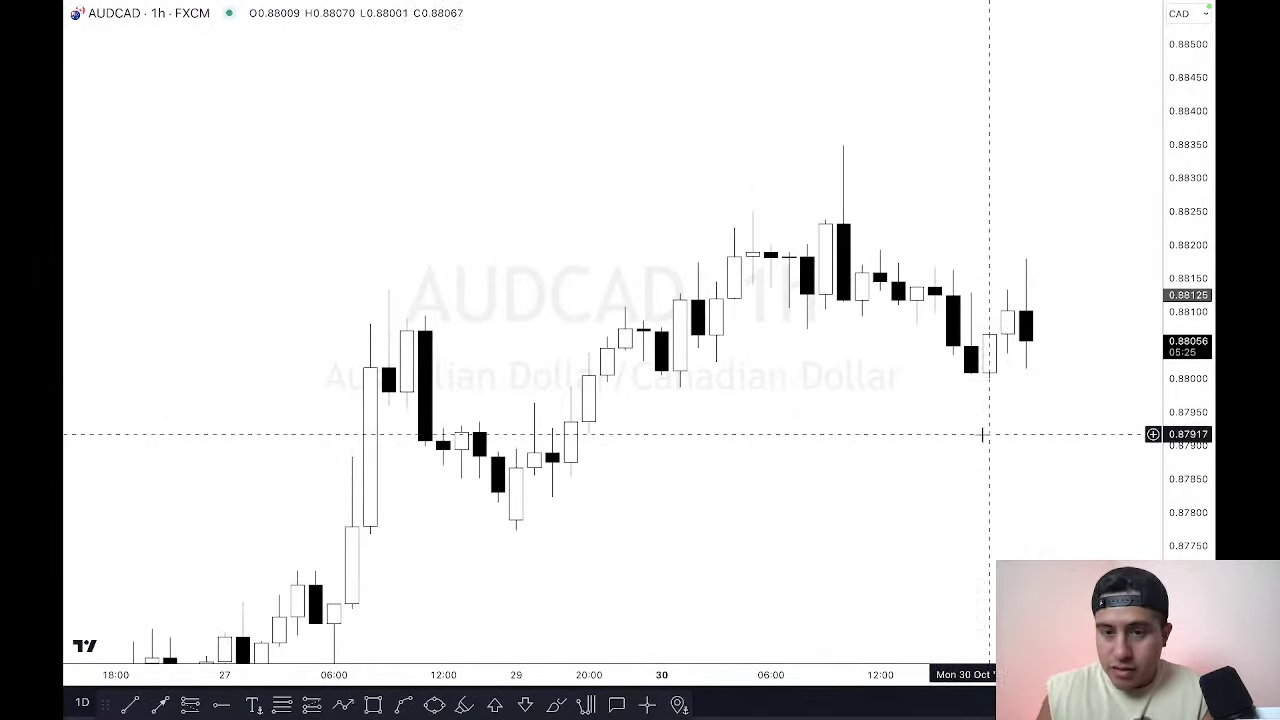
pyautogui.write('15')
pyautogui.press('Return')
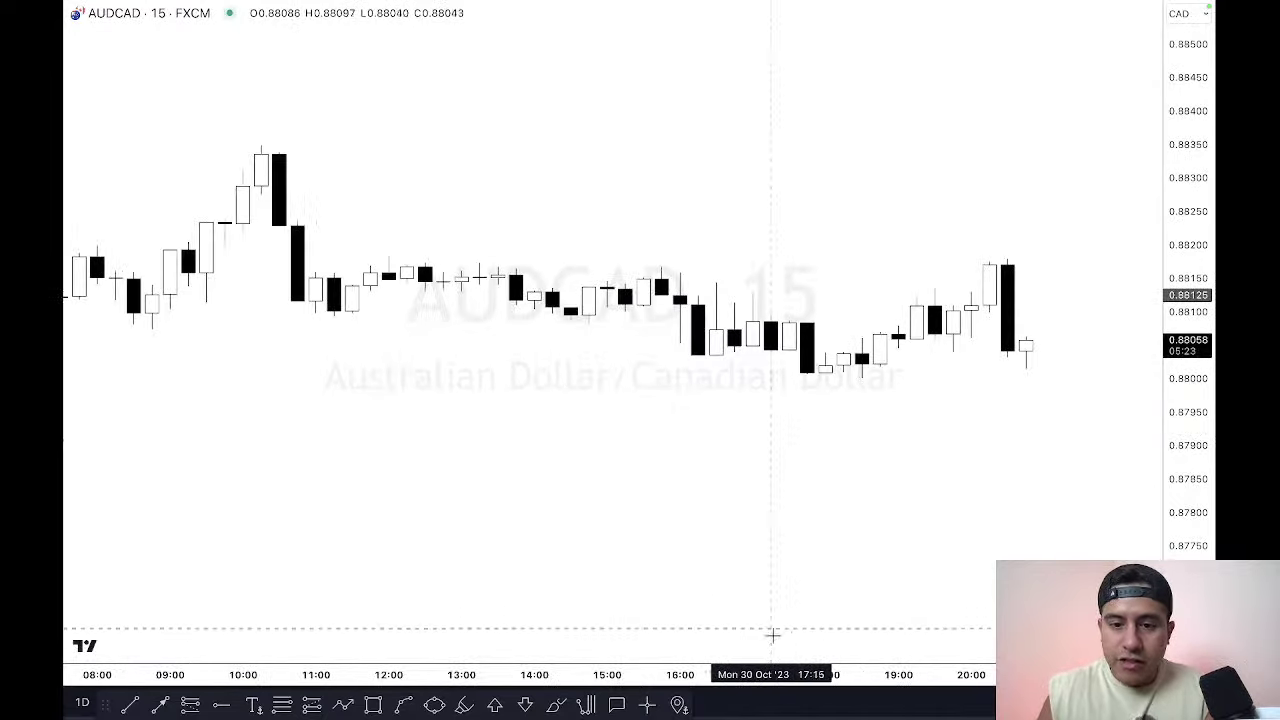
# Step: Set the AUDCAD chart to the 10-minute timeframe
pyautogui.scroll(-10, 966, 634)
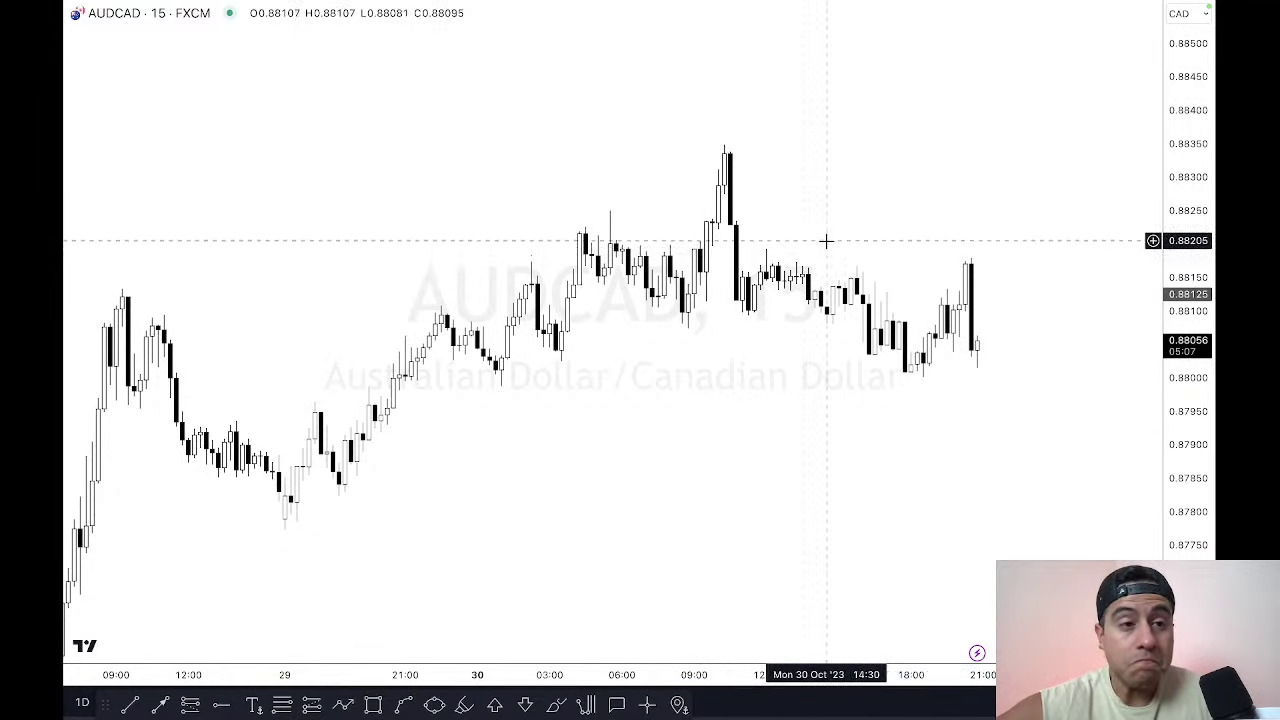
pyautogui.write('10')
pyautogui.press('Return')
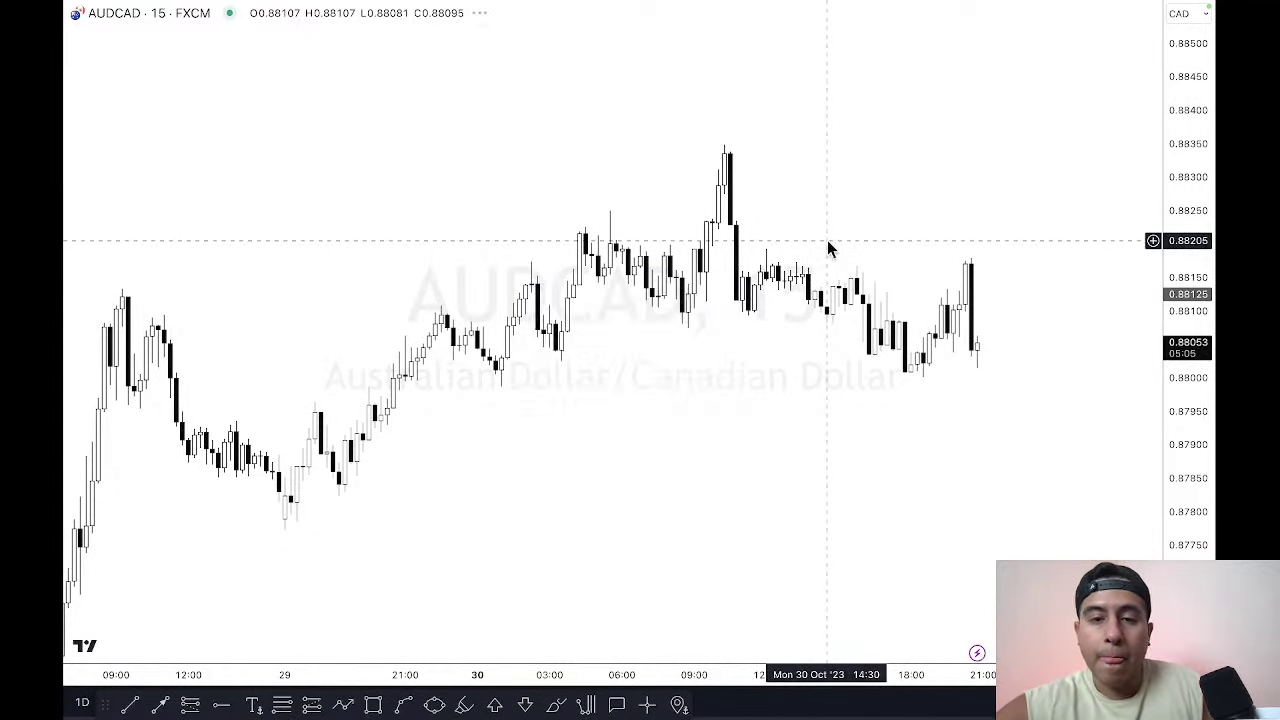
# Step: Draw a rectangle zone from 27 Oct 05:50 at about 0.87698 down to the low before the rally, extending past the latest candles
pyautogui.moveTo(758, 676); pyautogui.dragTo(1006, 483)
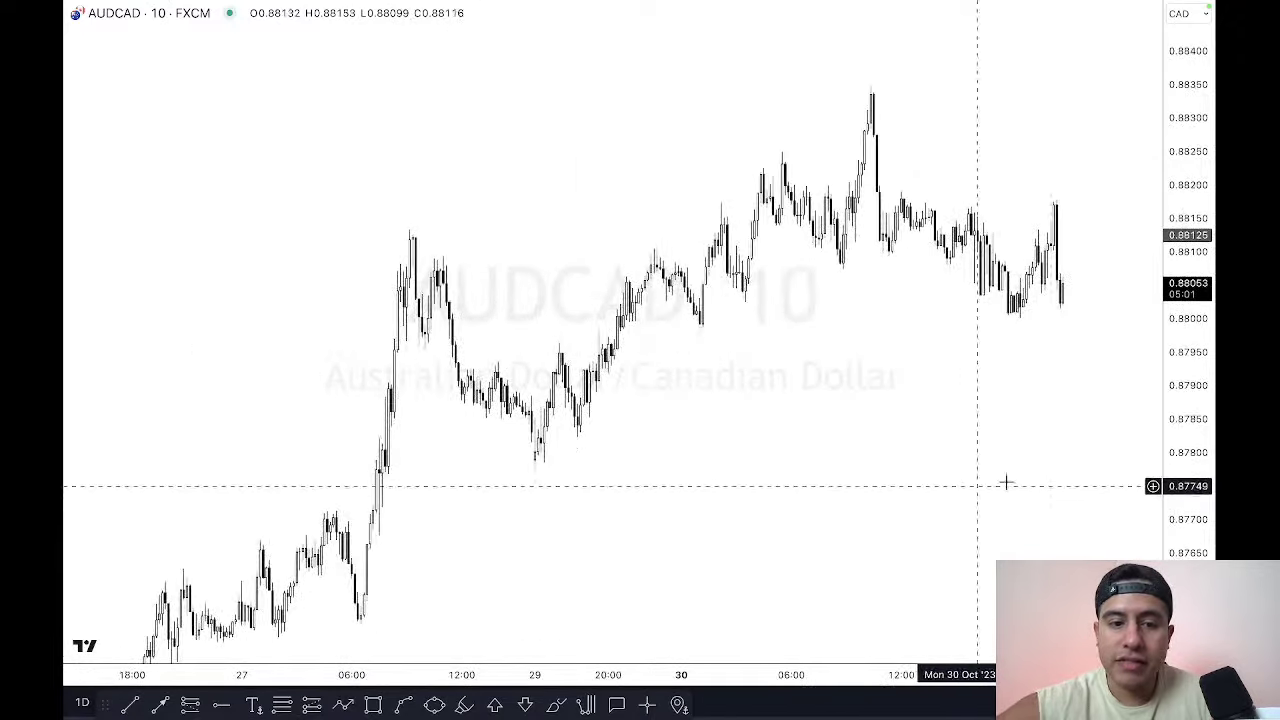
pyautogui.moveTo(1057, 426); pyautogui.dragTo(994, 412)
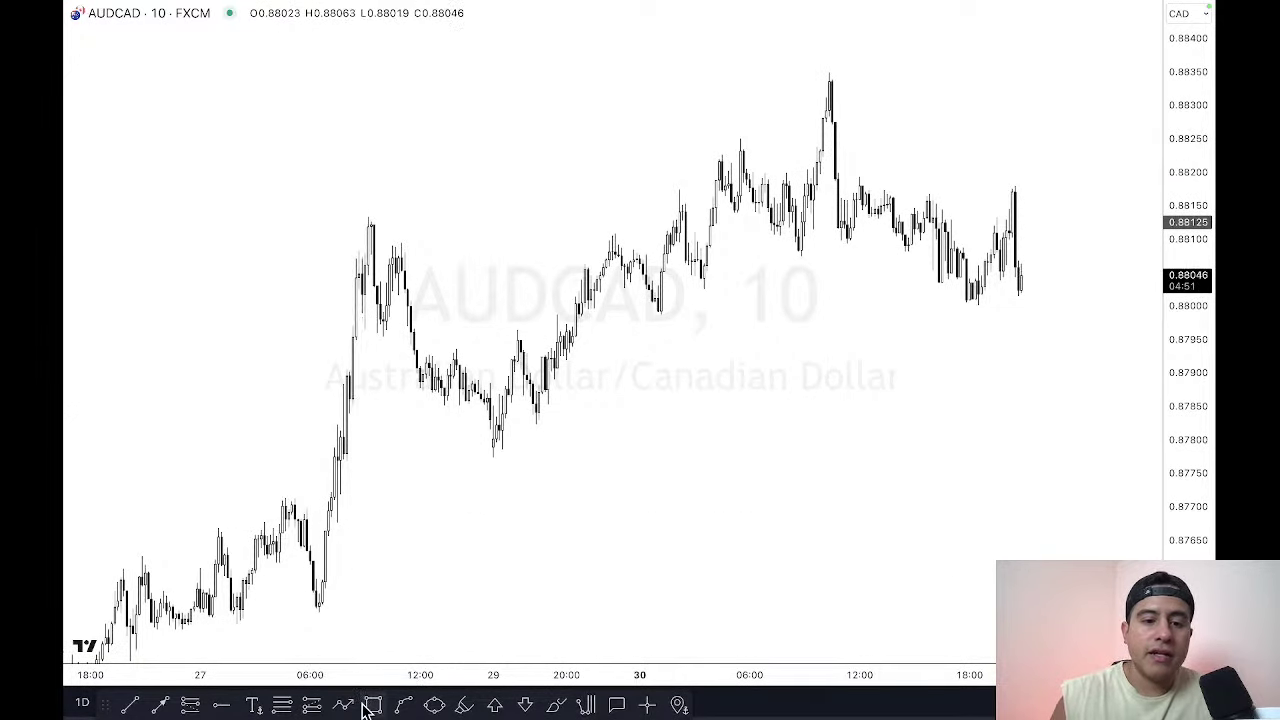
pyautogui.hotkey('alt', 'shift', 'r')
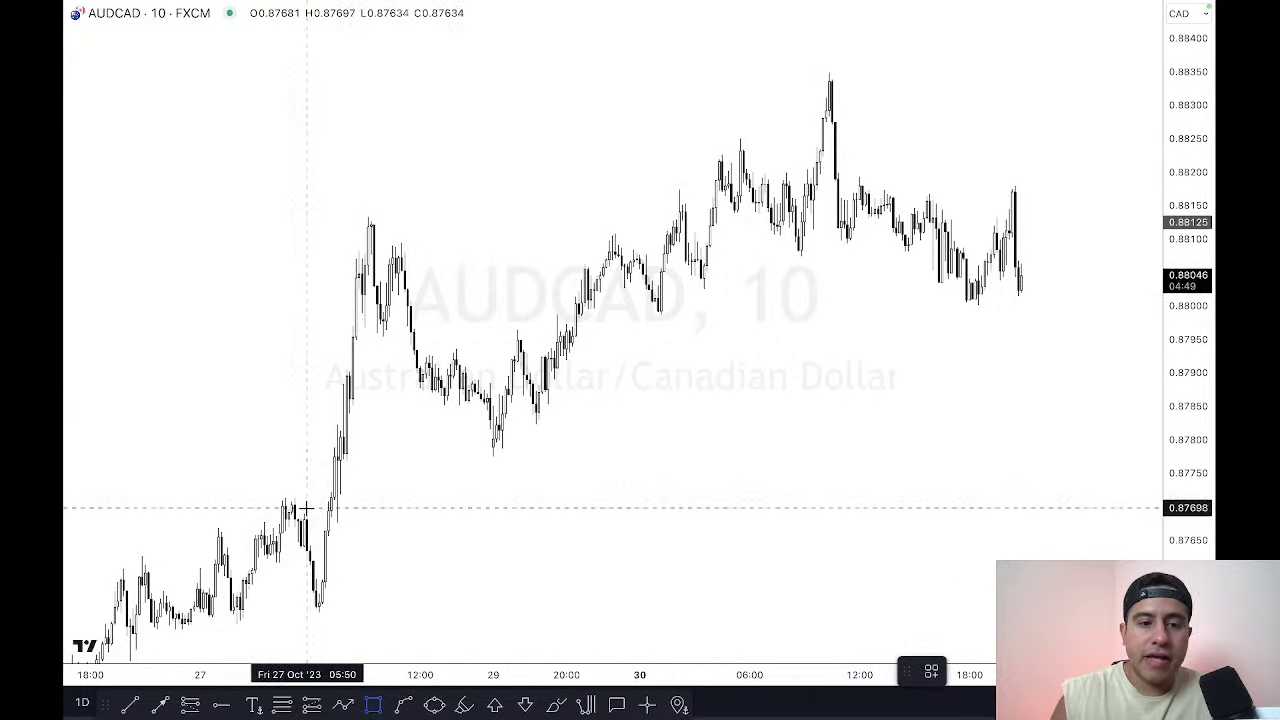
pyautogui.moveTo(306, 508); pyautogui.dragTo(935, 571)
pyautogui.moveTo(1103, 568)
pyautogui.mouseDown()
pyautogui.moveTo(1128, 580)
pyautogui.moveTo(1121, 611)
pyautogui.mouseUp()
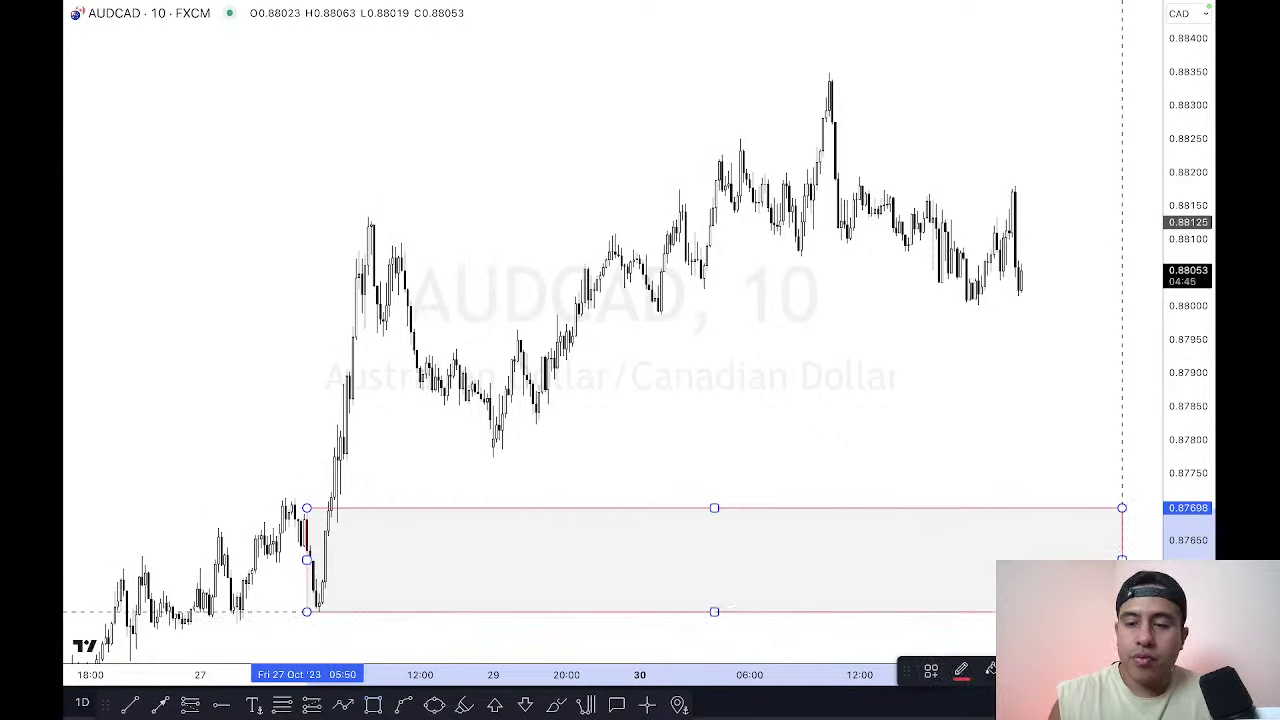
# Step: Send the AUDCAD rectangle zone behind the candles
pyautogui.rightClick(1125, 510)
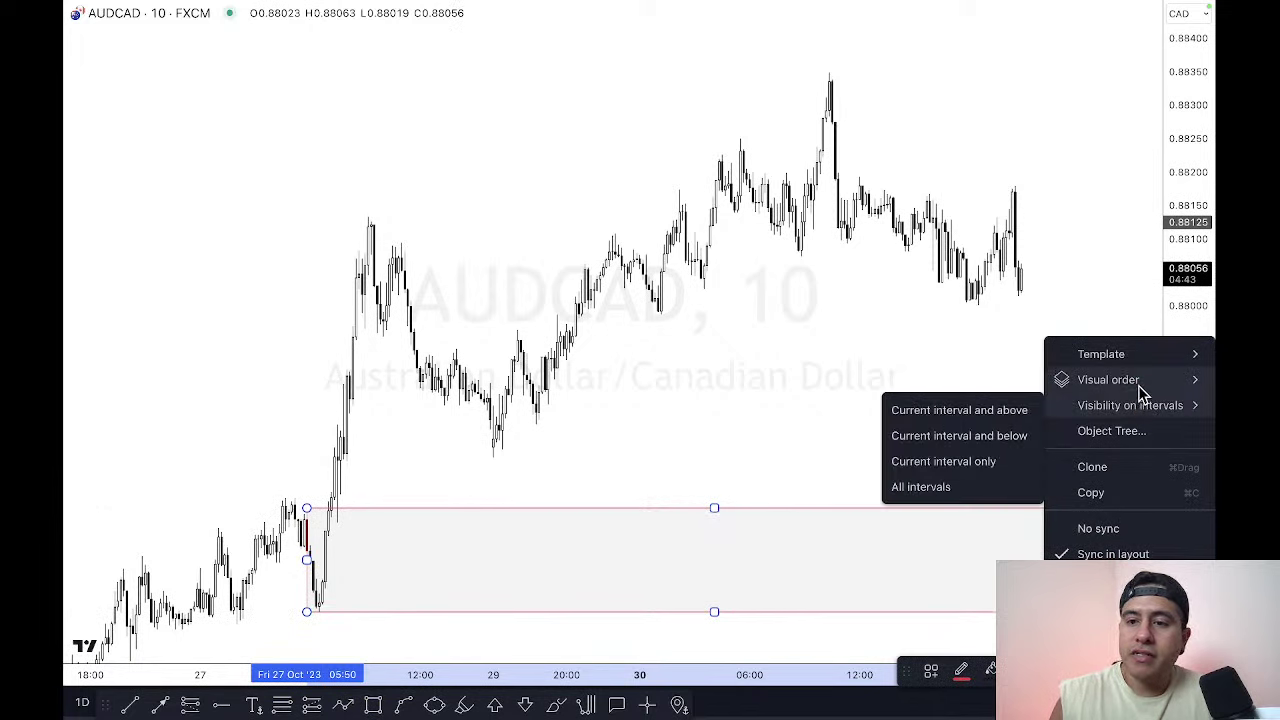
pyautogui.moveTo(1075, 388)
pyautogui.click(983, 410)
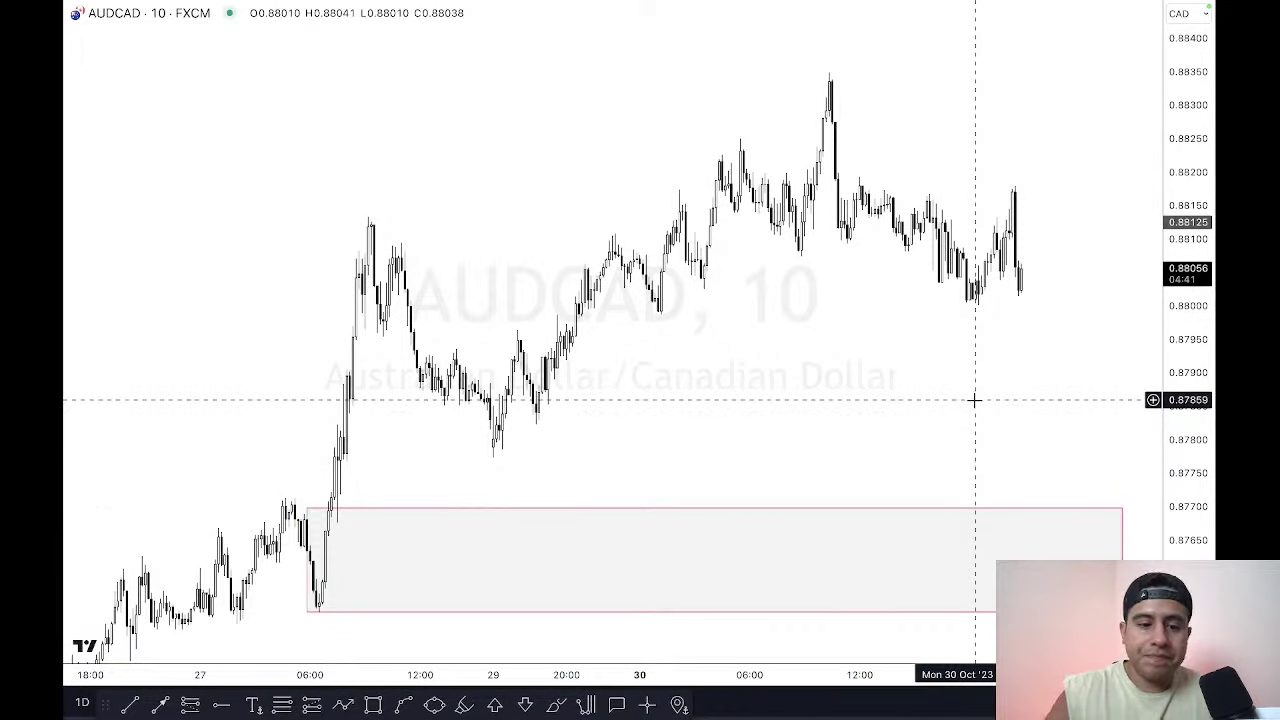
# Step: Set the AUDCAD chart to the 15-minute timeframe and compress the price scale so the whole zone fits
pyautogui.write('15')
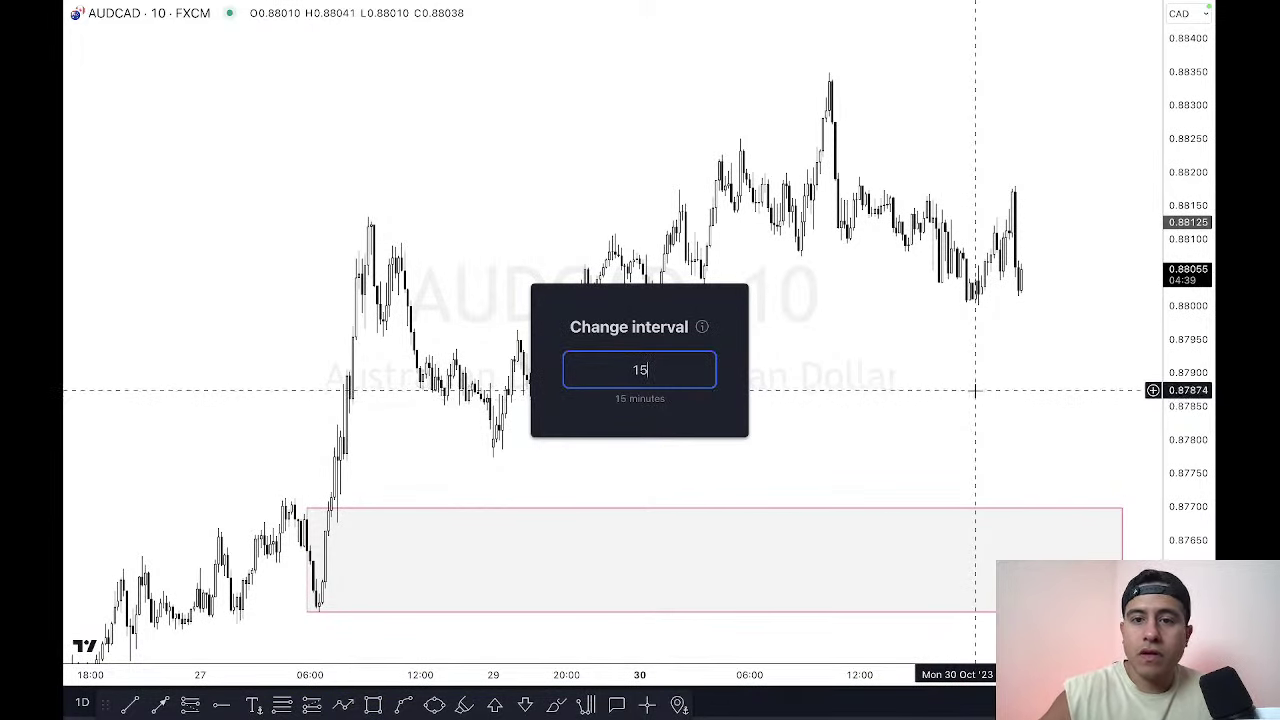
pyautogui.press('Return')
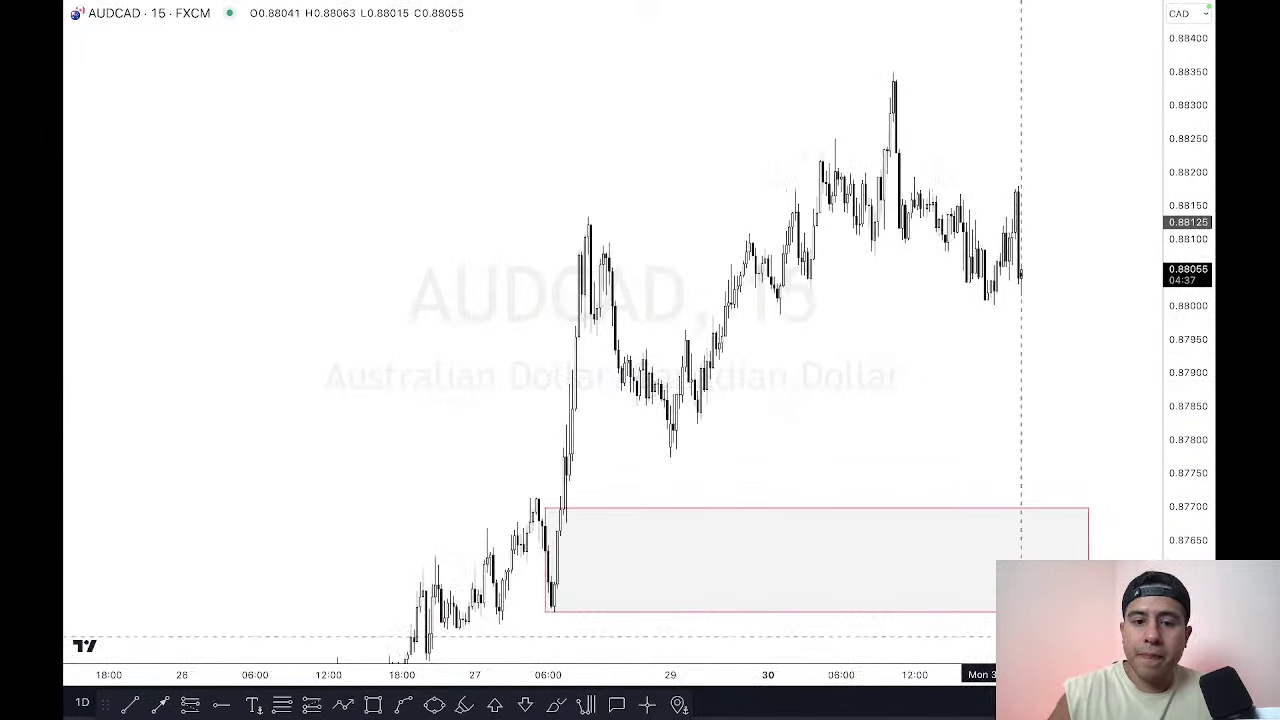
pyautogui.scroll(2, 425, 571)
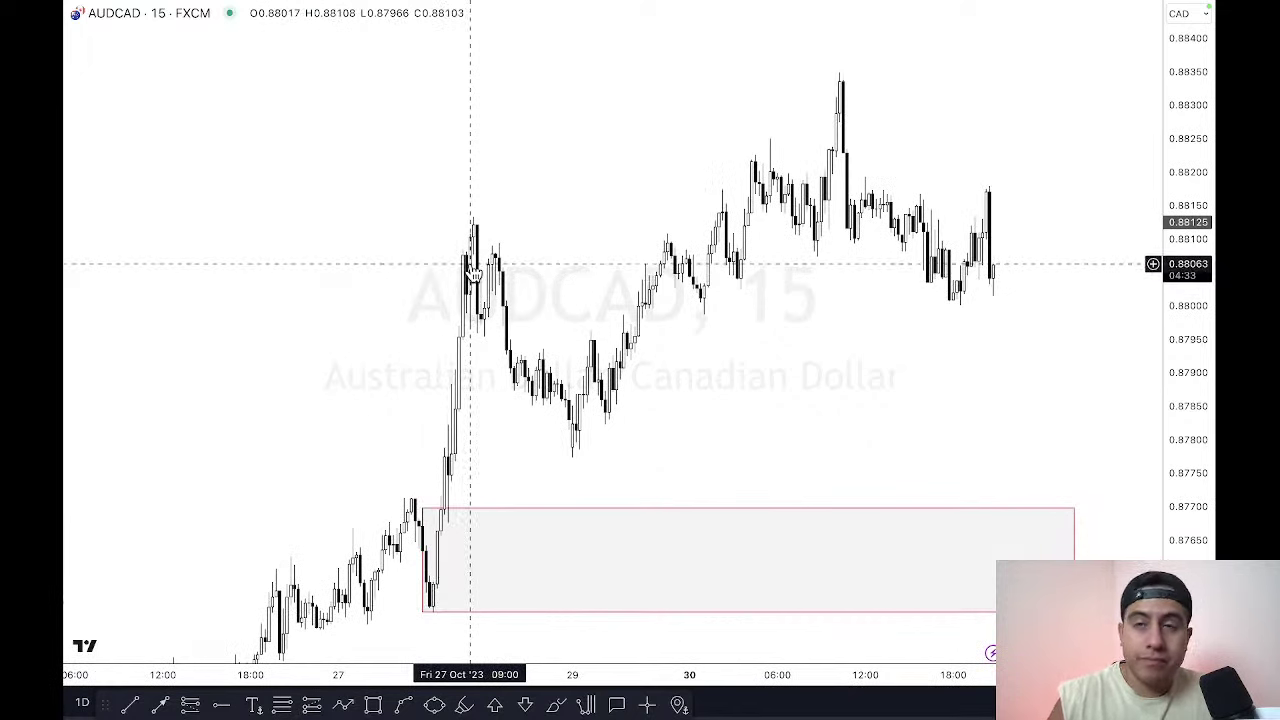
pyautogui.moveTo(1195, 446); pyautogui.dragTo(1185, 514)
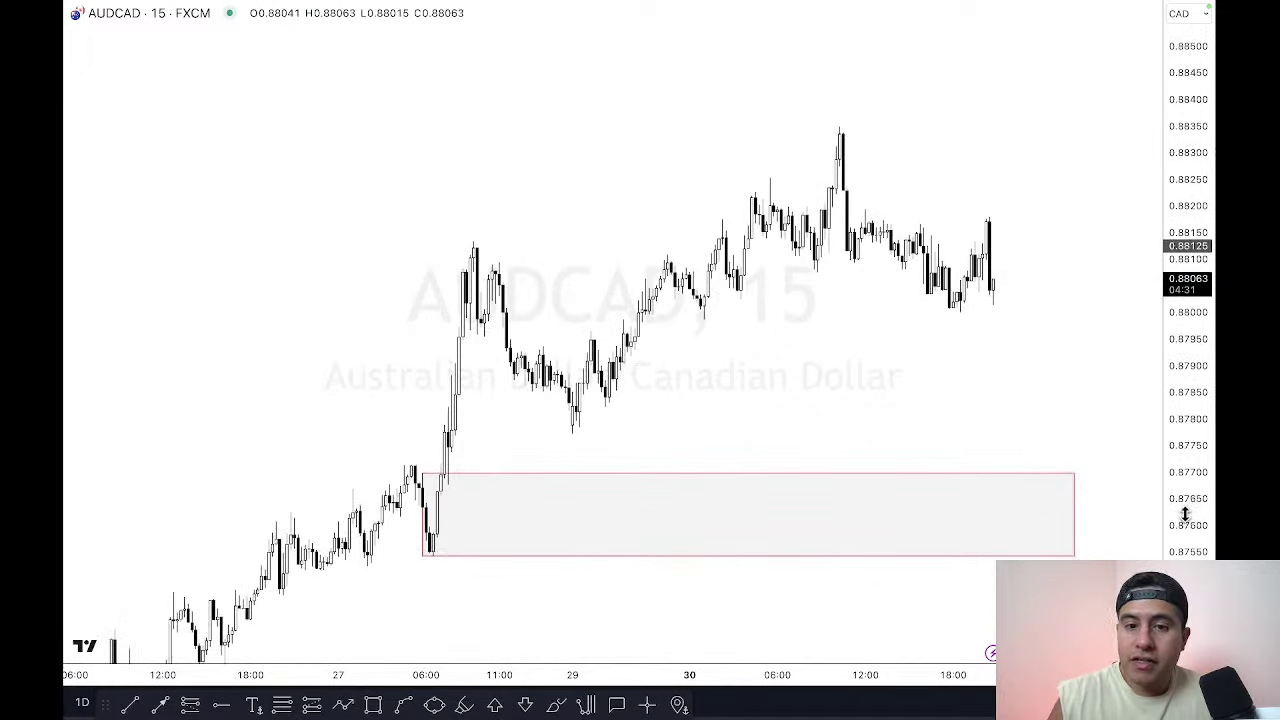
# Step: Change the border colour of the lower AUDCAD rectangle zone to light blue
pyautogui.doubleClick(1074, 469)
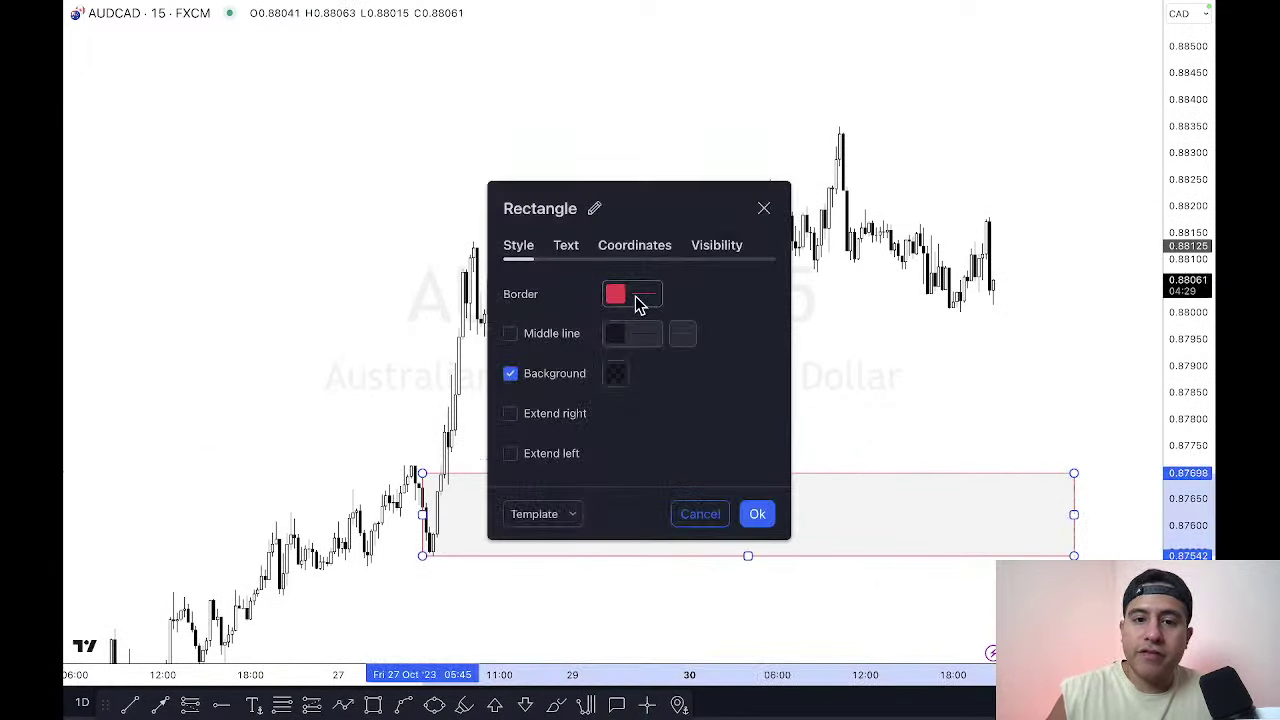
pyautogui.click(637, 297)
pyautogui.click(655, 517)
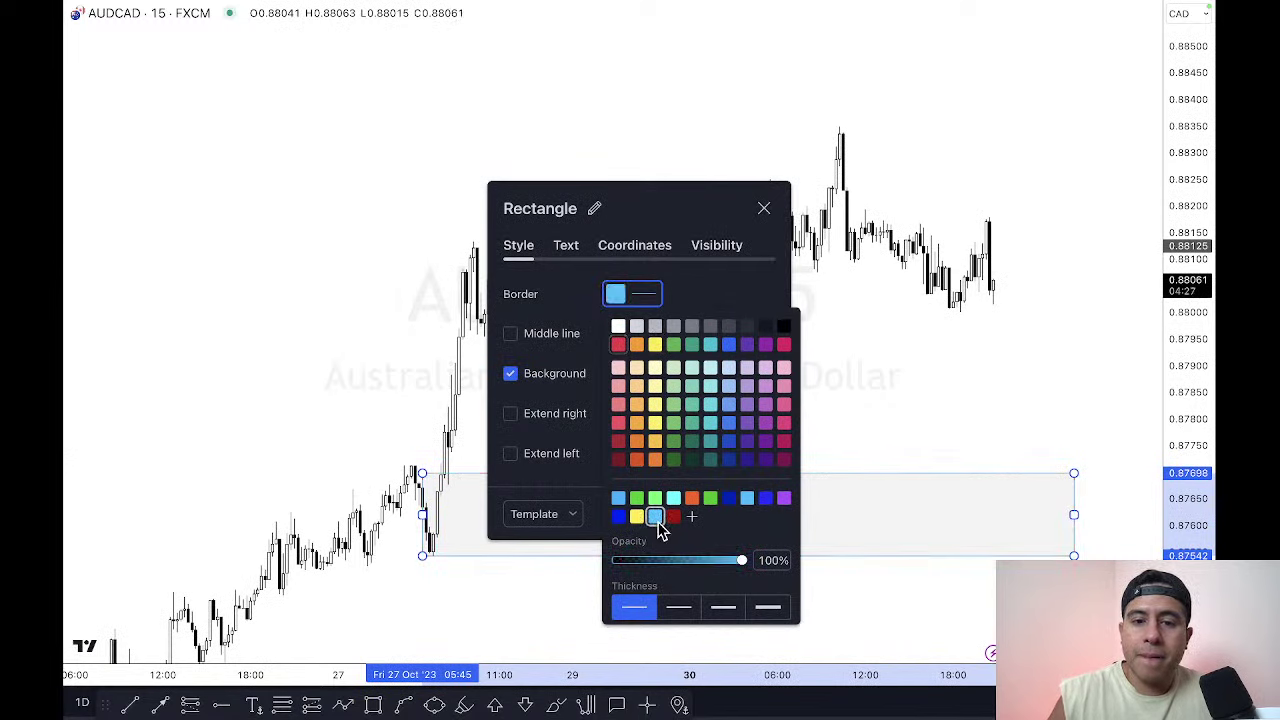
pyautogui.click(720, 289)
pyautogui.click(757, 514)
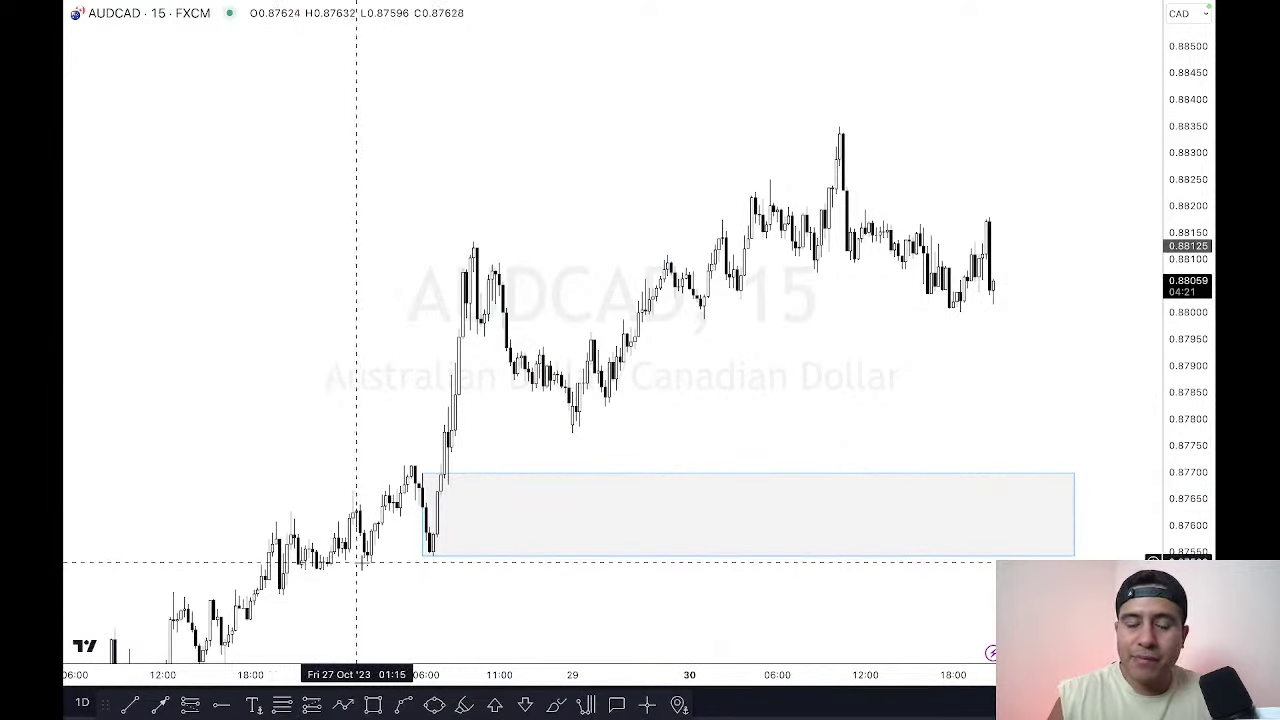
# Step: Draw a rectangle zone around the 30 Oct peak from 09:45, about 0.88196 to 0.88349, extending past the latest candles, and send it to back
pyautogui.moveTo(544, 196); pyautogui.dragTo(472, 207)
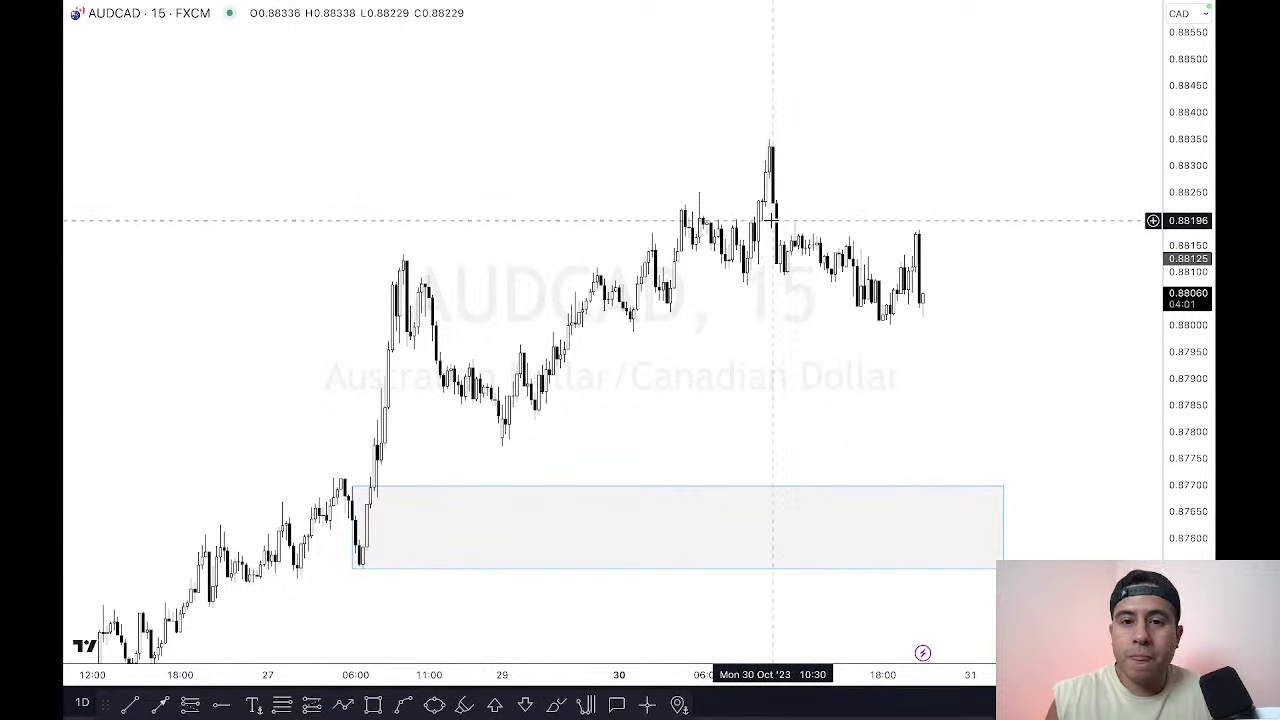
pyautogui.click(373, 705)
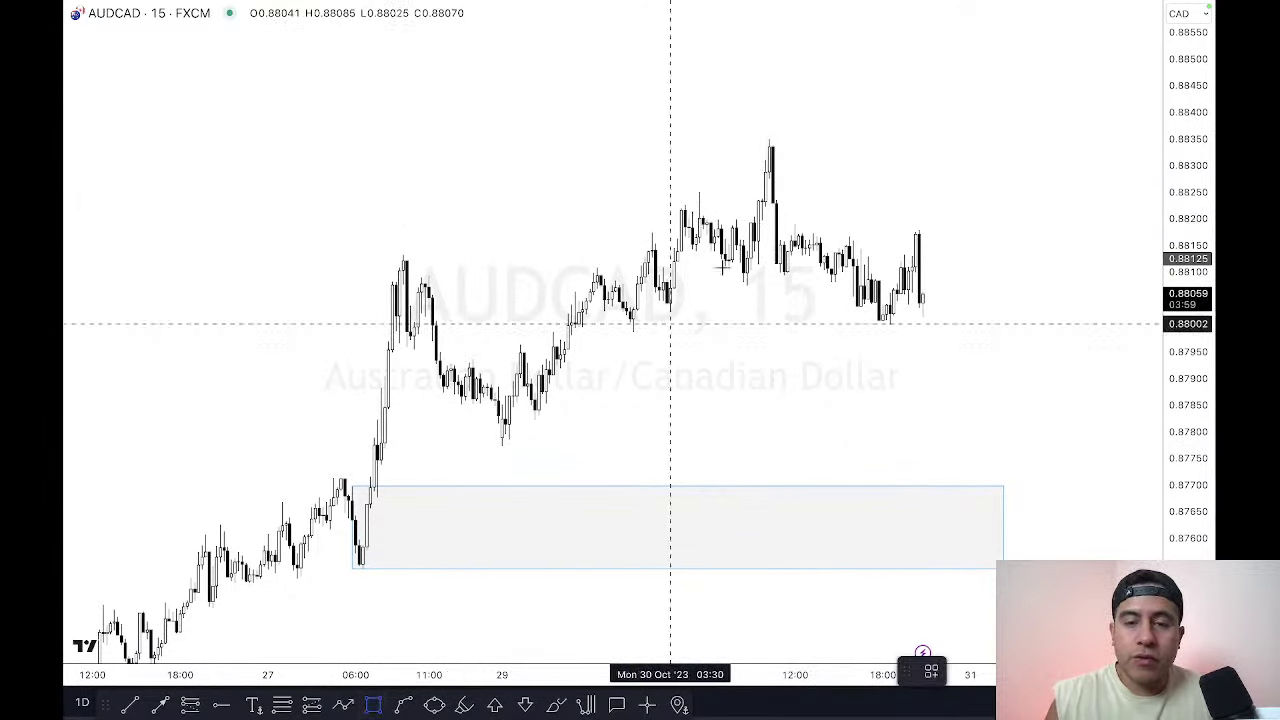
pyautogui.moveTo(762, 219)
pyautogui.mouseDown()
pyautogui.moveTo(1034, 174)
pyautogui.moveTo(1071, 160)
pyautogui.moveTo(1076, 139)
pyautogui.mouseUp()
pyautogui.rightClick(1076, 139)
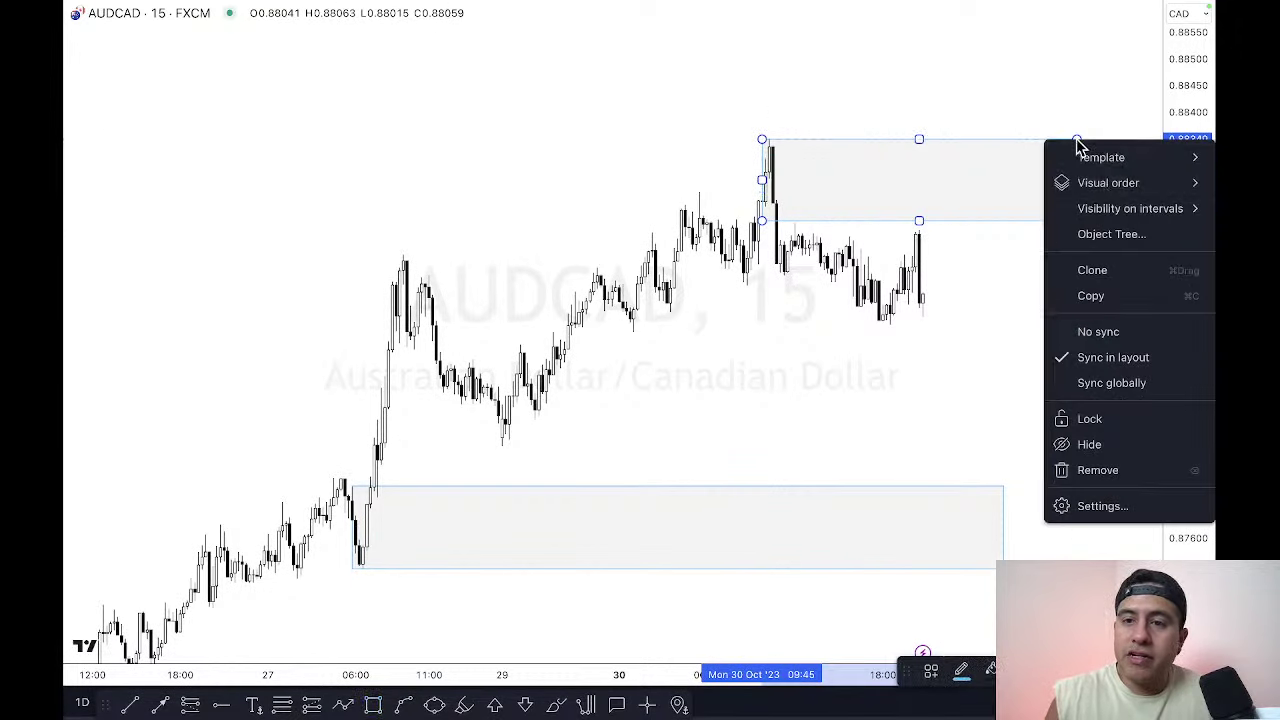
pyautogui.moveTo(1108, 193)
pyautogui.click(1005, 216)
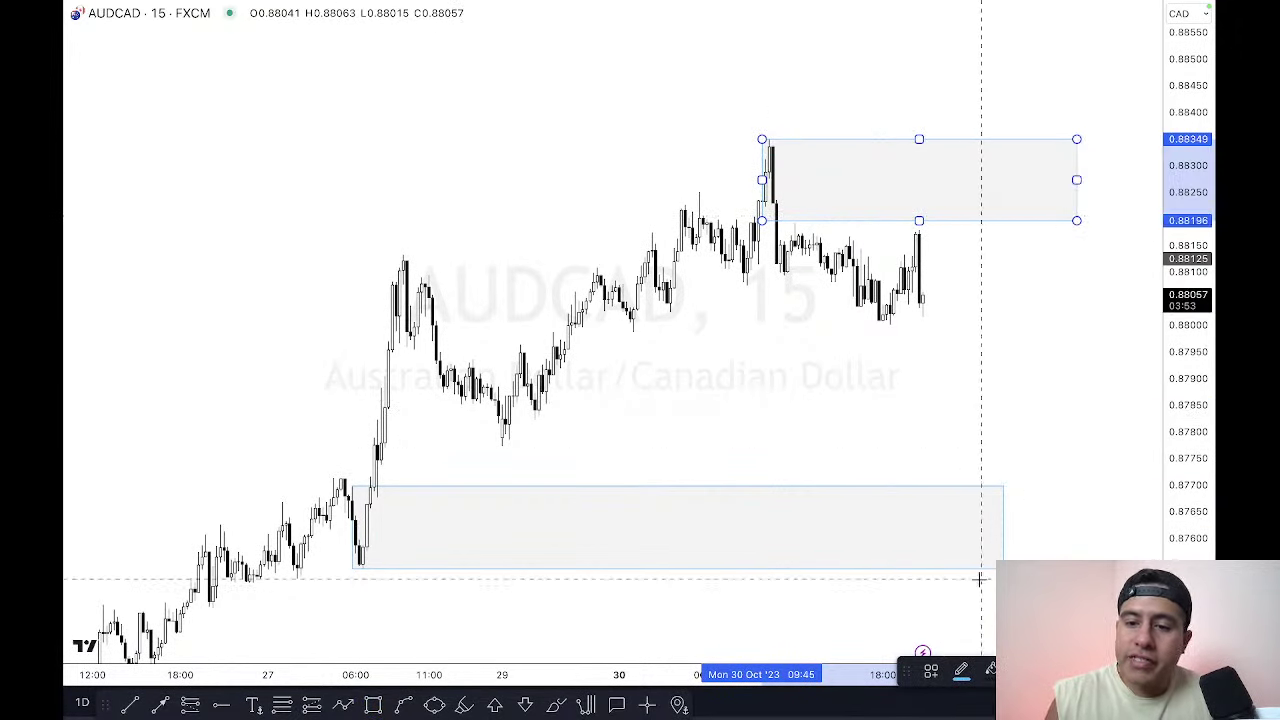
# Step: Change the border colour of the upper AUDCAD rectangle zone to red
pyautogui.click(960, 672)
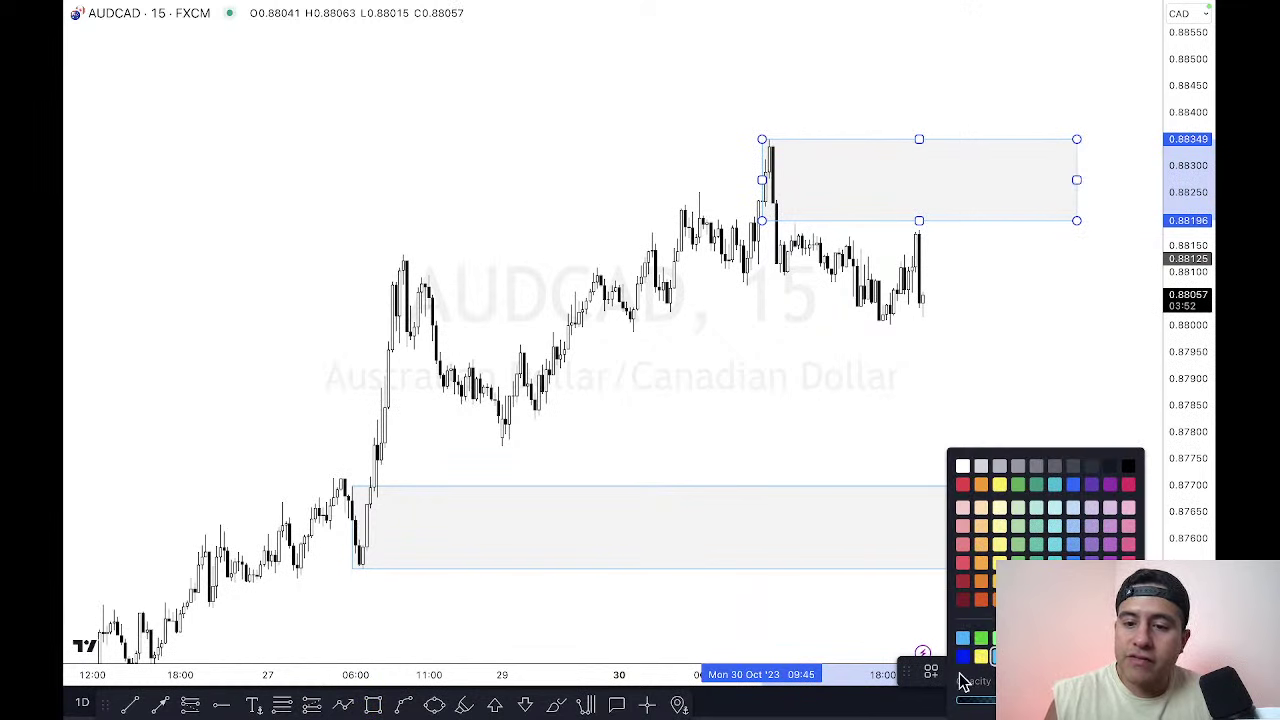
pyautogui.click(962, 486)
pyautogui.click(988, 360)
# Step: Stretch the lower blue zone forward in time so its end lines up with the end of the red zone
pyautogui.scroll(2, 1050, 674)
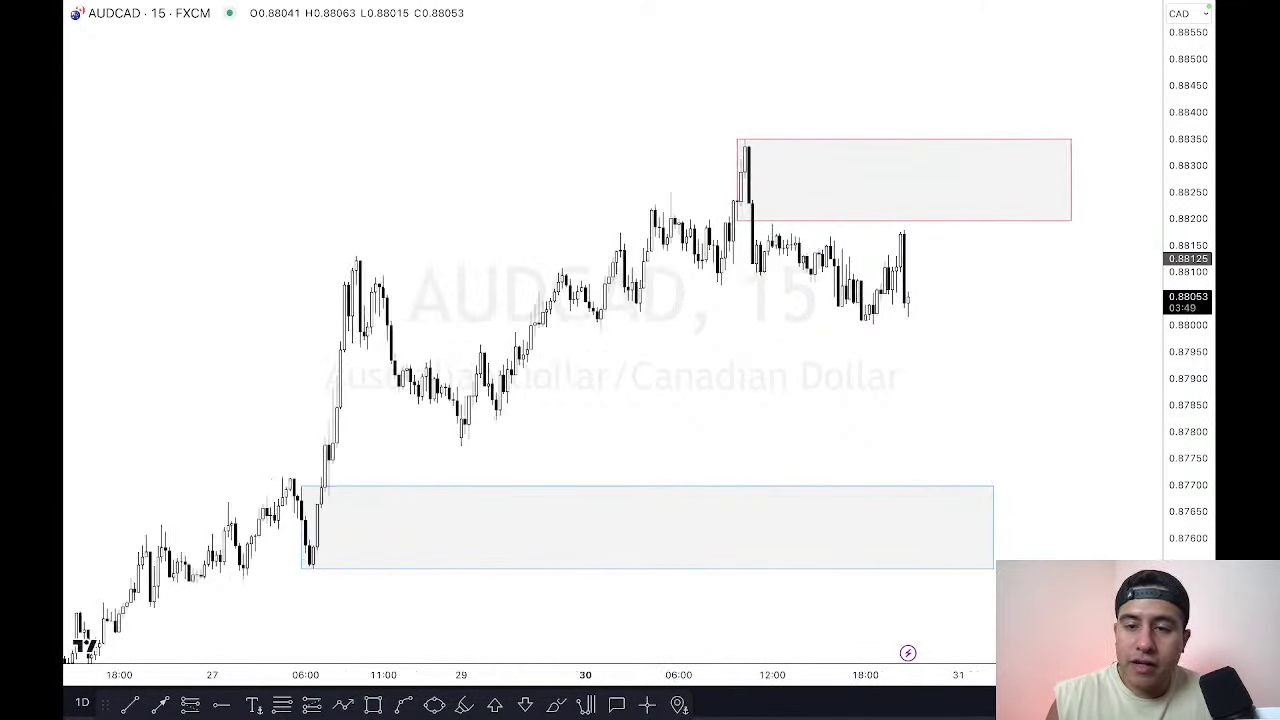
pyautogui.click(977, 543)
pyautogui.moveTo(981, 528); pyautogui.dragTo(1064, 525)
pyautogui.click(1067, 395)
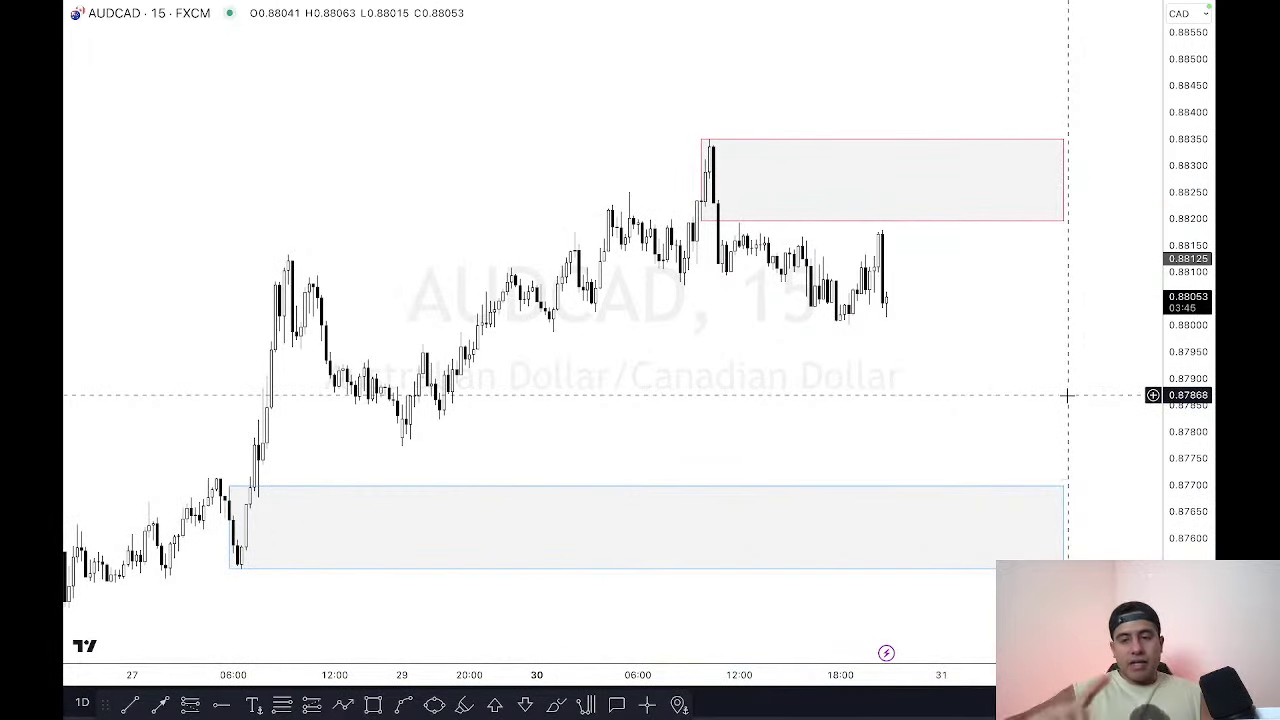
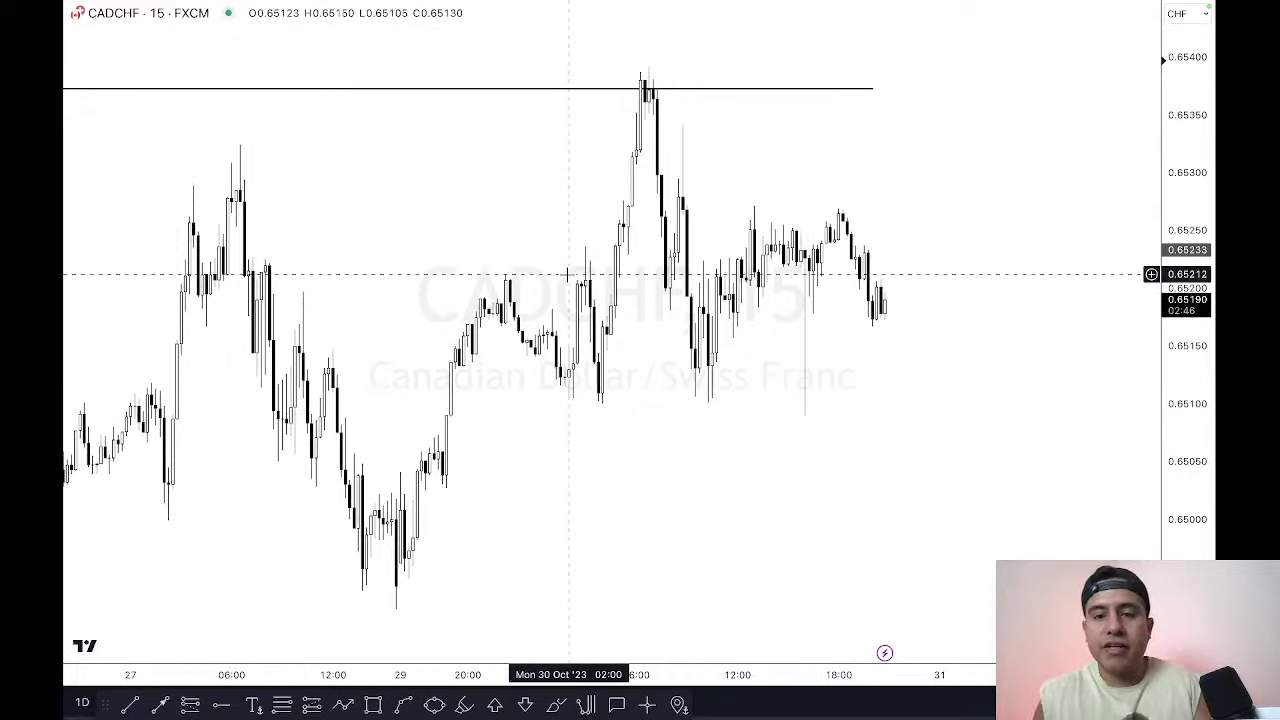
# Step: Compare the CADCHF 15-minute chart across the OANDA, FOREX.com and PEPPERSTONE data feeds, and return to OANDA
pyautogui.write('CADCHF')
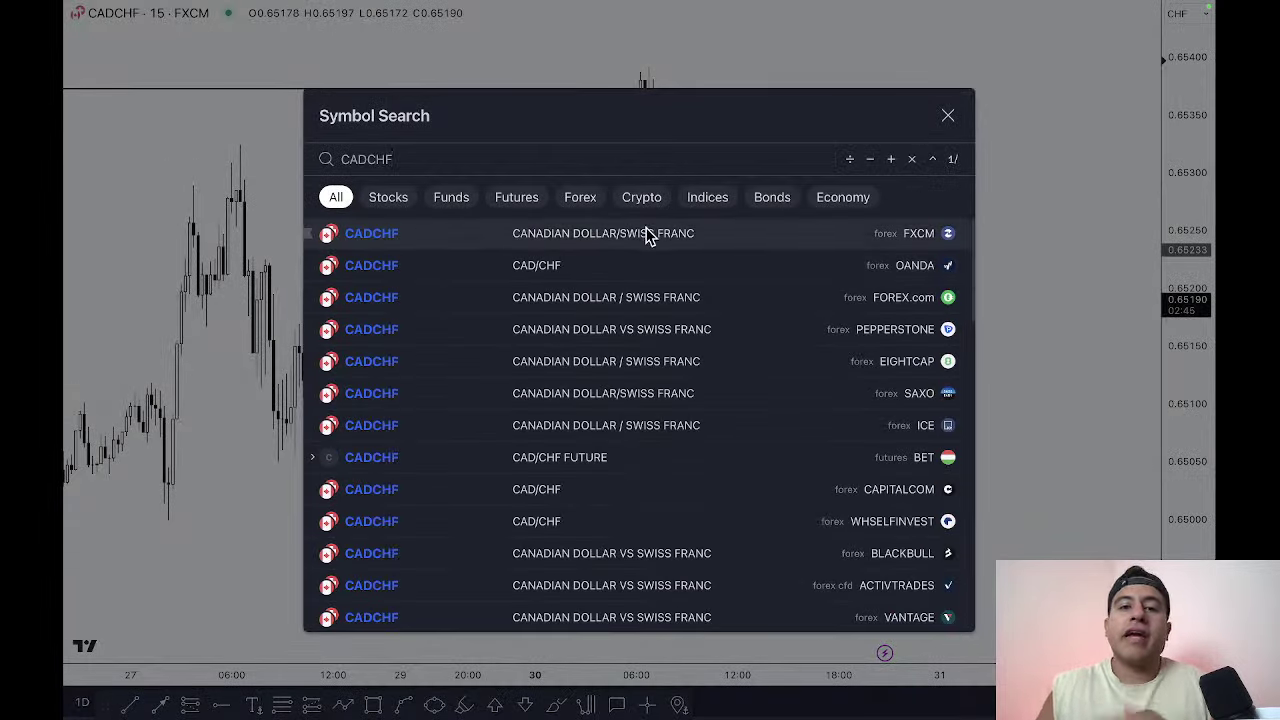
pyautogui.click(664, 267)
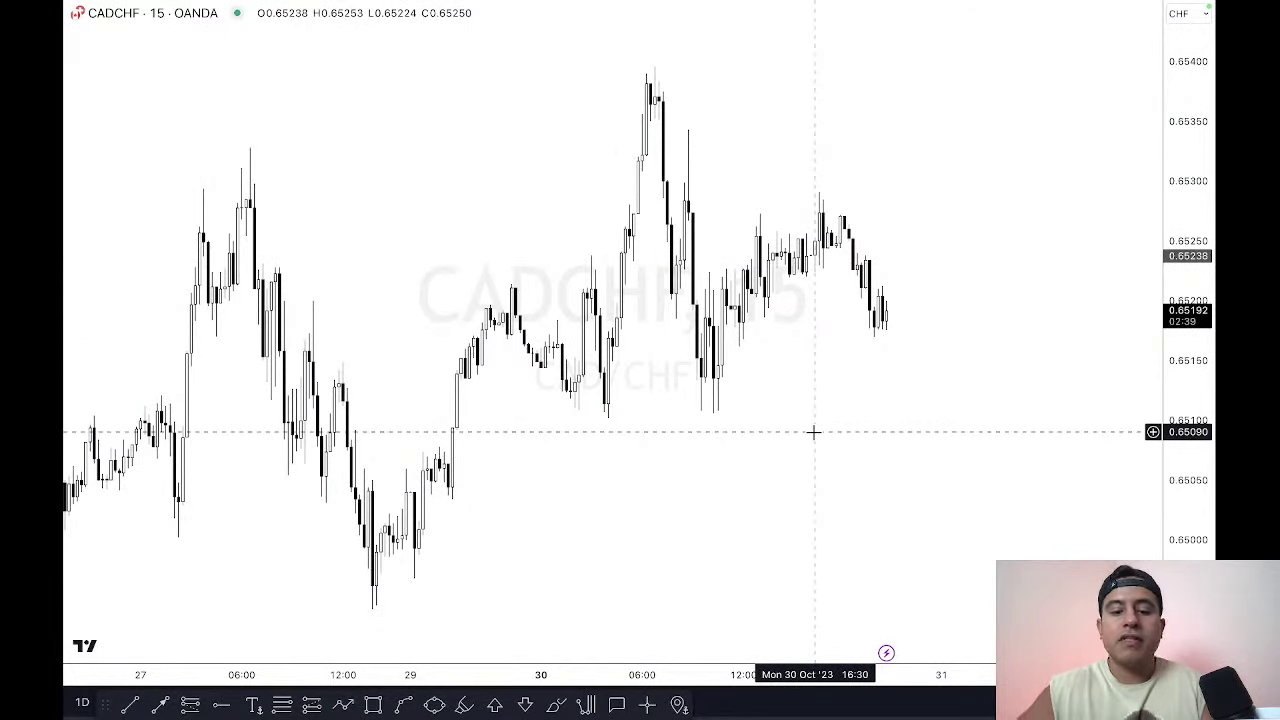
pyautogui.write('CADCHF')
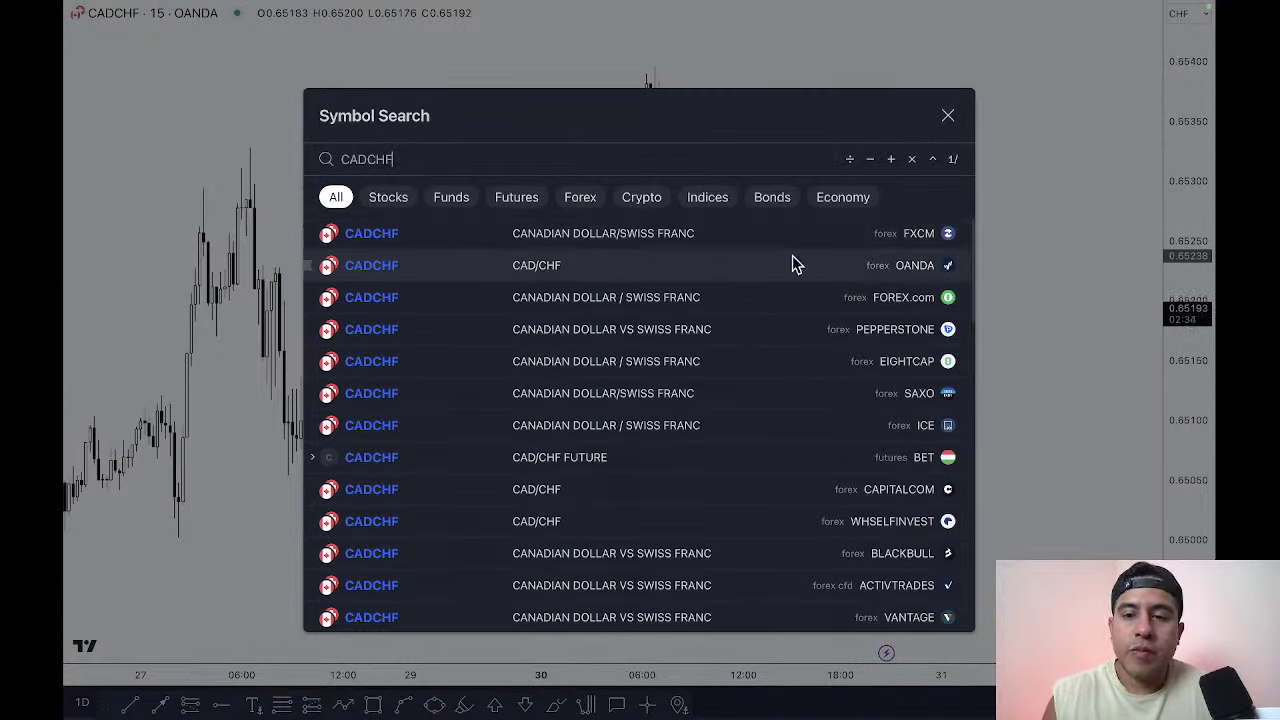
pyautogui.click(791, 297)
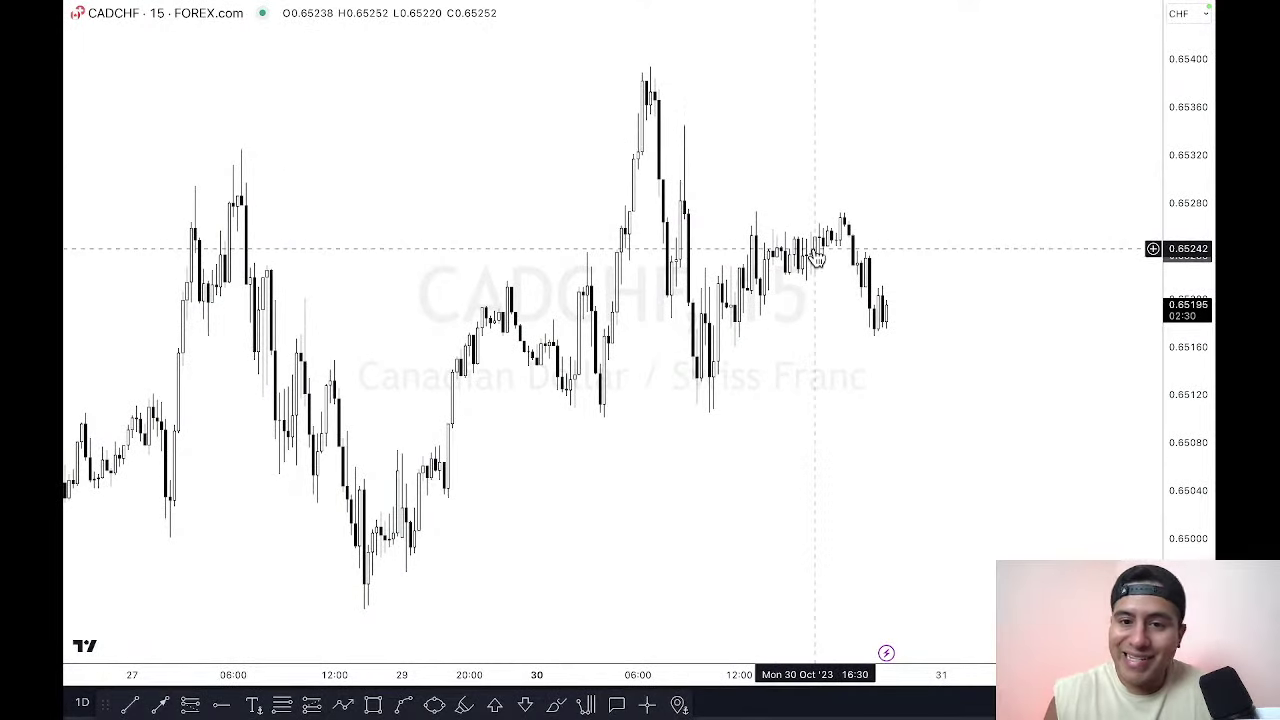
pyautogui.write('cadchf')
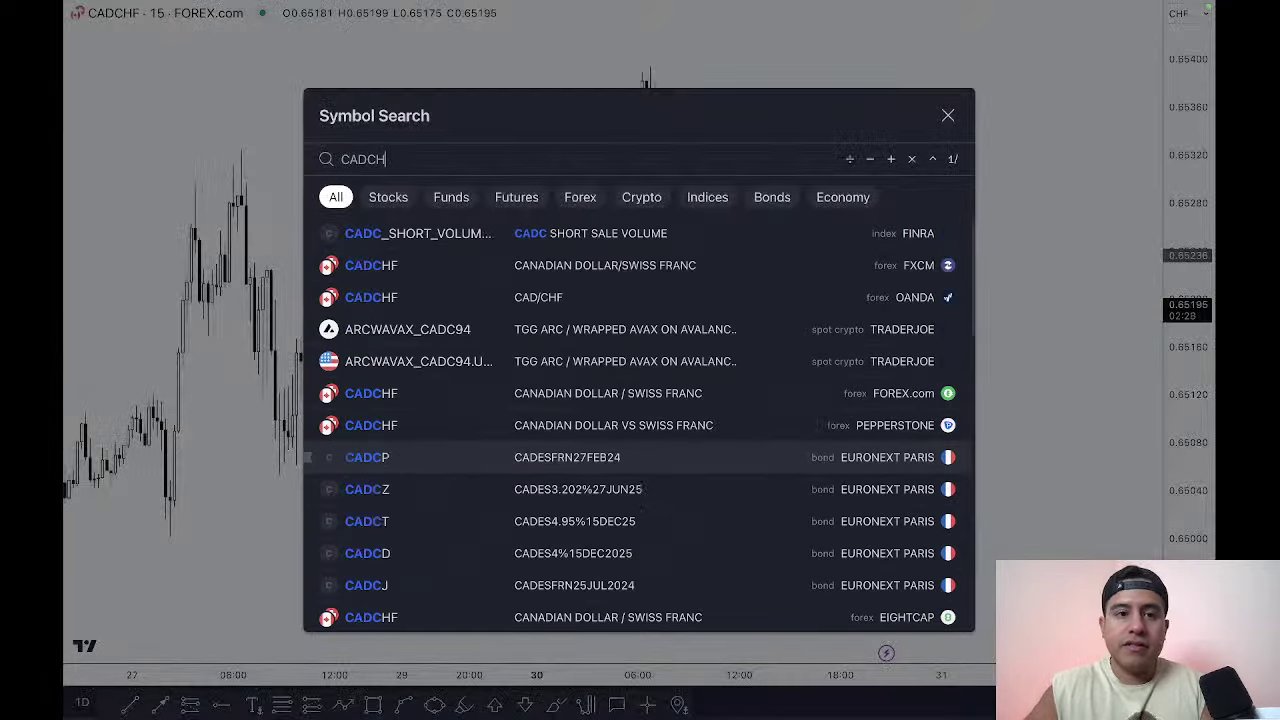
pyautogui.click(806, 329)
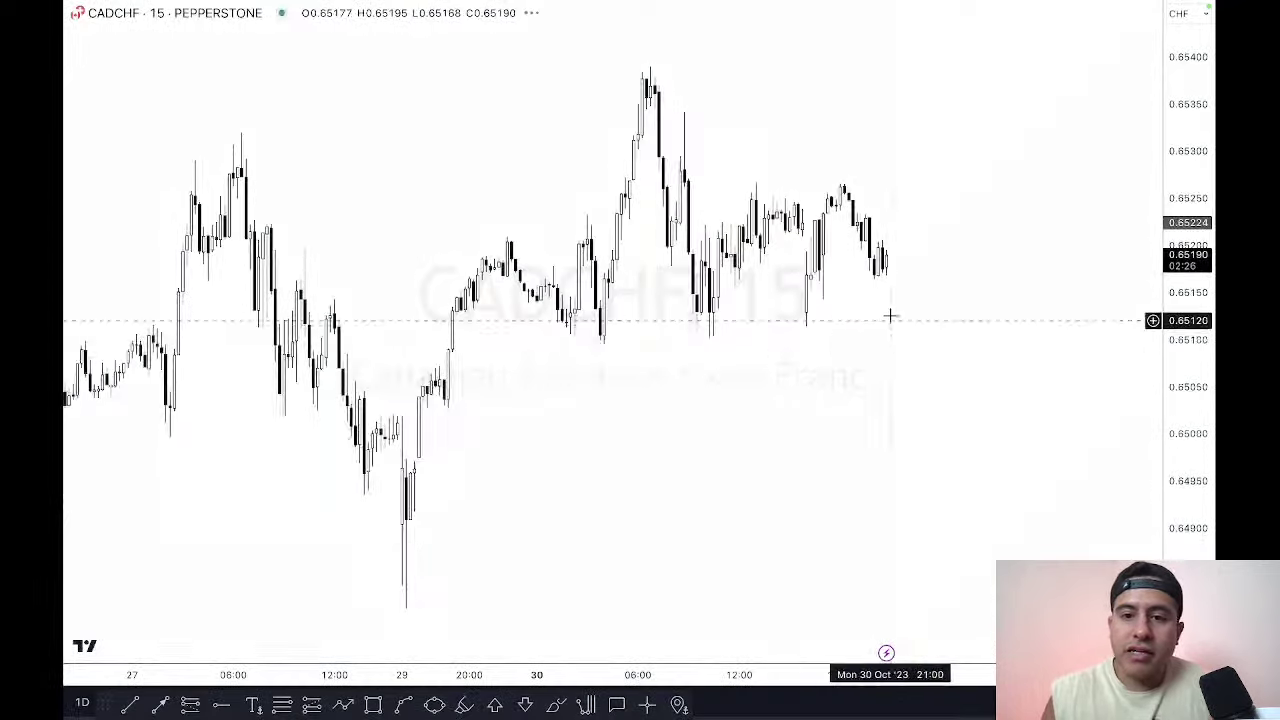
pyautogui.write('cadchf')
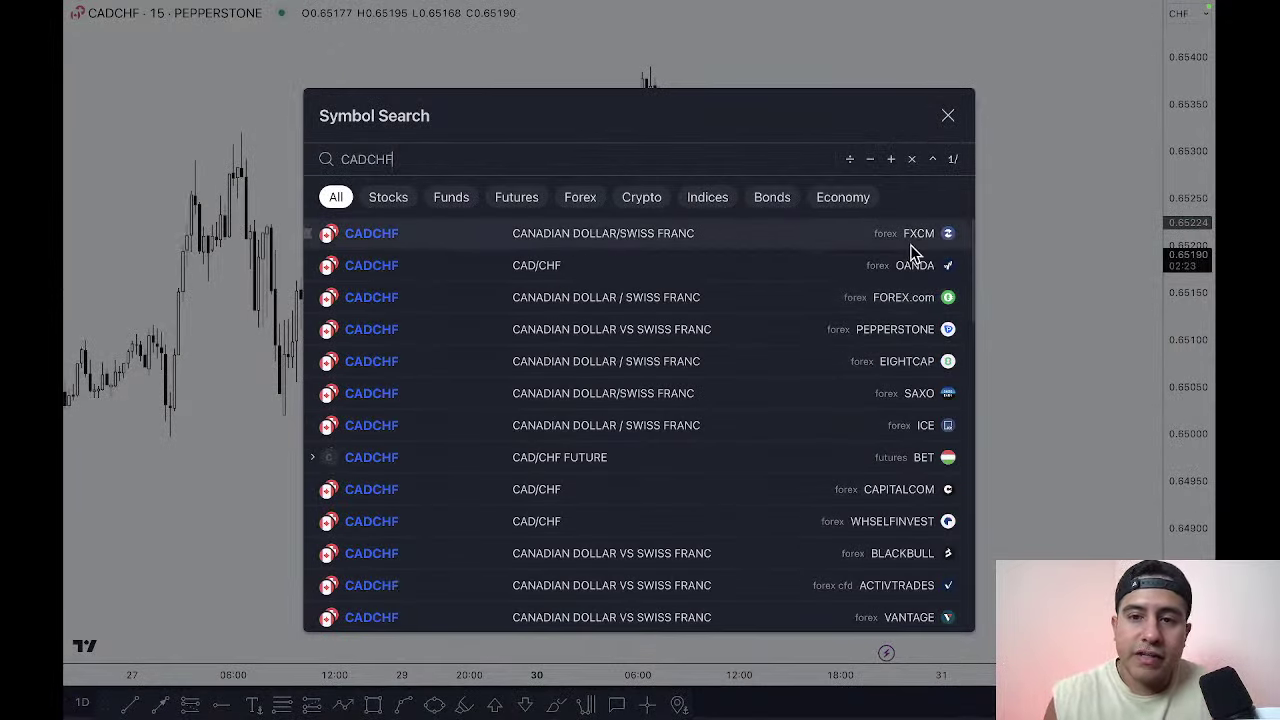
pyautogui.click(825, 268)
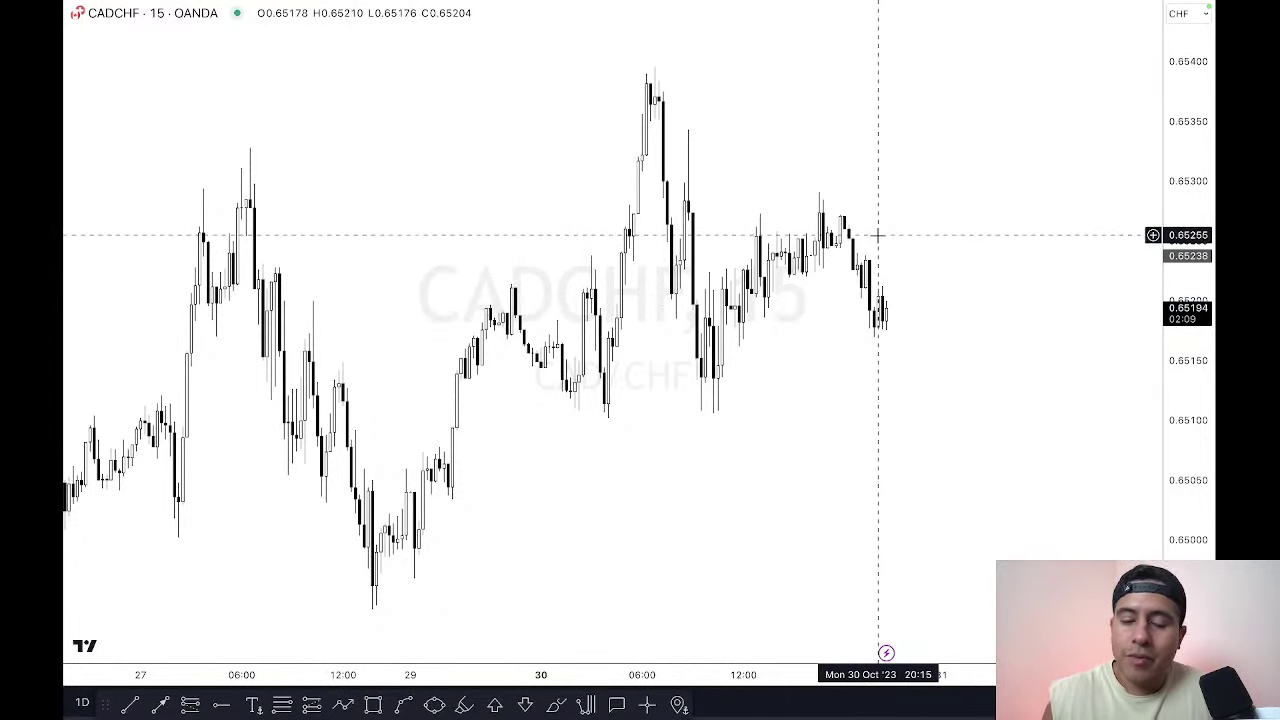
# Step: Review the marked zones on the AUDCAD and CADJPY charts and return to AUDCAD
pyautogui.press('Down')
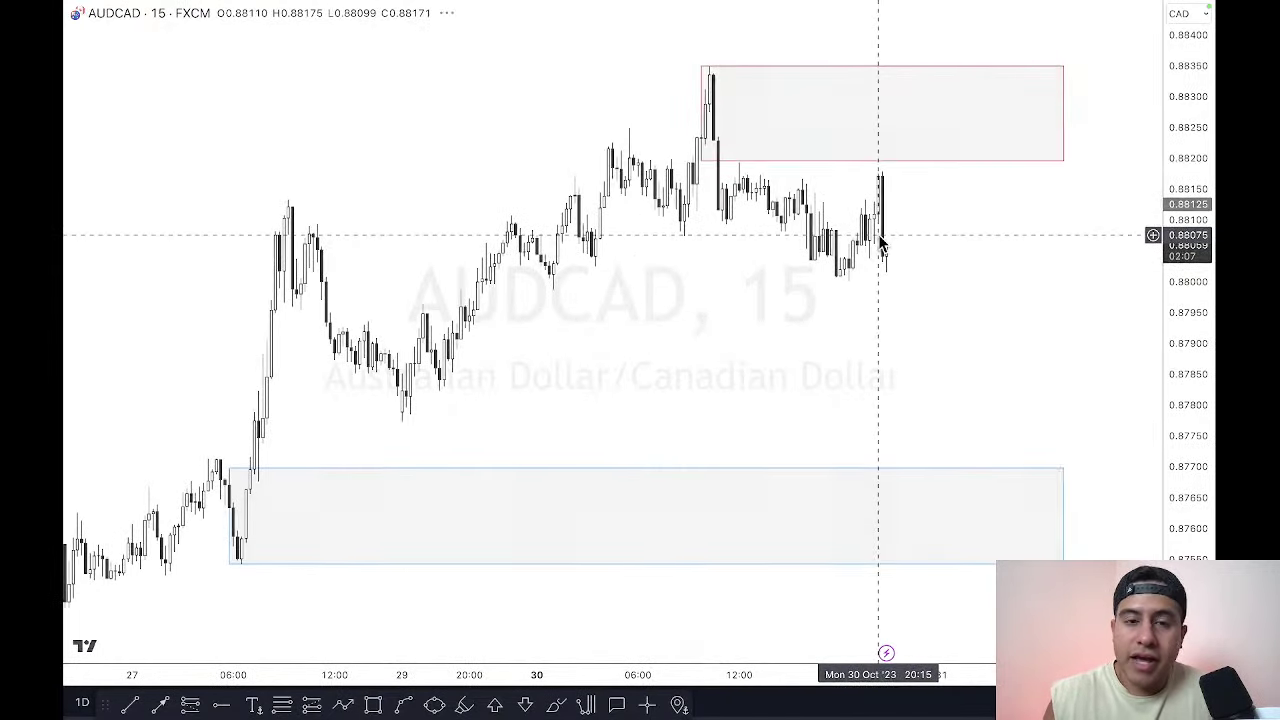
pyautogui.press('Down')
pyautogui.press('Down')
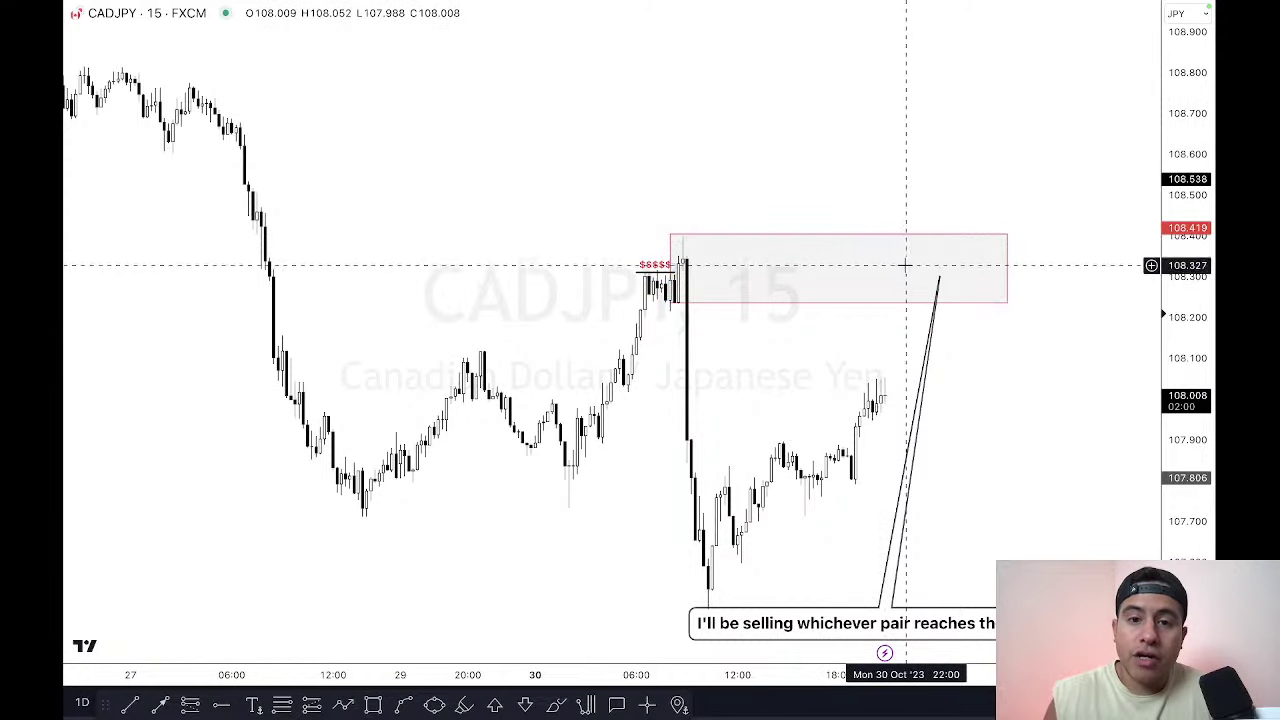
pyautogui.press('Up')
pyautogui.press('Up')
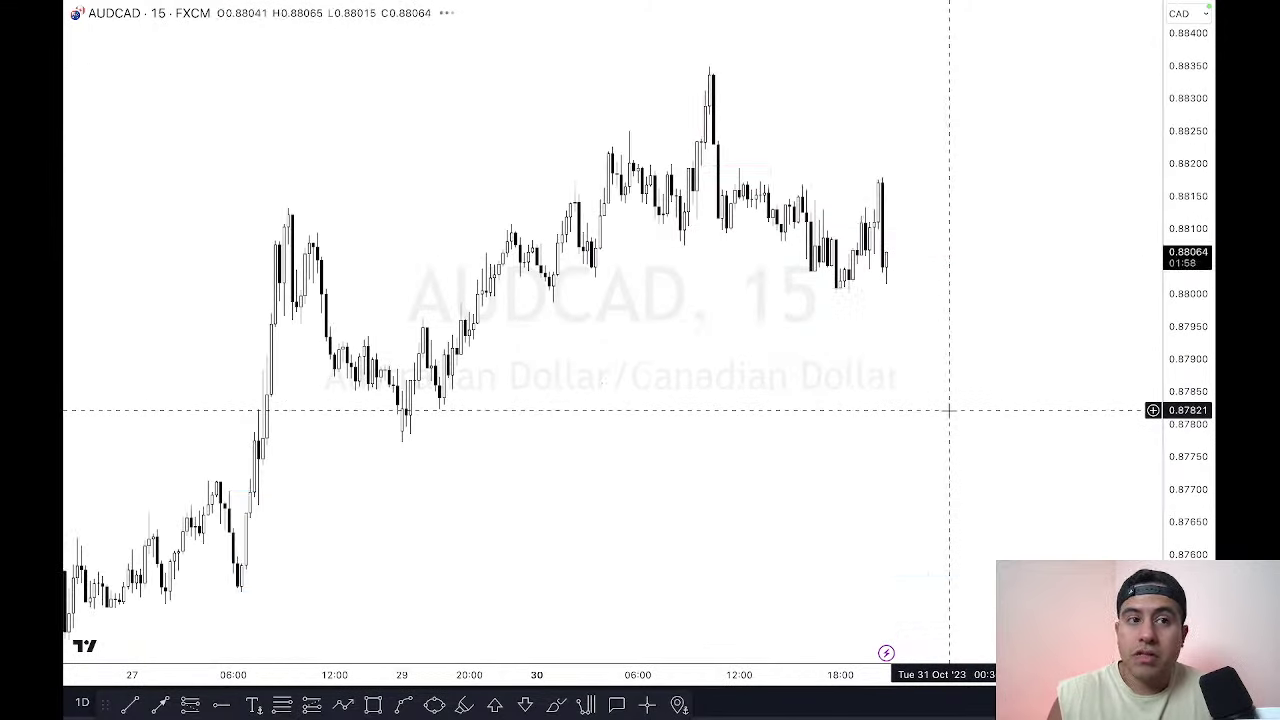
# Step: Open EURCAD and draw a rectangle zone from 27 Oct 05:45 at about 1.45862 down to the low before the rally, extending past the latest candles
pyautogui.press('Down')
pyautogui.press('Down')
pyautogui.press('Down')
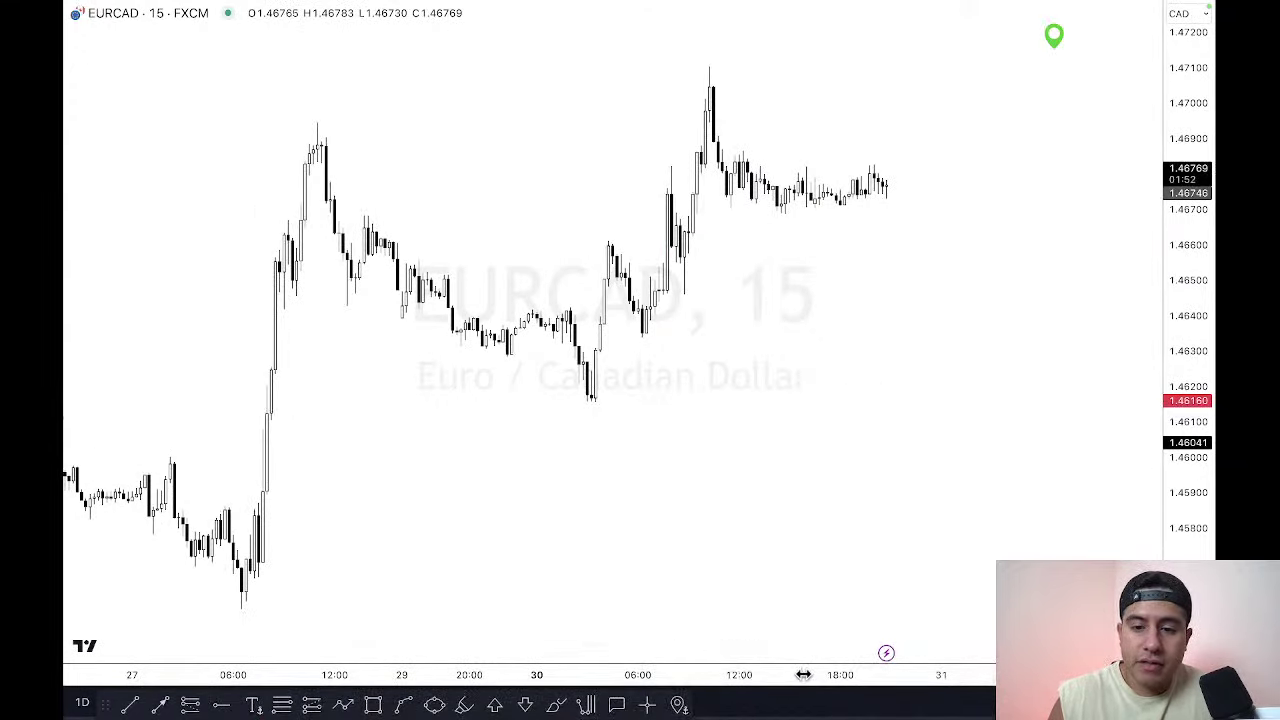
pyautogui.moveTo(885, 675)
pyautogui.mouseDown()
pyautogui.moveTo(855, 675)
pyautogui.moveTo(868, 677)
pyautogui.mouseUp()
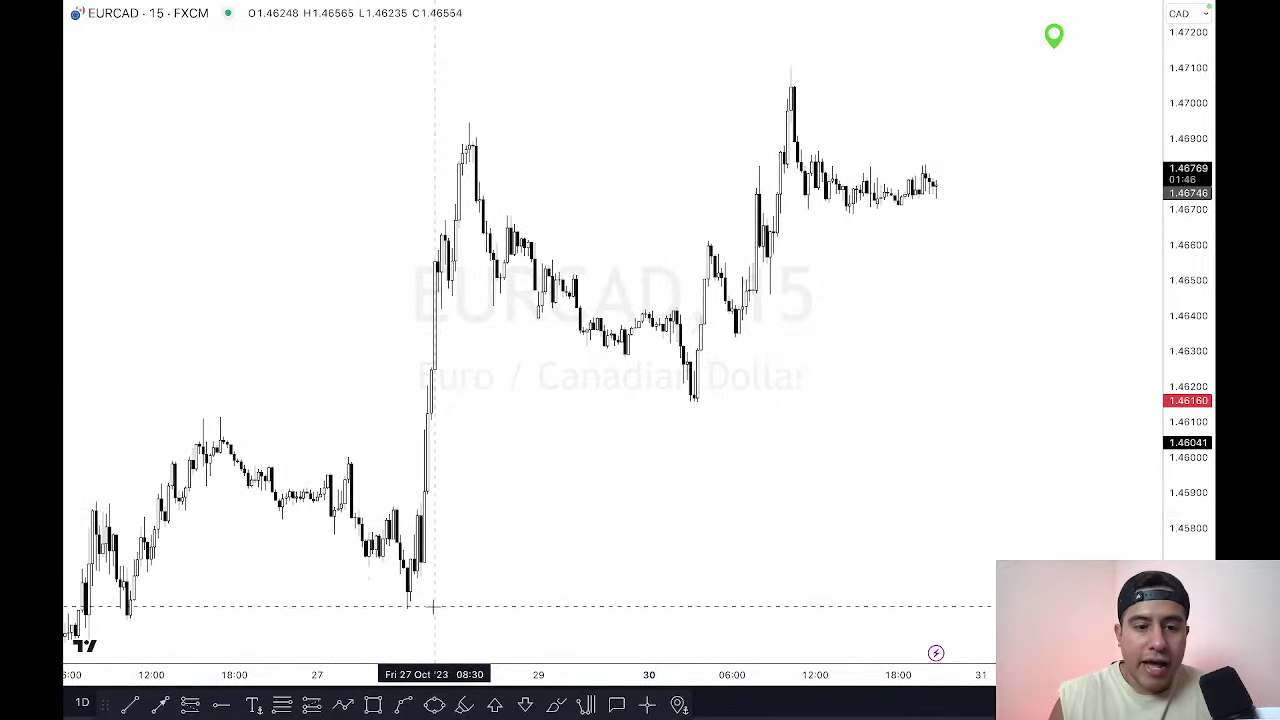
pyautogui.click(373, 705)
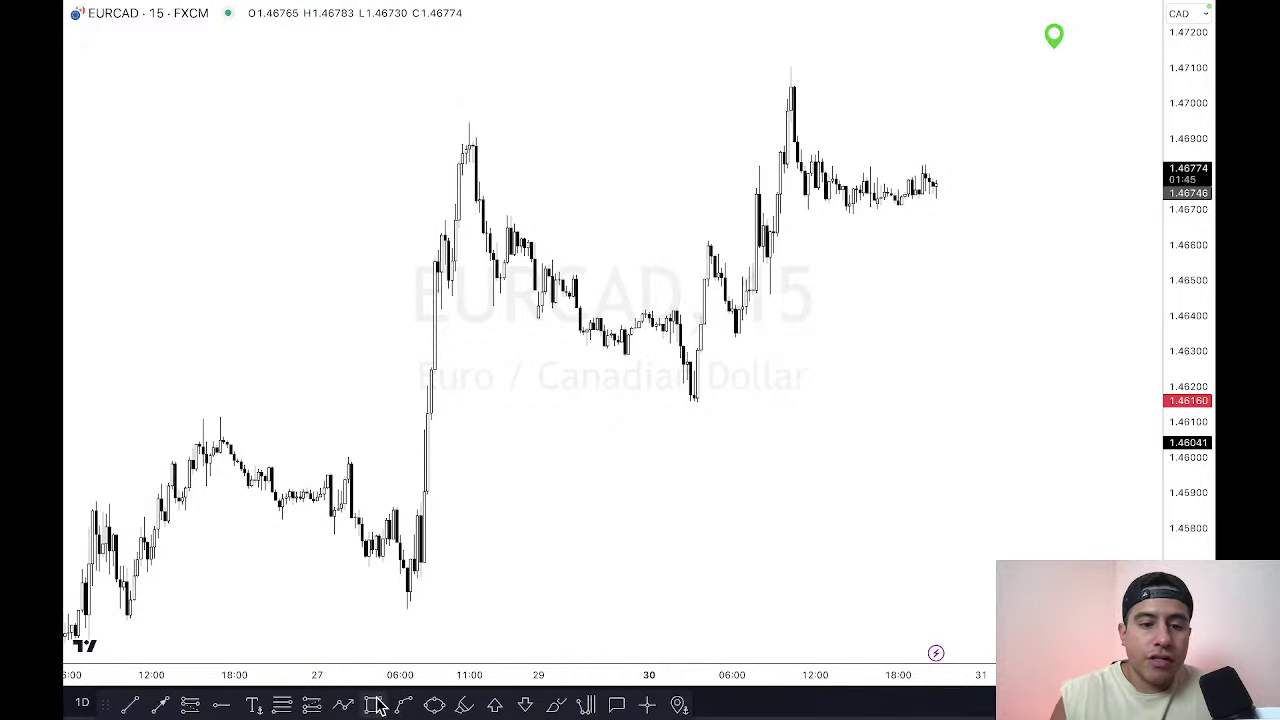
pyautogui.moveTo(407, 507)
pyautogui.mouseDown()
pyautogui.moveTo(846, 474)
pyautogui.moveTo(1034, 480)
pyautogui.moveTo(1067, 493)
pyautogui.moveTo(1088, 609)
pyautogui.mouseUp()
# Step: Change the EURCAD rectangle zone's border to blue and send it behind the candles
pyautogui.click(961, 670)
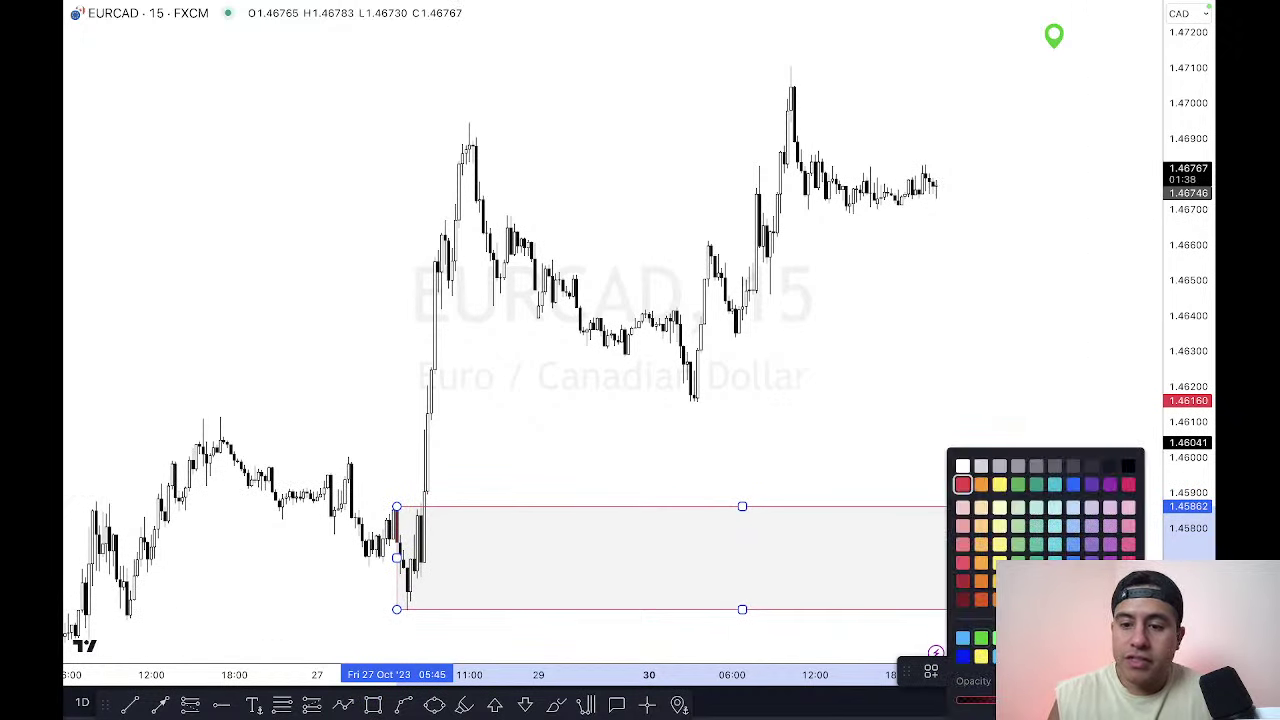
pyautogui.click(1073, 484)
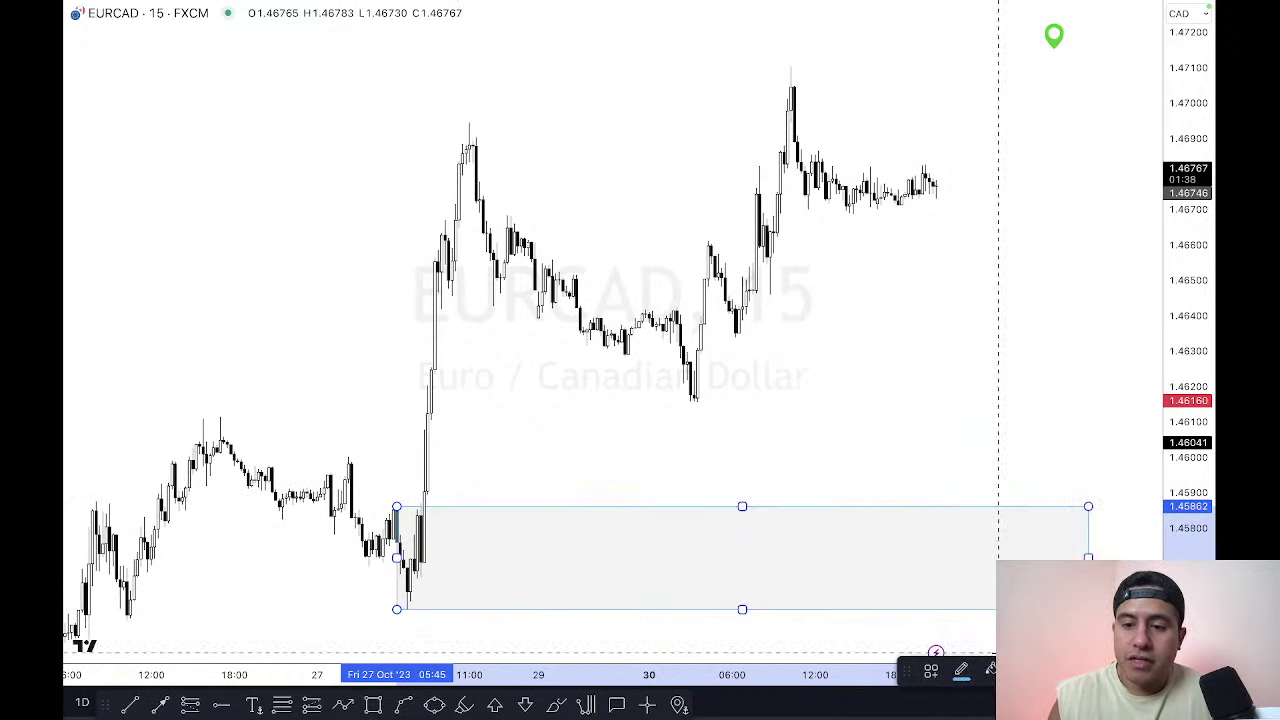
pyautogui.rightClick(960, 516)
pyautogui.moveTo(1037, 374)
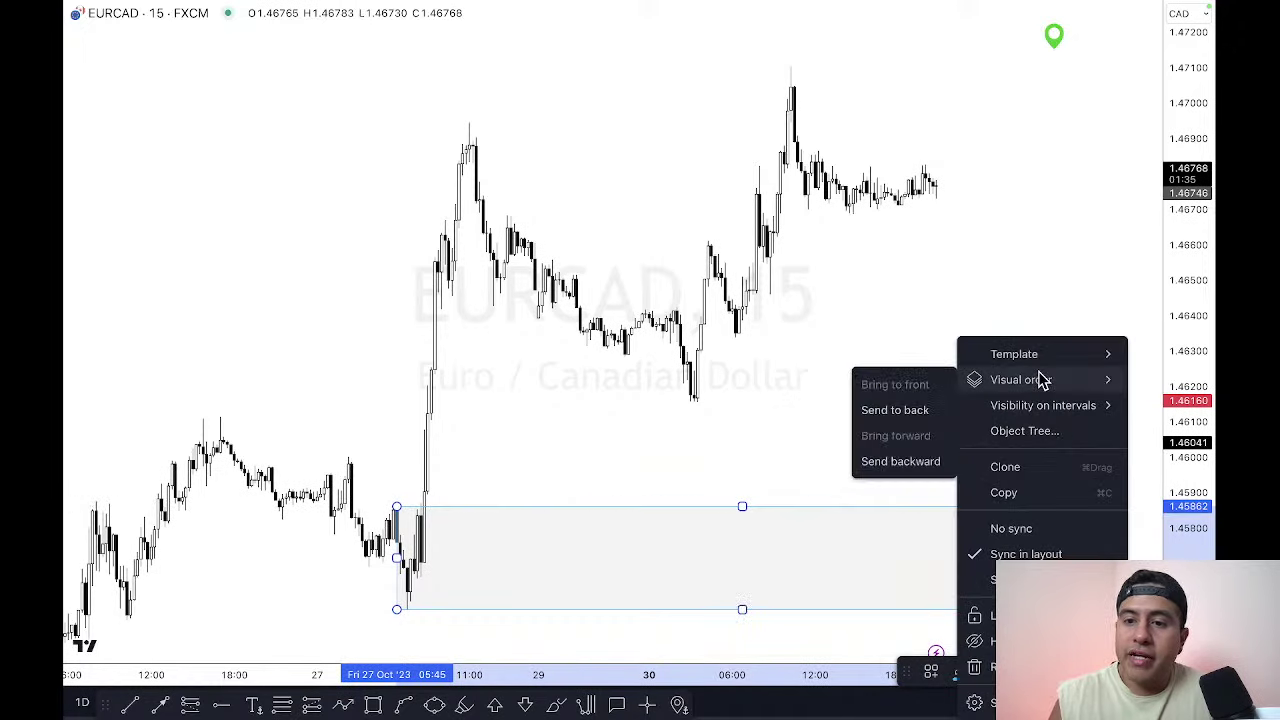
pyautogui.click(905, 408)
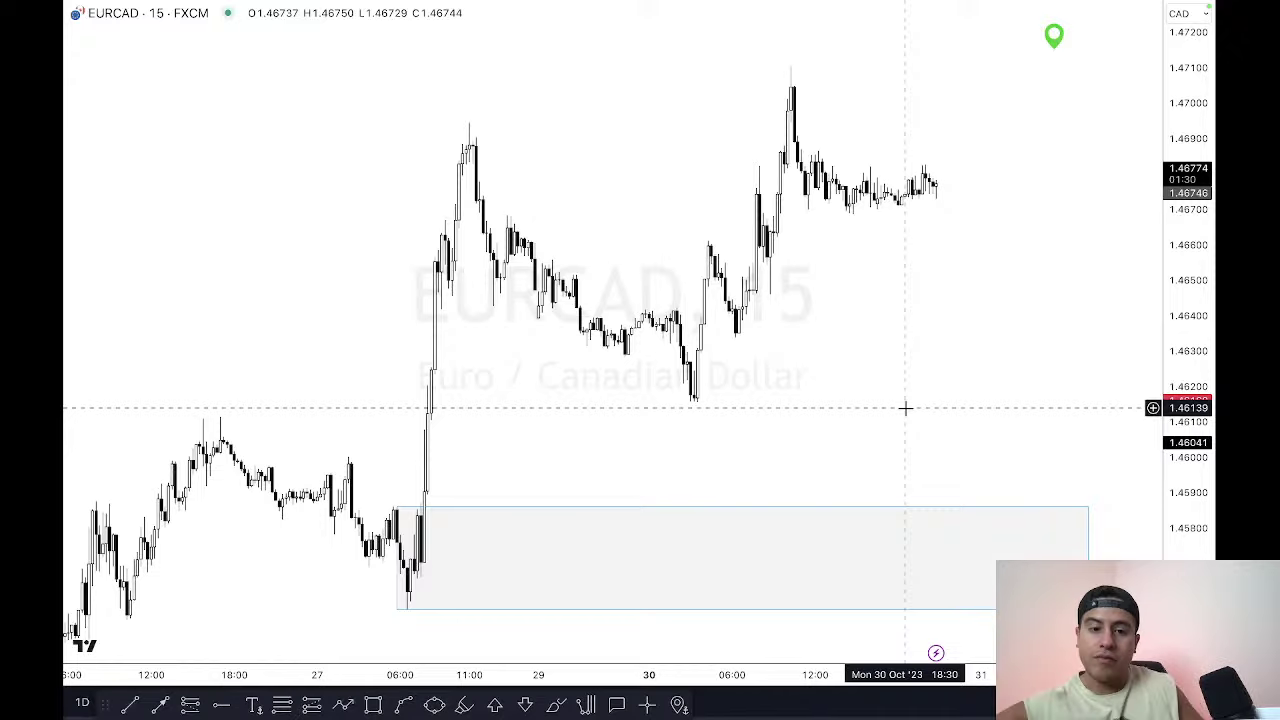
# Step: Extend the target of the earlier short position on EURCAD down to about 0.00606 (0.41%) below its entry
pyautogui.moveTo(723, 666); pyautogui.dragTo(748, 666)
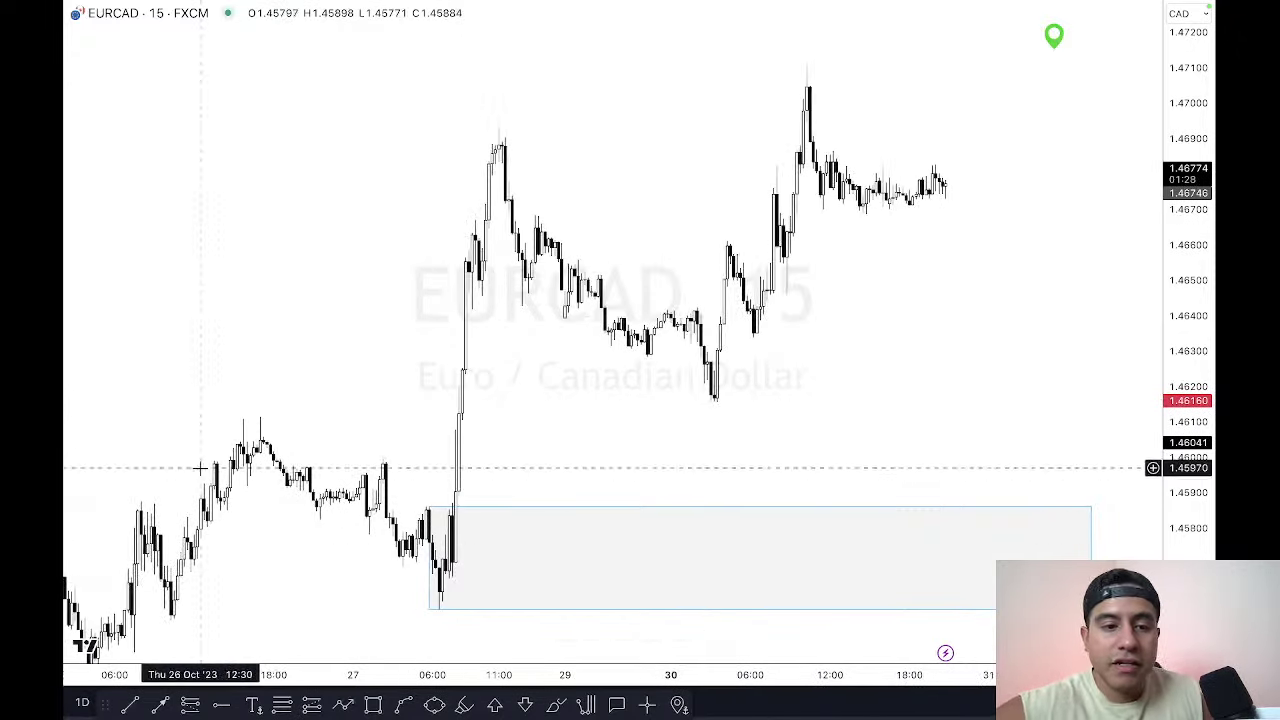
pyautogui.moveTo(200, 467); pyautogui.dragTo(709, 337)
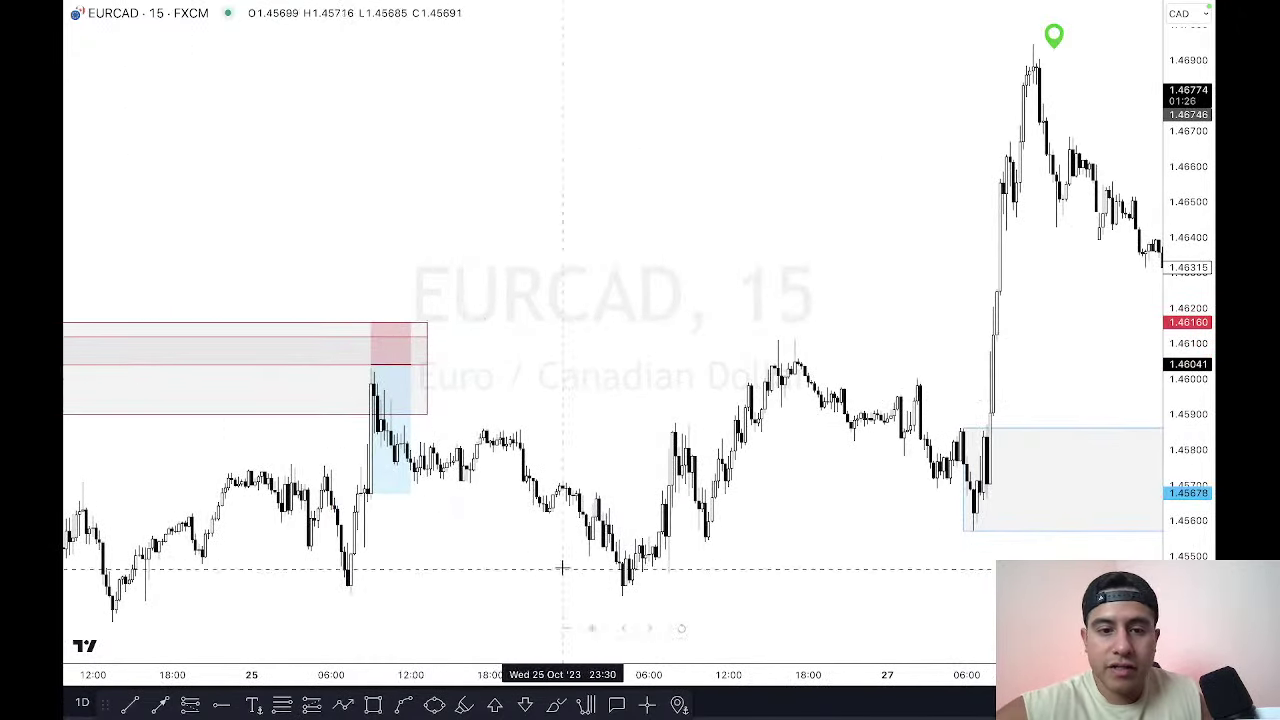
pyautogui.click(383, 492)
pyautogui.moveTo(383, 492); pyautogui.dragTo(383, 581)
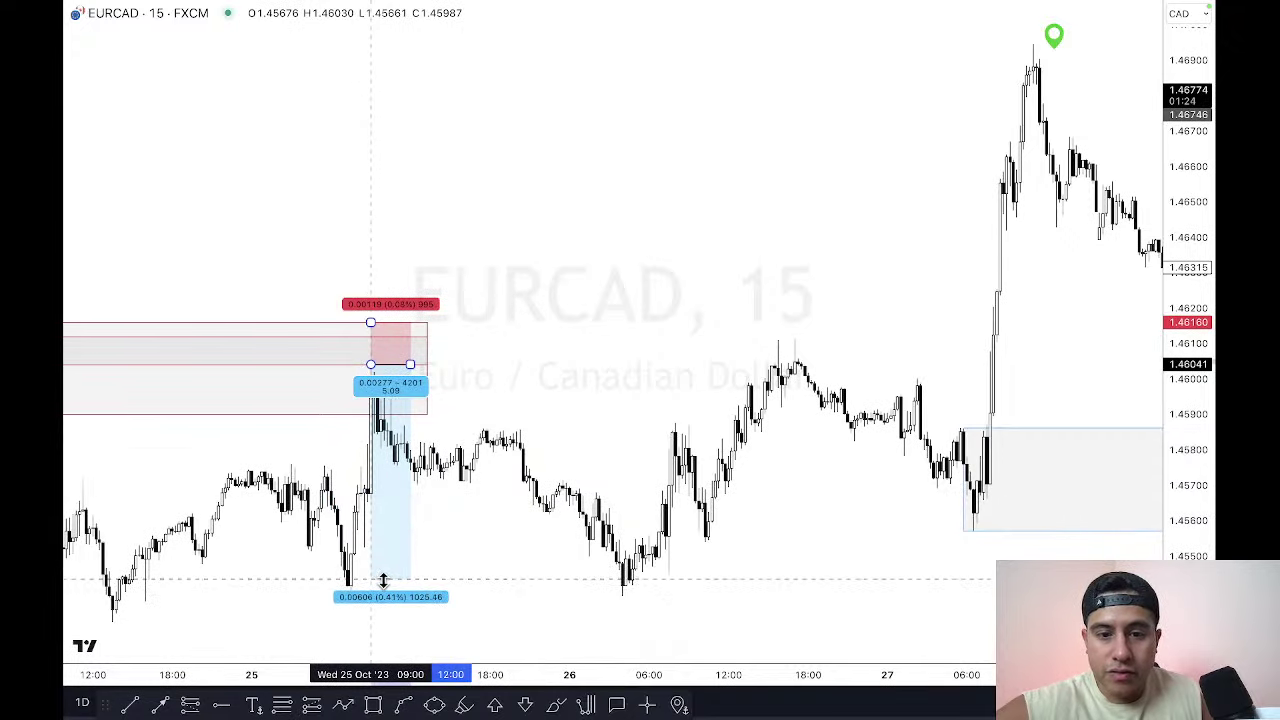
pyautogui.moveTo(686, 209); pyautogui.dragTo(406, 240)
pyautogui.moveTo(560, 189)
pyautogui.mouseDown()
pyautogui.moveTo(263, 228)
pyautogui.moveTo(274, 274)
pyautogui.moveTo(269, 257)
pyautogui.mouseUp()
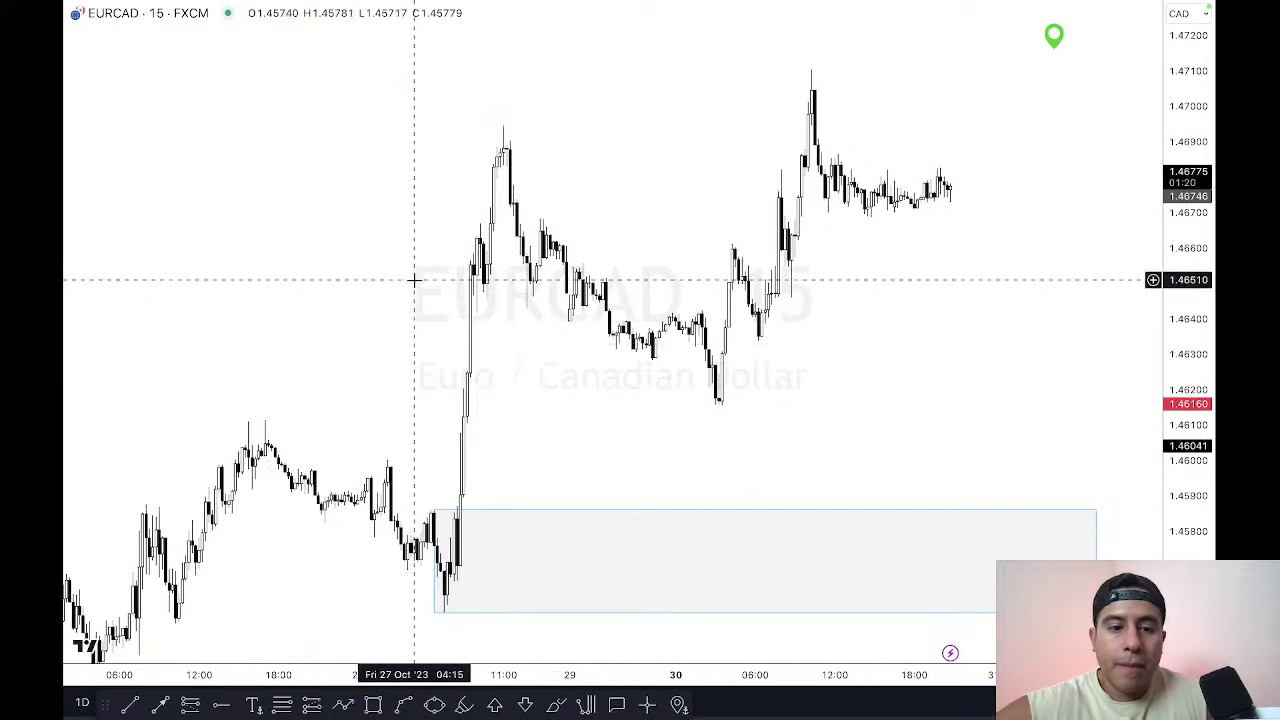
pyautogui.moveTo(414, 280); pyautogui.dragTo(363, 263)
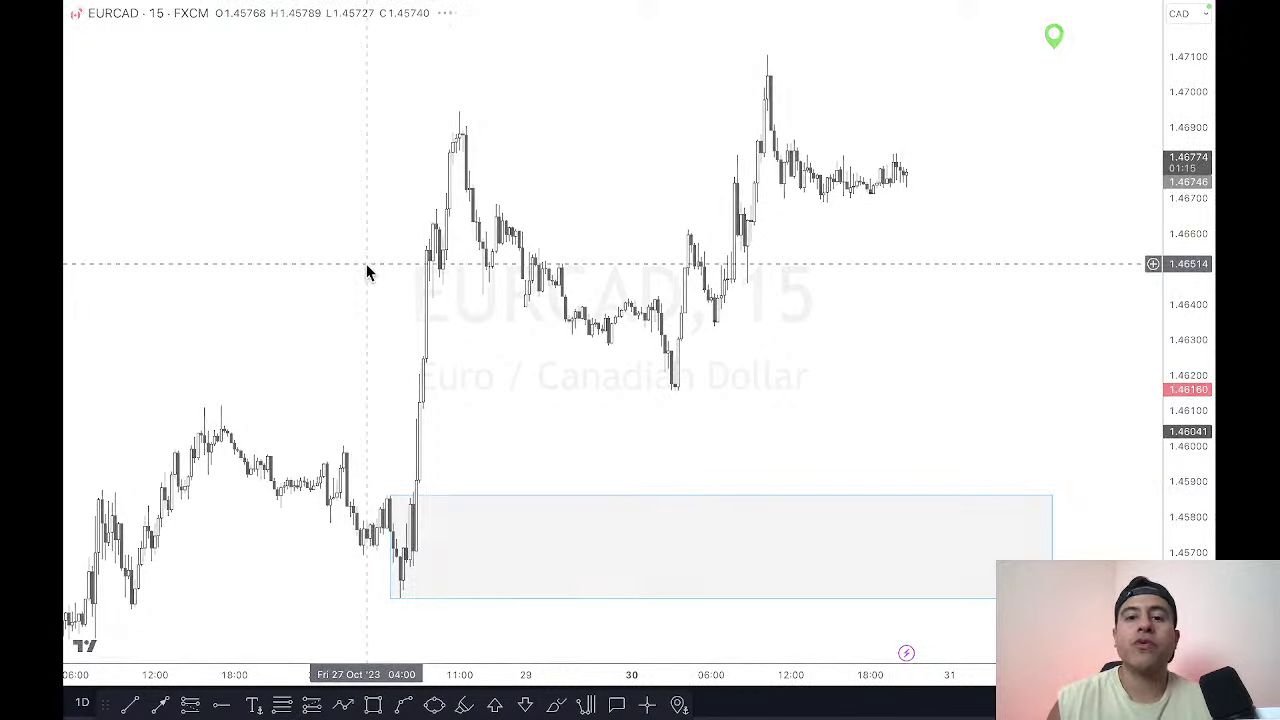
# Step: Open AUDCAD and draw a Fibonacci retracement from the blue zone's base at 0.87542 up to the red zone's top at about 0.8835
pyautogui.press('Down')
pyautogui.press('Down')
pyautogui.press('Down')
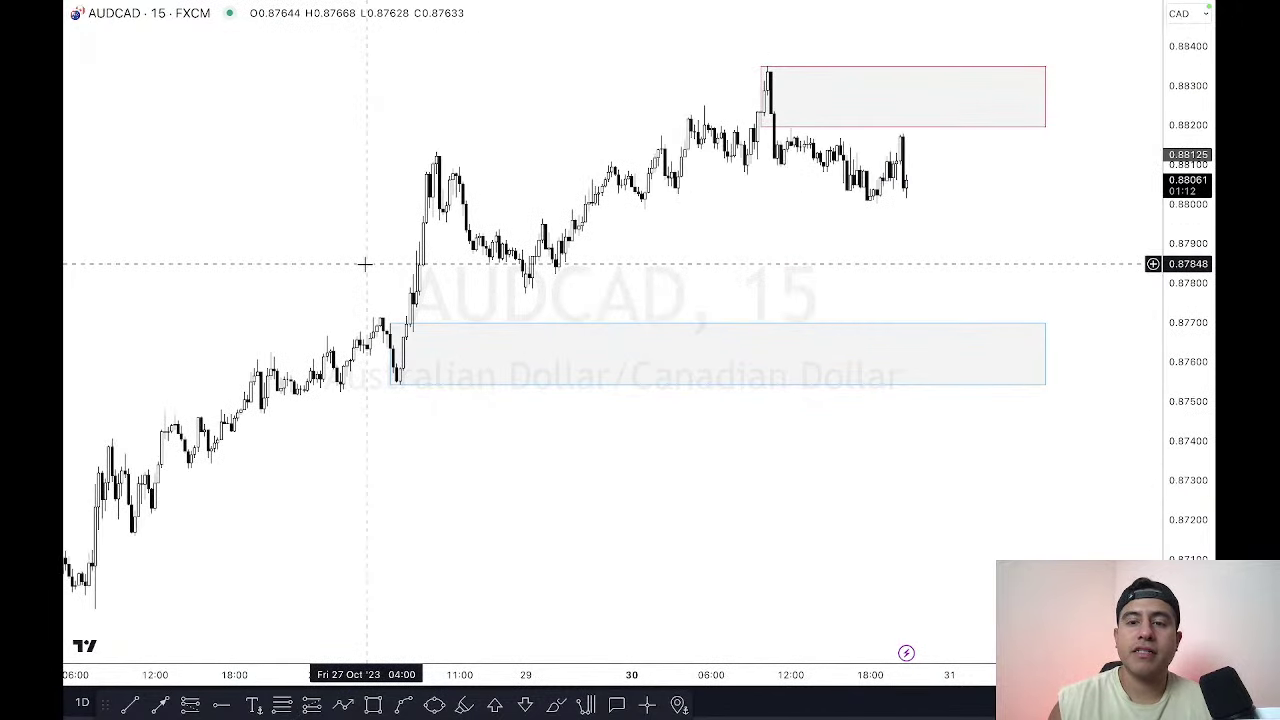
pyautogui.moveTo(1163, 512); pyautogui.dragTo(1163, 486)
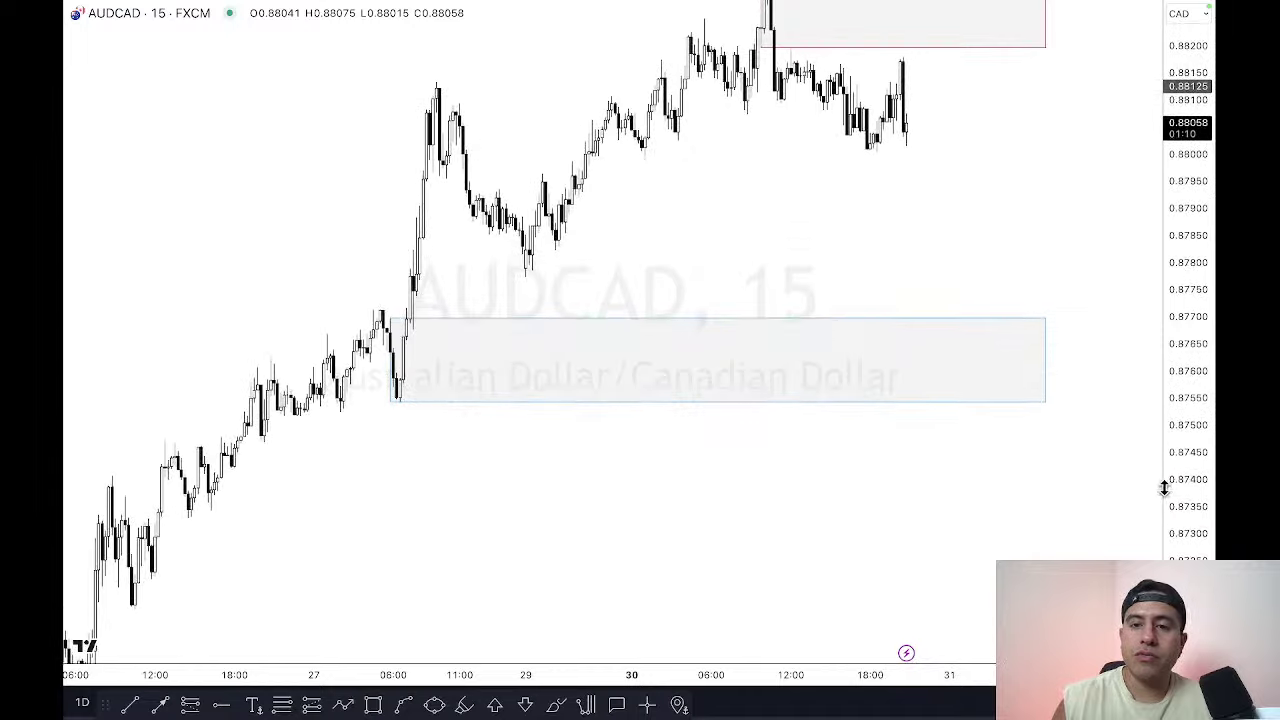
pyautogui.moveTo(1080, 482); pyautogui.dragTo(1067, 628)
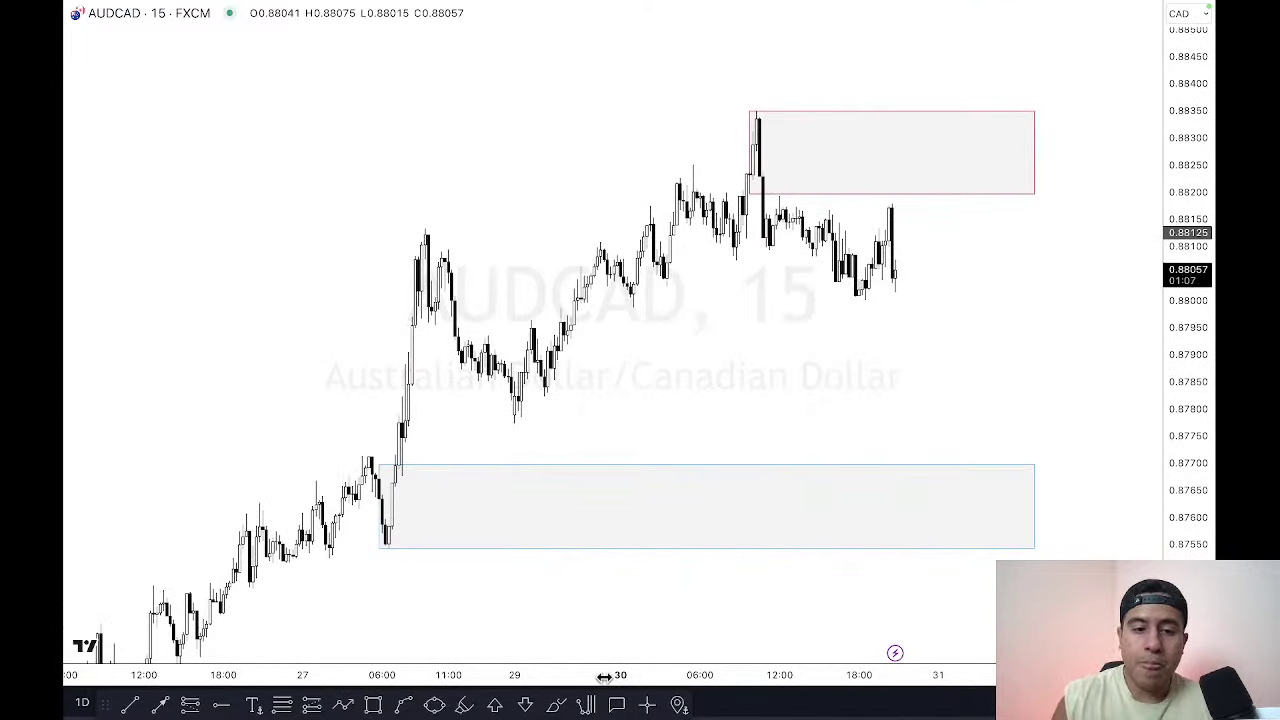
pyautogui.click(282, 705)
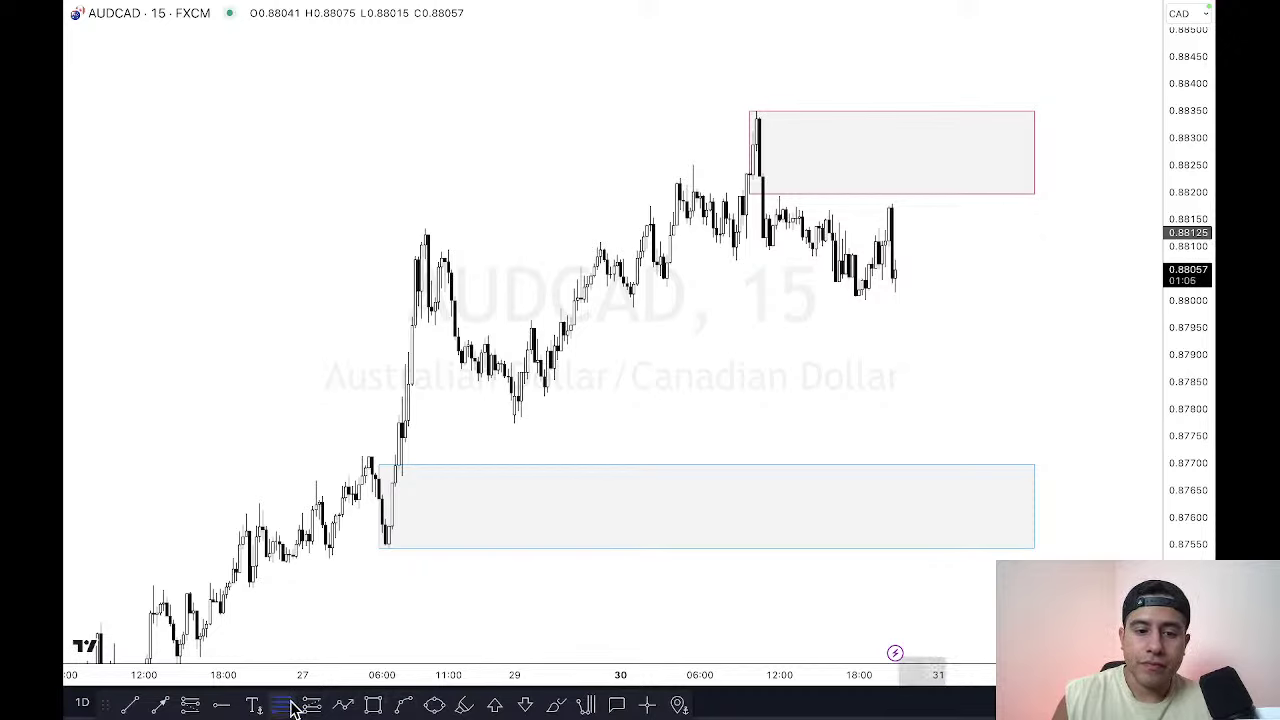
pyautogui.click(375, 548)
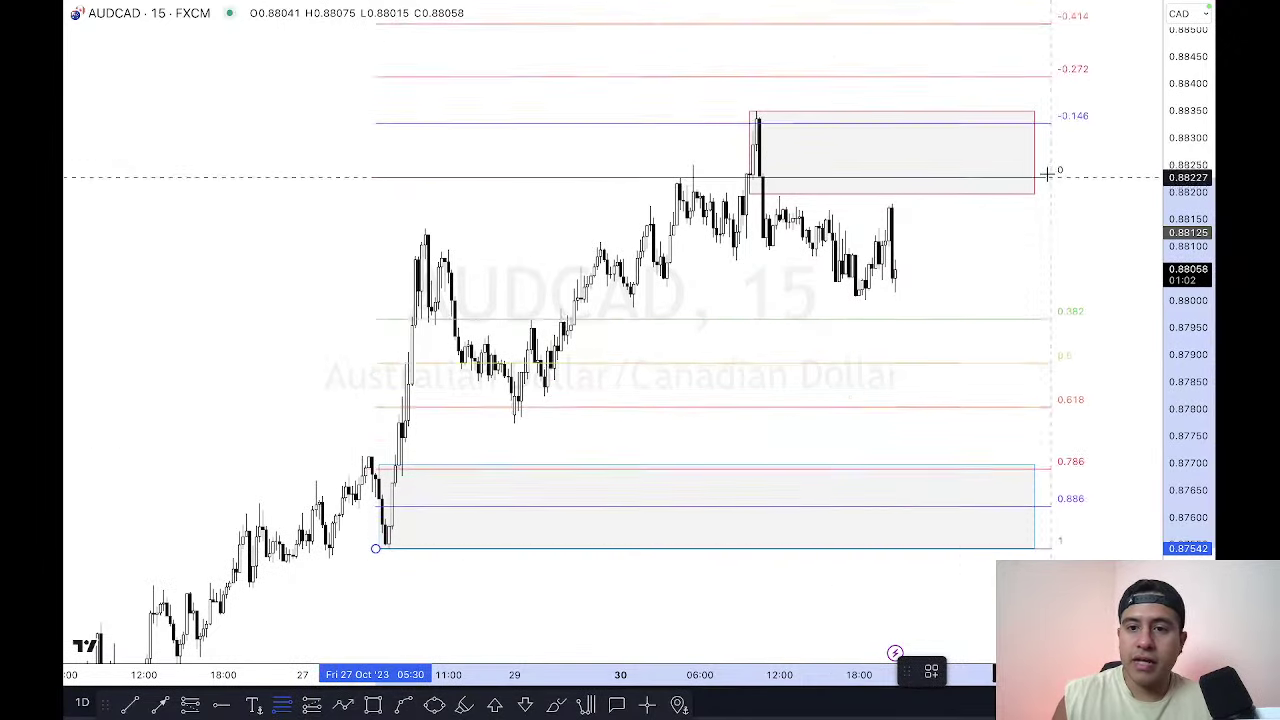
pyautogui.click(1035, 110)
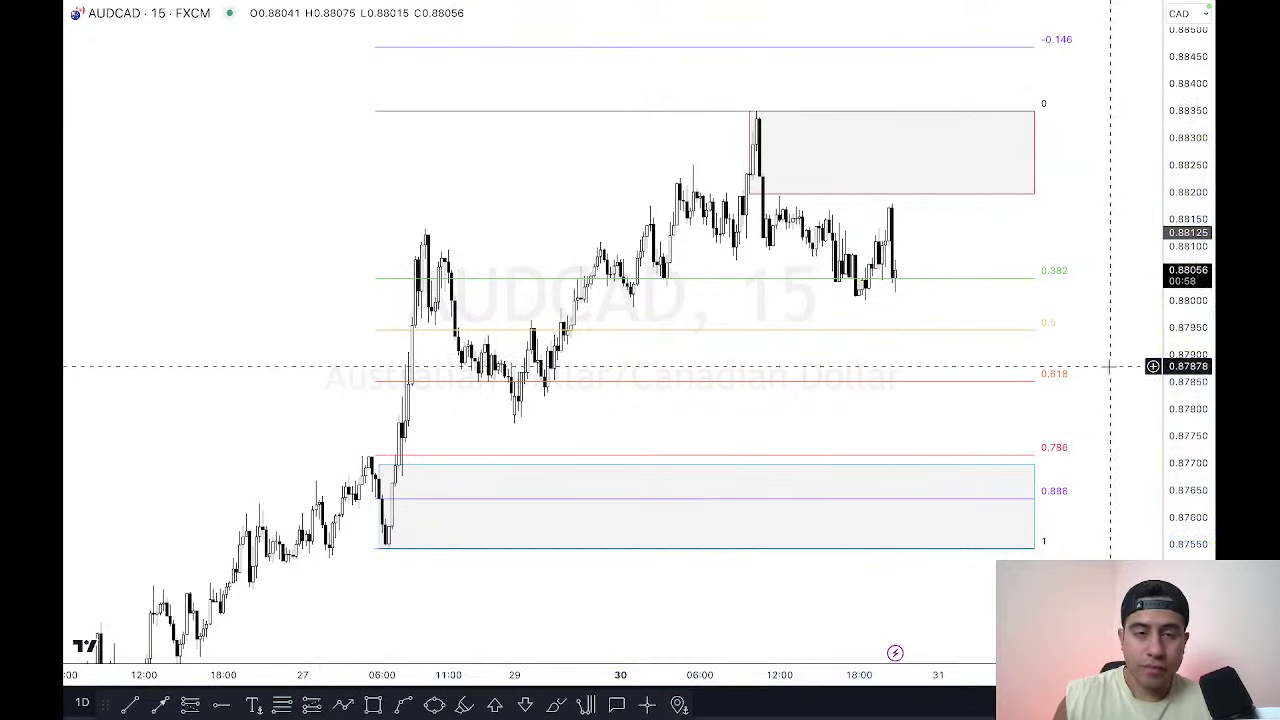
# Step: Open EURCAD and draw a Fibonacci retracement from the blue zone's base at 27 Oct 06:00 up to the 30 Oct high at 1.47104
pyautogui.press('space')
pyautogui.press('space')
pyautogui.press('space')
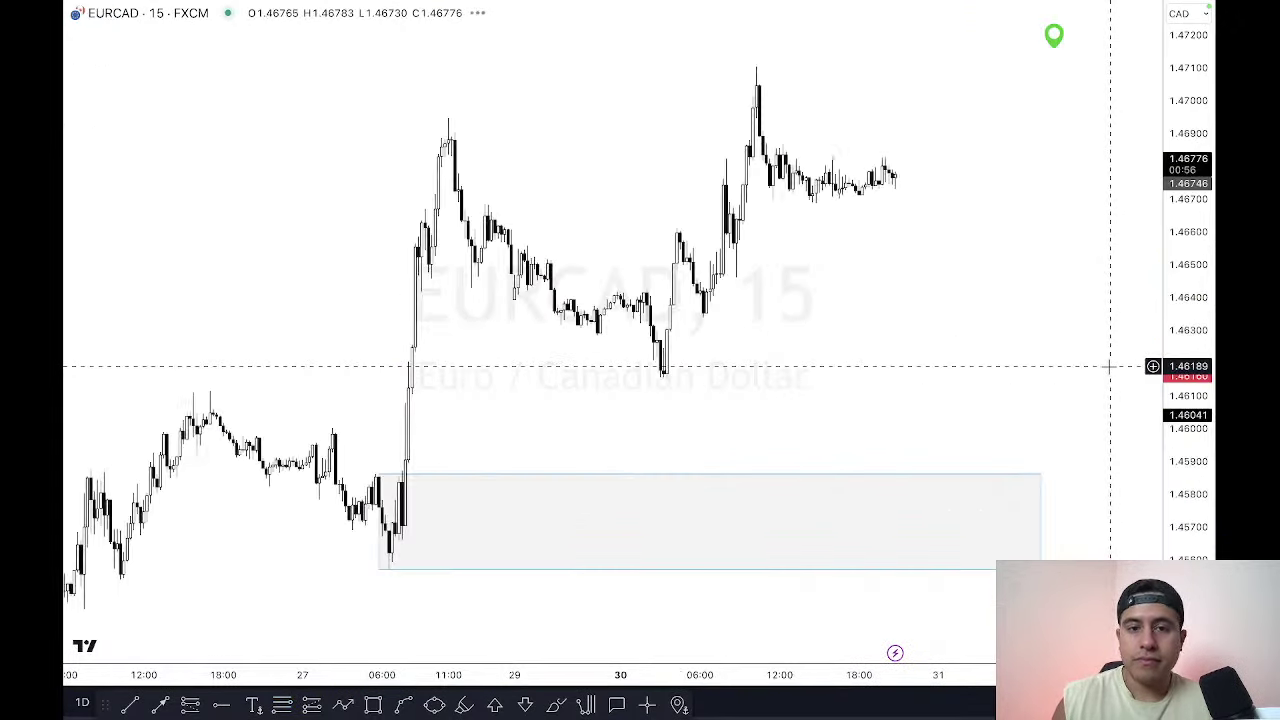
pyautogui.click(283, 705)
pyautogui.click(382, 568)
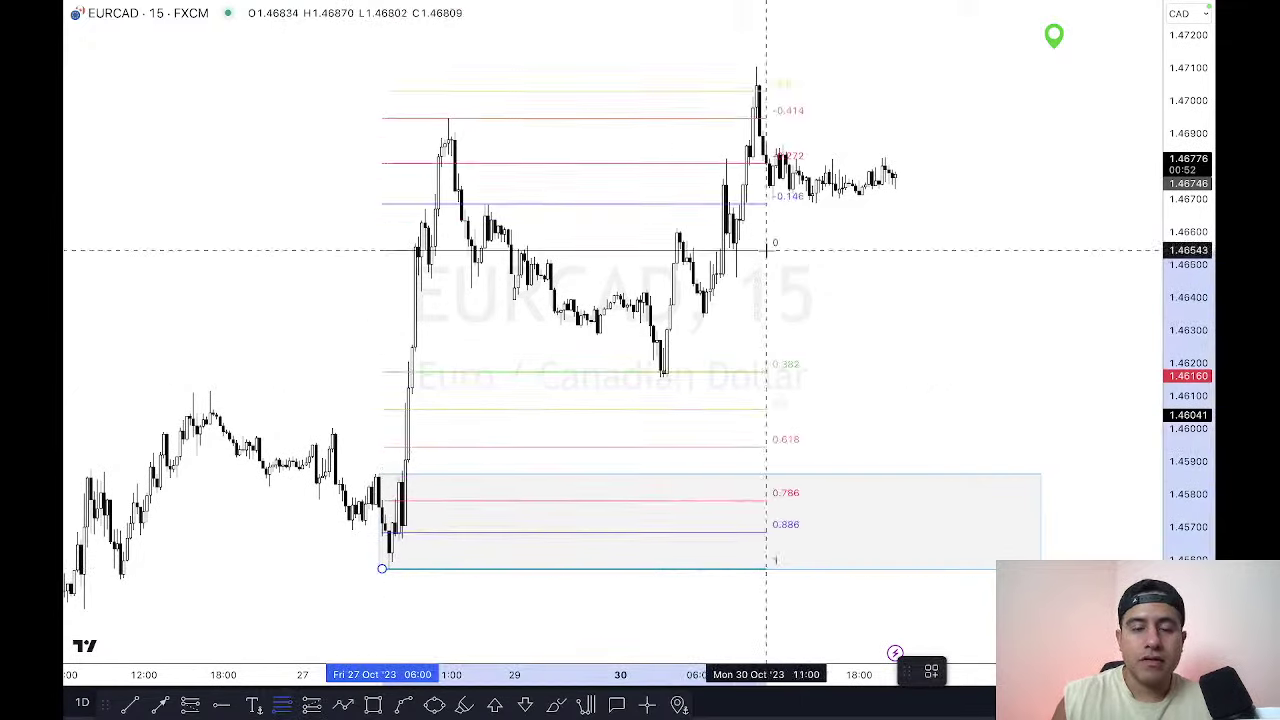
pyautogui.click(981, 66)
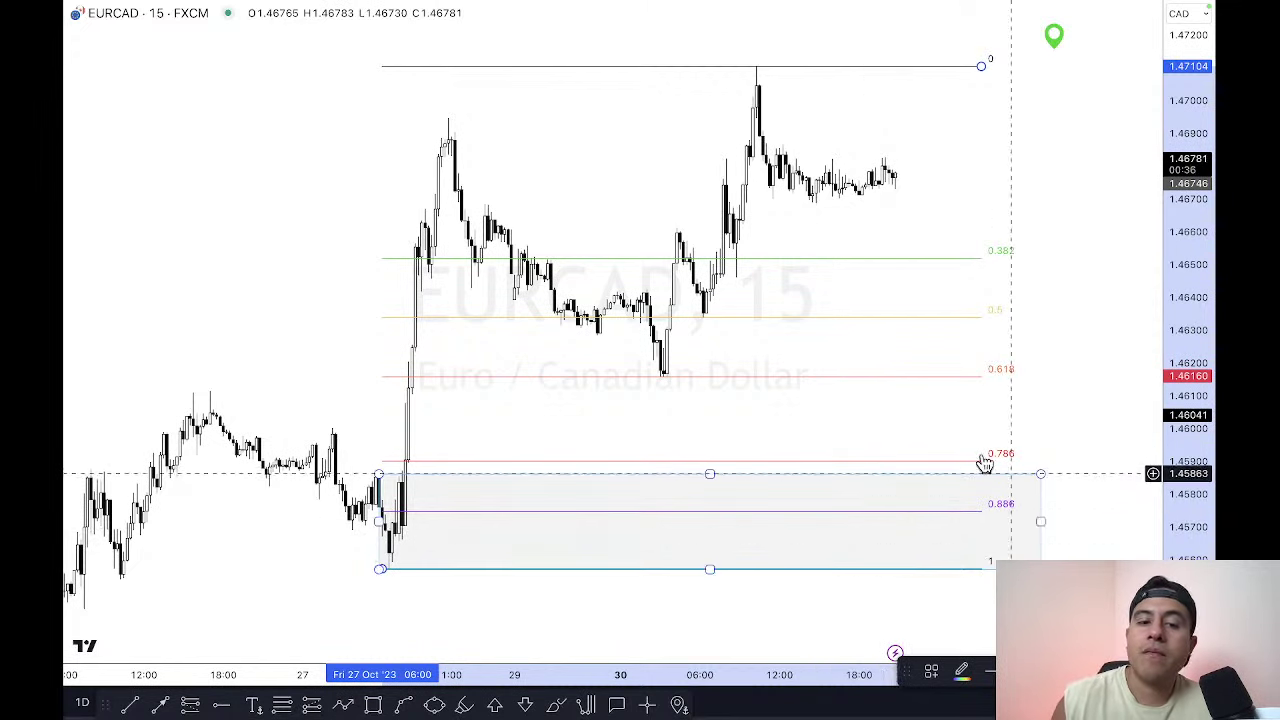
pyautogui.click(920, 607)
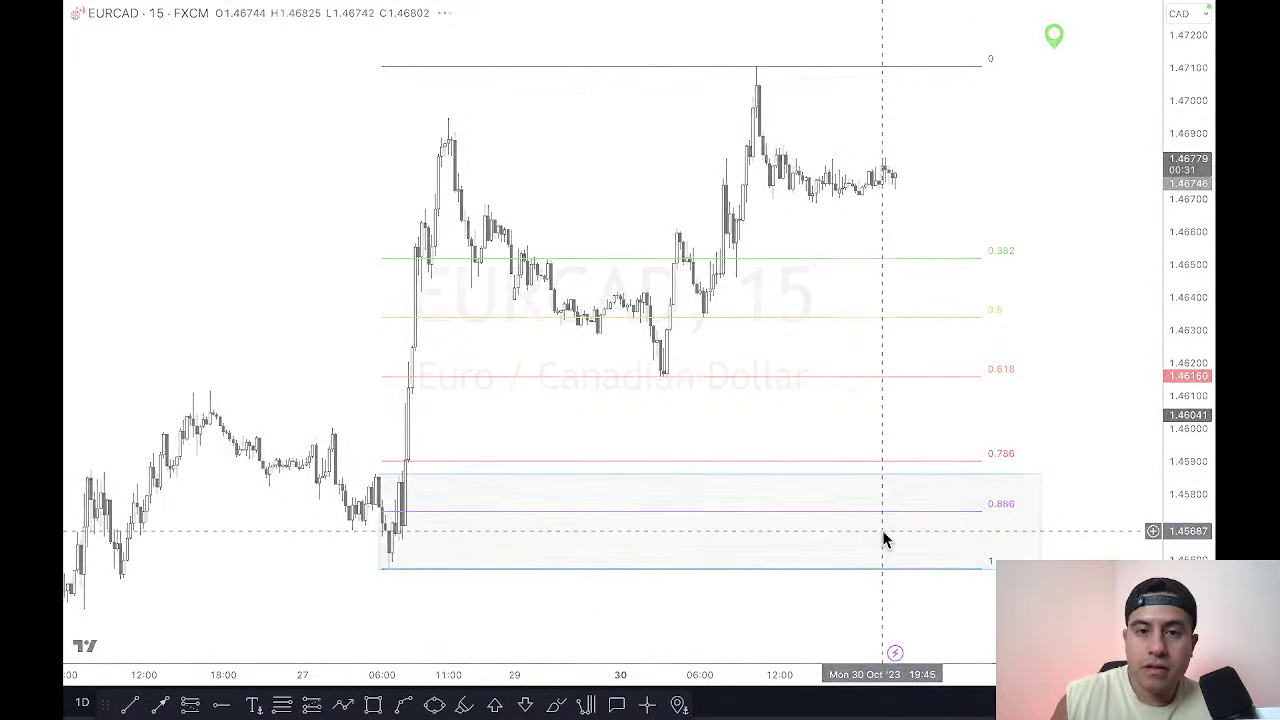
# Step: Review the 15-minute charts of GBPCAD, NZDCAD and USDCAD, and return to NZDCAD
pyautogui.press('Down')
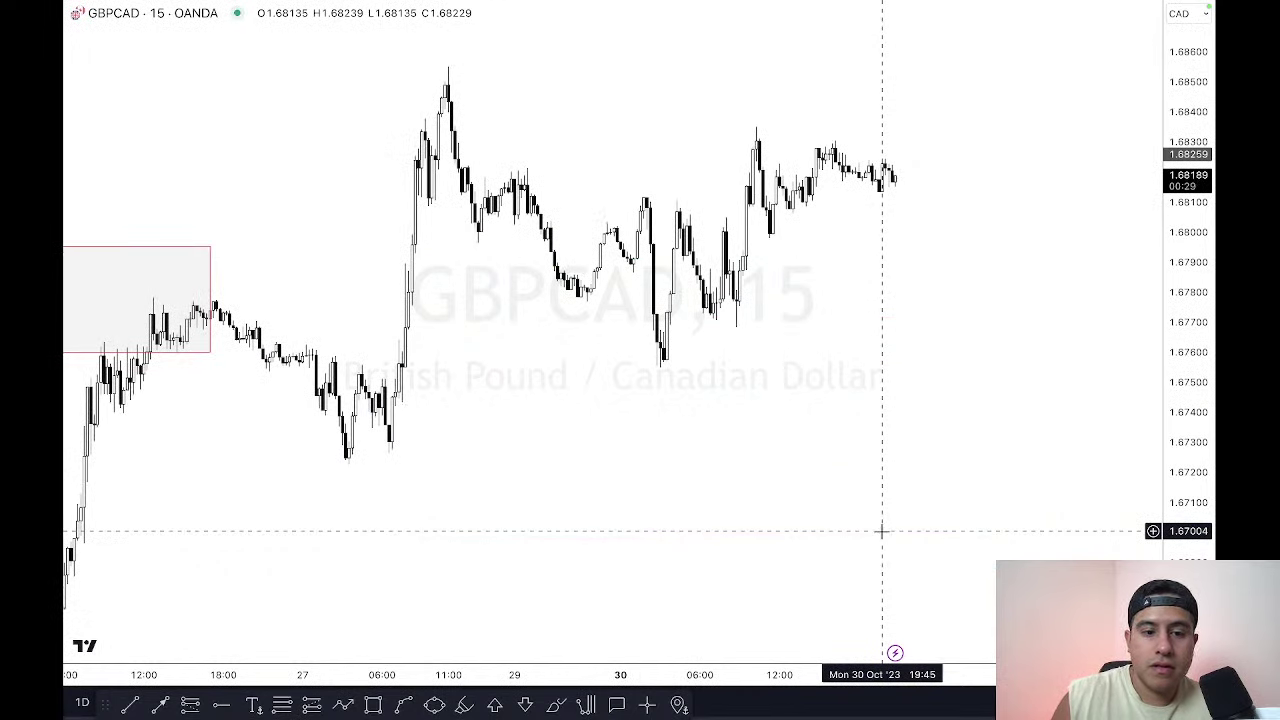
pyautogui.moveTo(914, 676); pyautogui.dragTo(957, 686)
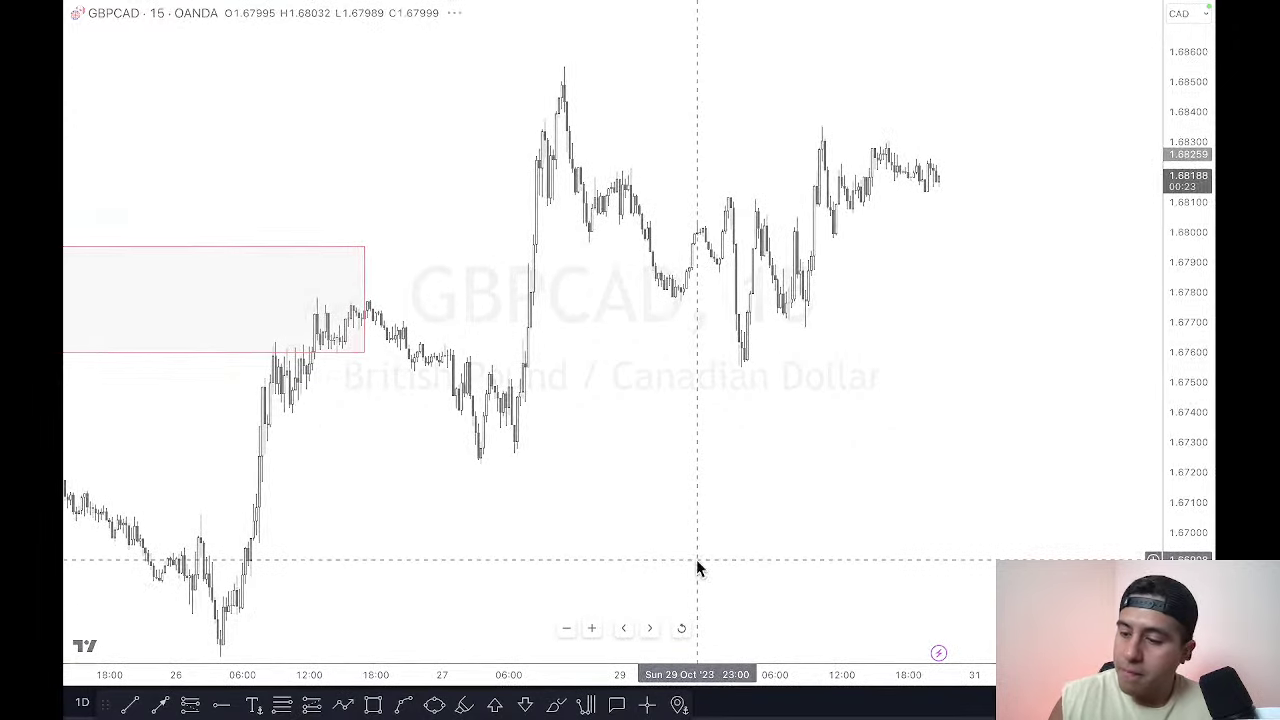
pyautogui.press('Down')
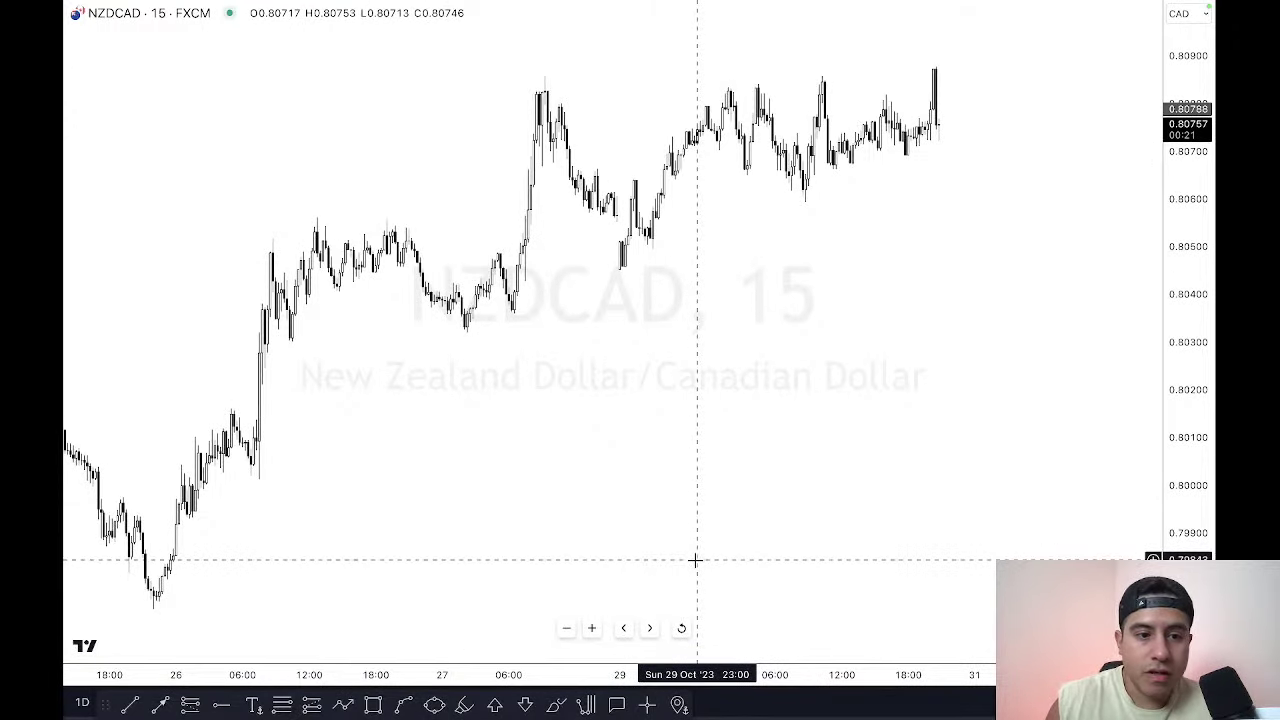
pyautogui.press('Down')
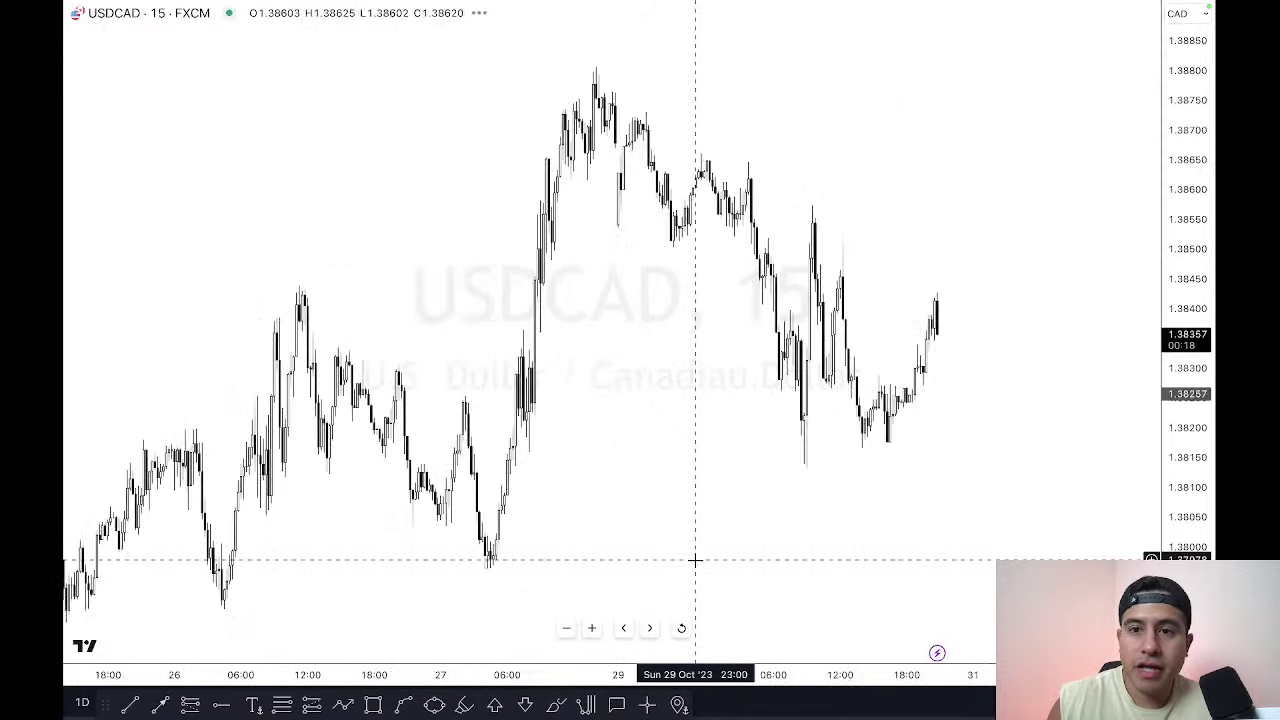
pyautogui.press('Up')
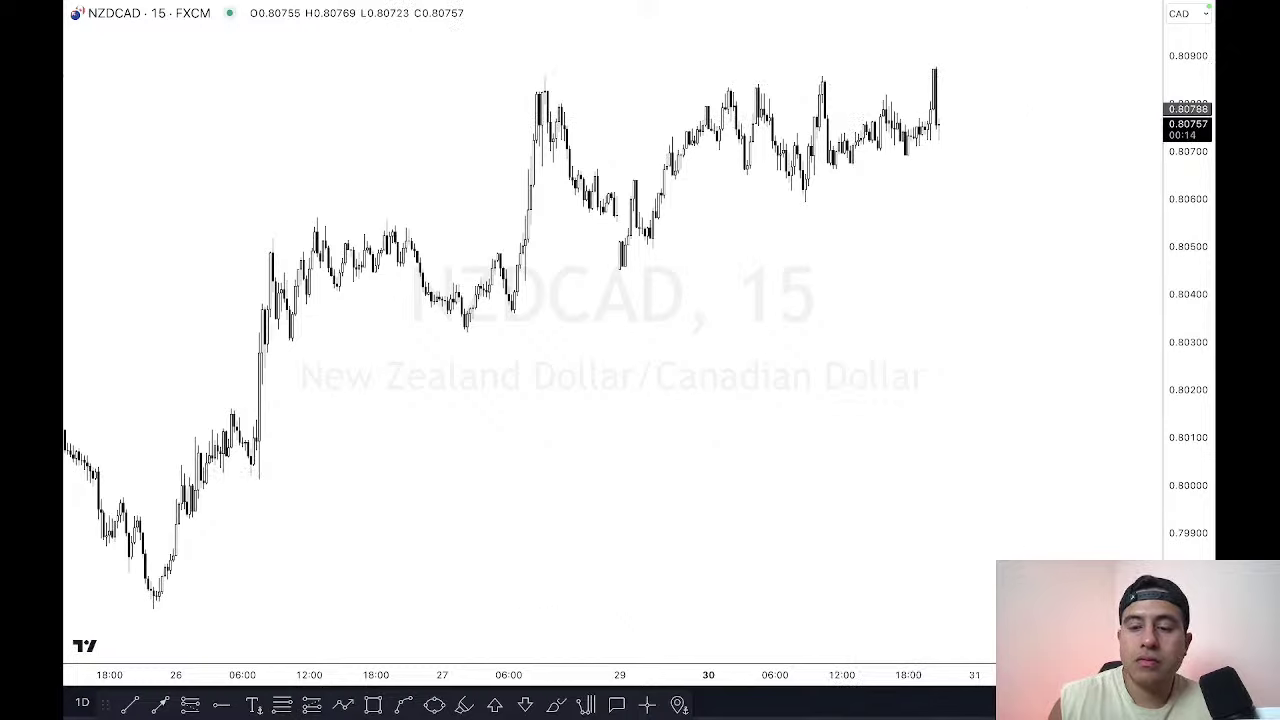
# Step: Examine the recent highs and latest candles on the NZDCAD 15-minute chart
pyautogui.scroll(3, 1033, 527)
pyautogui.scroll(-2, 1033, 527)
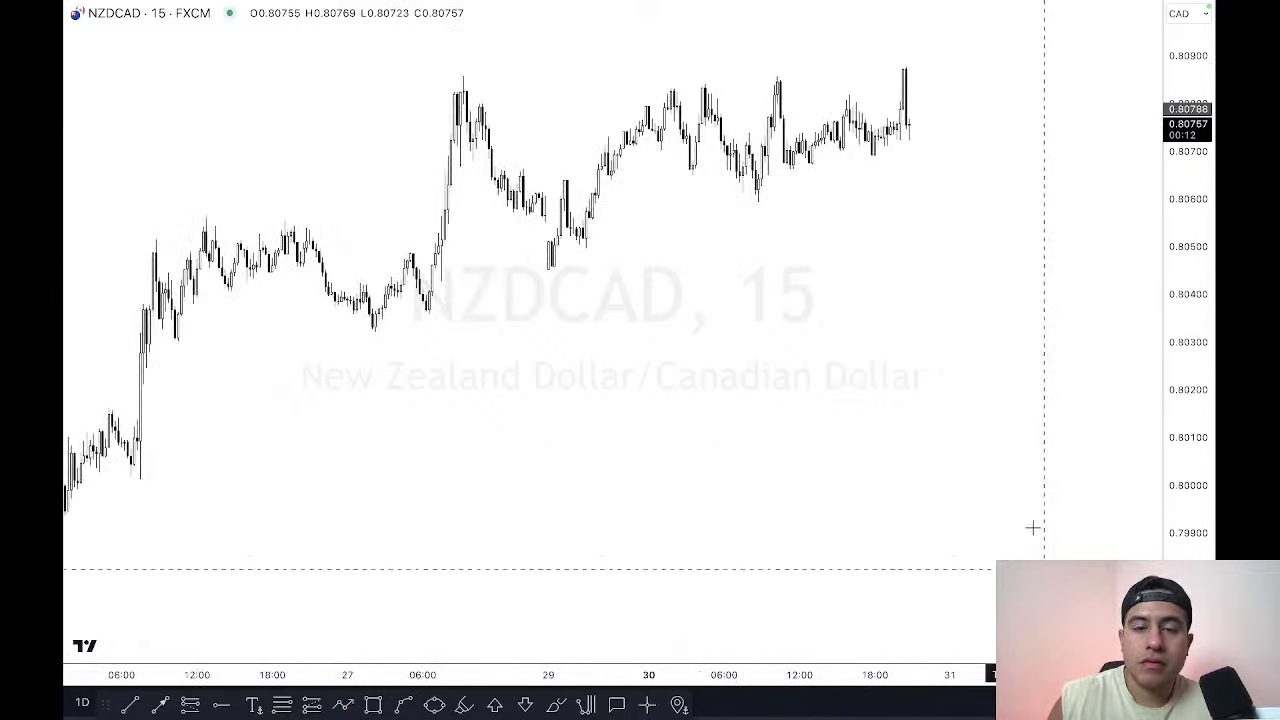
pyautogui.scroll(3, 1033, 527)
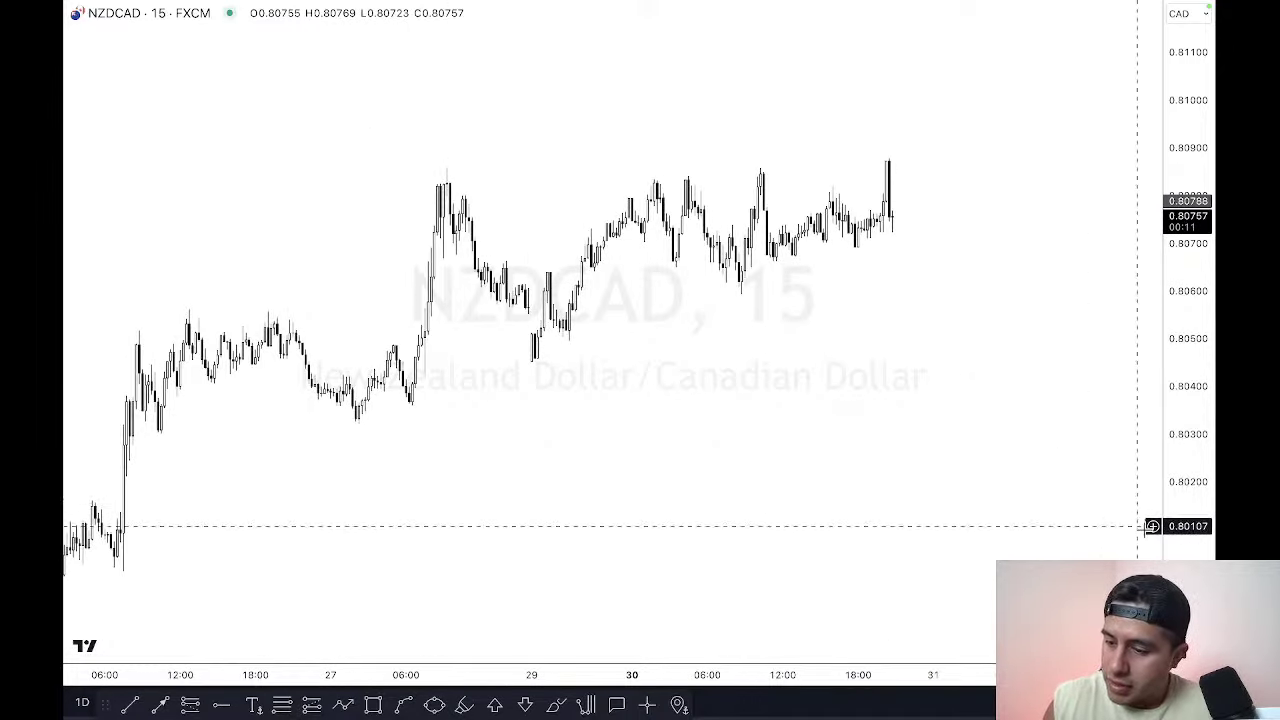
pyautogui.moveTo(1210, 510); pyautogui.dragTo(1055, 386)
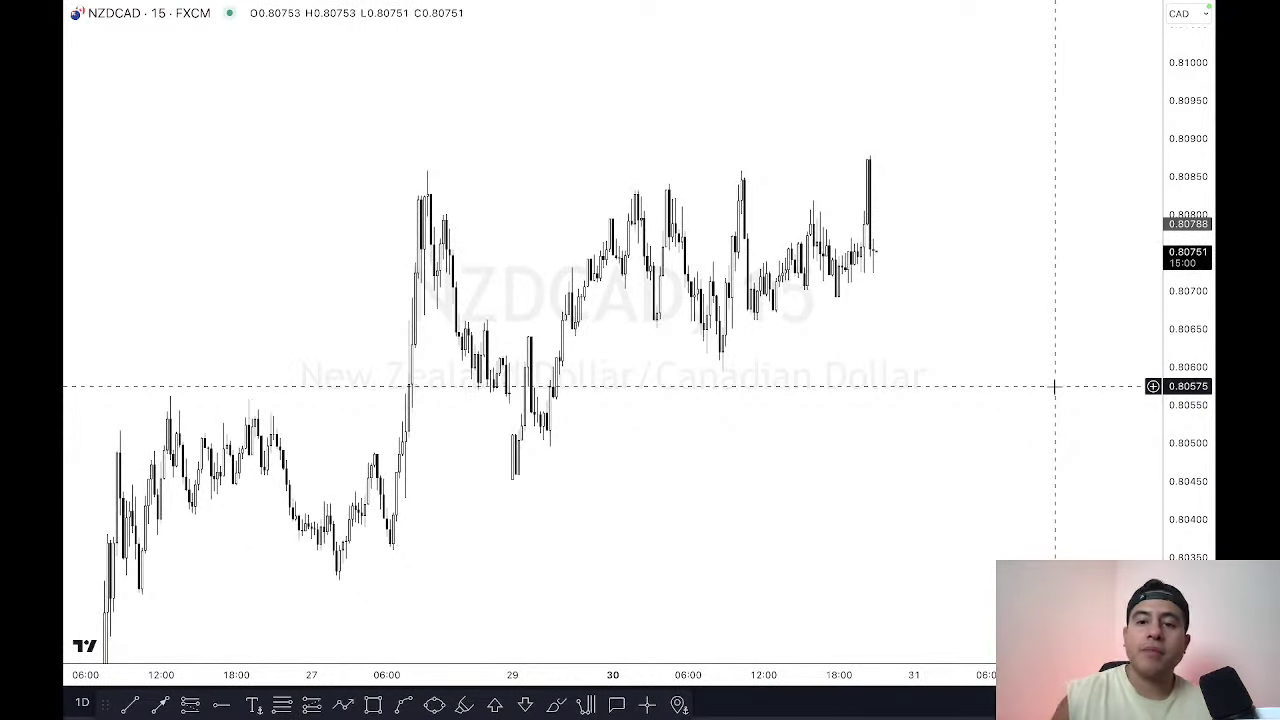
pyautogui.scroll(4, 908, 564)
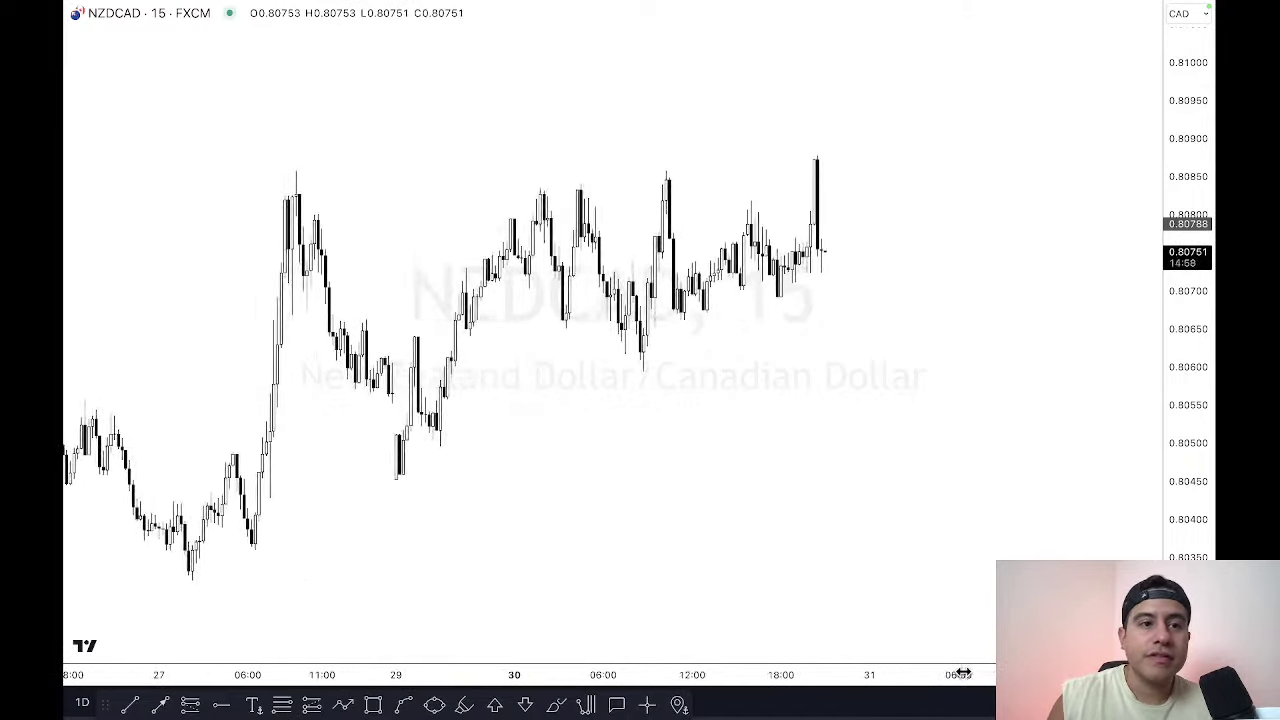
pyautogui.hscroll(-2, 905, 565)
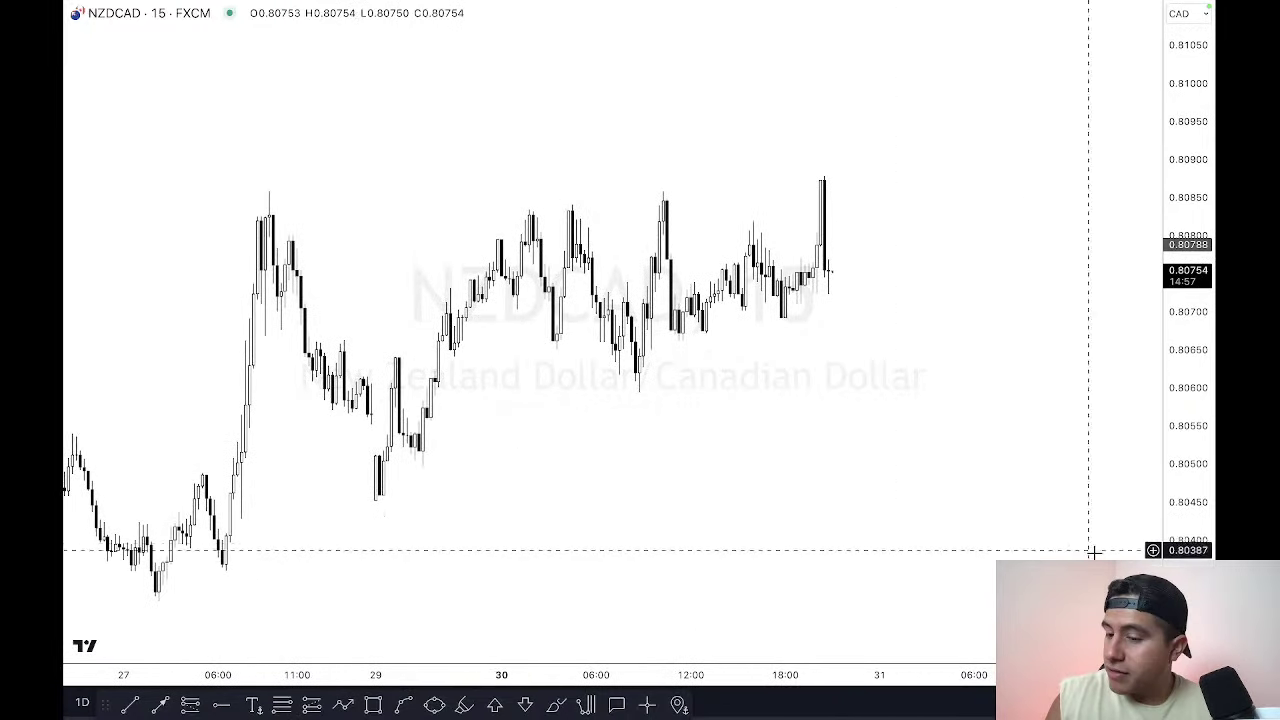
pyautogui.moveTo(1195, 530); pyautogui.dragTo(1195, 470)
pyautogui.moveTo(1083, 346); pyautogui.dragTo(1089, 374)
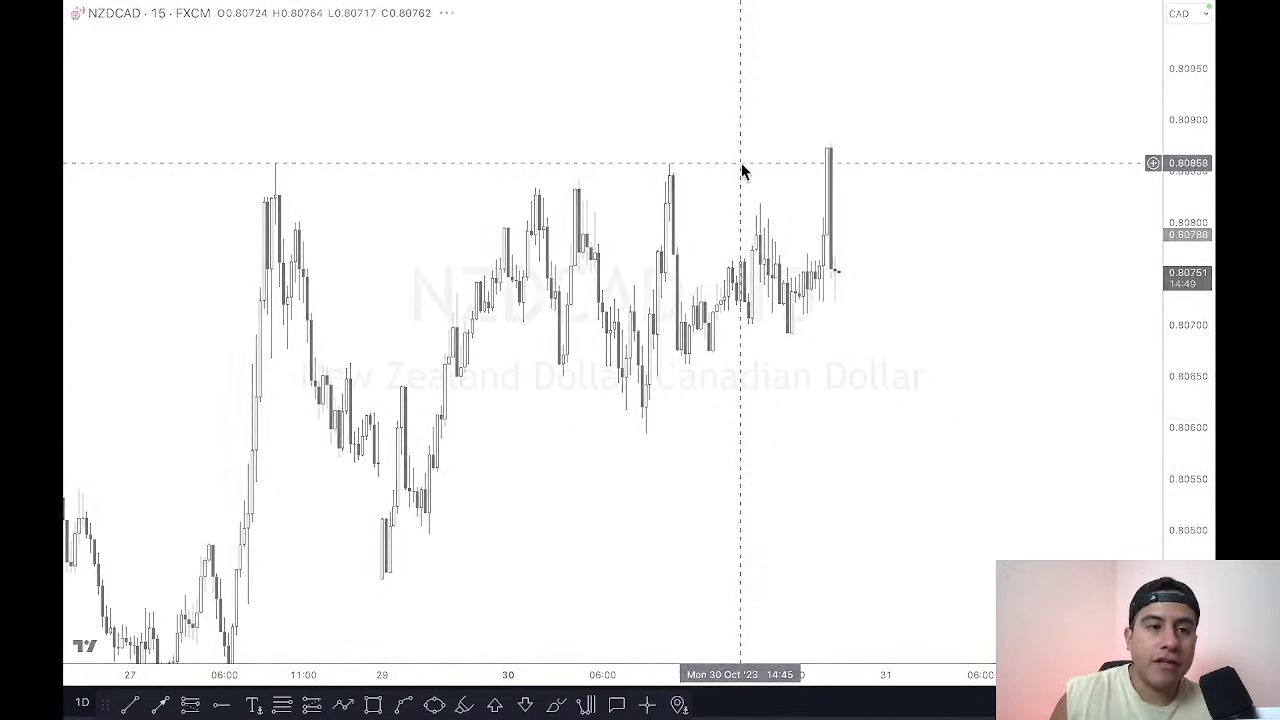
# Step: Return to EURCAD and copy a link to an image of the chart with its zone and Fibonacci levels
pyautogui.press('Down')
pyautogui.press('Down')
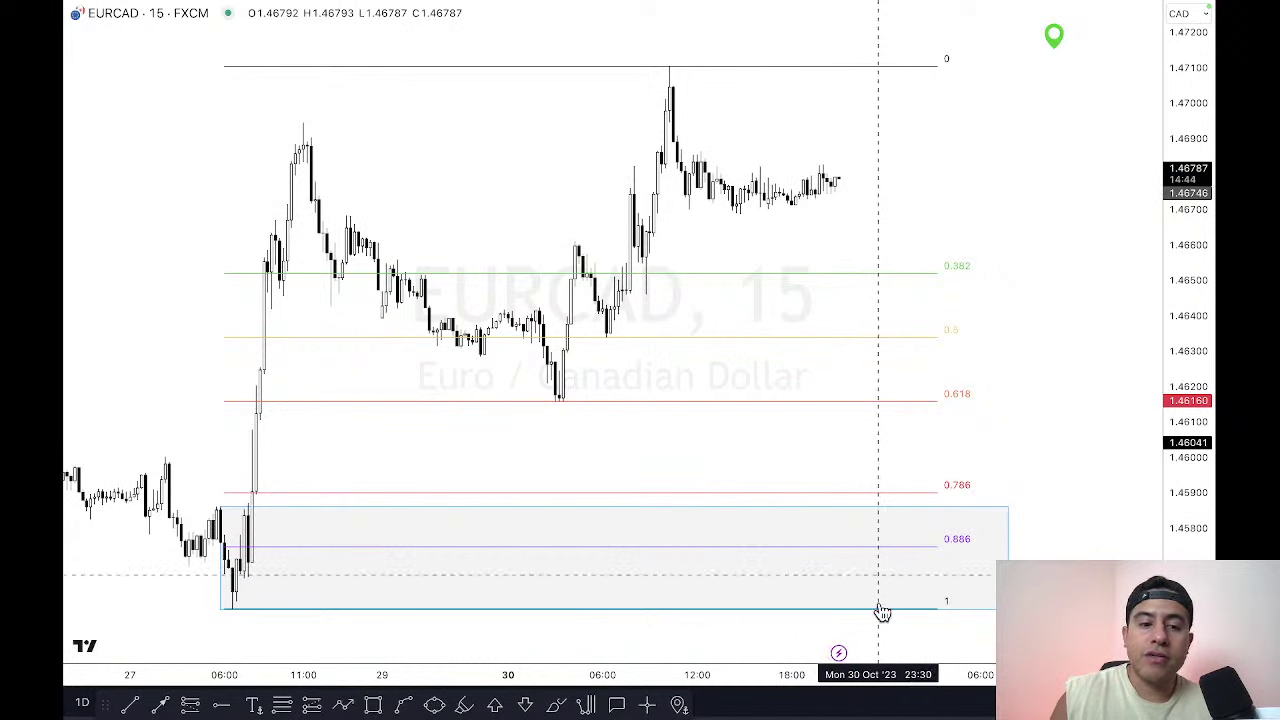
pyautogui.scroll(-2, 910, 678)
pyautogui.scroll(-1, 910, 678)
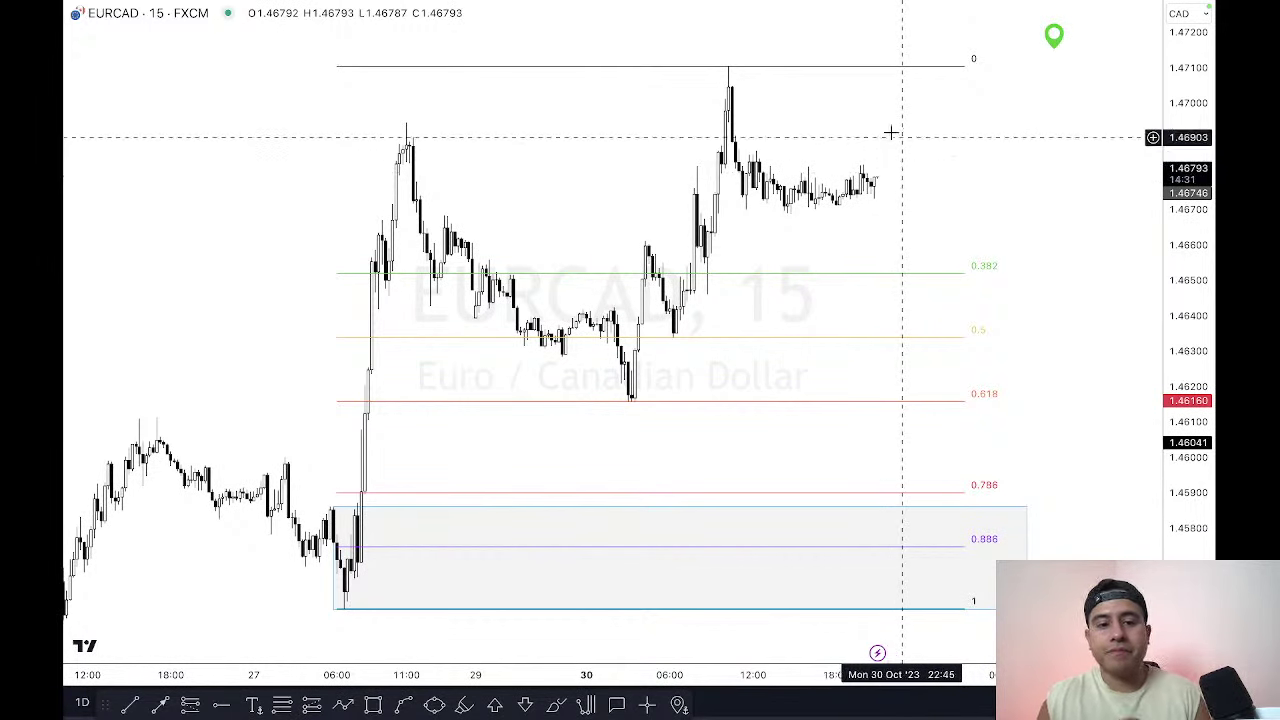
pyautogui.hotkey('alt', 's')
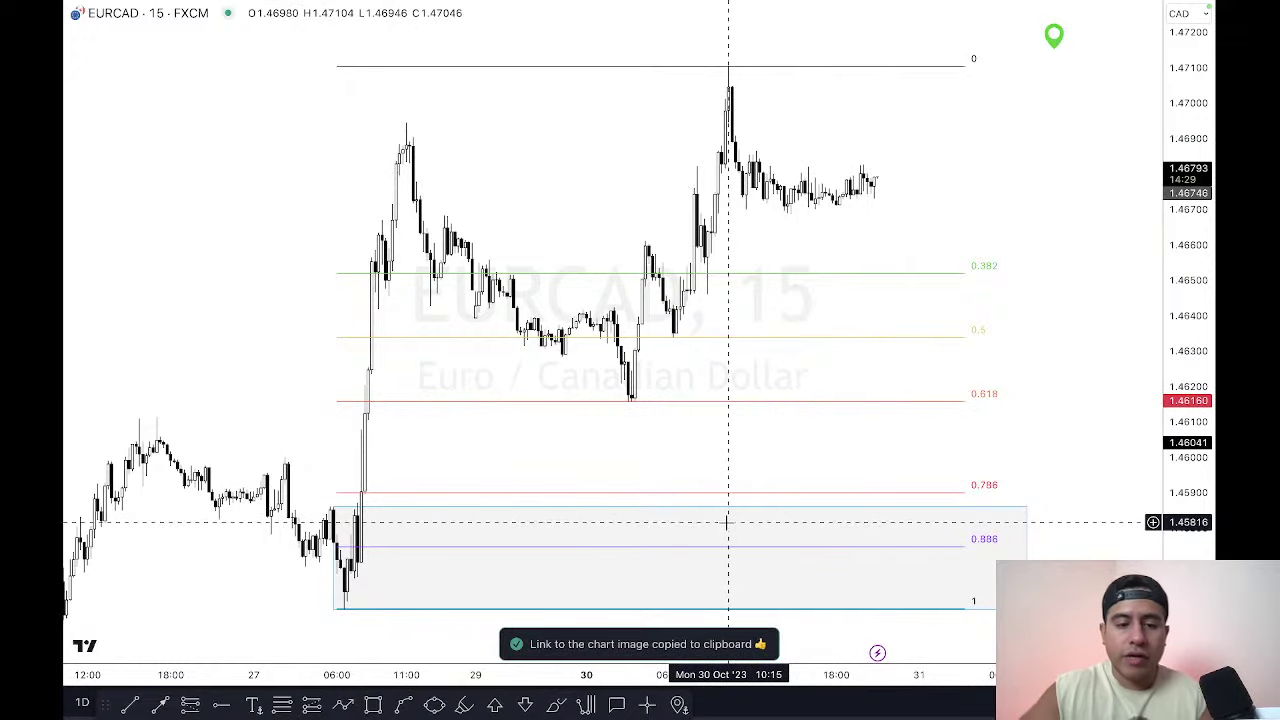
# Step: Examine the EURCAD zone and Fibonacci levels on the 1-hour timeframe
pyautogui.write('1')
pyautogui.press('Return')
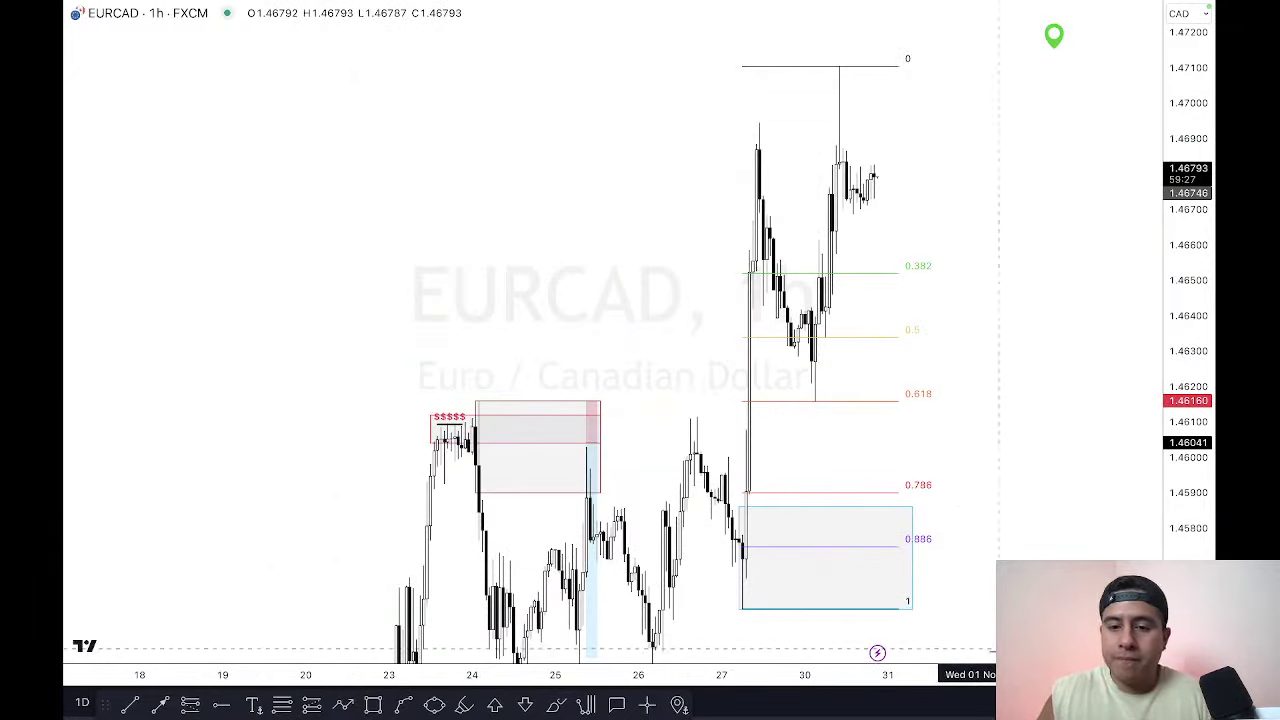
pyautogui.scroll(5, 992, 650)
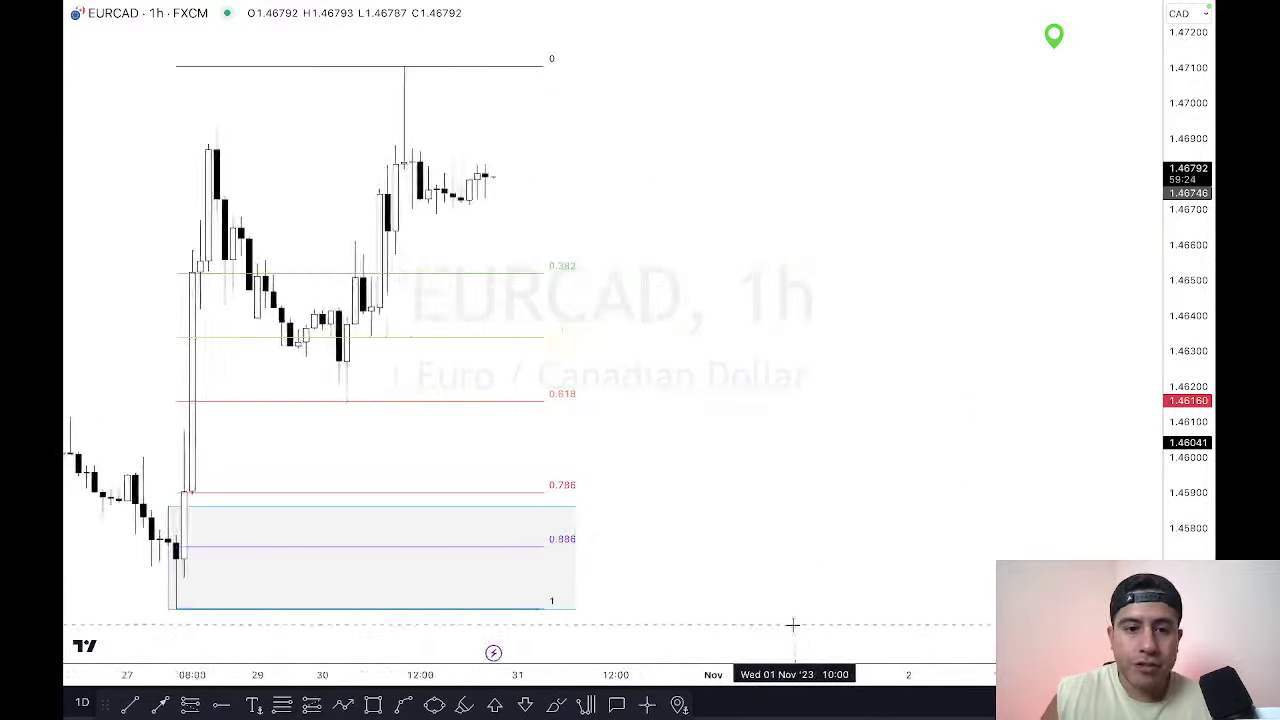
pyautogui.moveTo(792, 625); pyautogui.dragTo(1152, 540)
pyautogui.scroll(2, 620, 400)
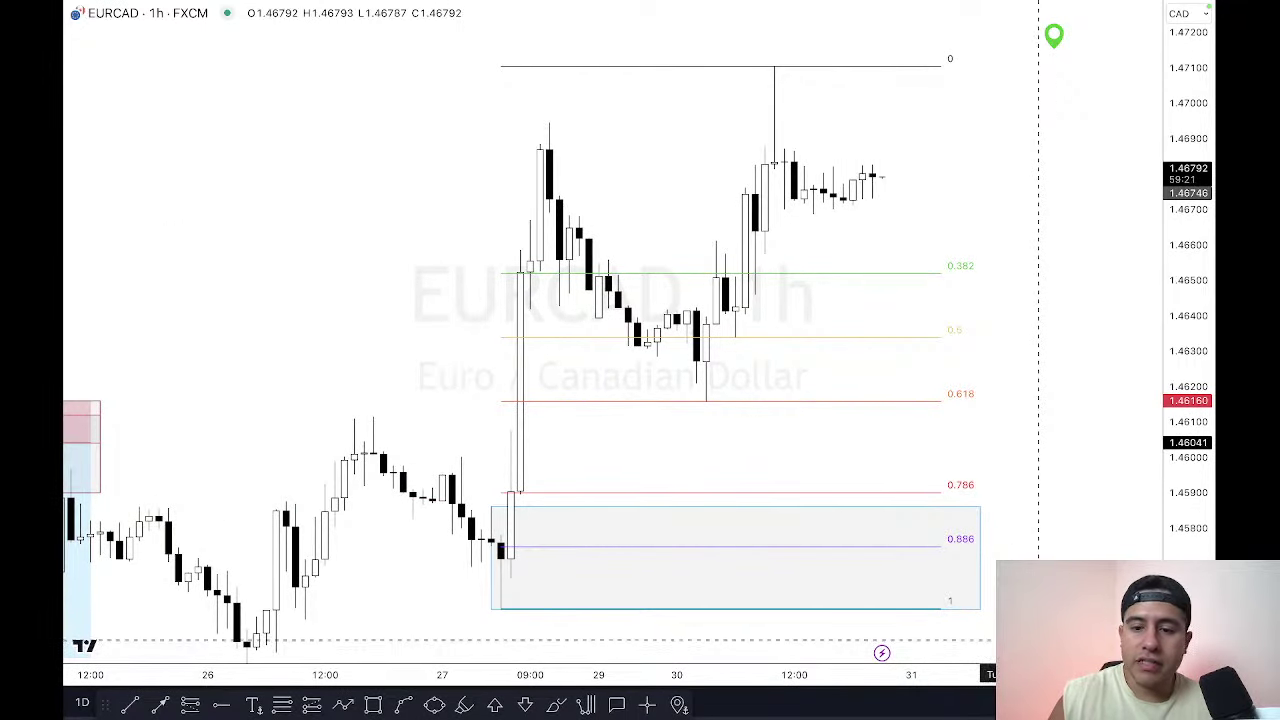
pyautogui.scroll(1, 430, 525)
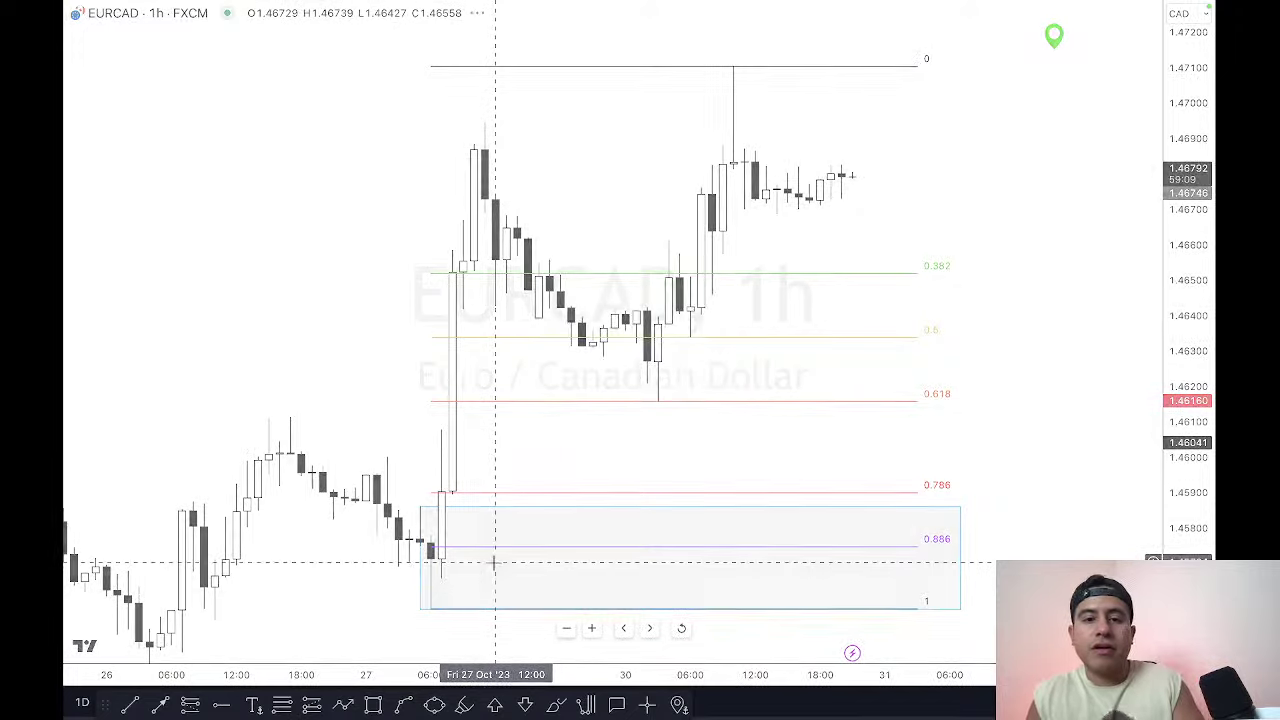
# Step: Switch EURCAD to the 15-minute timeframe and draw a horizontal trend line under the lows from 26 Oct 11:45 to 27 Oct 04:45
pyautogui.write('15')
pyautogui.press('Return')
pyautogui.moveTo(618, 676); pyautogui.dragTo(900, 676)
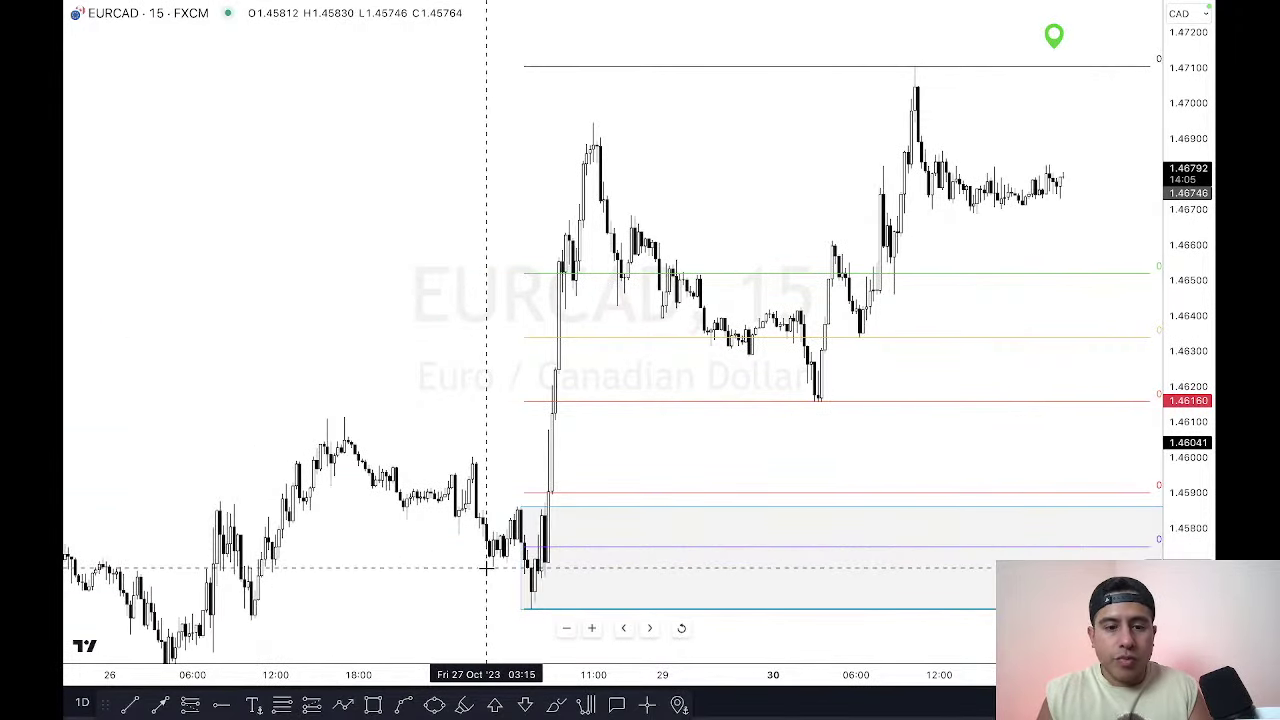
pyautogui.click(136, 703)
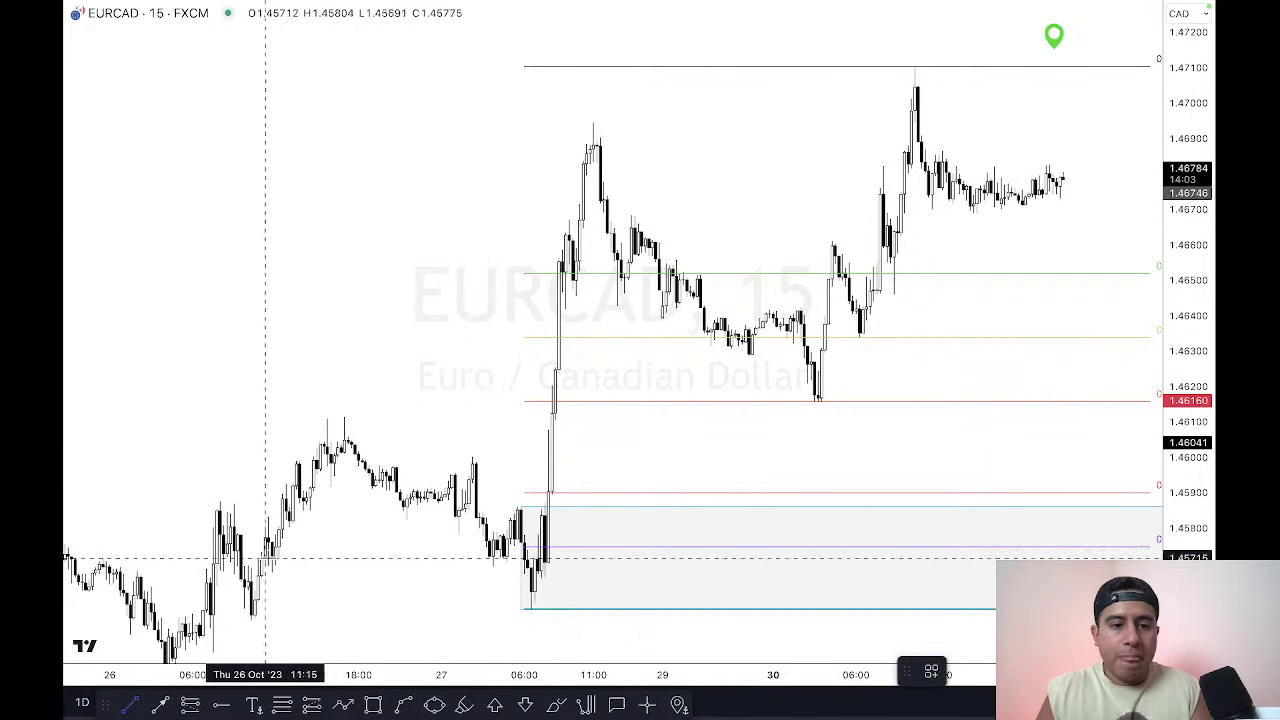
pyautogui.moveTo(272, 563); pyautogui.dragTo(506, 566)
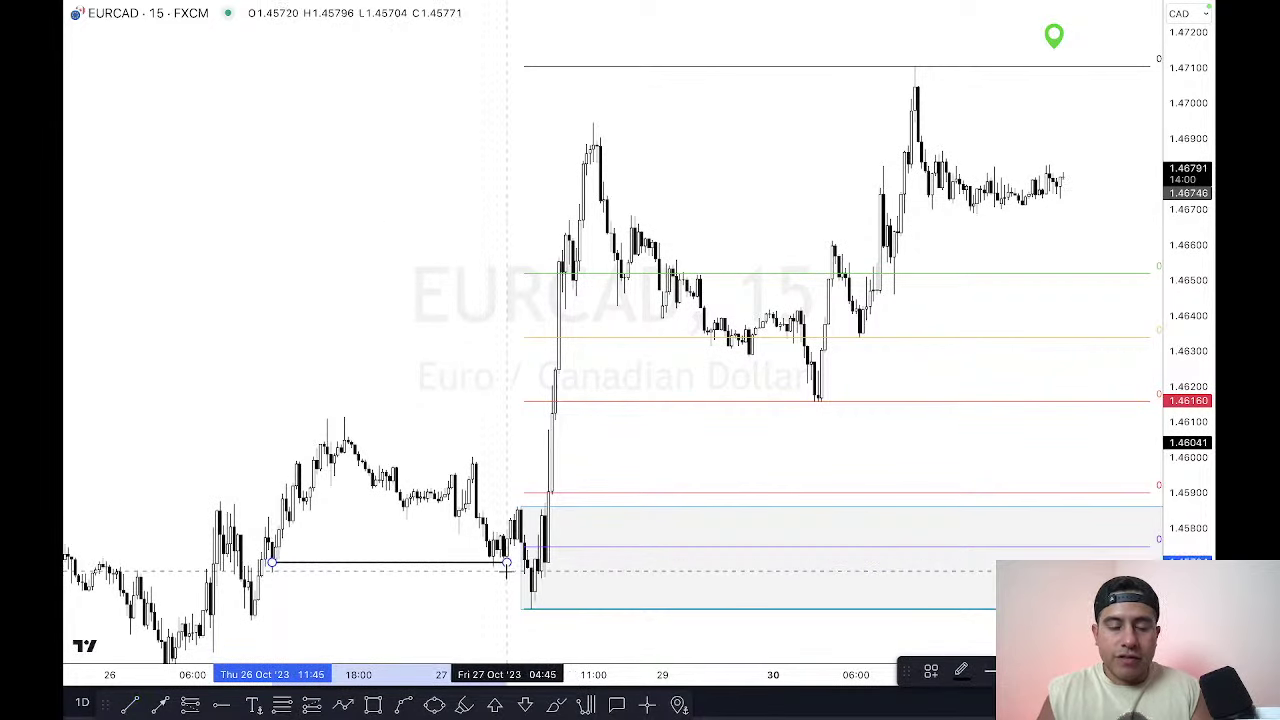
# Step: Label the new trend line with $$$$$ and align the text to the bottom of the line
pyautogui.doubleClick(476, 566)
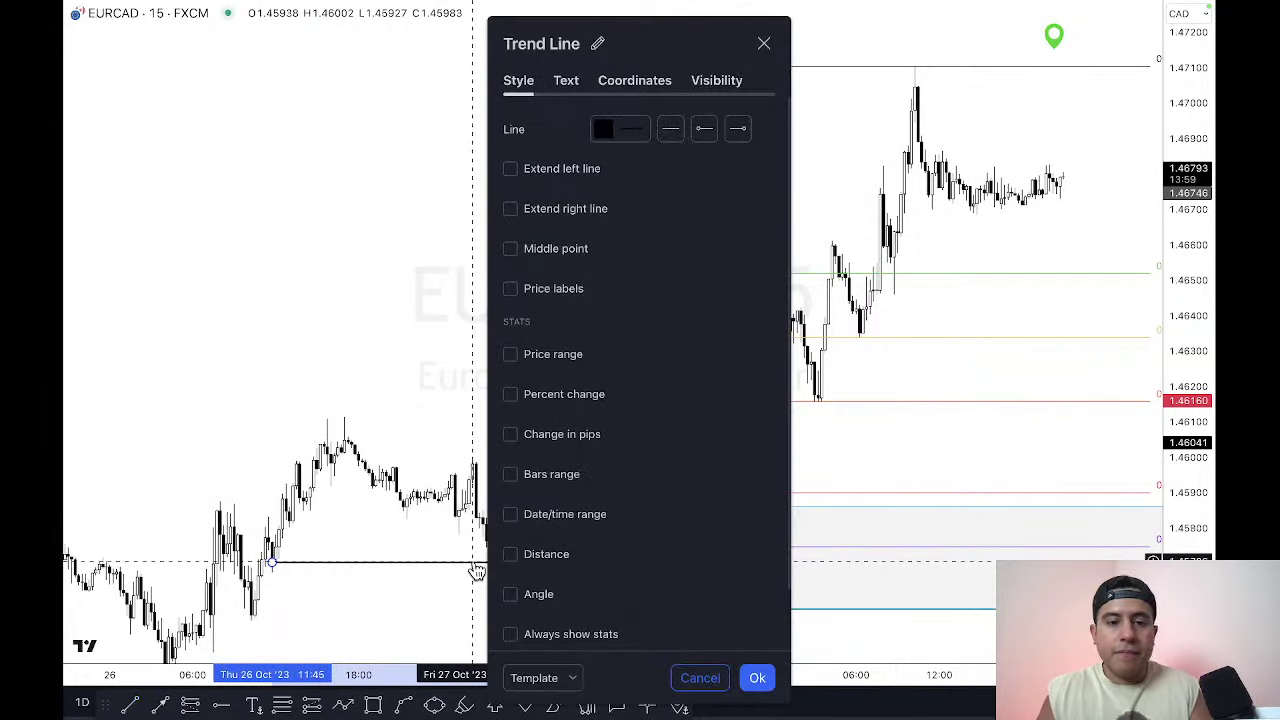
pyautogui.click(566, 80)
pyautogui.click(648, 270)
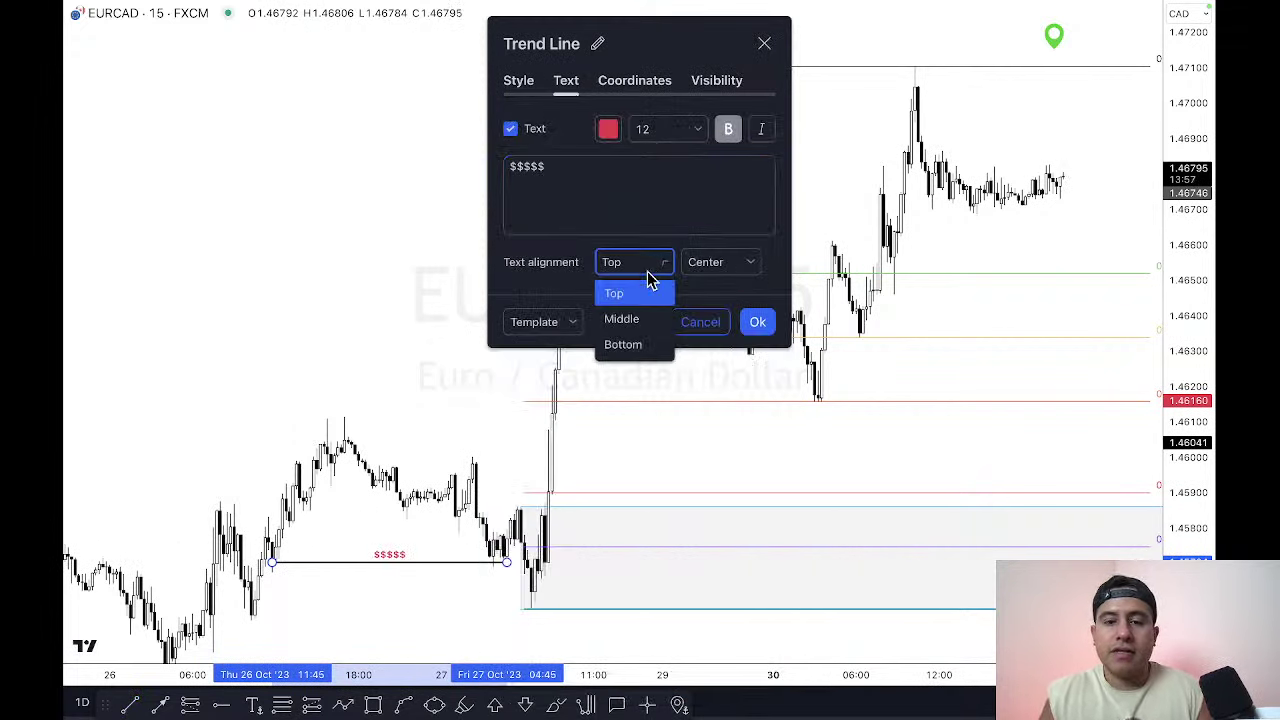
pyautogui.click(646, 346)
pyautogui.click(757, 322)
pyautogui.click(500, 443)
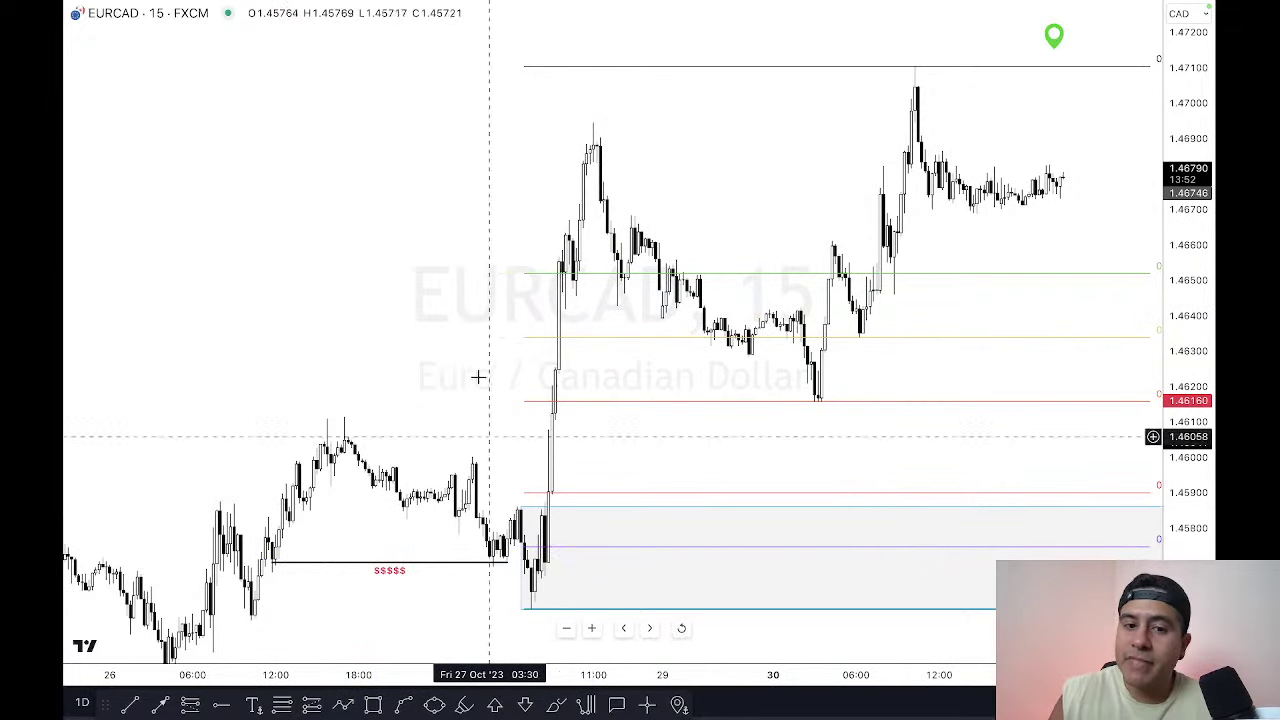
# Step: Place a long position at the 0.886 Fibonacci level with its entry at 1.45753 and its stop at the zone's lower edge
pyautogui.hscroll(3, 380, 297)
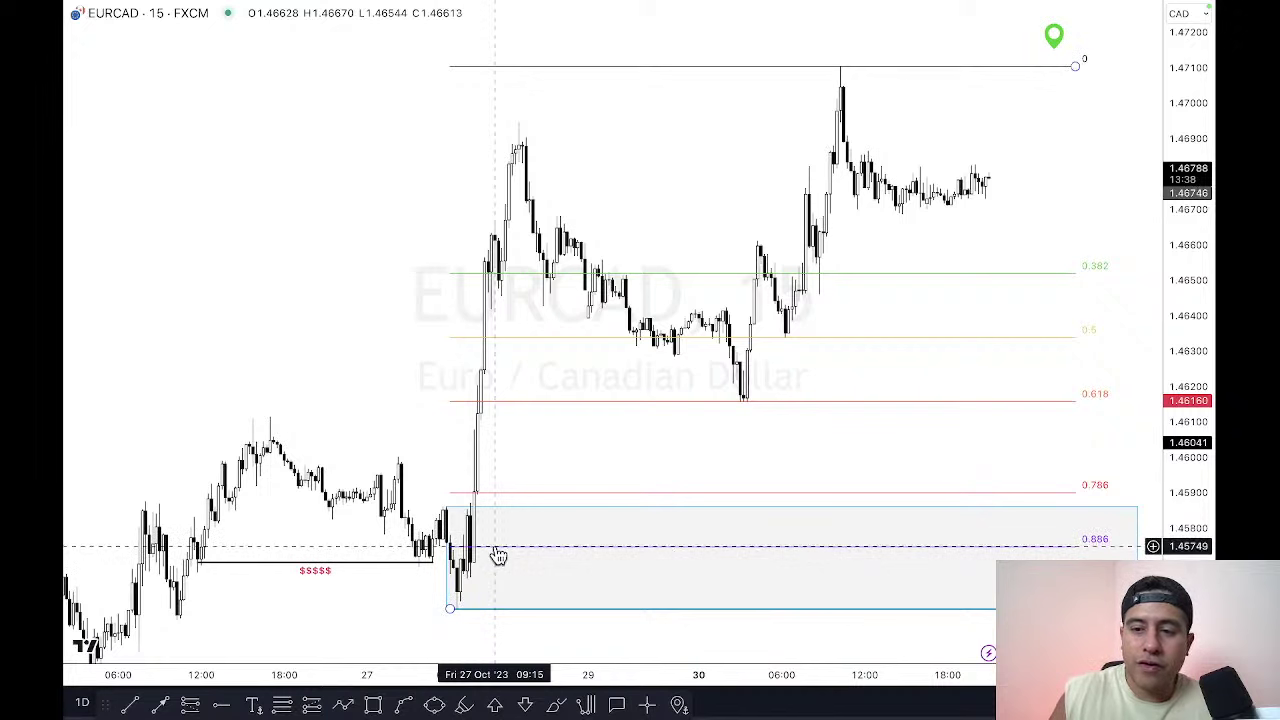
pyautogui.click(311, 705)
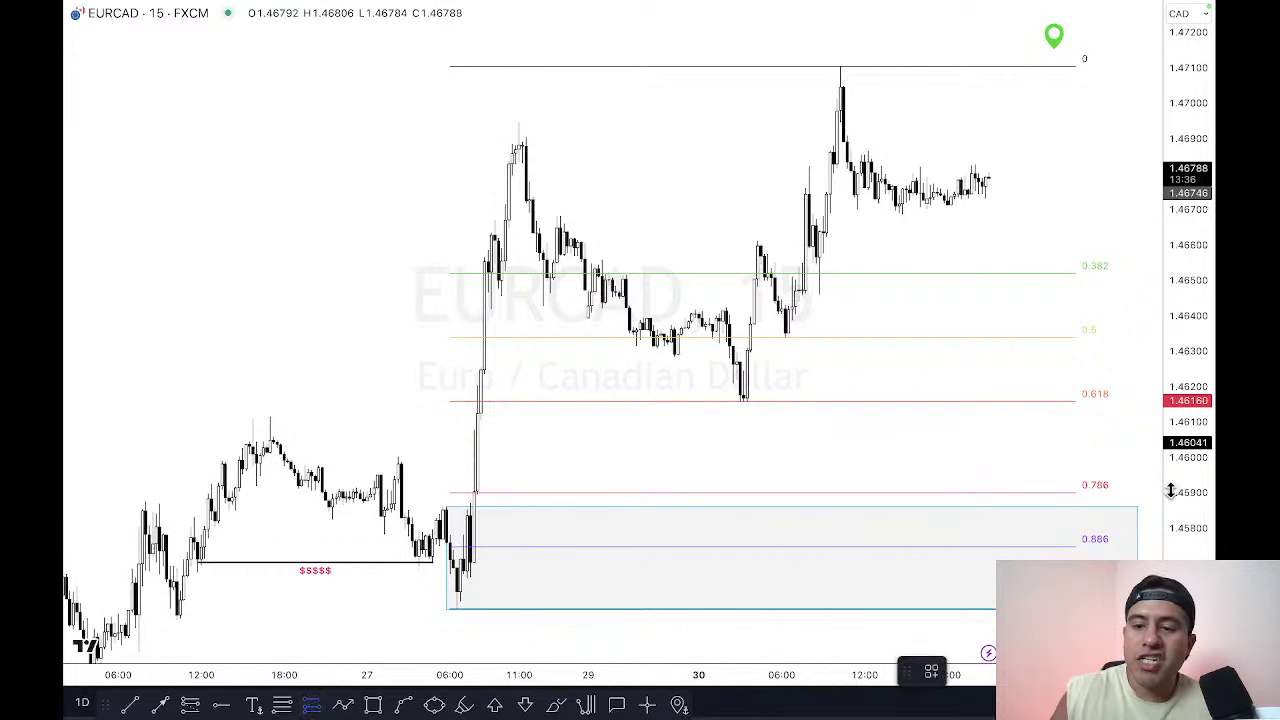
pyautogui.click(1002, 545)
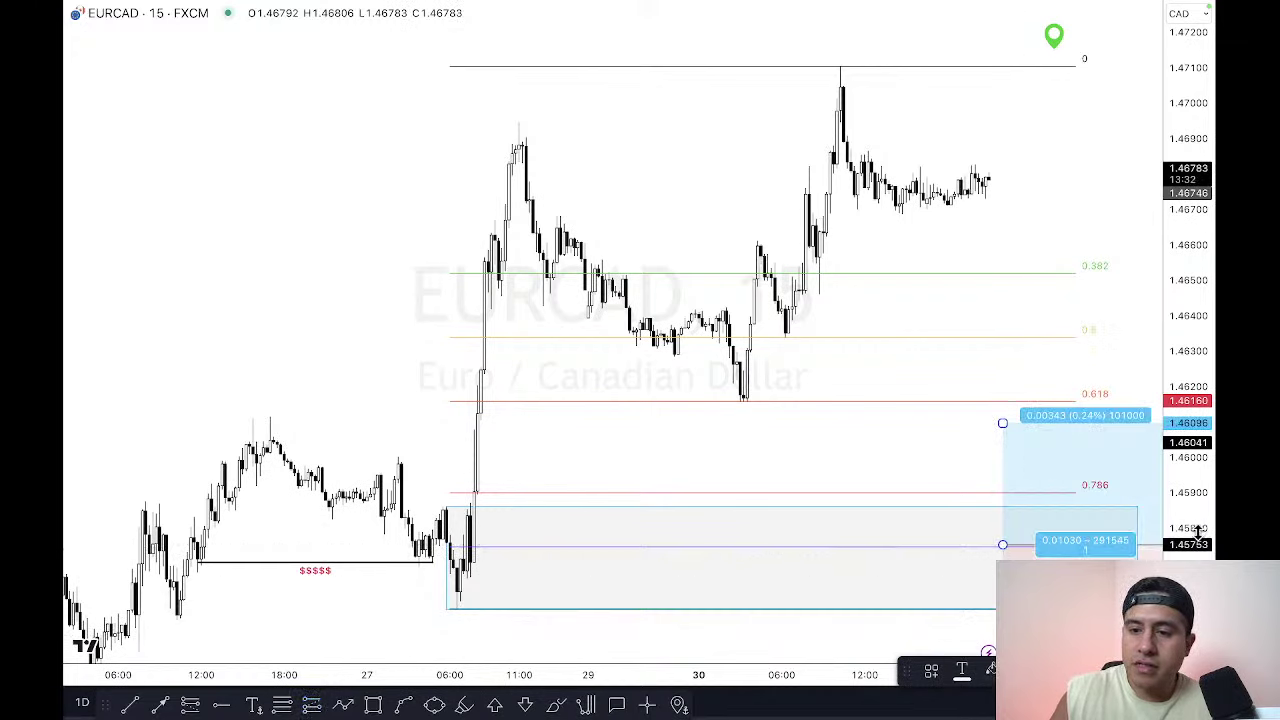
pyautogui.moveTo(1197, 535); pyautogui.dragTo(1197, 575)
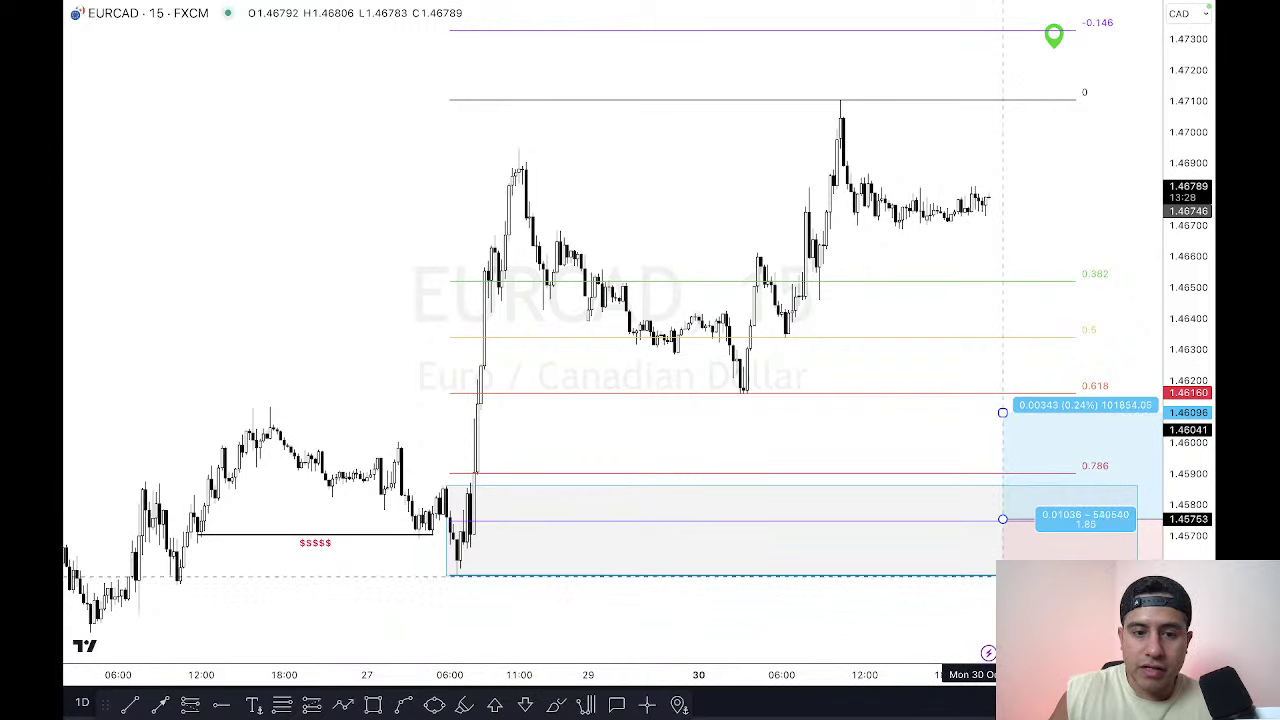
pyautogui.moveTo(1197, 577)
pyautogui.mouseDown()
pyautogui.moveTo(1197, 535)
pyautogui.moveTo(1197, 567)
pyautogui.mouseUp()
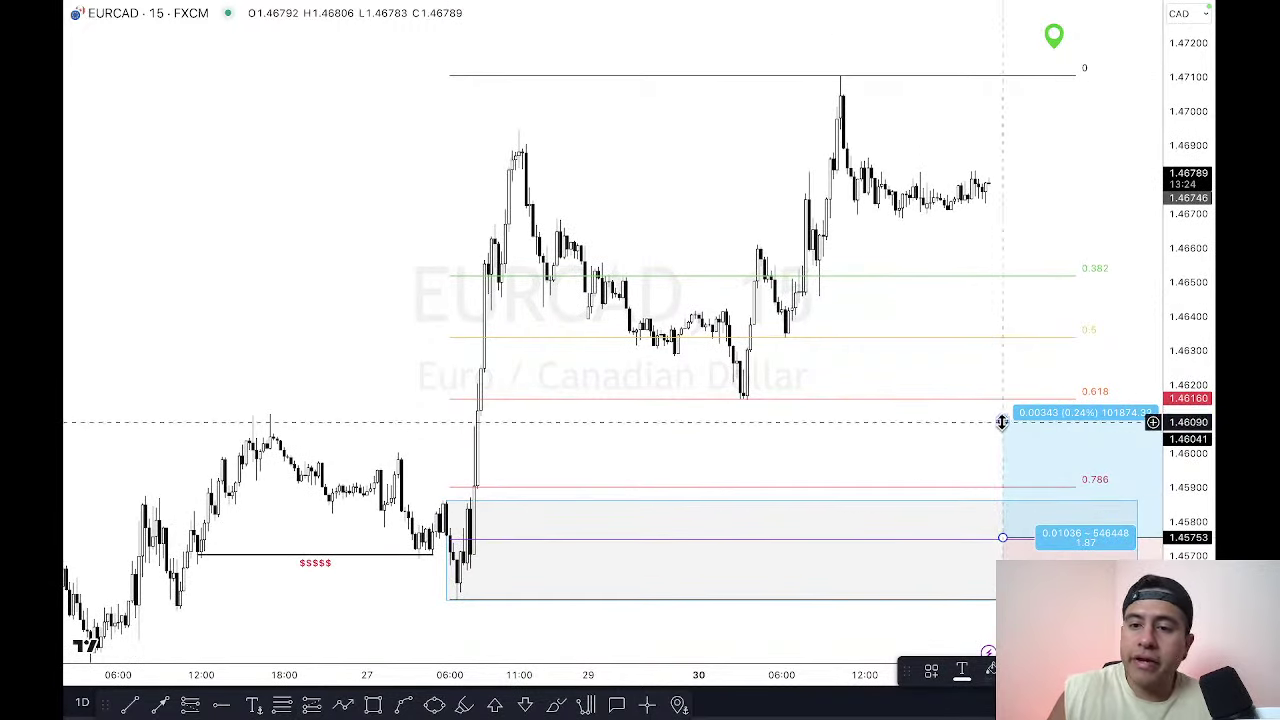
# Step: Raise the long position's target to 1.46670 and narrow the position to end at the zone's outer edge
pyautogui.moveTo(1002, 420); pyautogui.dragTo(1005, 224)
pyautogui.moveTo(1040, 134); pyautogui.dragTo(920, 134)
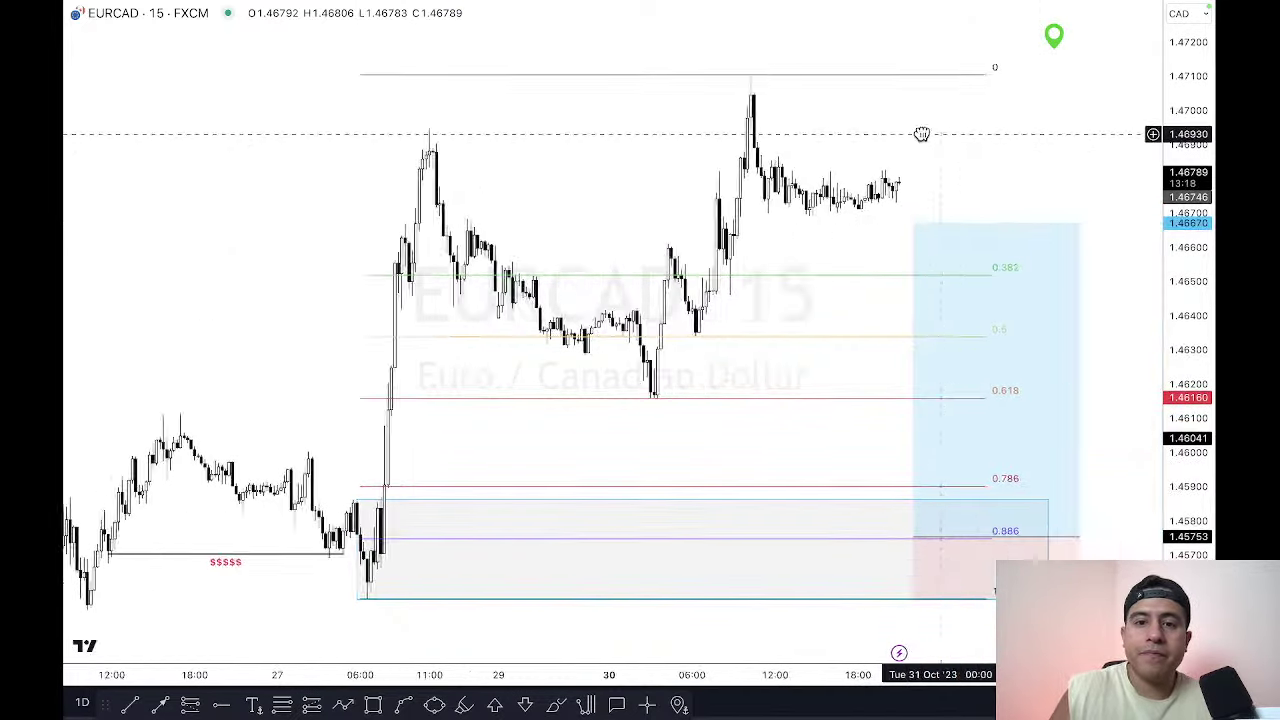
pyautogui.moveTo(1043, 531); pyautogui.dragTo(1010, 531)
pyautogui.hscroll(-3, 1027, 521)
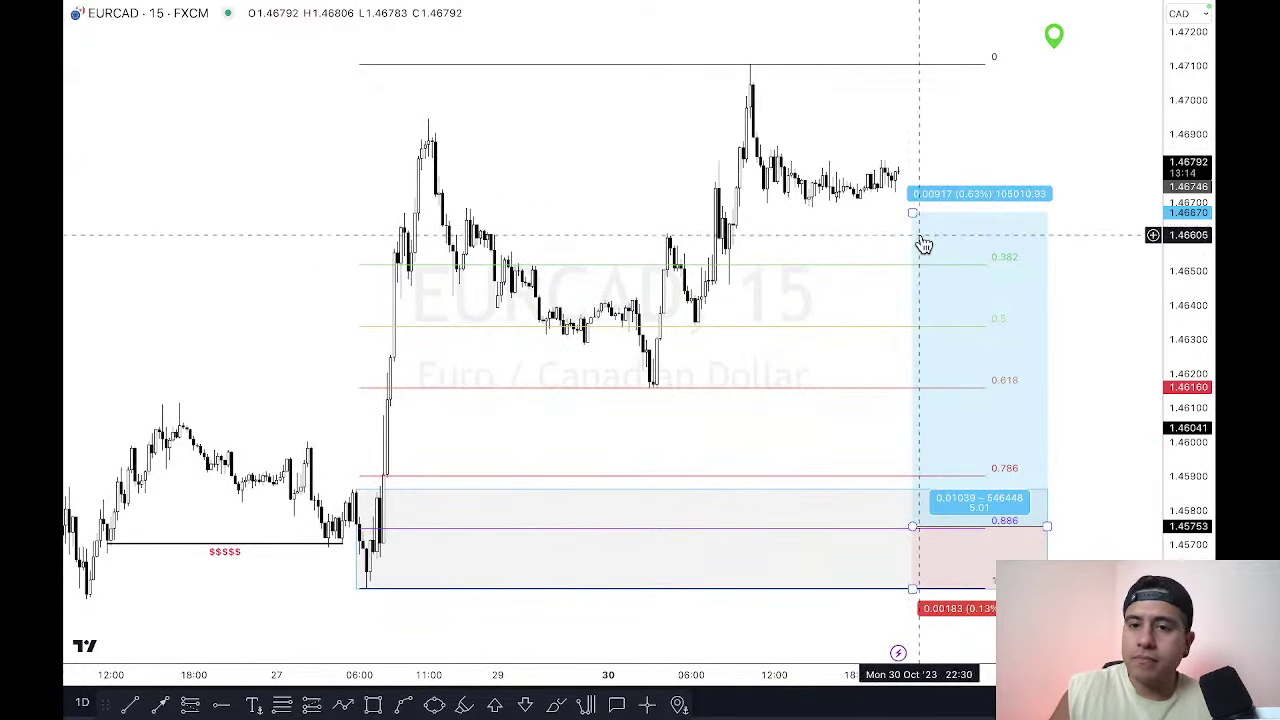
# Step: Lower the long position's target to 1.46121 and examine the setup against the Fibonacci levels
pyautogui.moveTo(910, 216); pyautogui.dragTo(909, 405)
pyautogui.click(683, 420)
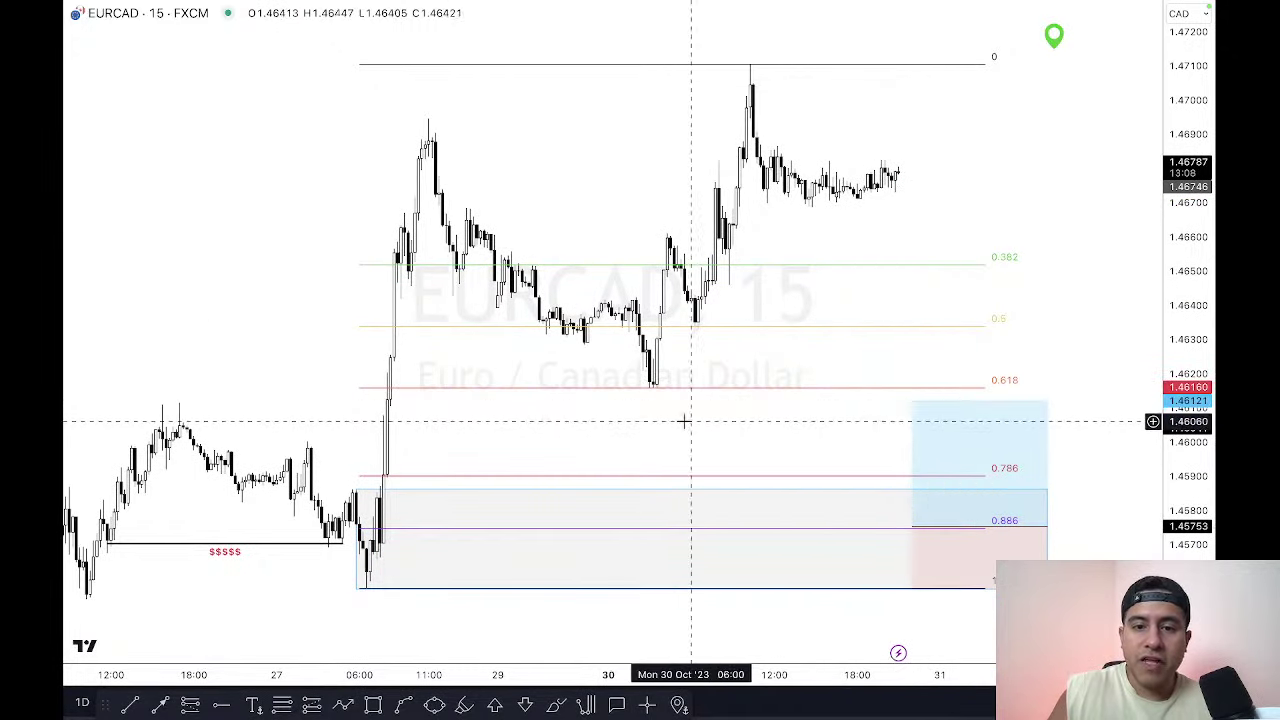
pyautogui.moveTo(634, 402); pyautogui.dragTo(671, 426)
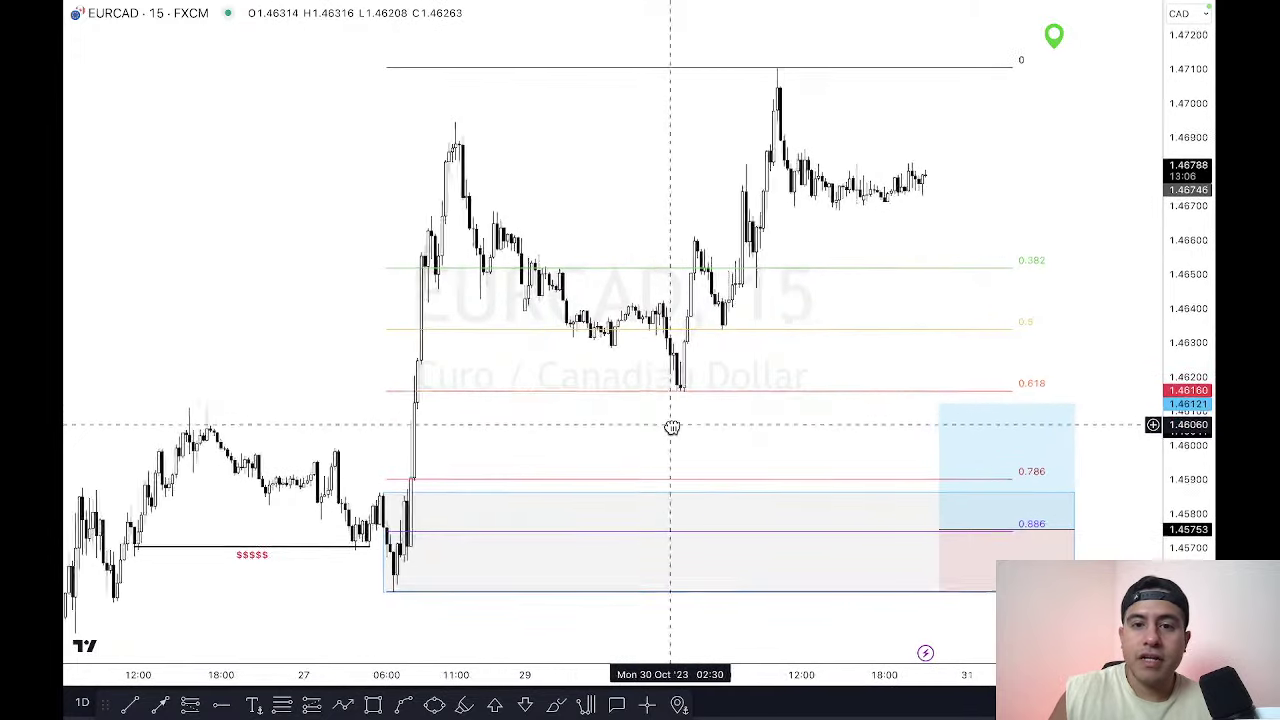
pyautogui.click(1060, 533)
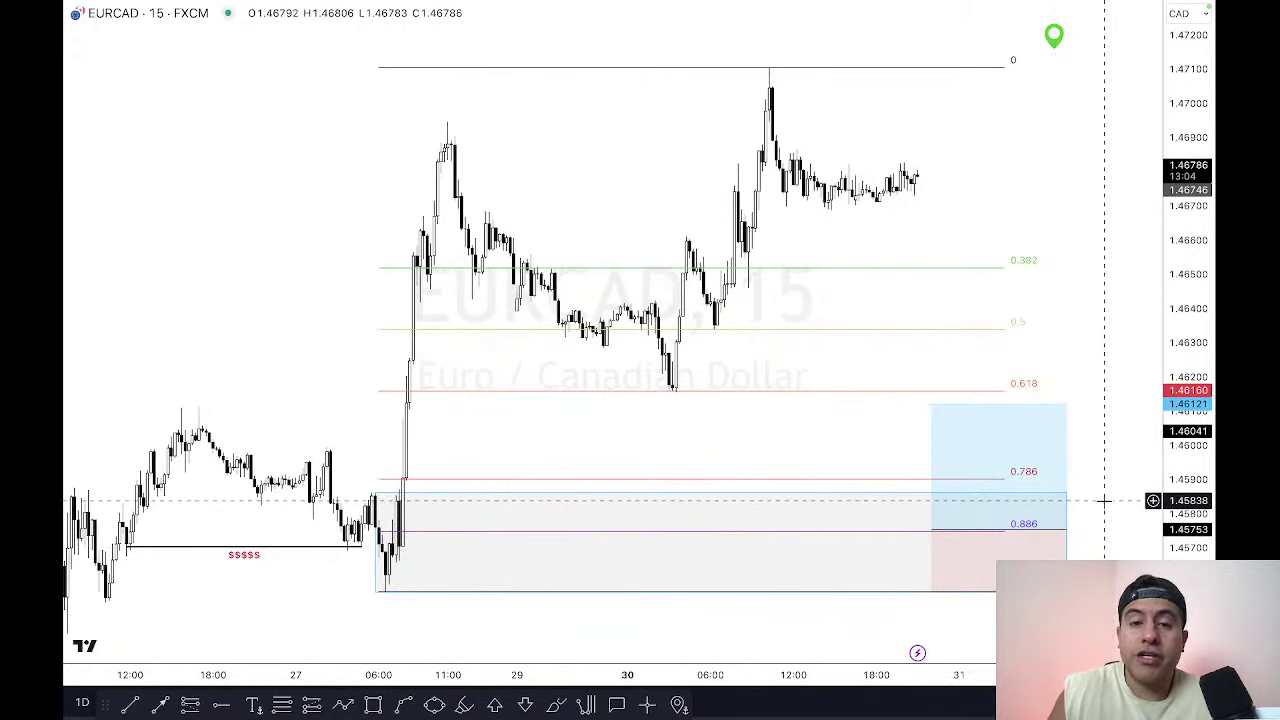
pyautogui.moveTo(1101, 500); pyautogui.dragTo(1095, 500)
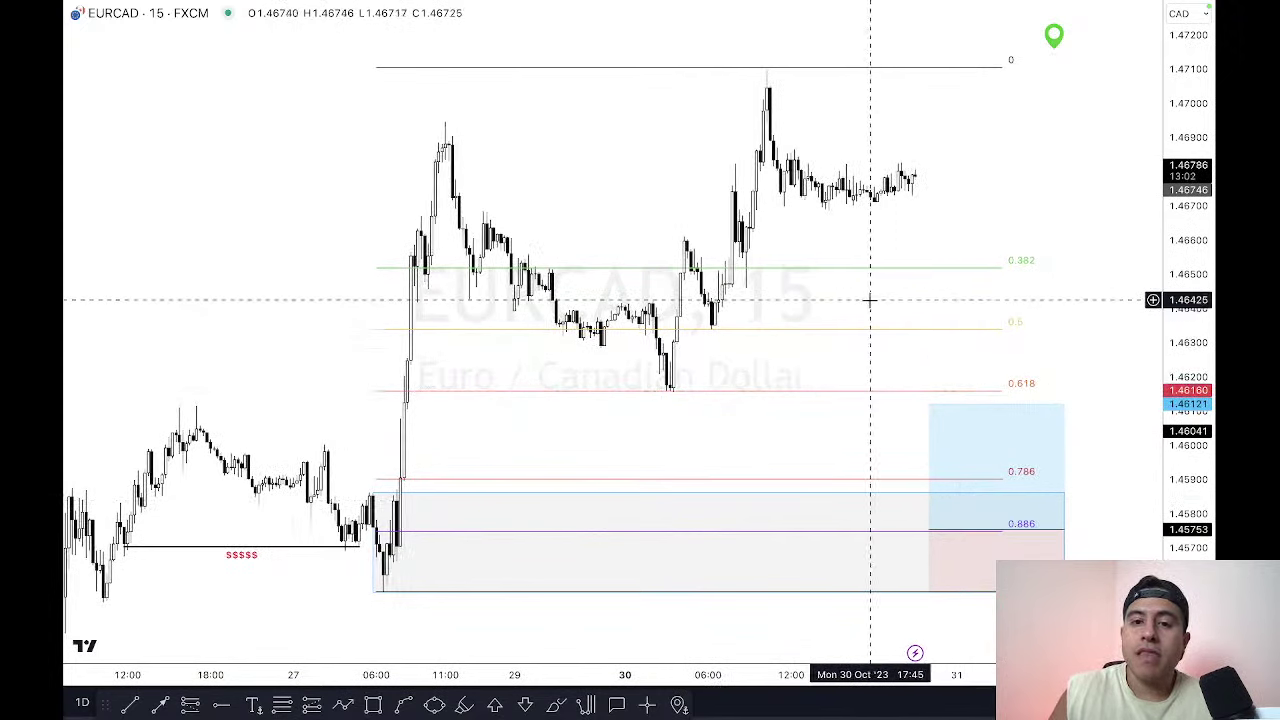
pyautogui.click(945, 428)
pyautogui.click(926, 418)
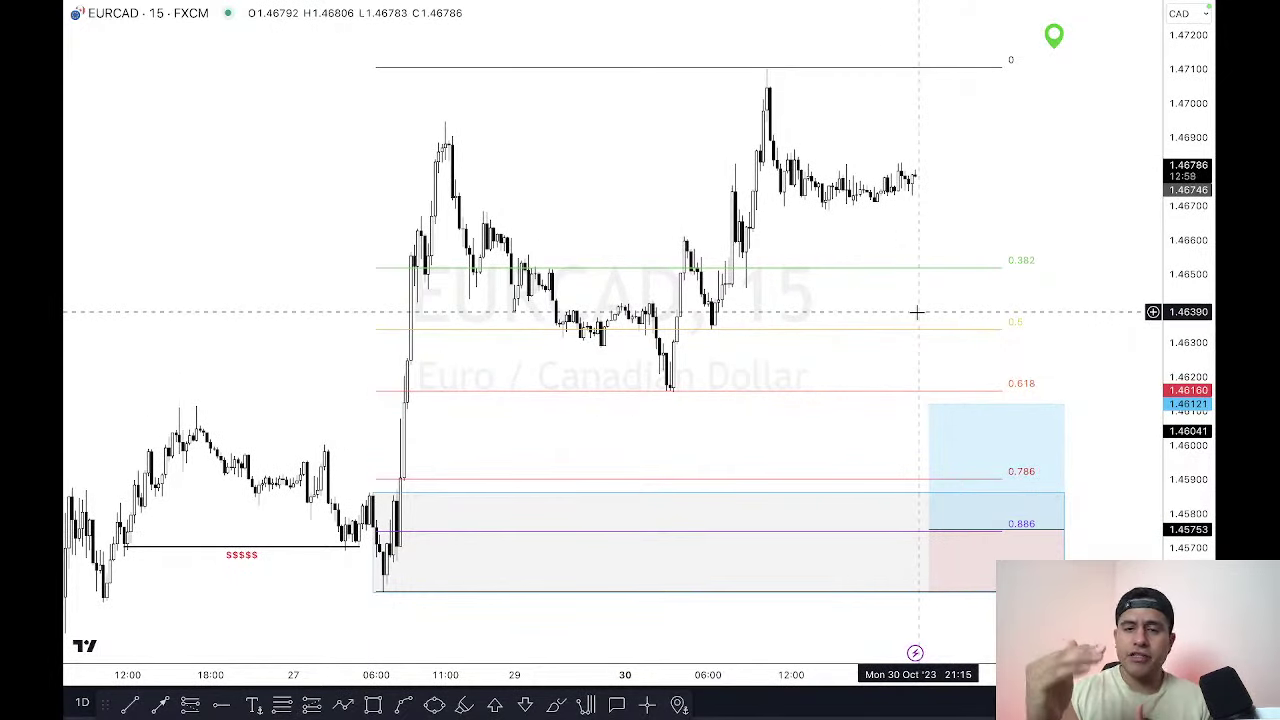
# Step: Set the long position's target to 1.46673 and copy a link to the EURCAD chart image
pyautogui.click(928, 403)
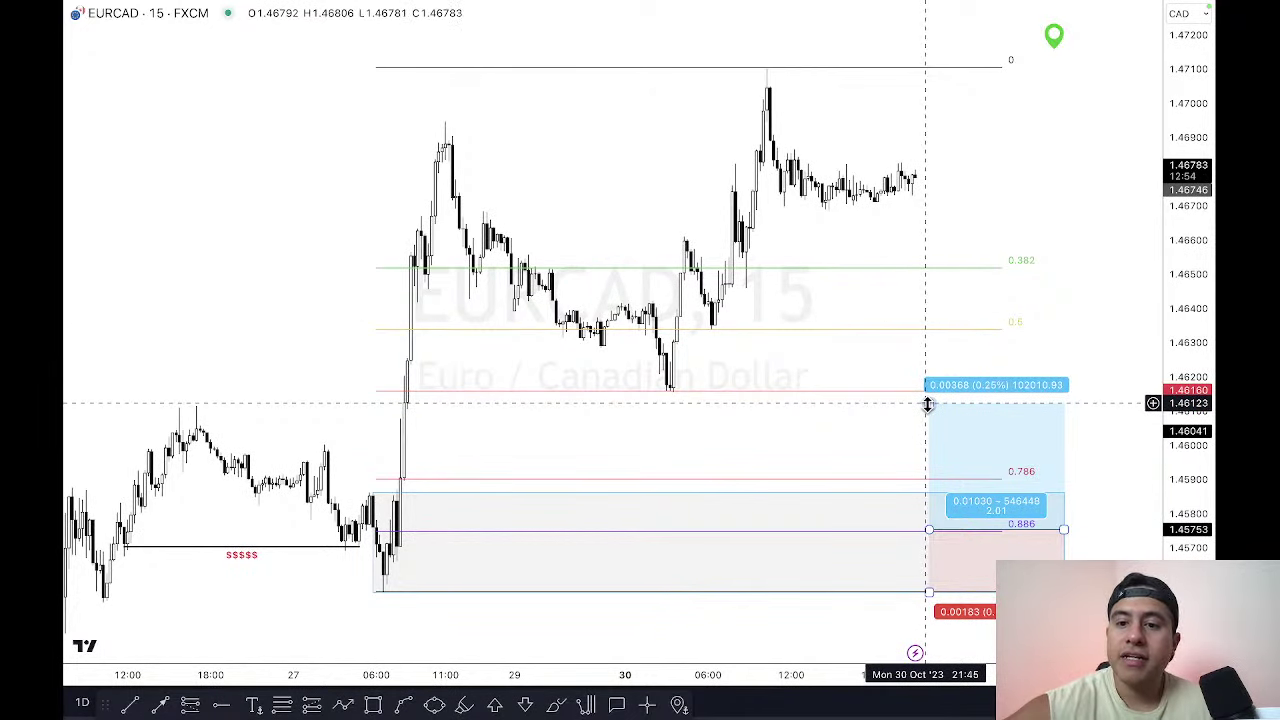
pyautogui.moveTo(928, 403); pyautogui.dragTo(930, 212)
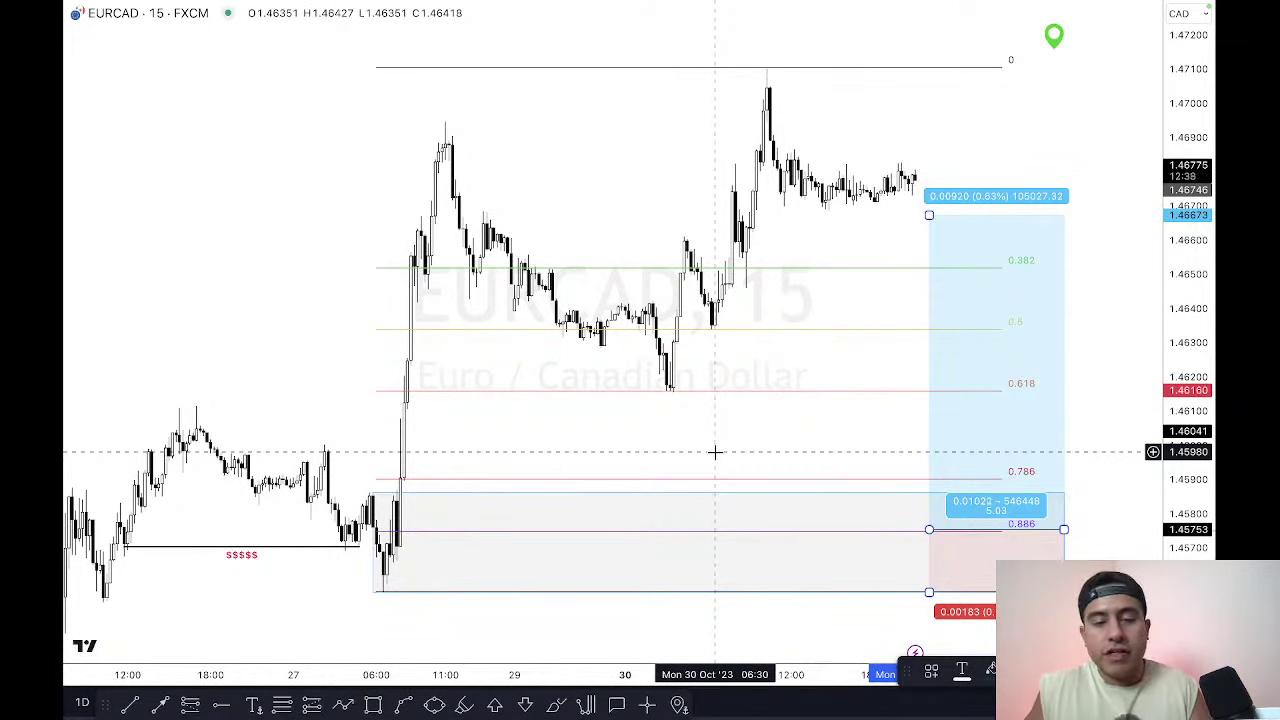
pyautogui.hotkey('alt', 's')
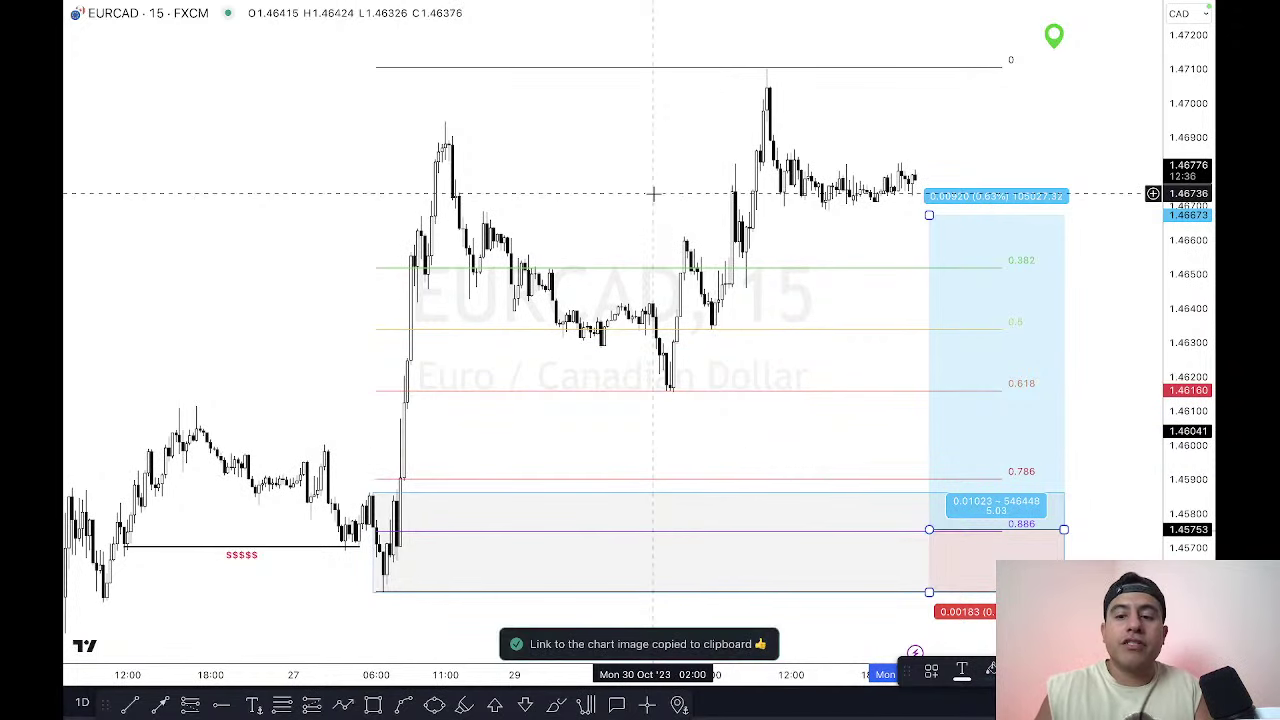
pyautogui.click(628, 135)
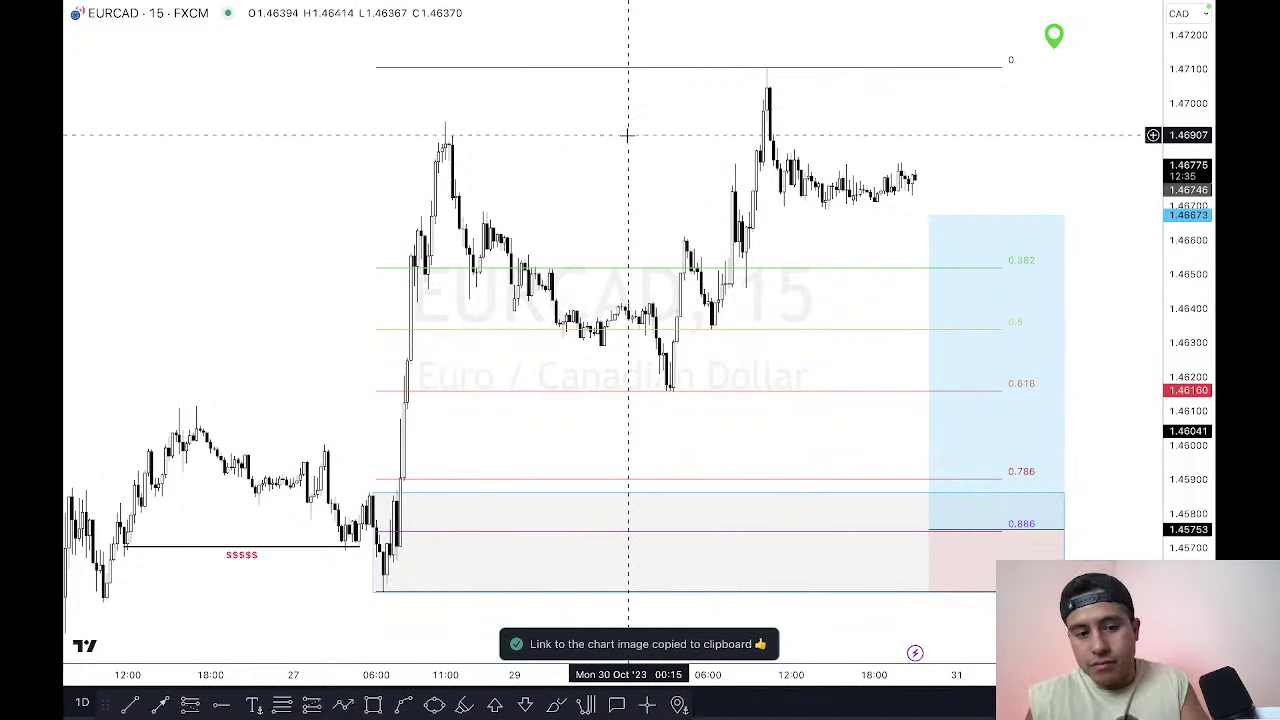
# Step: Leave full screen, switch to the live stream's YouTube page and post the copied chart link in the chat, prefixed with "EURCAD:"
pyautogui.press('Escape')
pyautogui.click(791, 24)
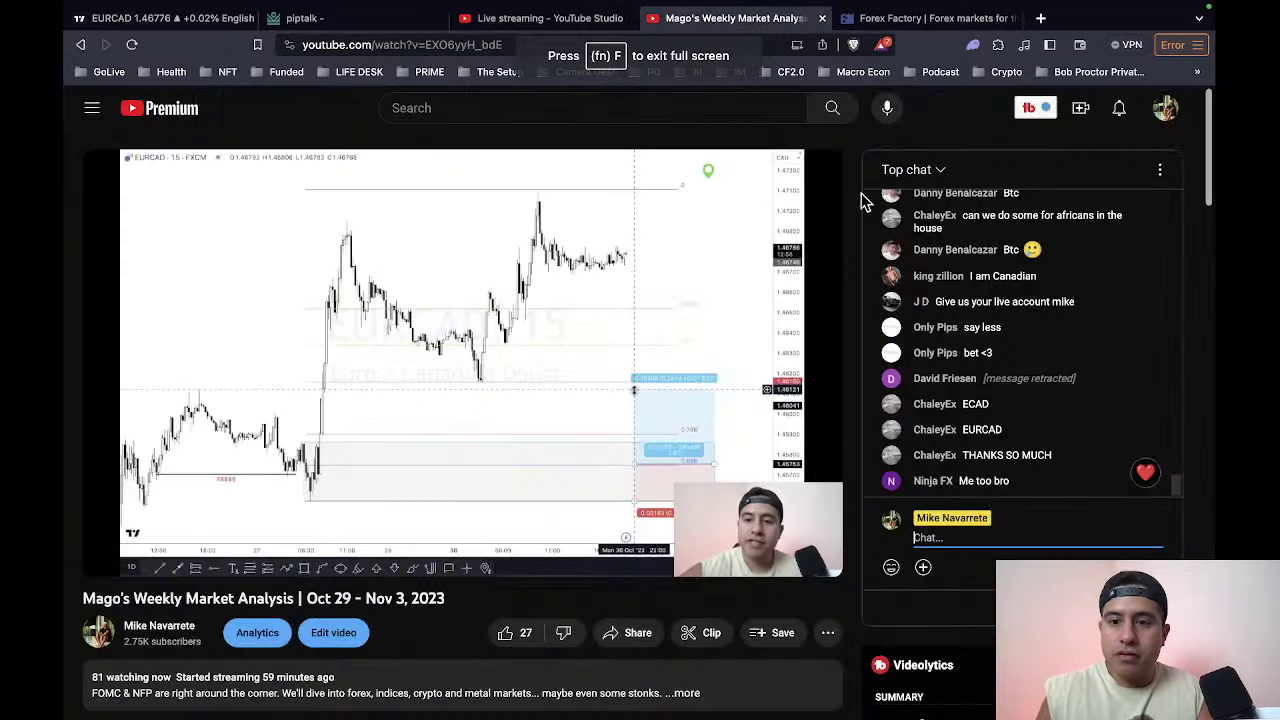
pyautogui.write('EURCAD')
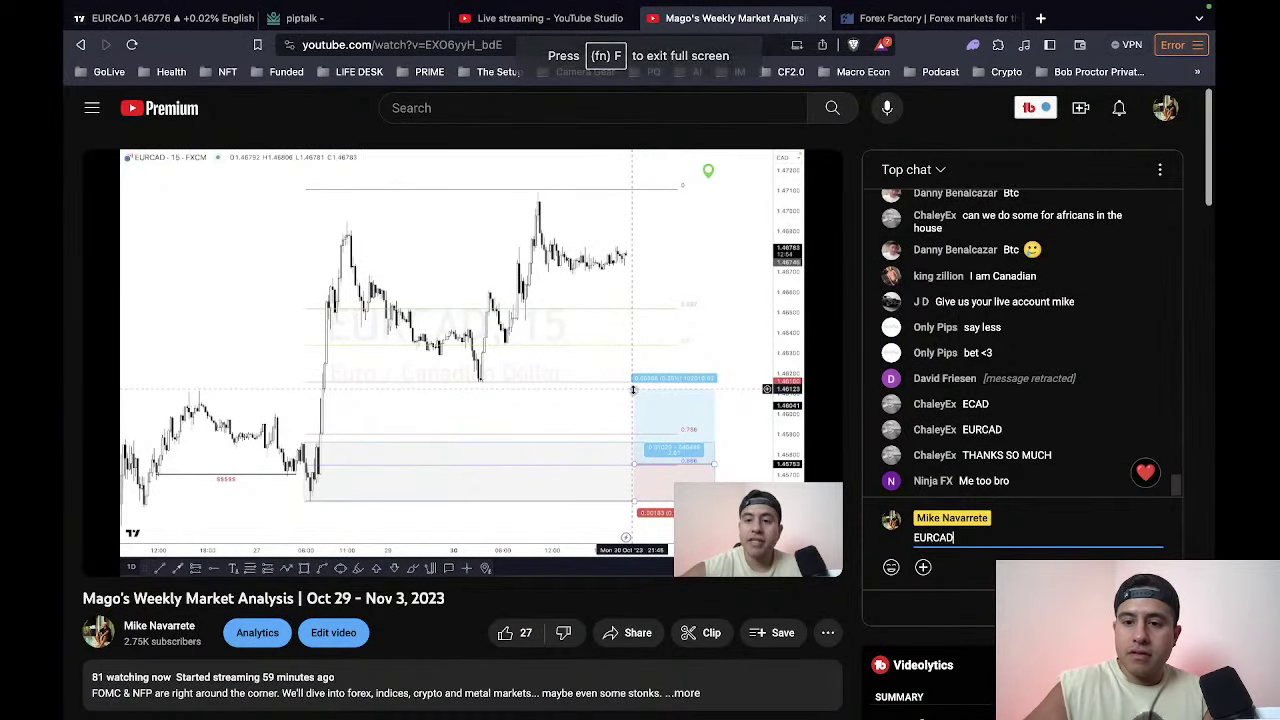
pyautogui.write(':')
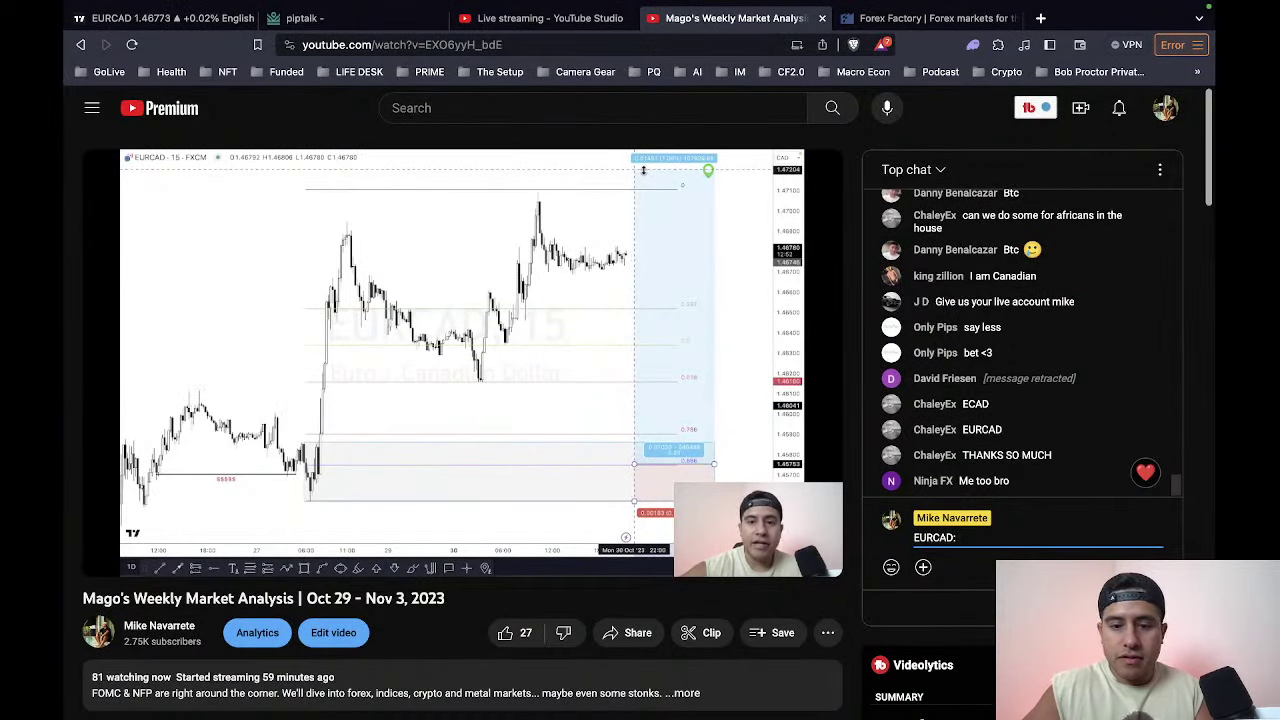
pyautogui.hotkey('ctrl', 'v')
pyautogui.press('Return')
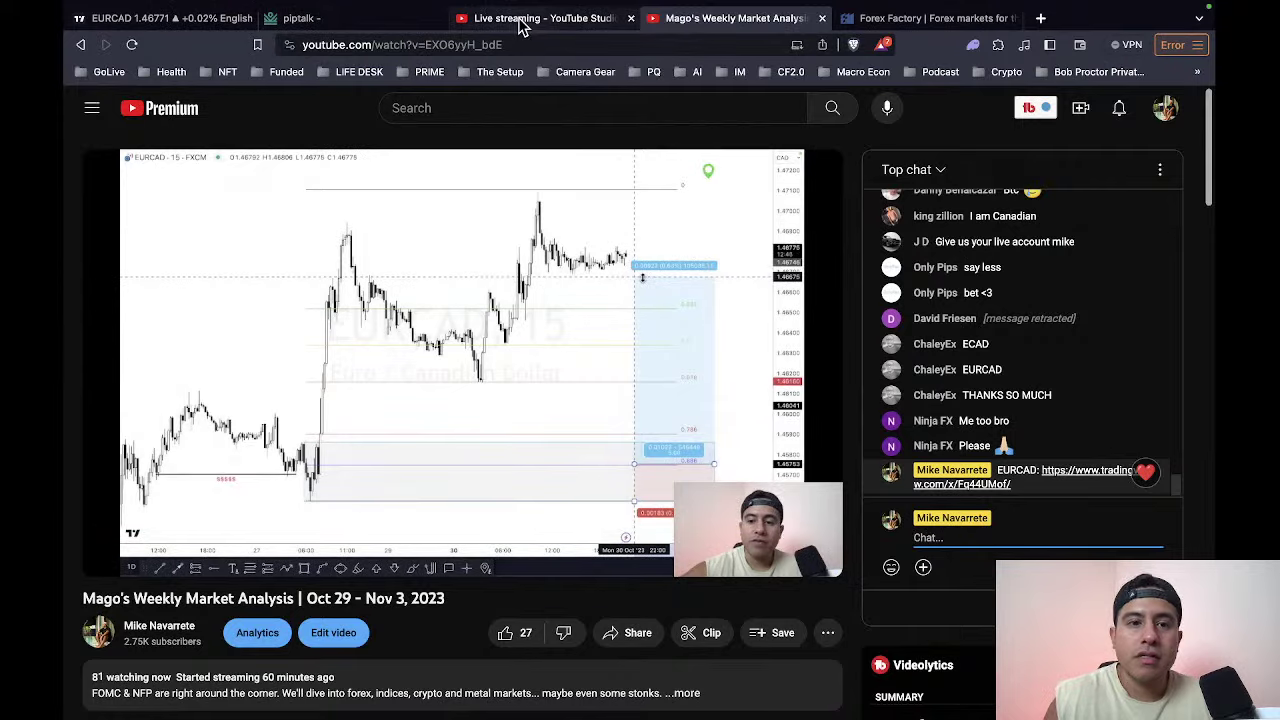
# Step: Switch back to TradingView, return the chart to full screen and move on to the USDCAD 15-minute chart
pyautogui.click(519, 20)
pyautogui.click(195, 18)
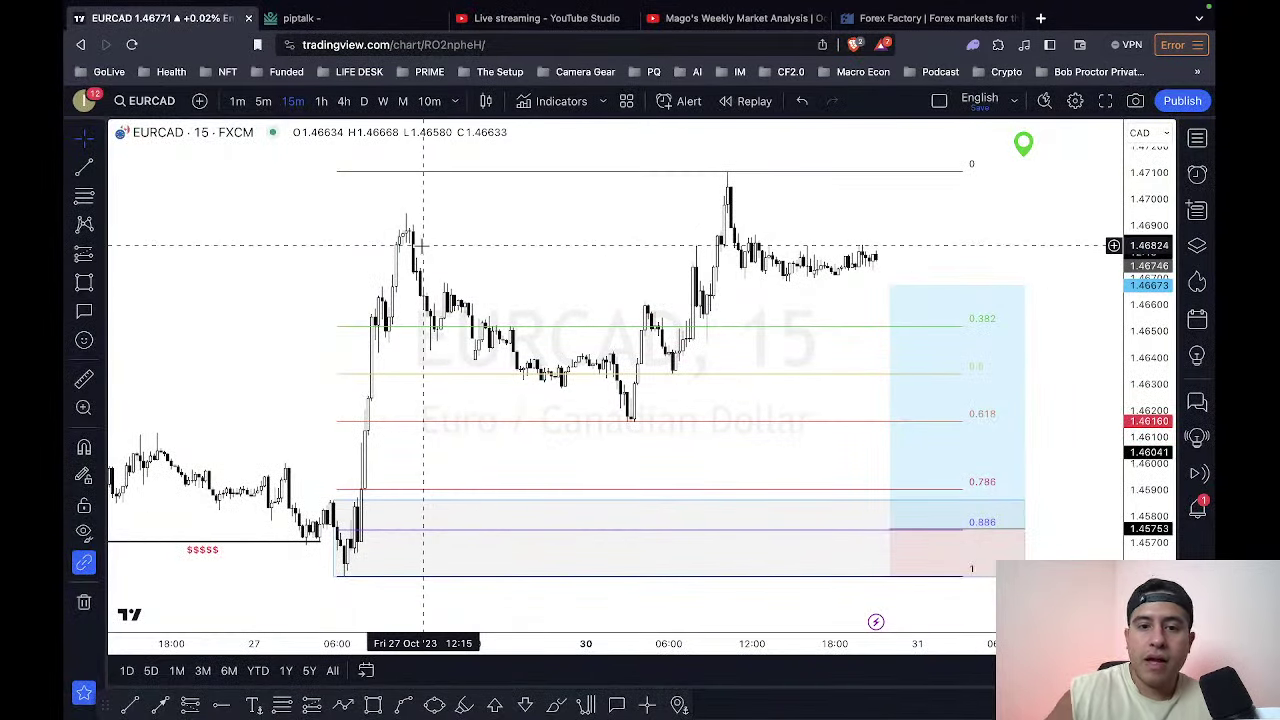
pyautogui.hotkey('alt', 's')
pyautogui.hotkey('shift', 'f')
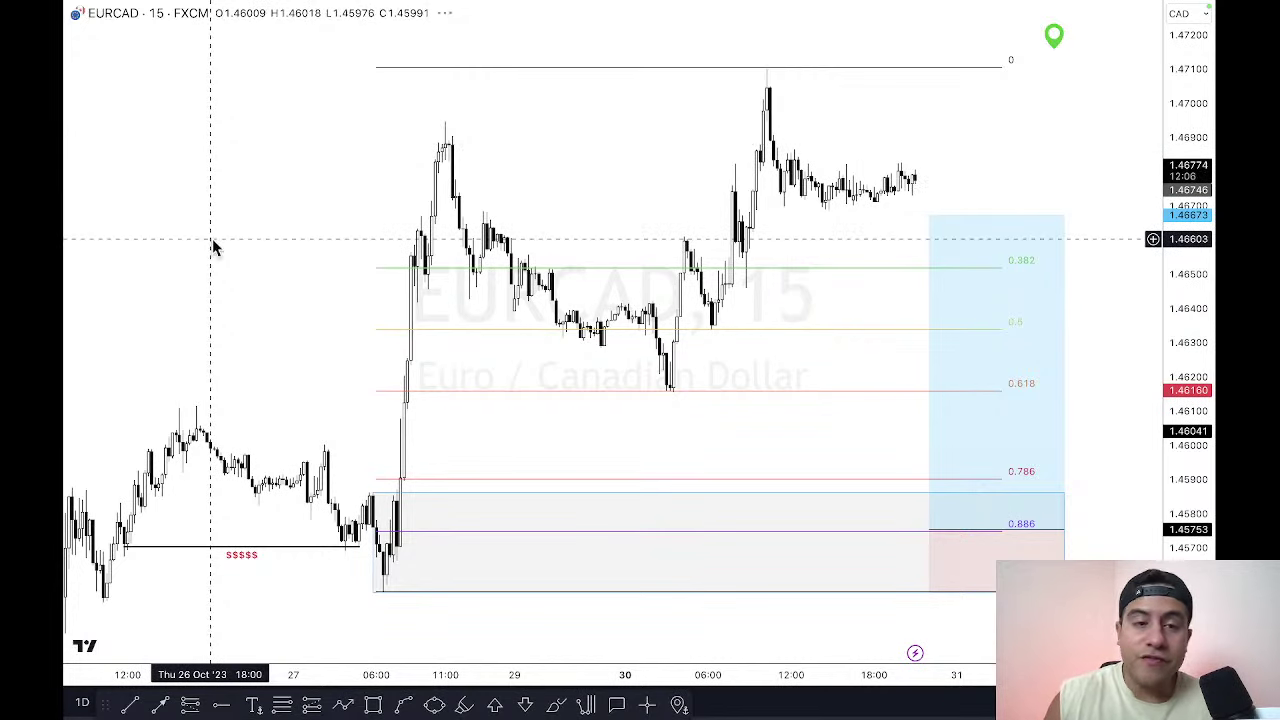
pyautogui.press('space')
pyautogui.press('space')
pyautogui.press('space')
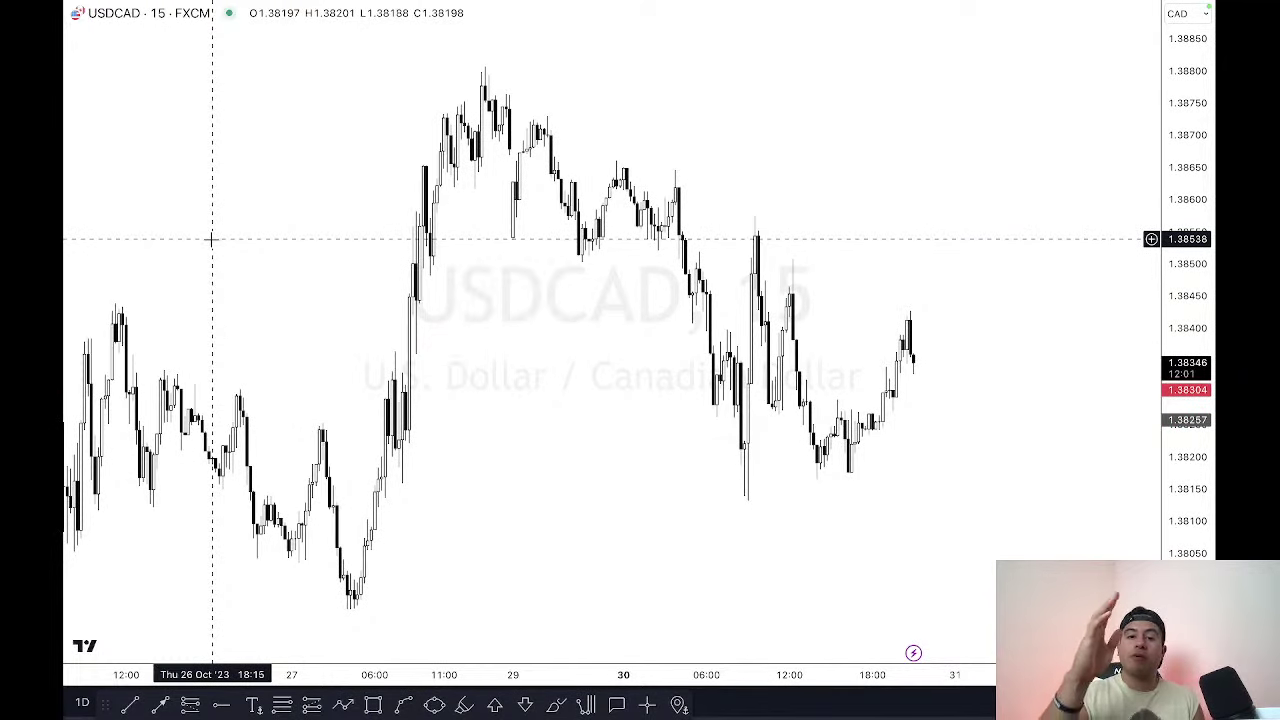
# Step: Draw a descending trend line along the USDCAD highs from 1.38806 on 27 Oct 13:15 to 1.38388 past the latest candle
pyautogui.click(129, 705)
pyautogui.click(476, 67)
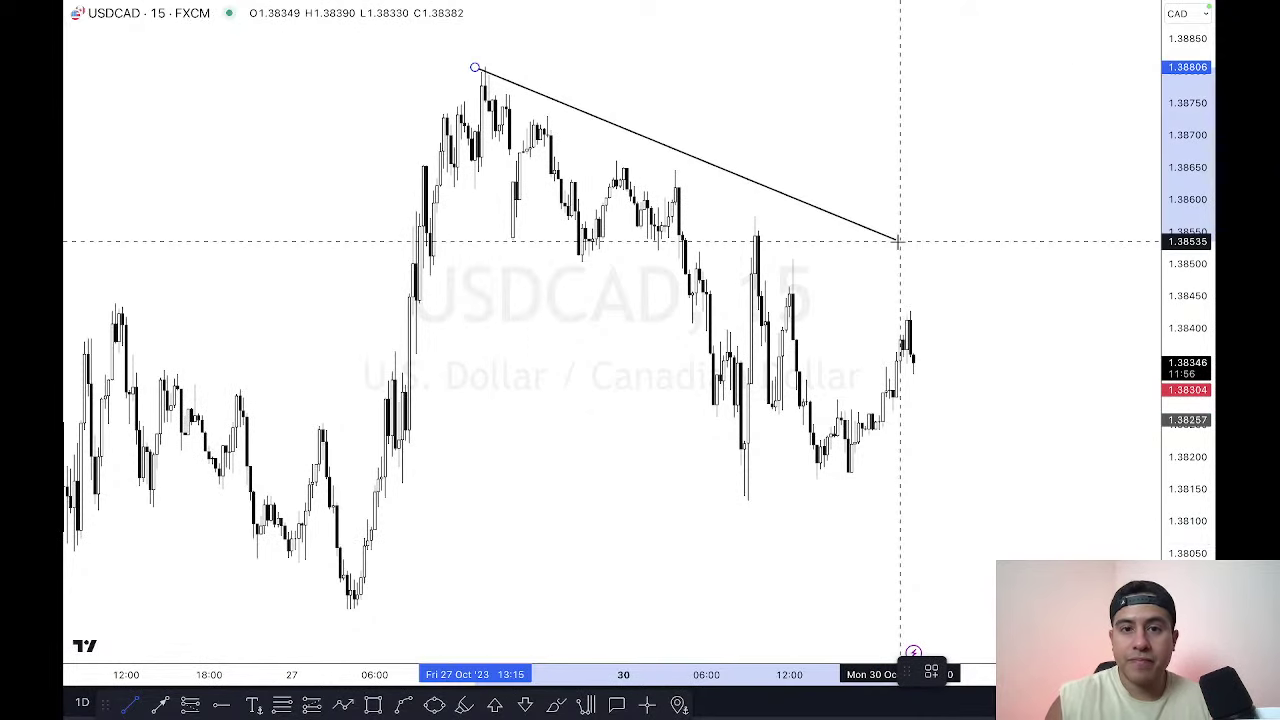
pyautogui.click(948, 335)
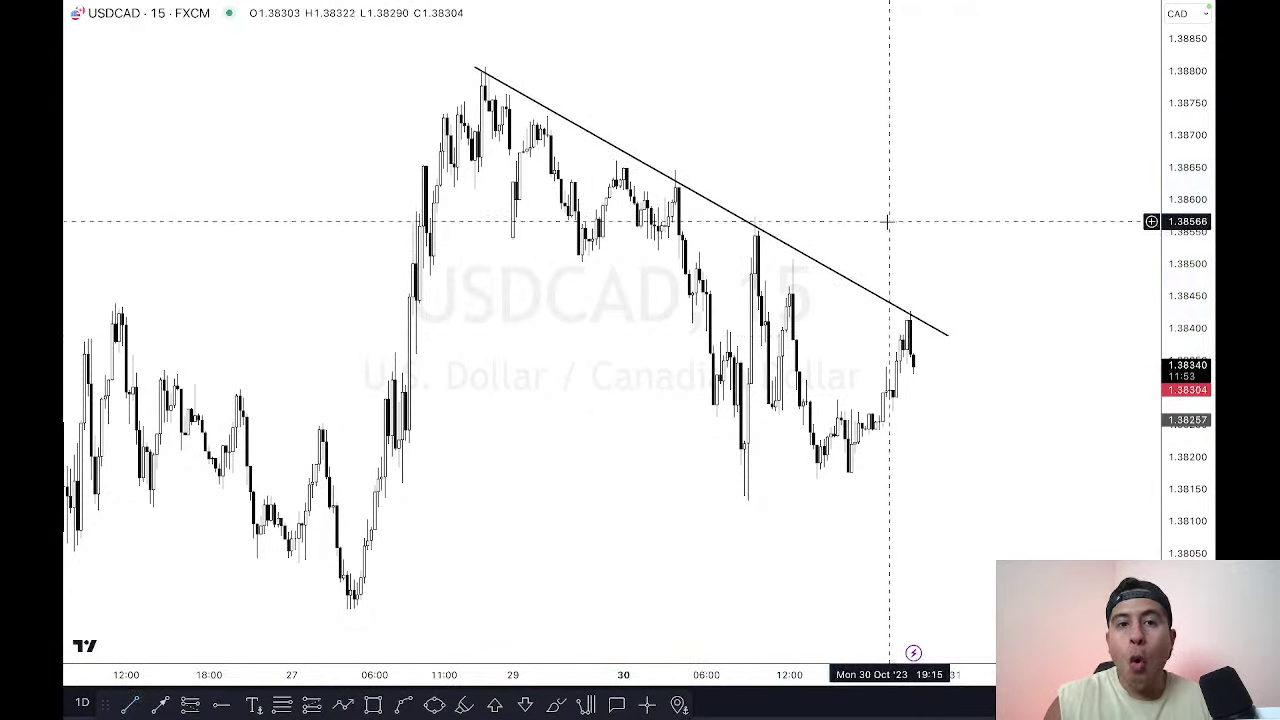
# Step: Label the descending USDCAD trend line with the text "$$$$$$" and align the label to the top of the line
pyautogui.doubleClick(838, 283)
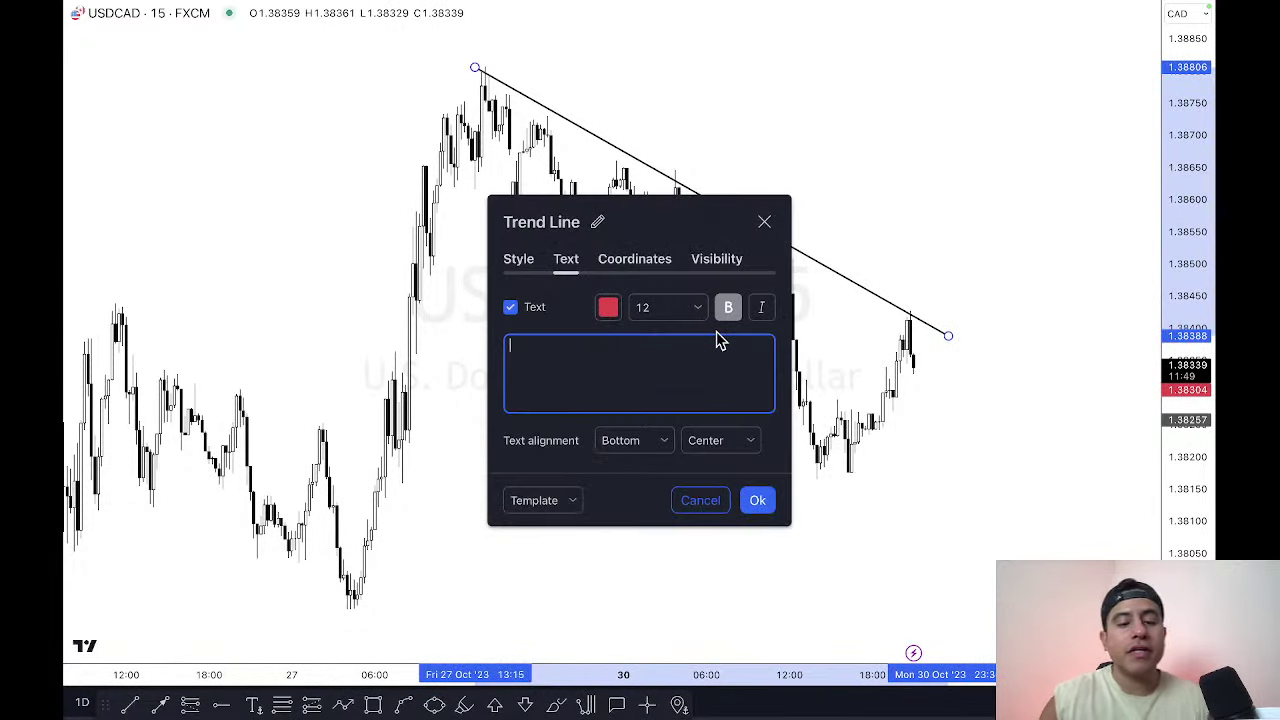
pyautogui.write('$$$$$')
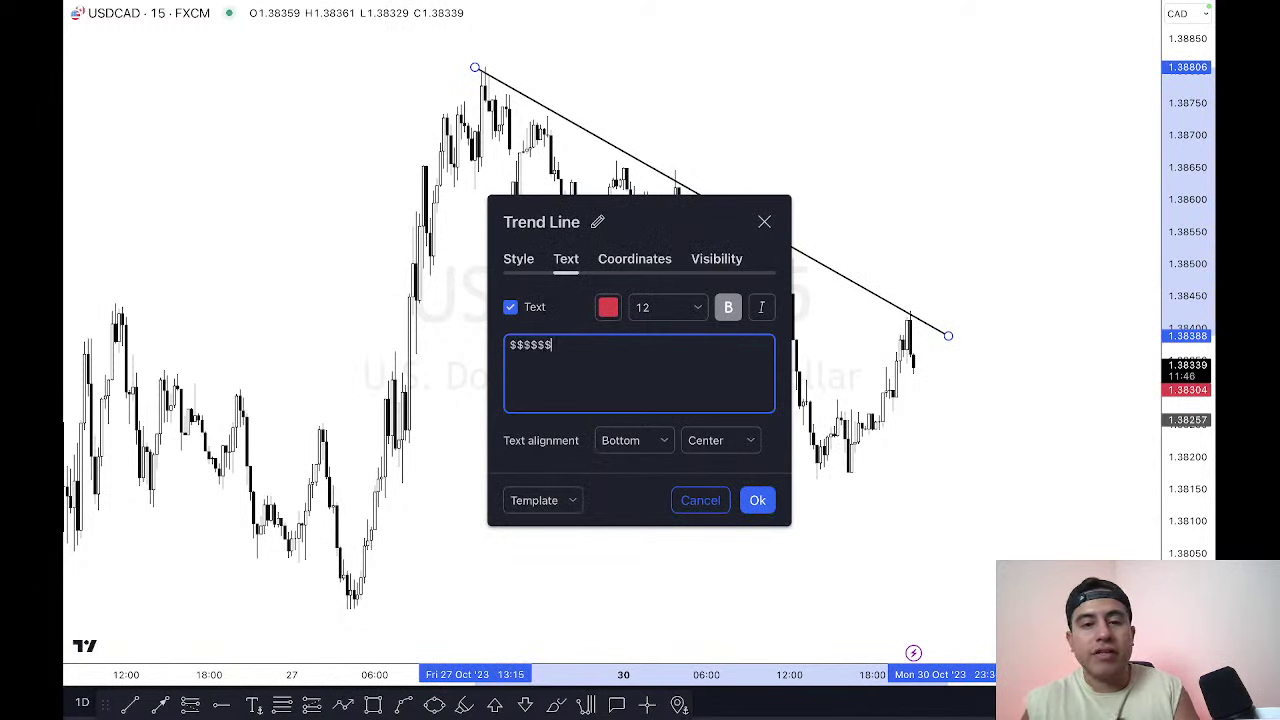
pyautogui.click(650, 442)
pyautogui.click(648, 495)
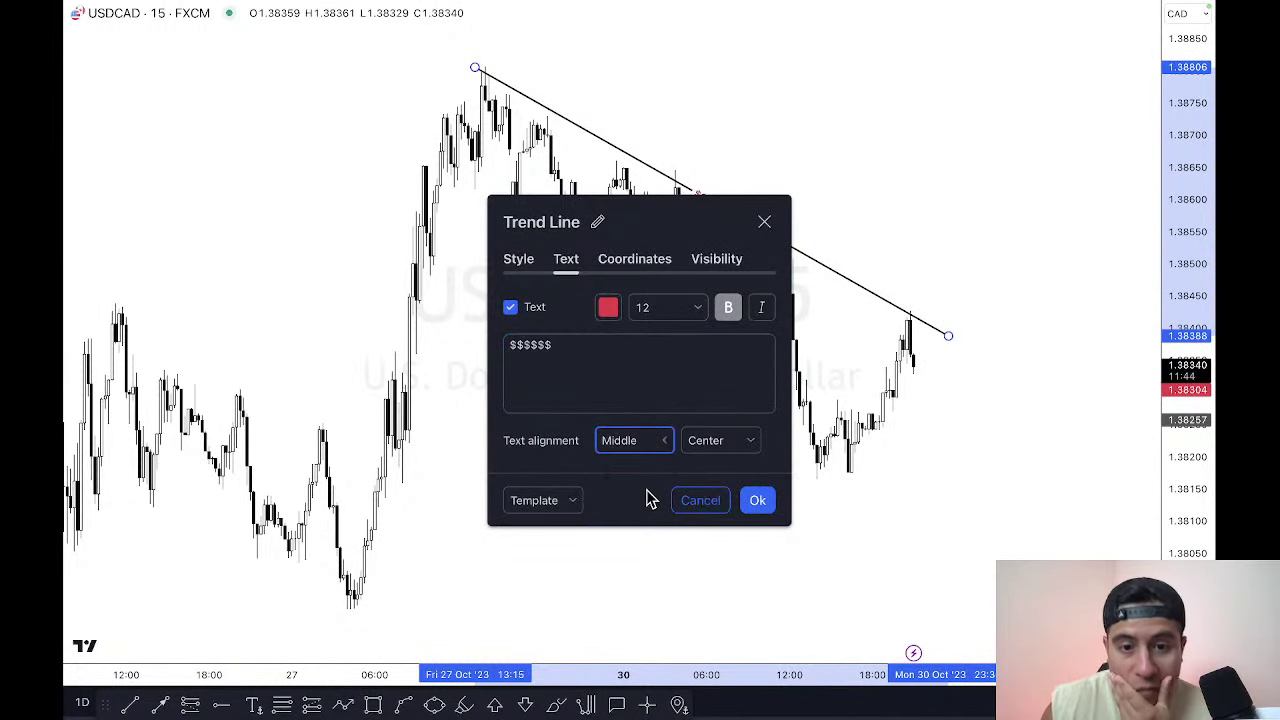
pyautogui.click(645, 450)
pyautogui.click(632, 470)
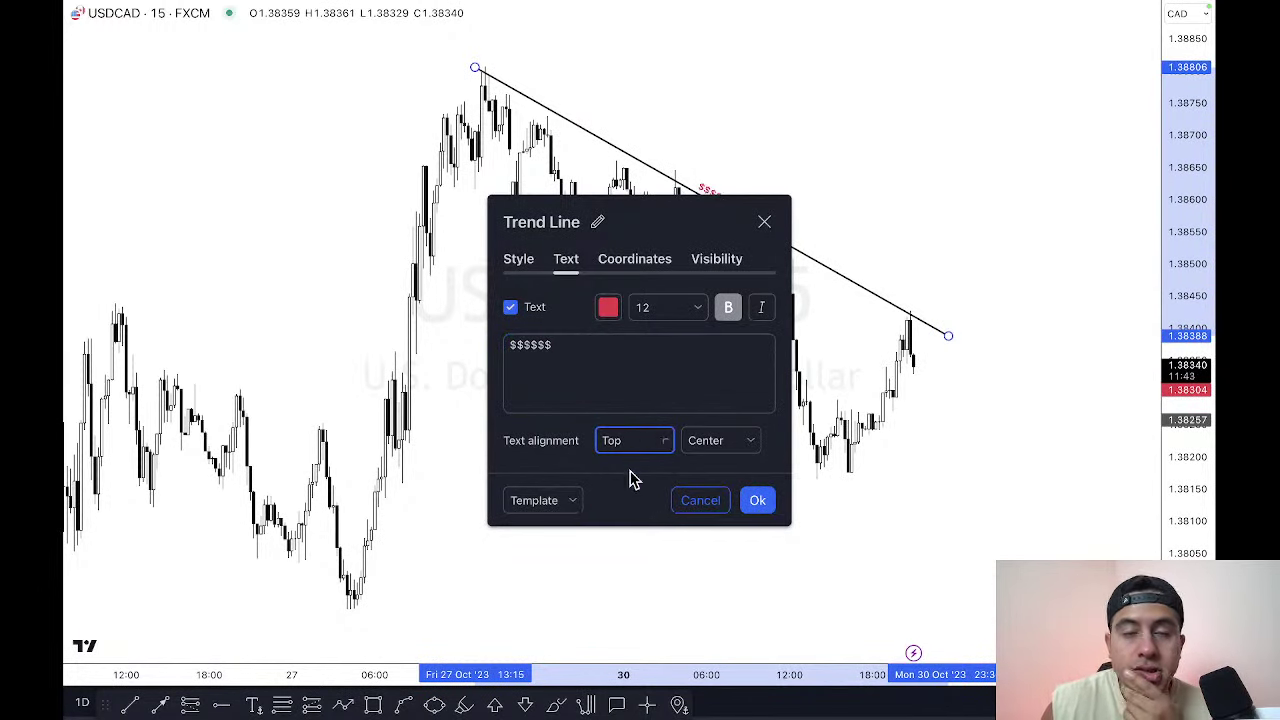
pyautogui.click(757, 501)
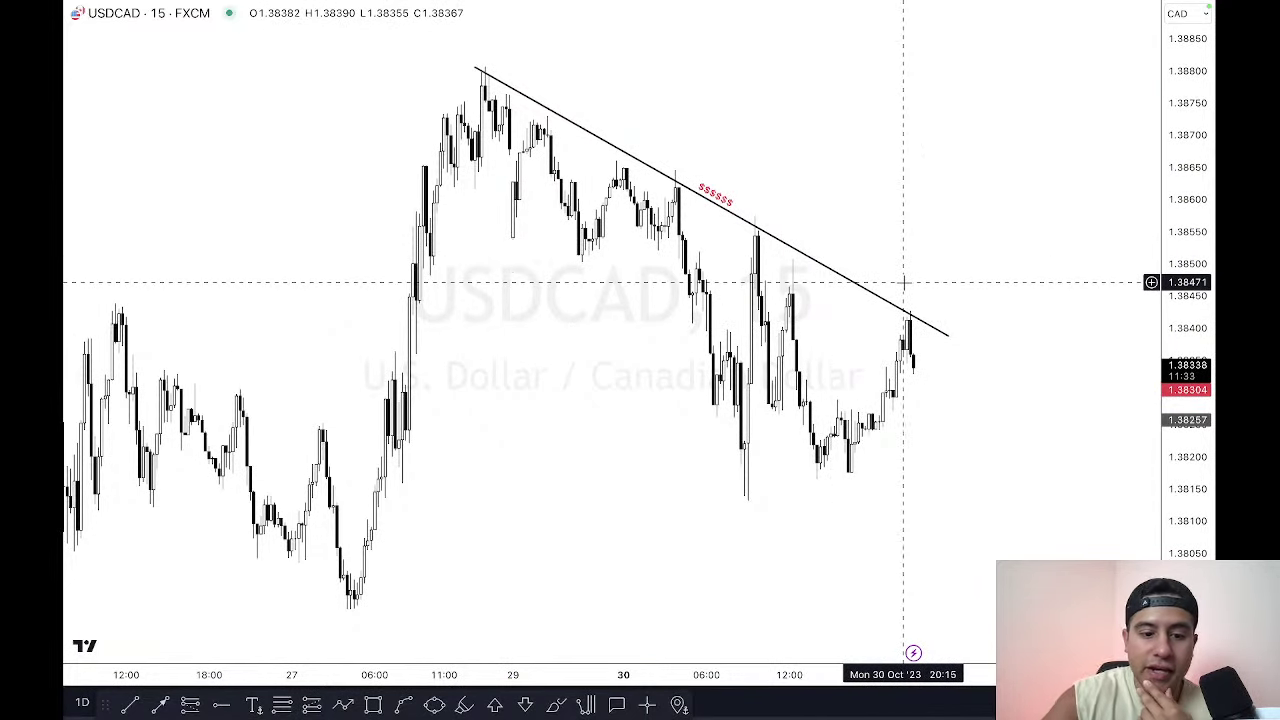
# Step: Switch the USDCAD chart to the 1-hour interval and examine the rally, the descending trend line and the lower RR levels
pyautogui.write('1')
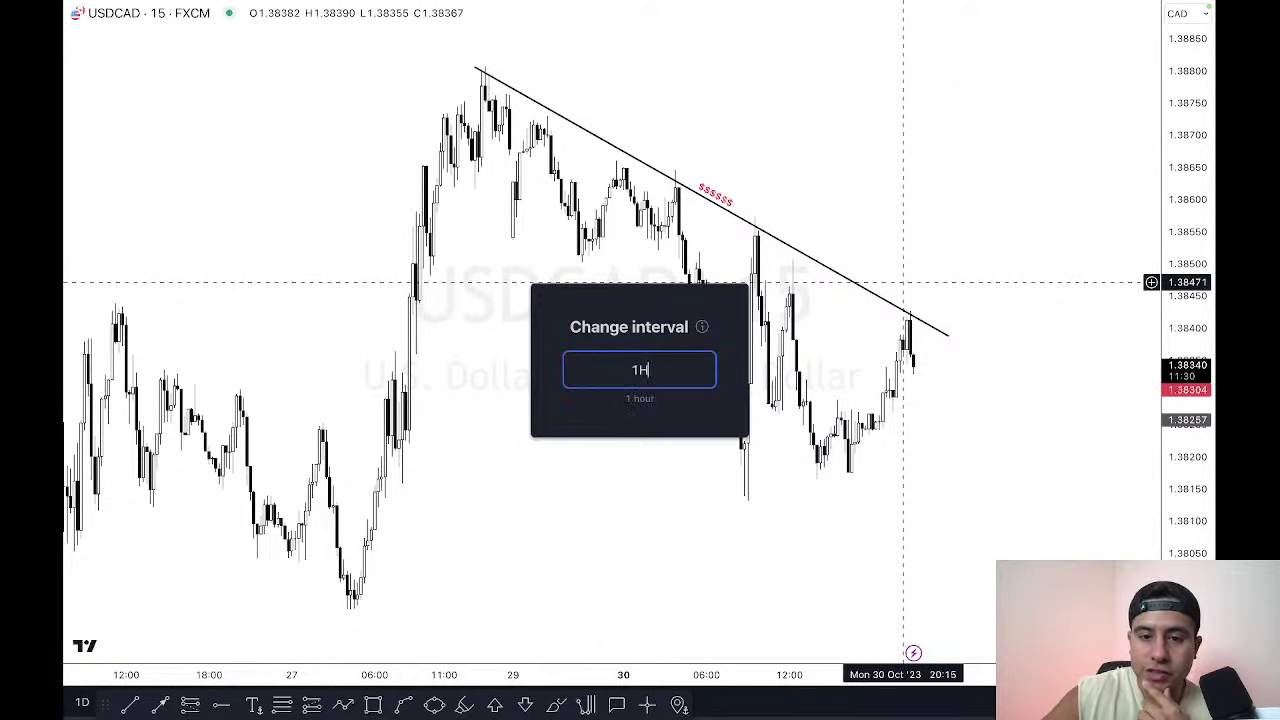
pyautogui.write('H')
pyautogui.press('Return')
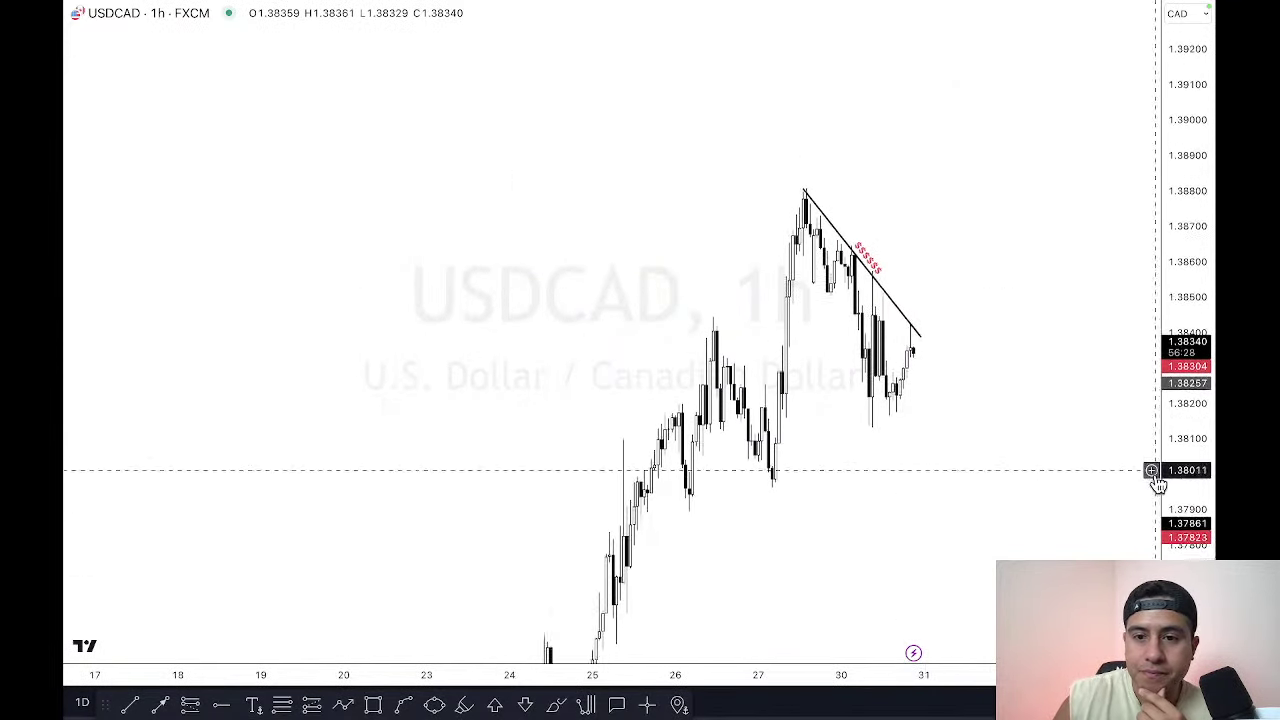
pyautogui.moveTo(1023, 466); pyautogui.dragTo(1043, 298)
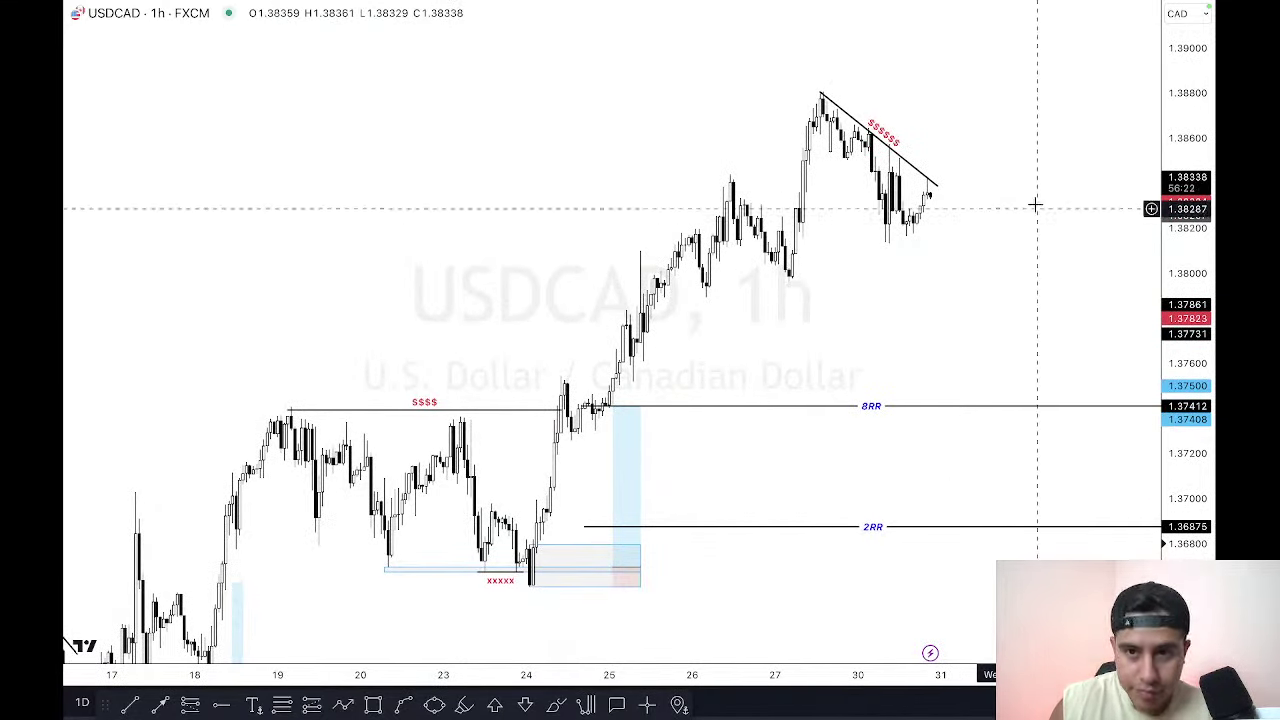
pyautogui.moveTo(1035, 205); pyautogui.dragTo(991, 291)
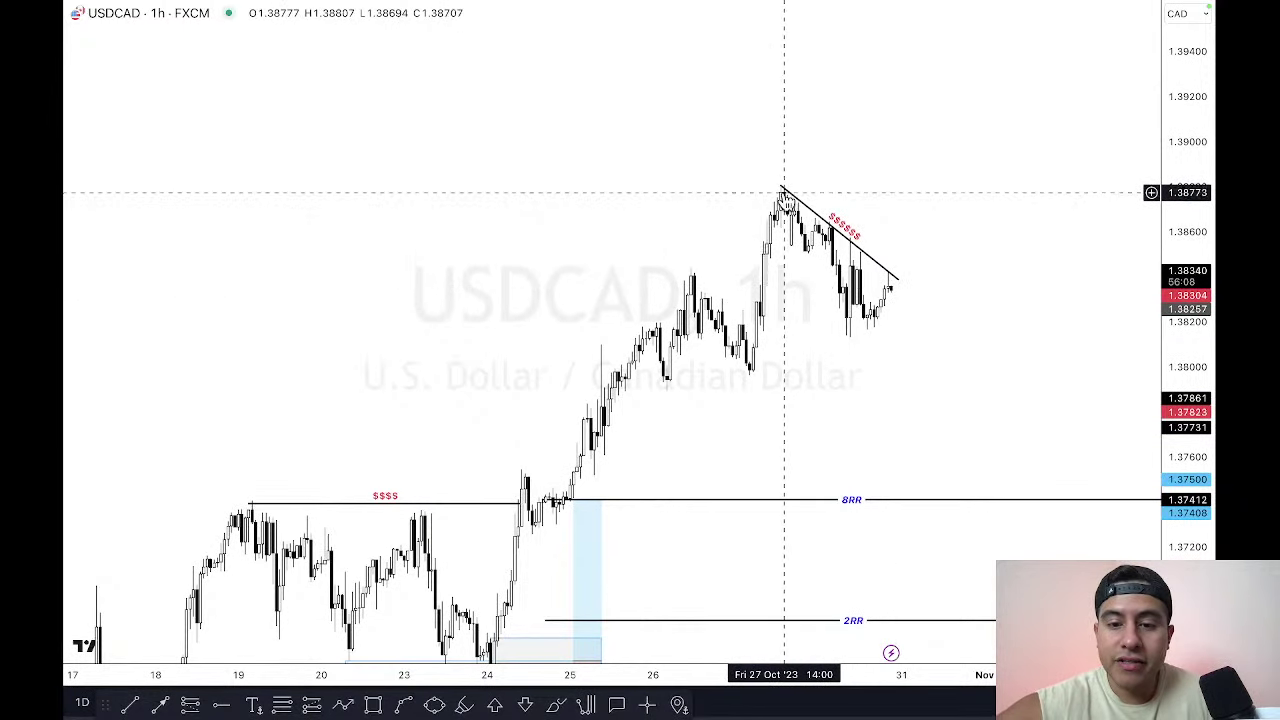
pyautogui.click(819, 222)
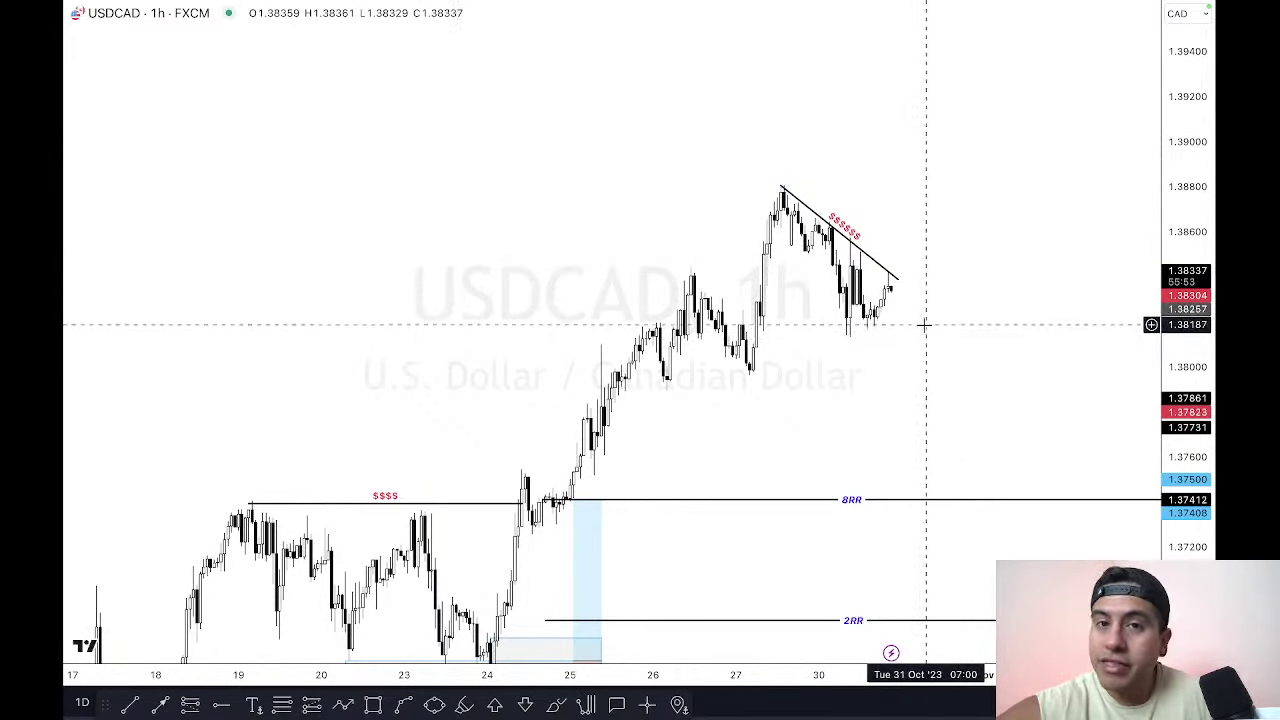
pyautogui.scroll(3, 939, 668)
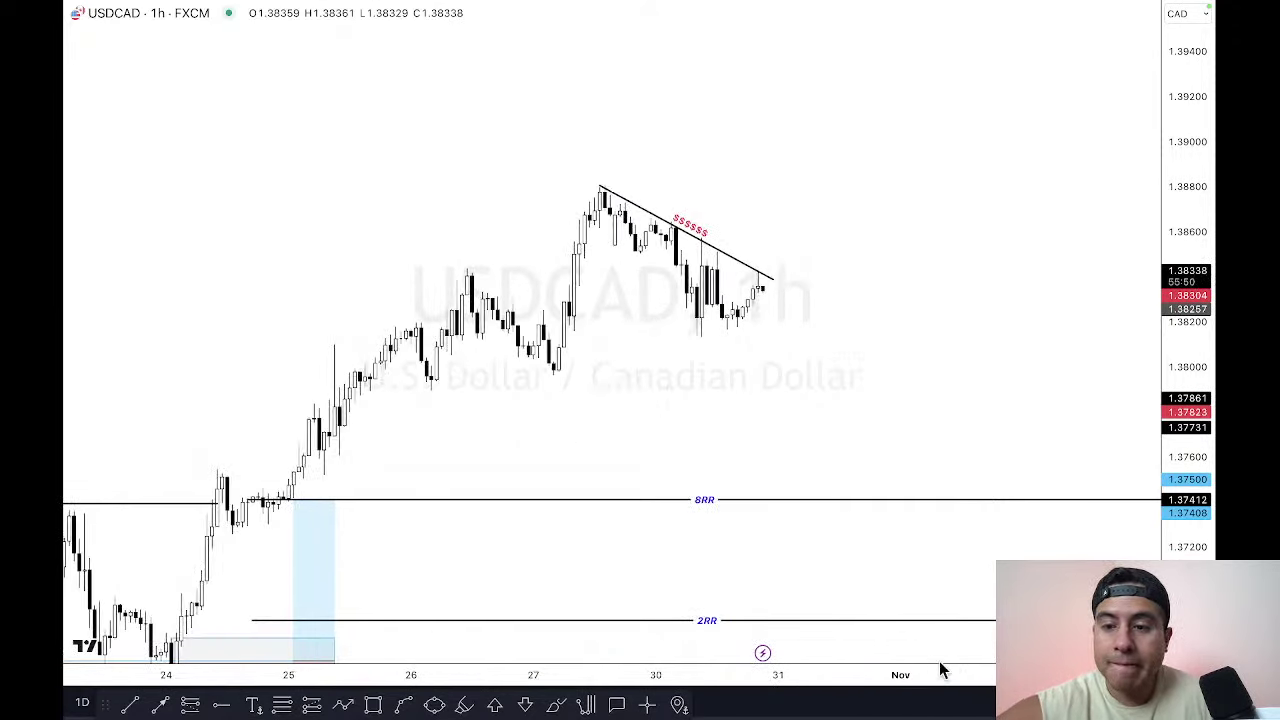
pyautogui.doubleClick(1185, 498)
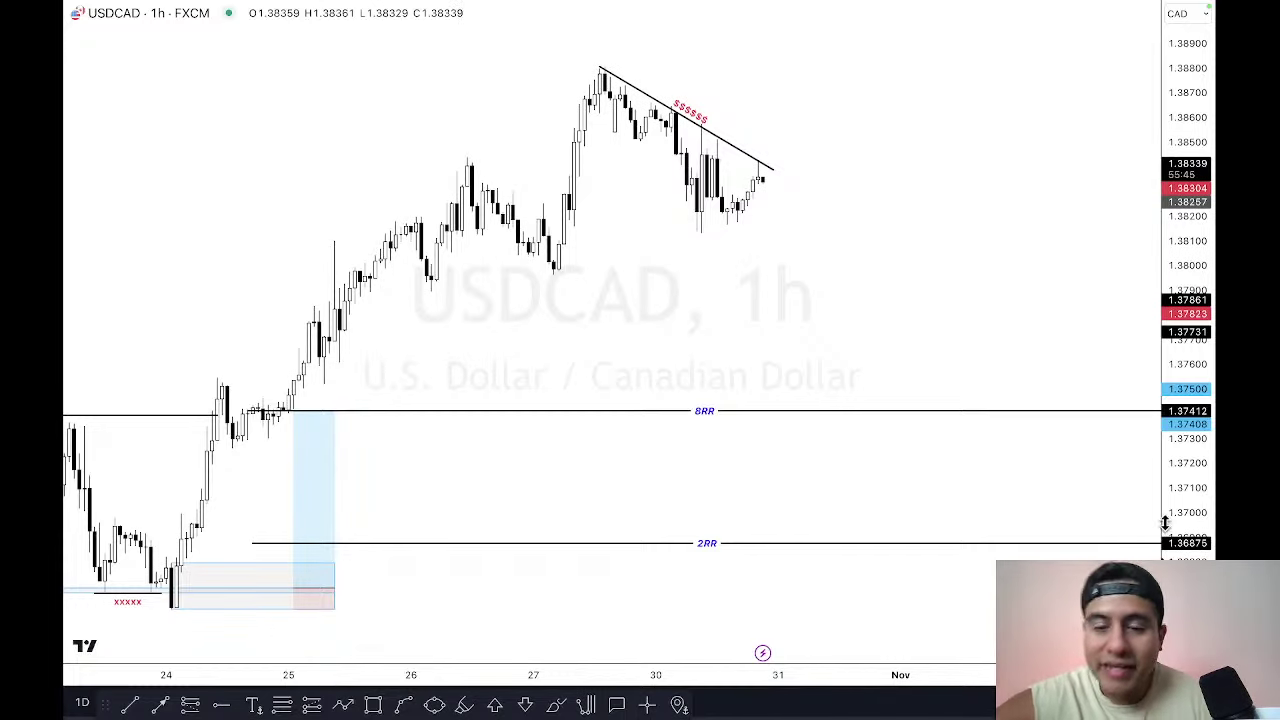
pyautogui.moveTo(1200, 553); pyautogui.dragTo(1061, 505)
pyautogui.scroll(2, 986, 680)
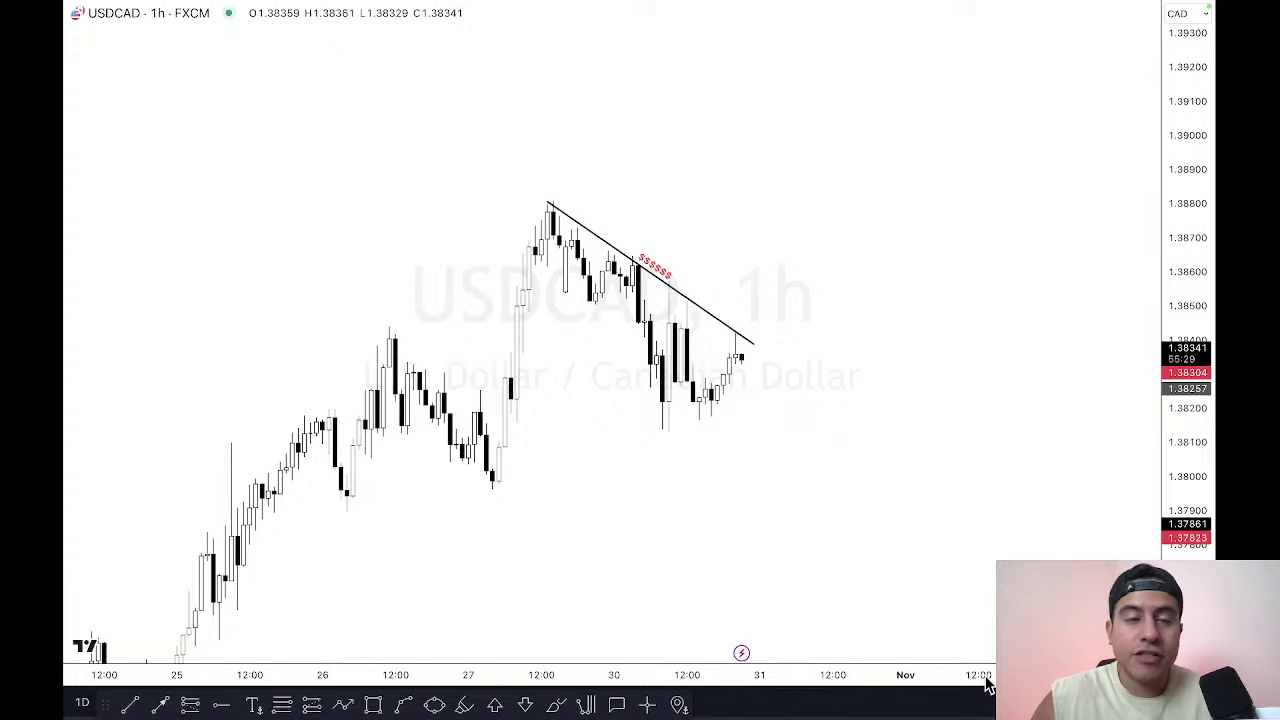
# Step: Leave full screen, replace the CAD watchlist with the New York watchlist and open the DXY chart from it
pyautogui.press('Down')
pyautogui.press('Down')
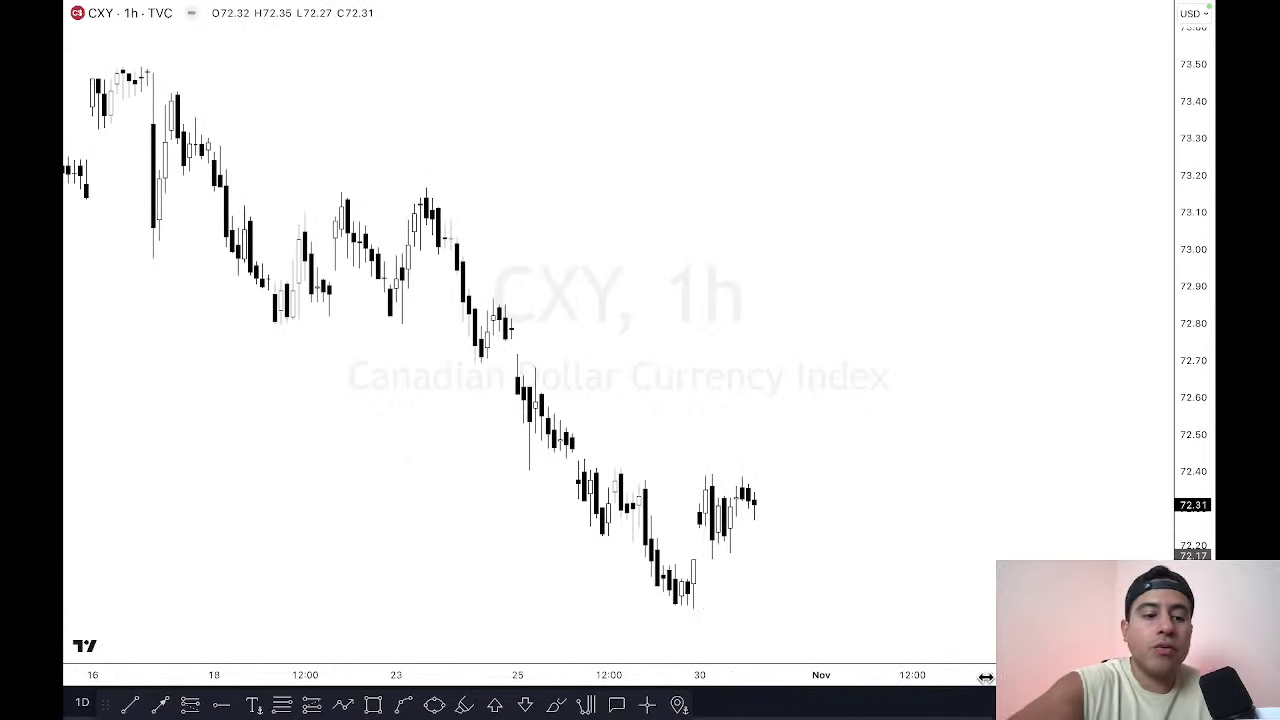
pyautogui.press('Escape')
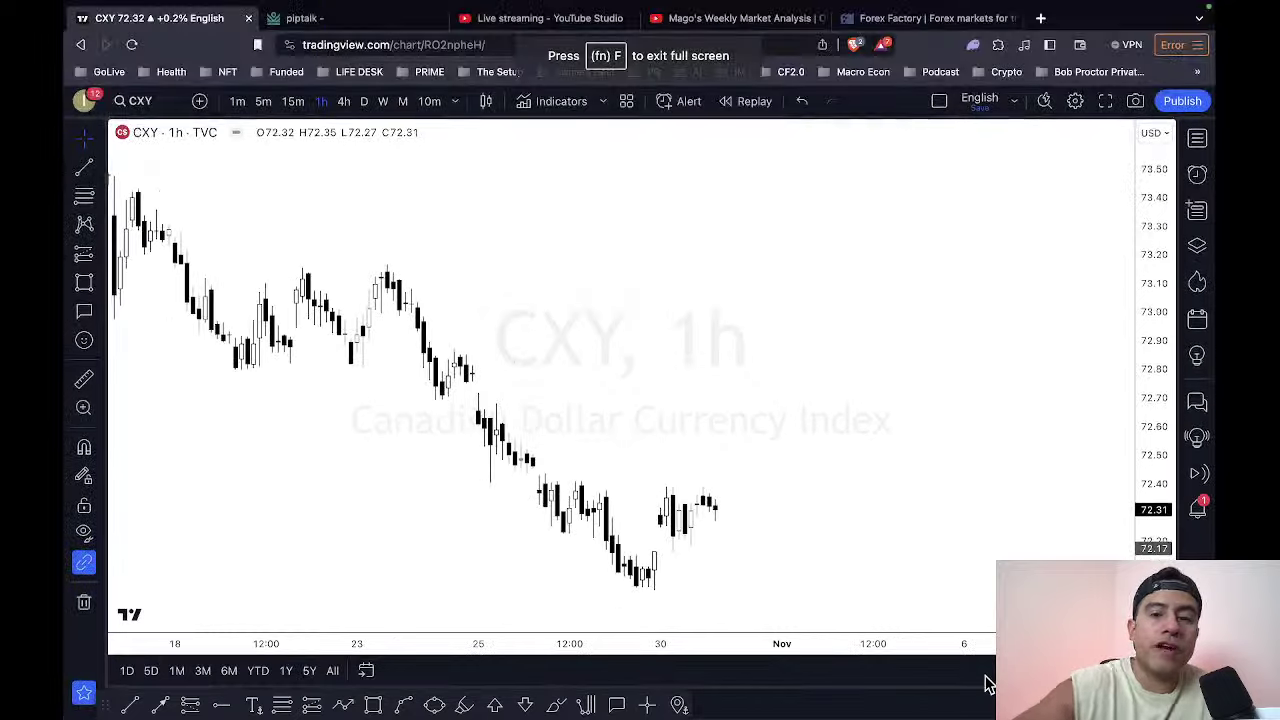
pyautogui.click(1199, 138)
pyautogui.click(918, 138)
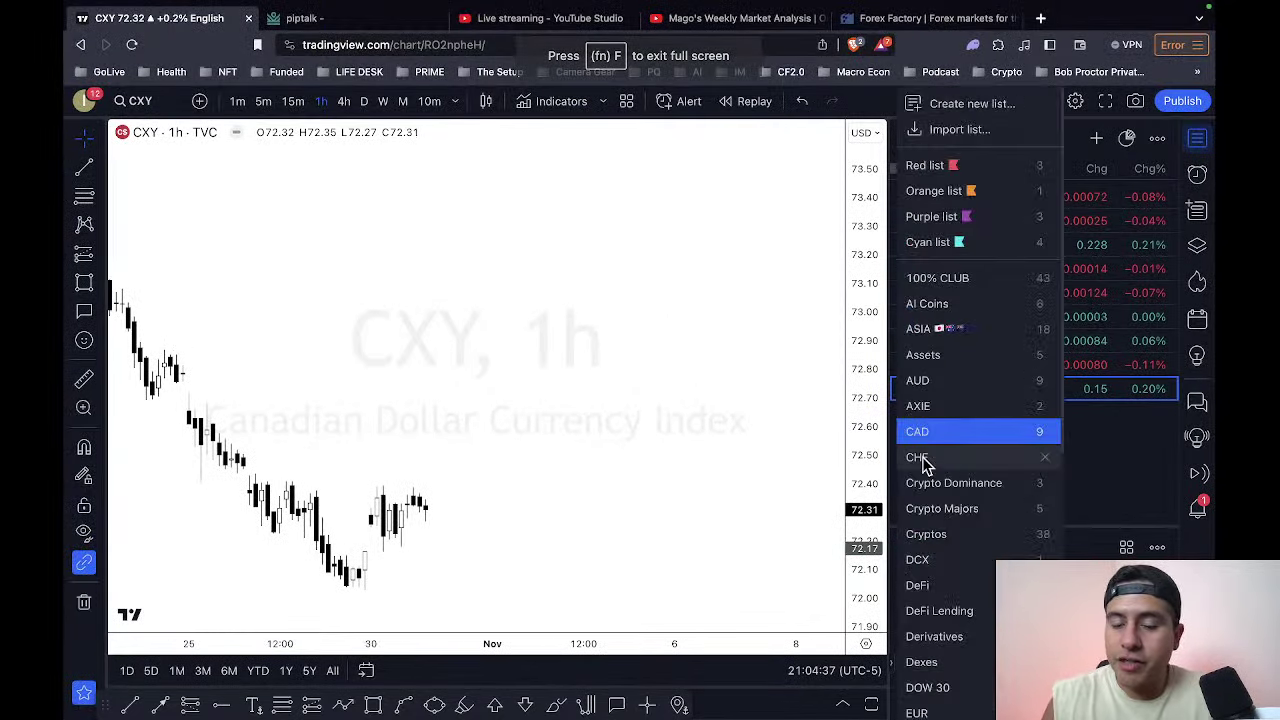
pyautogui.scroll(-4, 920, 463)
pyautogui.scroll(-2, 931, 597)
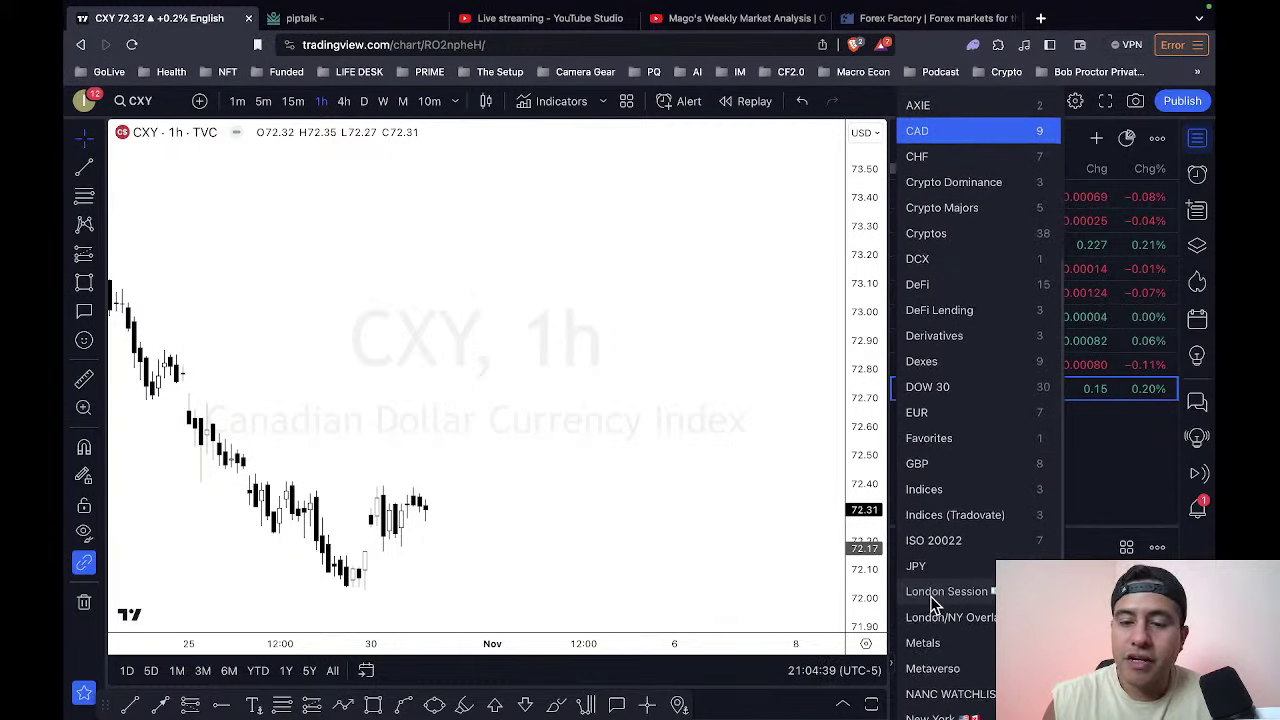
pyautogui.scroll(-2, 935, 612)
pyautogui.click(940, 622)
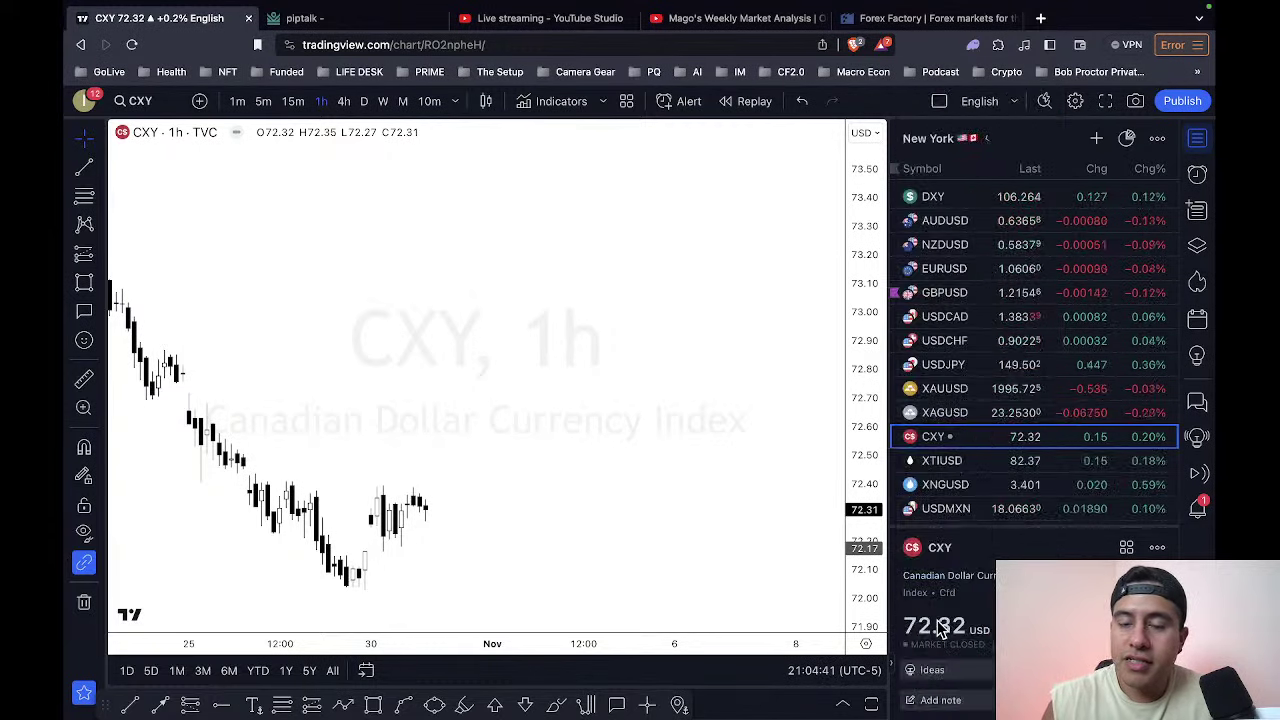
pyautogui.click(1131, 196)
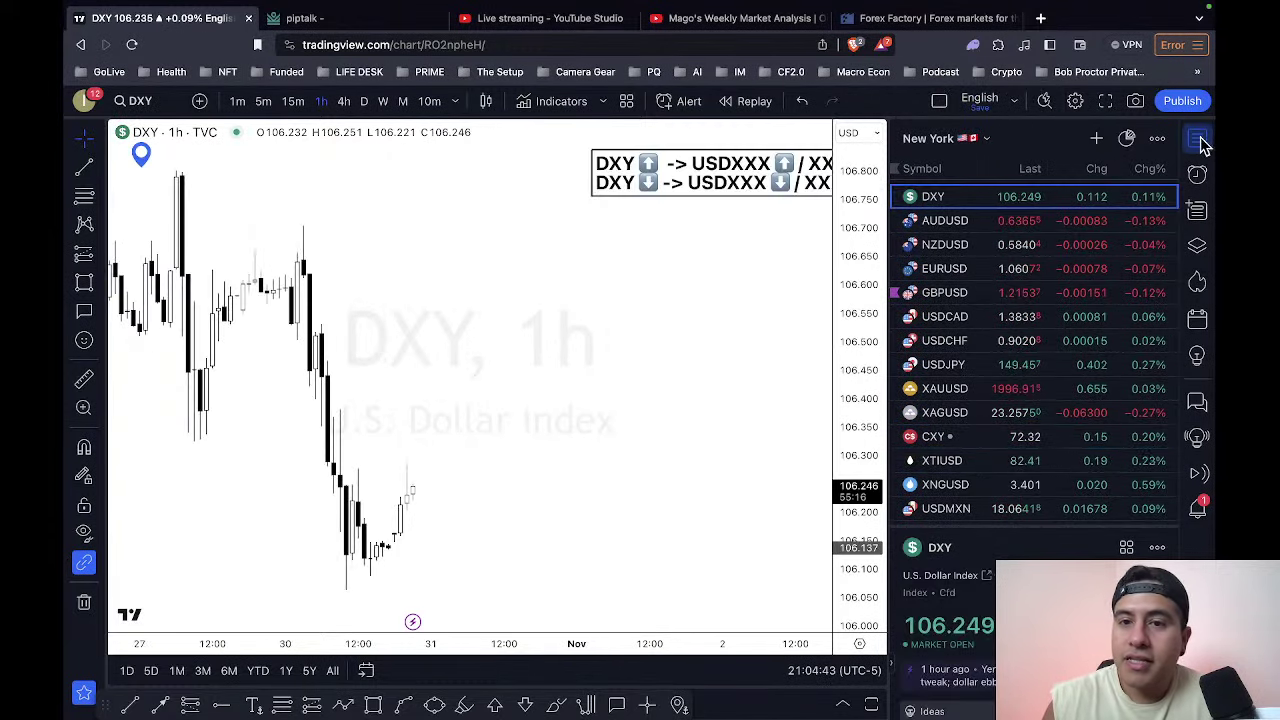
# Step: Hide the watchlist and return the DXY 1-hour chart to full screen with the latest candles in view
pyautogui.click(1199, 140)
pyautogui.moveTo(820, 334); pyautogui.dragTo(997, 334)
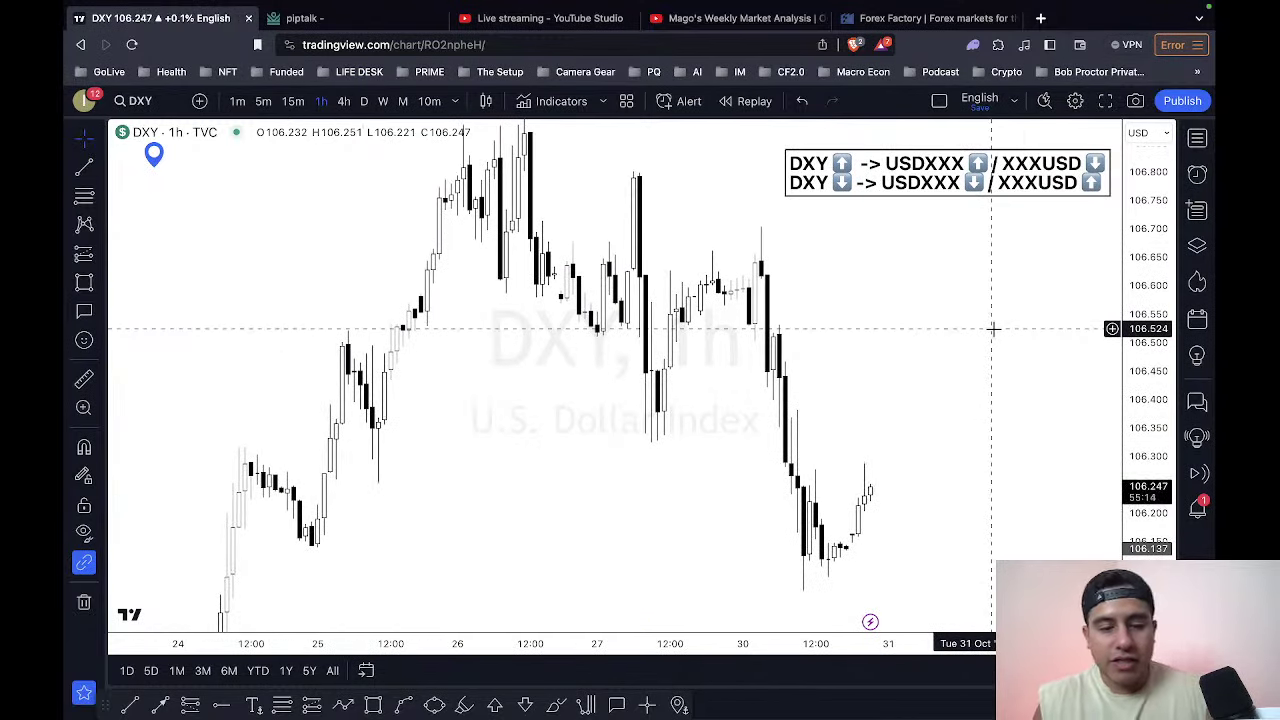
pyautogui.hotkey('shift', 'f')
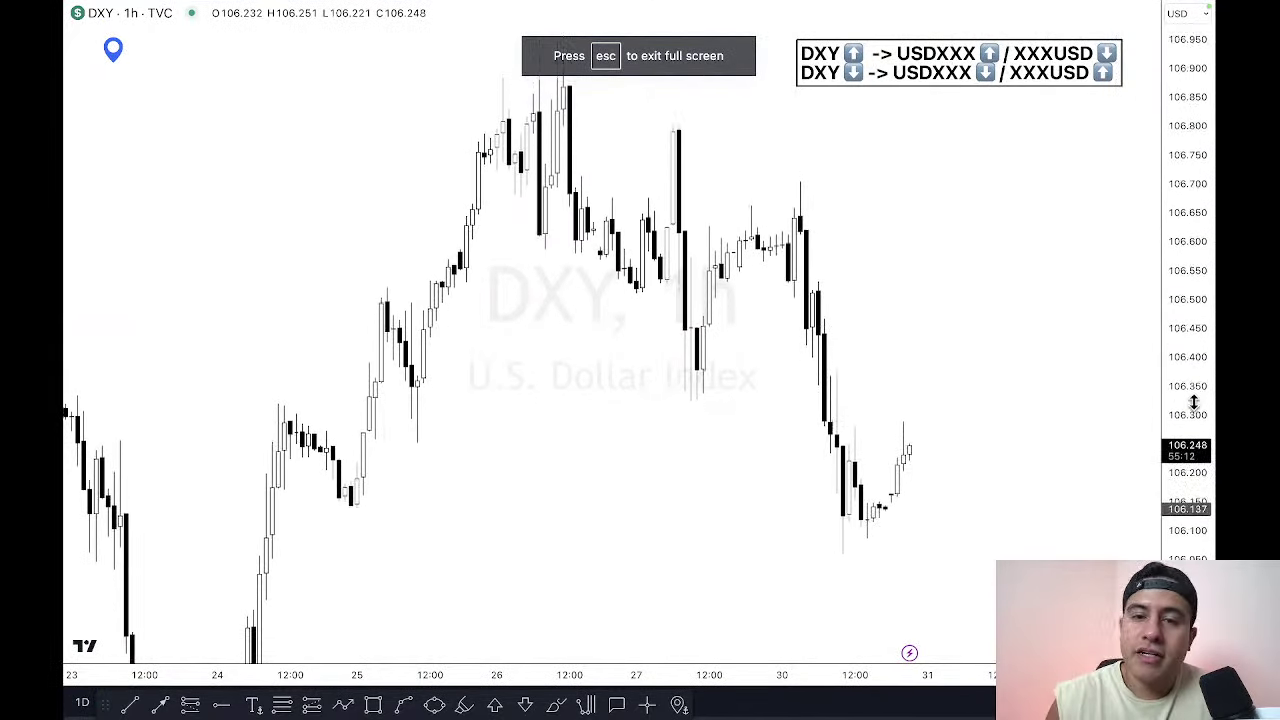
pyautogui.moveTo(1193, 401); pyautogui.dragTo(1193, 440)
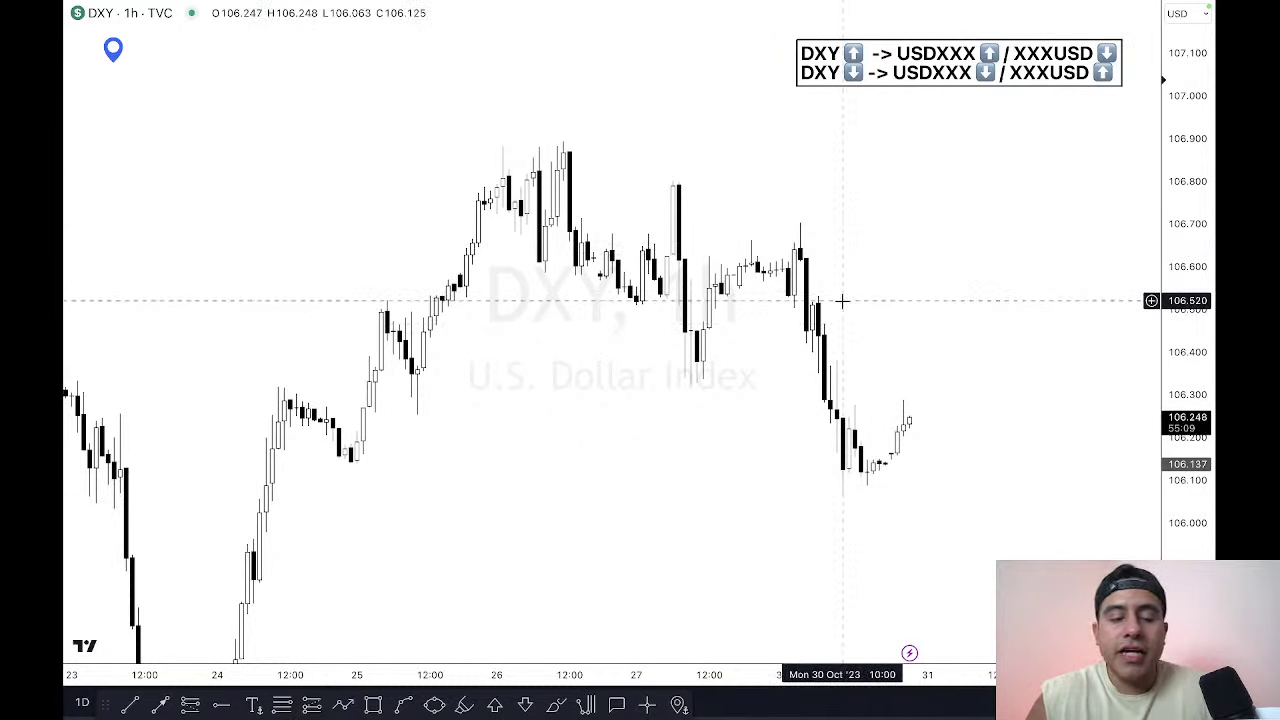
# Step: Review the DXY price action on the 4-hour interval and again on the 1-hour interval
pyautogui.write('4h')
pyautogui.press('Return')
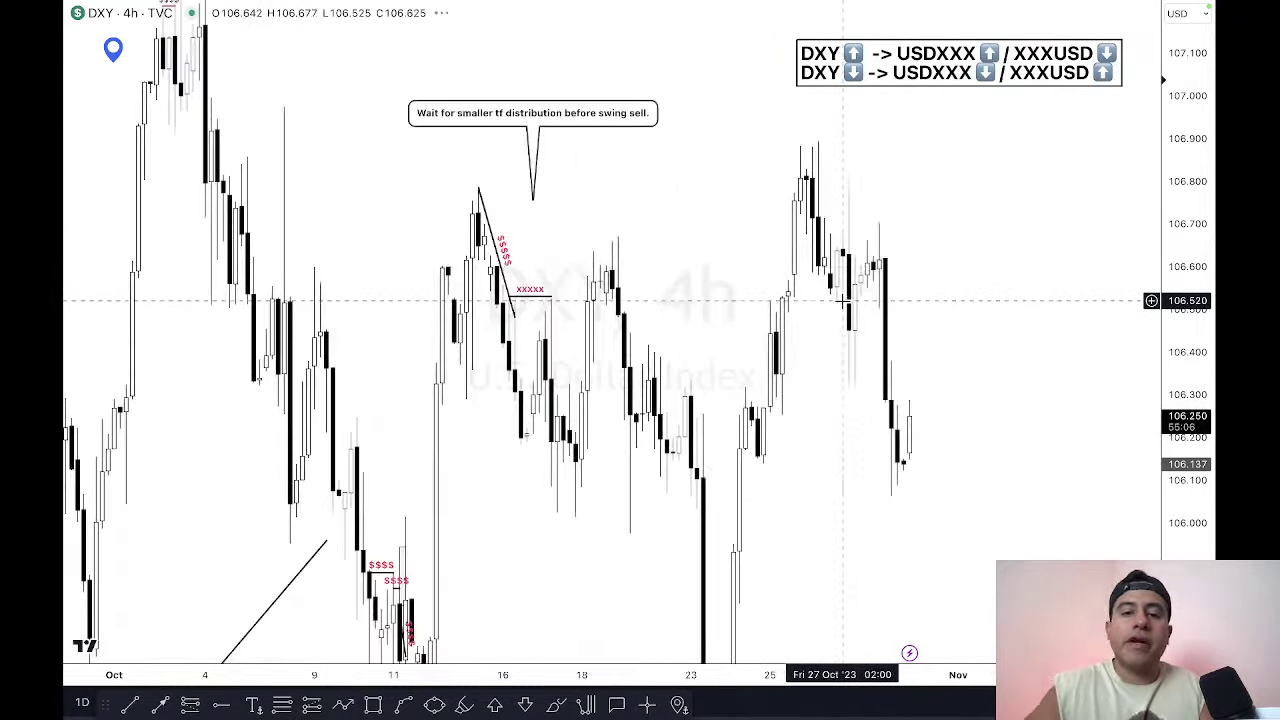
pyautogui.moveTo(1203, 363); pyautogui.dragTo(1203, 395)
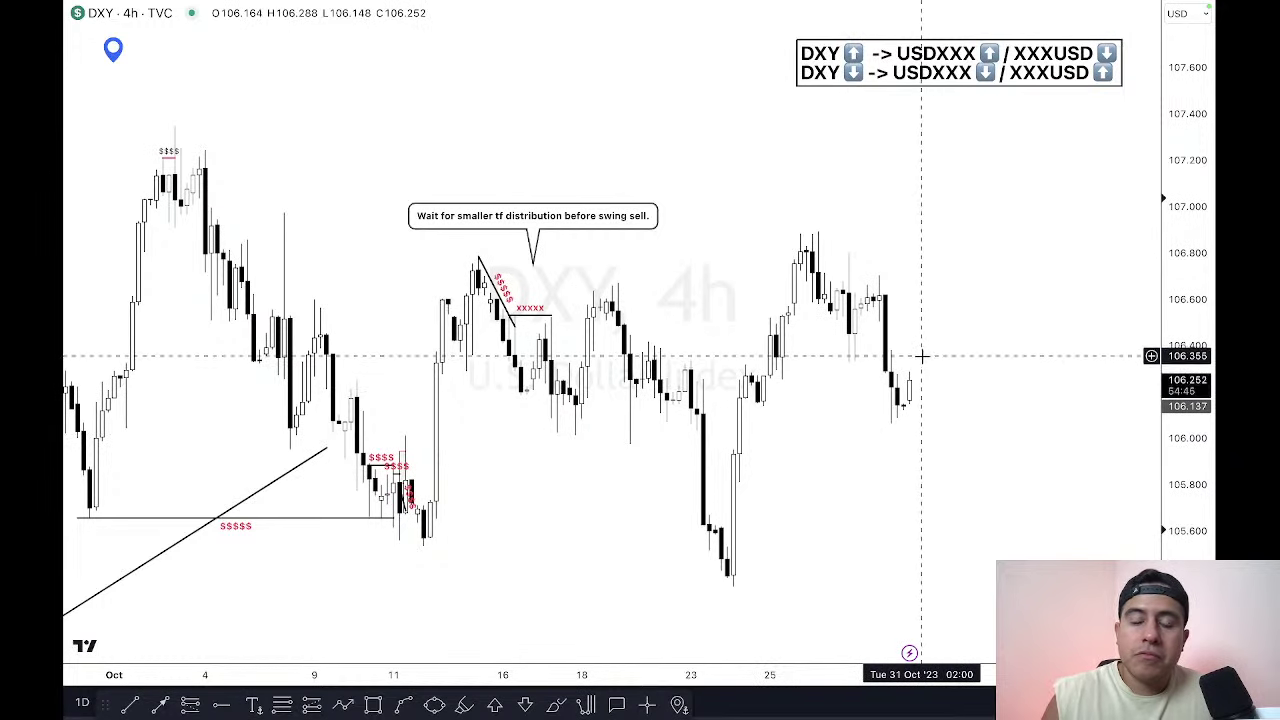
pyautogui.write('1H')
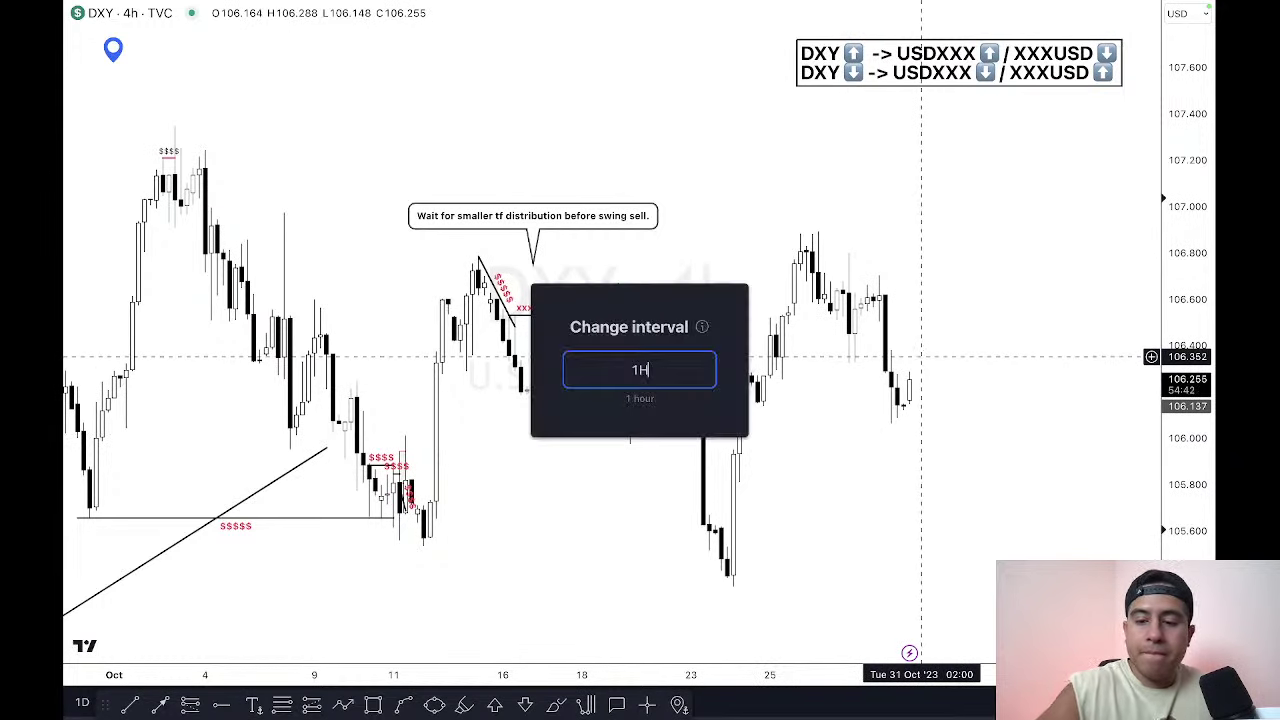
pyautogui.press('Return')
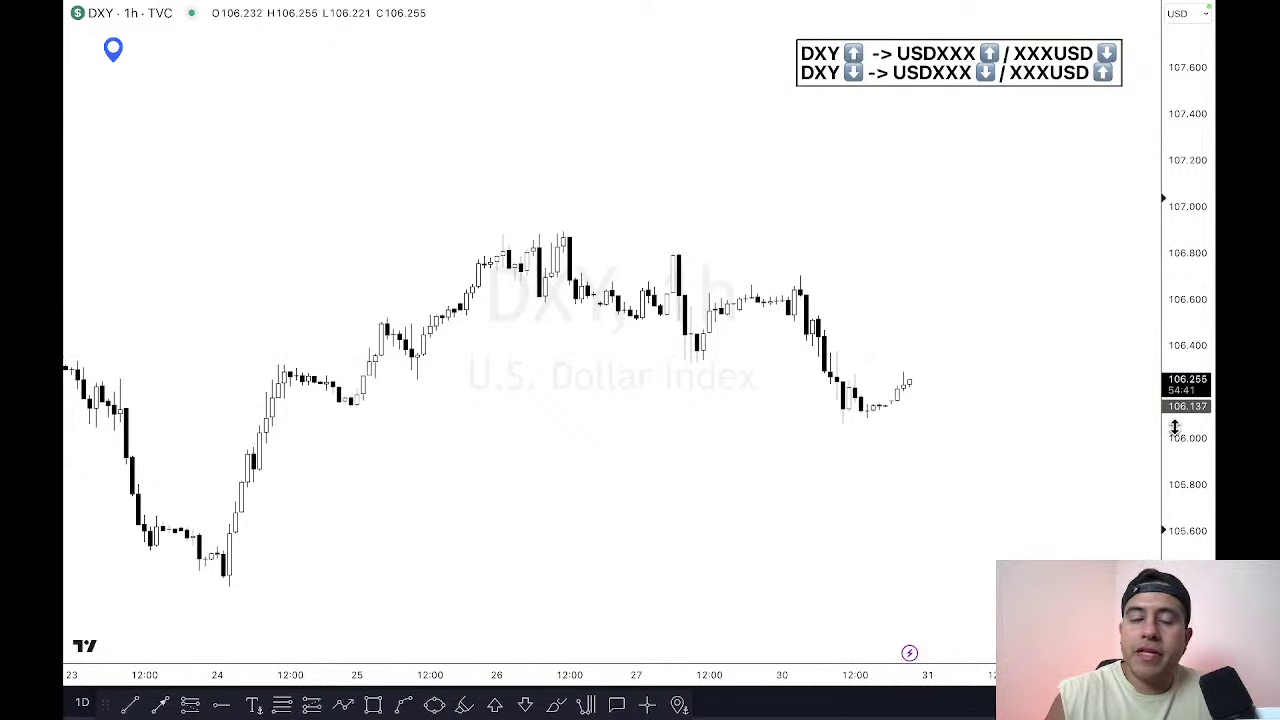
pyautogui.moveTo(1175, 427); pyautogui.dragTo(1172, 395)
pyautogui.write('1')
pyautogui.press('Escape')
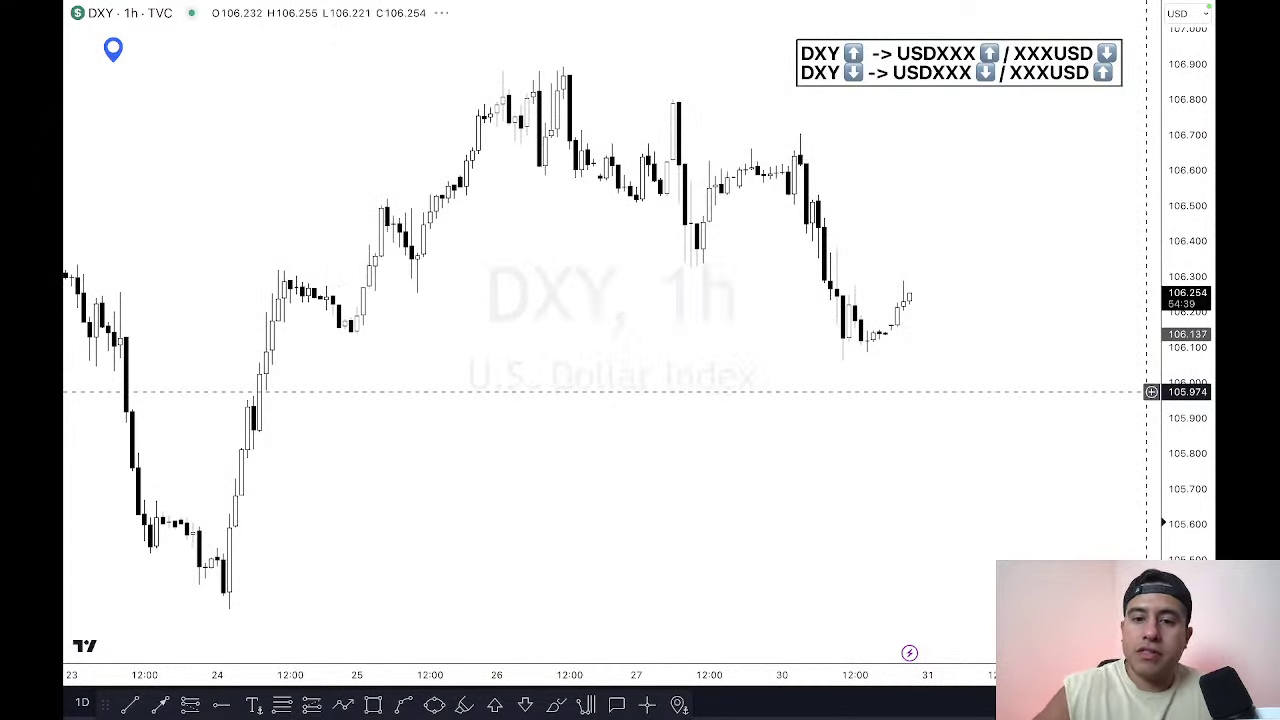
# Step: Set the DXY chart to the 15-minute interval and examine the decline on 30 Oct
pyautogui.write('15')
pyautogui.press('Return')
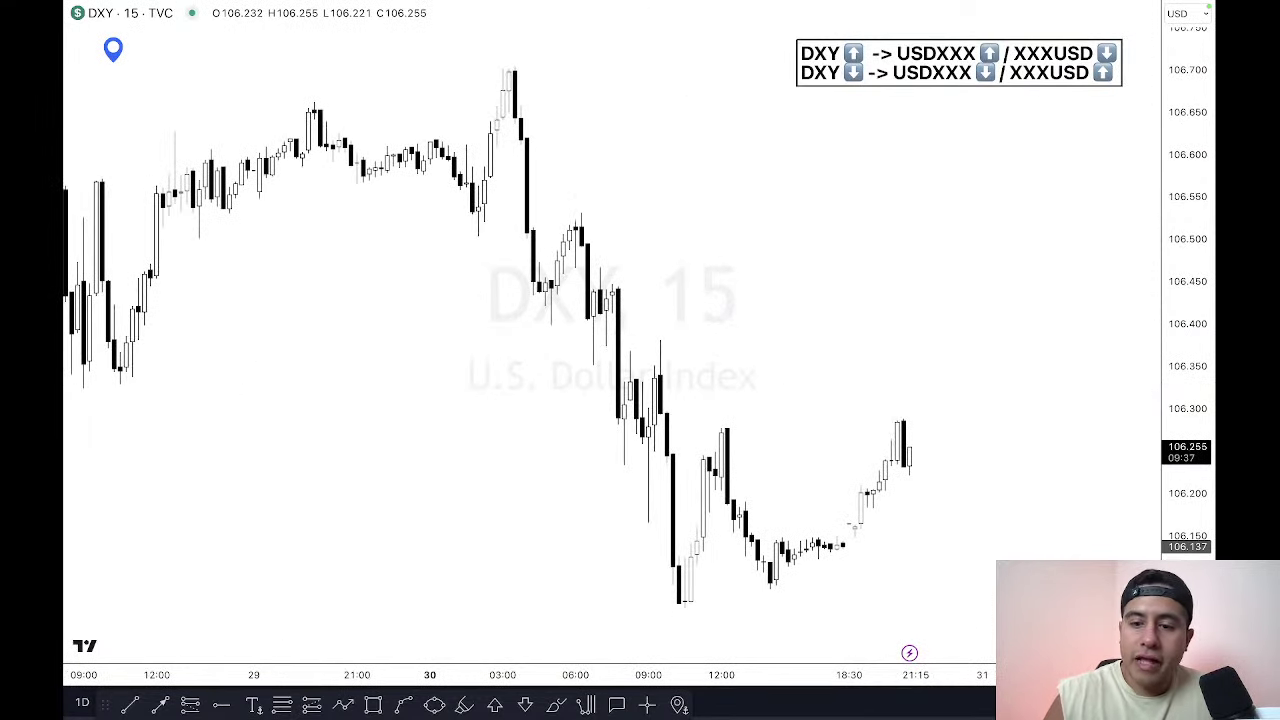
pyautogui.scroll(-3, 510, 340)
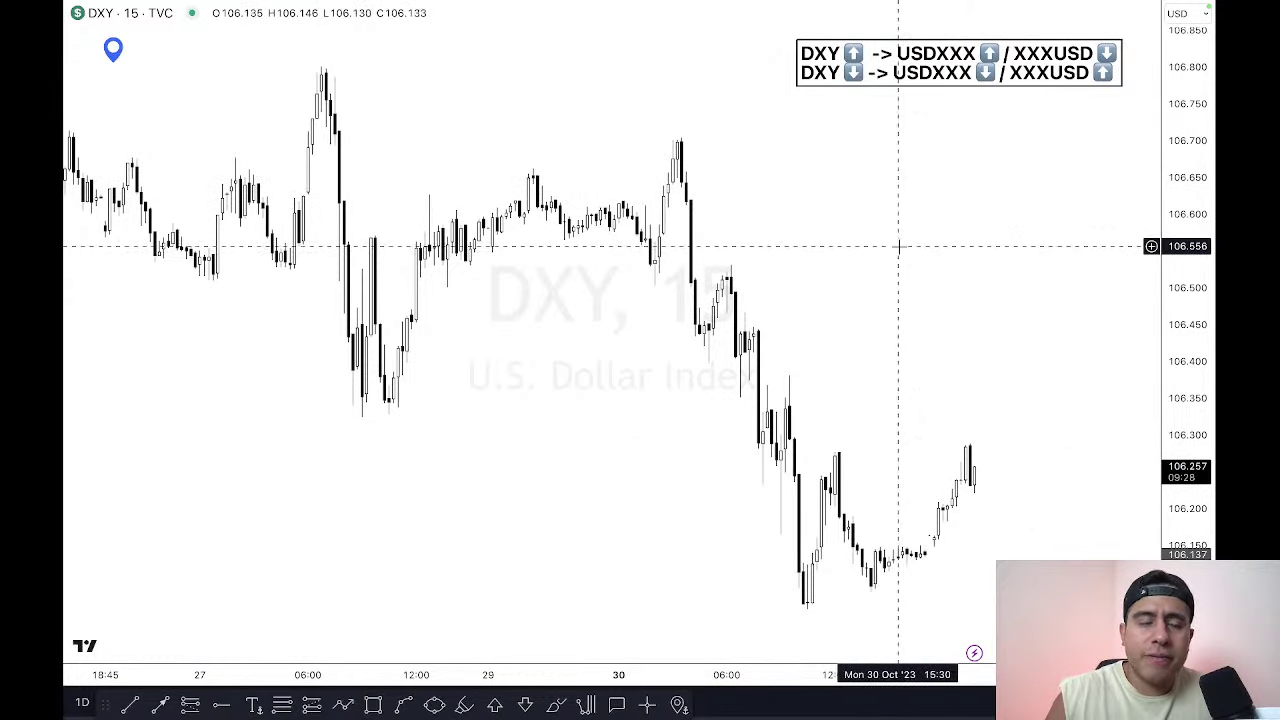
pyautogui.moveTo(897, 246); pyautogui.dragTo(840, 246)
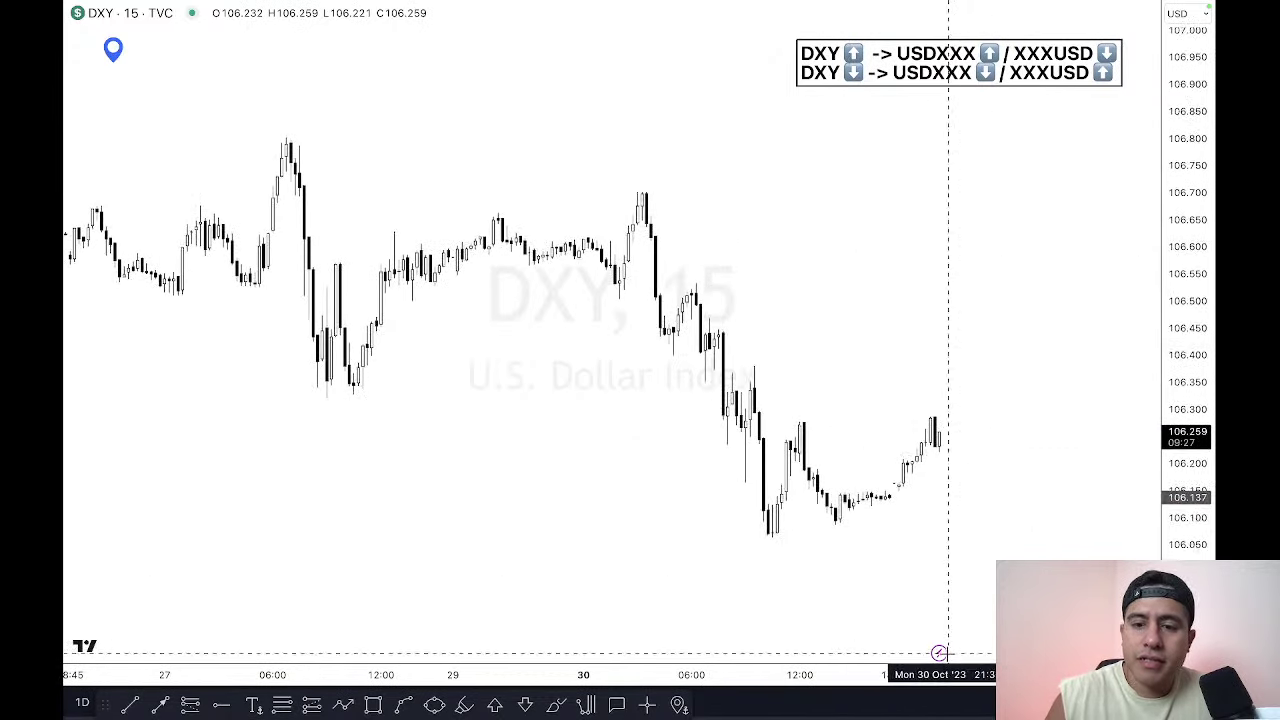
pyautogui.moveTo(940, 677); pyautogui.dragTo(932, 677)
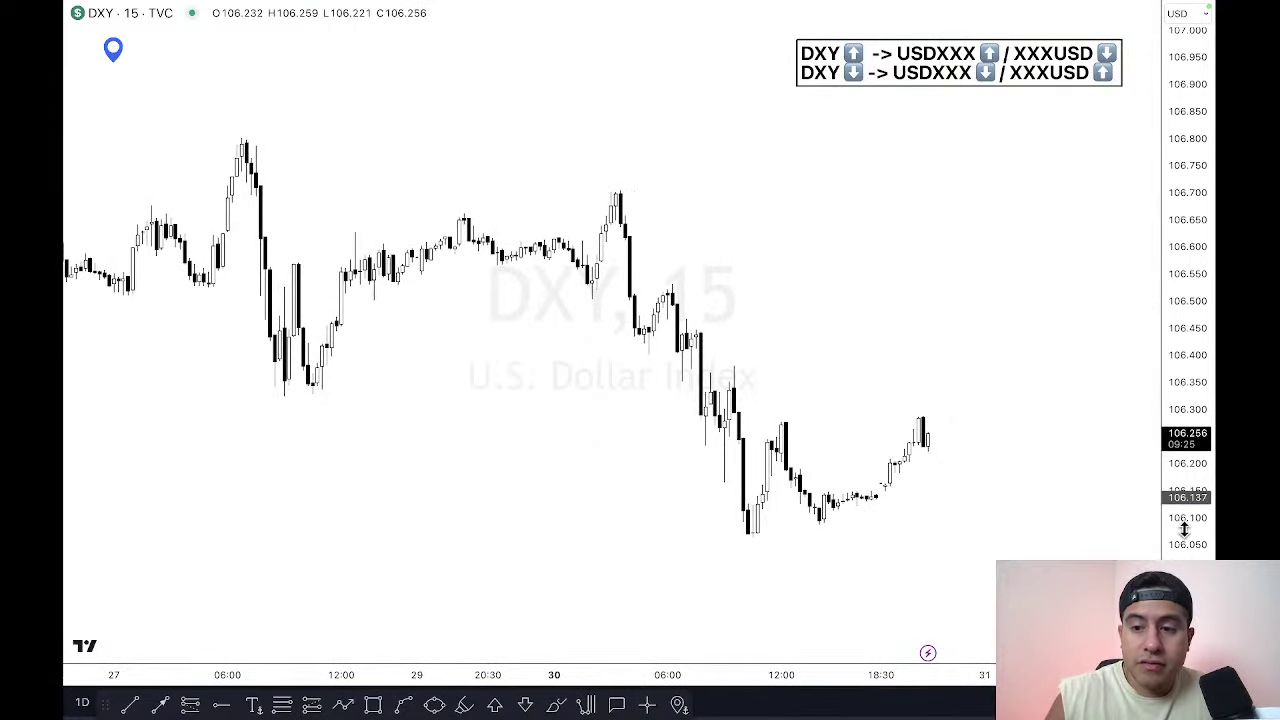
pyautogui.moveTo(1184, 530); pyautogui.dragTo(1184, 491)
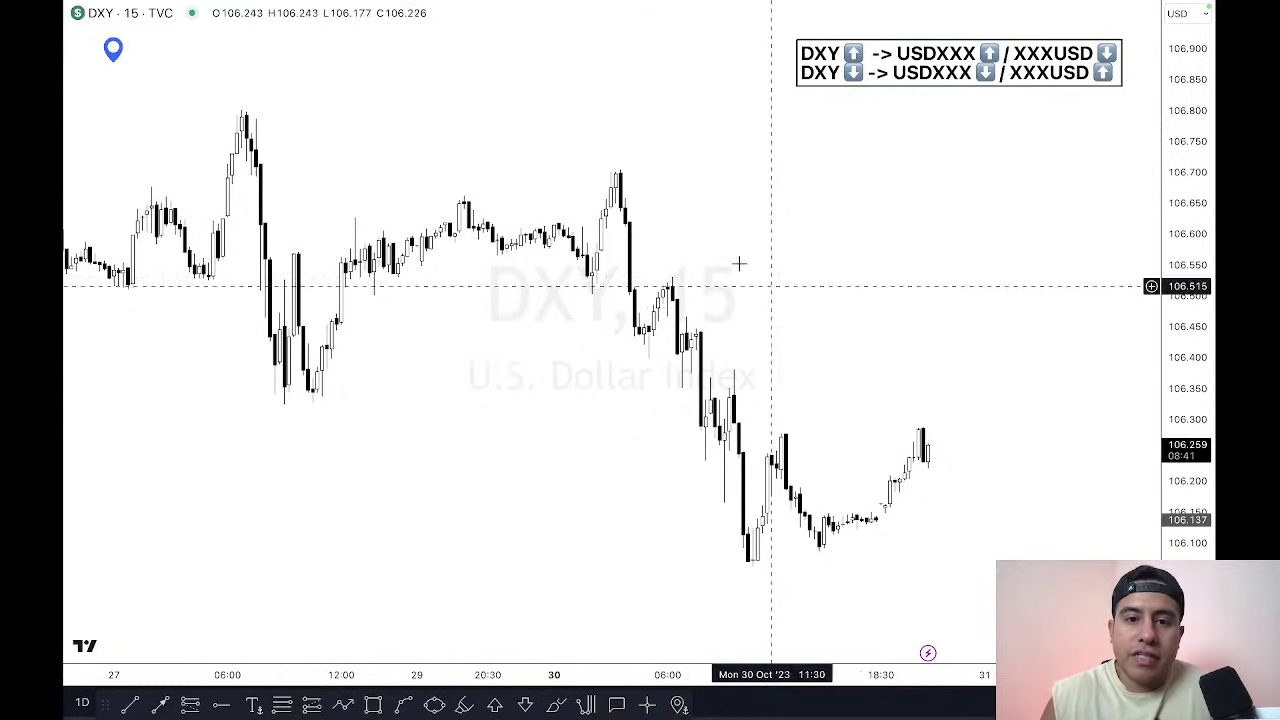
# Step: Draw a red-bordered rectangle zone over the DXY peak on 30 Oct, spanning 106.523 to 106.702 and starting at 02:15
pyautogui.click(374, 706)
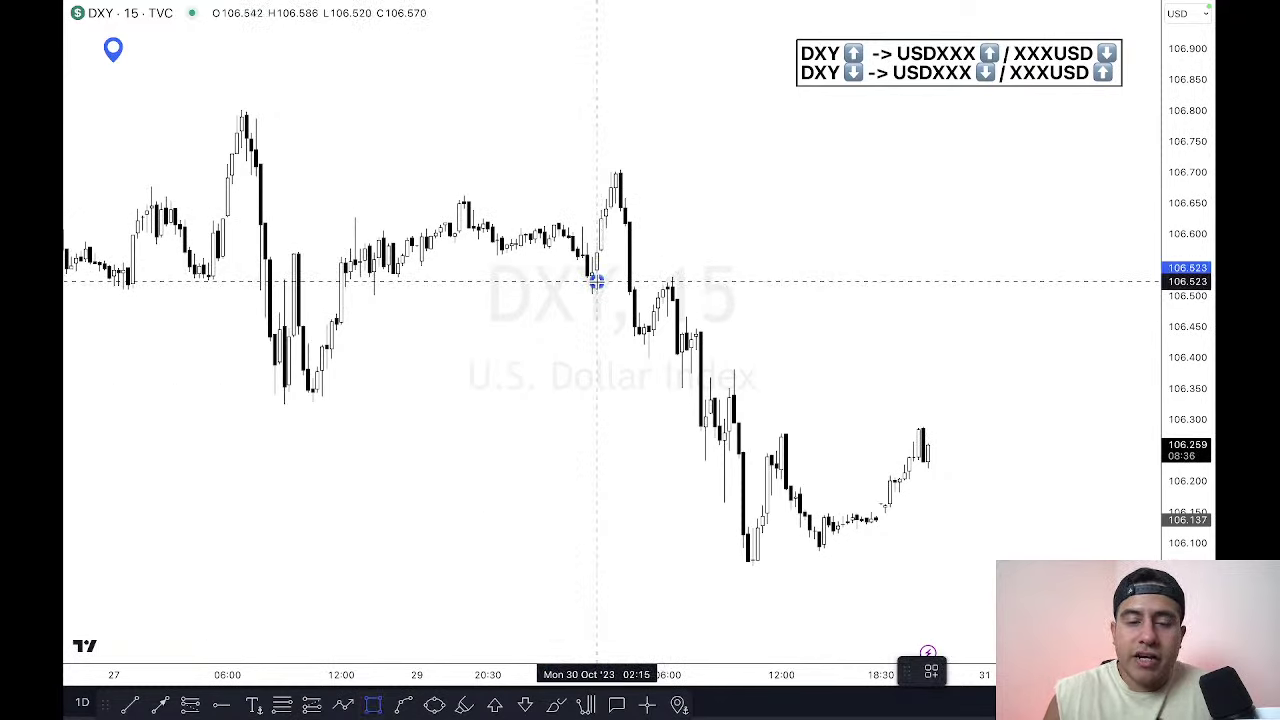
pyautogui.moveTo(596, 283)
pyautogui.mouseDown()
pyautogui.moveTo(1112, 214)
pyautogui.moveTo(1112, 171)
pyautogui.mouseUp()
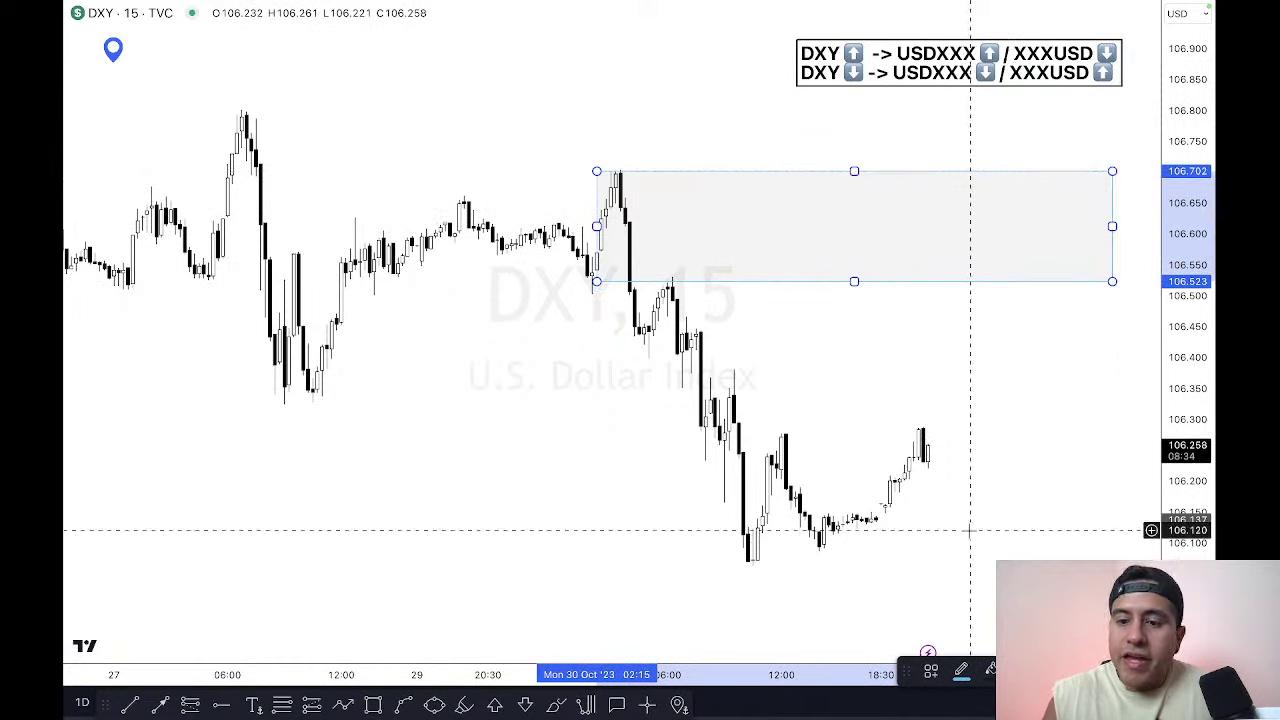
pyautogui.click(958, 673)
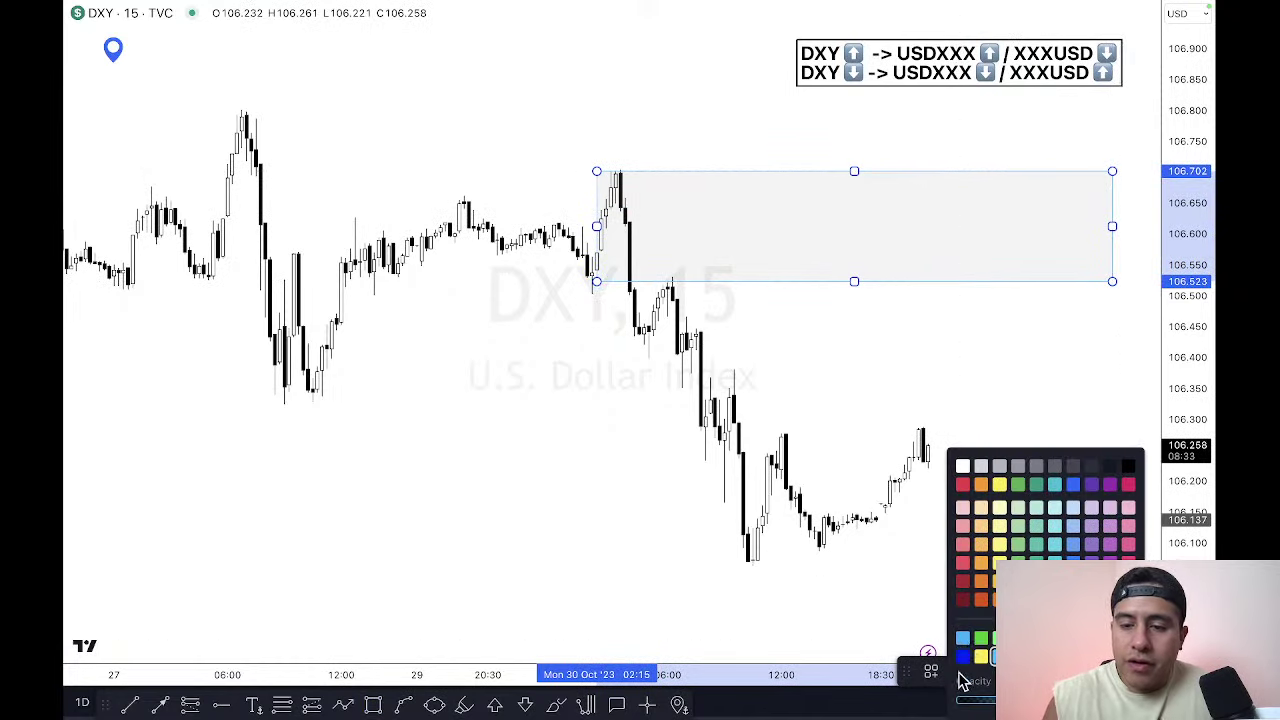
pyautogui.click(963, 484)
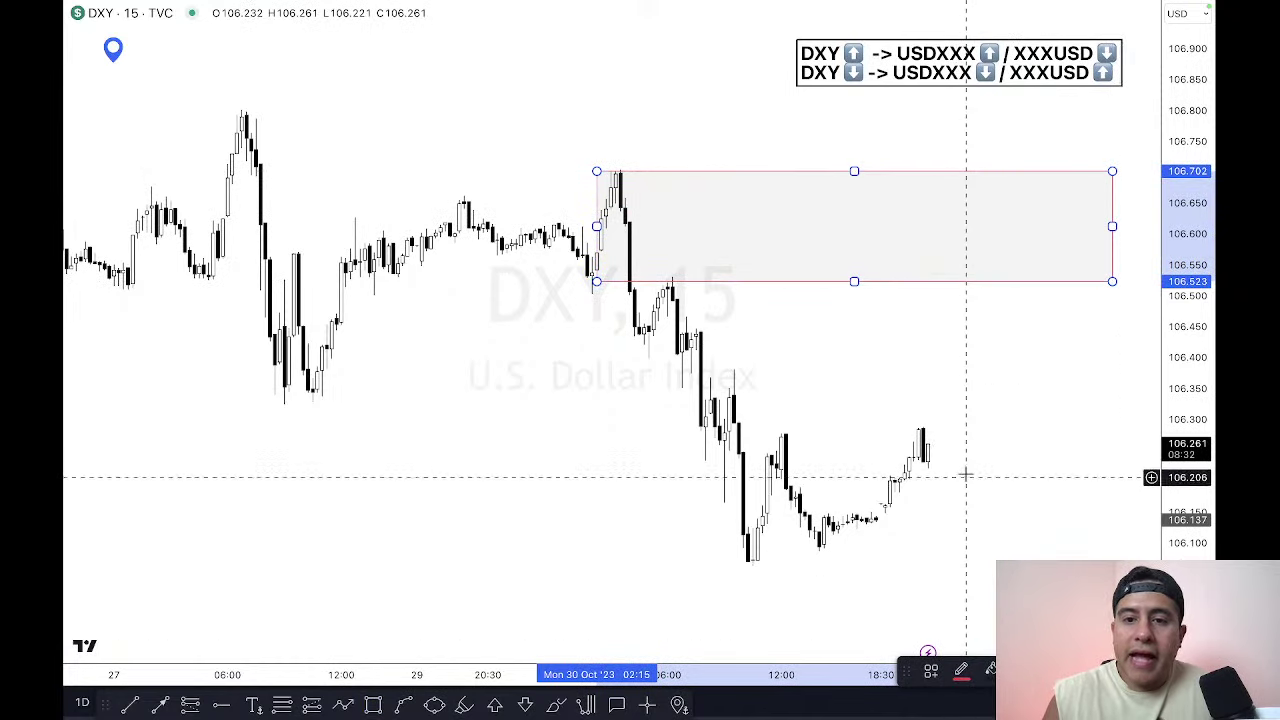
# Step: Send the DXY zone rectangle to the back of the visual order
pyautogui.rightClick(857, 172)
pyautogui.moveTo(935, 215)
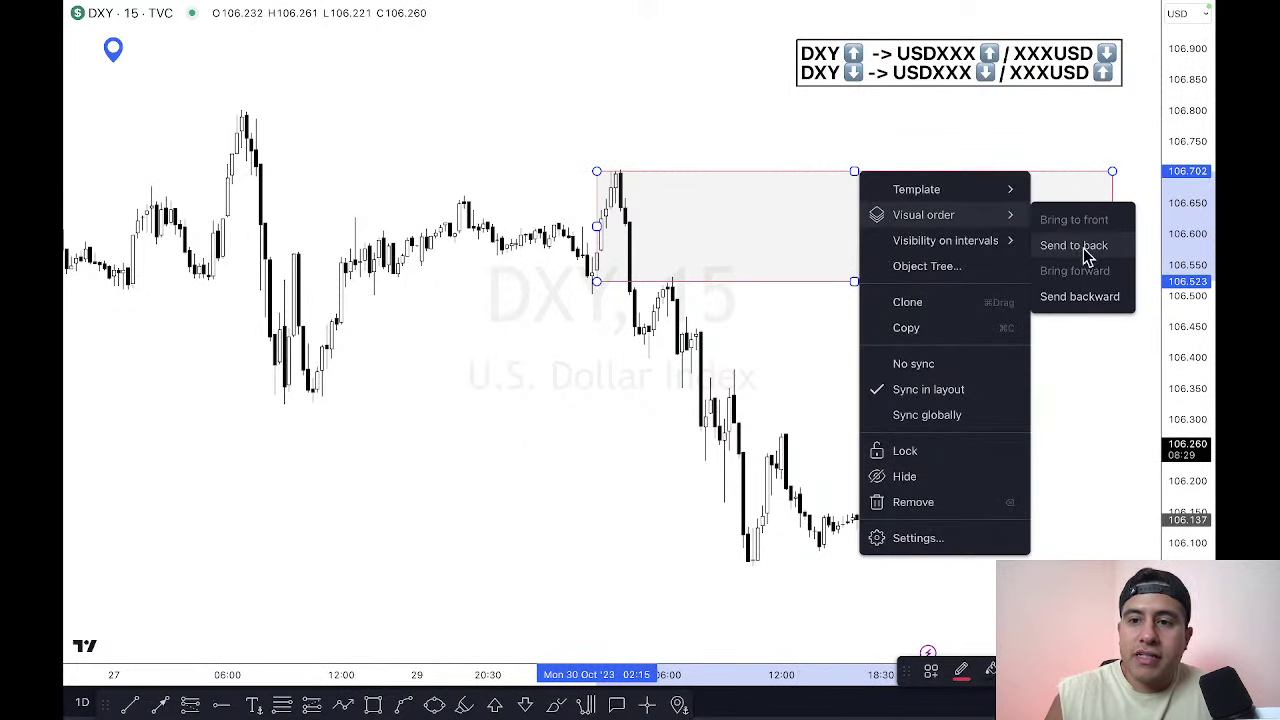
pyautogui.click(1086, 254)
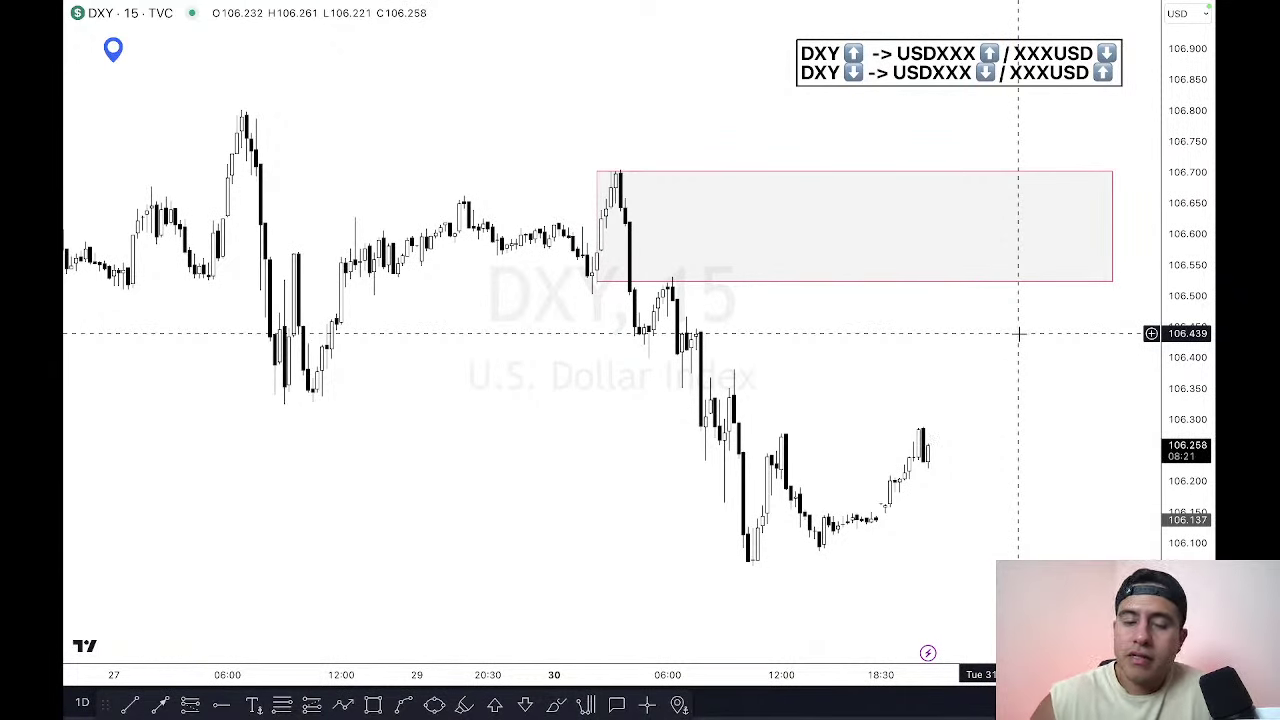
# Step: Open the AUDUSD chart and set it to the 1-hour interval
pyautogui.press('Down')
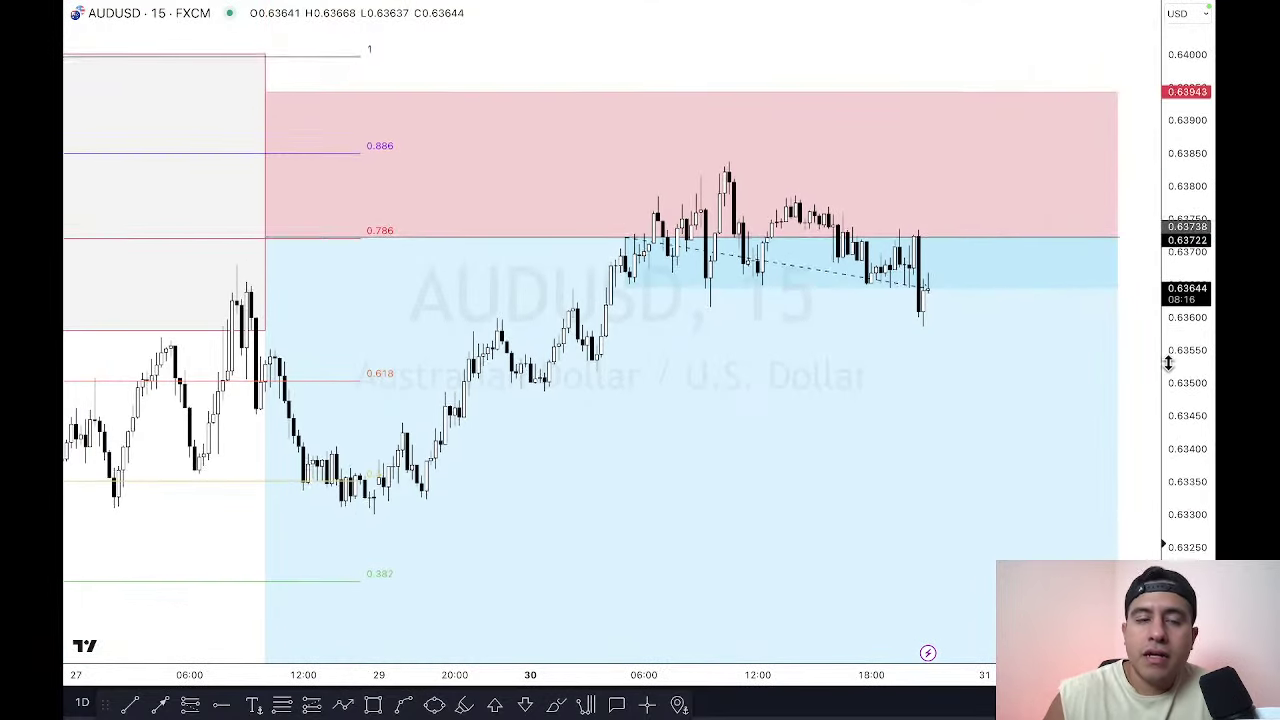
pyautogui.moveTo(893, 675); pyautogui.dragTo(1020, 651)
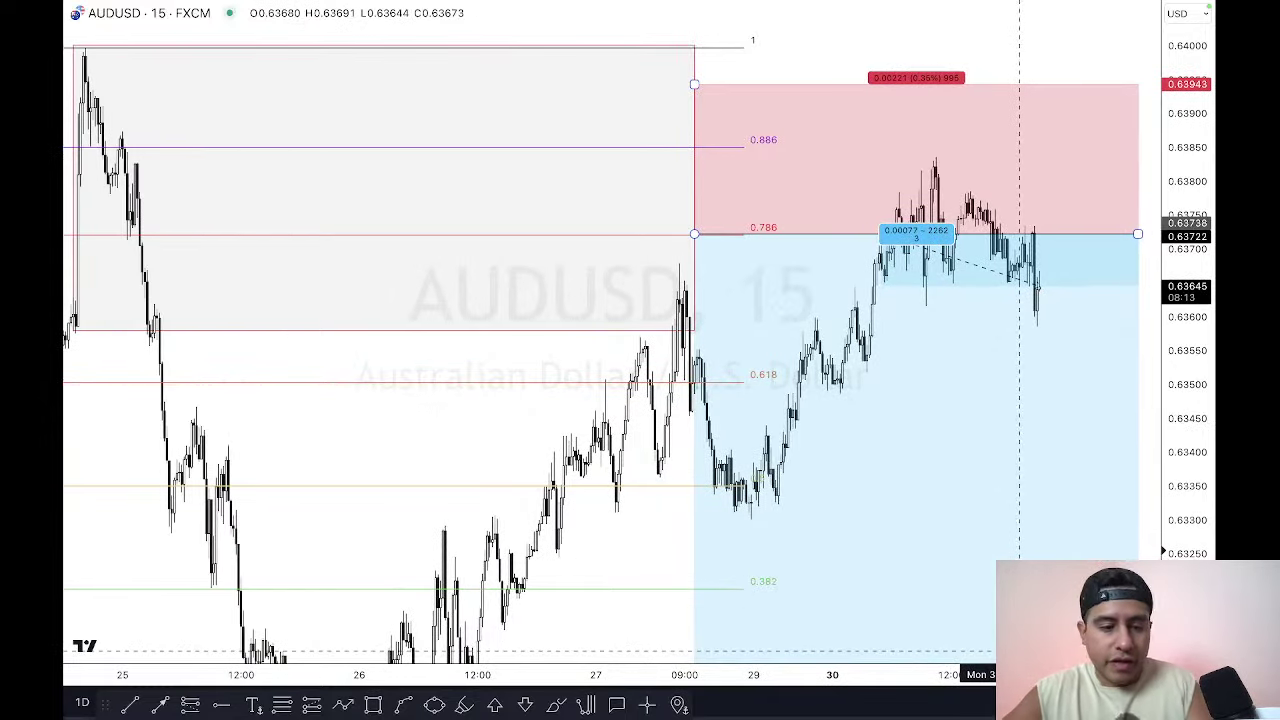
pyautogui.write('1h')
pyautogui.press('Return')
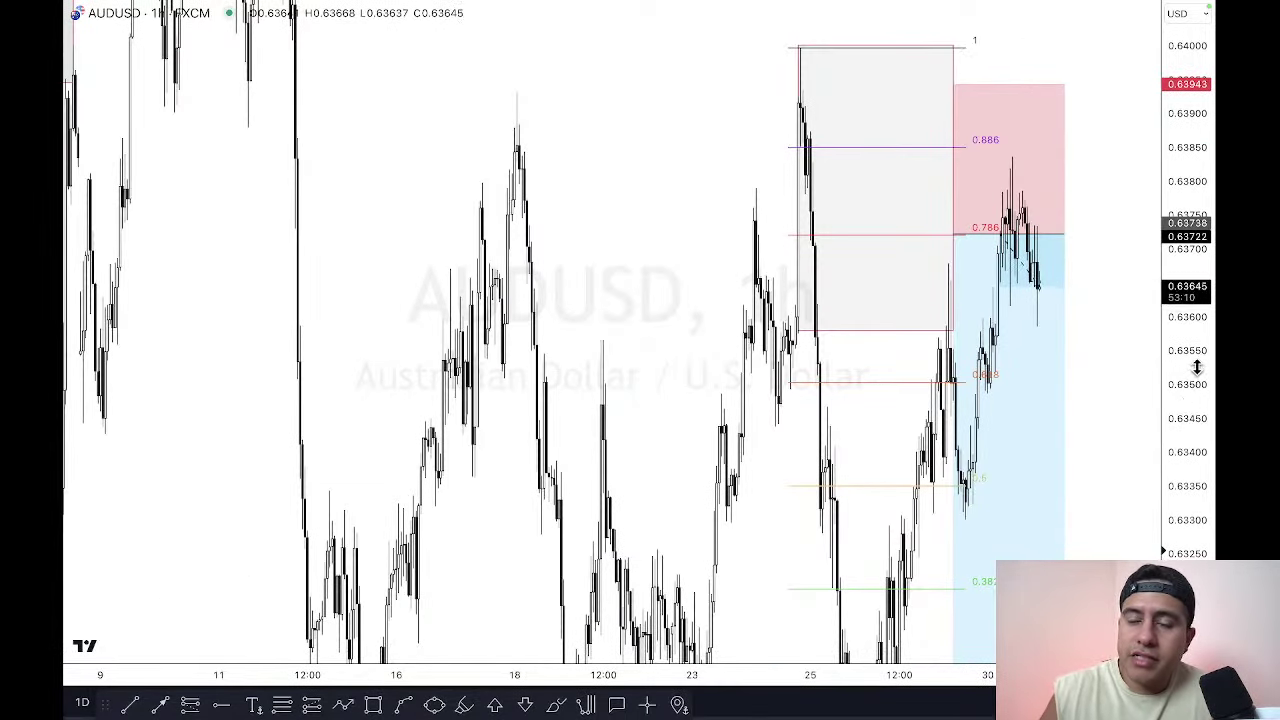
pyautogui.moveTo(1192, 370); pyautogui.dragTo(1192, 450)
pyautogui.scroll(5, 600, 400)
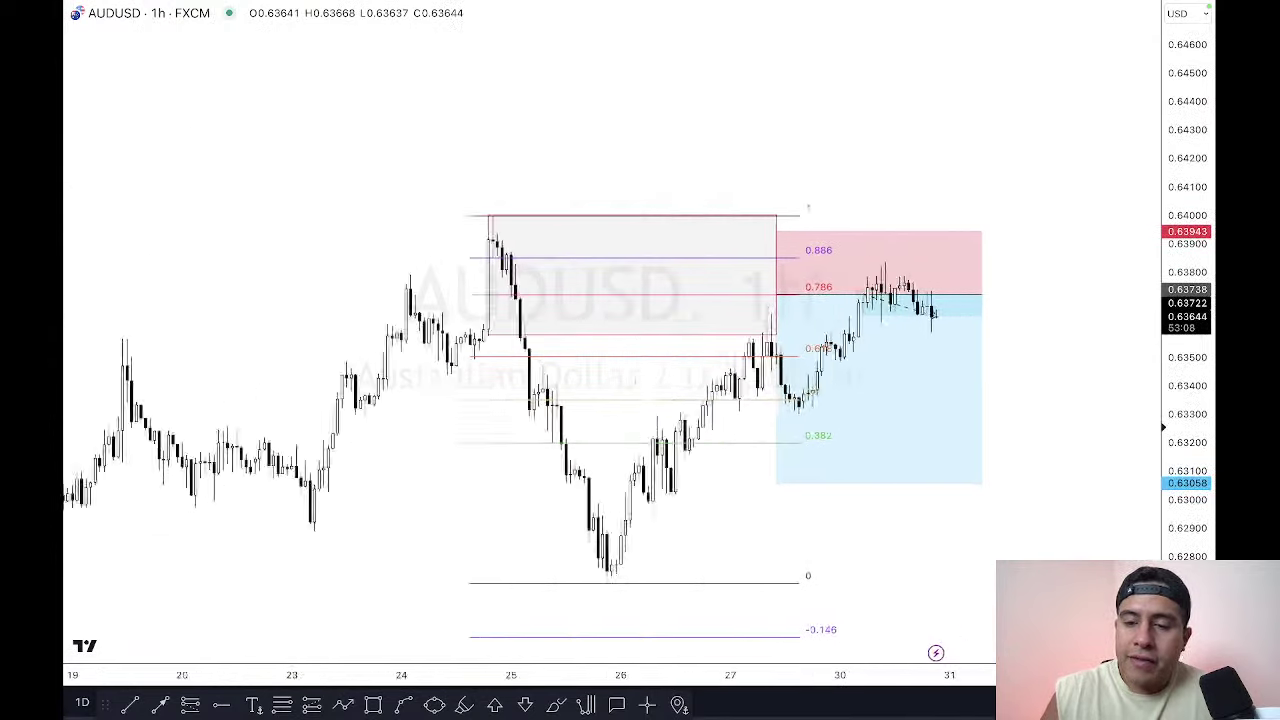
pyautogui.moveTo(600, 400); pyautogui.dragTo(643, 376)
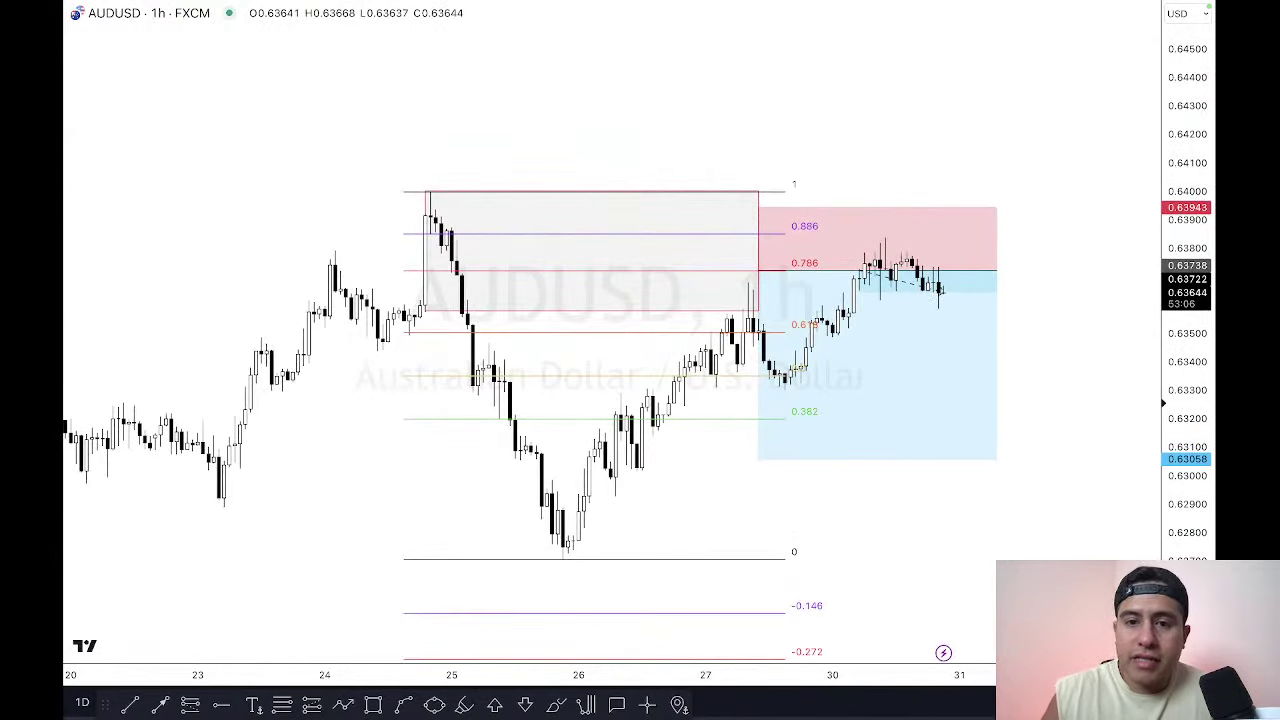
# Step: Measure the AUDUSD decline from the 27 Oct high inside the zone down to the following low, extending the range to 30 Oct
pyautogui.click(880, 329)
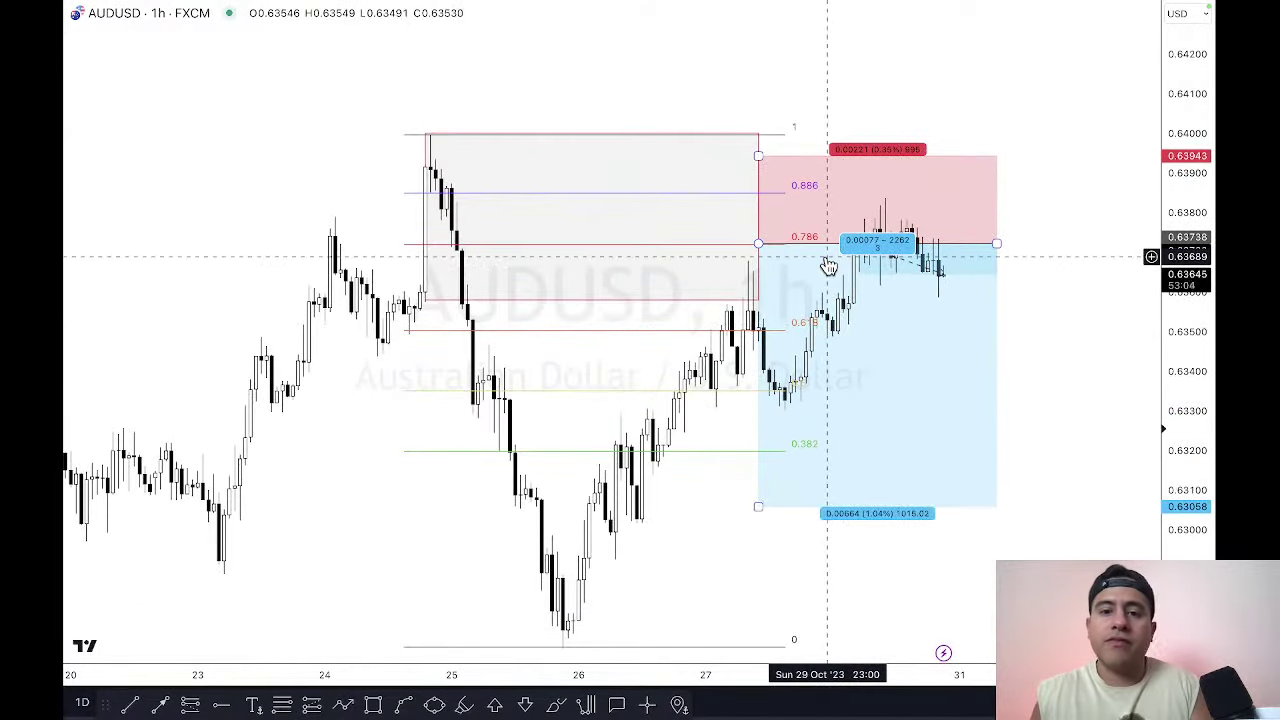
pyautogui.click(752, 268)
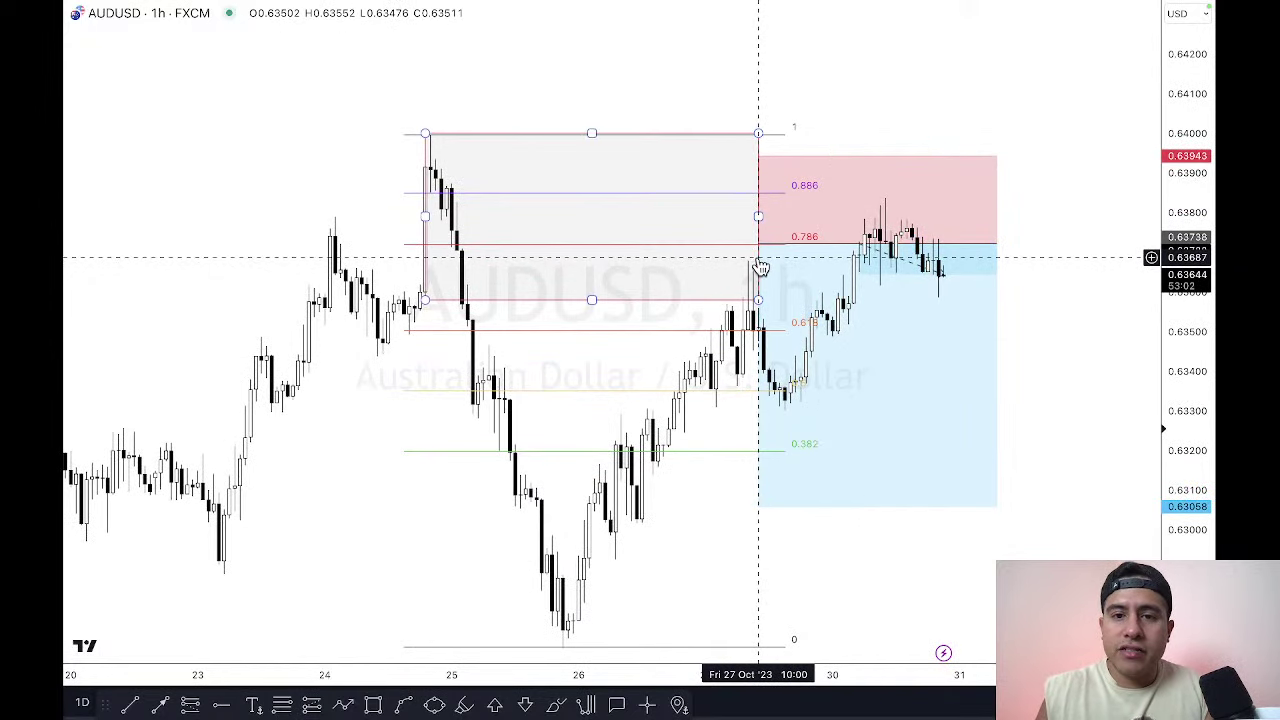
pyautogui.click(777, 266)
pyautogui.click(757, 270)
pyautogui.keyDown('shift'); pyautogui.click(757, 262); pyautogui.keyUp('shift')
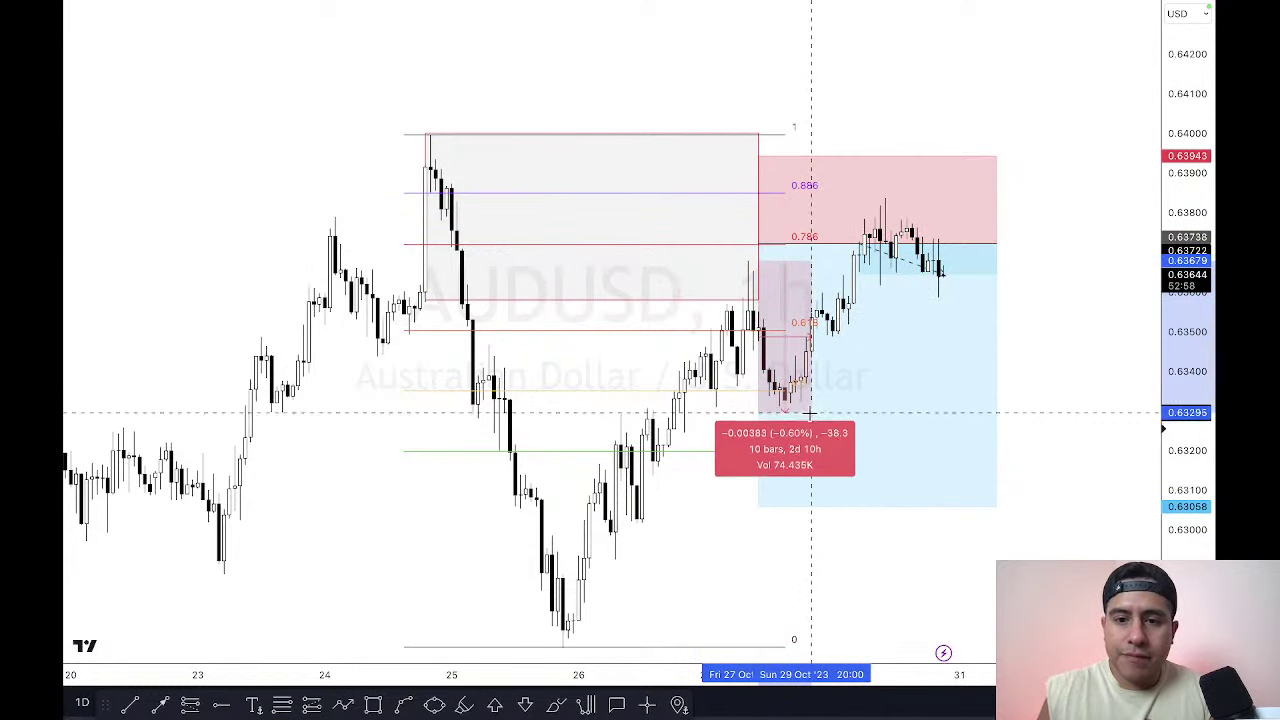
pyautogui.click(872, 420)
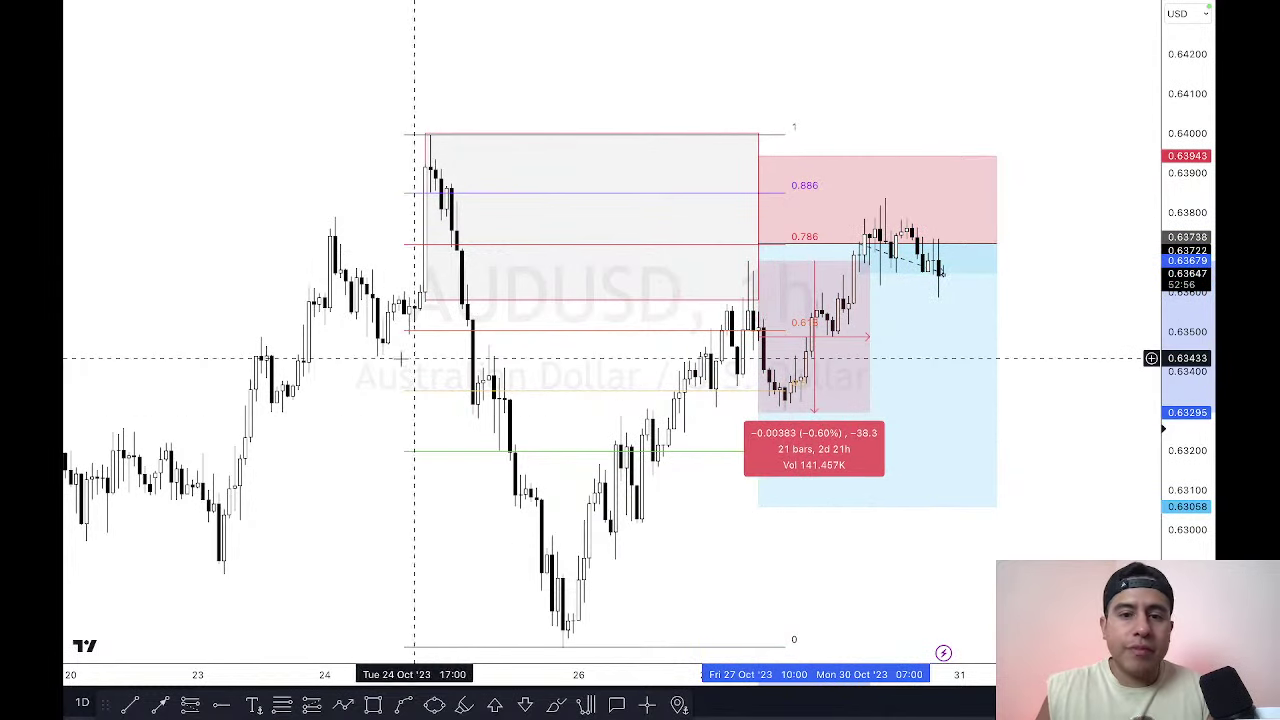
# Step: Delete the AUDUSD Fibonacci retracement and measure the height of the red-bordered zone from its lower to its upper edge
pyautogui.click(857, 318)
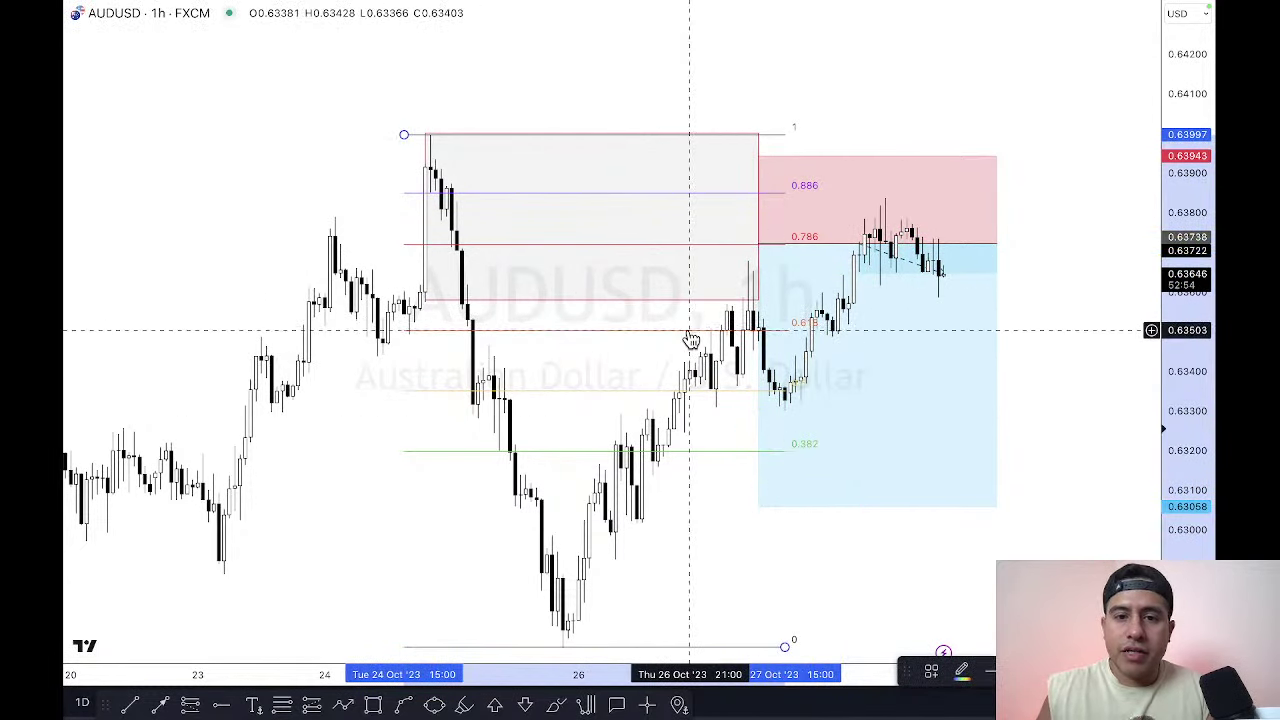
pyautogui.press('Delete')
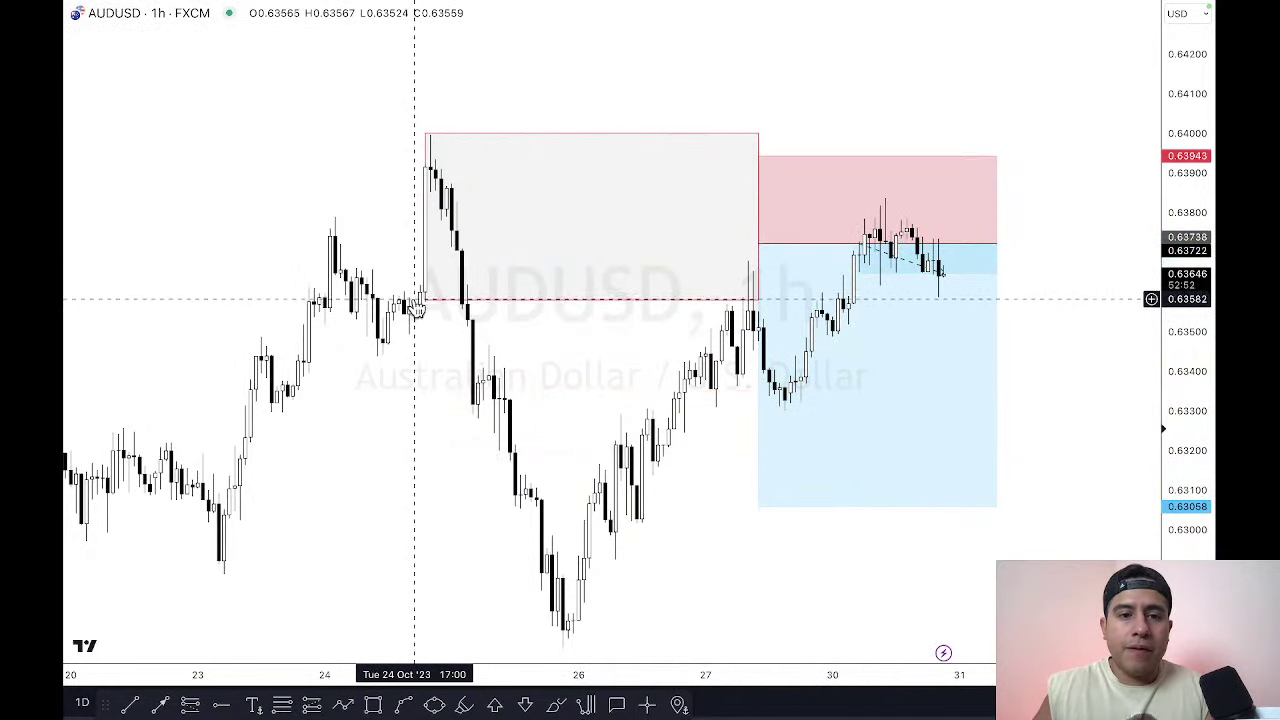
pyautogui.keyDown('shift'); pyautogui.click(414, 300); pyautogui.keyUp('shift')
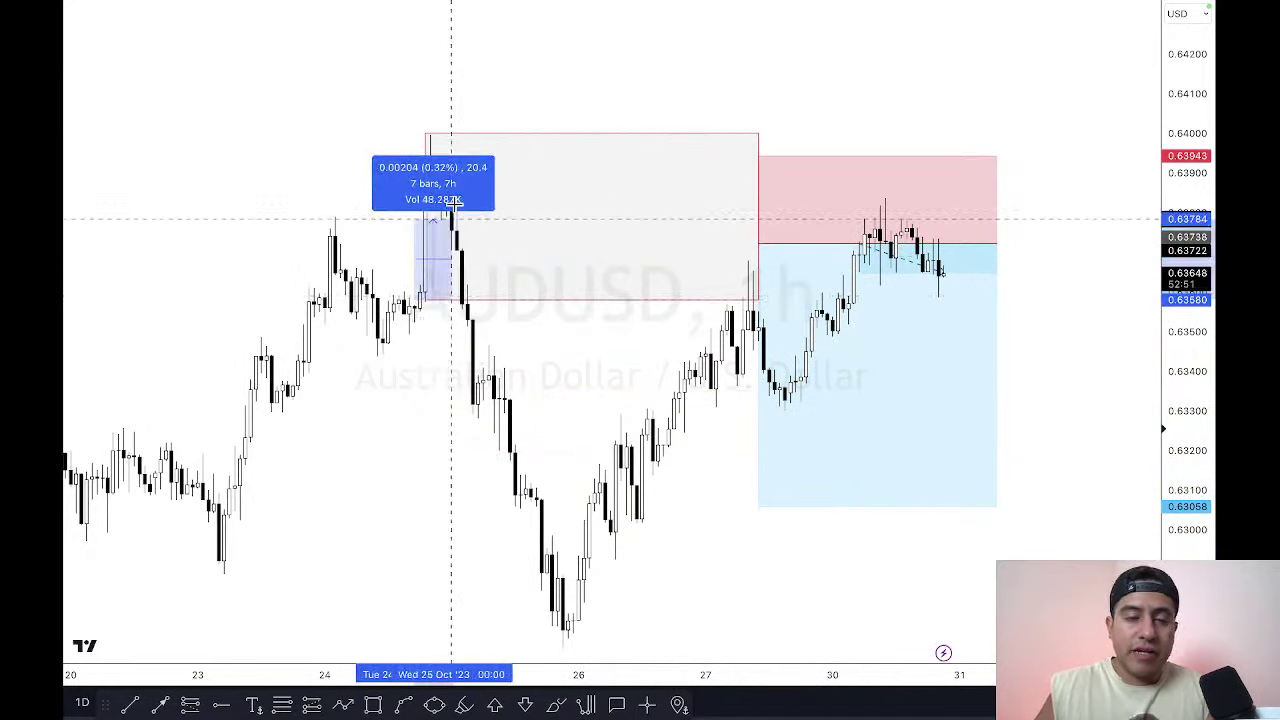
pyautogui.click(467, 135)
pyautogui.click(700, 209)
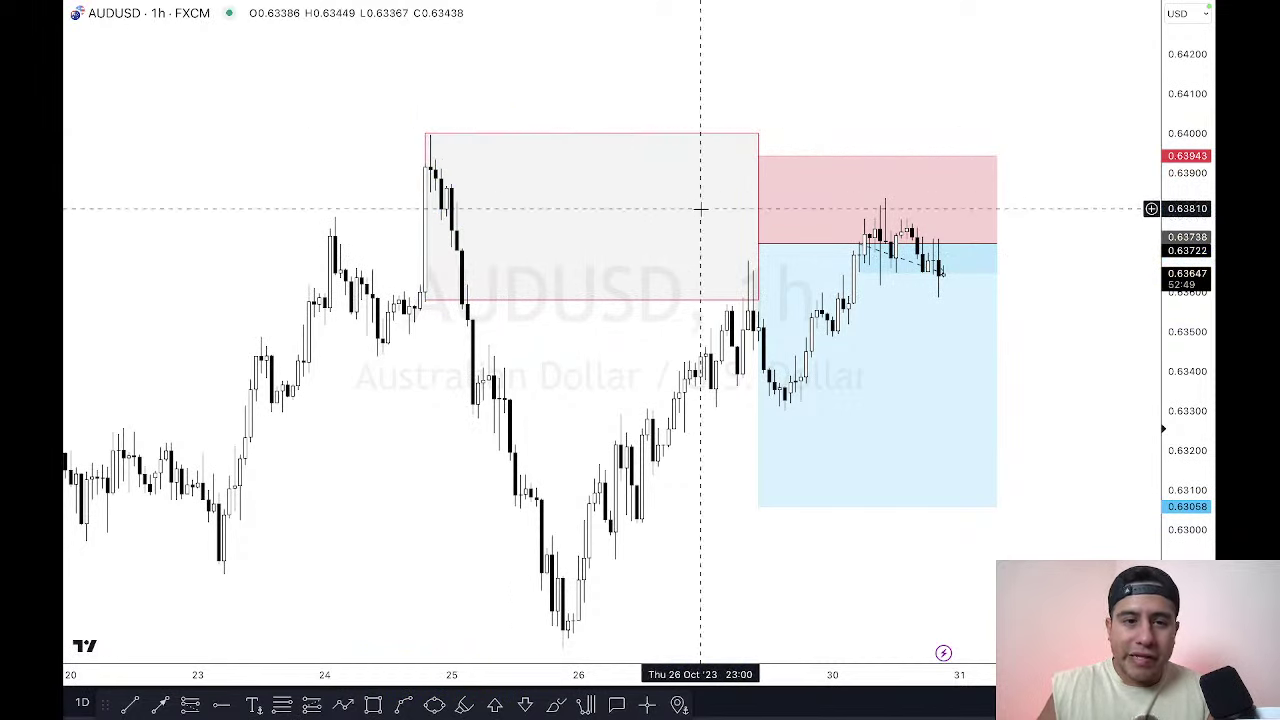
# Step: Measure only the vertical price drop after the 27 Oct high once more, then clear the measurement
pyautogui.click(797, 274)
pyautogui.moveTo(763, 262); pyautogui.dragTo(780, 412)
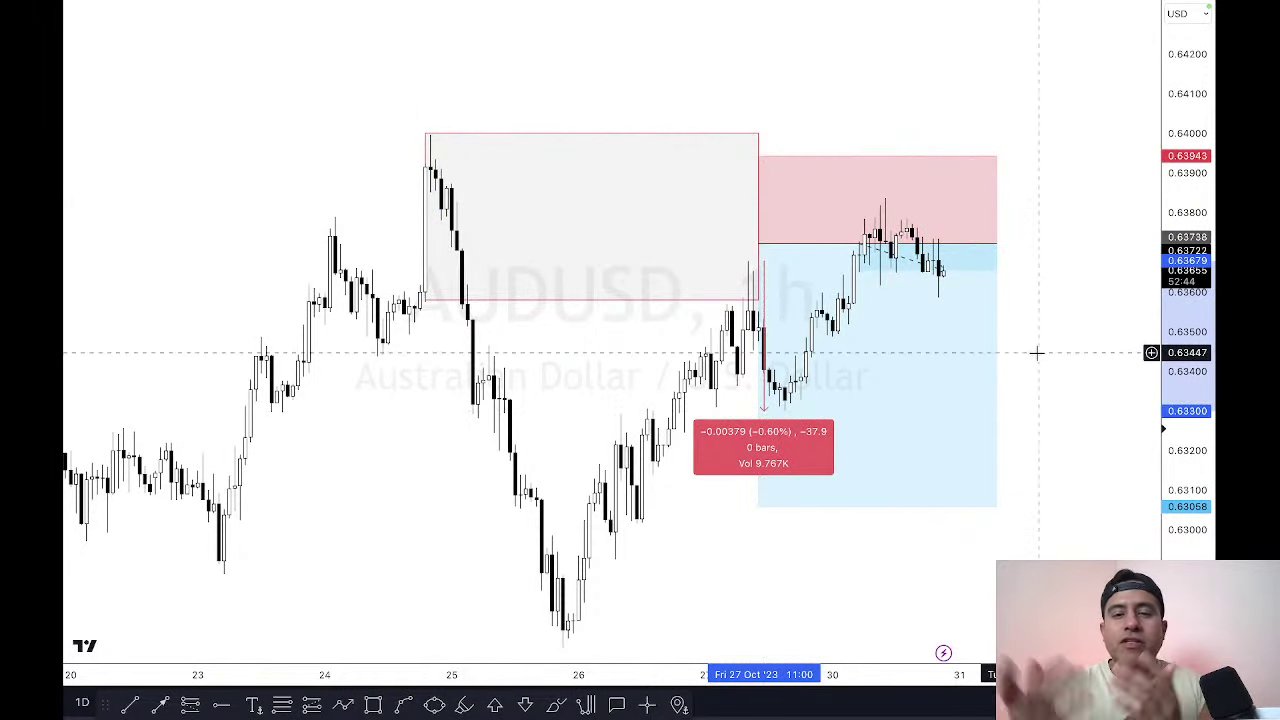
pyautogui.click(700, 365)
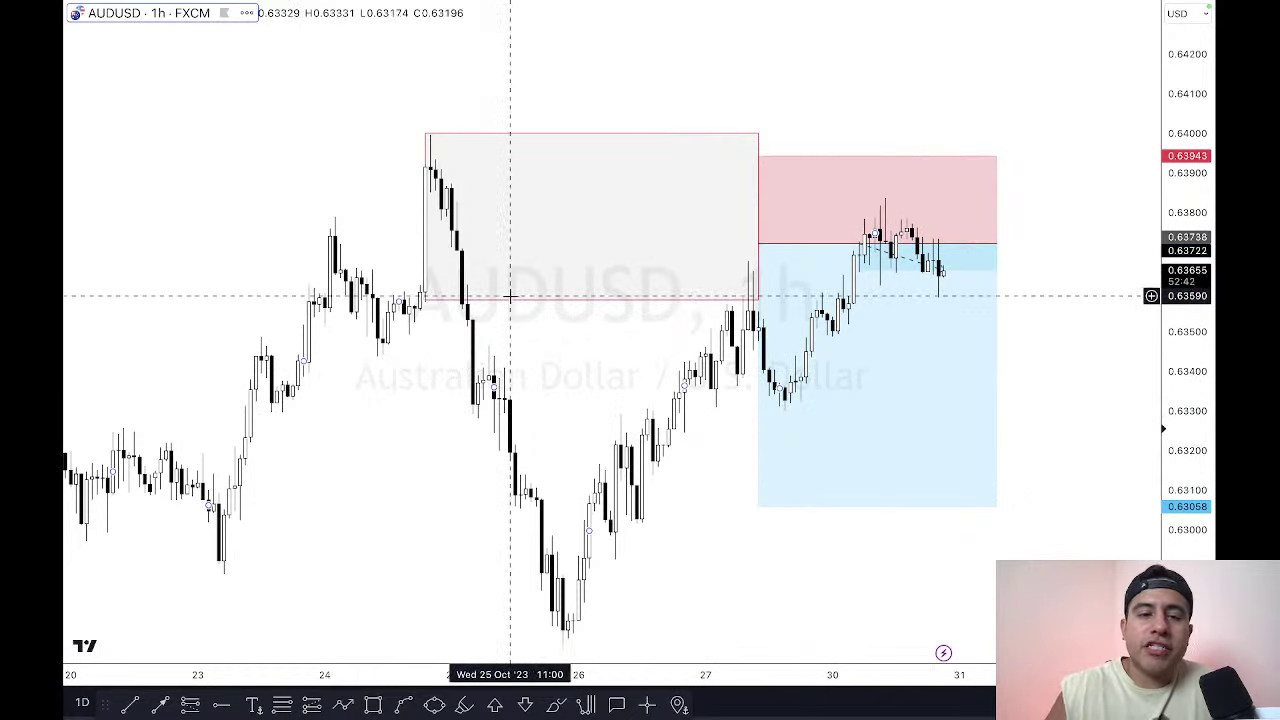
# Step: Try removing the AUDUSD short position, and undo both this removal and the earlier Fibonacci deletion
pyautogui.click(770, 392)
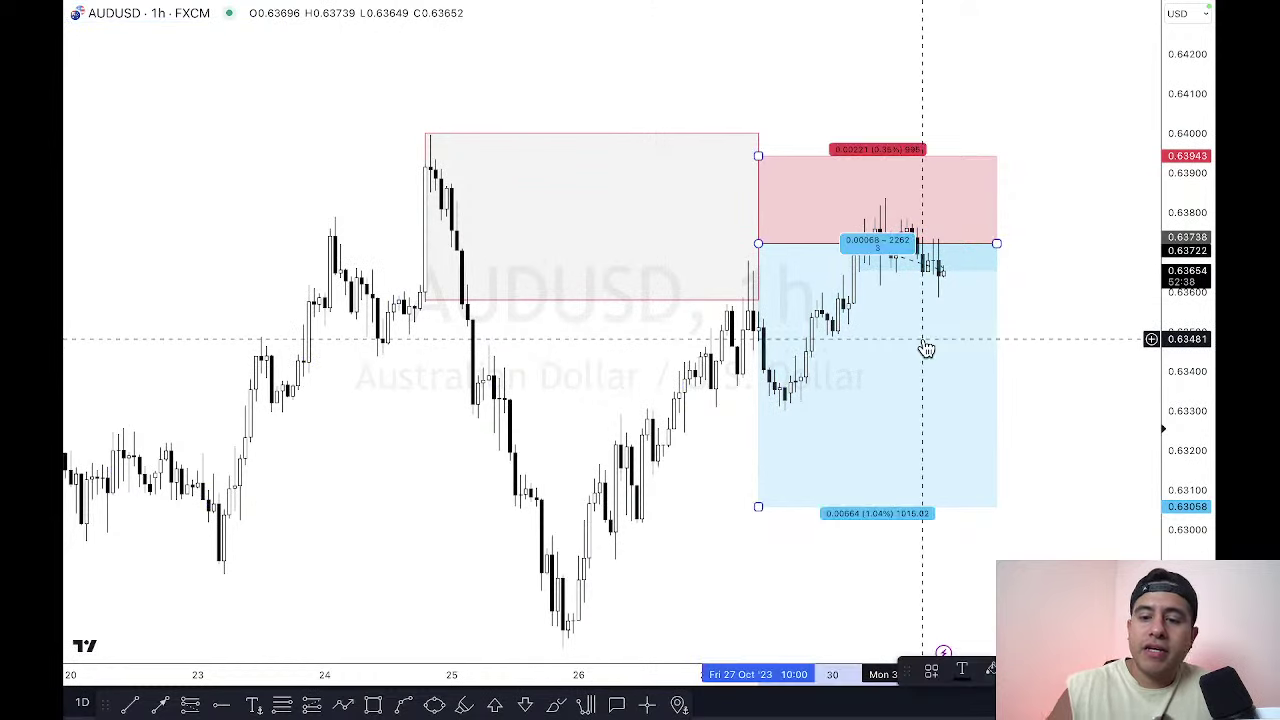
pyautogui.press('Delete')
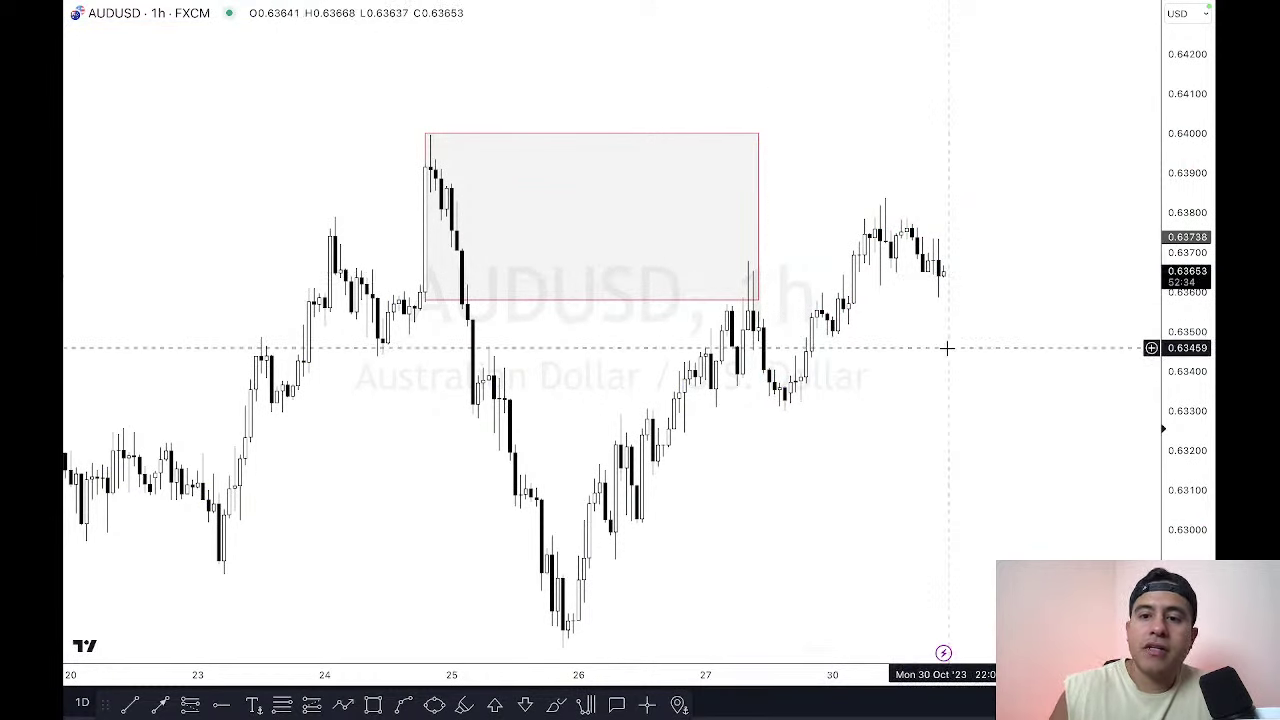
pyautogui.hotkey('ctrl', 'z')
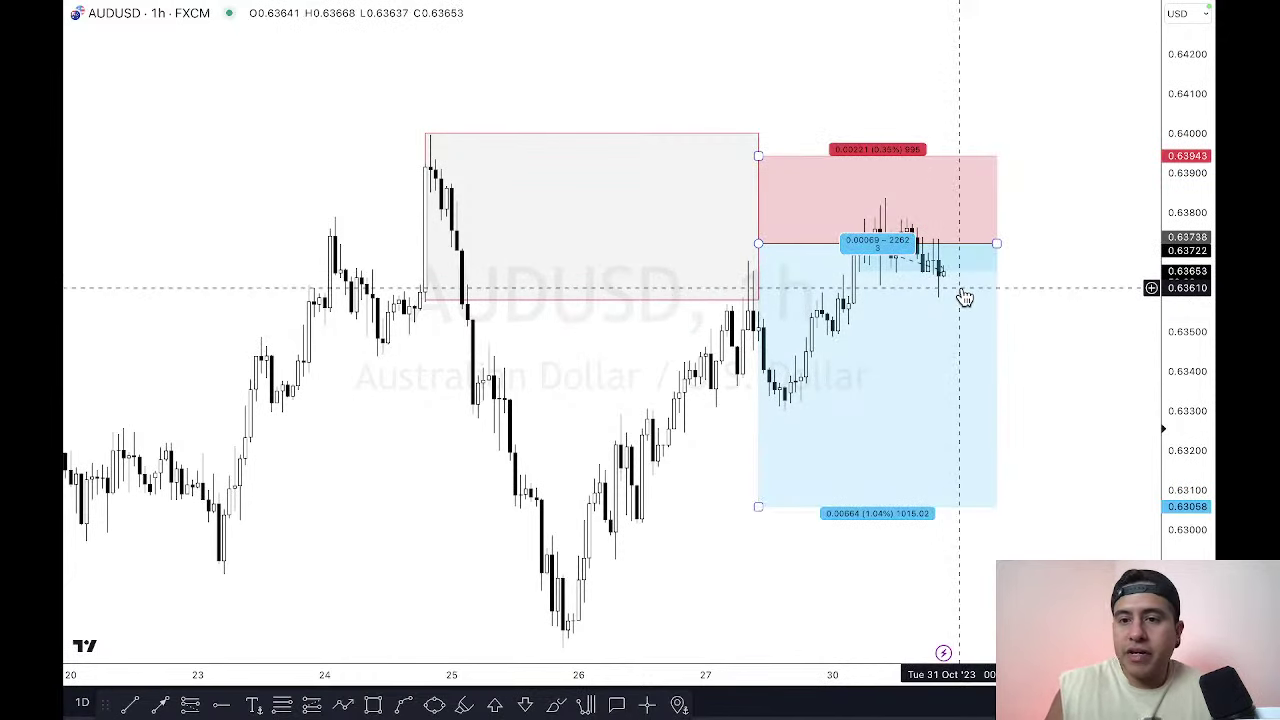
pyautogui.hotkey('ctrl', 'z')
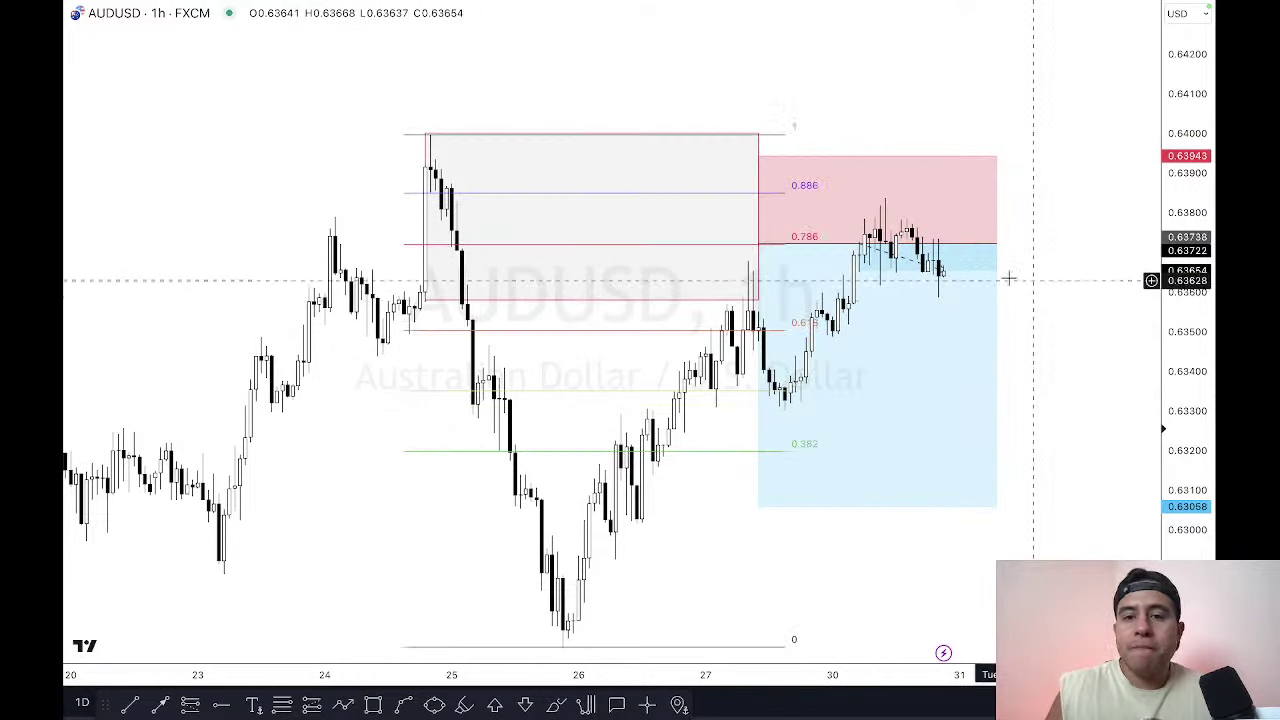
# Step: Delete the Fibonacci retracement from the AUDUSD chart, keeping the short position
pyautogui.click(676, 328)
pyautogui.press('Delete')
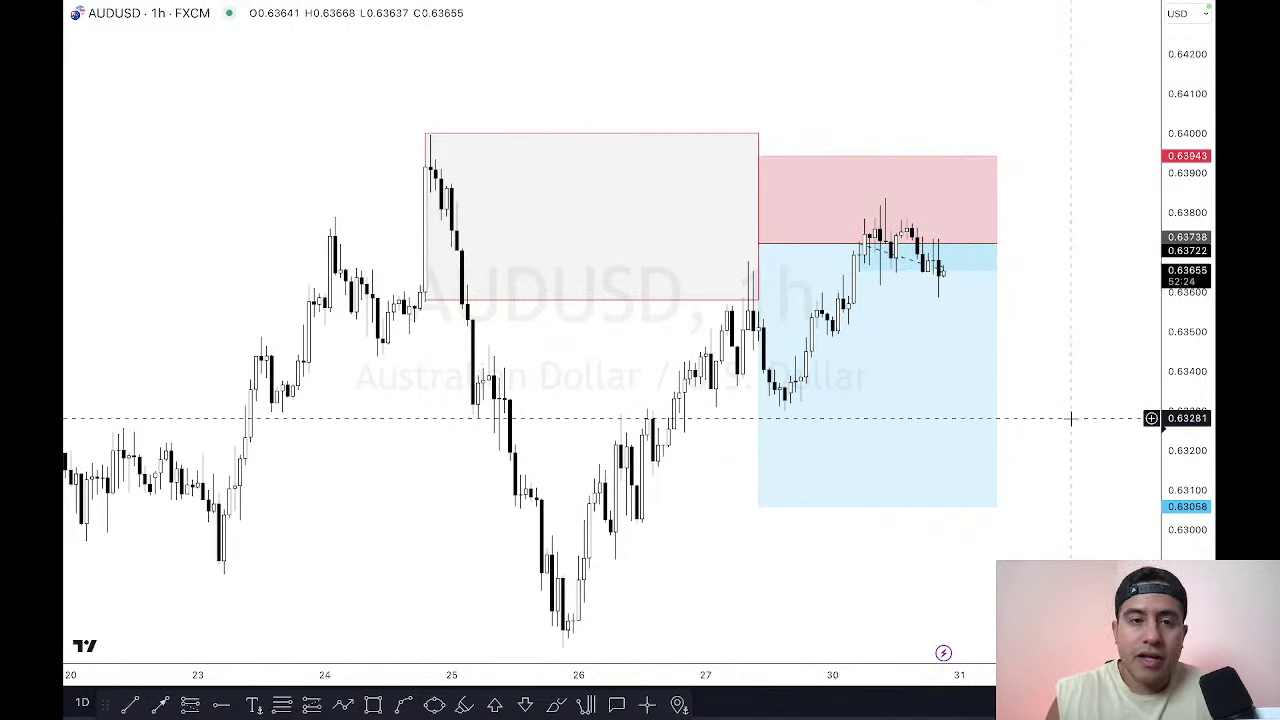
# Step: Open the NZDUSD 1-hour chart and measure the height of its red-bordered zone
pyautogui.press('Down')
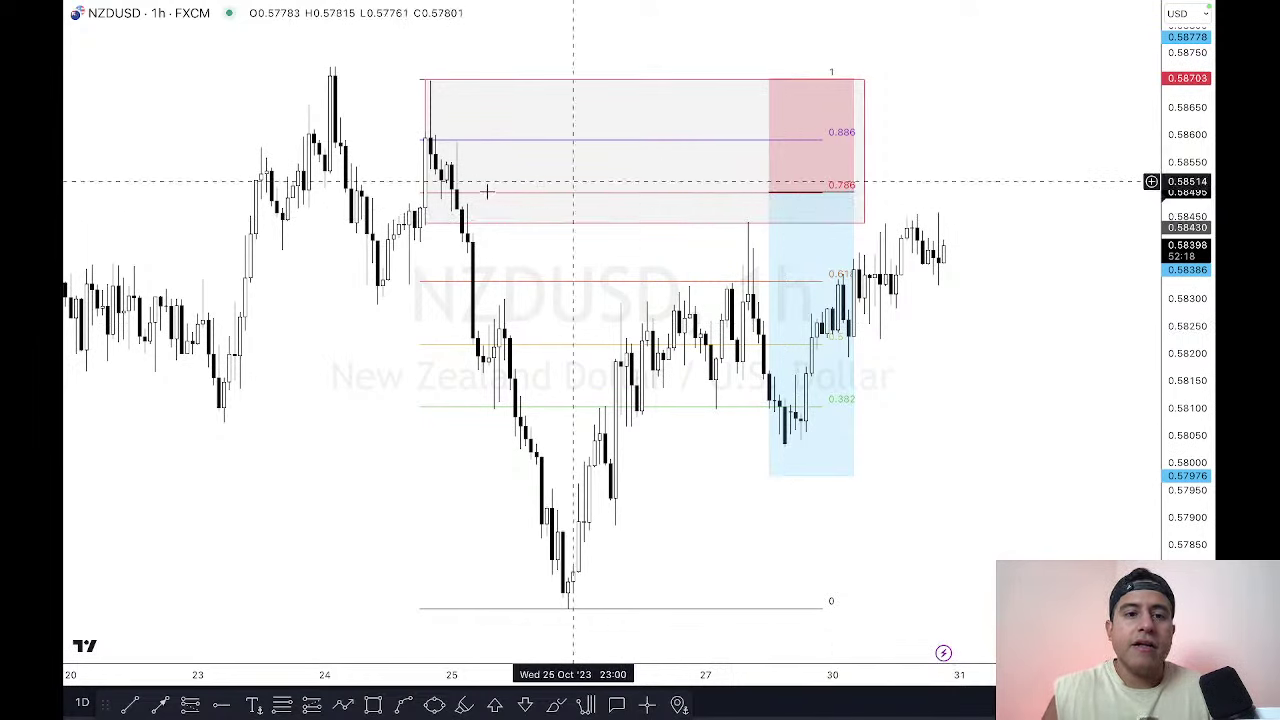
pyautogui.keyDown('shift'); pyautogui.click(430, 223); pyautogui.keyUp('shift')
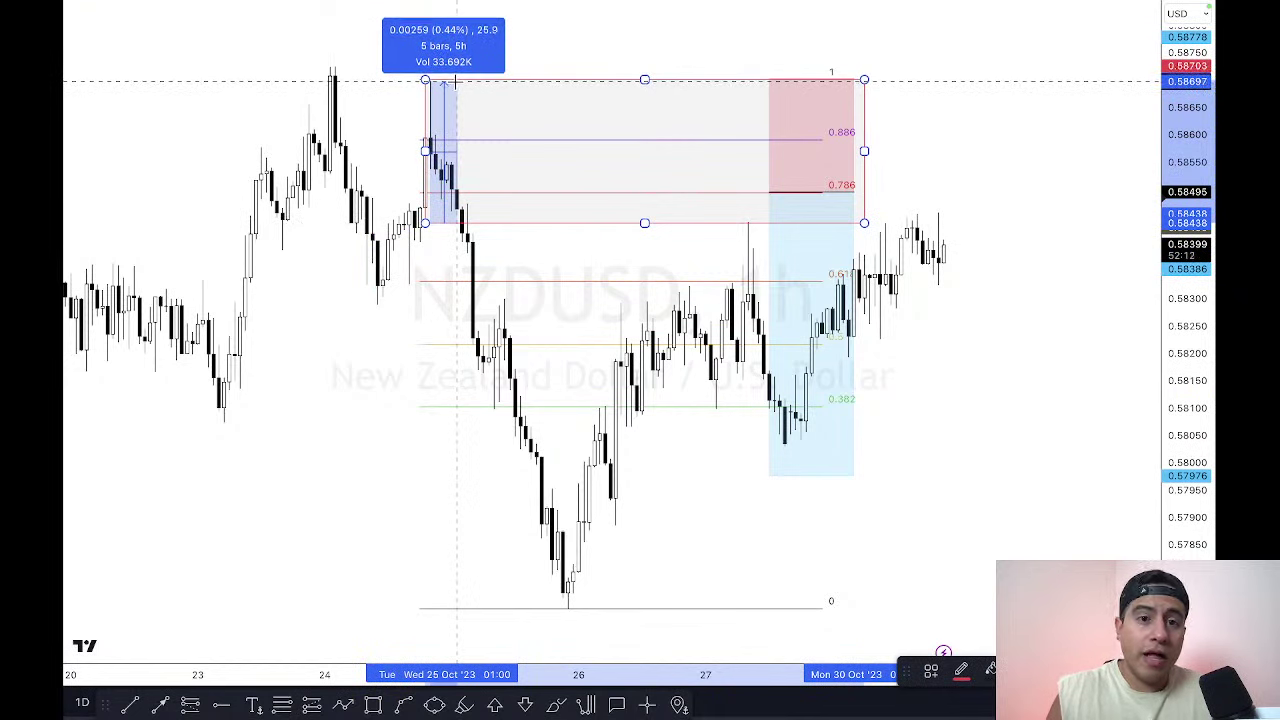
pyautogui.click(450, 84)
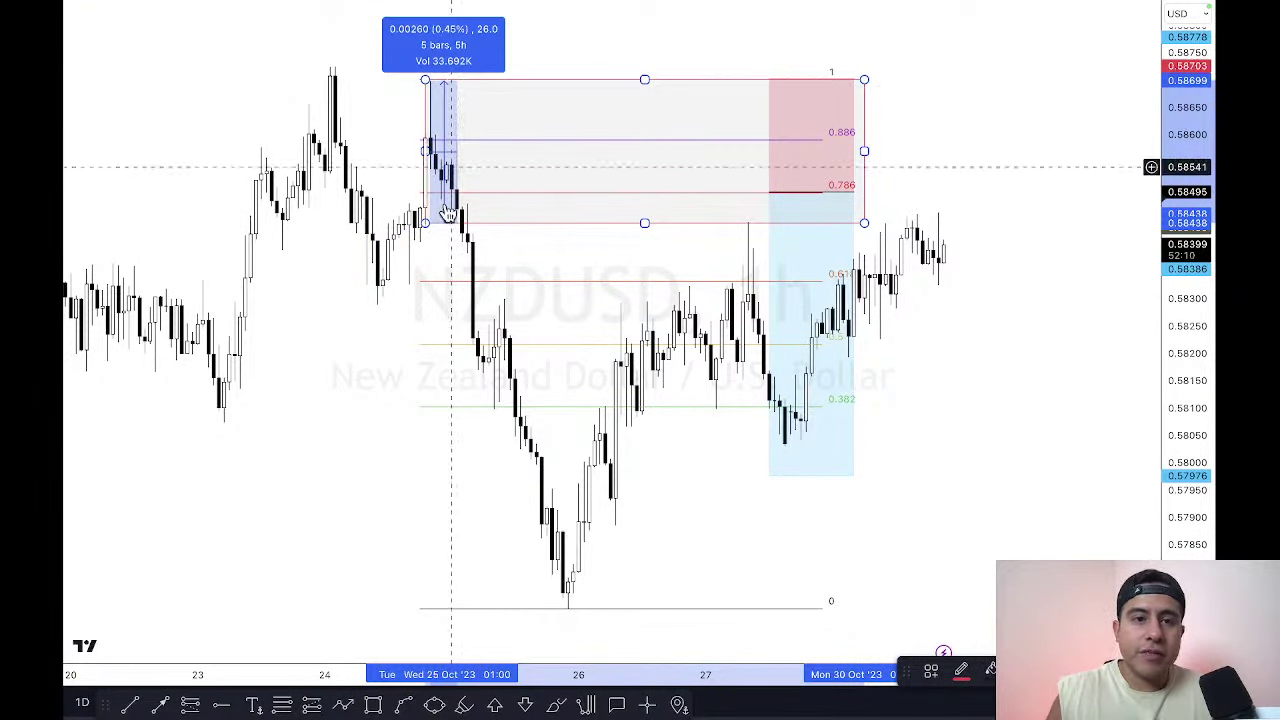
pyautogui.click(757, 243)
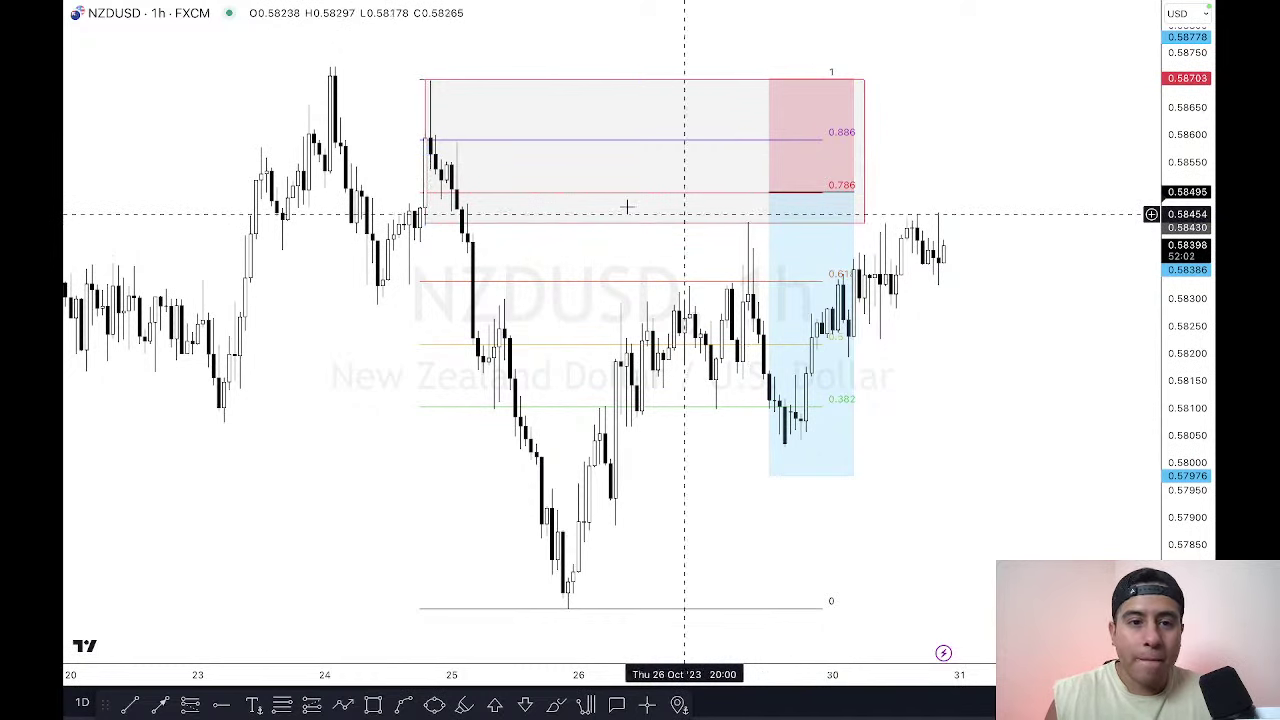
# Step: Measure the NZDUSD decline from the zone's lower edge on 27 Oct to the low before 30 Oct
pyautogui.click(782, 247)
pyautogui.click(917, 175)
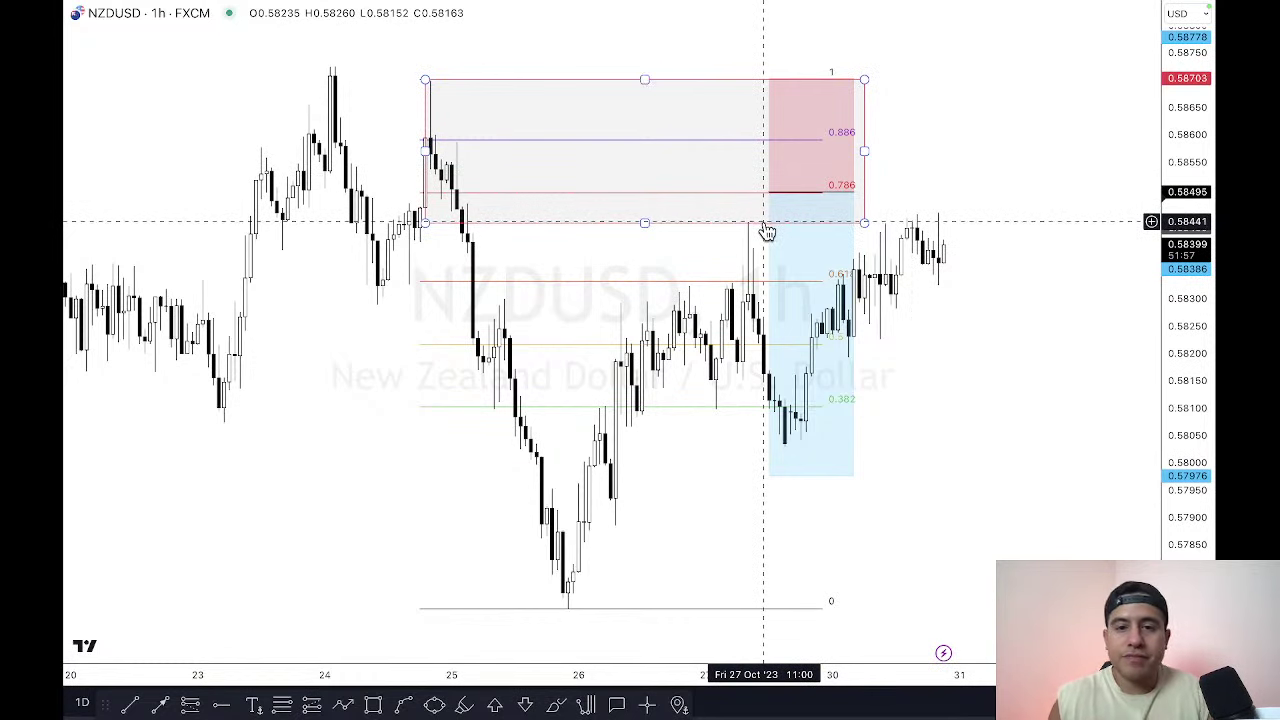
pyautogui.keyDown('shift'); pyautogui.click(764, 220); pyautogui.keyUp('shift')
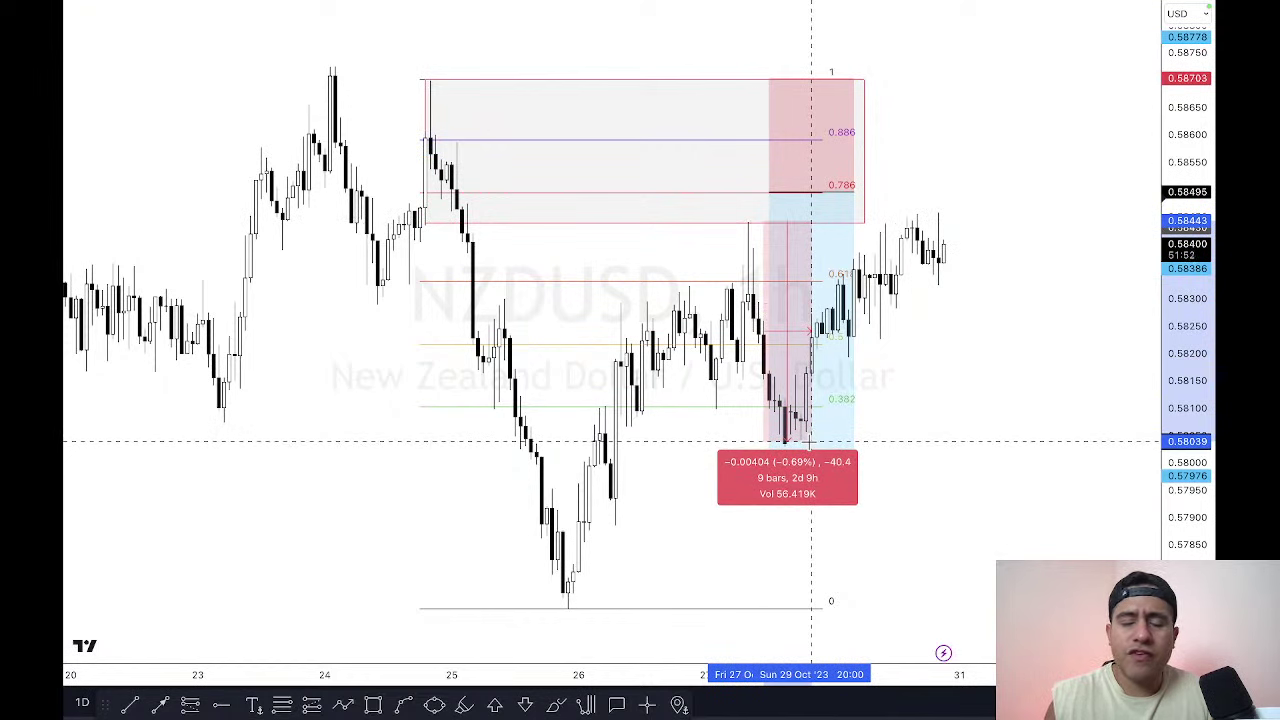
pyautogui.click(812, 452)
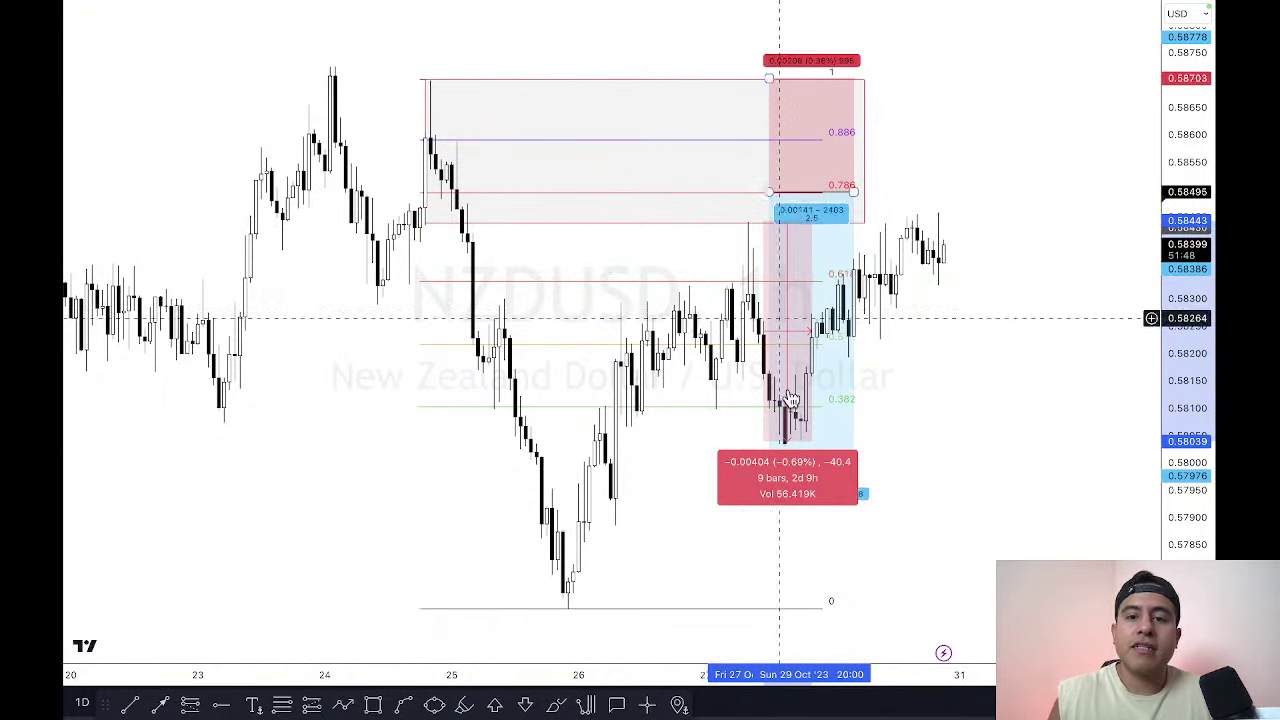
pyautogui.click(1044, 358)
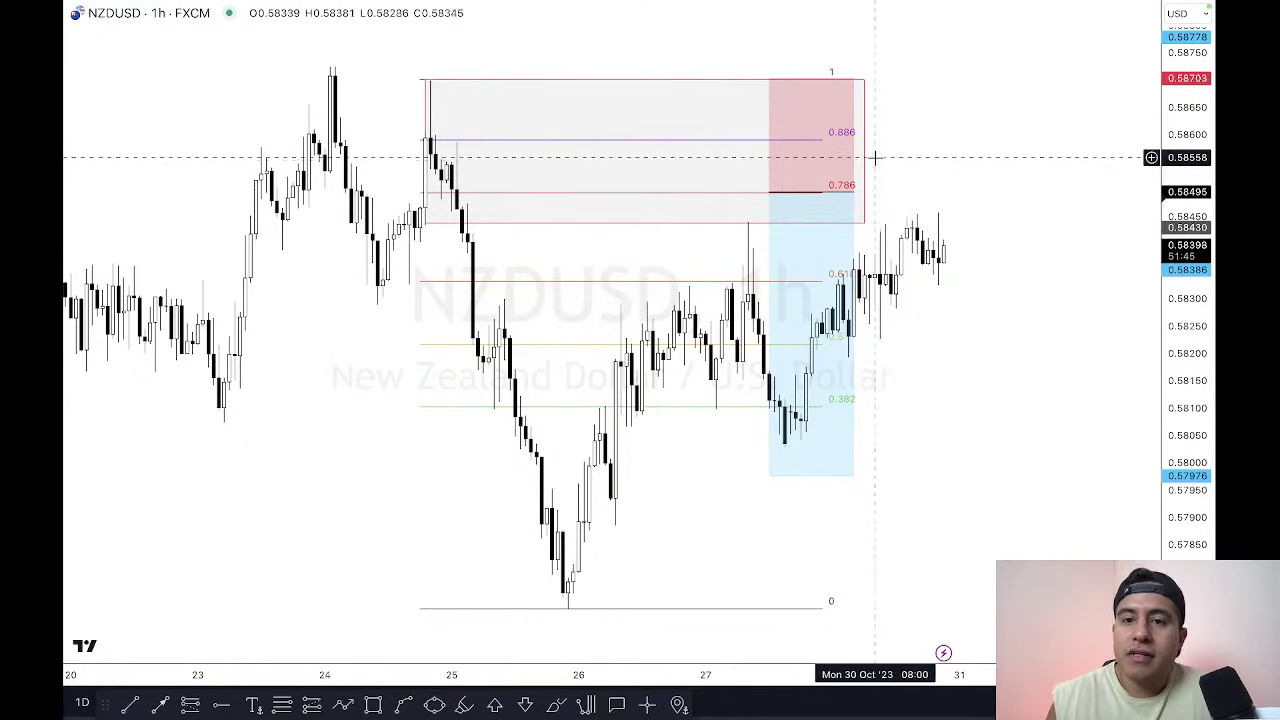
# Step: Extend the end of the NZDUSD red-bordered zone to just past the start of 31 Oct
pyautogui.moveTo(866, 155); pyautogui.dragTo(997, 157)
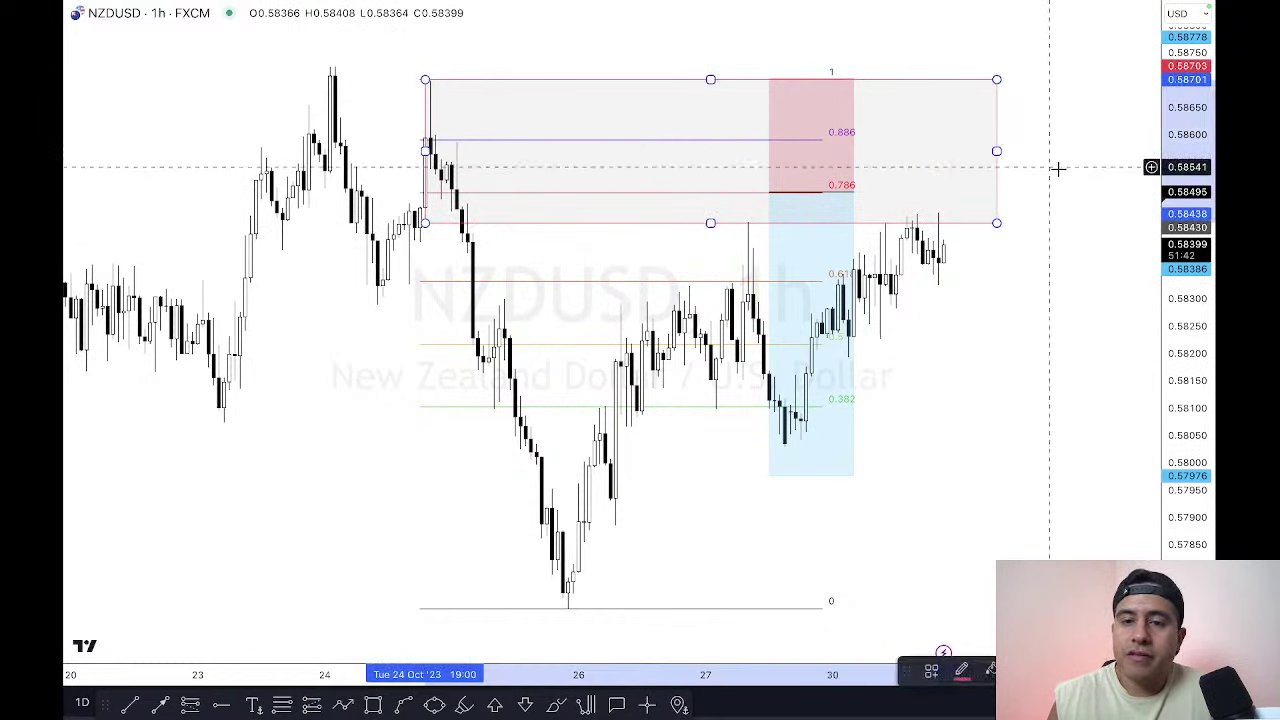
# Step: Delete the short position from the NZDUSD chart and shorten the red-bordered zone to end at the 27 Oct high
pyautogui.moveTo(797, 262); pyautogui.dragTo(763, 218)
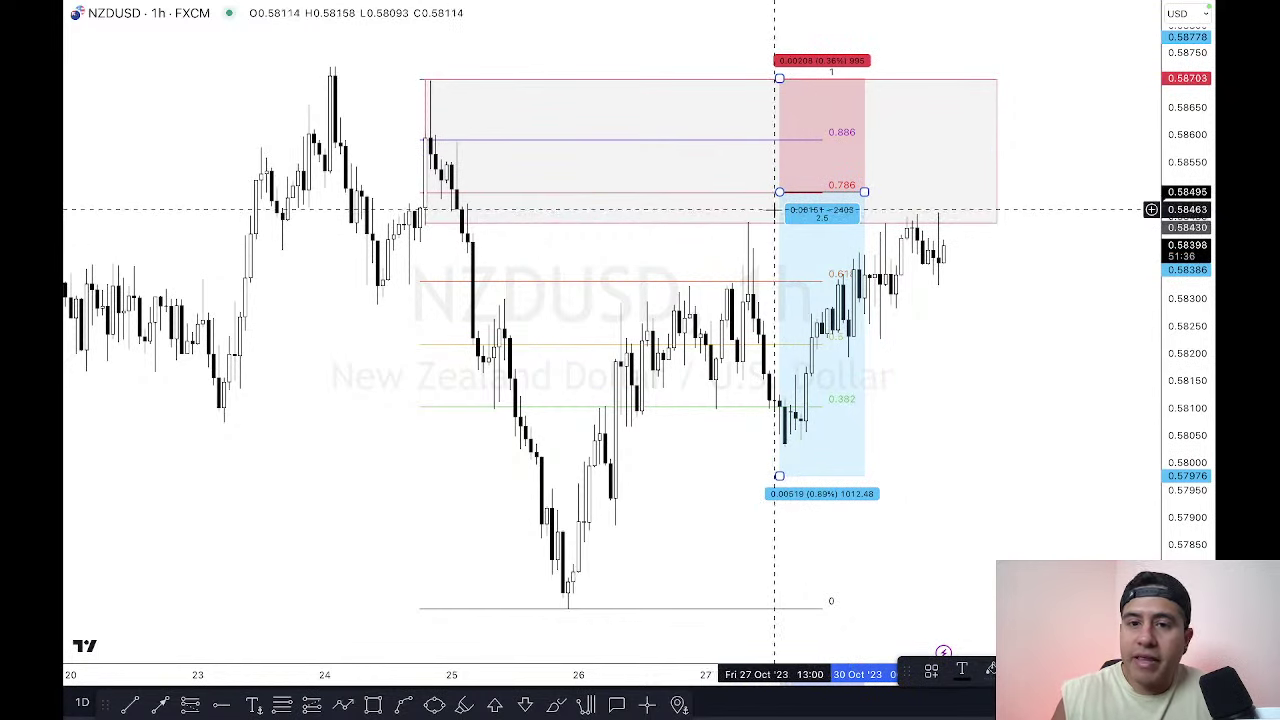
pyautogui.press('Delete')
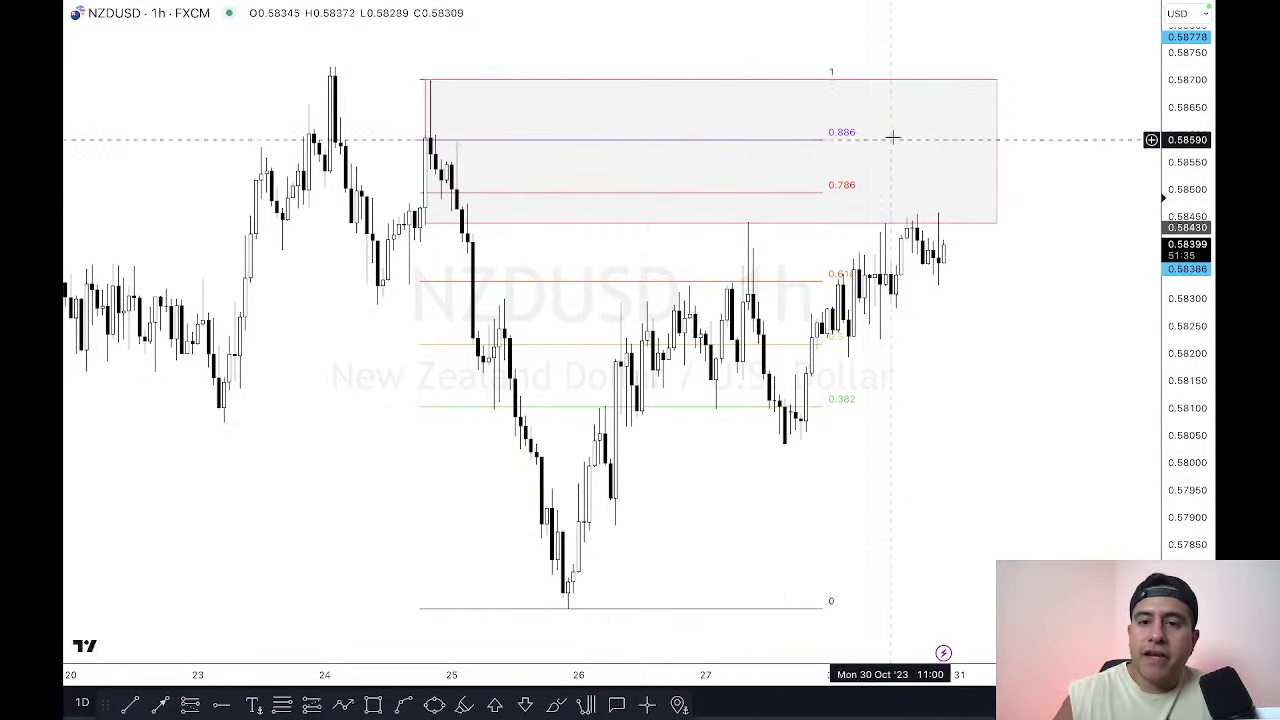
pyautogui.moveTo(994, 151); pyautogui.dragTo(749, 153)
# Step: Delete the Fibonacci retracement from the NZDUSD chart, keeping the red-bordered zone
pyautogui.click(793, 198)
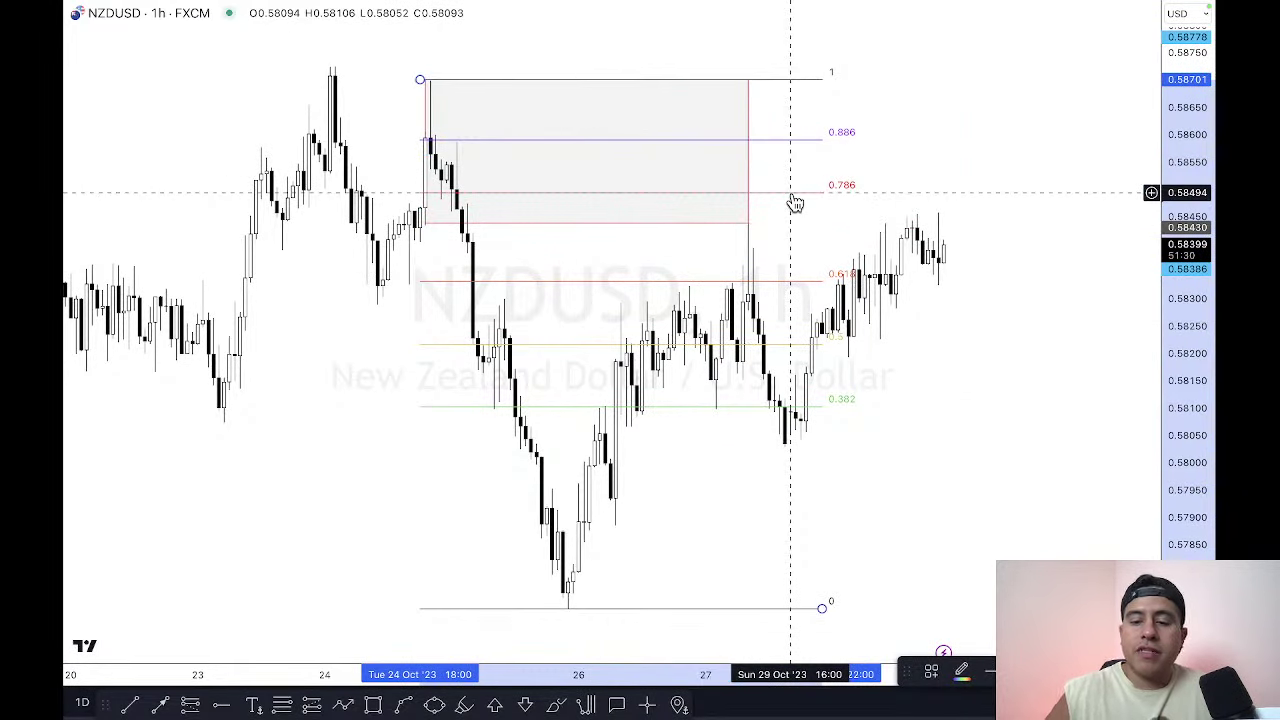
pyautogui.press('Delete')
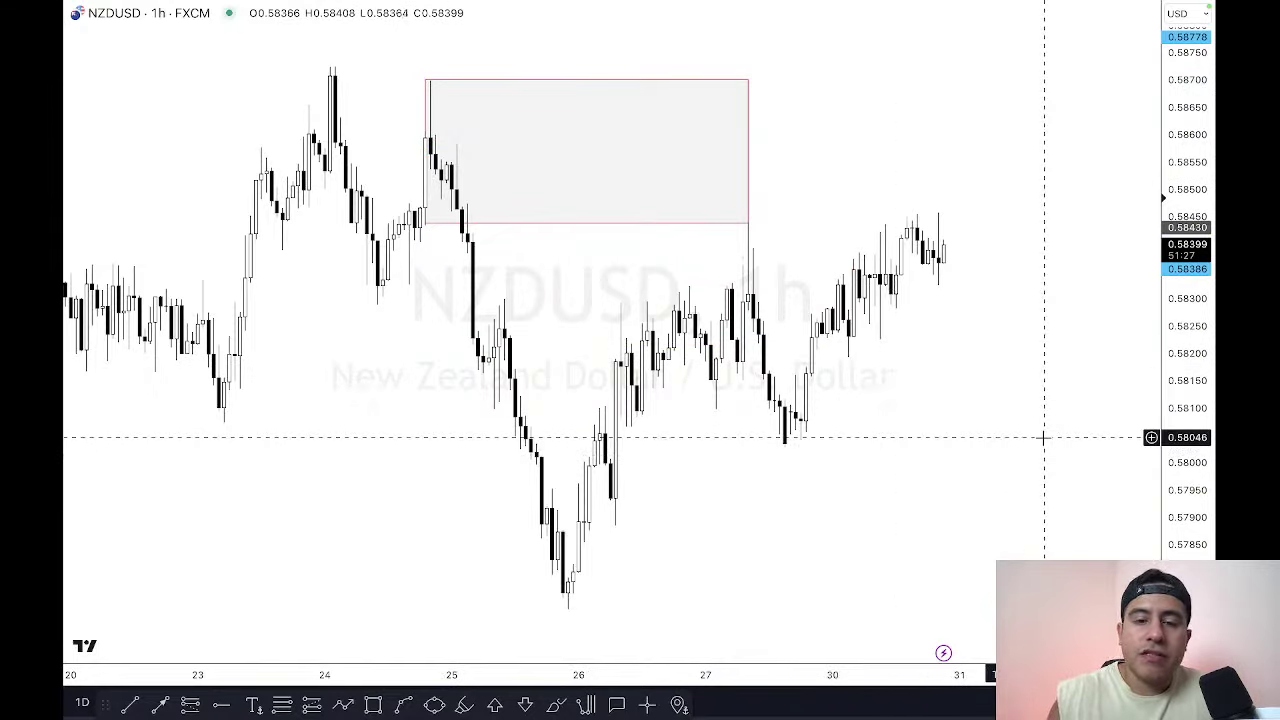
pyautogui.moveTo(800, 680); pyautogui.dragTo(894, 679)
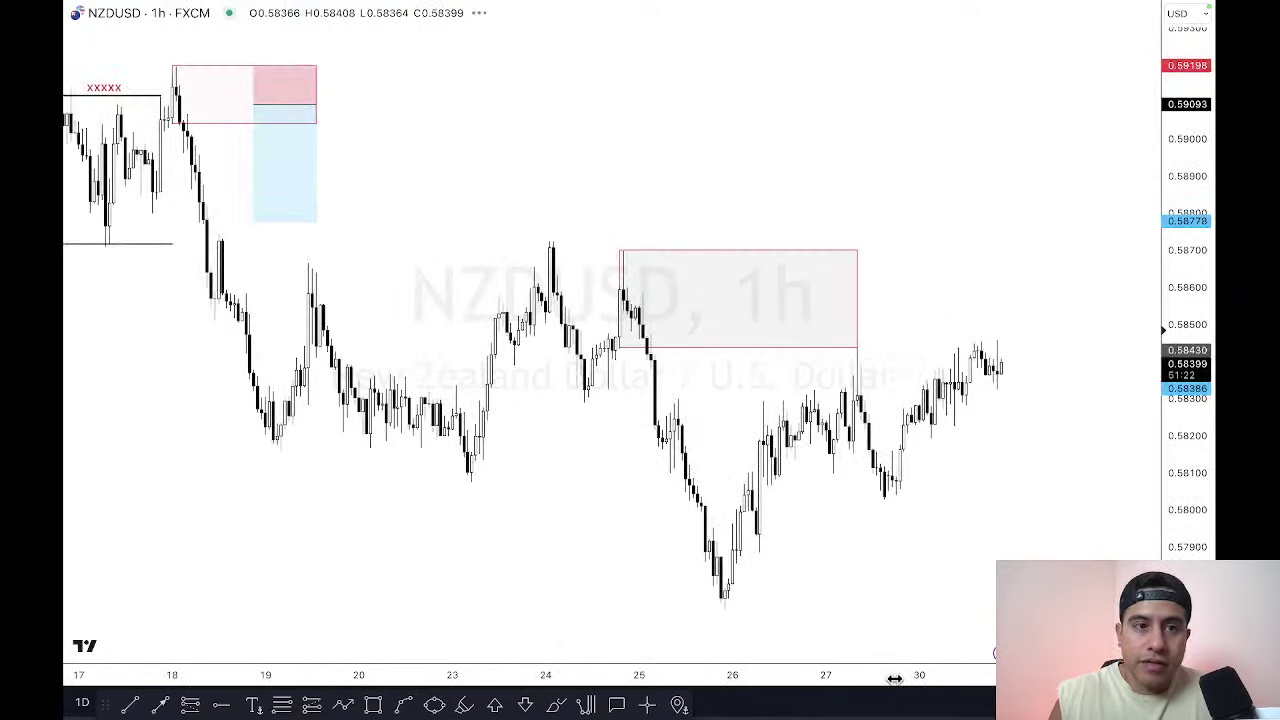
# Step: Return to the AUDUSD chart and delete its short position, keeping the red-bordered zone
pyautogui.press('space')
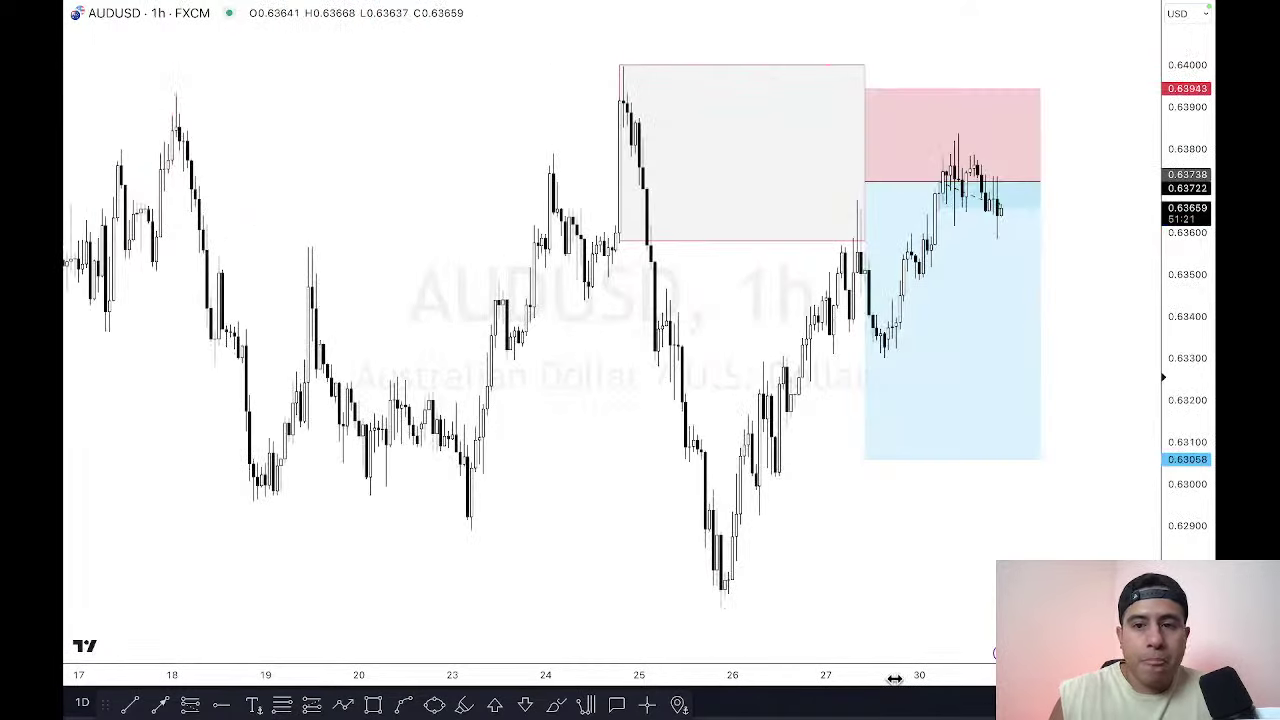
pyautogui.click(986, 443)
pyautogui.press('Delete')
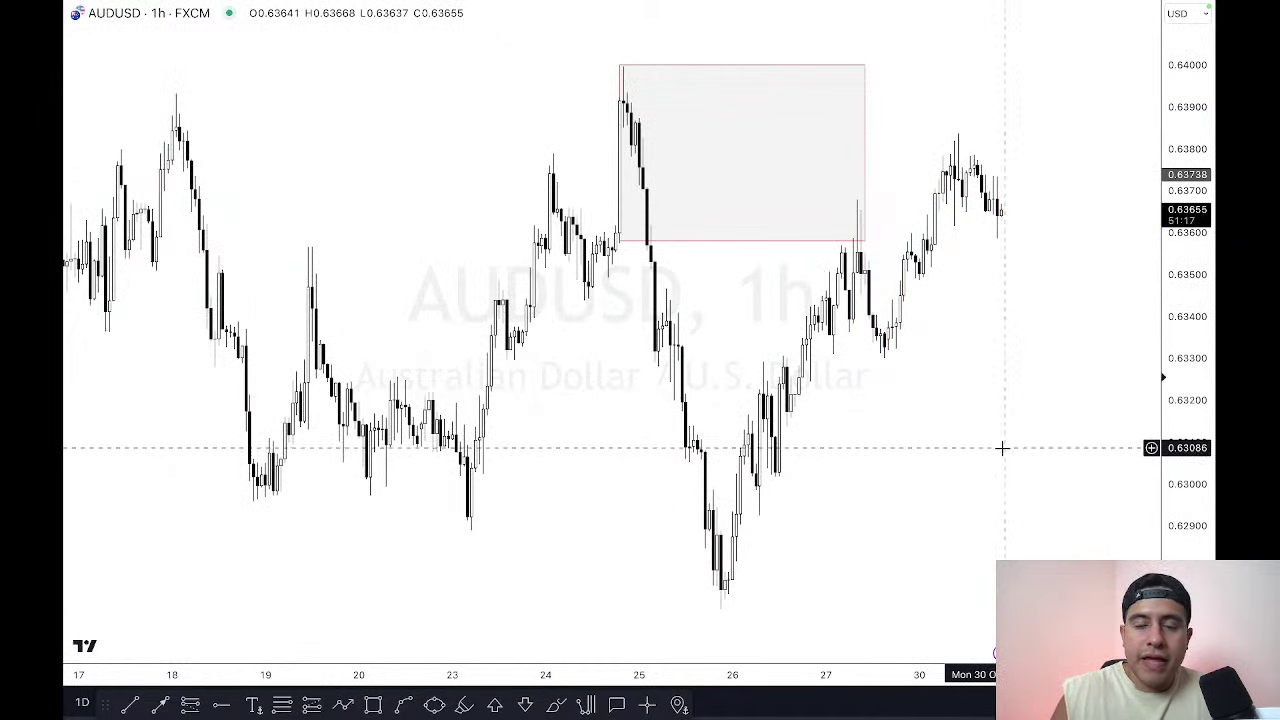
pyautogui.press('space')
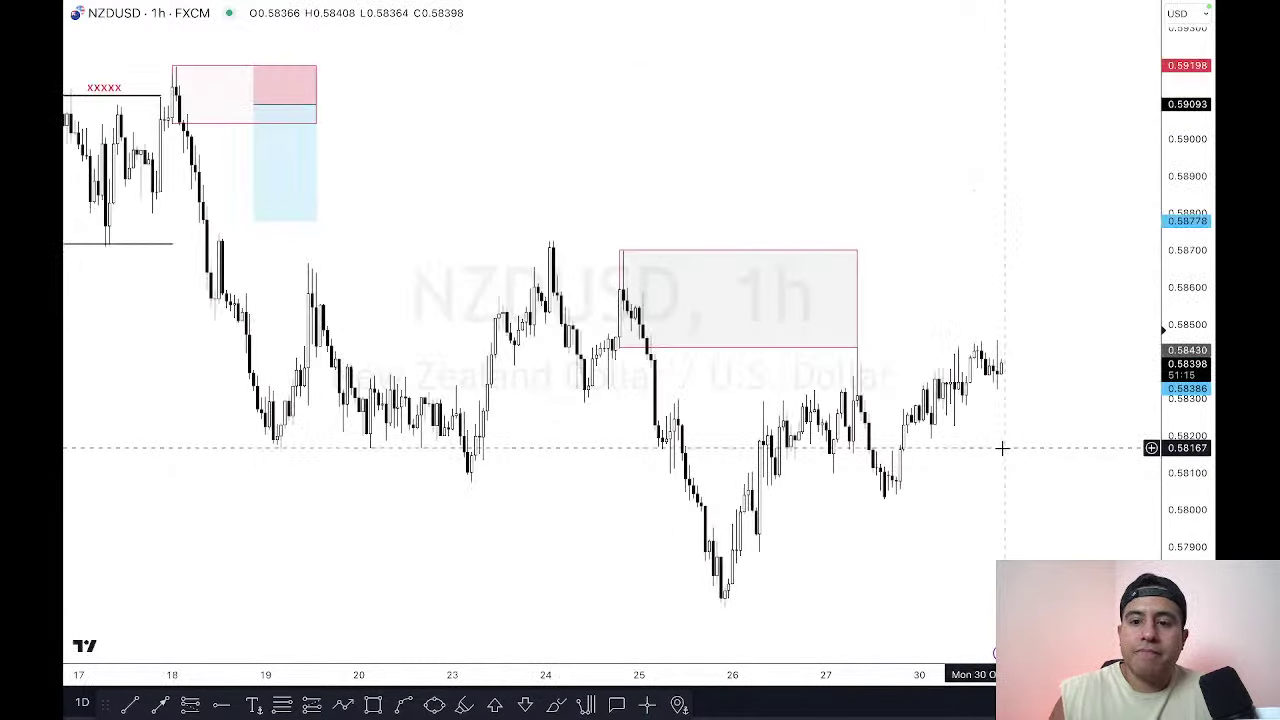
pyautogui.hotkey('shift', 'space')
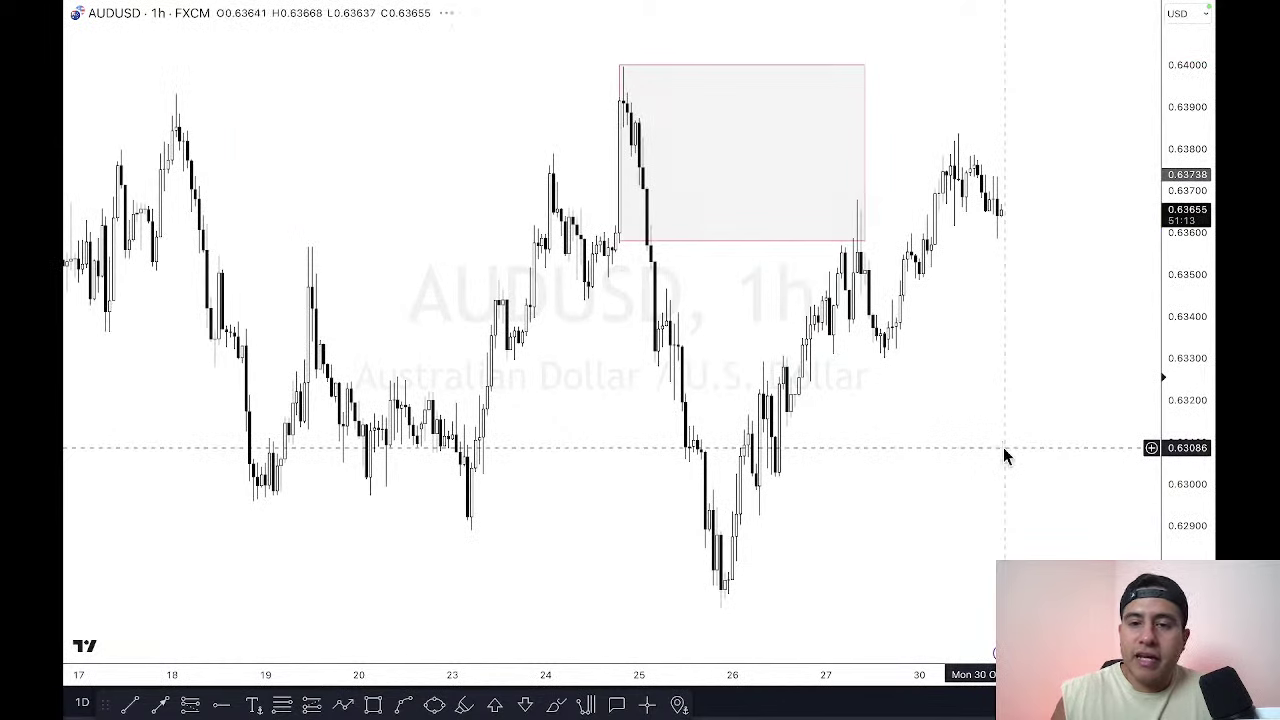
# Step: Open the EURUSD 1-hour chart and extend the end of its blue-bordered zone to well past the start of 31 Oct
pyautogui.press('space')
pyautogui.press('space')
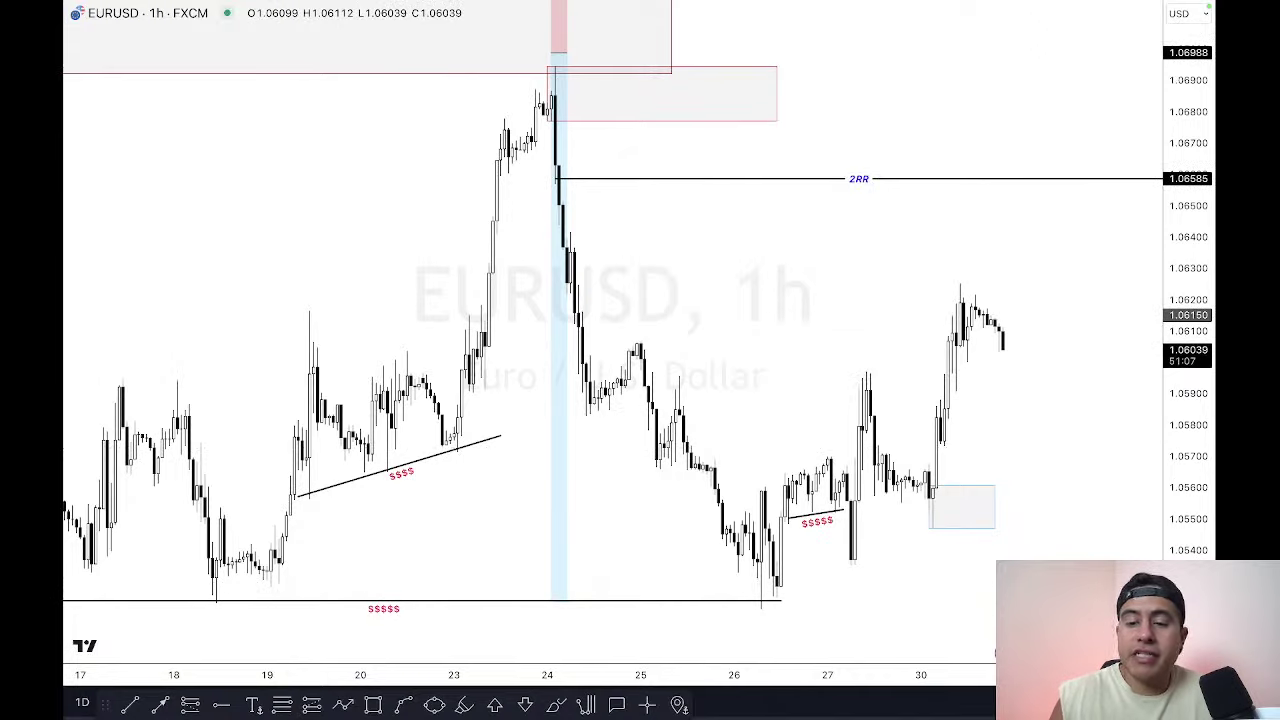
pyautogui.scroll(5, 993, 625)
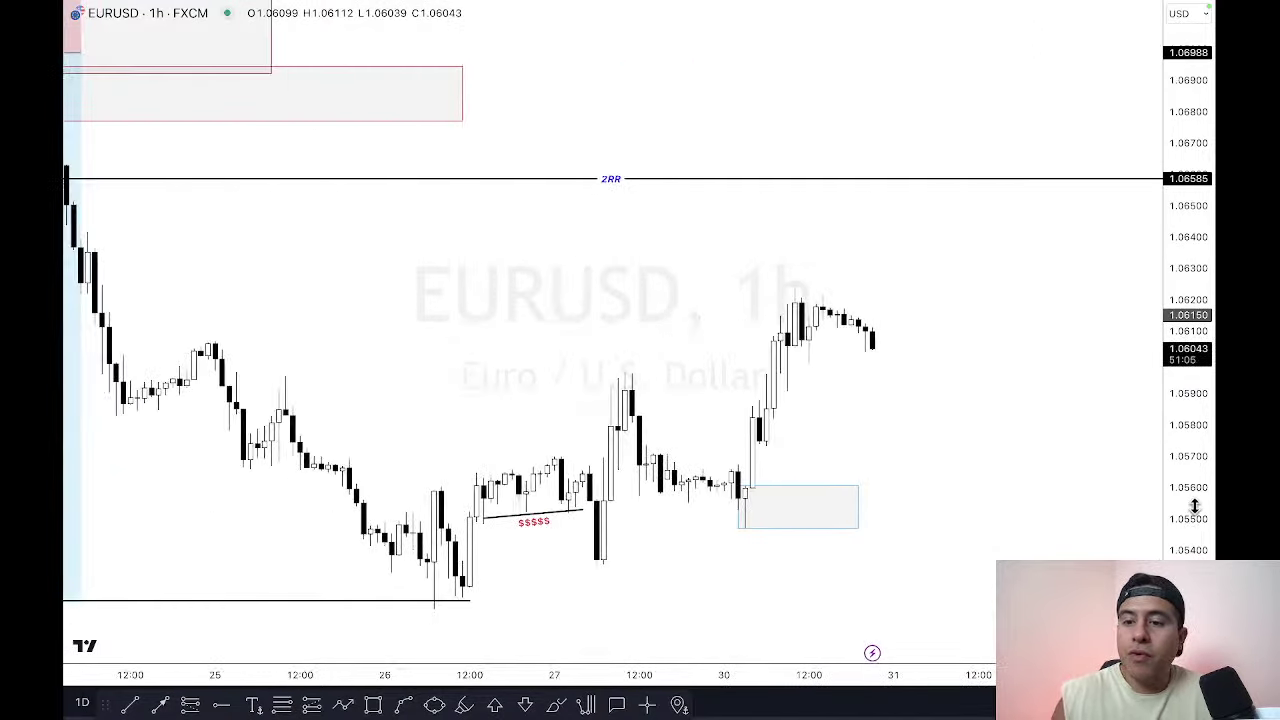
pyautogui.doubleClick(1194, 507)
pyautogui.moveTo(782, 637); pyautogui.dragTo(953, 637)
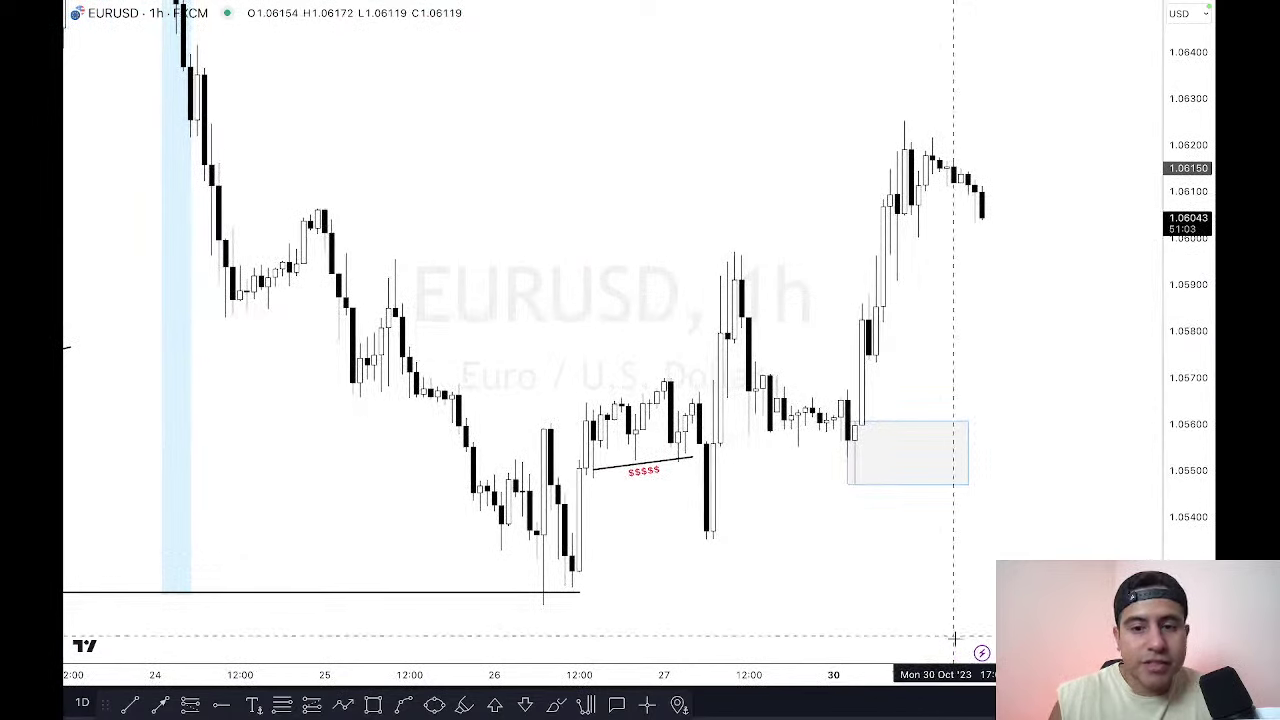
pyautogui.scroll(2, 993, 685)
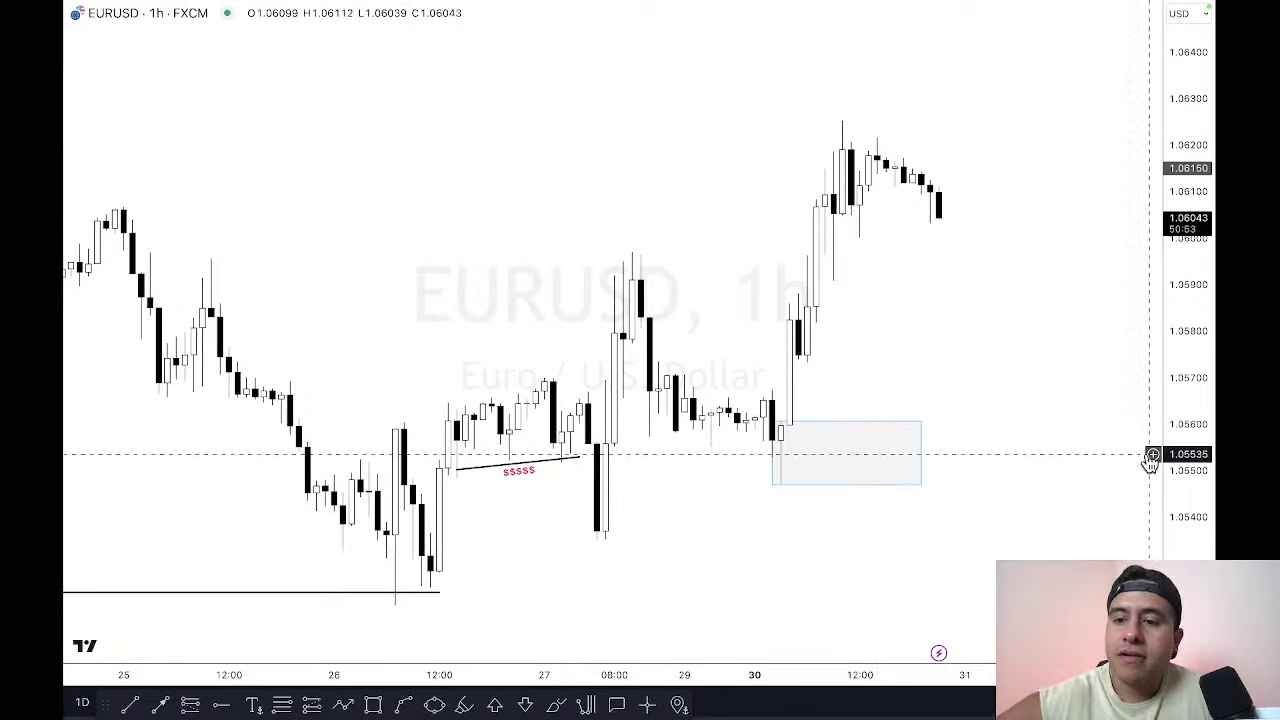
pyautogui.moveTo(920, 454); pyautogui.dragTo(1096, 454)
pyautogui.moveTo(1212, 450); pyautogui.dragTo(1006, 400)
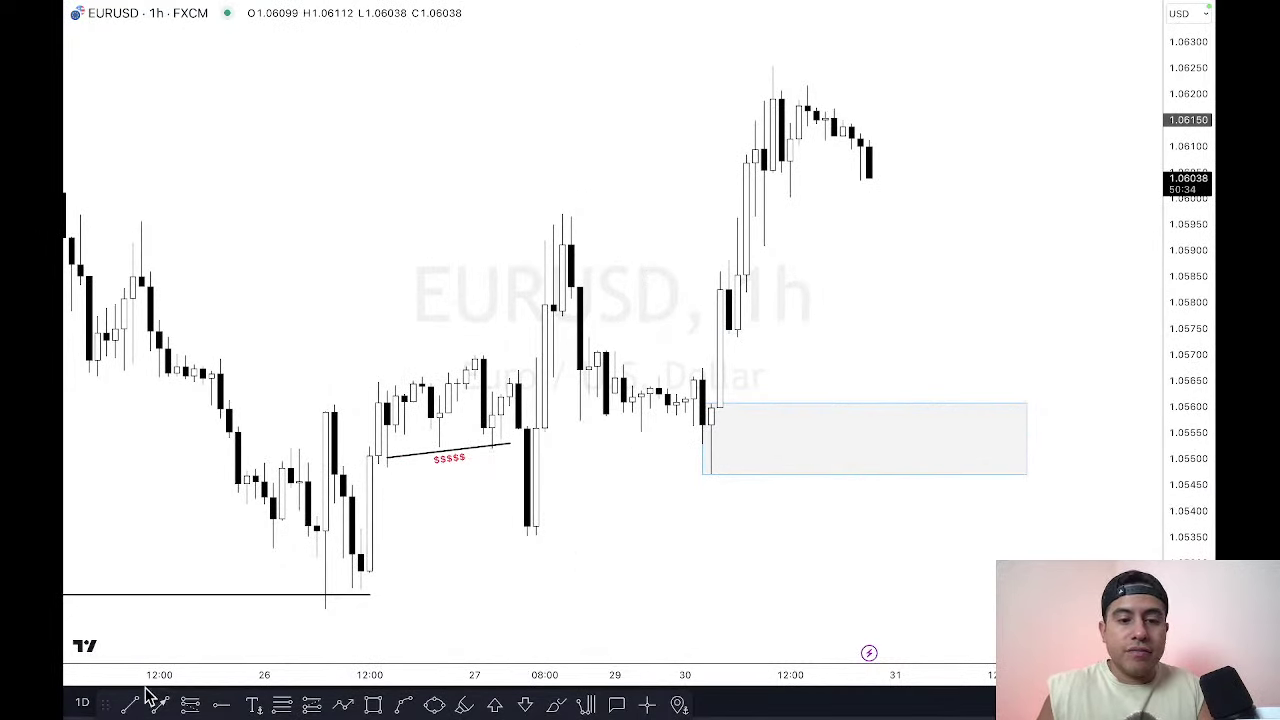
# Step: Draw a horizontal trend line at 1.05564 from 27 Oct 11:00 to 30 Oct 02:00 and open its text settings
pyautogui.click(571, 426)
pyautogui.click(702, 425)
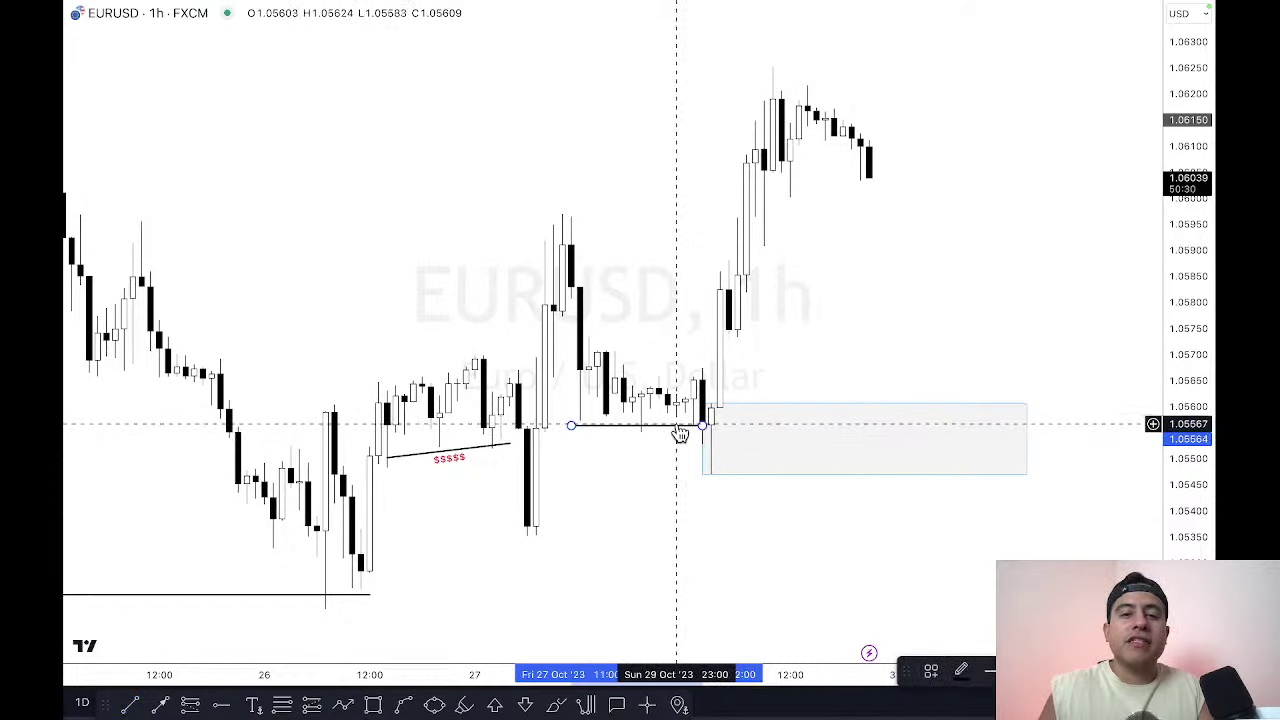
pyautogui.doubleClick(677, 432)
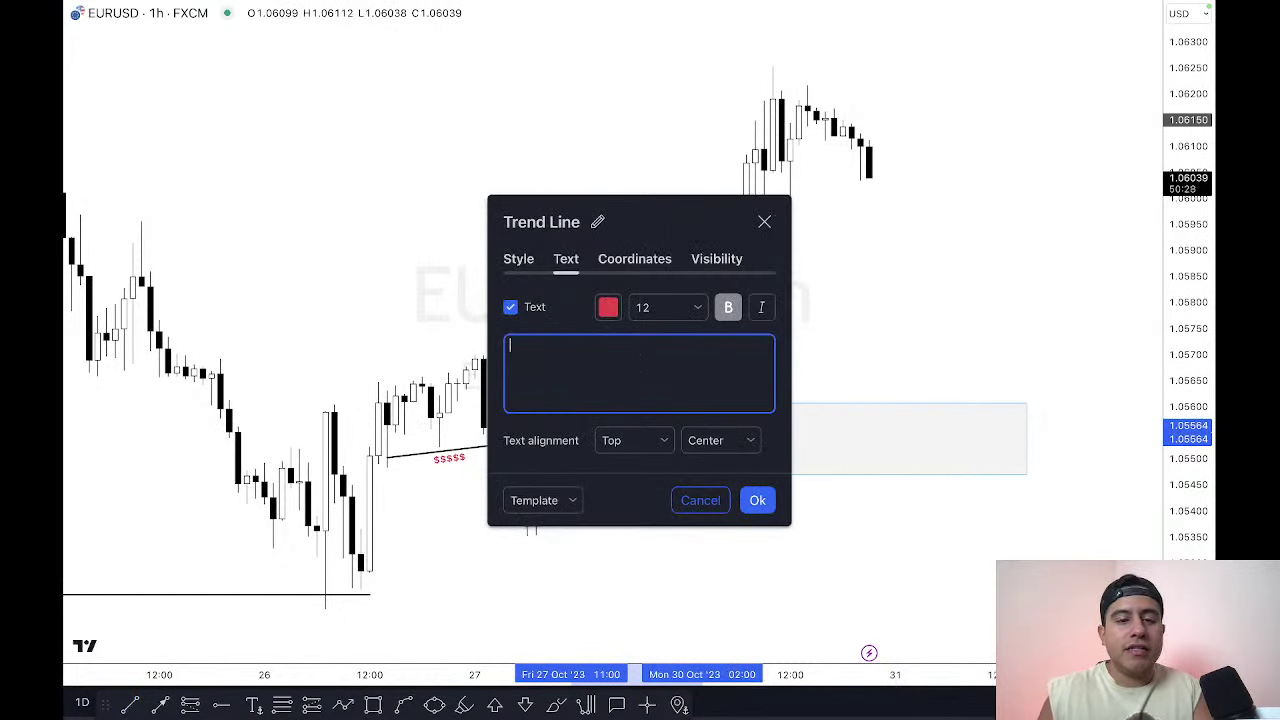
# Step: Label the trend line under the 29–30 October lows with "$$$$$", aligned to the bottom and centre
pyautogui.click(643, 443)
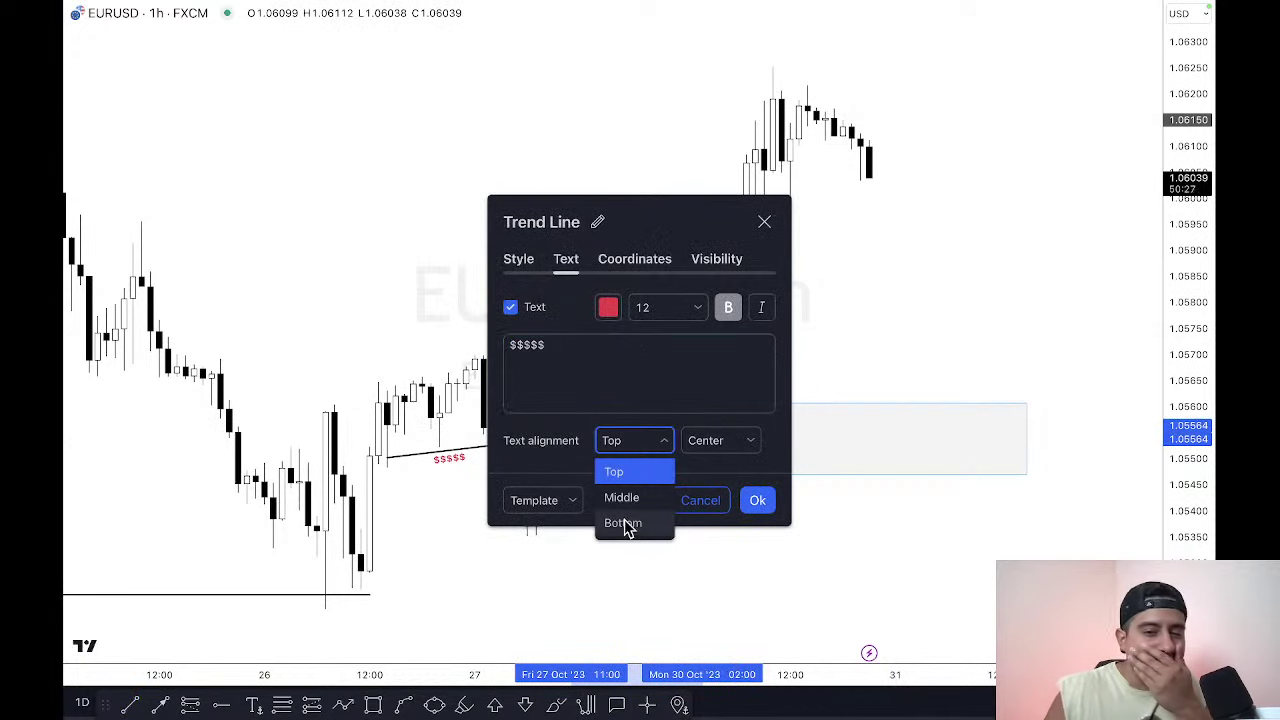
pyautogui.click(755, 500)
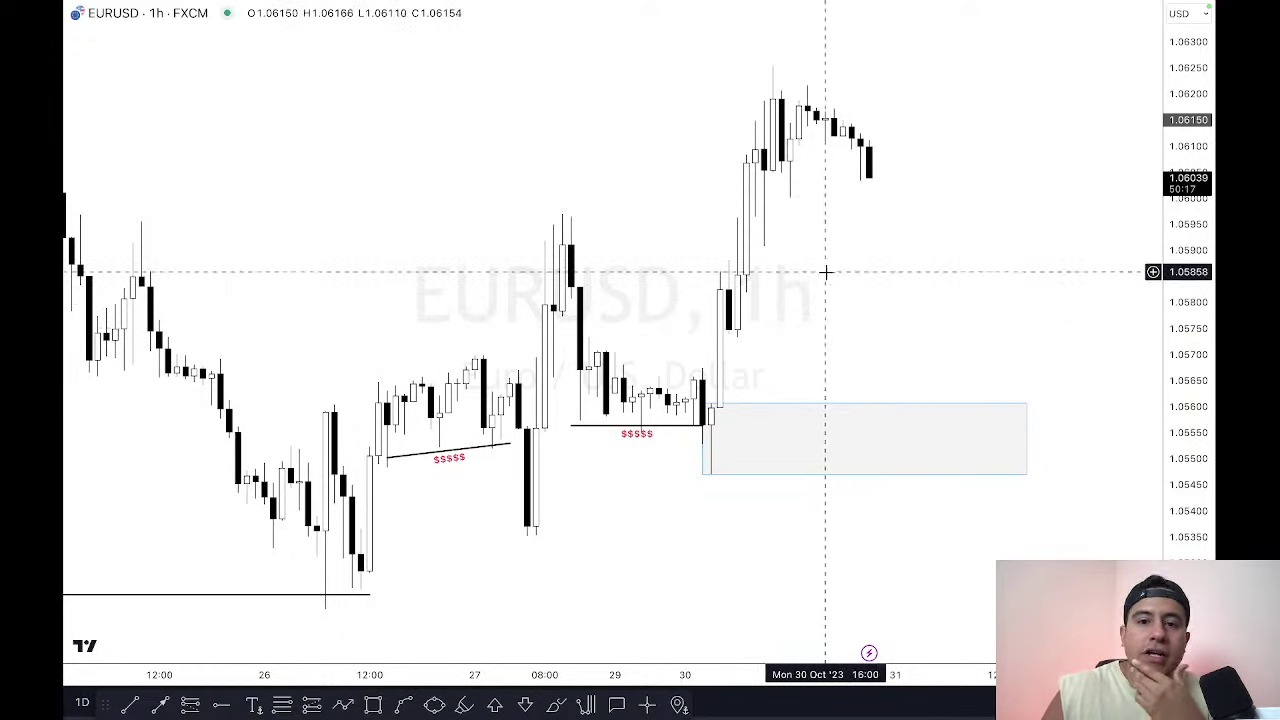
pyautogui.moveTo(851, 307); pyautogui.dragTo(823, 329)
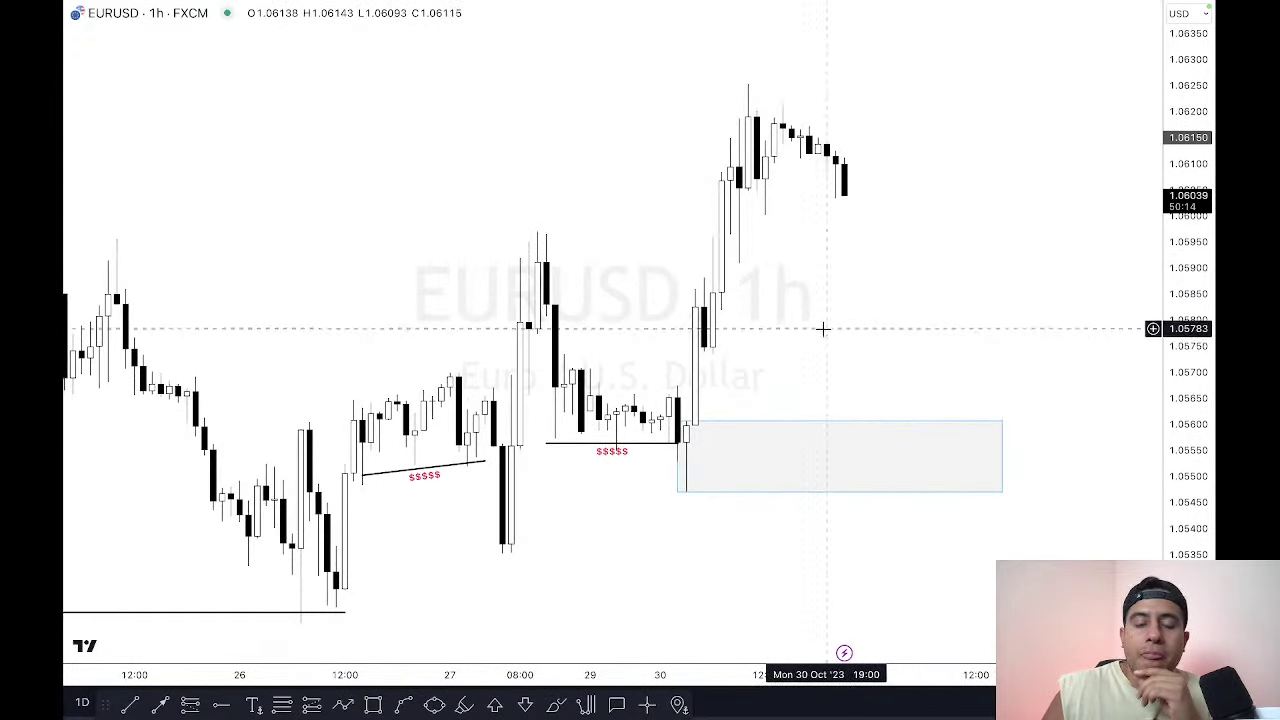
# Step: Shift the horizontal "$$$$$" trend line beside the grey zone down slightly to 1.05560
pyautogui.click(680, 426)
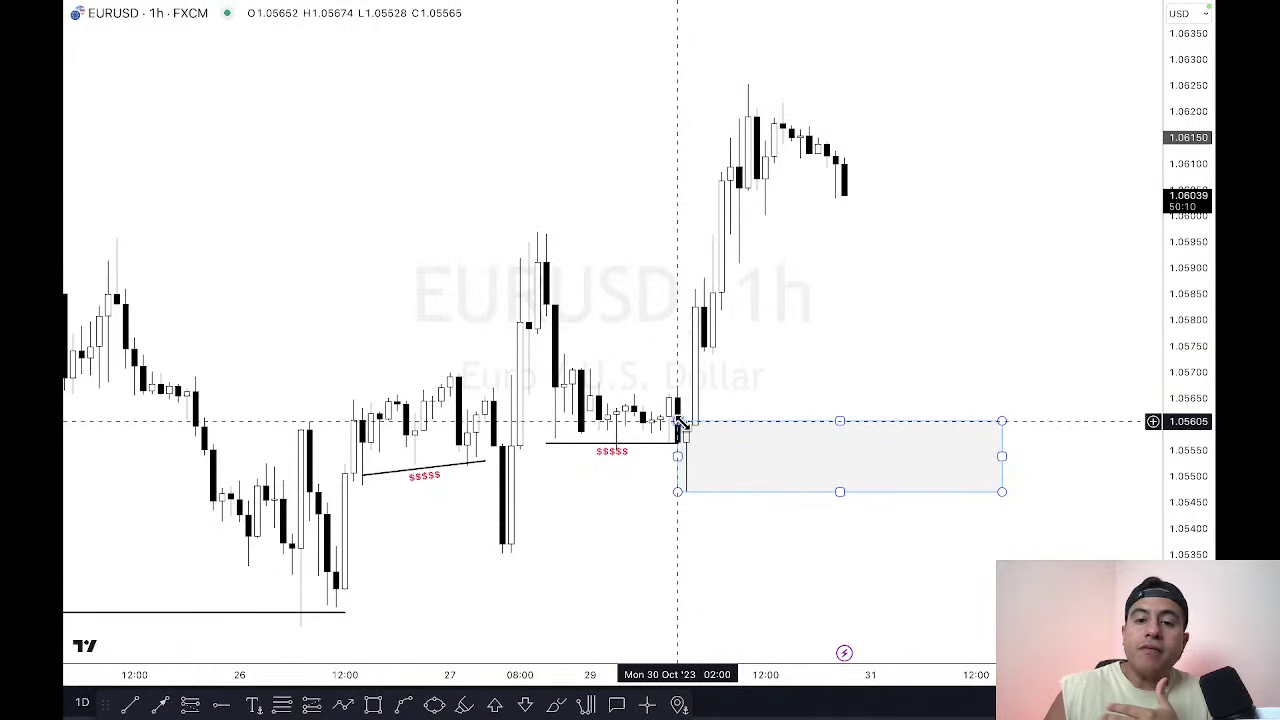
pyautogui.click(686, 503)
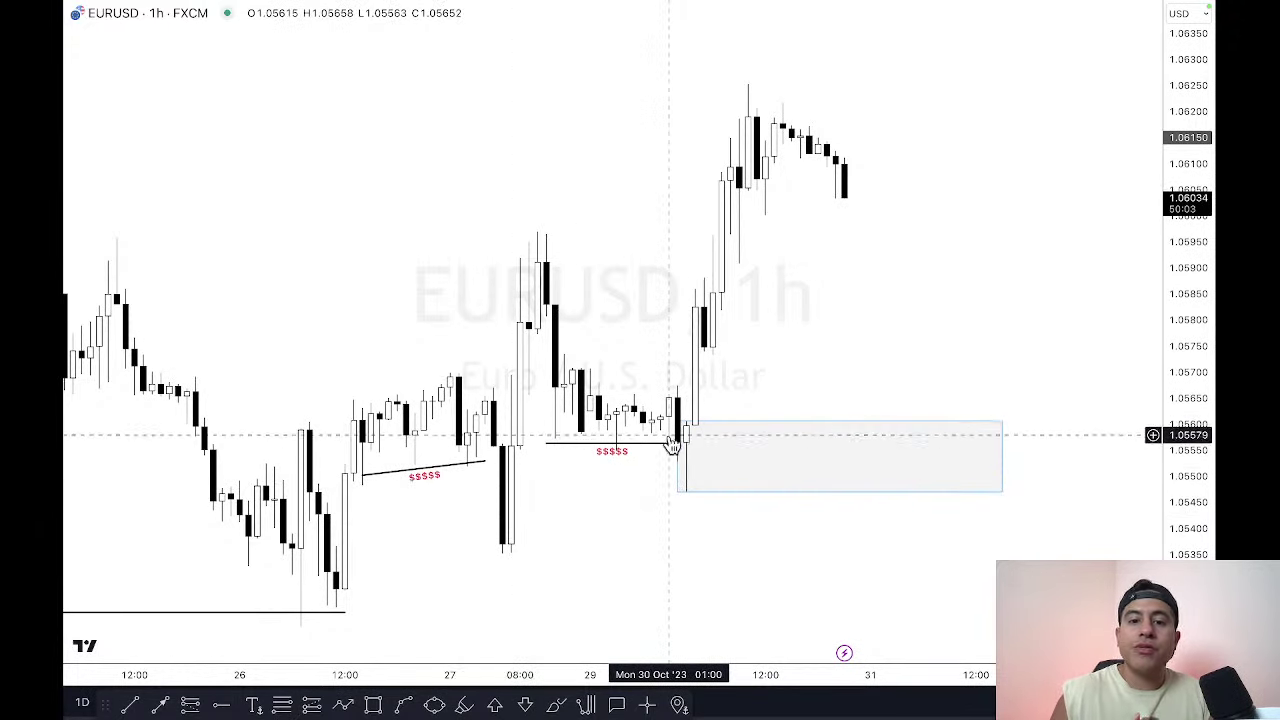
pyautogui.click(628, 452)
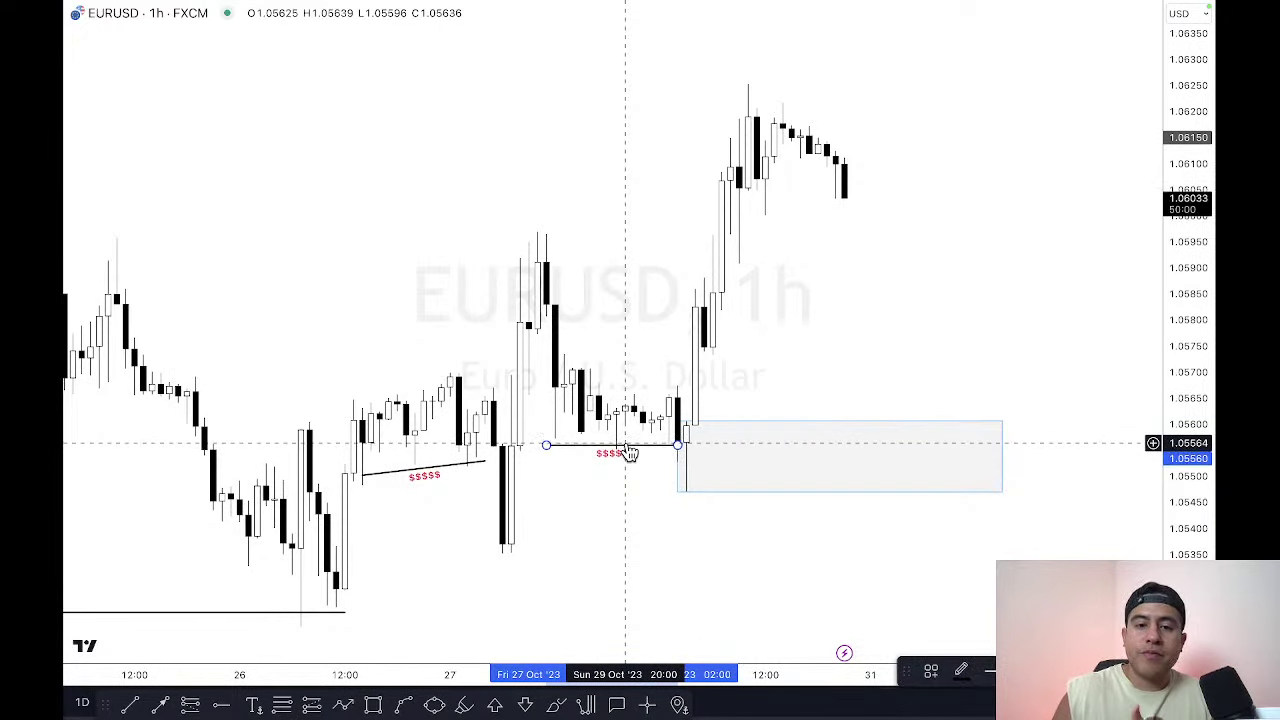
pyautogui.click(623, 511)
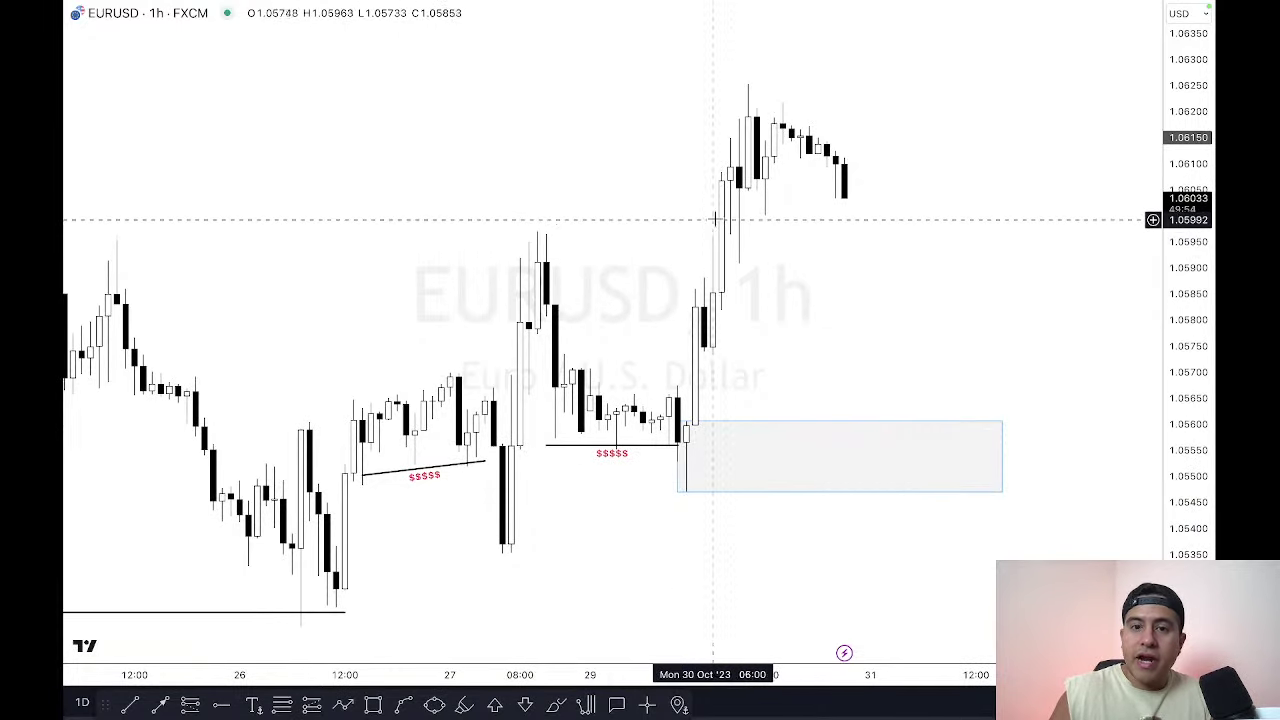
# Step: Measure the price and time range from the 30 October rally candle to just past the latest candle
pyautogui.scroll(-3, 800, 675)
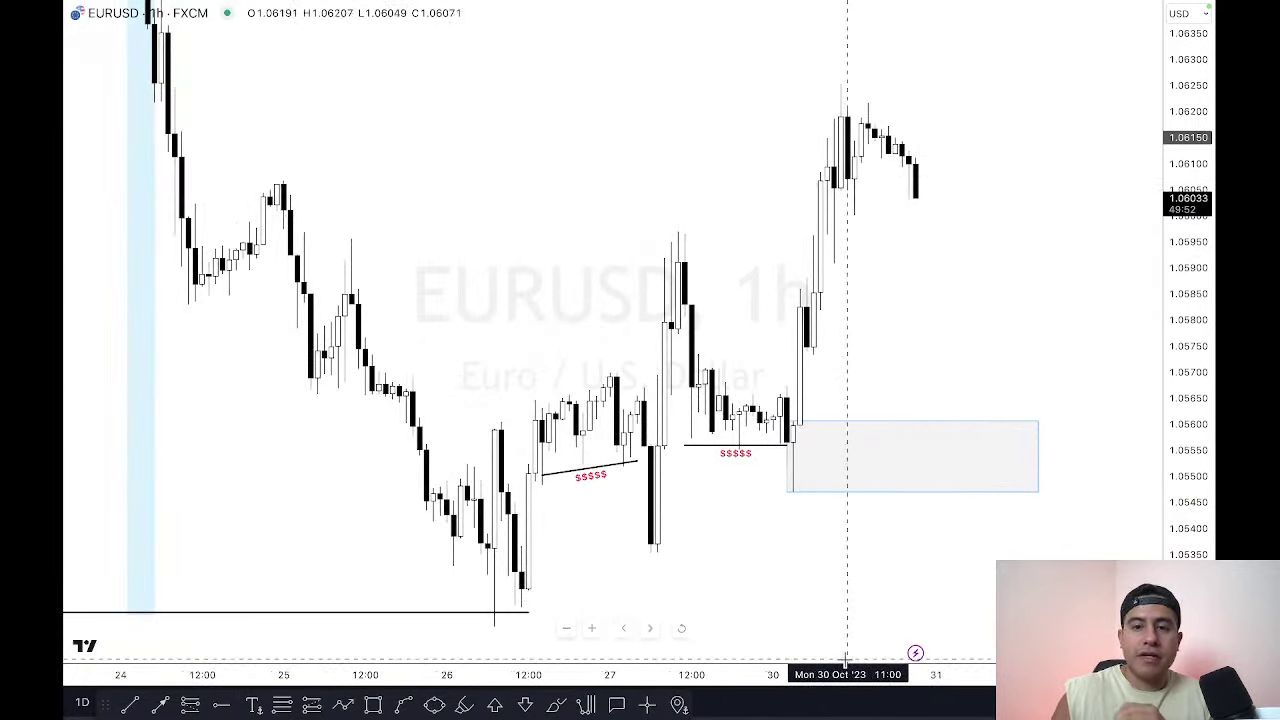
pyautogui.keyDown('shift'); pyautogui.click(820, 201); pyautogui.keyUp('shift')
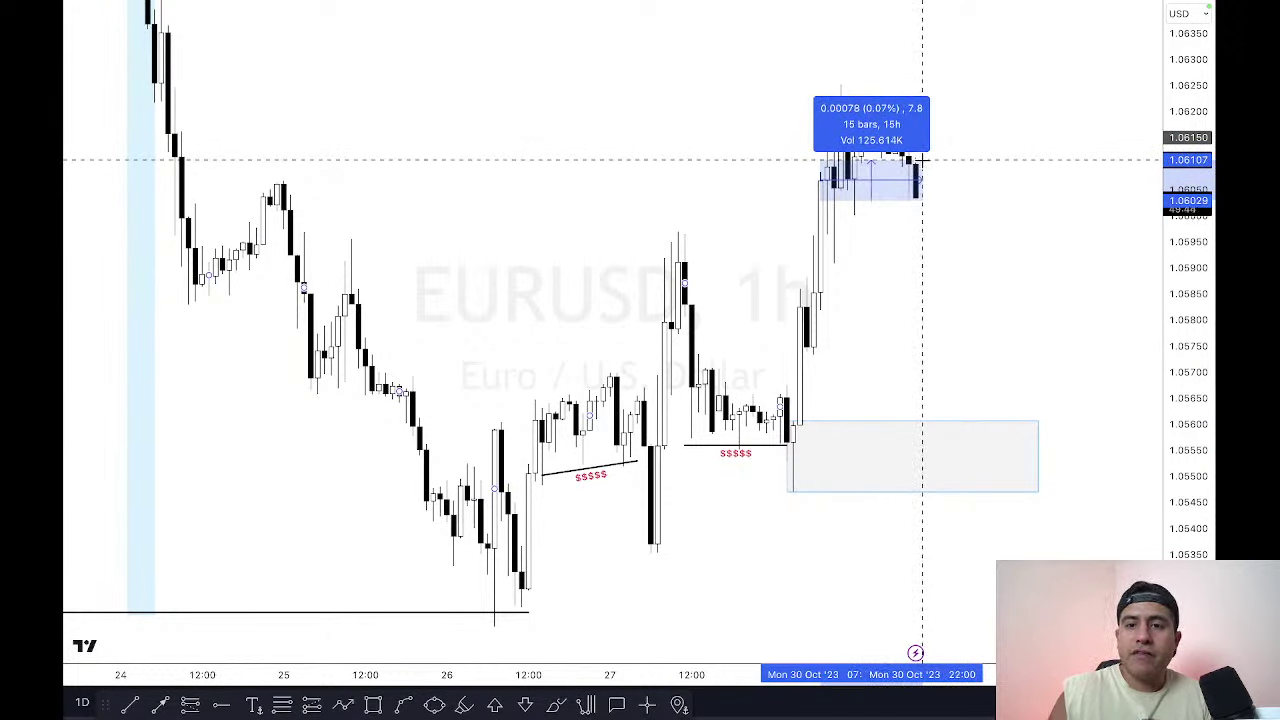
pyautogui.click(827, 265)
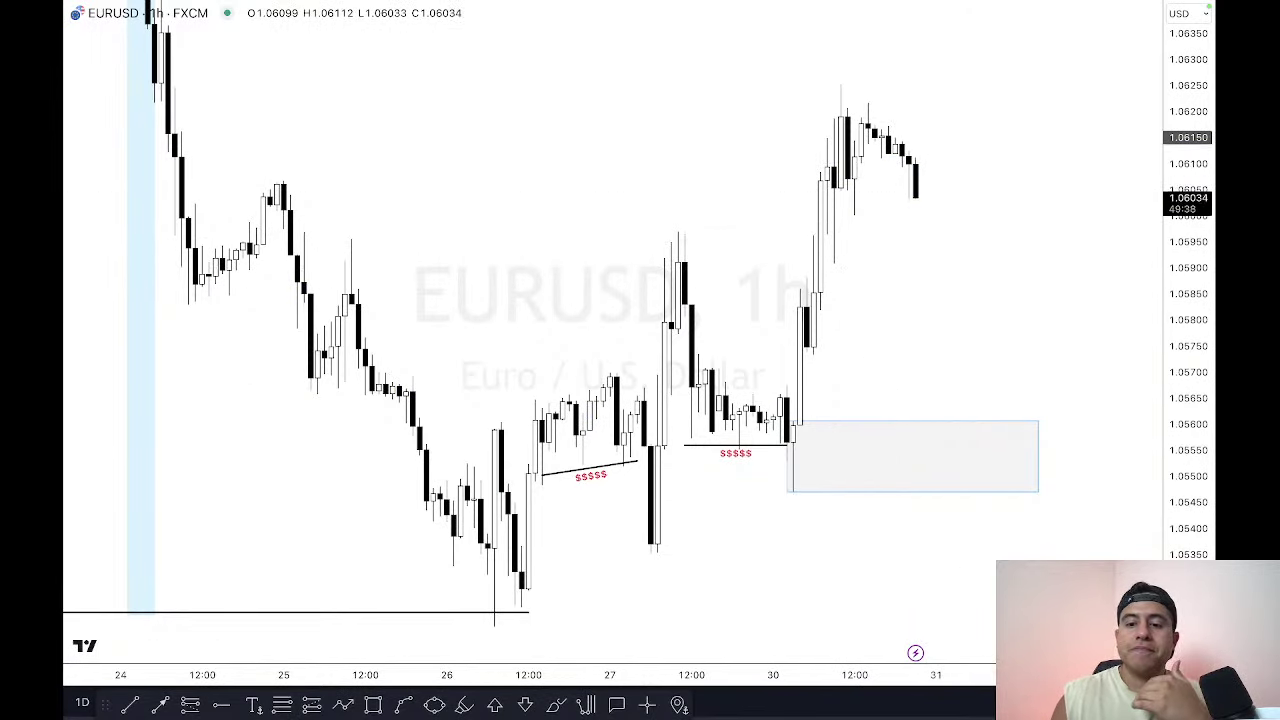
# Step: Draw a Fibonacci retracement from the 30 October low at 1.05471 up to the swing high at 1.06252
pyautogui.scroll(2, 989, 609)
pyautogui.moveTo(989, 609); pyautogui.dragTo(934, 640)
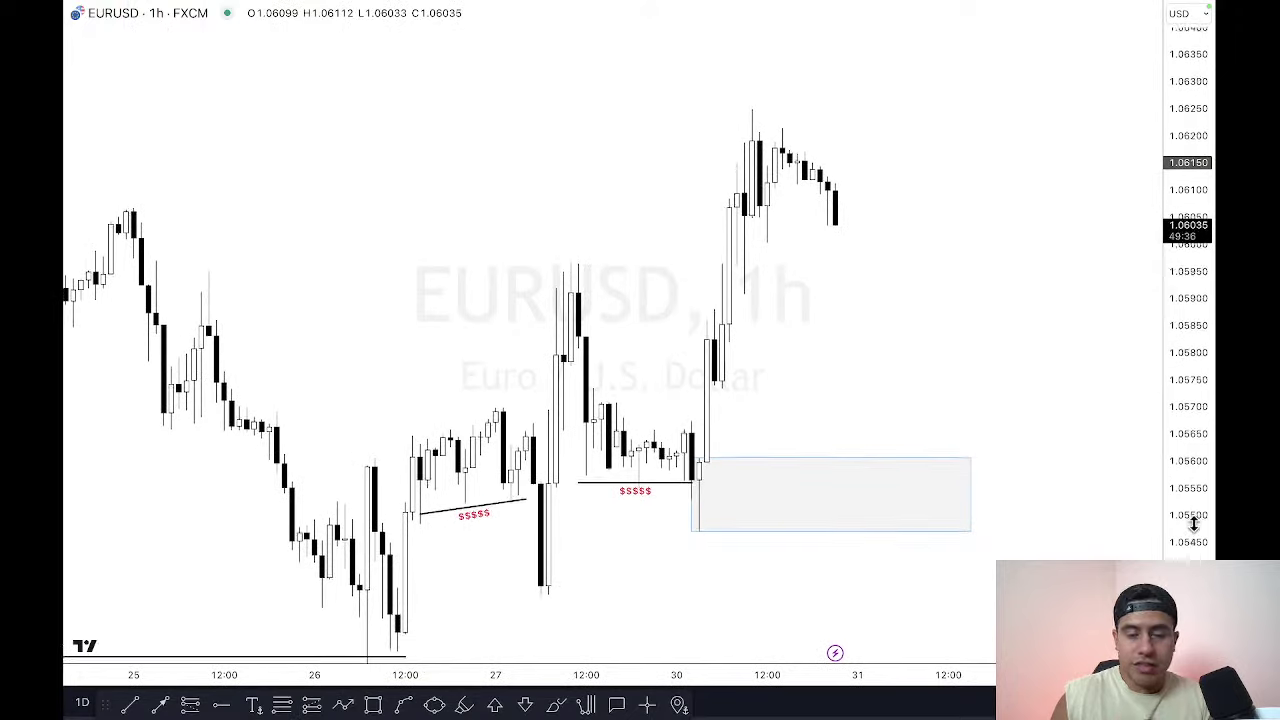
pyautogui.moveTo(1193, 524); pyautogui.dragTo(1193, 506)
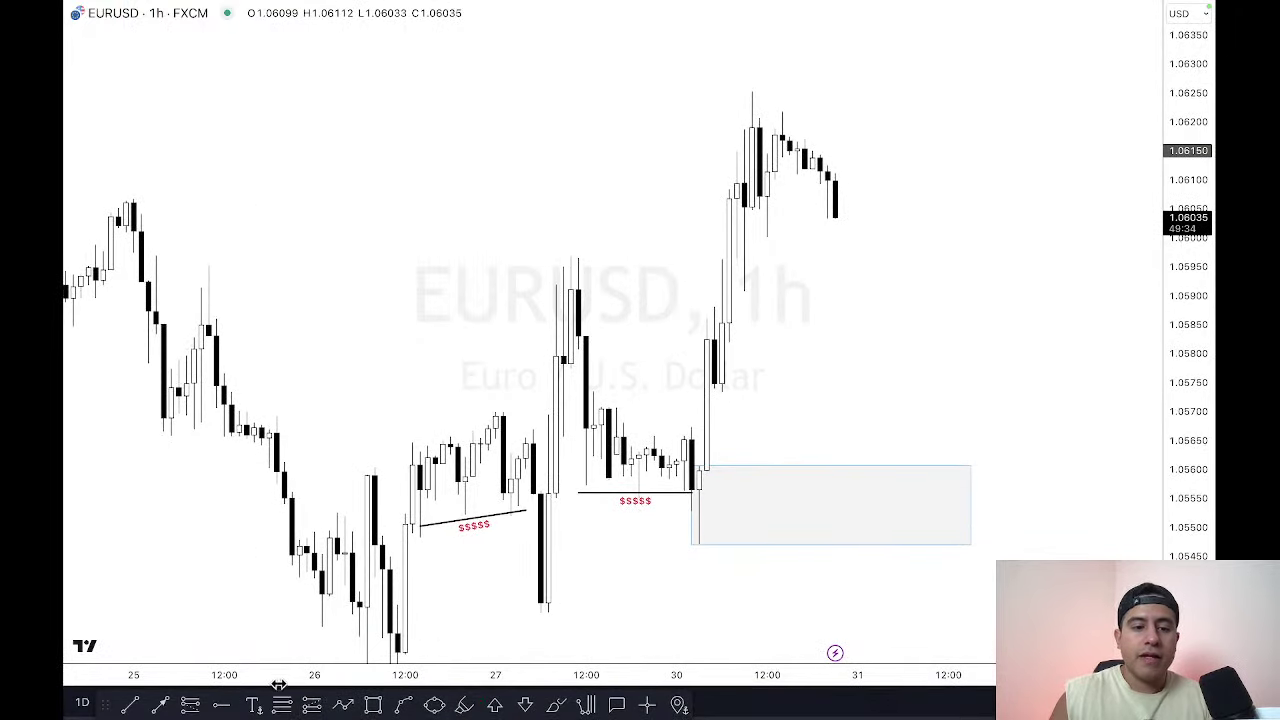
pyautogui.click(684, 544)
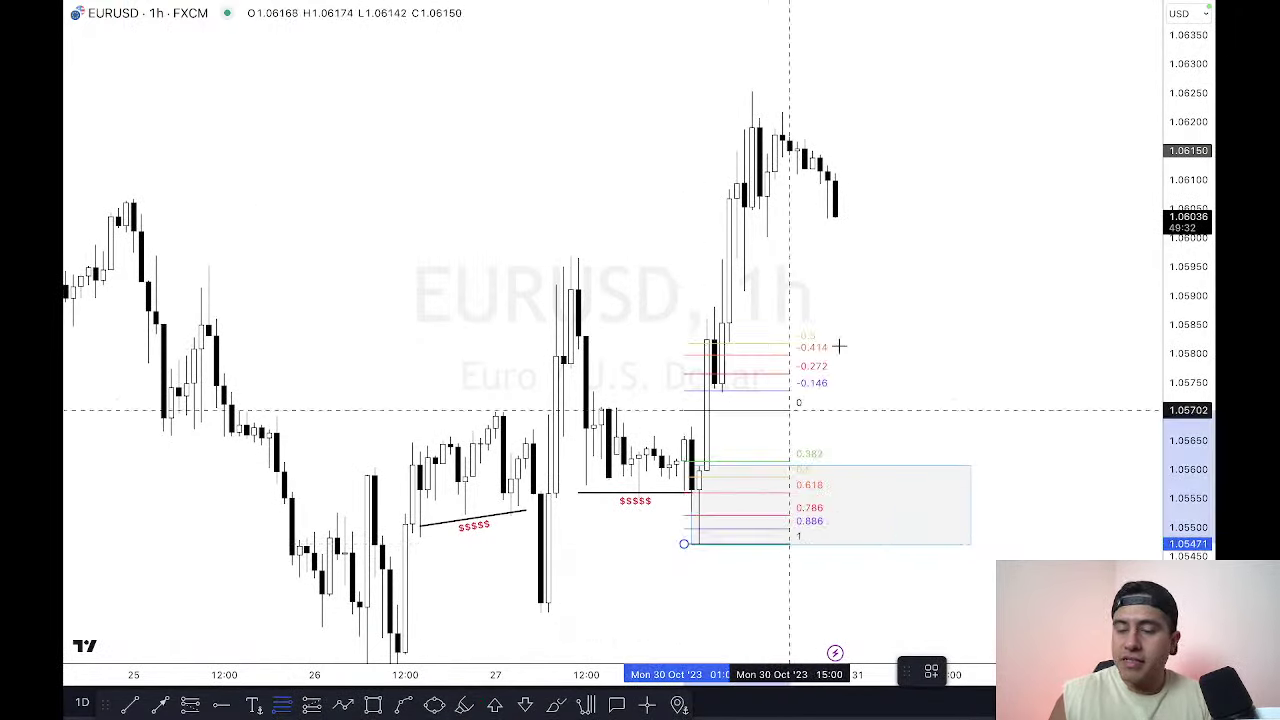
pyautogui.click(926, 92)
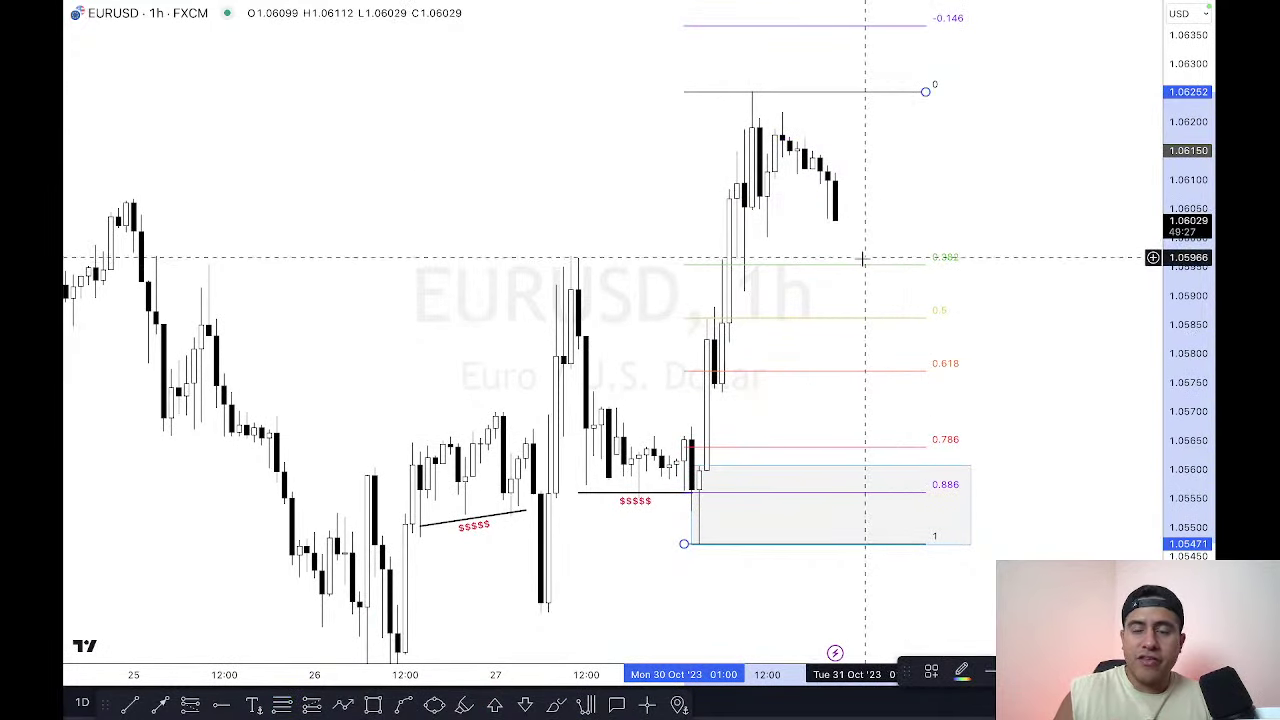
pyautogui.click(894, 226)
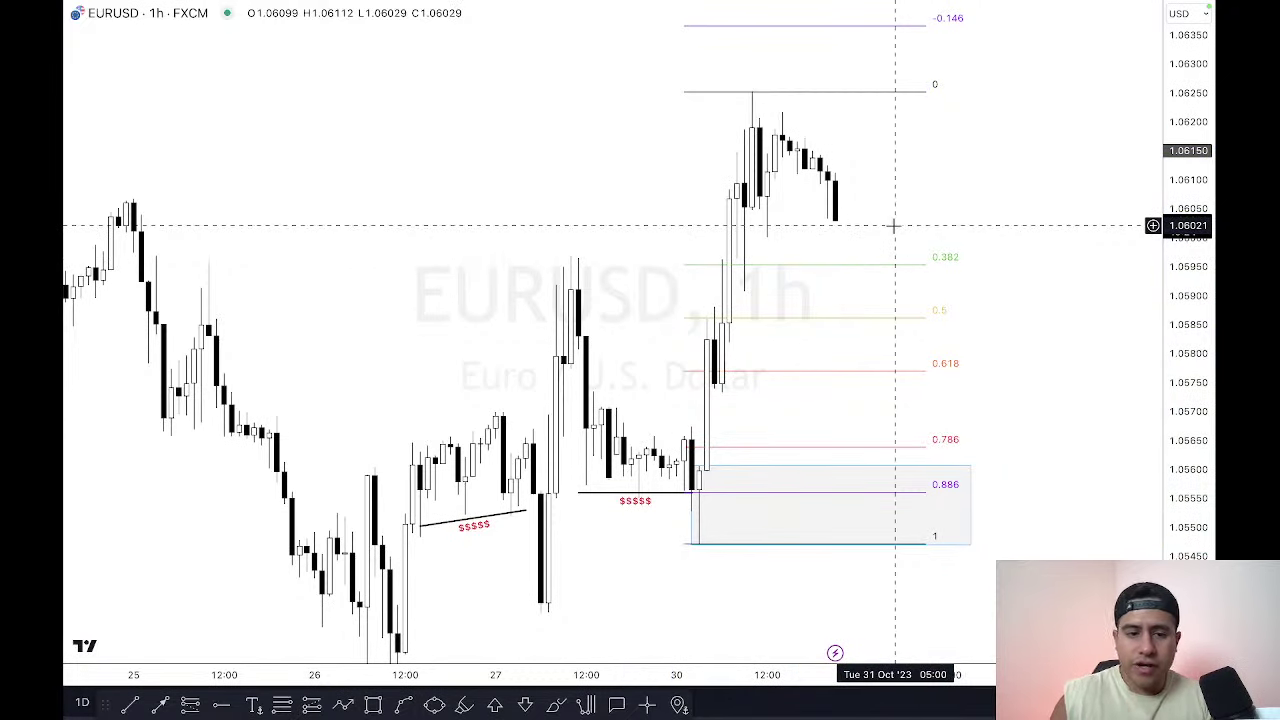
# Step: Exit full screen, load the TradingView home page in a new browser tab and open the S&P 500 chart
pyautogui.hotkey('shift', 'f')
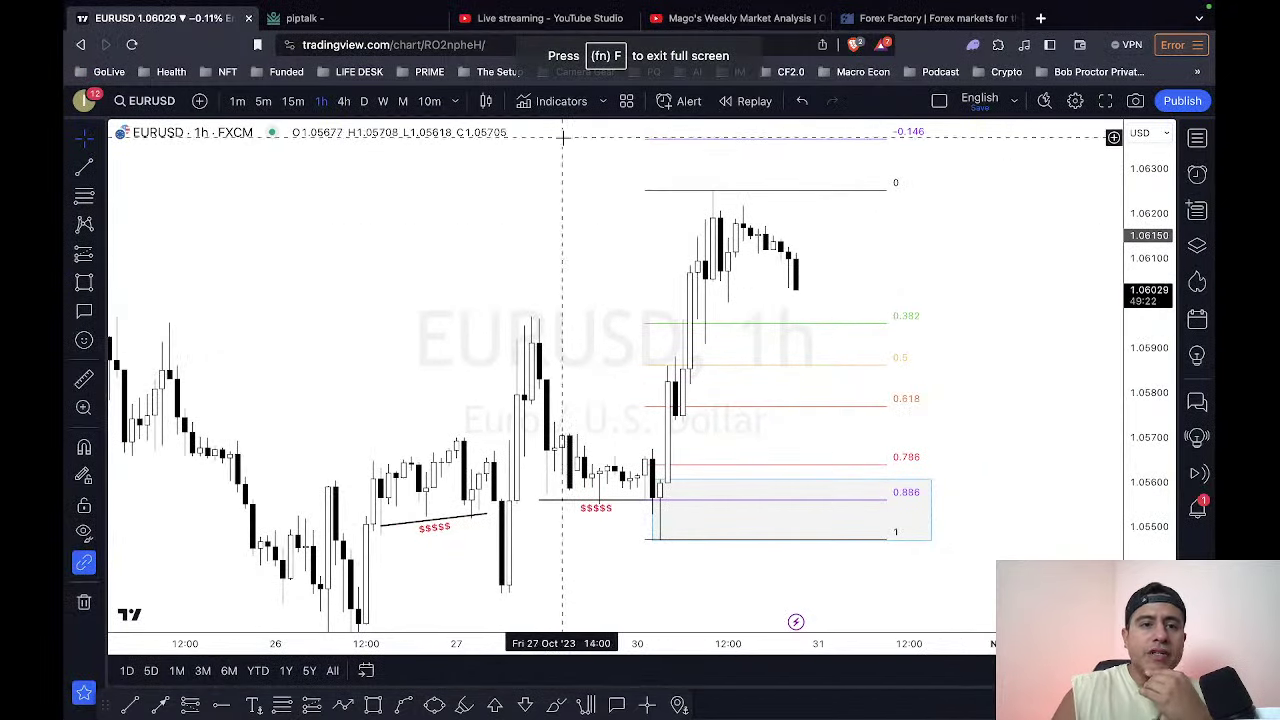
pyautogui.click(390, 27)
pyautogui.click(390, 42)
pyautogui.write('trad')
pyautogui.press('Return')
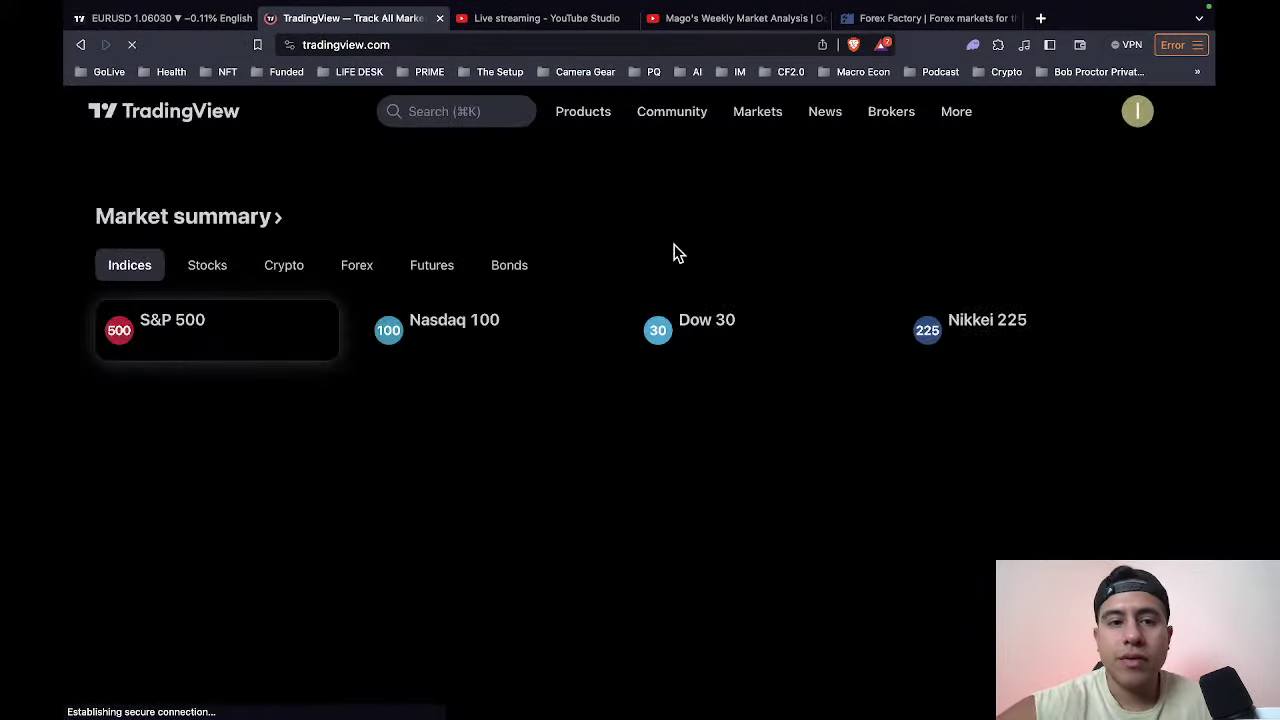
pyautogui.click(970, 373)
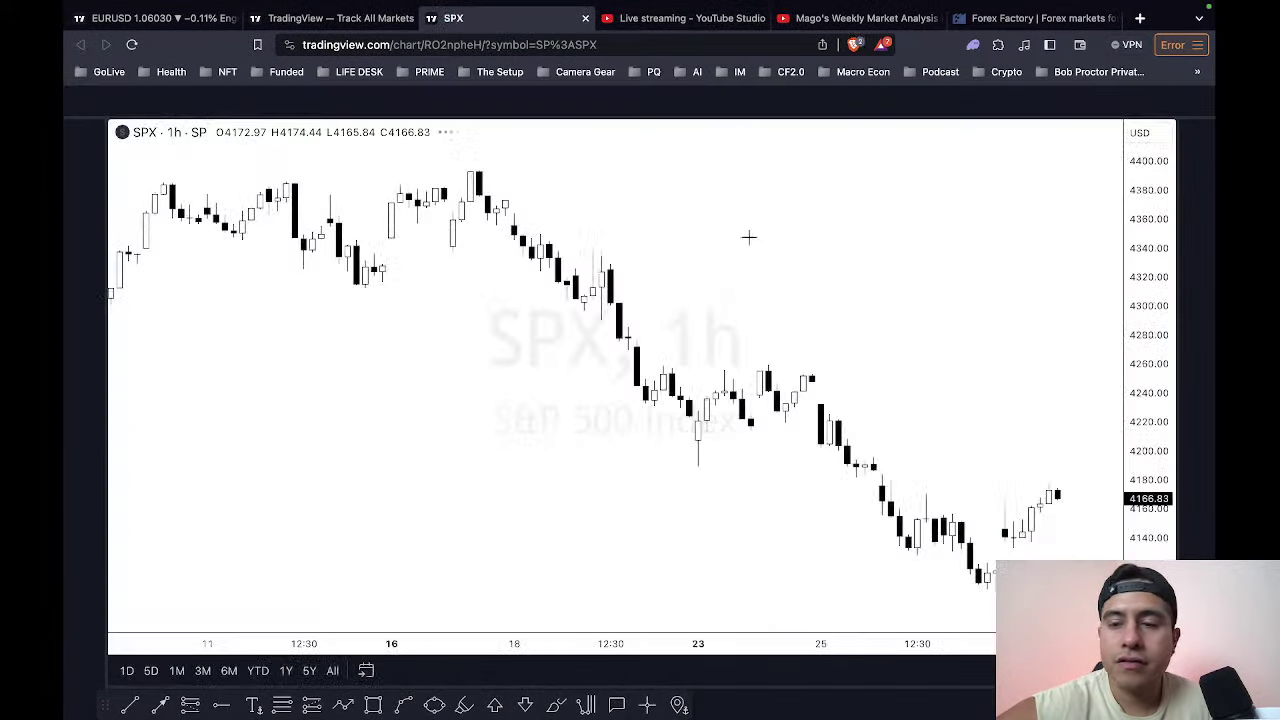
# Step: Show the watchlist, switch it to the JPY list and load the GBPJPY chart
pyautogui.click(1199, 137)
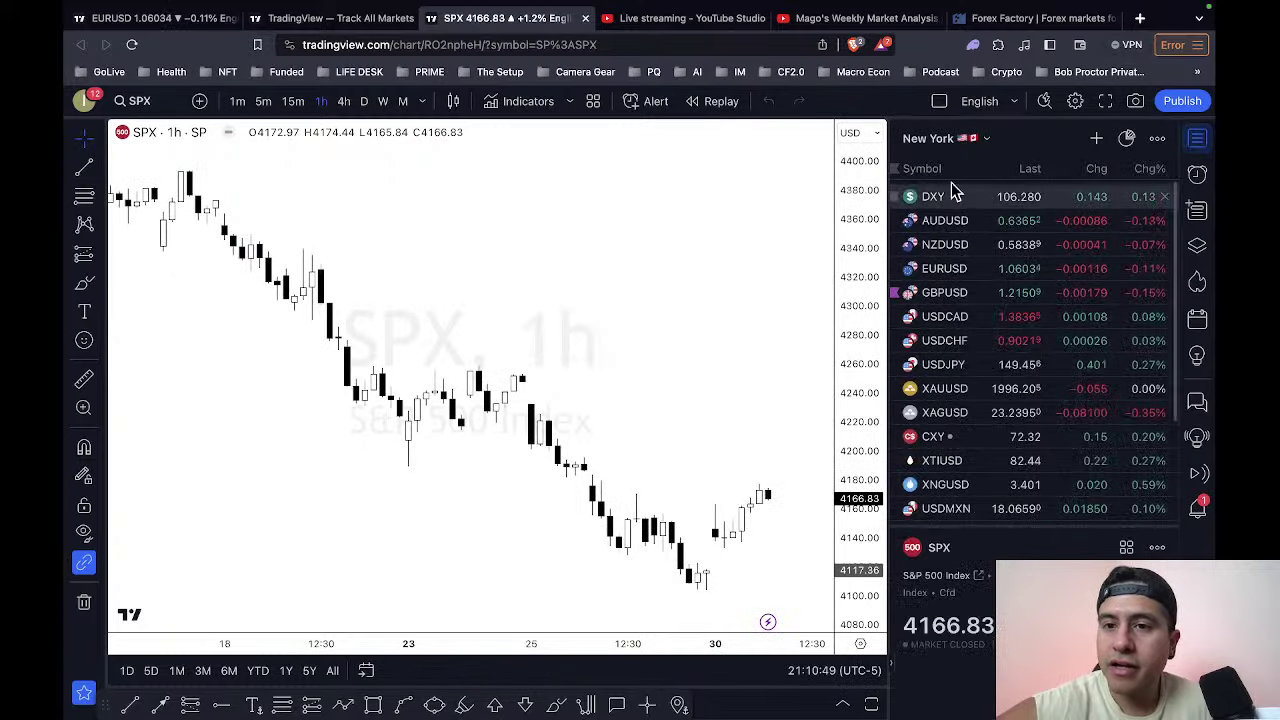
pyautogui.click(945, 142)
pyautogui.scroll(-5, 963, 389)
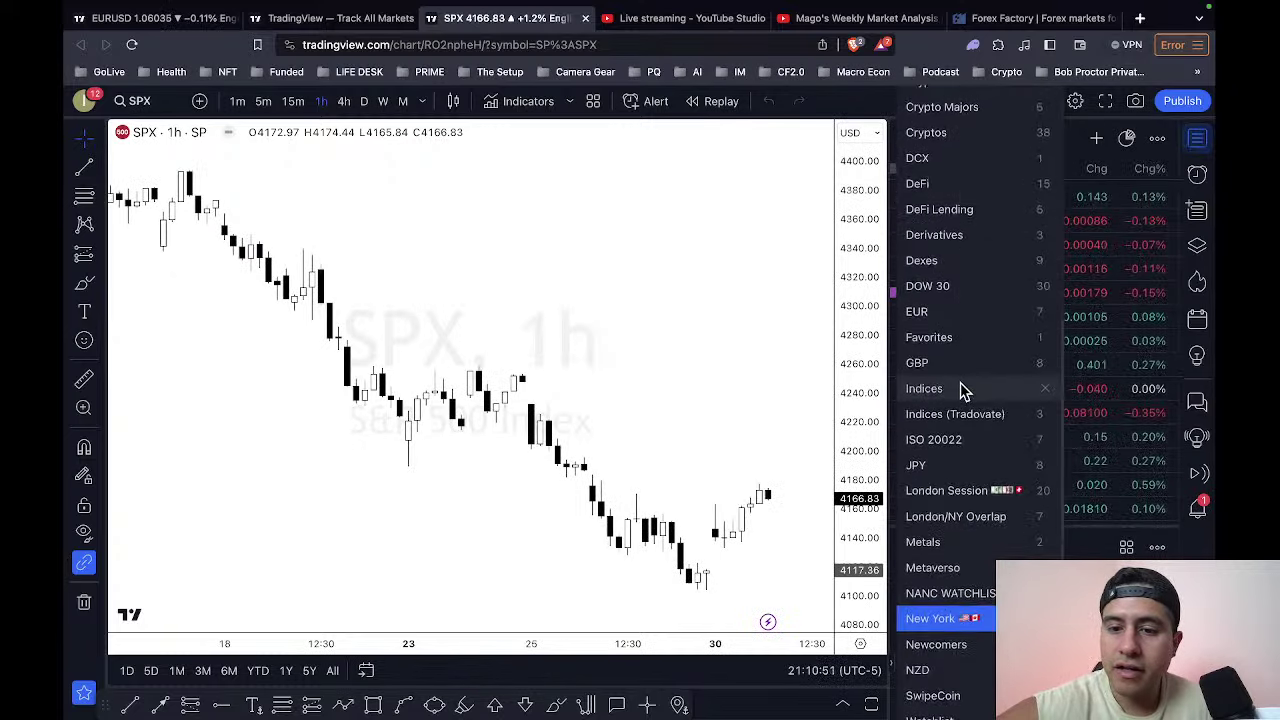
pyautogui.click(975, 461)
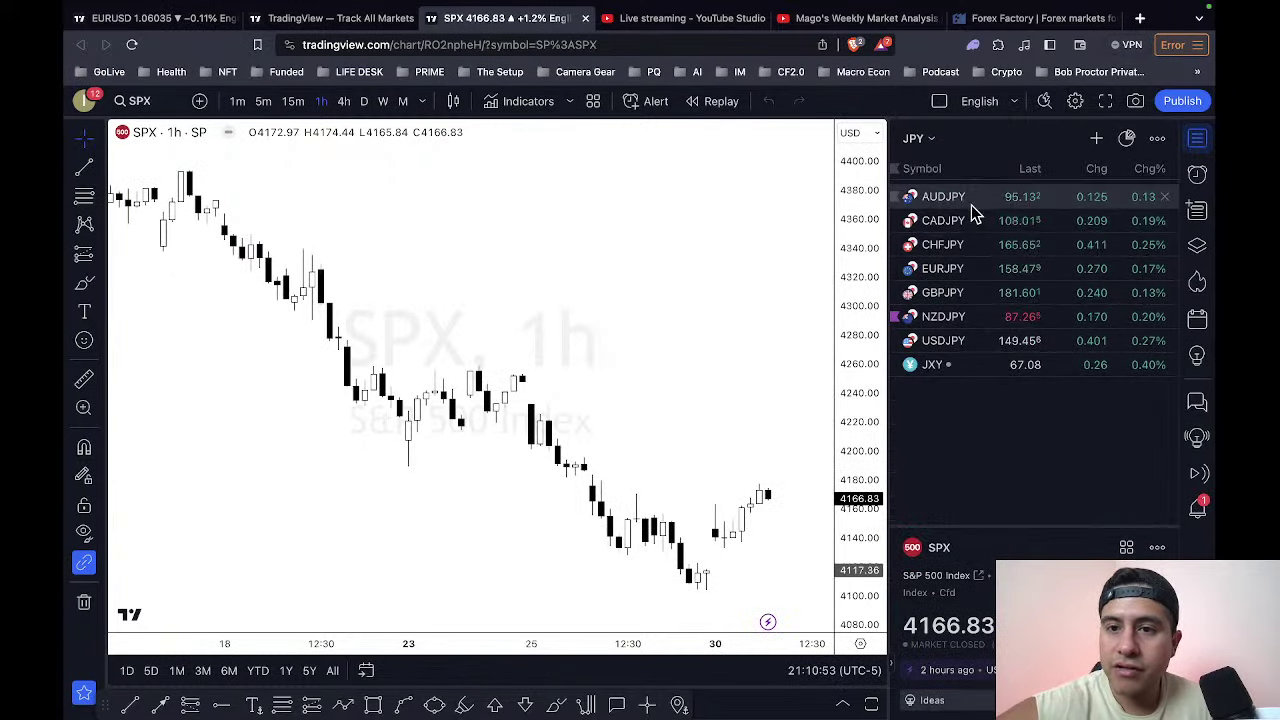
pyautogui.click(979, 300)
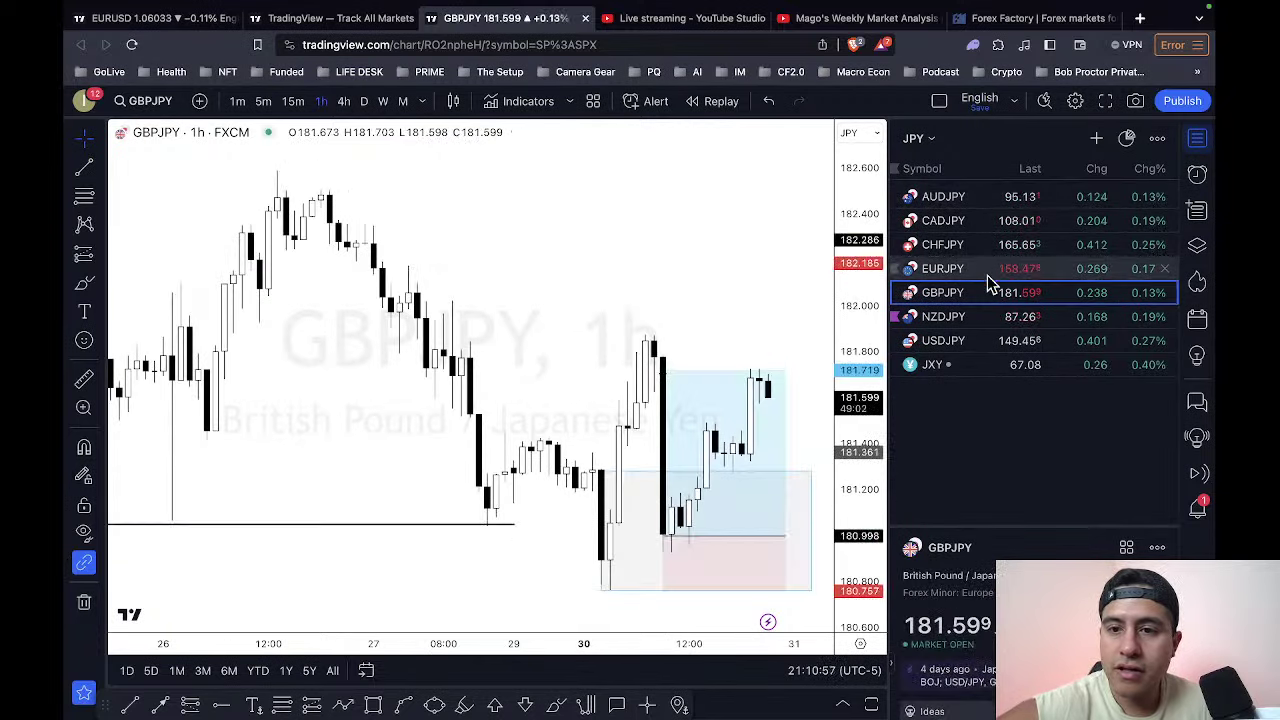
# Step: Review the JXY, USDJPY, NZDJPY and EURJPY charts, and view GBPJPY on the 15-minute timeframe
pyautogui.click(991, 366)
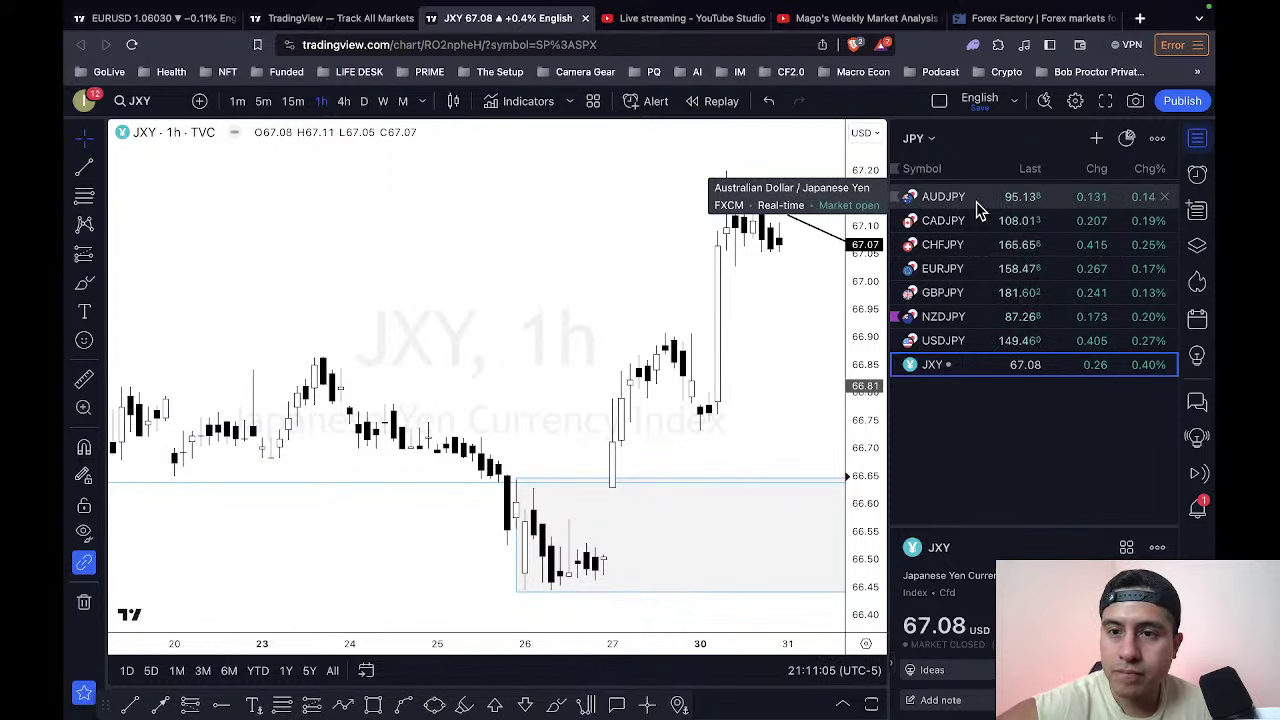
pyautogui.click(960, 342)
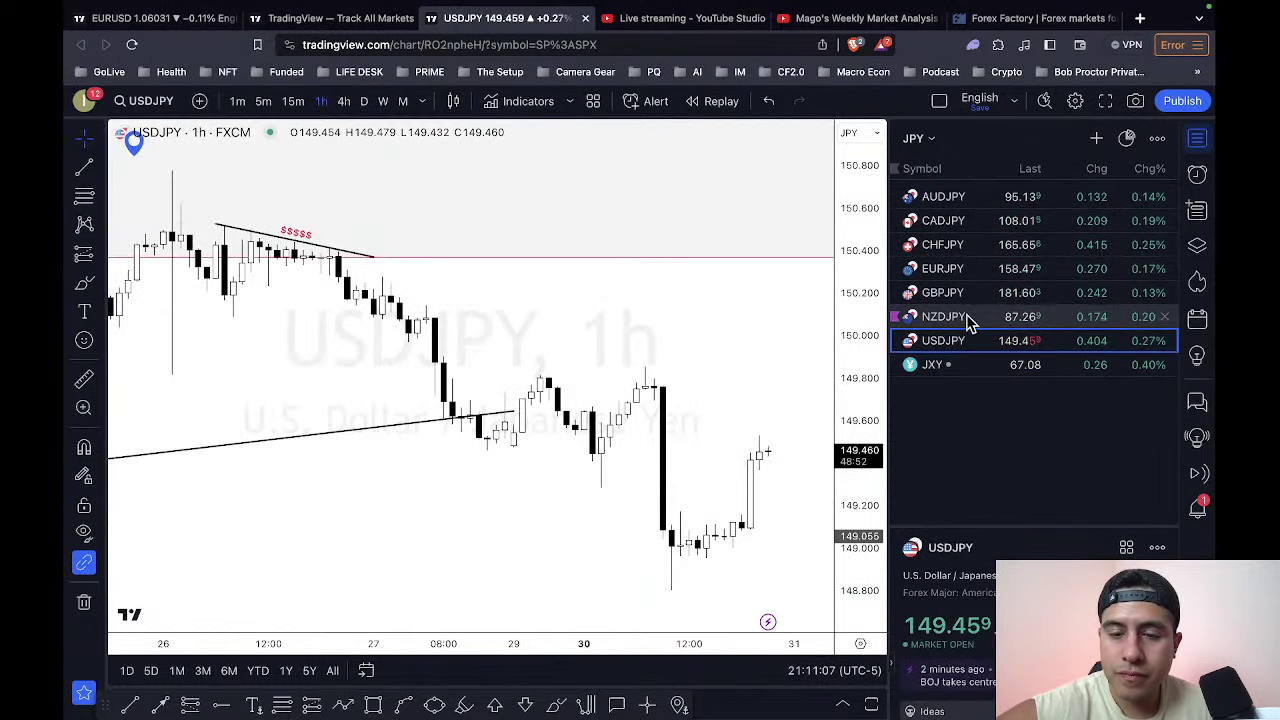
pyautogui.click(968, 318)
pyautogui.click(980, 270)
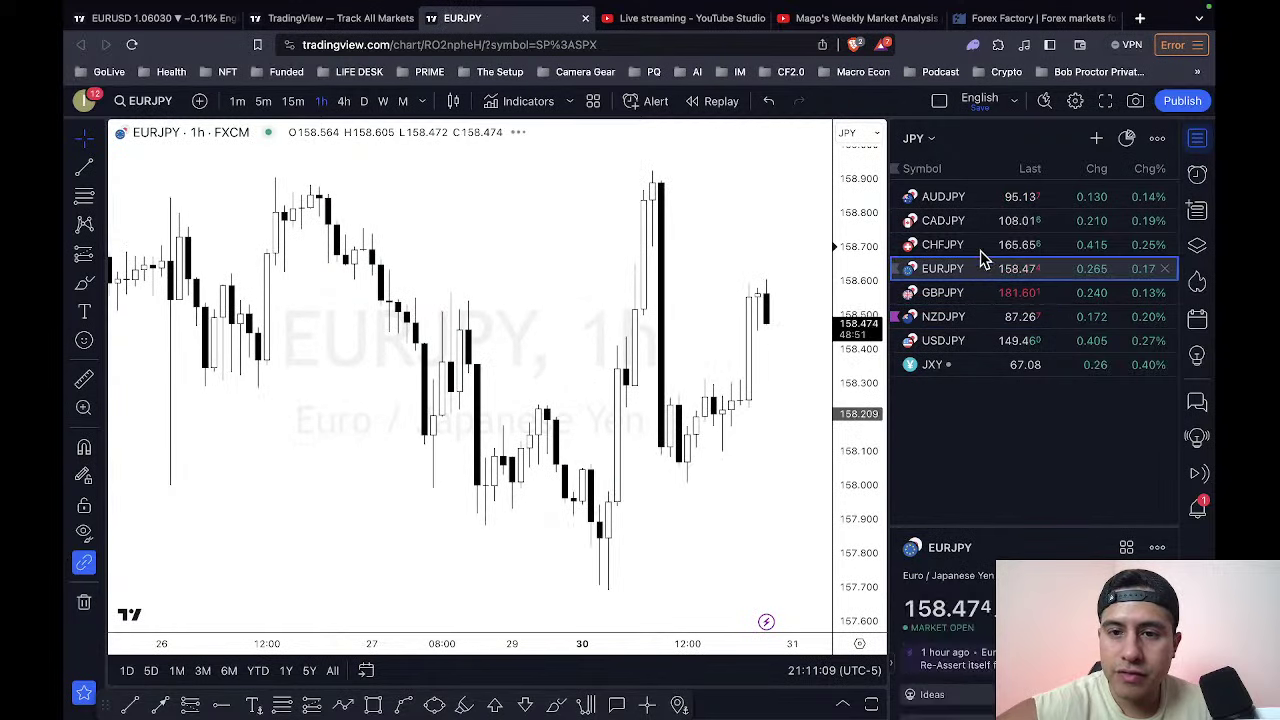
pyautogui.click(983, 292)
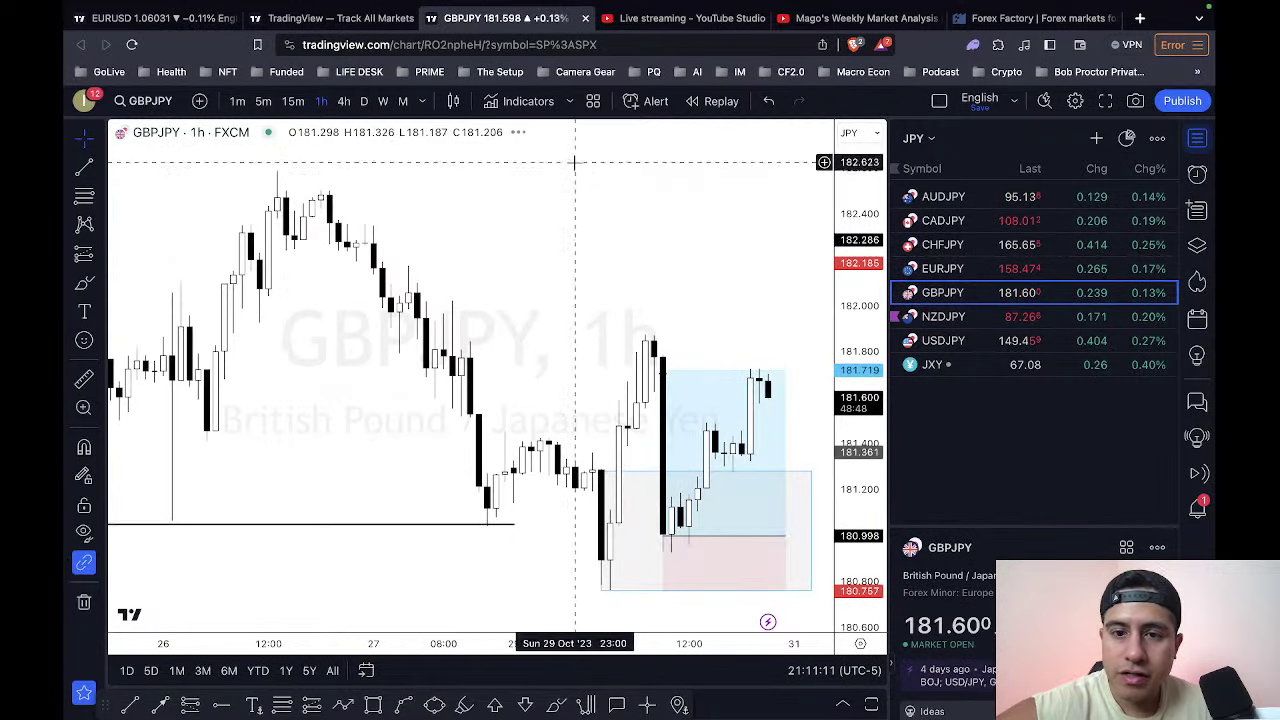
pyautogui.click(294, 99)
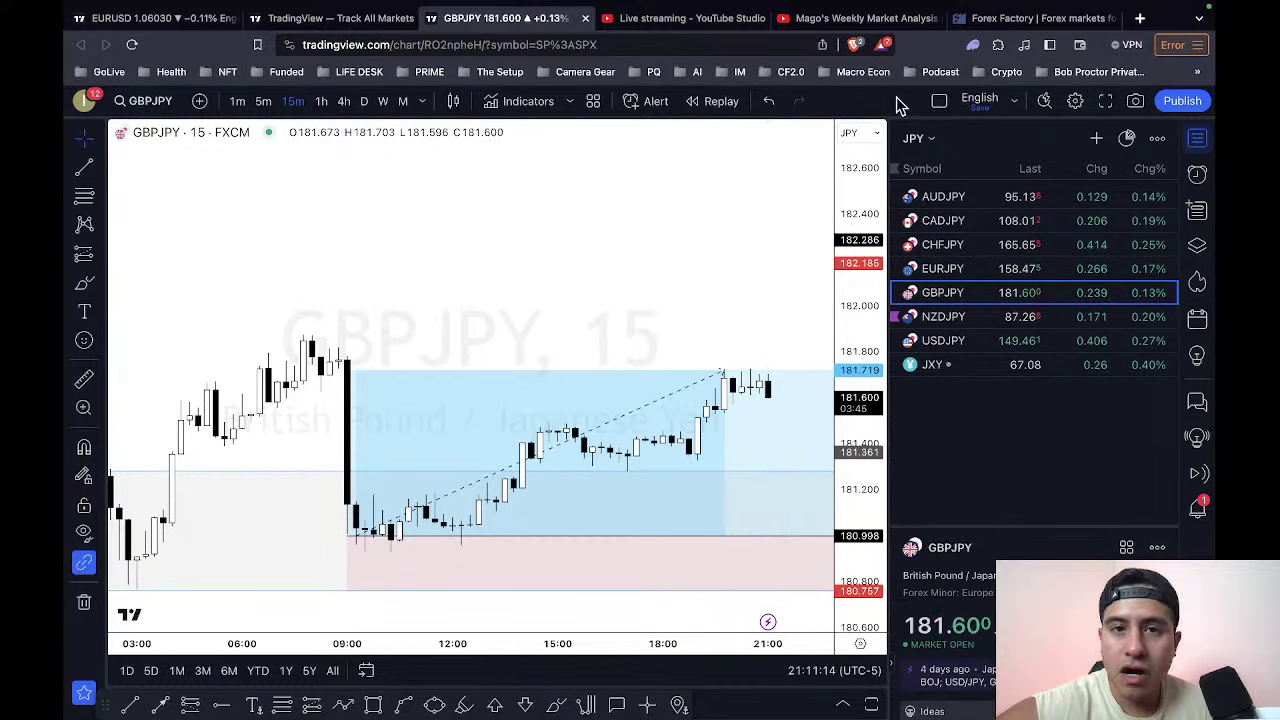
# Step: Return to the EURUSD chart in full screen and select its Fibonacci retracement
pyautogui.click(160, 18)
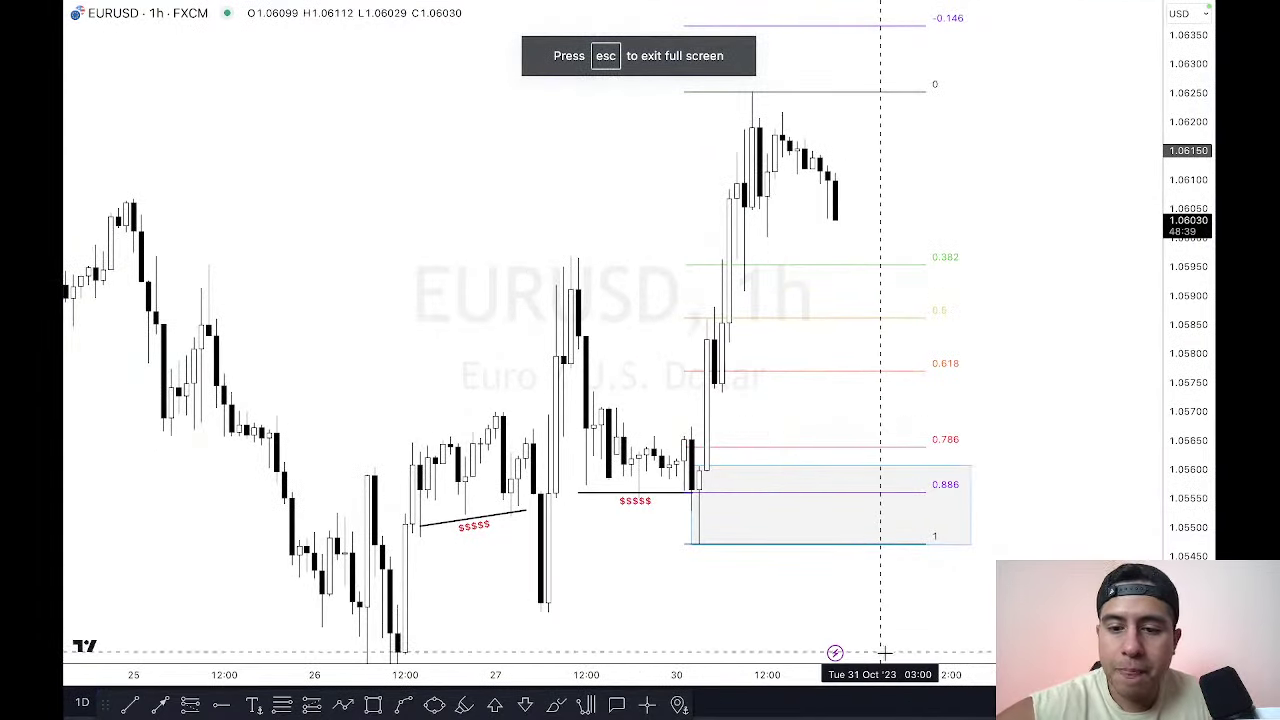
pyautogui.moveTo(900, 670); pyautogui.dragTo(858, 674)
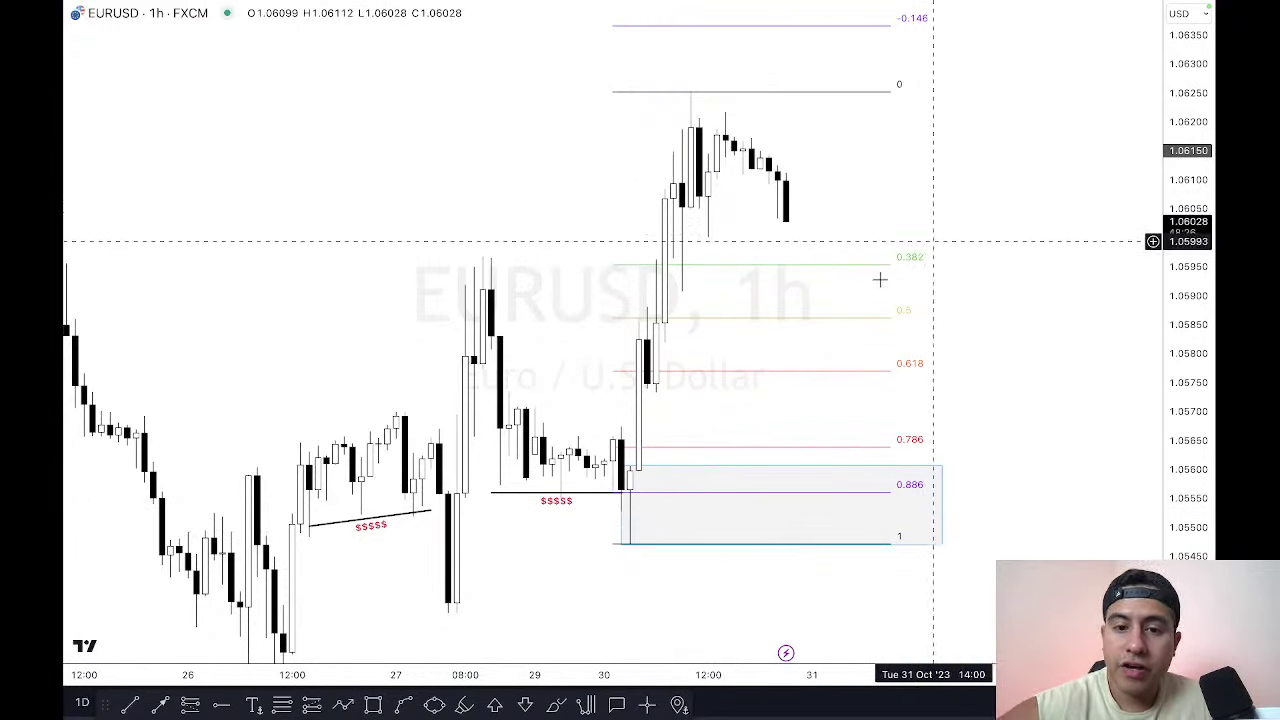
pyautogui.click(893, 447)
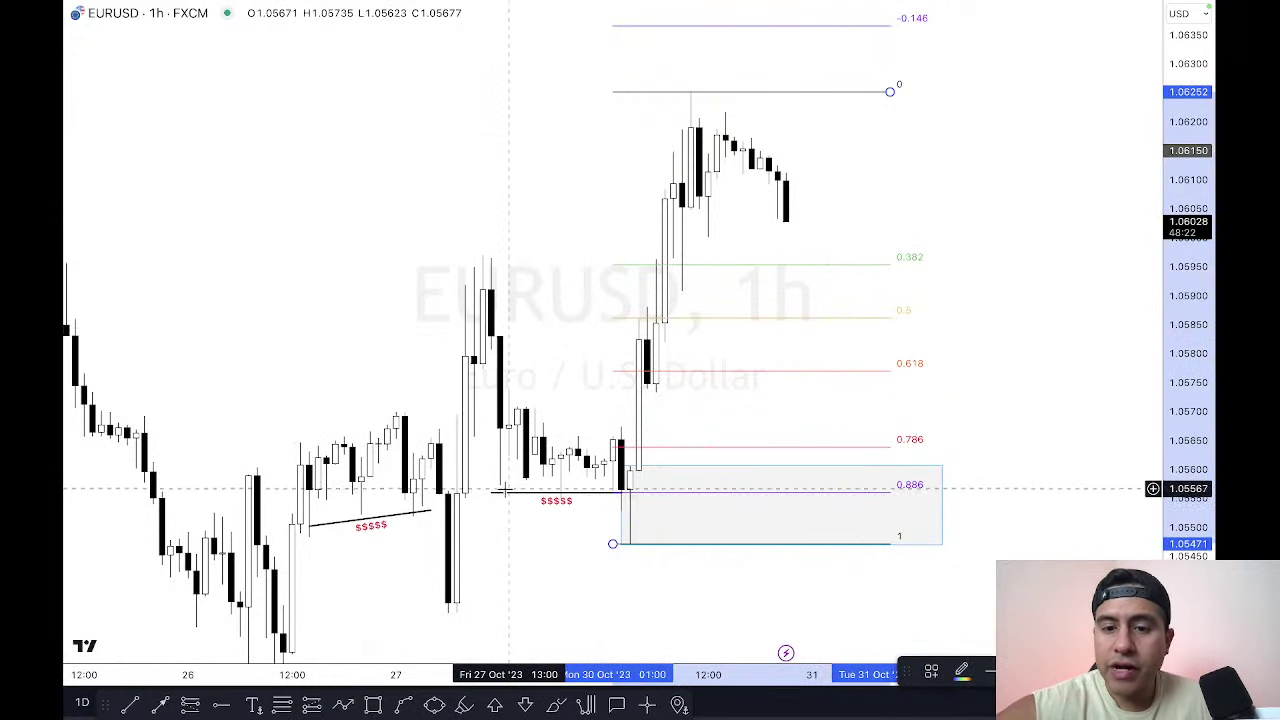
# Step: Place a long position in the grey zone with entry 1.05572, stop 1.05470 and target 1.05908, ending at 31 October 15:00
pyautogui.click(312, 707)
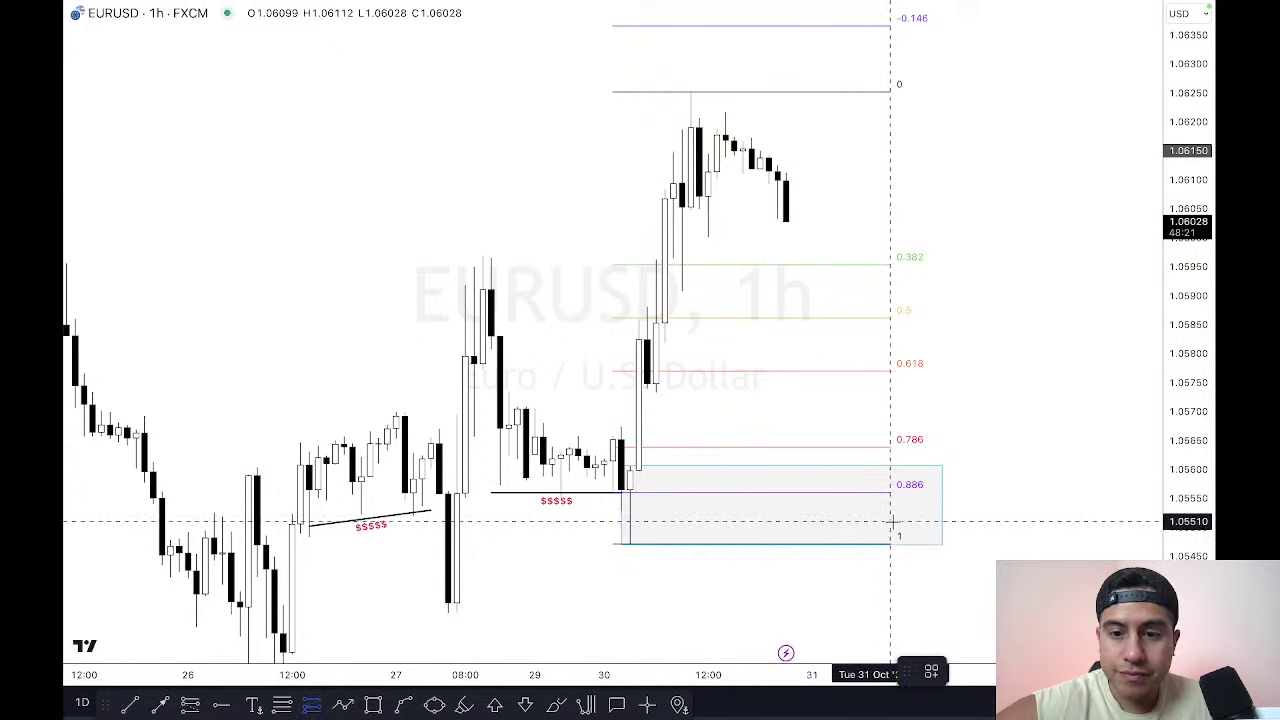
pyautogui.click(847, 485)
pyautogui.moveTo(846, 604); pyautogui.dragTo(846, 545)
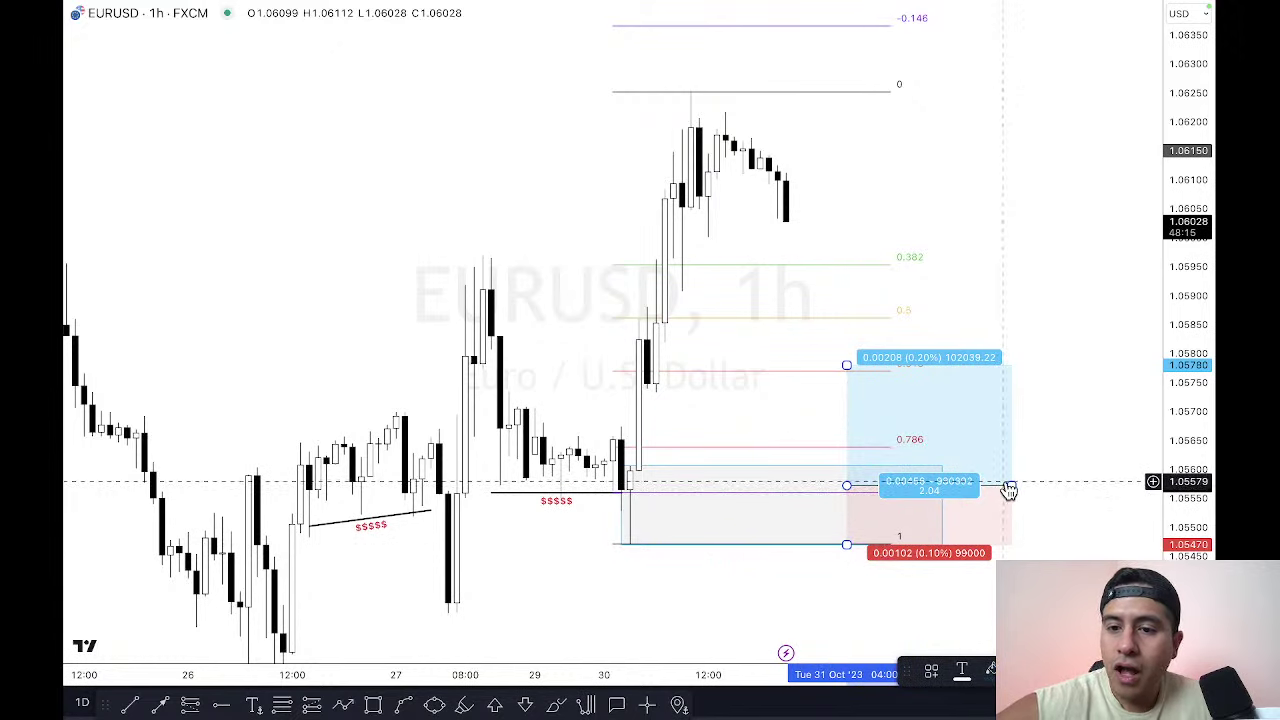
pyautogui.moveTo(1008, 489); pyautogui.dragTo(943, 489)
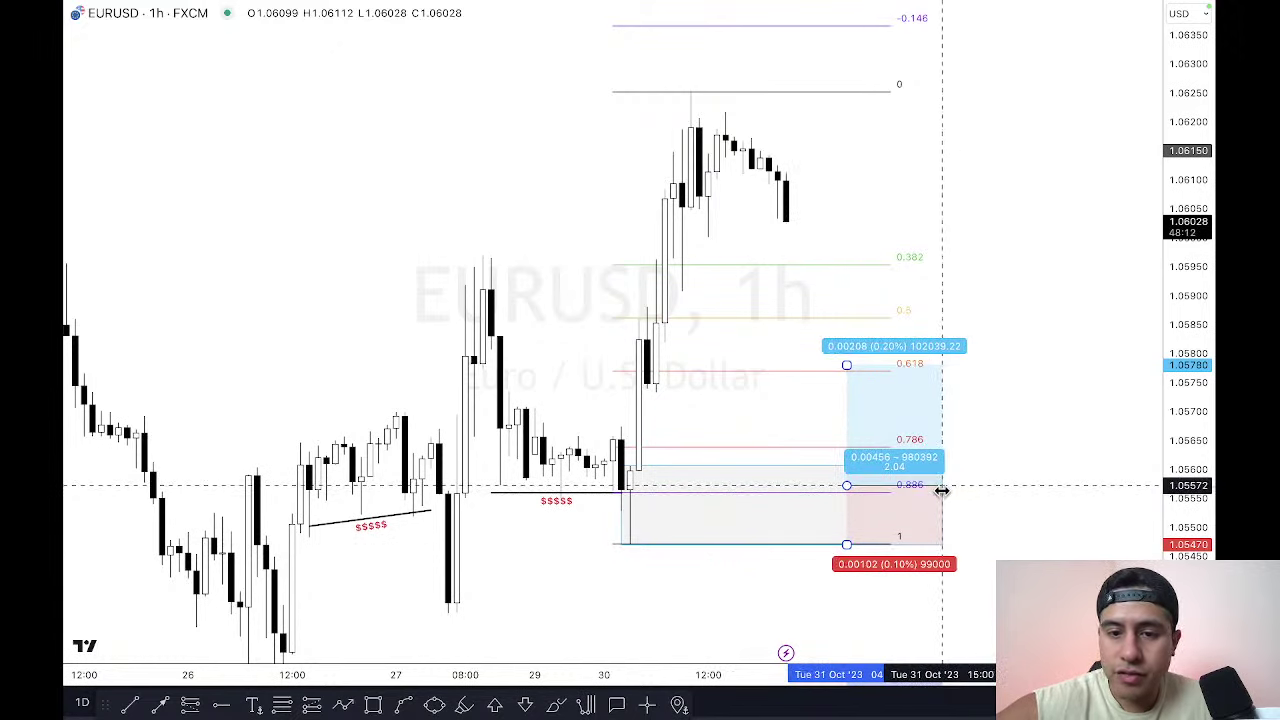
pyautogui.moveTo(846, 365)
pyautogui.mouseDown()
pyautogui.moveTo(846, 210)
pyautogui.moveTo(842, 291)
pyautogui.mouseUp()
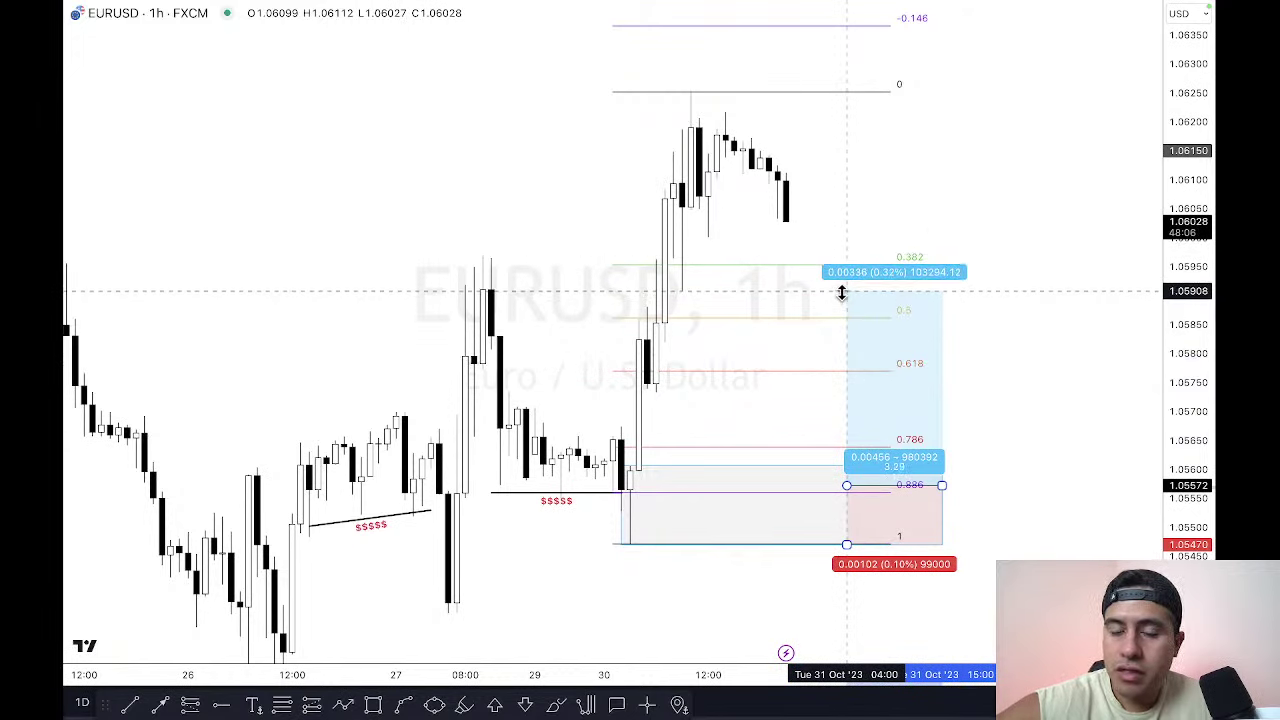
pyautogui.rightClick(936, 314)
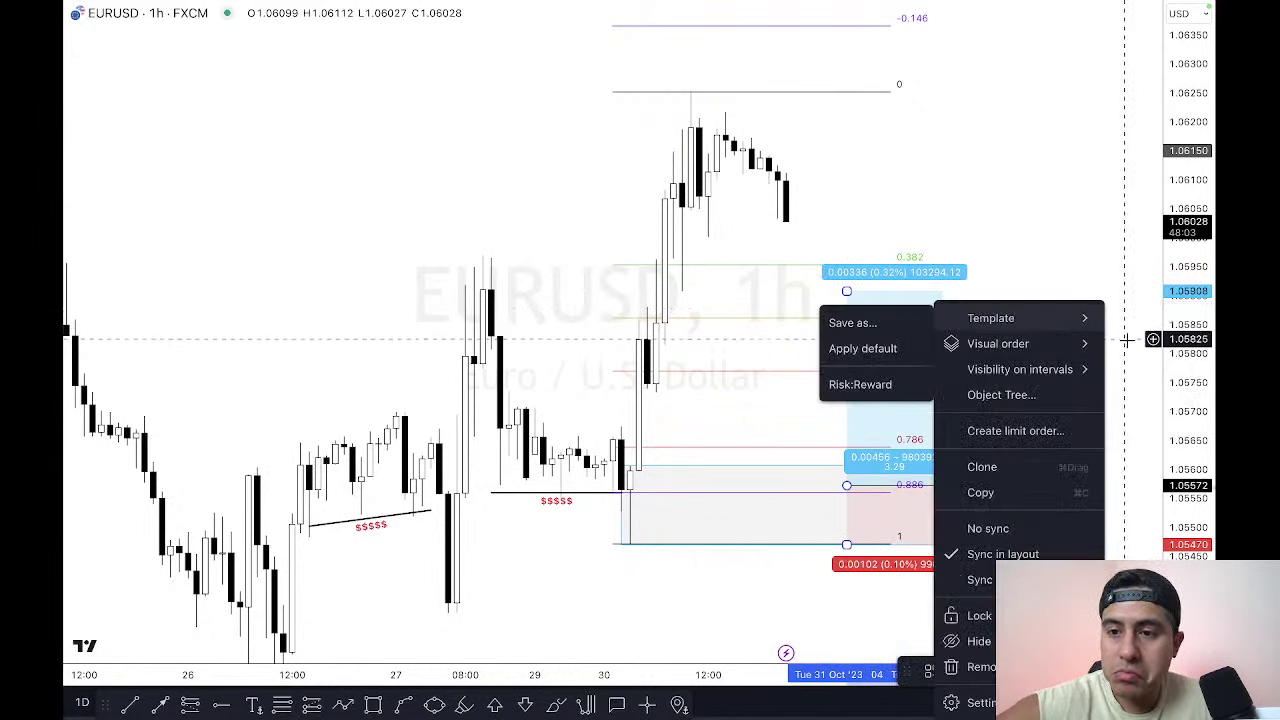
pyautogui.moveTo(1098, 352)
pyautogui.click(1126, 370)
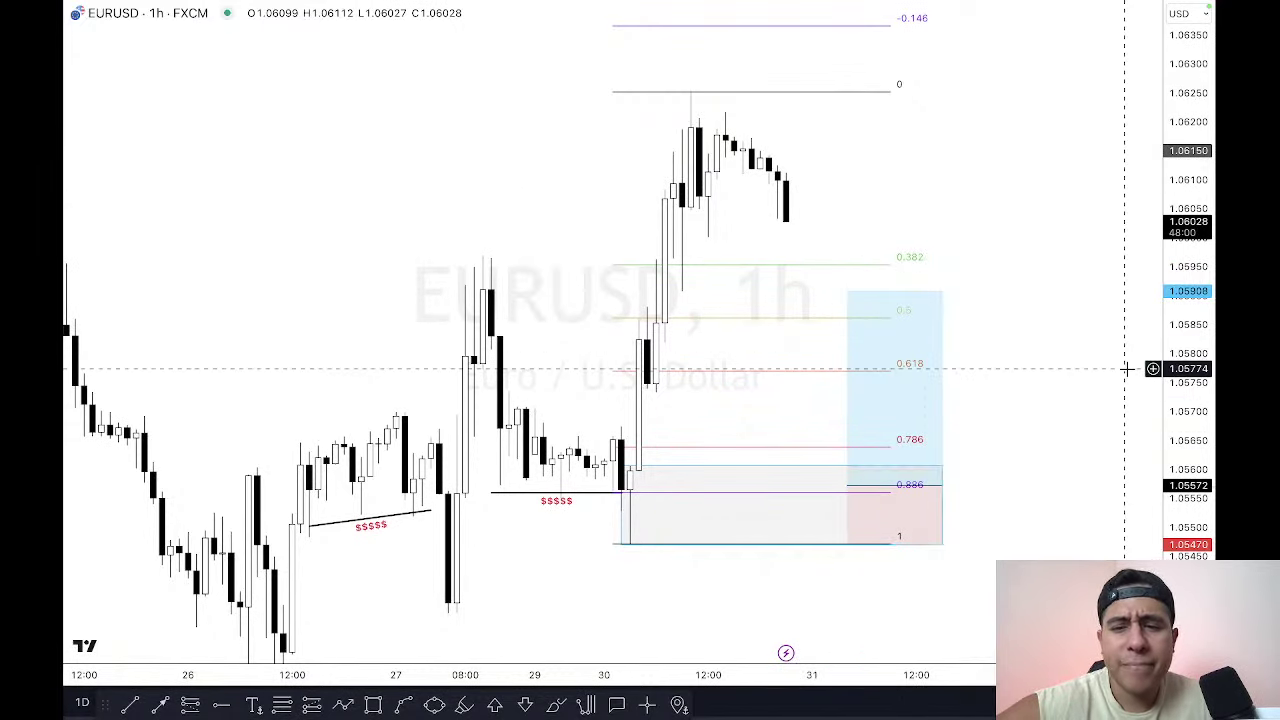
# Step: Lower the EURUSD long position's target to 1.05877
pyautogui.moveTo(847, 296); pyautogui.dragTo(848, 309)
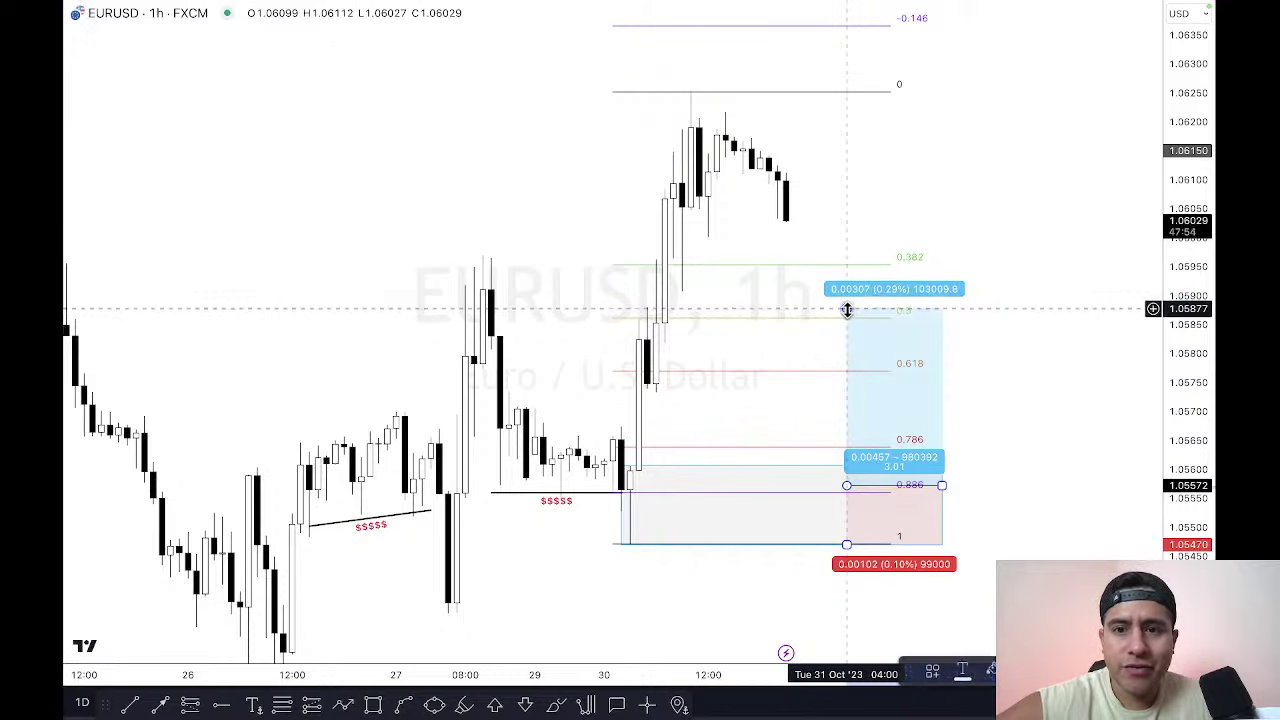
pyautogui.click(940, 274)
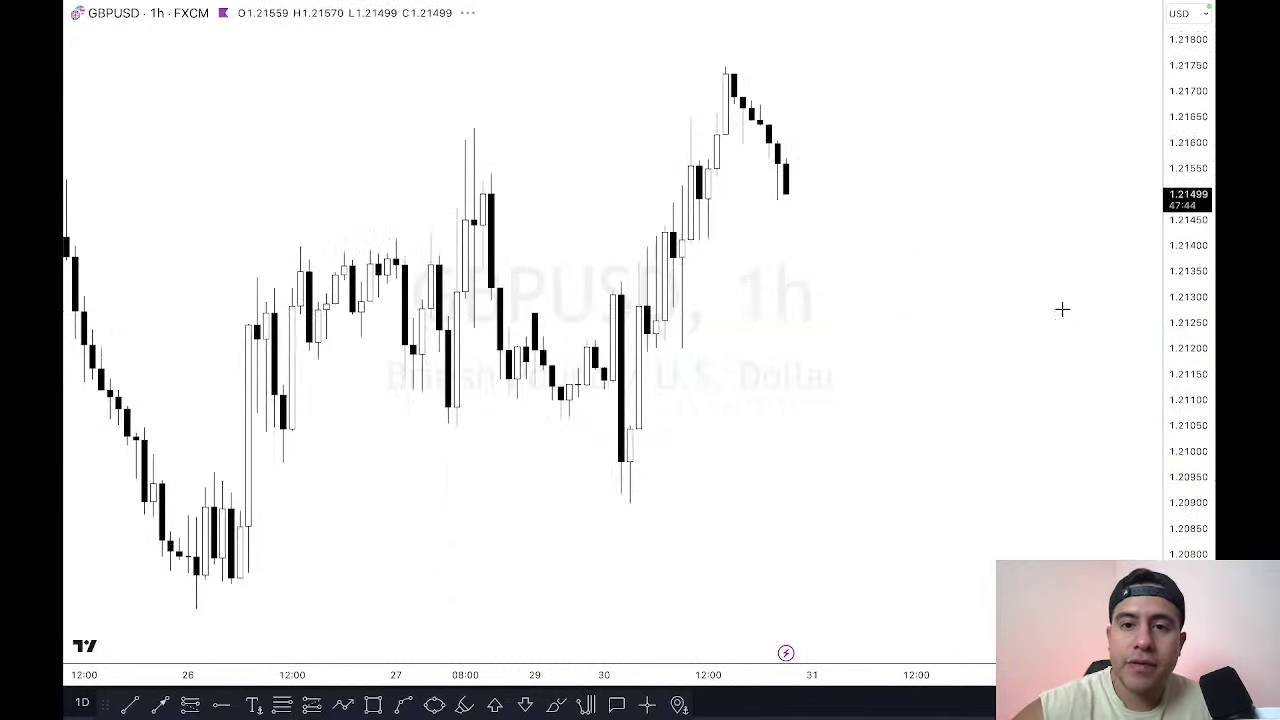
# Step: Load the GBPUSD hourly chart and draw a horizontal trend line under the lows at 1.21061, from 27 October 02:00 to 29 October 23:00
pyautogui.press('Down')
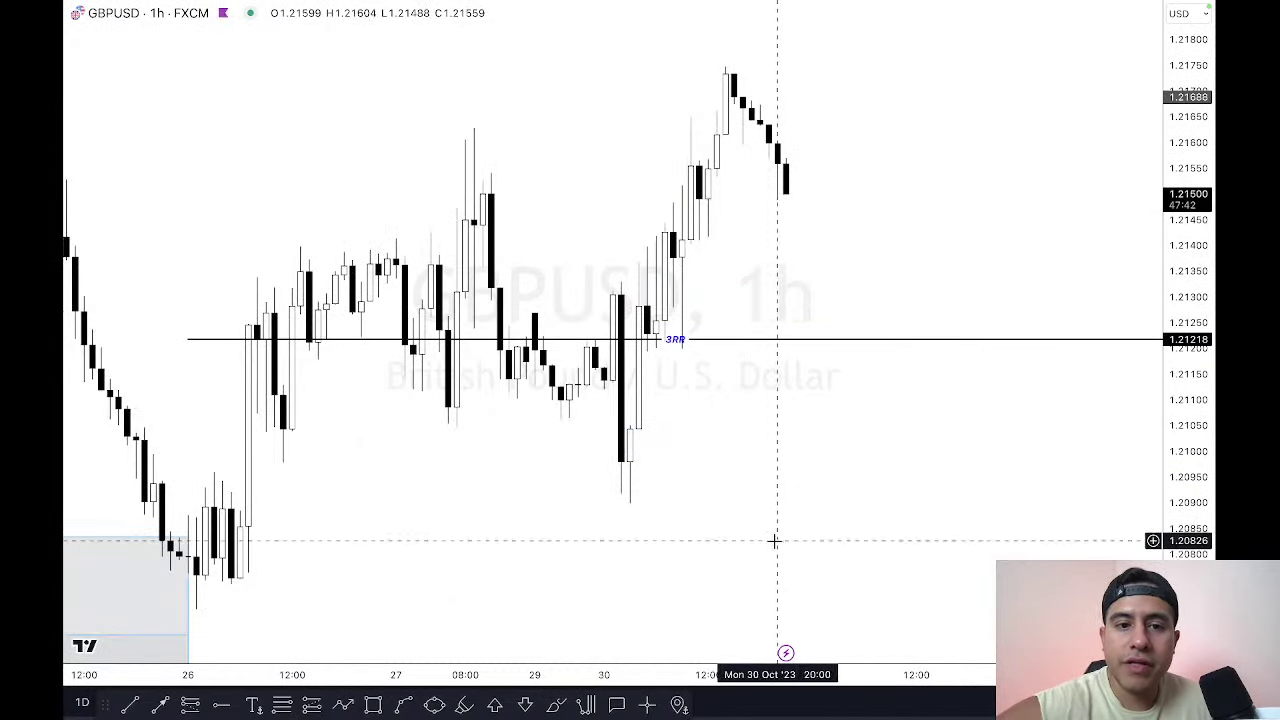
pyautogui.moveTo(776, 672); pyautogui.dragTo(845, 674)
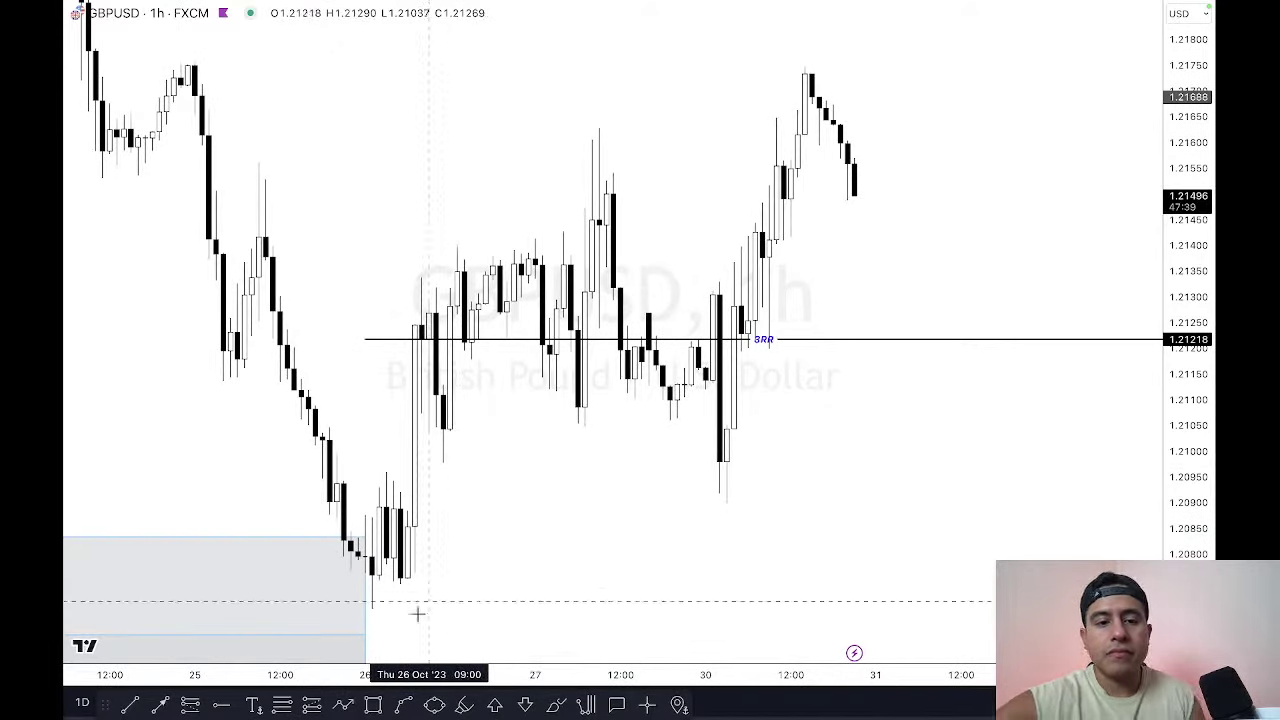
pyautogui.click(131, 706)
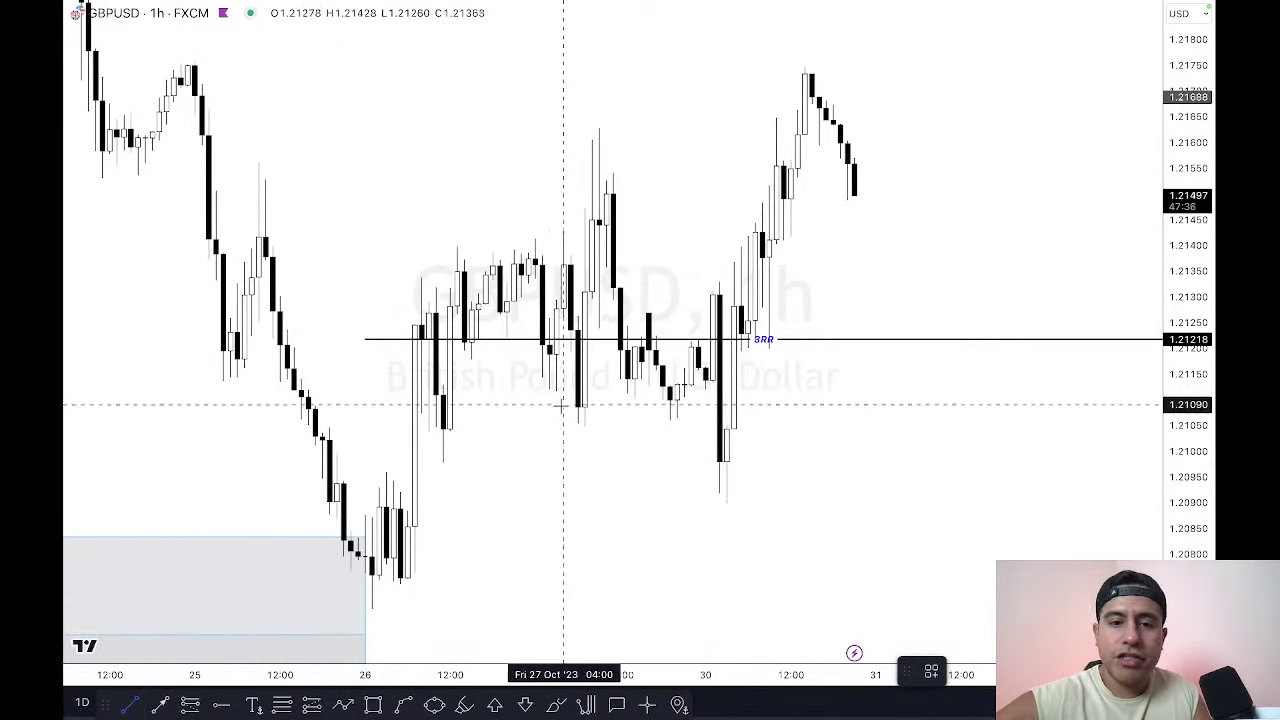
pyautogui.click(549, 420)
pyautogui.click(698, 420)
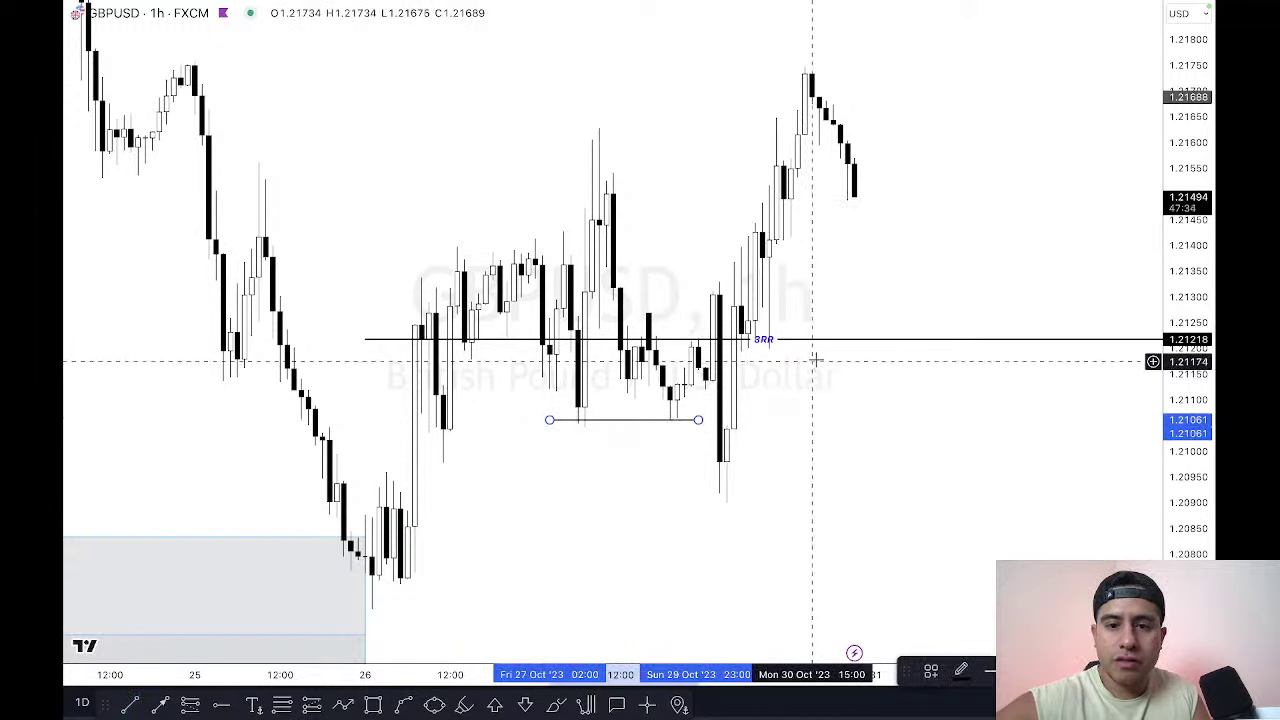
# Step: Delete the 3RR line at 1.21218 and label the trend line under the lows $$$$$
pyautogui.press('Delete')
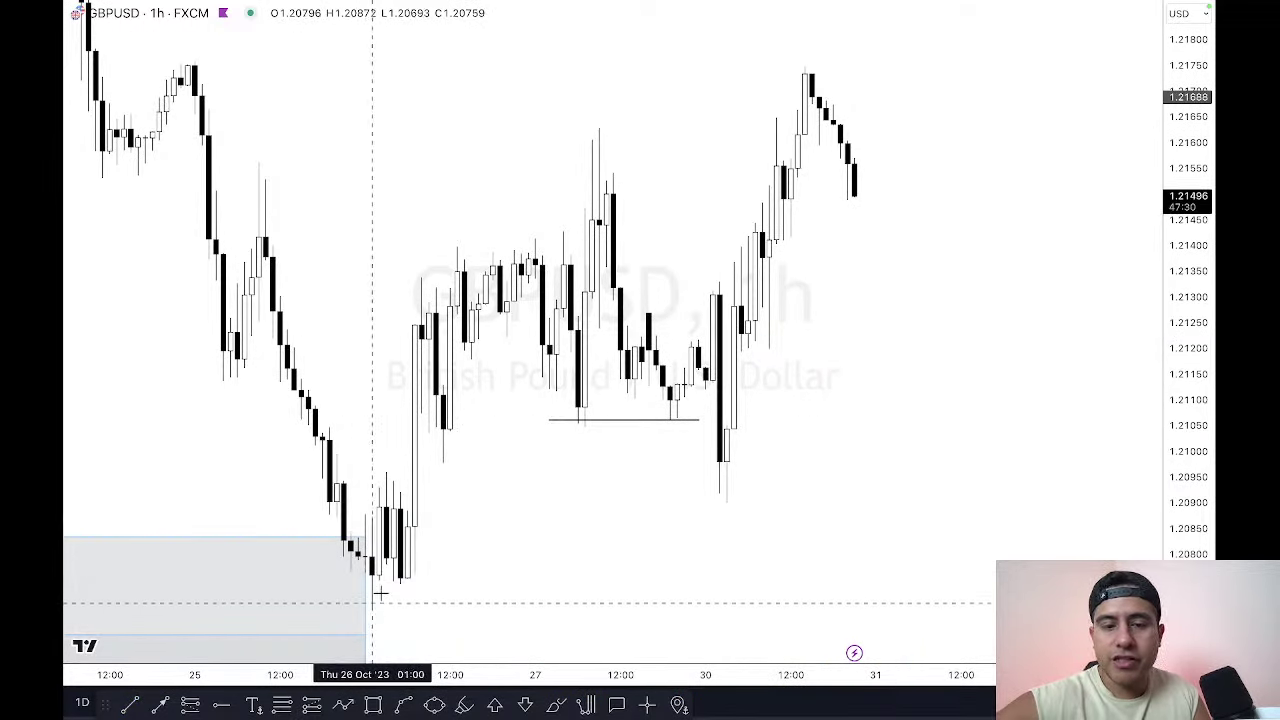
pyautogui.doubleClick(621, 422)
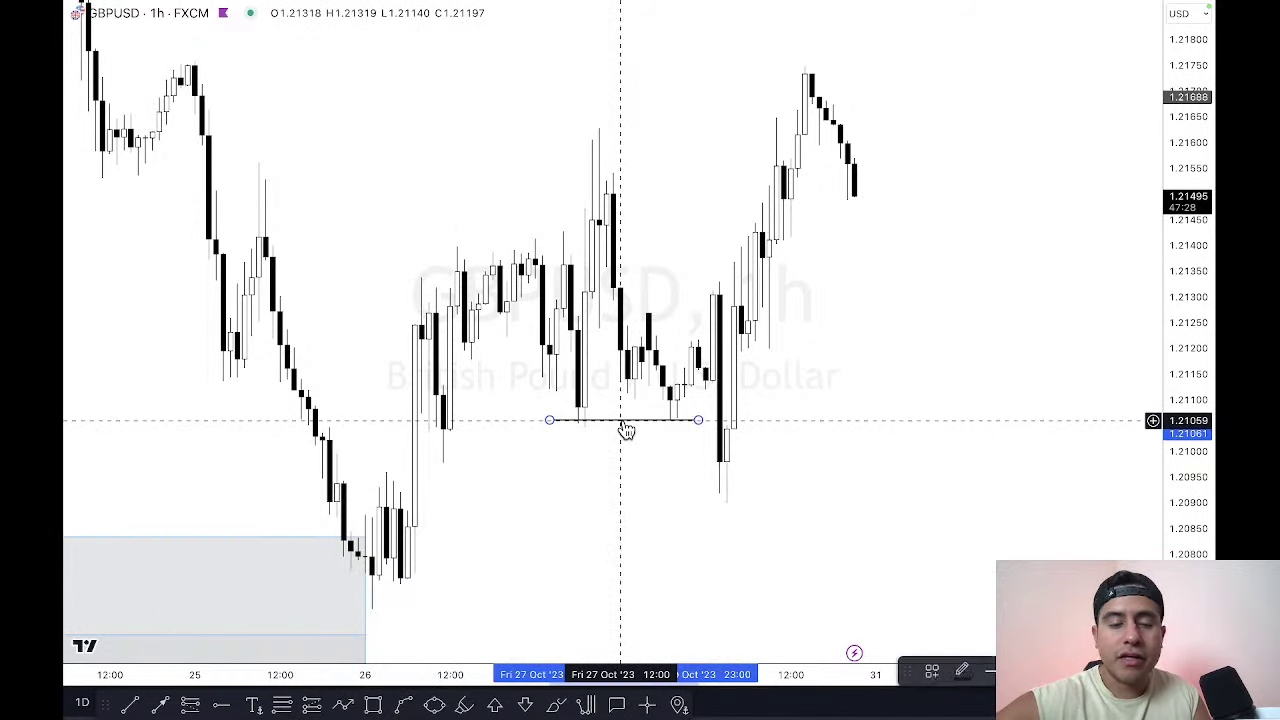
pyautogui.write('$$$$$')
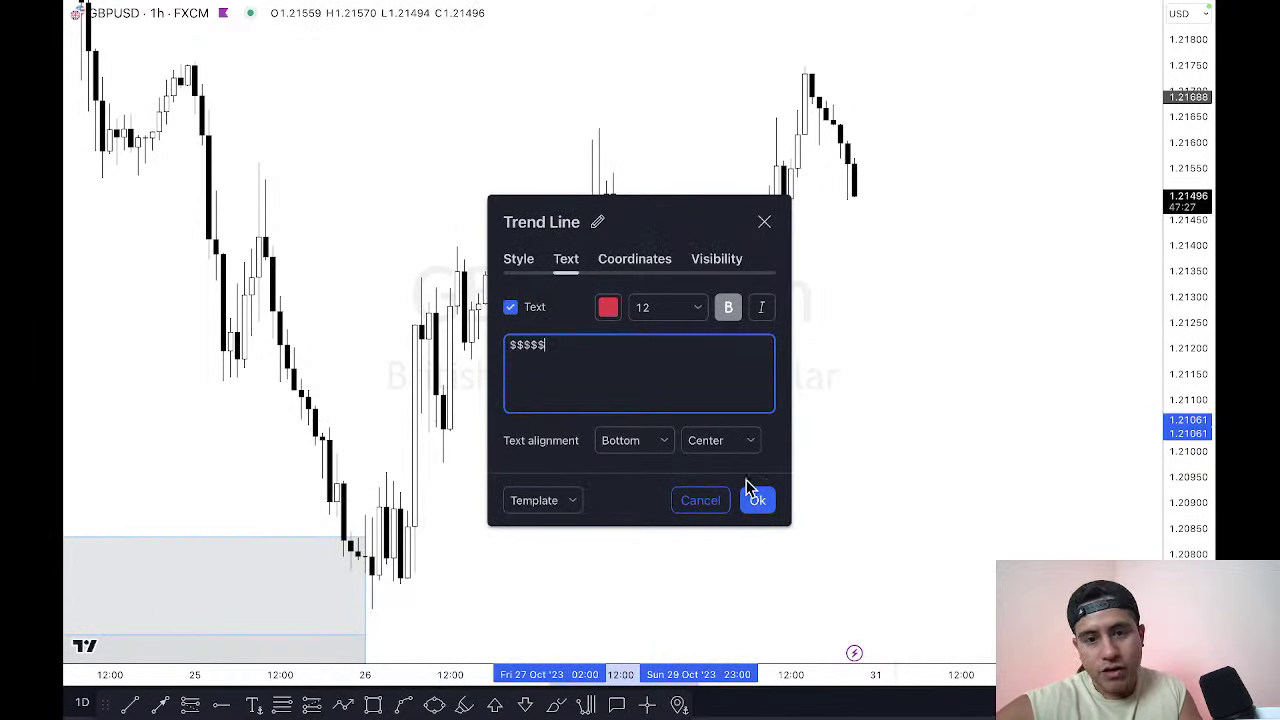
pyautogui.click(762, 502)
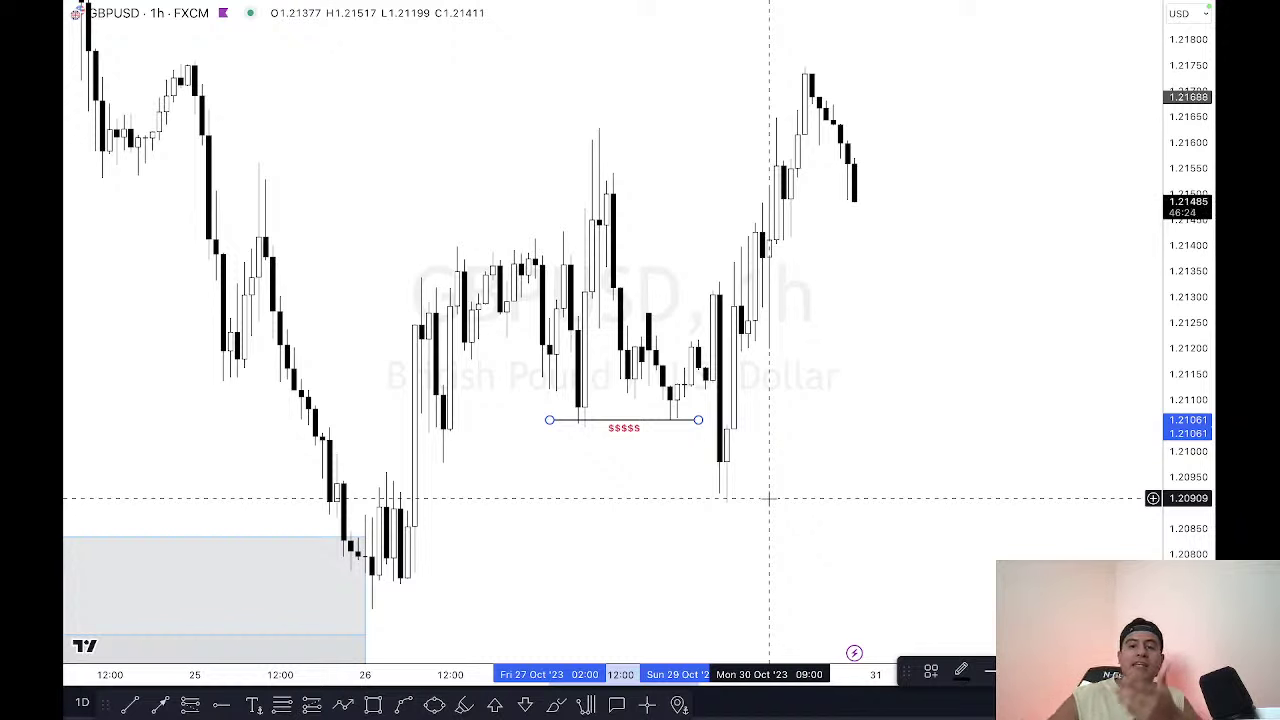
pyautogui.click(800, 425)
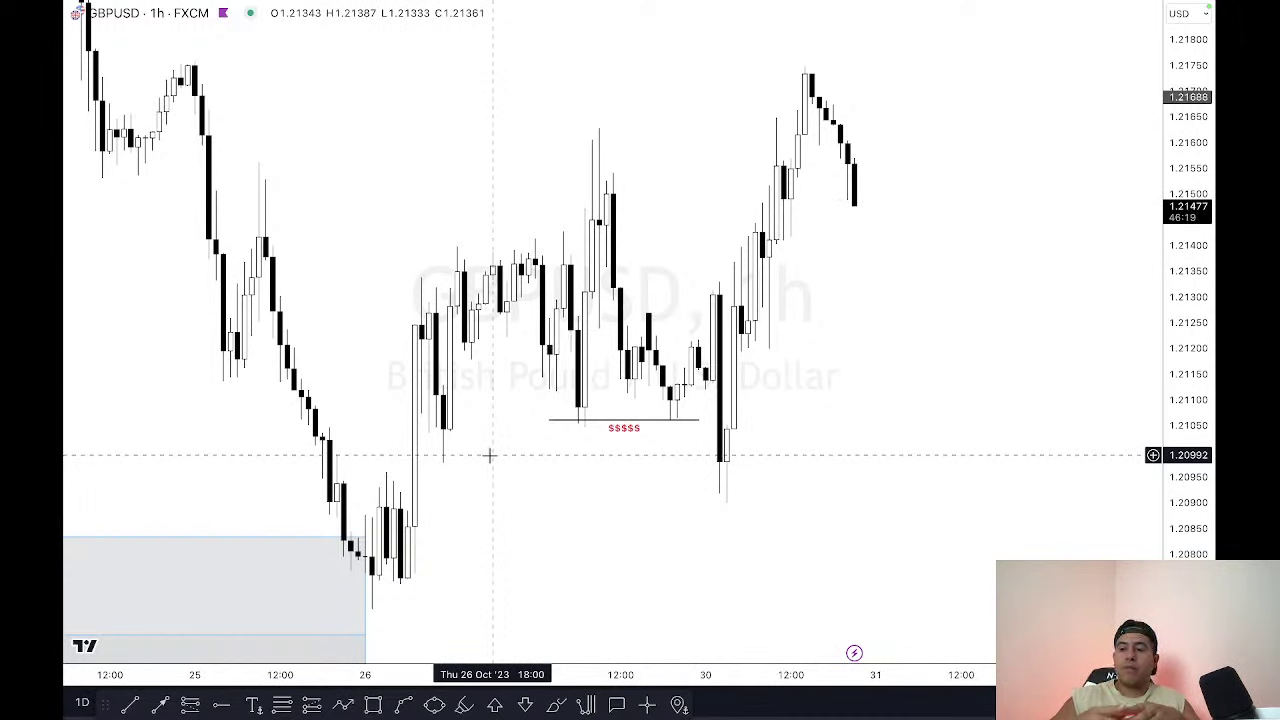
# Step: Switch to OBS and bring up its scene, source and streaming controls
pyautogui.moveTo(571, 708)
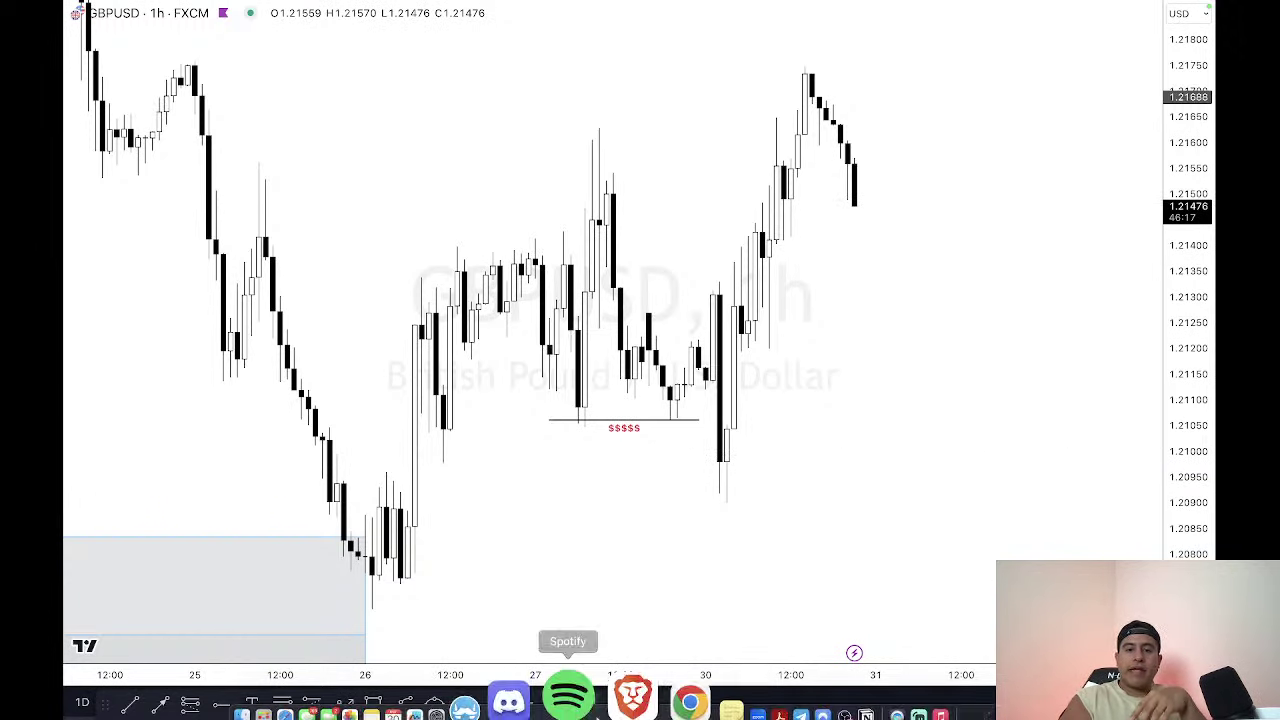
pyautogui.click(716, 660)
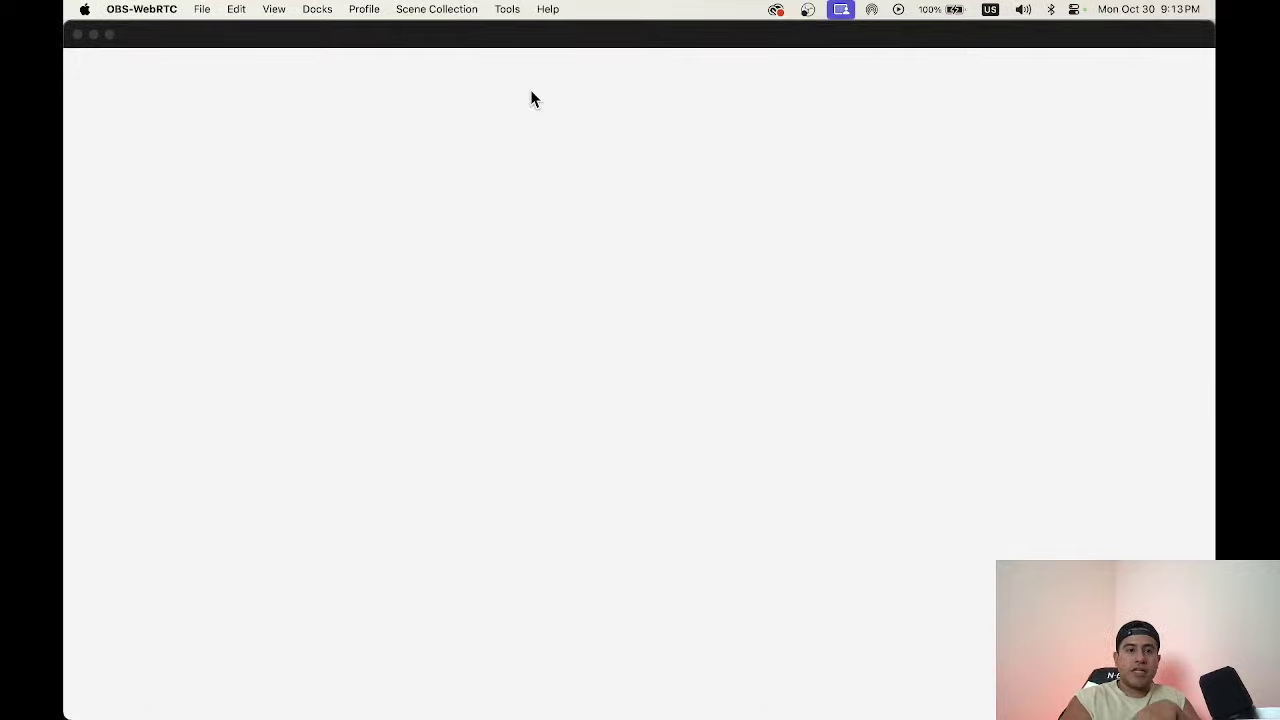
pyautogui.click(757, 663)
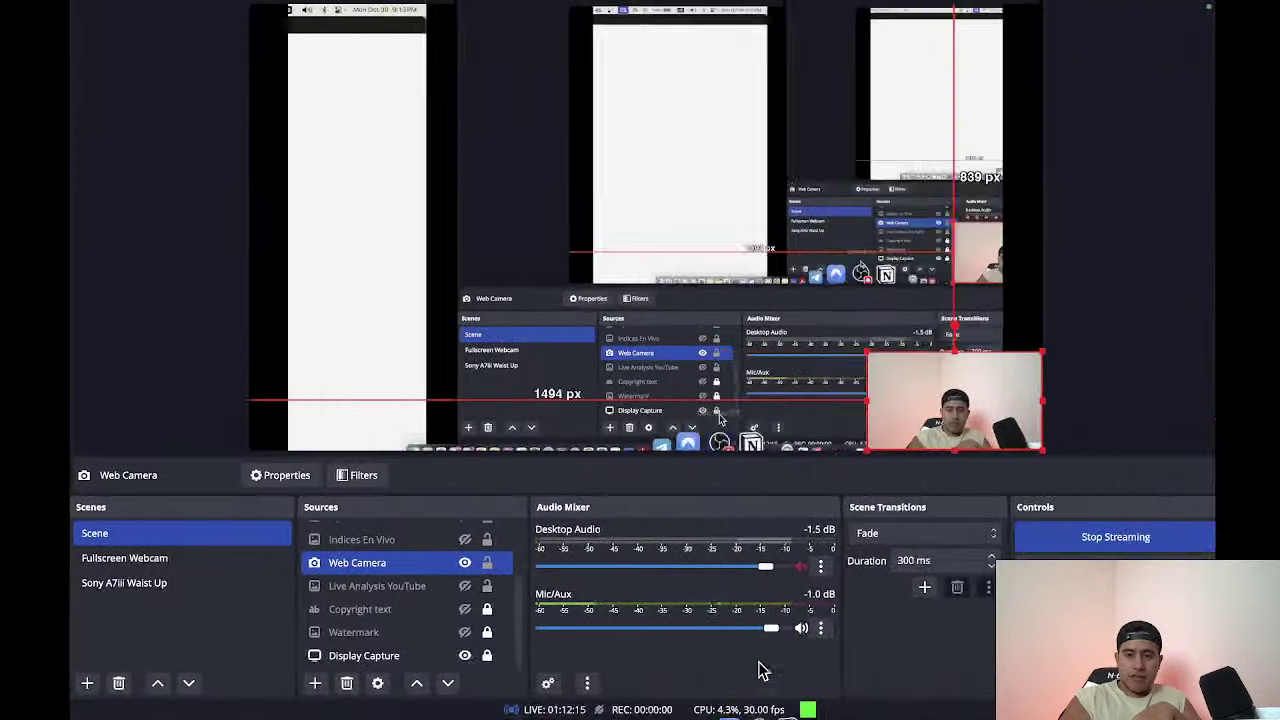
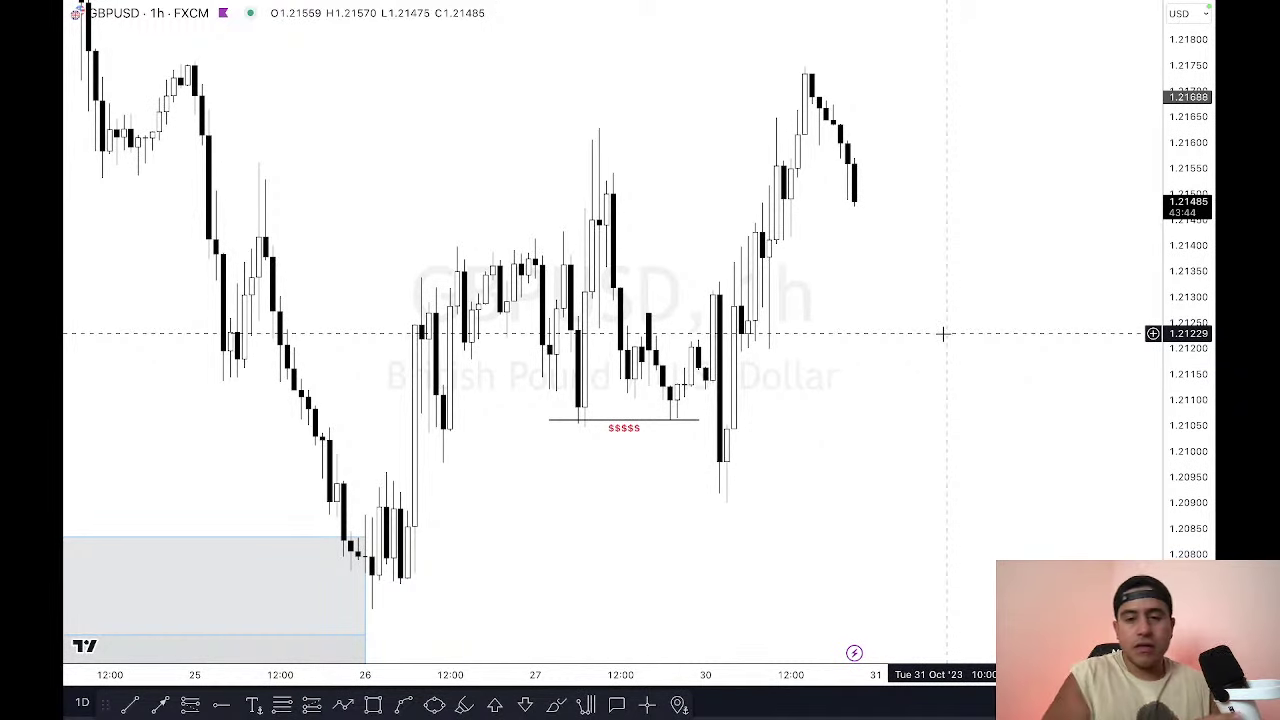
# Step: Switch the GBPUSD chart to the 15-minute timeframe
pyautogui.moveTo(906, 349); pyautogui.dragTo(899, 383)
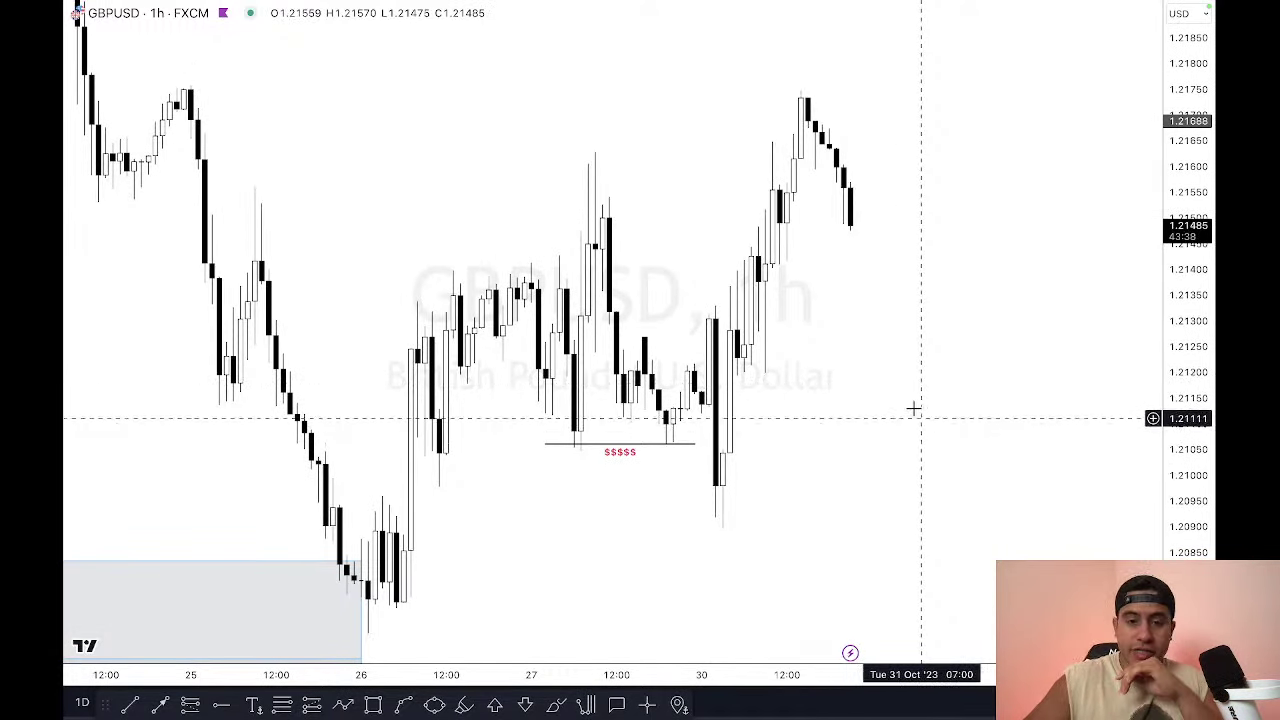
pyautogui.moveTo(815, 459); pyautogui.dragTo(780, 471)
pyautogui.write('15')
pyautogui.press('Return')
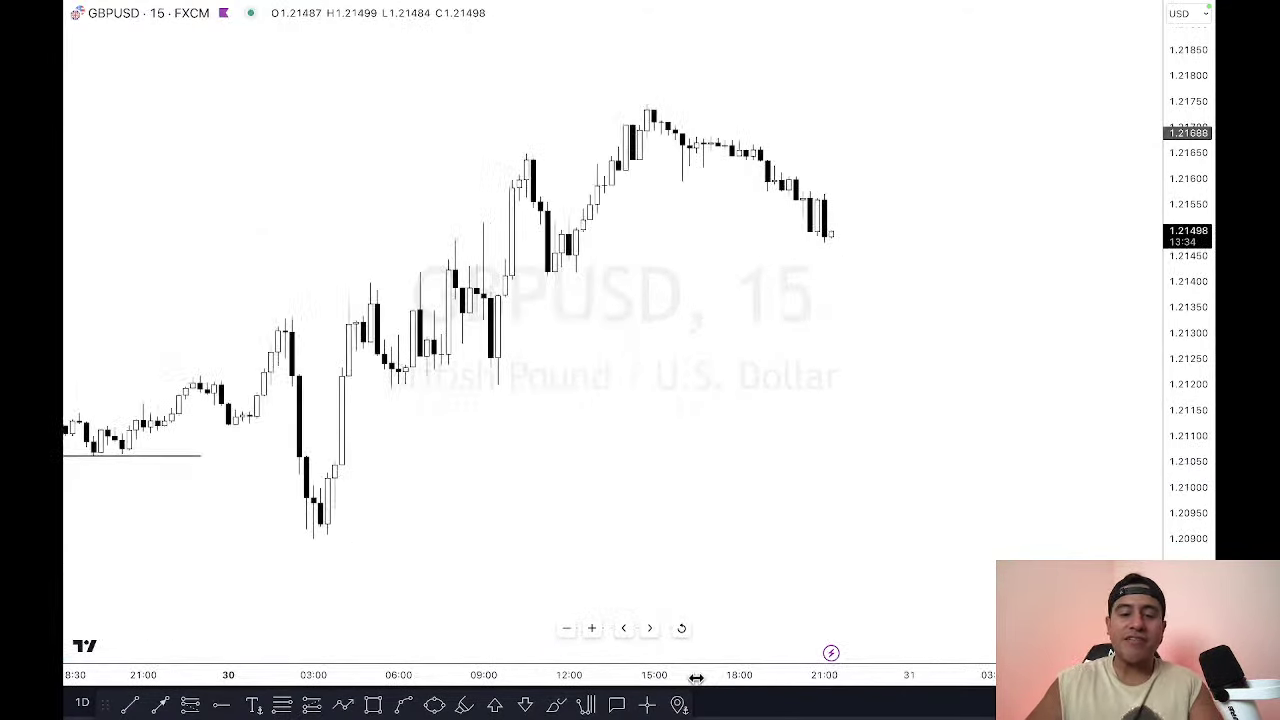
# Step: Draw a rectangle zone from 1.21193 to 1.20899 starting at 30 October 02:30 and set its border to light blue
pyautogui.moveTo(696, 678); pyautogui.dragTo(903, 678)
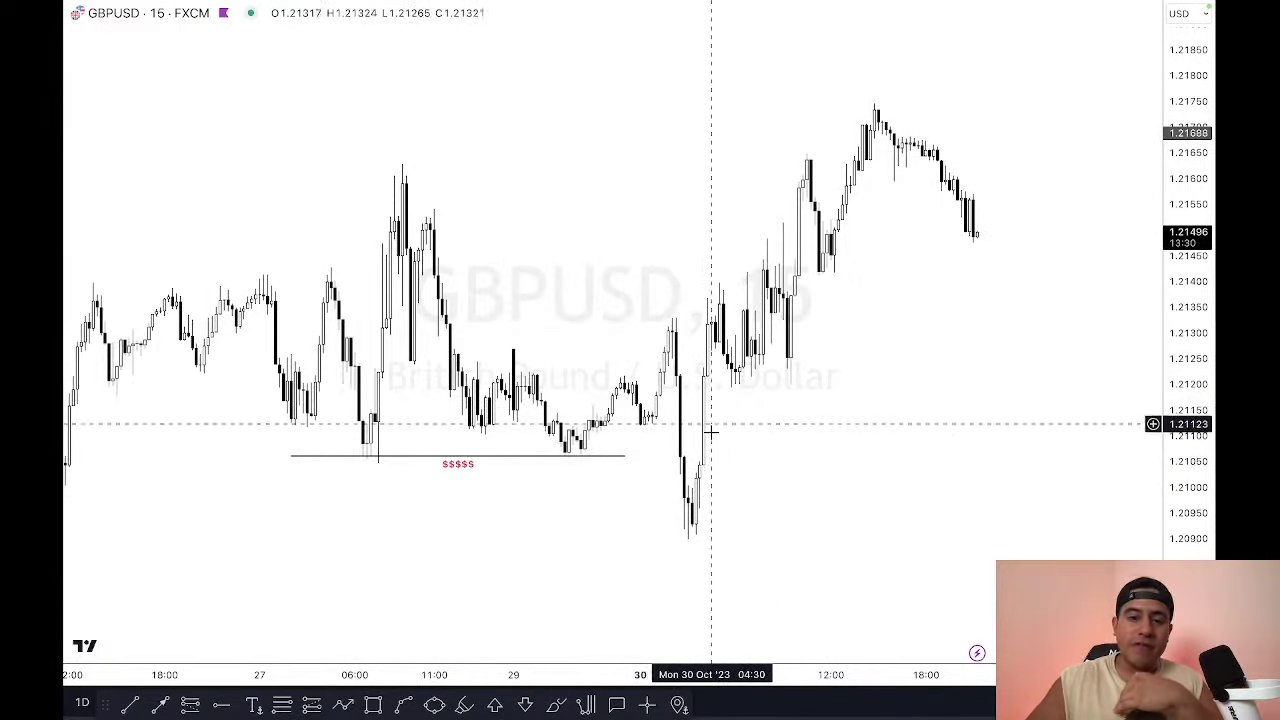
pyautogui.hscroll(3, 711, 430)
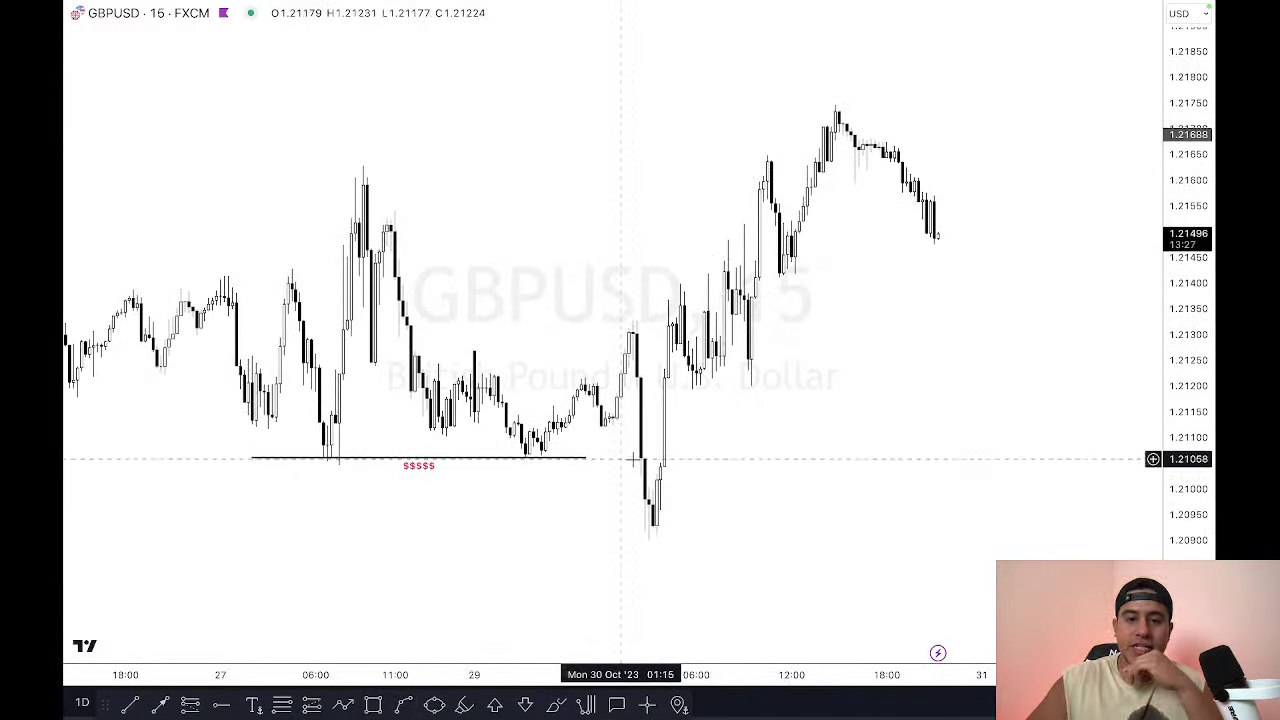
pyautogui.moveTo(368, 713)
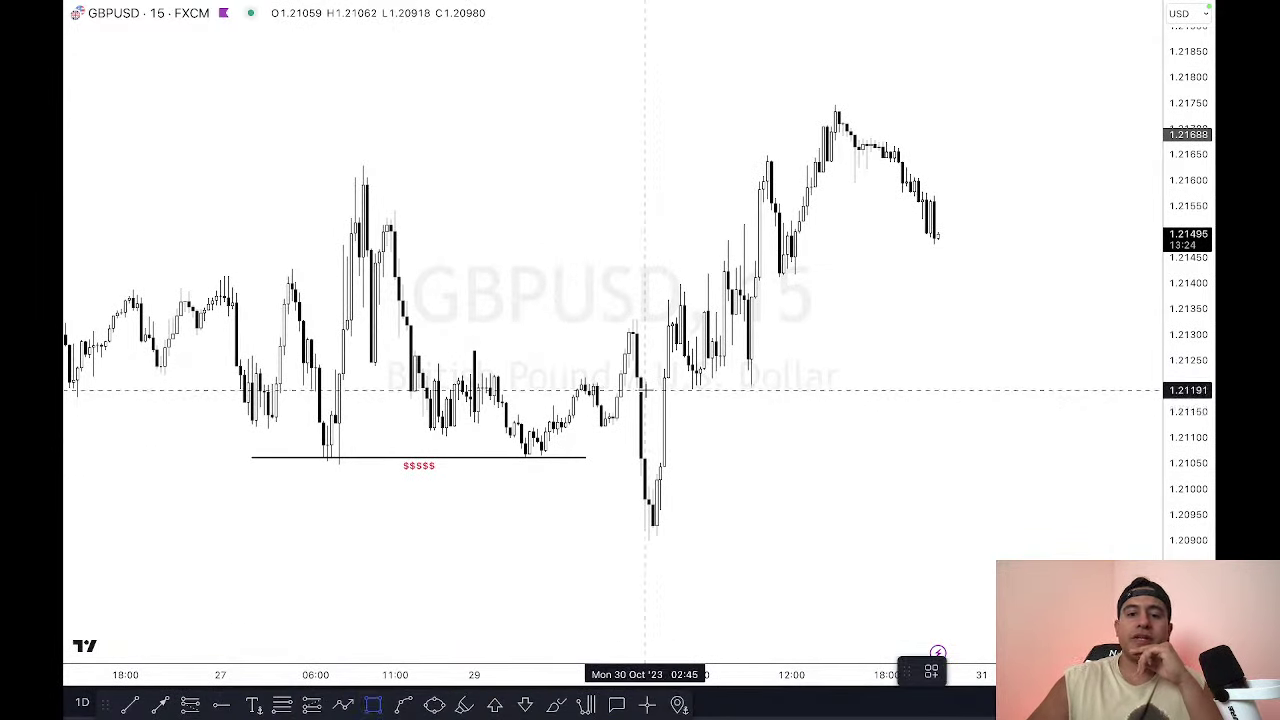
pyautogui.moveTo(640, 389); pyautogui.dragTo(1136, 540)
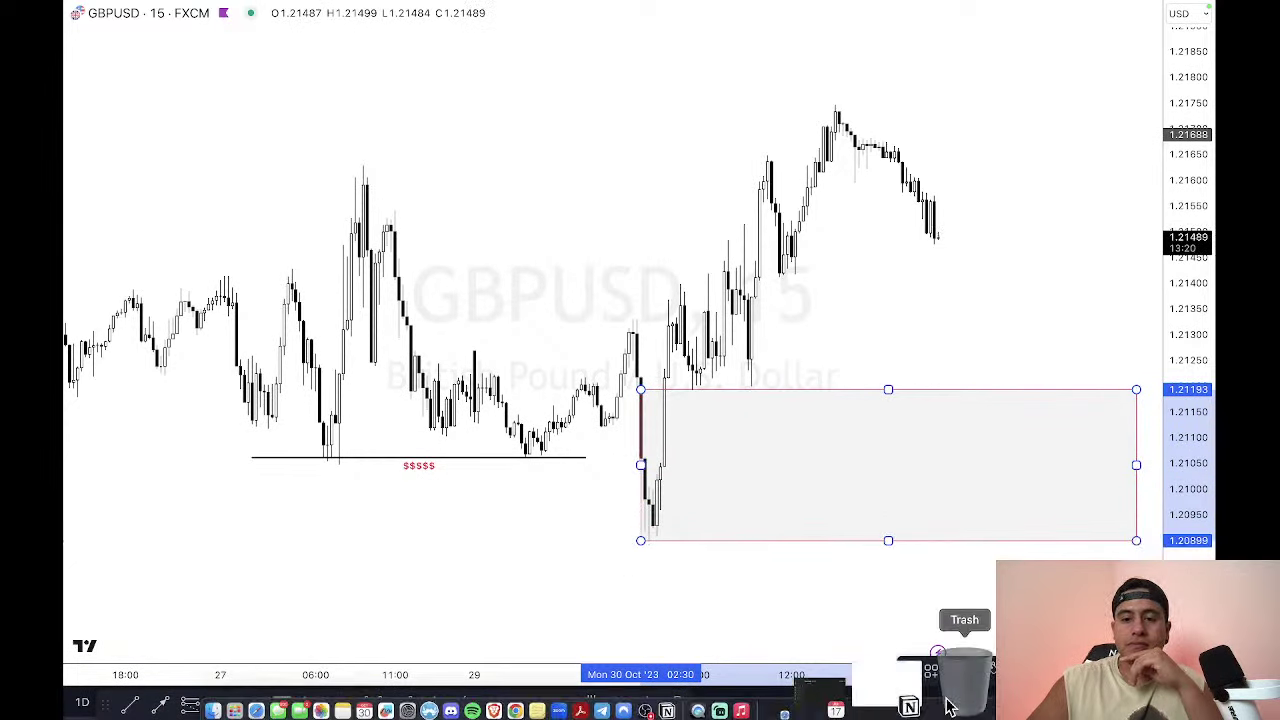
pyautogui.click(961, 668)
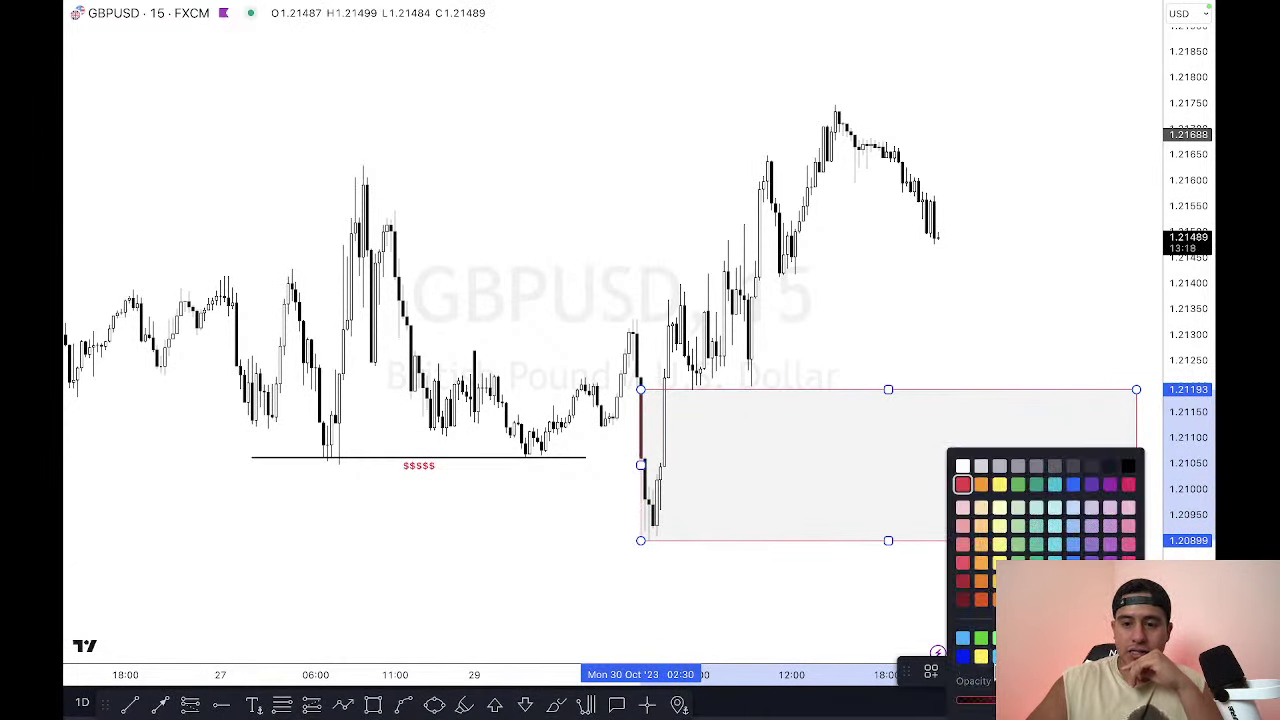
pyautogui.click(900, 600)
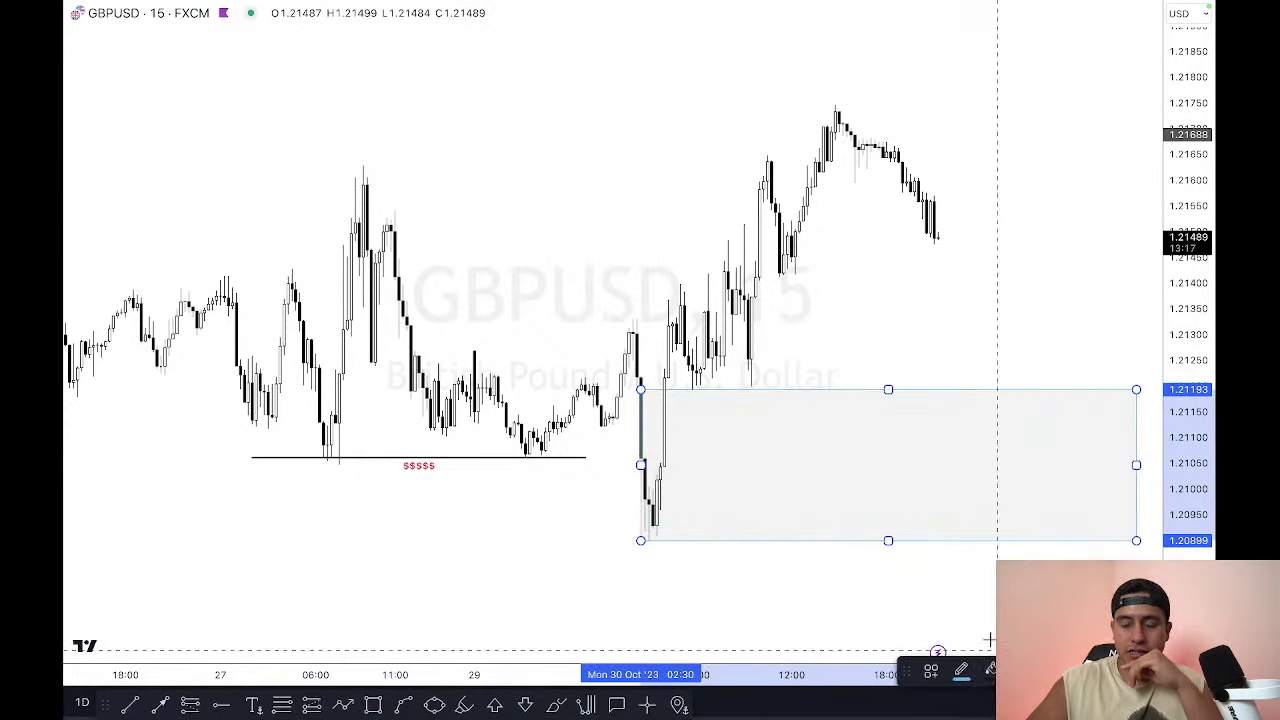
# Step: Switch to OBS and put the Fullscreen Webcam scene on air
pyautogui.moveTo(701, 718)
pyautogui.click(740, 700)
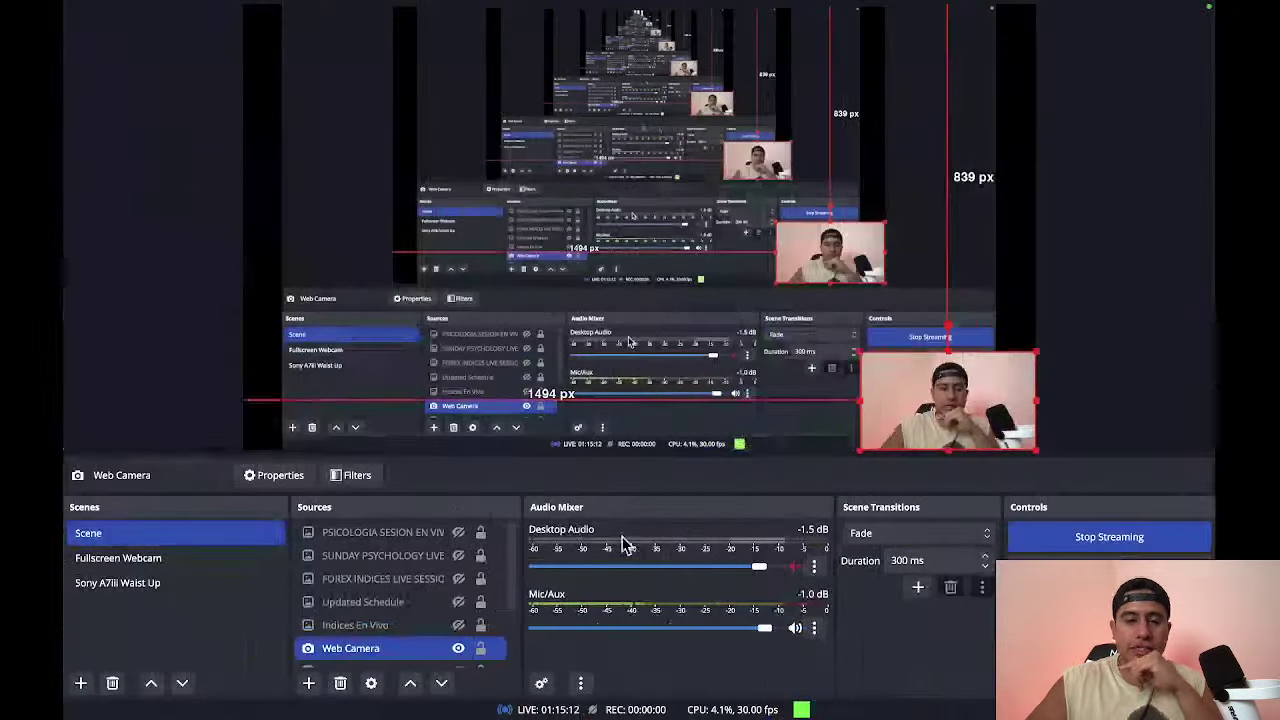
pyautogui.click(232, 560)
pyautogui.click(232, 580)
pyautogui.click(232, 560)
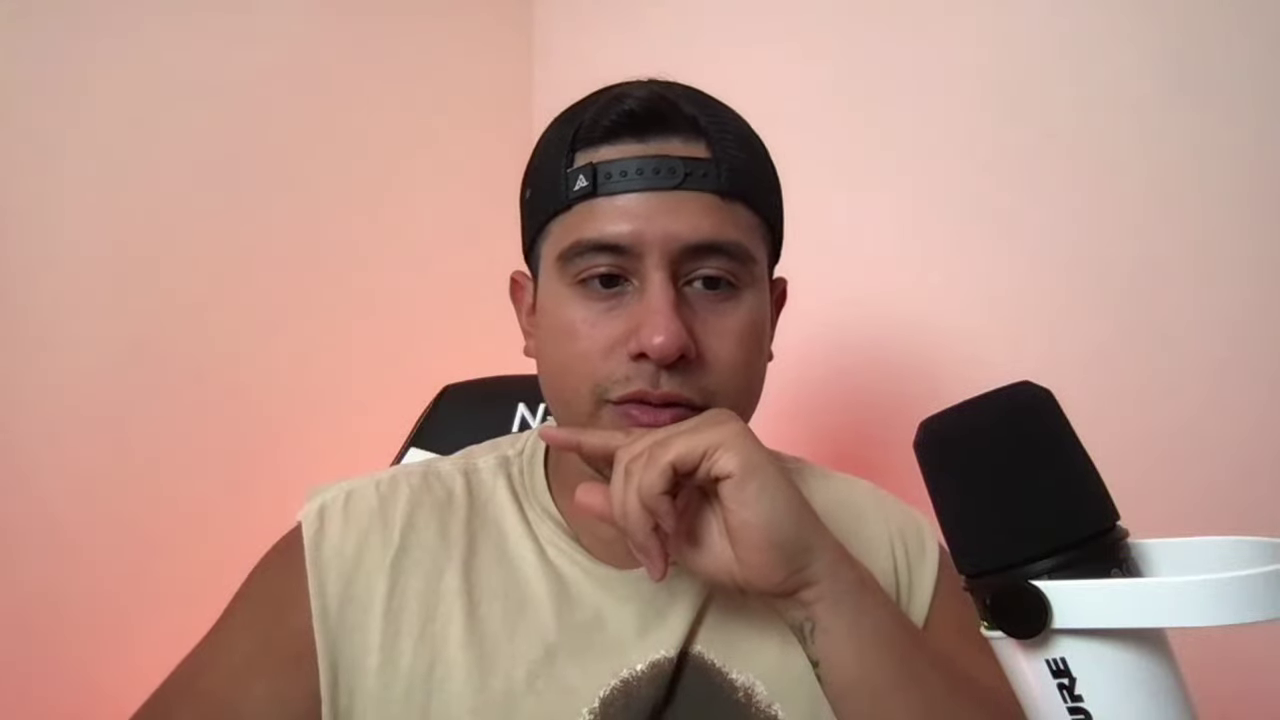
# Step: Restore the scene named Scene in OBS and return to the GBPUSD chart in TradingView
pyautogui.click(228, 537)
pyautogui.click(443, 580)
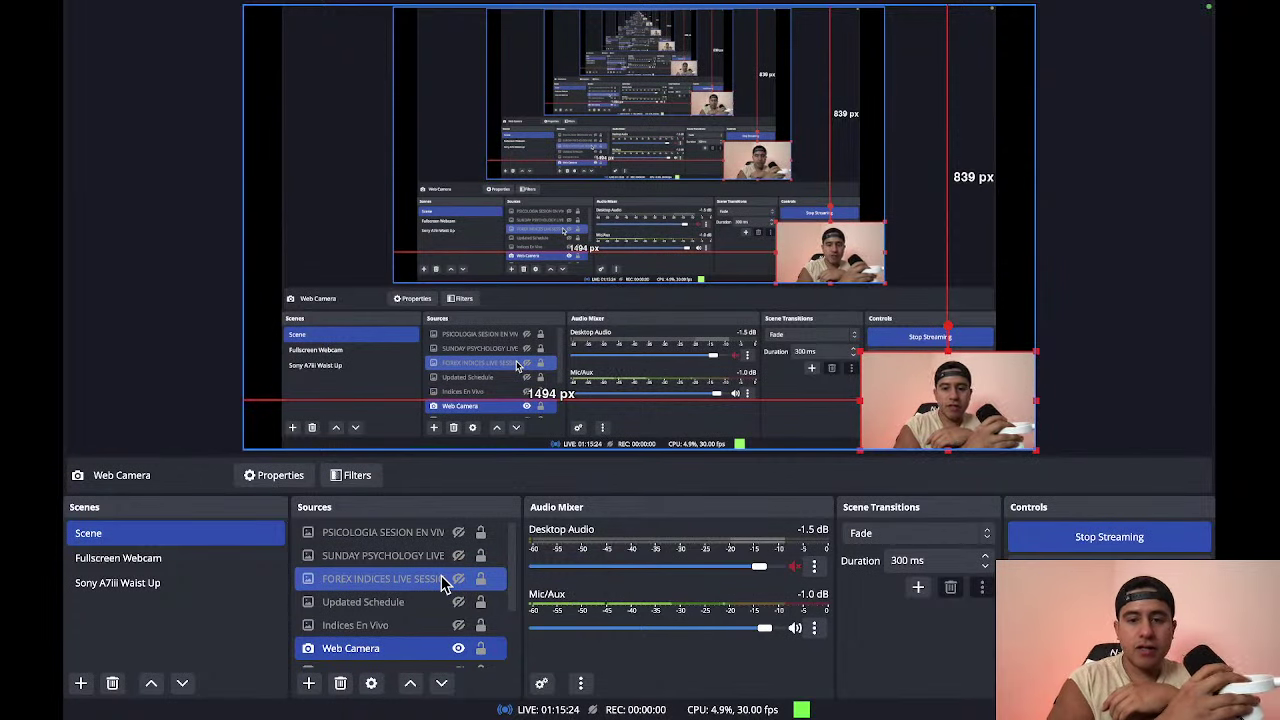
pyautogui.moveTo(740, 712)
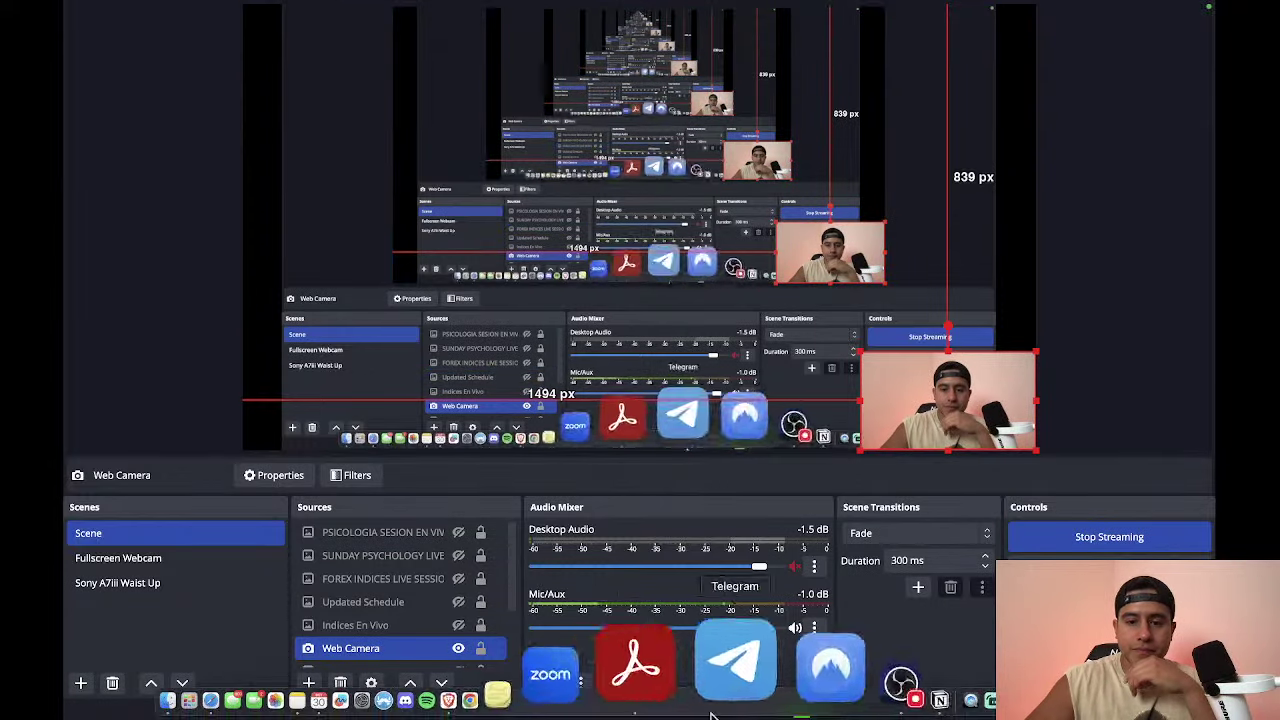
pyautogui.click(614, 686)
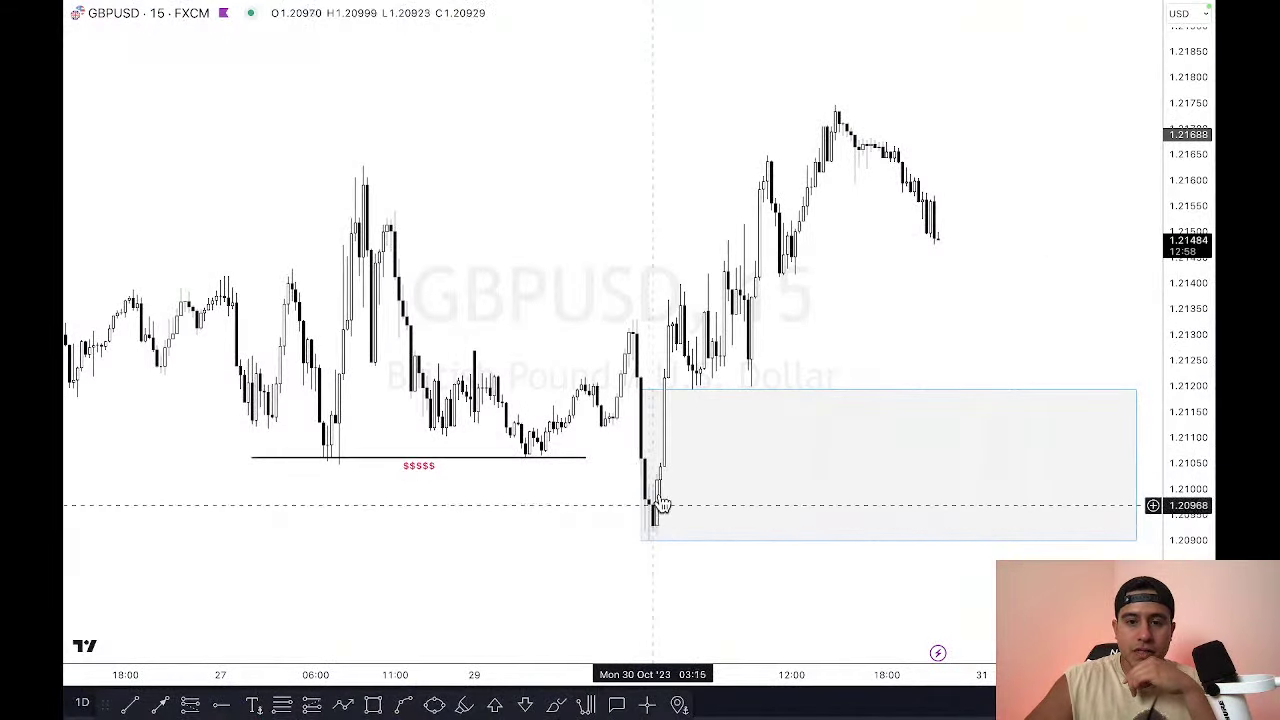
# Step: Send the grey rectangle zone to the back of the chart's visual order
pyautogui.click(771, 400)
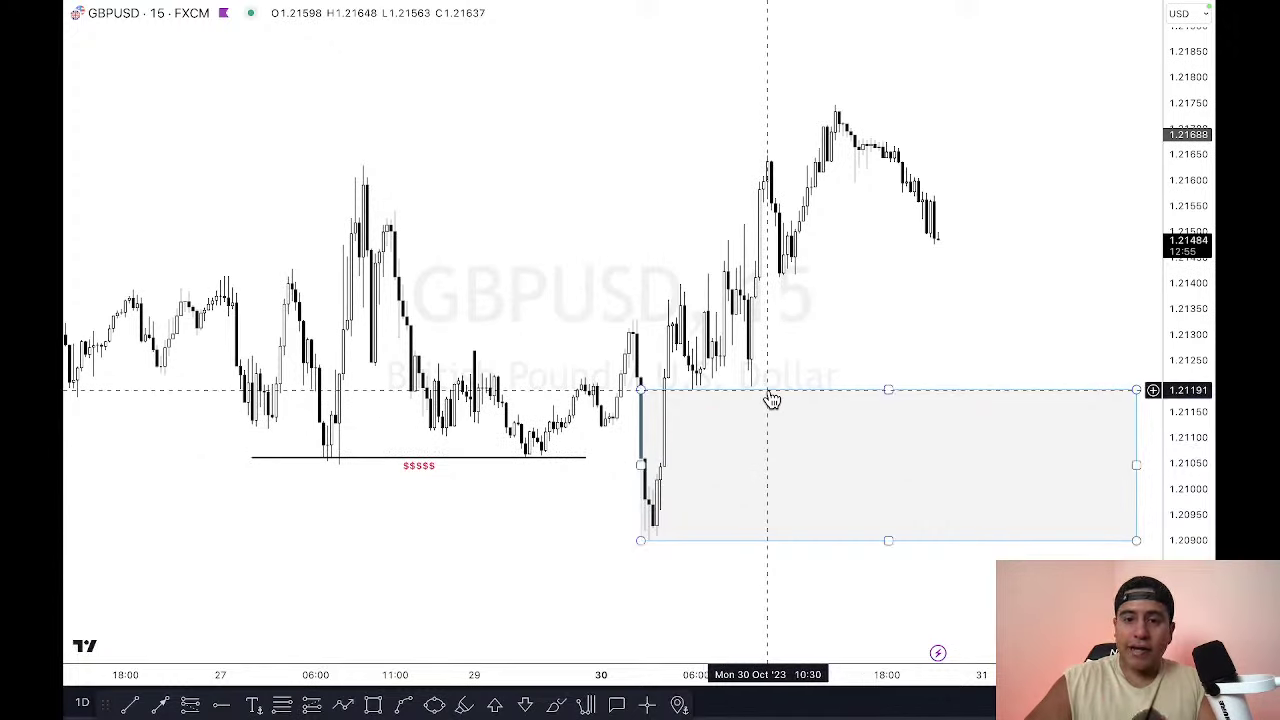
pyautogui.doubleClick(766, 390)
pyautogui.click(757, 500)
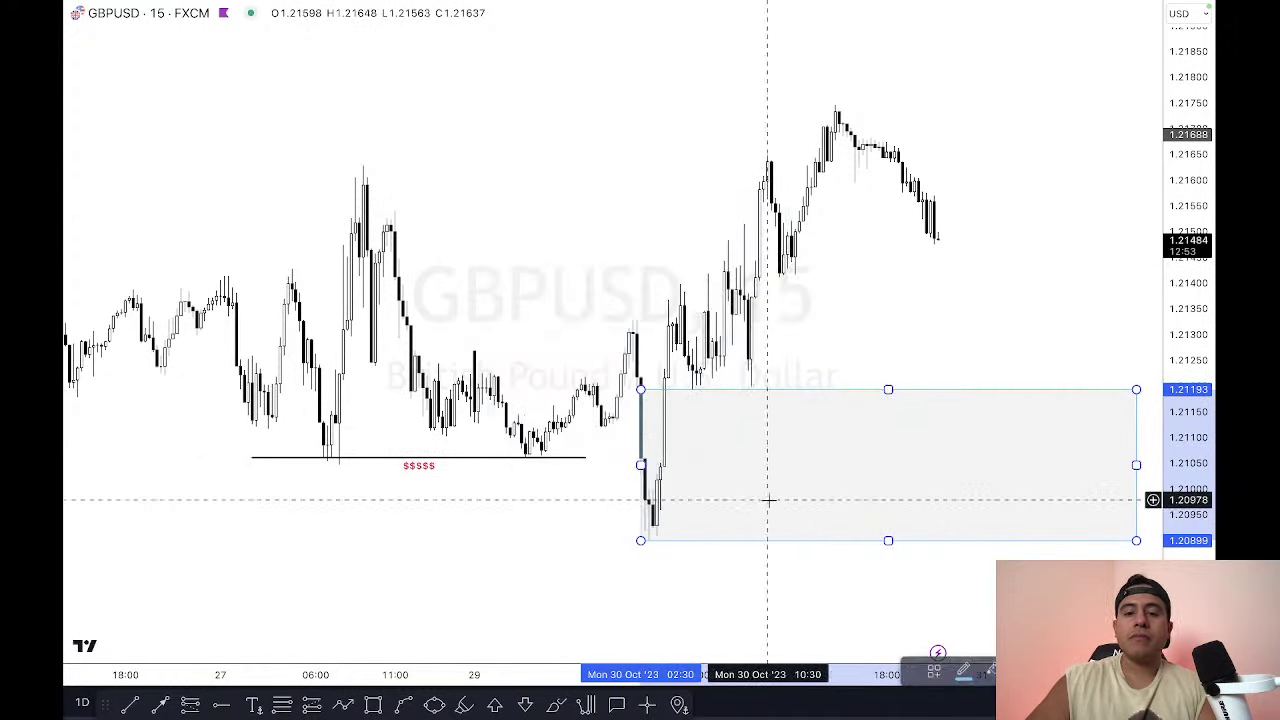
pyautogui.rightClick(885, 400)
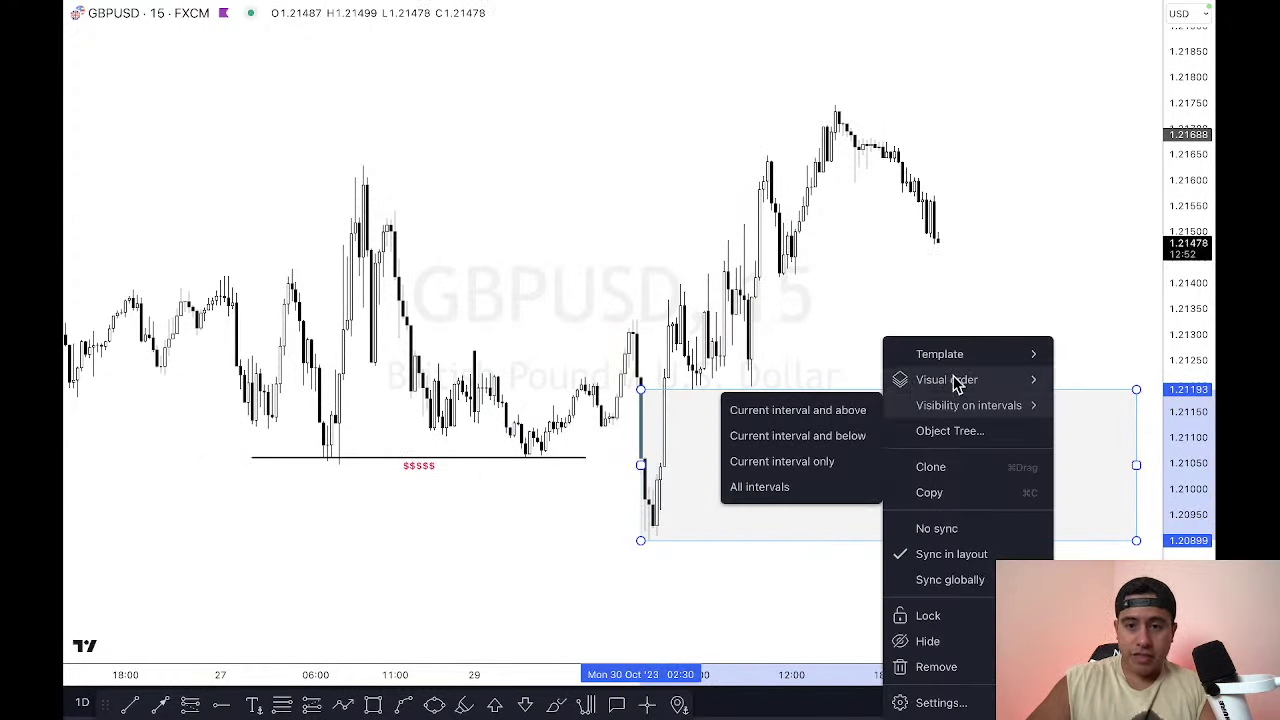
pyautogui.moveTo(1010, 385)
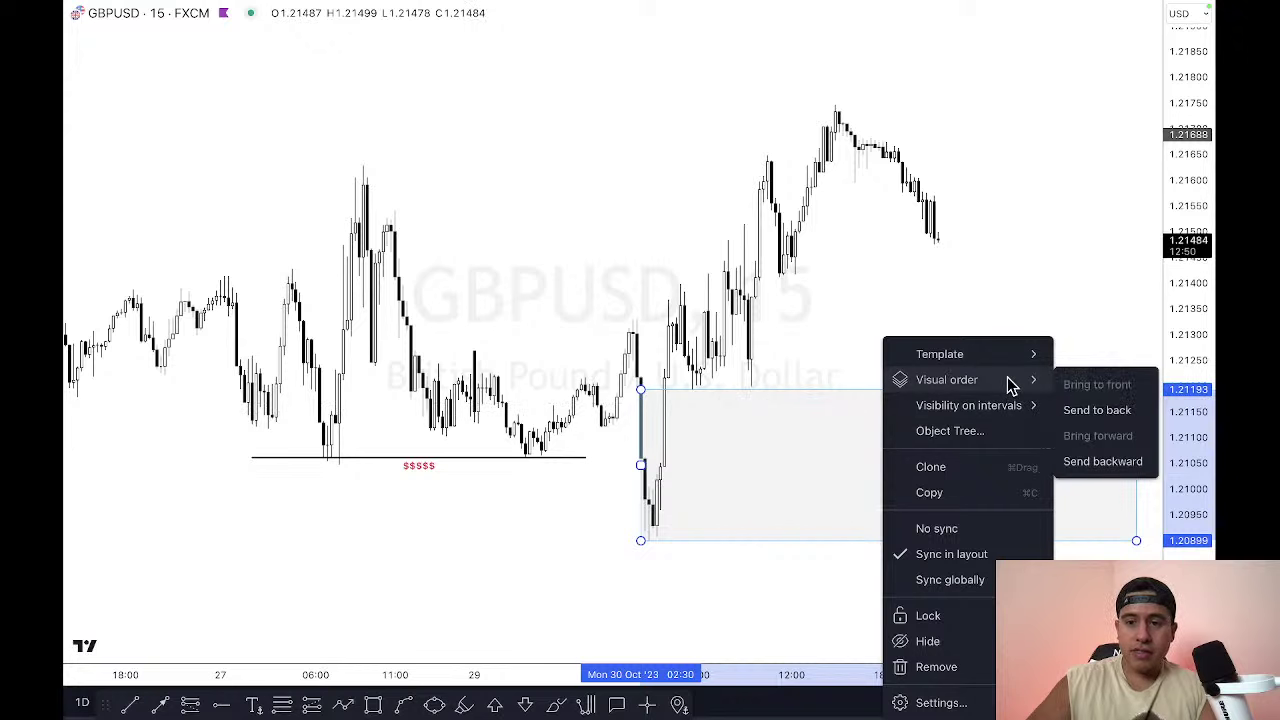
pyautogui.click(1097, 410)
pyautogui.moveTo(1077, 346); pyautogui.dragTo(986, 363)
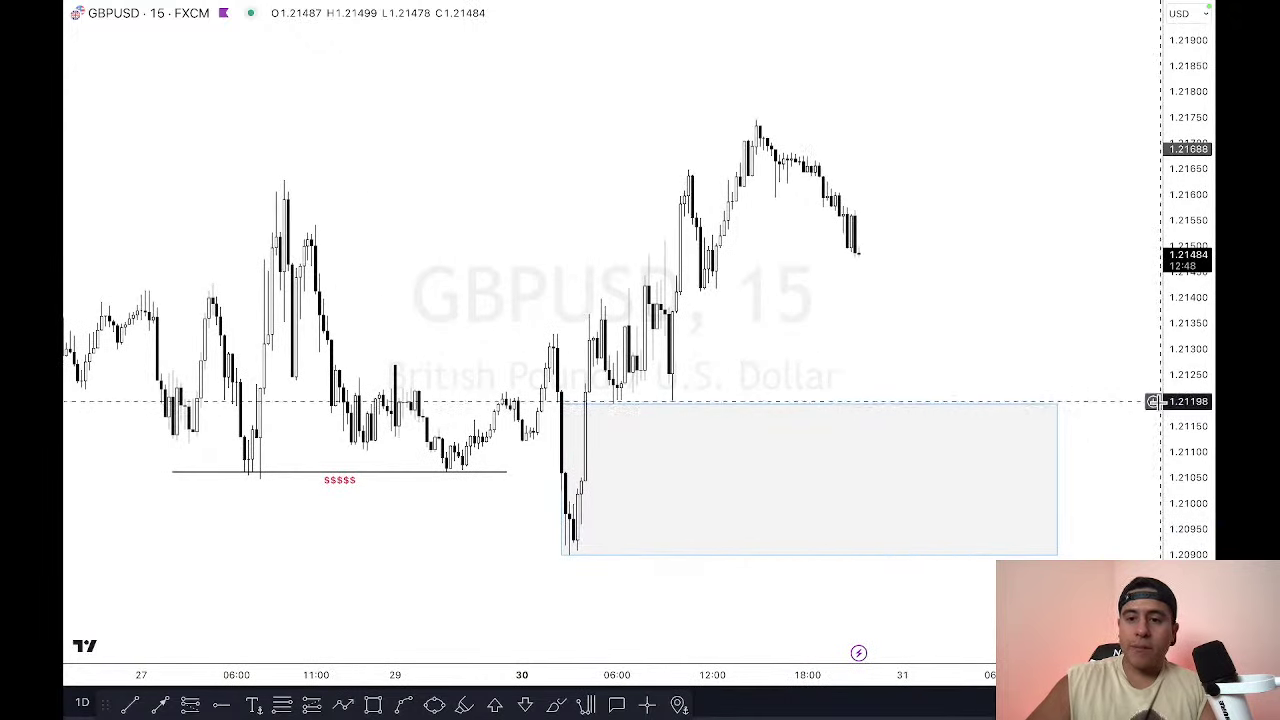
# Step: Draw a Fibonacci retracement on GBPUSD from the 30 October low at 1.20899 up to the high at 1.21746
pyautogui.click(1153, 403)
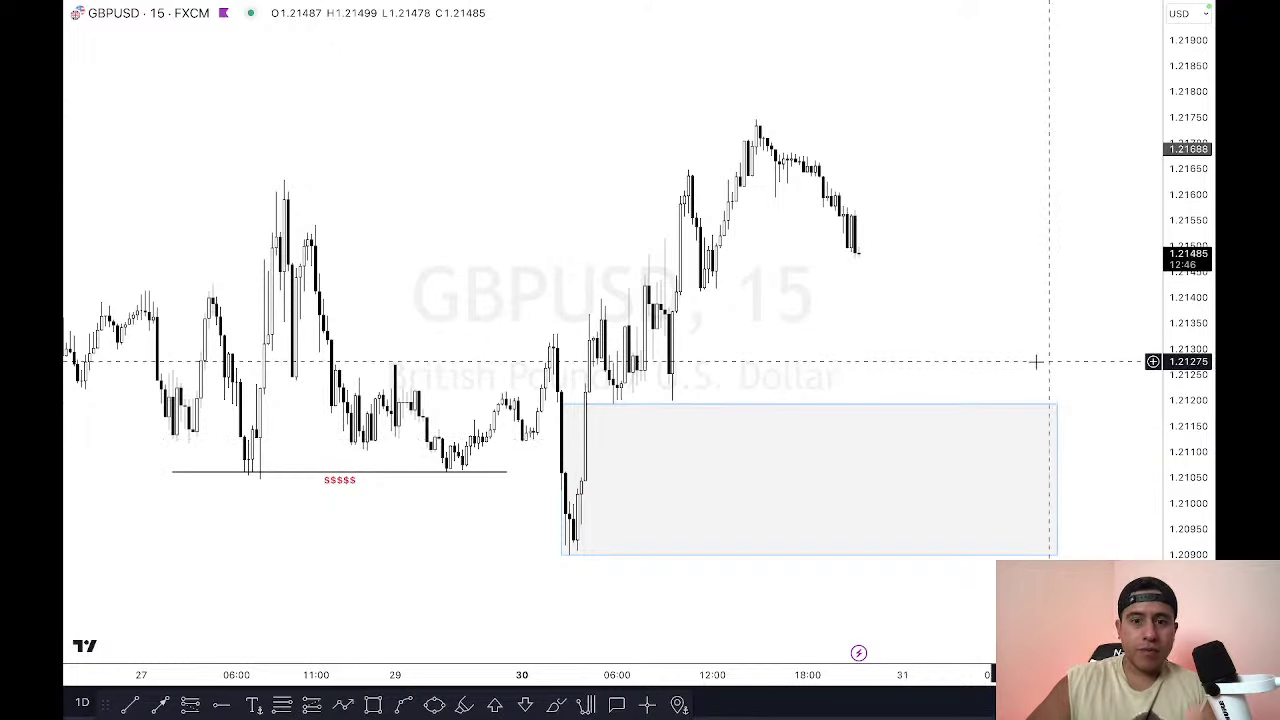
pyautogui.click(285, 705)
pyautogui.click(551, 554)
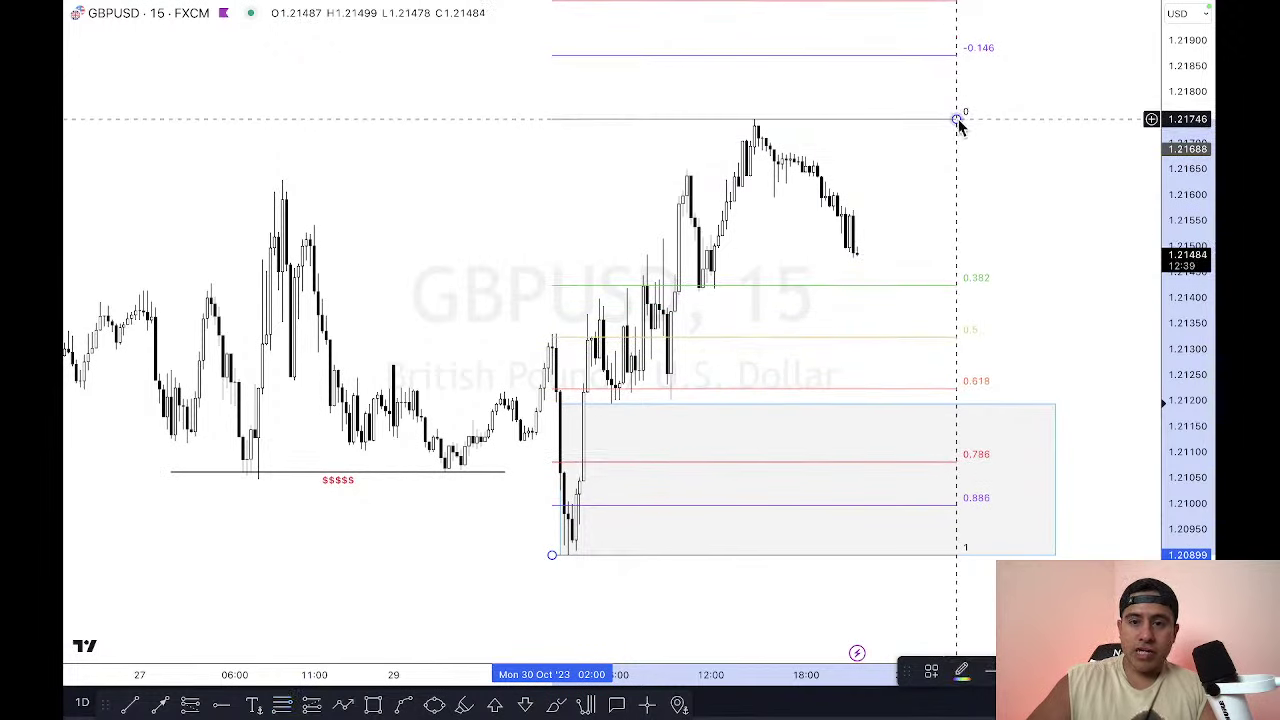
pyautogui.click(957, 120)
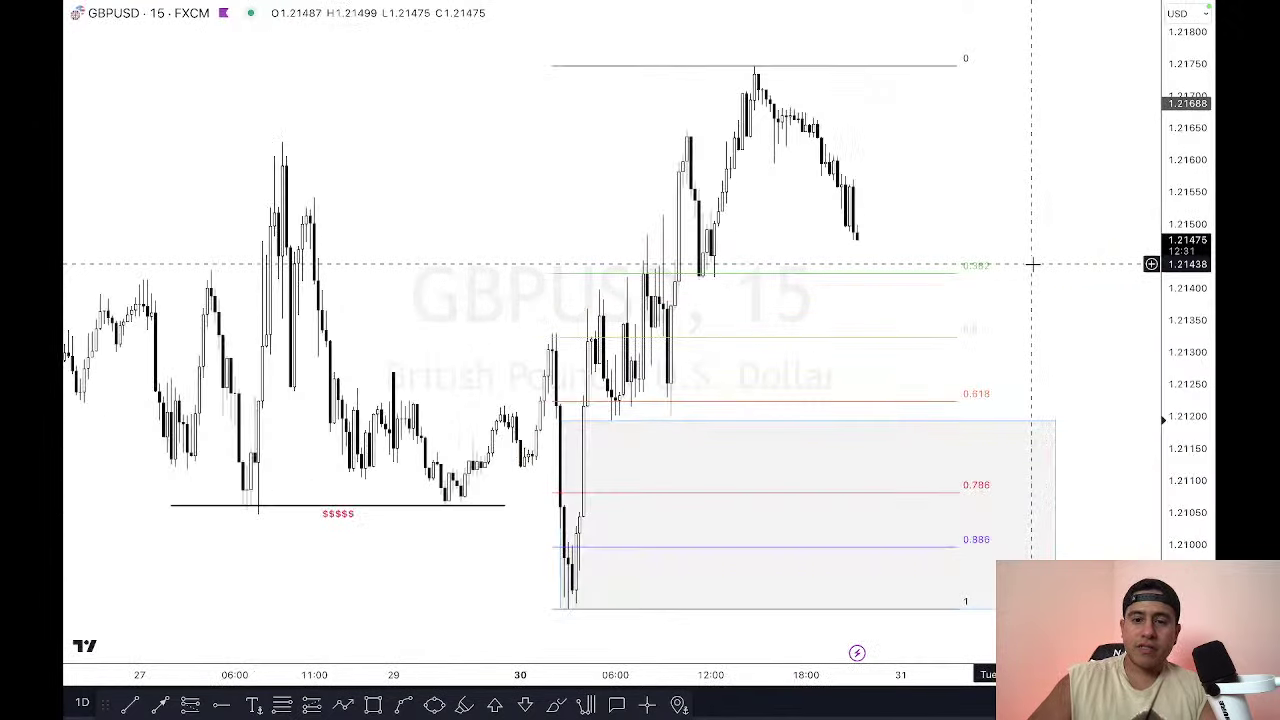
# Step: Split the layout into two side-by-side charts showing EURUSD and GBPUSD in full-screen view
pyautogui.press('Escape')
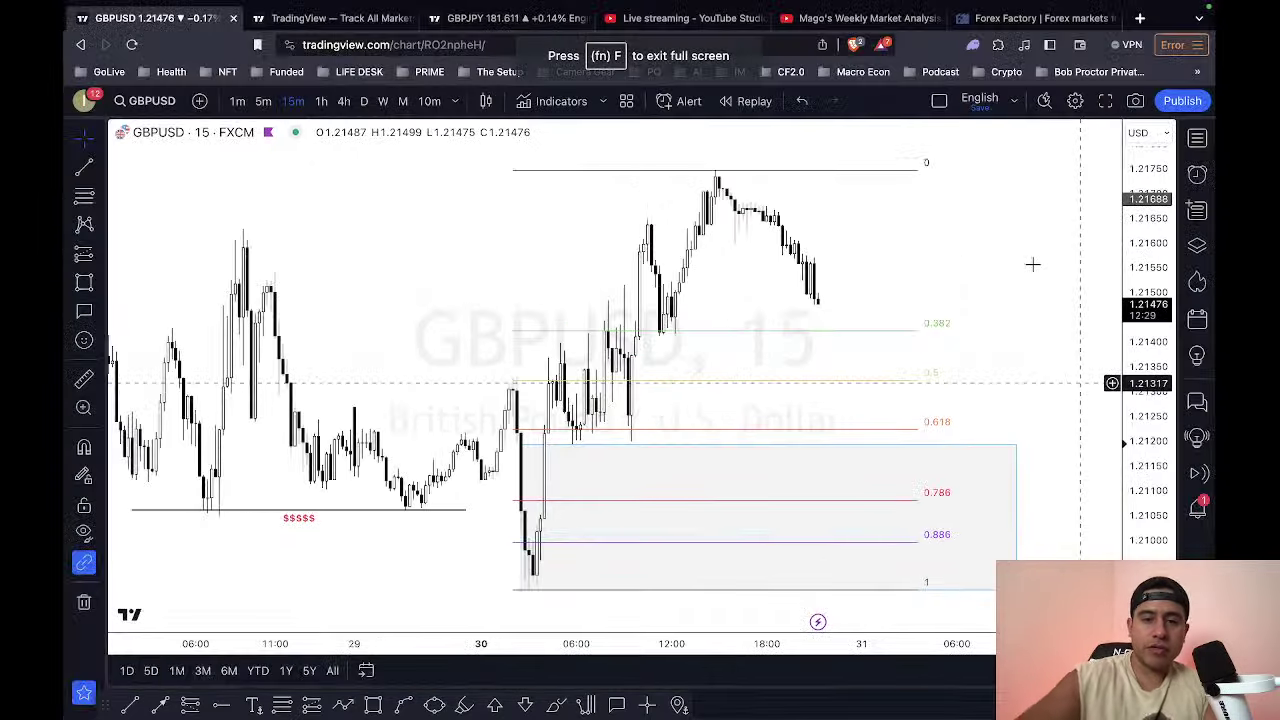
pyautogui.click(945, 104)
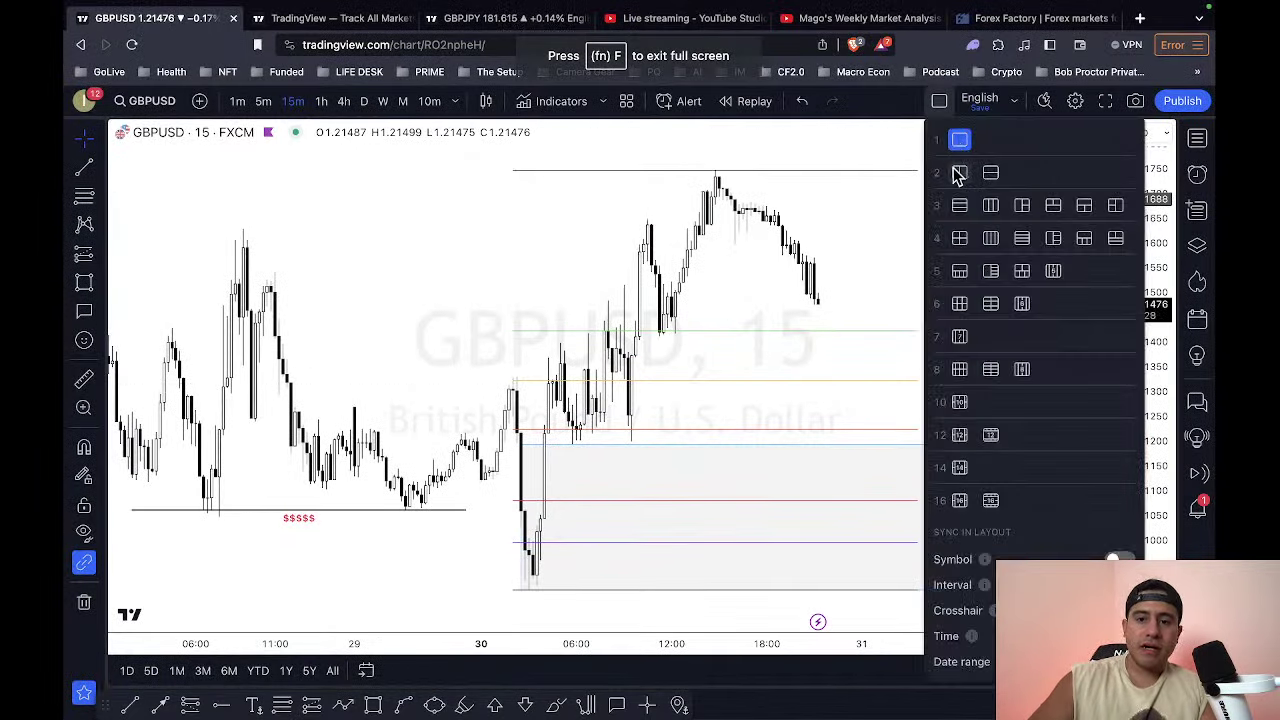
pyautogui.click(958, 174)
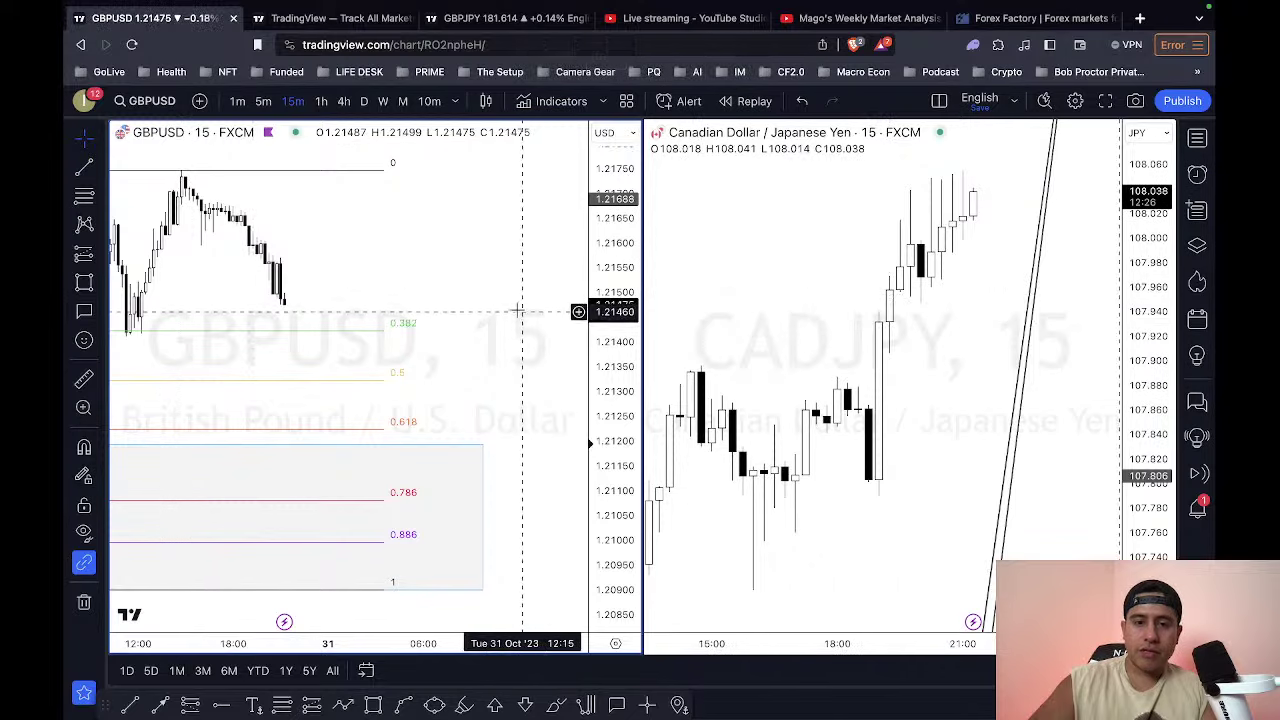
pyautogui.click(723, 297)
pyautogui.write('GBPUSD')
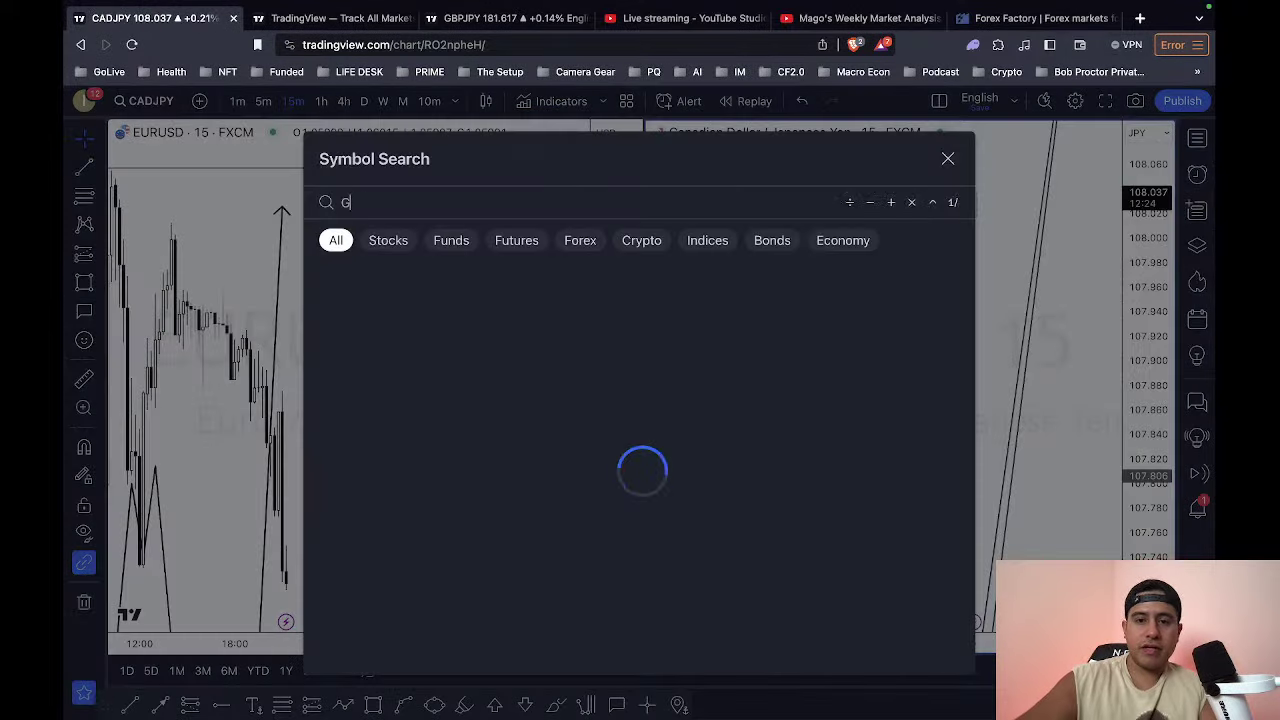
pyautogui.click(700, 280)
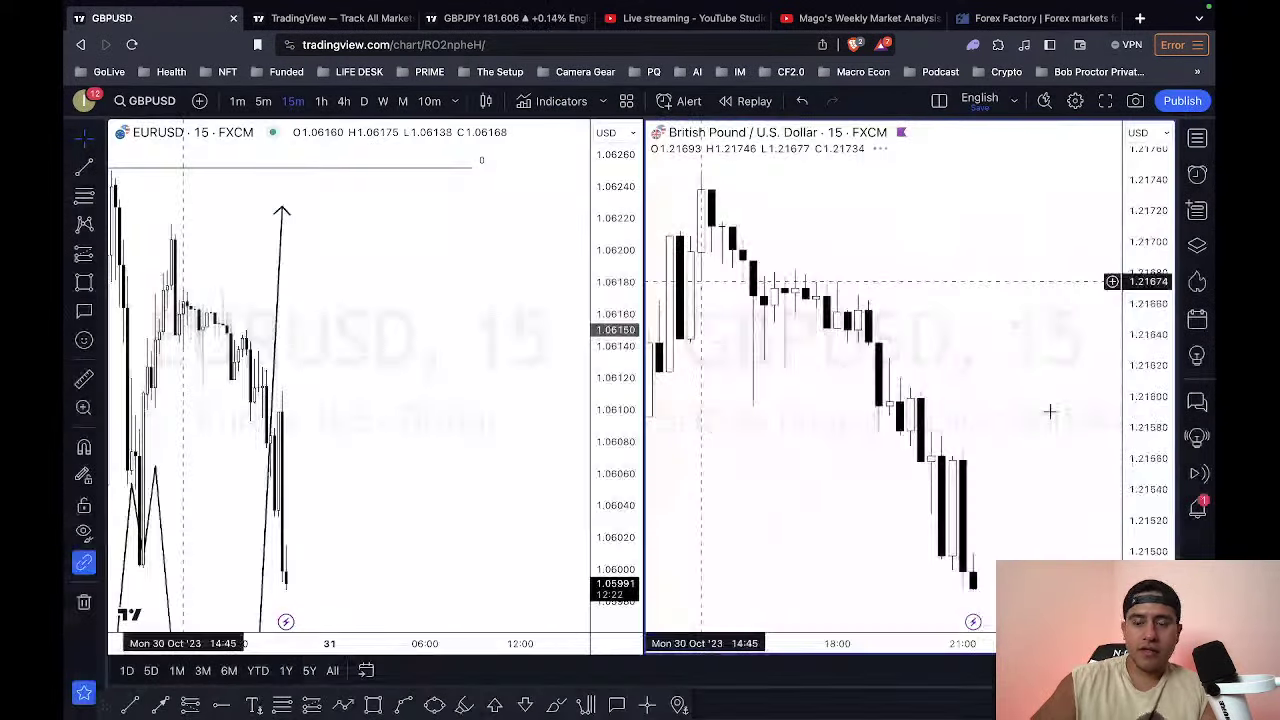
pyautogui.hotkey('shift', 'f')
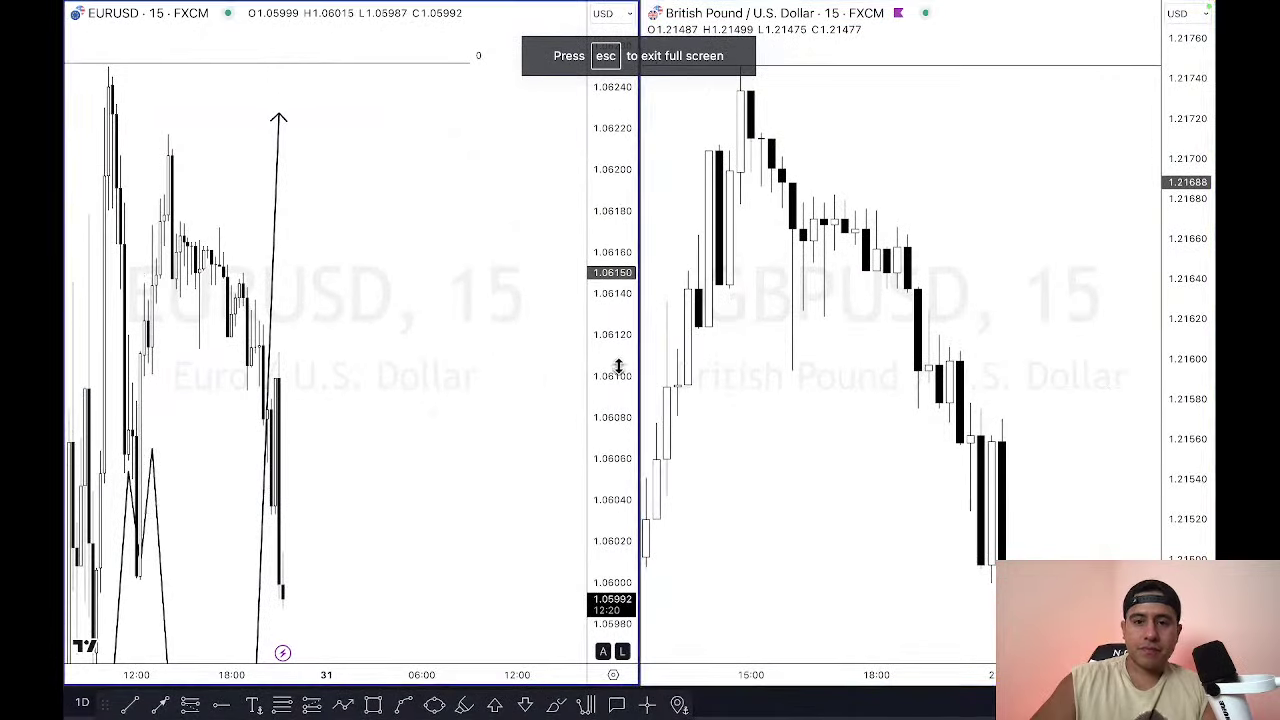
# Step: Delete the projected price path arrow and the Fibonacci retracement from the EURUSD chart
pyautogui.moveTo(614, 366); pyautogui.dragTo(611, 594)
pyautogui.scroll(-3, 560, 460)
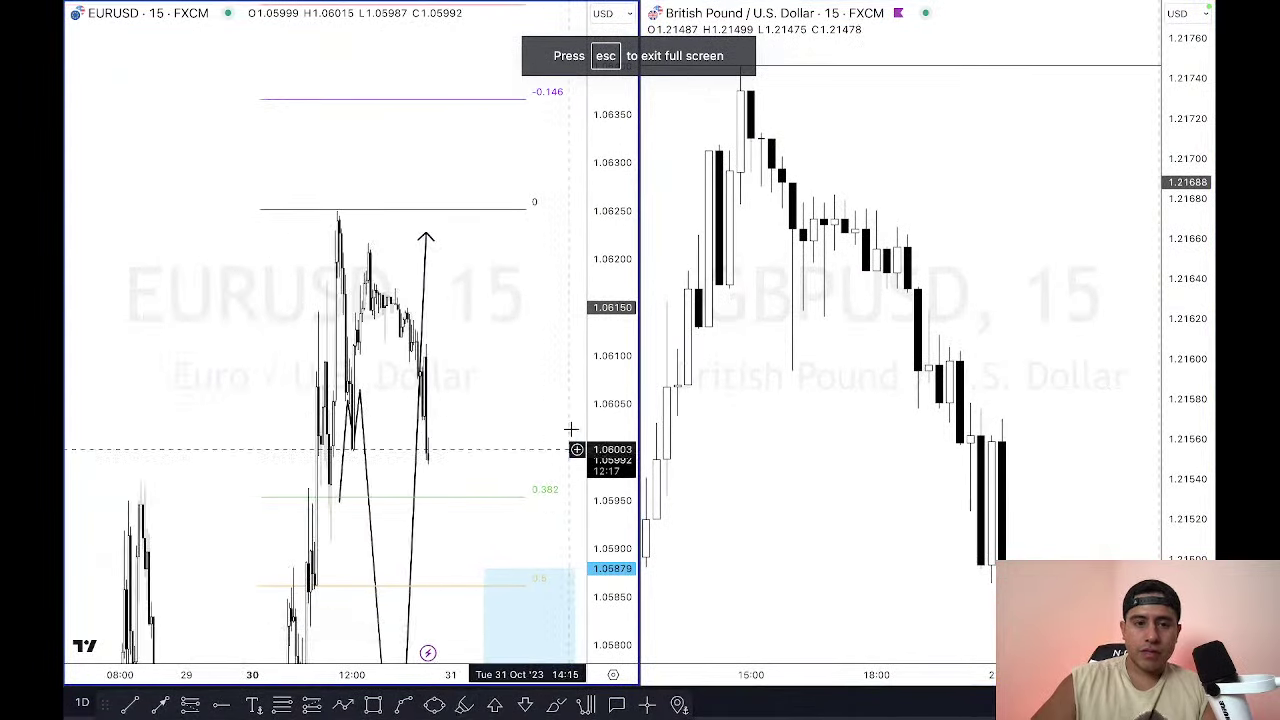
pyautogui.moveTo(610, 374); pyautogui.dragTo(591, 620)
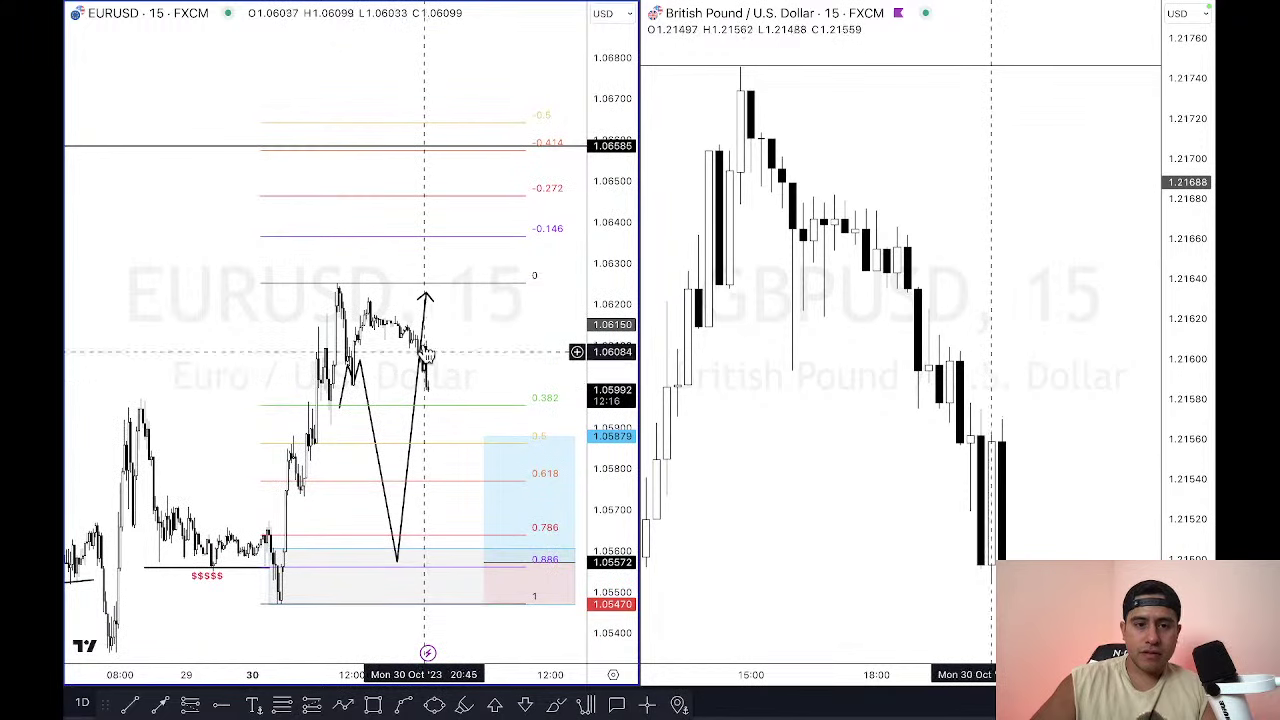
pyautogui.click(426, 299)
pyautogui.press('Delete')
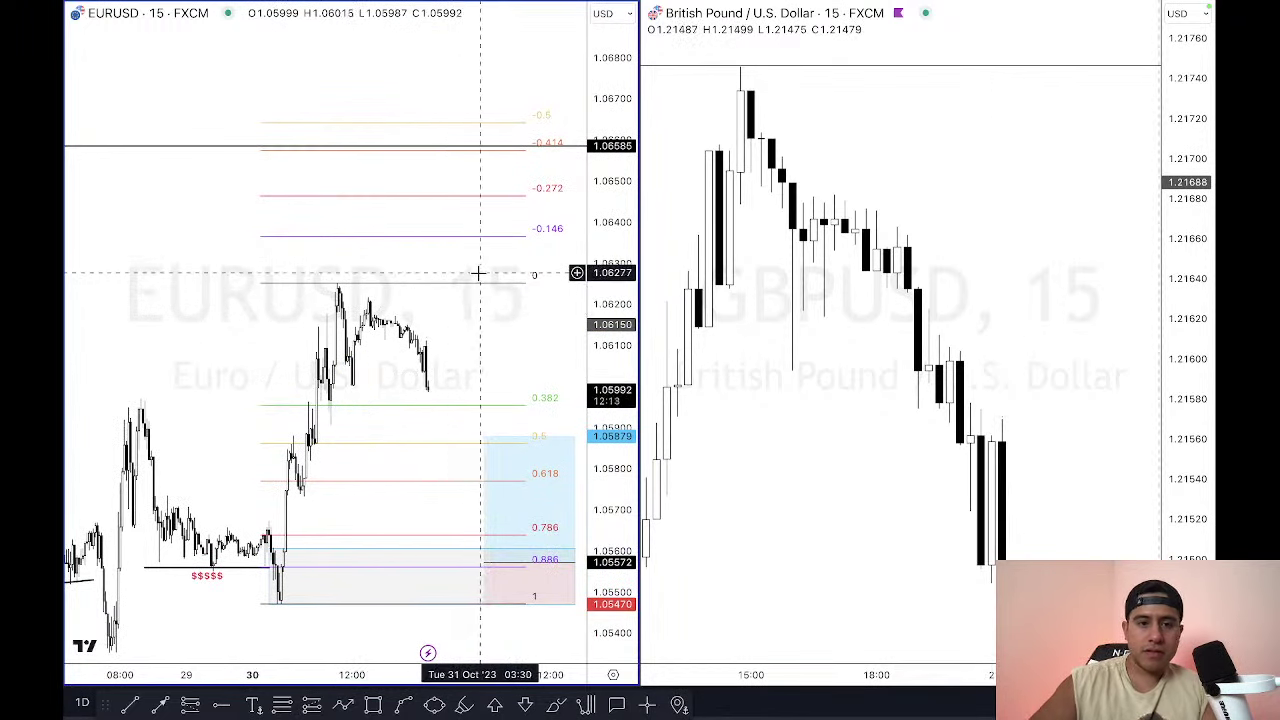
pyautogui.press('Delete')
# Step: Switch both charts to the 1-hour interval and frame the EURUSD demand zone and long position
pyautogui.click(511, 584)
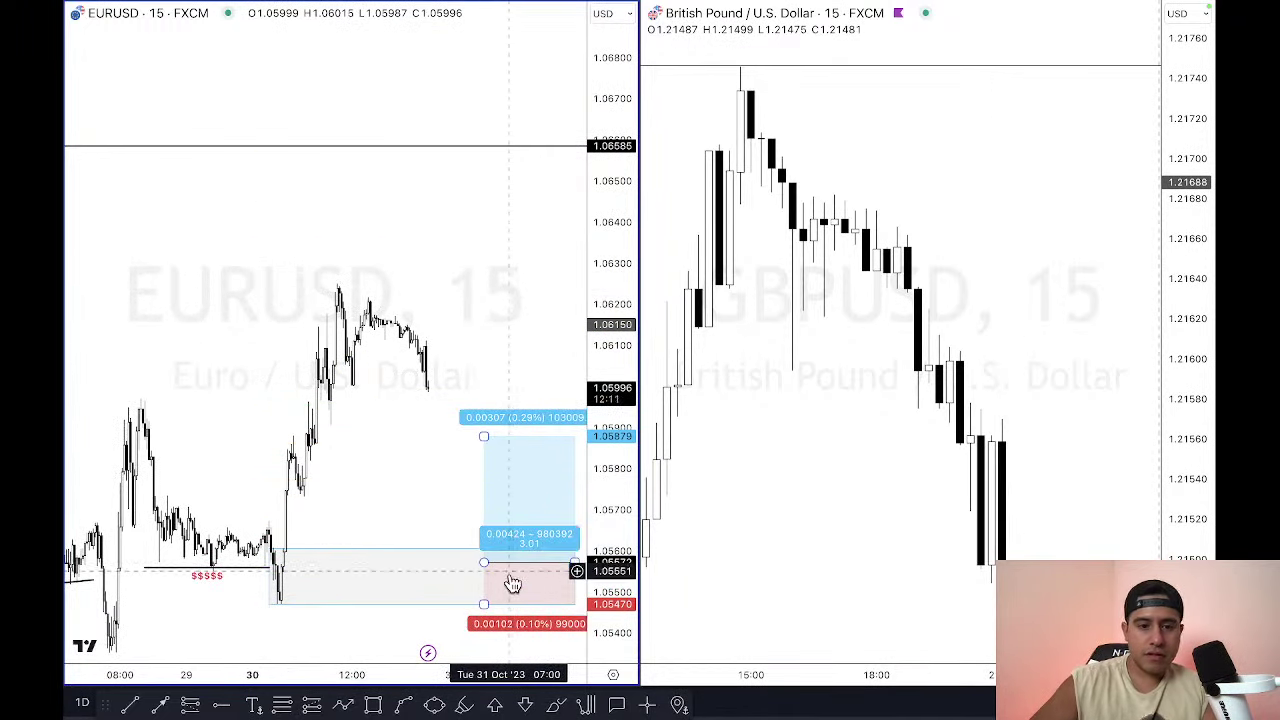
pyautogui.write('1h')
pyautogui.press('Return')
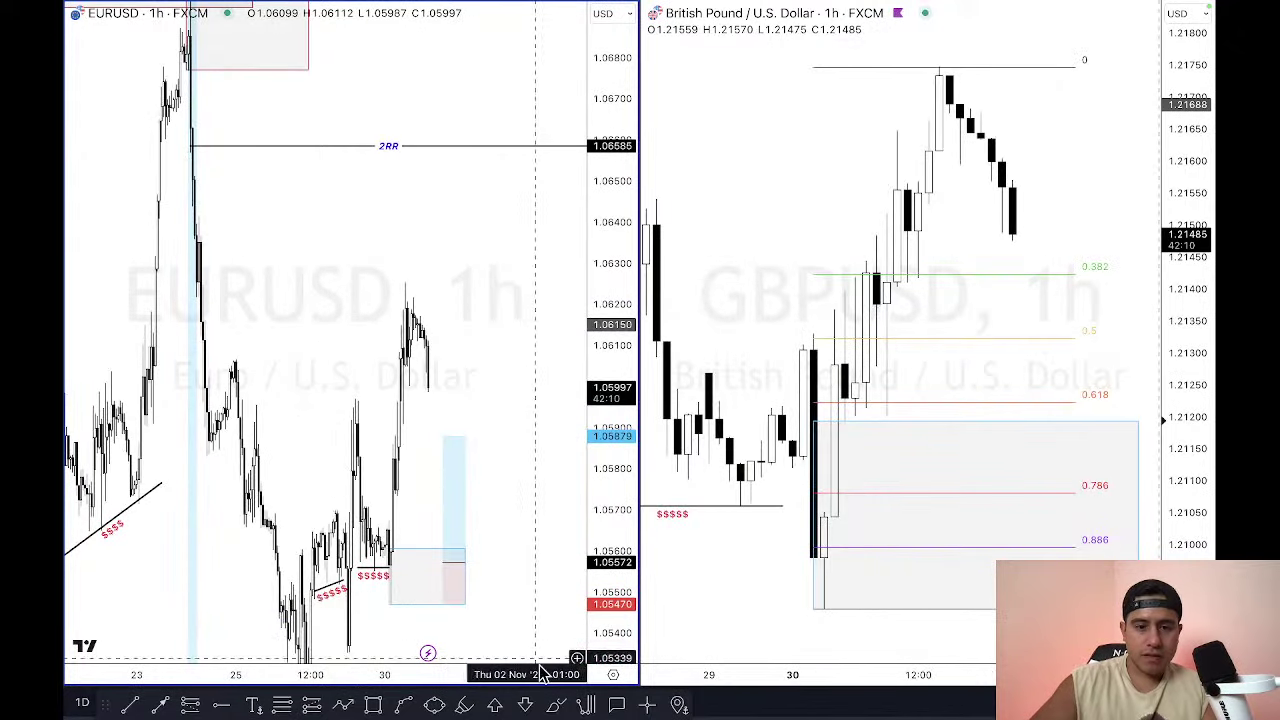
pyautogui.scroll(3, 467, 668)
pyautogui.scroll(2, 311, 457)
pyautogui.moveTo(311, 457)
pyautogui.mouseDown()
pyautogui.moveTo(605, 430)
pyautogui.moveTo(605, 228)
pyautogui.moveTo(569, 169)
pyautogui.moveTo(586, 160)
pyautogui.moveTo(483, 180)
pyautogui.mouseUp()
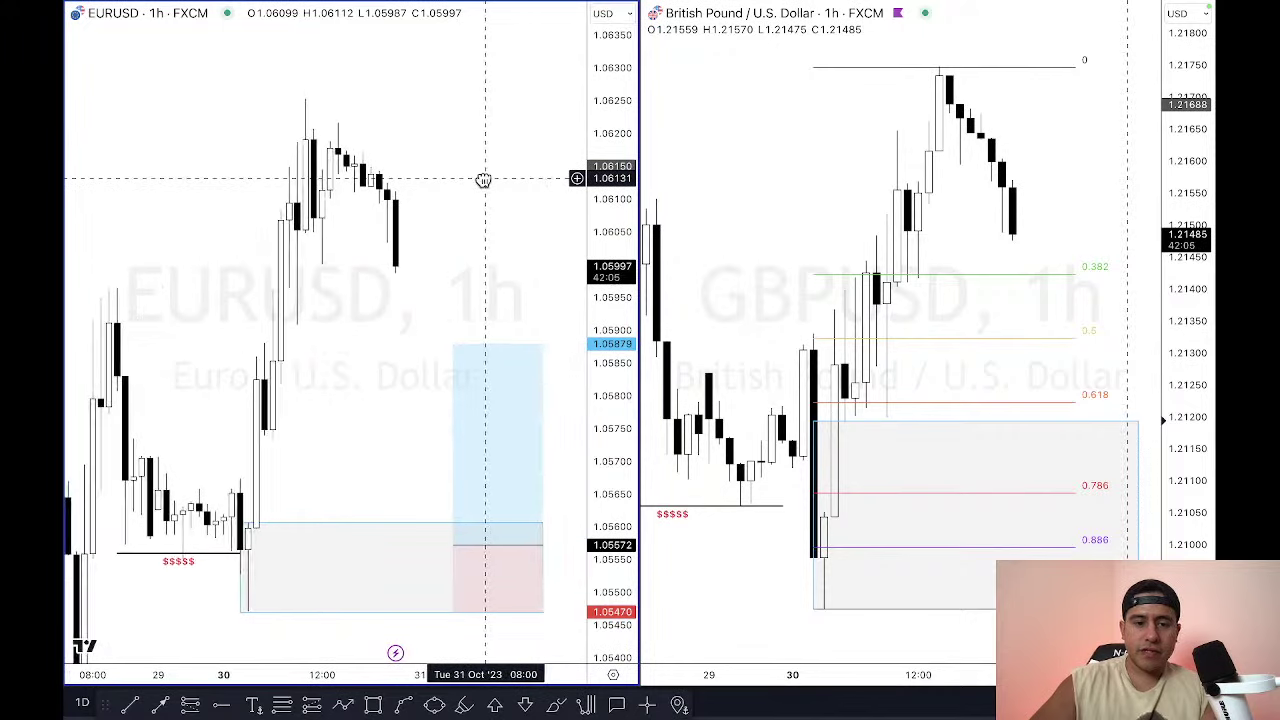
# Step: Delete the Fibonacci retracement from the GBPUSD chart
pyautogui.click(1070, 278)
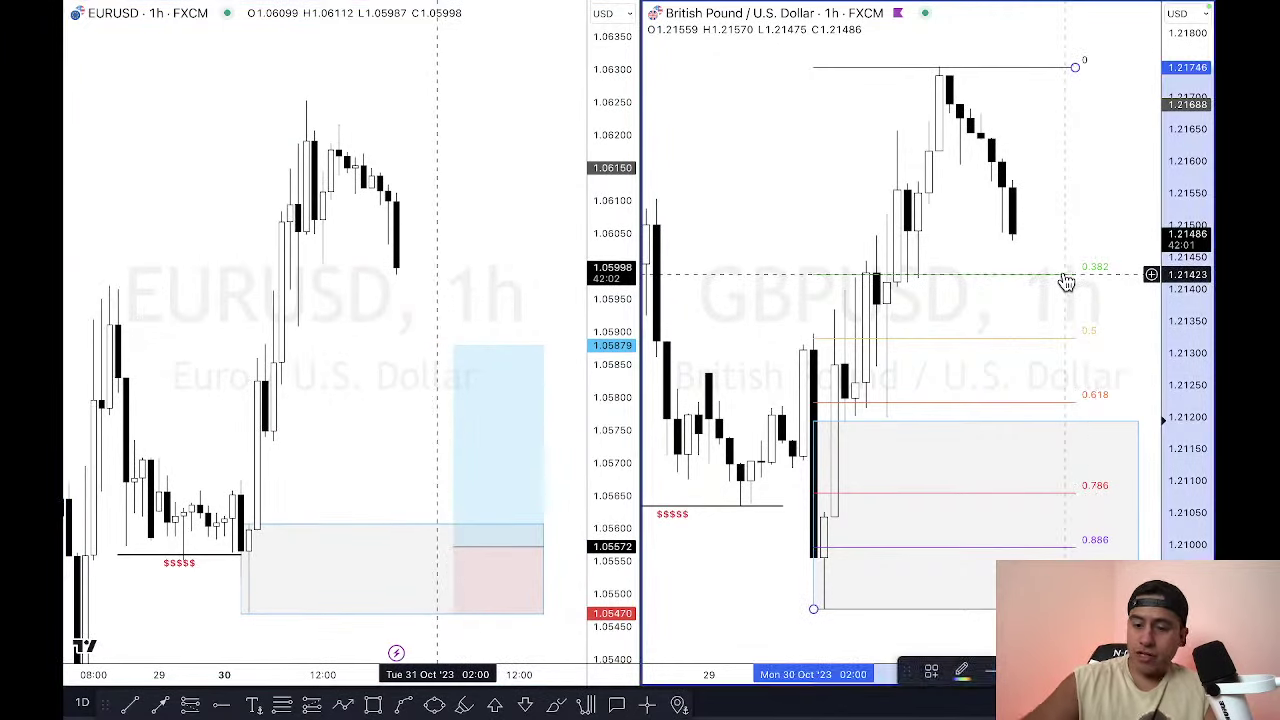
pyautogui.press('Delete')
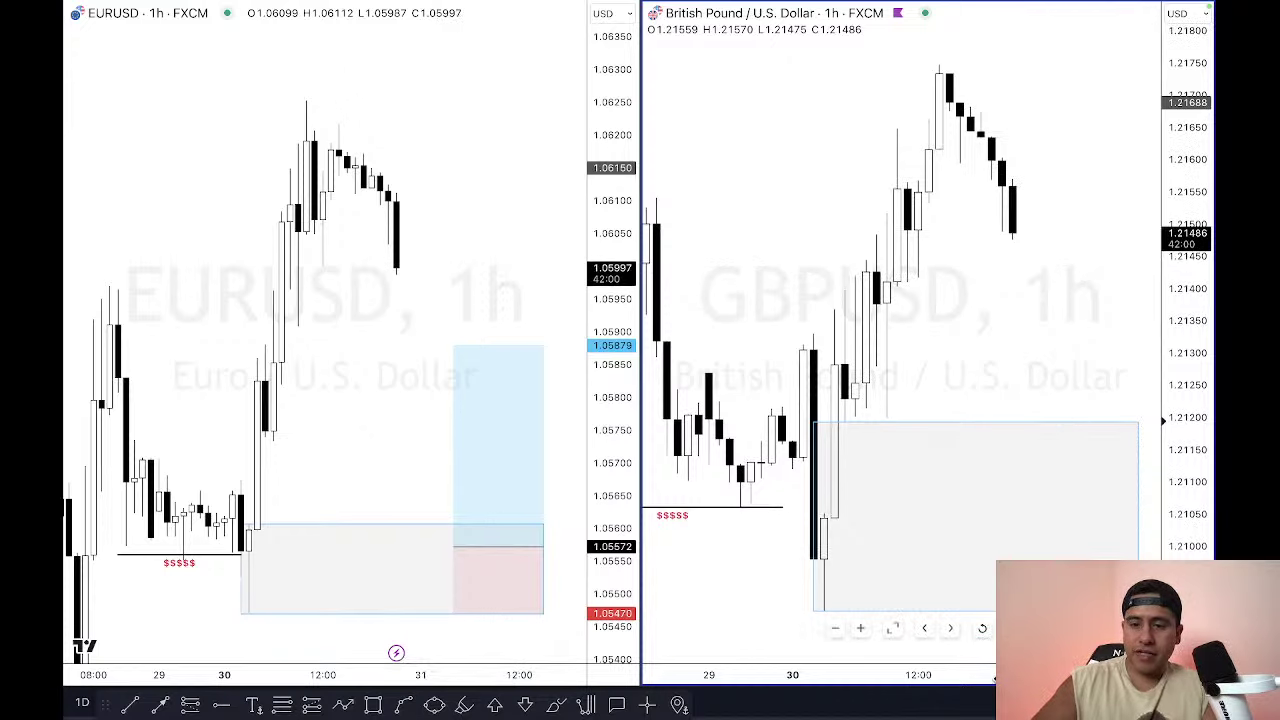
pyautogui.hscroll(-5, 972, 677)
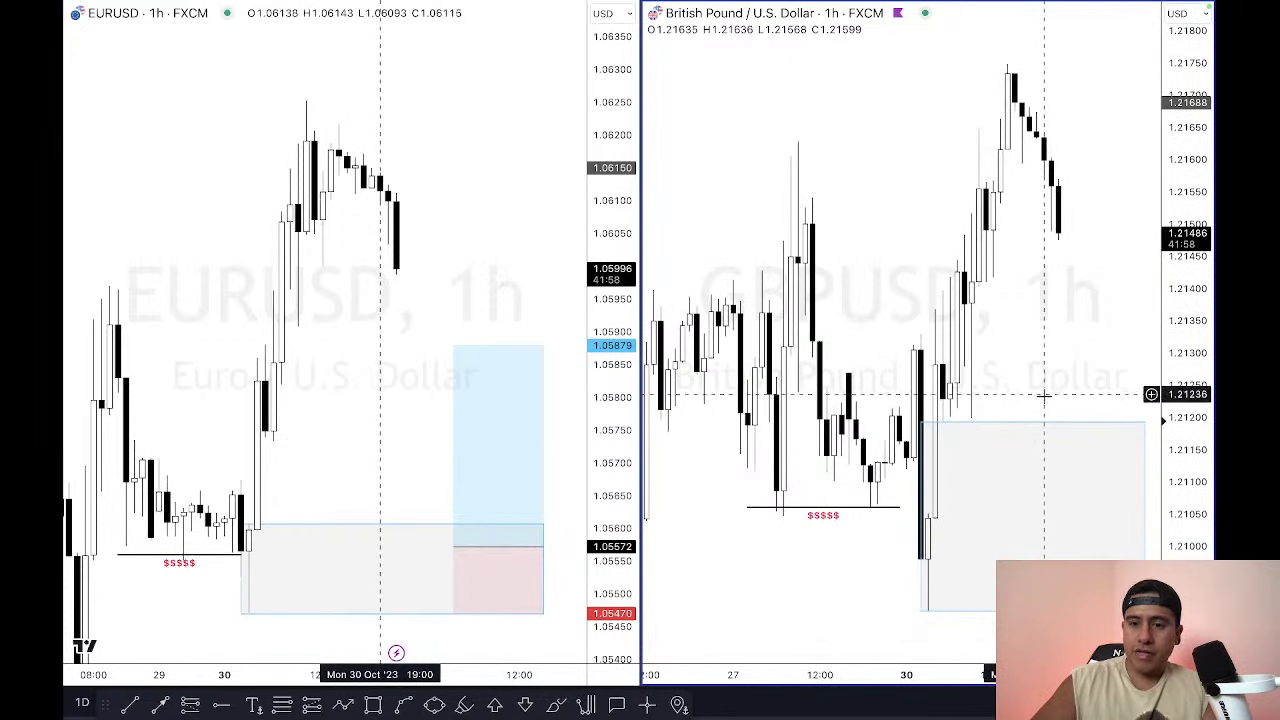
pyautogui.rightClick(1043, 430)
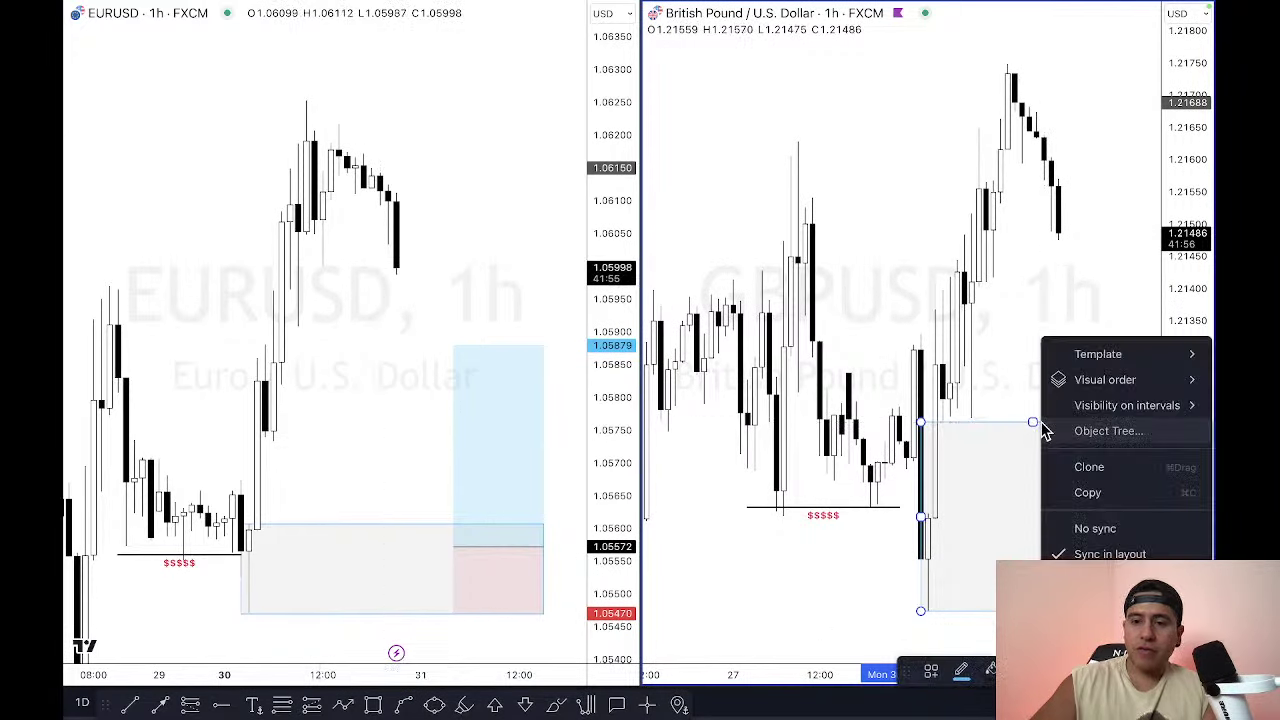
pyautogui.moveTo(1127, 388)
pyautogui.click(1008, 405)
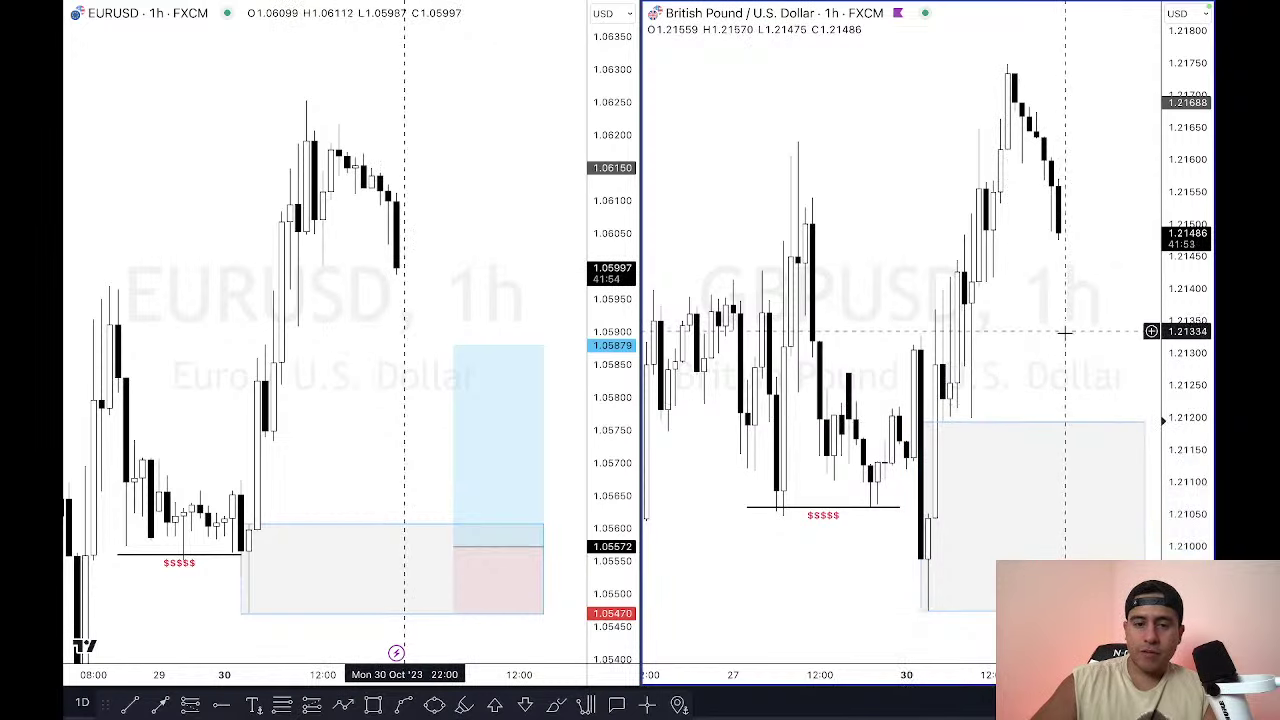
# Step: Exit full screen and restore the single-chart layout with GBPUSD on the 1-hour interval
pyautogui.moveTo(1066, 329); pyautogui.dragTo(1040, 351)
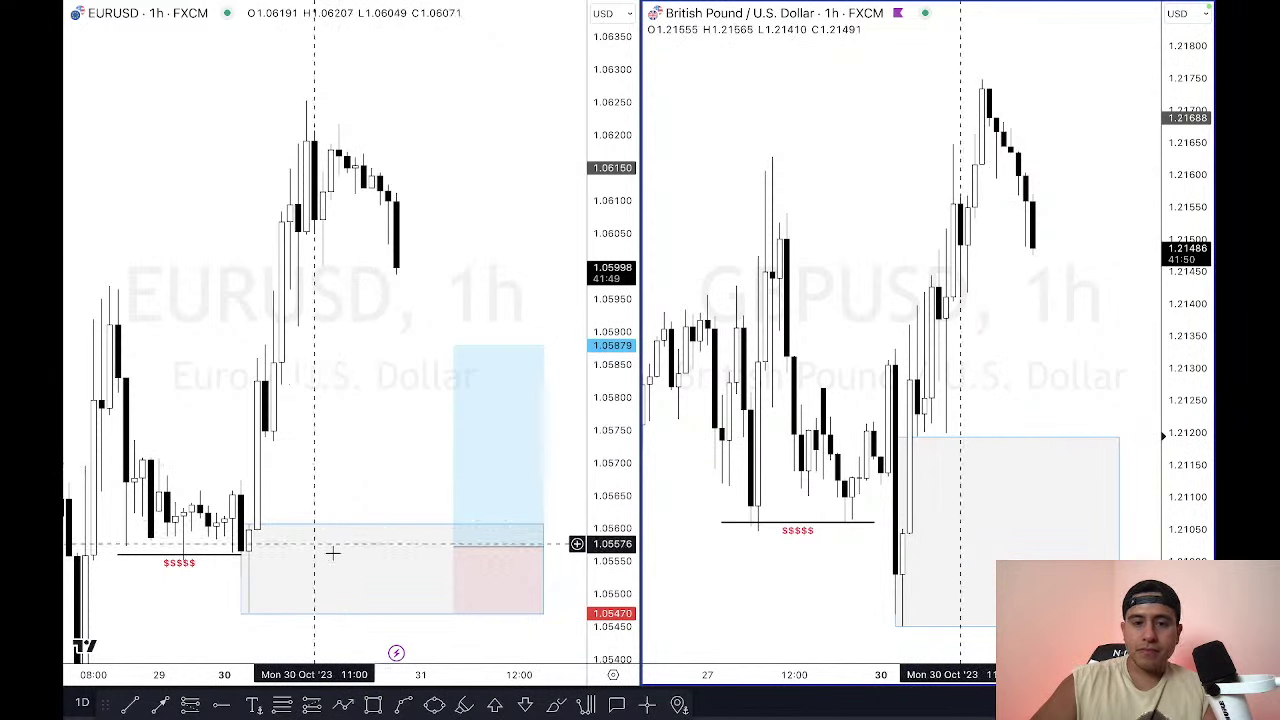
pyautogui.click(242, 530)
pyautogui.click(666, 434)
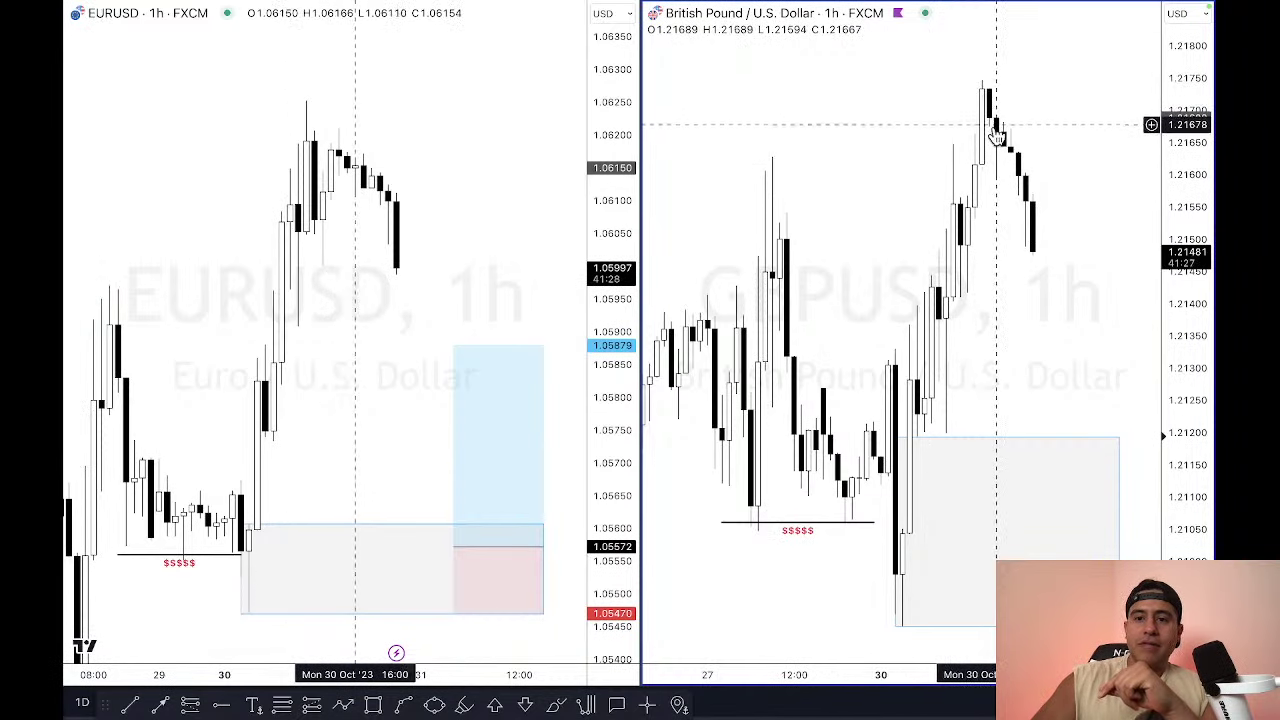
pyautogui.moveTo(213, 249); pyautogui.dragTo(235, 229)
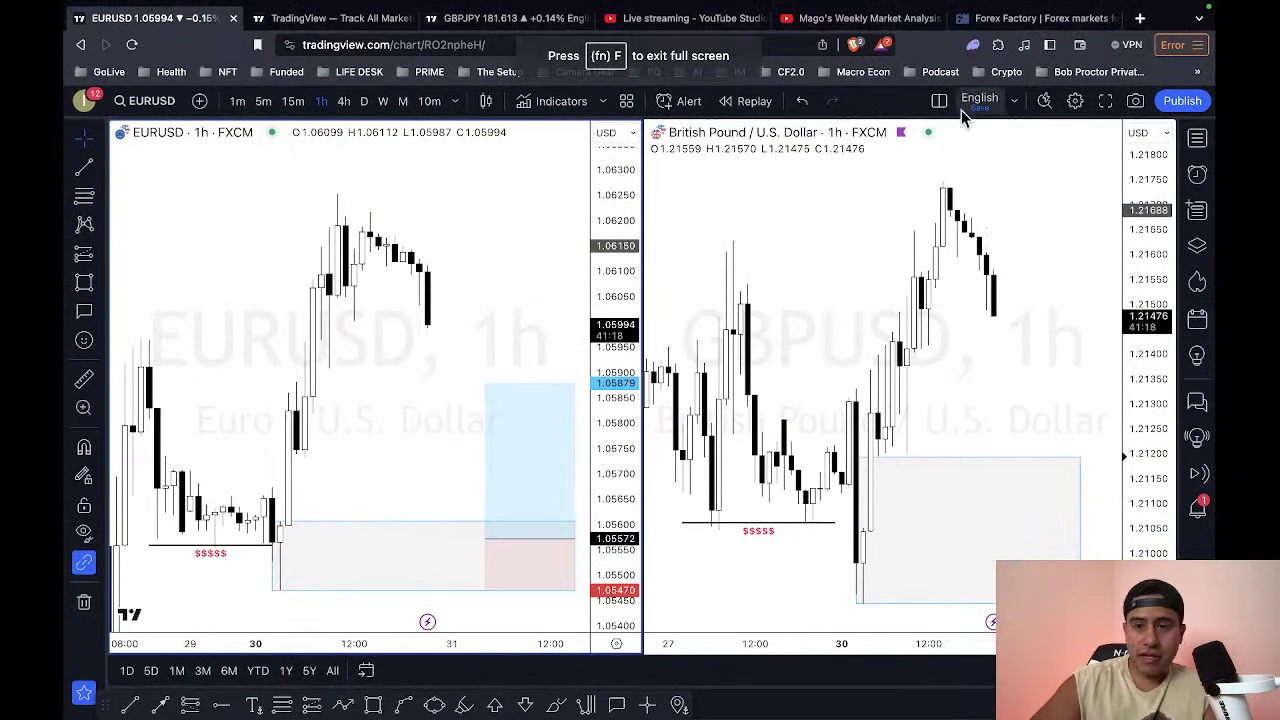
pyautogui.click(935, 100)
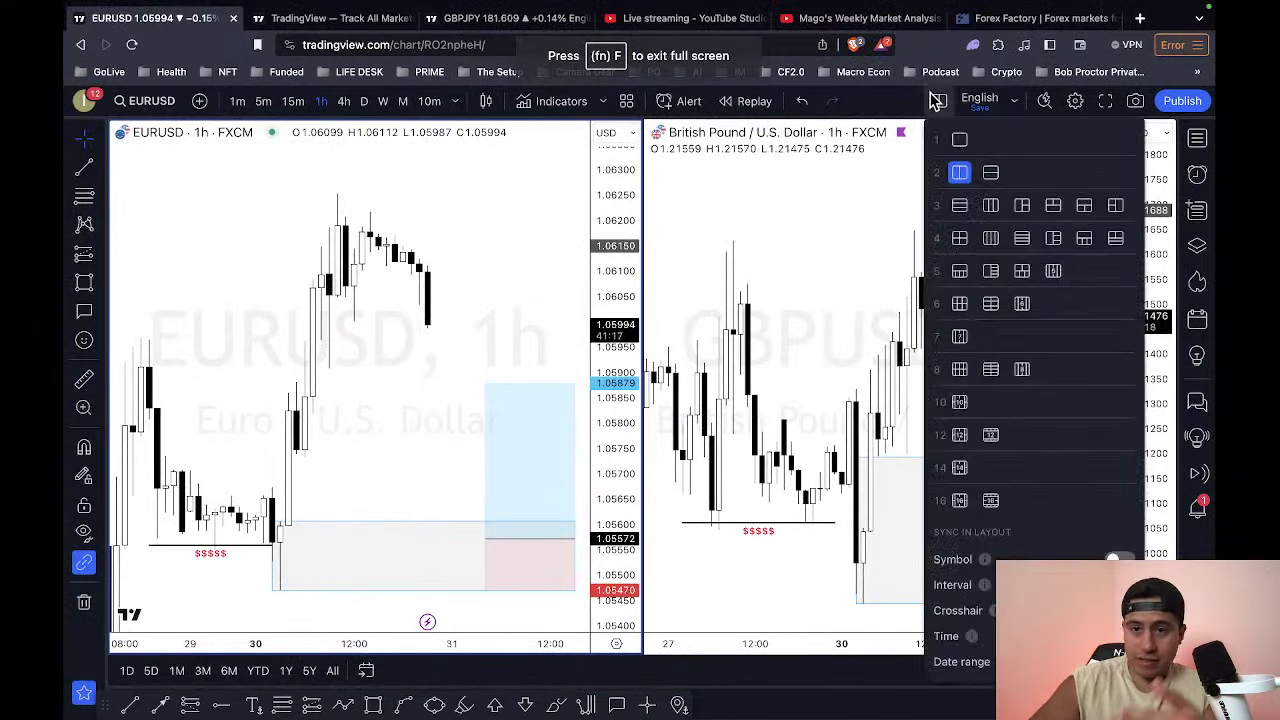
pyautogui.click(960, 141)
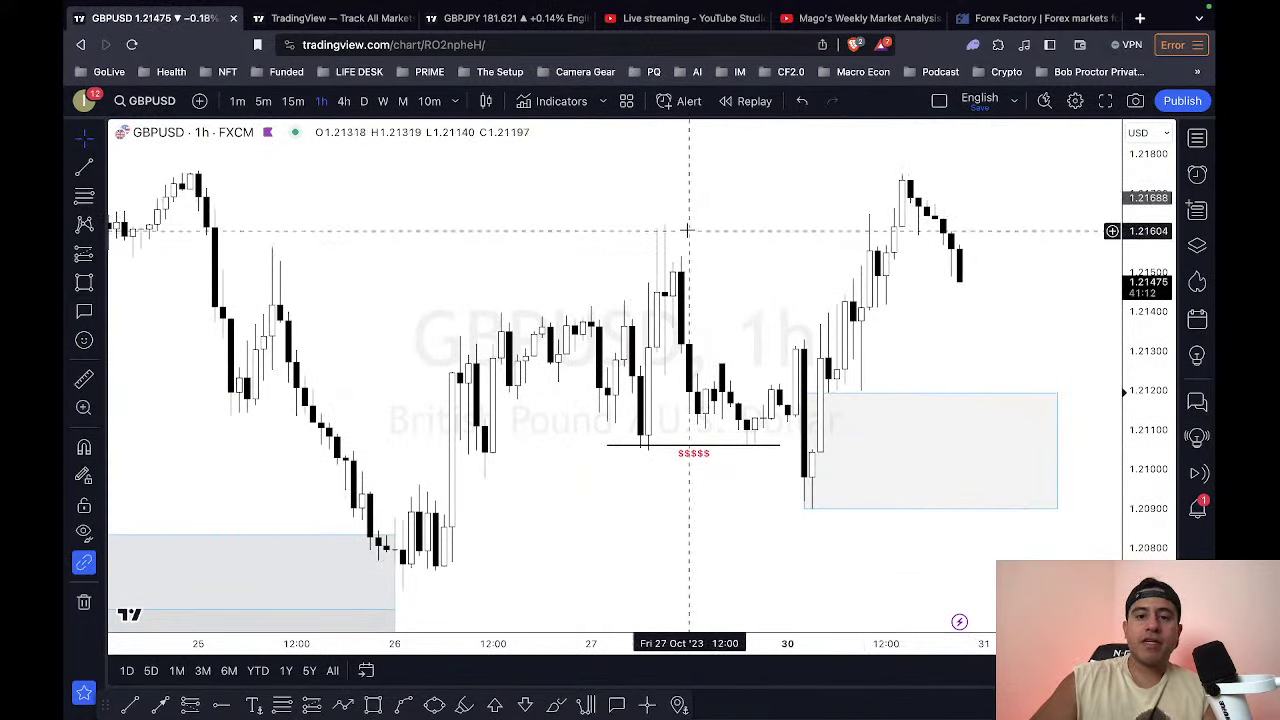
# Step: Compare the full-screen GBPUSD and EURUSD 1-hour charts around the 27 and 30 October highs, liquidity lines and demand zones
pyautogui.click(807, 508)
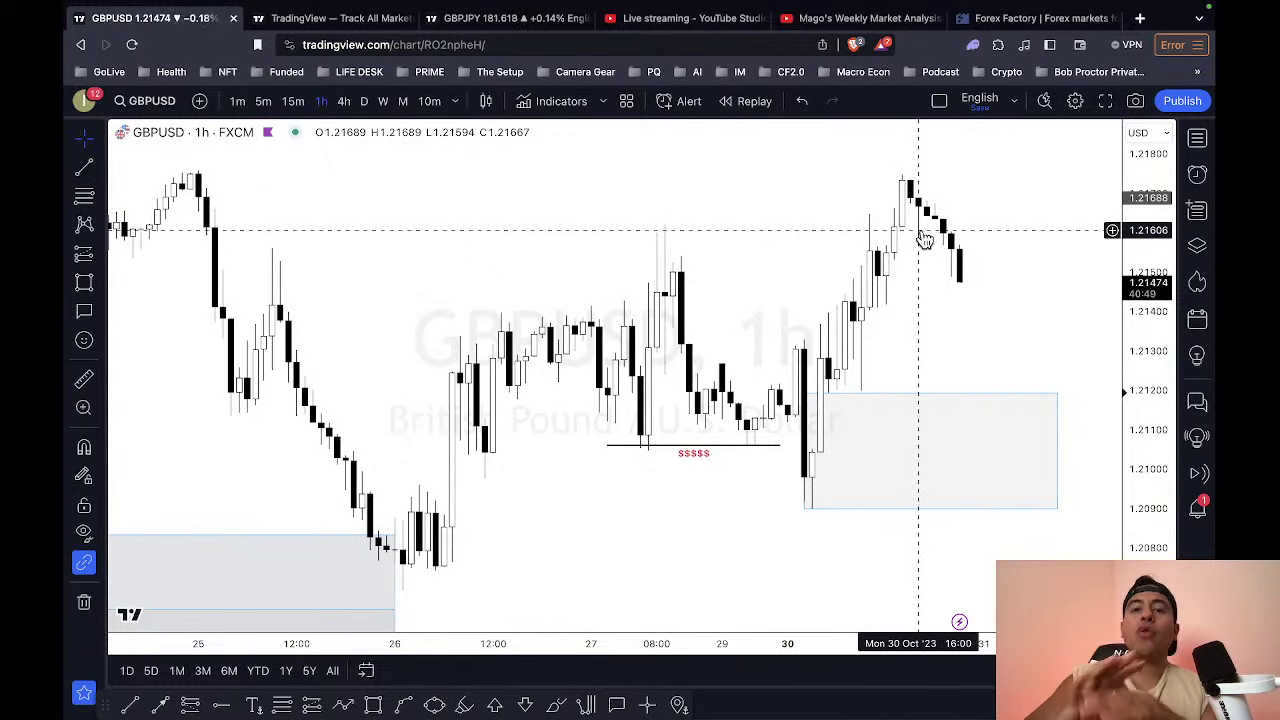
pyautogui.hotkey('shift', 'f')
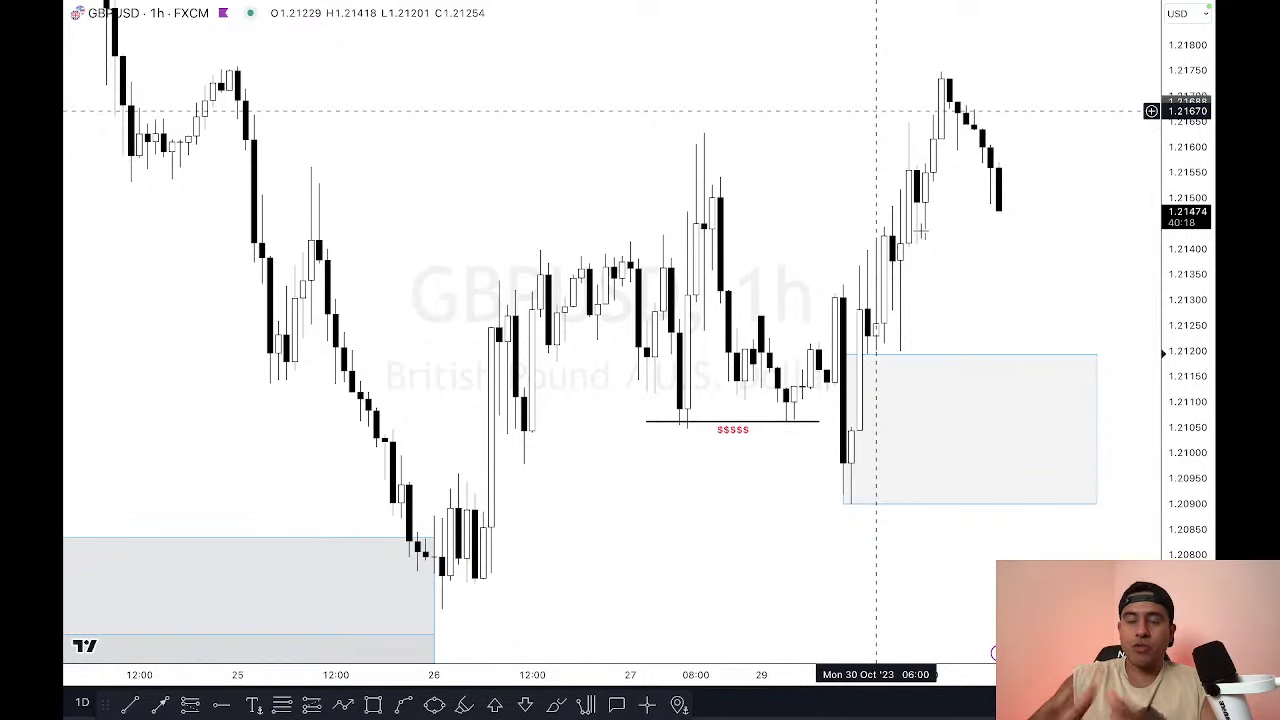
pyautogui.press('Down')
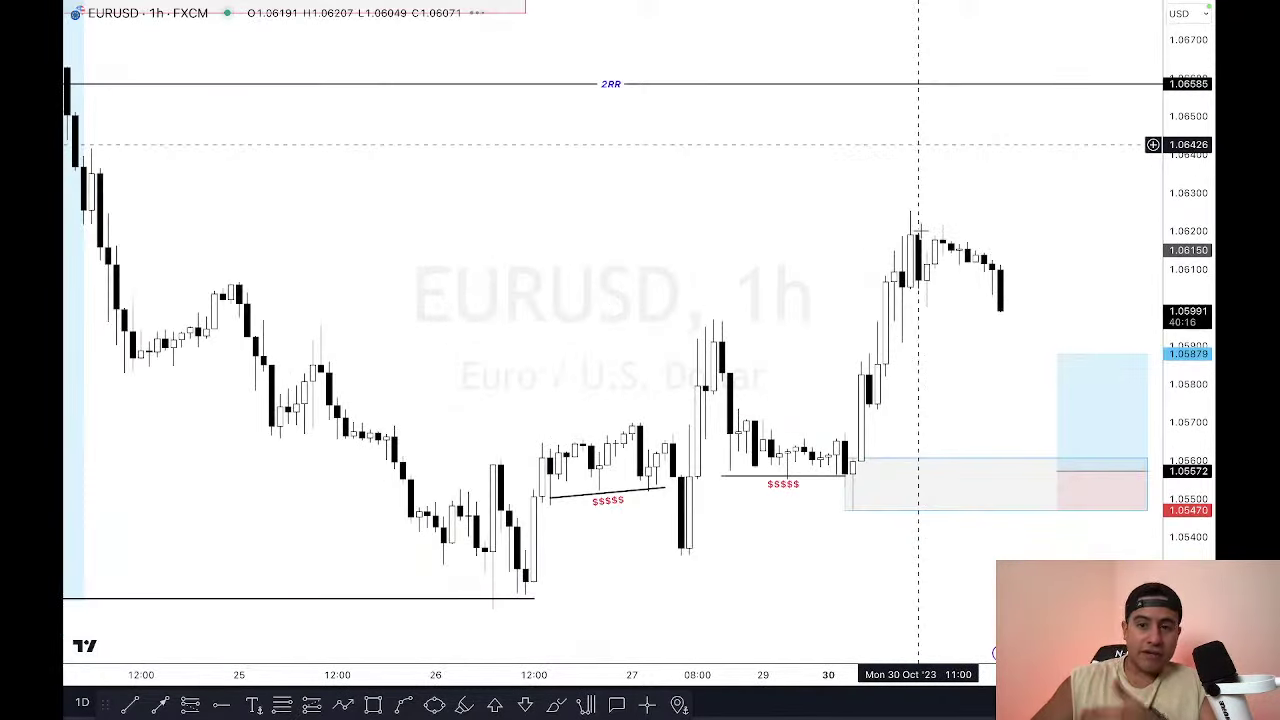
pyautogui.press('Up')
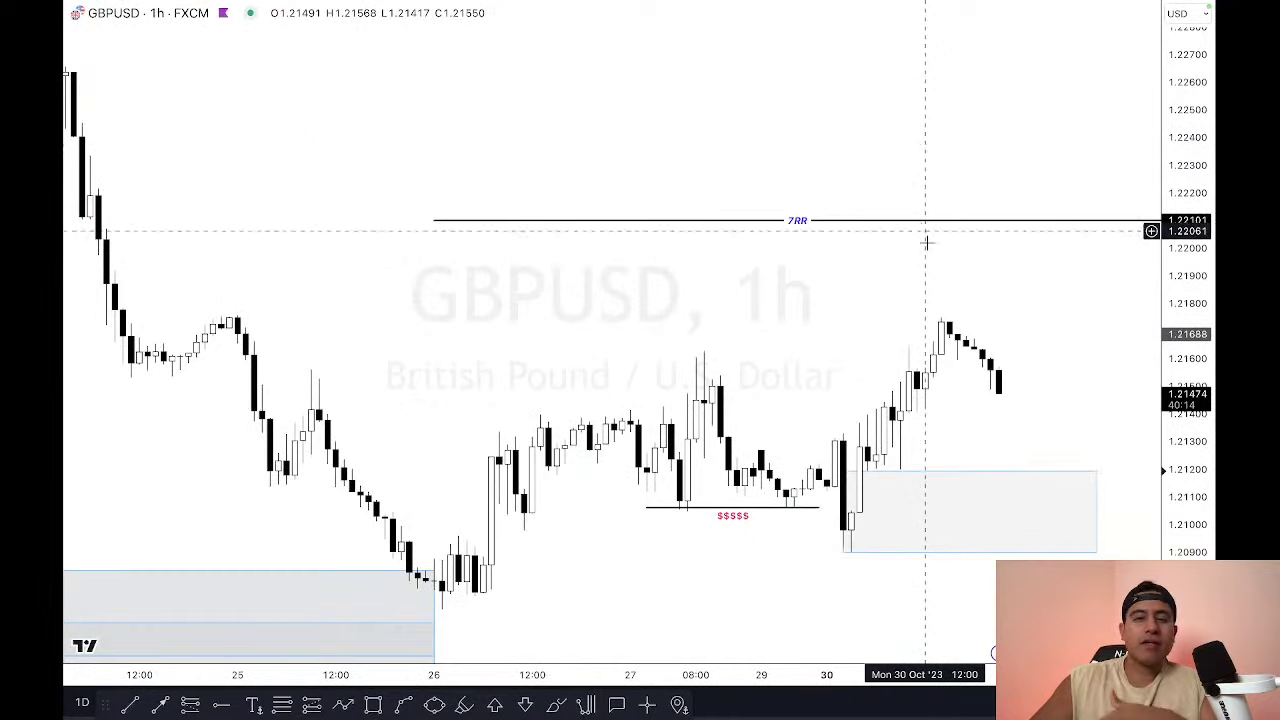
pyautogui.moveTo(963, 286); pyautogui.dragTo(948, 178)
pyautogui.moveTo(1194, 450); pyautogui.dragTo(1195, 510)
pyautogui.moveTo(1043, 229); pyautogui.dragTo(1031, 271)
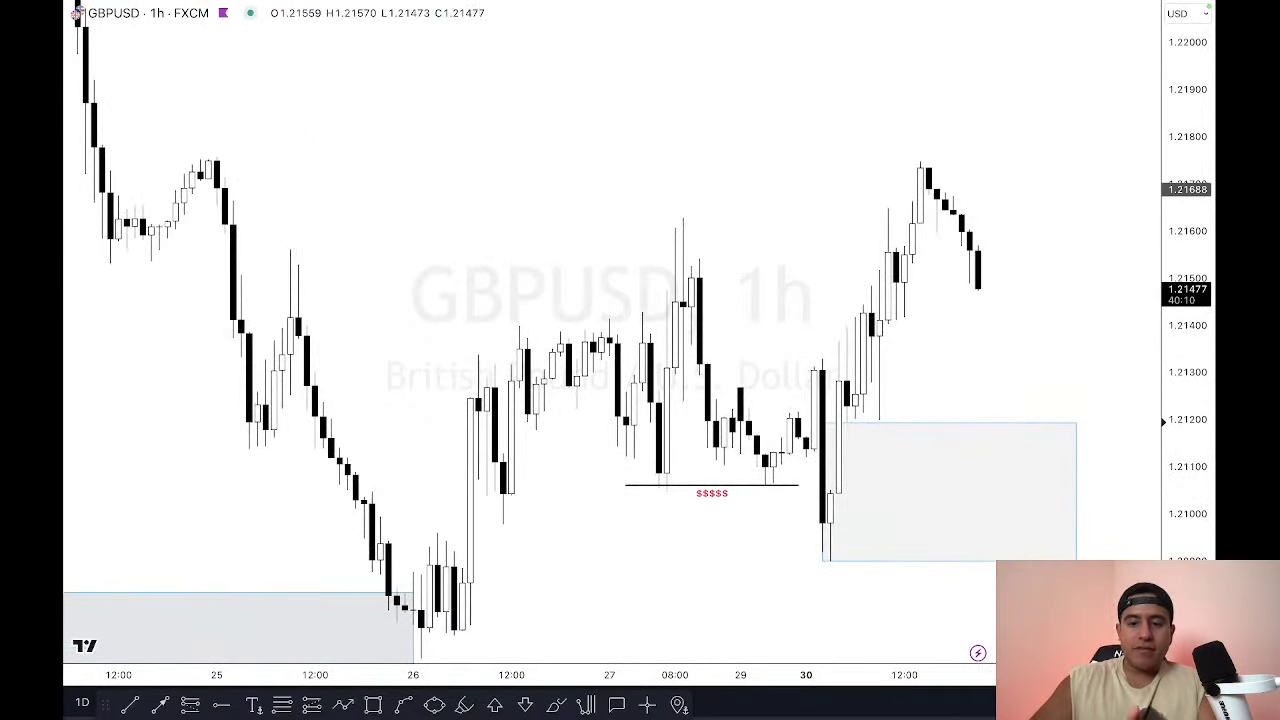
pyautogui.scroll(3, 920, 420)
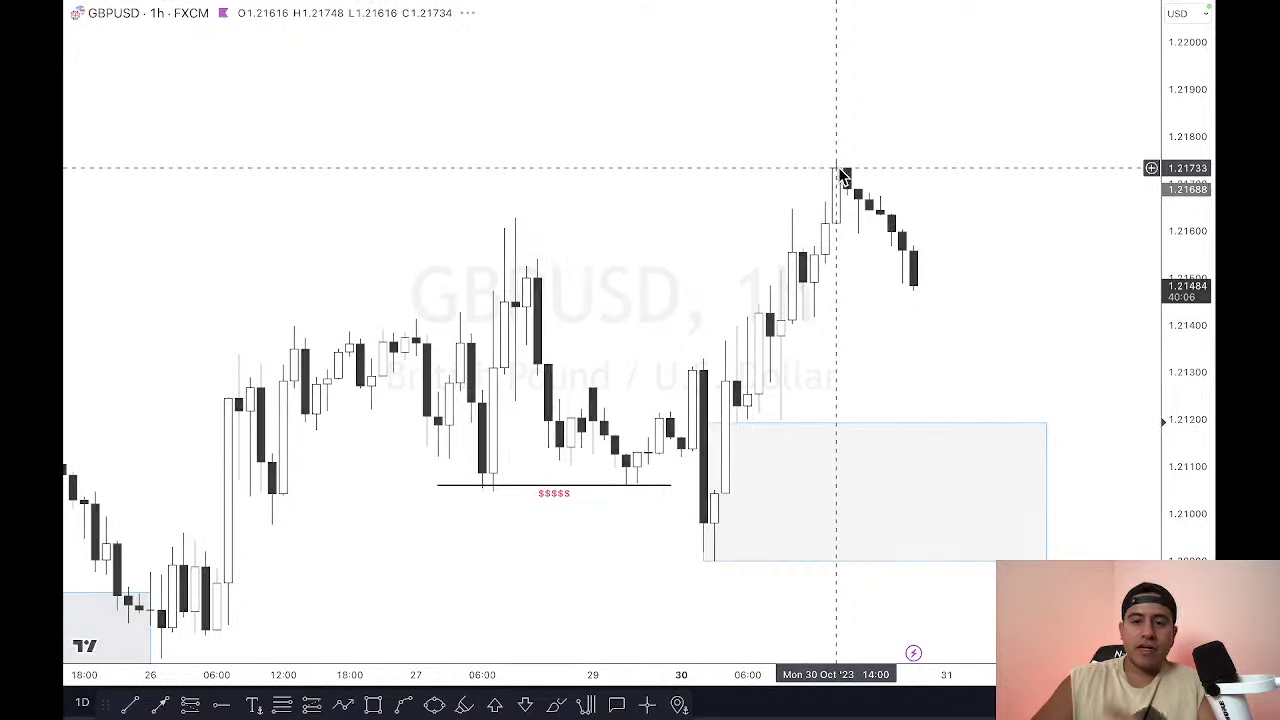
pyautogui.press('Down')
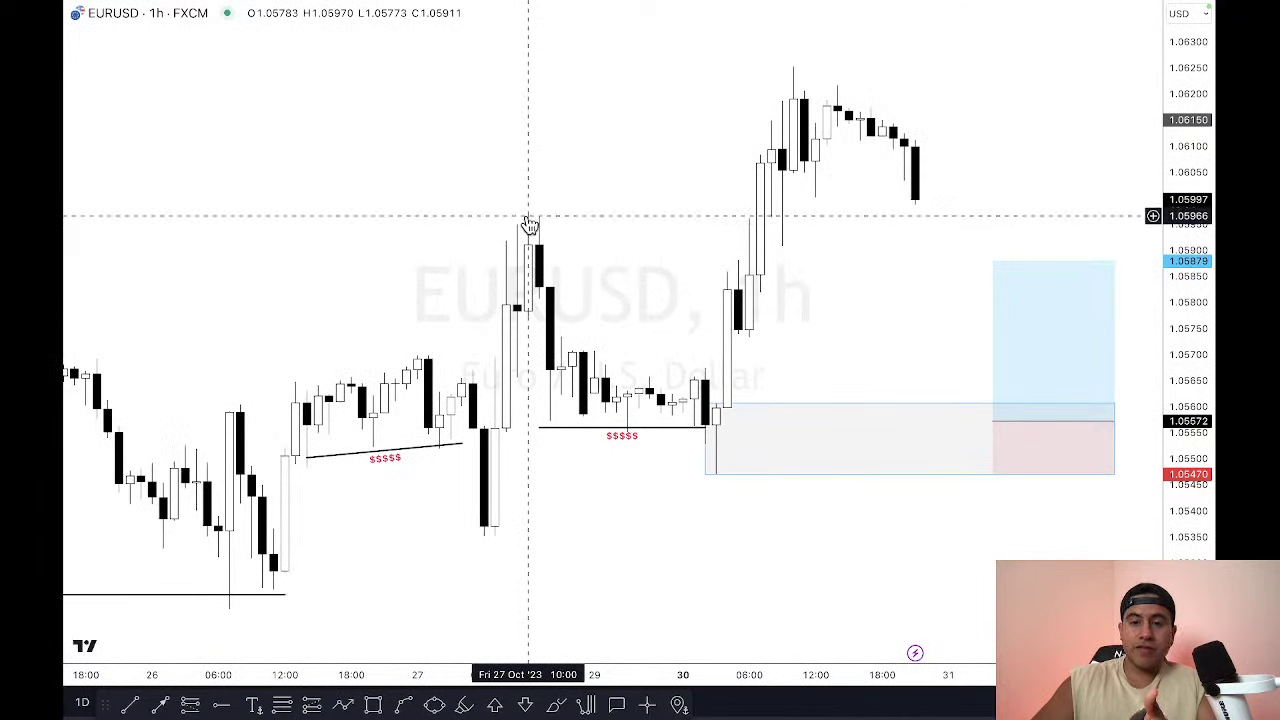
pyautogui.press('Up')
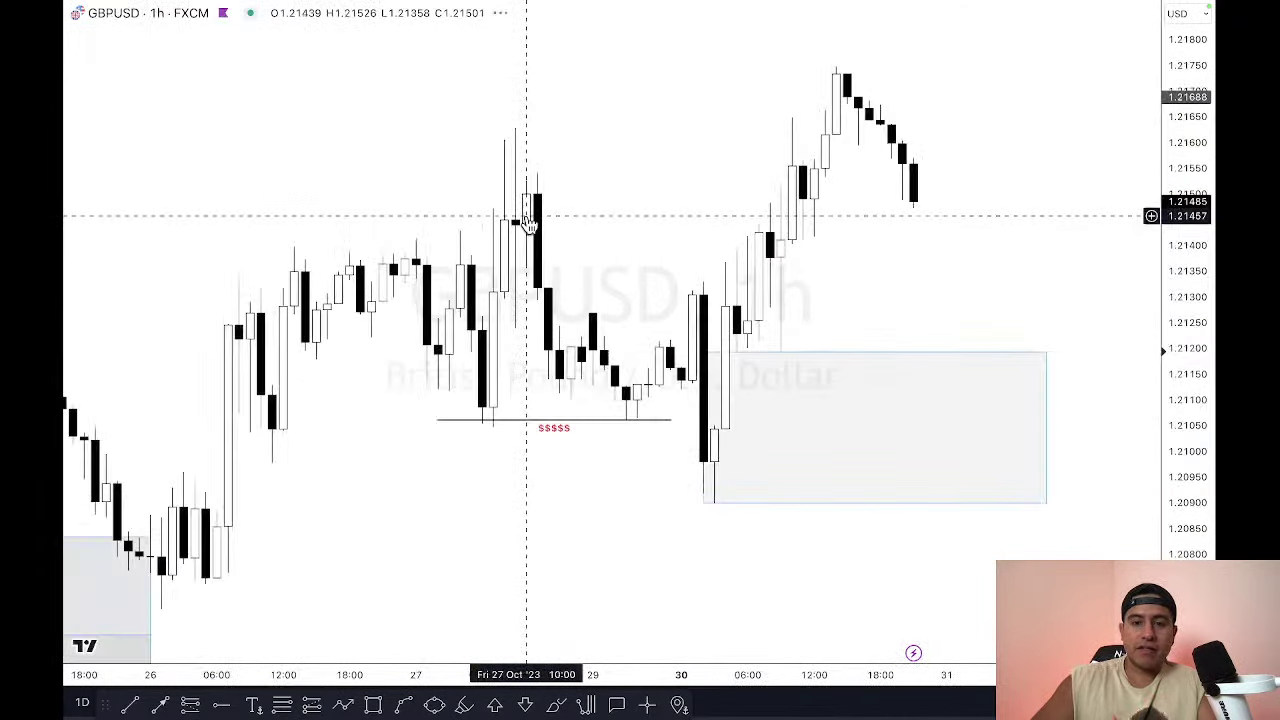
pyautogui.press('Down')
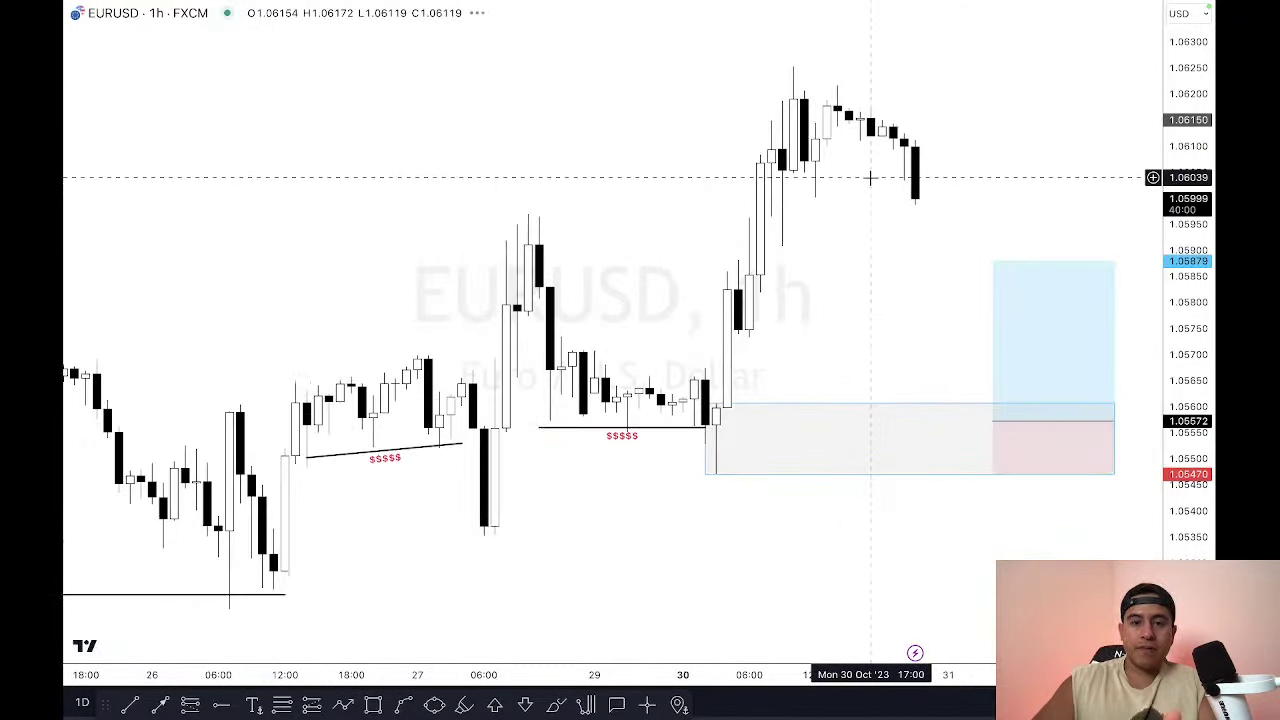
pyautogui.hscroll(3, 818, 413)
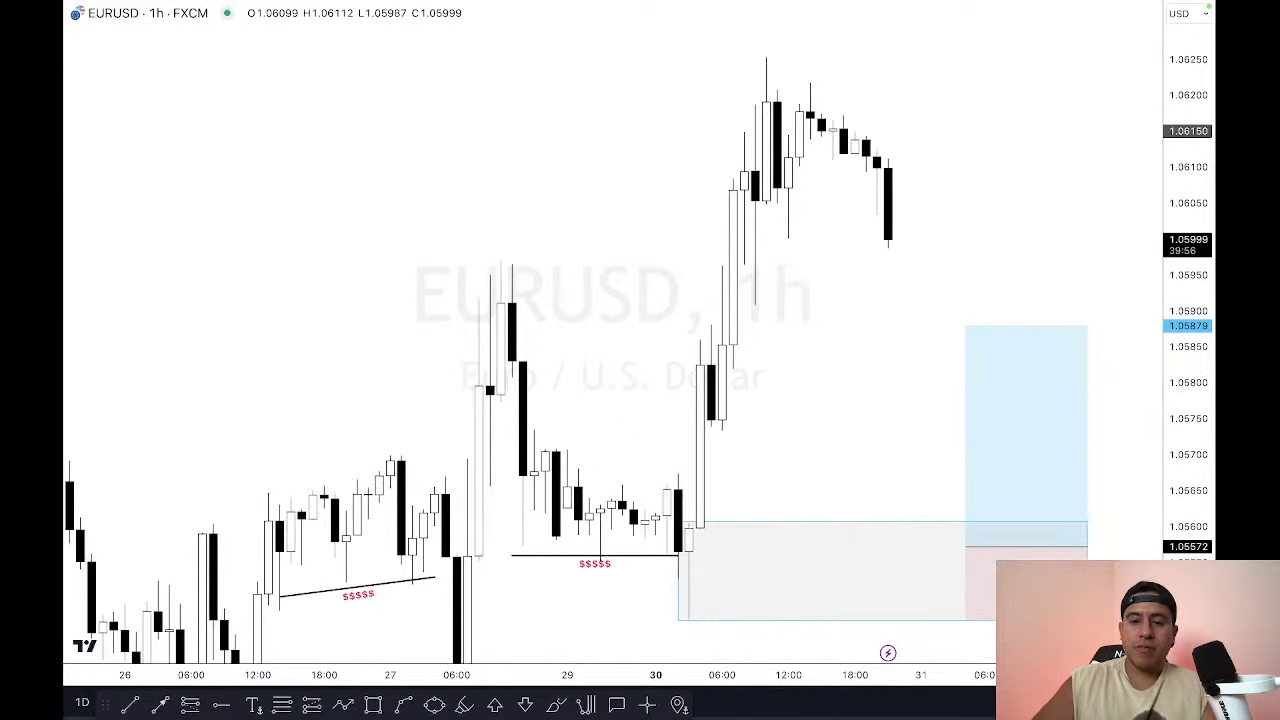
# Step: Frame the EURUSD 1-hour chart on its demand zone and long position and copy a link to the chart image
pyautogui.hscroll(5, 746, 451)
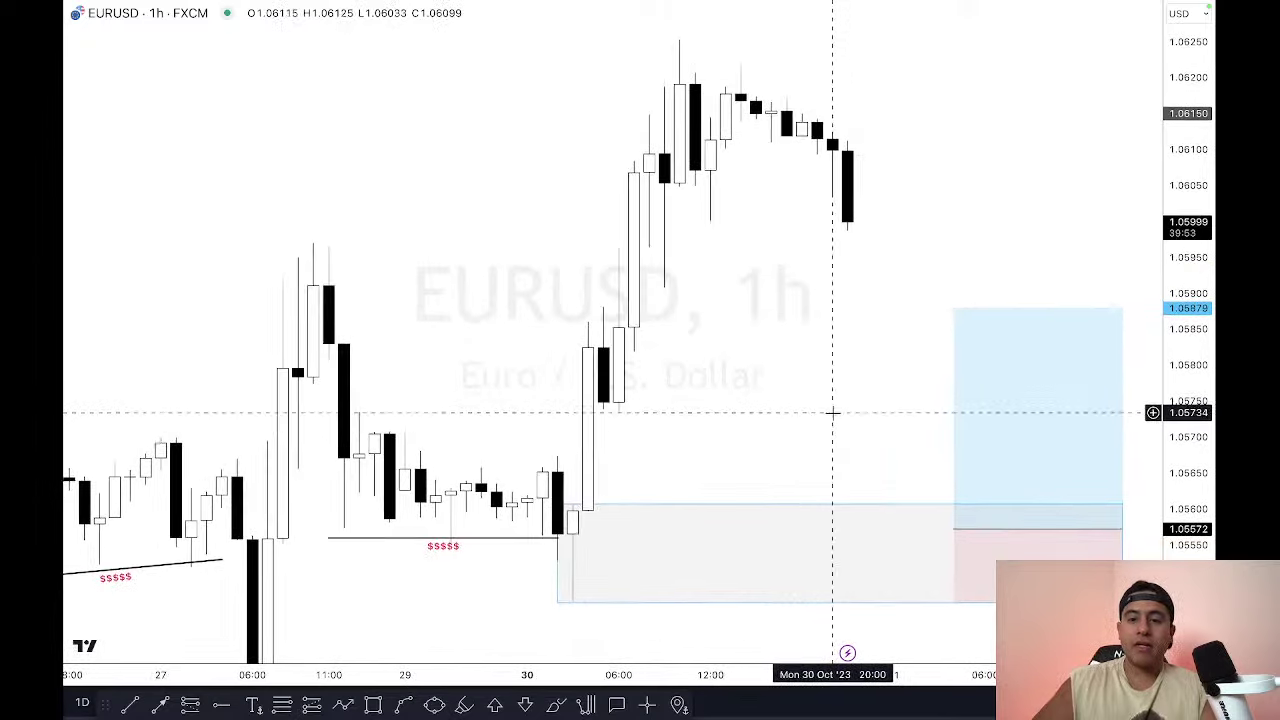
pyautogui.hscroll(2, 831, 411)
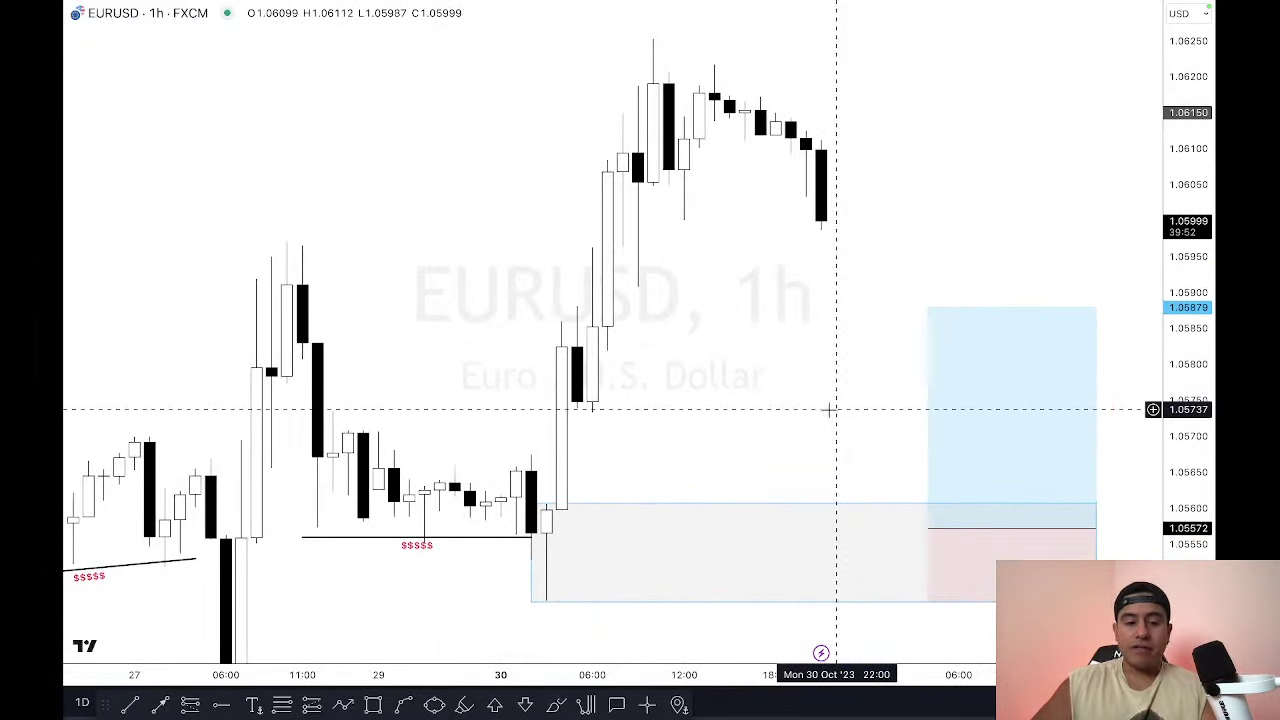
pyautogui.hotkey('alt', 's')
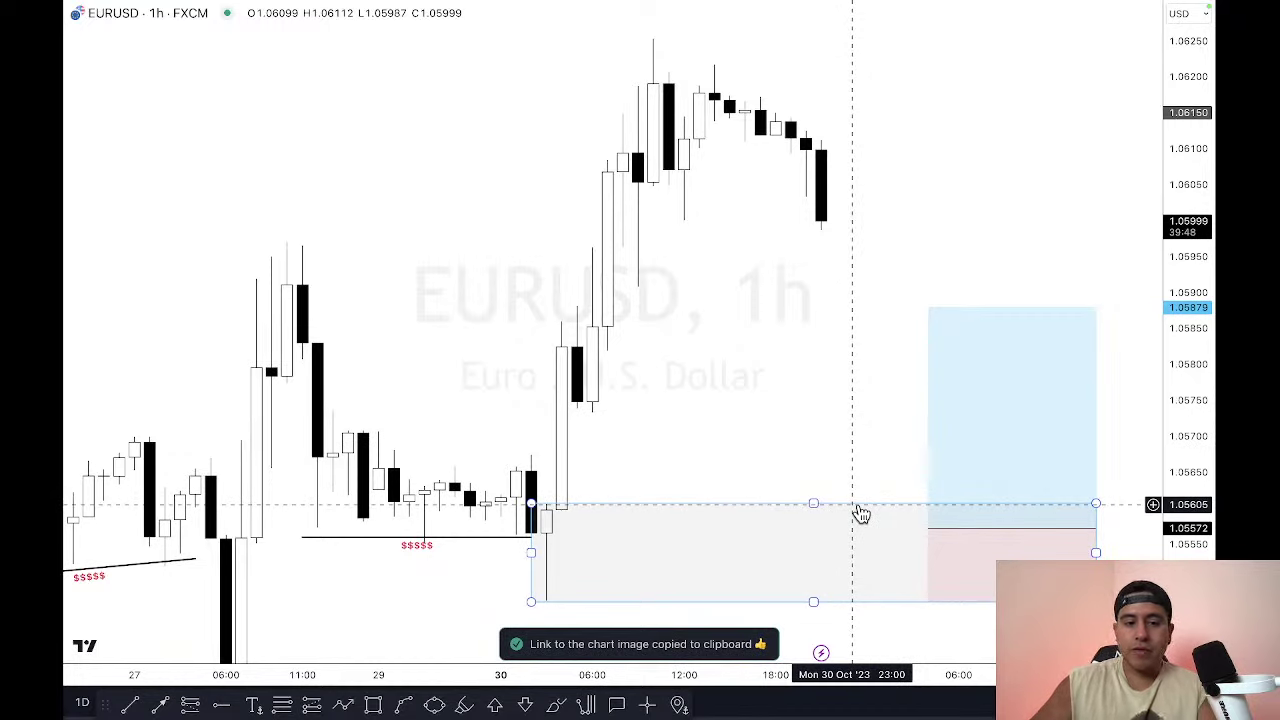
# Step: Exit full screen, switch to the YouTube live stream and post "EURUSD:" with the copied chart link in the live chat
pyautogui.press('Escape')
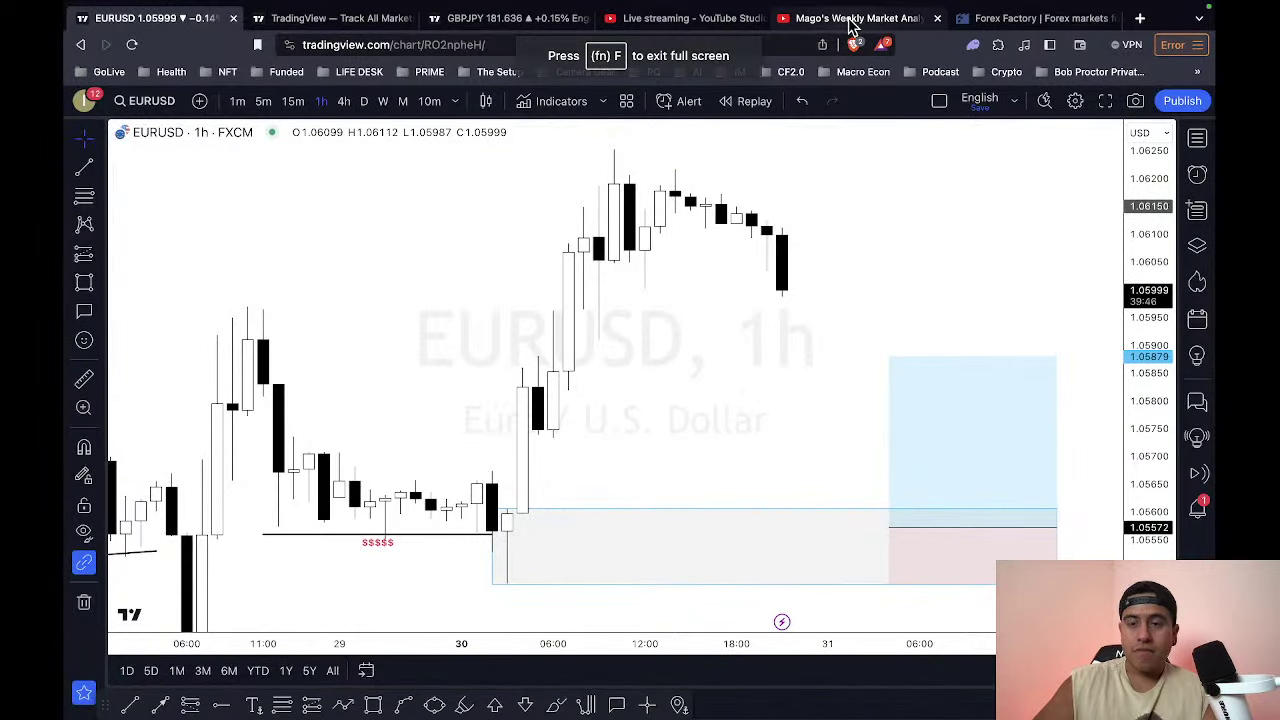
pyautogui.click(851, 25)
pyautogui.click(998, 540)
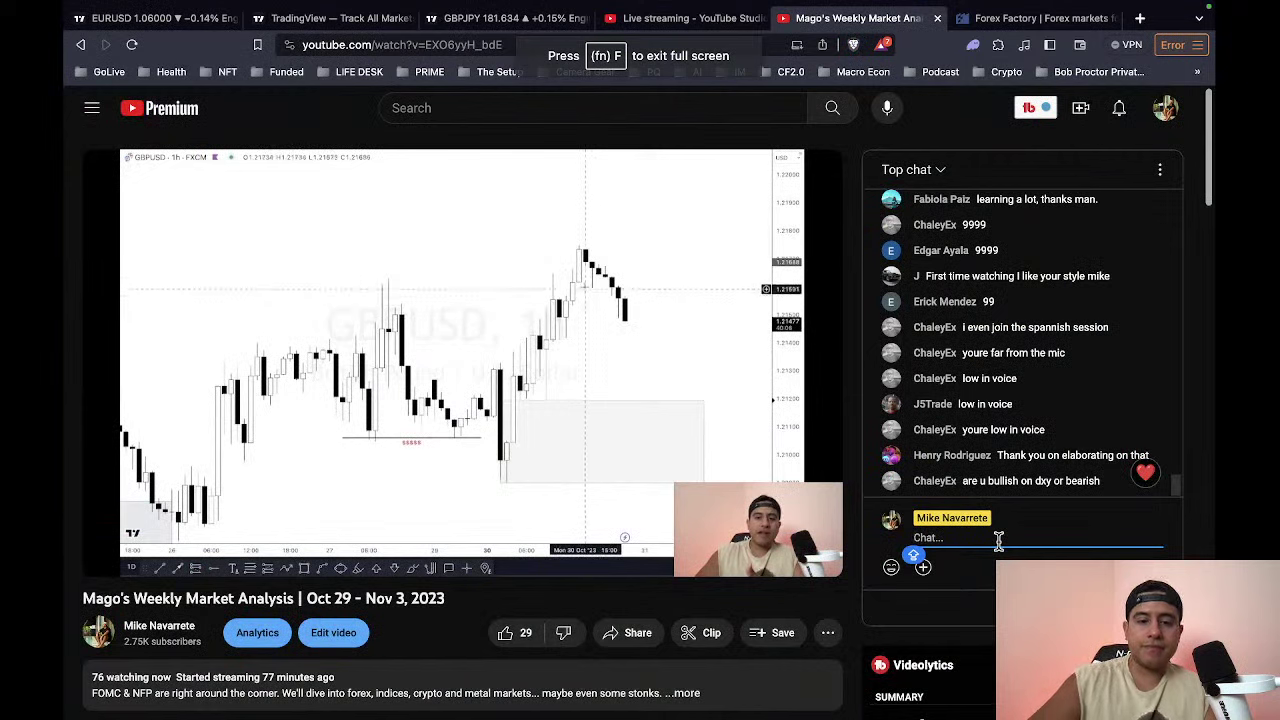
pyautogui.write('EURUSD:')
pyautogui.hotkey('ctrl', 'v')
pyautogui.press('Return')
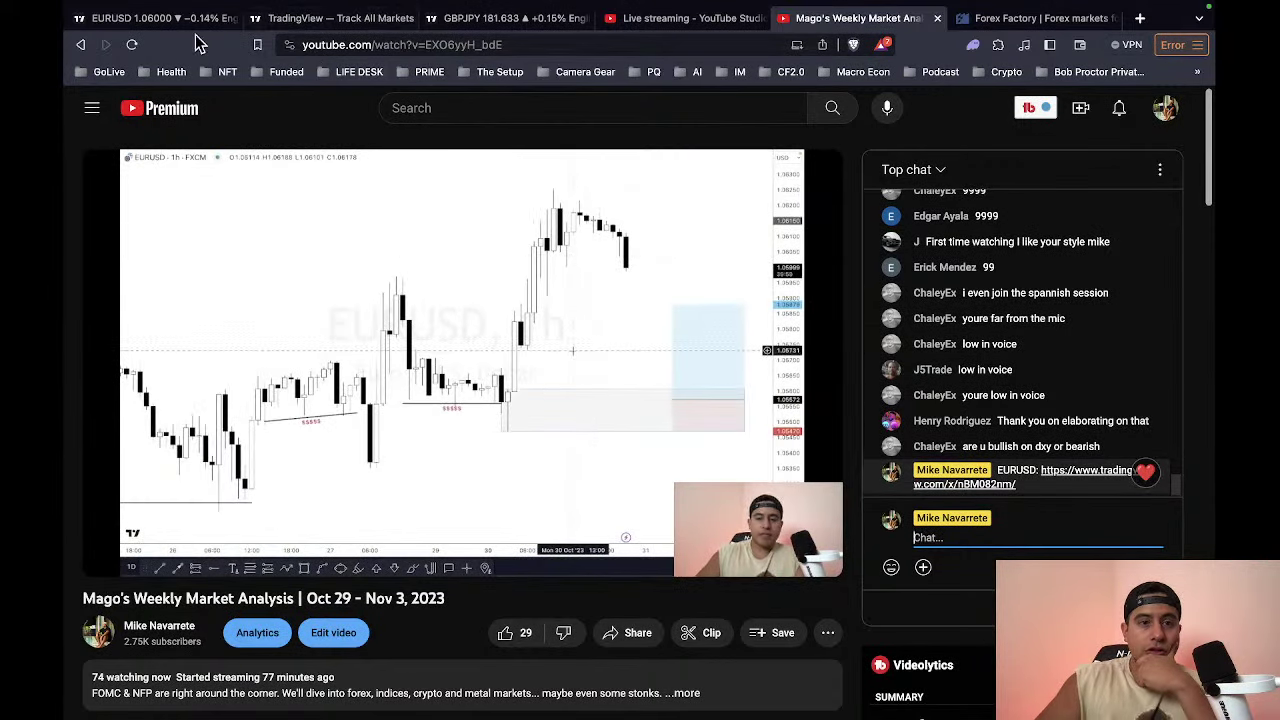
# Step: Return to the TradingView chart in full screen and review the 1-hour charts of GBPUSD, USDCAD, USDCHF, USDJPY and XAUUSD
pyautogui.click(192, 22)
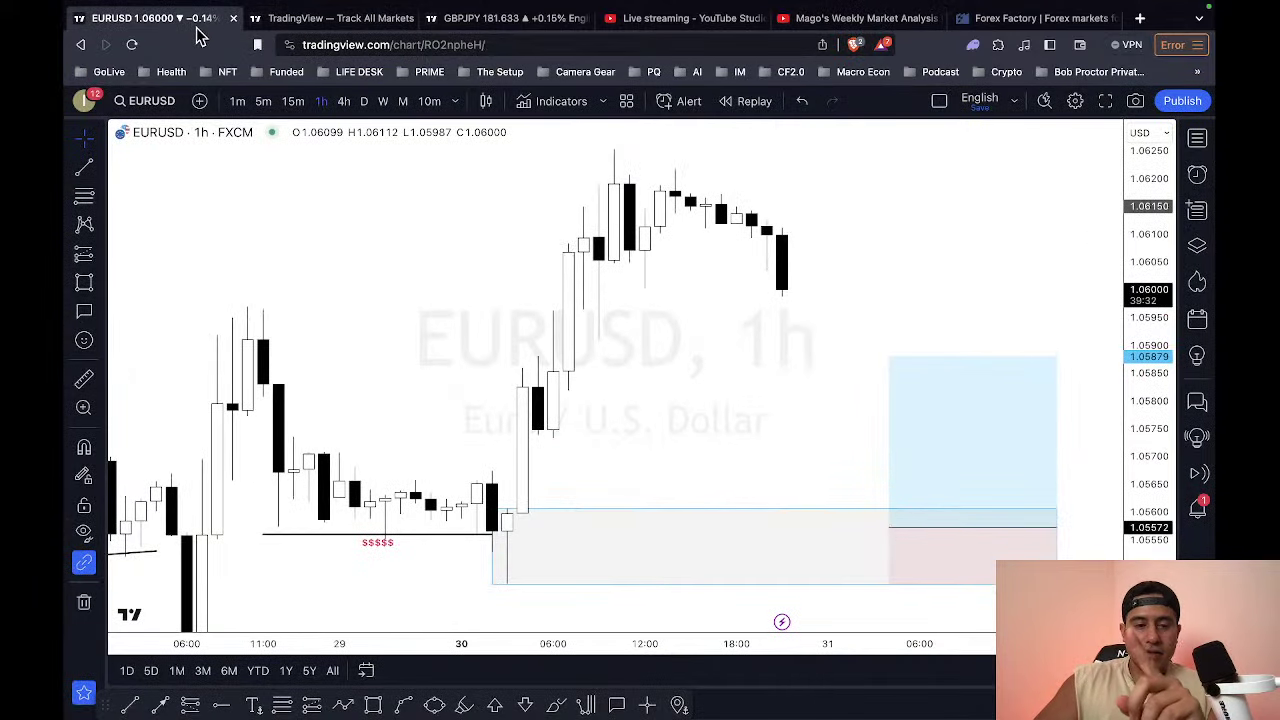
pyautogui.hotkey('shift', 'f')
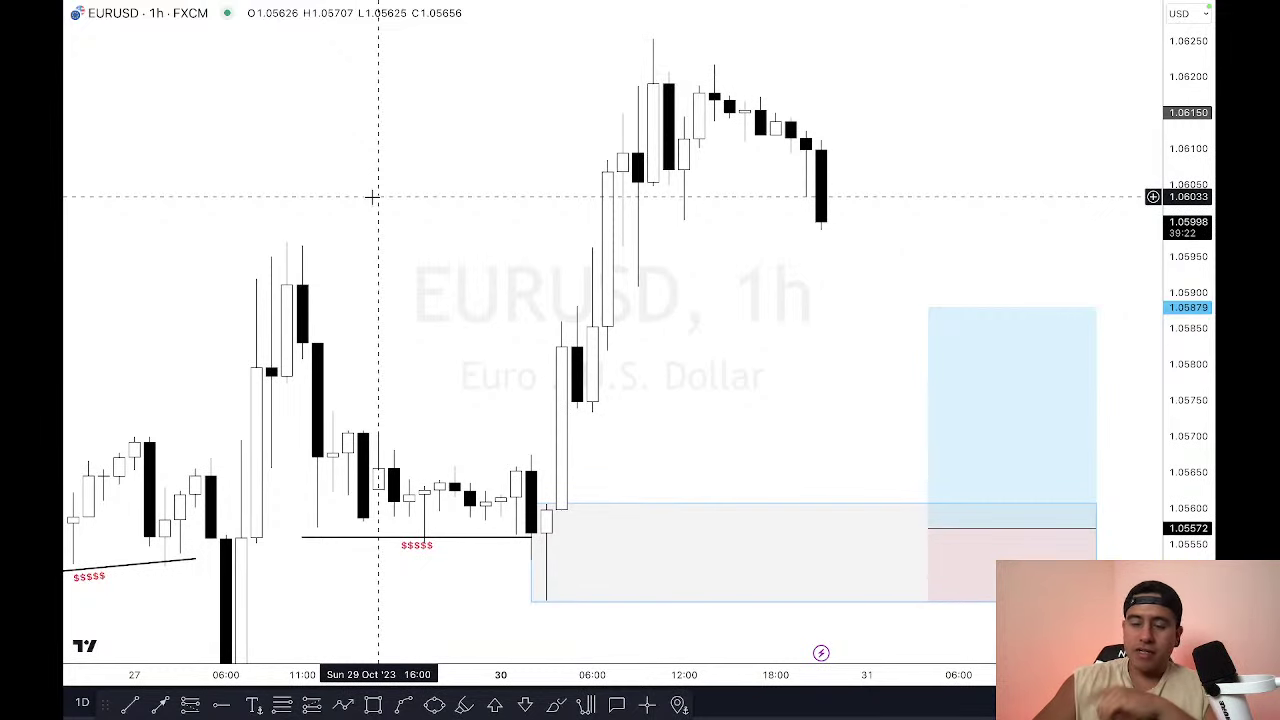
pyautogui.press('space')
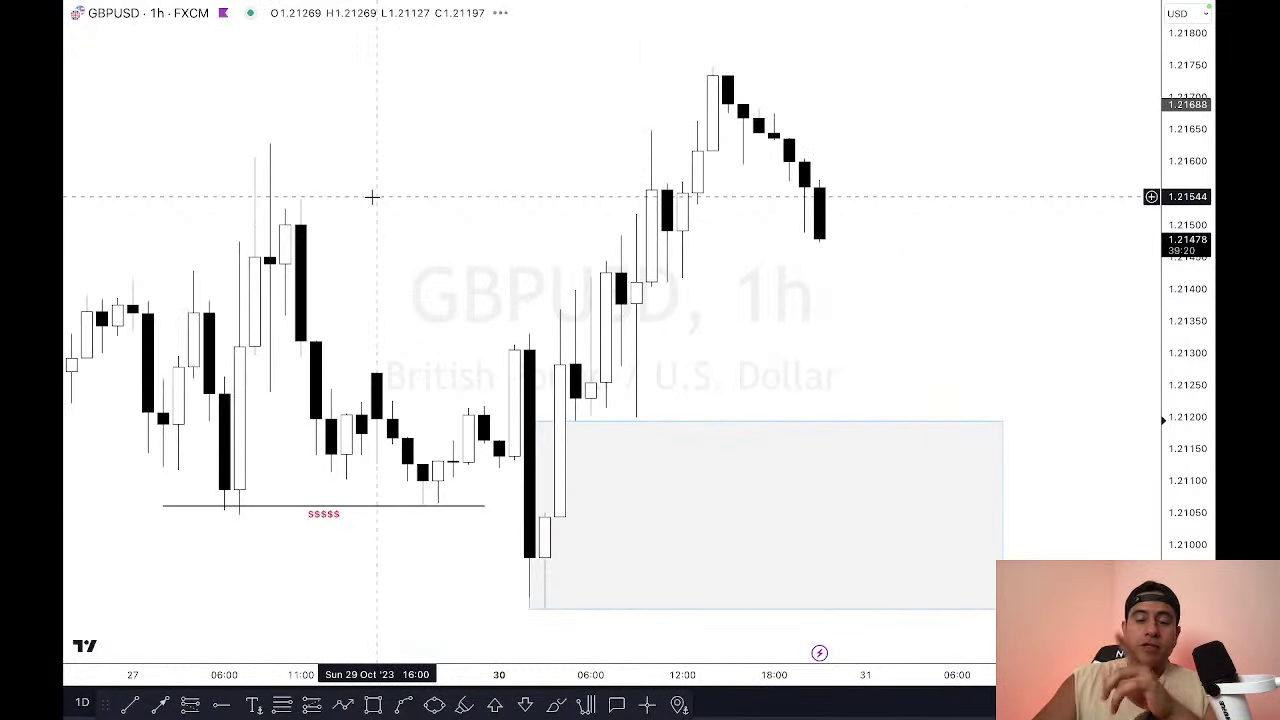
pyautogui.press('space')
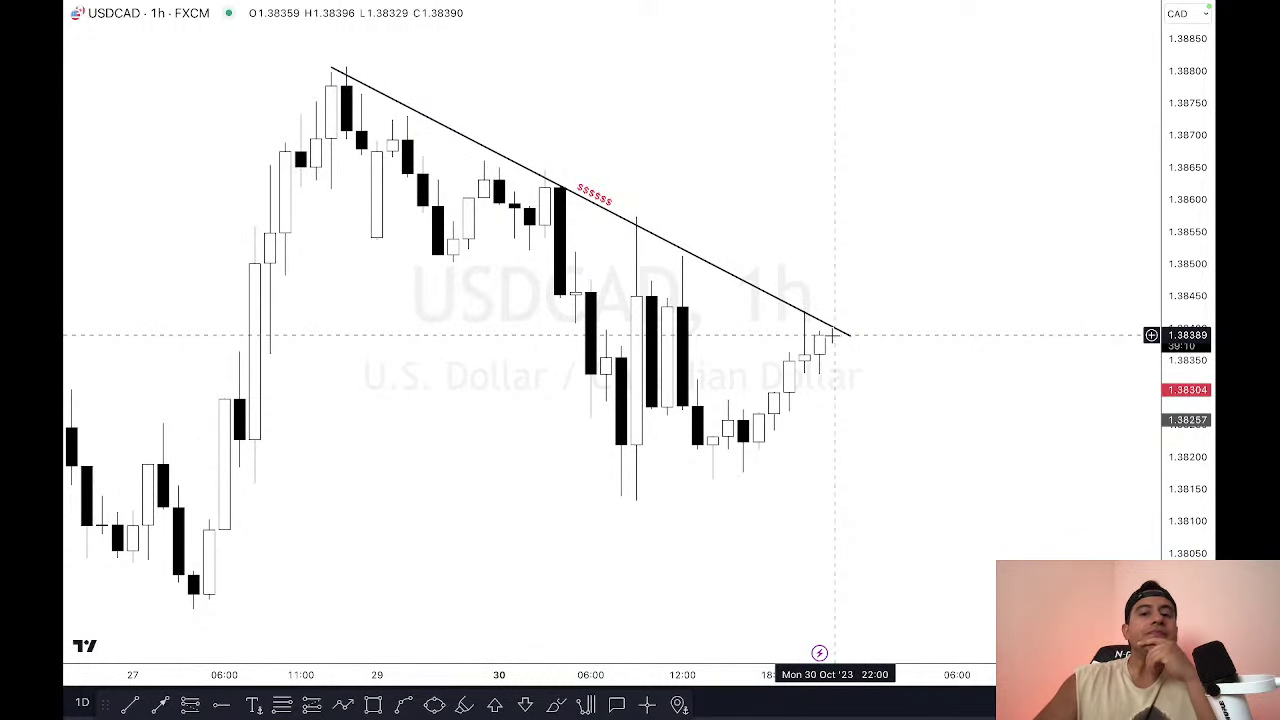
pyautogui.press('Down')
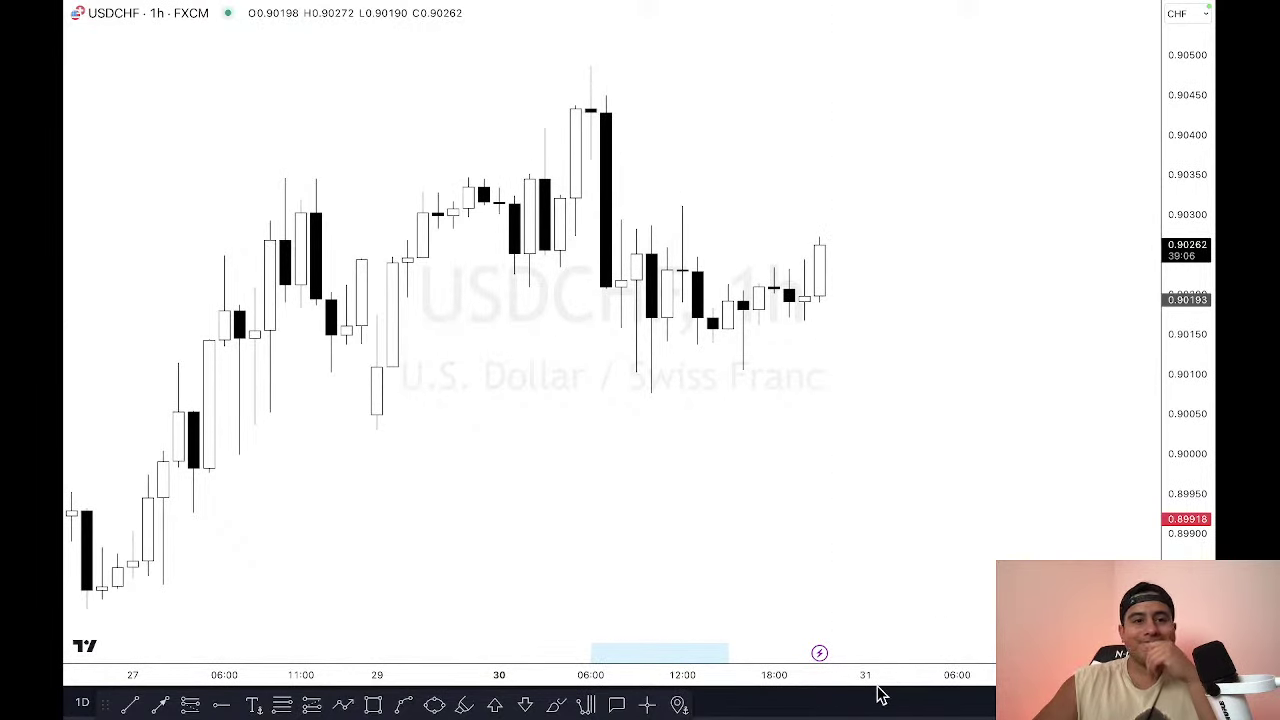
pyautogui.moveTo(908, 683)
pyautogui.mouseDown()
pyautogui.moveTo(965, 683)
pyautogui.moveTo(900, 683)
pyautogui.mouseUp()
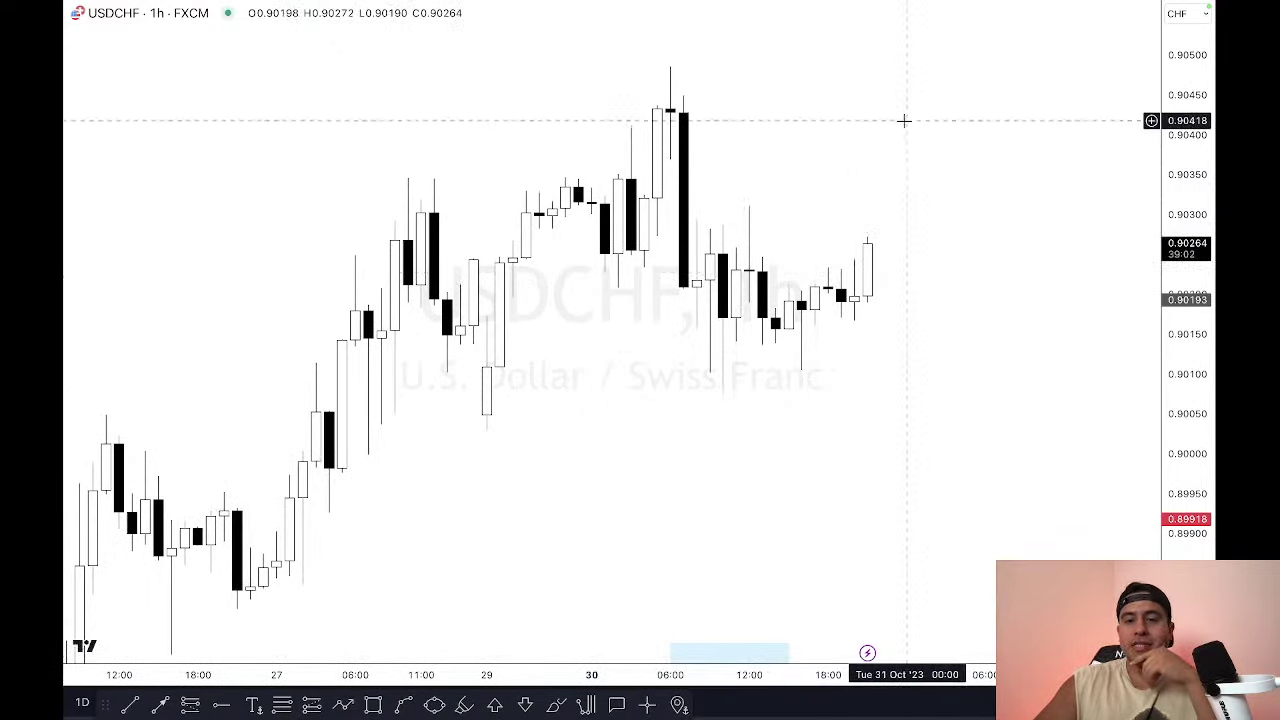
pyautogui.press('space')
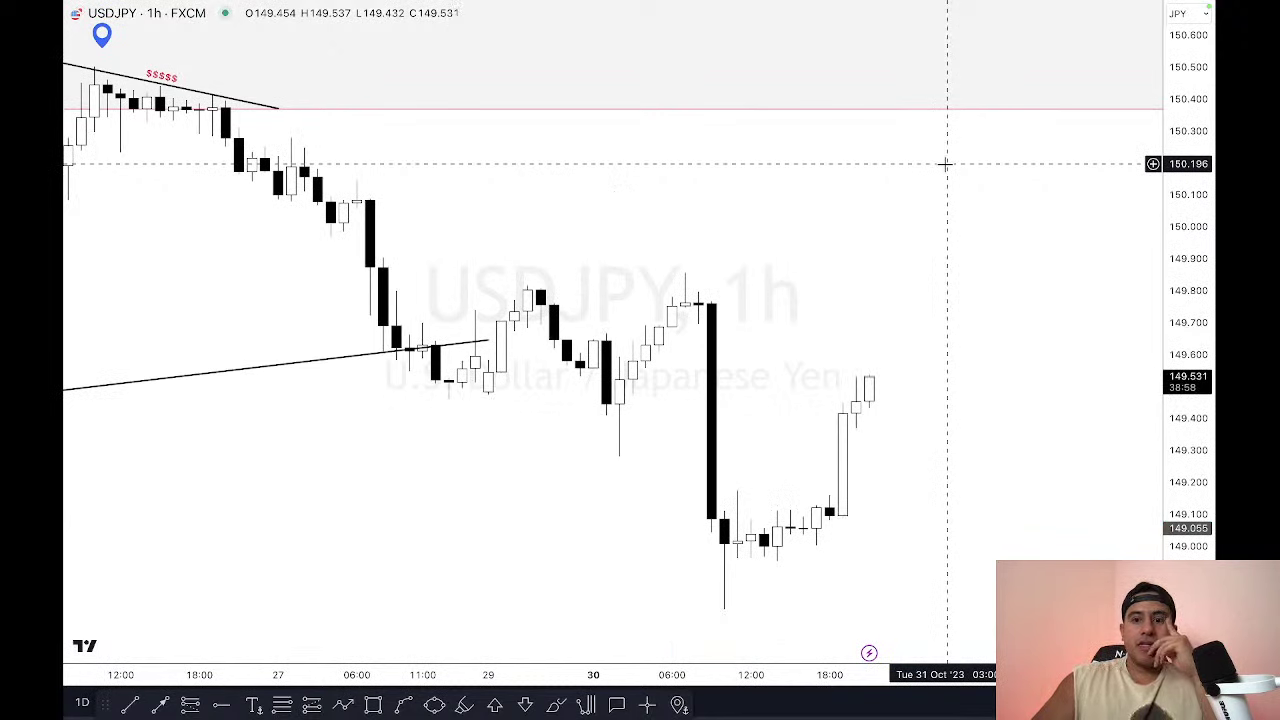
pyautogui.press('space')
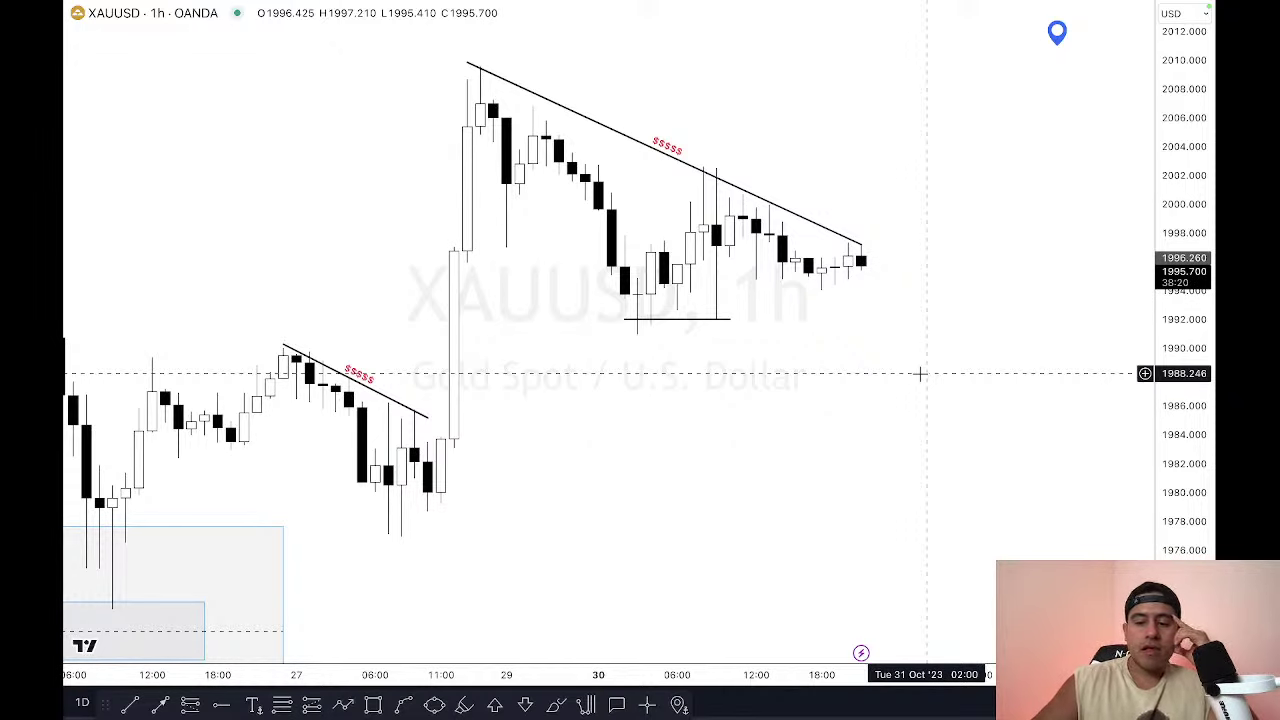
# Step: Go back to the EURUSD 1-hour chart and inspect the long position's entry, target and stop at the demand zone
pyautogui.press('Down')
pyautogui.press('Down')
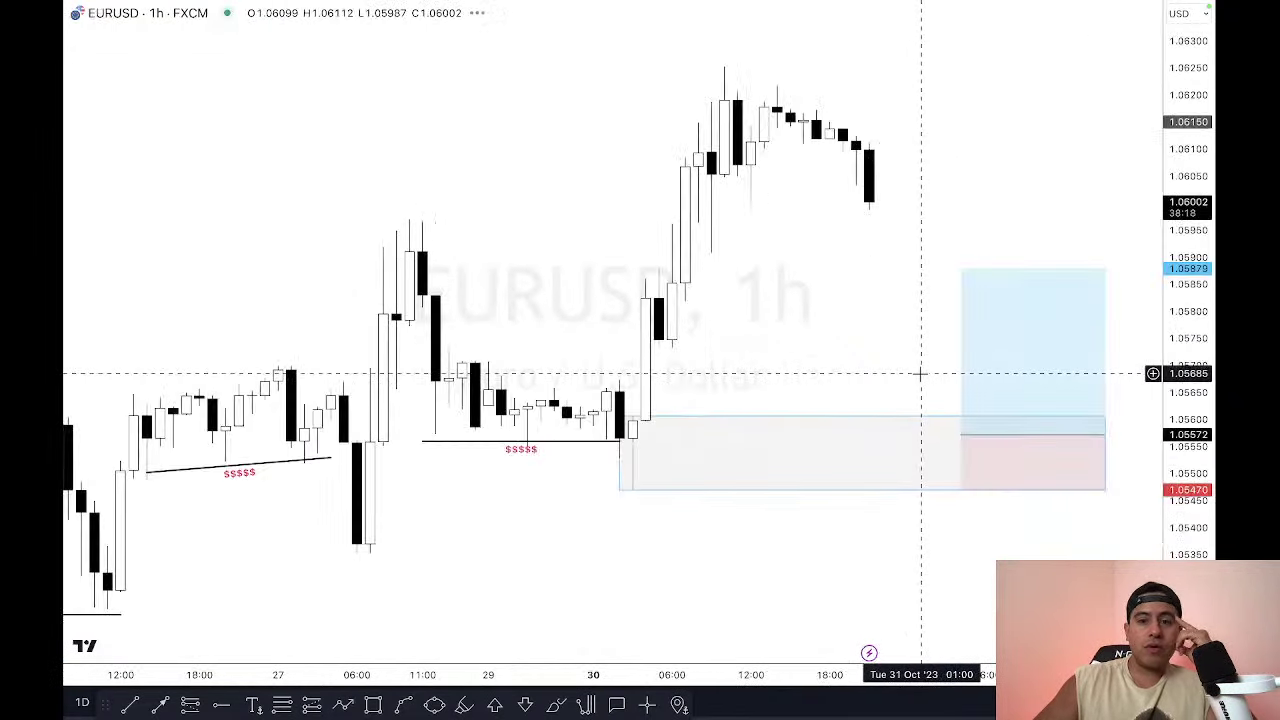
pyautogui.click(977, 474)
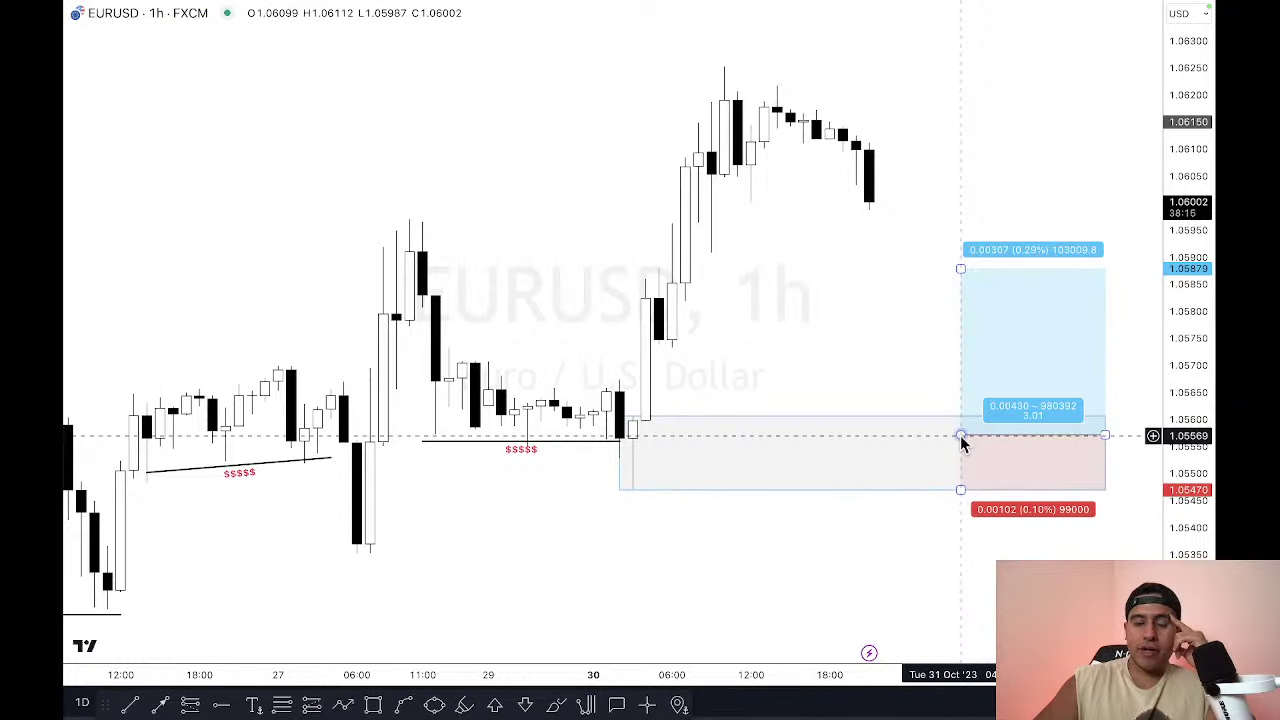
pyautogui.click(948, 435)
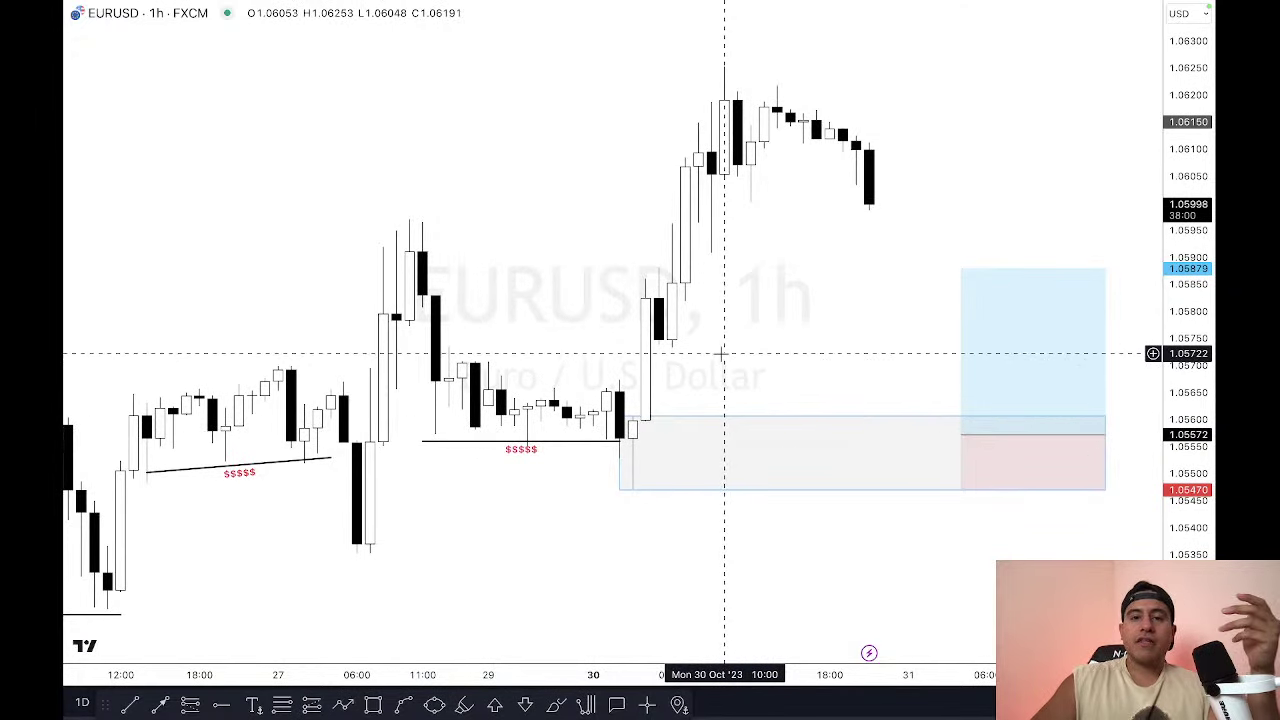
# Step: Review the 1-hour charts of GBPUSD, USDCAD, USDCHF, XAGUSD and CXY, ending on XTIUSD
pyautogui.press('Down')
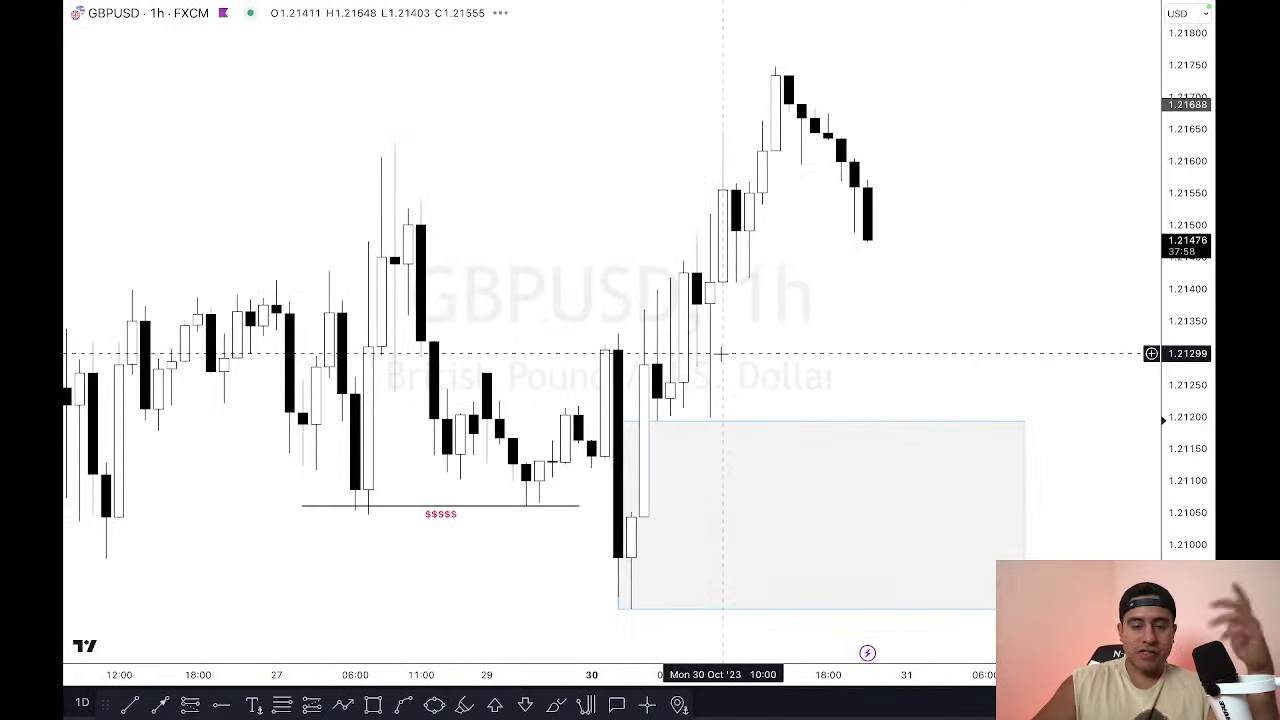
pyautogui.press('Down')
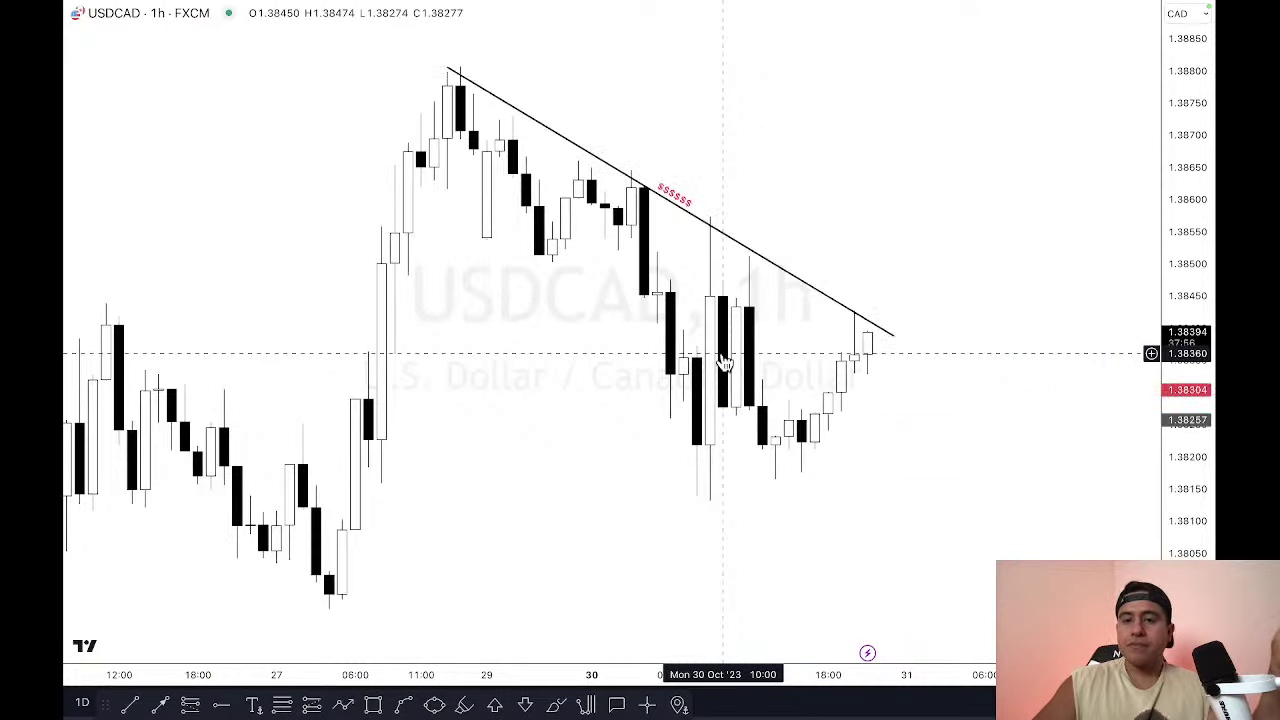
pyautogui.press('Down')
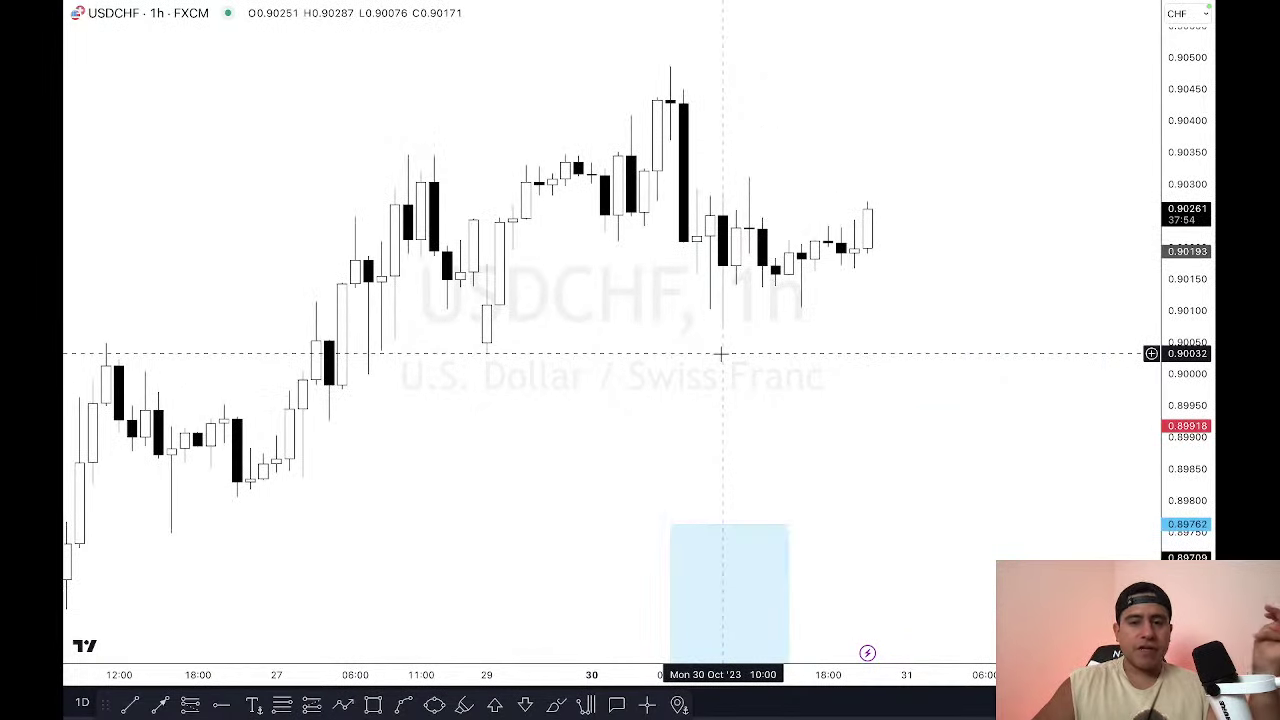
pyautogui.press('Down')
pyautogui.press('Down')
pyautogui.press('Down')
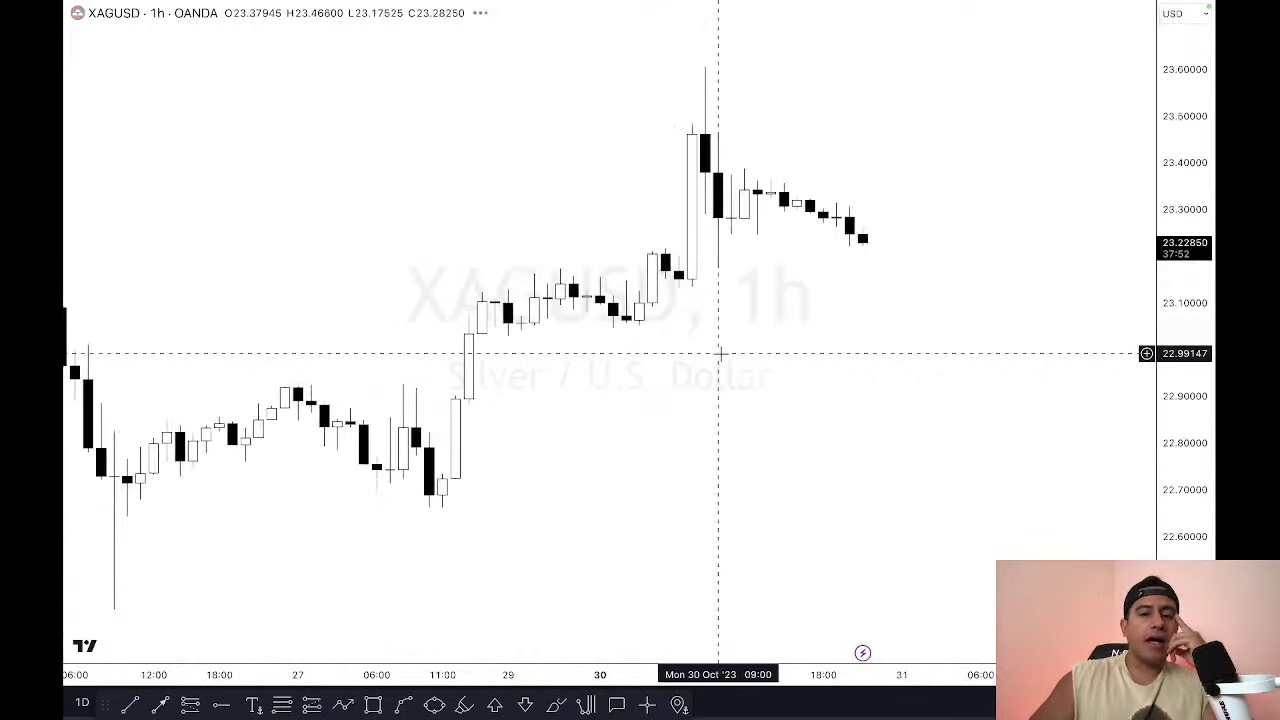
pyautogui.press('Down')
pyautogui.press('Down')
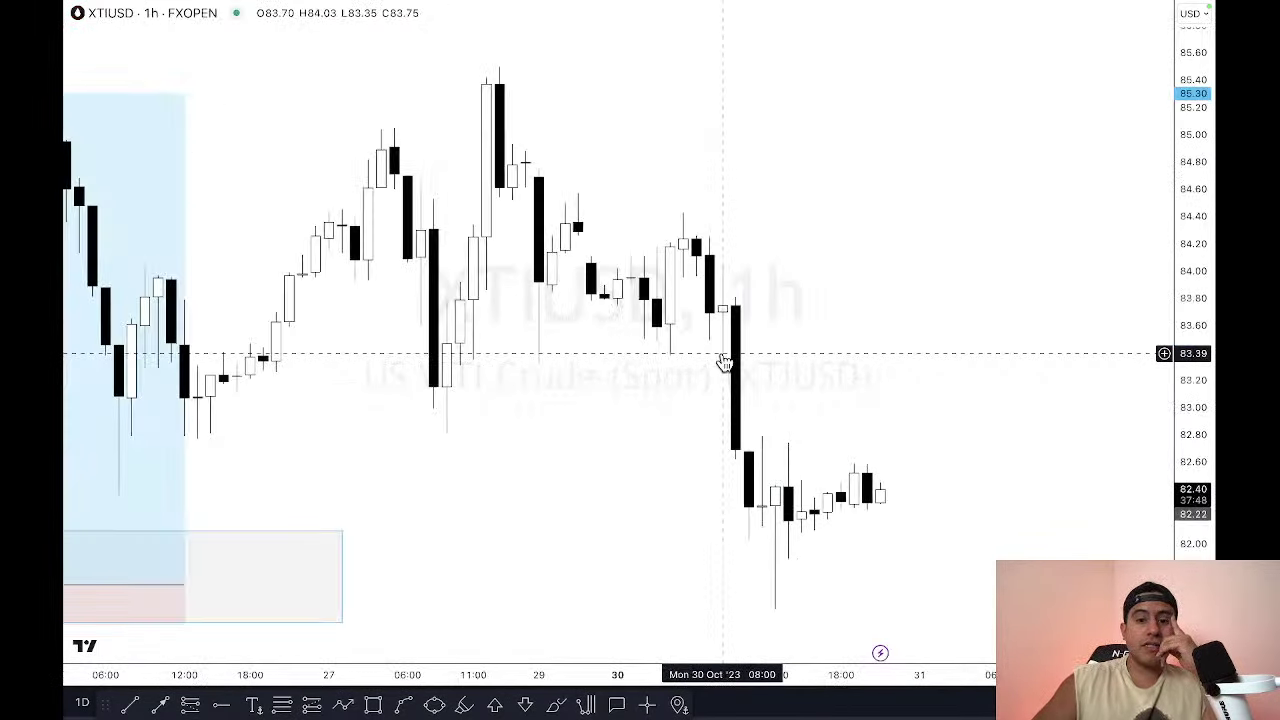
pyautogui.press('Up')
pyautogui.press('Up')
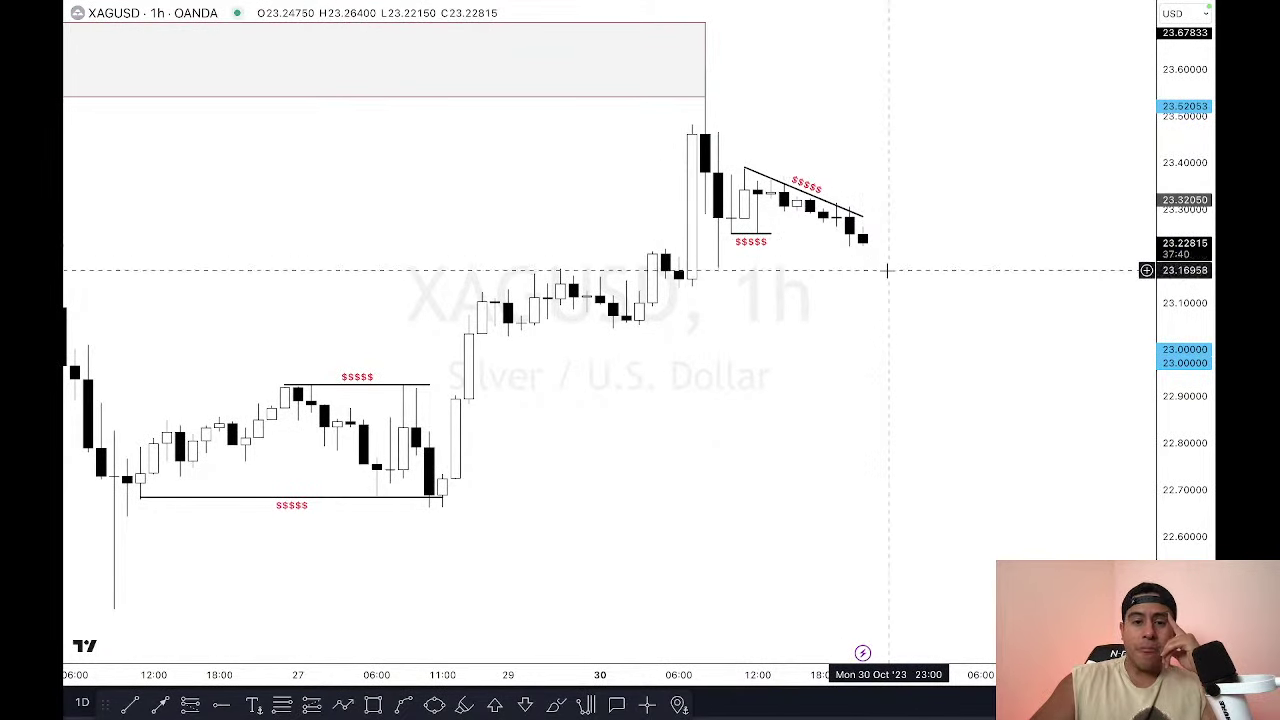
pyautogui.press('space')
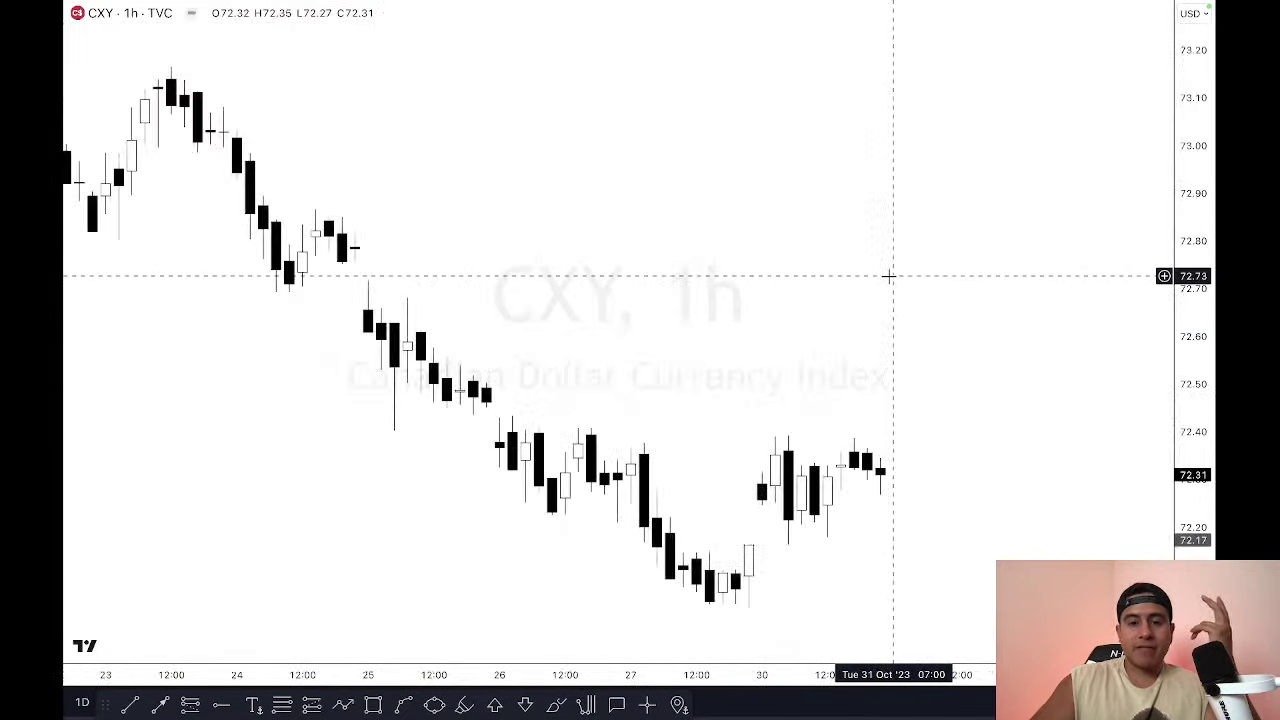
pyautogui.press('space')
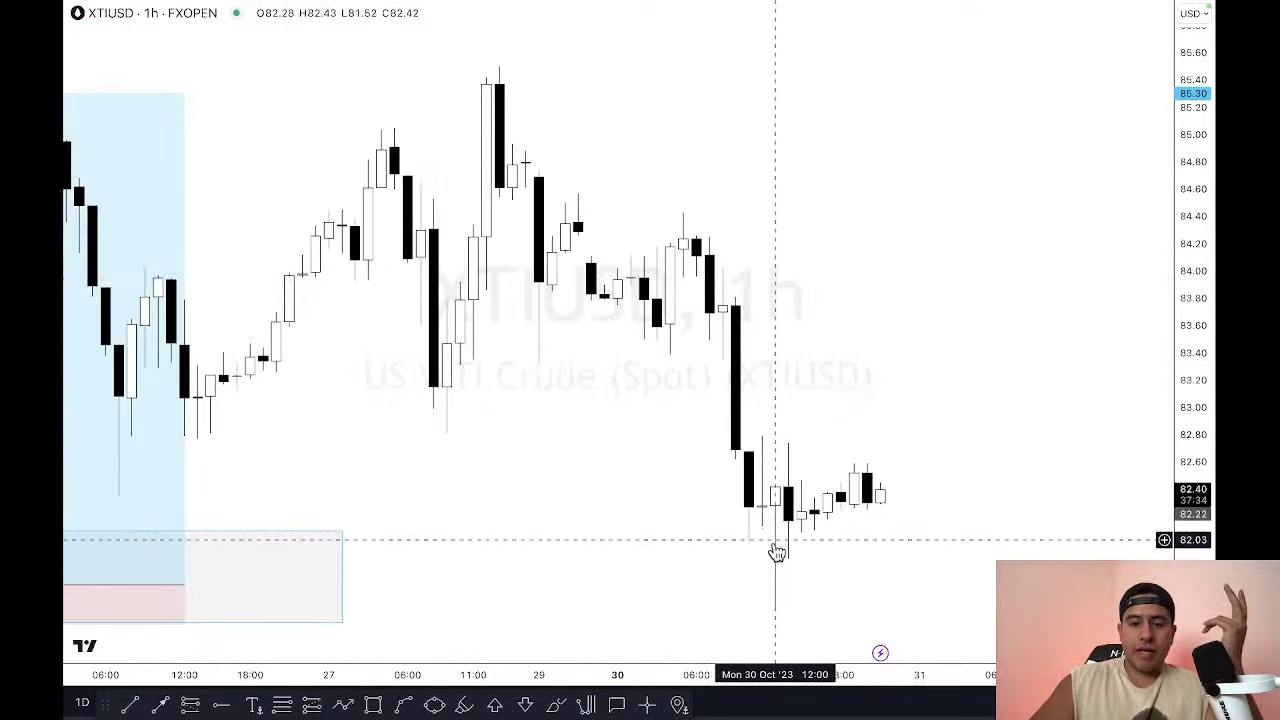
# Step: Shift the long position on the XTIUSD 1-hour chart back in time so that it covers 25 October
pyautogui.moveTo(802, 674); pyautogui.dragTo(910, 660)
pyautogui.scroll(3, 910, 613)
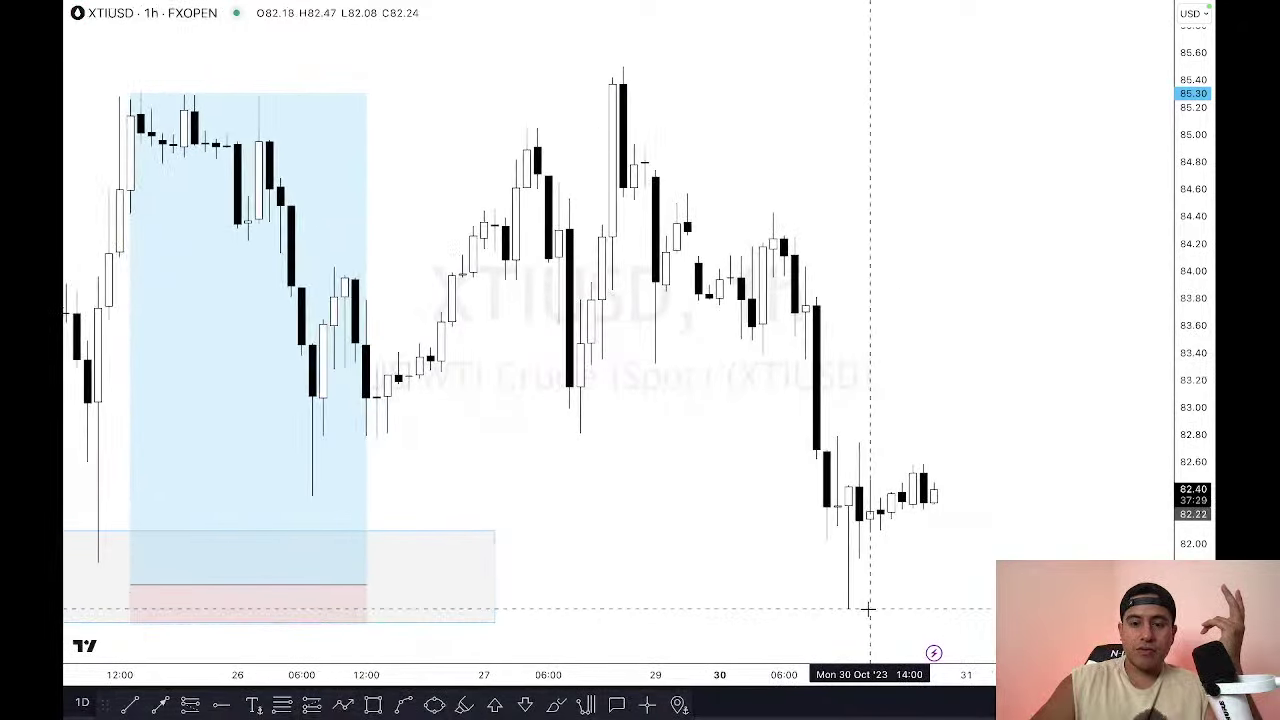
pyautogui.moveTo(869, 607); pyautogui.dragTo(899, 605)
pyautogui.moveTo(895, 662); pyautogui.dragTo(940, 662)
pyautogui.moveTo(1019, 553); pyautogui.dragTo(929, 551)
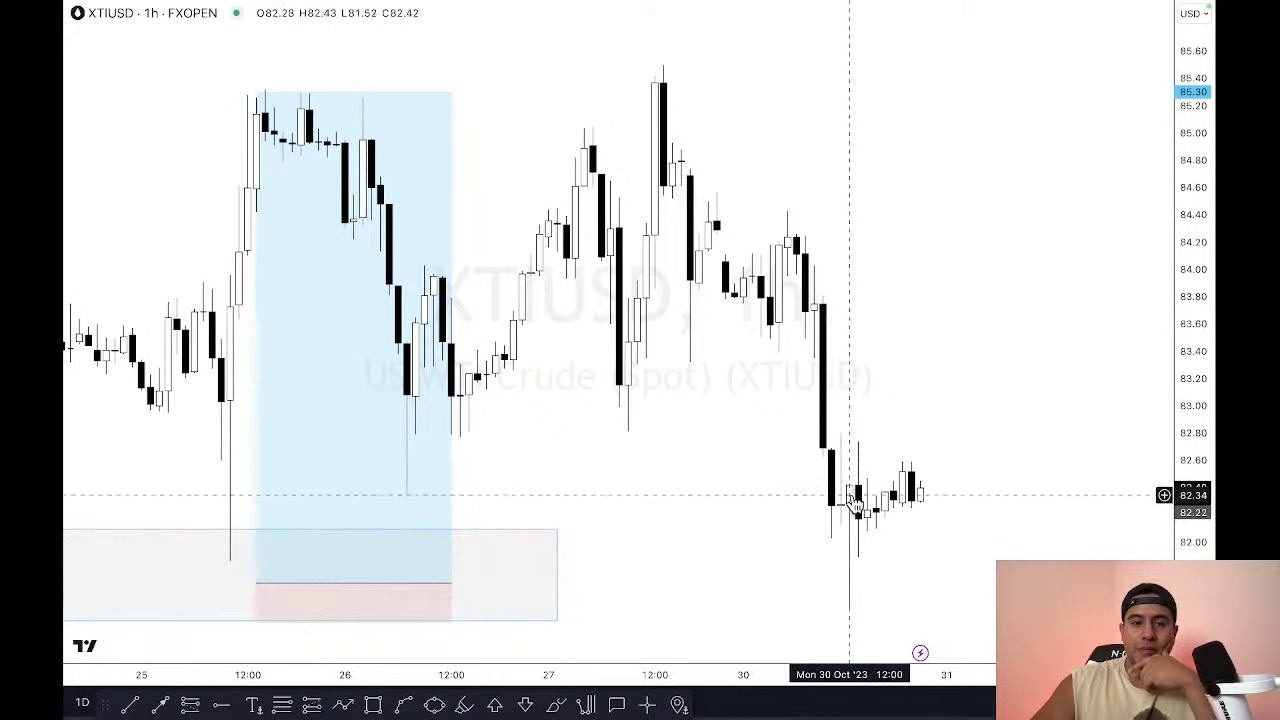
pyautogui.click(370, 502)
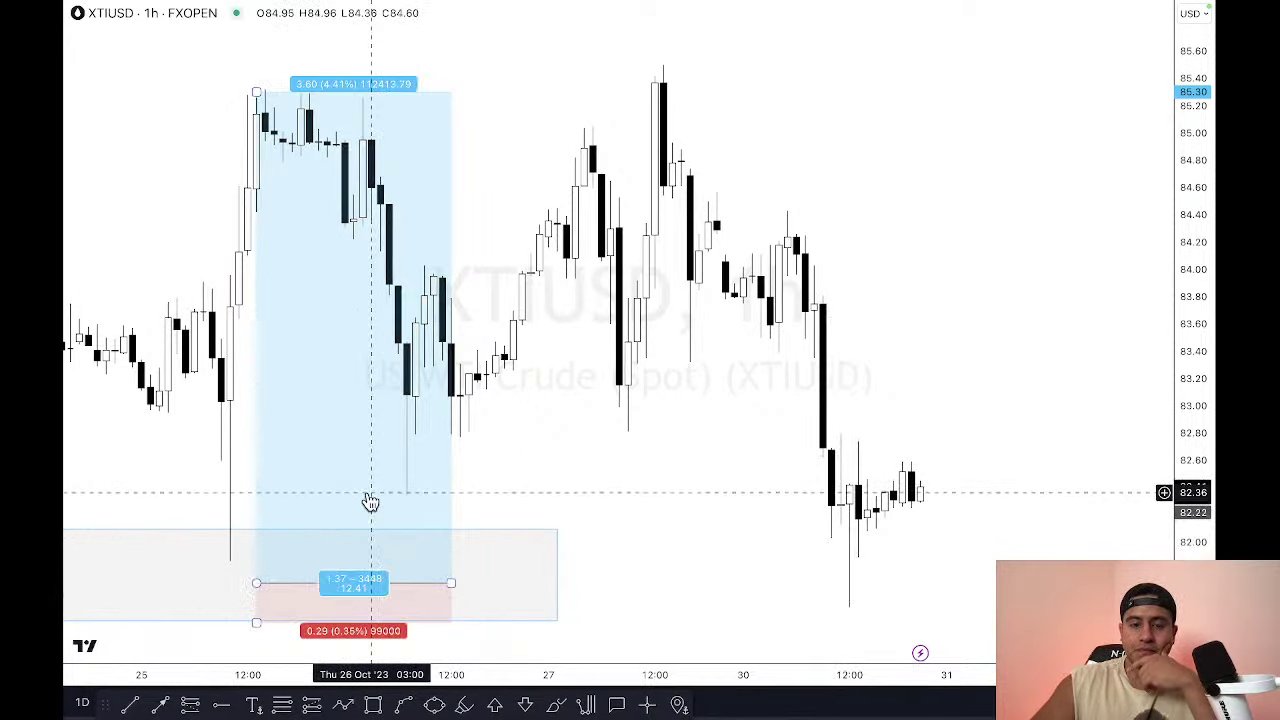
pyautogui.click(370, 500)
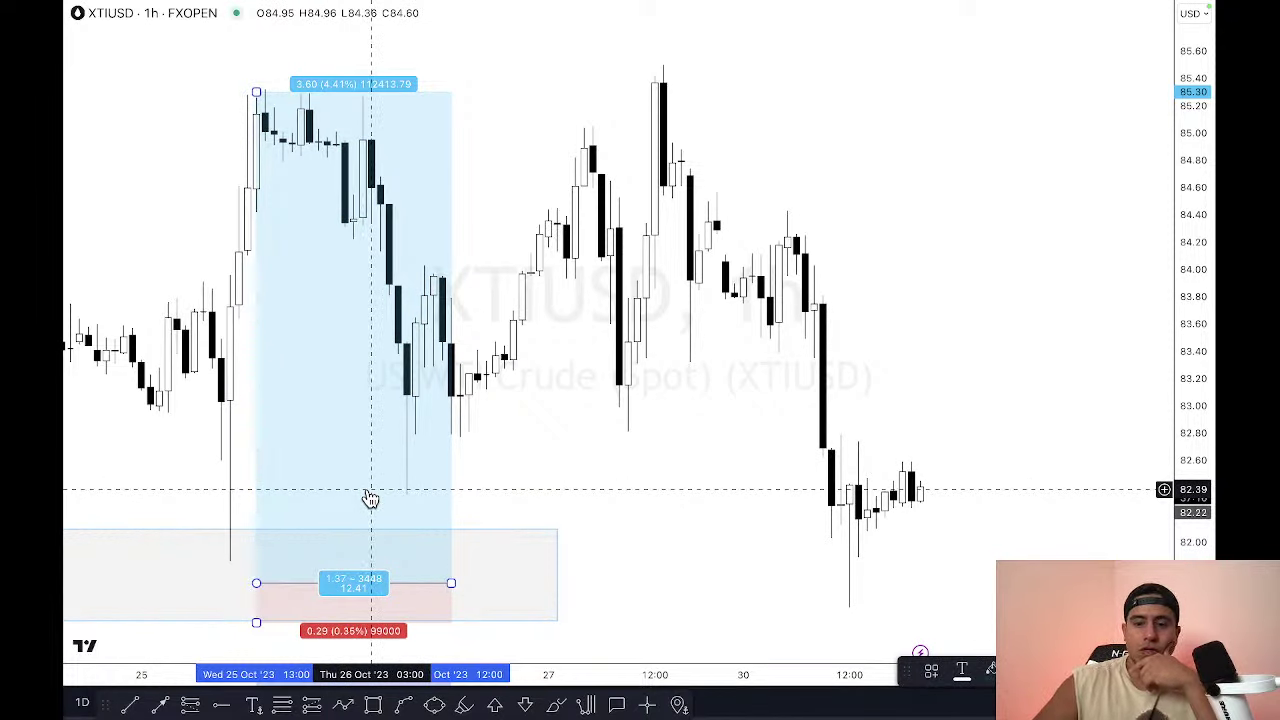
pyautogui.press('Left')
pyautogui.press('Left')
pyautogui.press('Left')
pyautogui.press('Left')
pyautogui.press('Left')
pyautogui.press('Left')
pyautogui.press('Left')
pyautogui.press('Left')
pyautogui.press('Left')
pyautogui.press('Left')
pyautogui.press('Left')
pyautogui.press('Left')
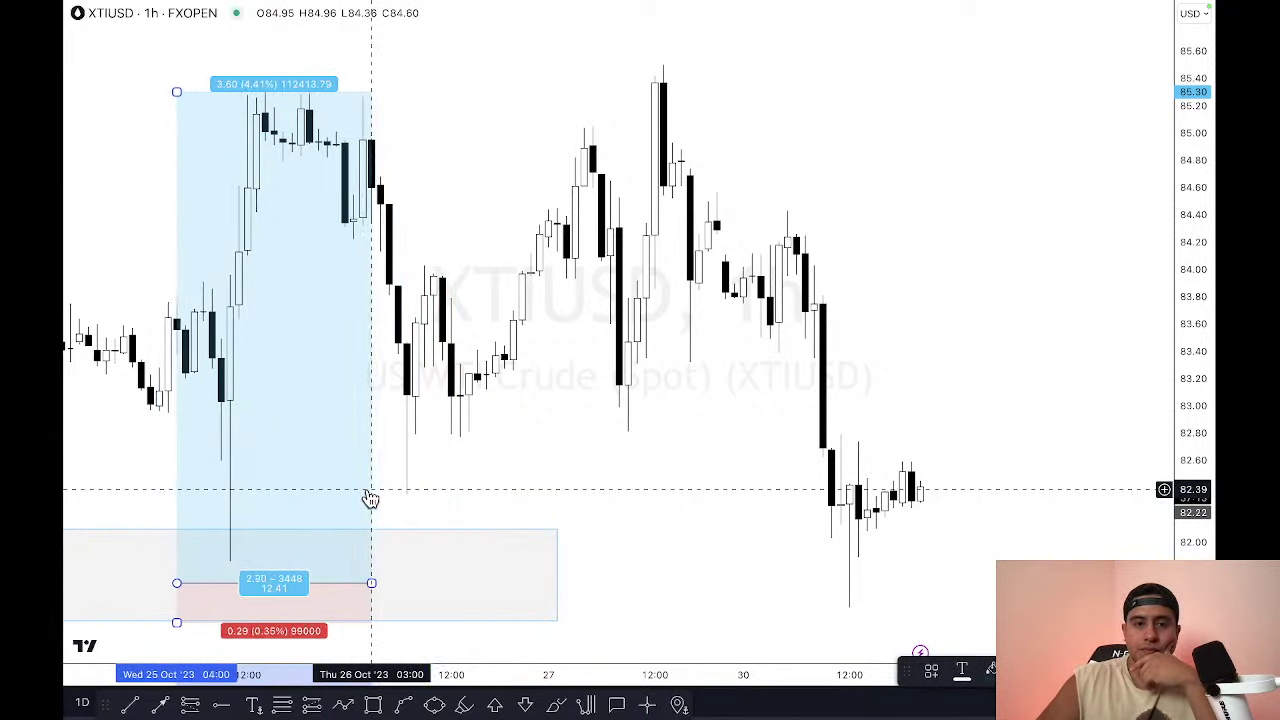
pyautogui.click(660, 529)
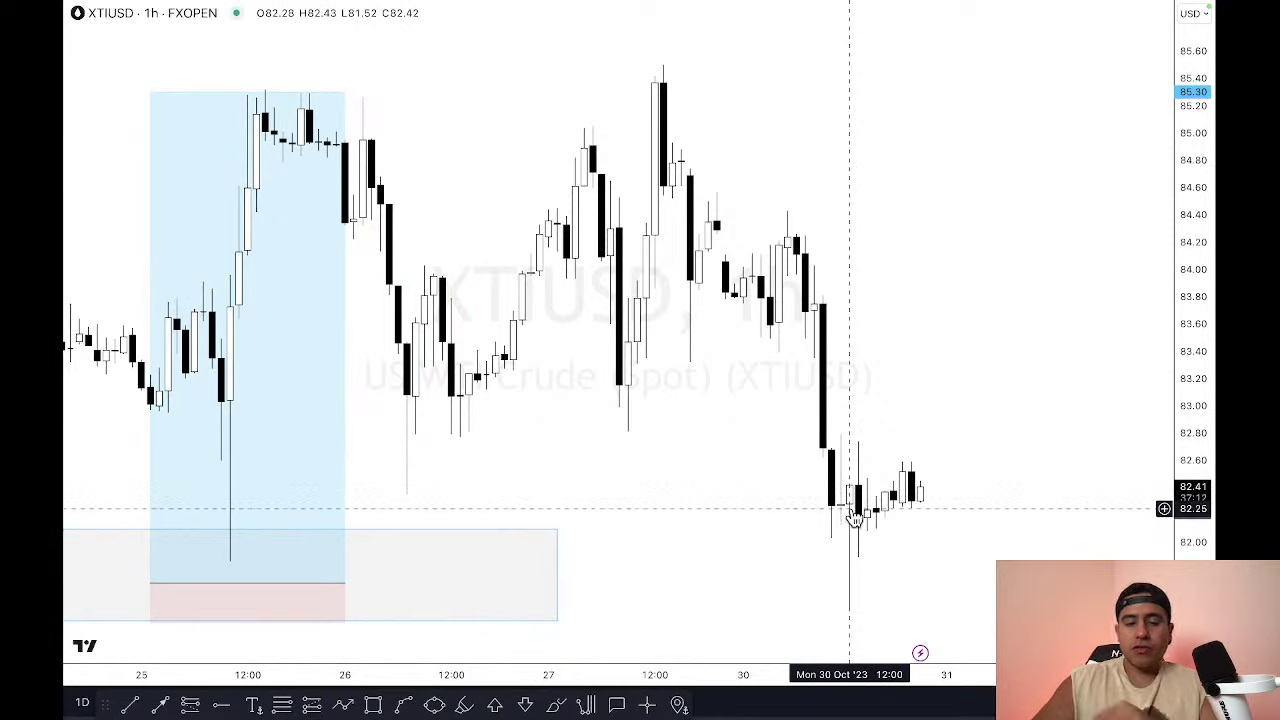
# Step: Set the XTIUSD chart to the 15-minute interval and load the XTIUSD WTI Light Crude Oil symbol from SKILLING
pyautogui.write('15')
pyautogui.press('Return')
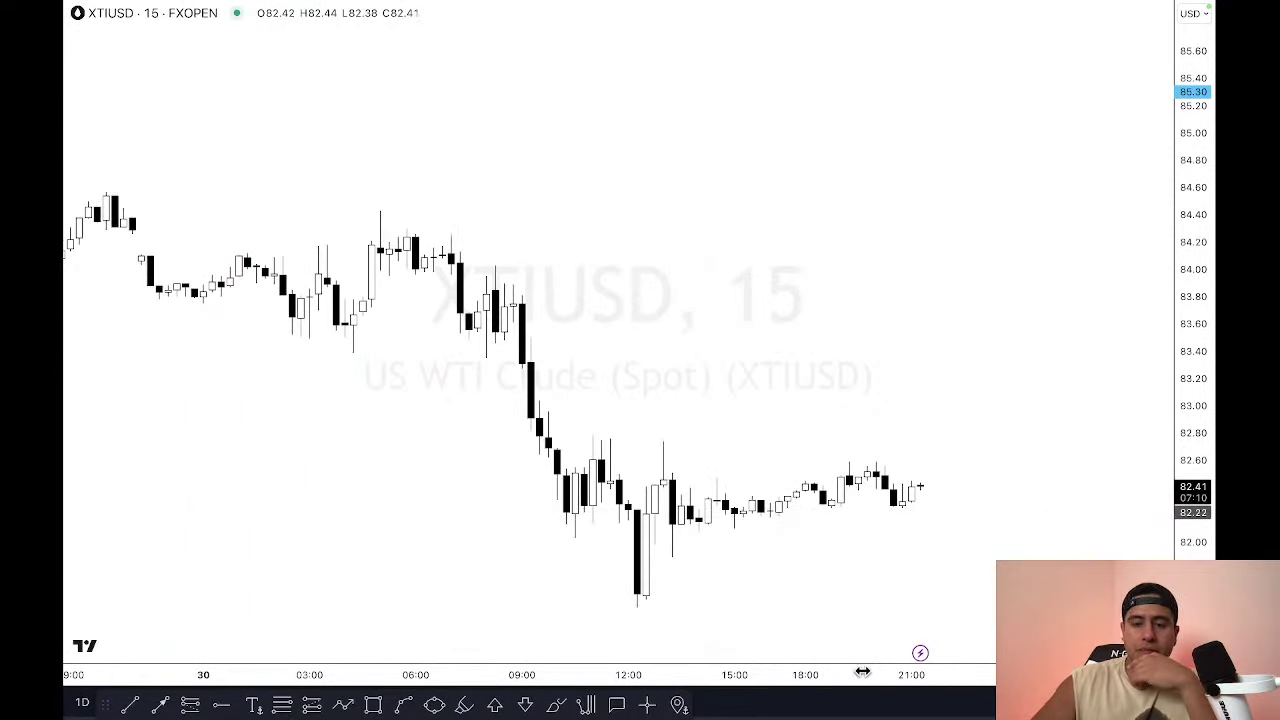
pyautogui.scroll(-2, 961, 652)
pyautogui.scroll(-1, 961, 652)
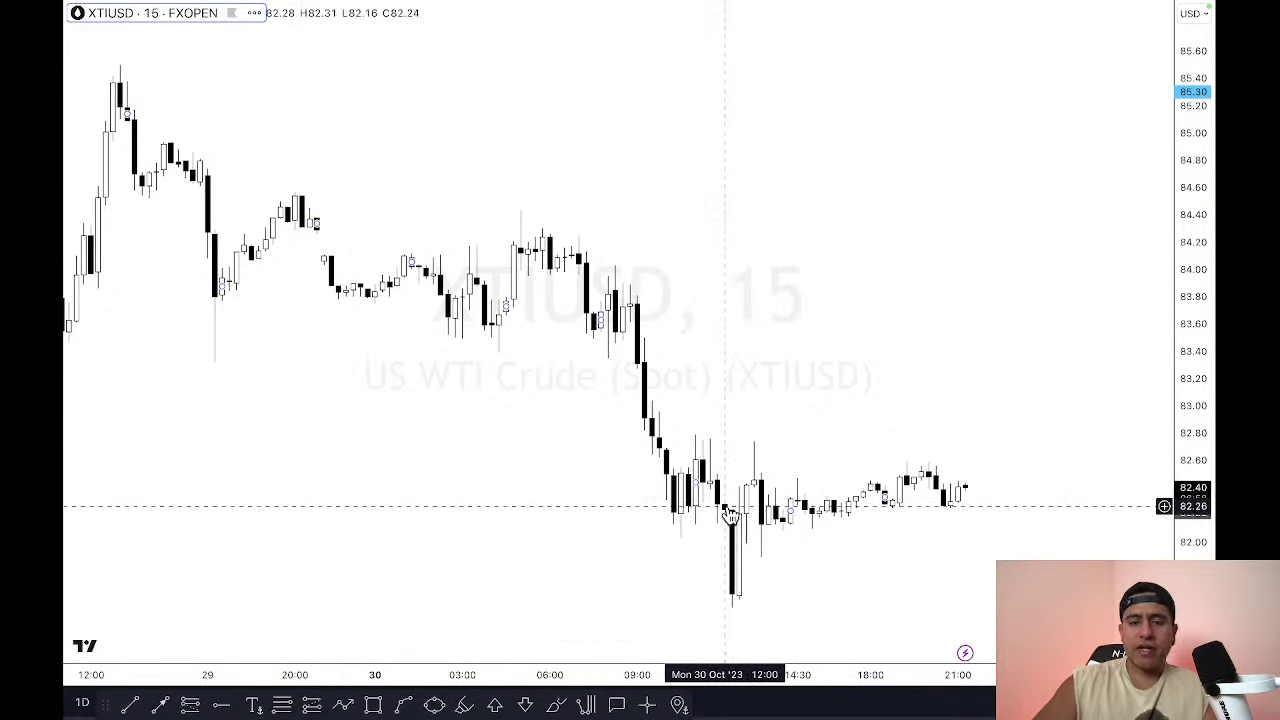
pyautogui.write('XTIUSD')
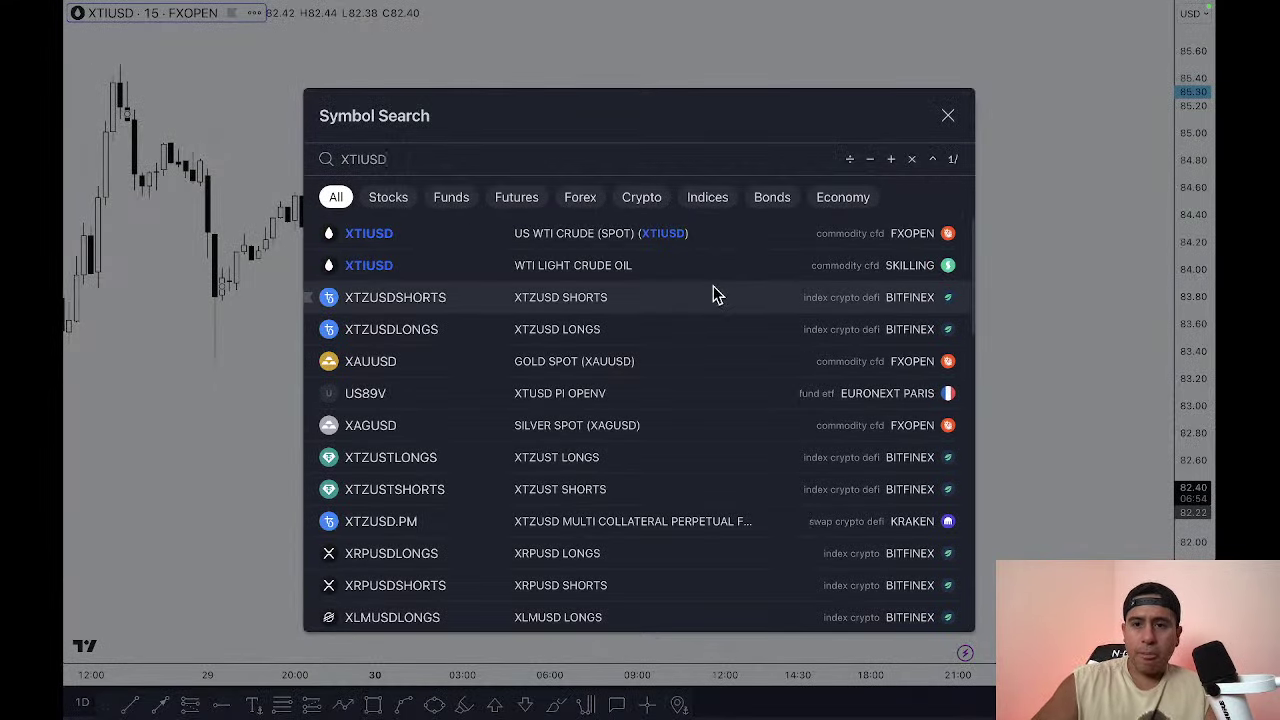
pyautogui.press('Return')
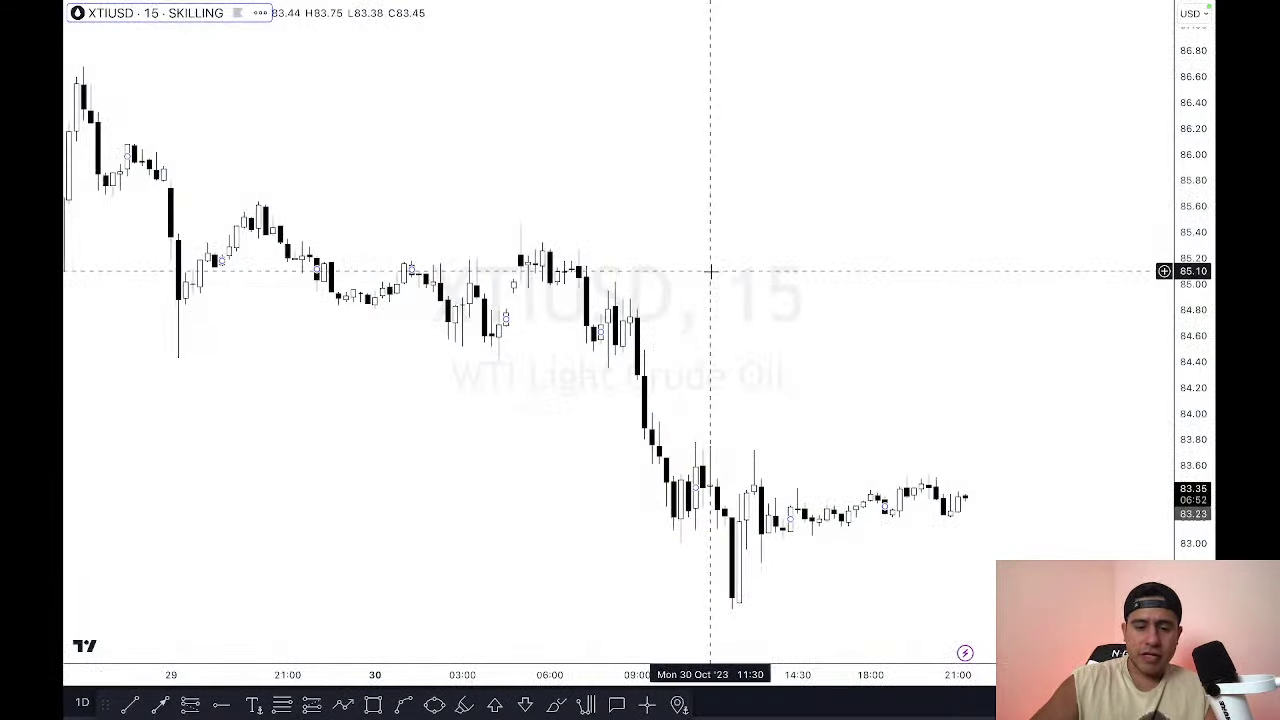
# Step: Load the FXOPEN XTIUSD symbol and draw a rectangle zone from 82.24 down to the 30 October low, extending past the latest candle
pyautogui.write('XTIUSD')
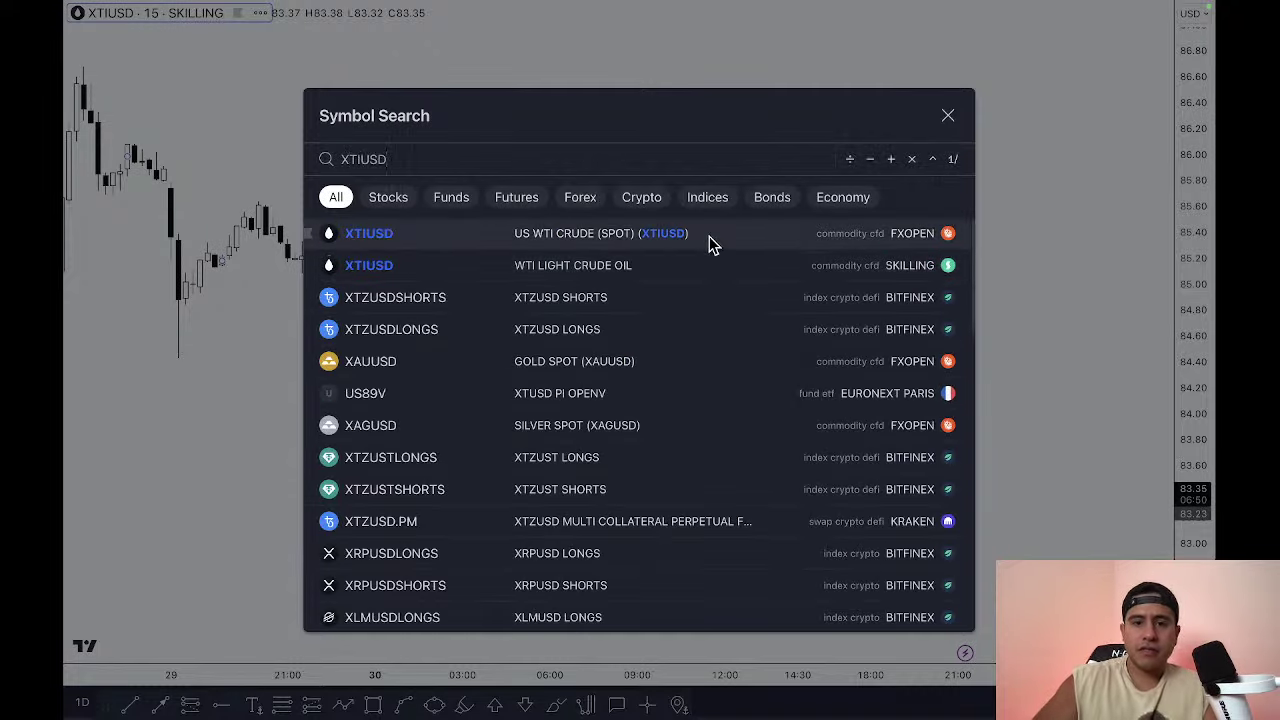
pyautogui.click(709, 236)
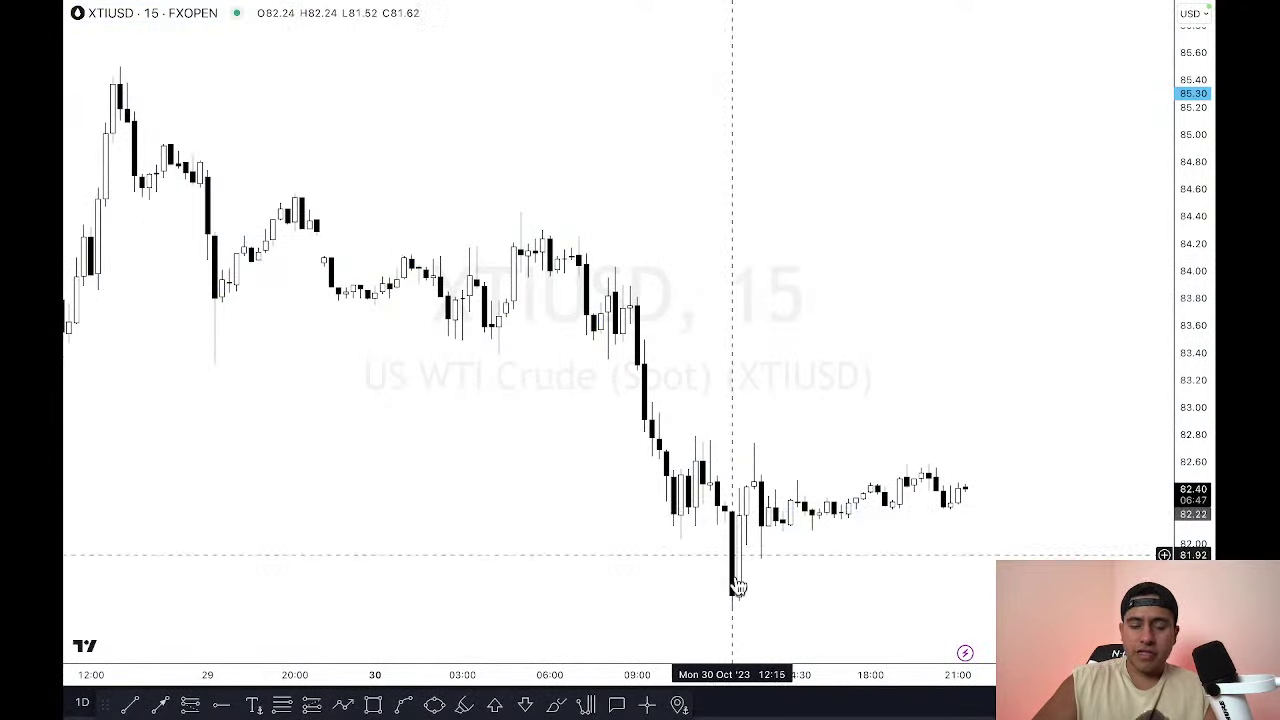
pyautogui.click(373, 705)
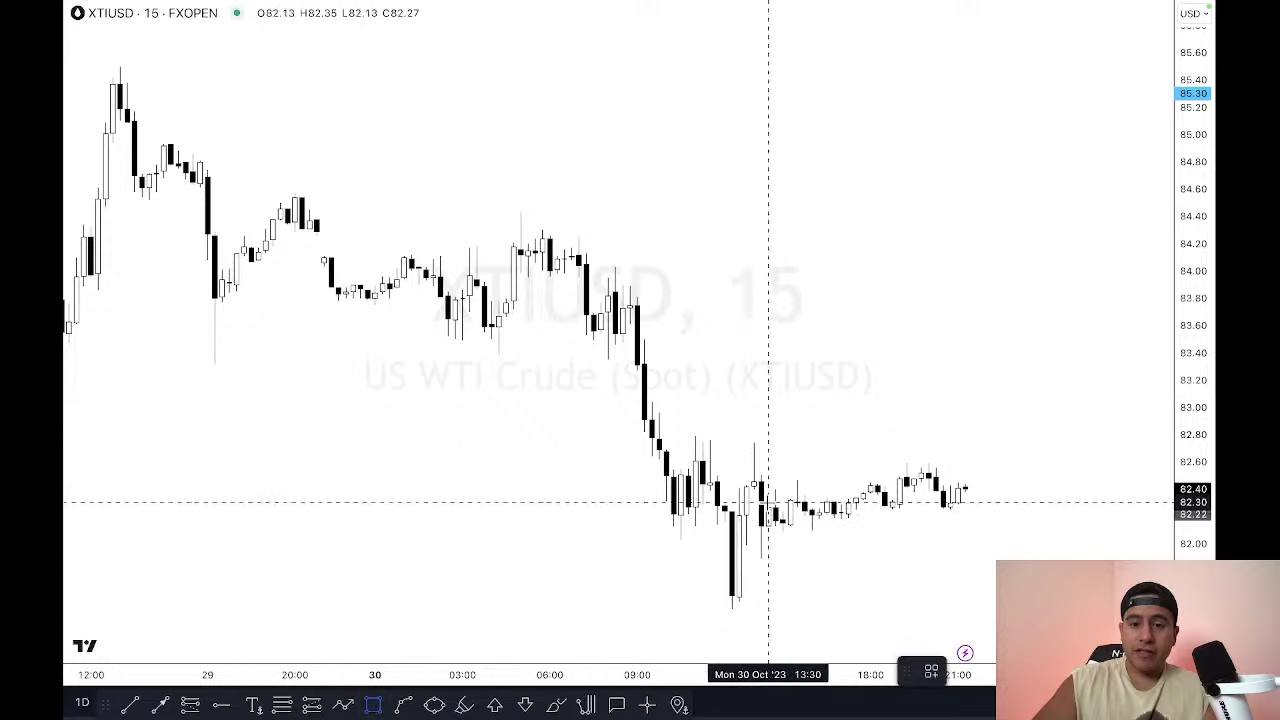
pyautogui.click(724, 511)
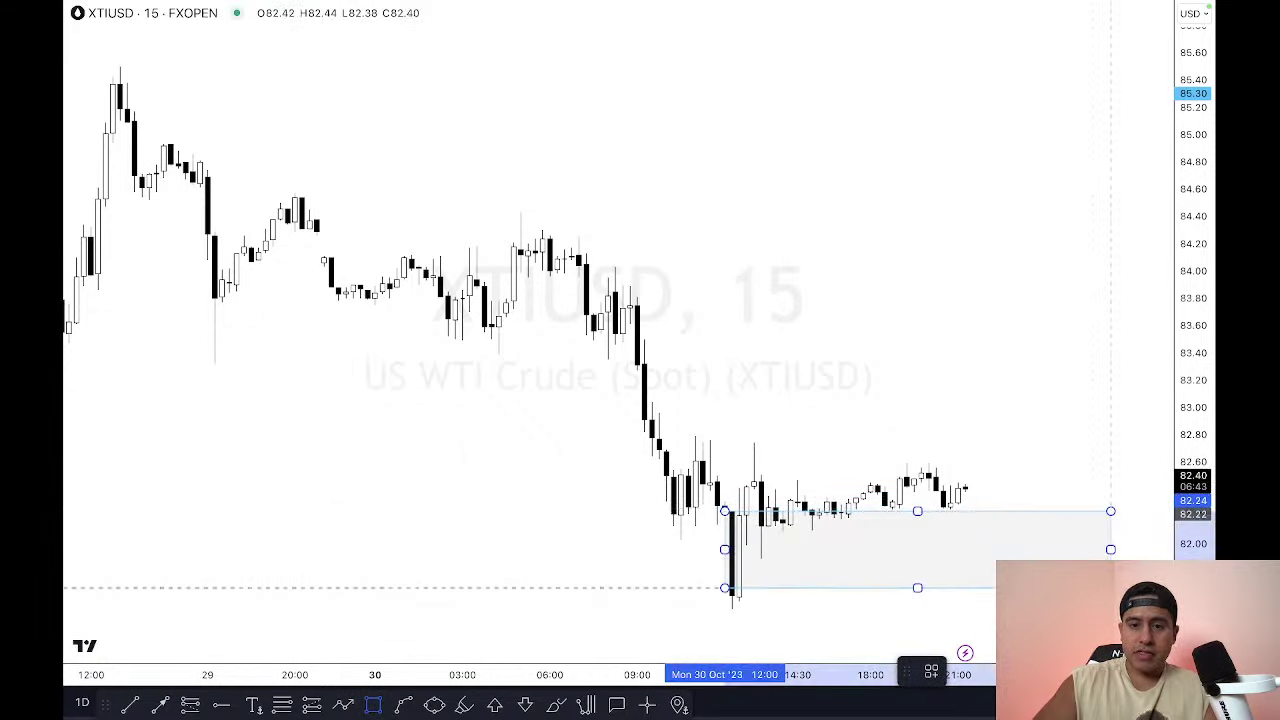
pyautogui.click(1134, 609)
# Step: Change the visual order of the new rectangle zone on the XTIUSD 15-minute chart
pyautogui.rightClick(1125, 560)
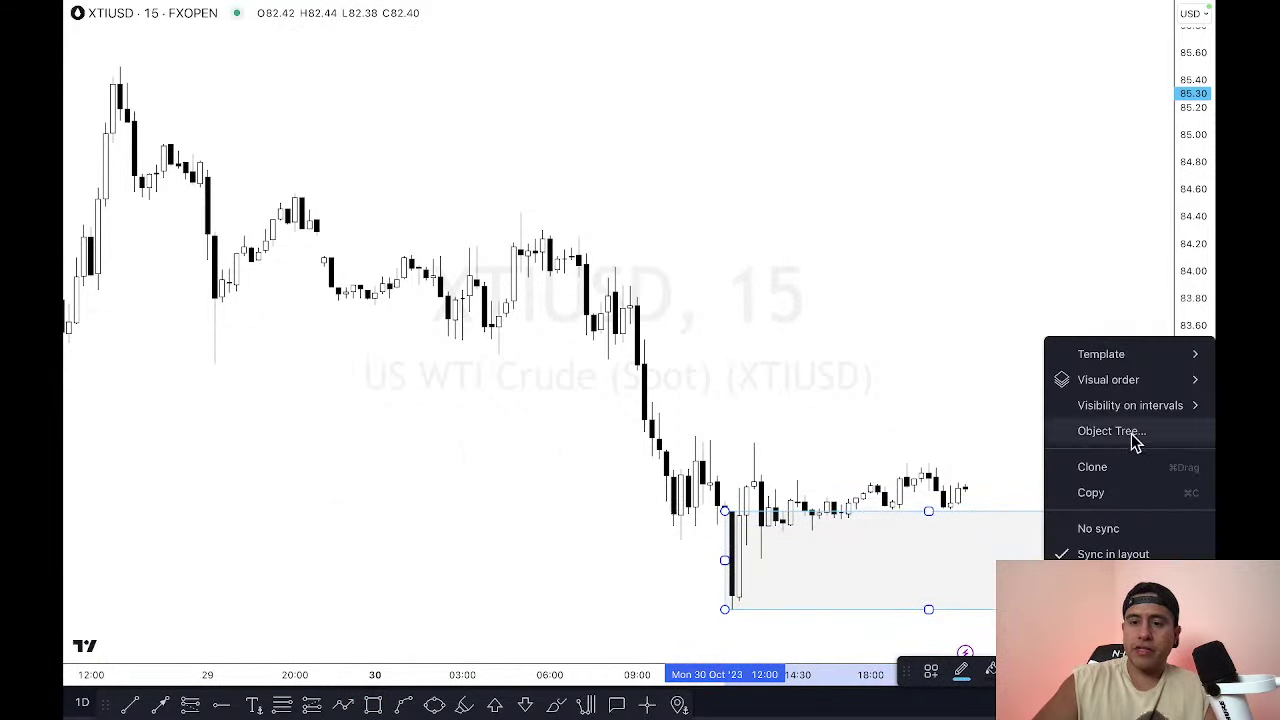
pyautogui.moveTo(1134, 380)
pyautogui.click(1004, 409)
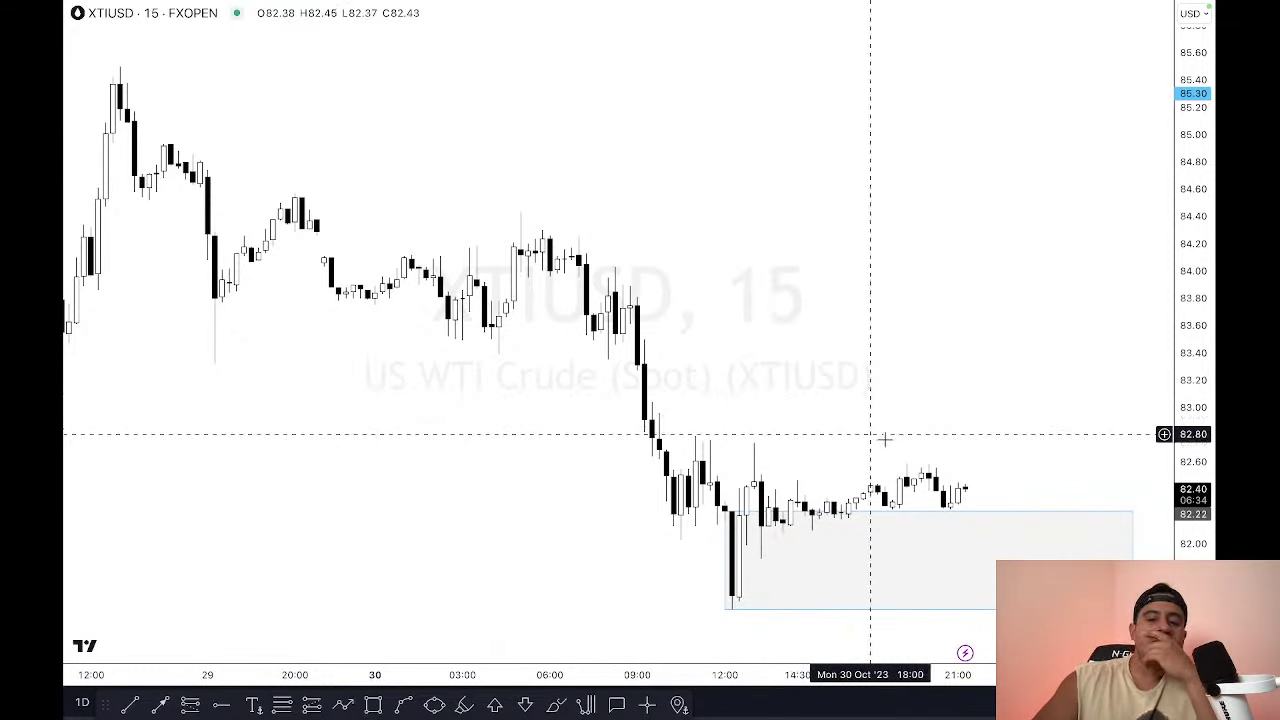
# Step: Set the XTIUSD chart to the 1-hour interval and compare the new zone with the earlier demand zone and long position
pyautogui.moveTo(810, 346); pyautogui.dragTo(750, 338)
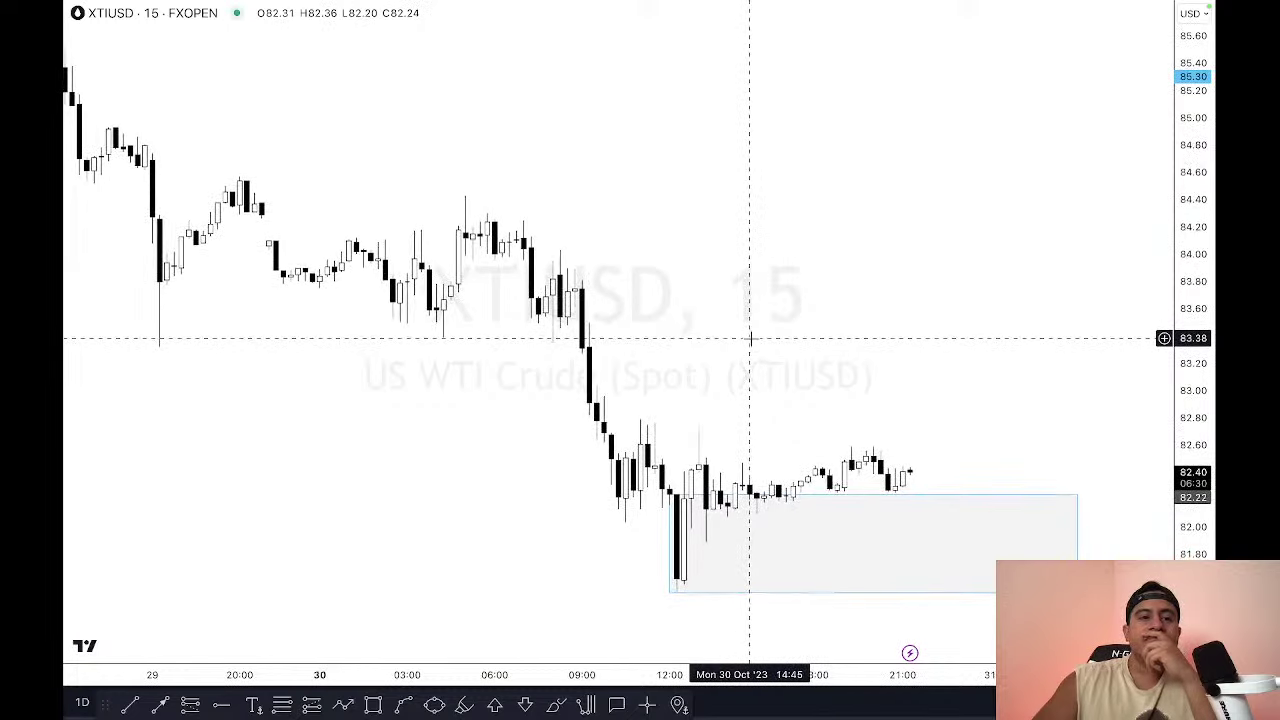
pyautogui.write('1h')
pyautogui.press('Return')
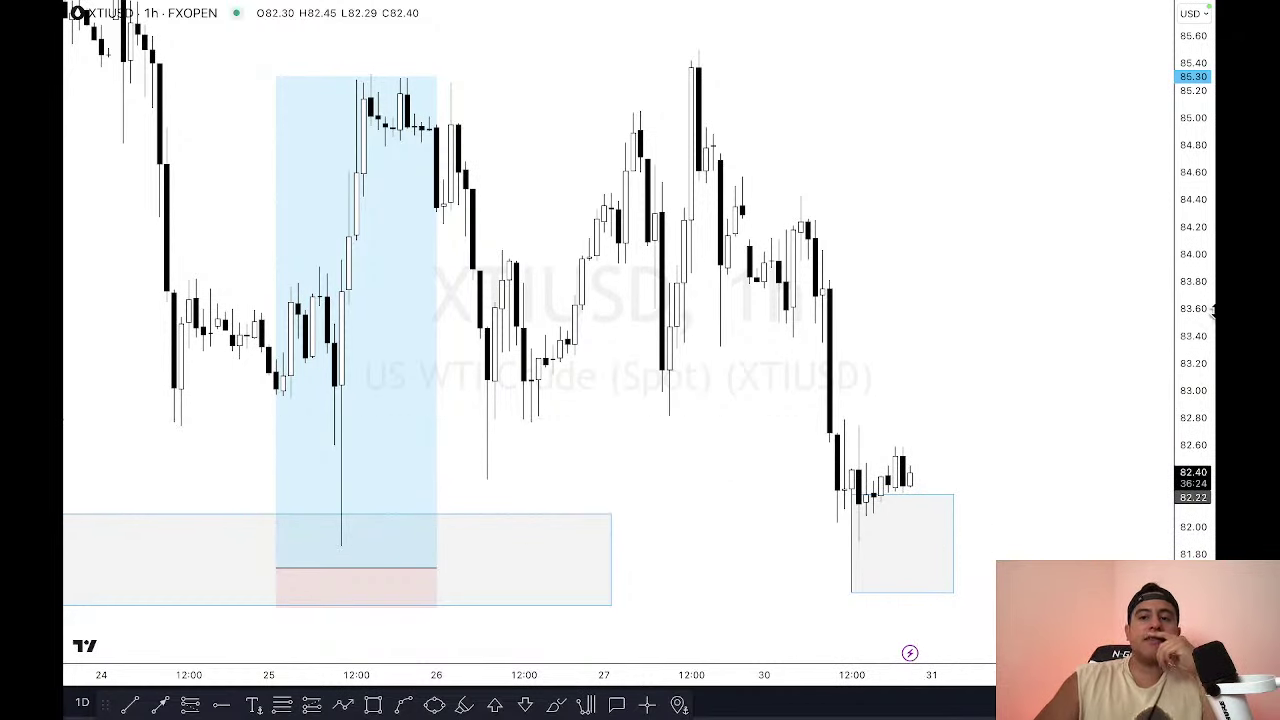
pyautogui.moveTo(1204, 282); pyautogui.dragTo(1187, 364)
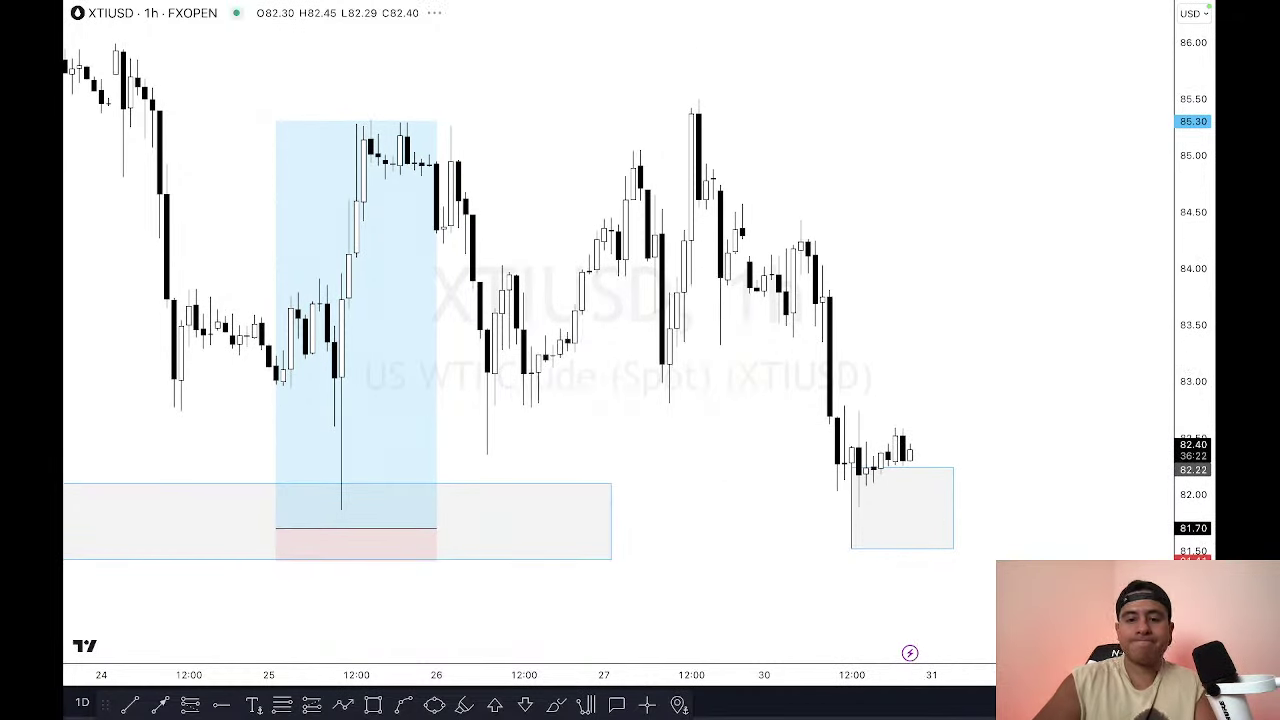
# Step: Set the XTIUSD chart to the 4-hour interval and examine both zones against the October price swings
pyautogui.write('4h')
pyautogui.press('Return')
pyautogui.moveTo(1160, 312); pyautogui.dragTo(1160, 360)
pyautogui.moveTo(1035, 363); pyautogui.dragTo(1066, 423)
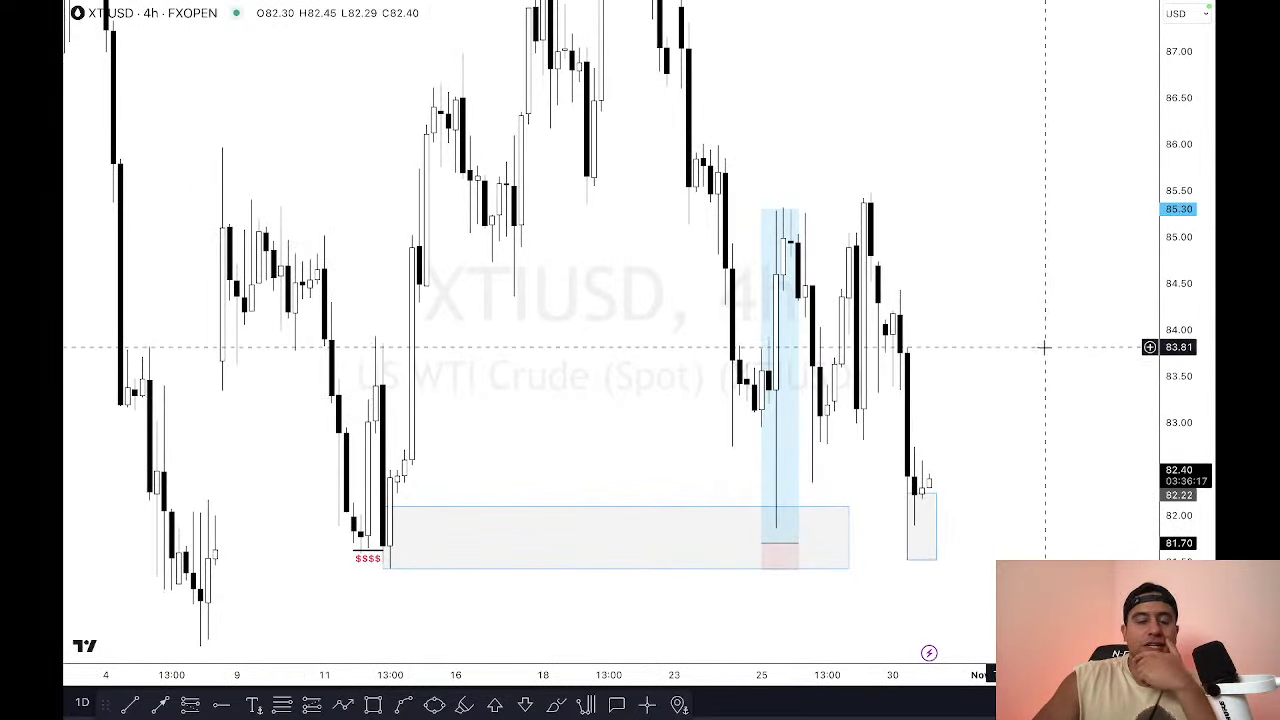
pyautogui.moveTo(1043, 346); pyautogui.dragTo(1006, 360)
pyautogui.moveTo(1182, 340); pyautogui.dragTo(1170, 420)
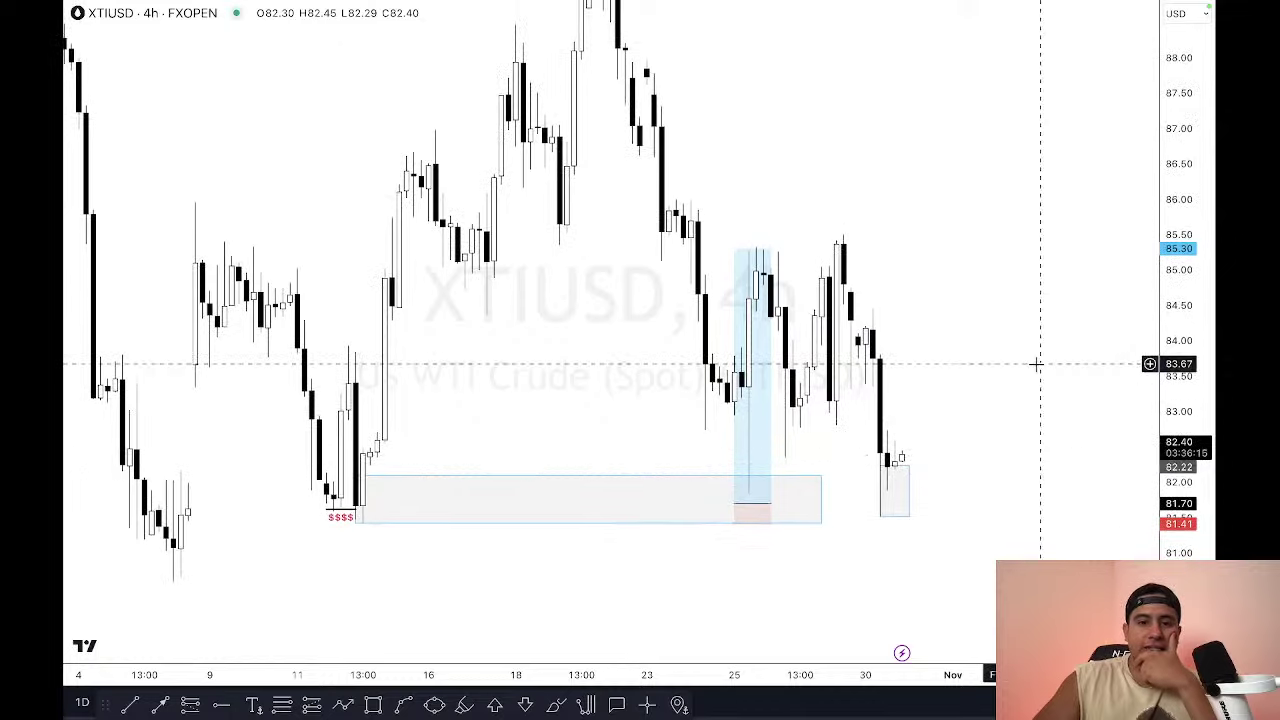
pyautogui.moveTo(1034, 363); pyautogui.dragTo(1069, 440)
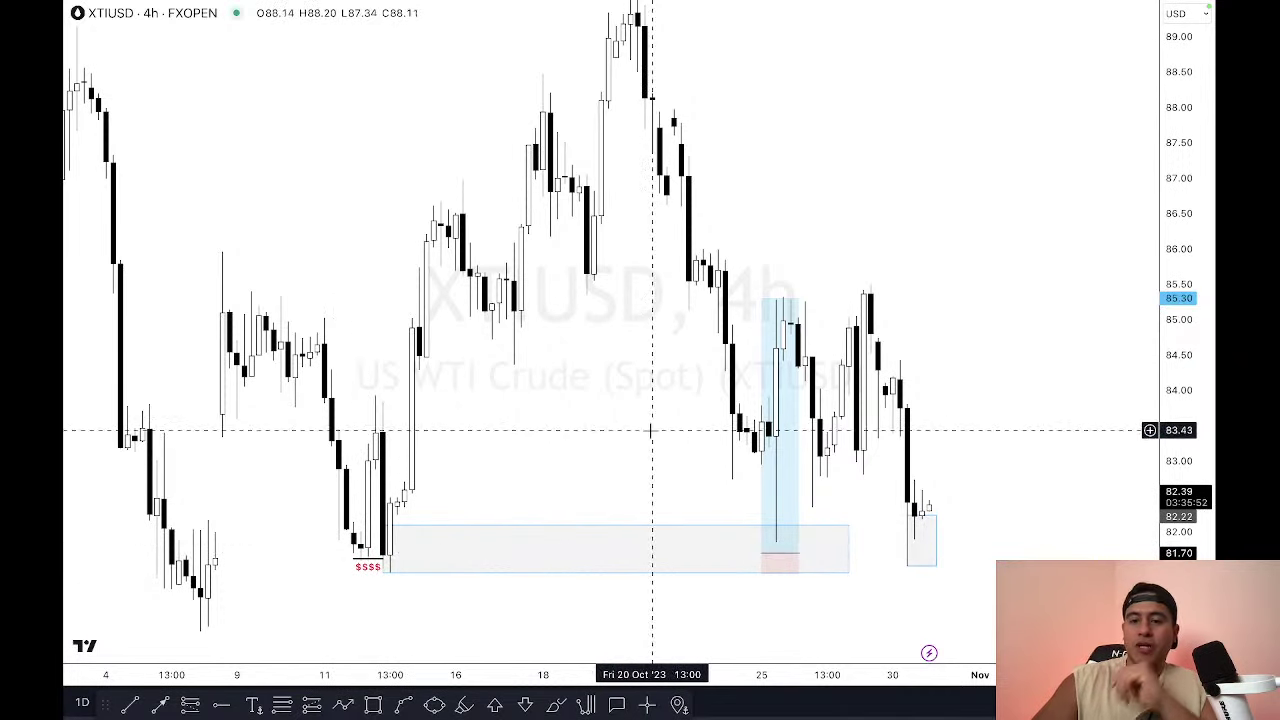
# Step: Return the XTIUSD chart to the 15-minute interval and inspect price around the new rectangle zone
pyautogui.write('15')
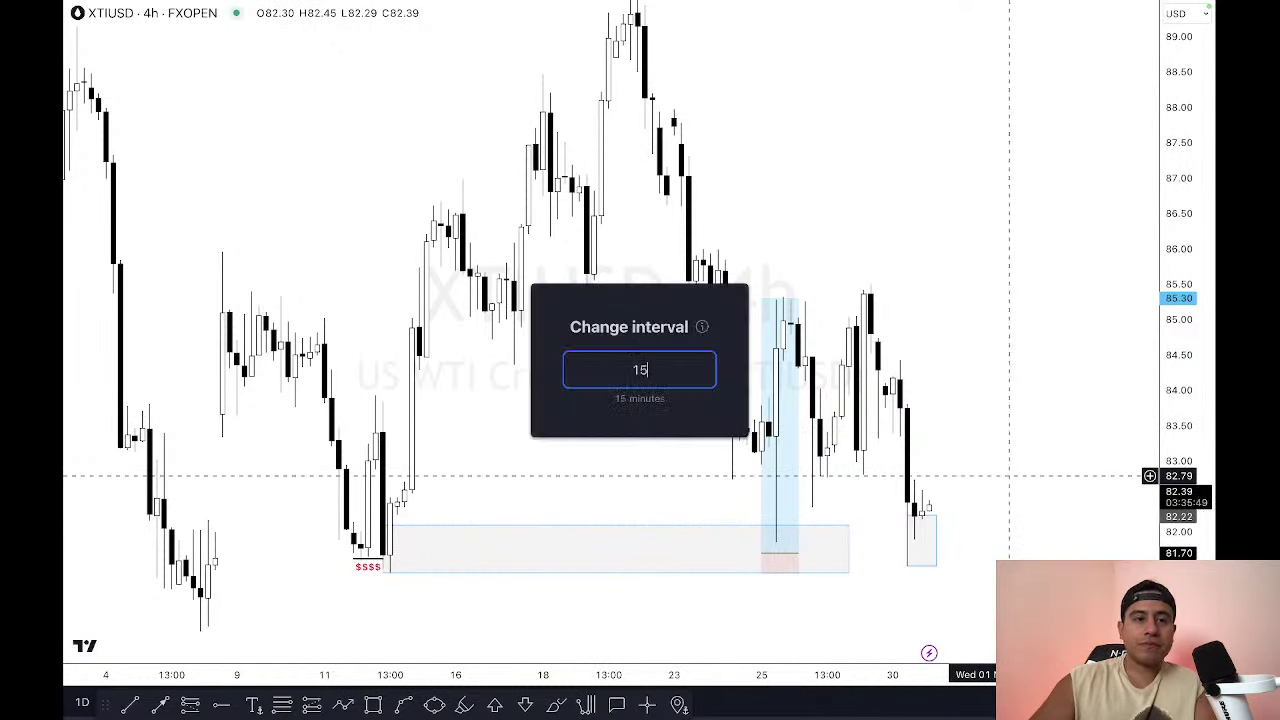
pyautogui.press('Return')
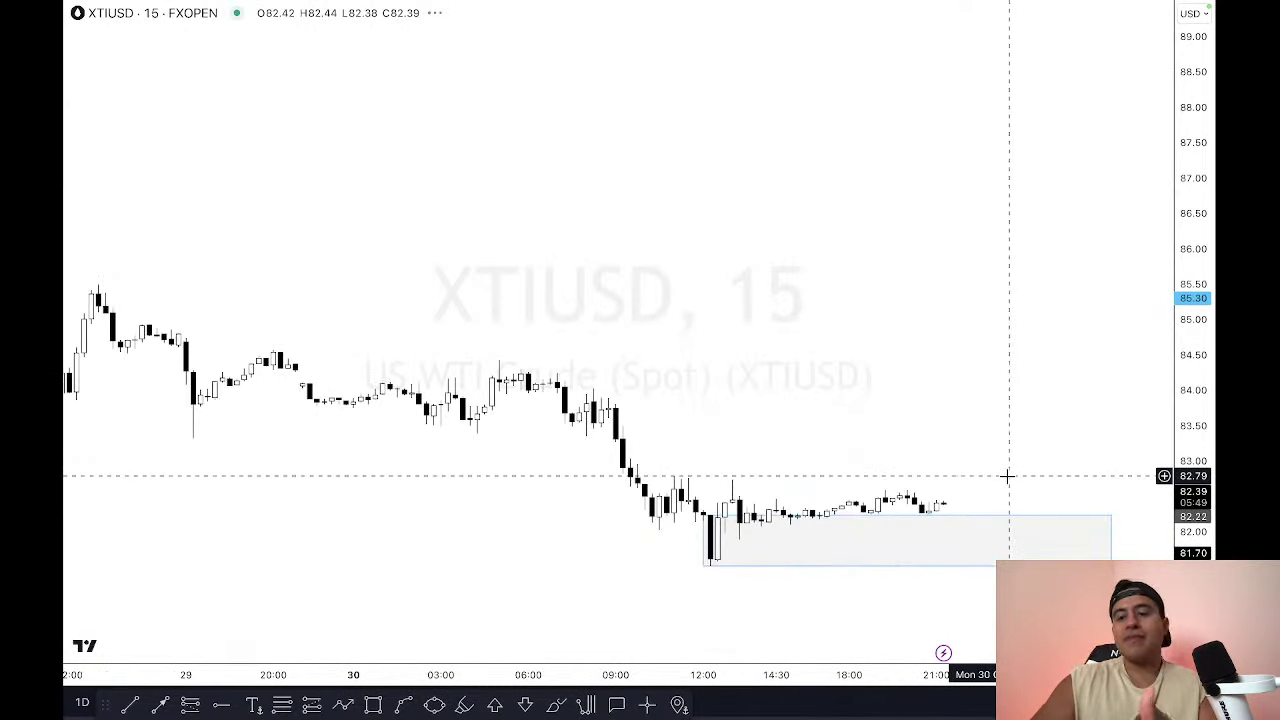
pyautogui.doubleClick(1200, 428)
pyautogui.moveTo(1057, 414); pyautogui.dragTo(1000, 403)
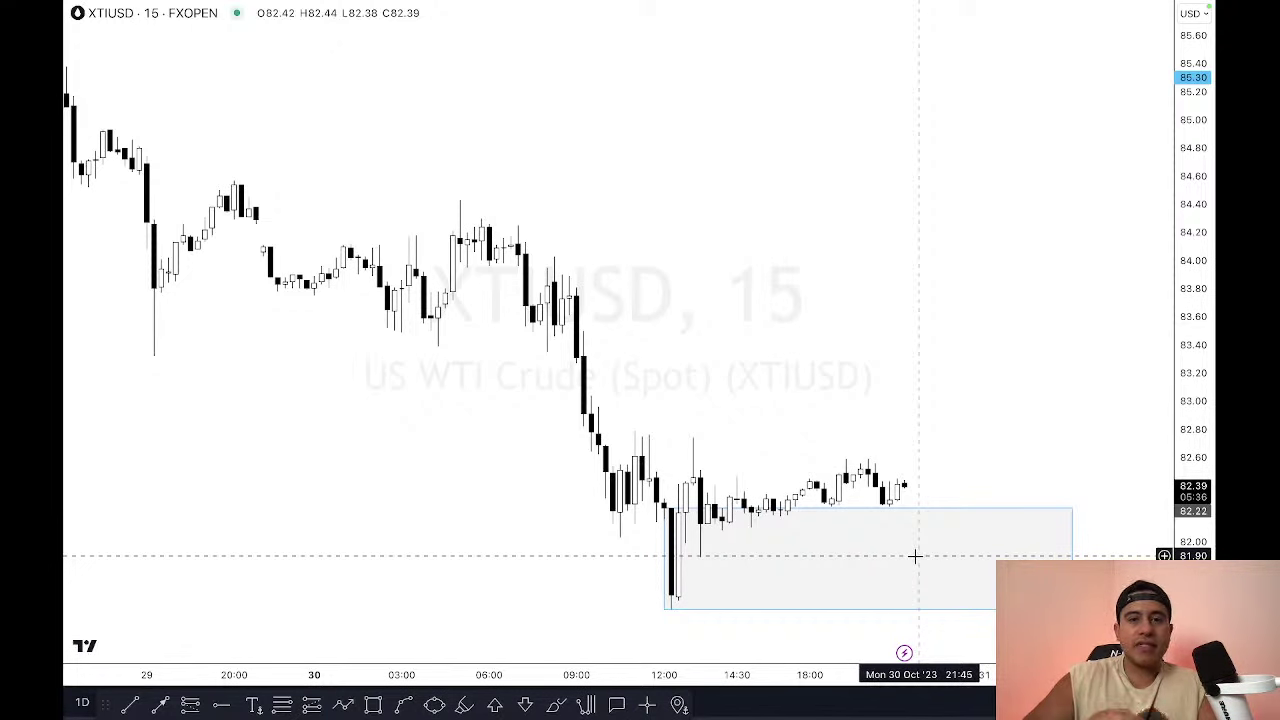
# Step: Set the interval to 1 hour and look through the XNGUSD and USDMXN charts, ending back on XTIUSD
pyautogui.write('60')
pyautogui.press('Return')
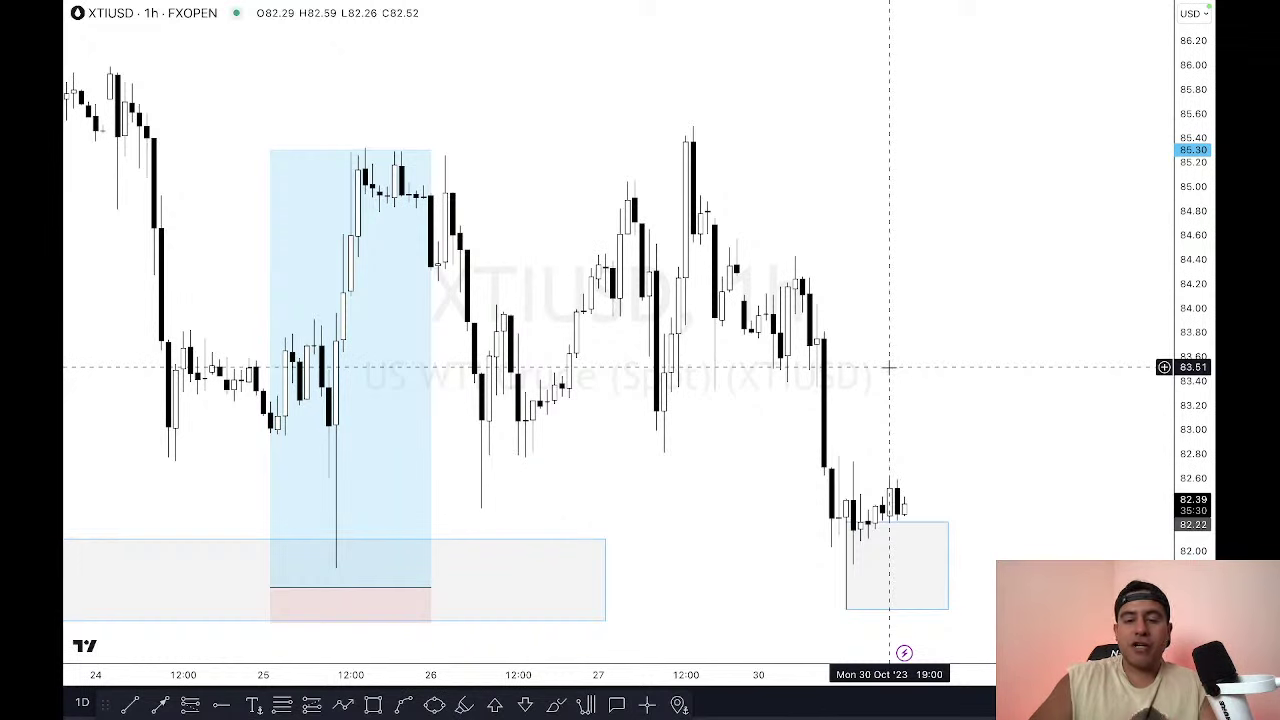
pyautogui.press('Down')
pyautogui.press('Down')
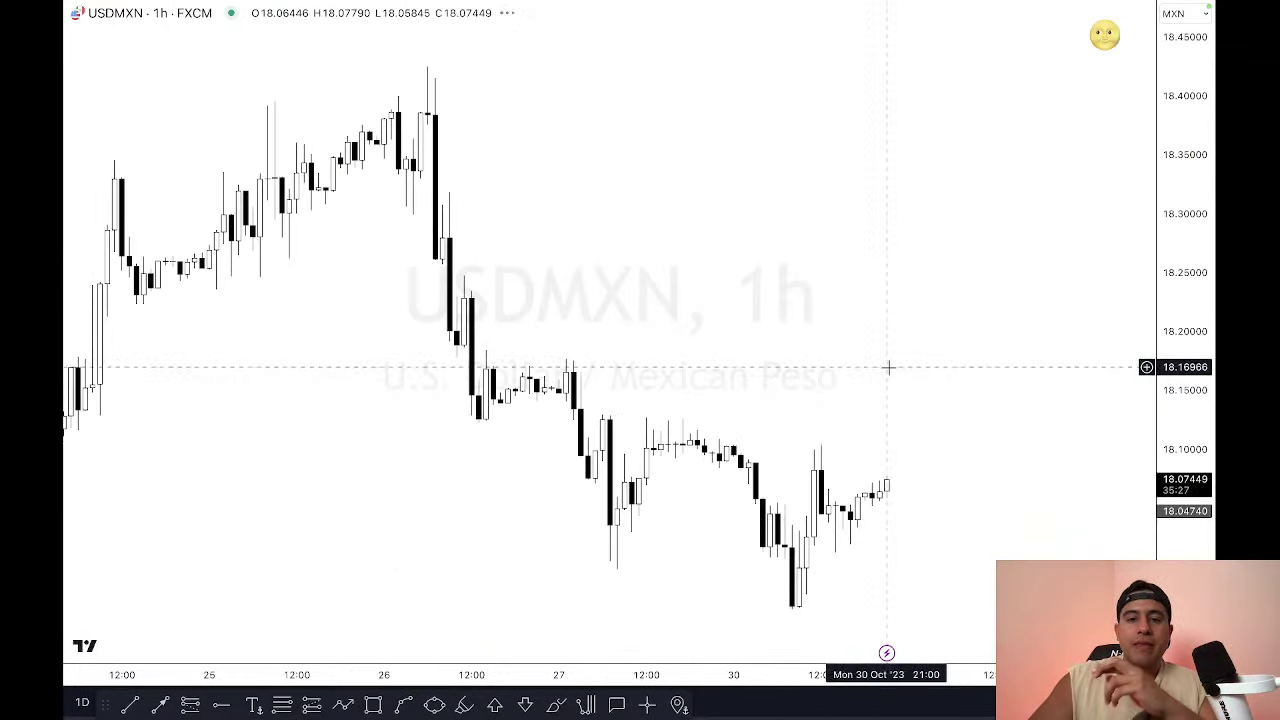
pyautogui.press('Up')
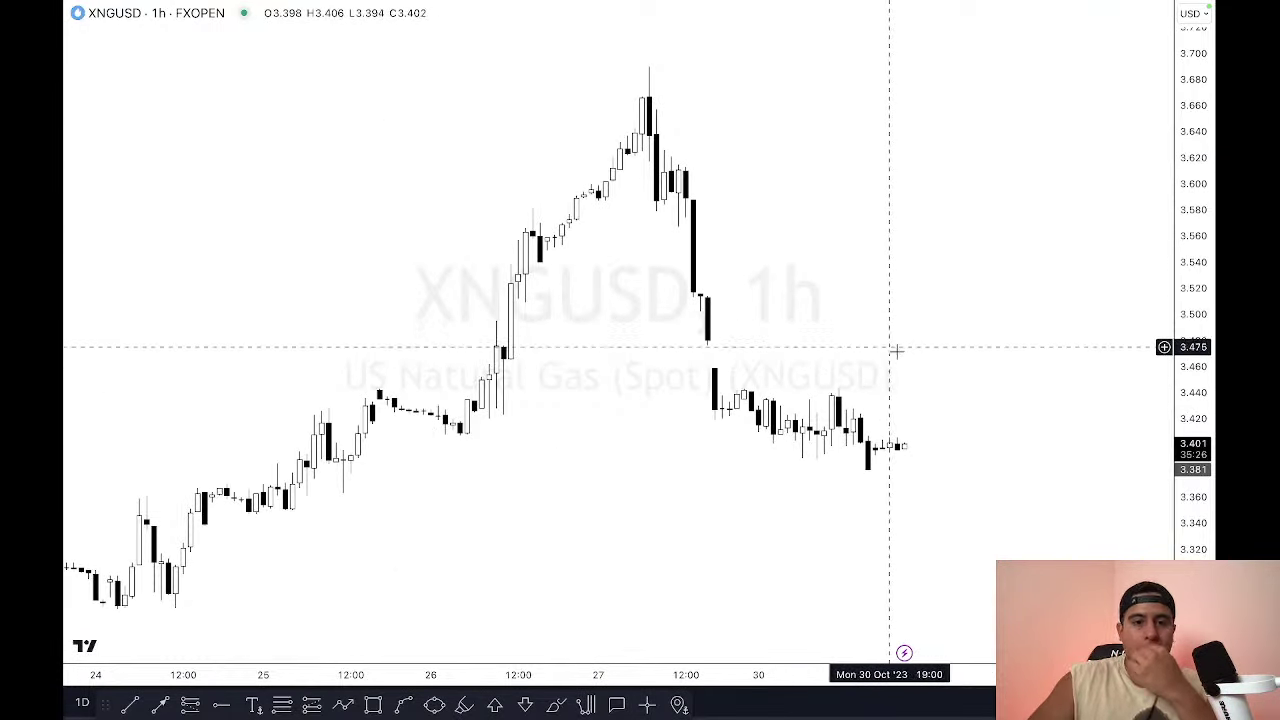
pyautogui.press('Up')
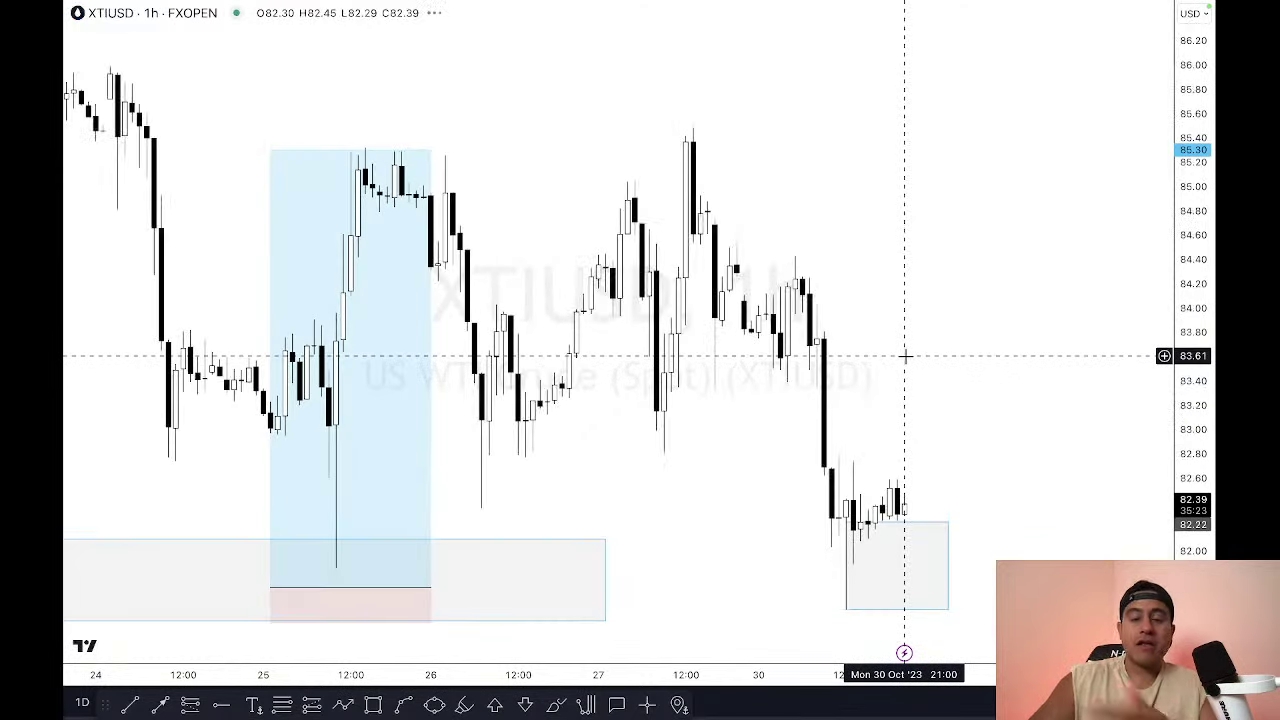
# Step: Set the XTIUSD chart to the daily interval and inspect the price action from August to October
pyautogui.write('1D')
pyautogui.press('Return')
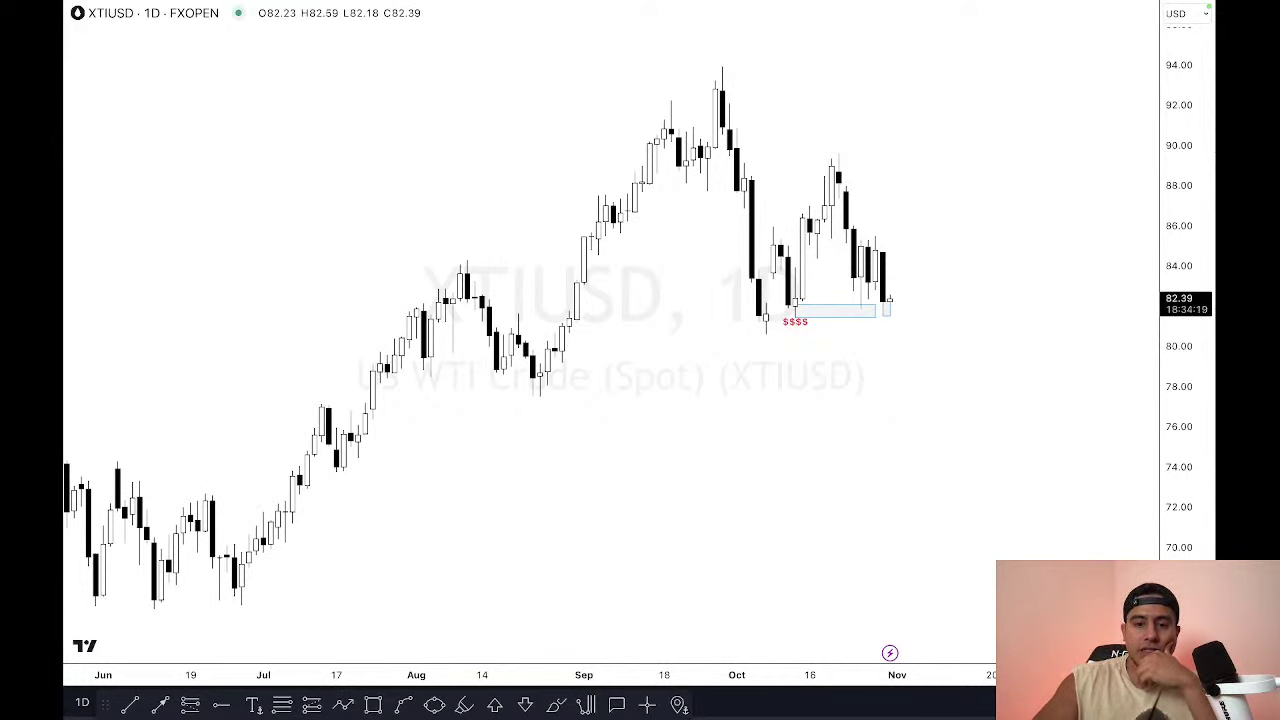
pyautogui.scroll(3, 978, 660)
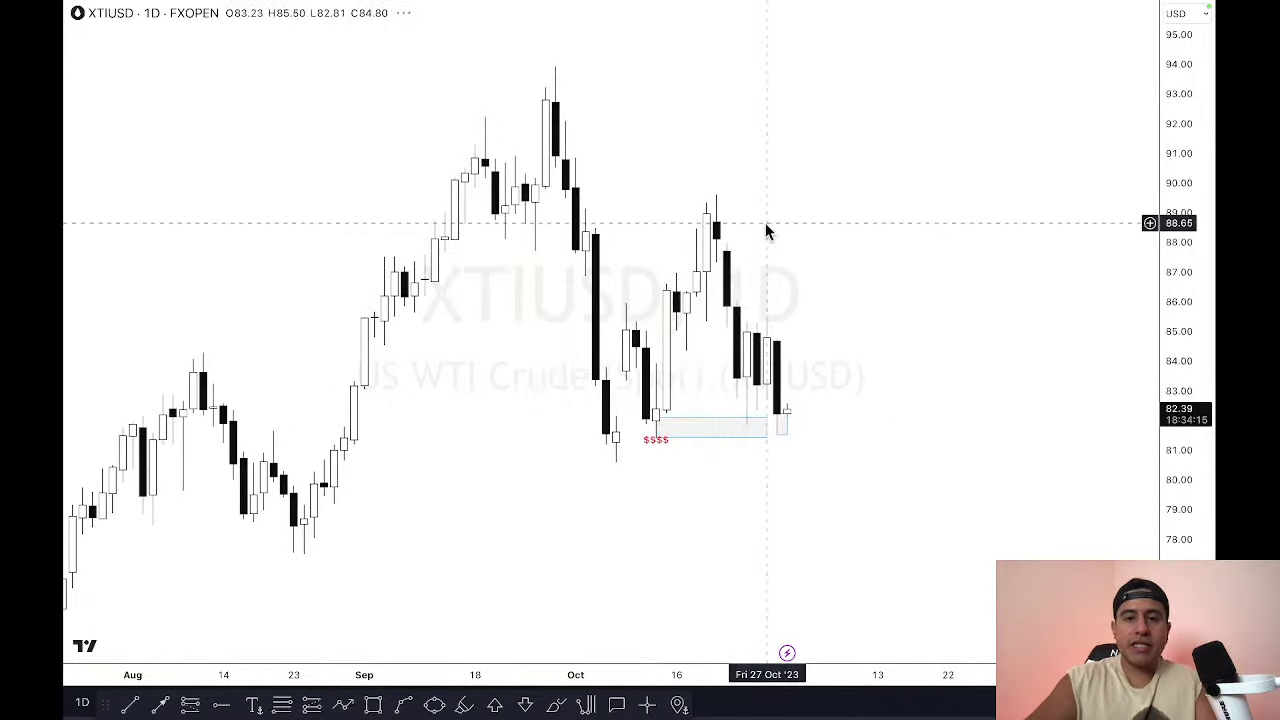
# Step: Set the XTIUSD chart to the 4-hour interval and review the September and October swings leading into the marked zones
pyautogui.write('4h')
pyautogui.press('Return')
pyautogui.scroll(-5, 847, 675)
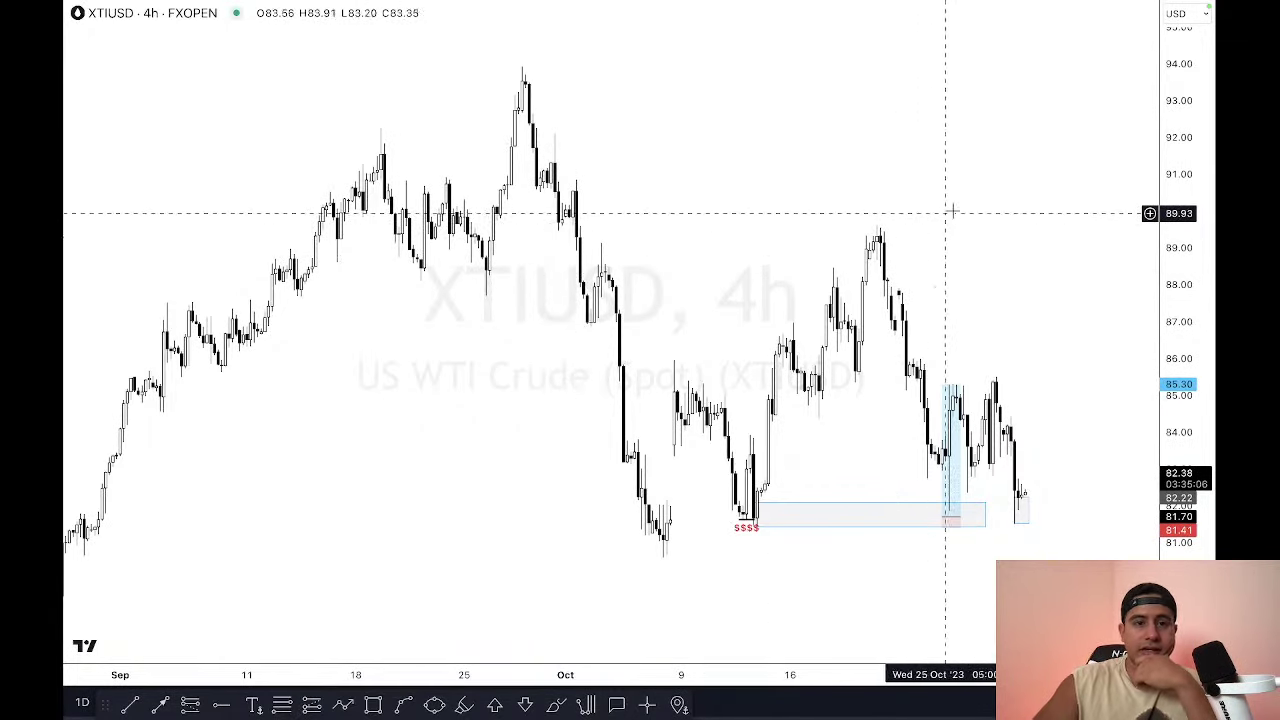
pyautogui.moveTo(952, 212); pyautogui.dragTo(860, 200)
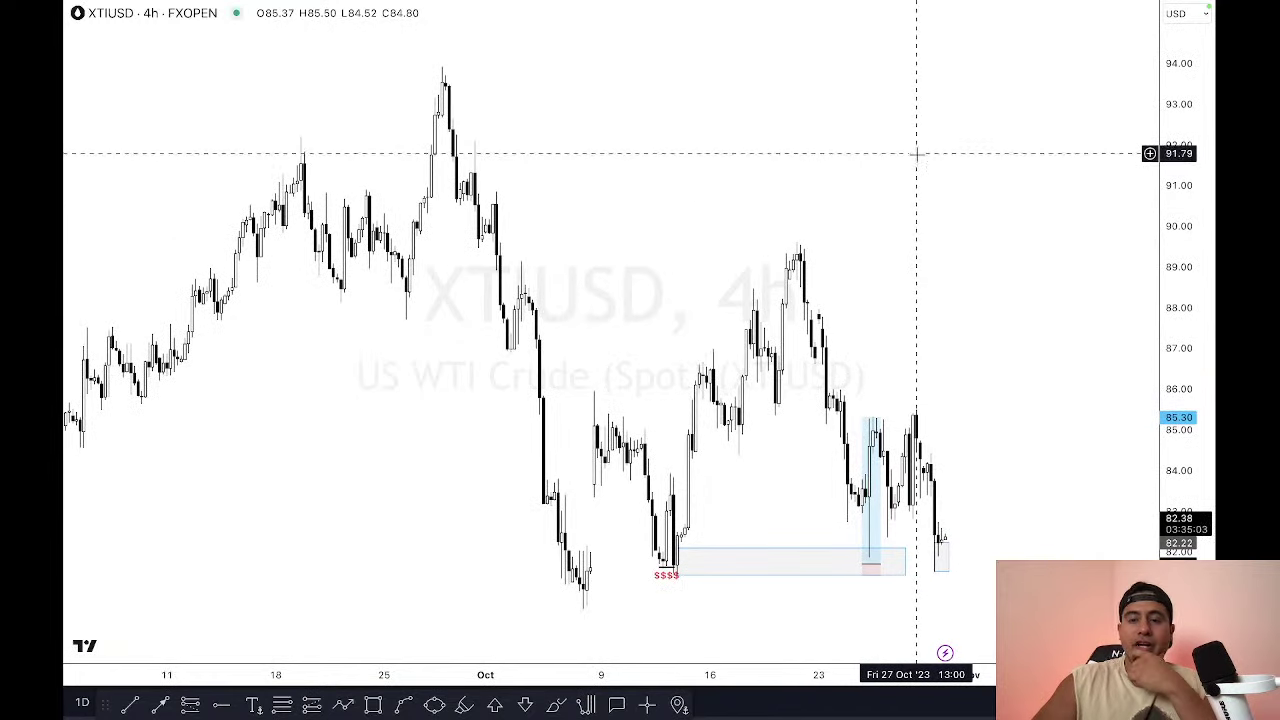
pyautogui.moveTo(1008, 251); pyautogui.dragTo(931, 269)
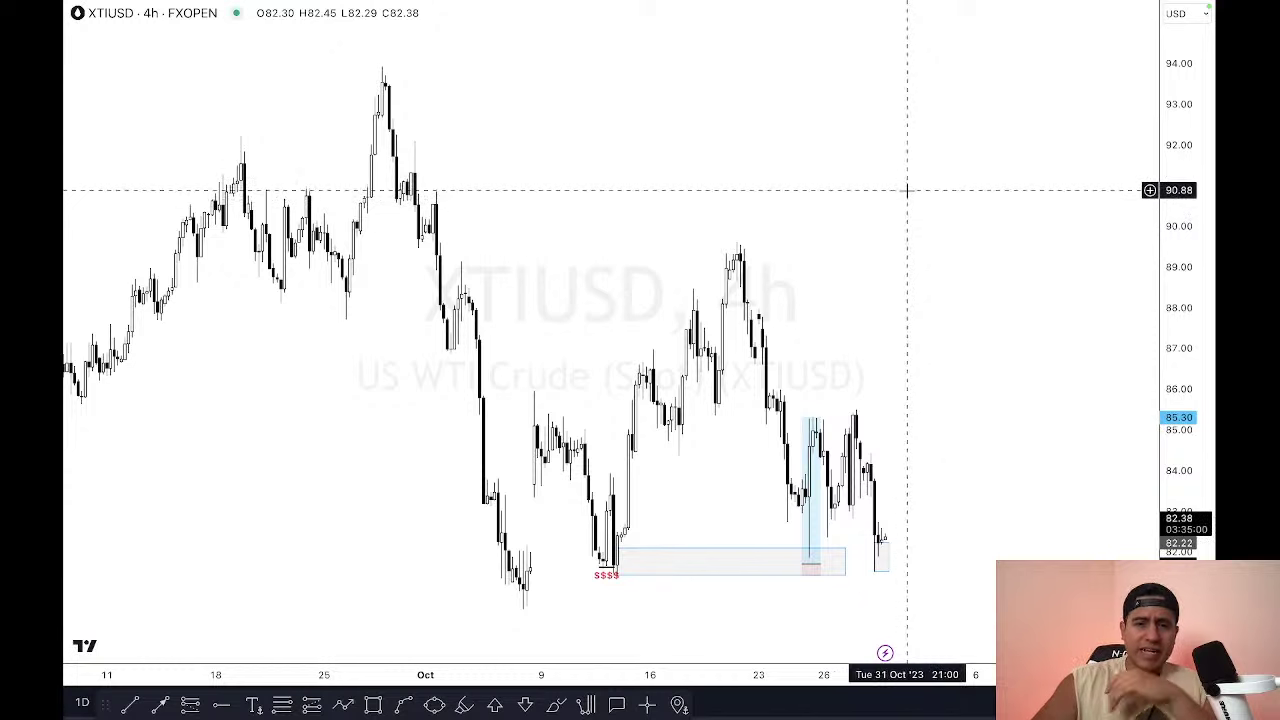
pyautogui.moveTo(900, 194); pyautogui.dragTo(928, 191)
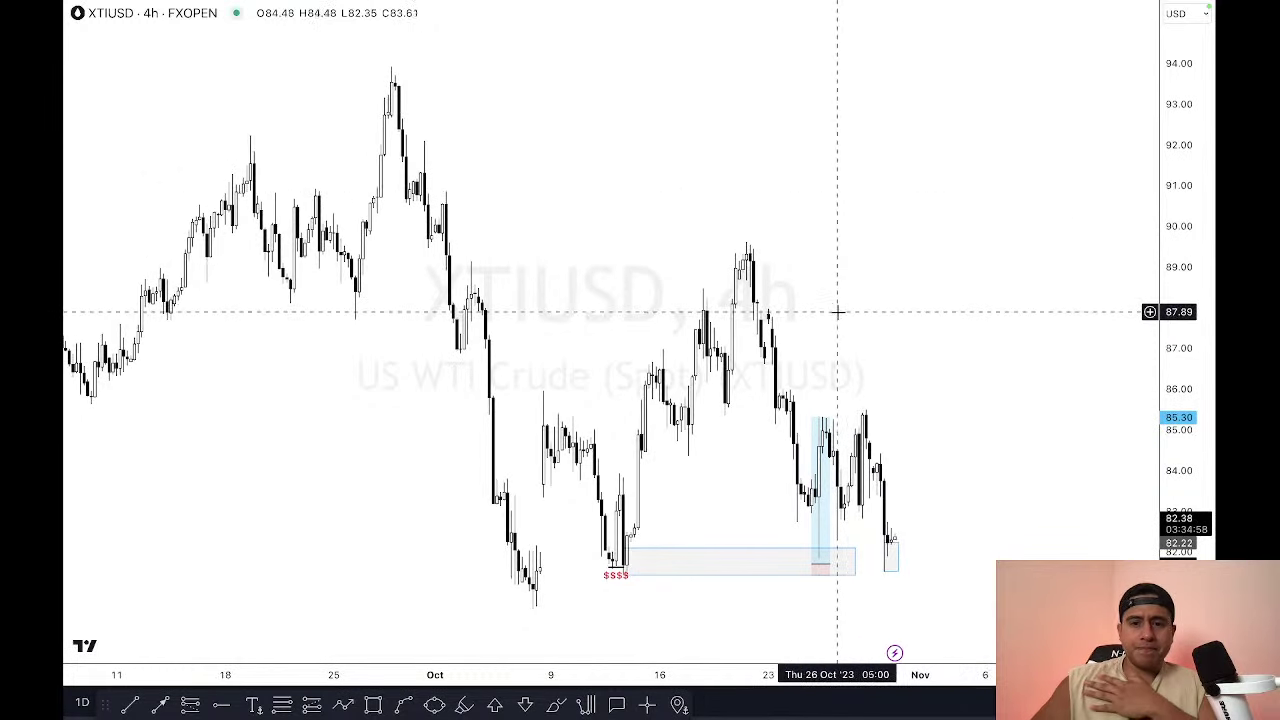
# Step: Set the interval to daily and go to the XNGUSD chart, viewing its price history back to August 2022
pyautogui.write('1D')
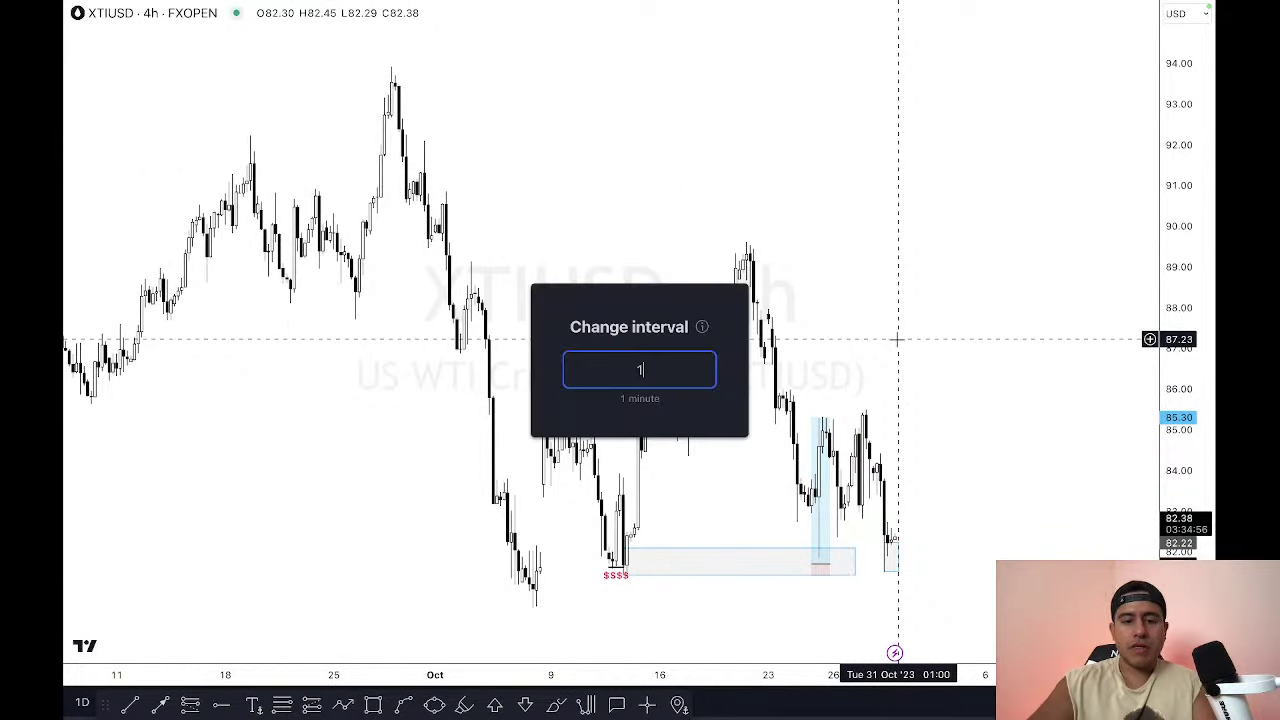
pyautogui.press('Return')
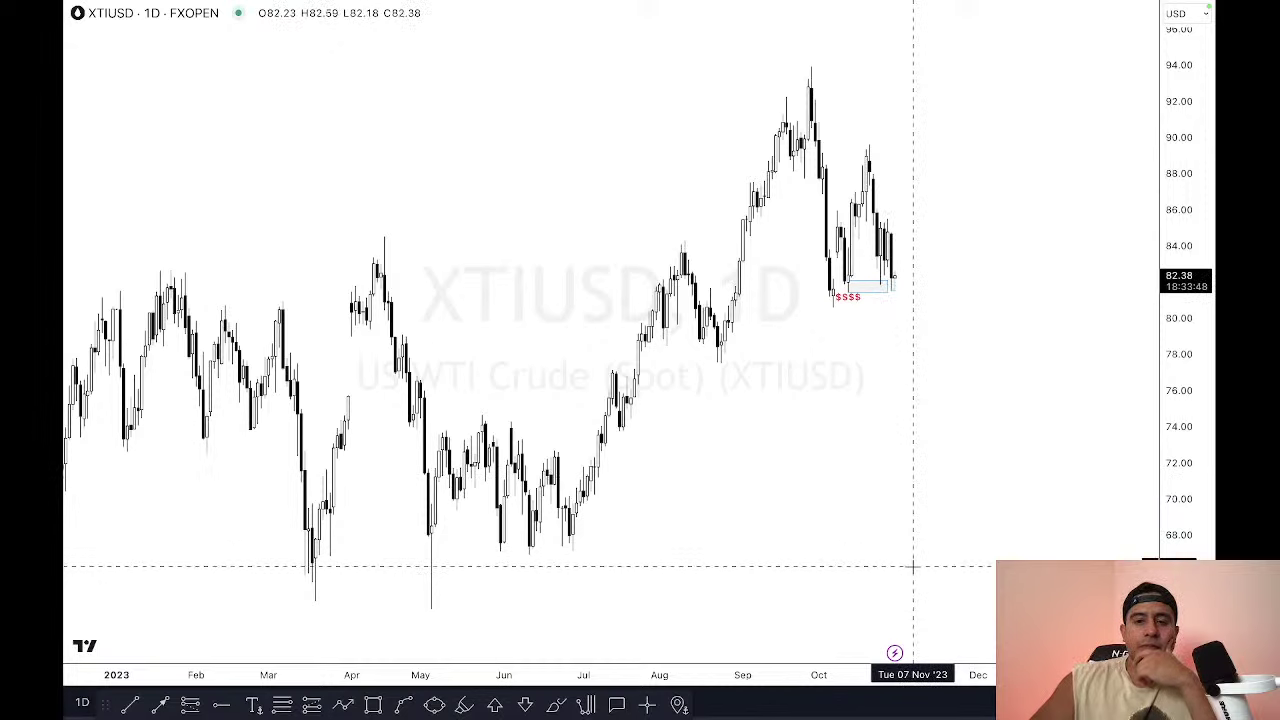
pyautogui.press('Down')
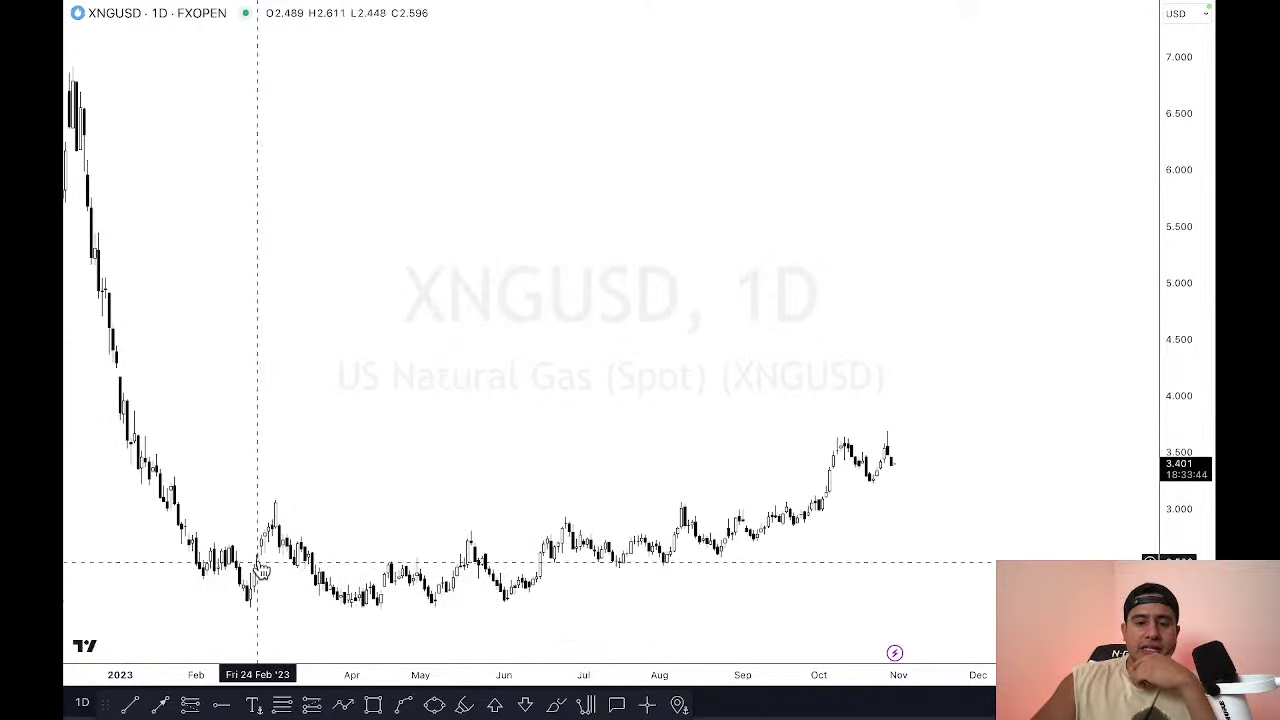
pyautogui.scroll(-5, 590, 680)
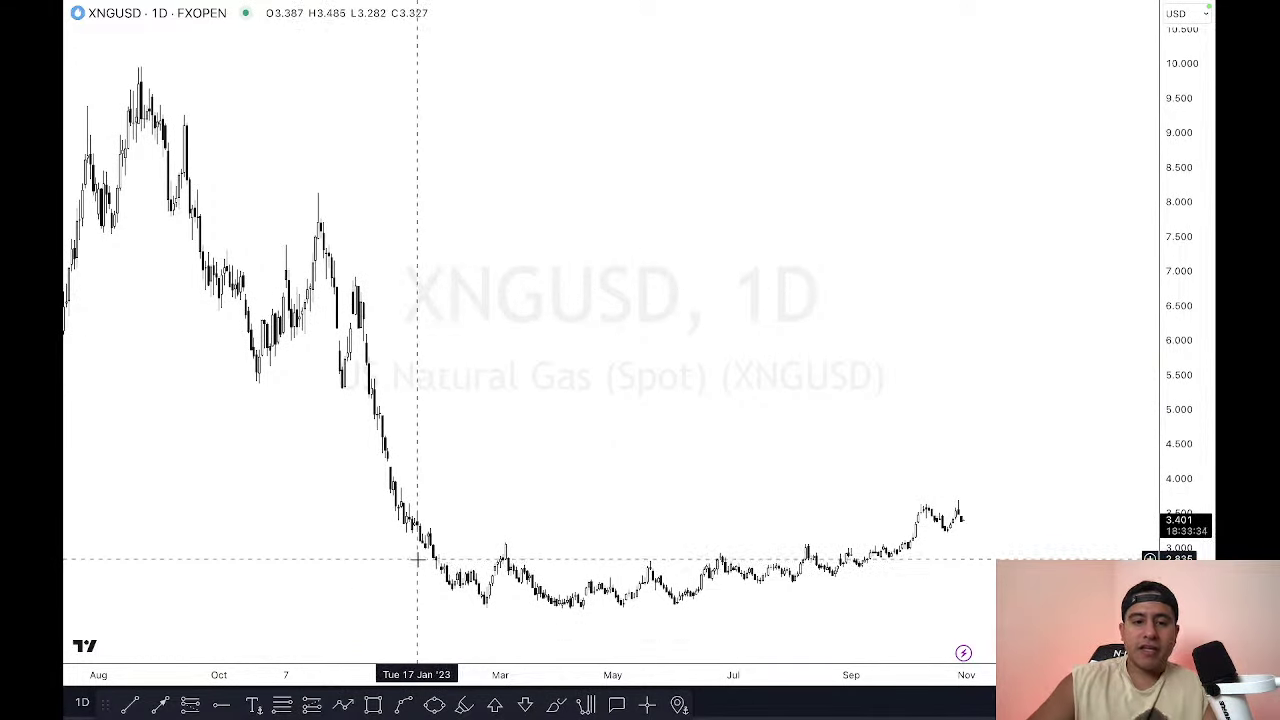
# Step: Measure the XNGUSD sideways range from 31 January 2023 to 30 October 2023, and clear the measurement
pyautogui.keyDown('shift'); pyautogui.click(444, 582); pyautogui.keyUp('shift')
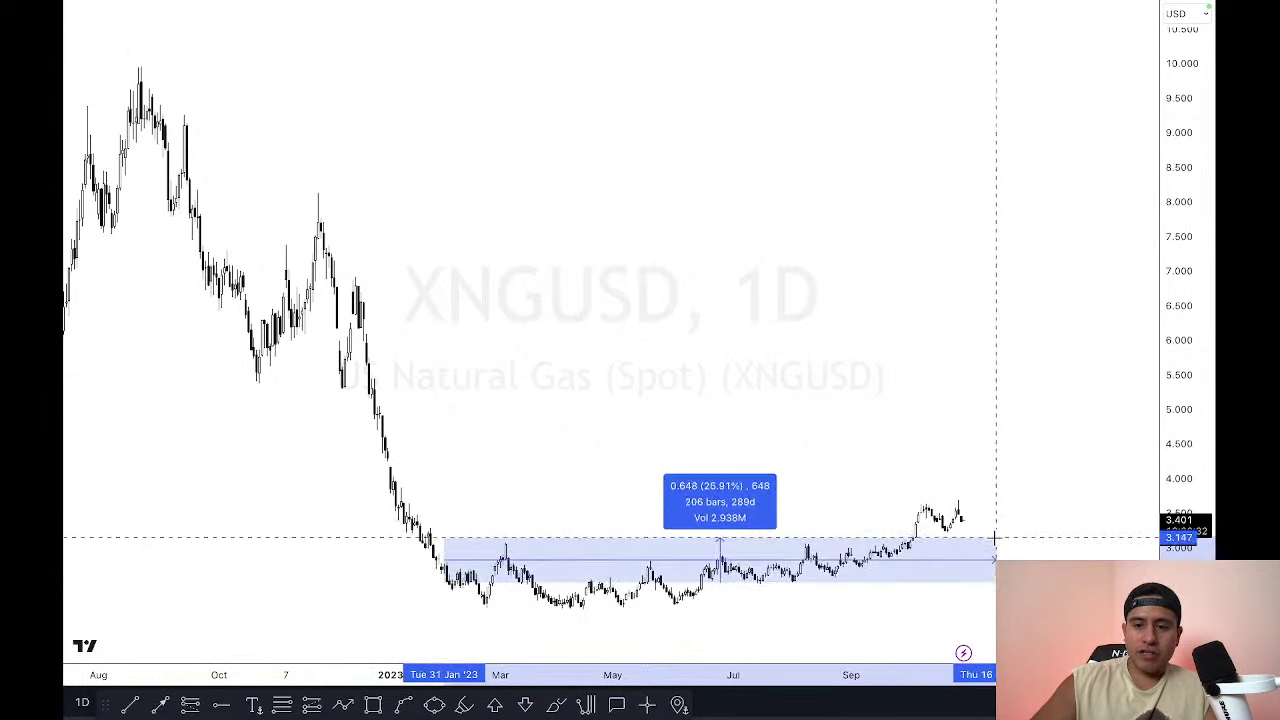
pyautogui.click(962, 516)
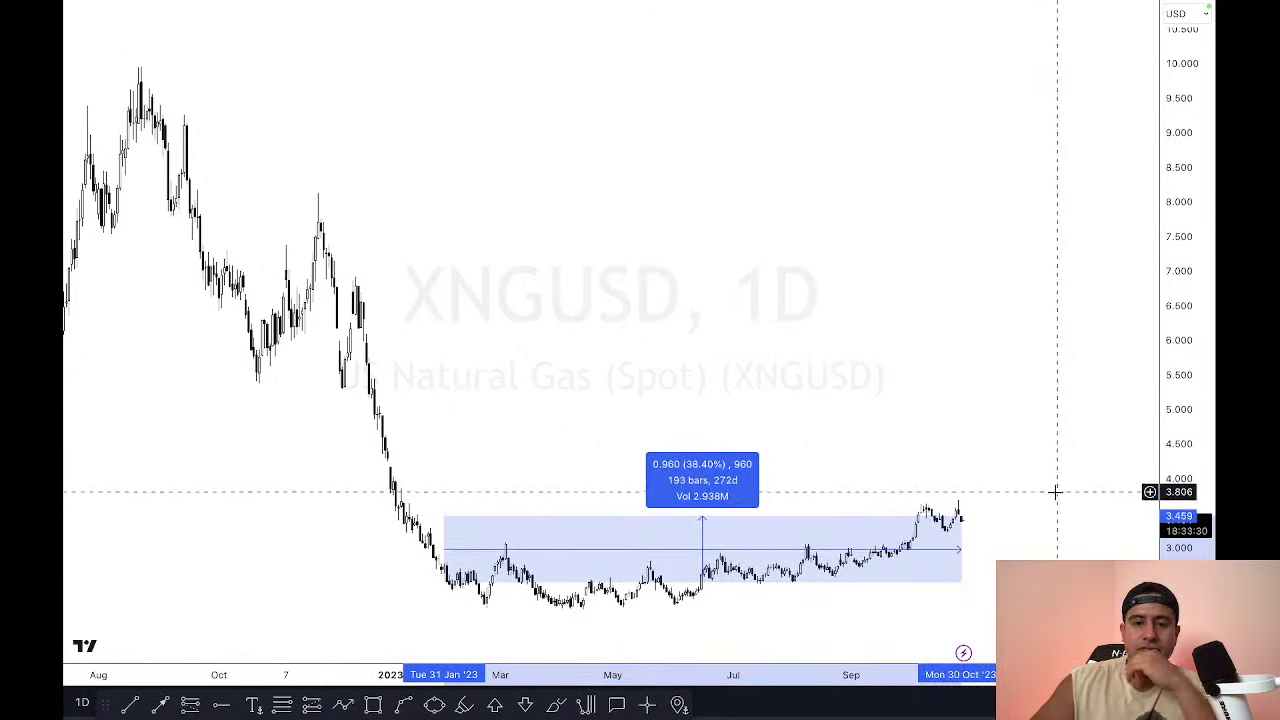
pyautogui.click(995, 520)
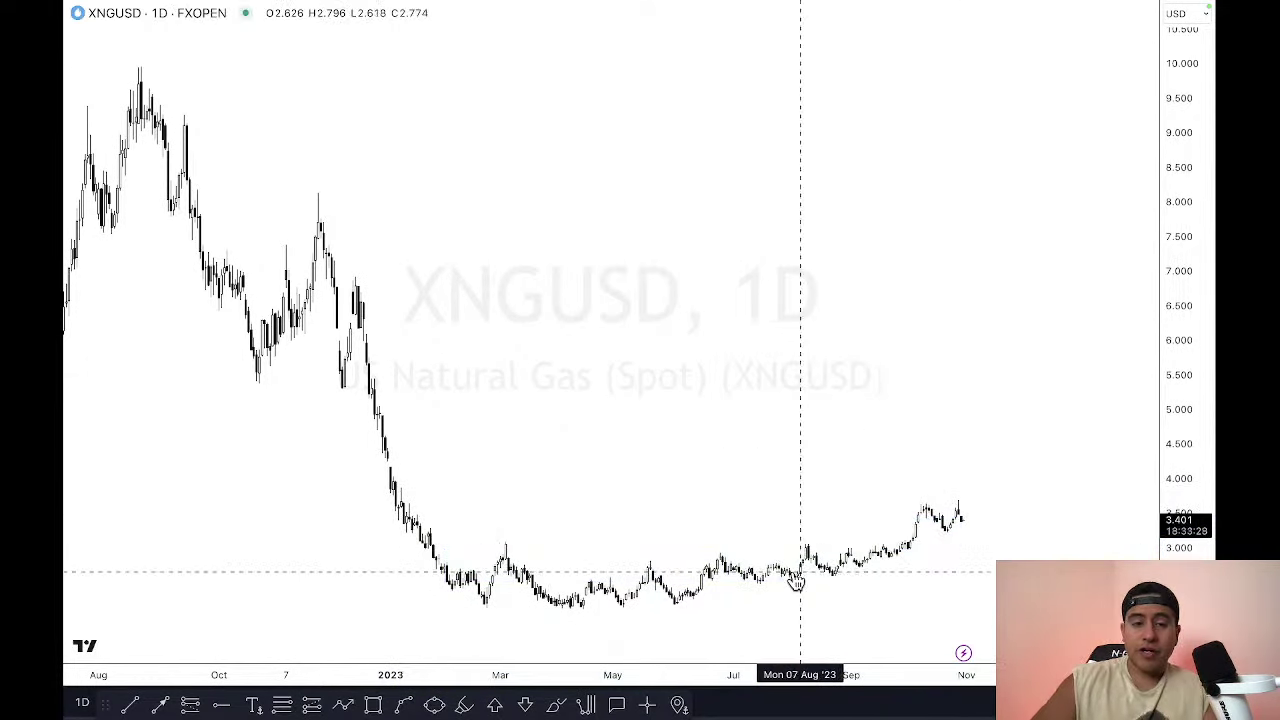
# Step: Measure the XNGUSD decline from the 16 December 2022 high to 30 January 2023, and clear the measurement
pyautogui.keyDown('shift'); pyautogui.click(358, 278); pyautogui.keyUp('shift')
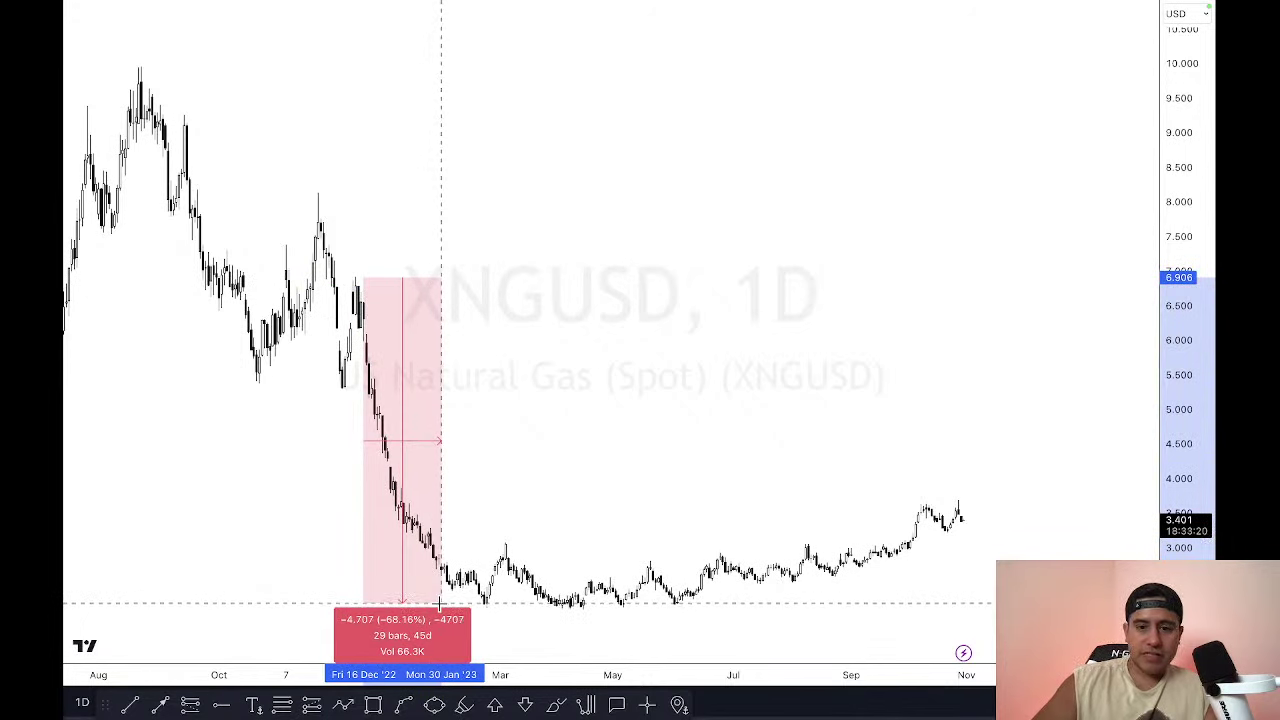
pyautogui.click(444, 615)
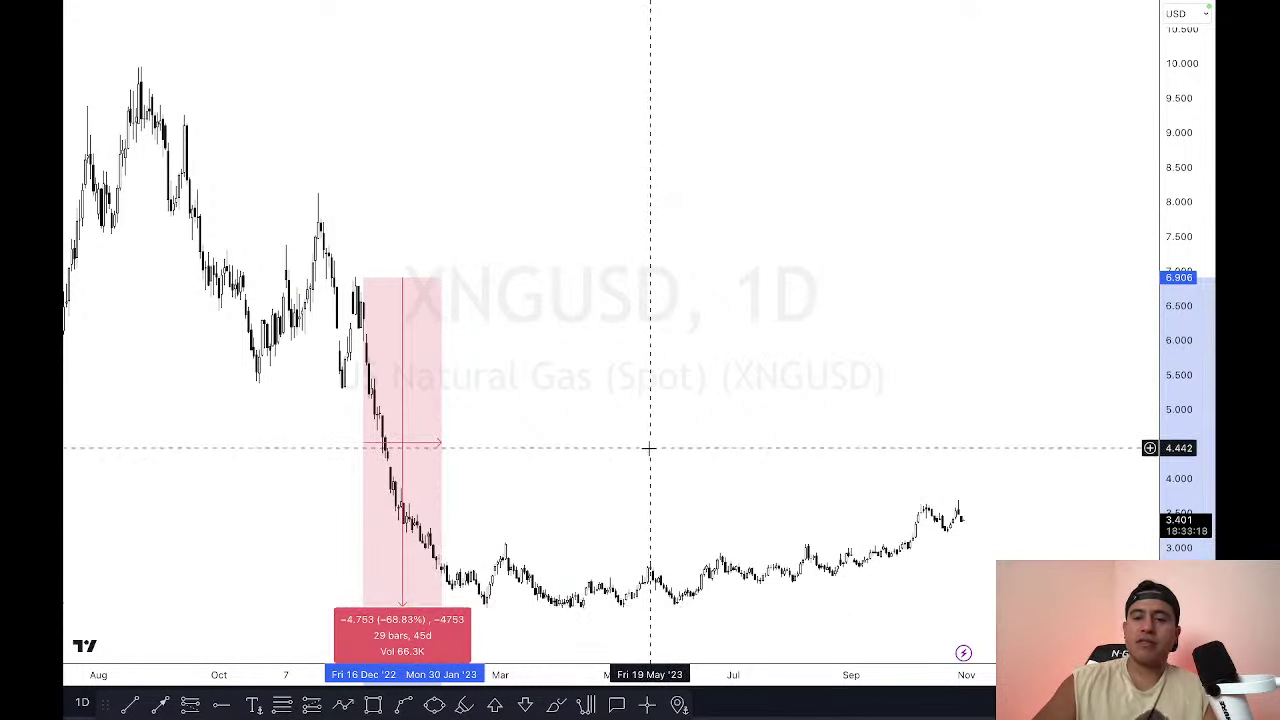
pyautogui.click(657, 445)
# Step: Set the XNGUSD chart to the monthly interval and view its price history from 2010 to 2023
pyautogui.write('1')
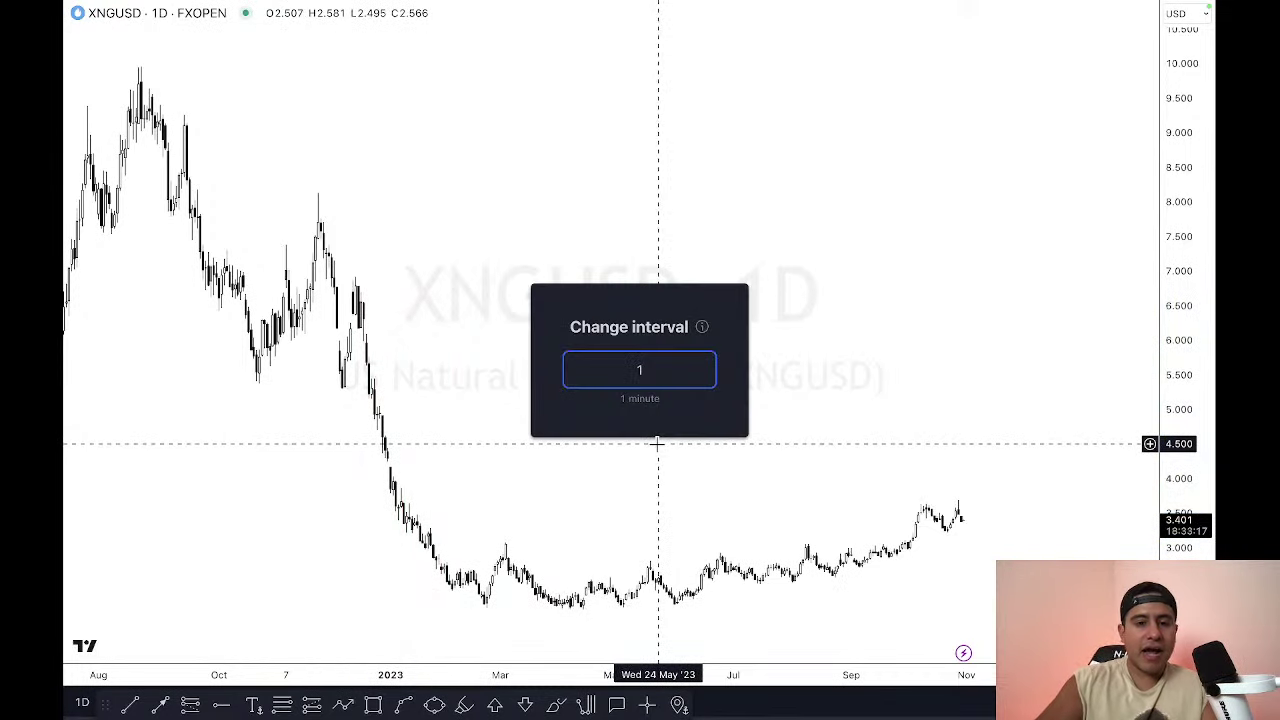
pyautogui.write('M')
pyautogui.press('Return')
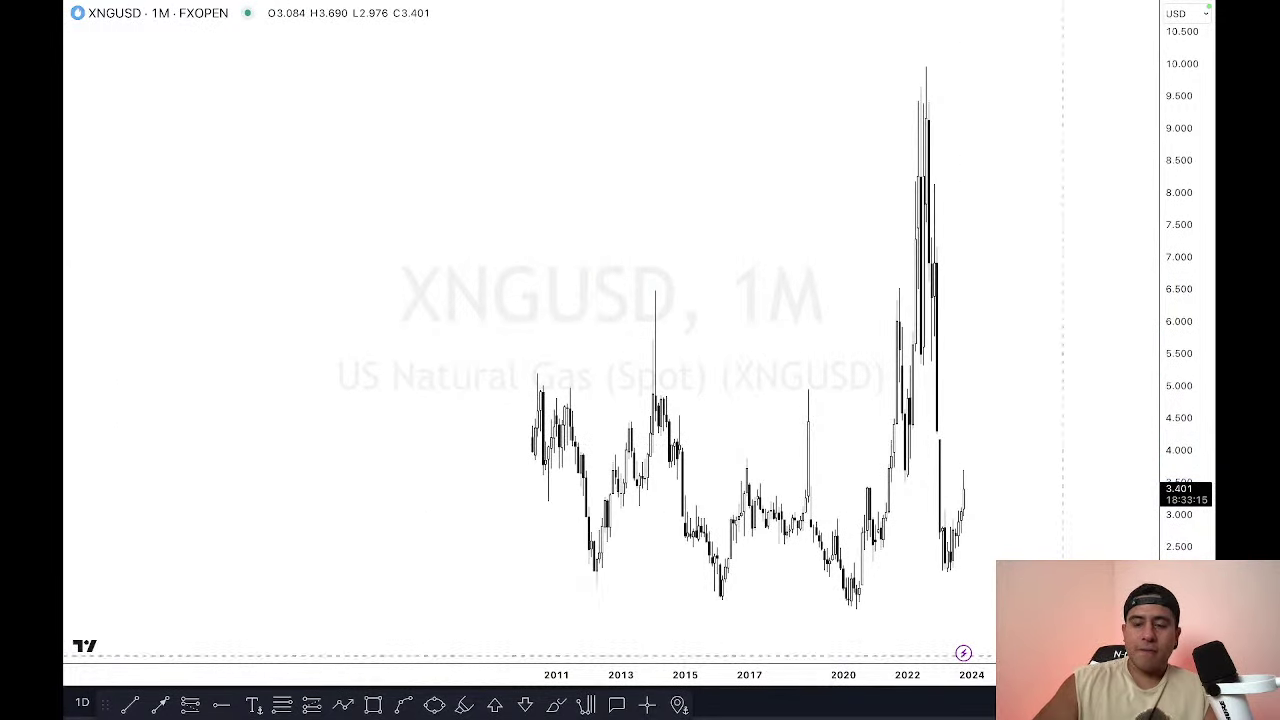
pyautogui.scroll(4, 533, 337)
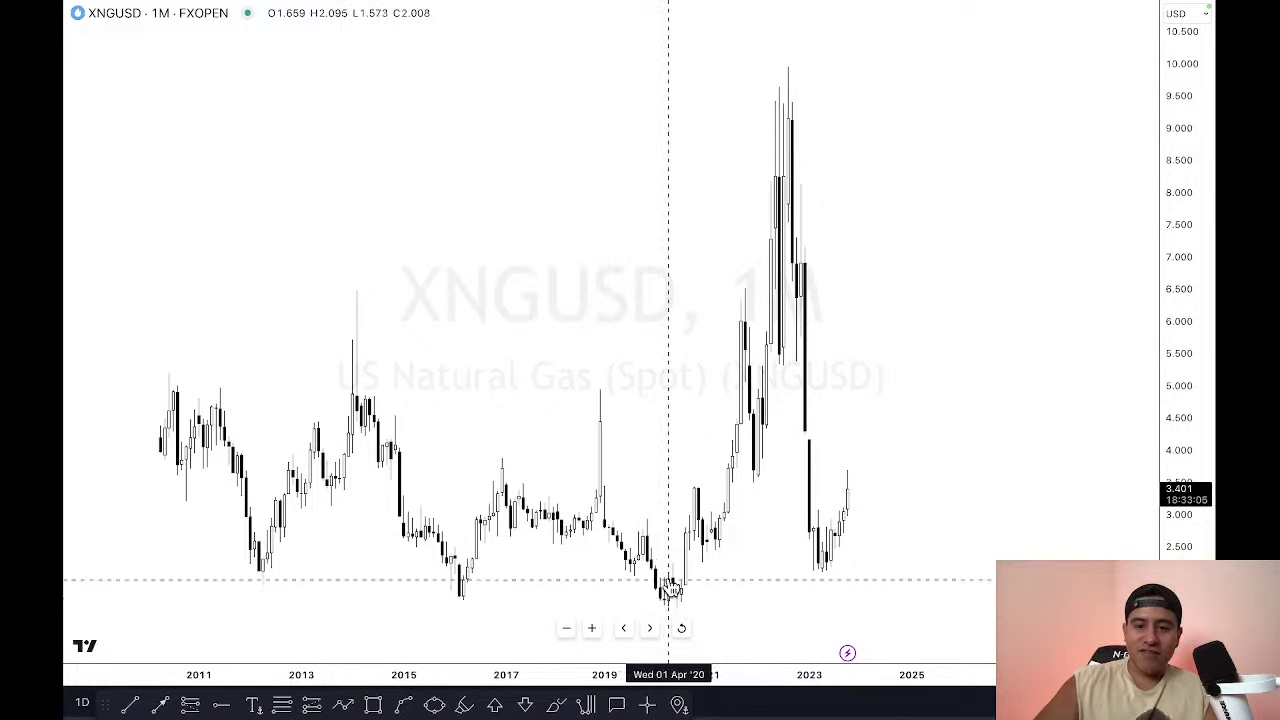
# Step: Set the XNGUSD chart to the weekly interval and view prices from 2019 through October 2023
pyautogui.press('1')
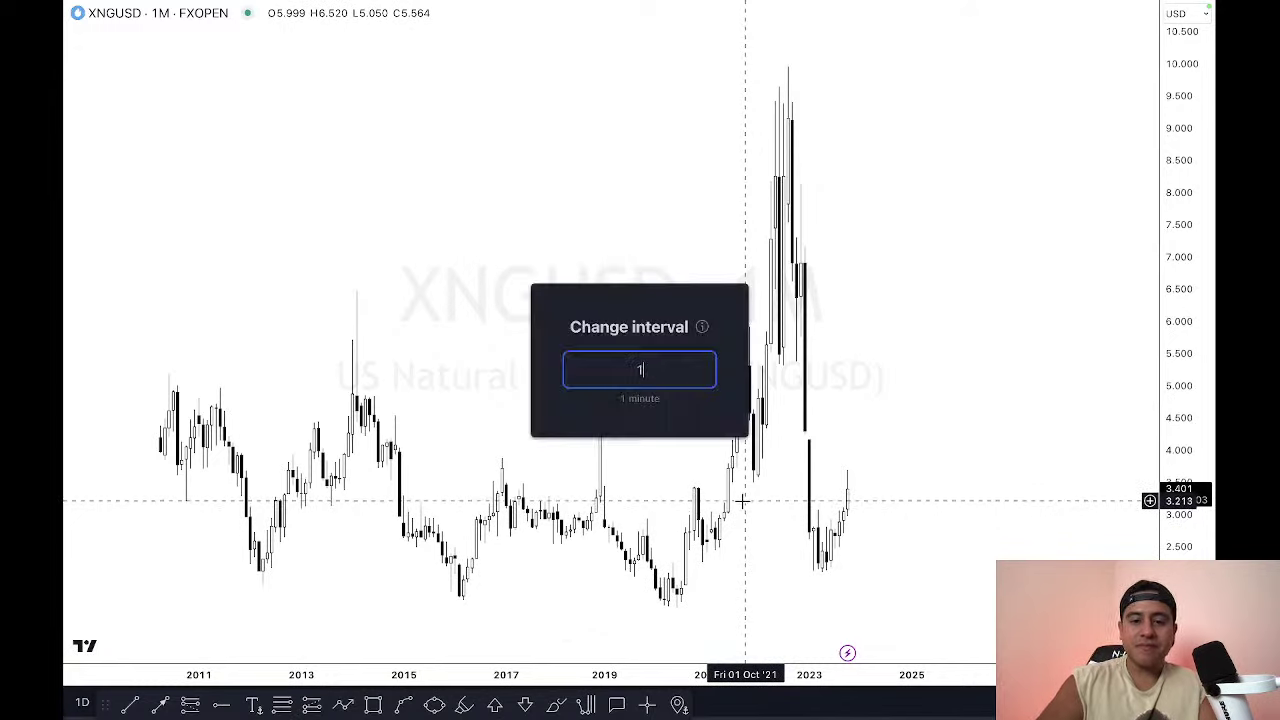
pyautogui.press('Escape')
pyautogui.write('12')
pyautogui.press('Return')
pyautogui.write('w')
pyautogui.press('Return')
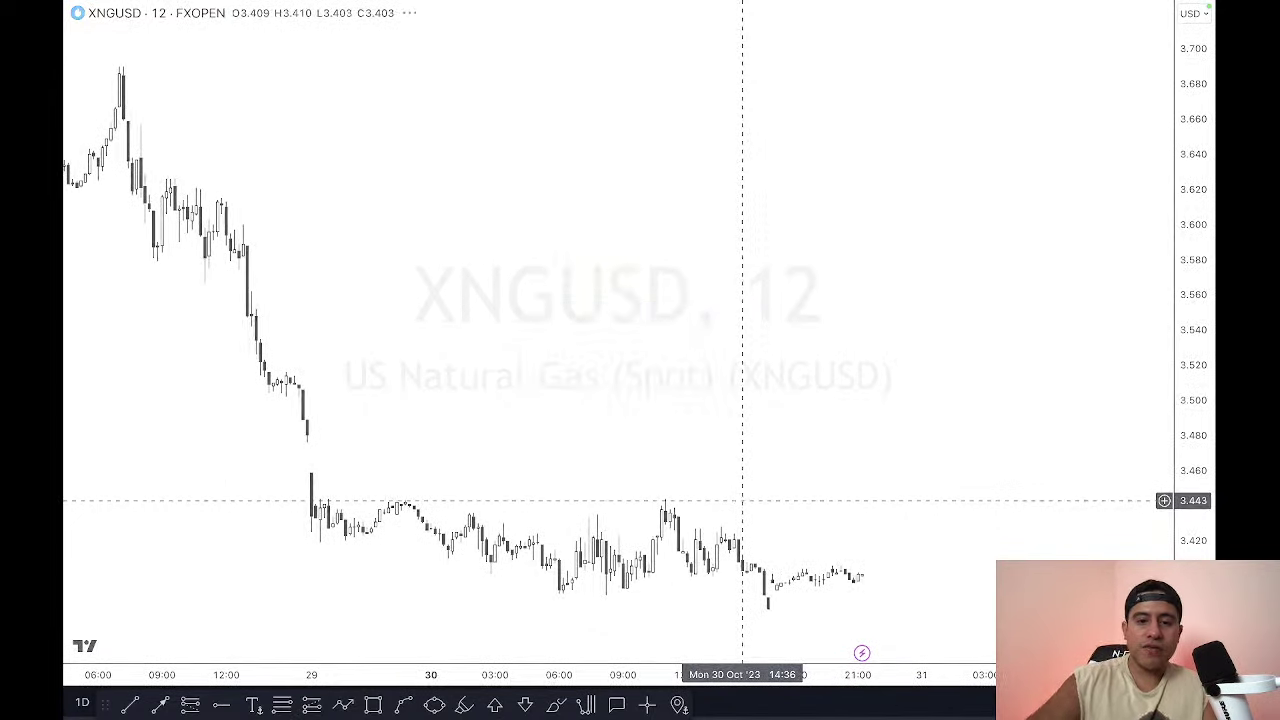
pyautogui.scroll(-3, 706, 677)
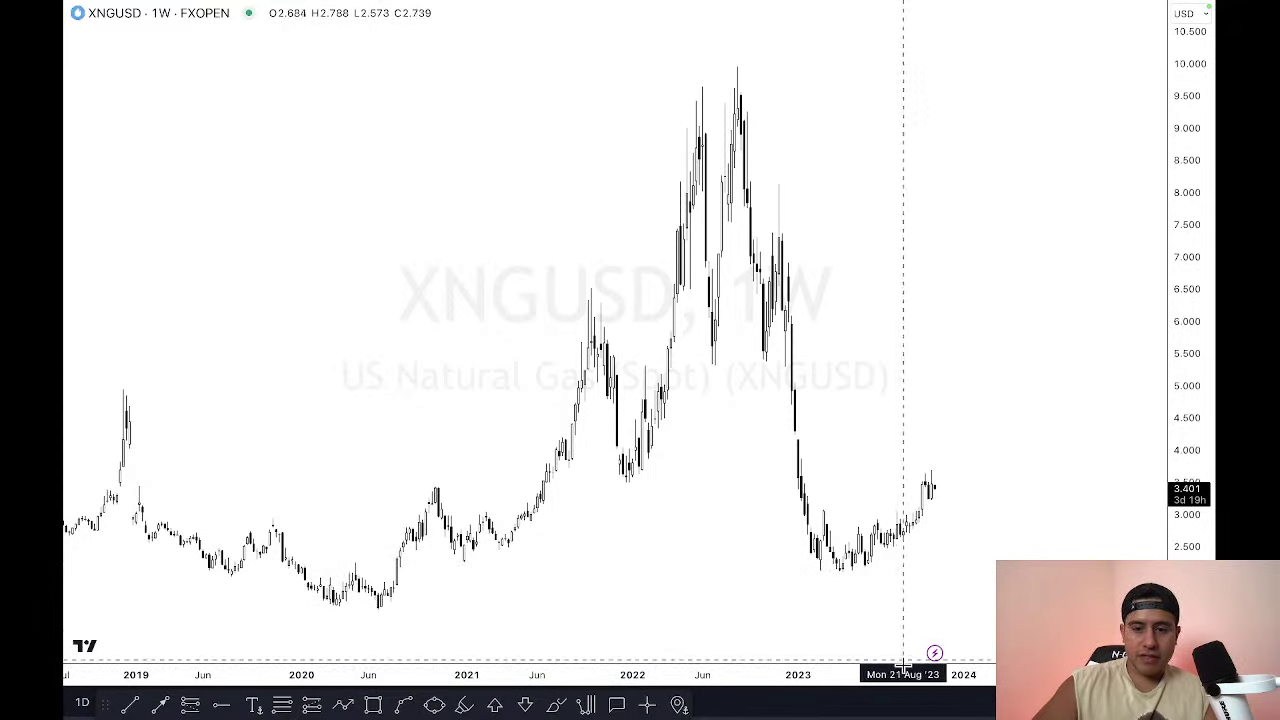
# Step: Set the XNGUSD chart to the daily interval and review the 2023 decline, sideways range and October highs
pyautogui.scroll(3, 880, 650)
pyautogui.write('1D')
pyautogui.press('Return')
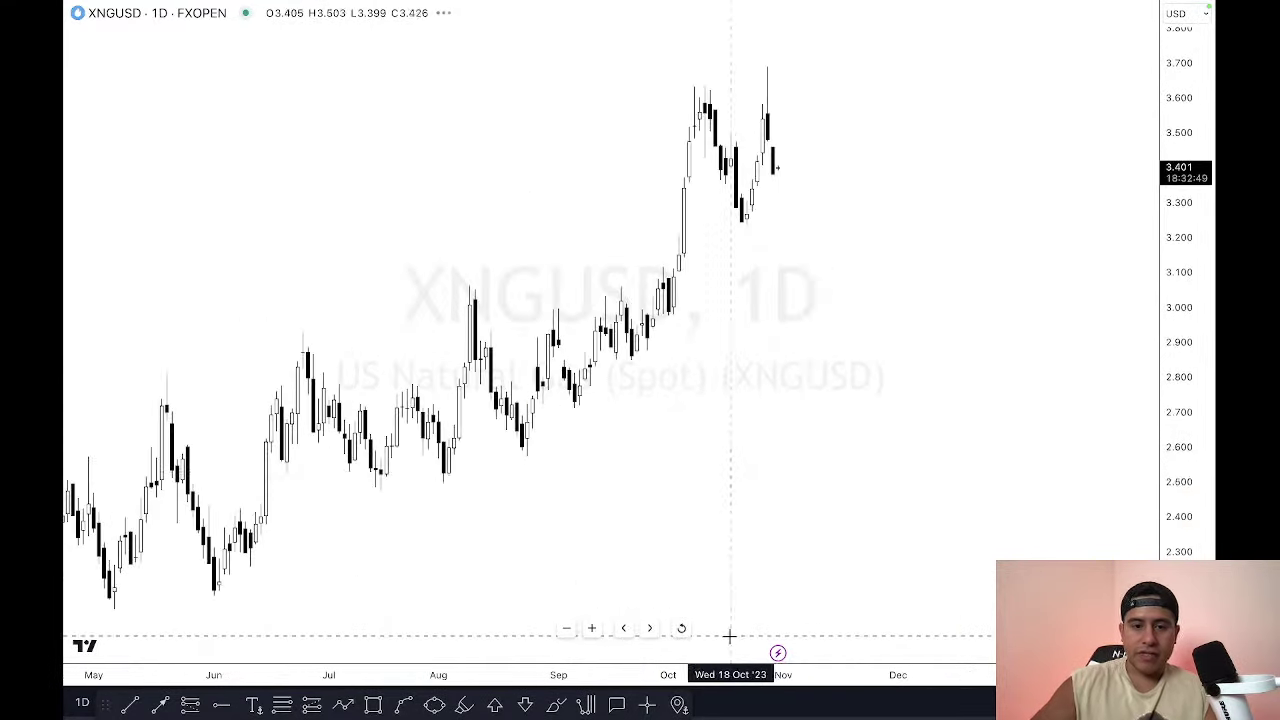
pyautogui.scroll(-3, 794, 660)
pyautogui.scroll(3, 955, 650)
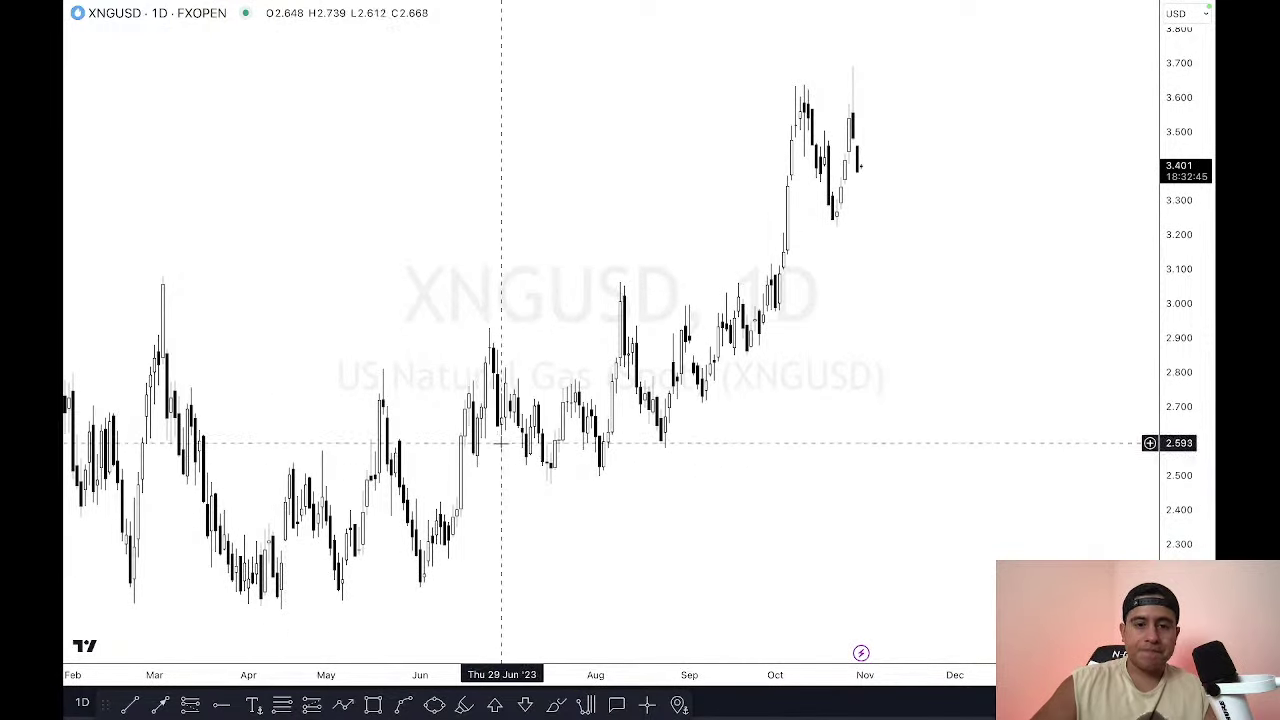
pyautogui.scroll(-3, 703, 503)
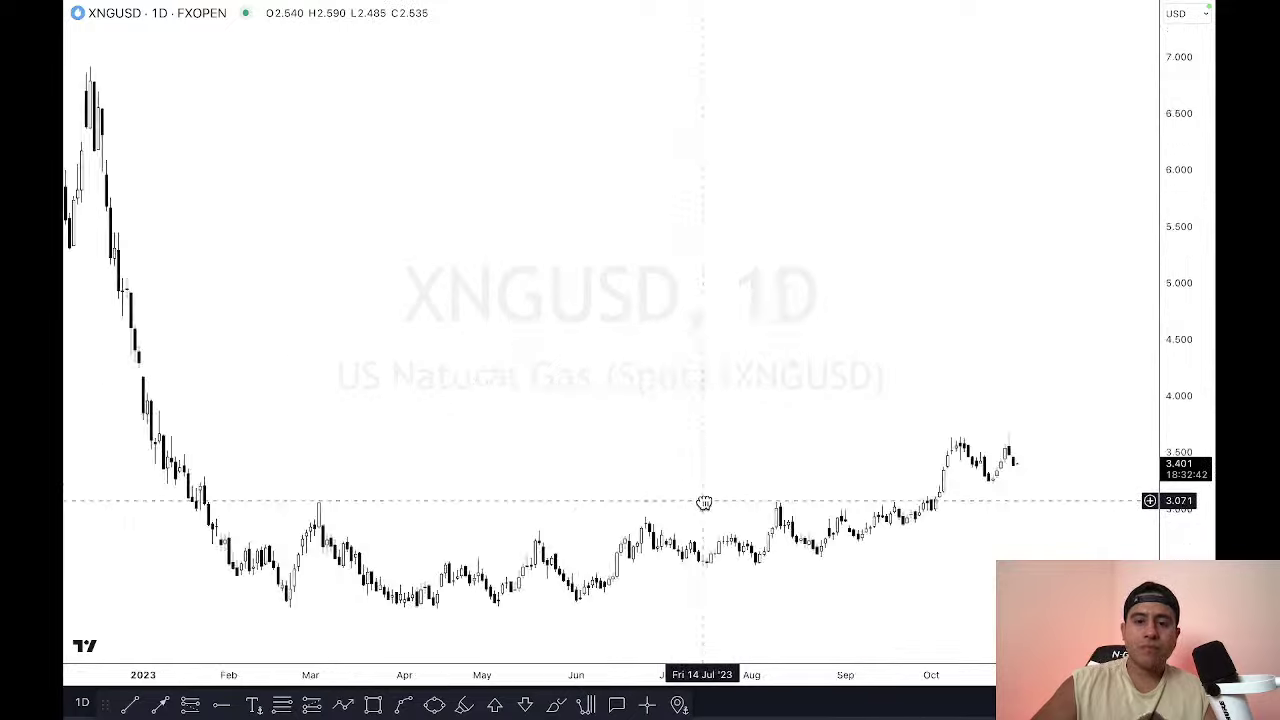
pyautogui.scroll(3, 620, 489)
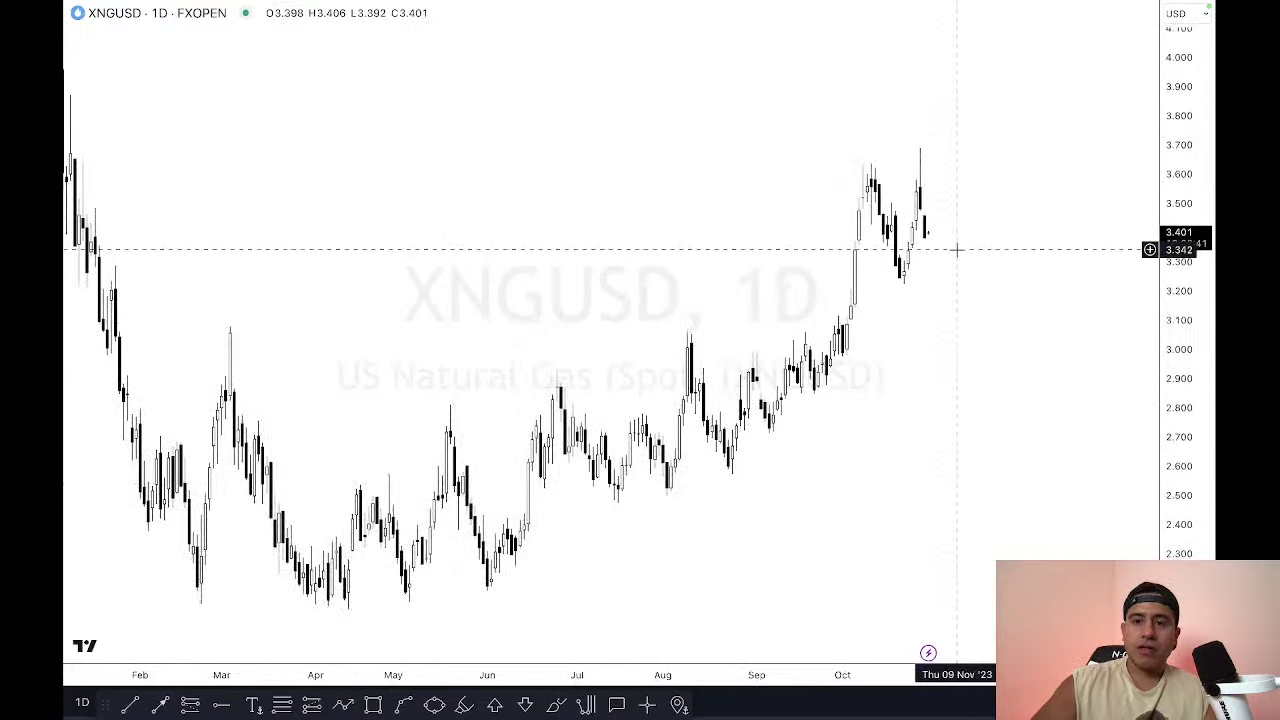
pyautogui.hscroll(-2, 969, 338)
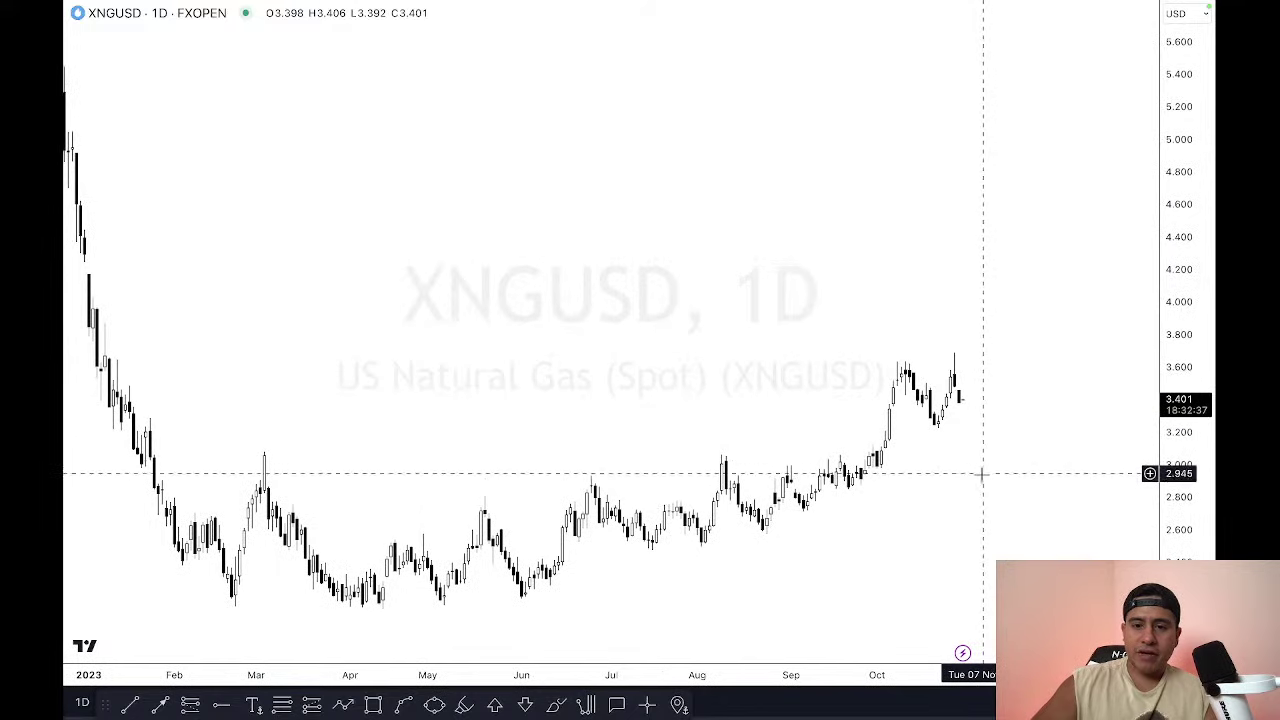
pyautogui.moveTo(980, 503); pyautogui.dragTo(900, 490)
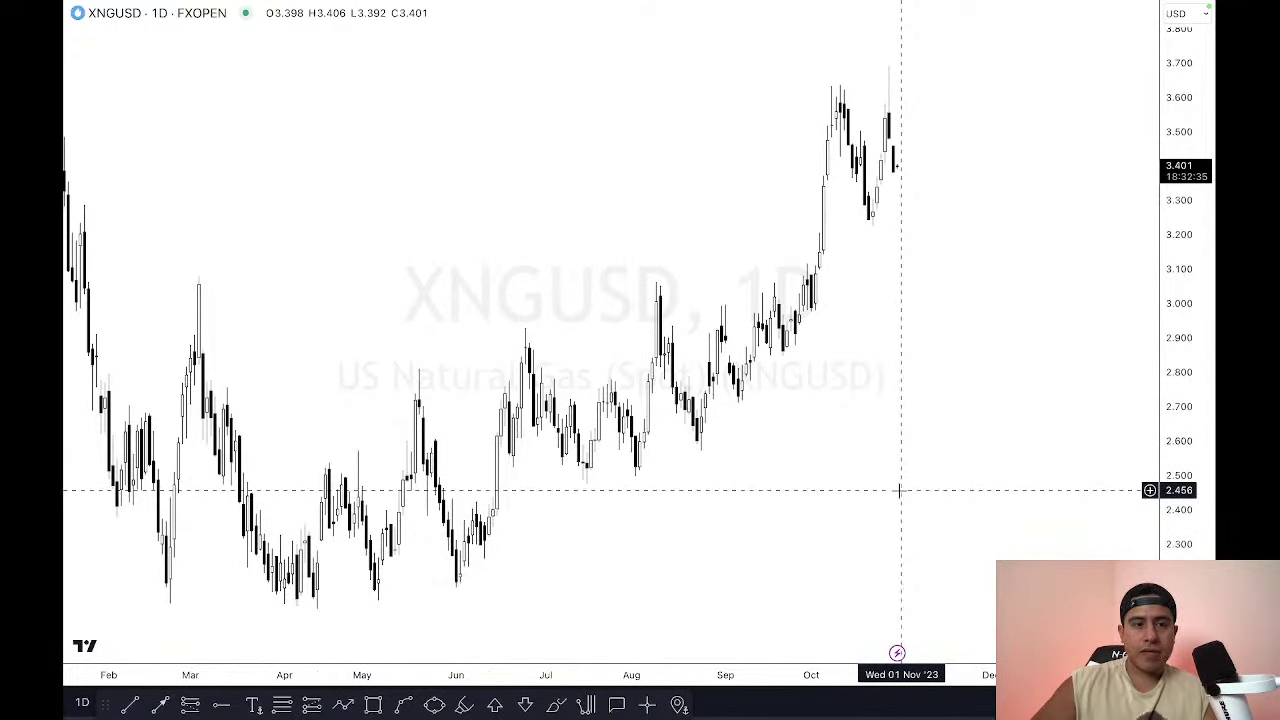
# Step: Set the XNGUSD chart to the 4-hour interval and review the October swings up to the latest candle
pyautogui.write('1')
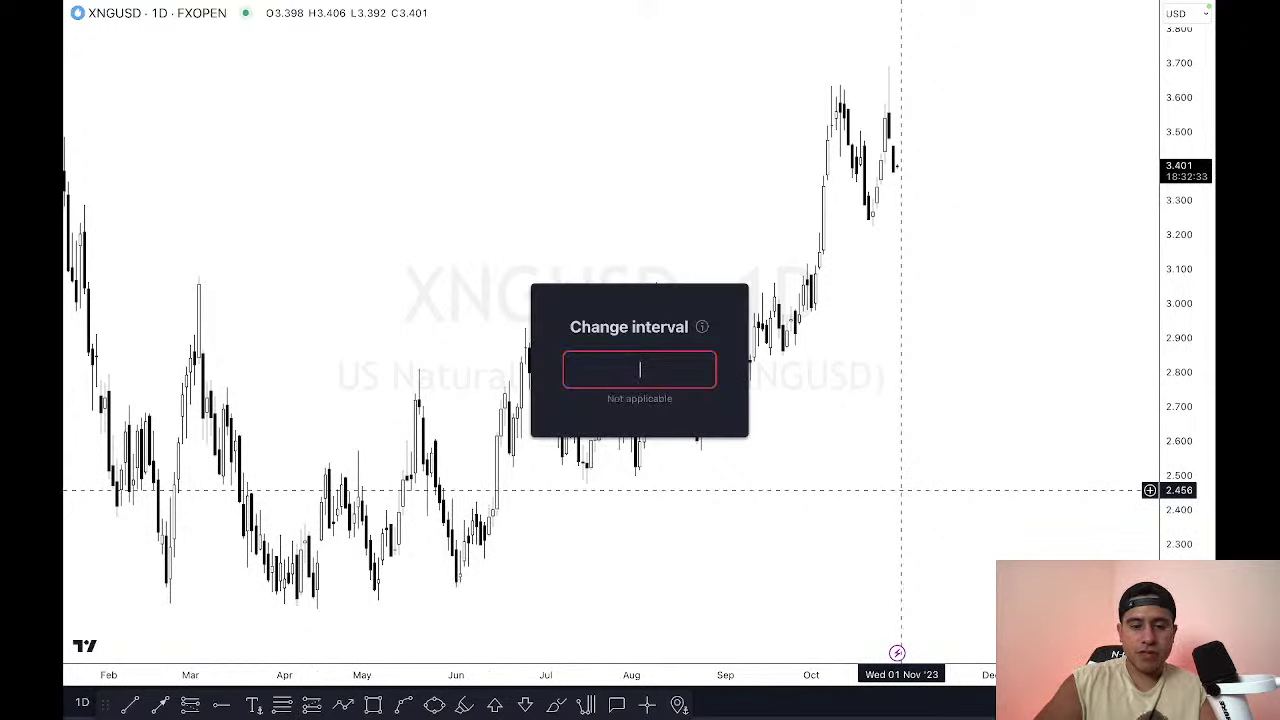
pyautogui.write('H')
pyautogui.press('Return')
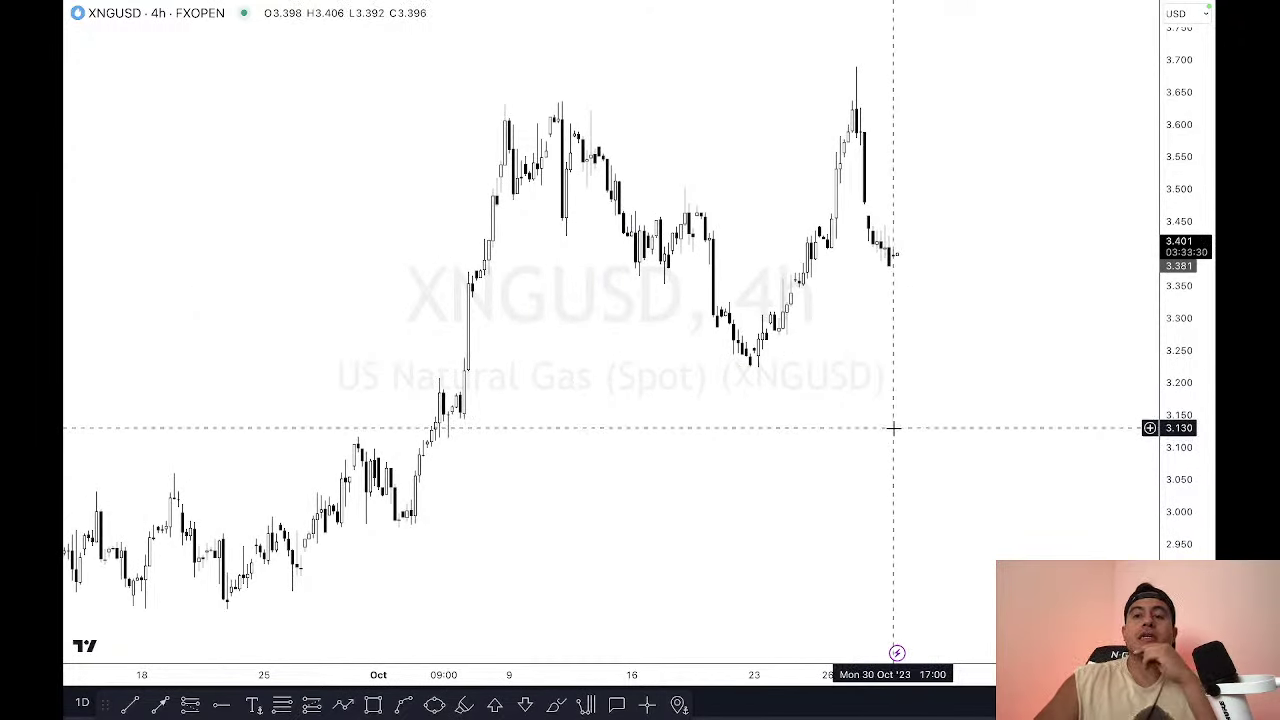
pyautogui.moveTo(944, 404); pyautogui.dragTo(903, 409)
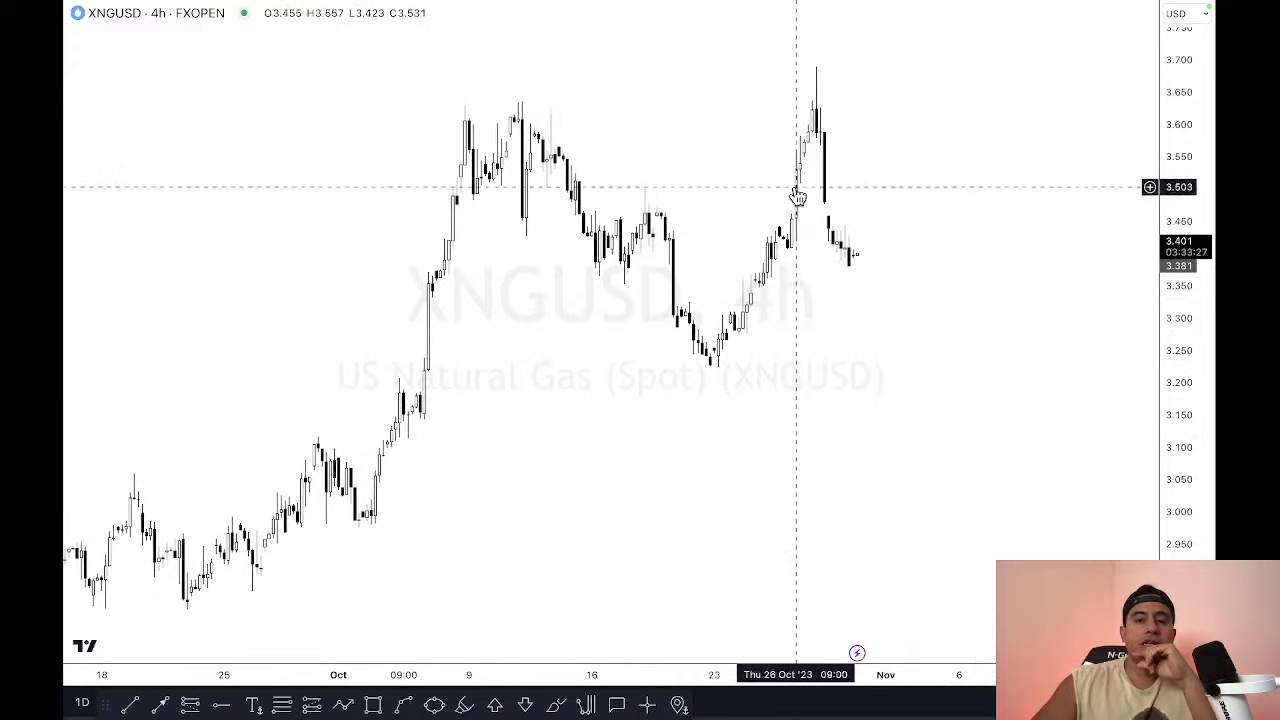
pyautogui.moveTo(945, 197); pyautogui.dragTo(834, 185)
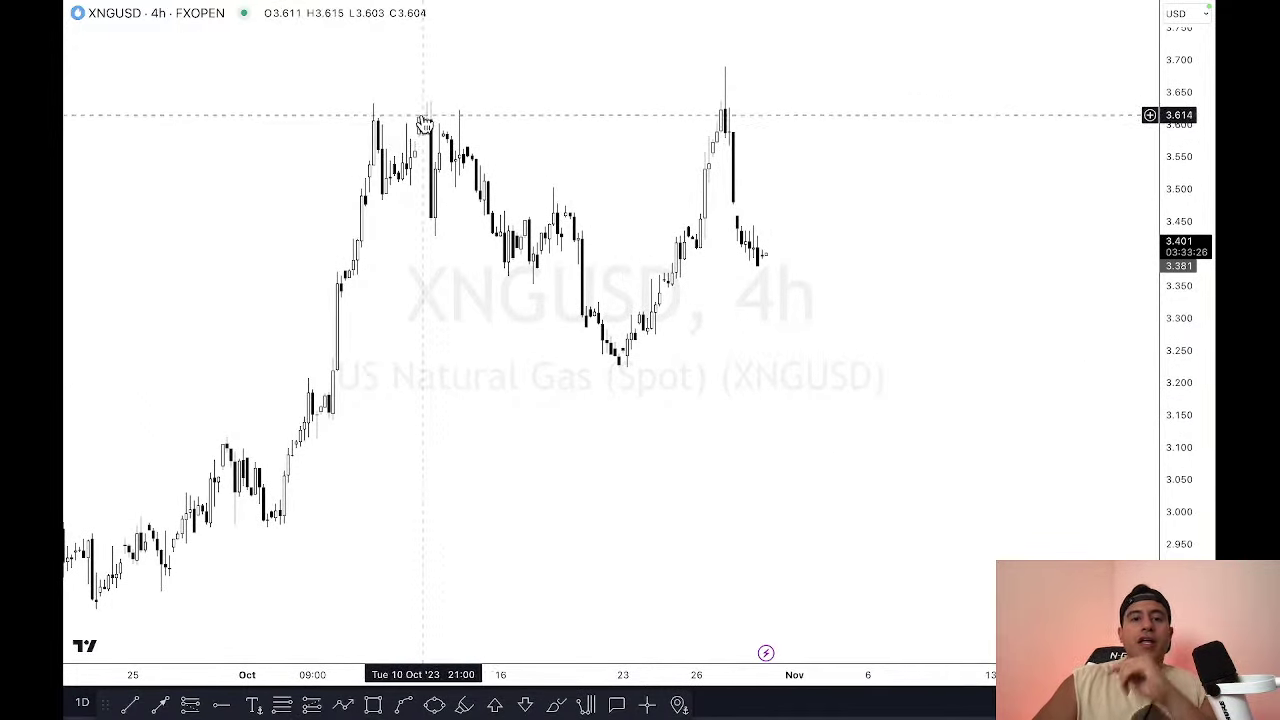
# Step: Draw a horizontal trend line at about 3.63 across the matching highs from around 9 to 13 October
pyautogui.click(132, 705)
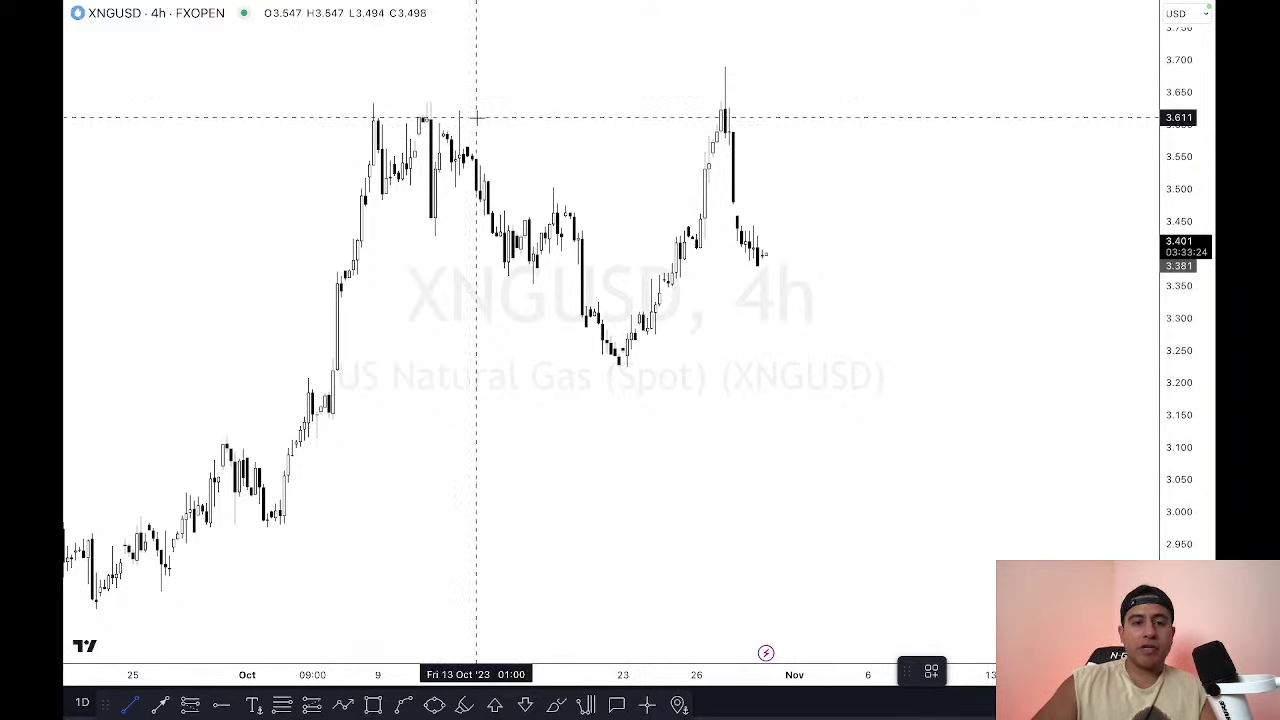
pyautogui.click(341, 105)
pyautogui.click(505, 103)
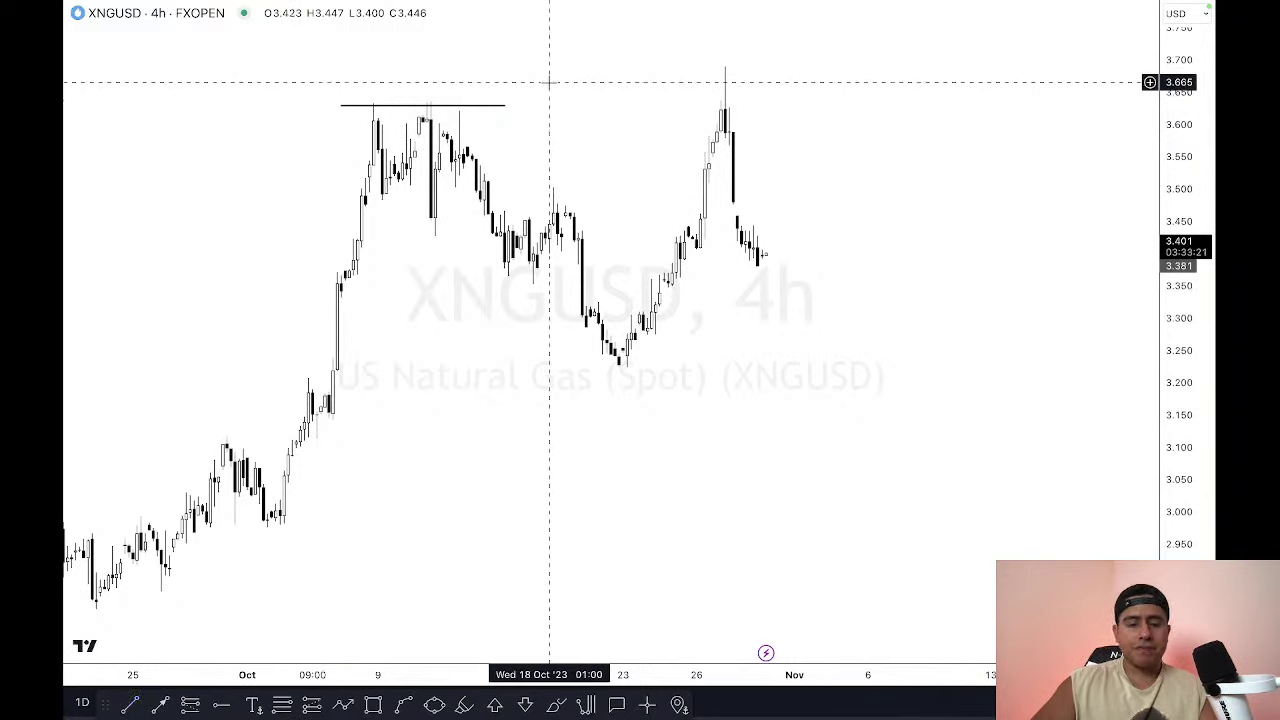
# Step: Leave the full-screen chart and open the cashbackforex.com US30 position size calculator in a new browser tab
pyautogui.press('Escape')
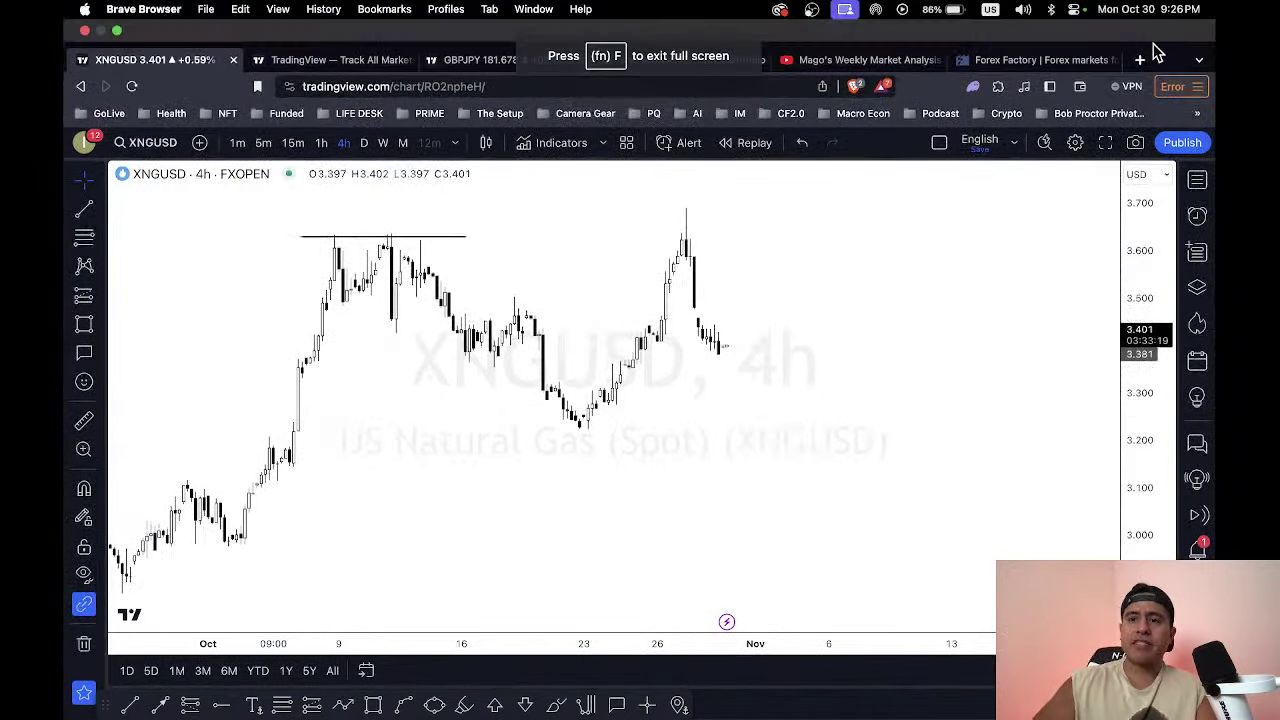
pyautogui.click(1139, 62)
pyautogui.write('cashbackforex.com/tools/position-size-calculator/US30')
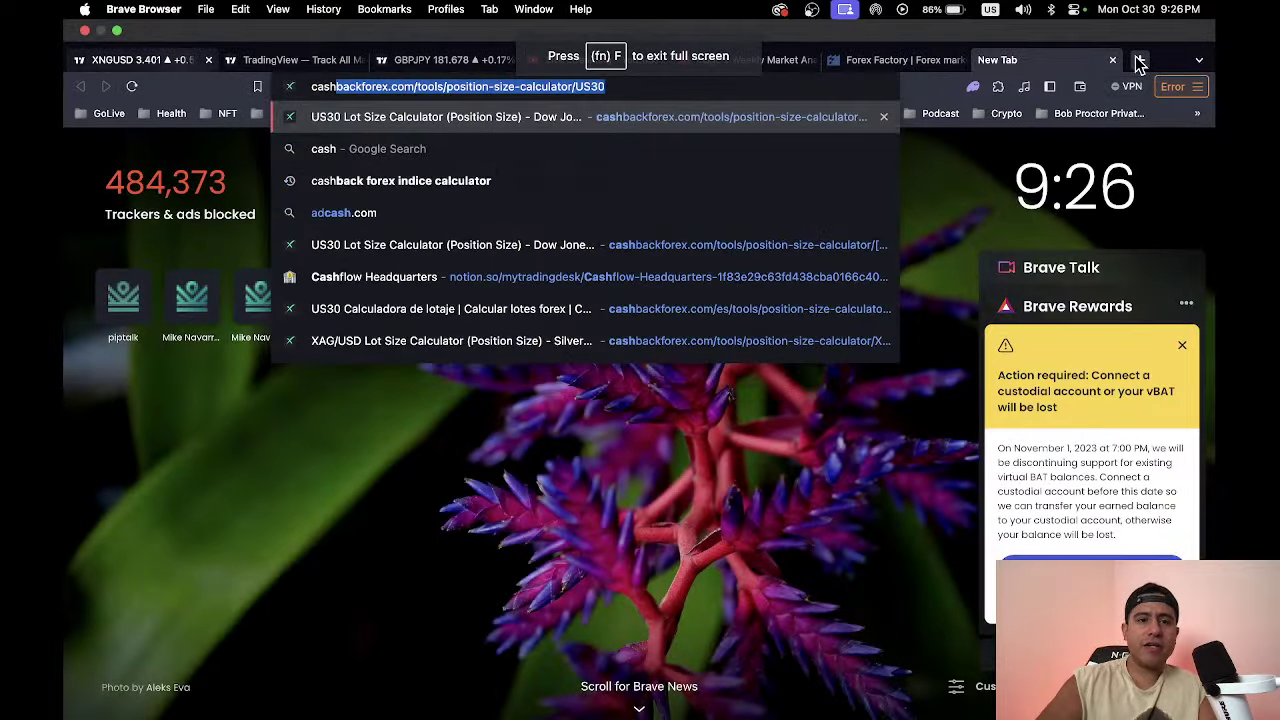
pyautogui.press('Return')
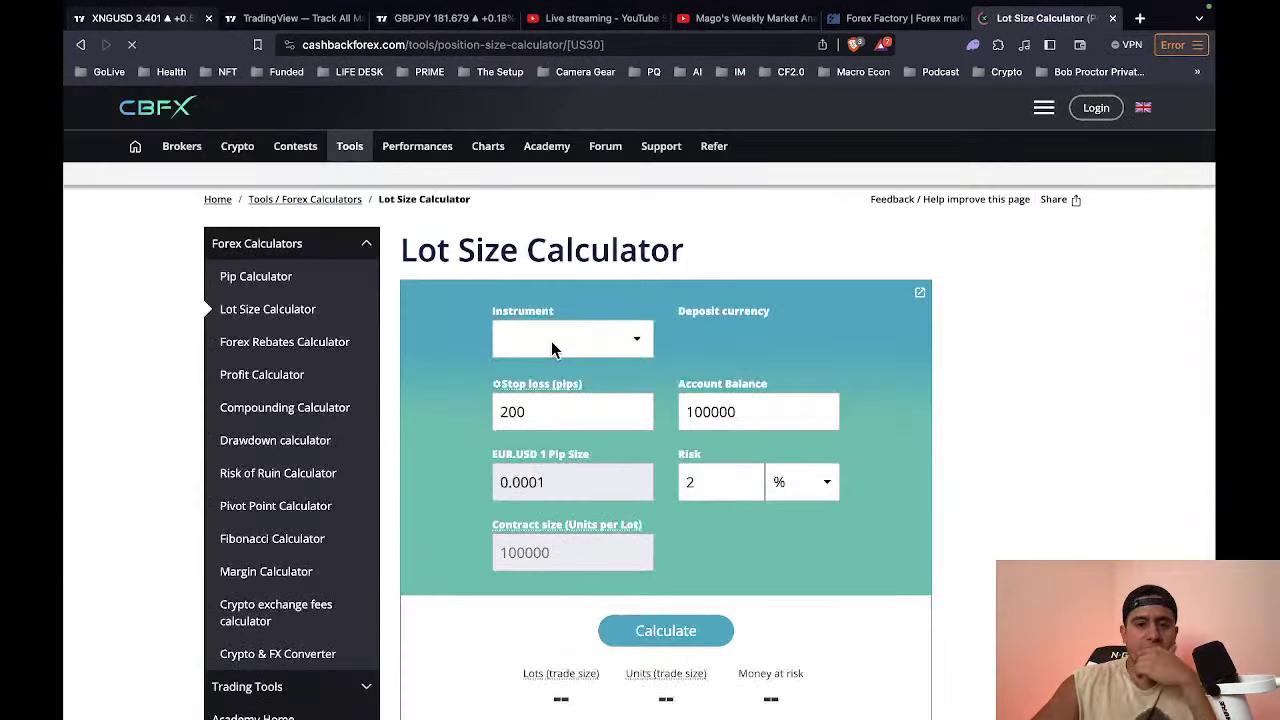
pyautogui.click(473, 40)
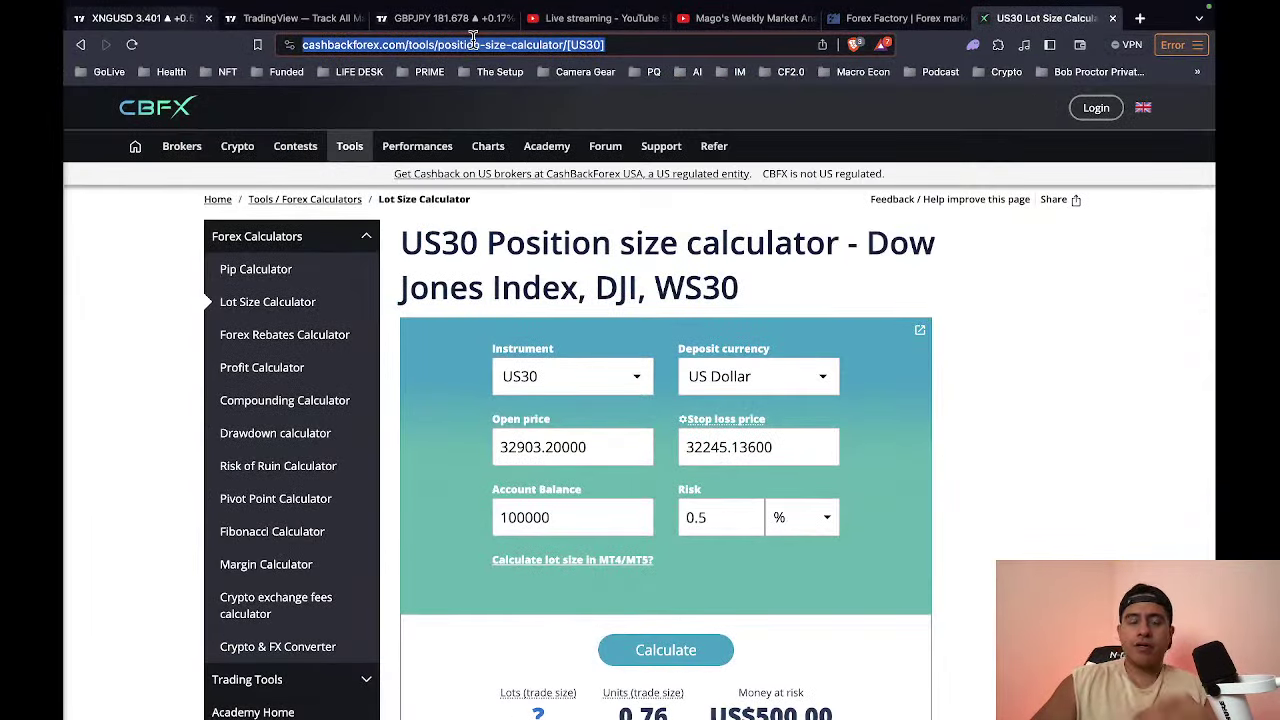
pyautogui.scroll(-1, 707, 438)
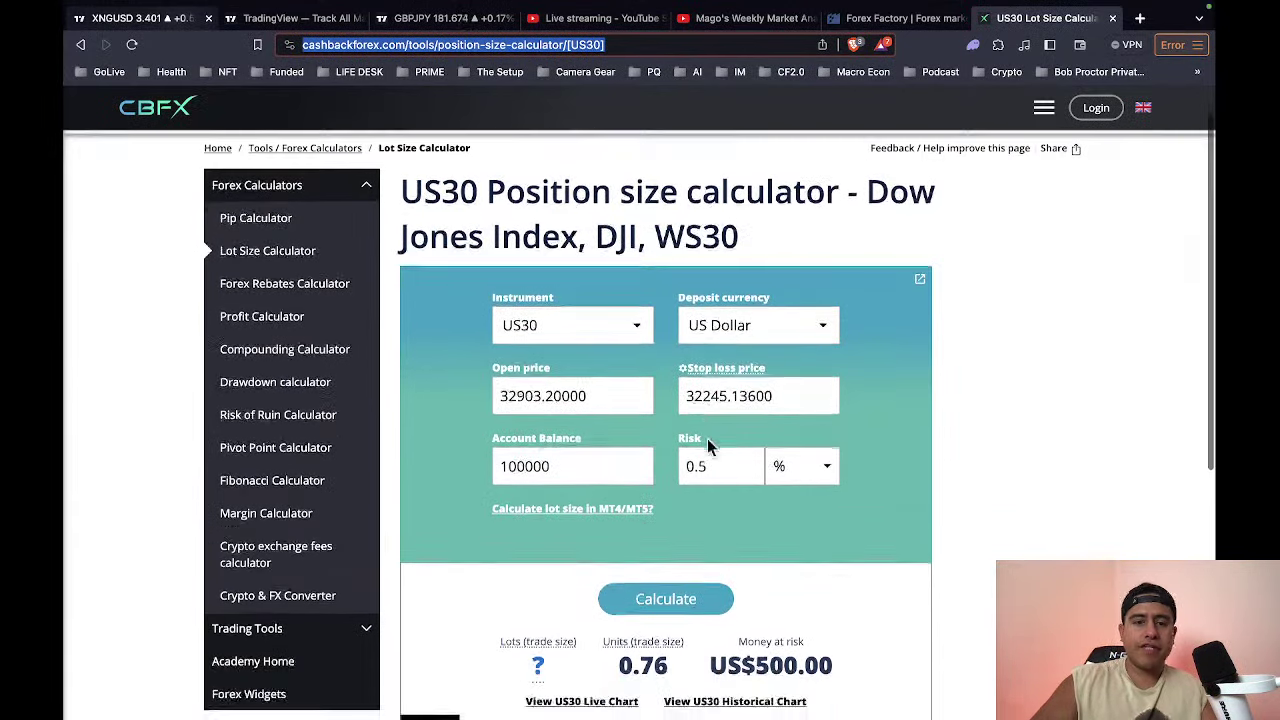
pyautogui.scroll(-2, 619, 337)
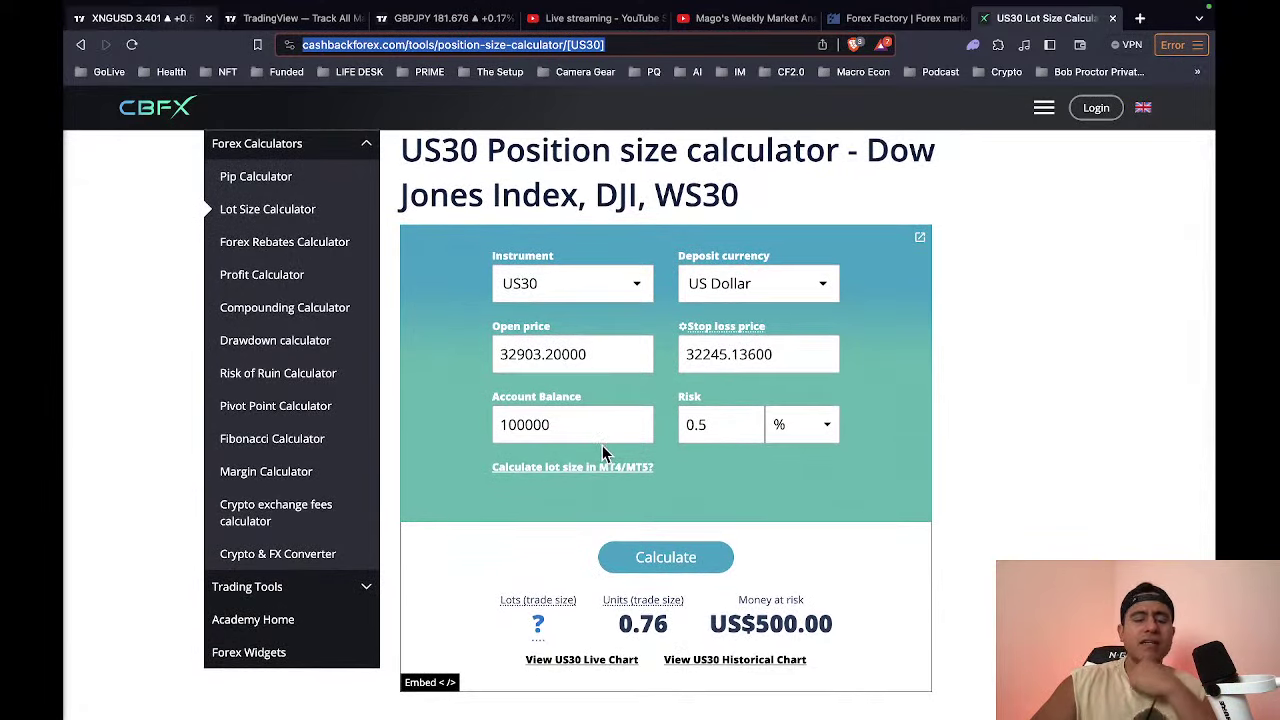
# Step: Find XTIUSD in the calculator's symbol search and set the instrument to WTI/USD
pyautogui.click(603, 287)
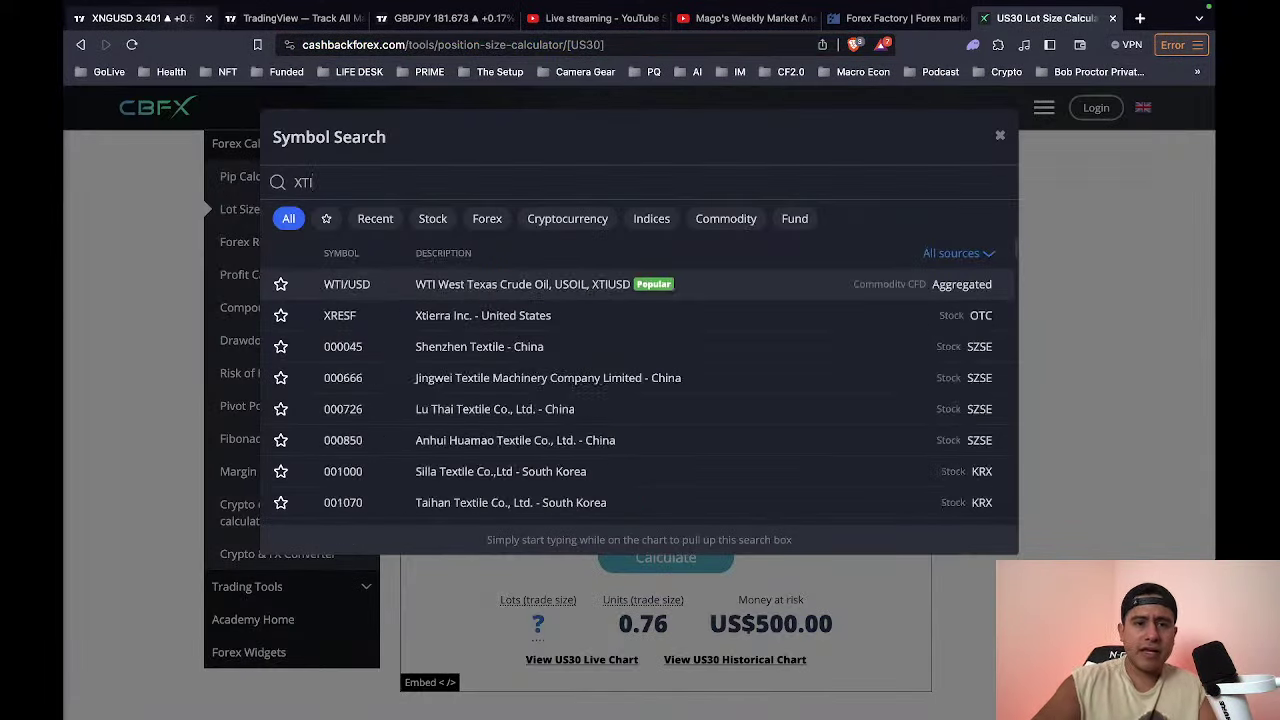
pyautogui.write('XTIUSD')
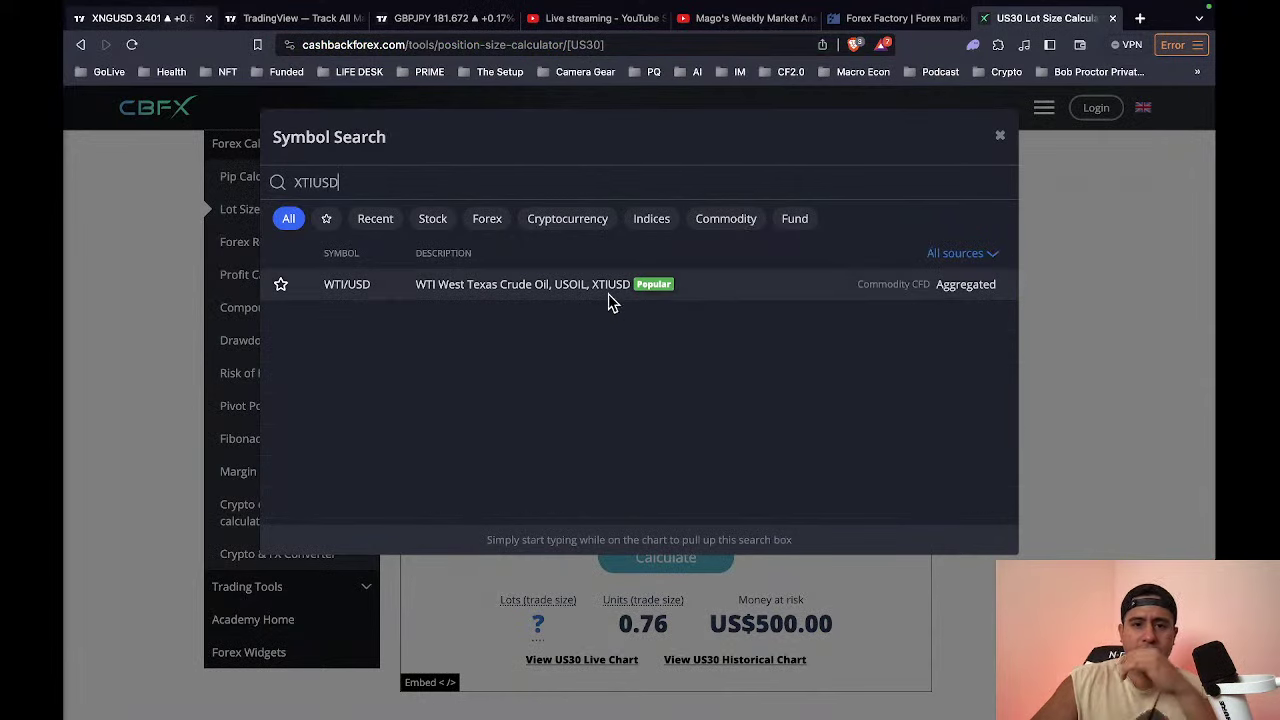
pyautogui.click(608, 290)
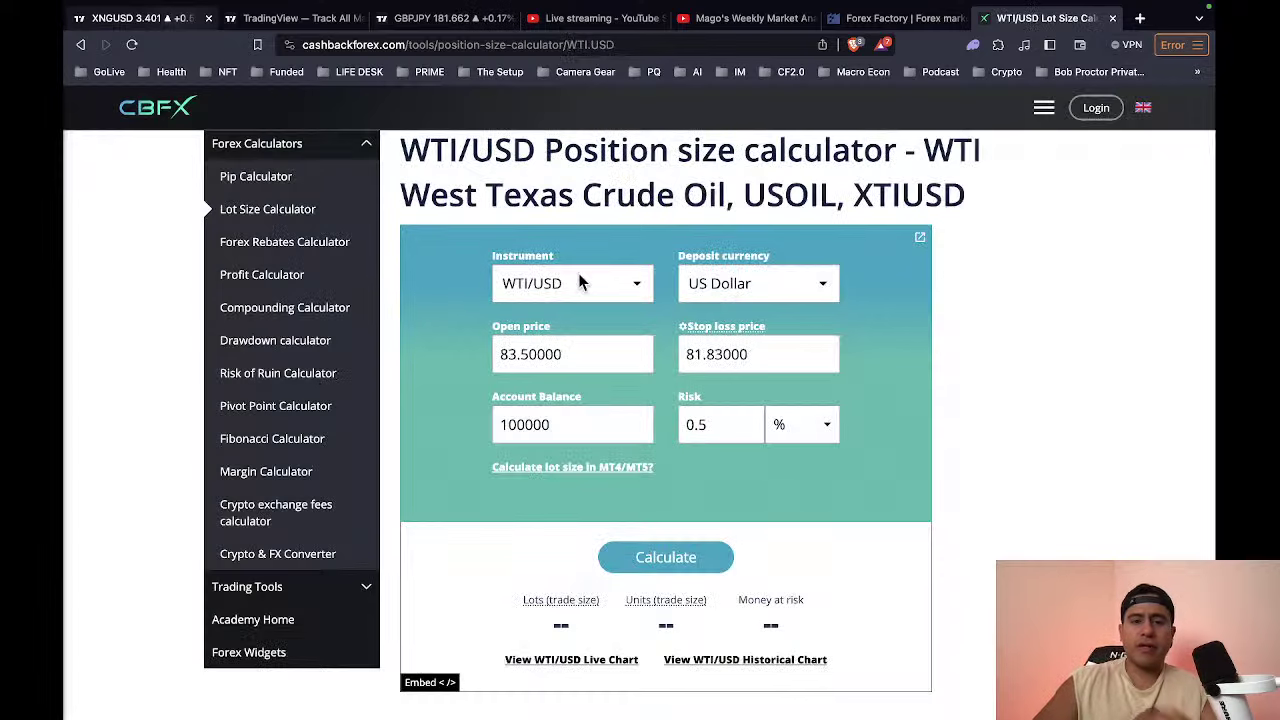
# Step: Search the calculator's instruments for XNGUSD and GAS, look through the matches, and close the search without choosing one
pyautogui.click(612, 295)
pyautogui.write('XNGU')
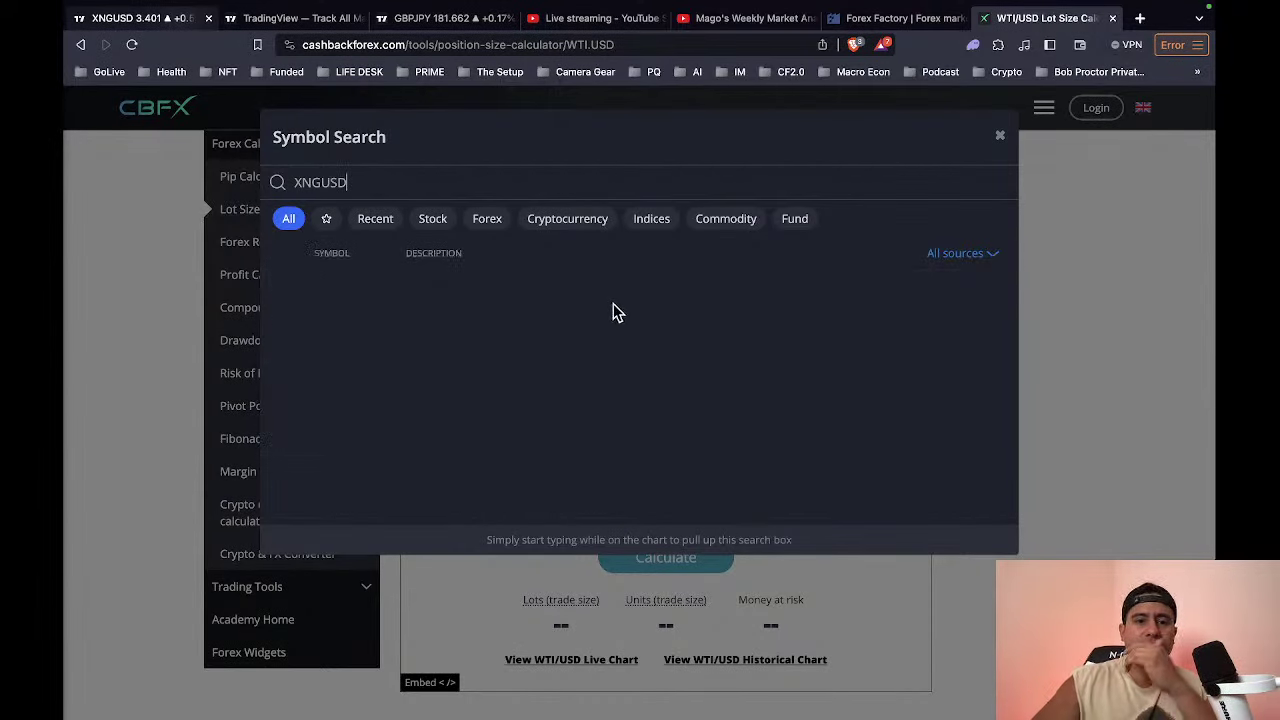
pyautogui.press('BackSpace')
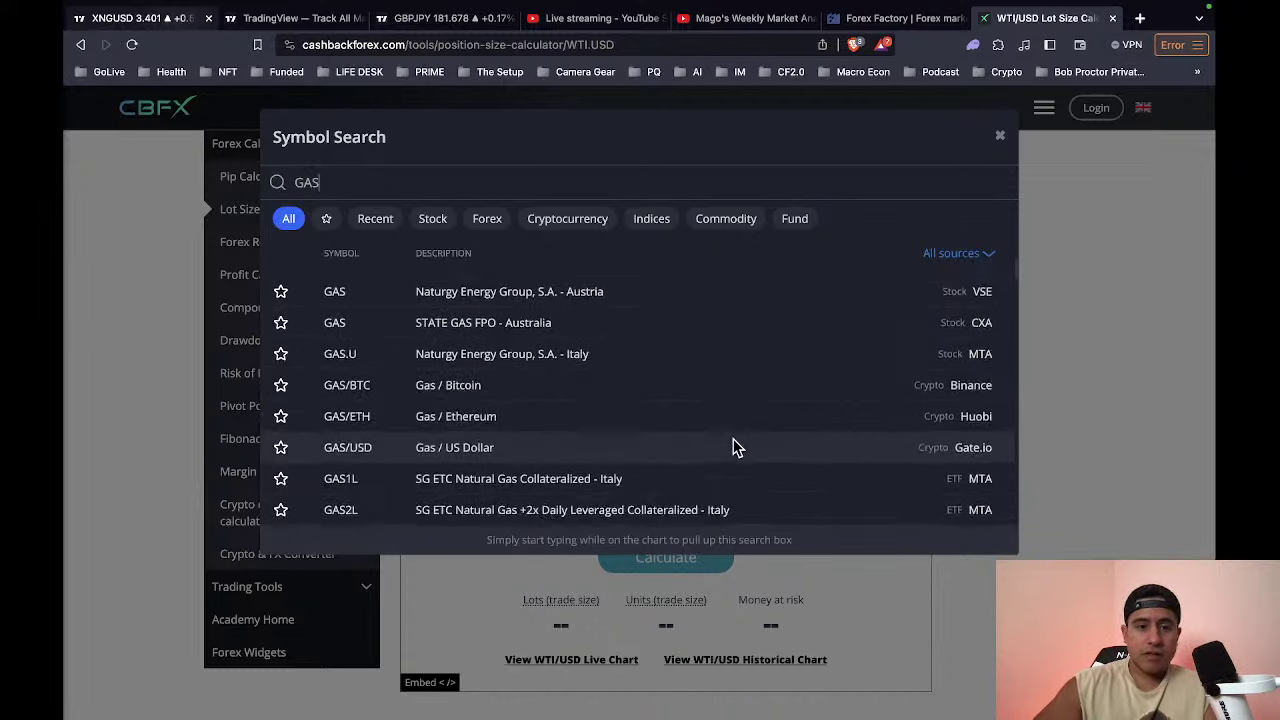
pyautogui.scroll(-3, 733, 447)
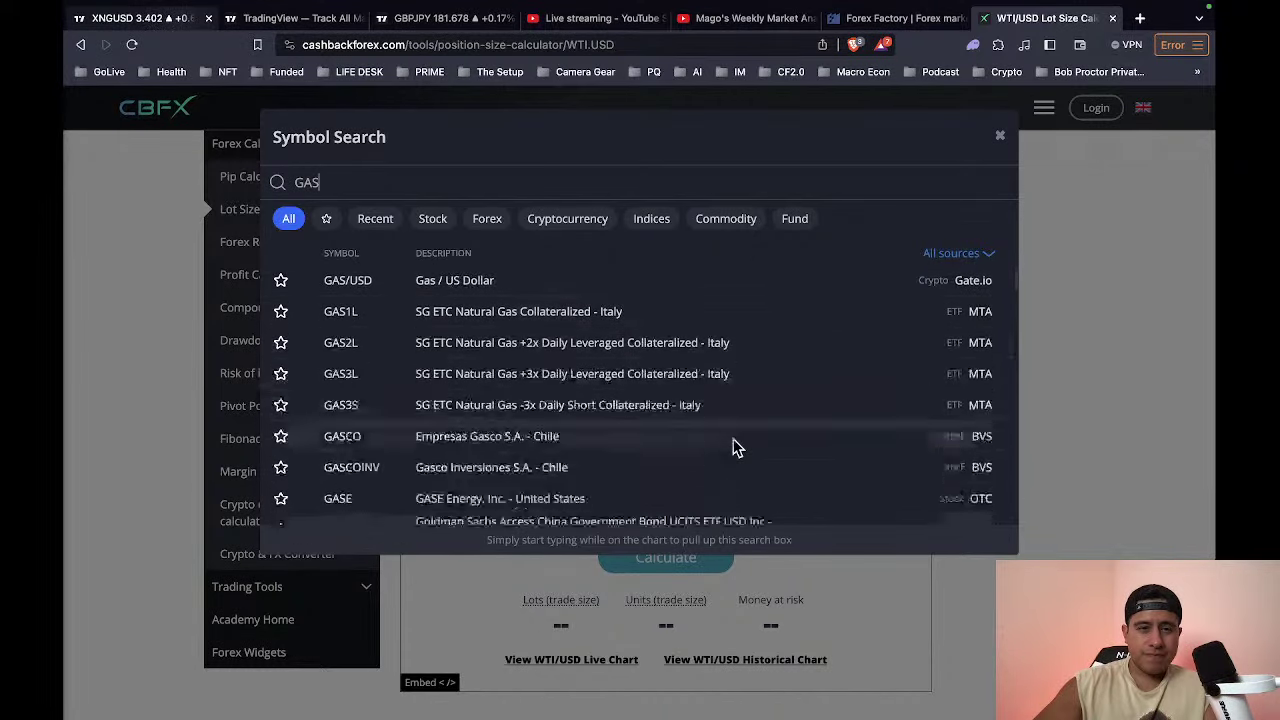
pyautogui.scroll(-10, 733, 445)
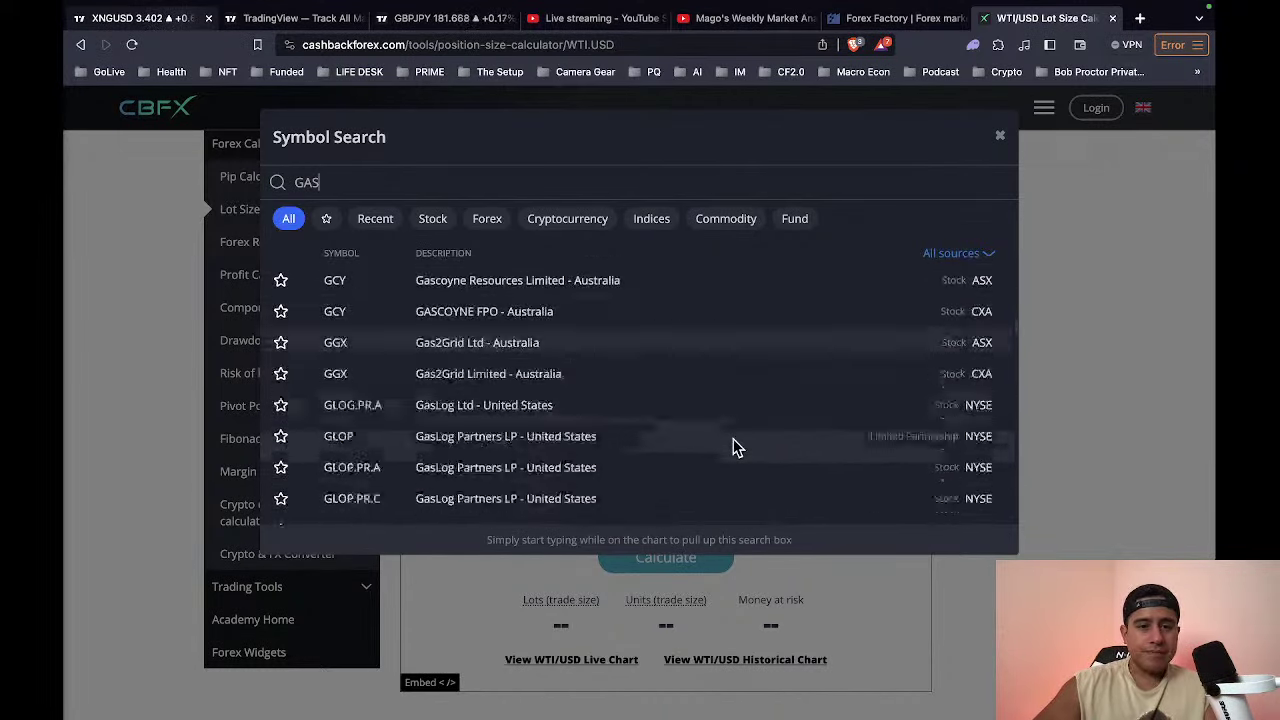
pyautogui.scroll(-5, 735, 445)
pyautogui.click(1157, 420)
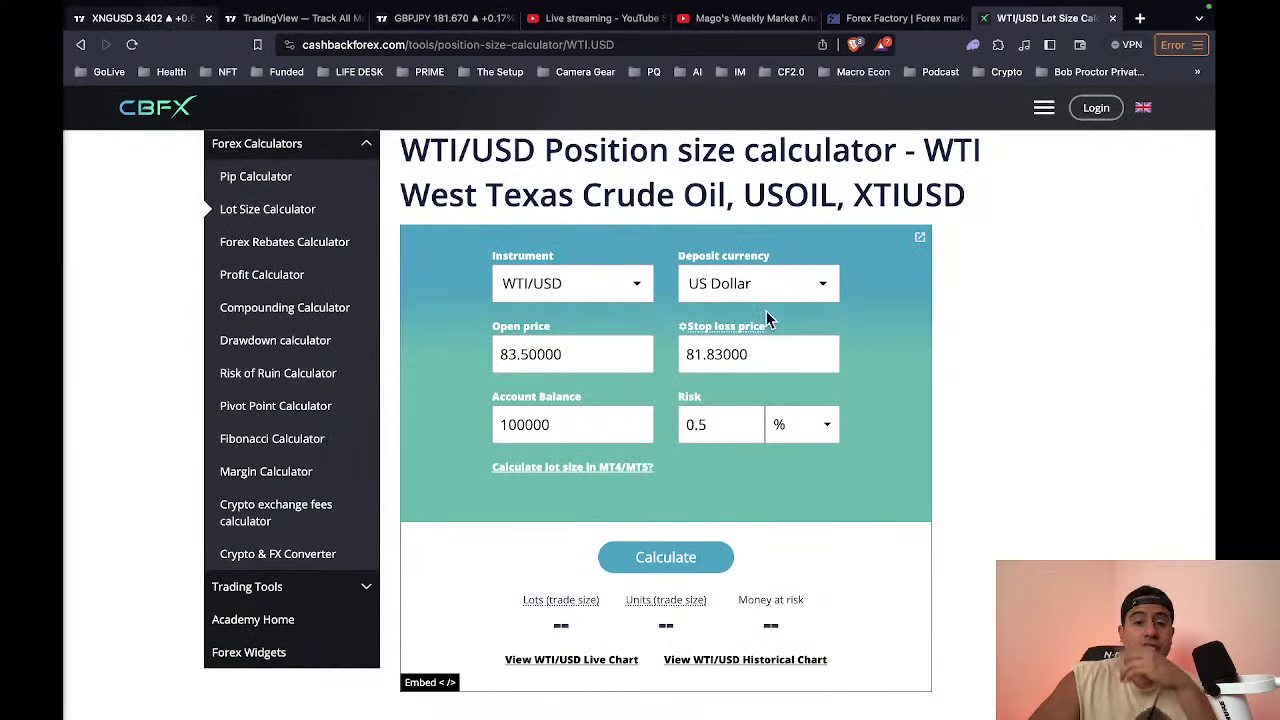
# Step: Return to the TradingView XNGUSD chart and move on through the watchlist to the USDMXN chart
pyautogui.click(162, 24)
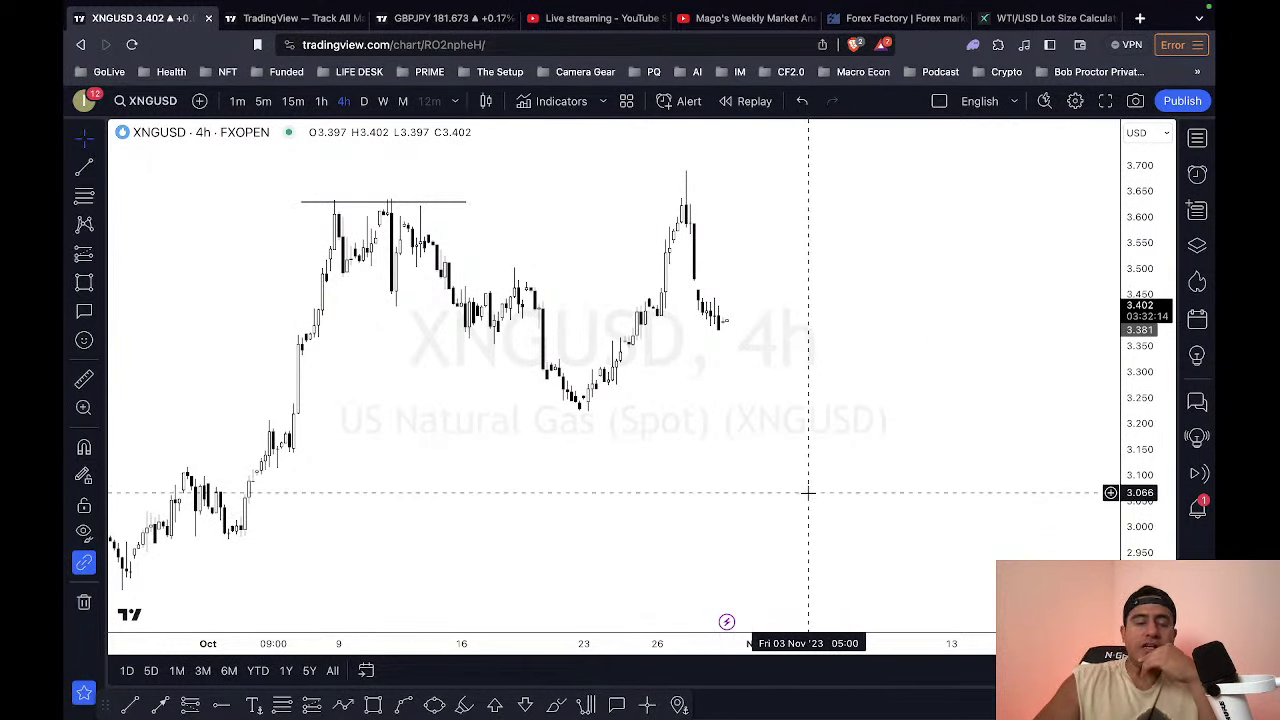
pyautogui.press('Down')
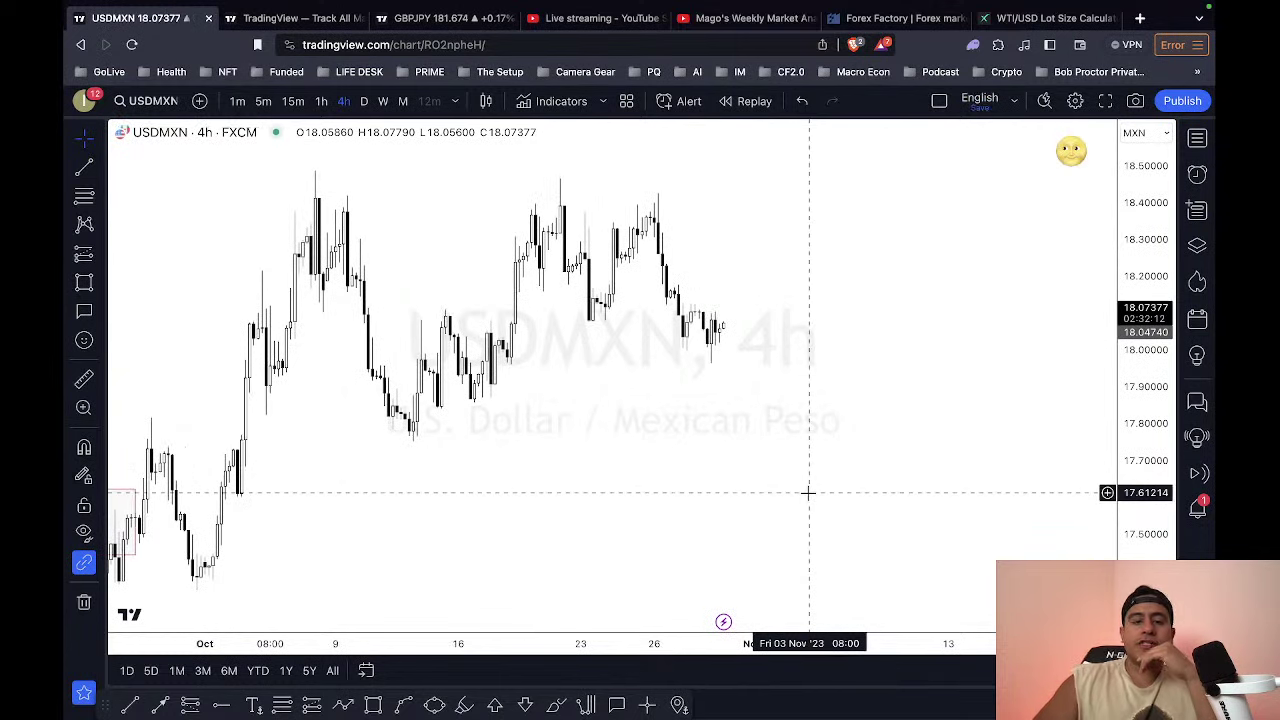
pyautogui.press('Down')
pyautogui.press('Up')
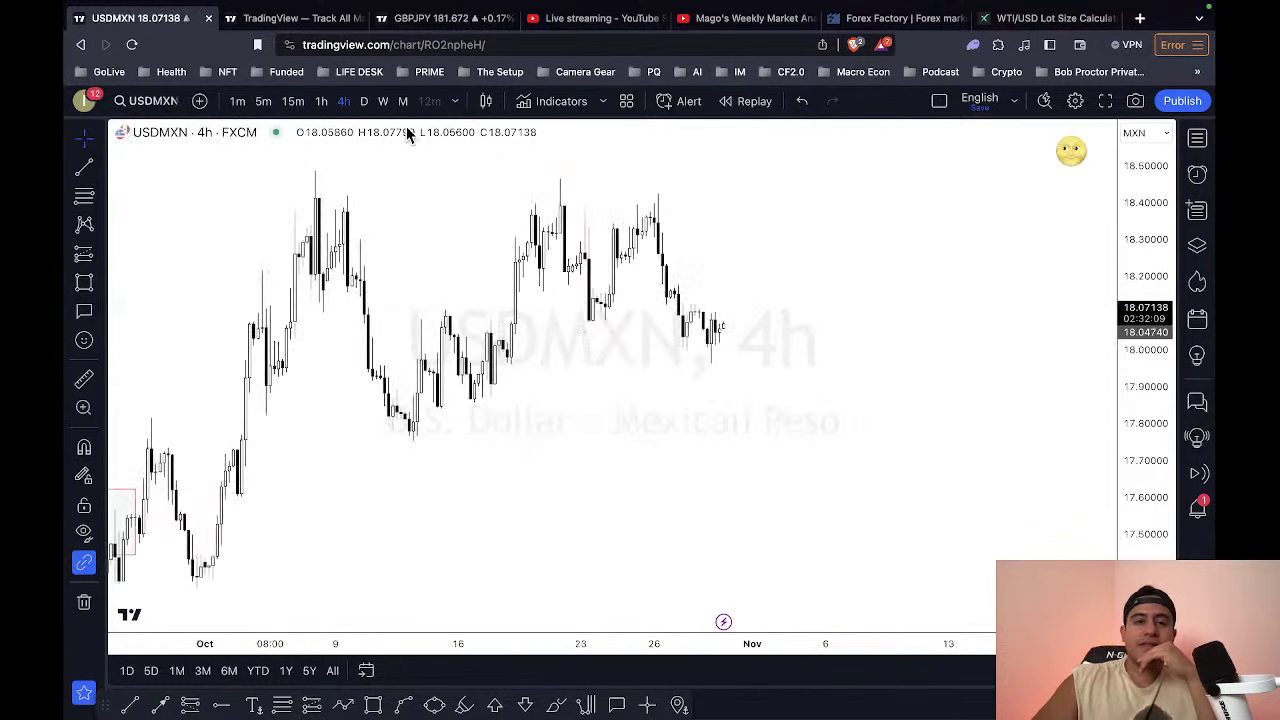
# Step: Review the USDMXN chart on the daily, weekly and 1-hour timeframes, looking over the late-August lows and the latest price action
pyautogui.click(364, 101)
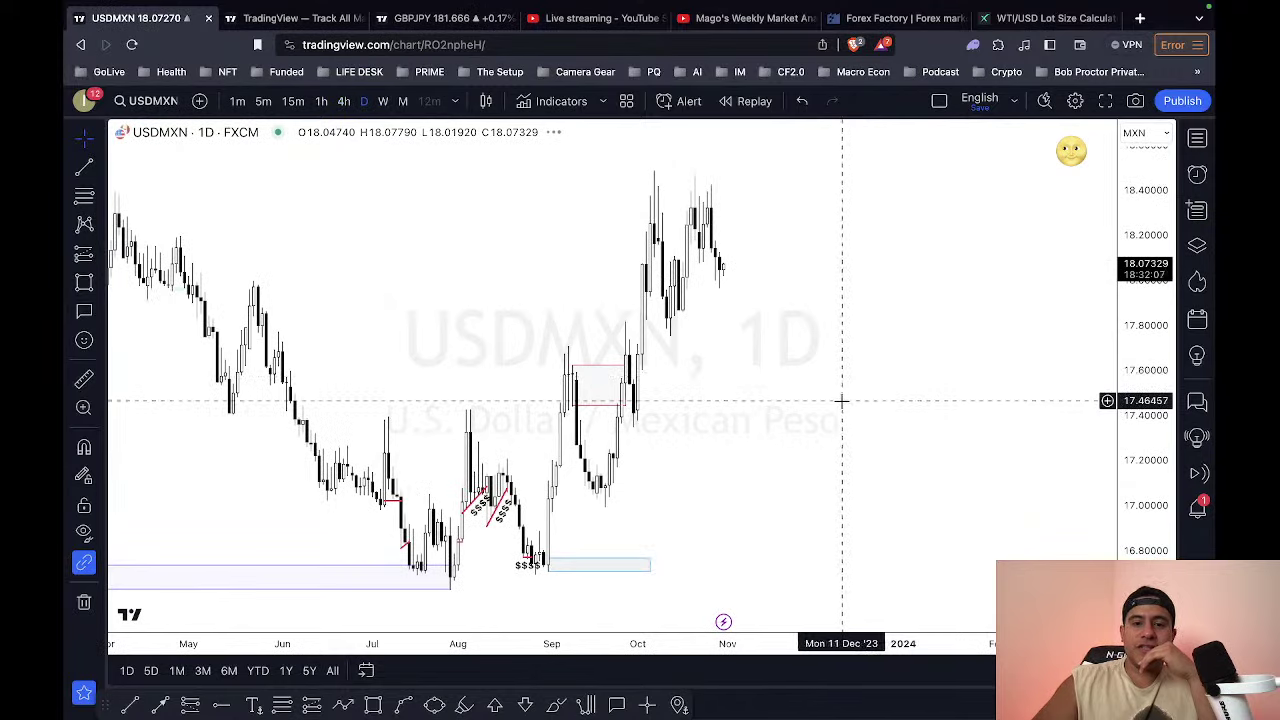
pyautogui.scroll(5, 834, 620)
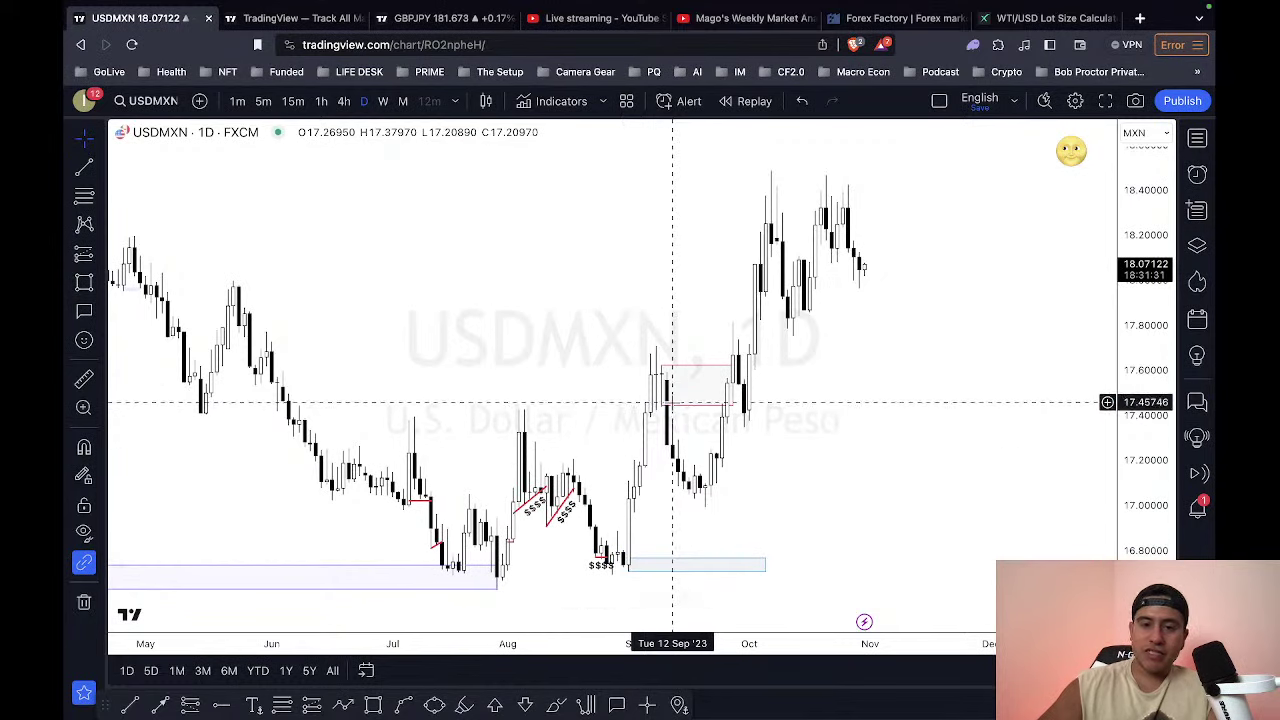
pyautogui.click(632, 566)
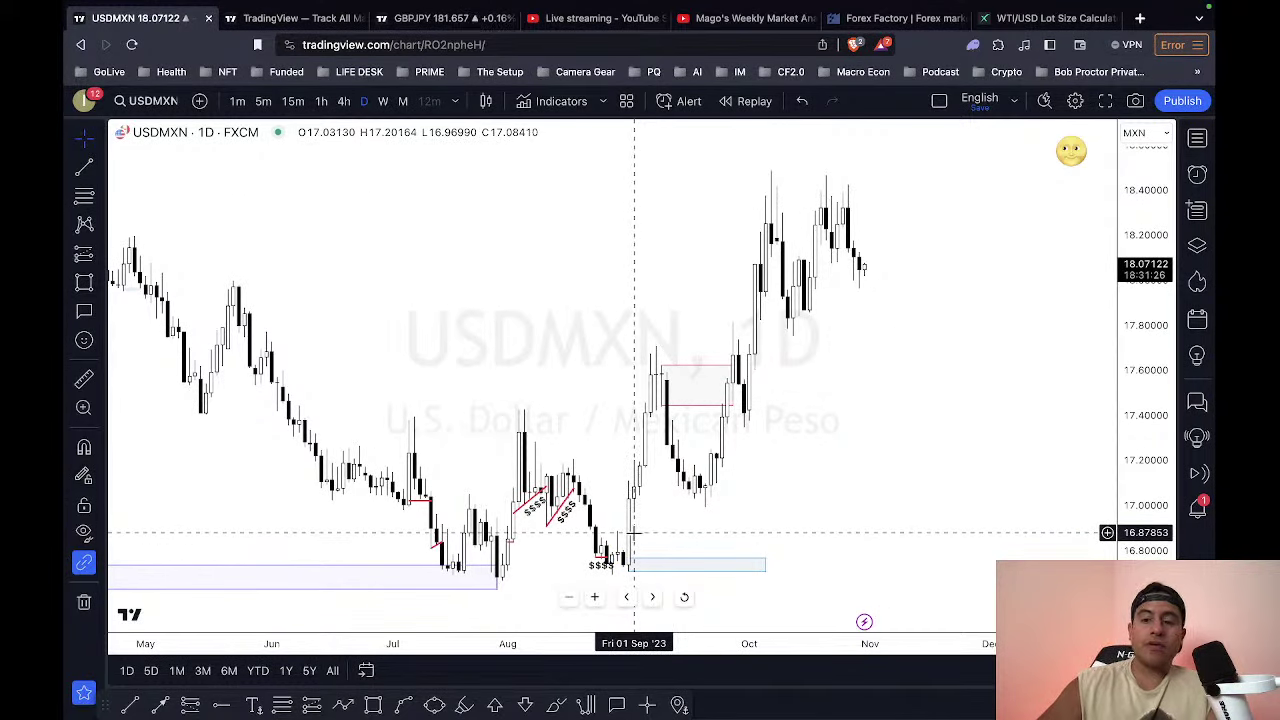
pyautogui.click(383, 102)
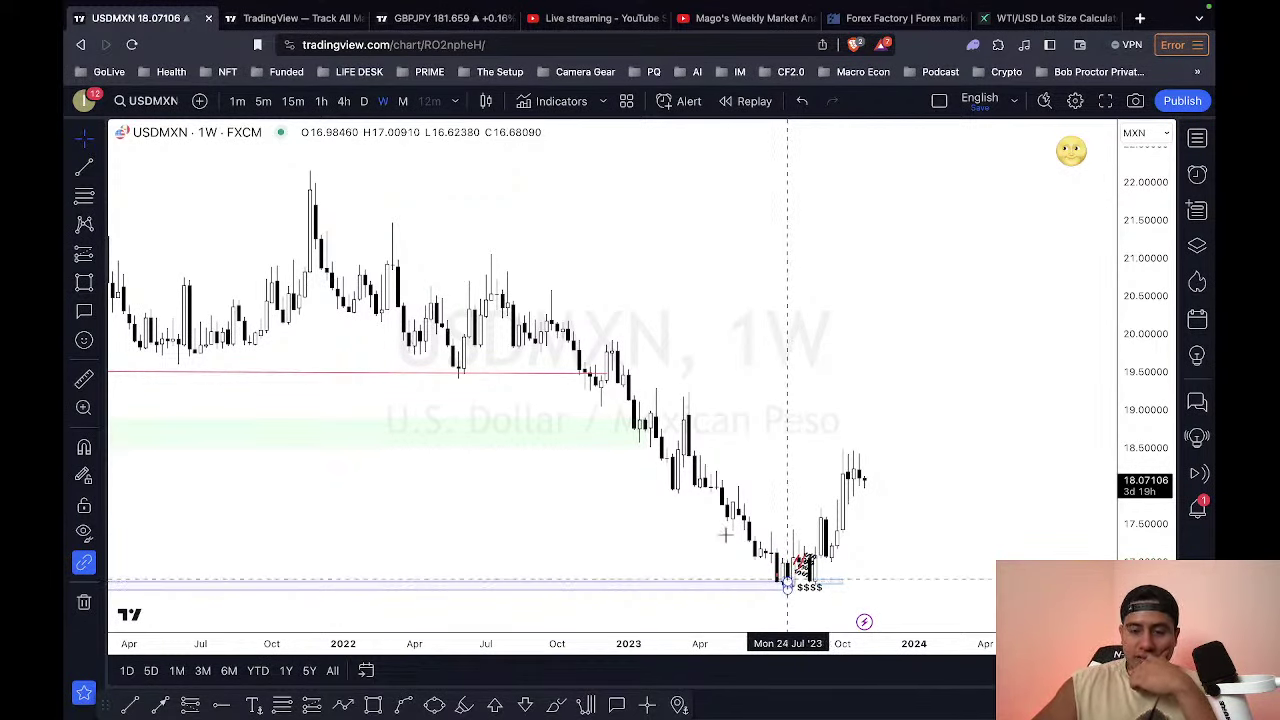
pyautogui.click(321, 101)
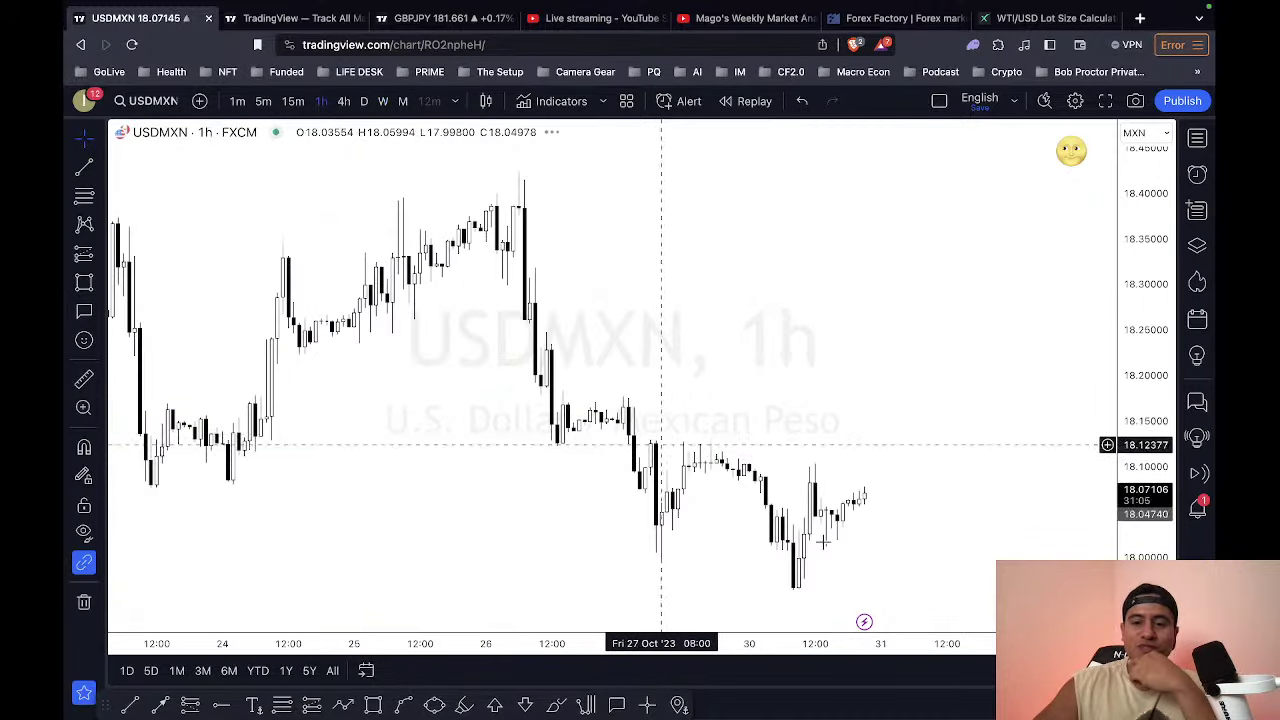
pyautogui.scroll(-3, 855, 600)
pyautogui.scroll(-3, 855, 560)
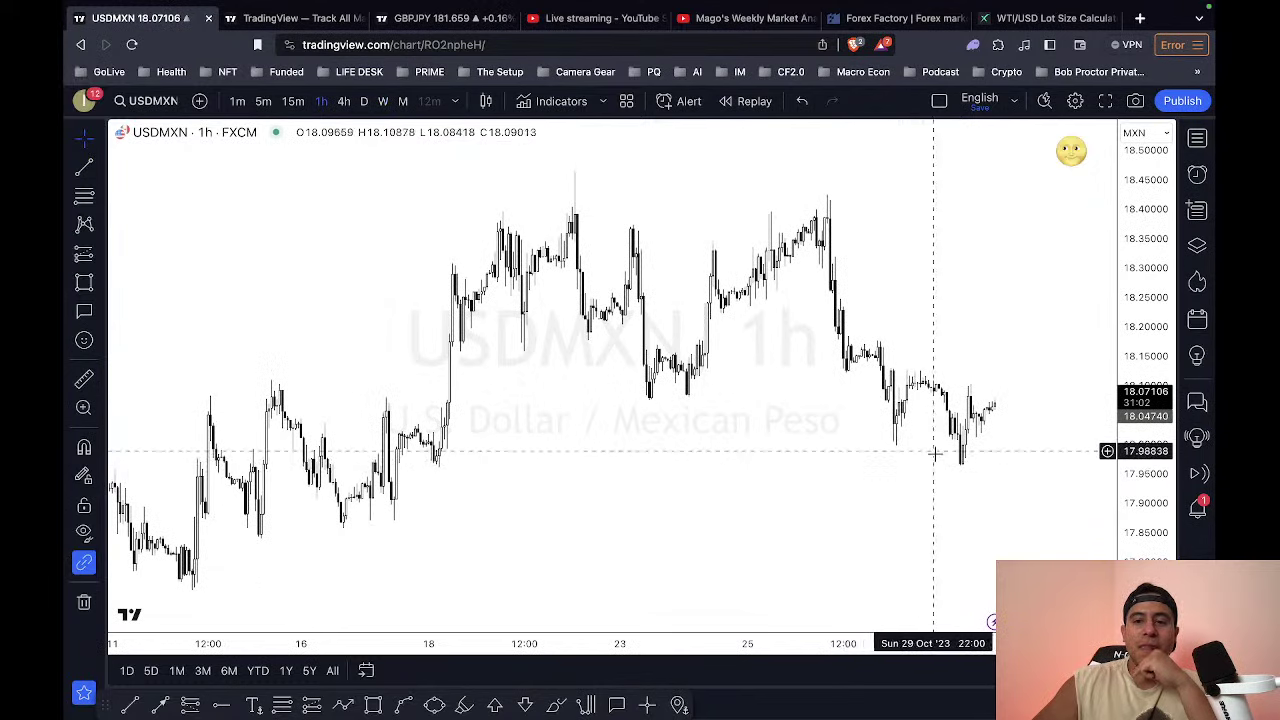
pyautogui.hscroll(3, 877, 494)
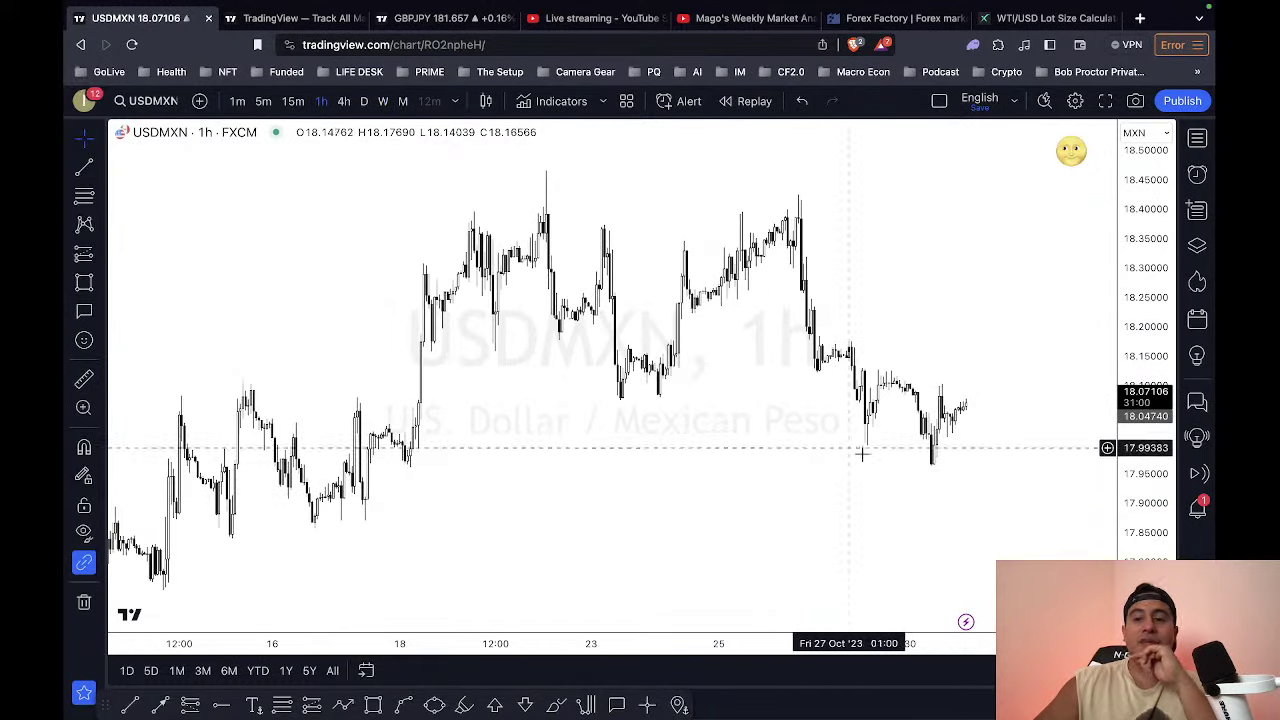
# Step: Return USDMXN to the 4-hour timeframe, measure the rise from the 31 August low to the latest candles, and clear the measurement
pyautogui.click(342, 101)
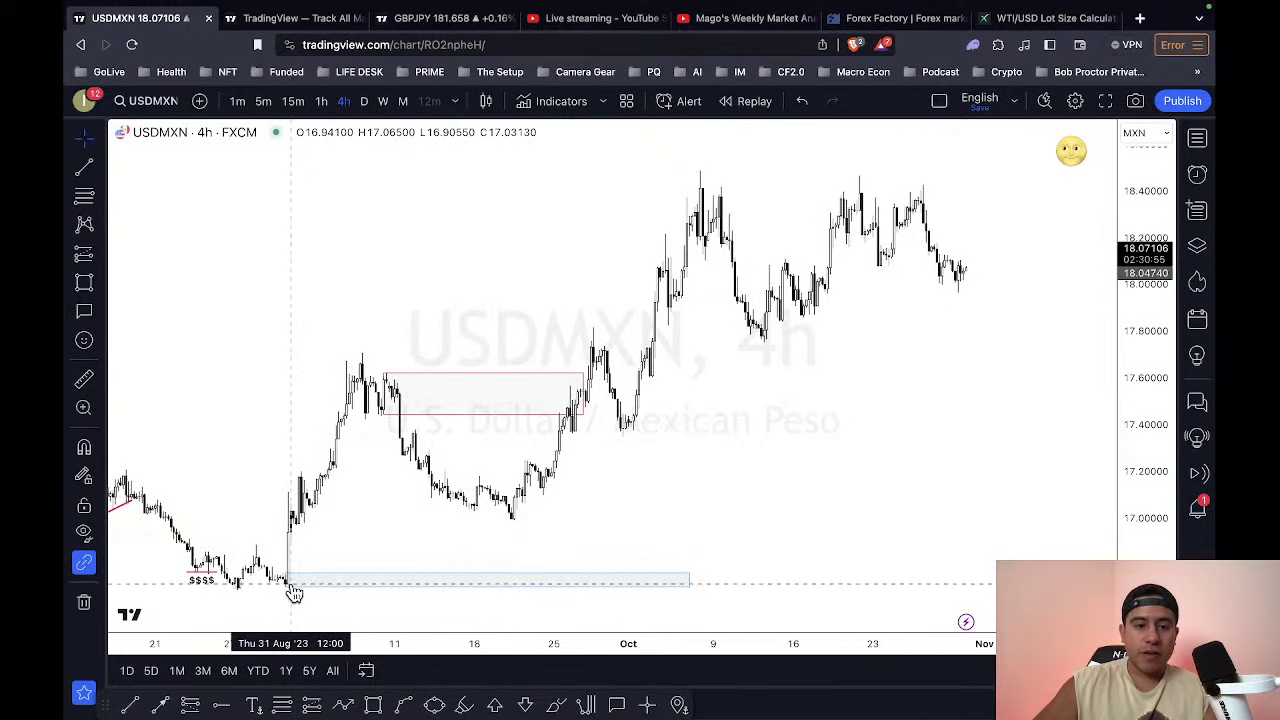
pyautogui.keyDown('shift'); pyautogui.click(292, 581); pyautogui.keyUp('shift')
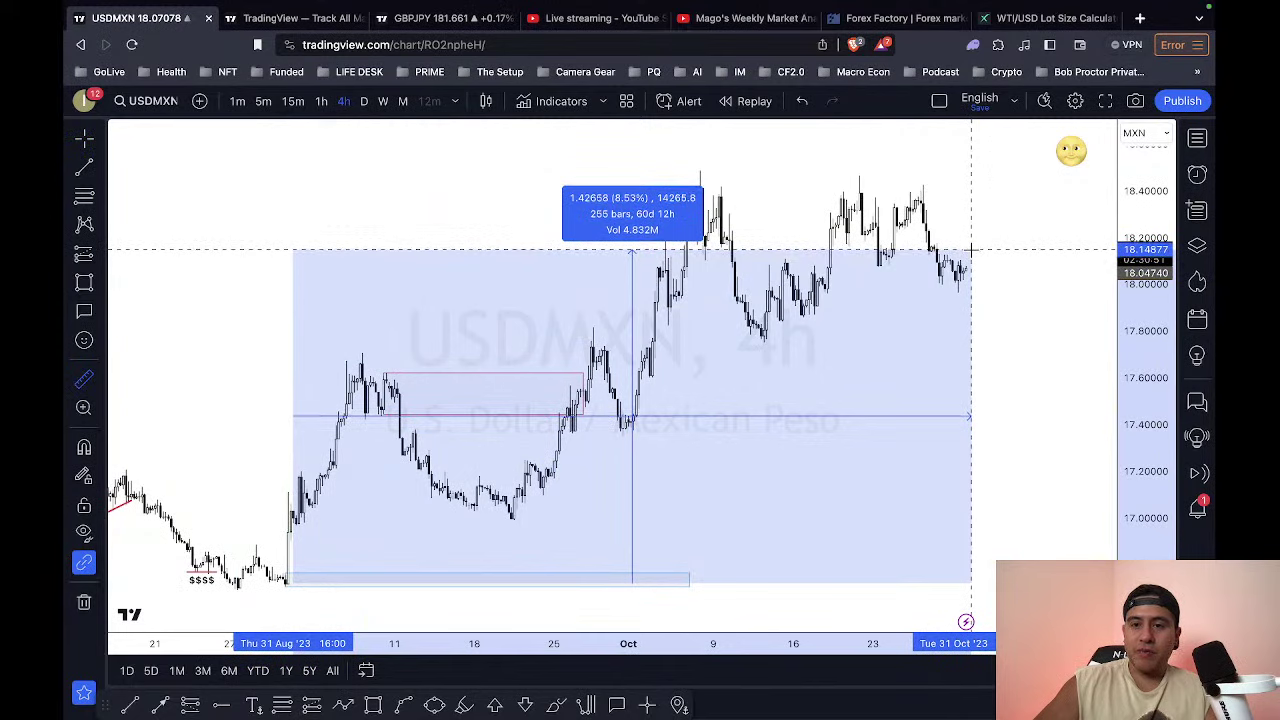
pyautogui.click(950, 186)
pyautogui.click(1016, 226)
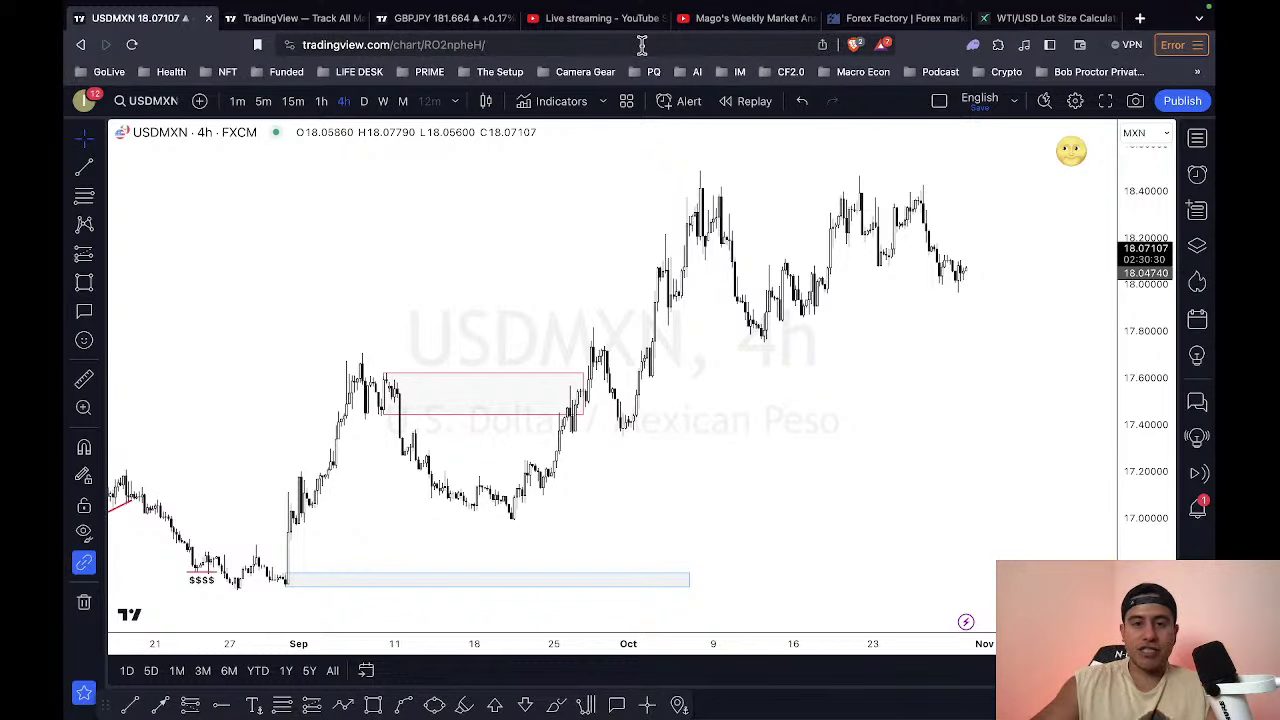
# Step: Check the open GBPJPY chart and the YouTube Studio live stream, and return to the USDMXN chart
pyautogui.click(461, 20)
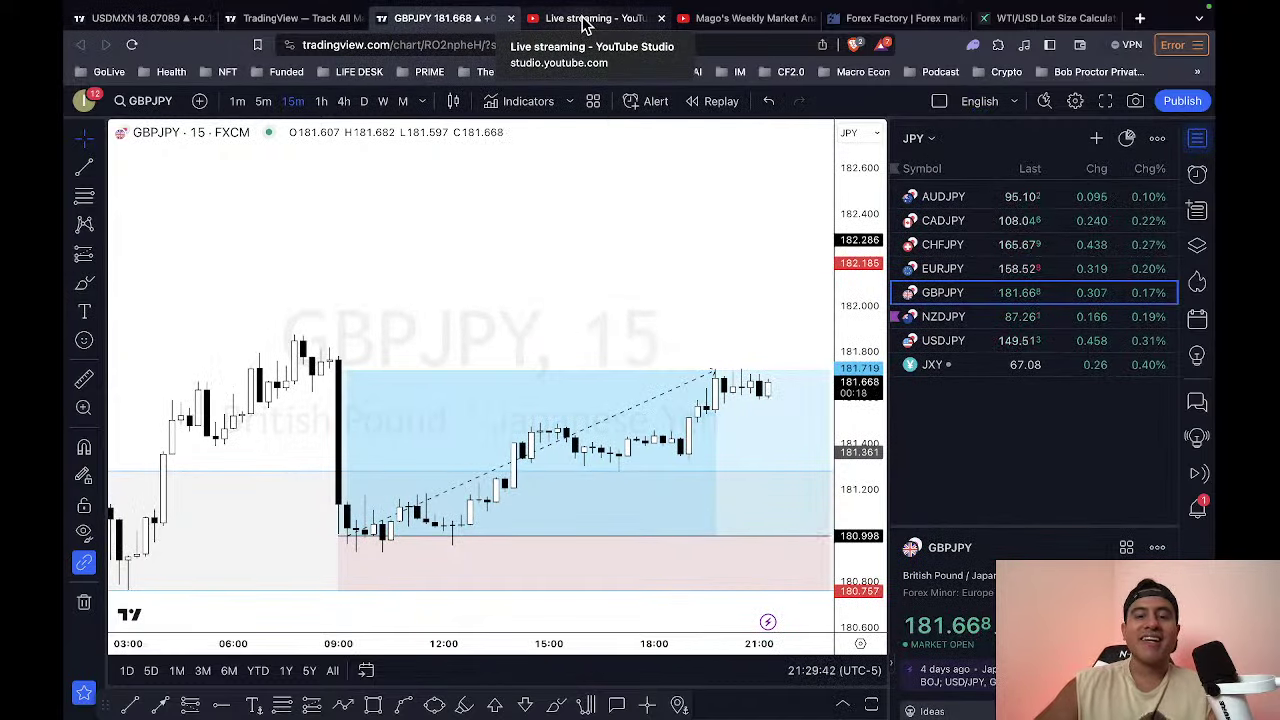
pyautogui.click(585, 22)
pyautogui.click(167, 22)
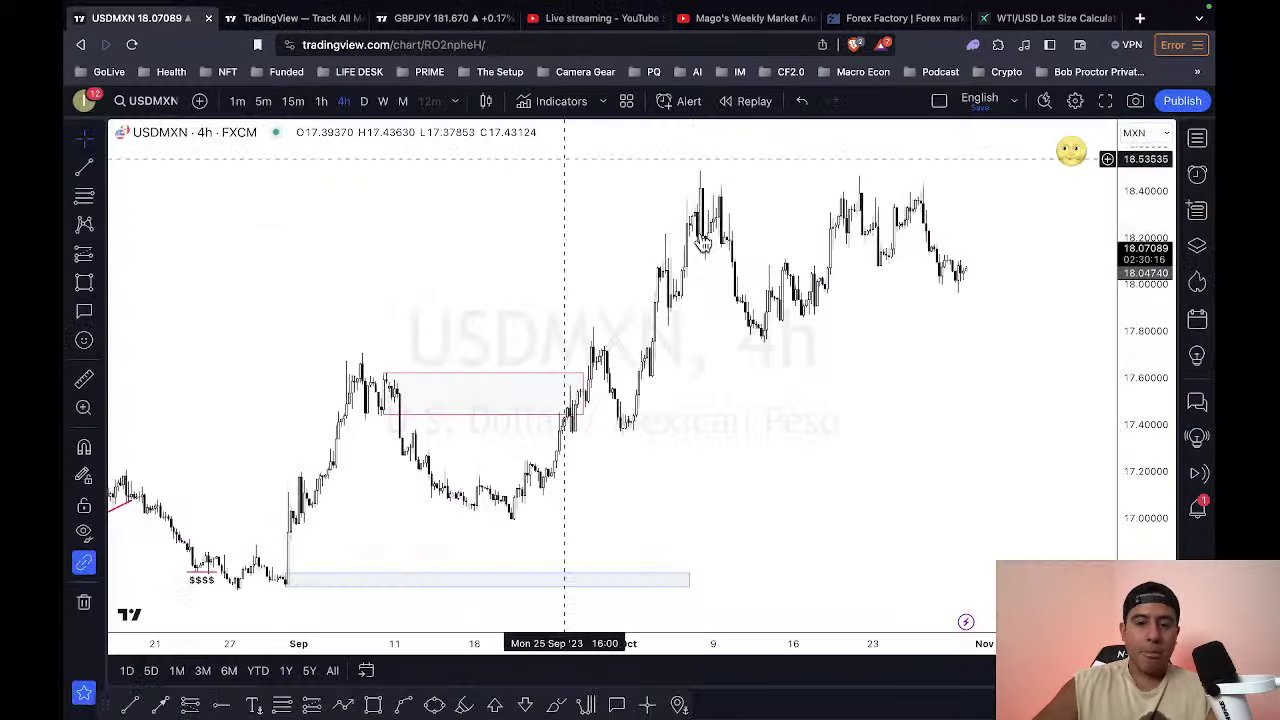
# Step: Move on through the watchlist to the BTCUSD 4-hour chart and show it in full screen
pyautogui.press('space')
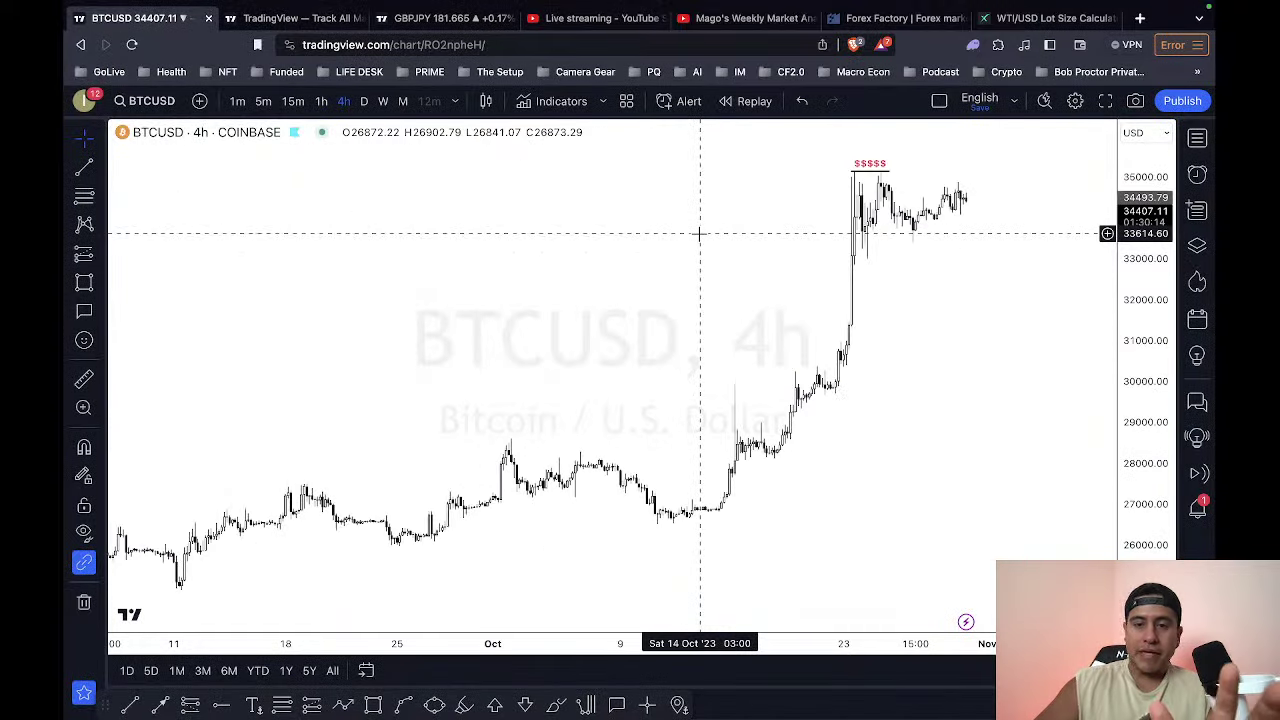
pyautogui.moveTo(1071, 340); pyautogui.dragTo(1014, 342)
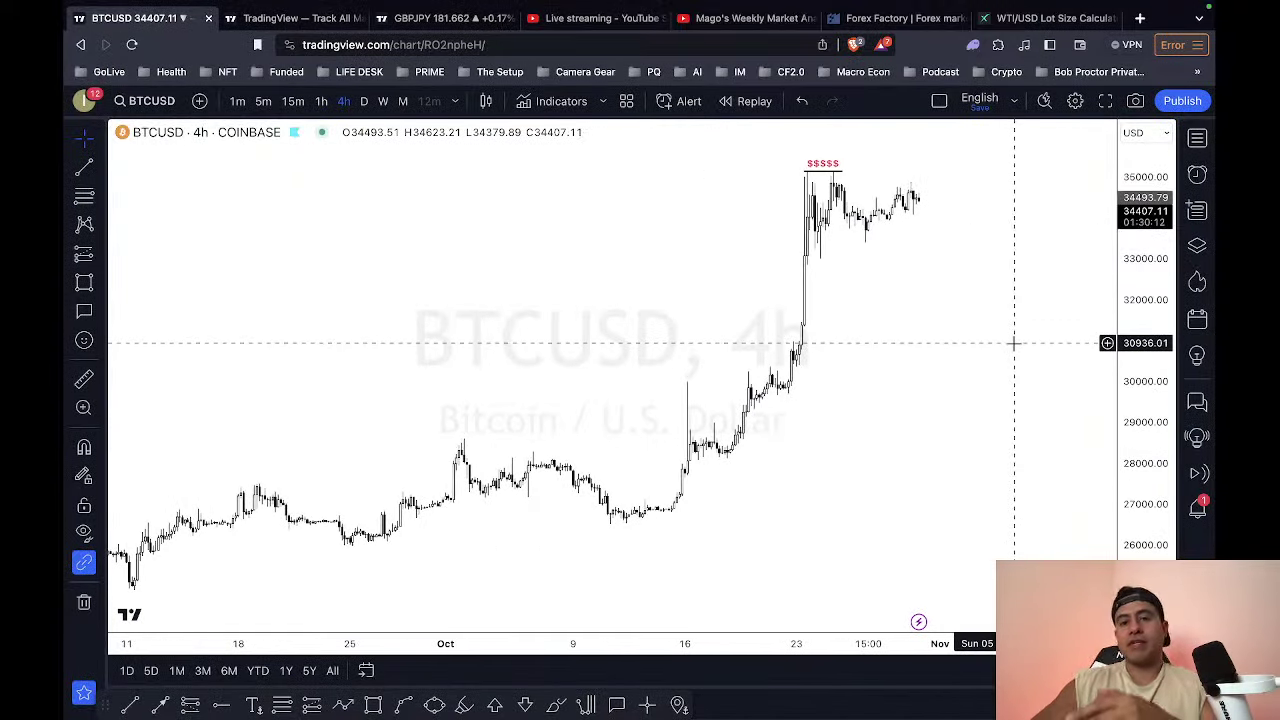
pyautogui.hotkey('shift', 'f')
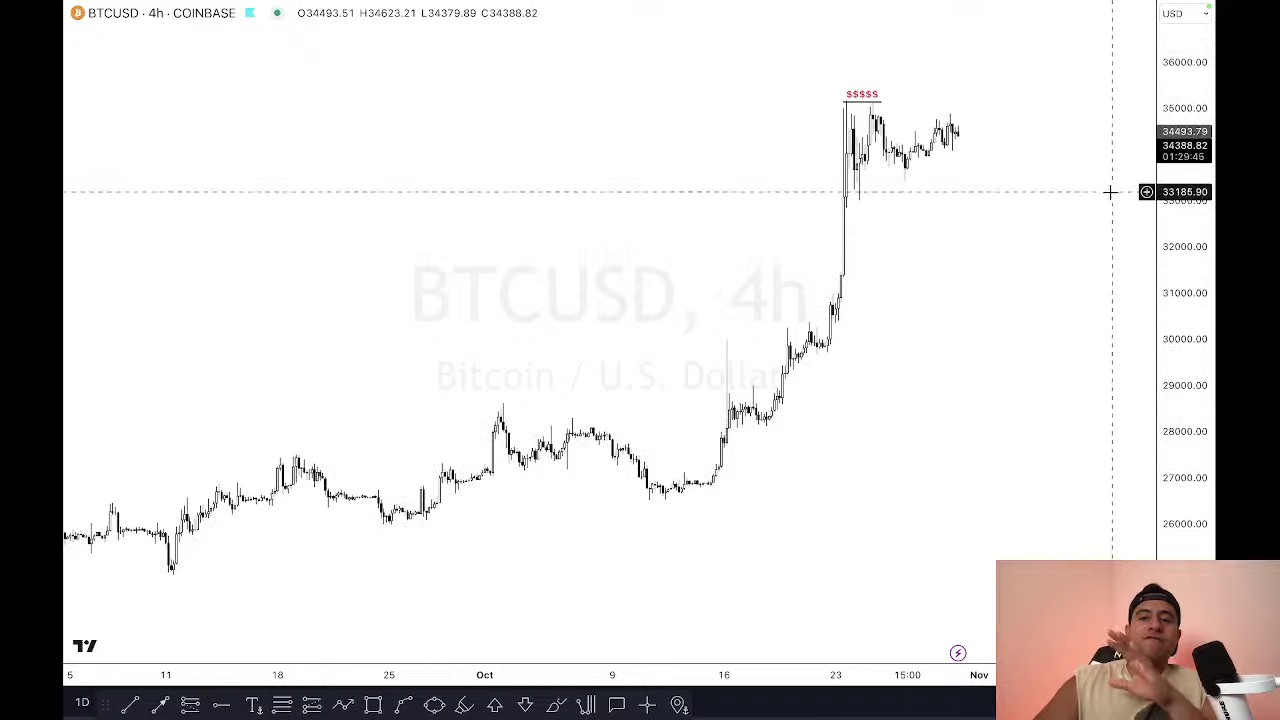
pyautogui.moveTo(1108, 189); pyautogui.dragTo(1080, 334)
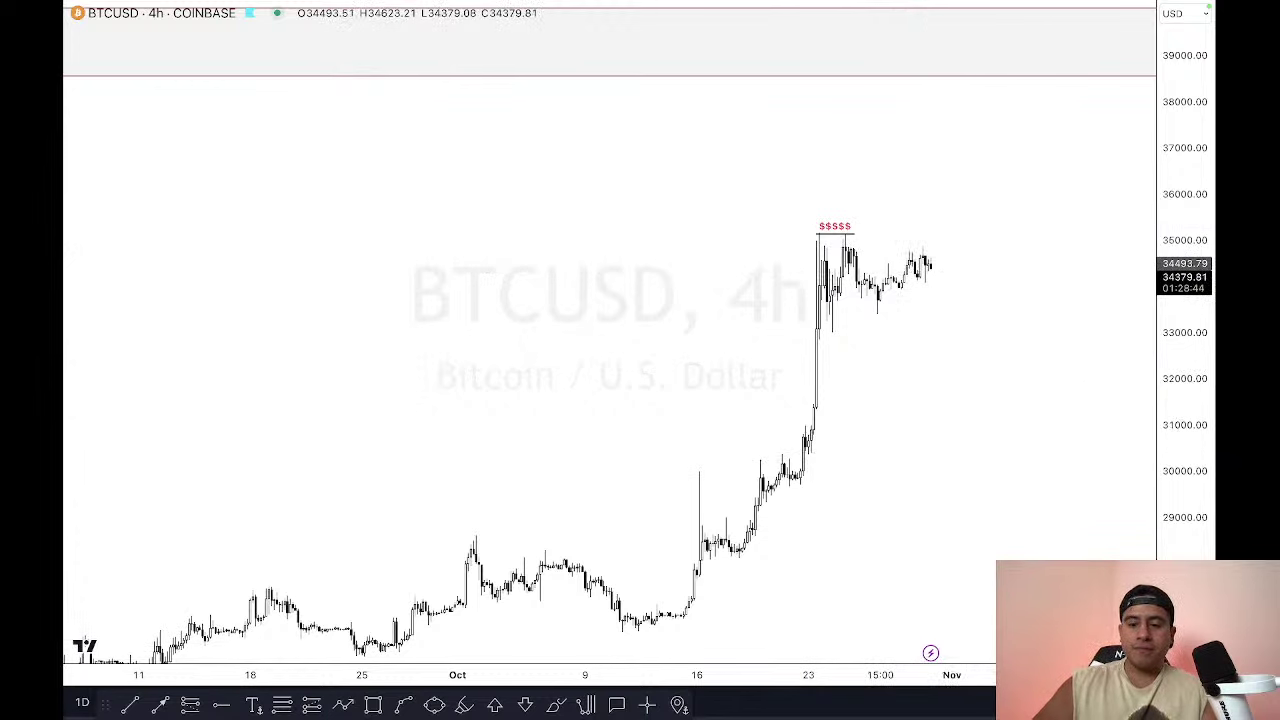
# Step: Draw a rising trend line under the BTCUSD lows from about 32,868 on 23 October to about 34,282 on 31 October, labelled "$$$$$"
pyautogui.scroll(5, 900, 651)
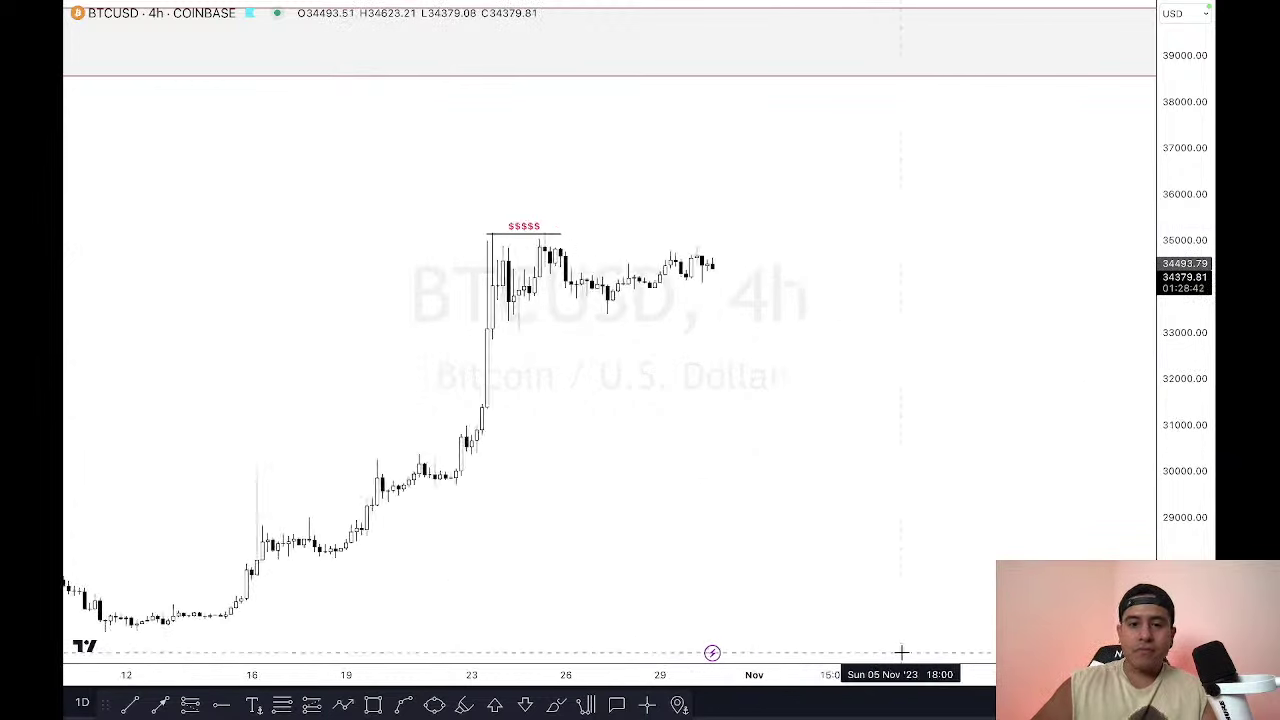
pyautogui.doubleClick(1188, 488)
pyautogui.moveTo(1188, 488); pyautogui.dragTo(1184, 420)
pyautogui.moveTo(1034, 340); pyautogui.dragTo(1167, 590)
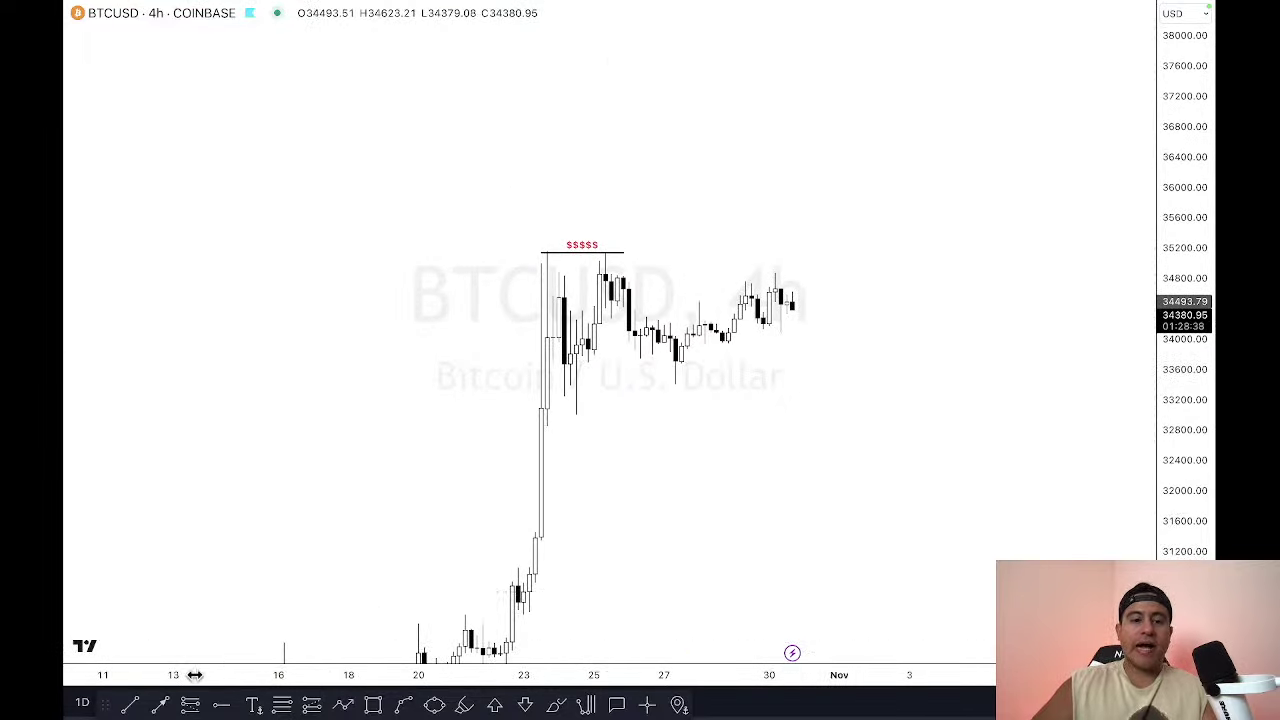
pyautogui.click(135, 706)
pyautogui.click(552, 424)
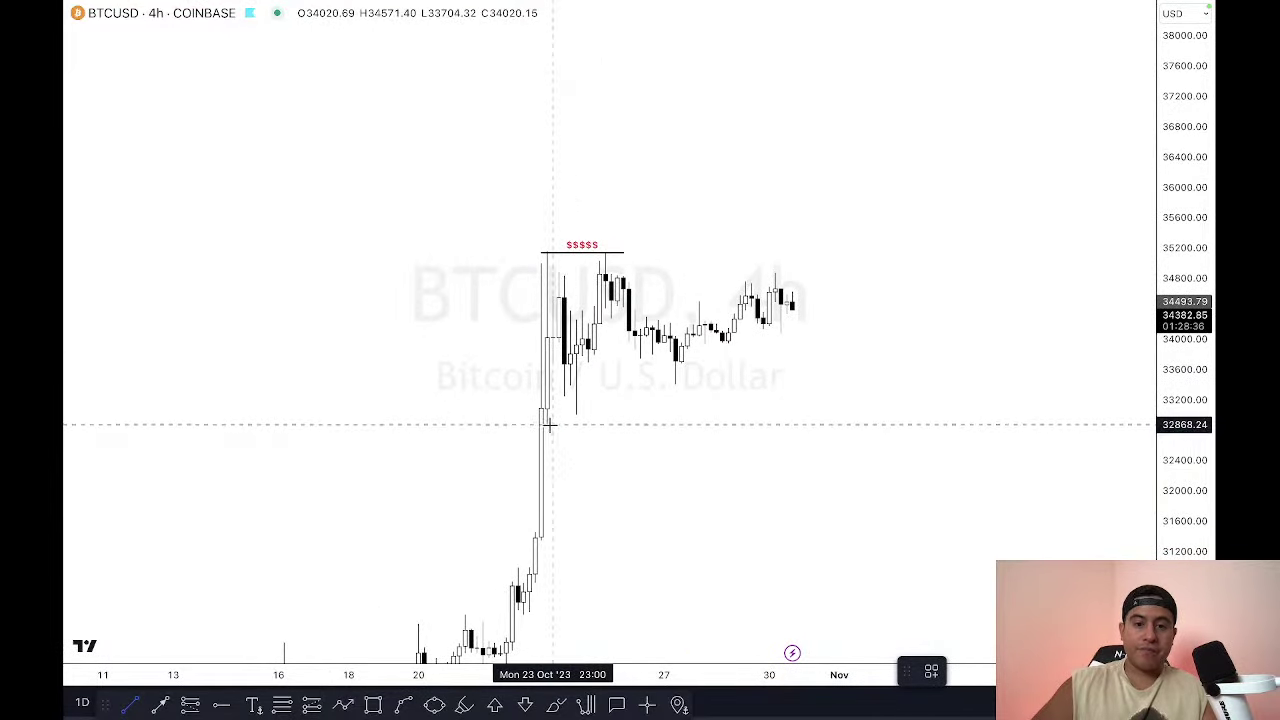
pyautogui.doubleClick(821, 318)
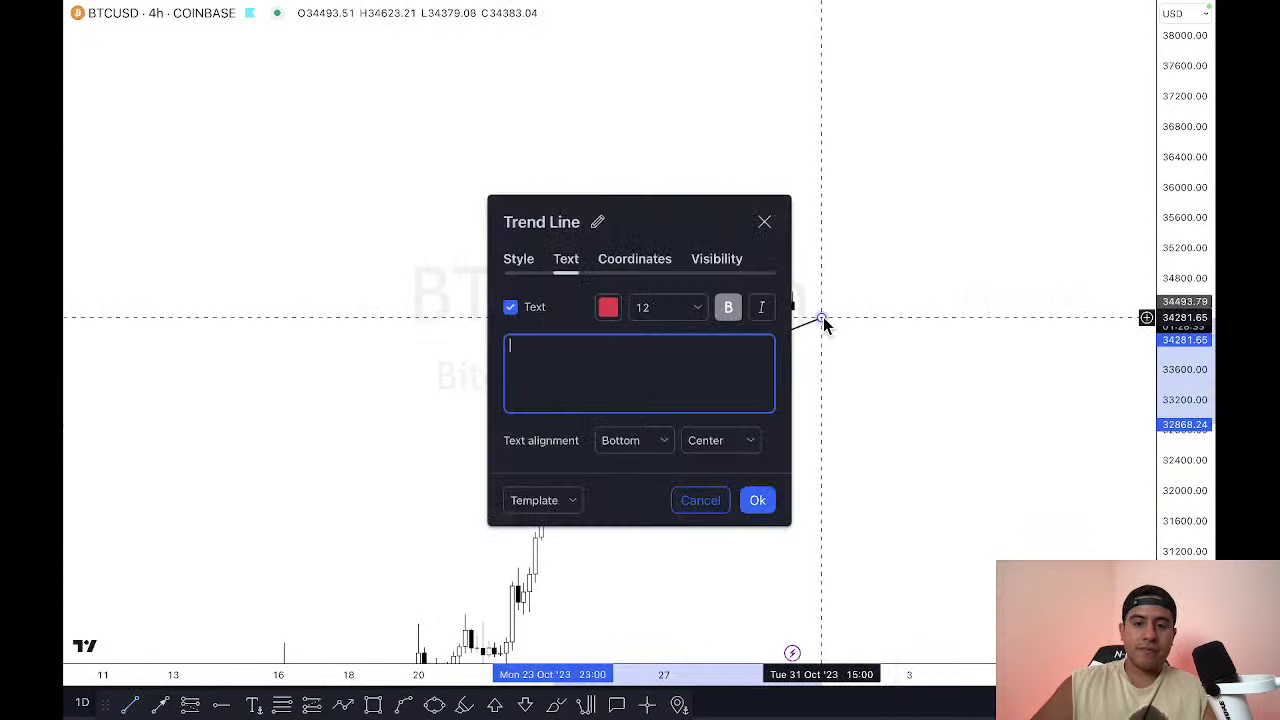
pyautogui.write('$$$$')
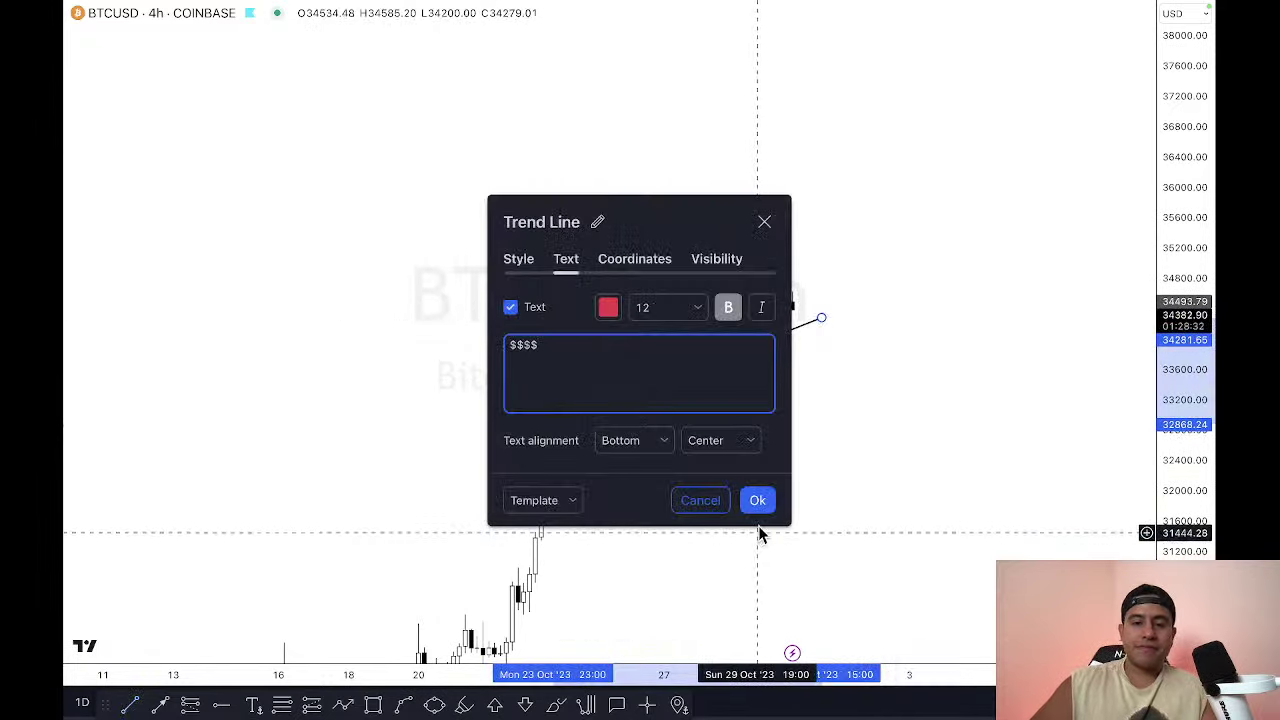
pyautogui.write('$')
pyautogui.click(757, 500)
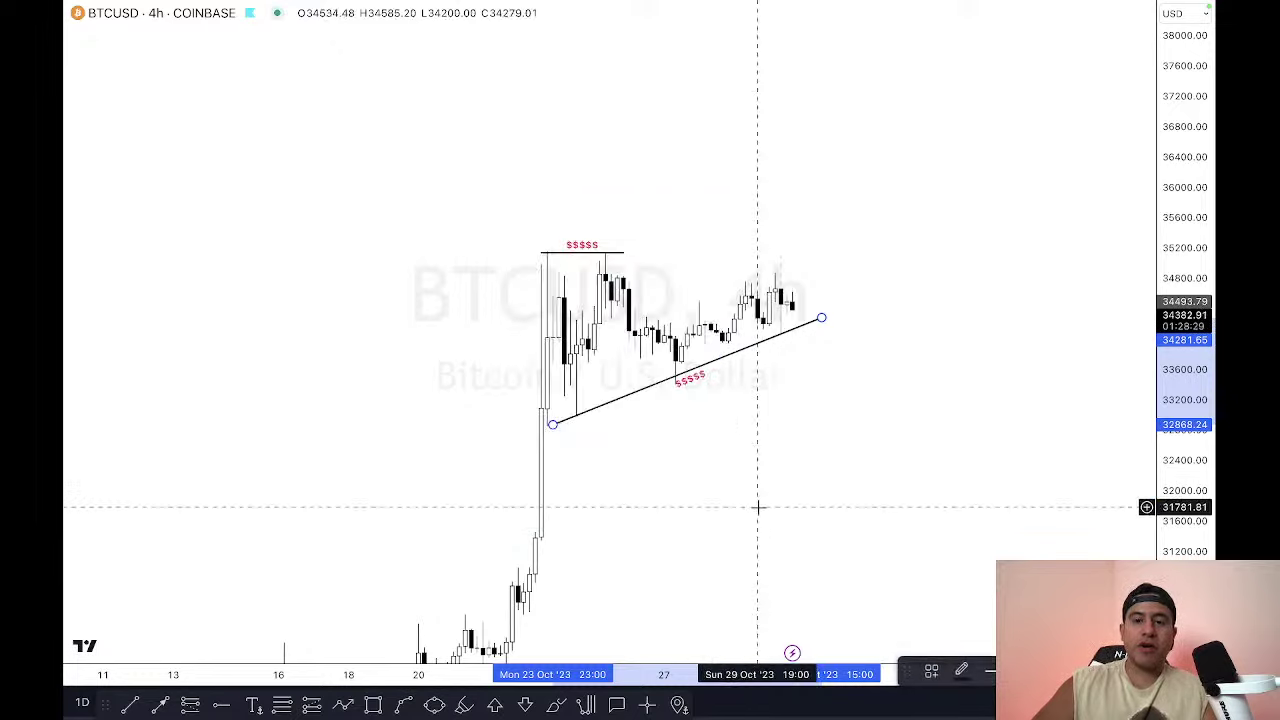
# Step: Extend the horizontal line above the highs and the rising trend line to about 4 November so they nearly converge in a triangle
pyautogui.click(600, 252)
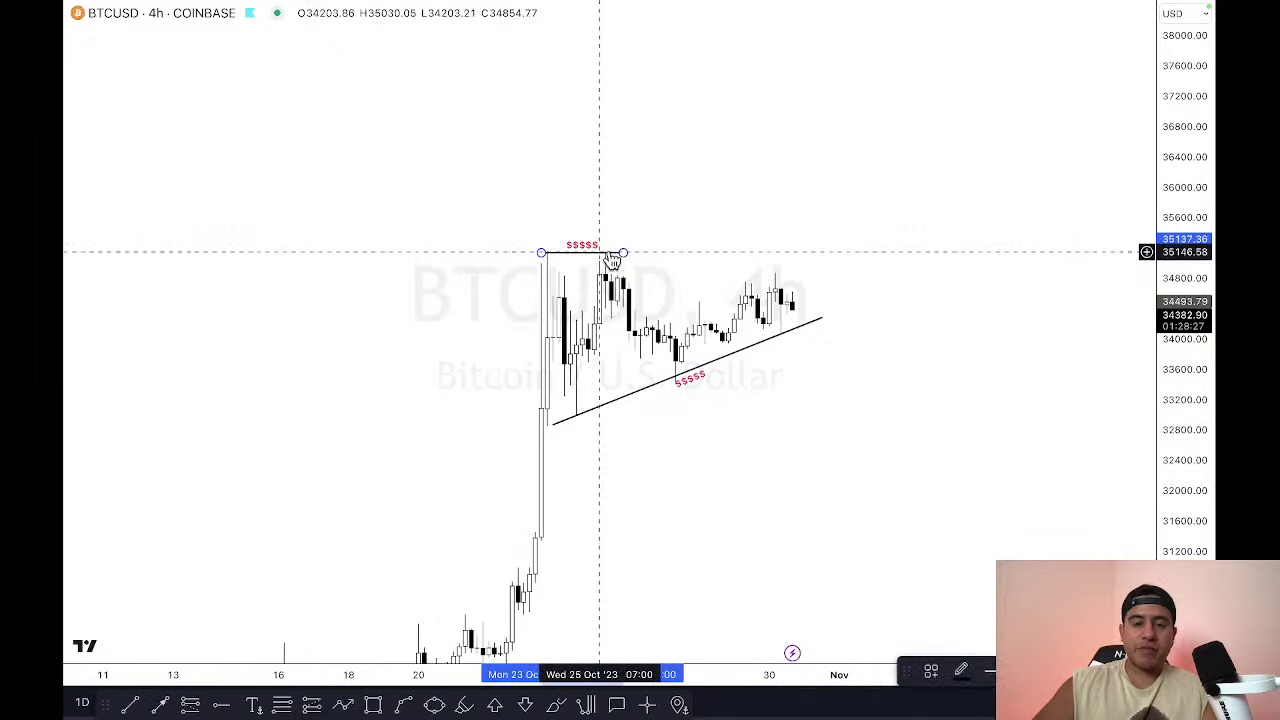
pyautogui.moveTo(627, 257); pyautogui.dragTo(948, 257)
pyautogui.click(822, 318)
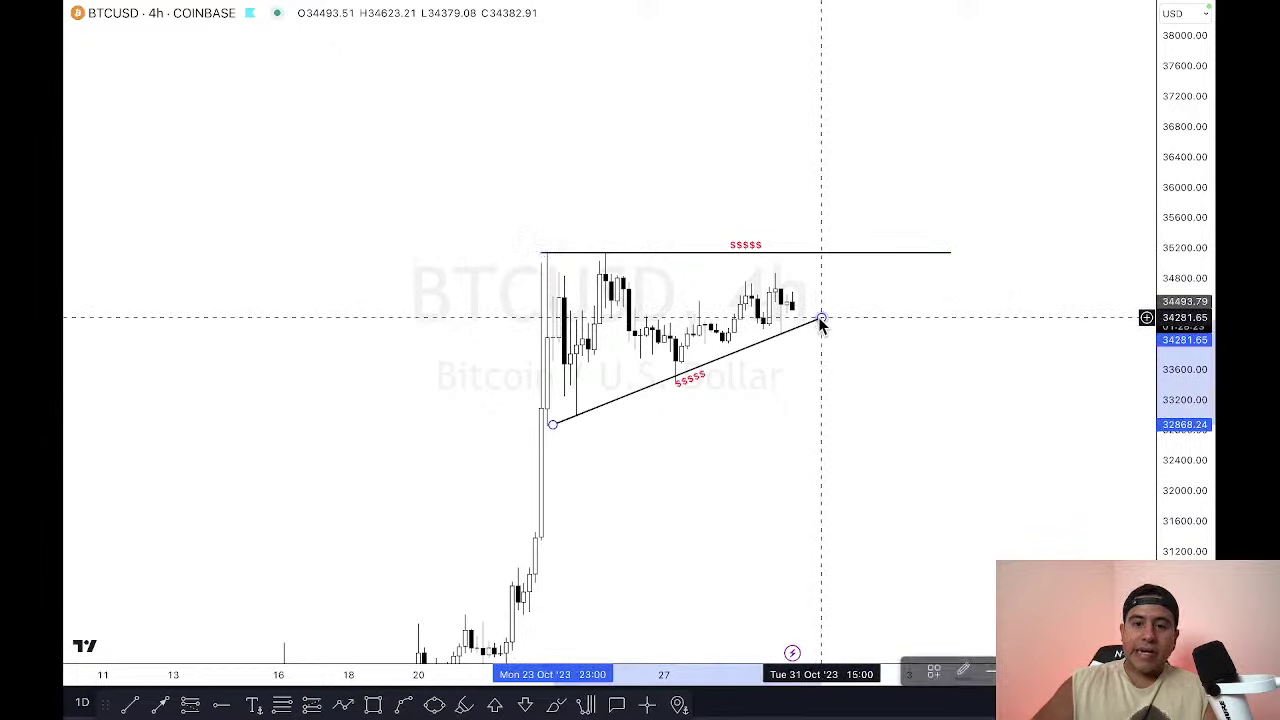
pyautogui.moveTo(822, 318); pyautogui.dragTo(948, 265)
pyautogui.click(605, 265)
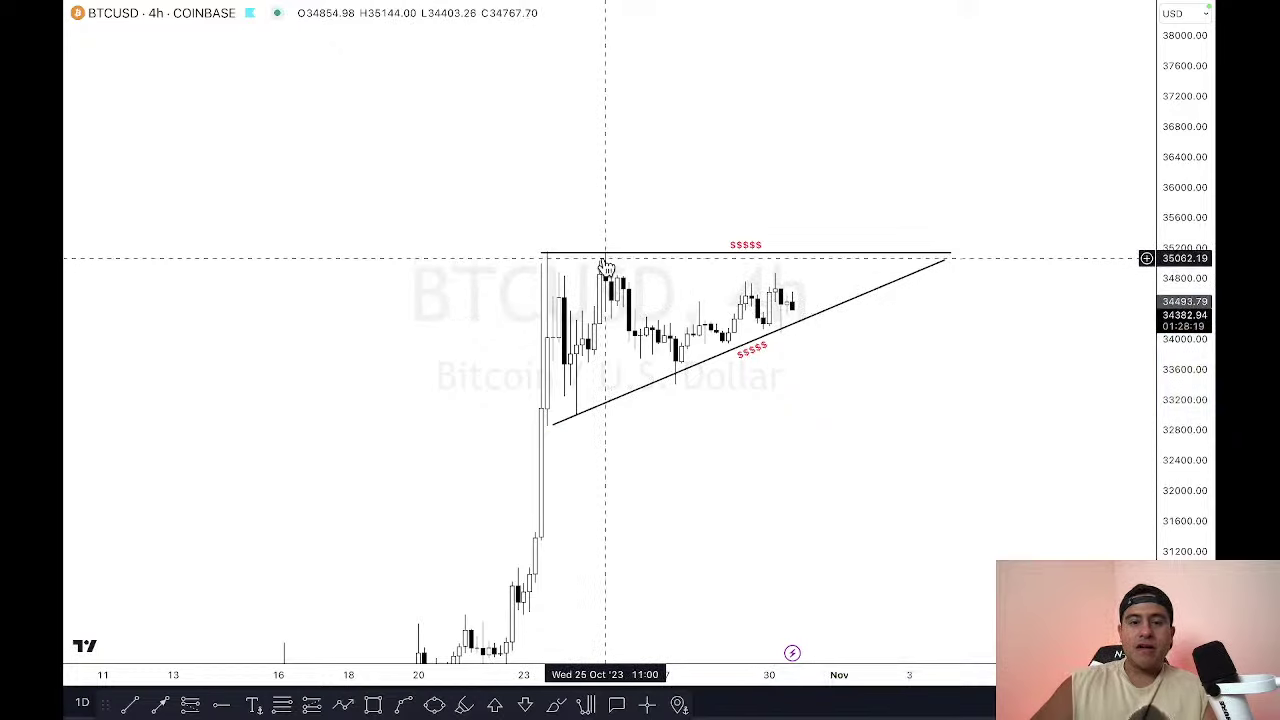
# Step: Measure the time span from the 23 October high to the latest BTCUSD candle, and clear the measurement
pyautogui.keyDown('shift'); pyautogui.click(547, 230); pyautogui.keyUp('shift')
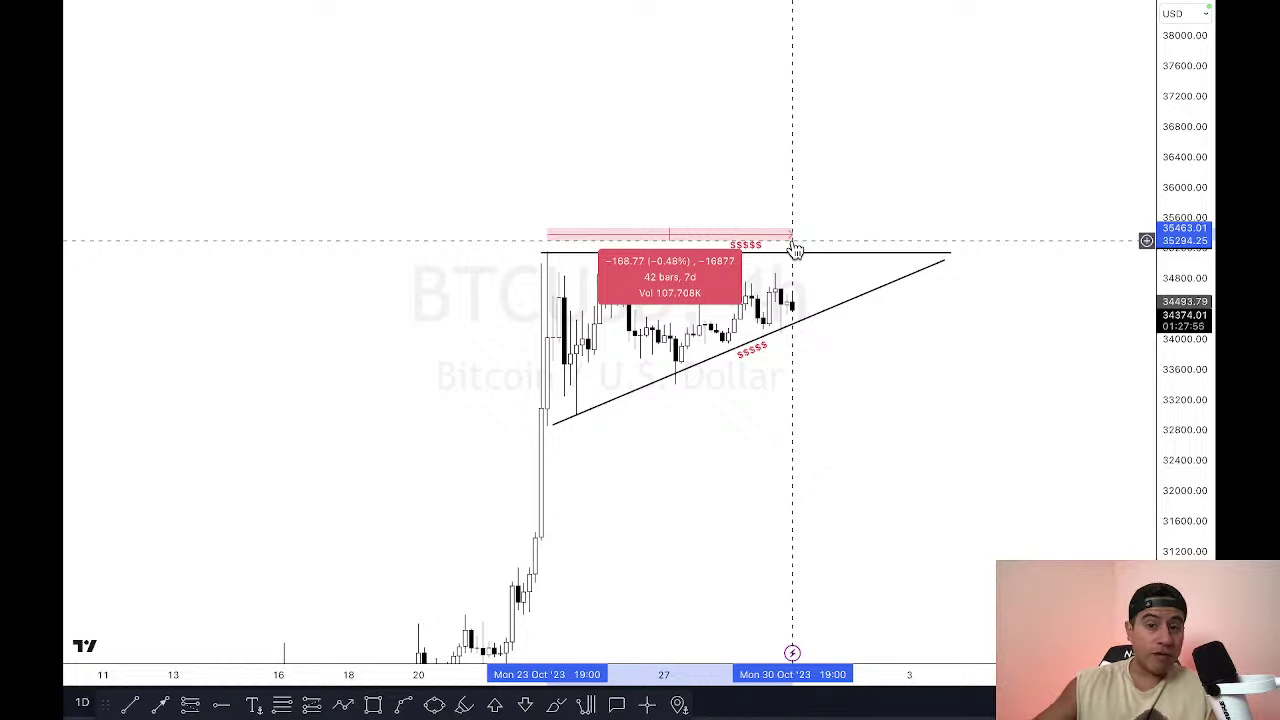
pyautogui.click(886, 172)
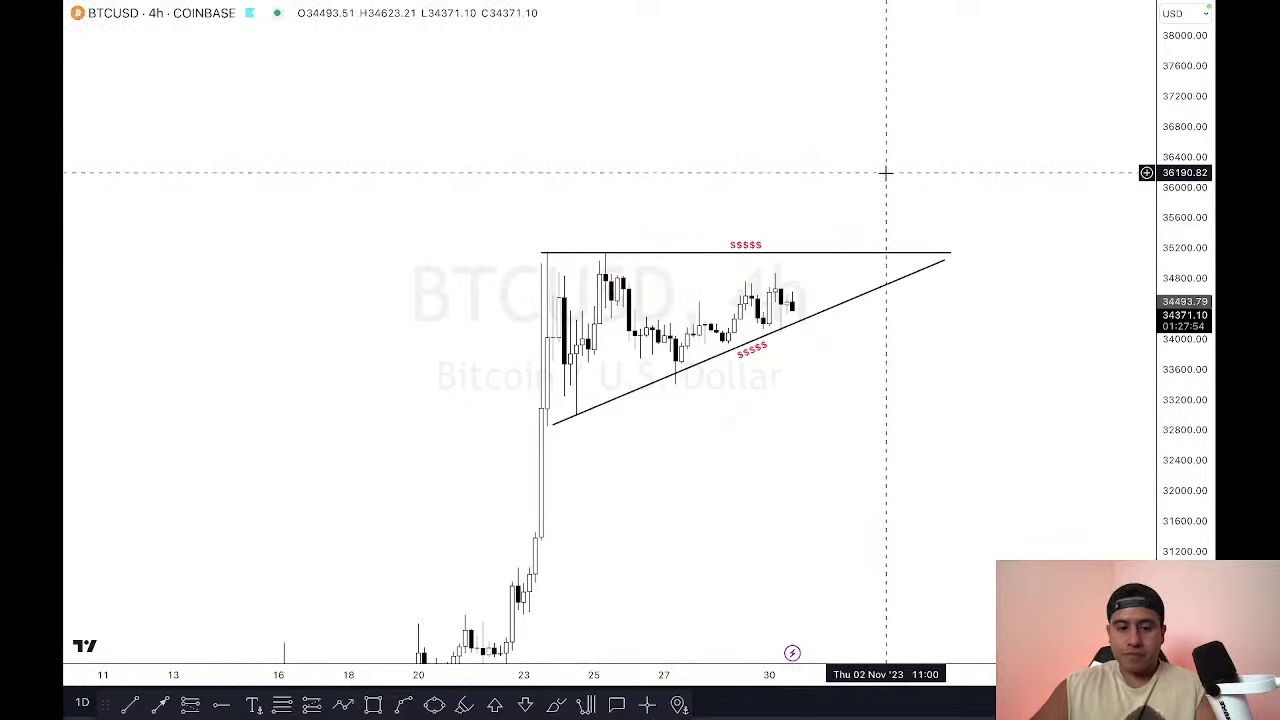
# Step: Leave the full-screen chart and view BTCUSD on the daily timeframe, including the price action since July
pyautogui.press('Escape')
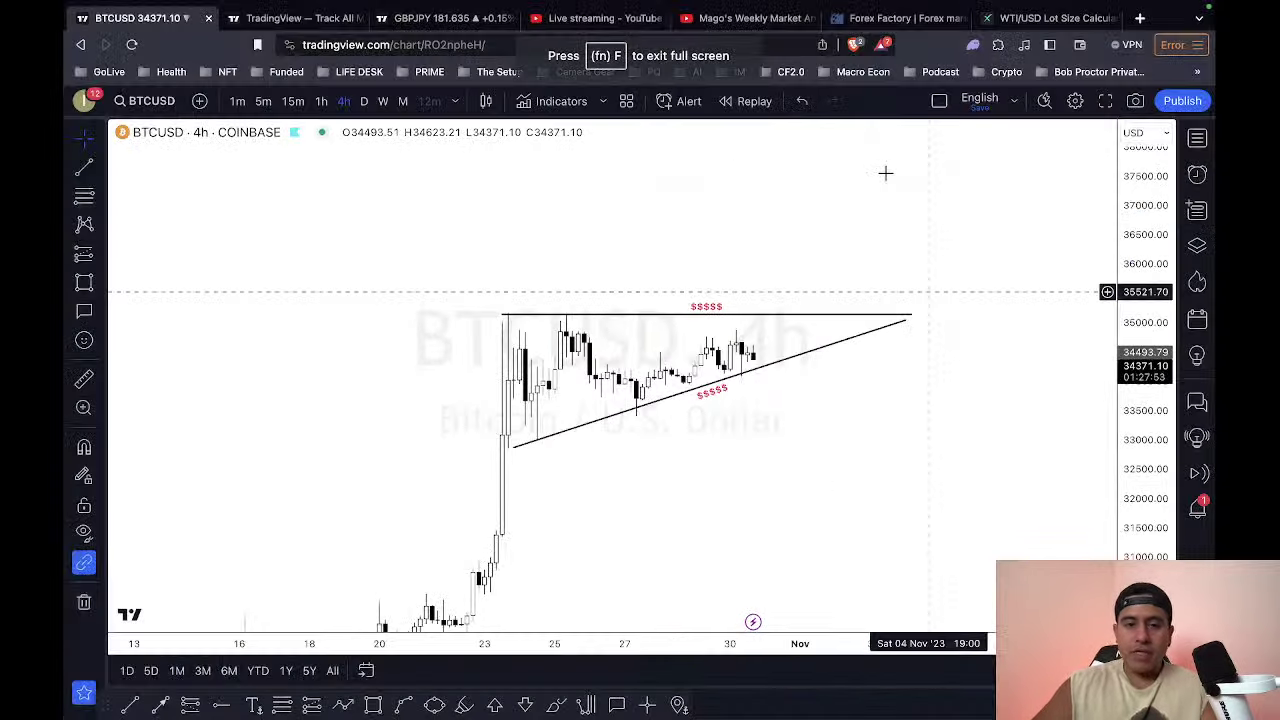
pyautogui.click(365, 101)
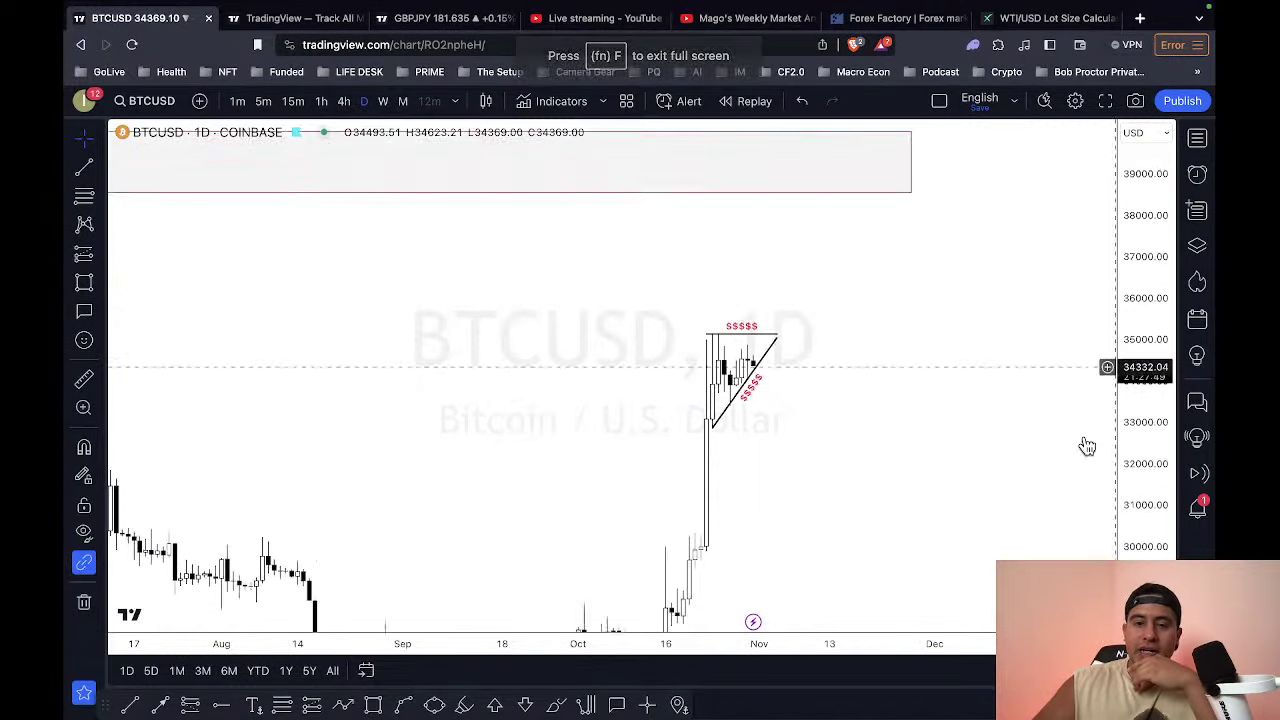
pyautogui.hscroll(-5, 891, 451)
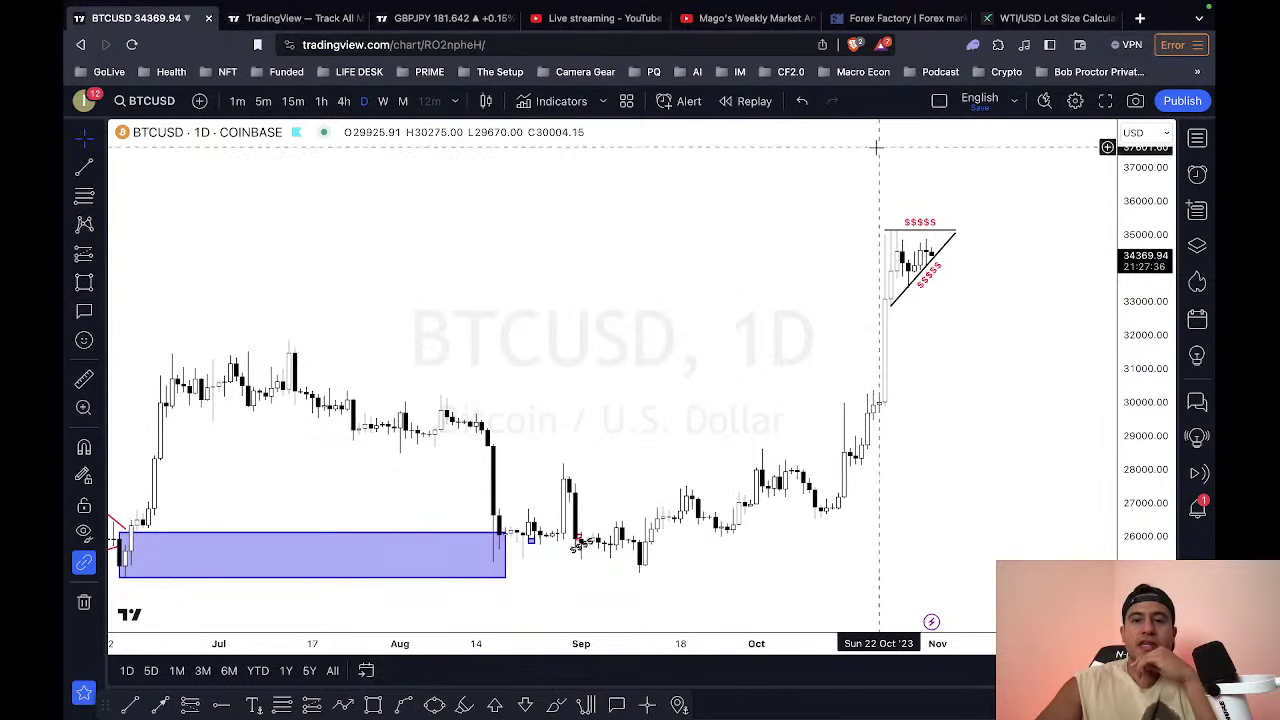
# Step: Switch to Forex Factory, set the economic calendar's date range to this week (Oct 29 – Nov 4, 2023), and look through the events
pyautogui.moveTo(894, 10)
pyautogui.click(893, 60)
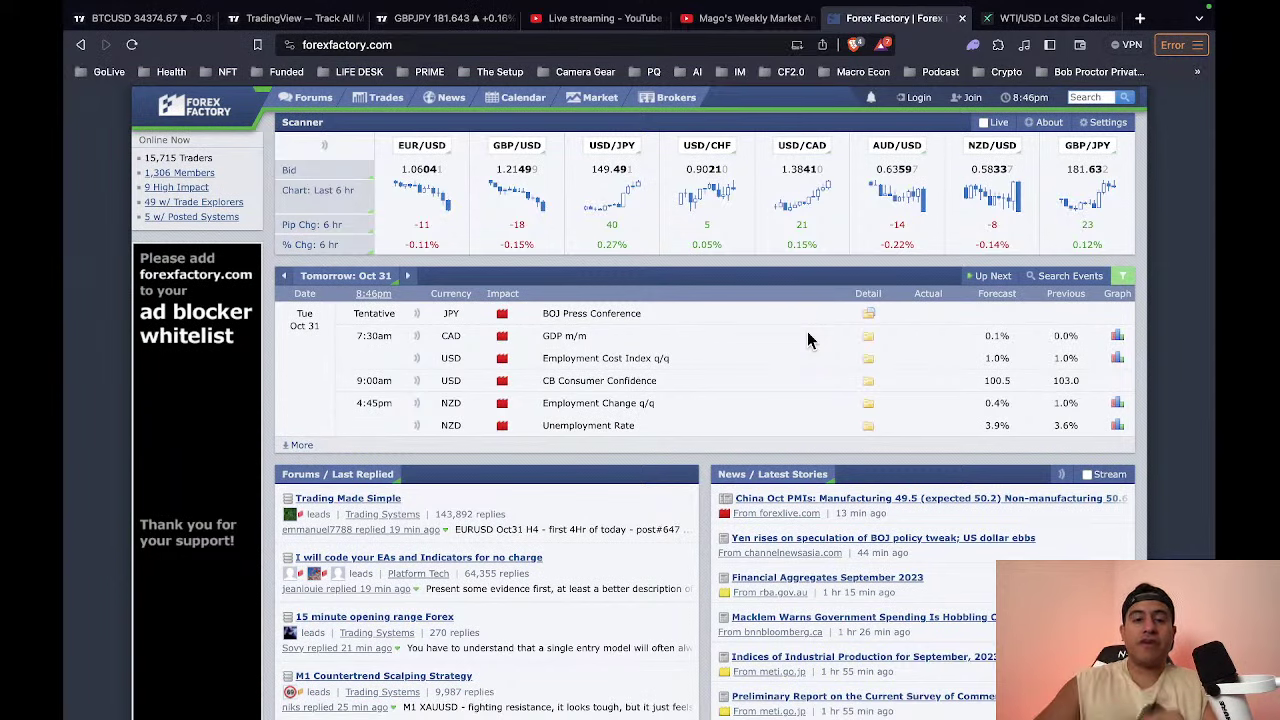
pyautogui.click(352, 278)
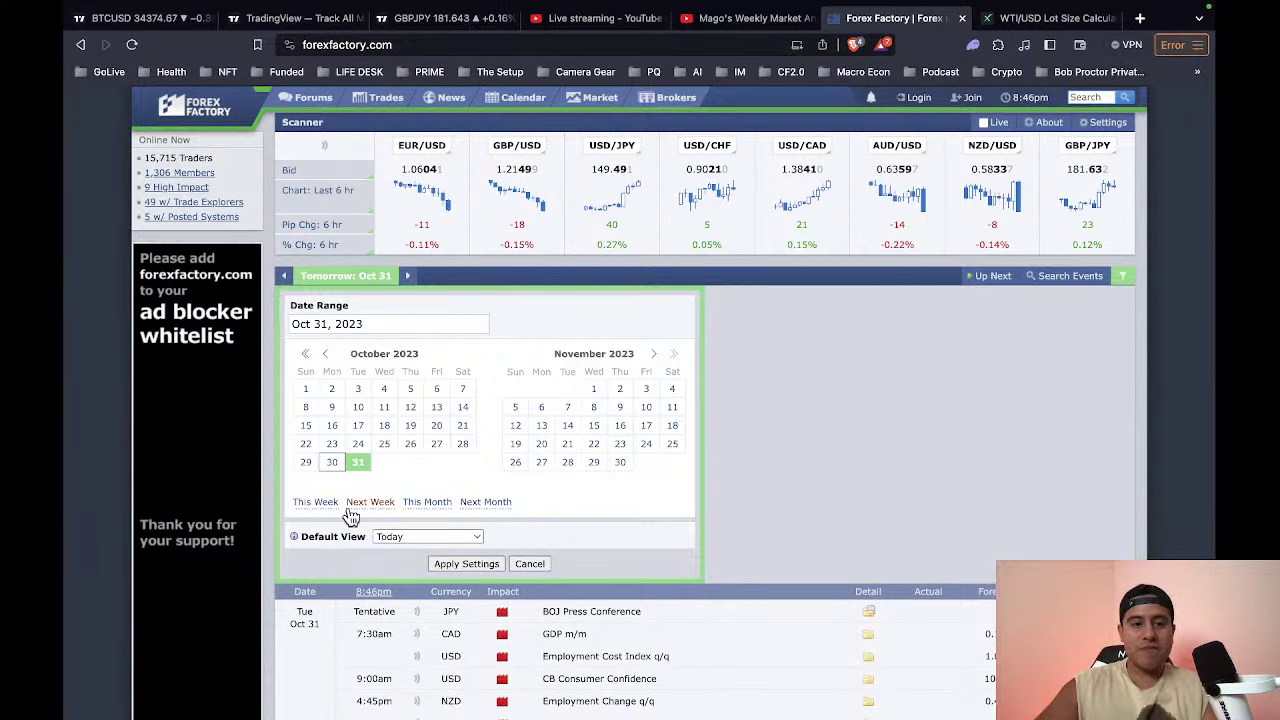
pyautogui.click(316, 503)
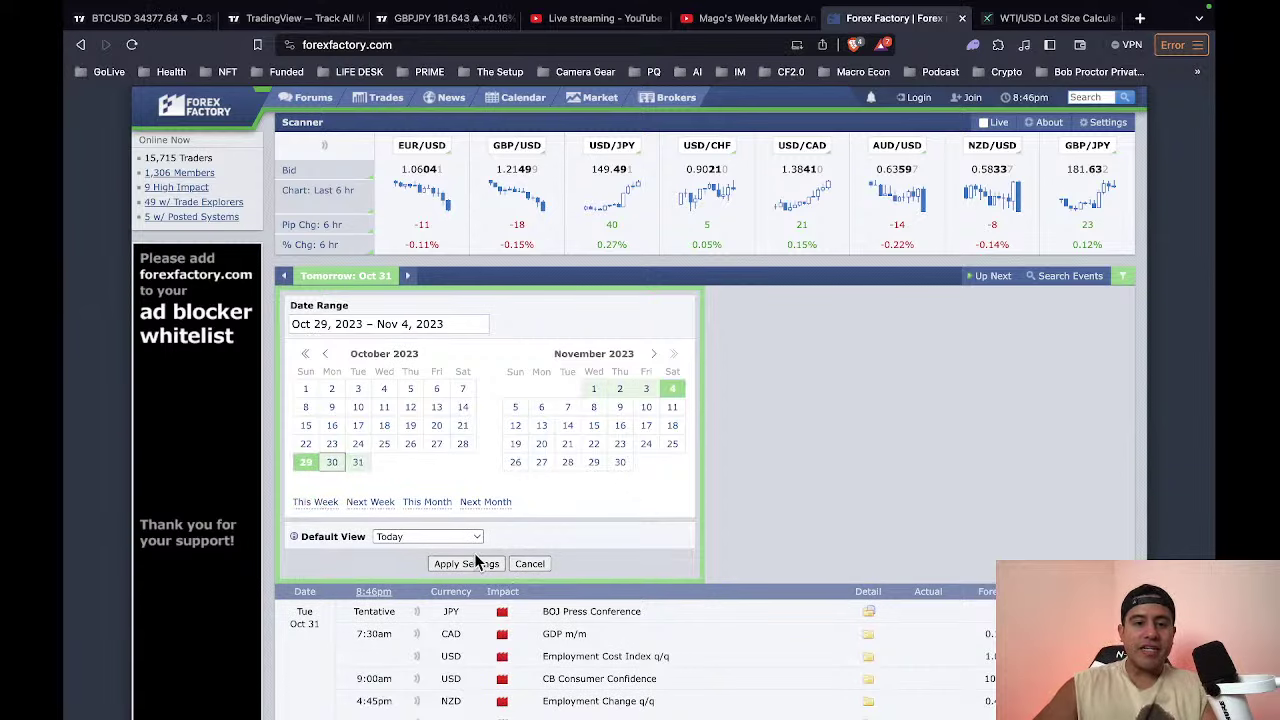
pyautogui.click(470, 564)
pyautogui.scroll(-3, 614, 551)
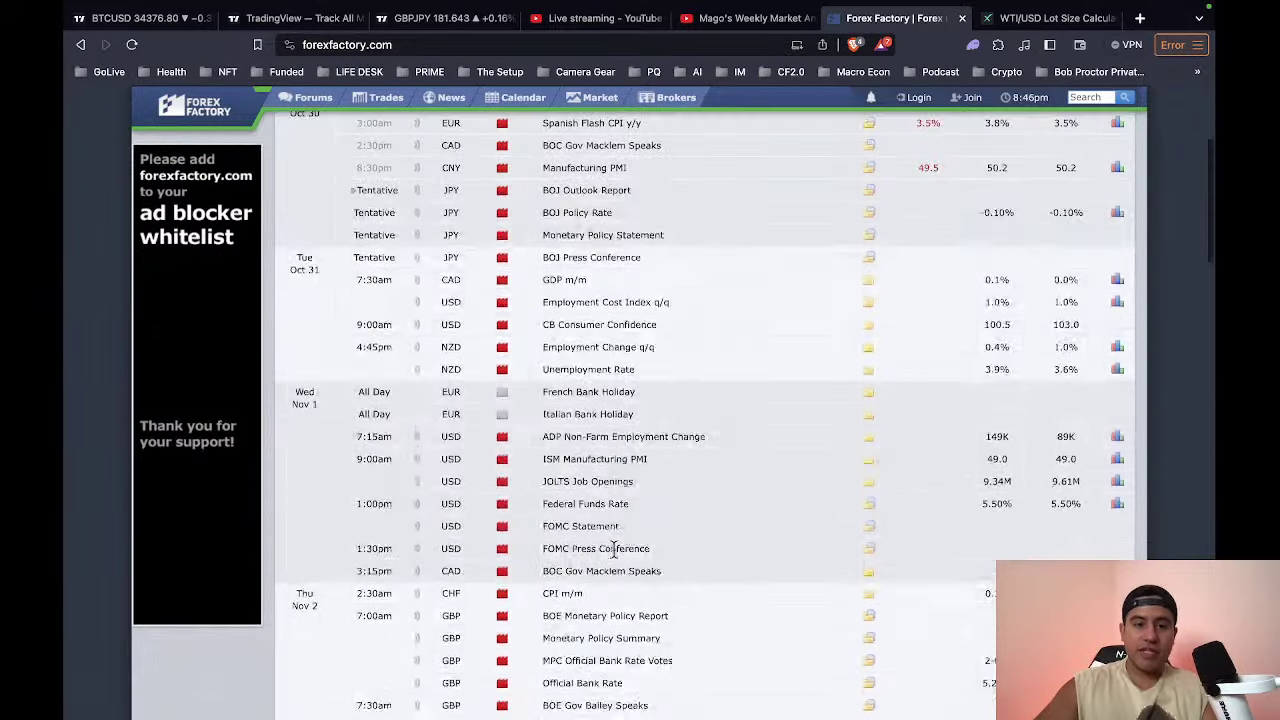
pyautogui.scroll(-3, 726, 544)
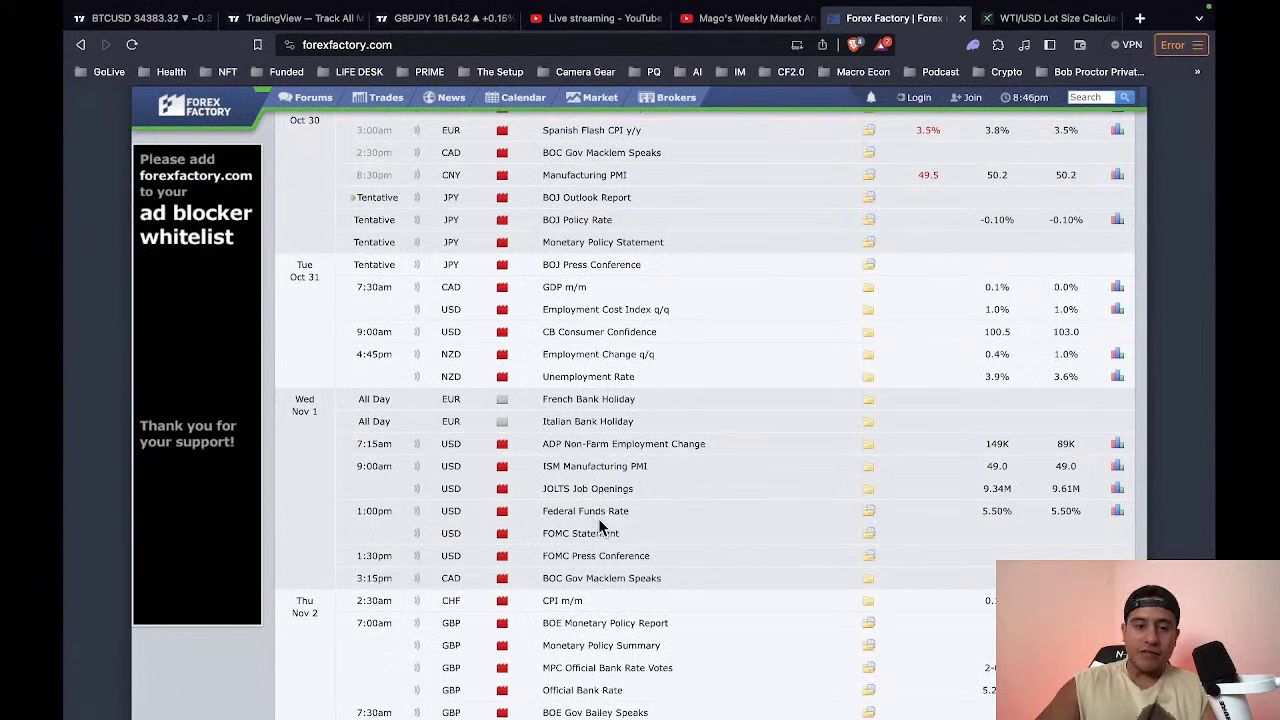
# Step: Look at the details of the Federal Funds Rate event on Wed Nov 1, close them, and switch back to the TradingView BTCUSD chart
pyautogui.click(869, 511)
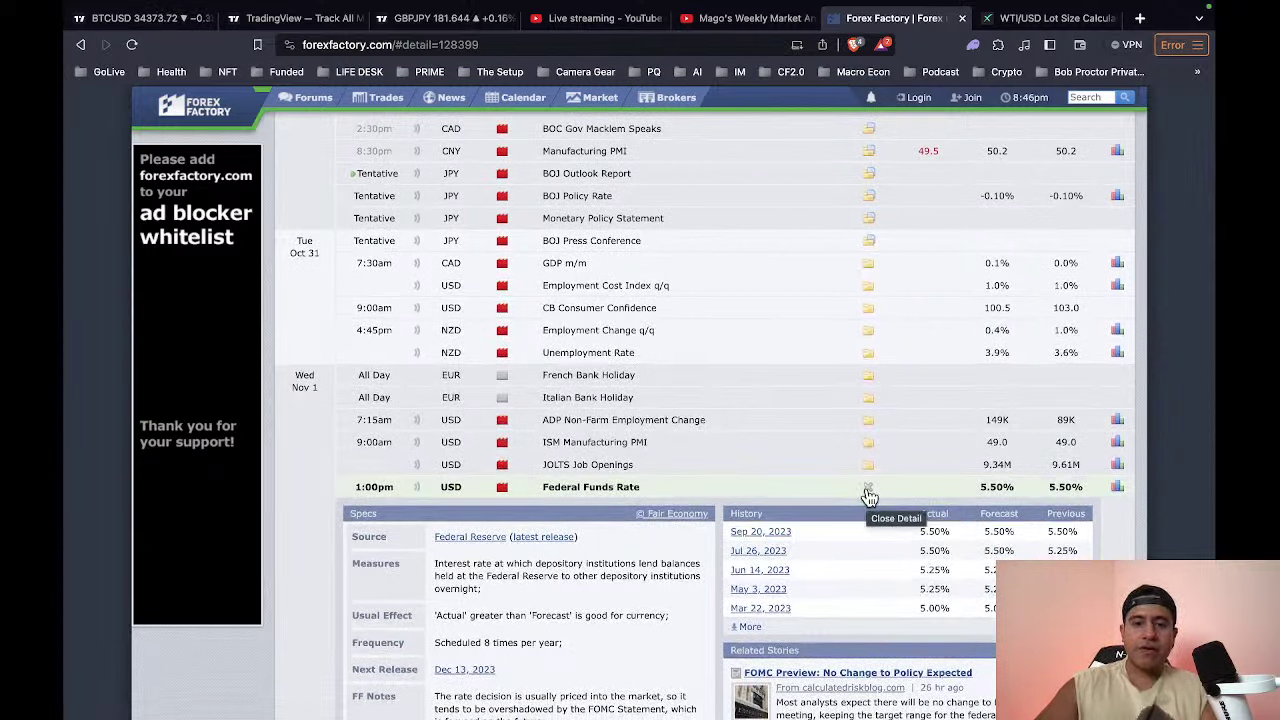
pyautogui.click(868, 493)
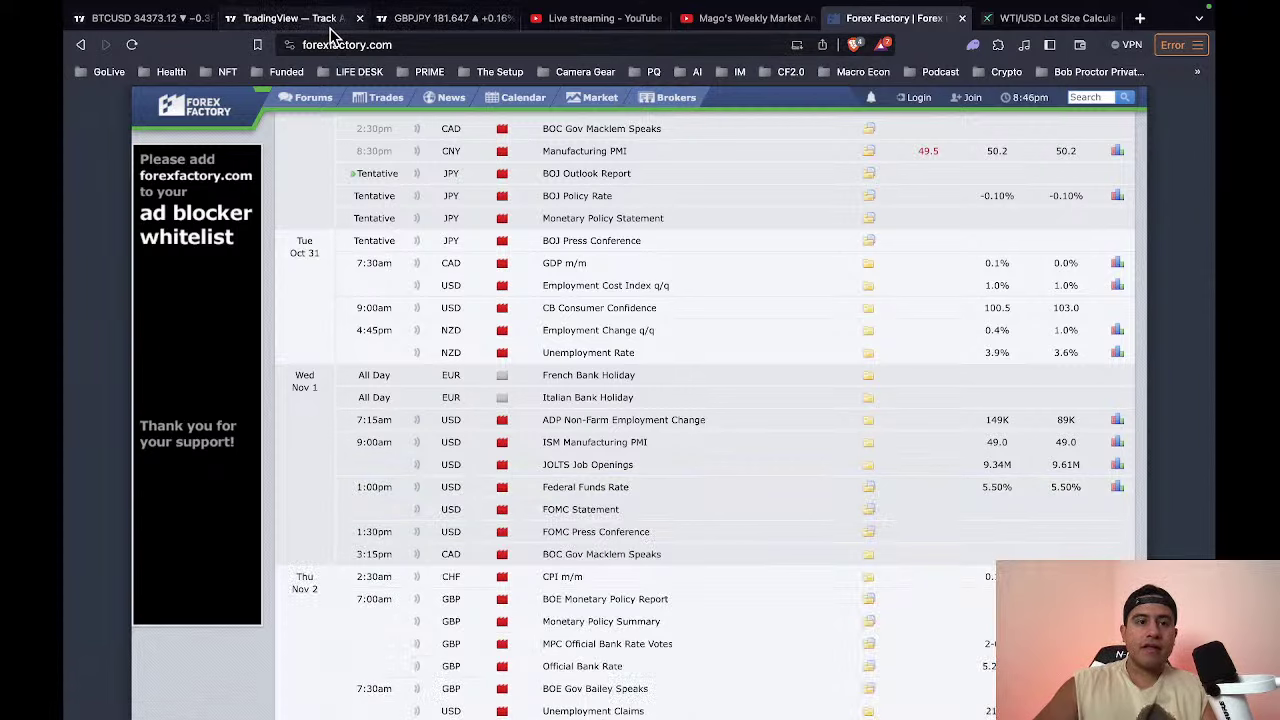
pyautogui.click(154, 28)
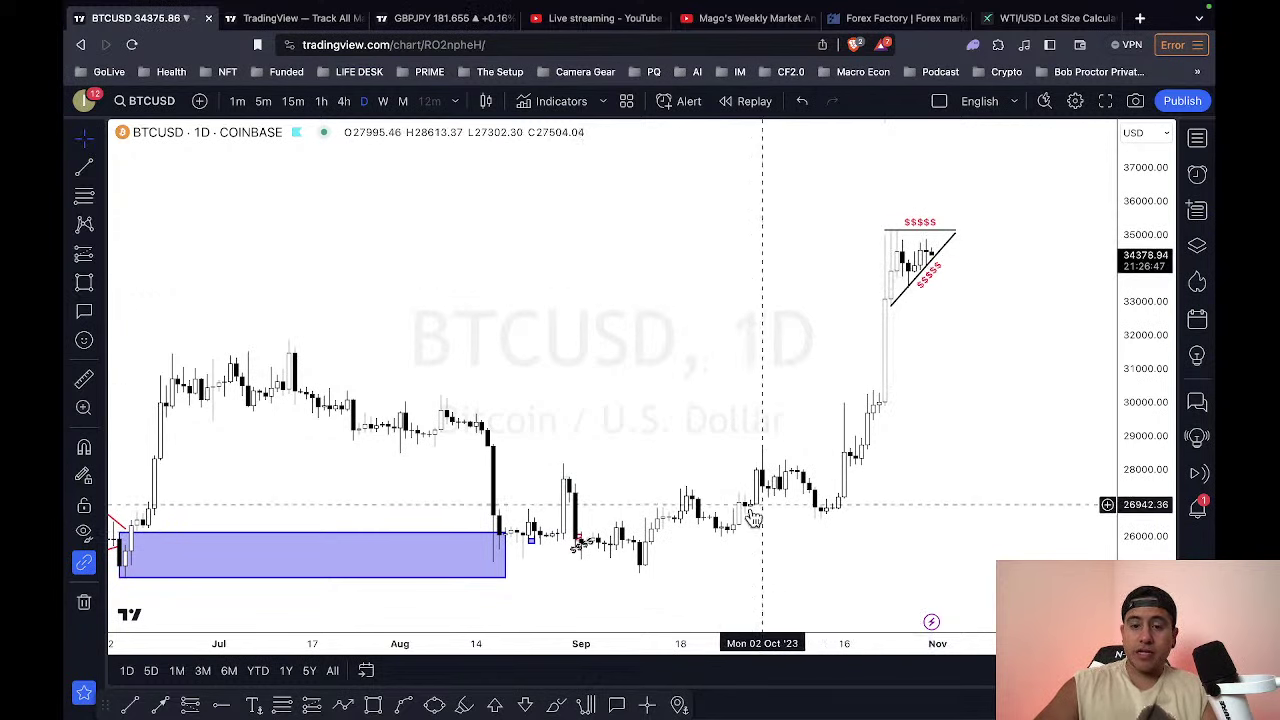
# Step: Start a measurement from the September price action on the BTCUSD daily chart, and clear it
pyautogui.keyDown('shift'); pyautogui.click(692, 510); pyautogui.keyUp('shift')
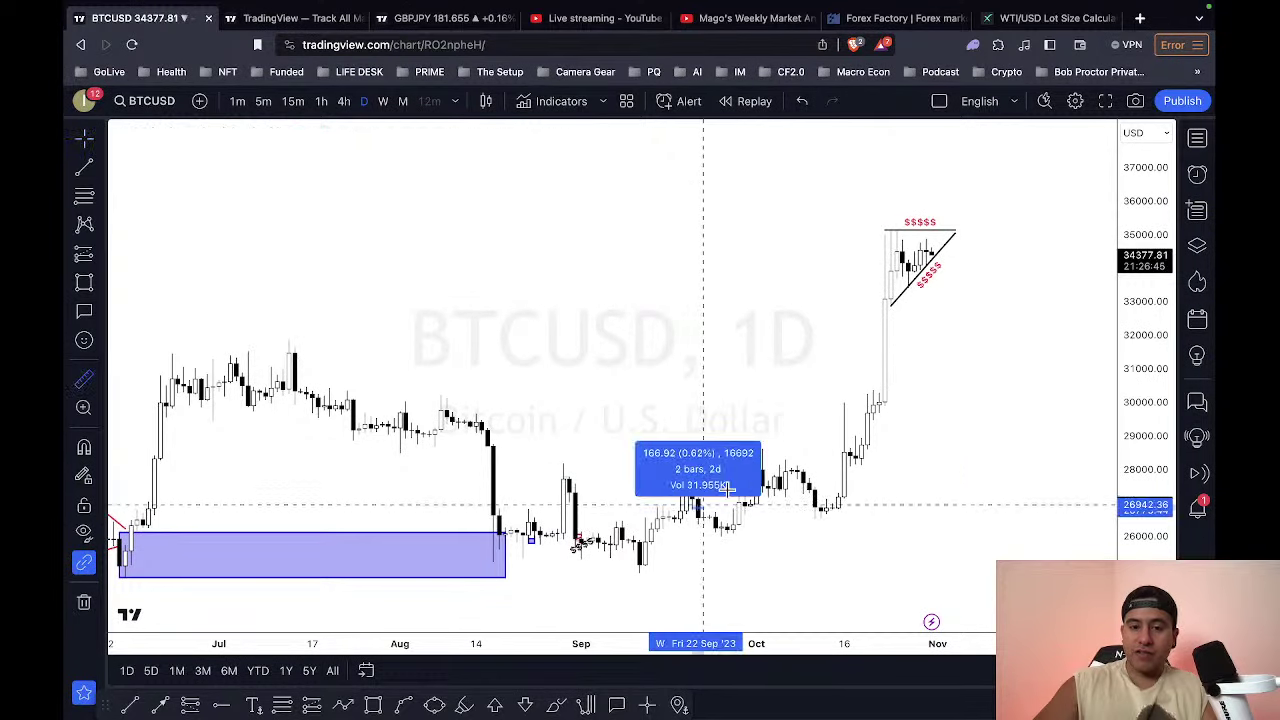
pyautogui.click(957, 260)
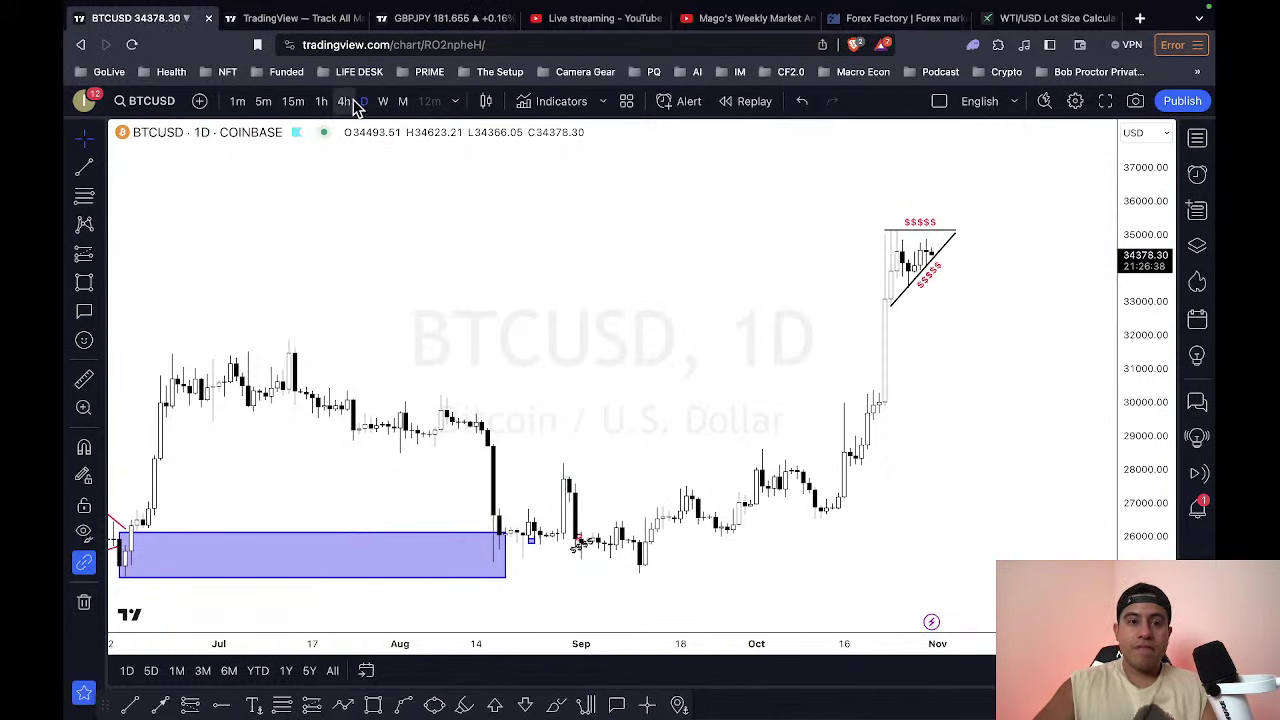
# Step: View BTCUSD on the weekly timeframe with the price scale reaching the grey zone below 40,000, and return to the daily timeframe
pyautogui.click(382, 101)
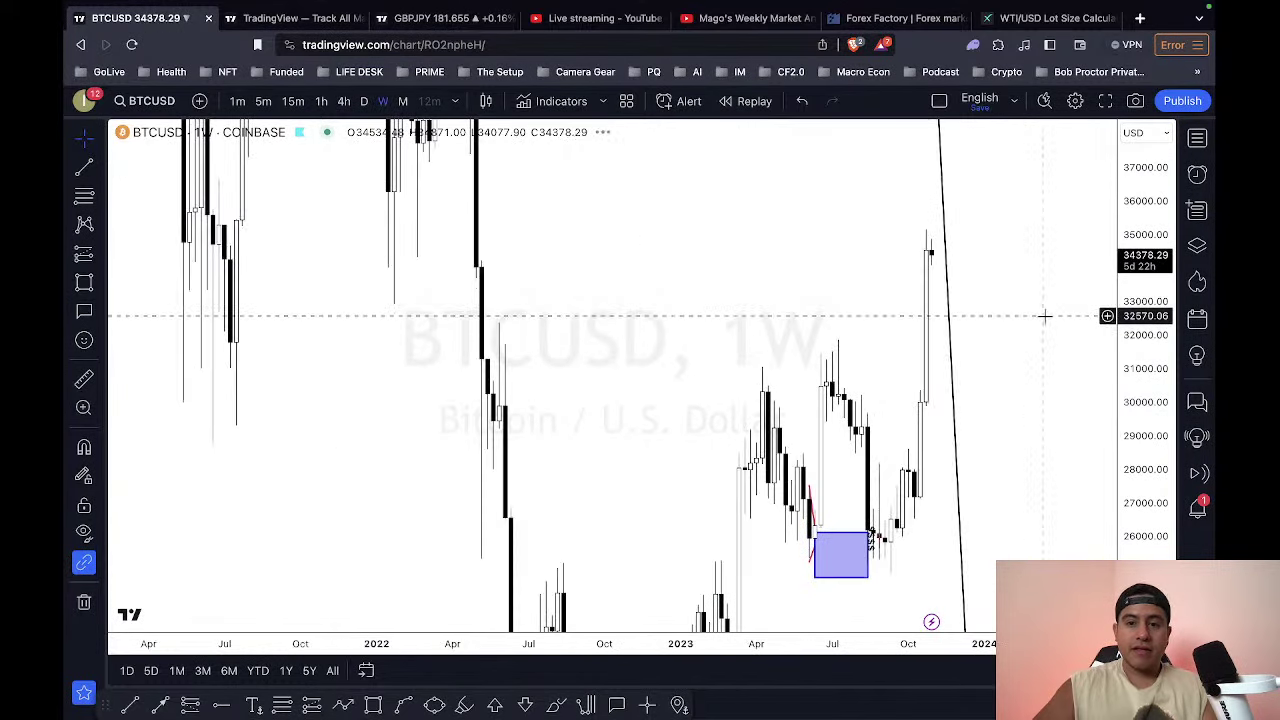
pyautogui.moveTo(1150, 233); pyautogui.dragTo(1108, 508)
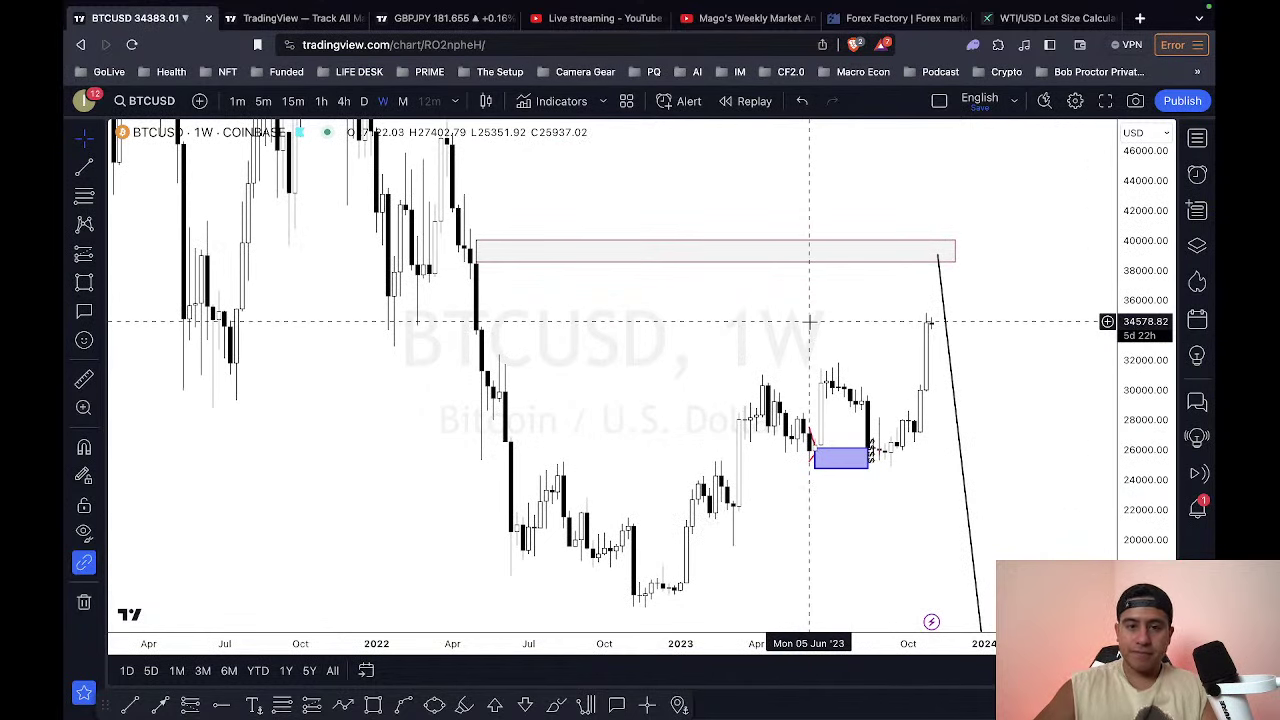
pyautogui.write('1')
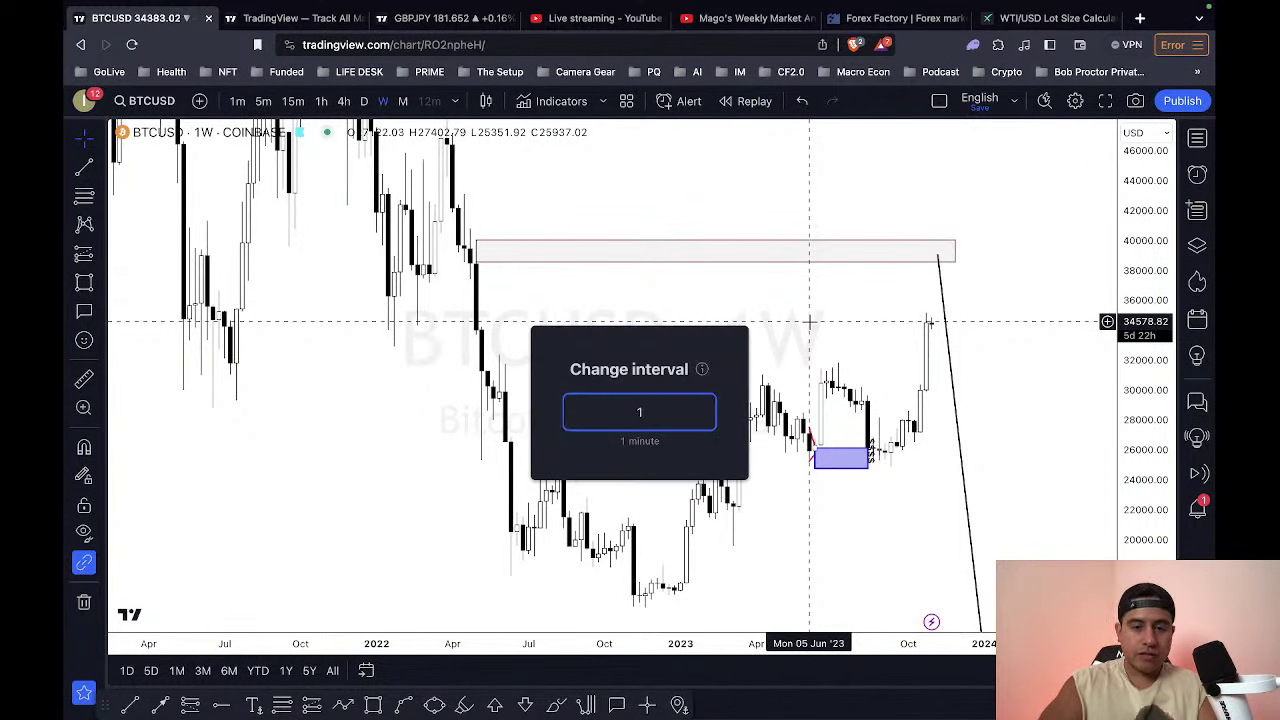
pyautogui.write('D')
pyautogui.press('Return')
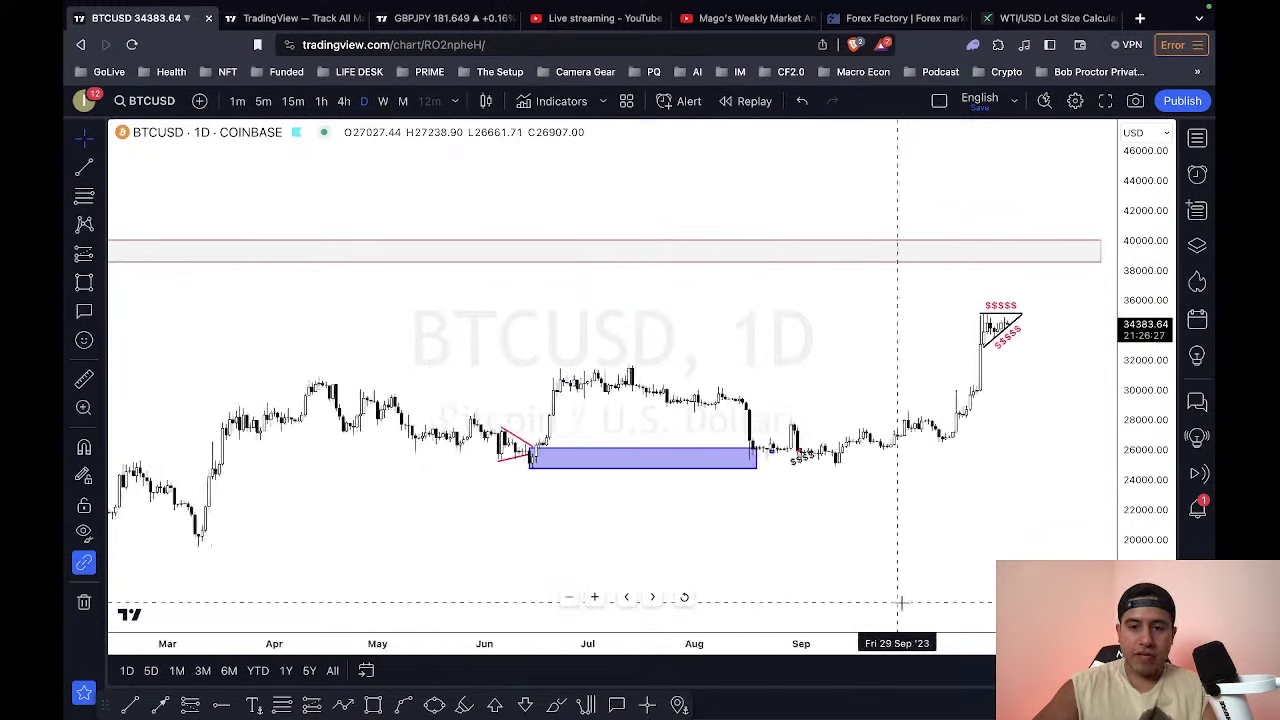
# Step: Examine where the grey zone below 40,000 begins in May 2022 and the daily sell-off that follows it
pyautogui.scroll(-3, 899, 603)
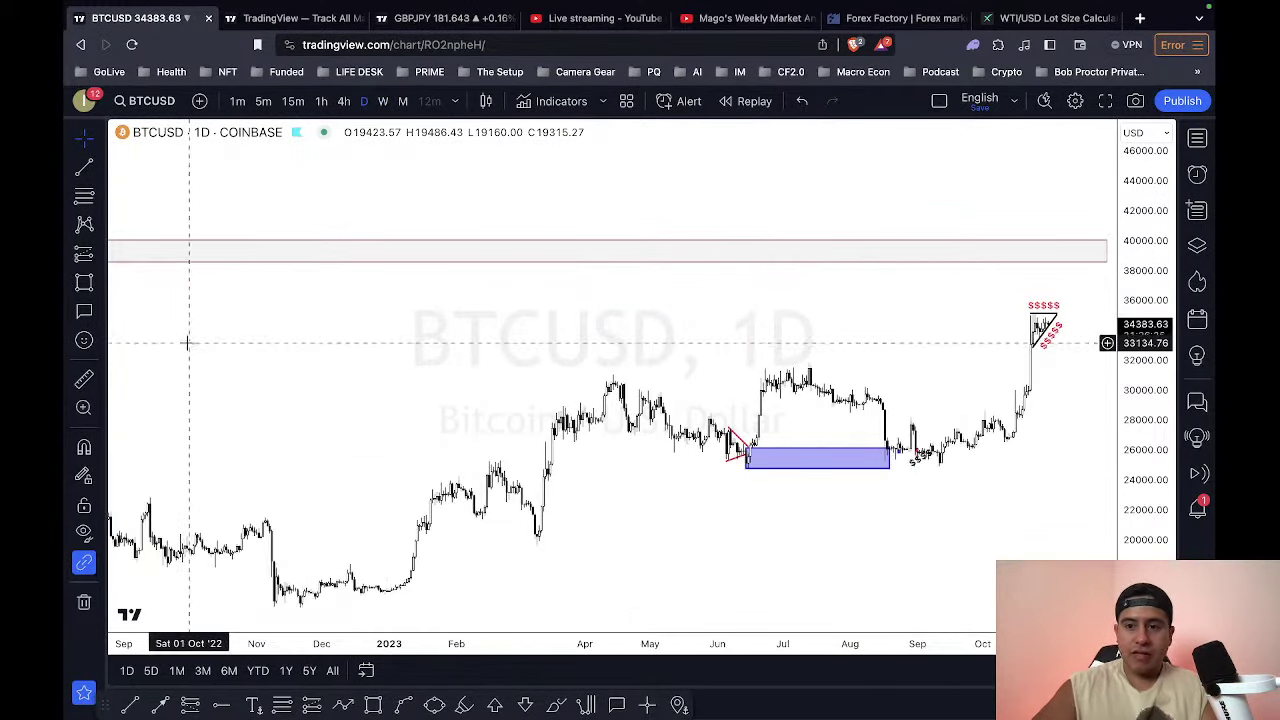
pyautogui.moveTo(187, 343); pyautogui.dragTo(1107, 540)
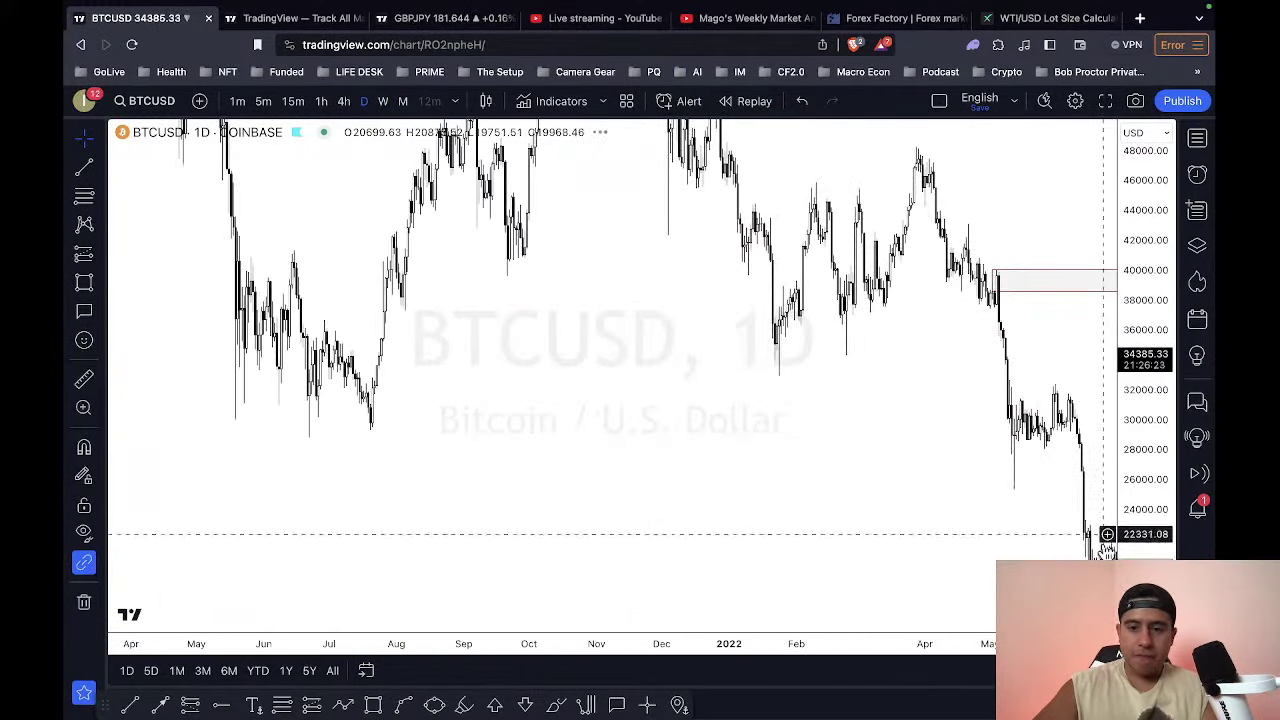
pyautogui.scroll(3, 951, 611)
pyautogui.moveTo(1140, 351); pyautogui.dragTo(1140, 463)
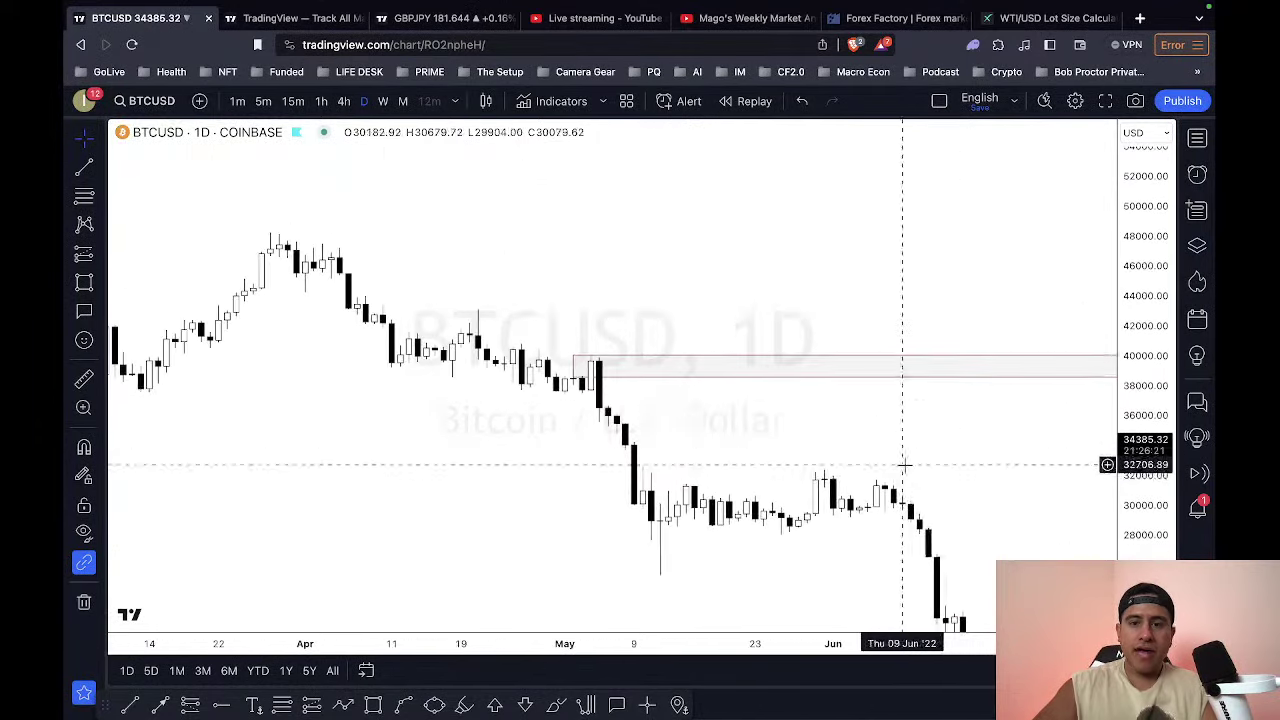
pyautogui.moveTo(1138, 513); pyautogui.dragTo(1140, 150)
pyautogui.moveTo(837, 377); pyautogui.dragTo(1105, 177)
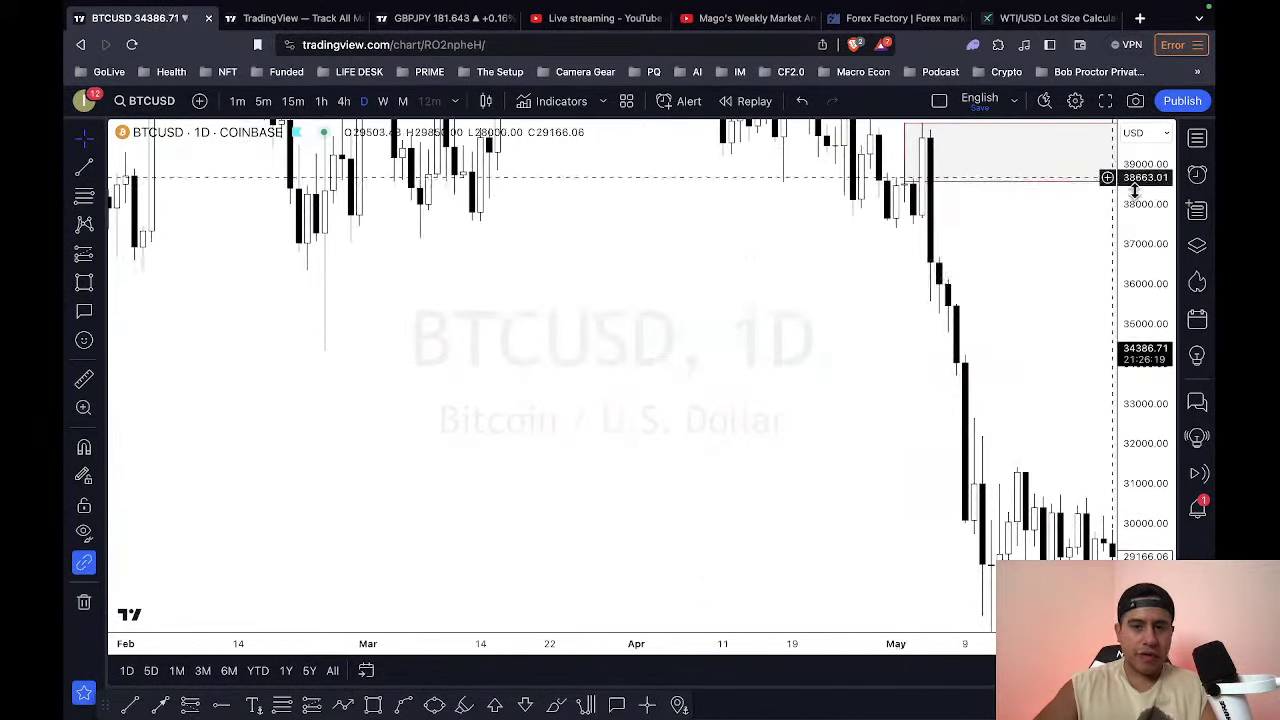
pyautogui.moveTo(1046, 269); pyautogui.dragTo(886, 289)
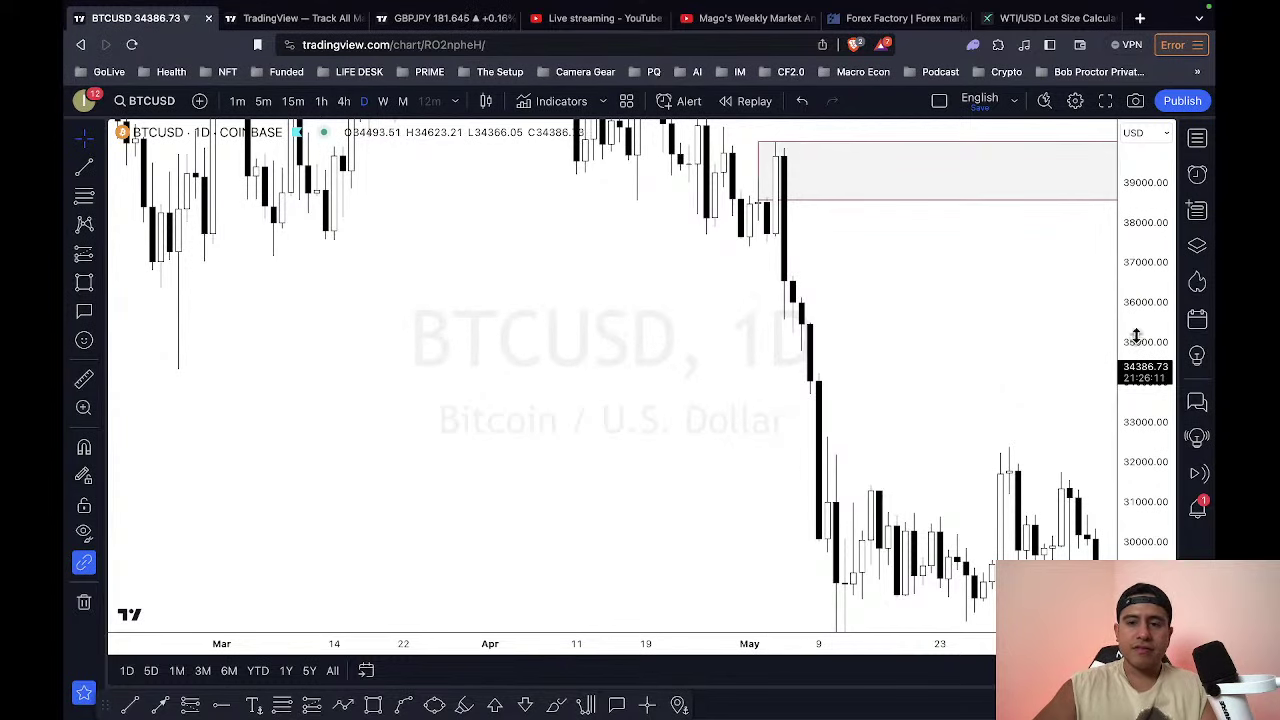
# Step: Examine the wider BTCUSD daily price action before the zone, from mid-2021 to early 2022
pyautogui.moveTo(1134, 334); pyautogui.dragTo(1134, 470)
pyautogui.moveTo(820, 651); pyautogui.dragTo(680, 651)
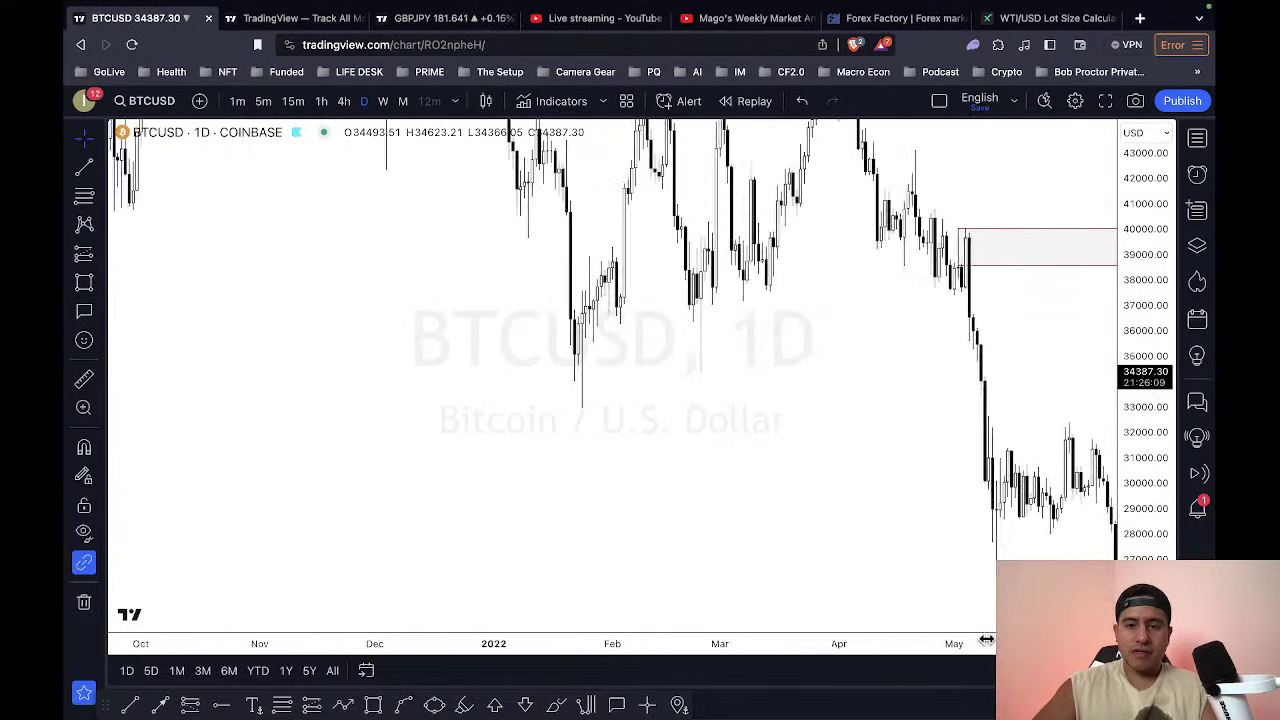
pyautogui.moveTo(786, 306); pyautogui.dragTo(706, 380)
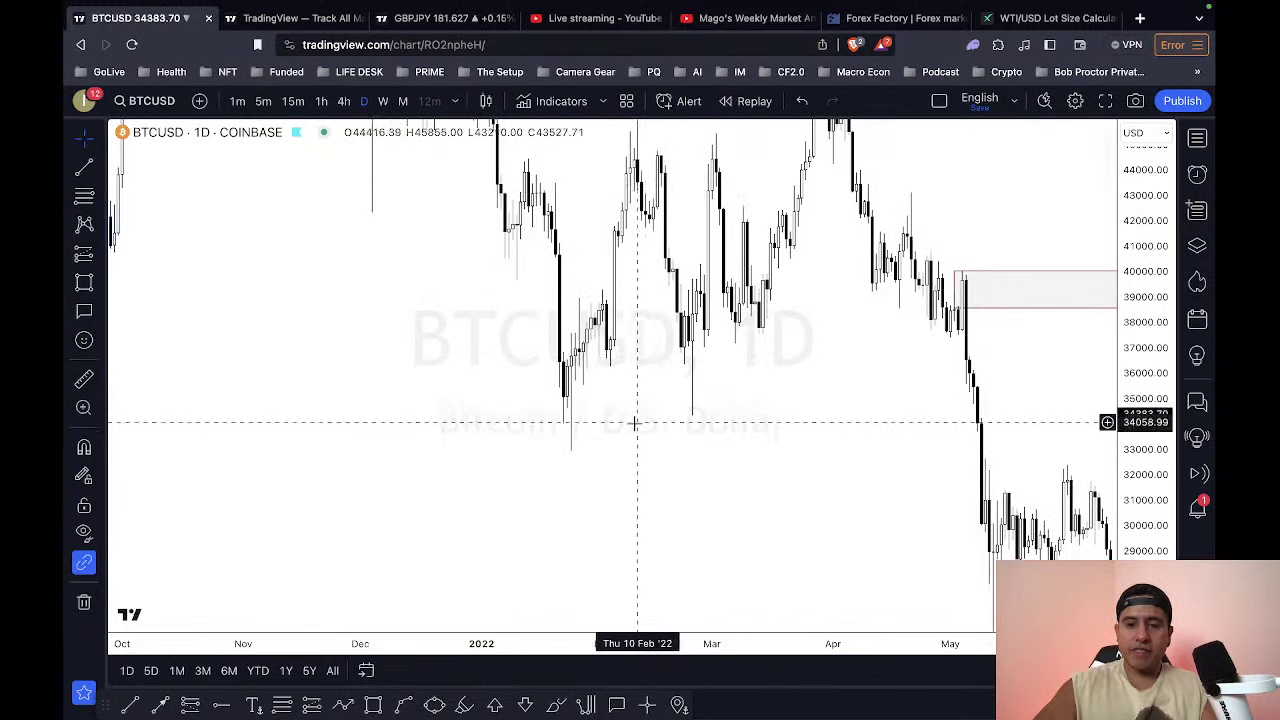
pyautogui.scroll(-3, 700, 651)
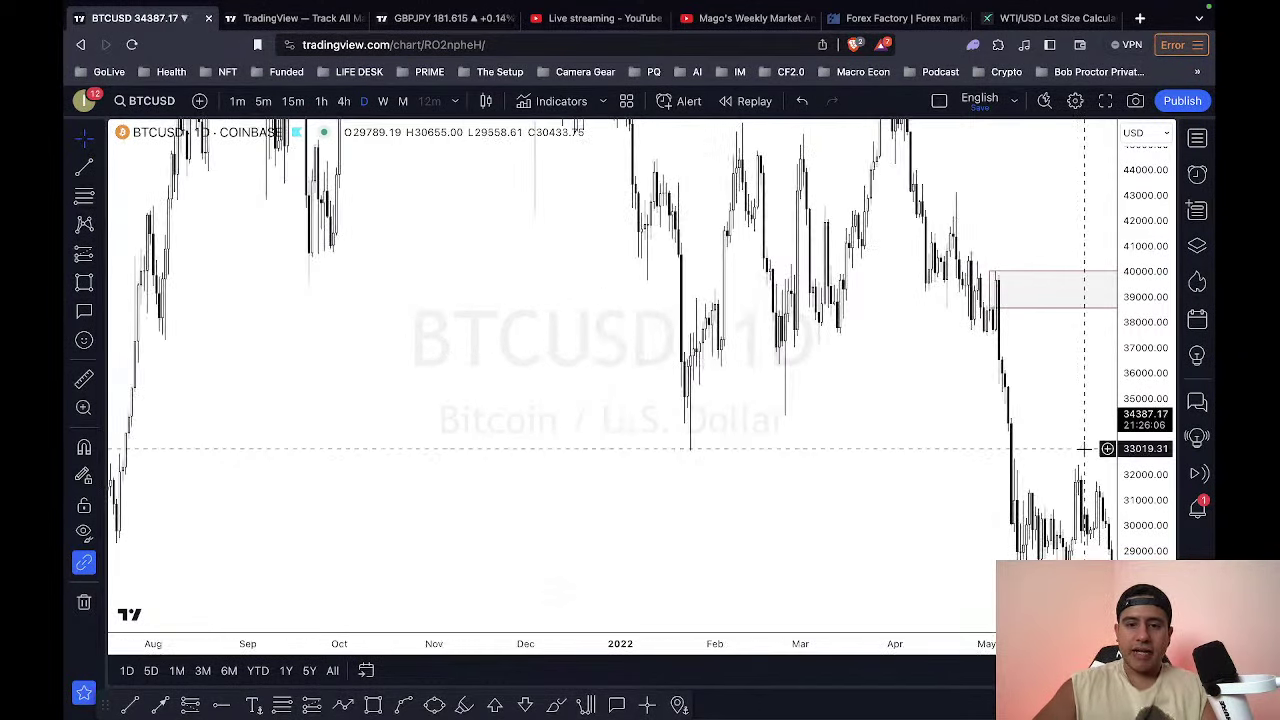
pyautogui.moveTo(1152, 388); pyautogui.dragTo(1150, 478)
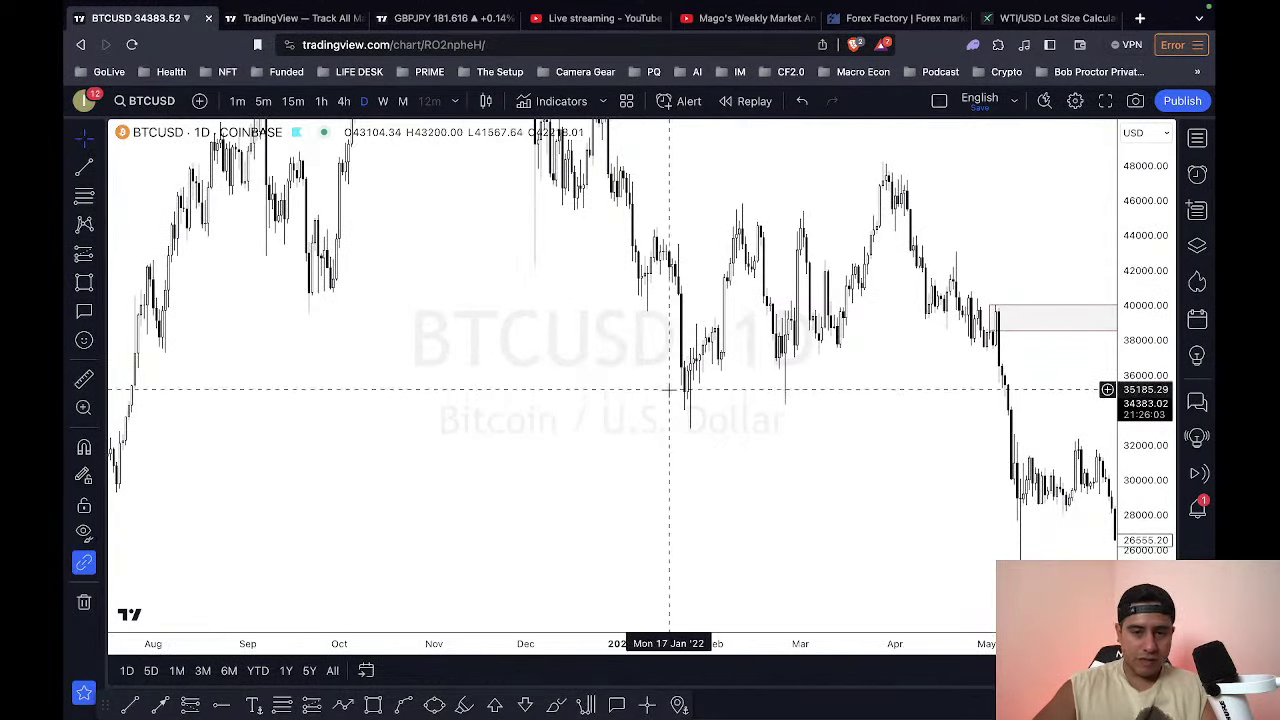
pyautogui.hscroll(-5, 723, 446)
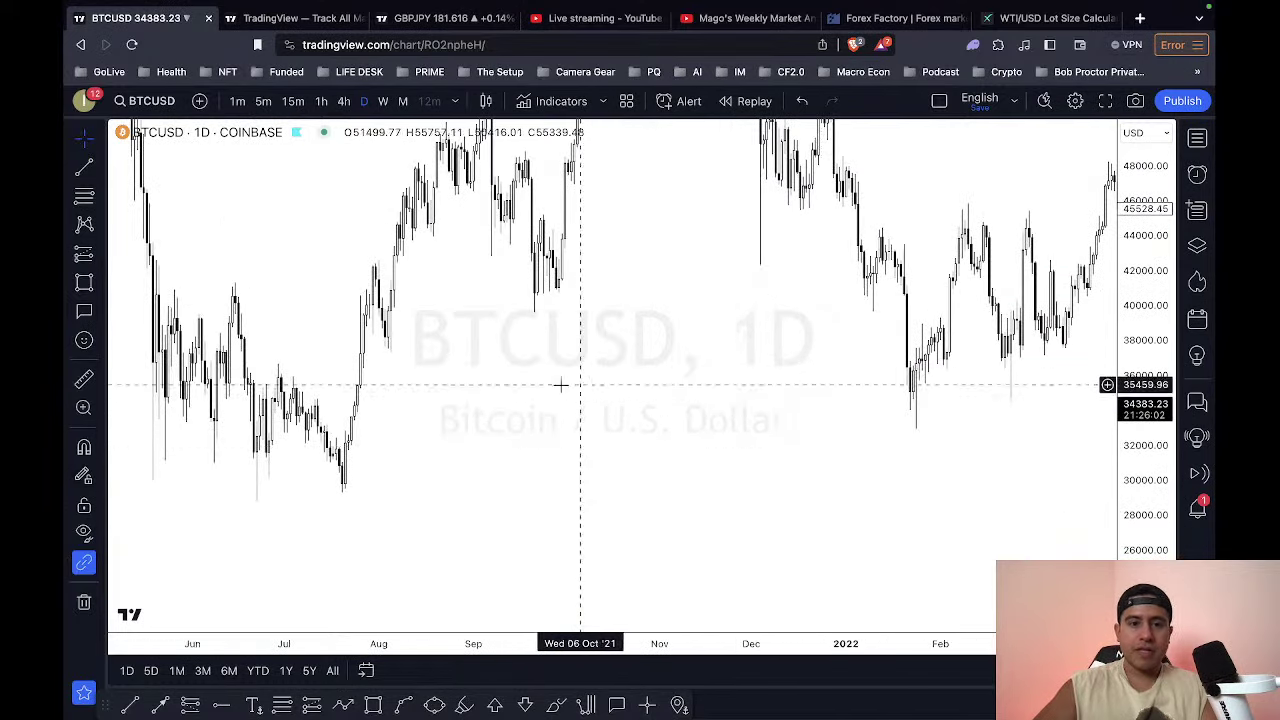
pyautogui.hscroll(-4, 515, 375)
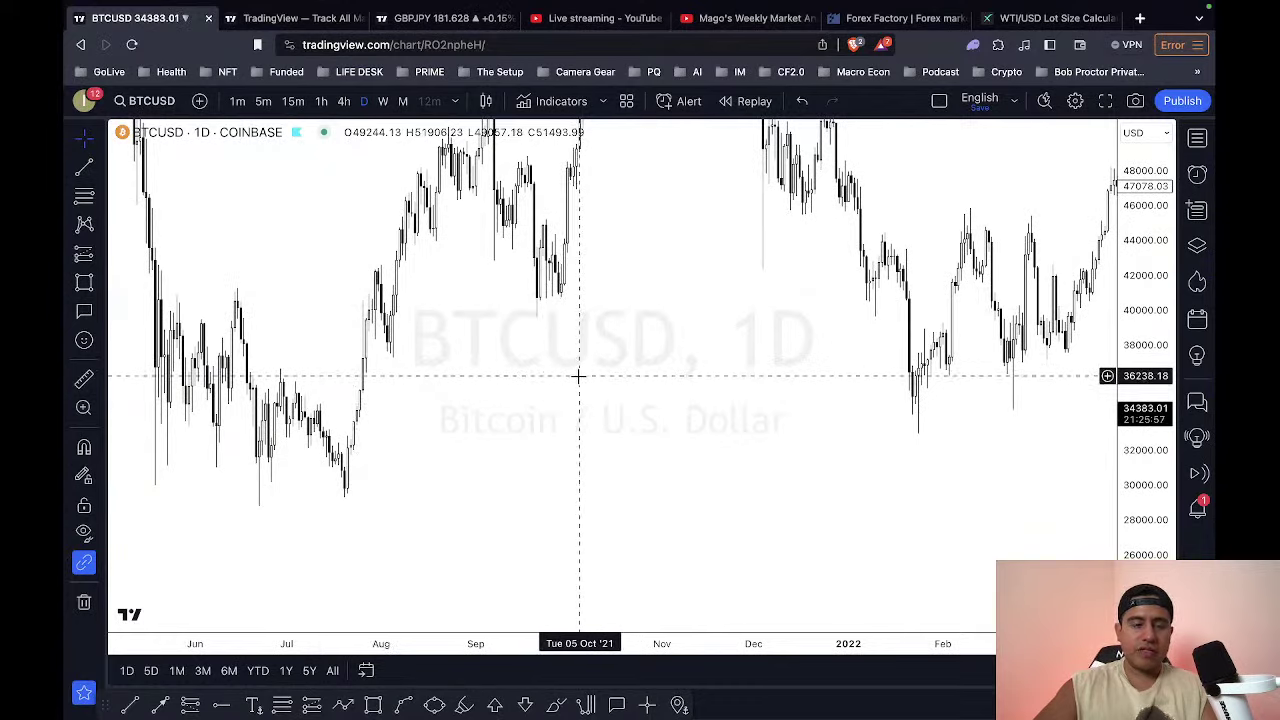
# Step: Follow the grey zone forward from May 2022 to the latest BTCUSD daily candles, and show the October triangle close up
pyautogui.moveTo(577, 371); pyautogui.dragTo(360, 414)
pyautogui.moveTo(580, 420); pyautogui.dragTo(411, 409)
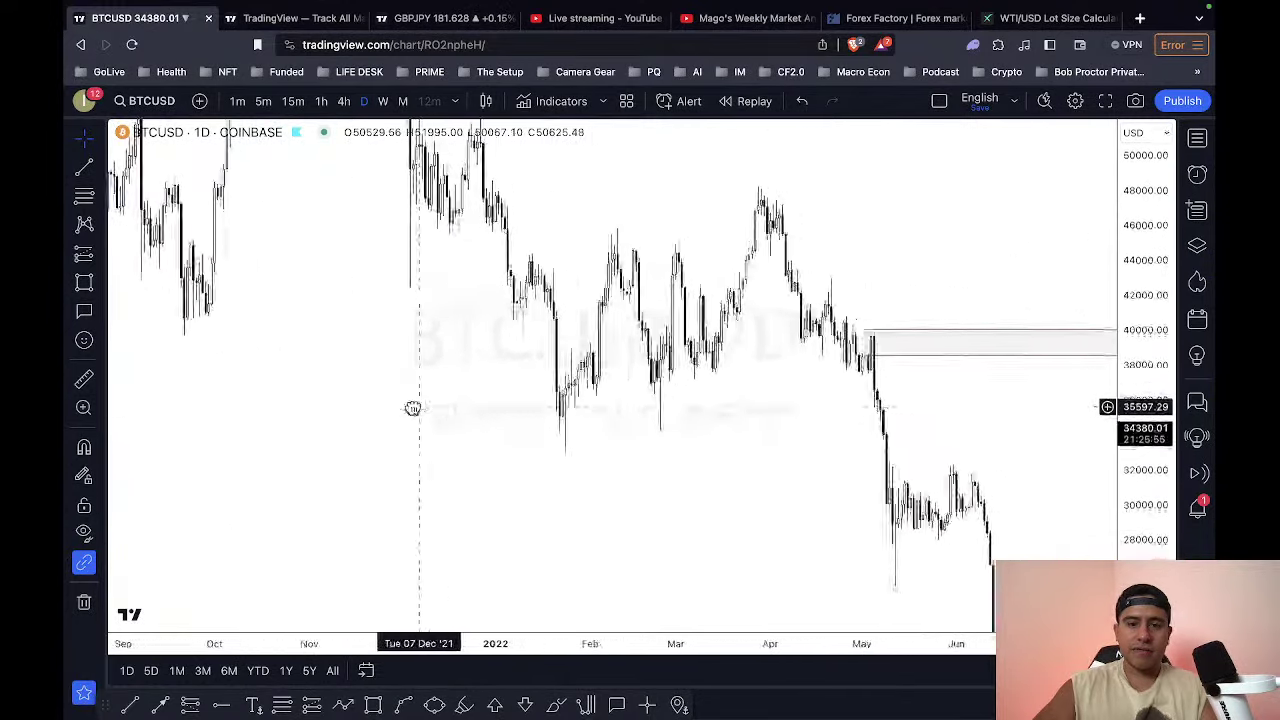
pyautogui.moveTo(665, 405); pyautogui.dragTo(323, 343)
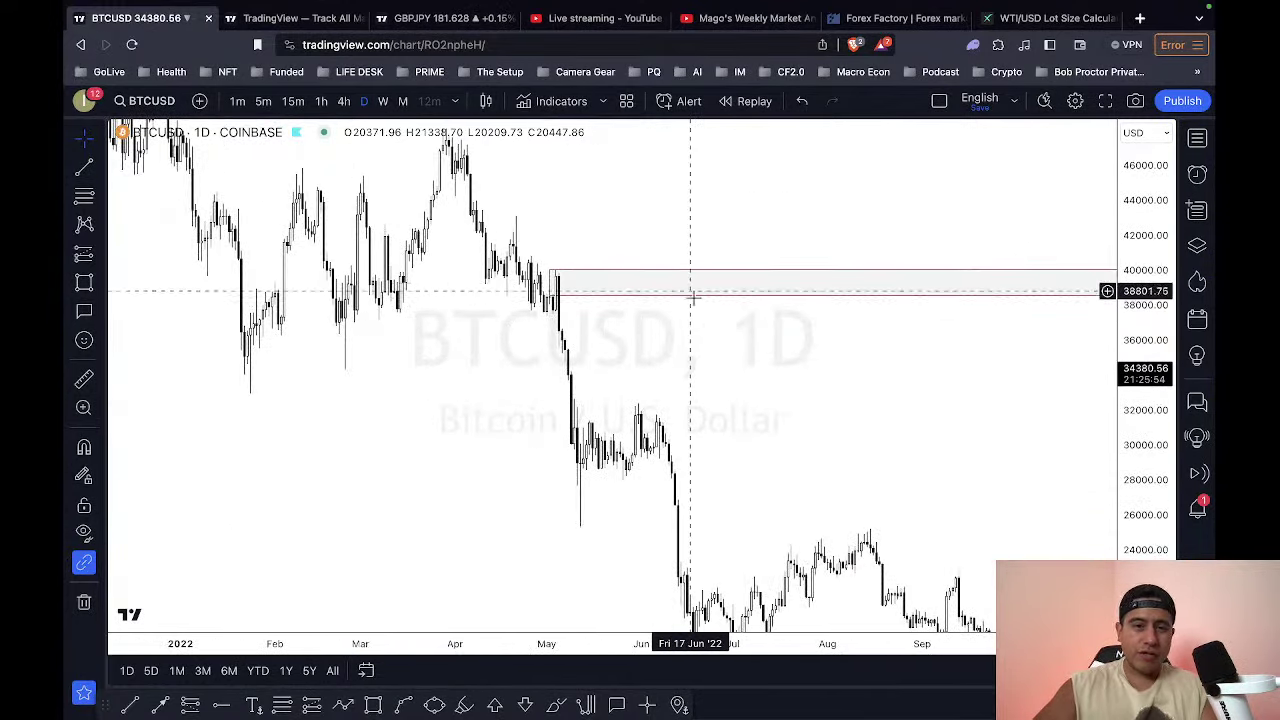
pyautogui.moveTo(675, 327); pyautogui.dragTo(549, 286)
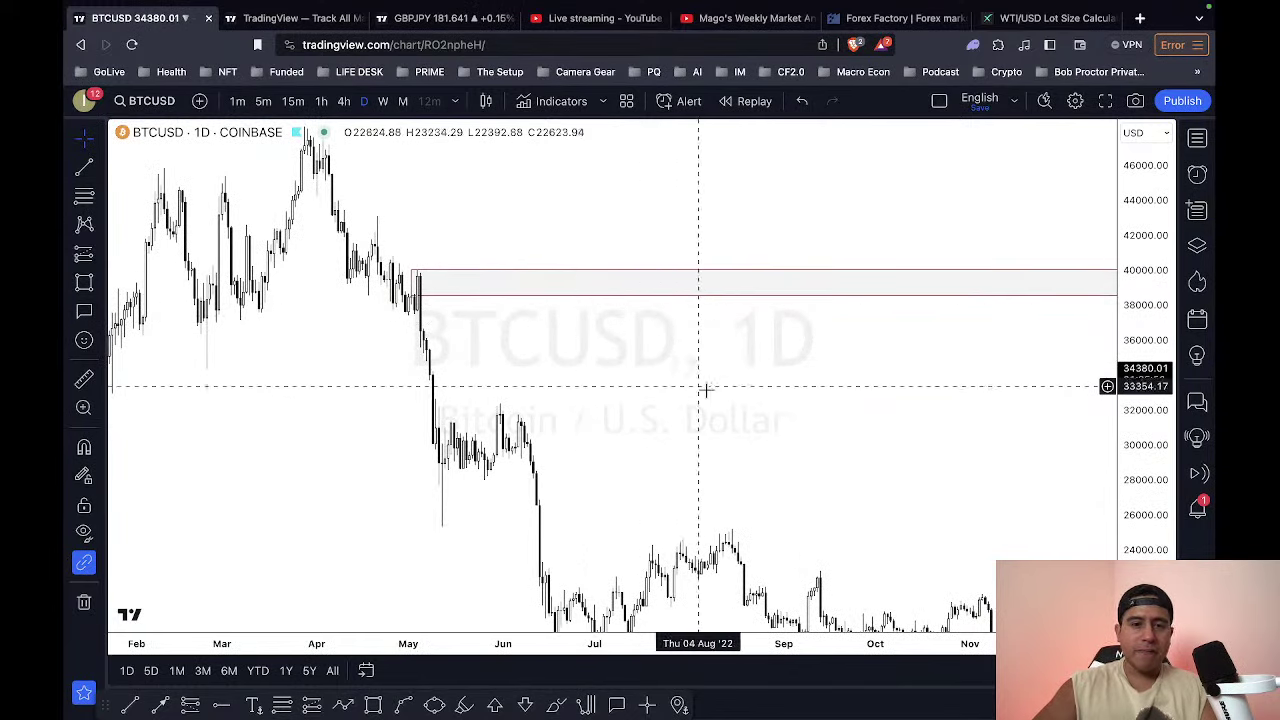
pyautogui.click(1100, 612)
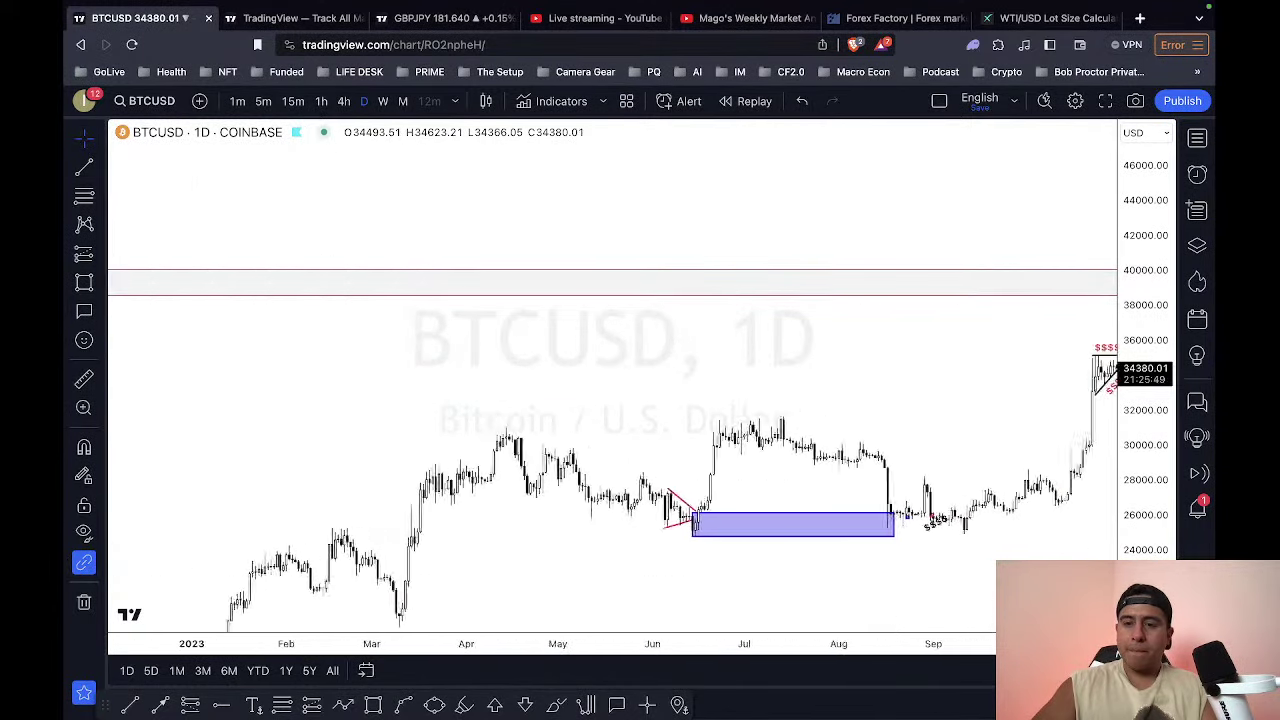
pyautogui.doubleClick(1152, 512)
pyautogui.scroll(10, 850, 480)
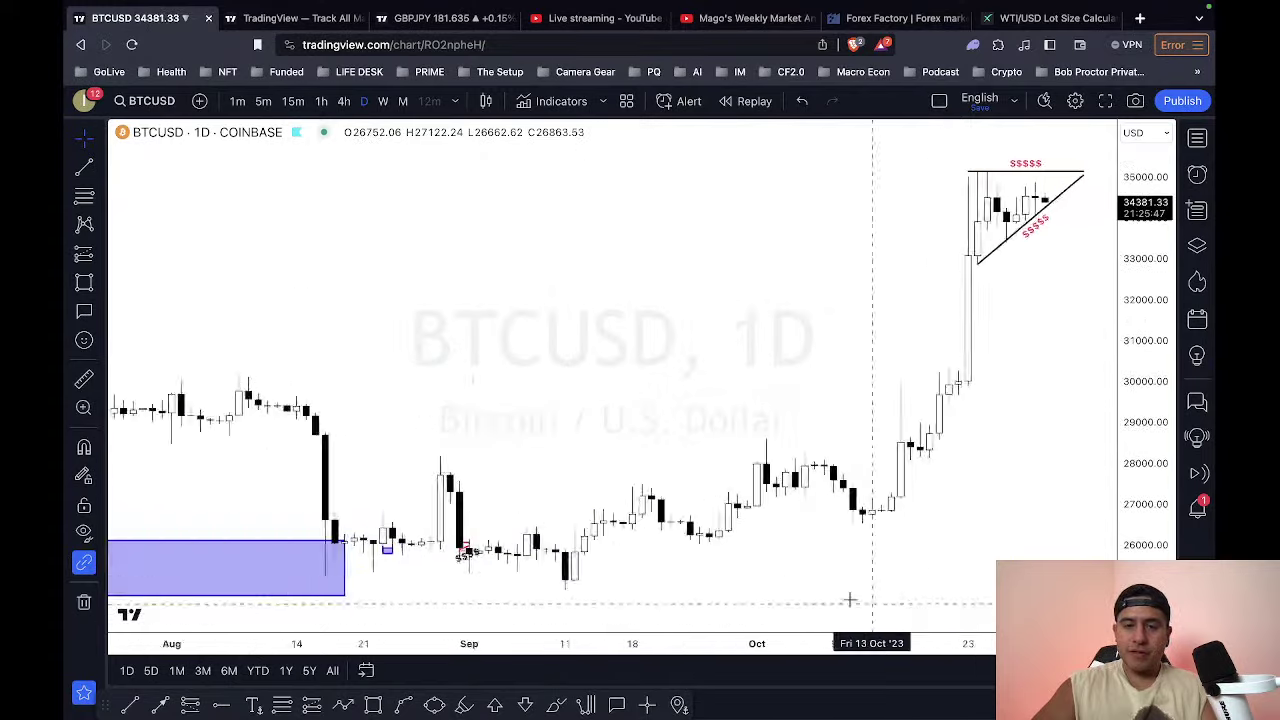
# Step: Switch the chart to ETHUSD, look over the daily timeframe, and view the weekly timeframe with the two grey zones above price
pyautogui.click(1004, 472)
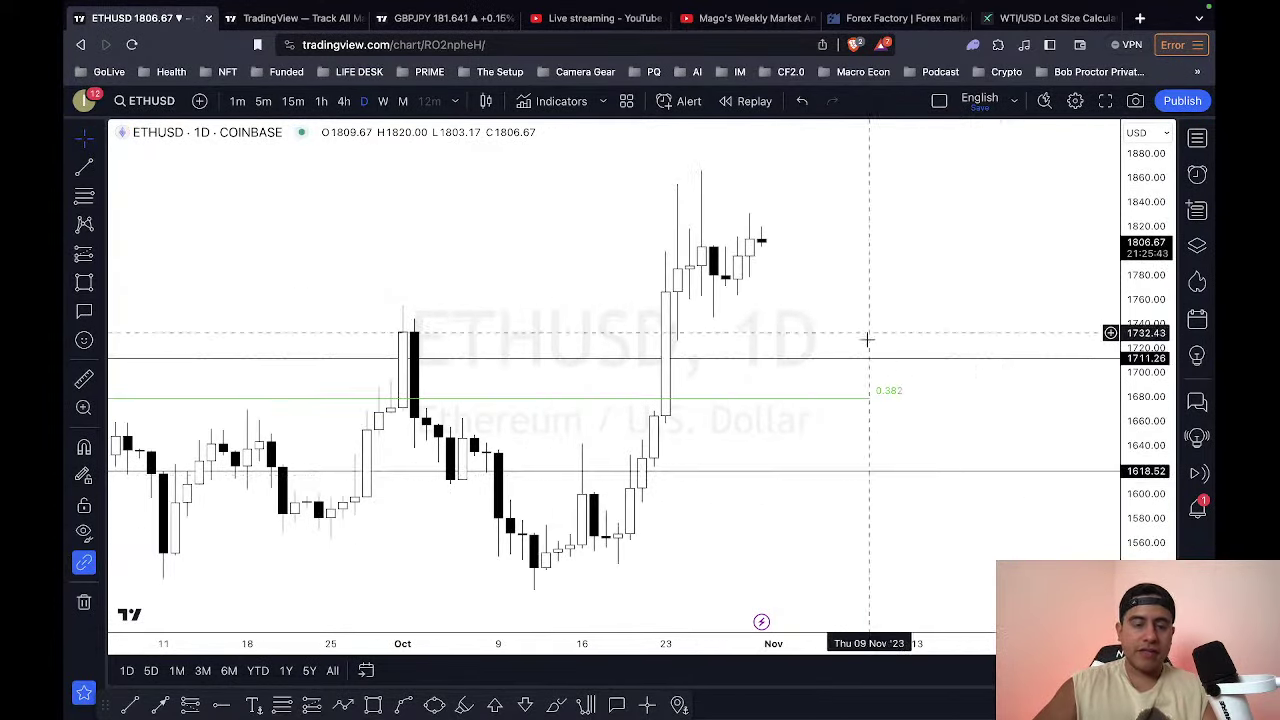
pyautogui.scroll(-5, 829, 600)
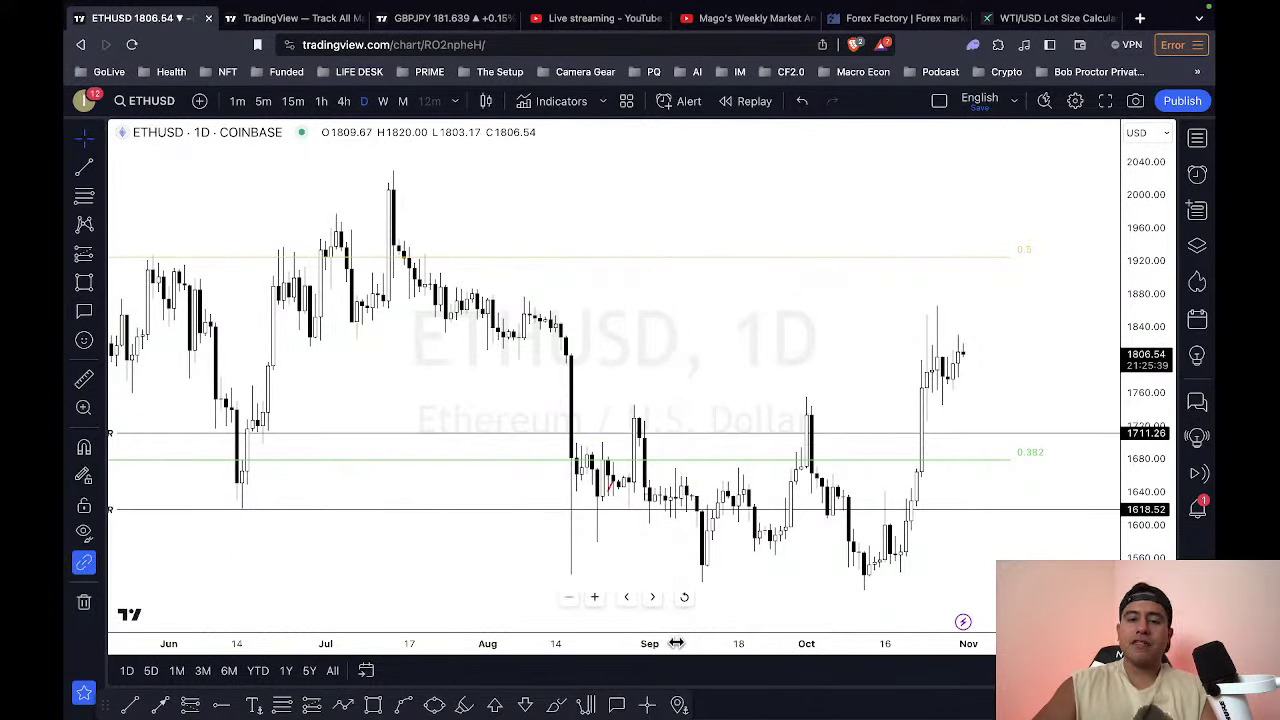
pyautogui.scroll(-5, 676, 643)
pyautogui.write('1w')
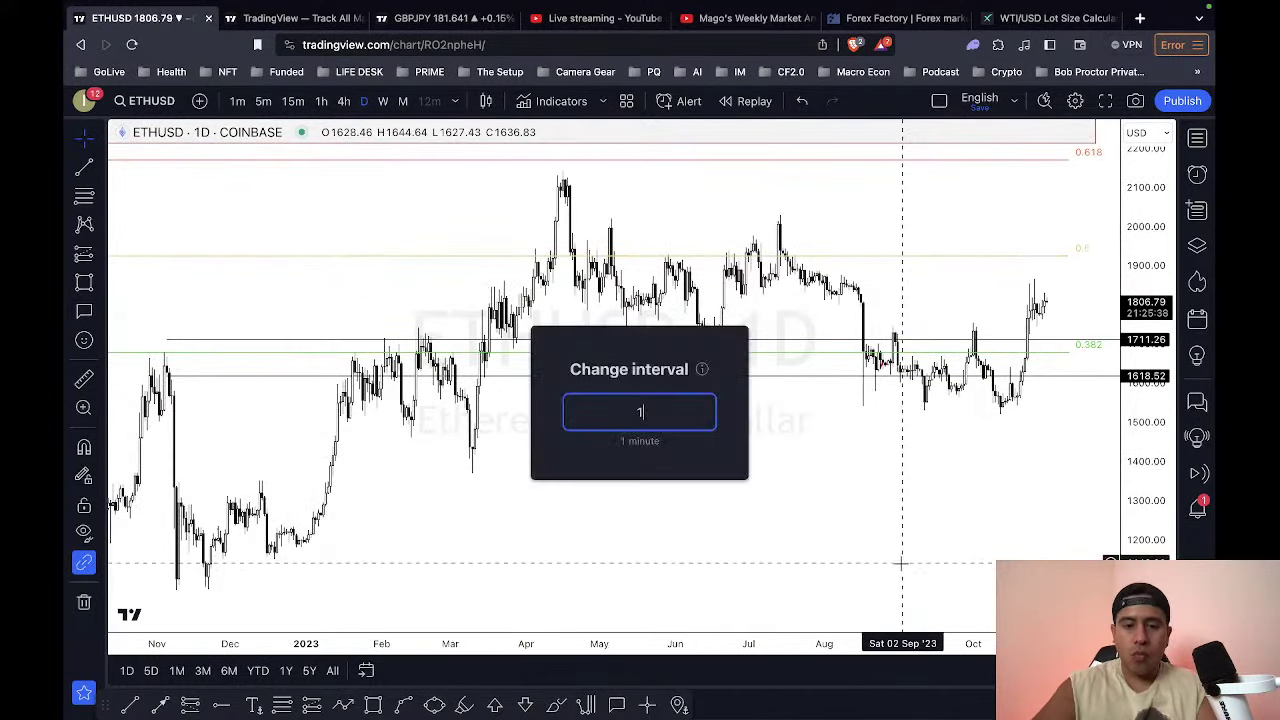
pyautogui.press('Return')
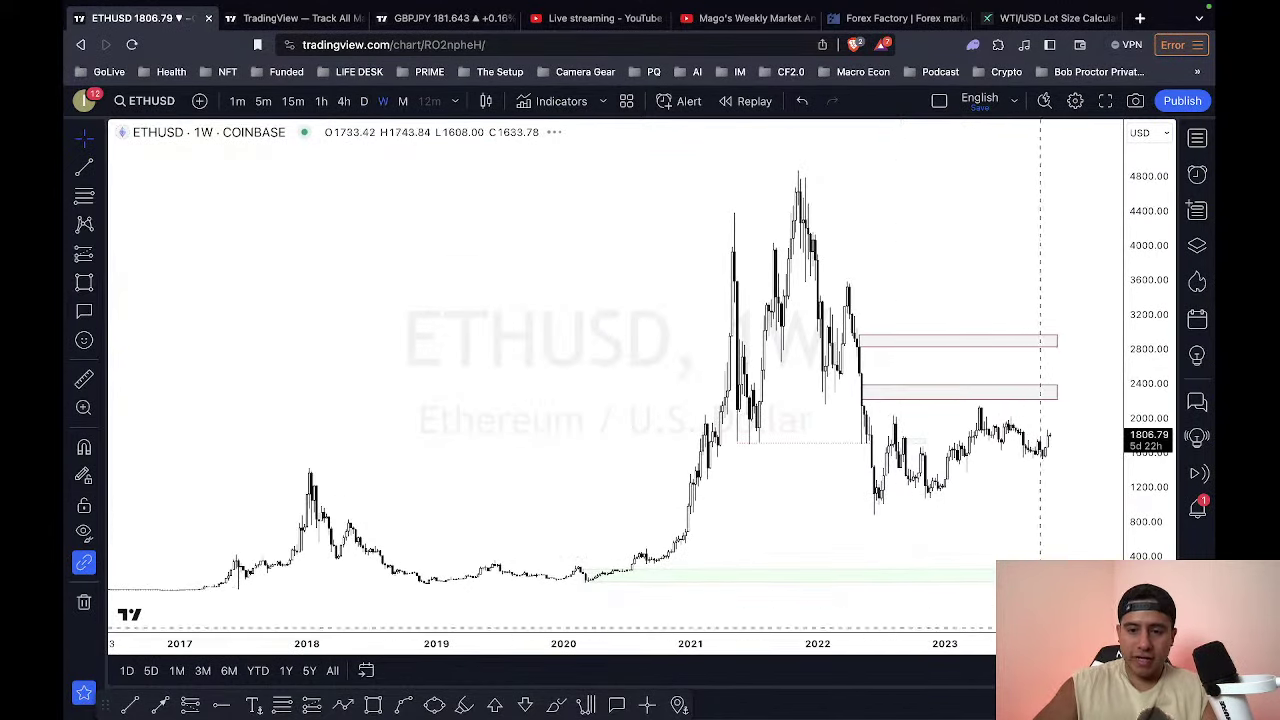
pyautogui.scroll(5, 840, 555)
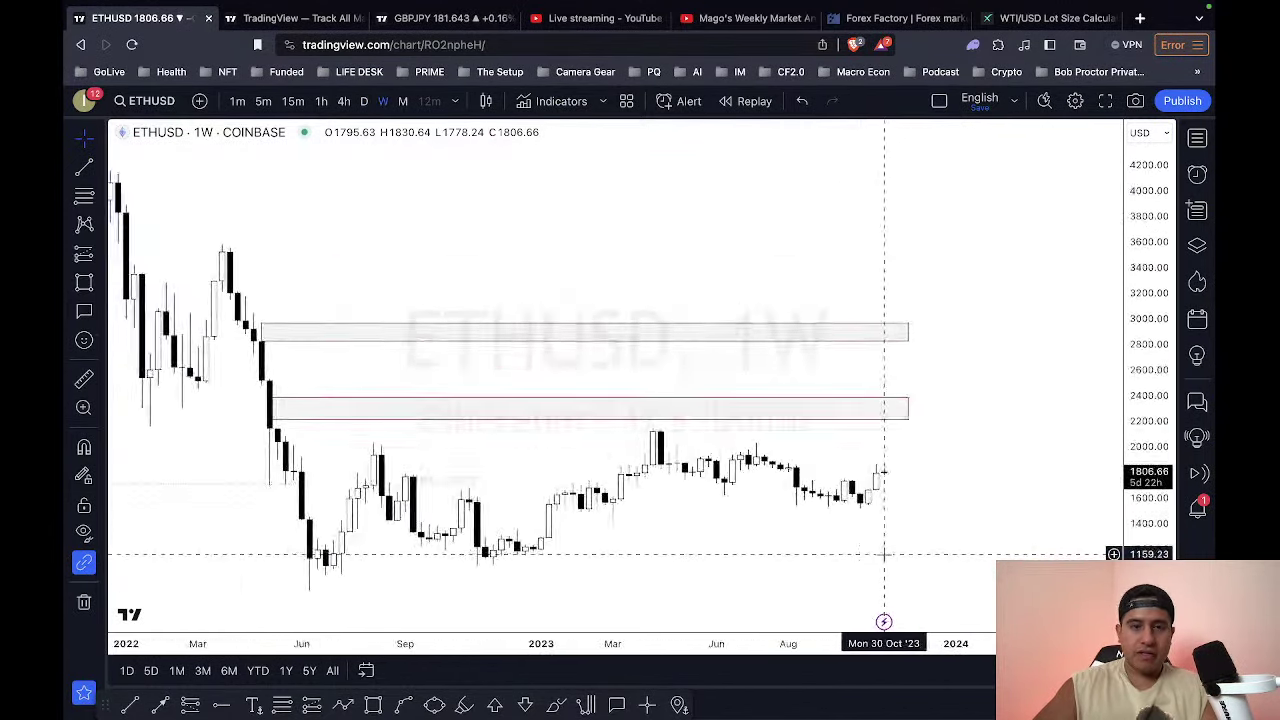
# Step: Compare the upper grey zone on the ETHUSD weekly chart with the grey zone on the BTCUSD weekly chart
pyautogui.click(883, 290)
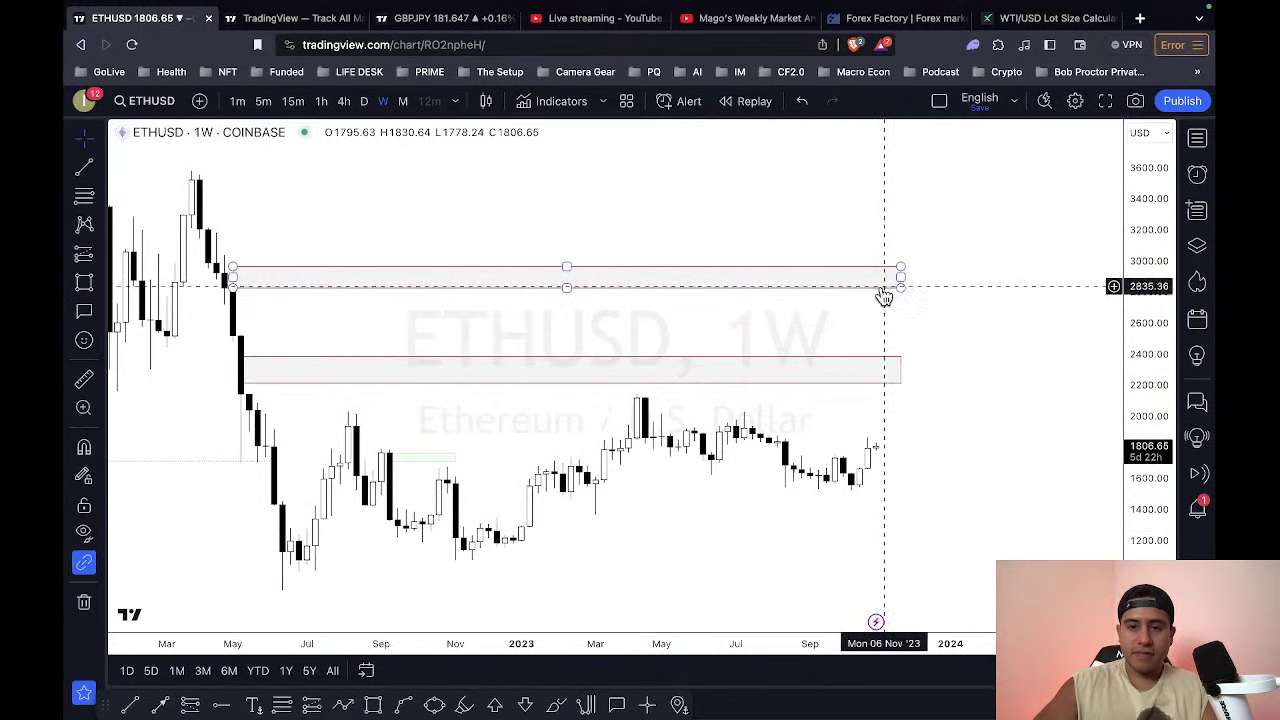
pyautogui.click(591, 321)
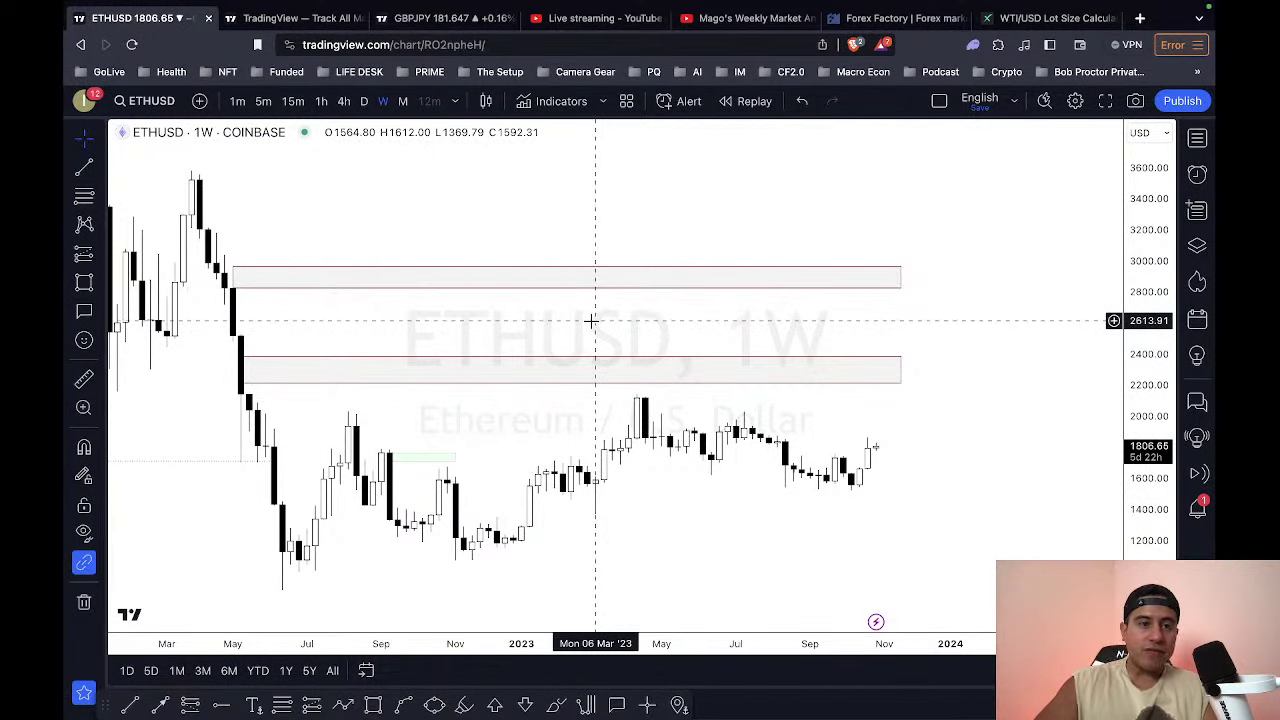
pyautogui.press('space')
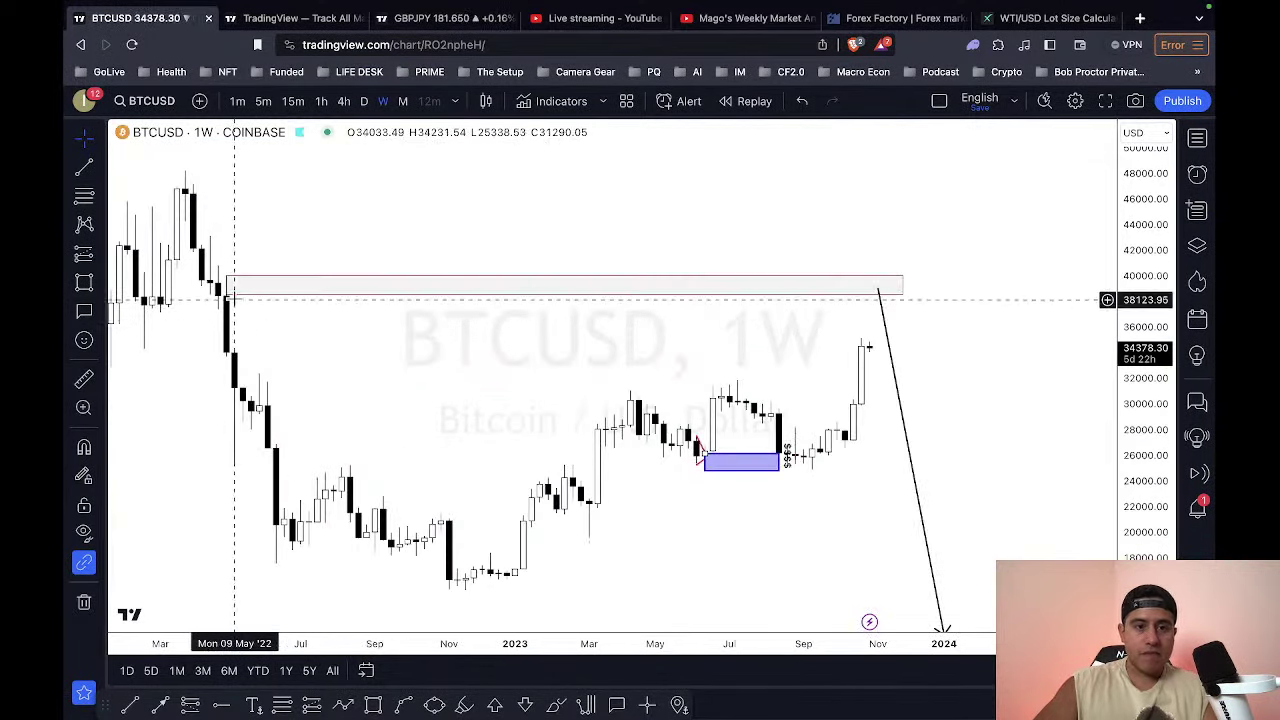
pyautogui.click(228, 292)
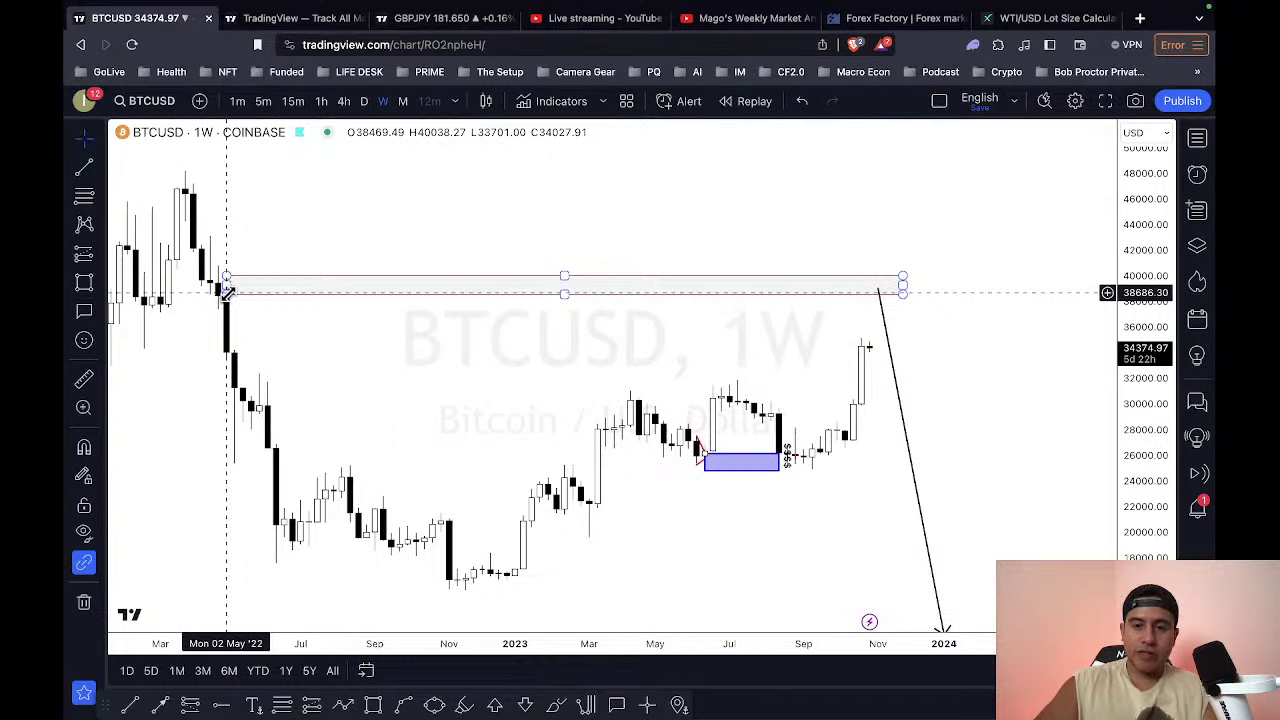
pyautogui.press('space')
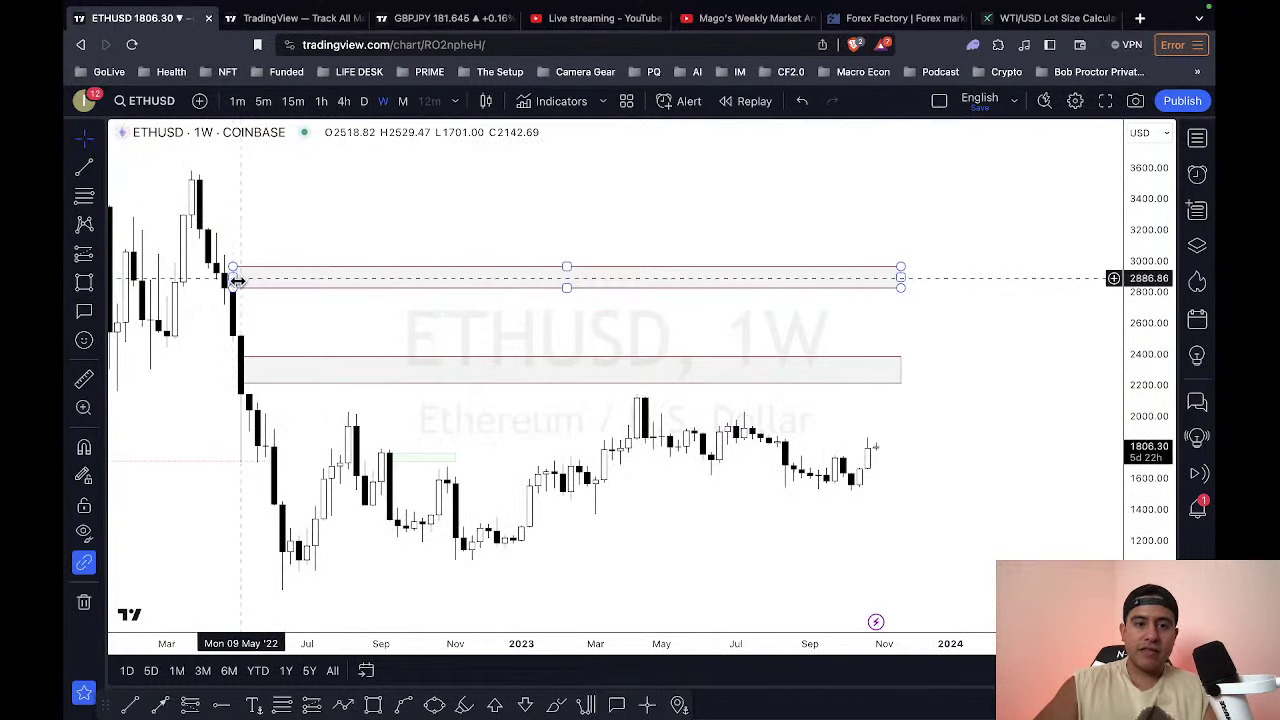
# Step: Pass through the US30 and USOIL weekly charts, and return to the BTCUSD weekly chart in the fullscreen view
pyautogui.click(240, 378)
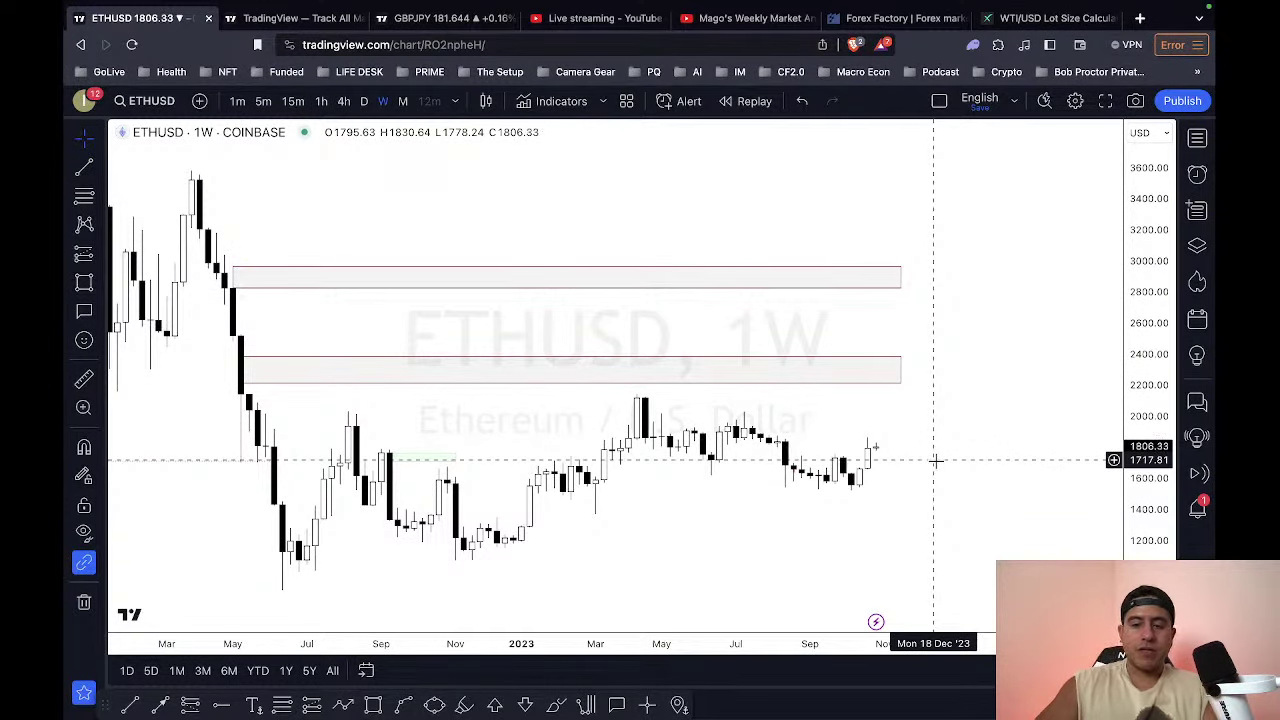
pyautogui.press('space')
pyautogui.press('space')
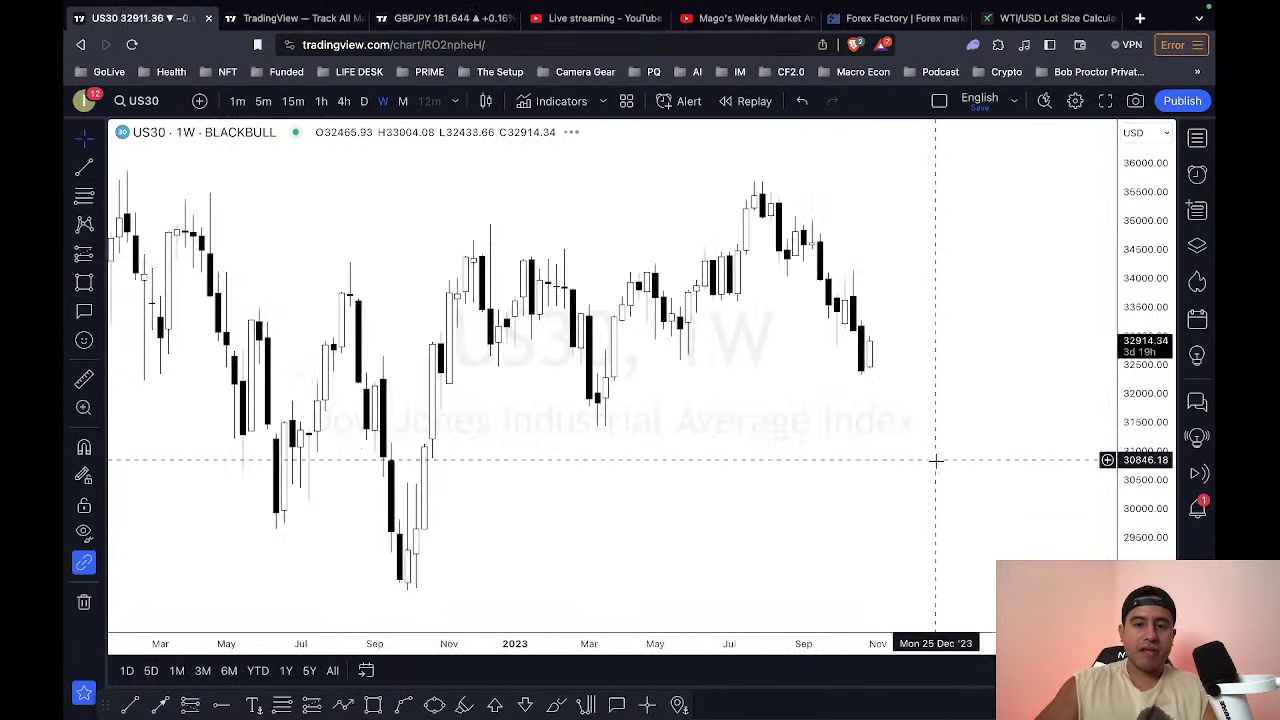
pyautogui.hotkey('shift', 'space')
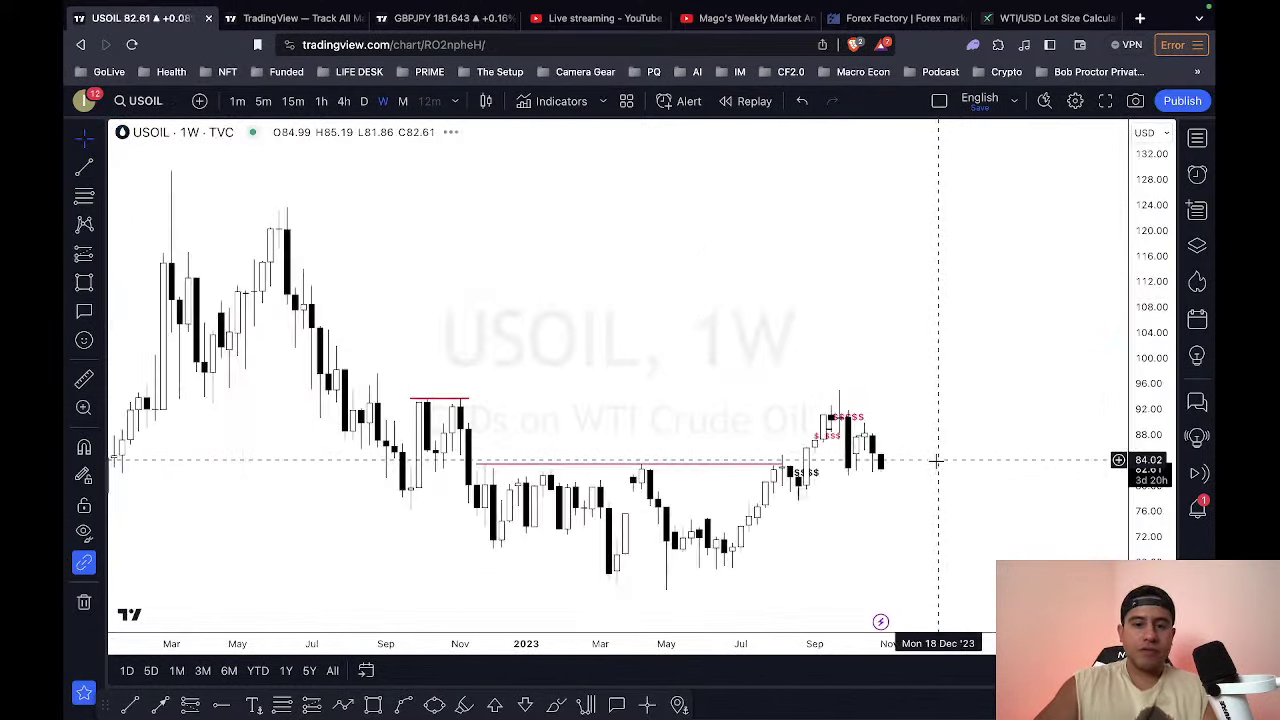
pyautogui.hotkey('shift', 'space')
pyautogui.hotkey('shift', 'f')
pyautogui.hotkey('shift', 'space')
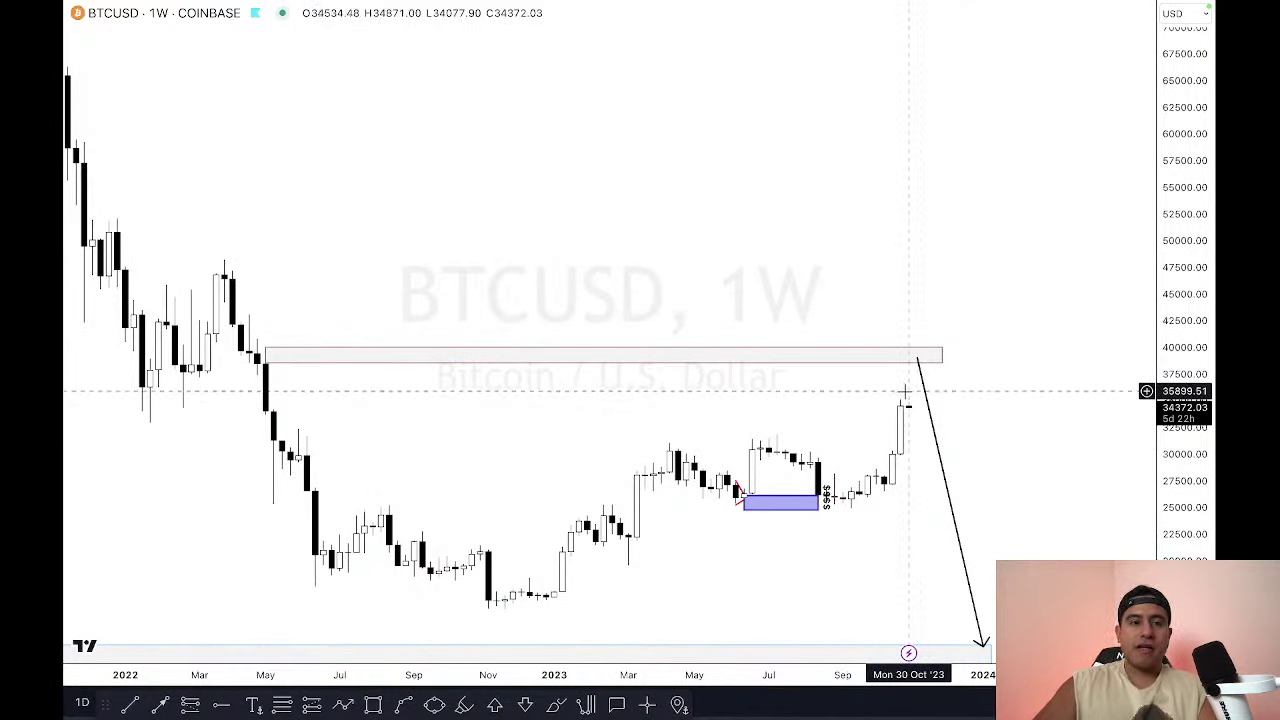
# Step: Switch BTCUSD to the daily timeframe and examine the October triangle together with the grey zone above price
pyautogui.write('1D')
pyautogui.press('Return')
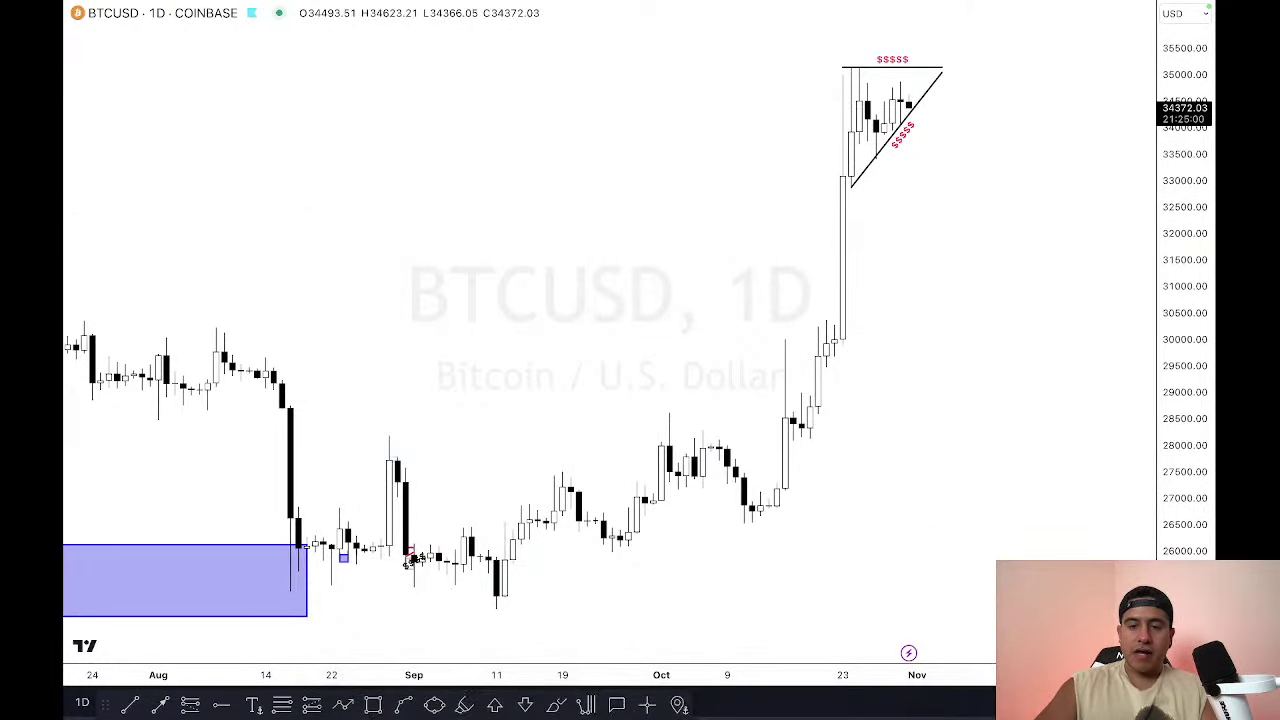
pyautogui.scroll(5, 962, 645)
pyautogui.scroll(-5, 962, 645)
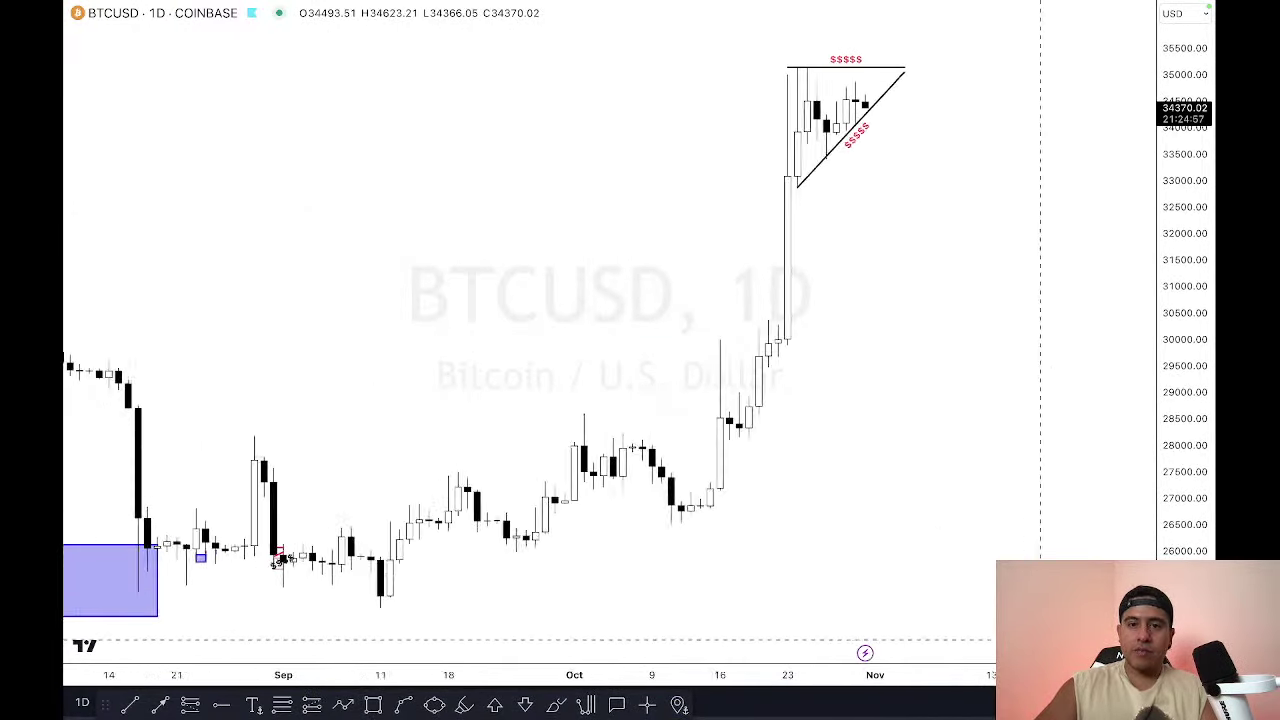
pyautogui.scroll(3, 1040, 638)
pyautogui.scroll(-3, 1040, 638)
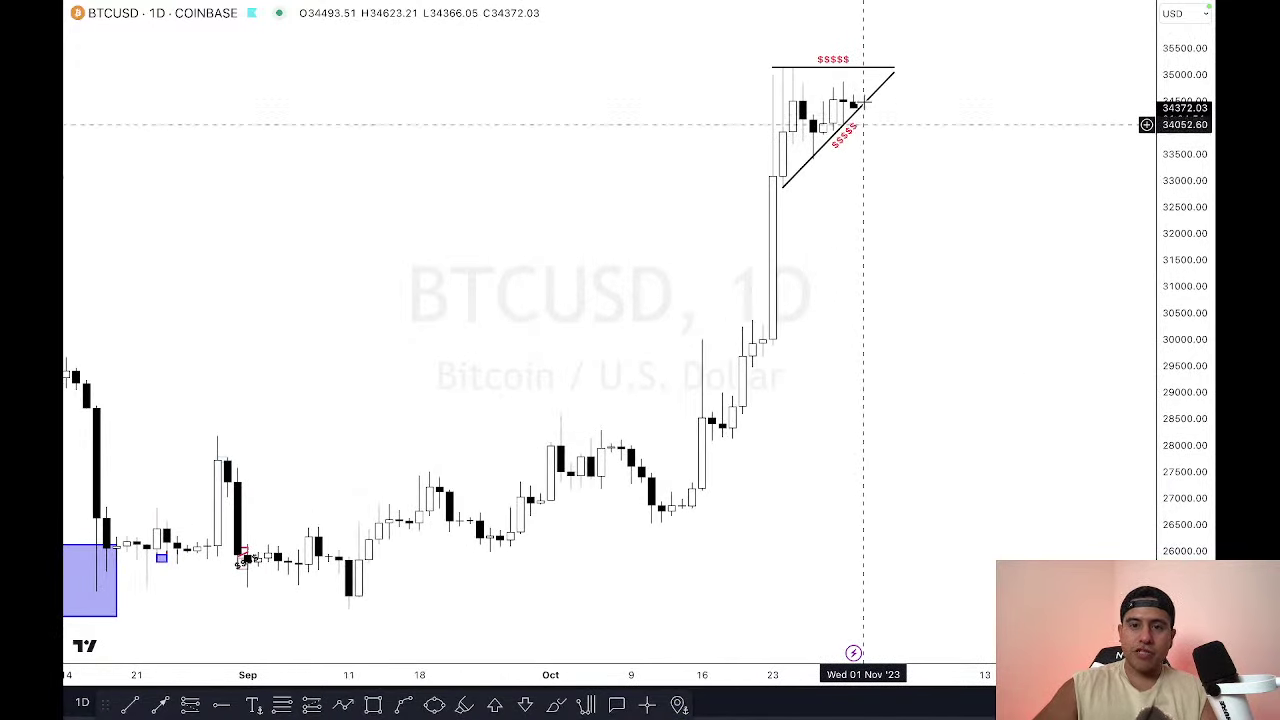
pyautogui.moveTo(1200, 373); pyautogui.dragTo(1017, 437)
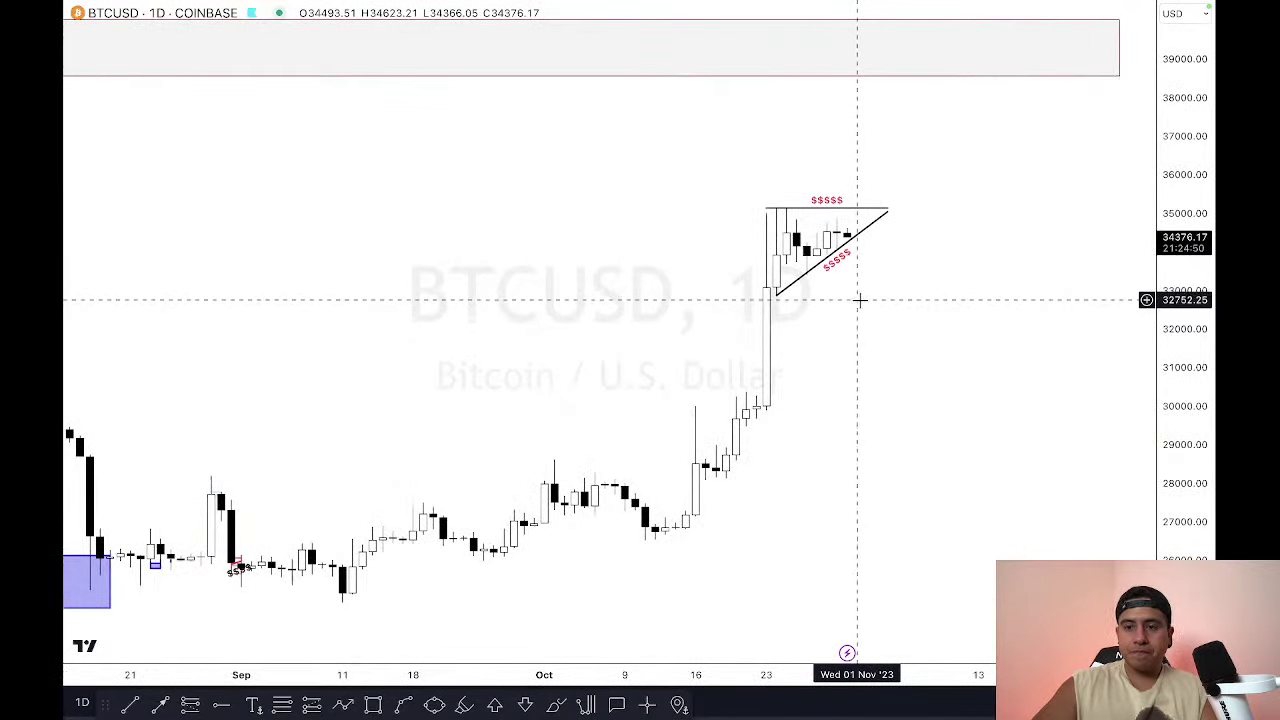